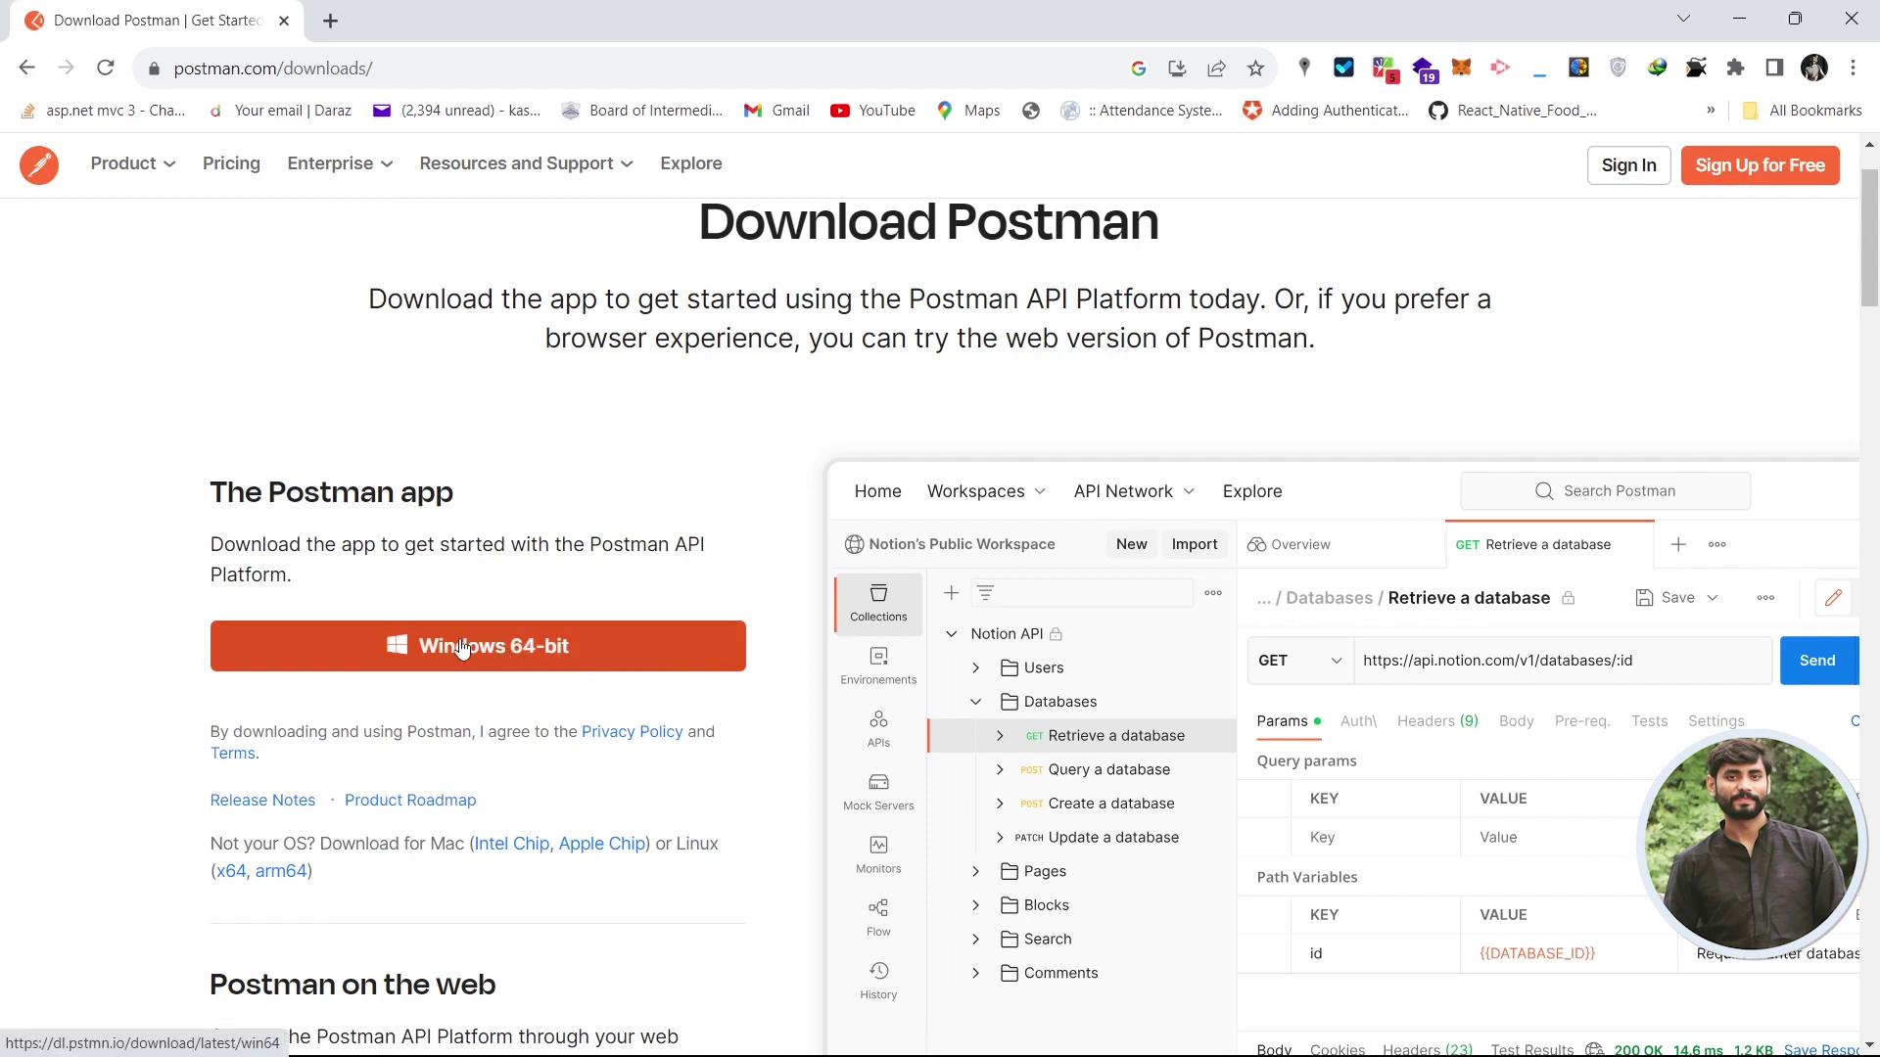
- Copy the Mac (Apple silicon) Postman CLI install command from the downloads page
scroll(462, 648, up, 1)
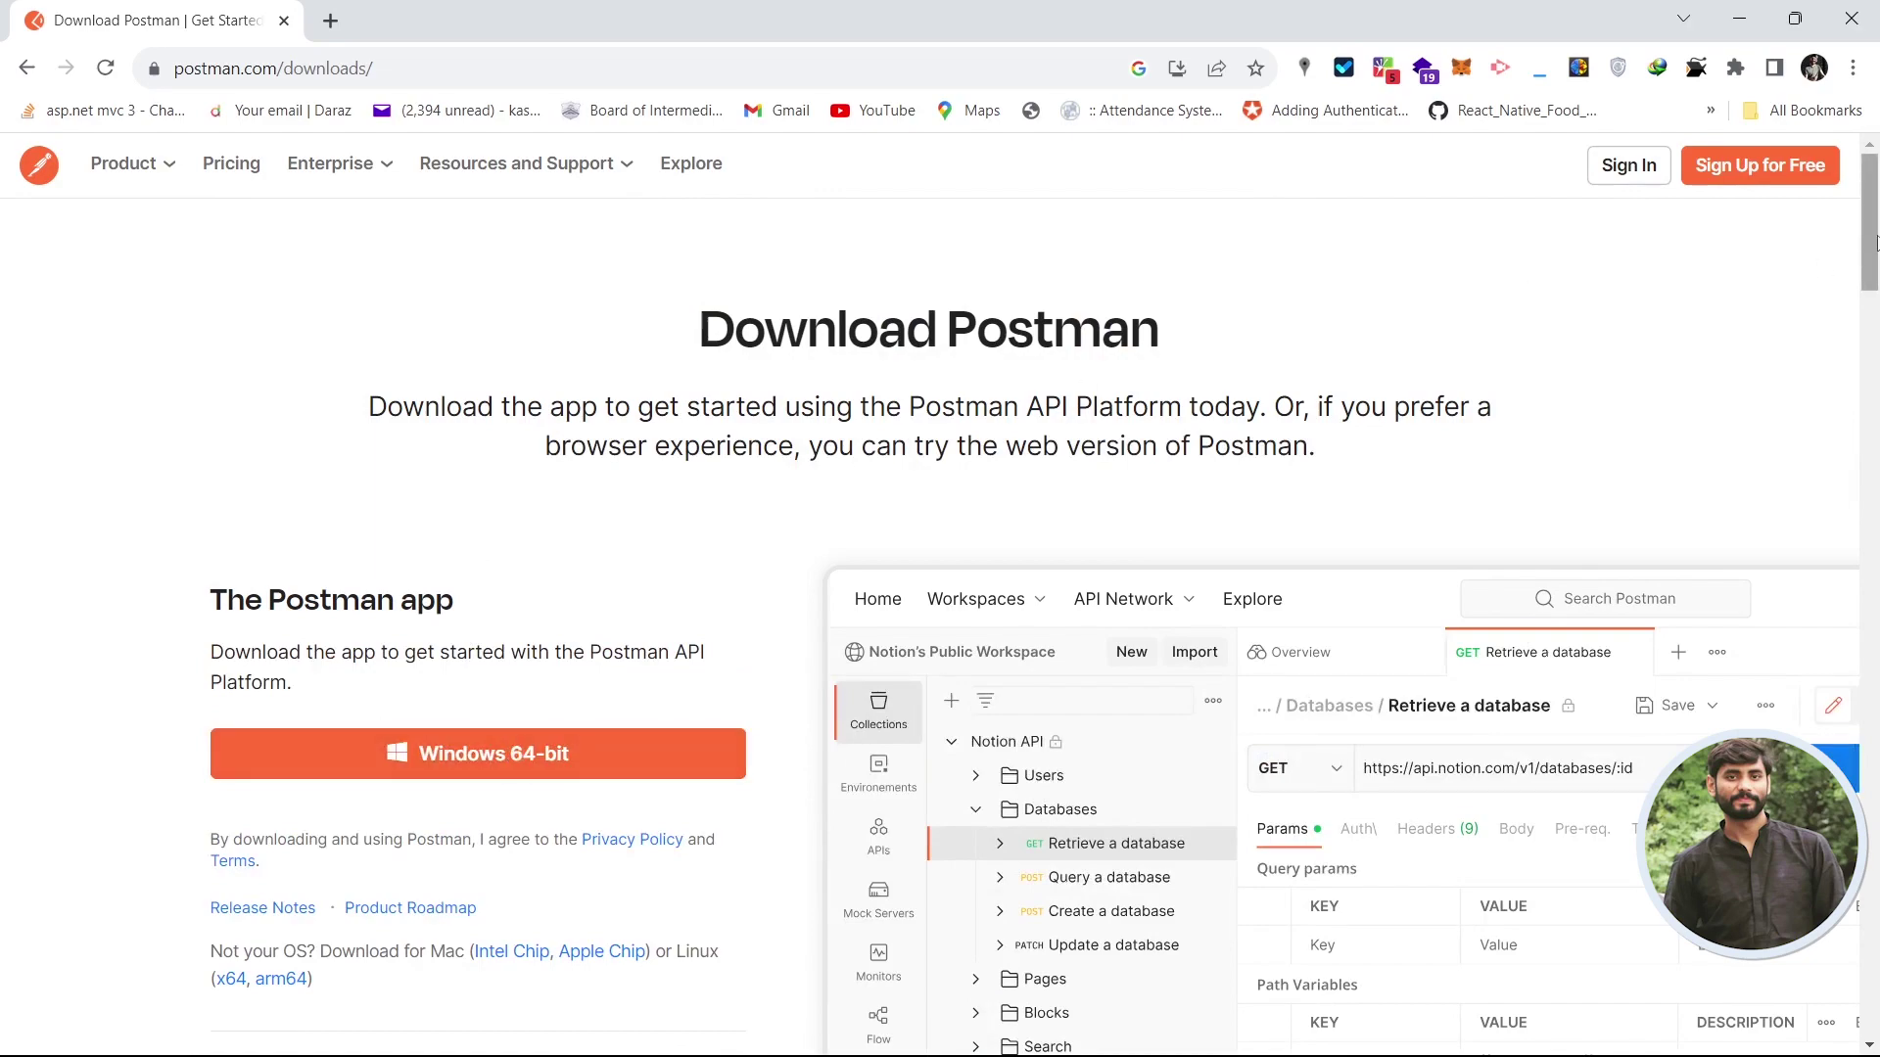
drag(1876, 225, 1877, 616)
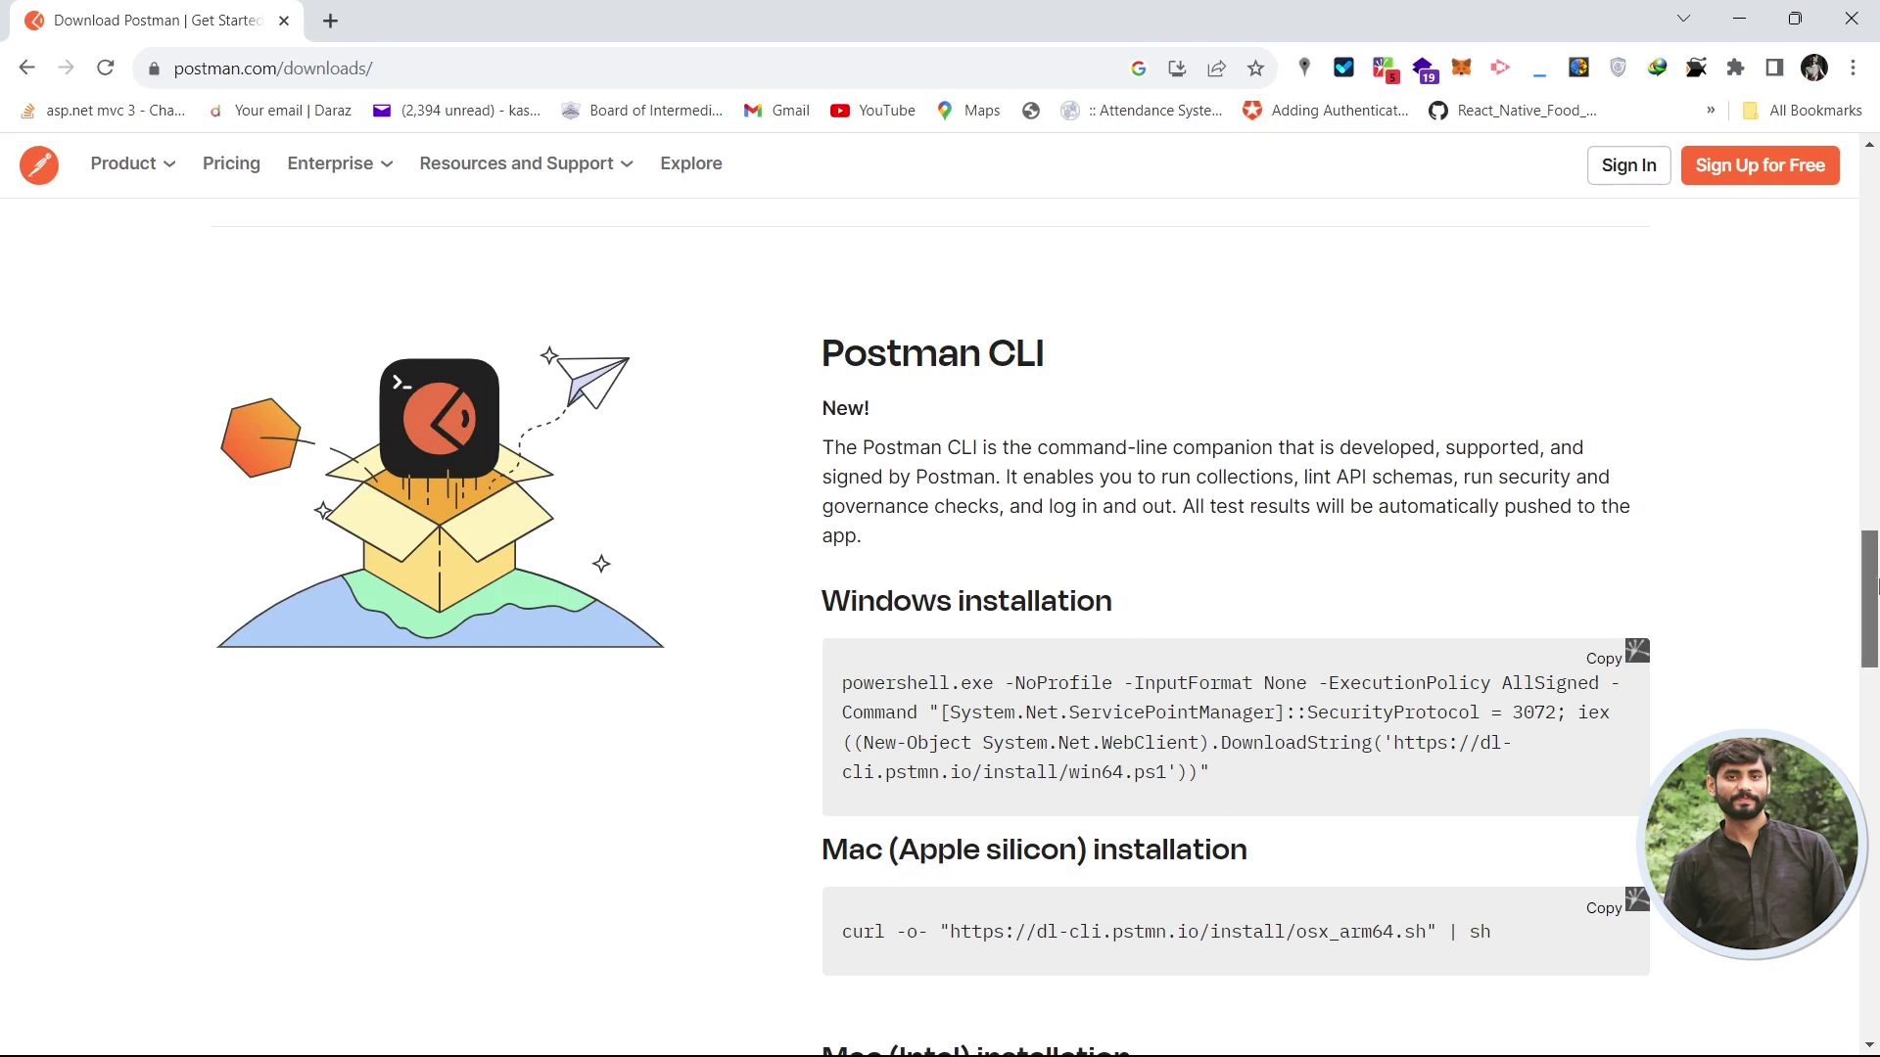
drag(1875, 529, 1875, 546)
click(1608, 809)
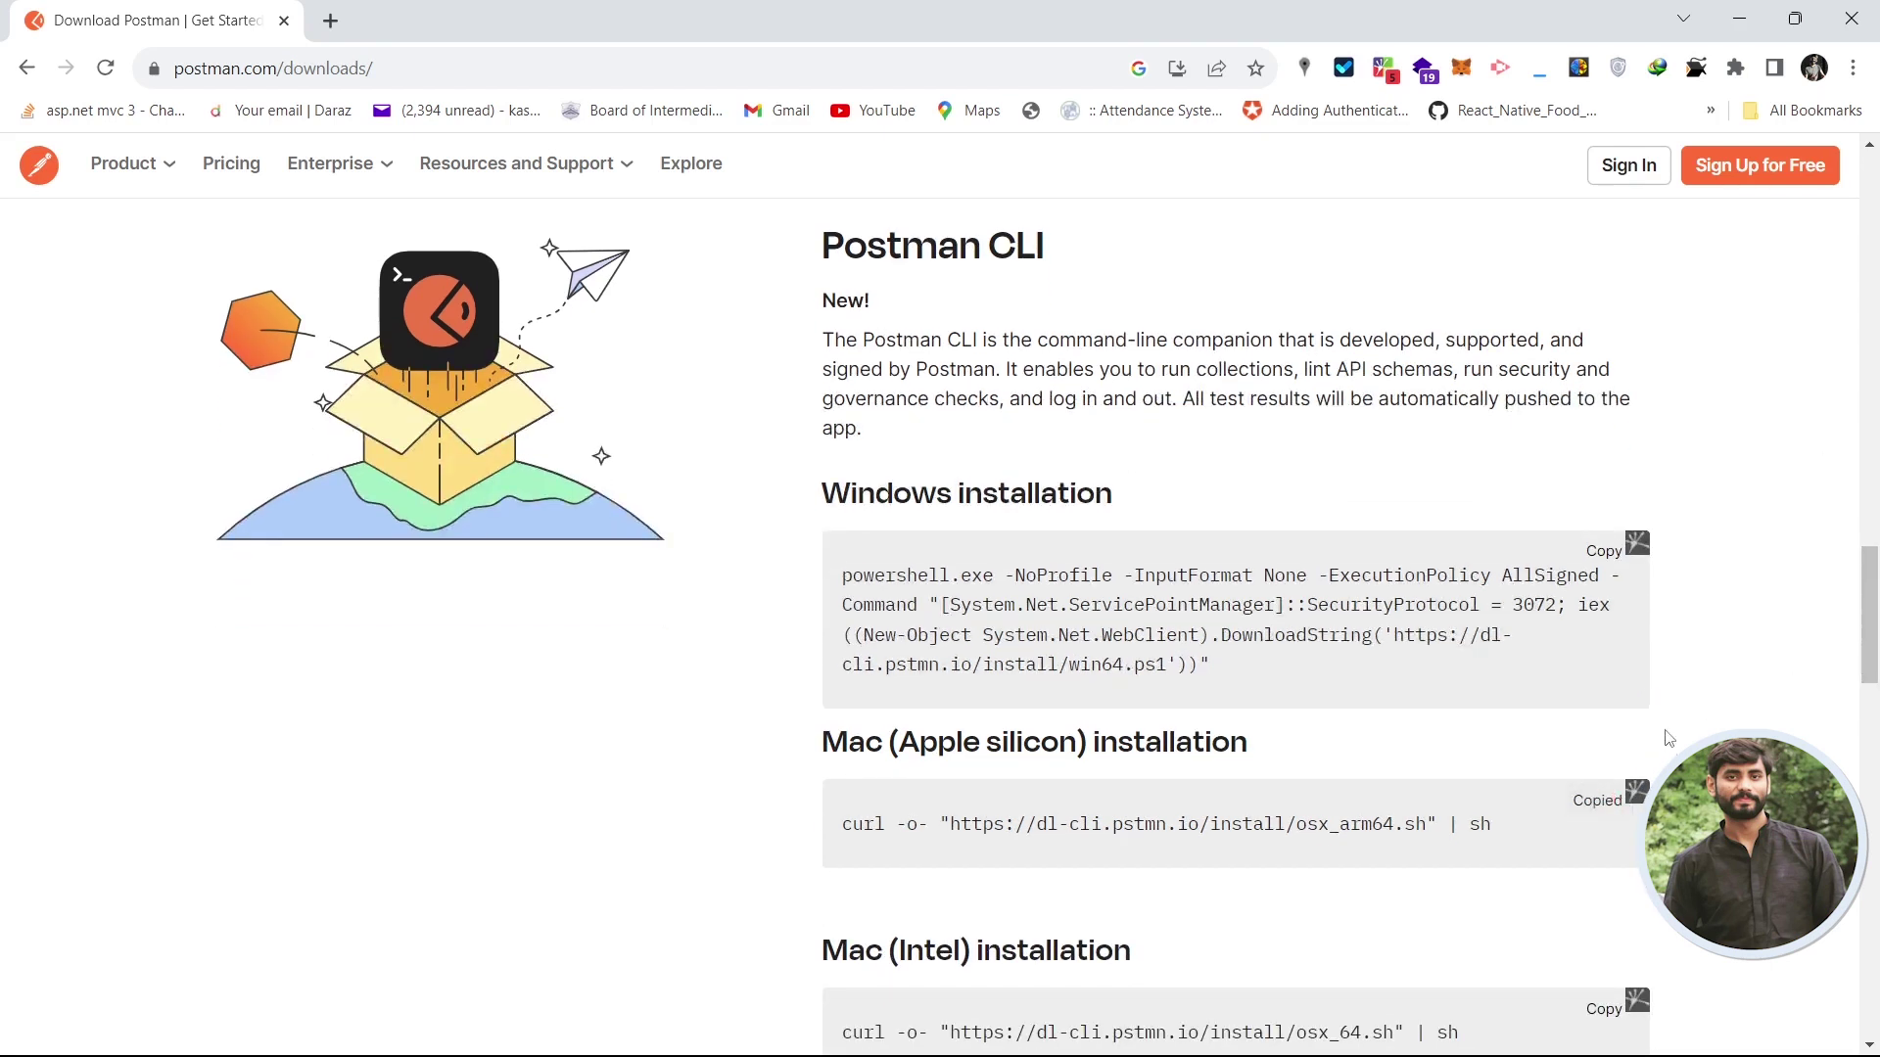
- Open the 'Install the Postman CLI' installation docs page
drag(1877, 638, 1877, 690)
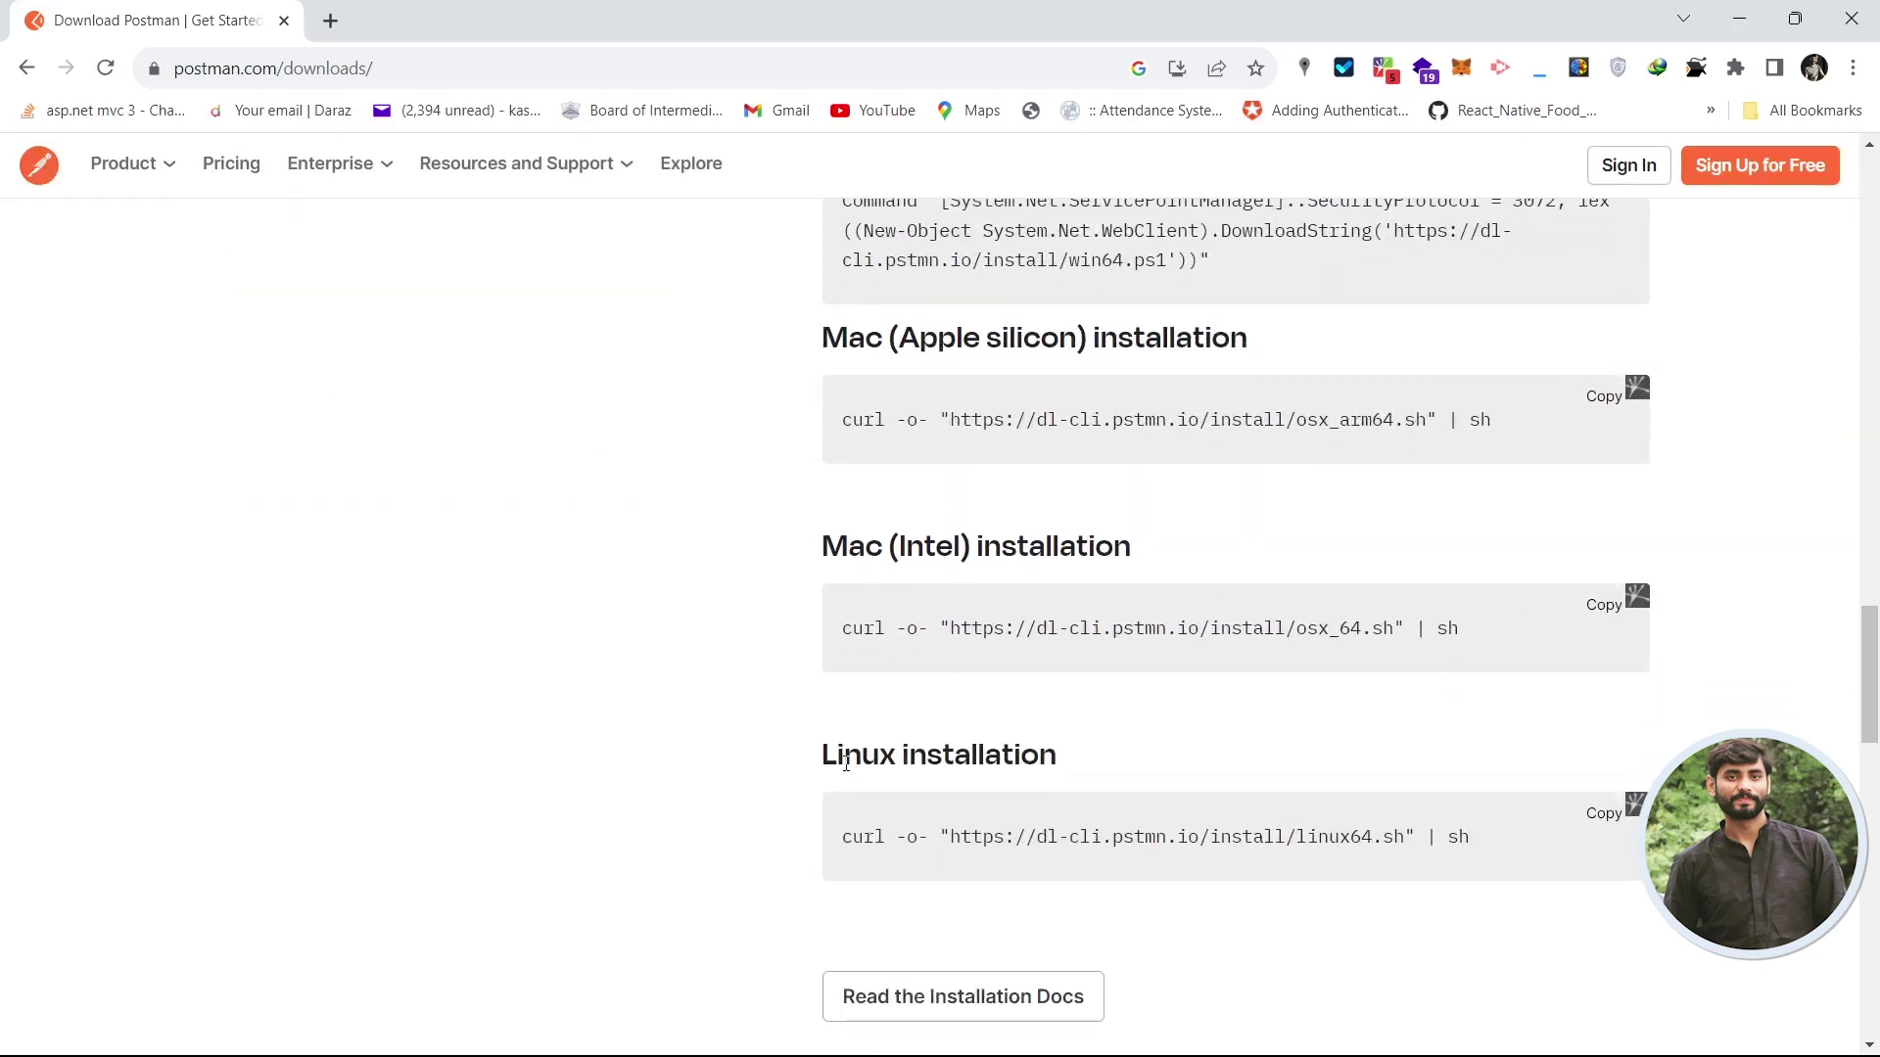
drag(846, 763, 979, 757)
scroll(1863, 803, down, 6)
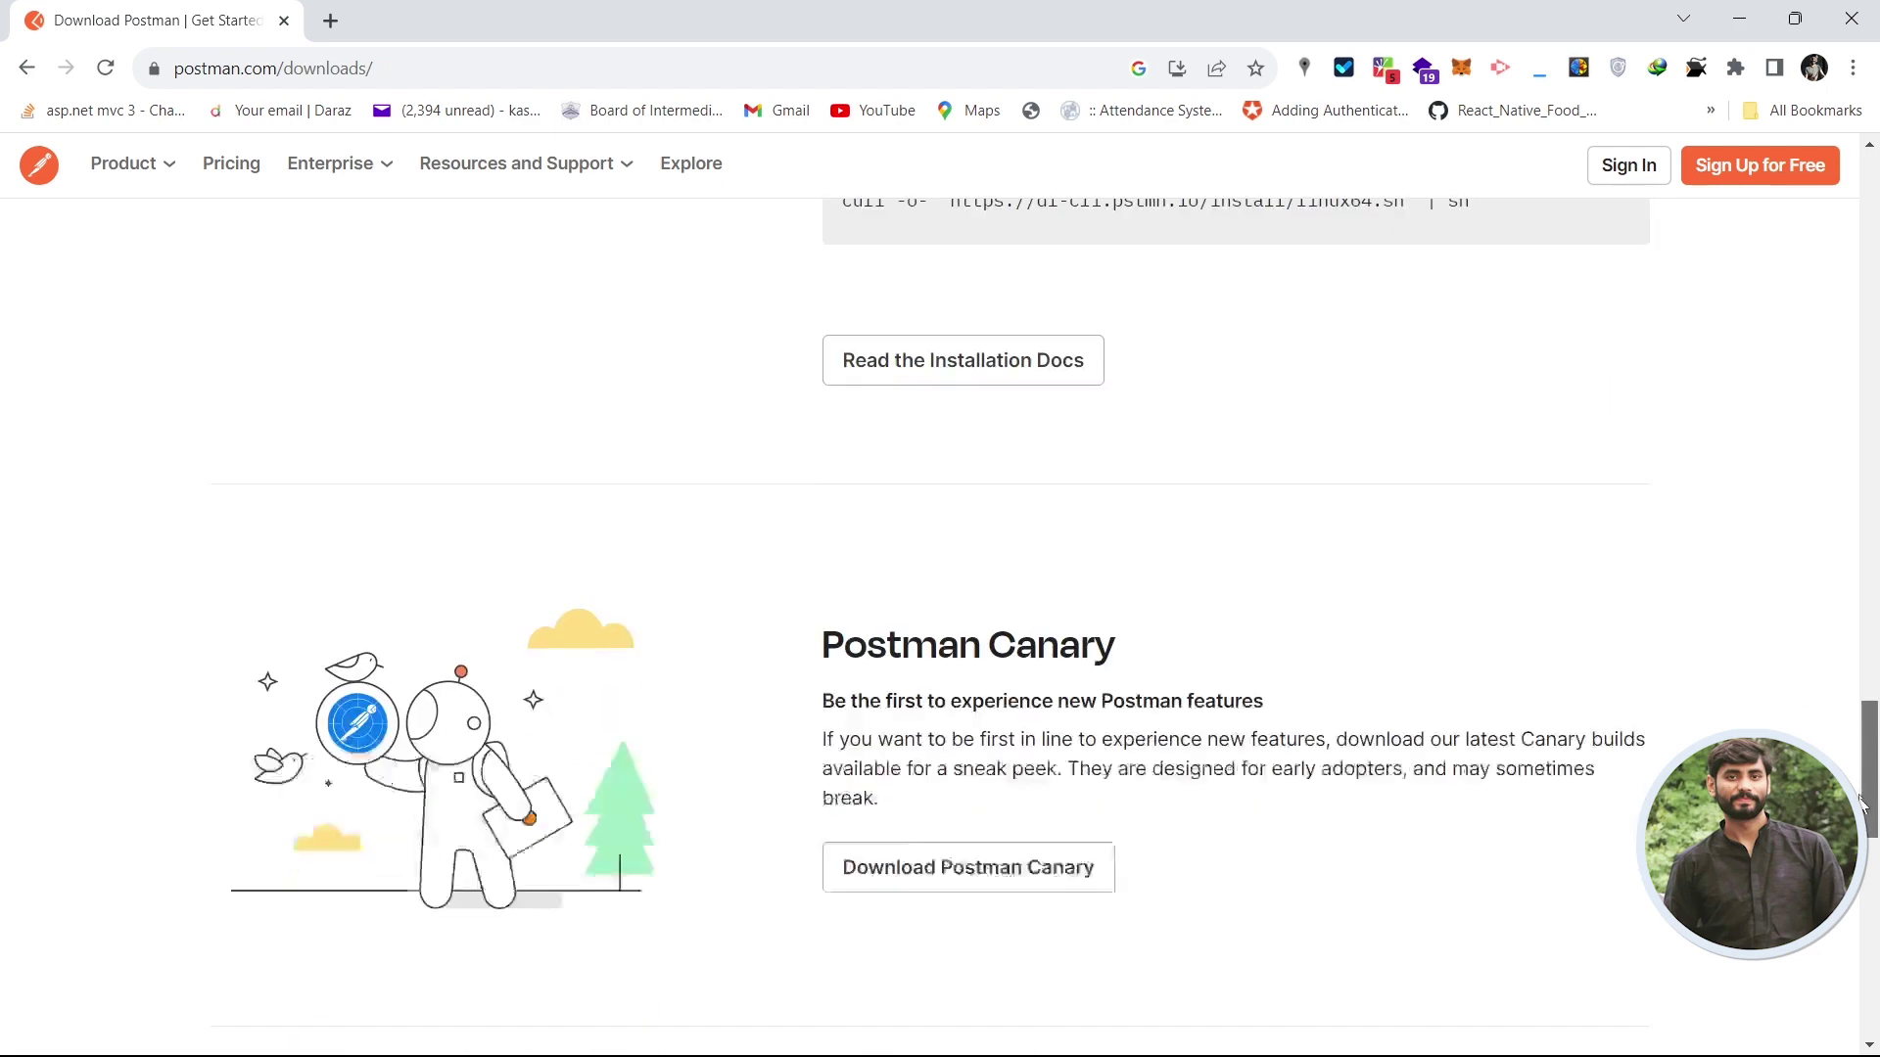
mouse_move(1863, 803)
mouse_down()
mouse_move(1865, 823)
mouse_move(1870, 777)
mouse_up()
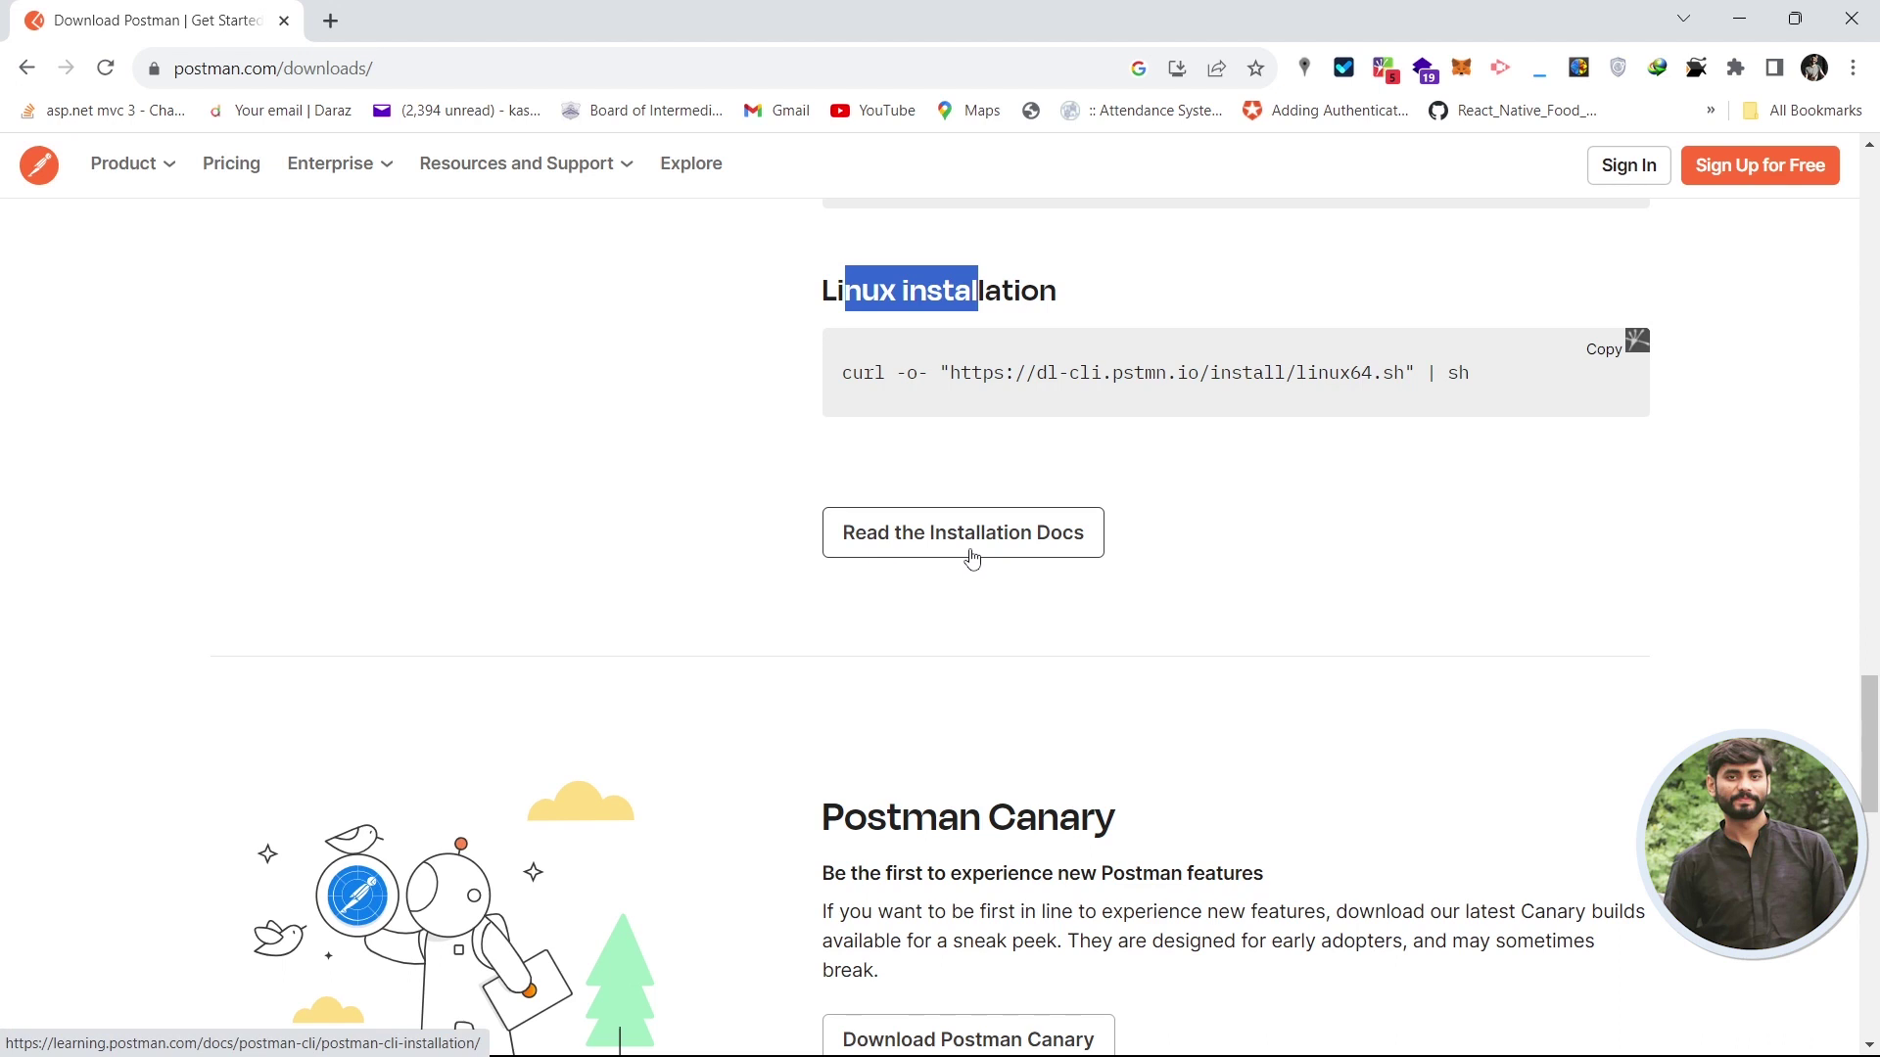
click(1015, 539)
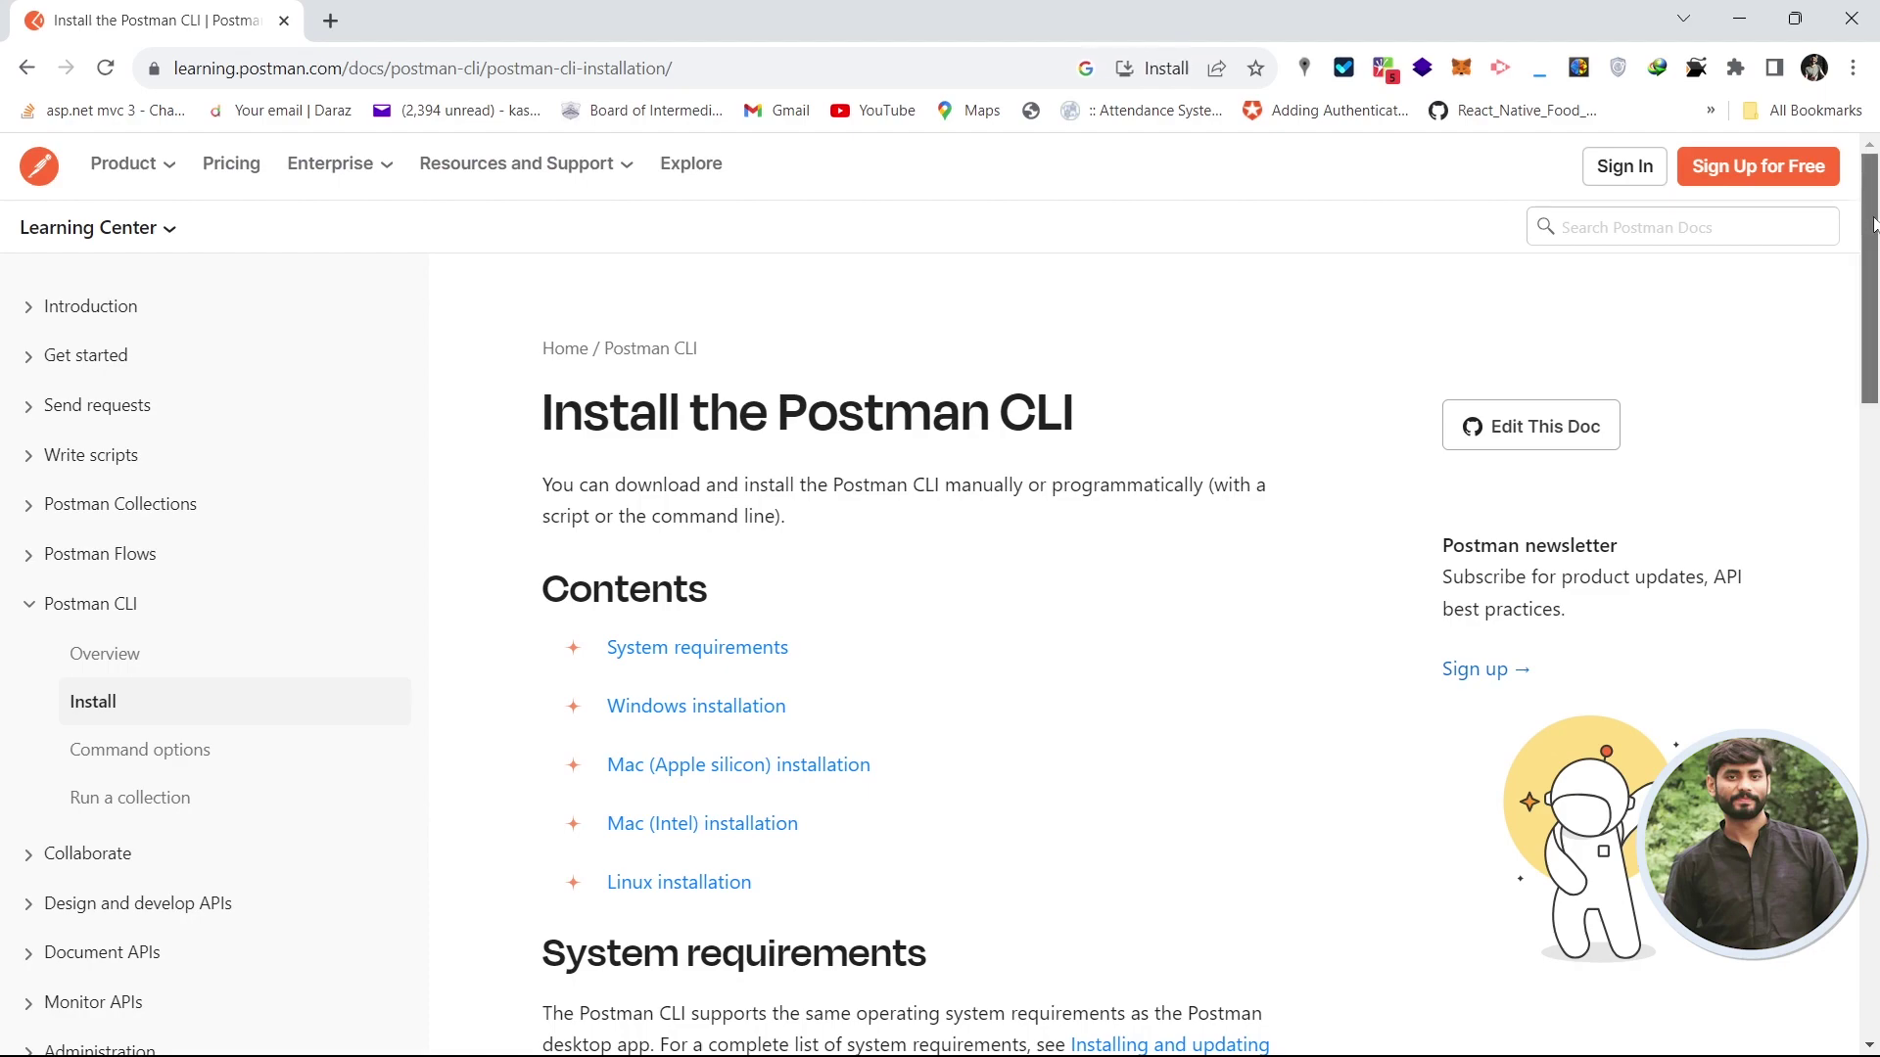
mouse_move(1875, 218)
mouse_down()
mouse_move(1874, 744)
mouse_move(1875, 235)
mouse_up()
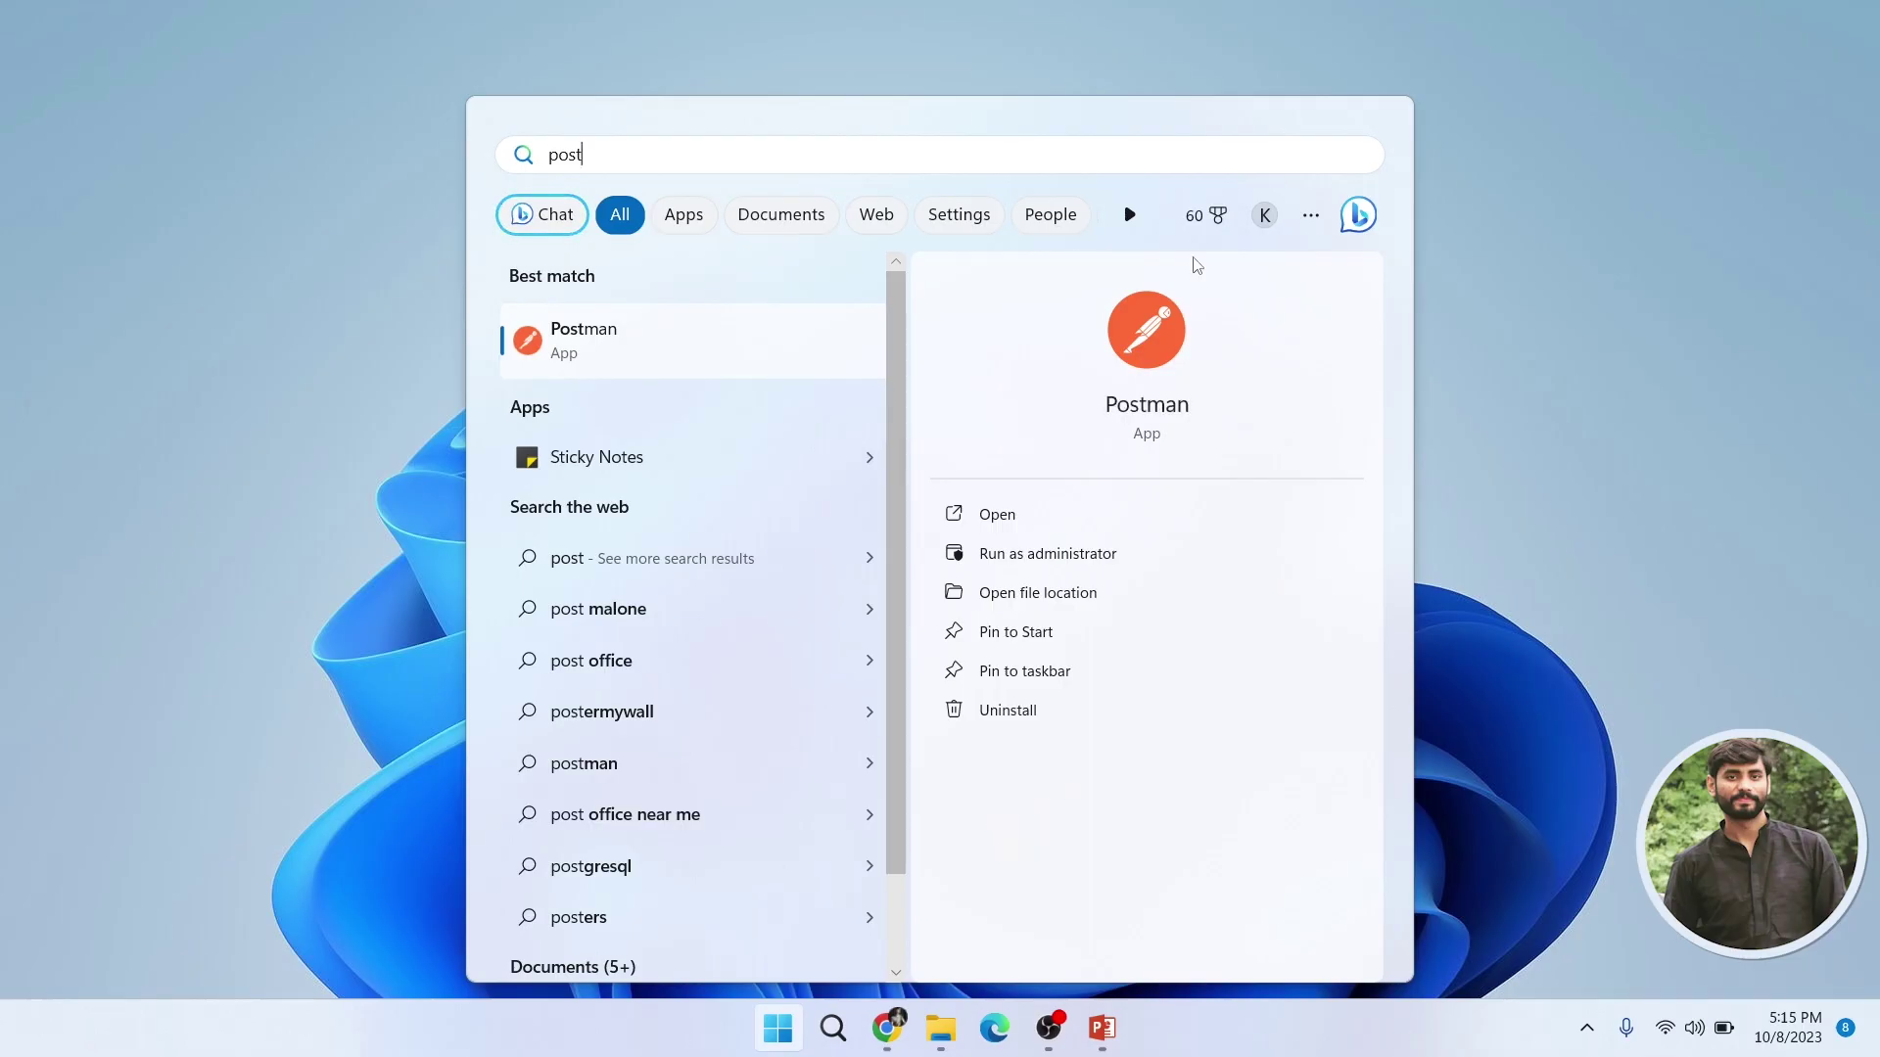
- Launch the Postman desktop app from Start and maximize its window
click(650, 337)
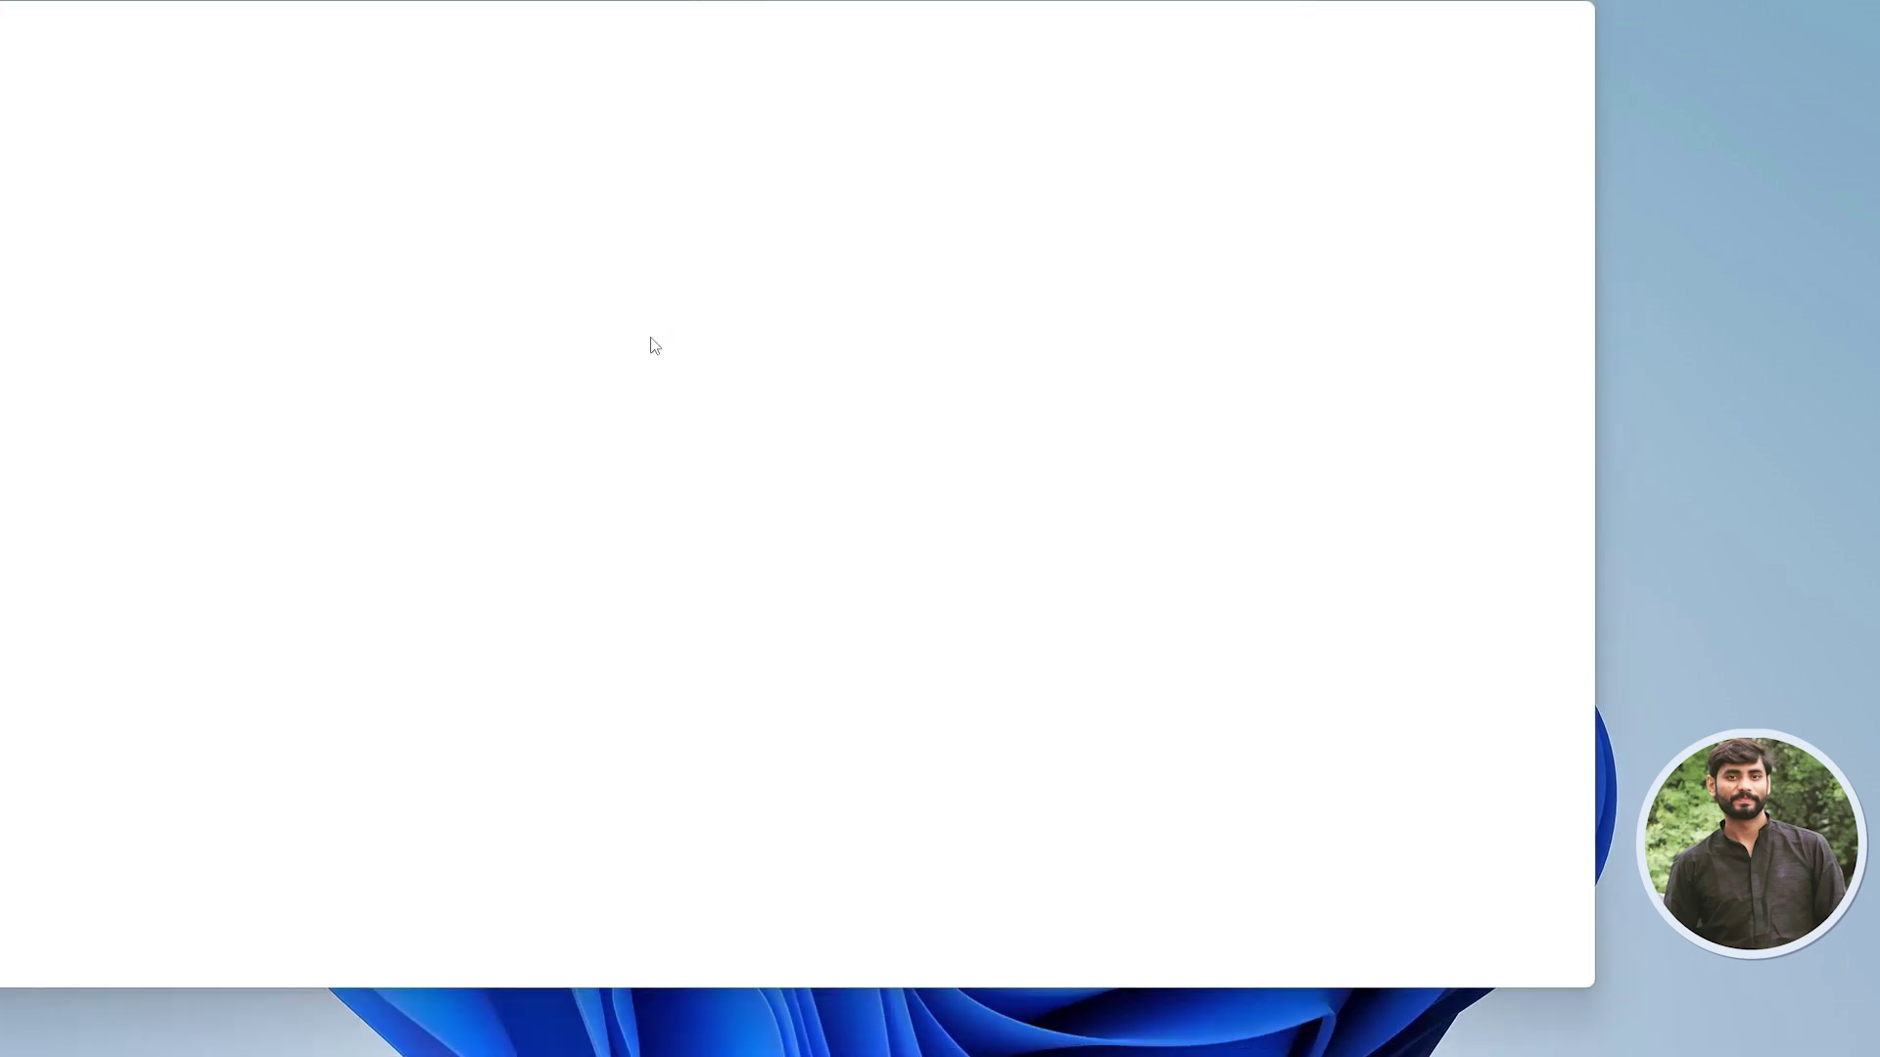
double_click(1113, 23)
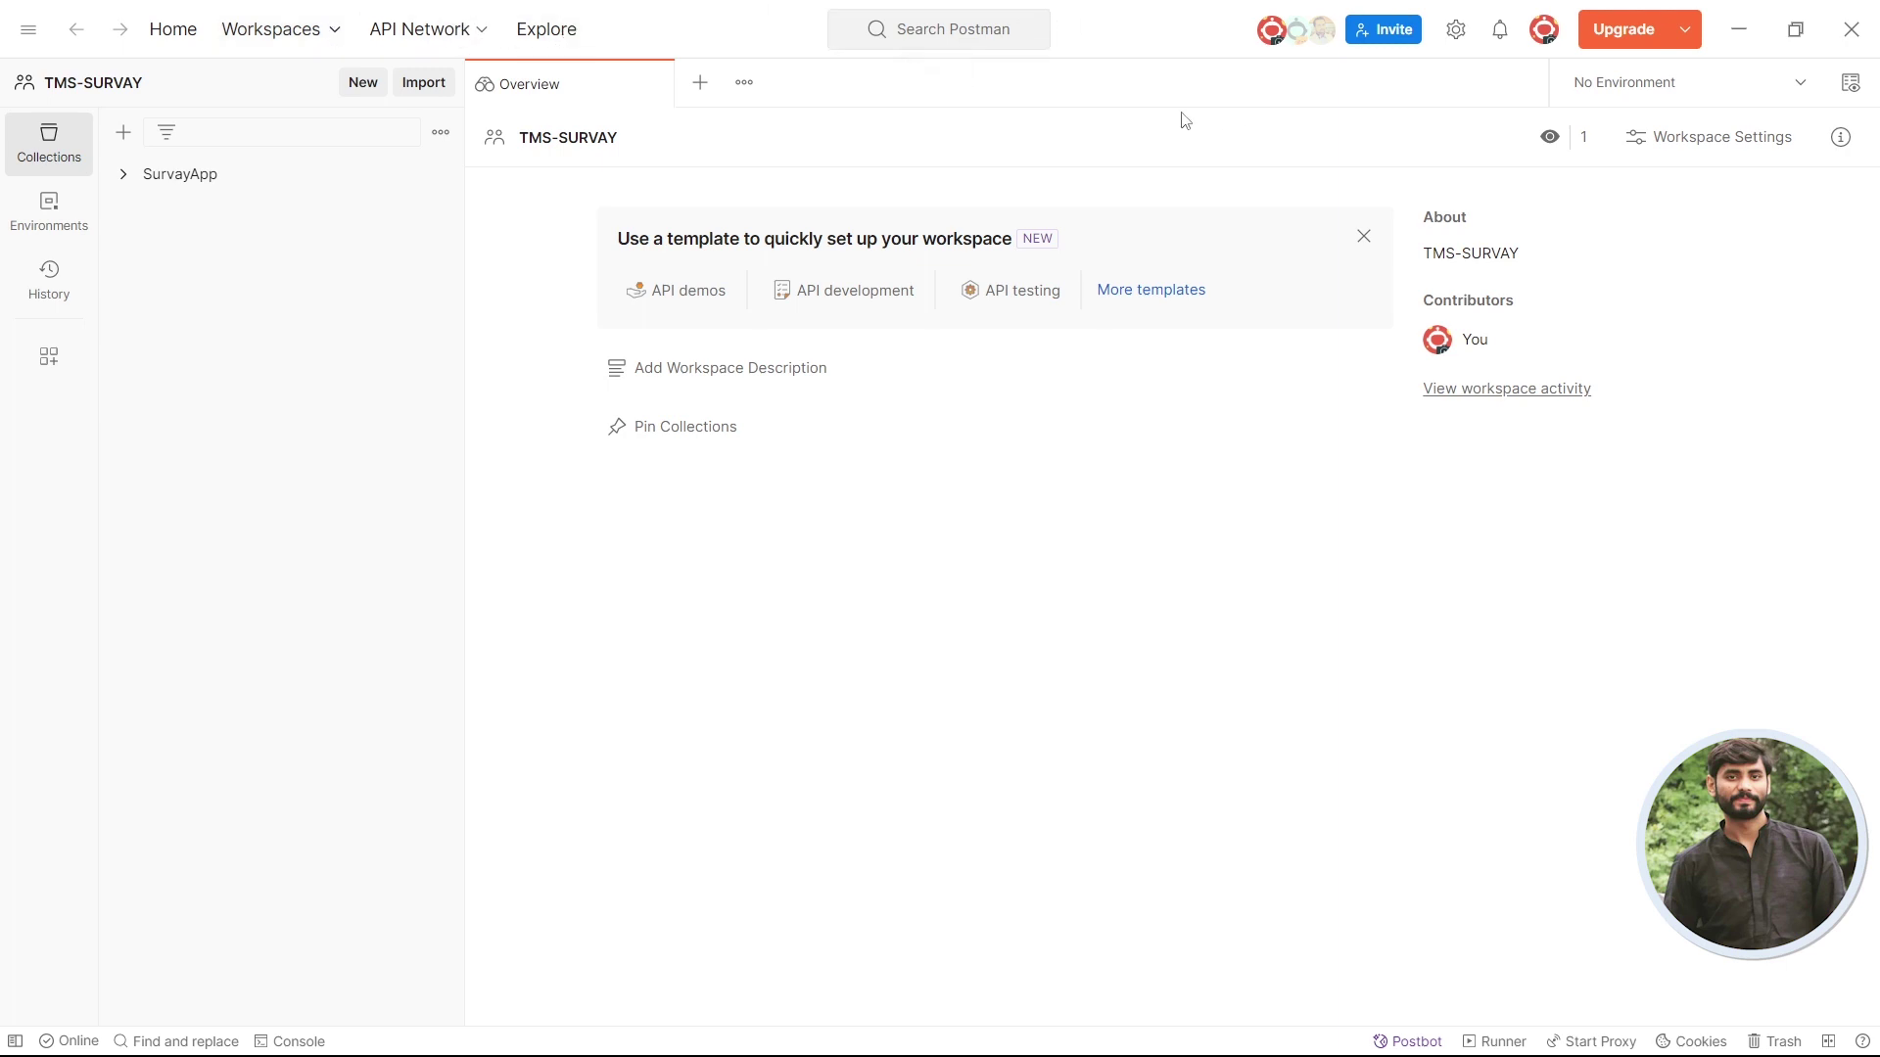
click(1457, 38)
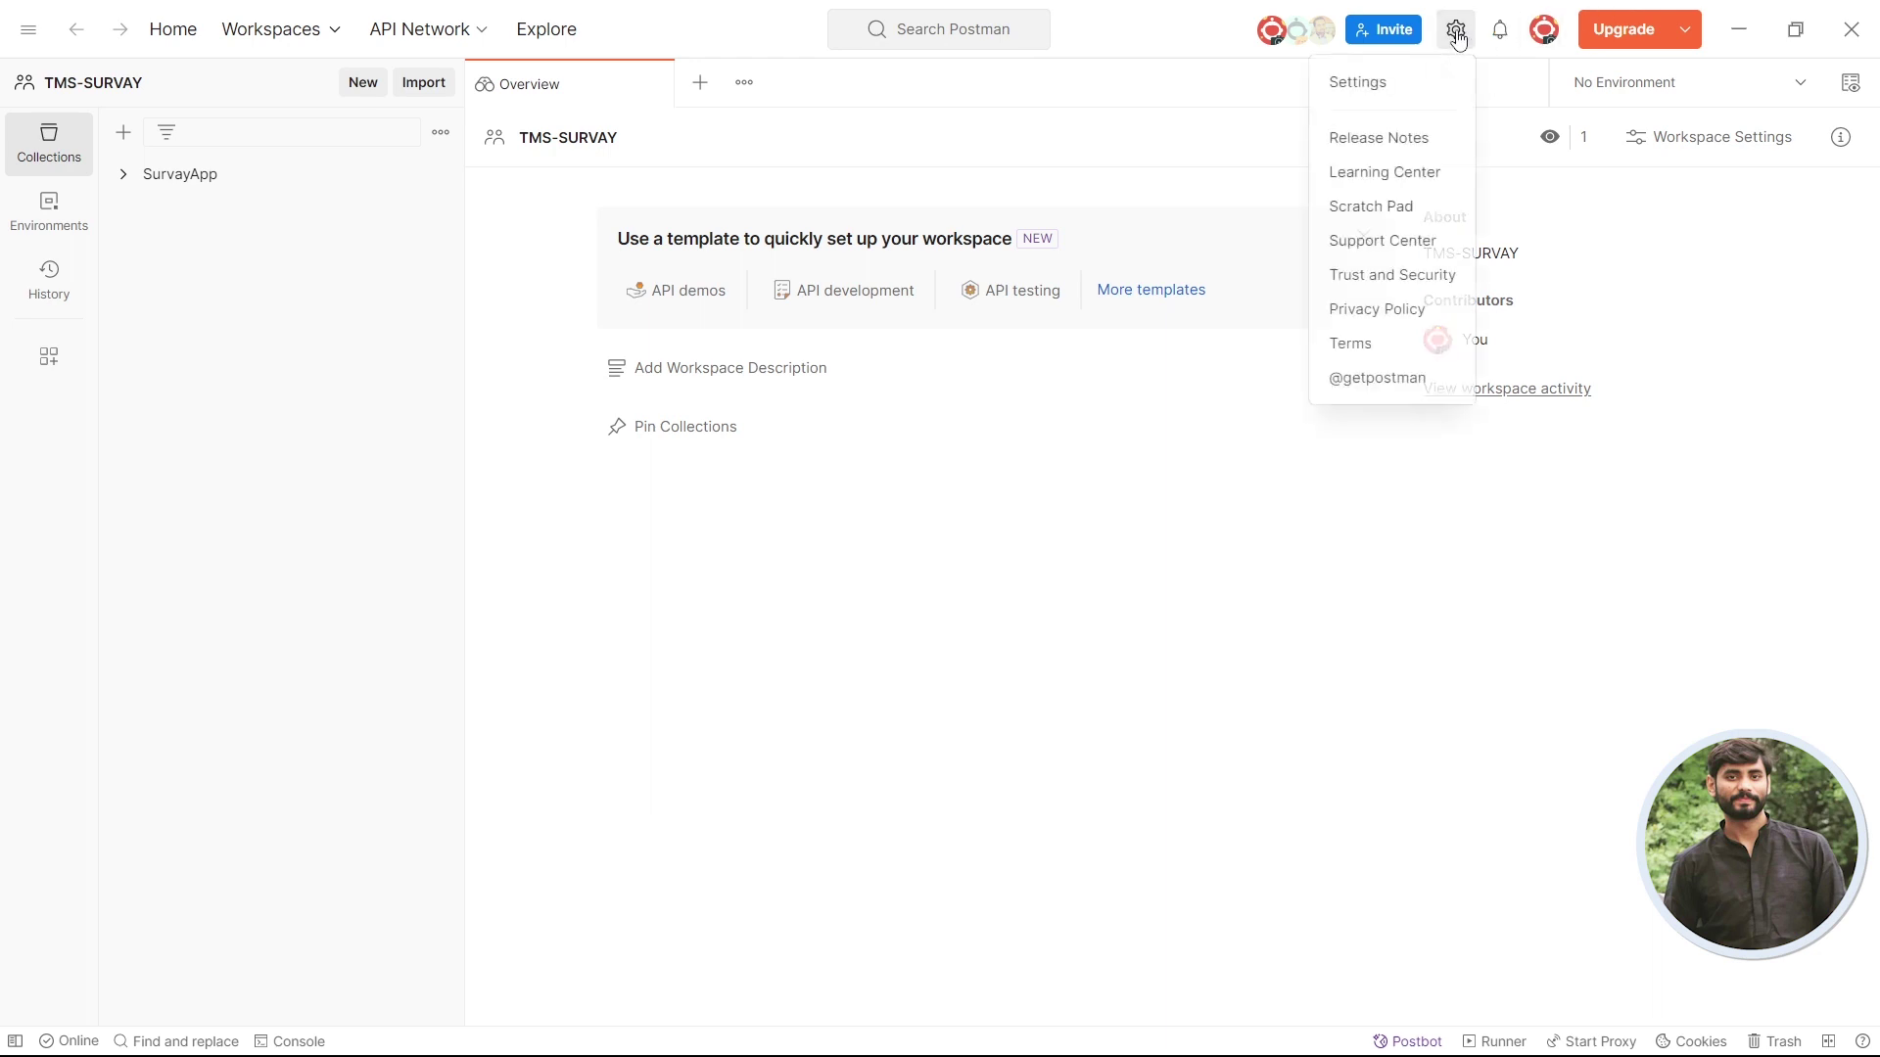
click(1380, 94)
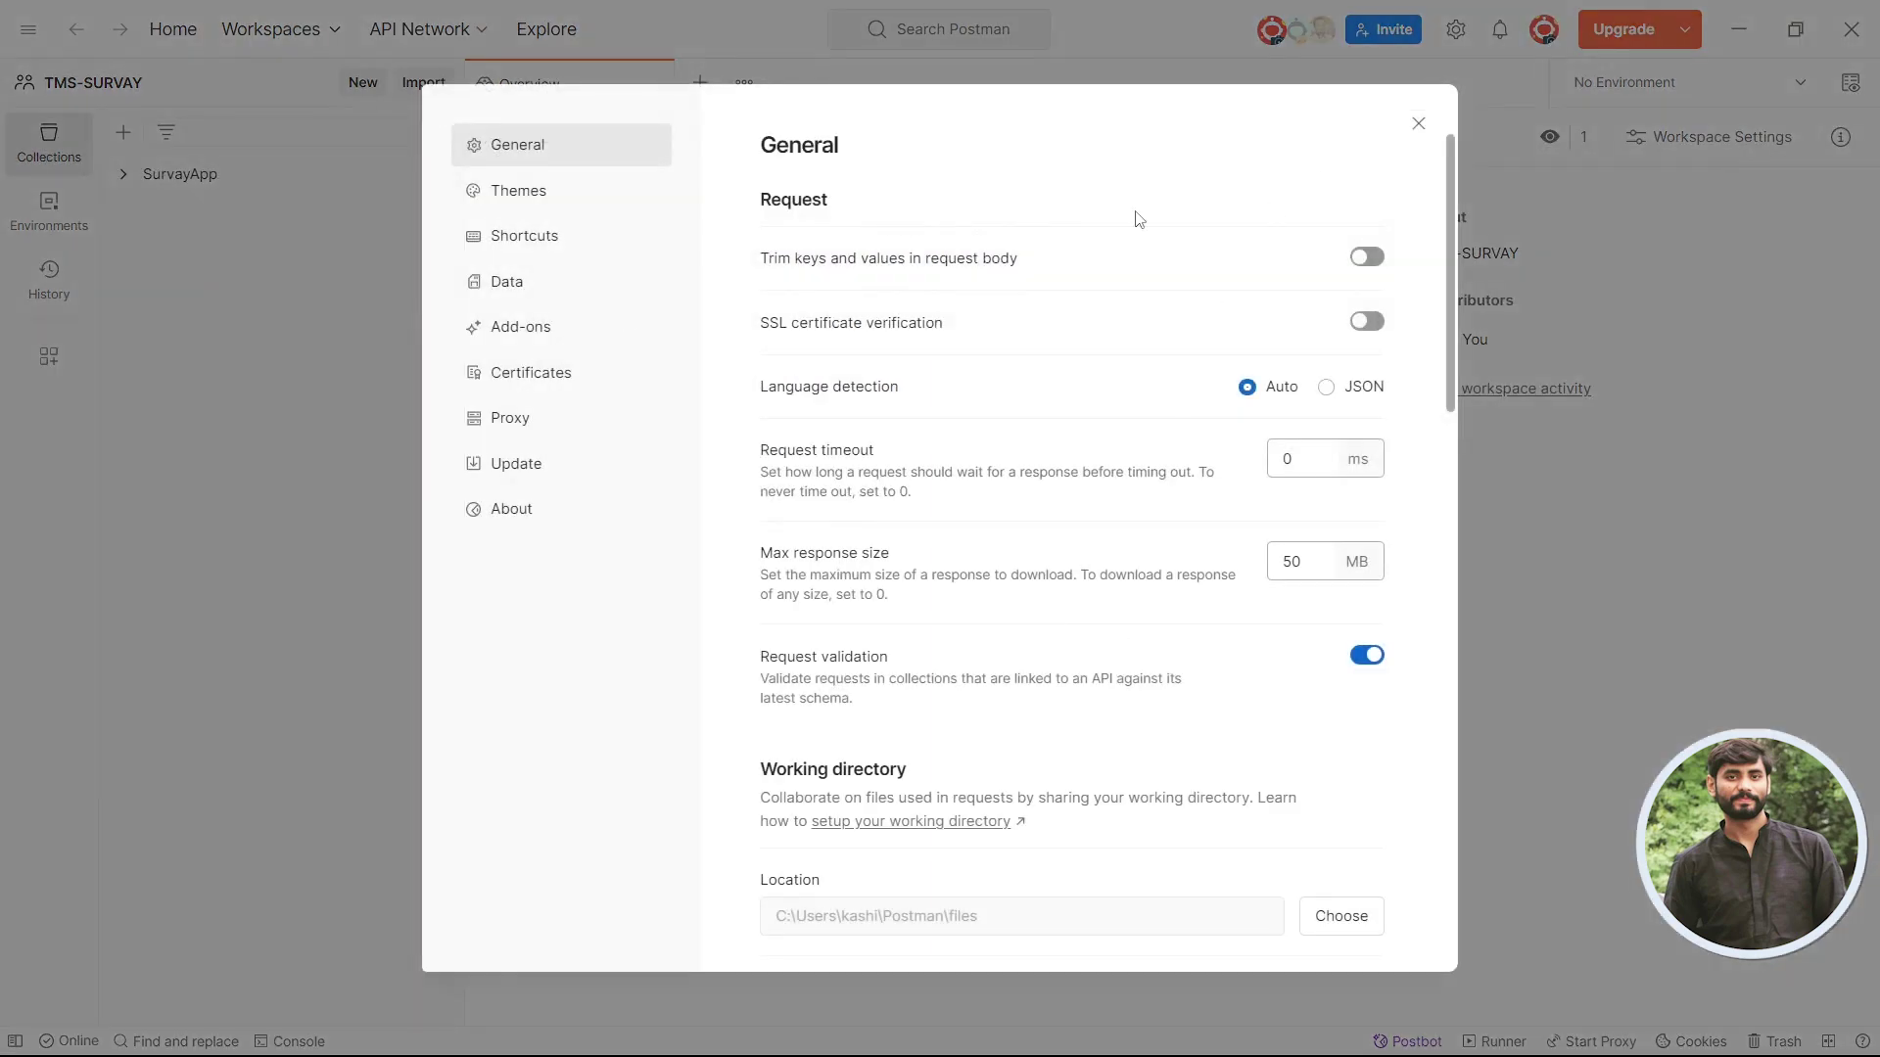
click(530, 201)
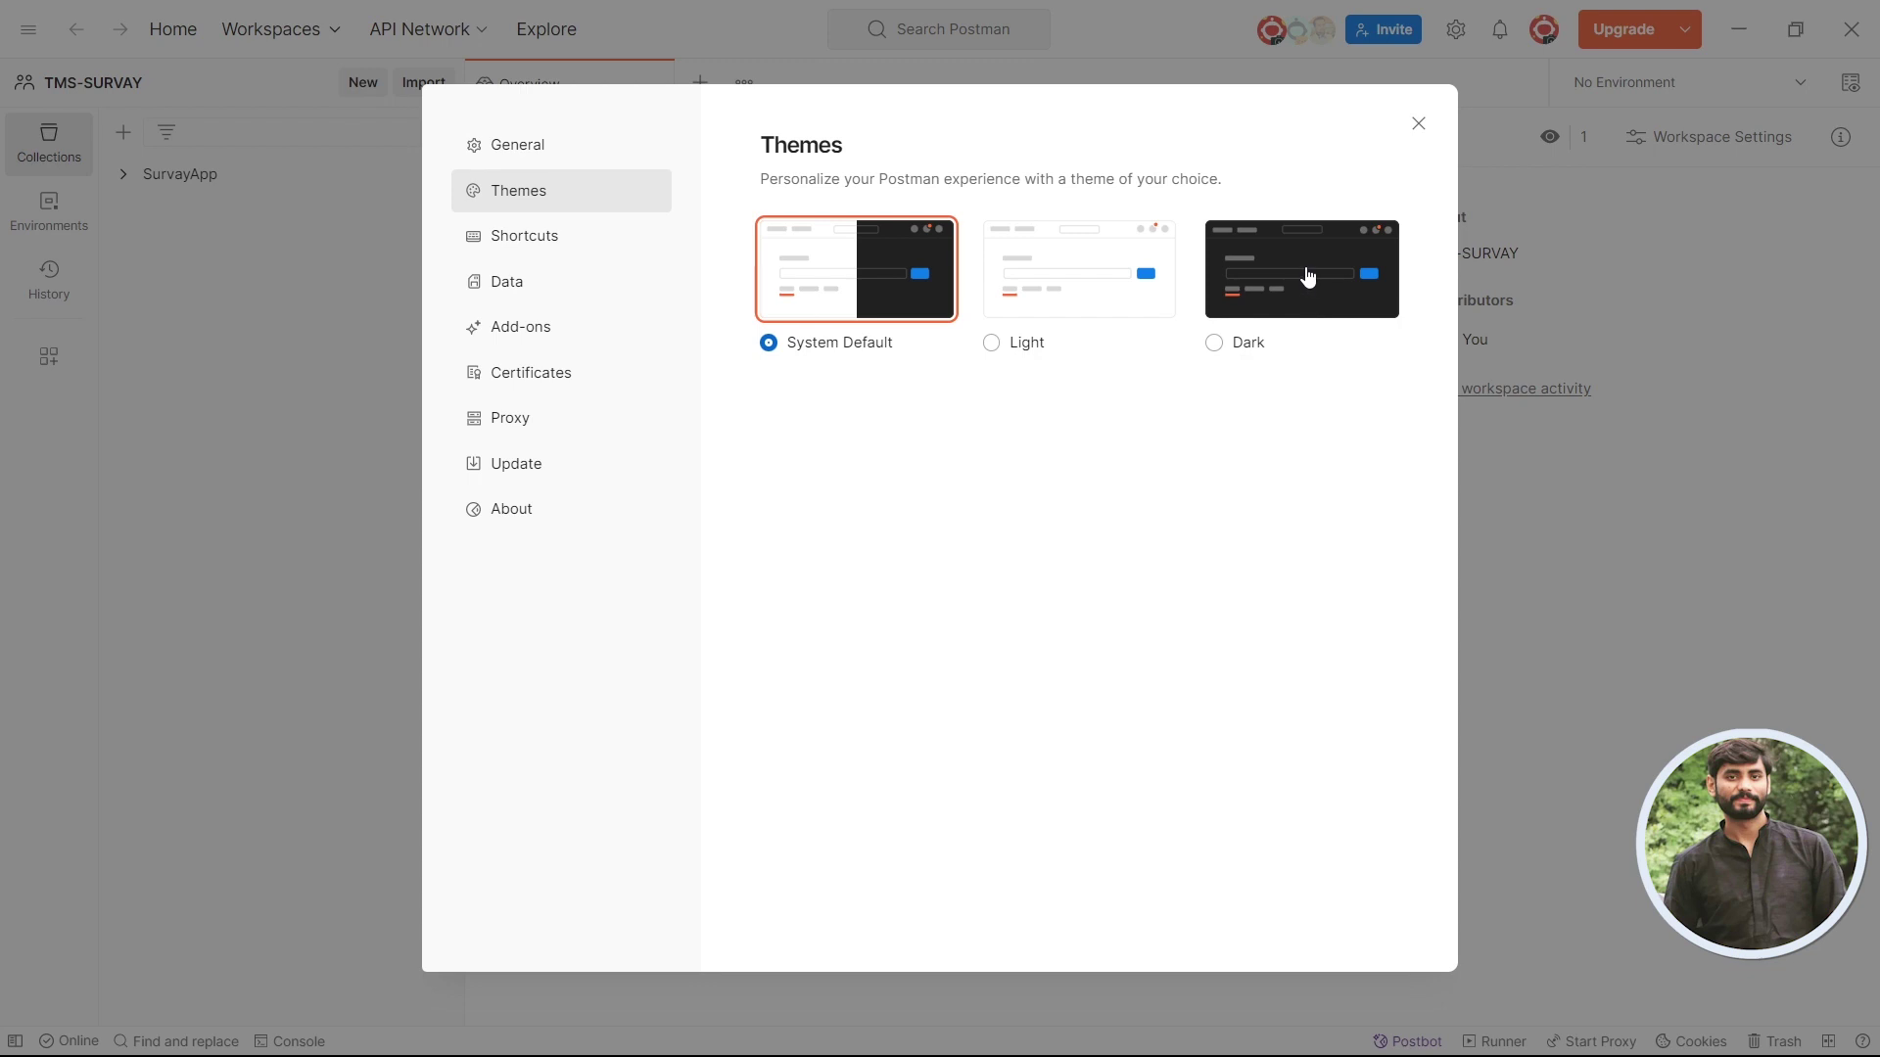
click(1308, 278)
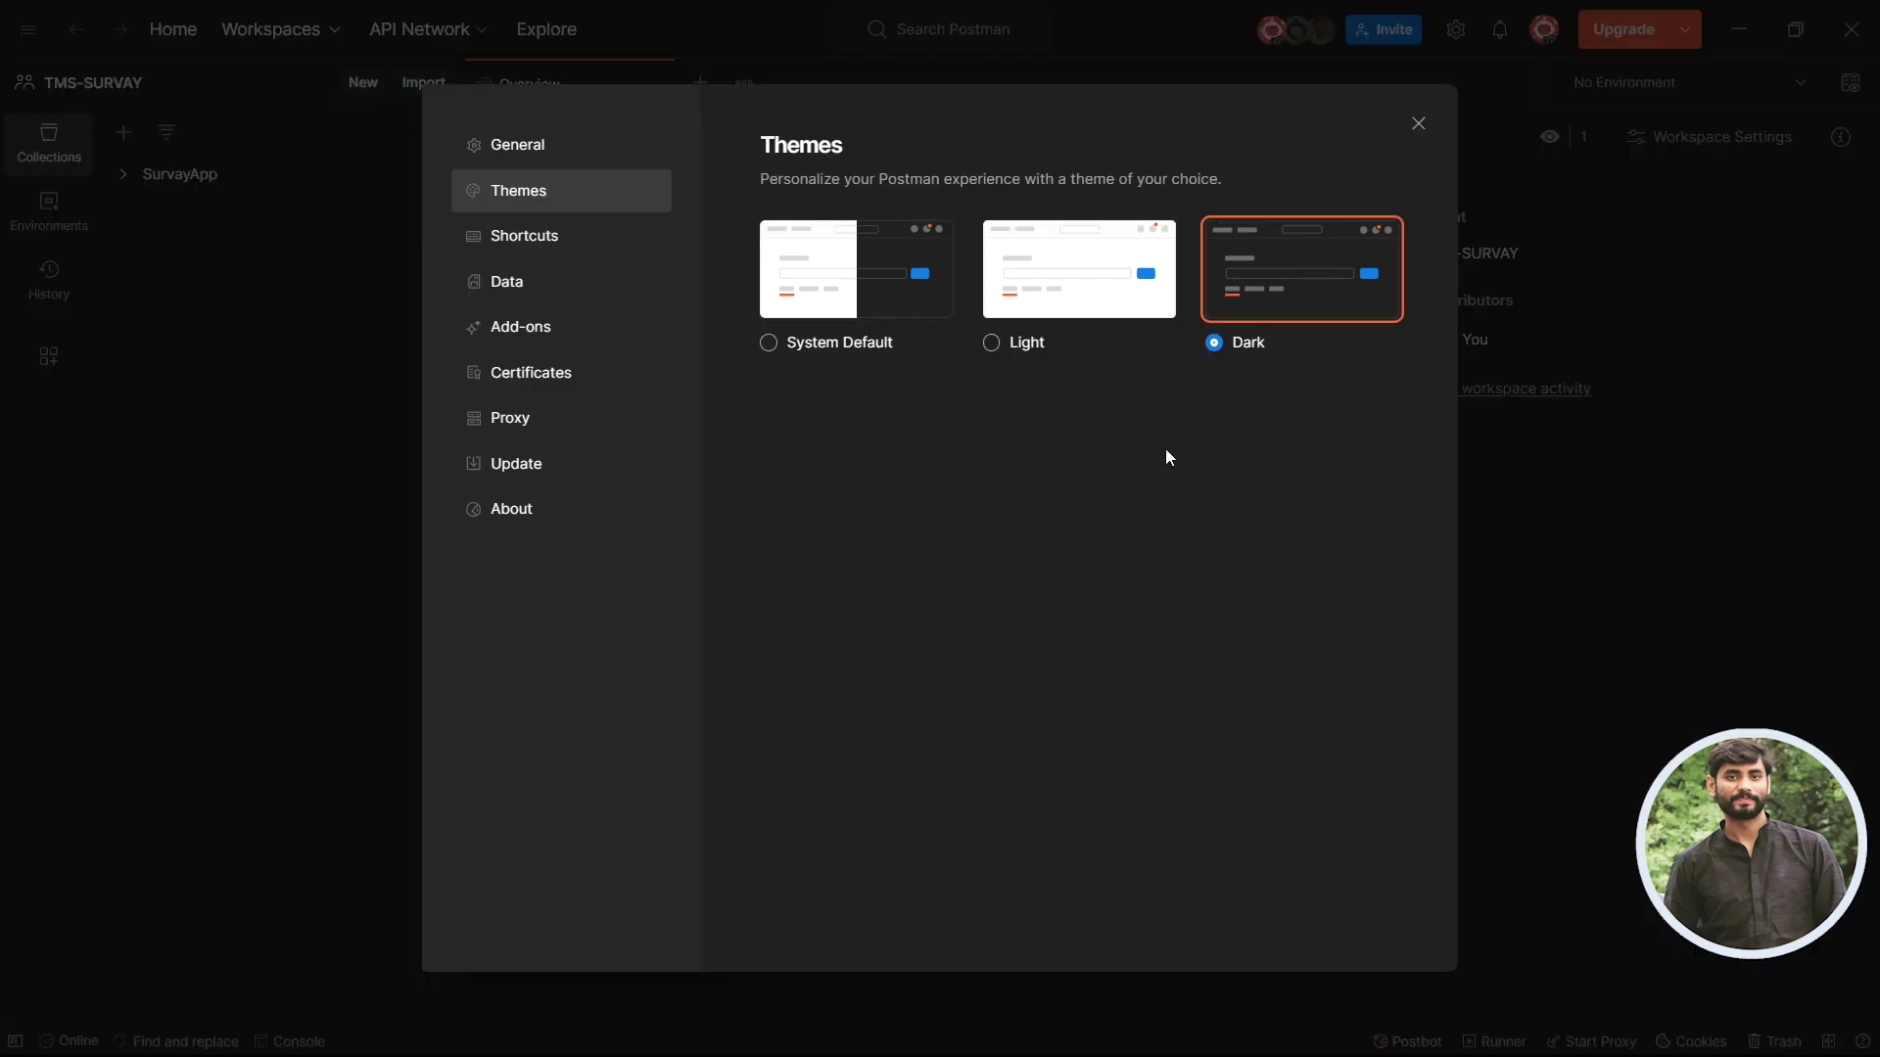
click(1082, 283)
click(838, 284)
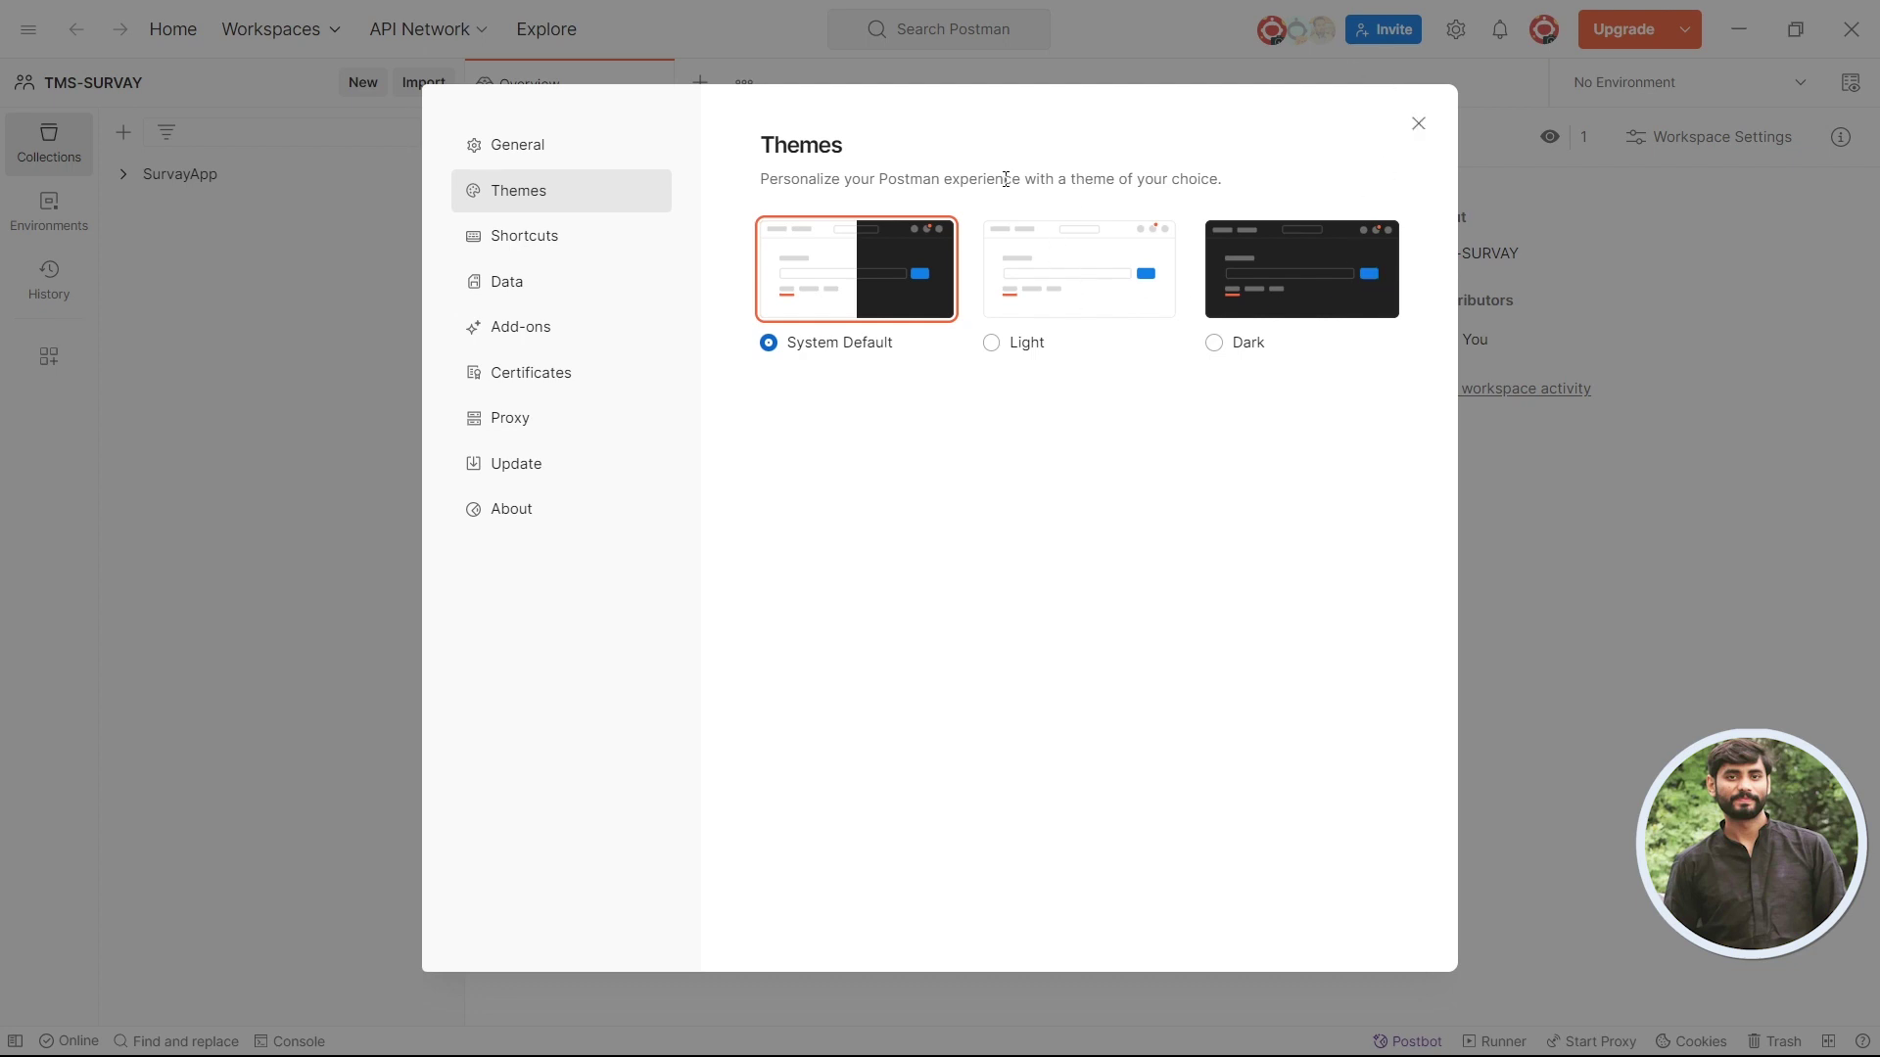
click(1417, 124)
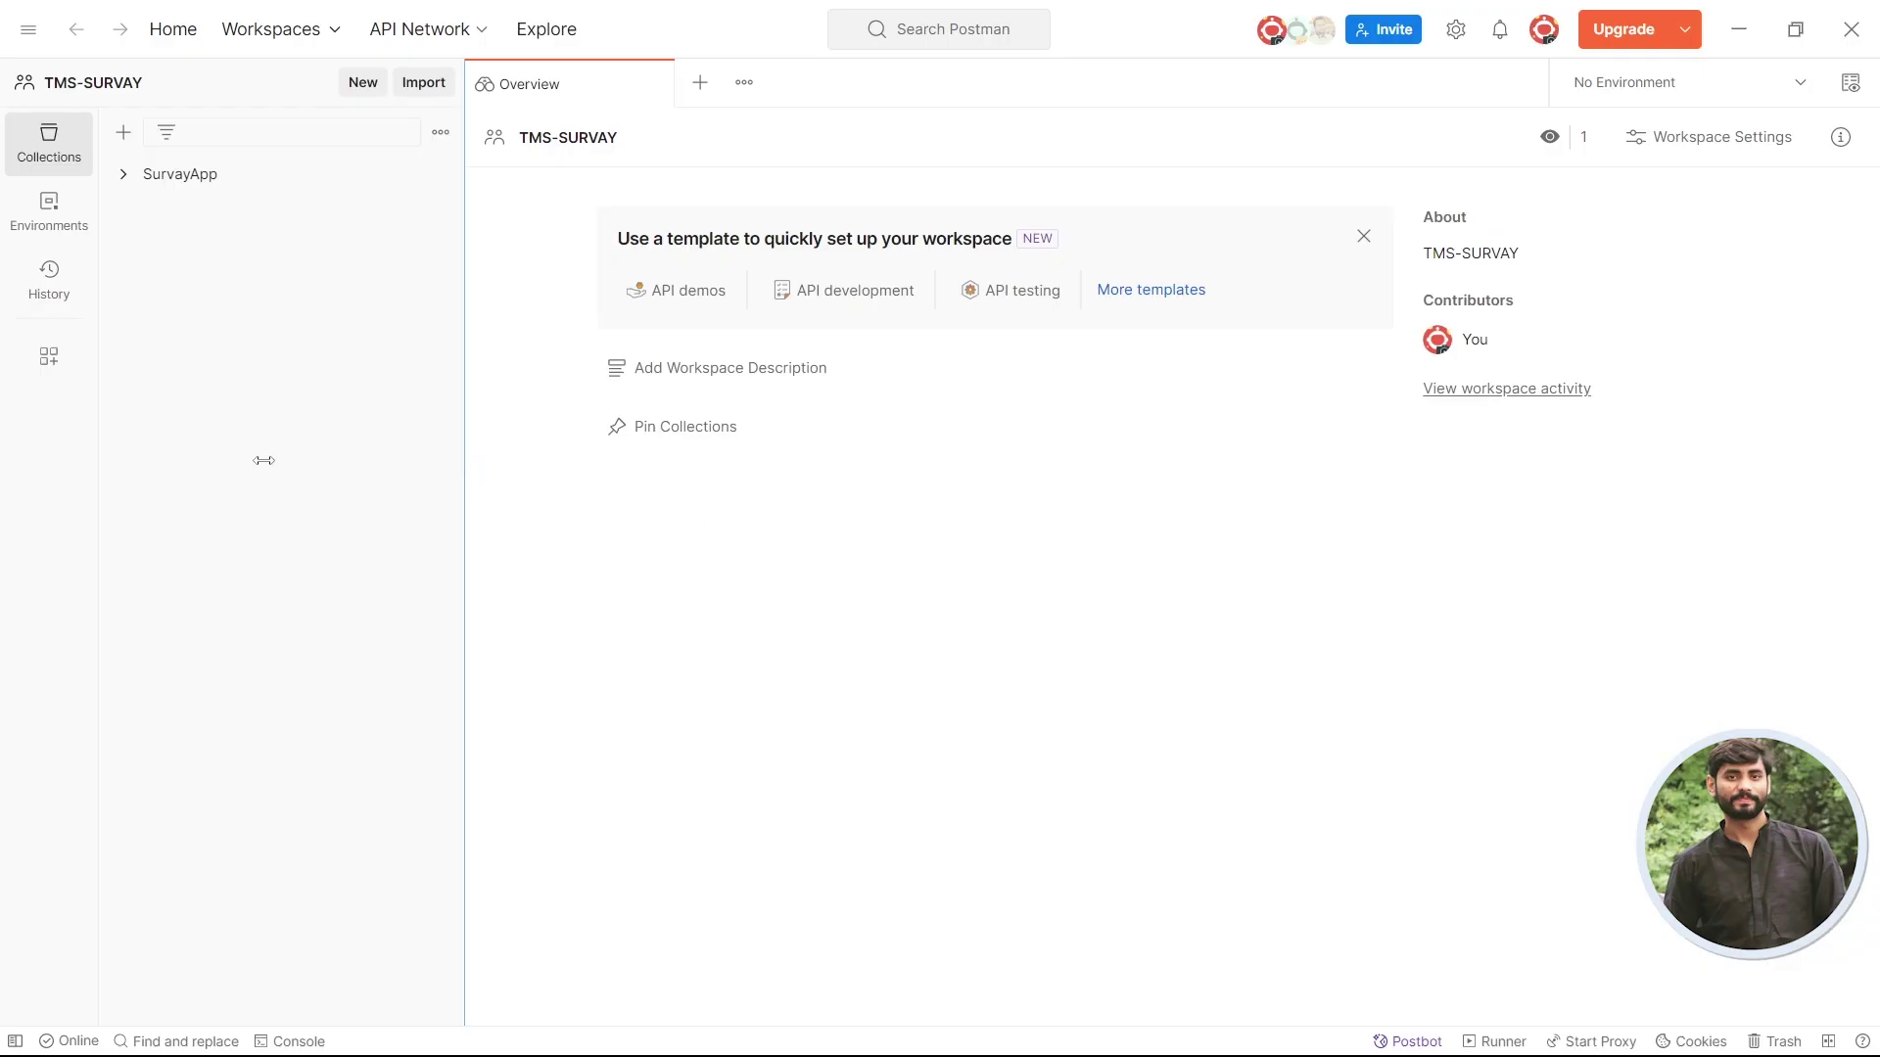
- Resize the collections sidebar, then show the recent workspaces list with TMS-SURVAY current
drag(461, 328, 1243, 402)
drag(1001, 432, 357, 519)
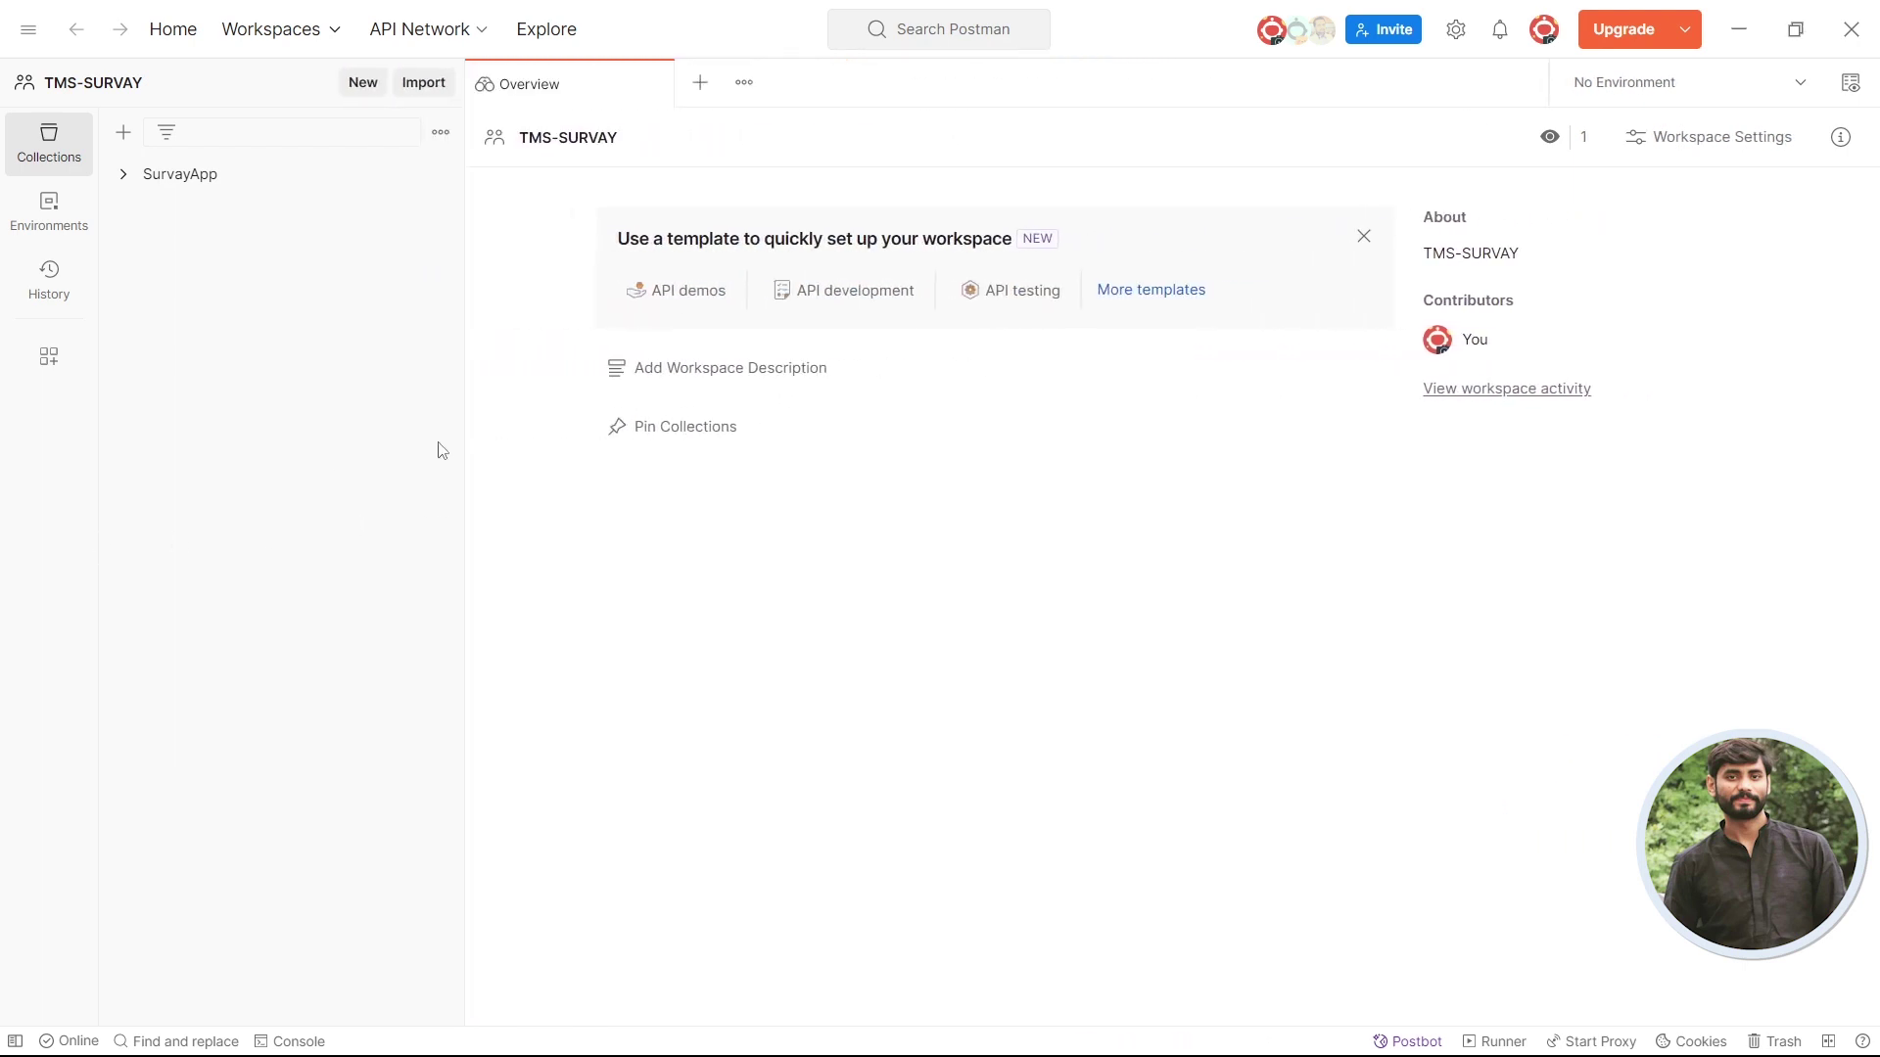
drag(461, 449, 323, 646)
click(324, 37)
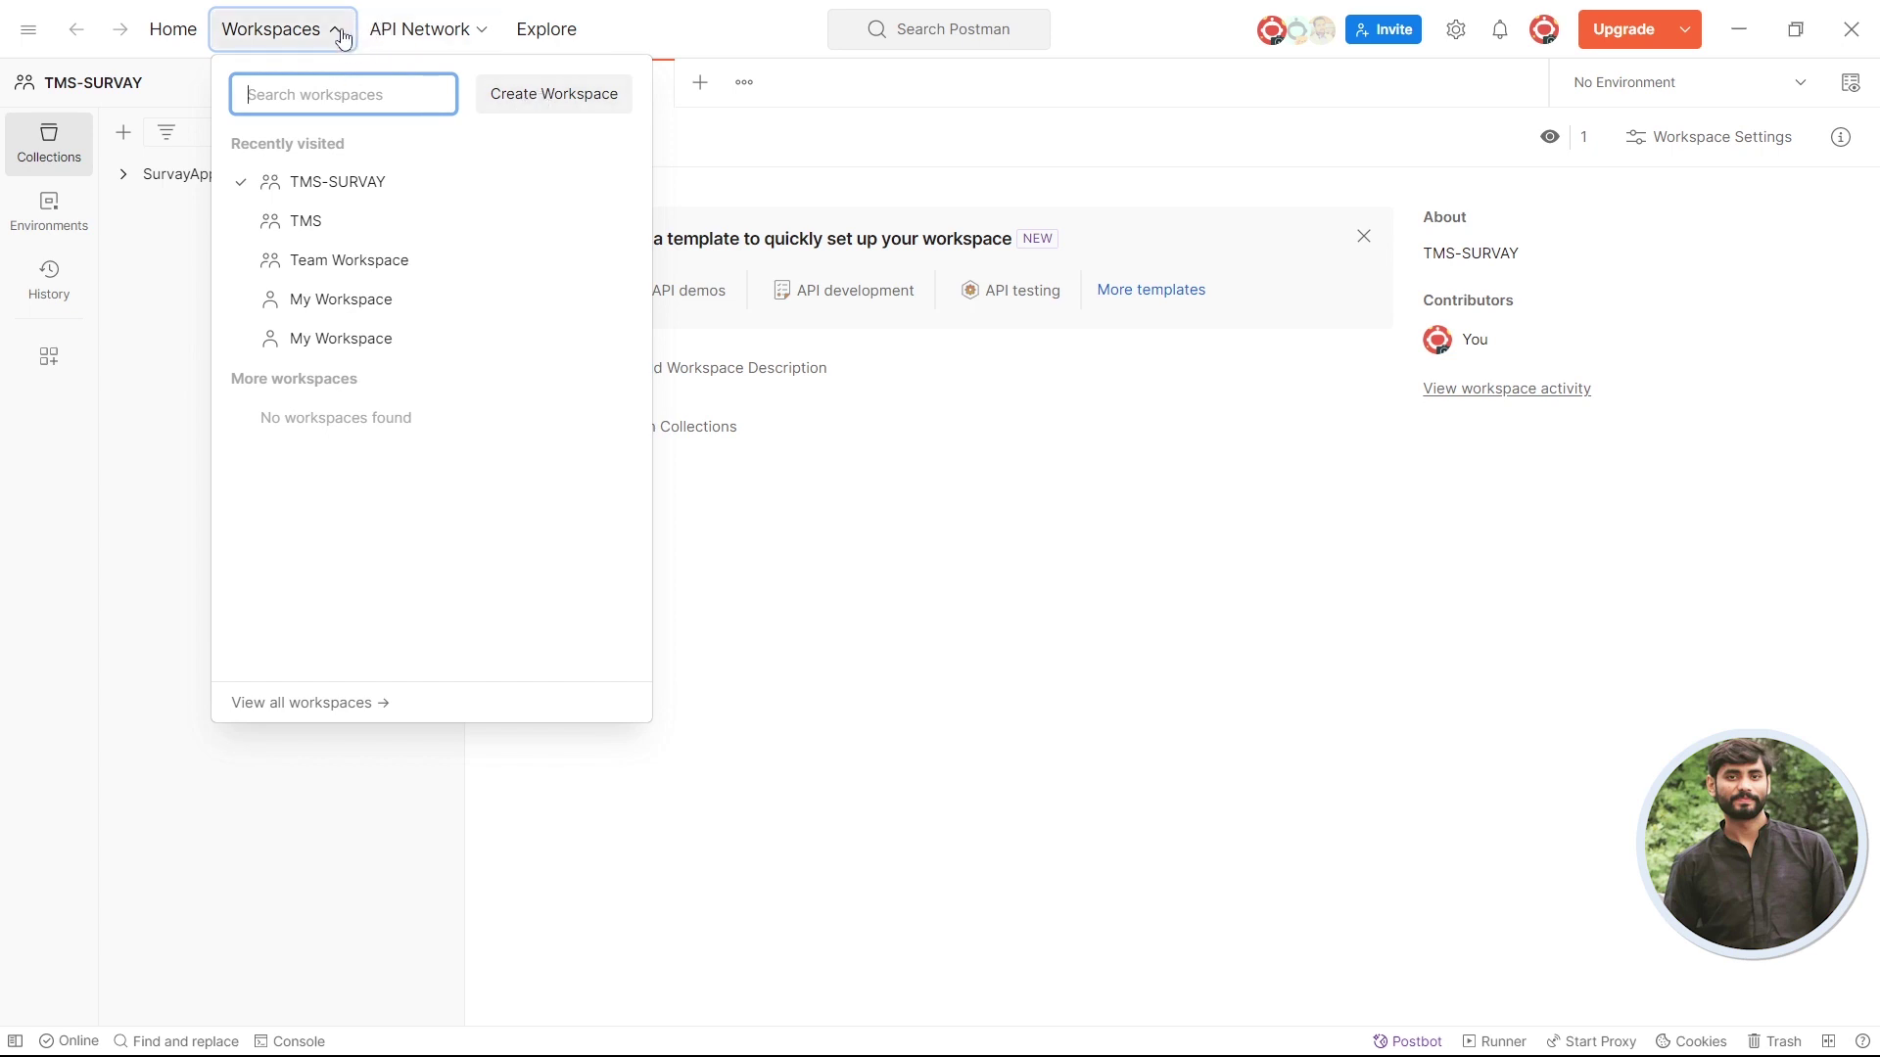
- Create a public blank workspace named YoutubeSeries with the summary 'Survey Apis'
click(519, 95)
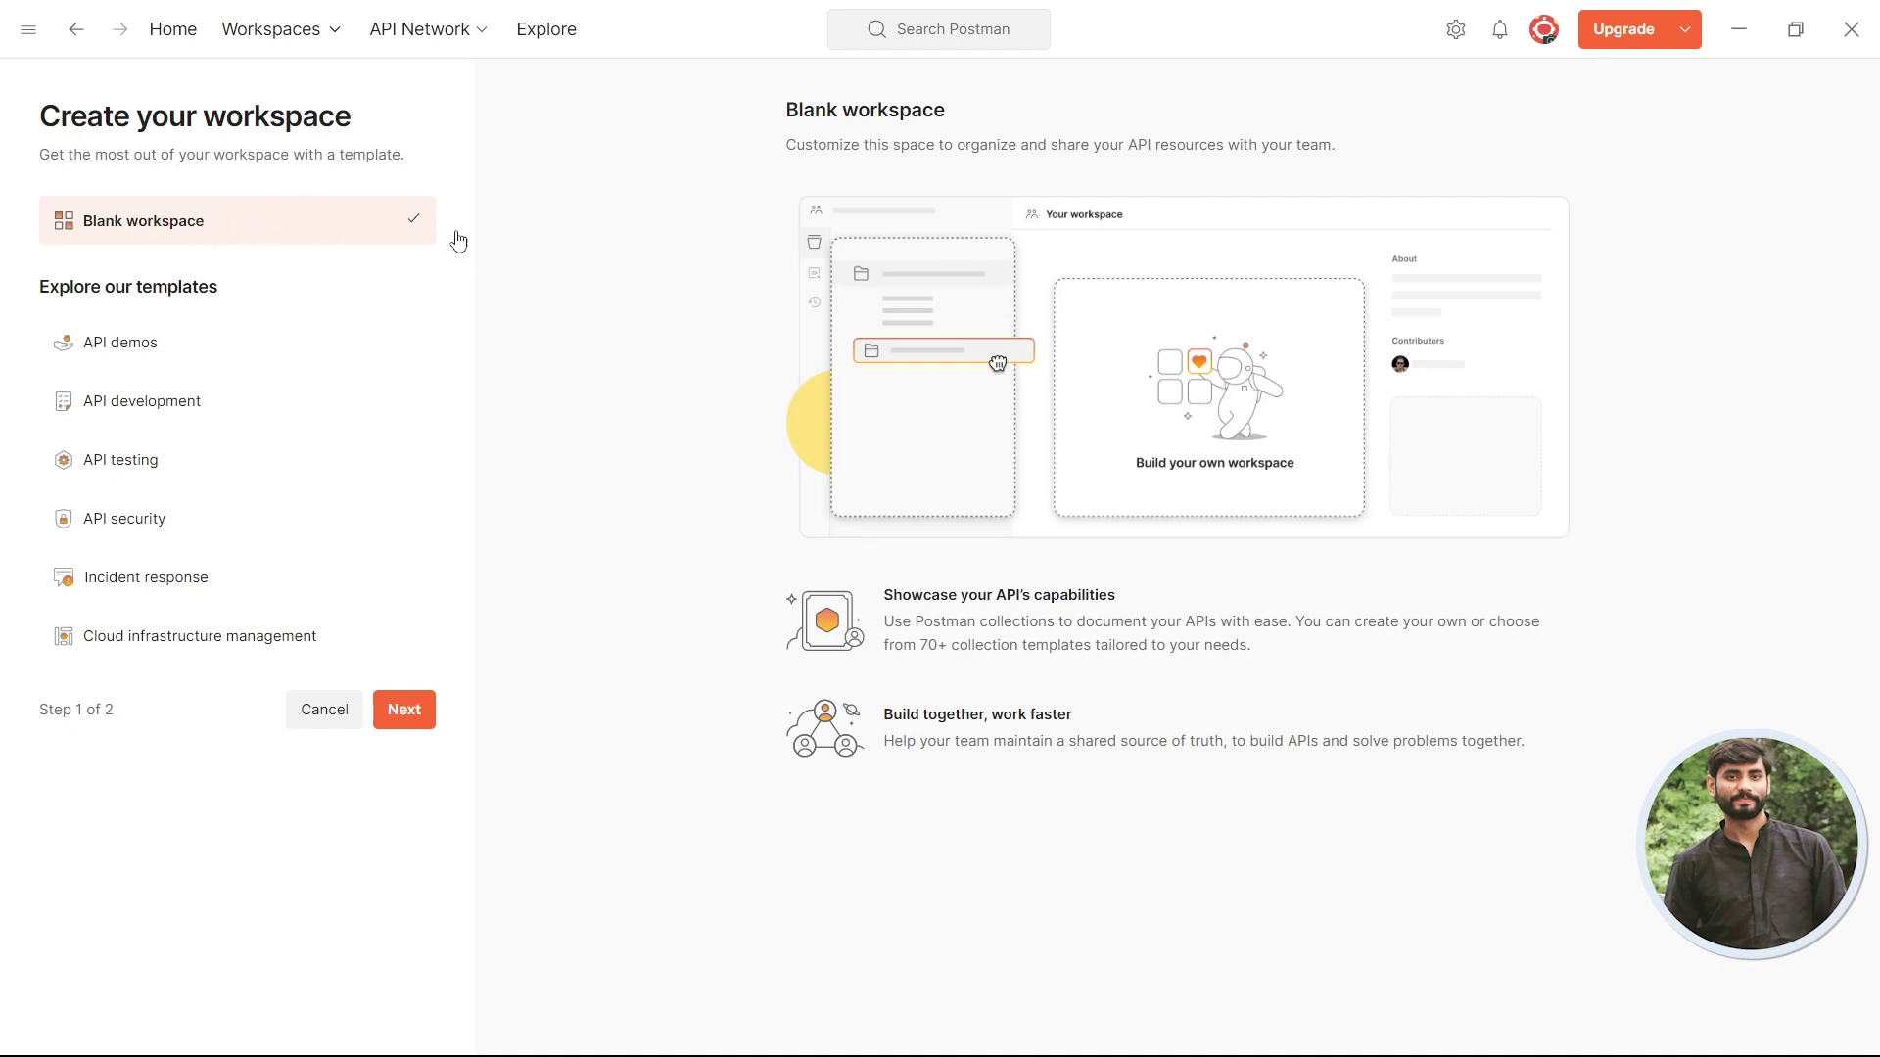
click(409, 713)
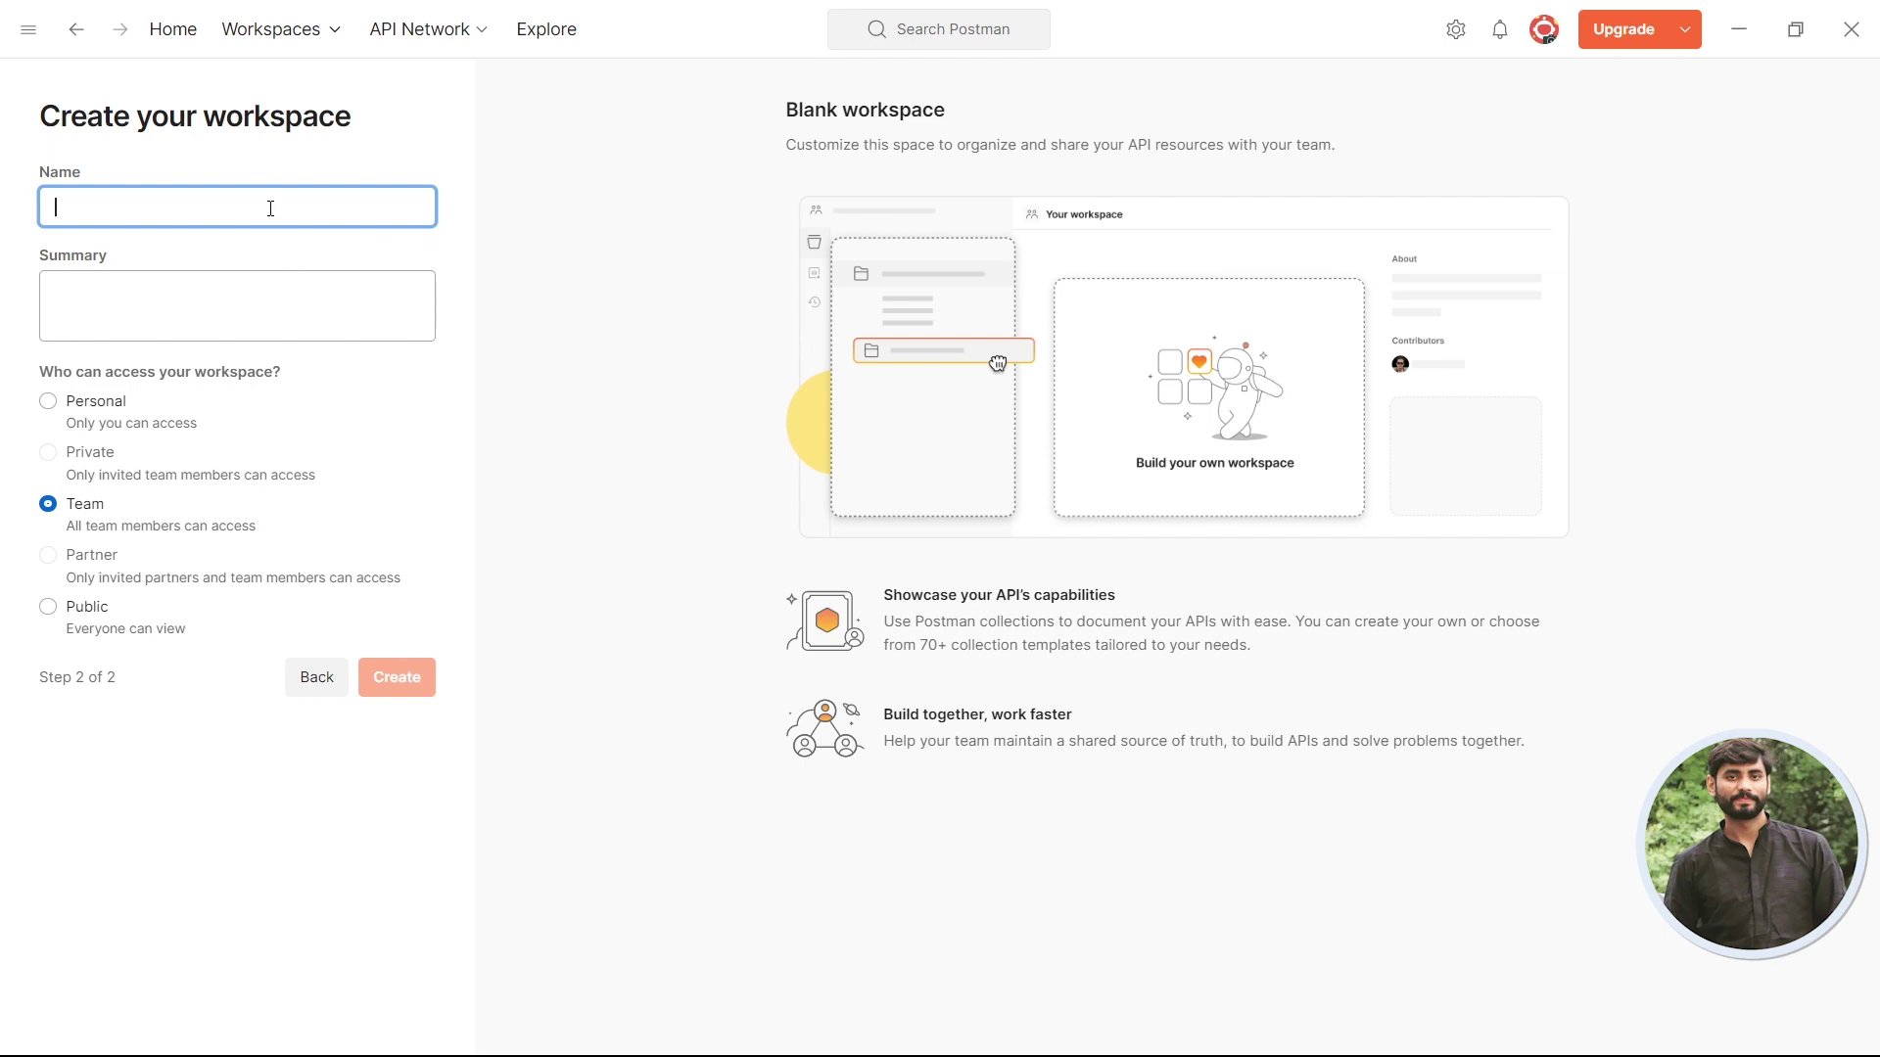
text(Youtub)
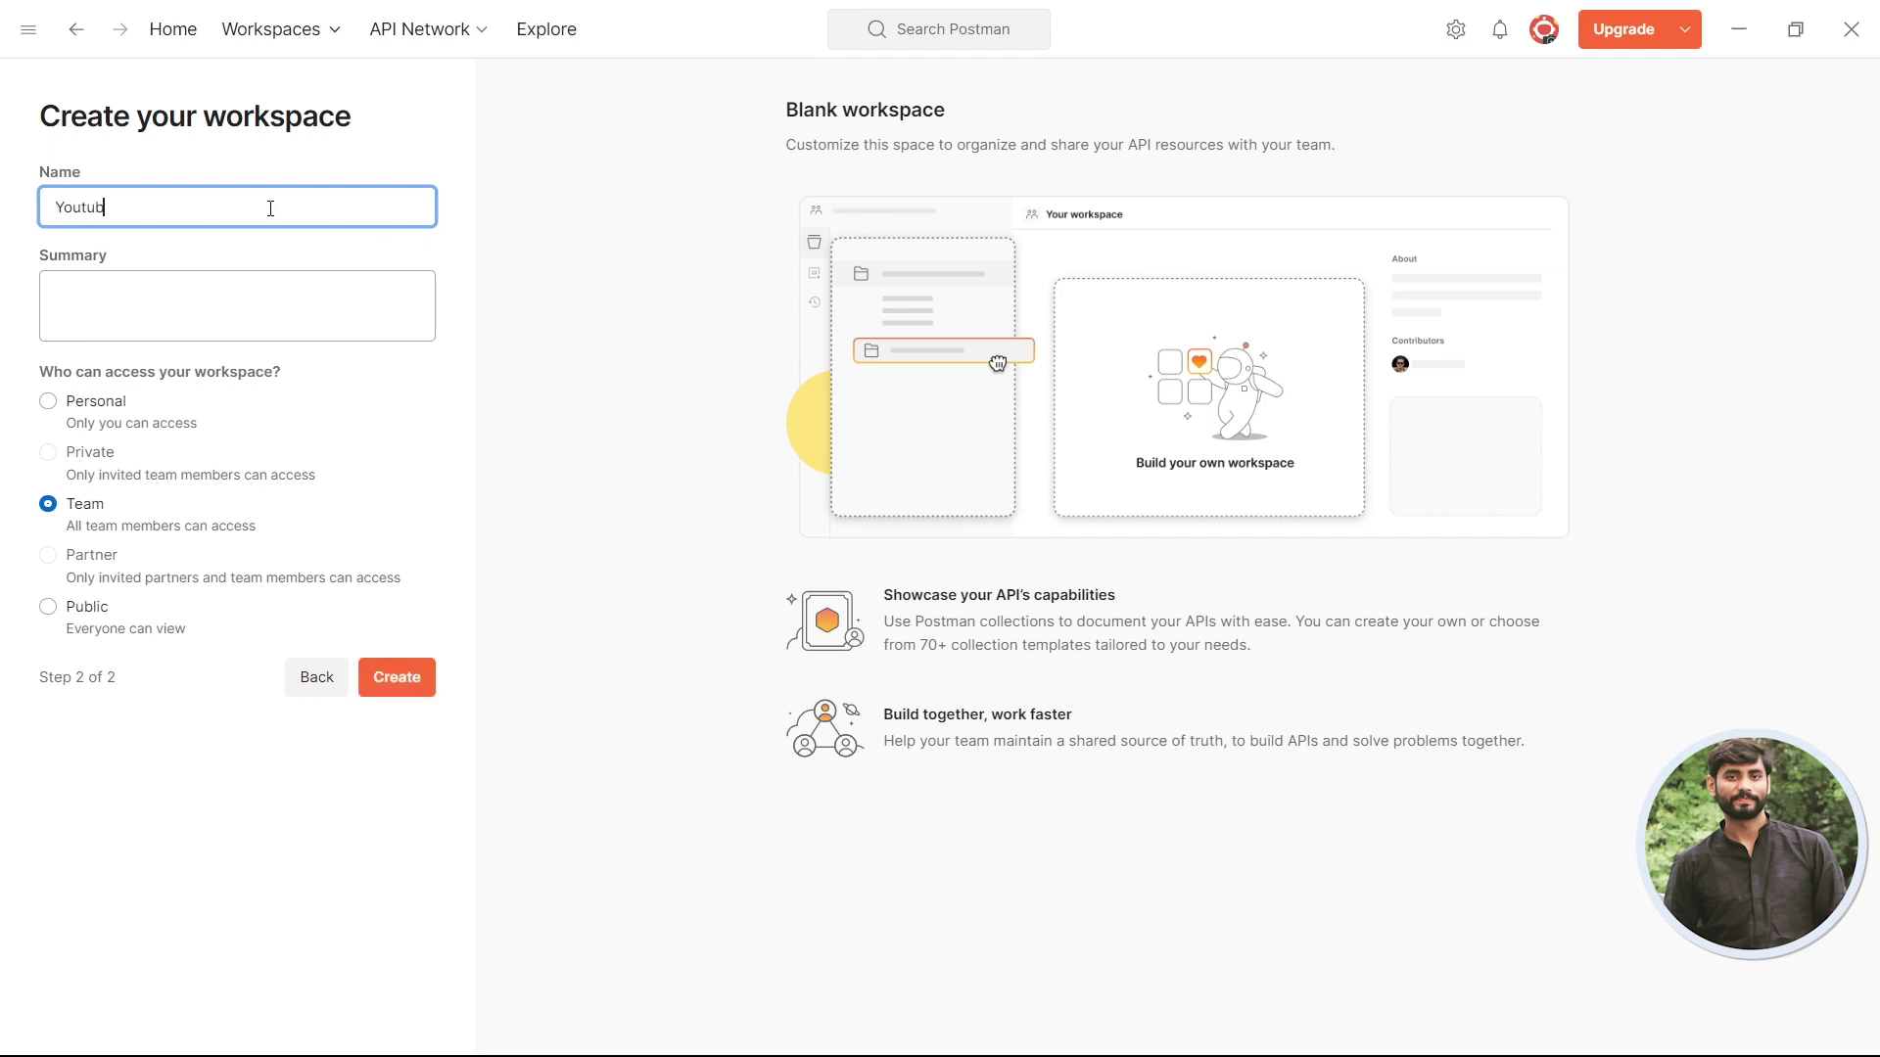
text(eSeries)
click(156, 305)
text(Sur)
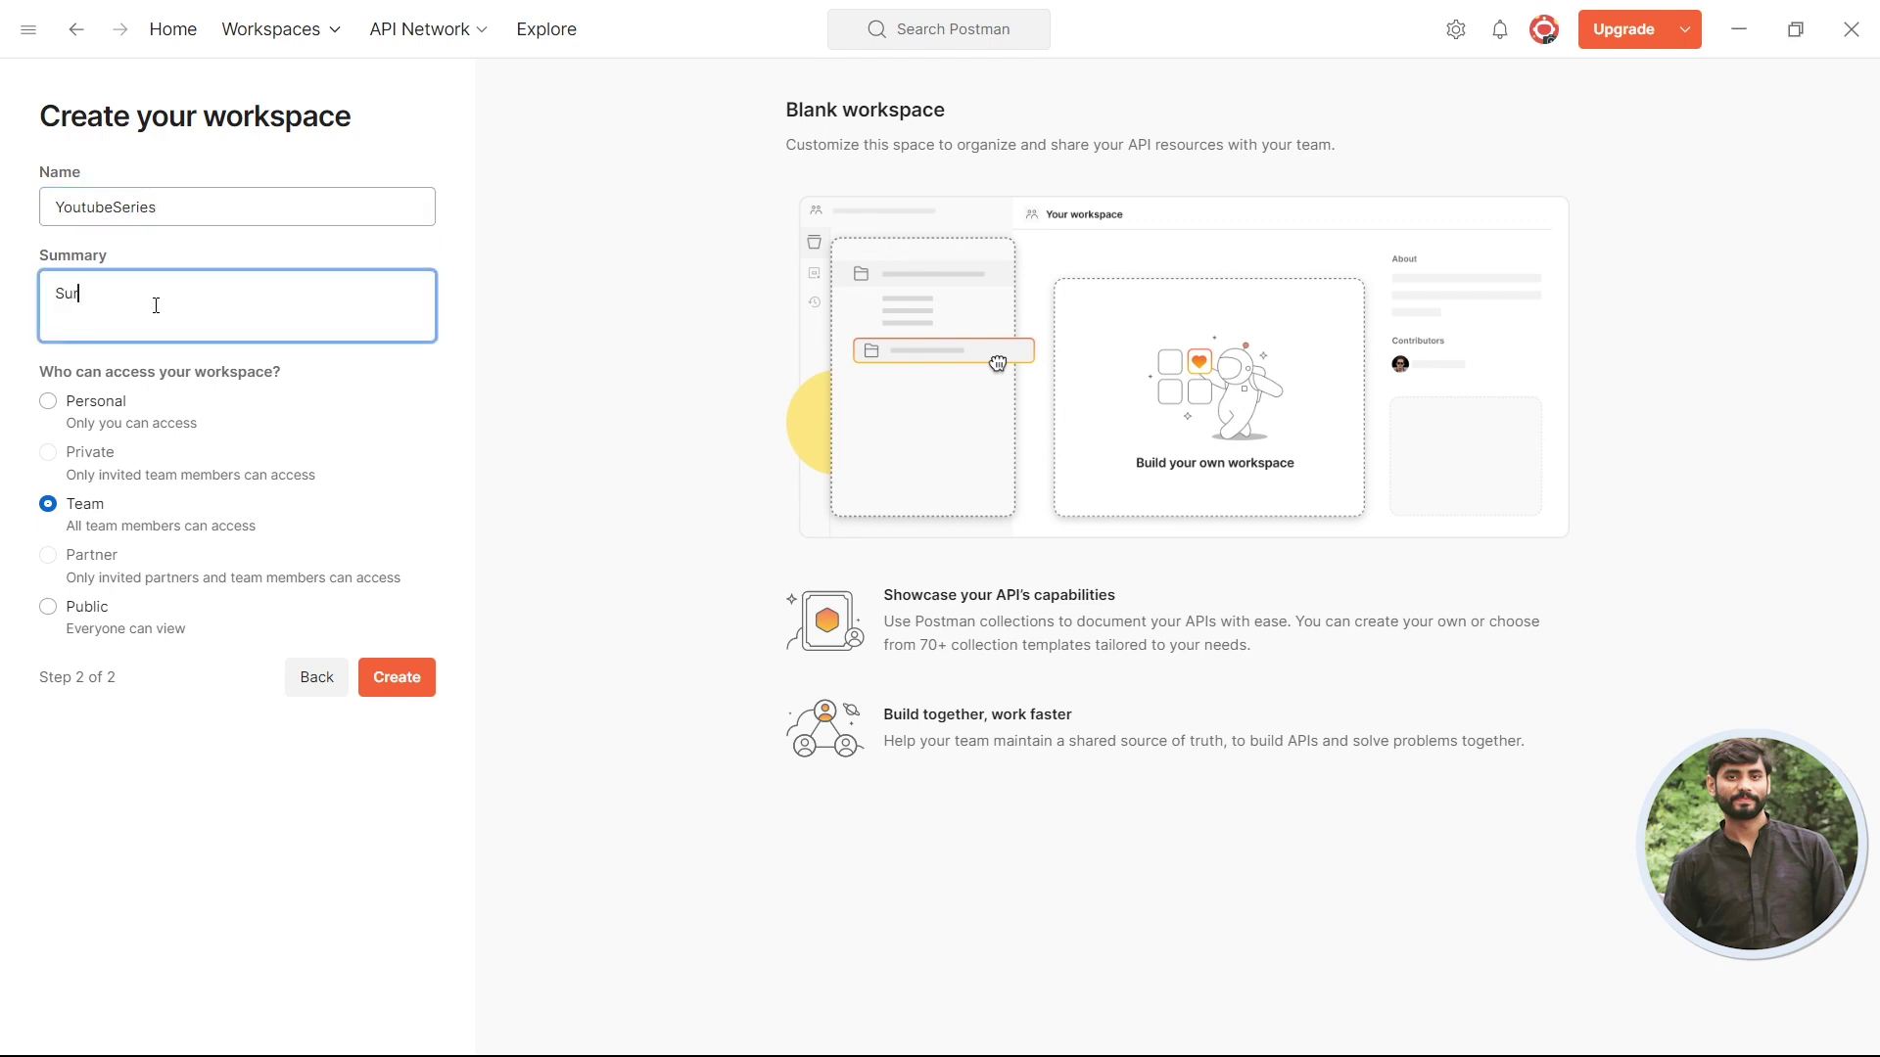
text(vey Apis)
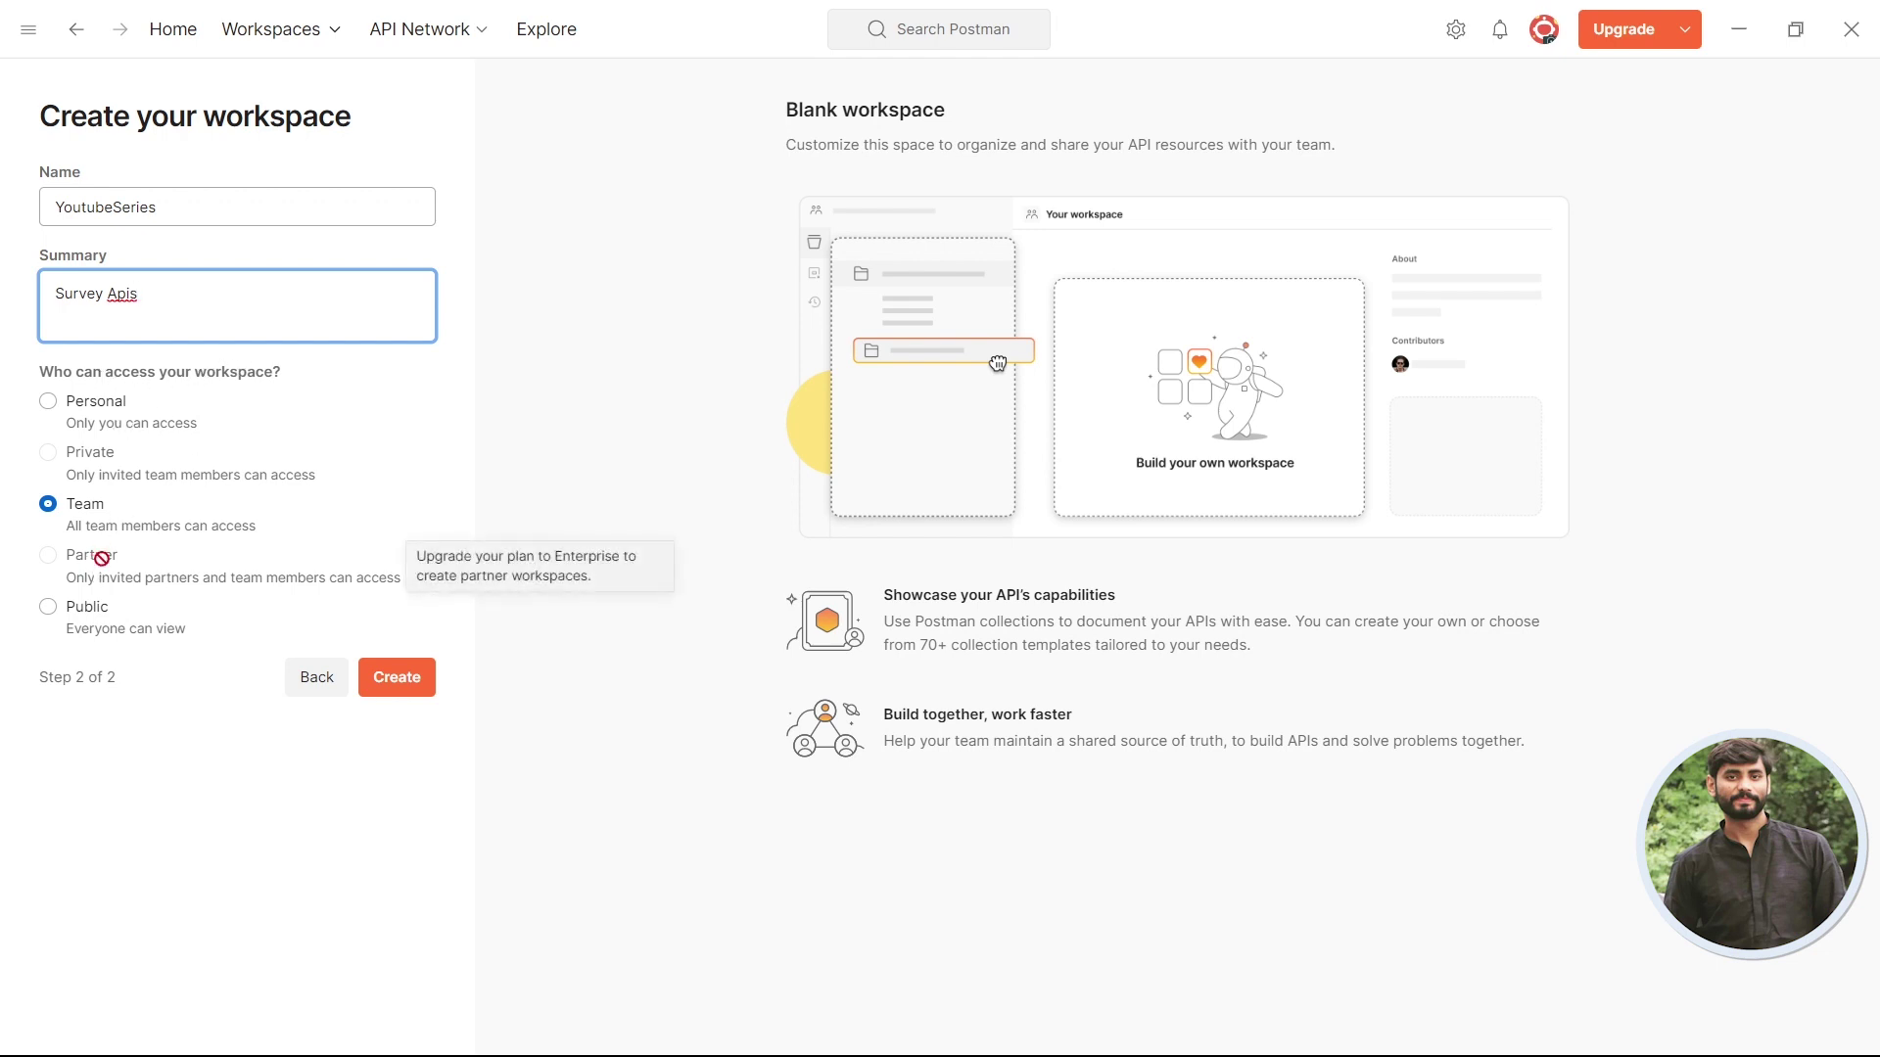
mouse_move(265, 474)
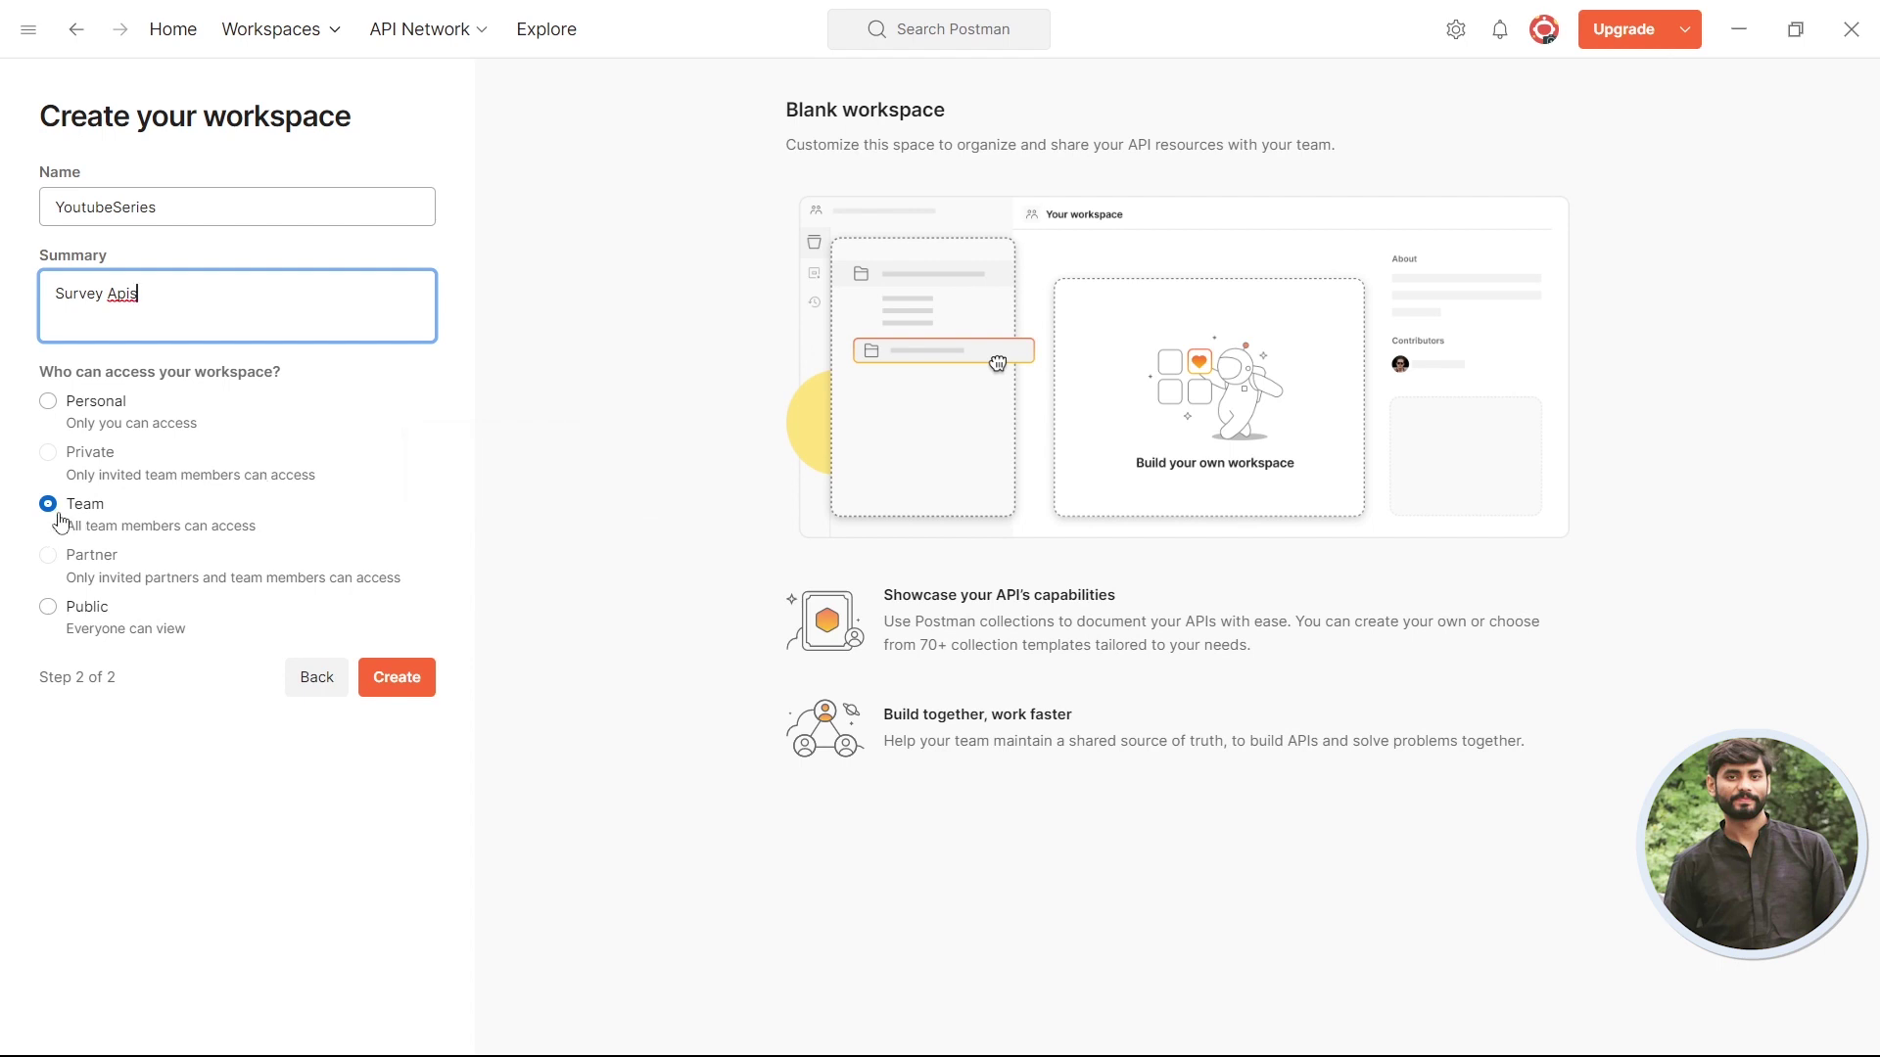
click(53, 613)
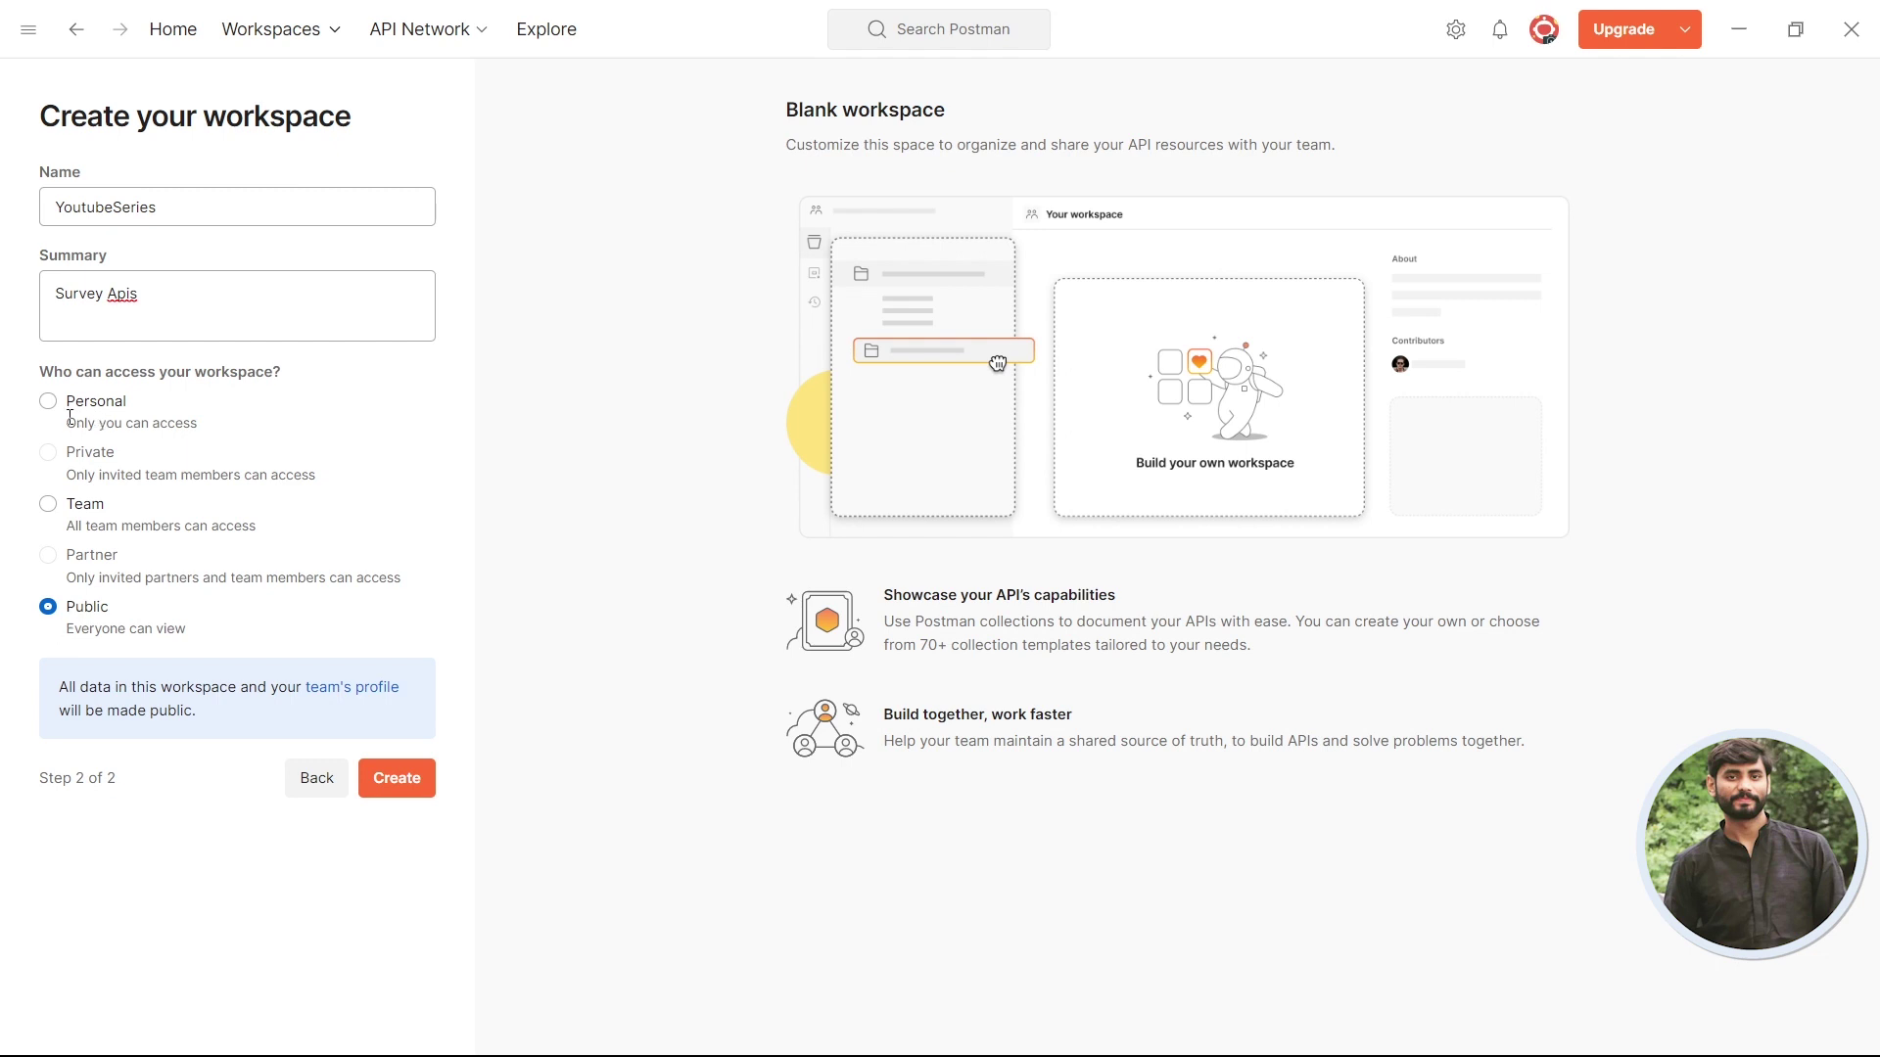
click(399, 779)
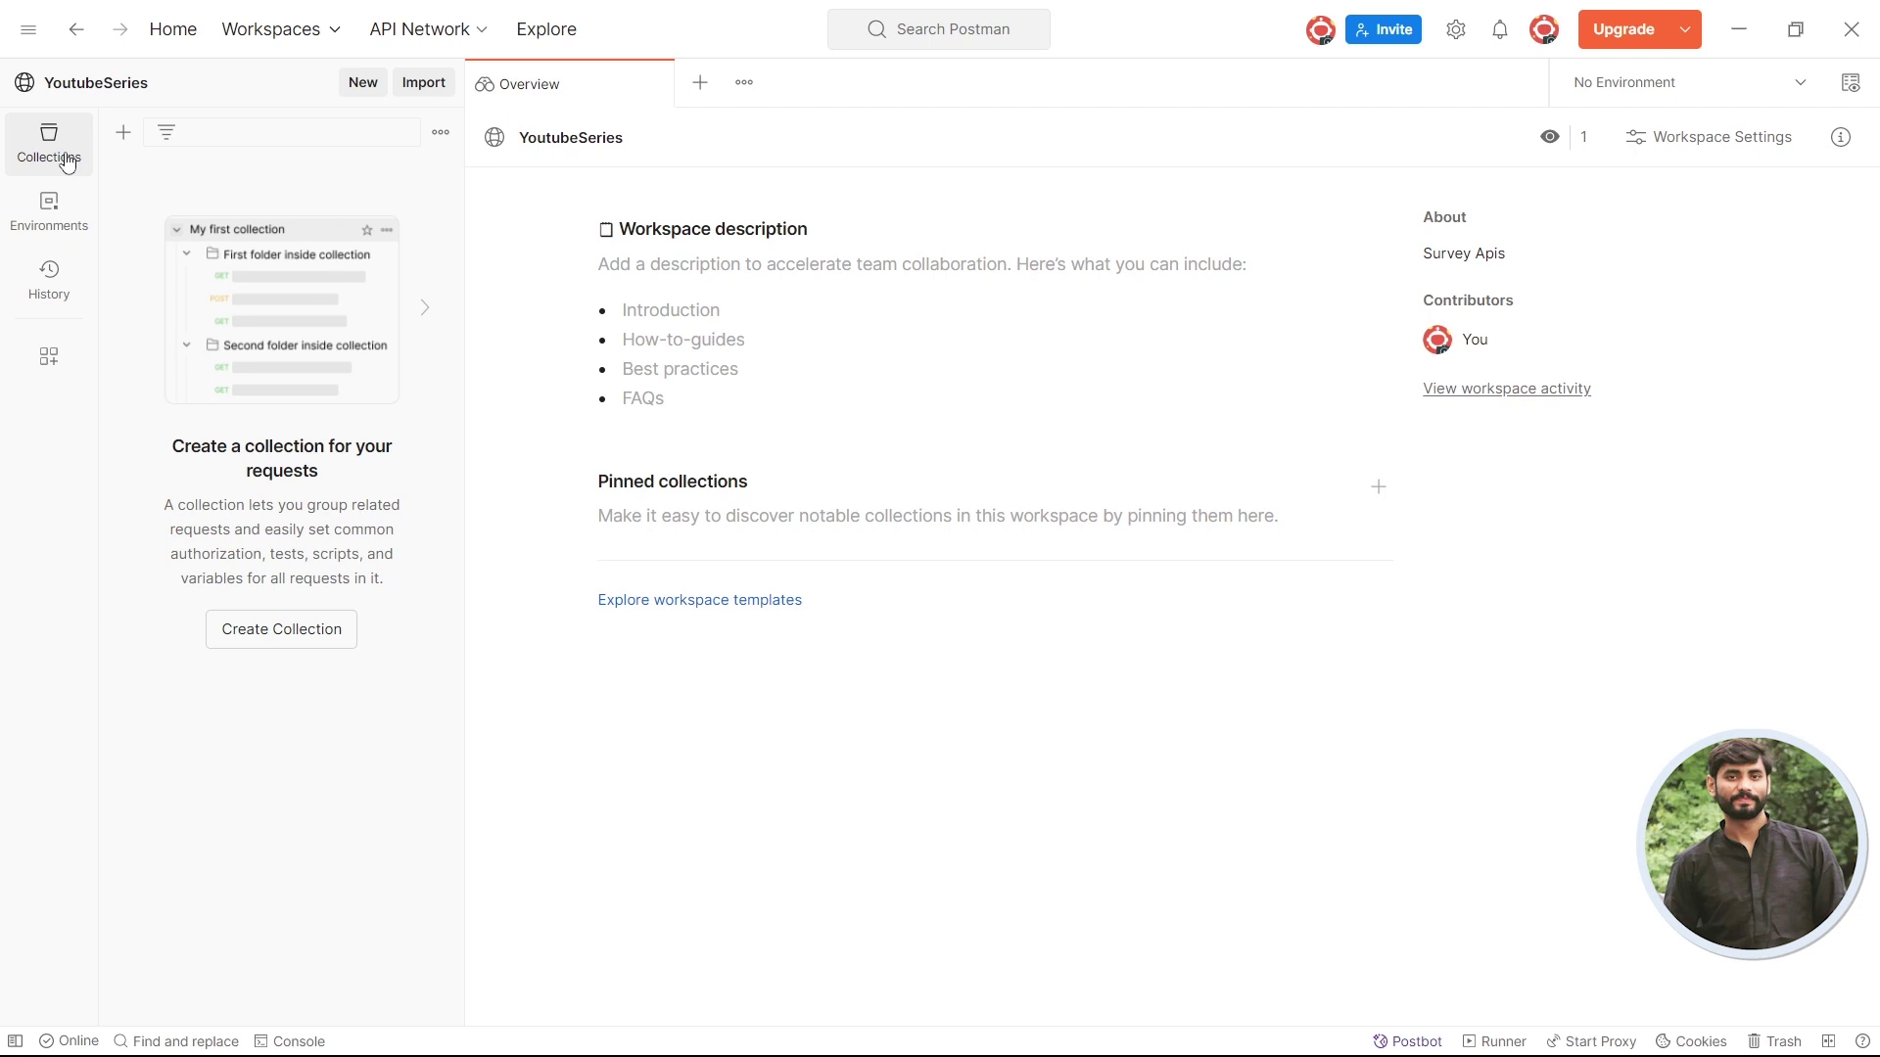
- Add an empty blank collection named SurveyApi, then bring the Chrome CLI docs forward
click(124, 141)
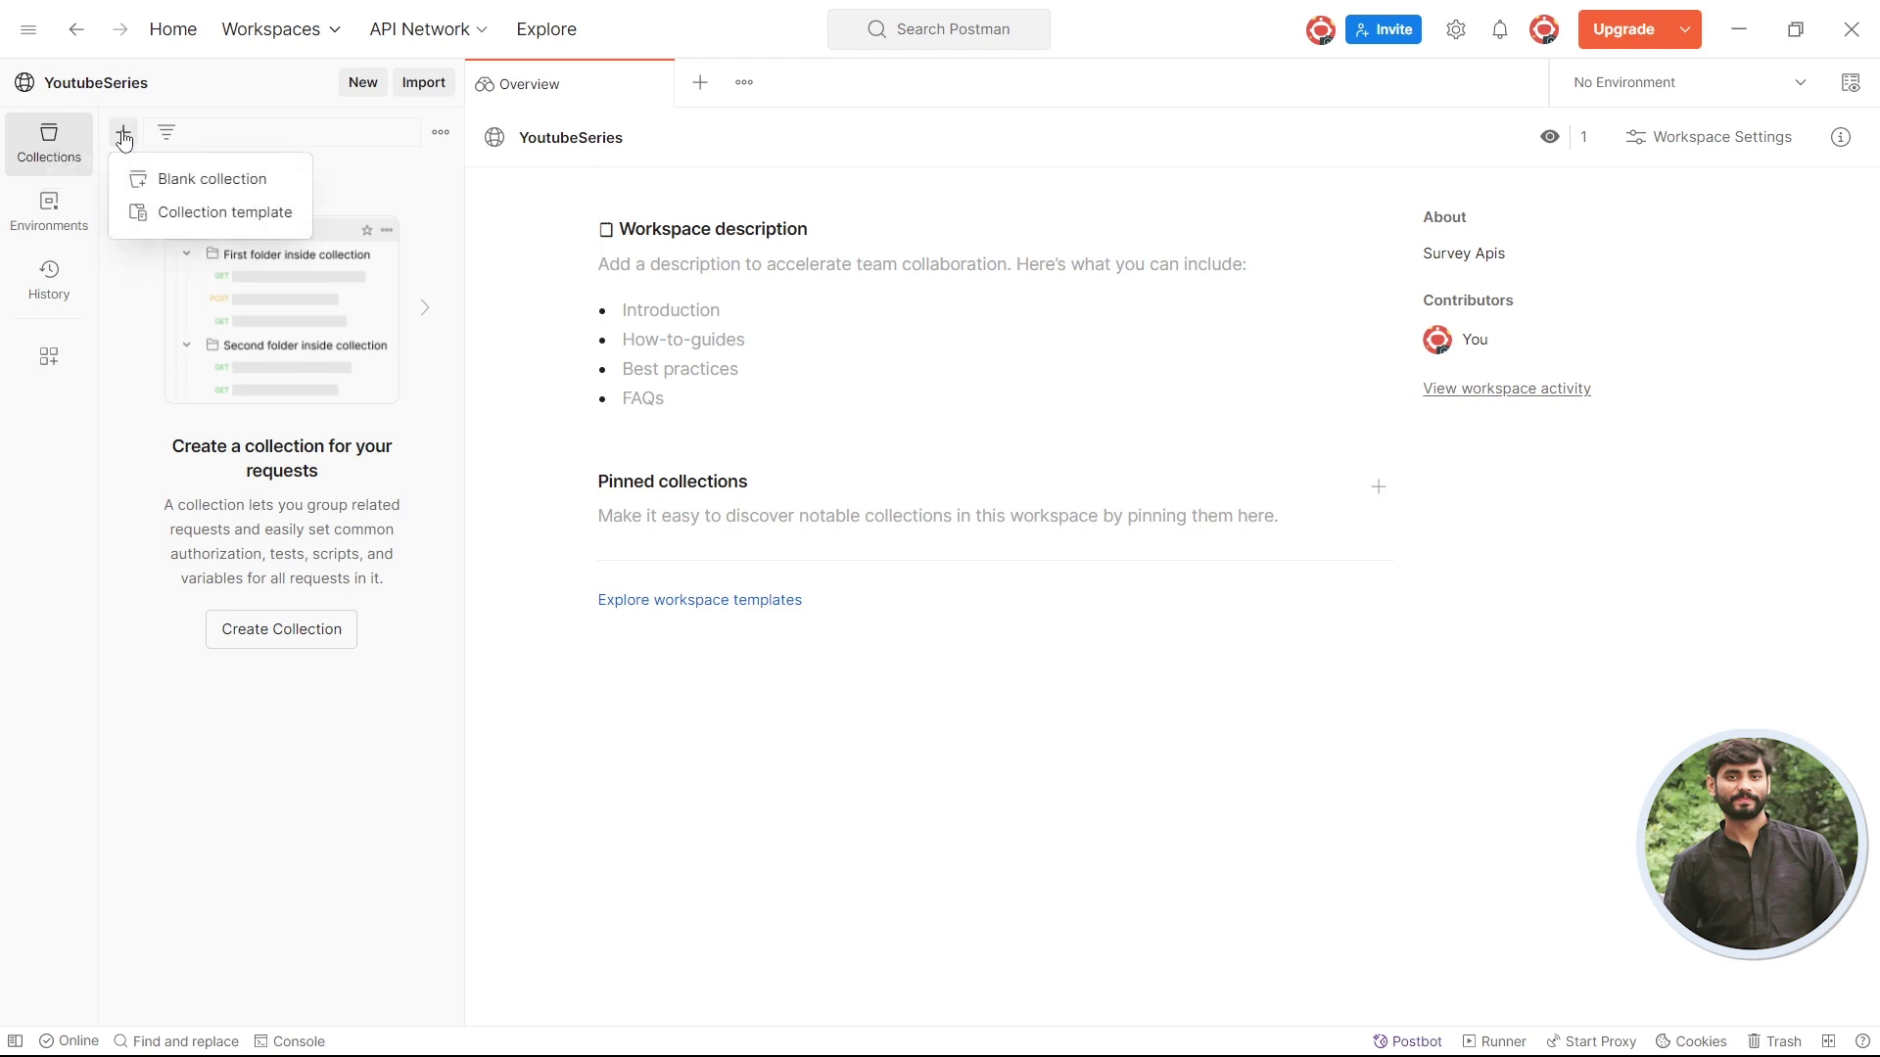
click(258, 185)
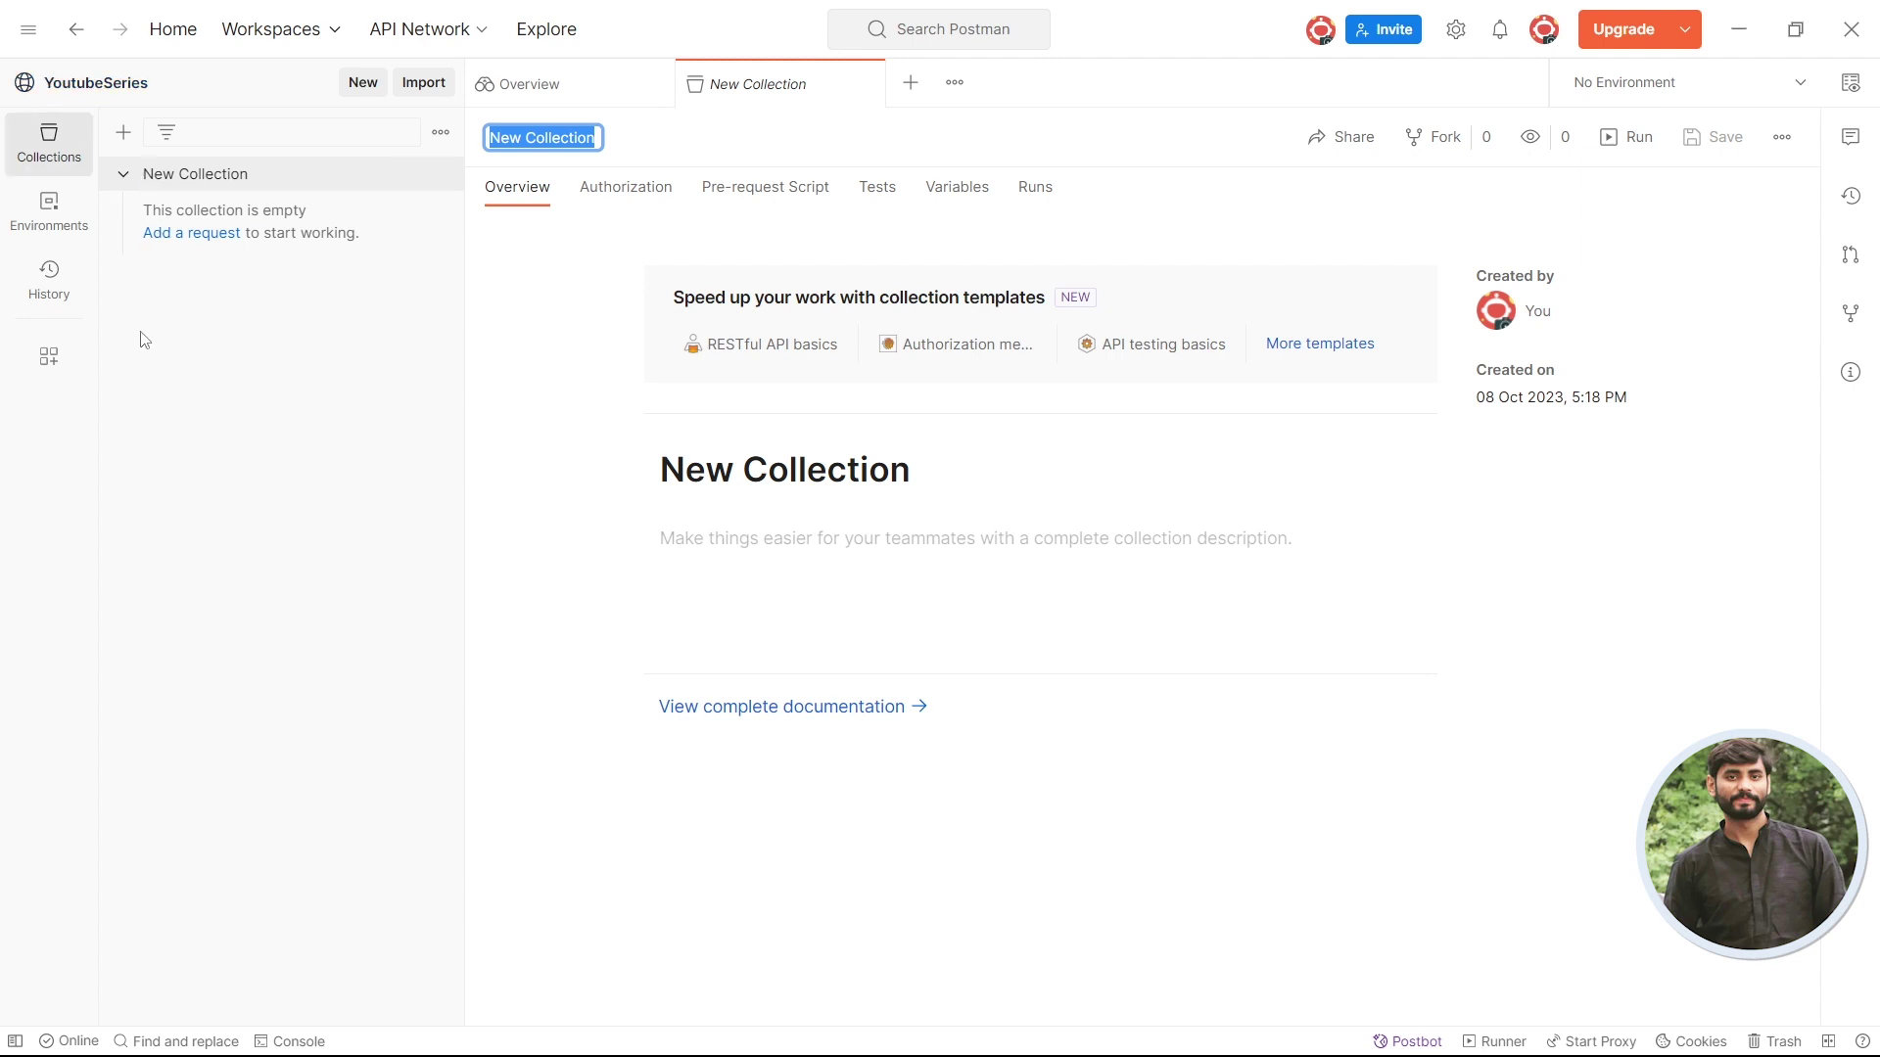
text(S)
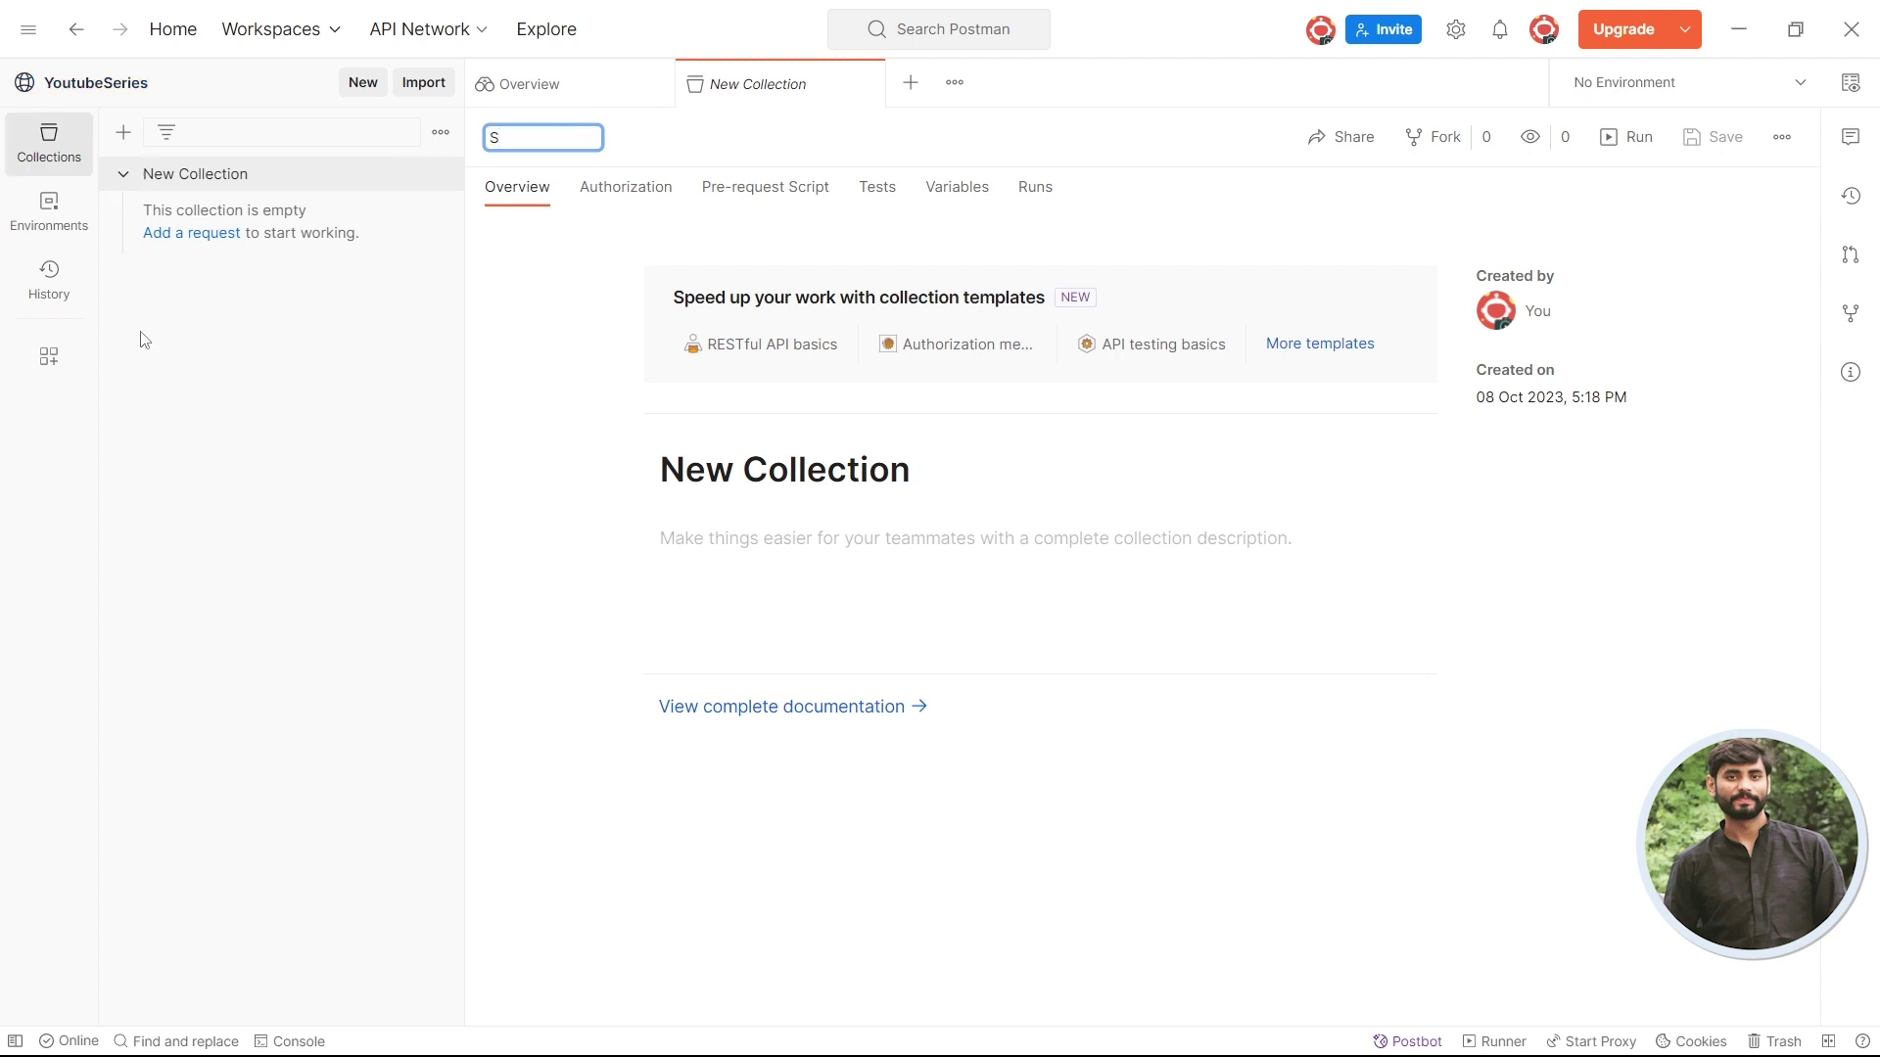
text(urveyApi)
click(332, 217)
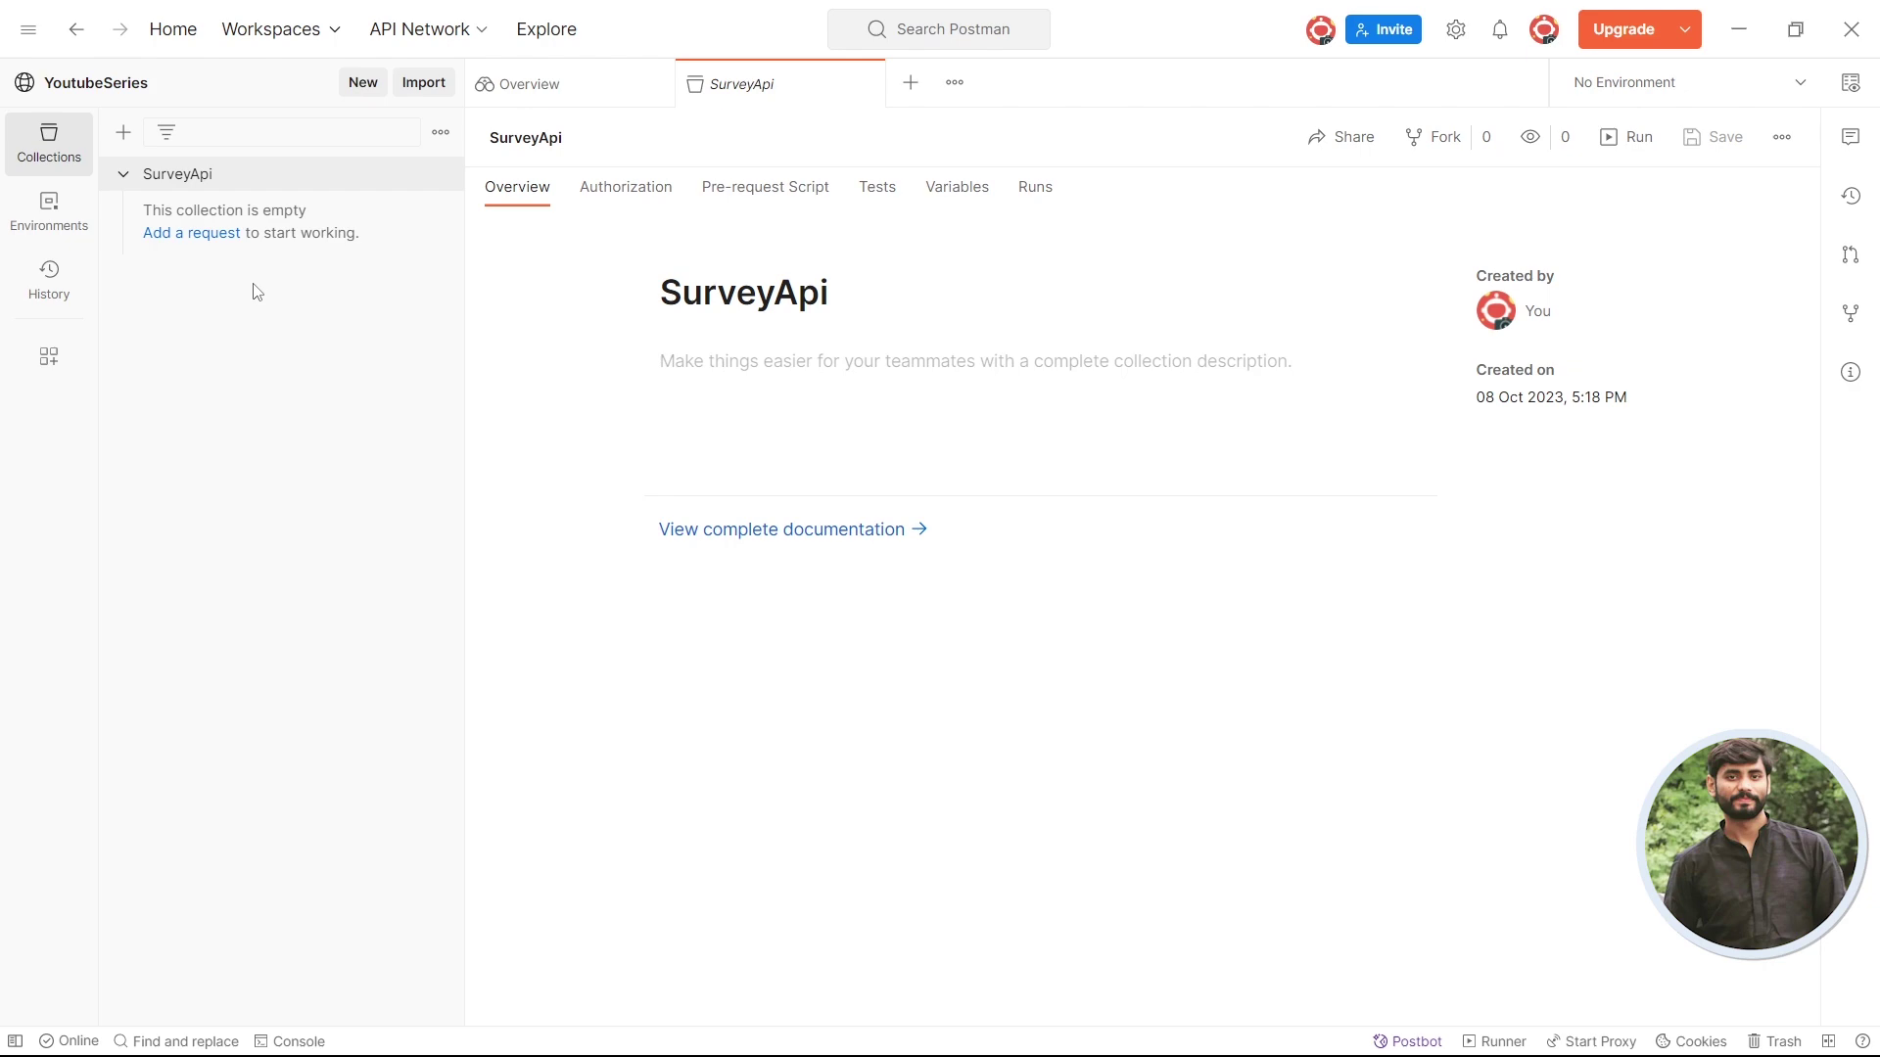
click(860, 1027)
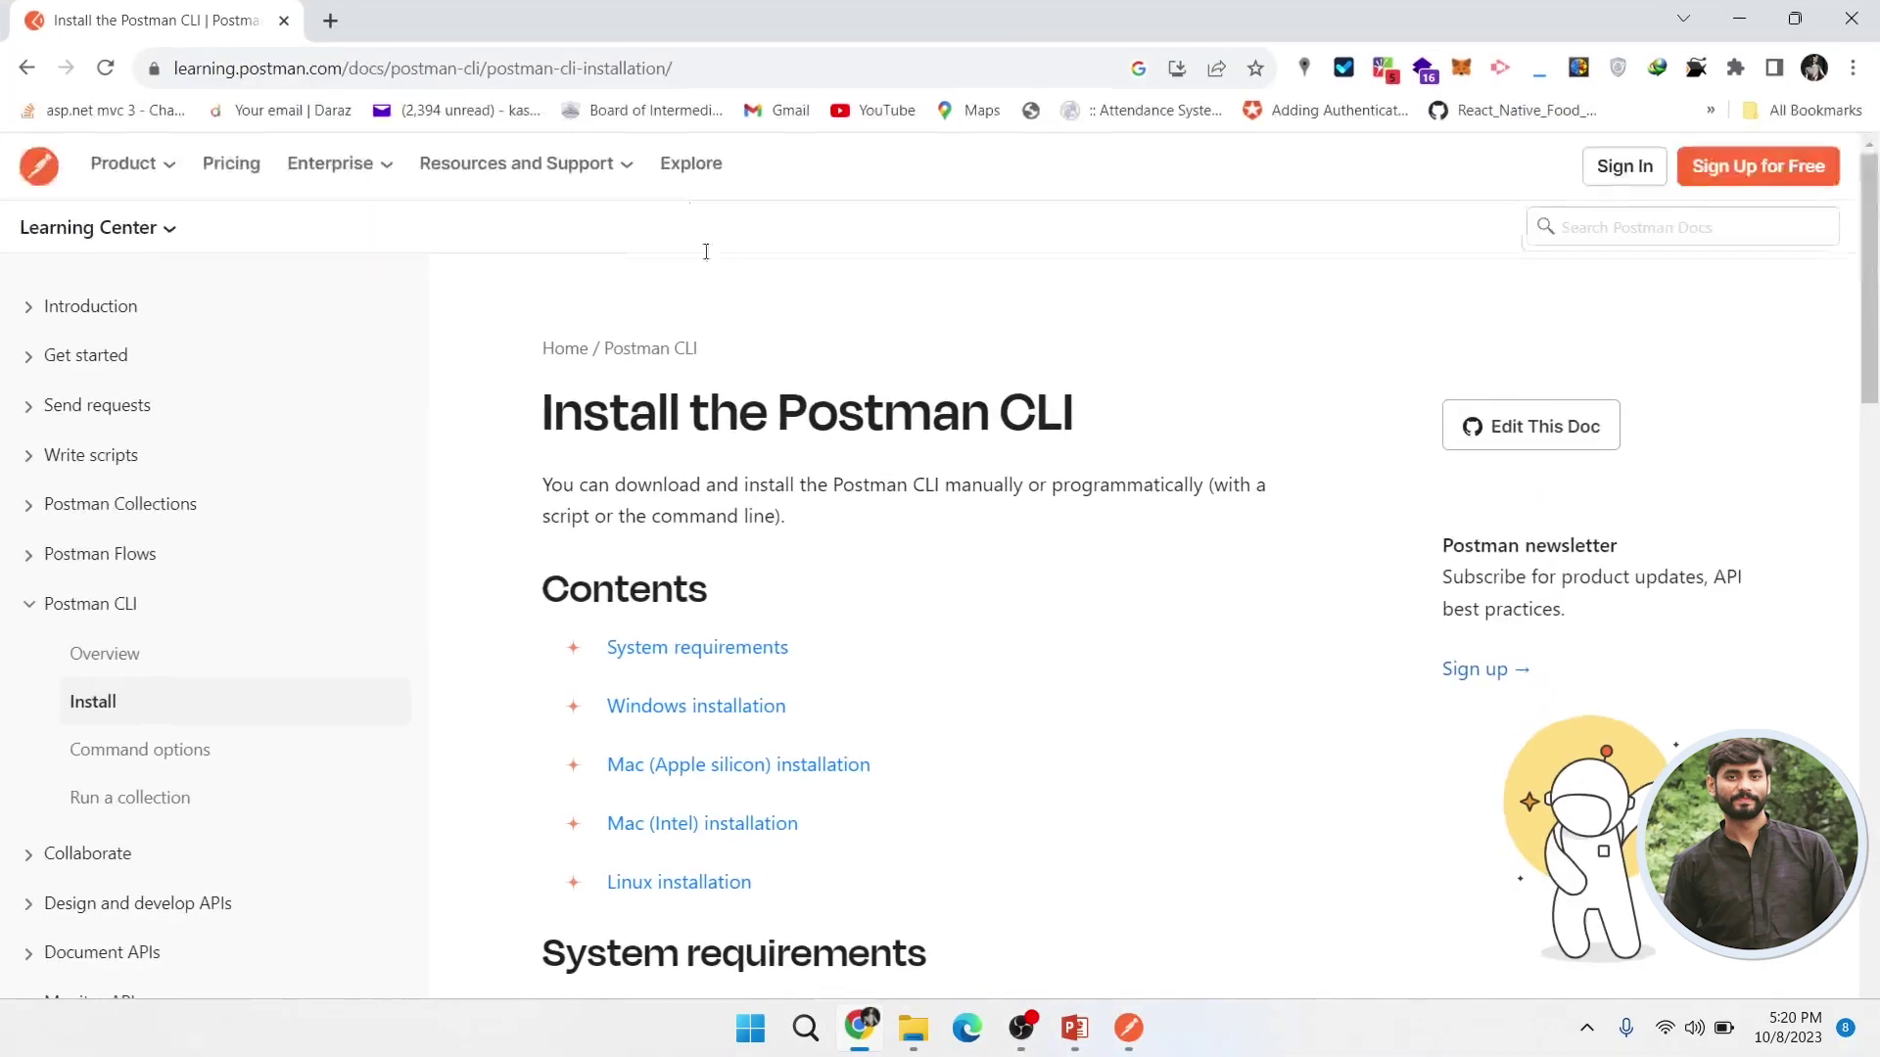
- In a new tab, load the bare survayapi.themetasum.com domain, which returns 404
click(333, 22)
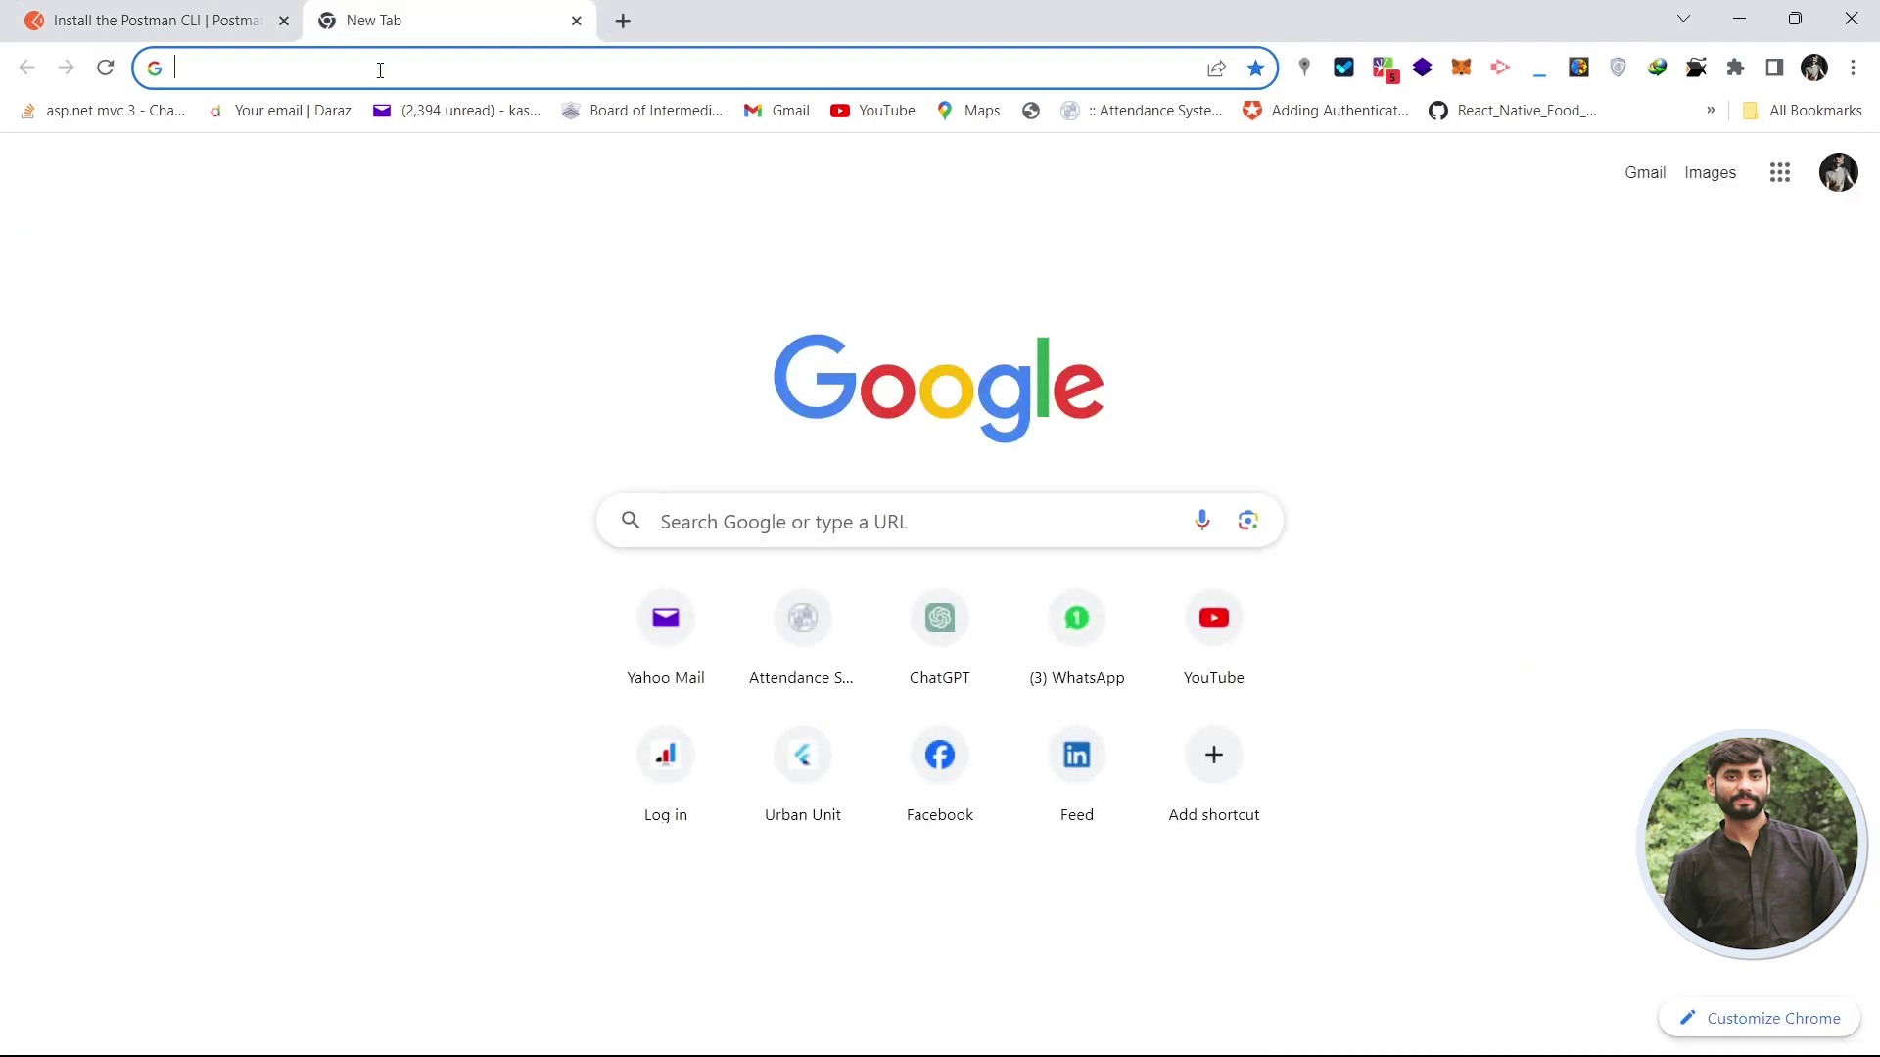
text(su)
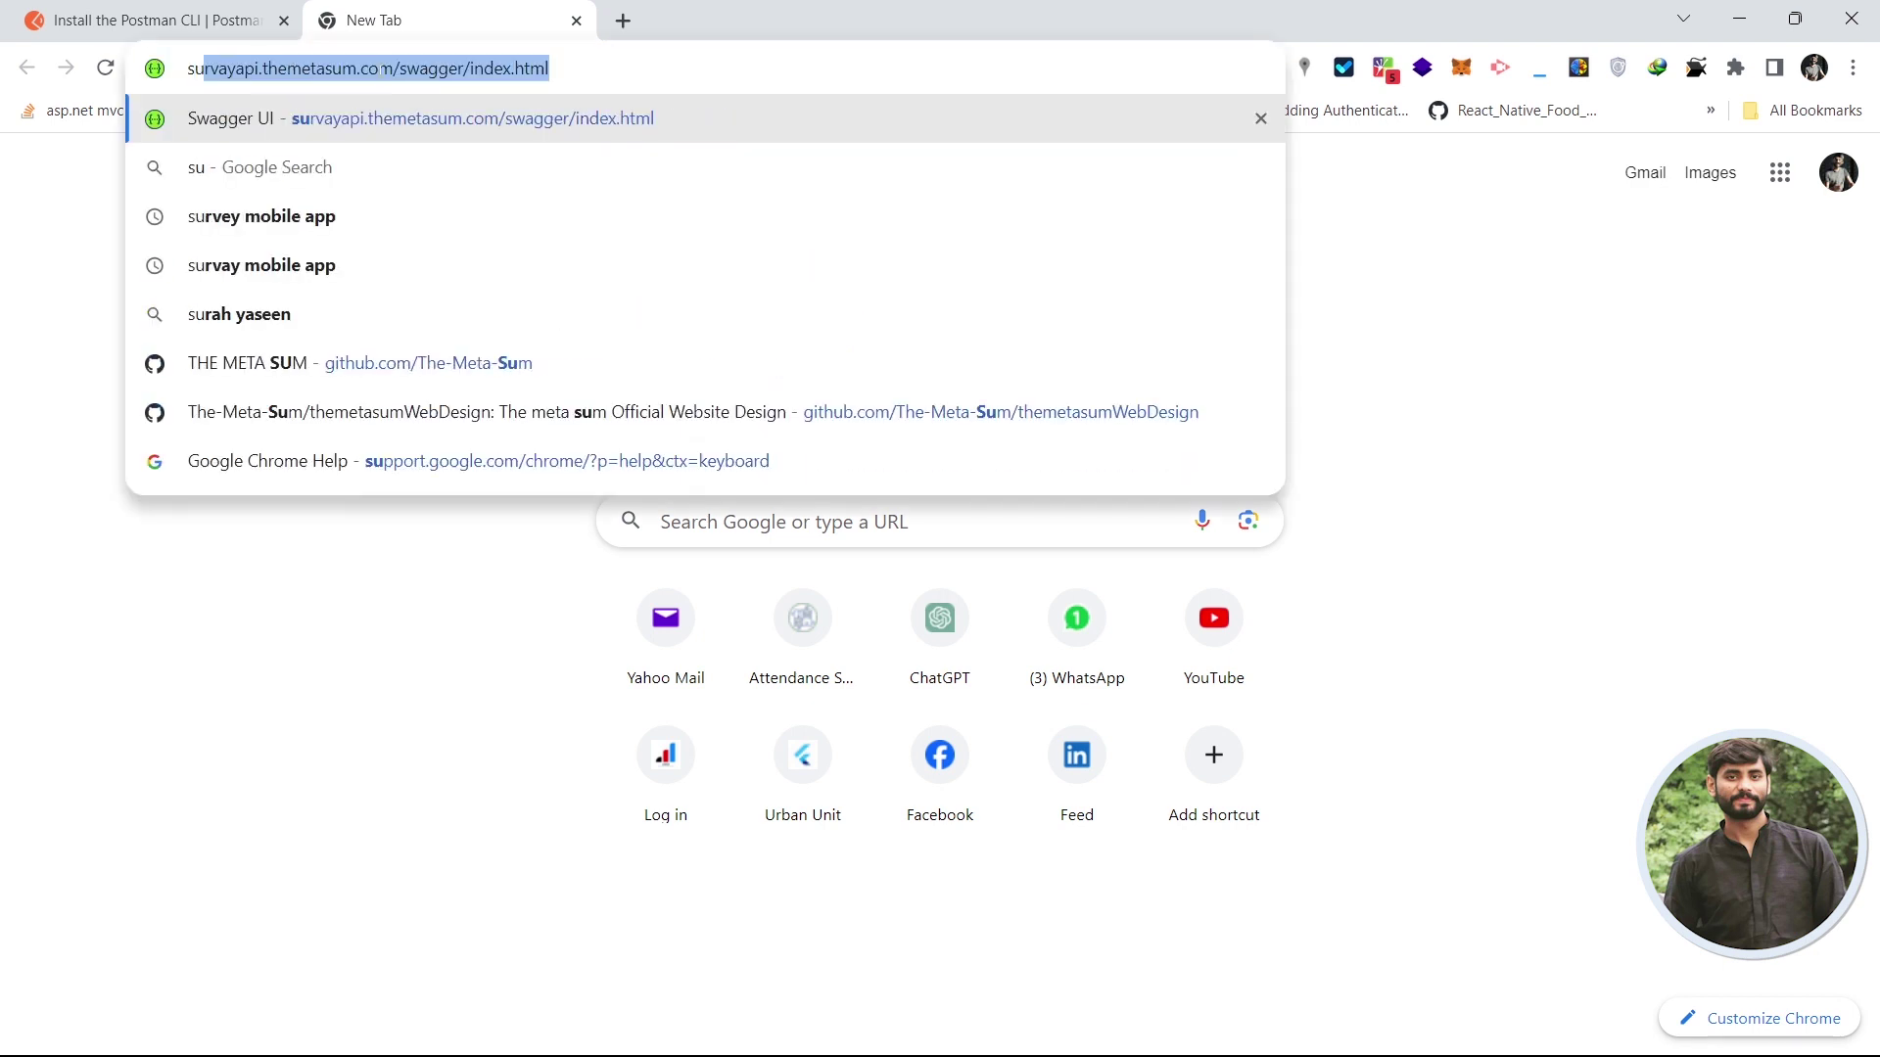
key(End)
key(BackSpace)
key(BackSpace)
key(BackSpace)
key(BackSpace)
key(BackSpace)
key(BackSpace)
key(BackSpace)
key(BackSpace)
key(BackSpace)
key(BackSpace)
key(BackSpace)
key(BackSpace)
key(BackSpace)
key(BackSpace)
key(BackSpace)
key(BackSpace)
key(BackSpace)
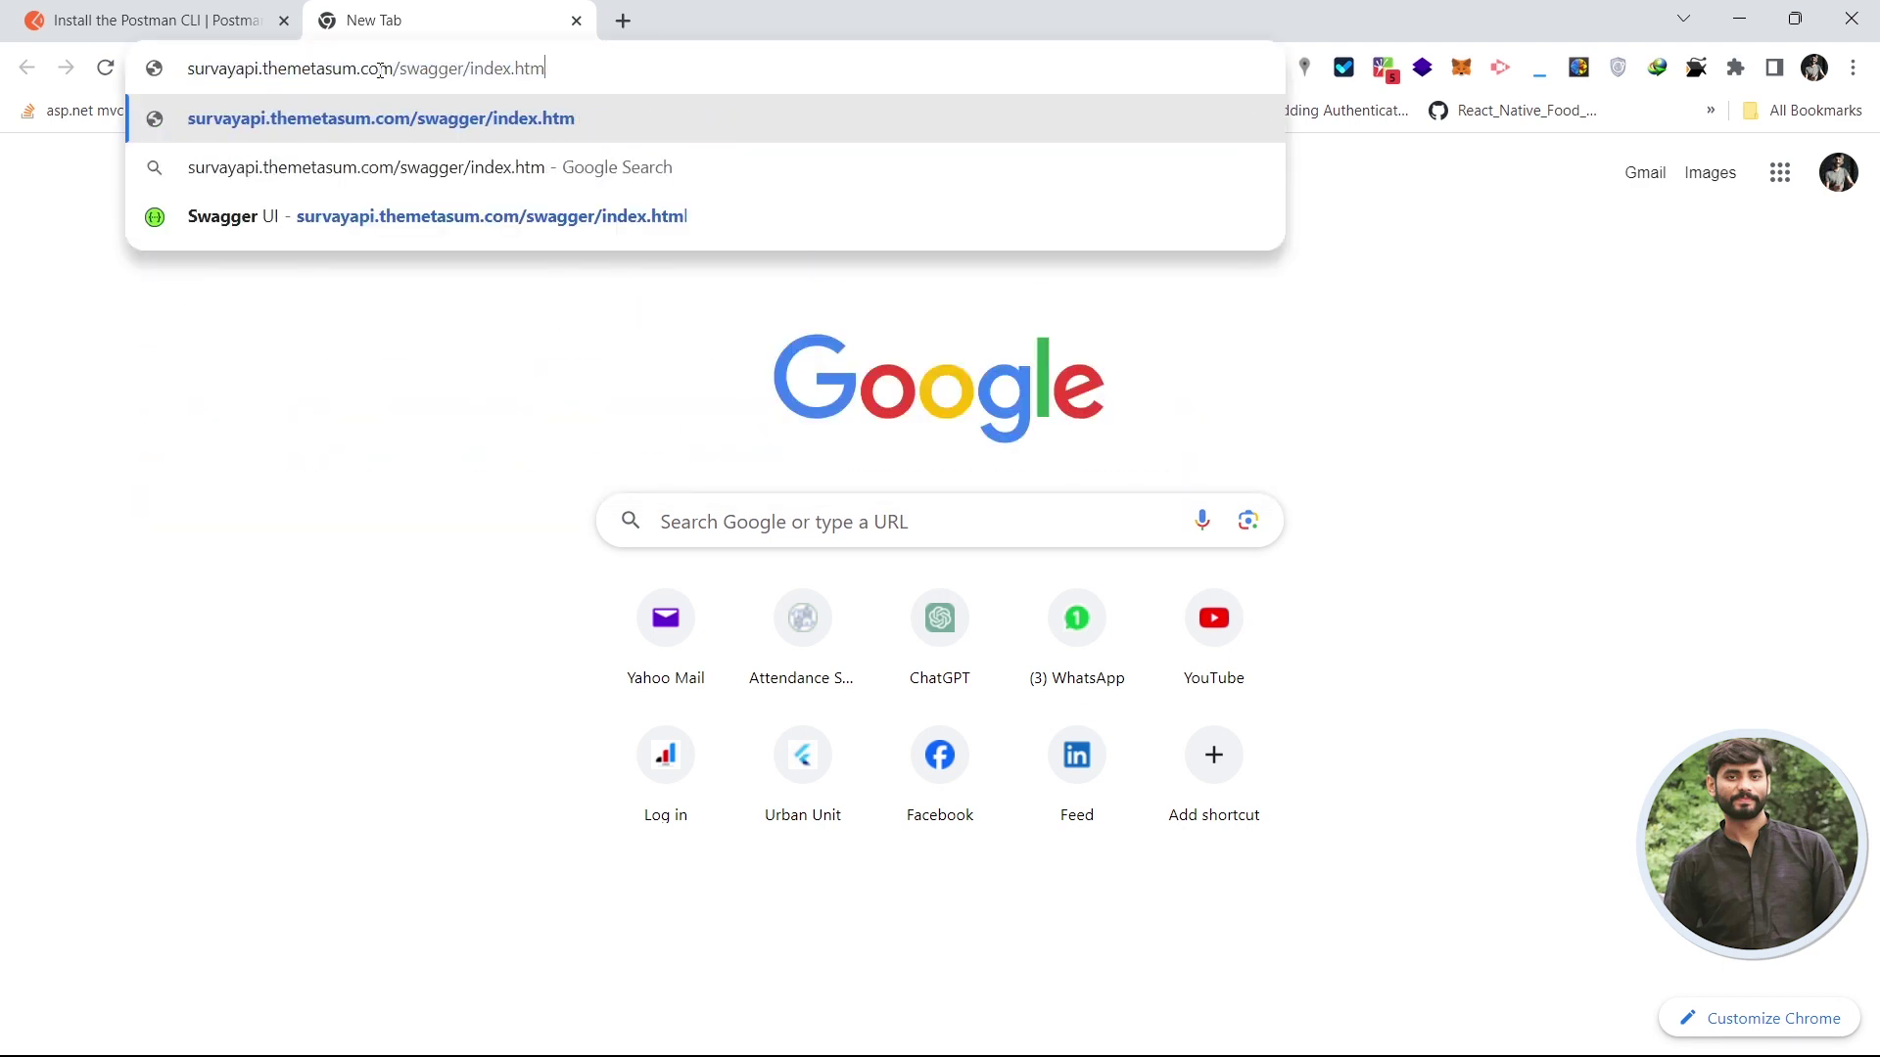
key(BackSpace)
key(BackSpace)
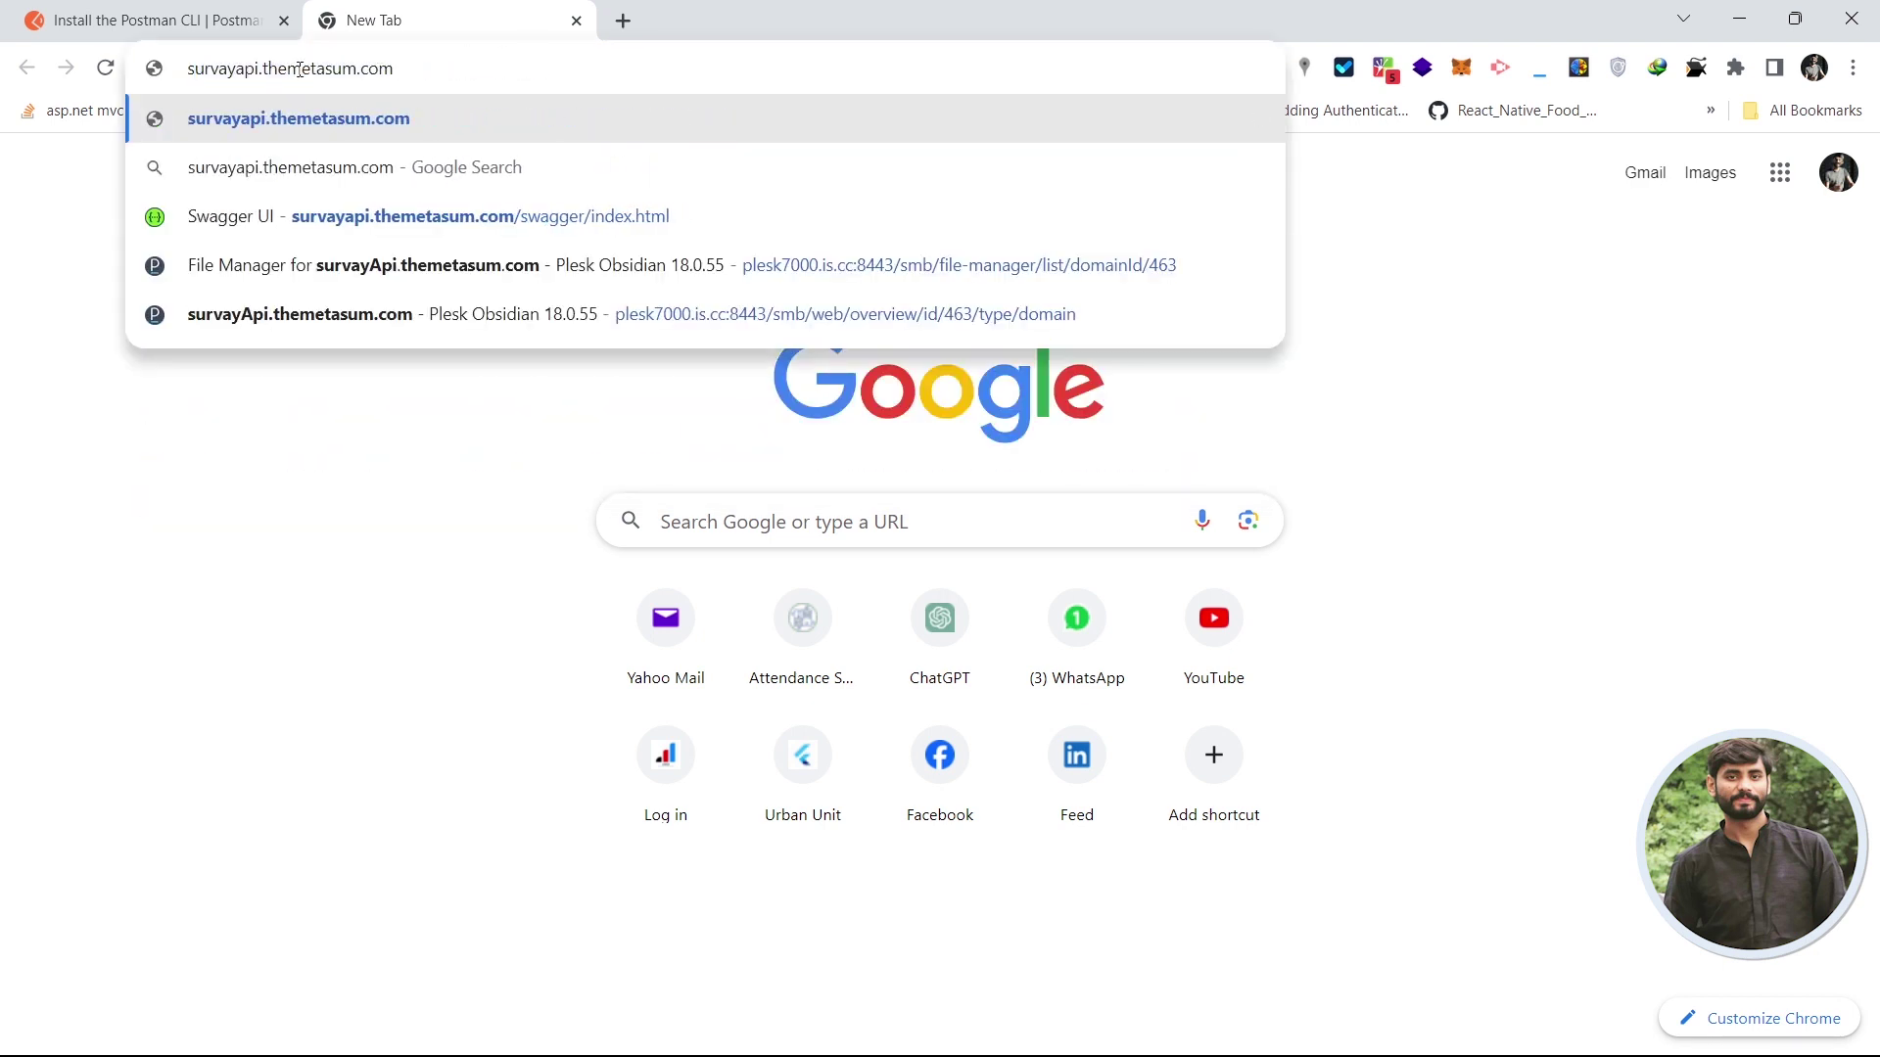
double_click(230, 70)
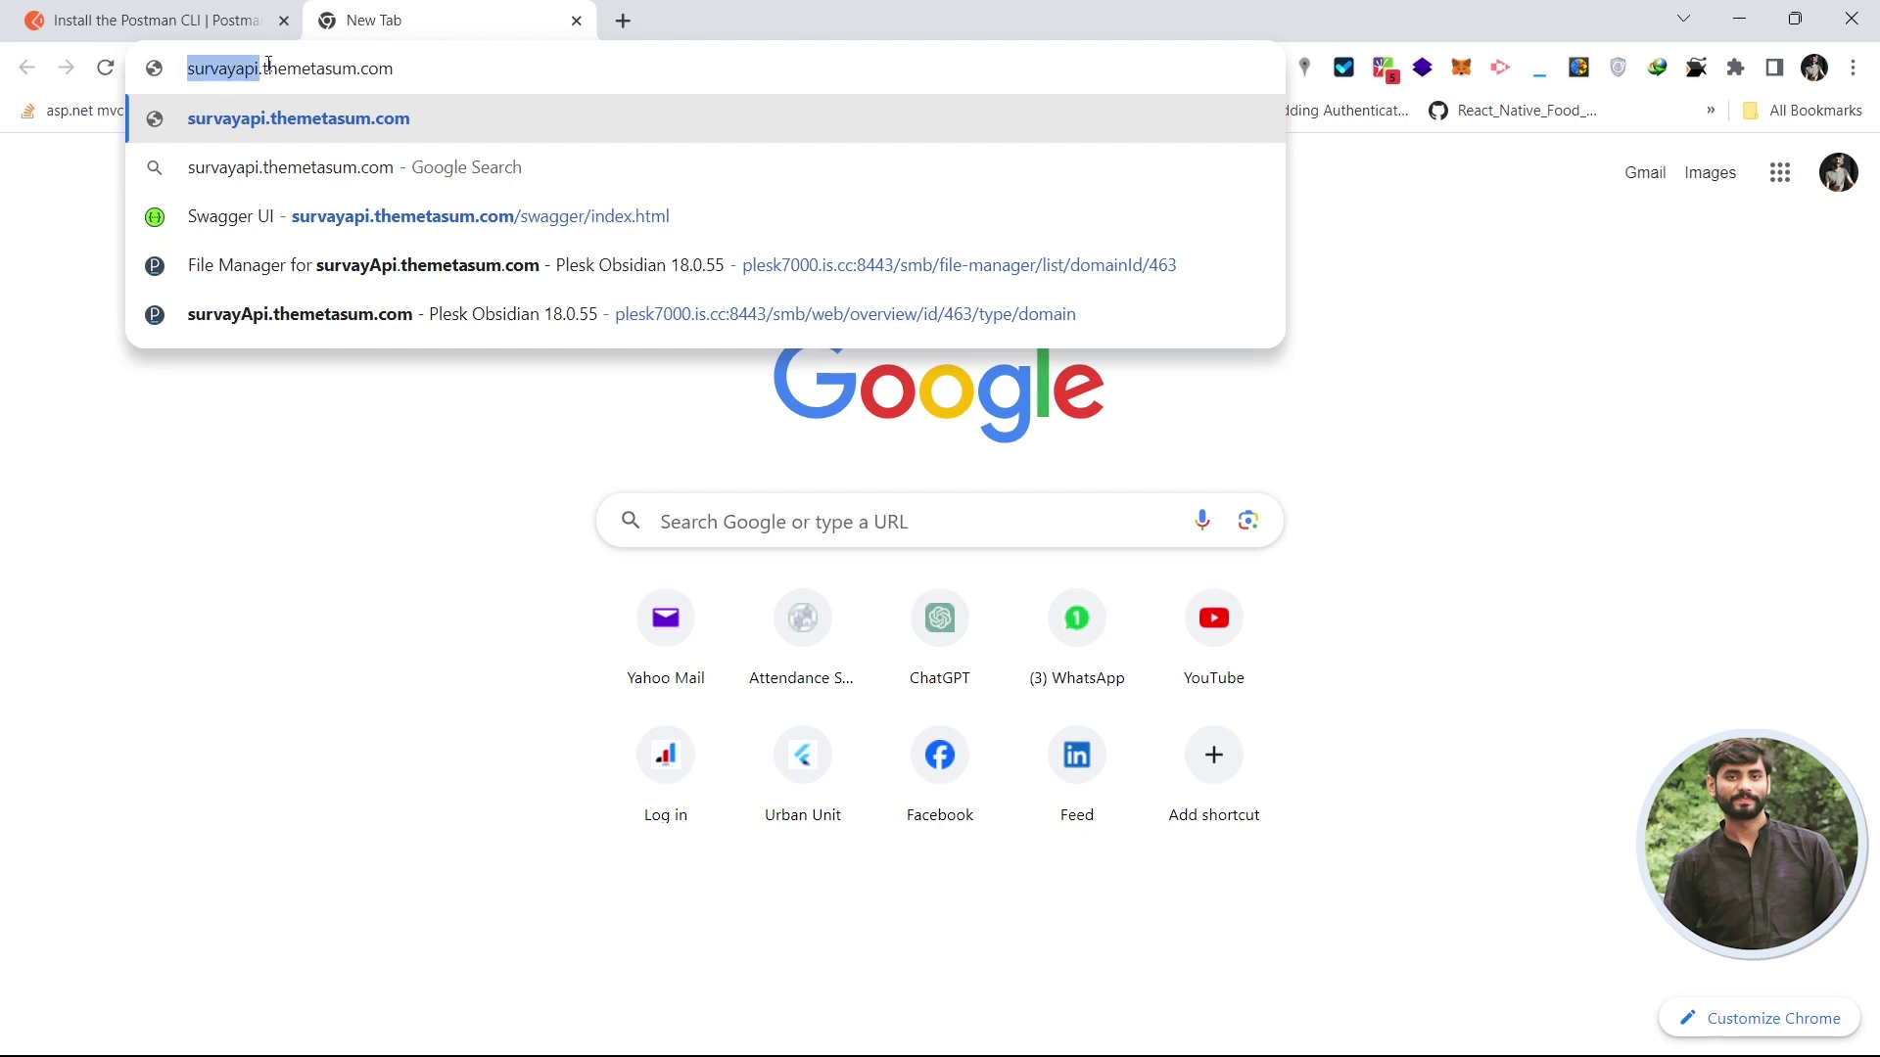
click(310, 62)
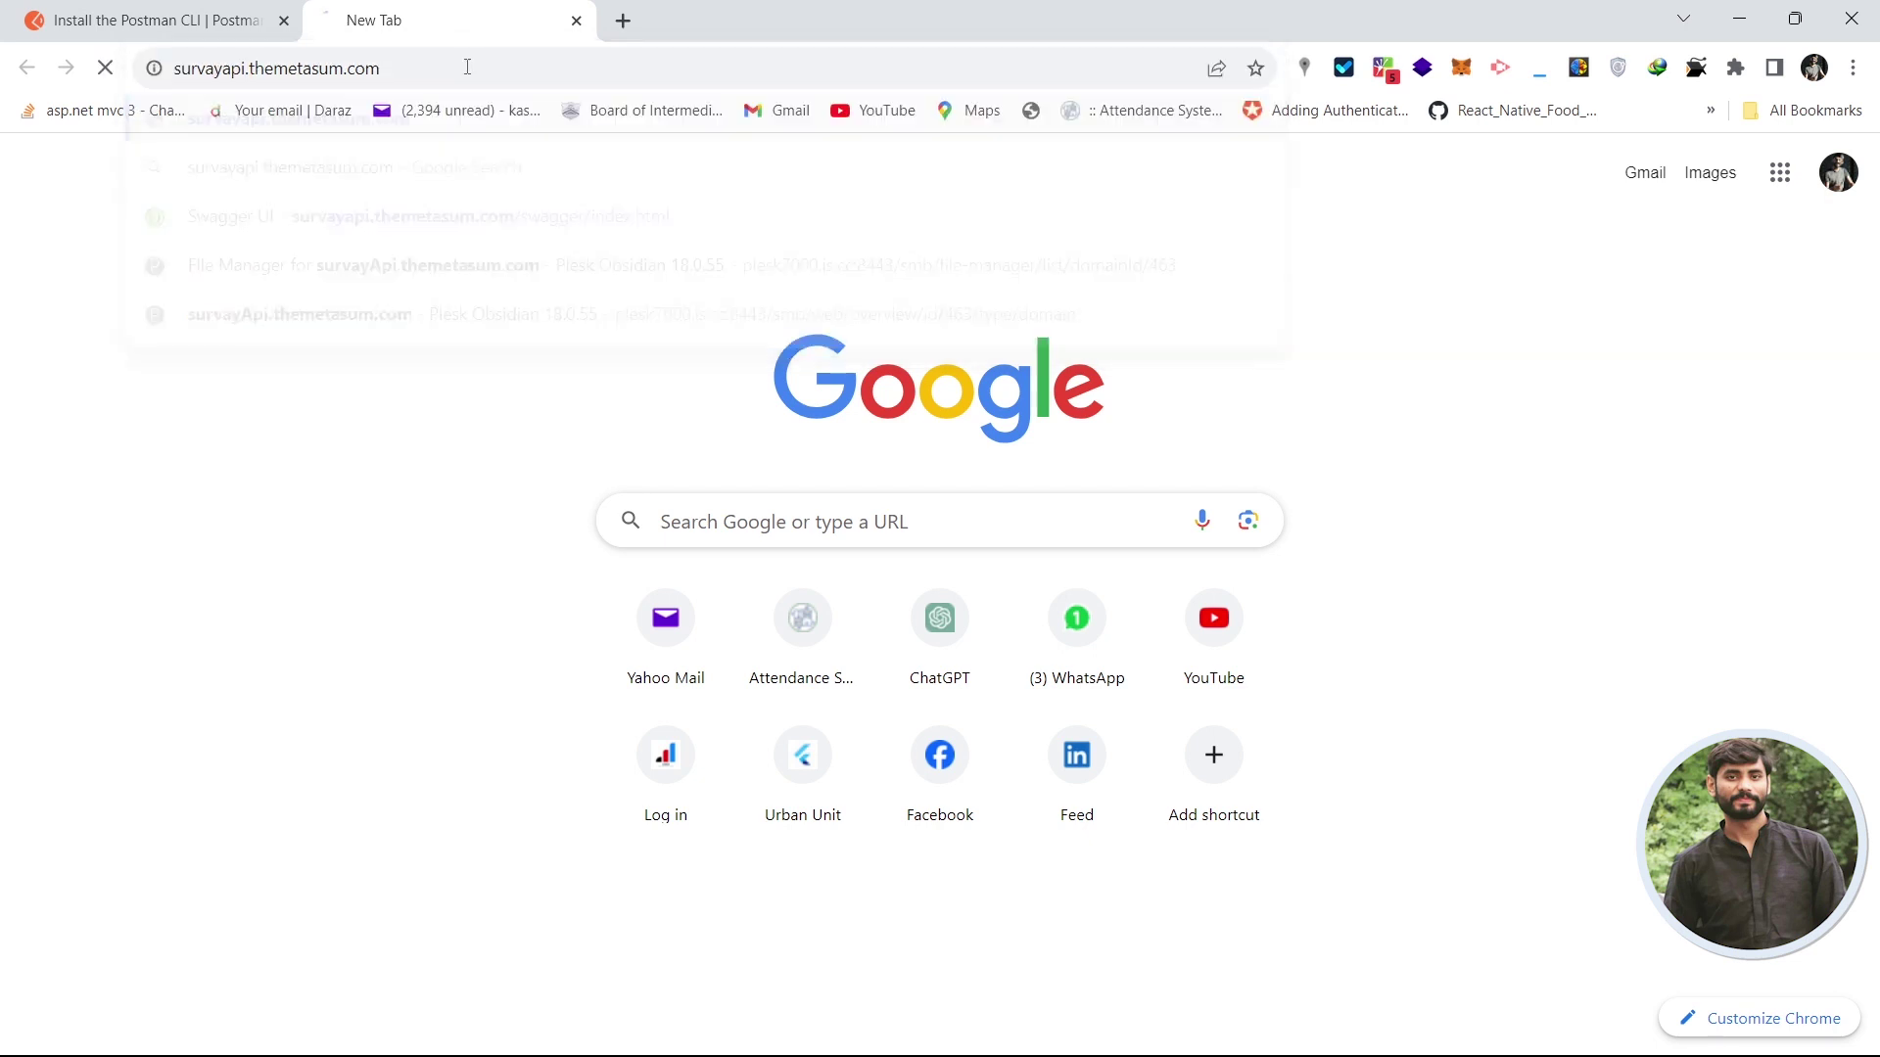
key(Return)
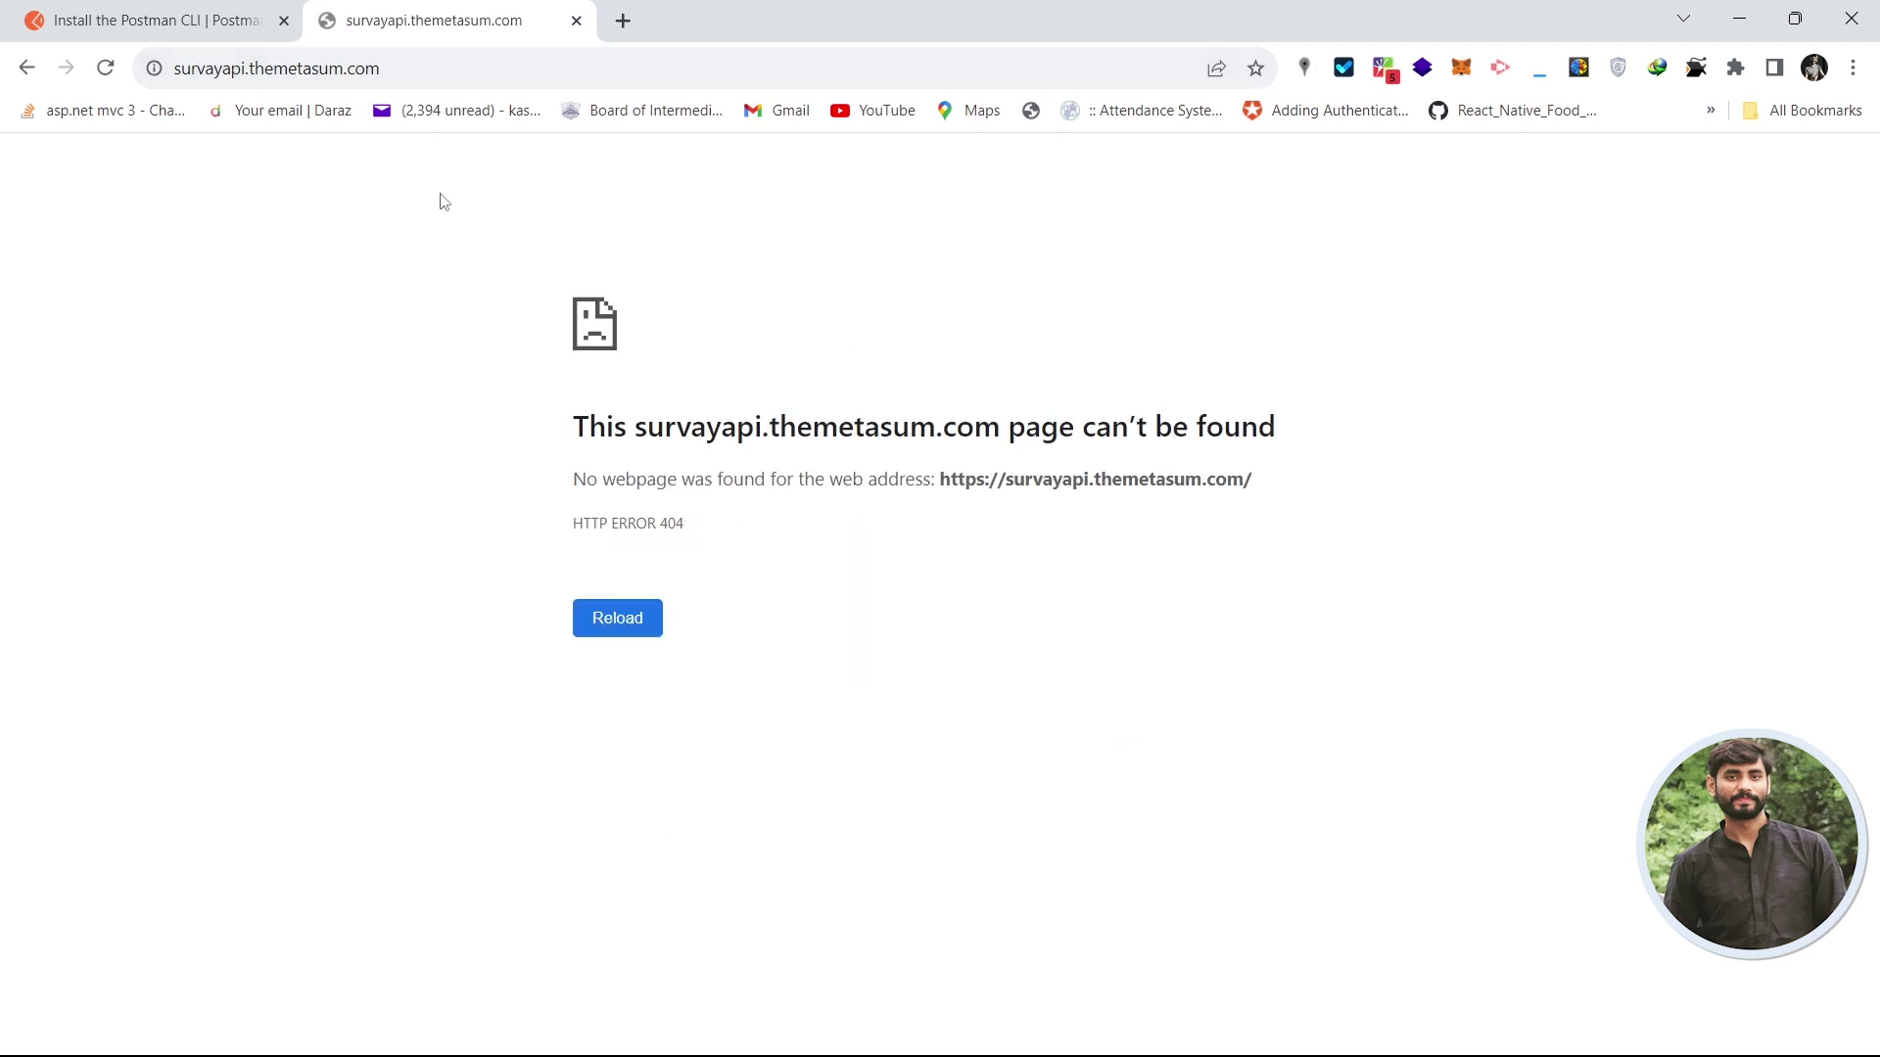
click(529, 66)
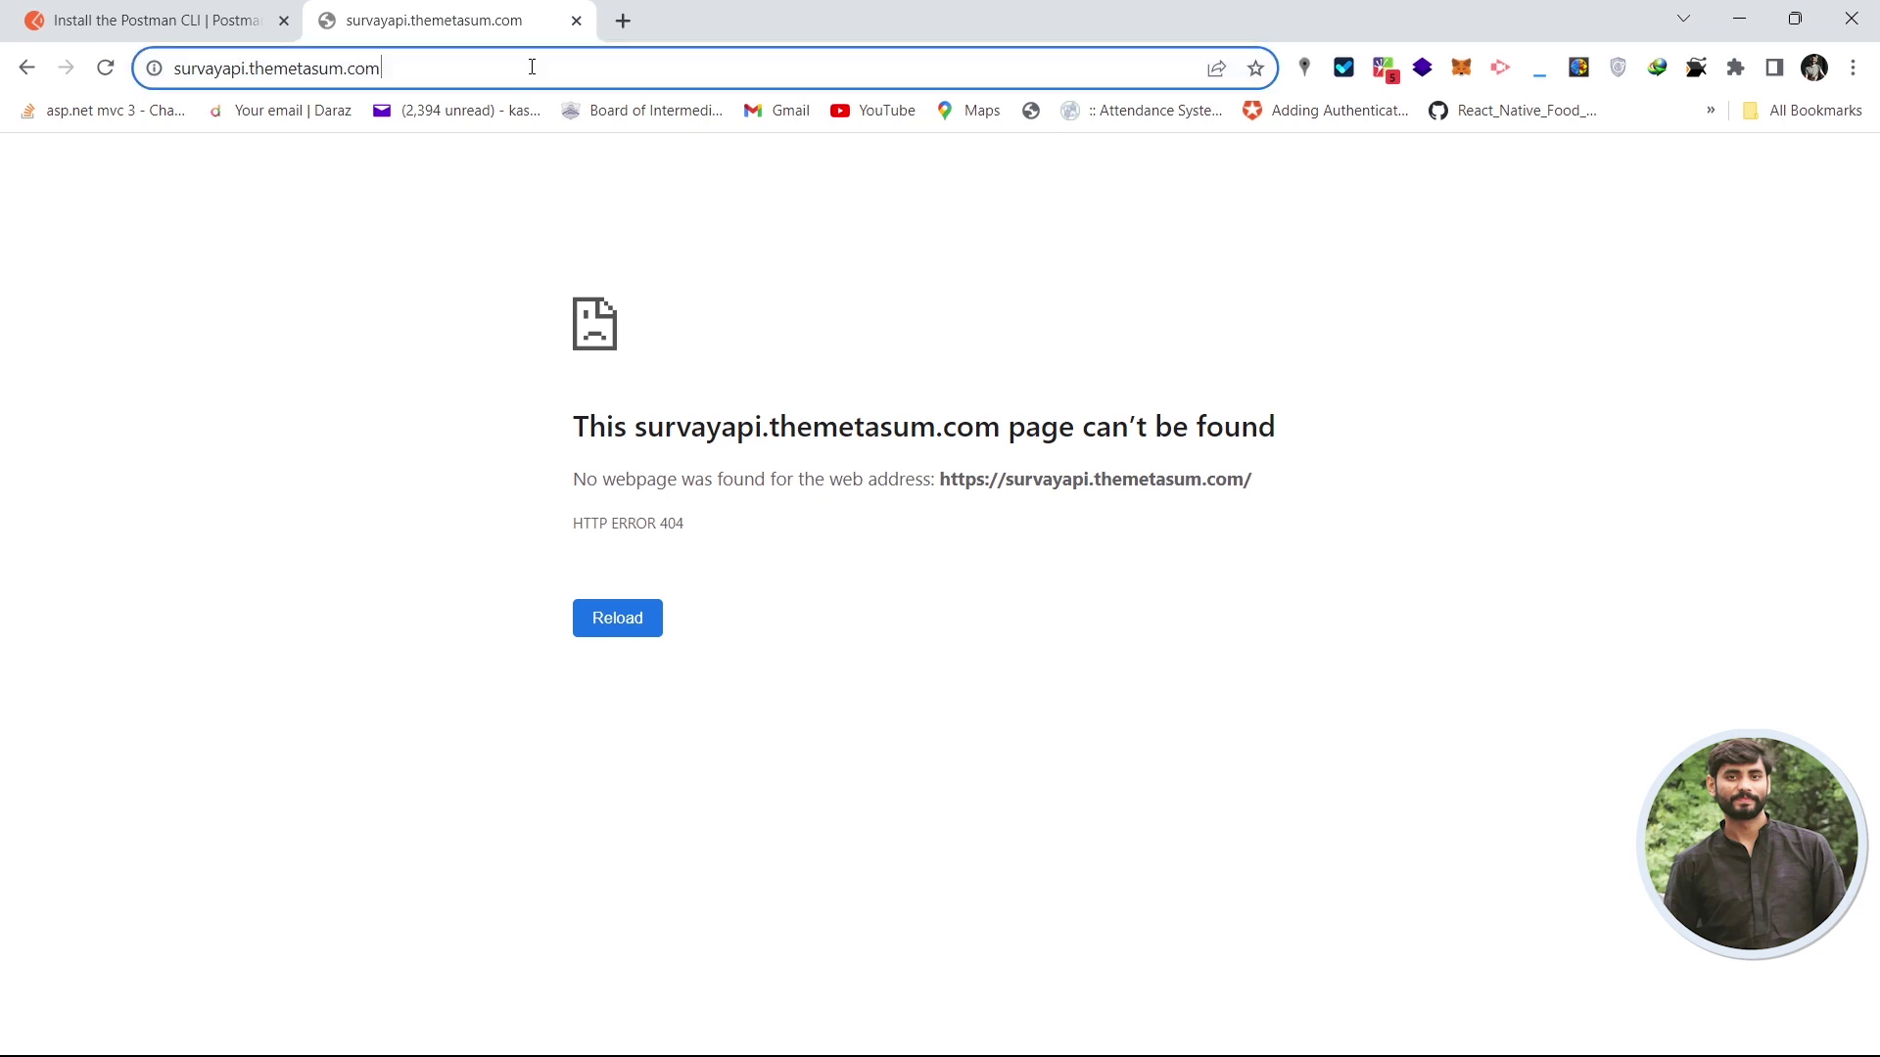
click(558, 67)
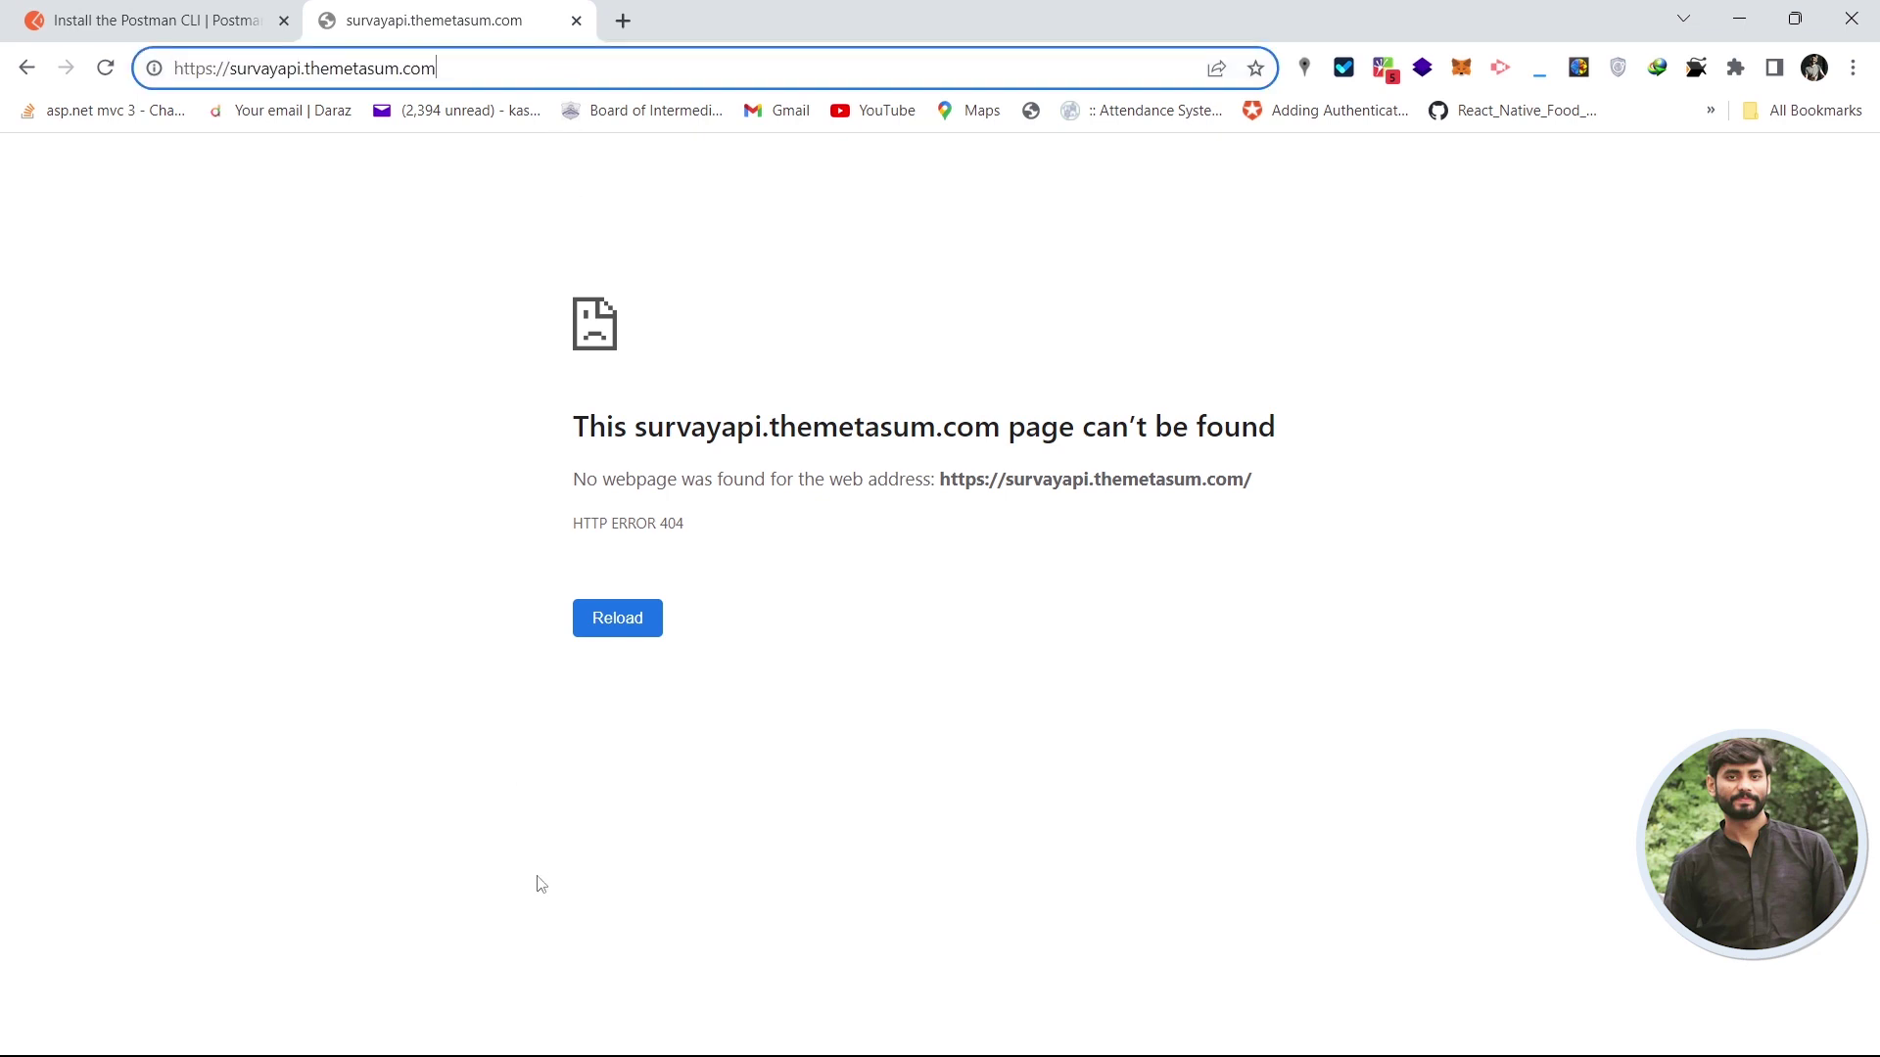
text(/)
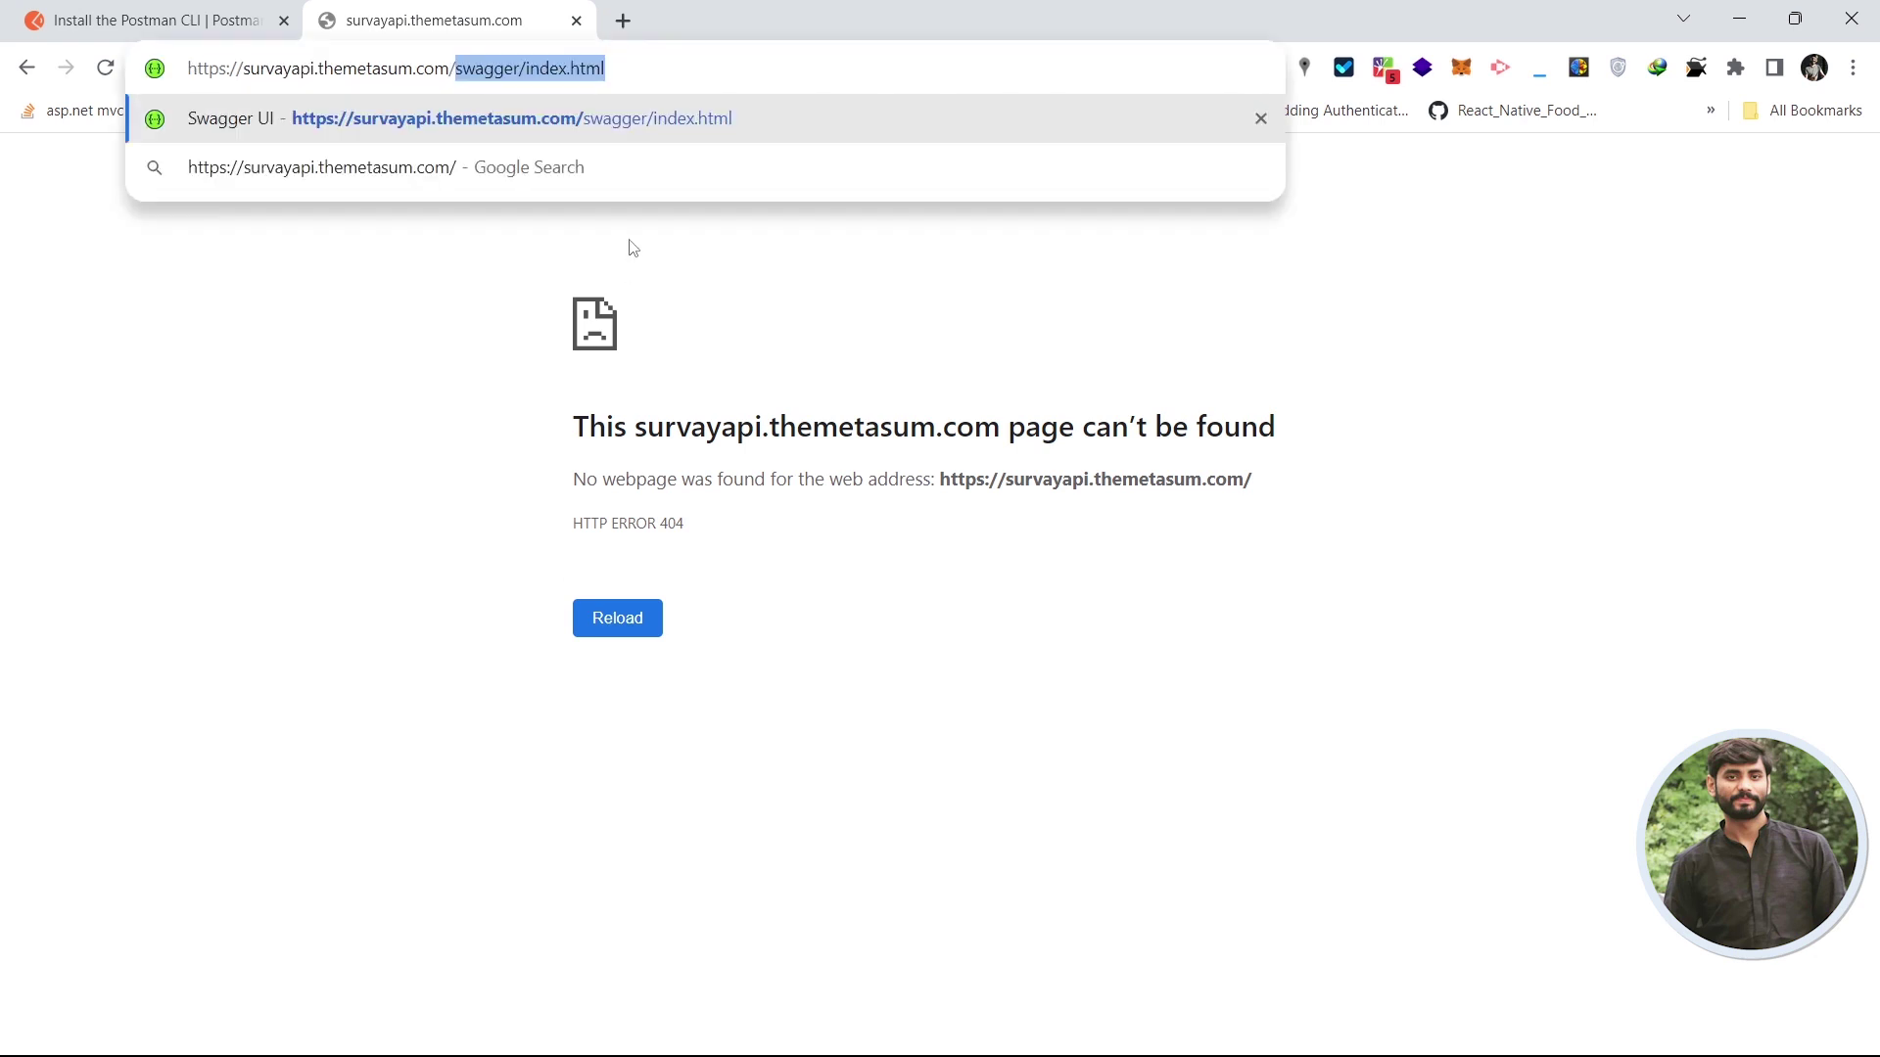
key(Right)
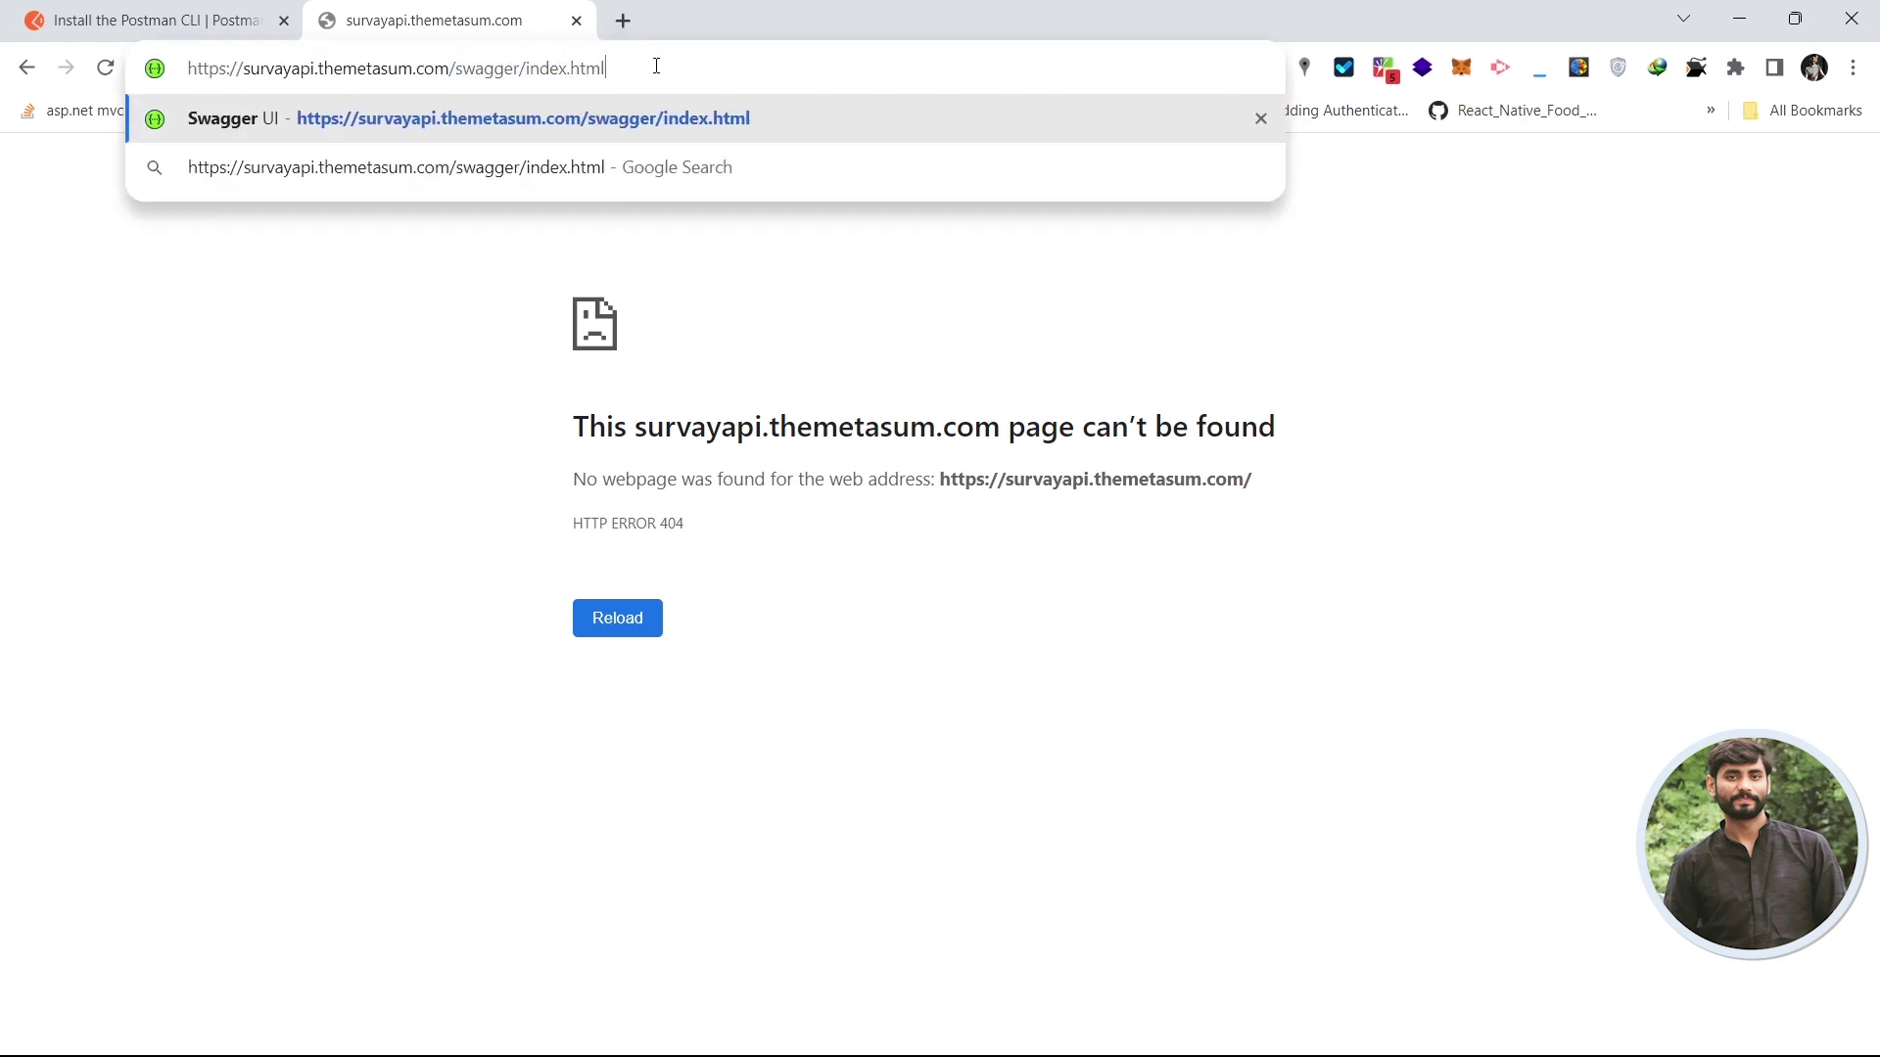
key(Return)
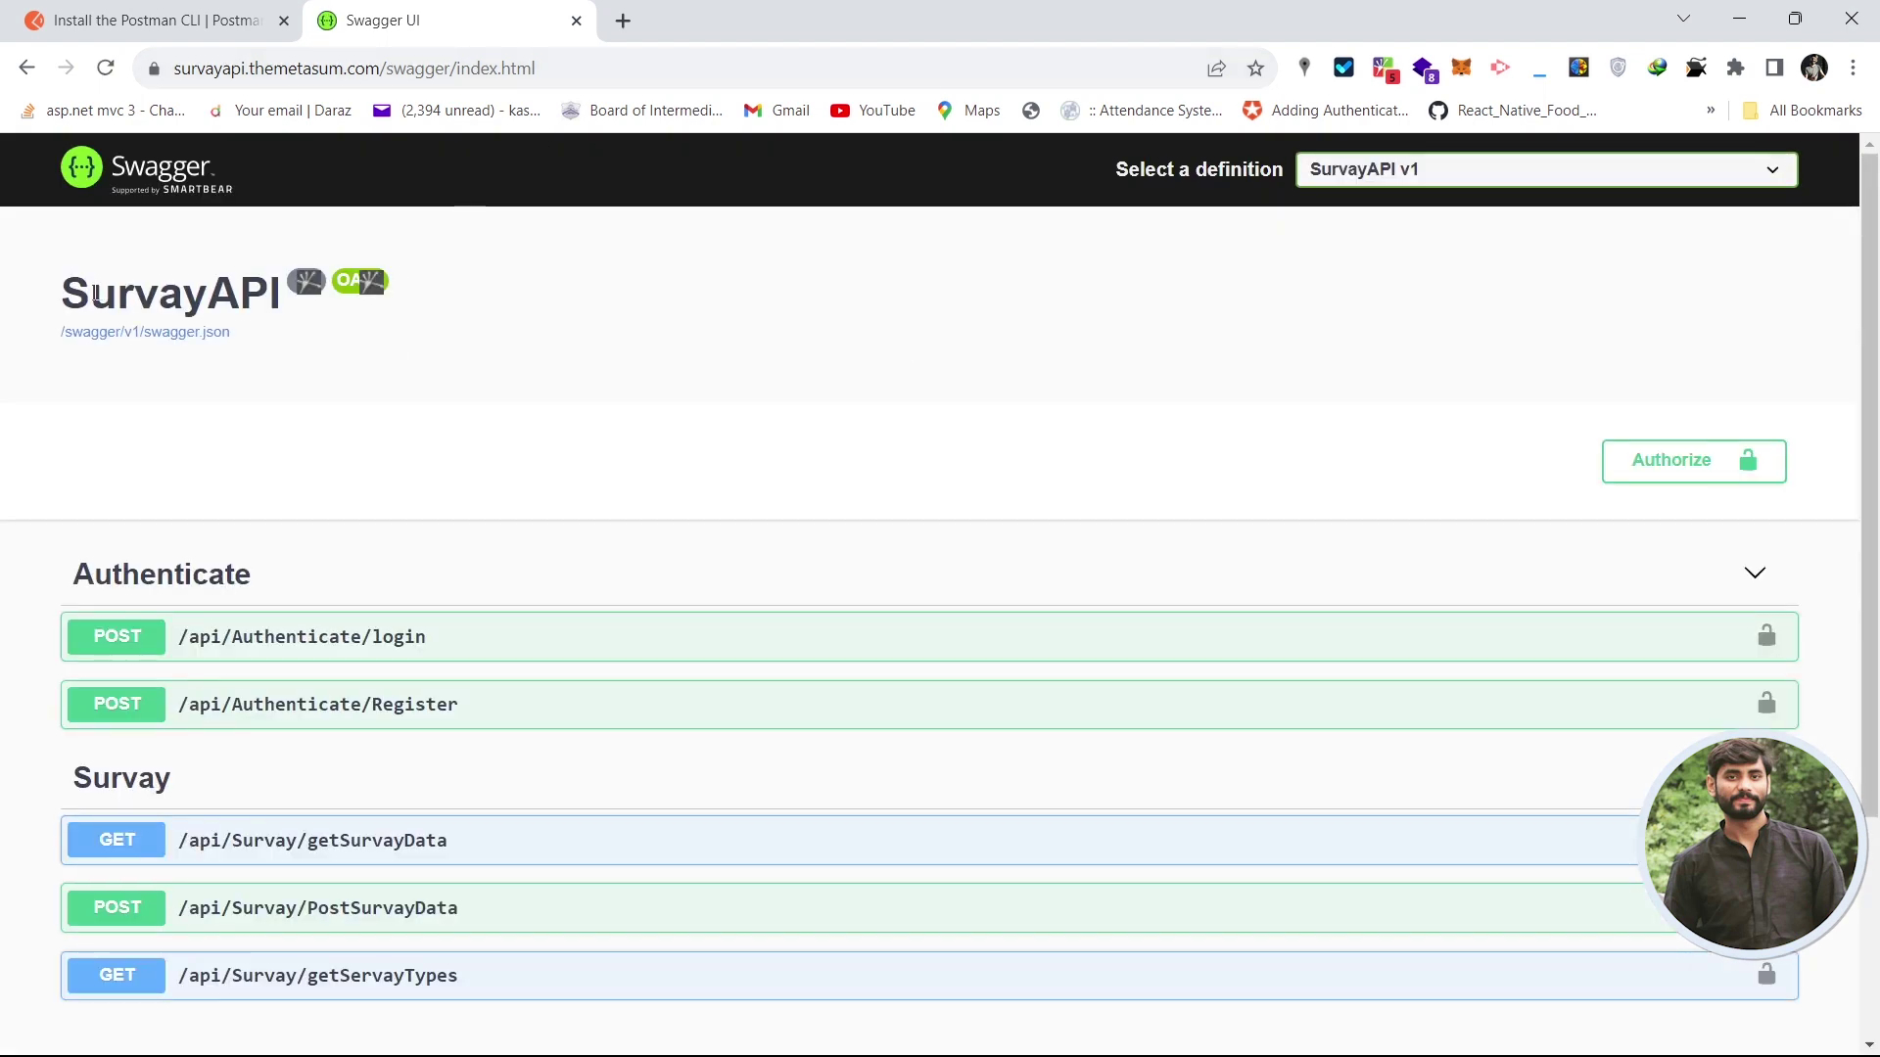
- Look over the Swagger page, keeping the SurvayAPI v1 definition selected
drag(65, 286, 208, 294)
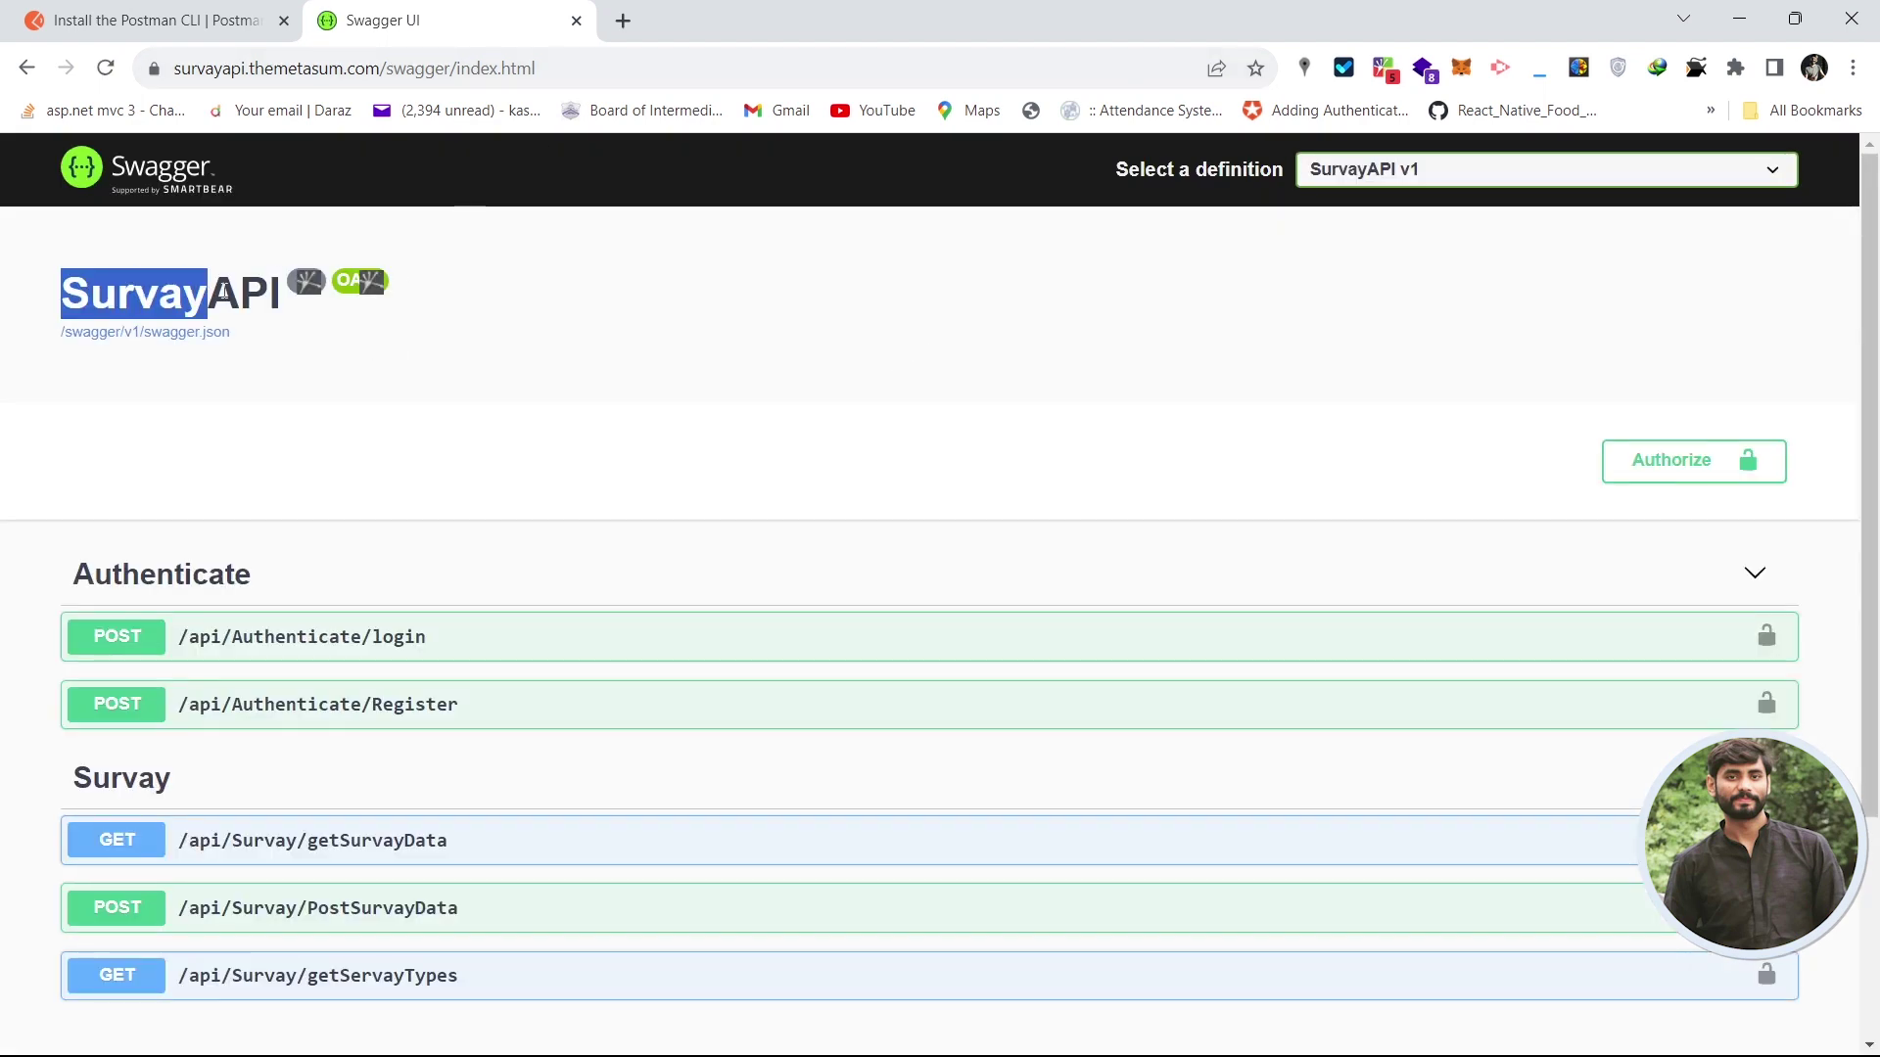
click(1441, 177)
click(863, 406)
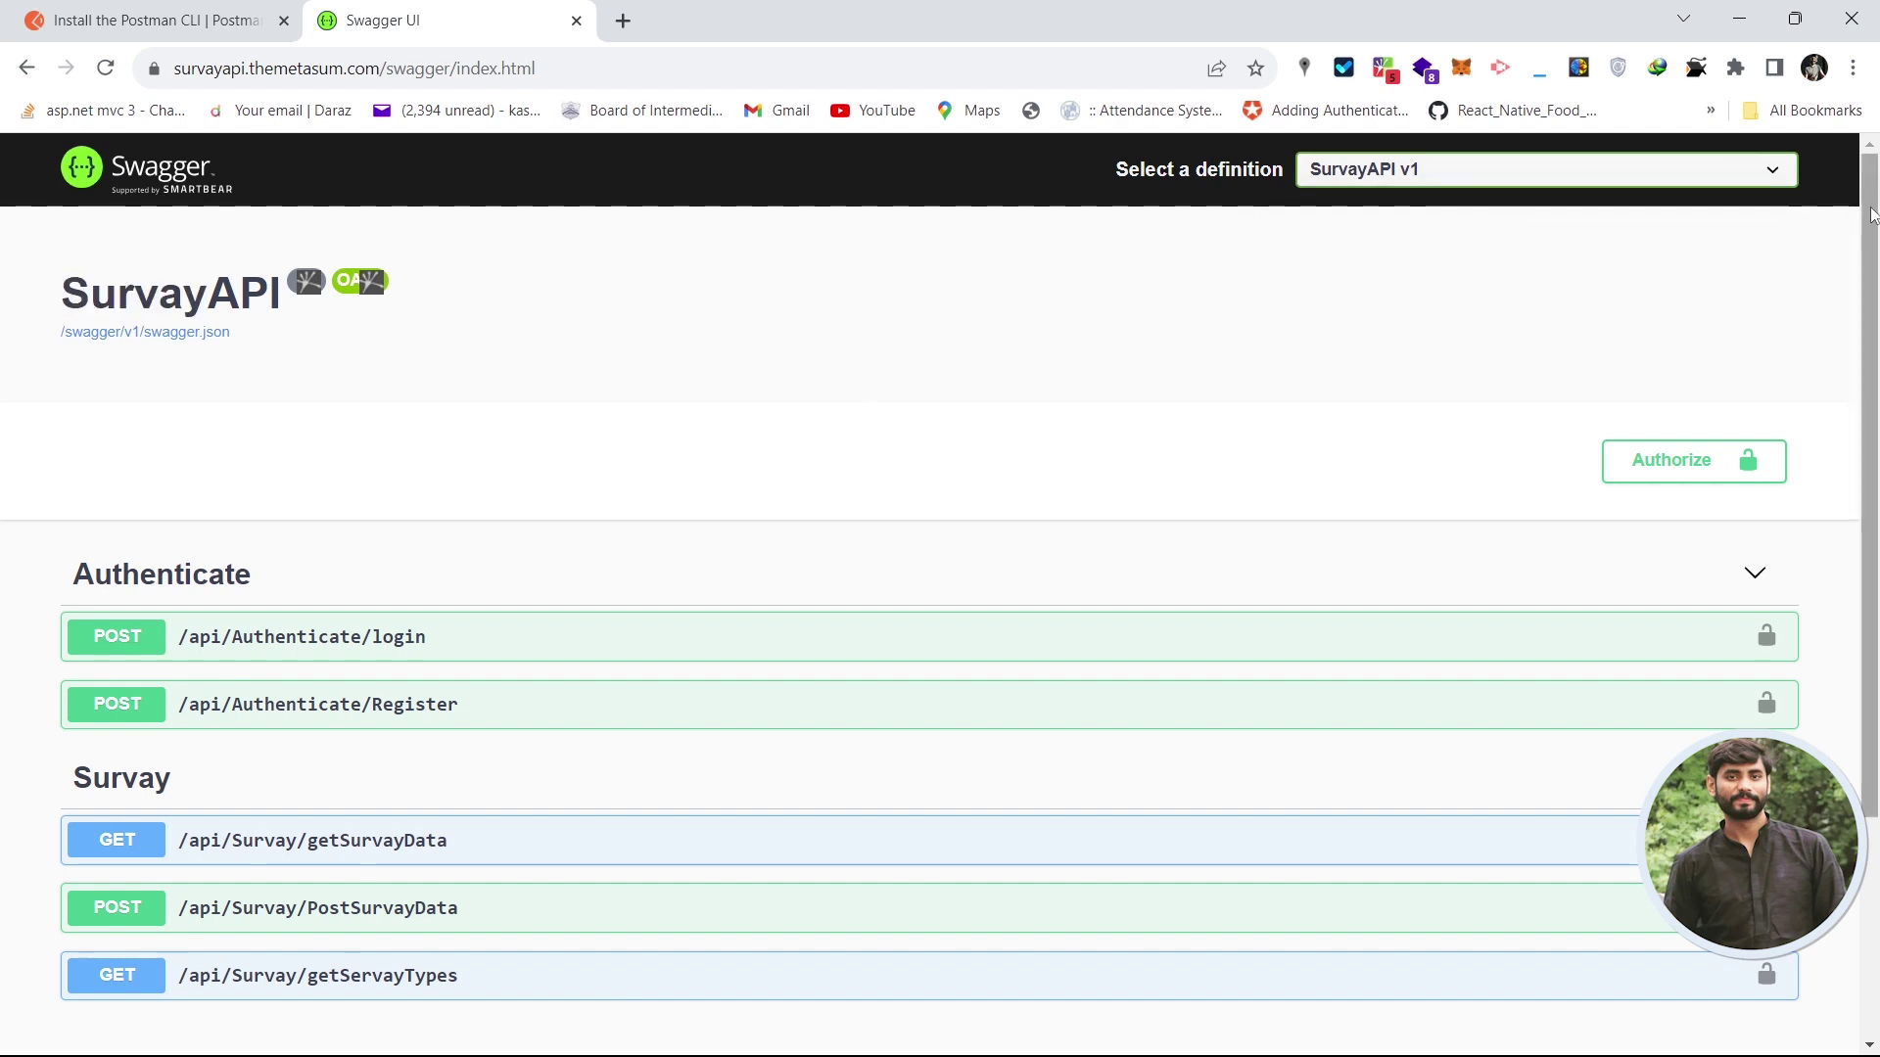
scroll(1870, 223, down, 2)
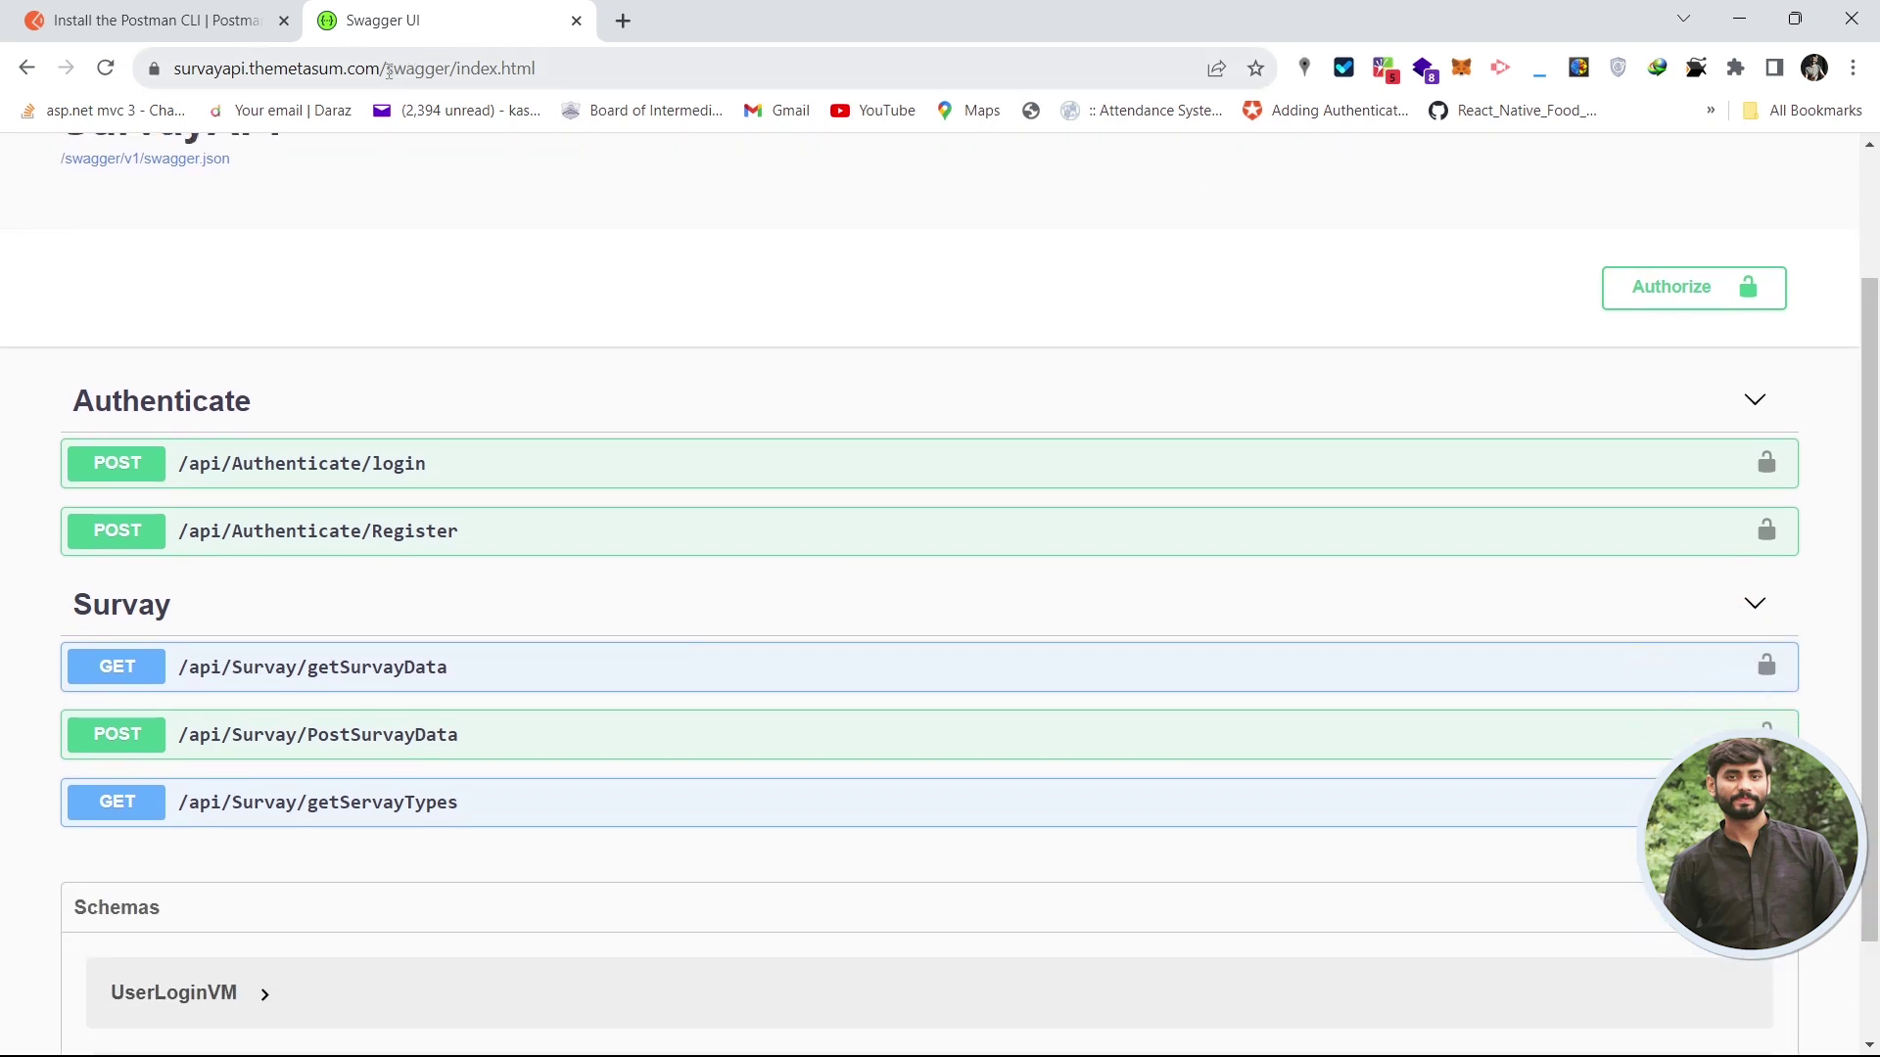
drag(390, 71, 587, 72)
click(586, 71)
click(921, 196)
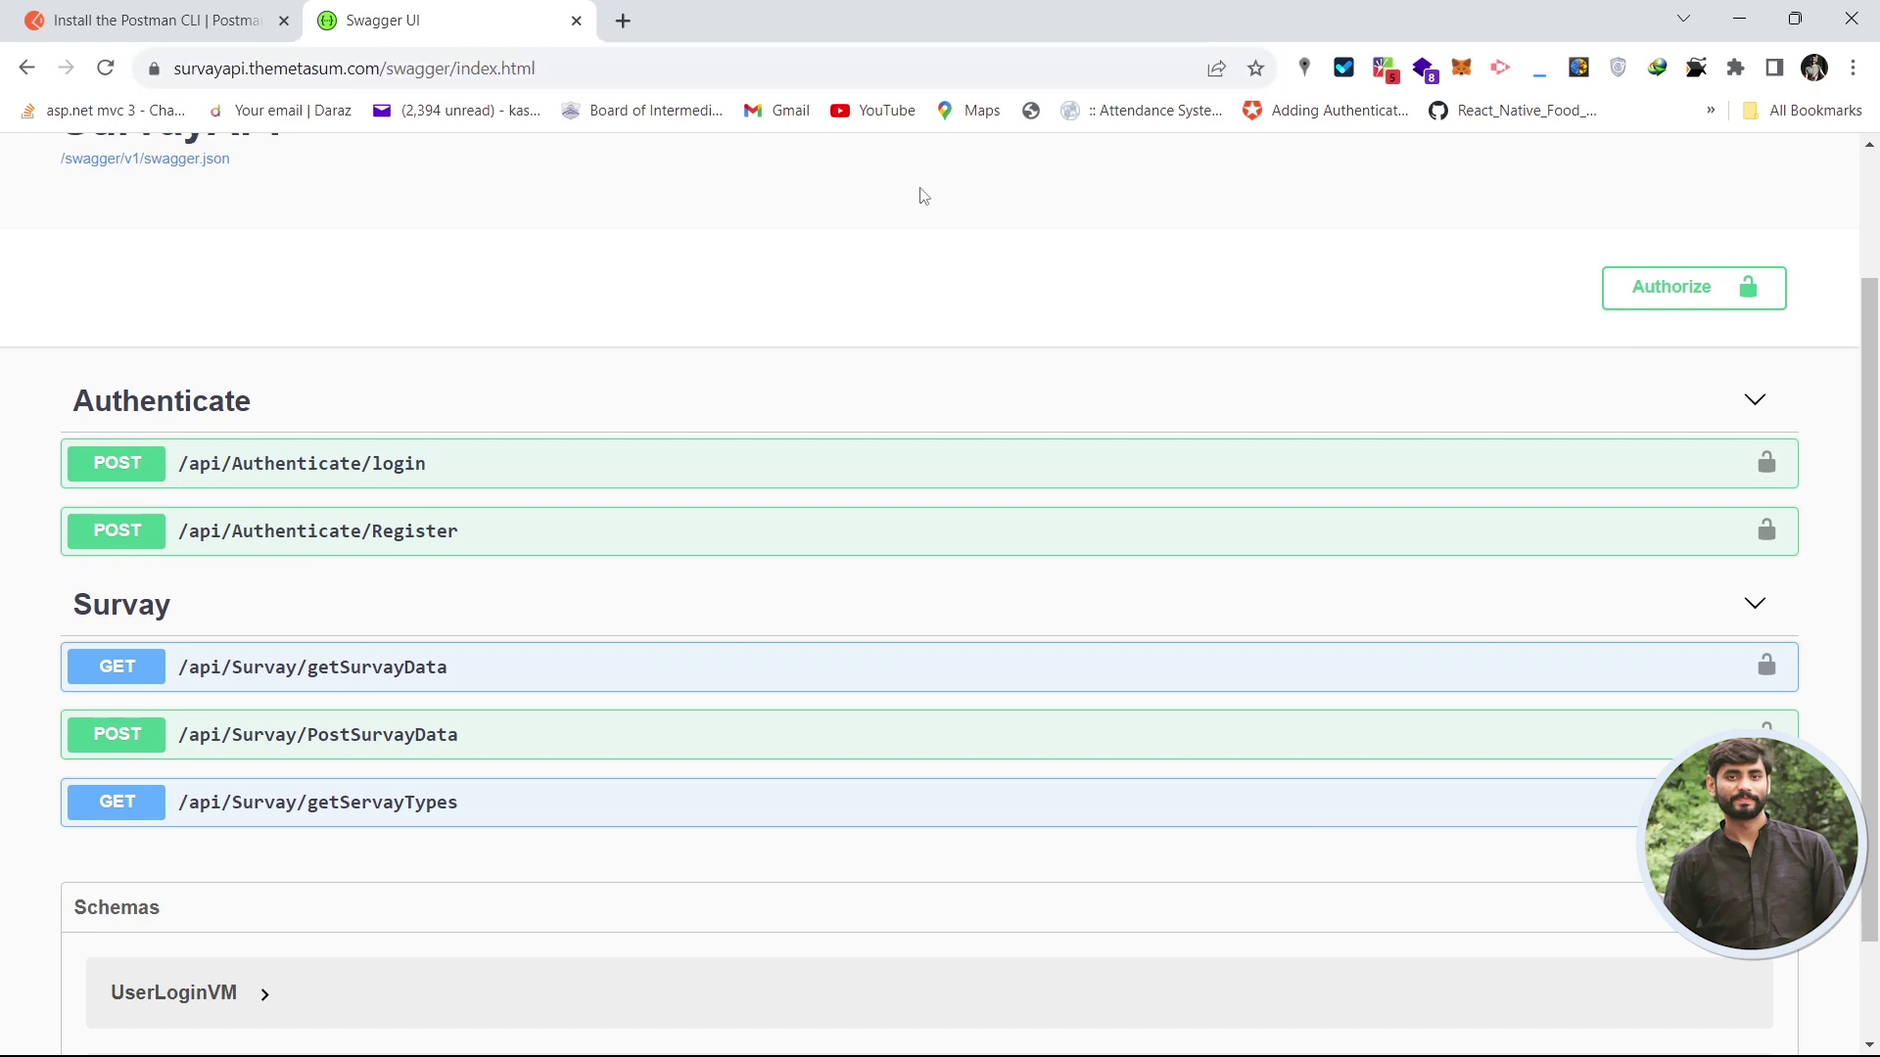
scroll(1875, 385, up, 2)
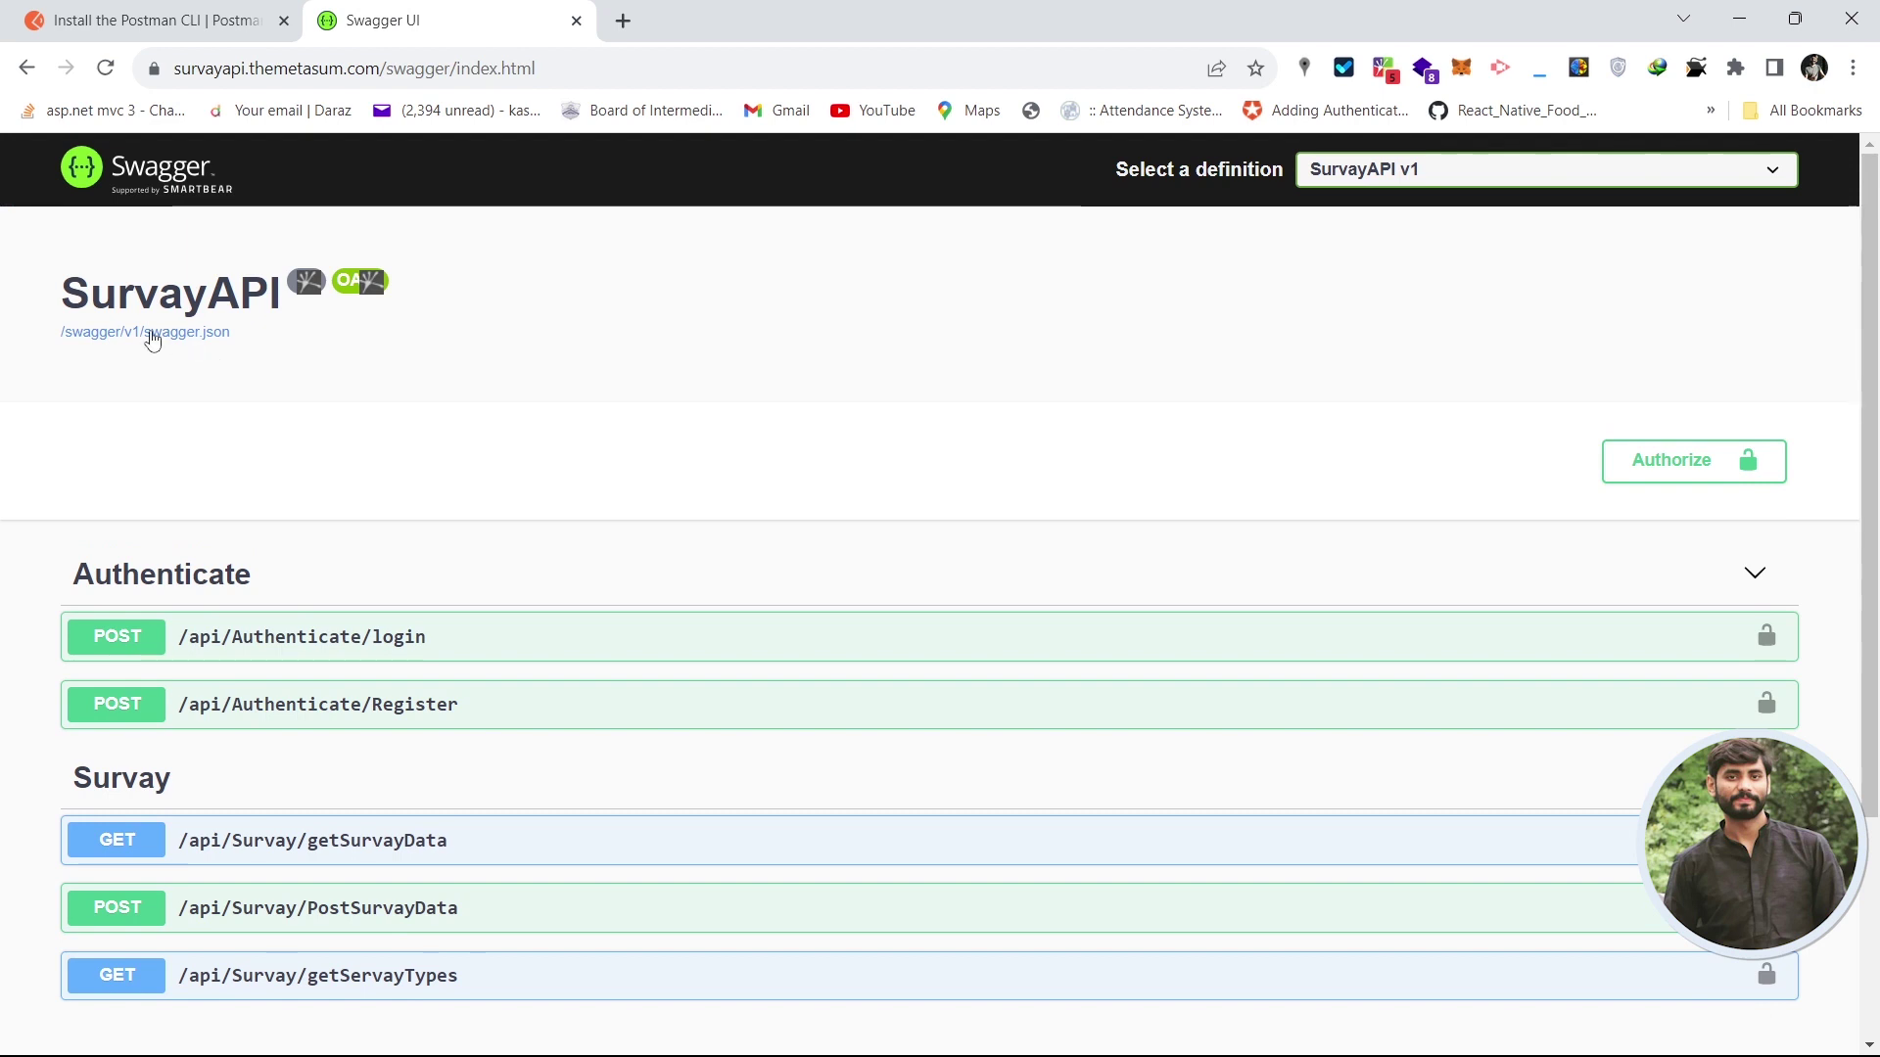
- Collapse the Authenticate and Survay endpoint groups
drag(63, 305, 1866, 342)
scroll(1870, 433, down, 1)
scroll(1870, 433, down, 3)
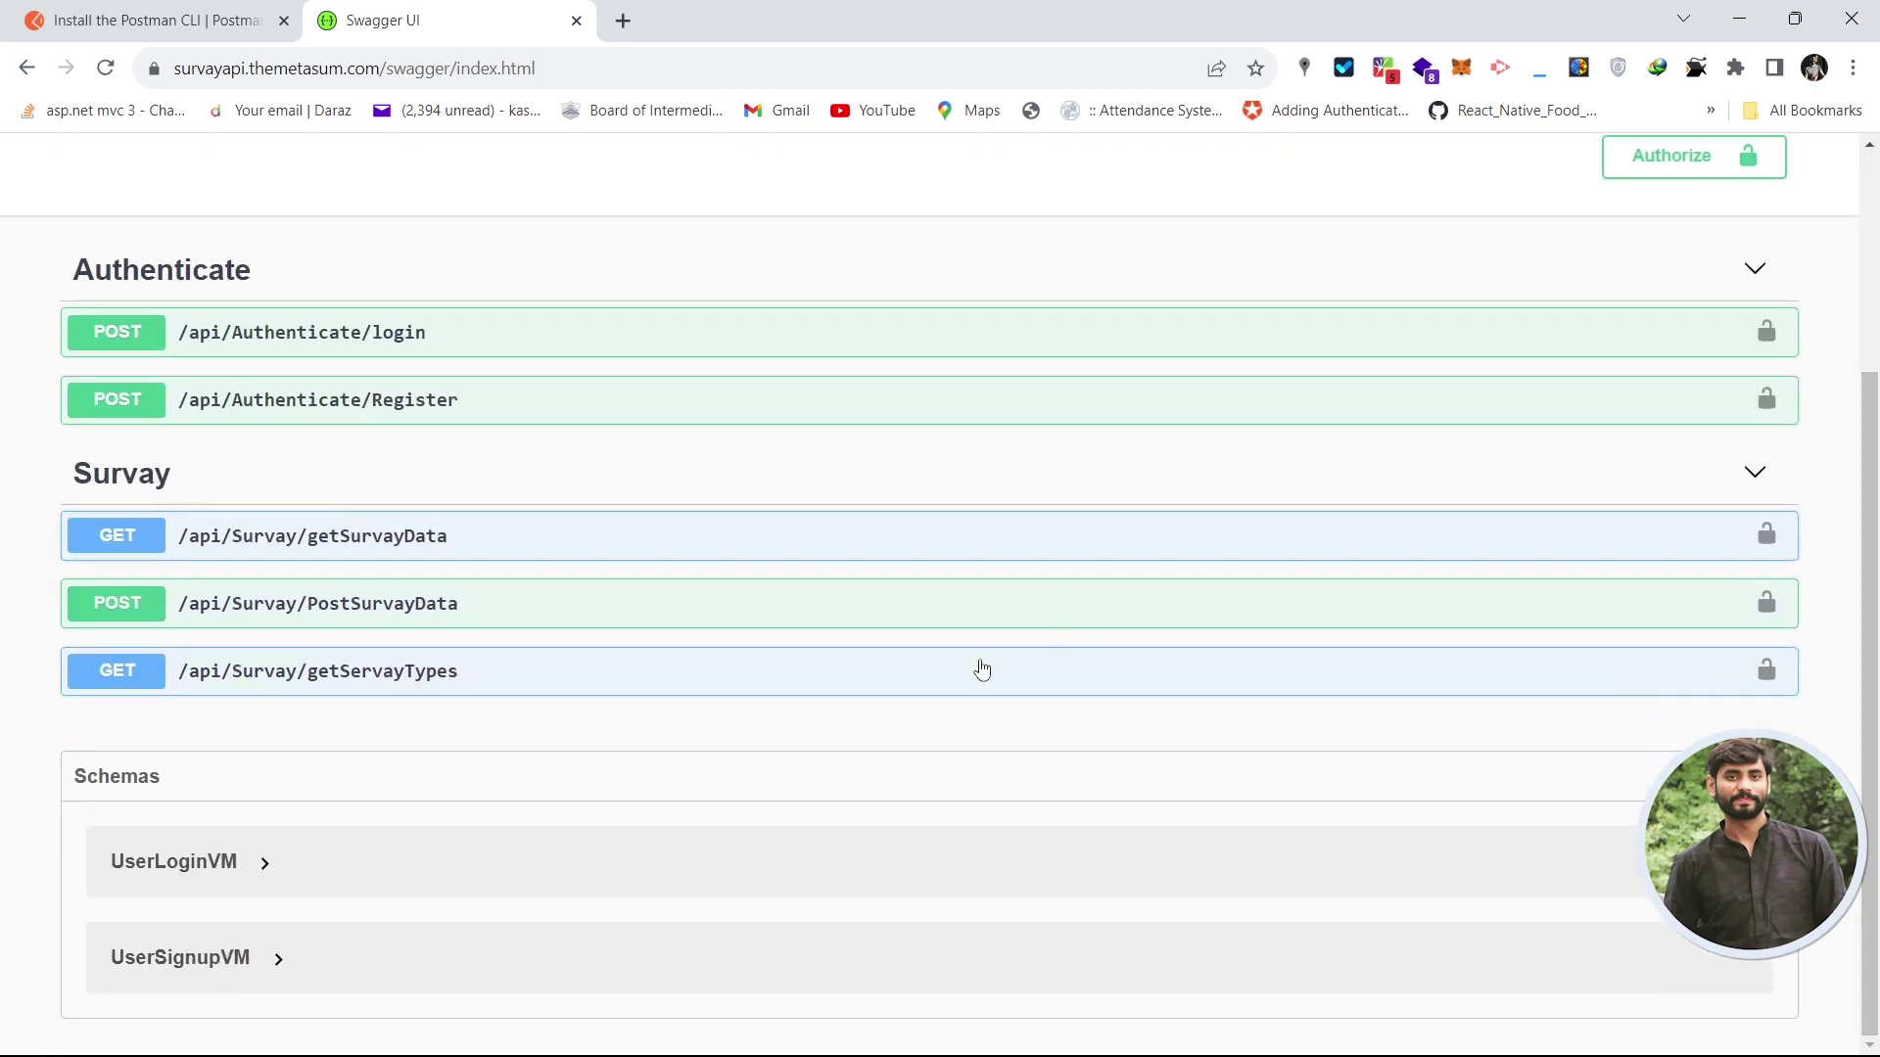
click(1041, 258)
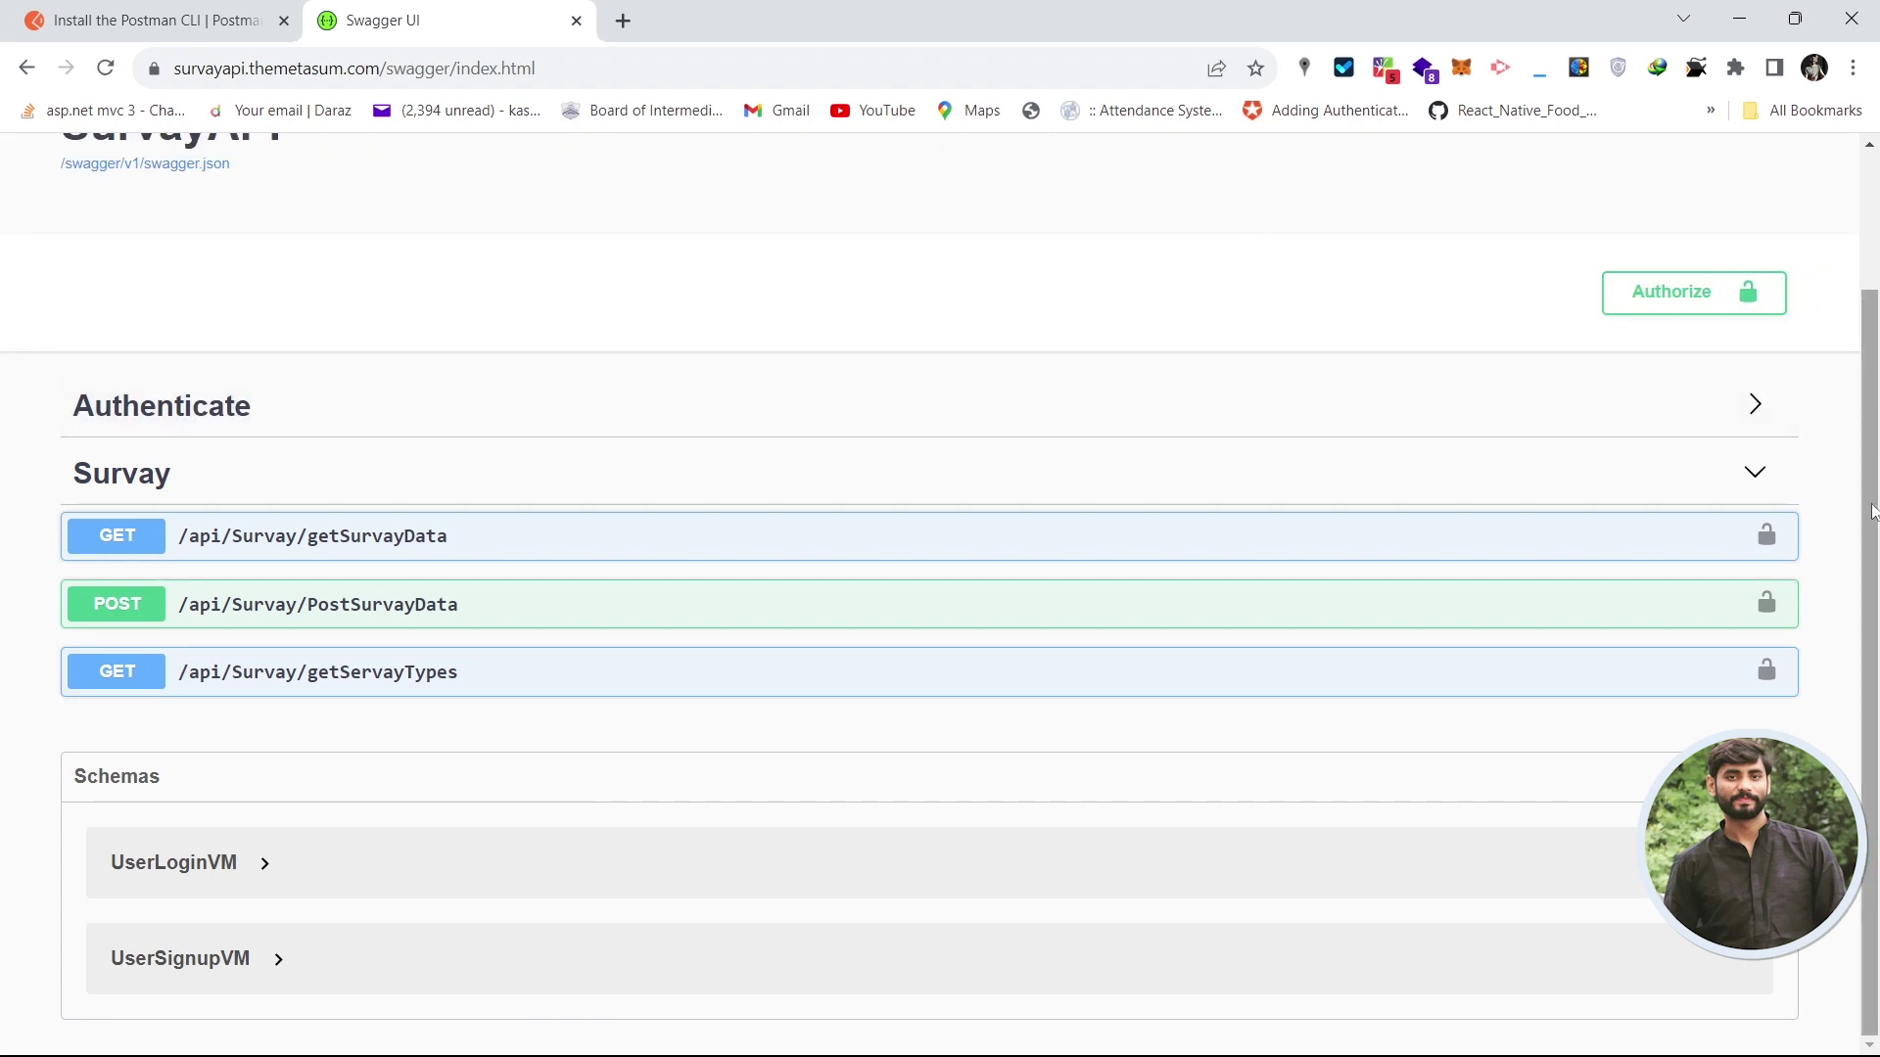
scroll(1870, 490, up, 2)
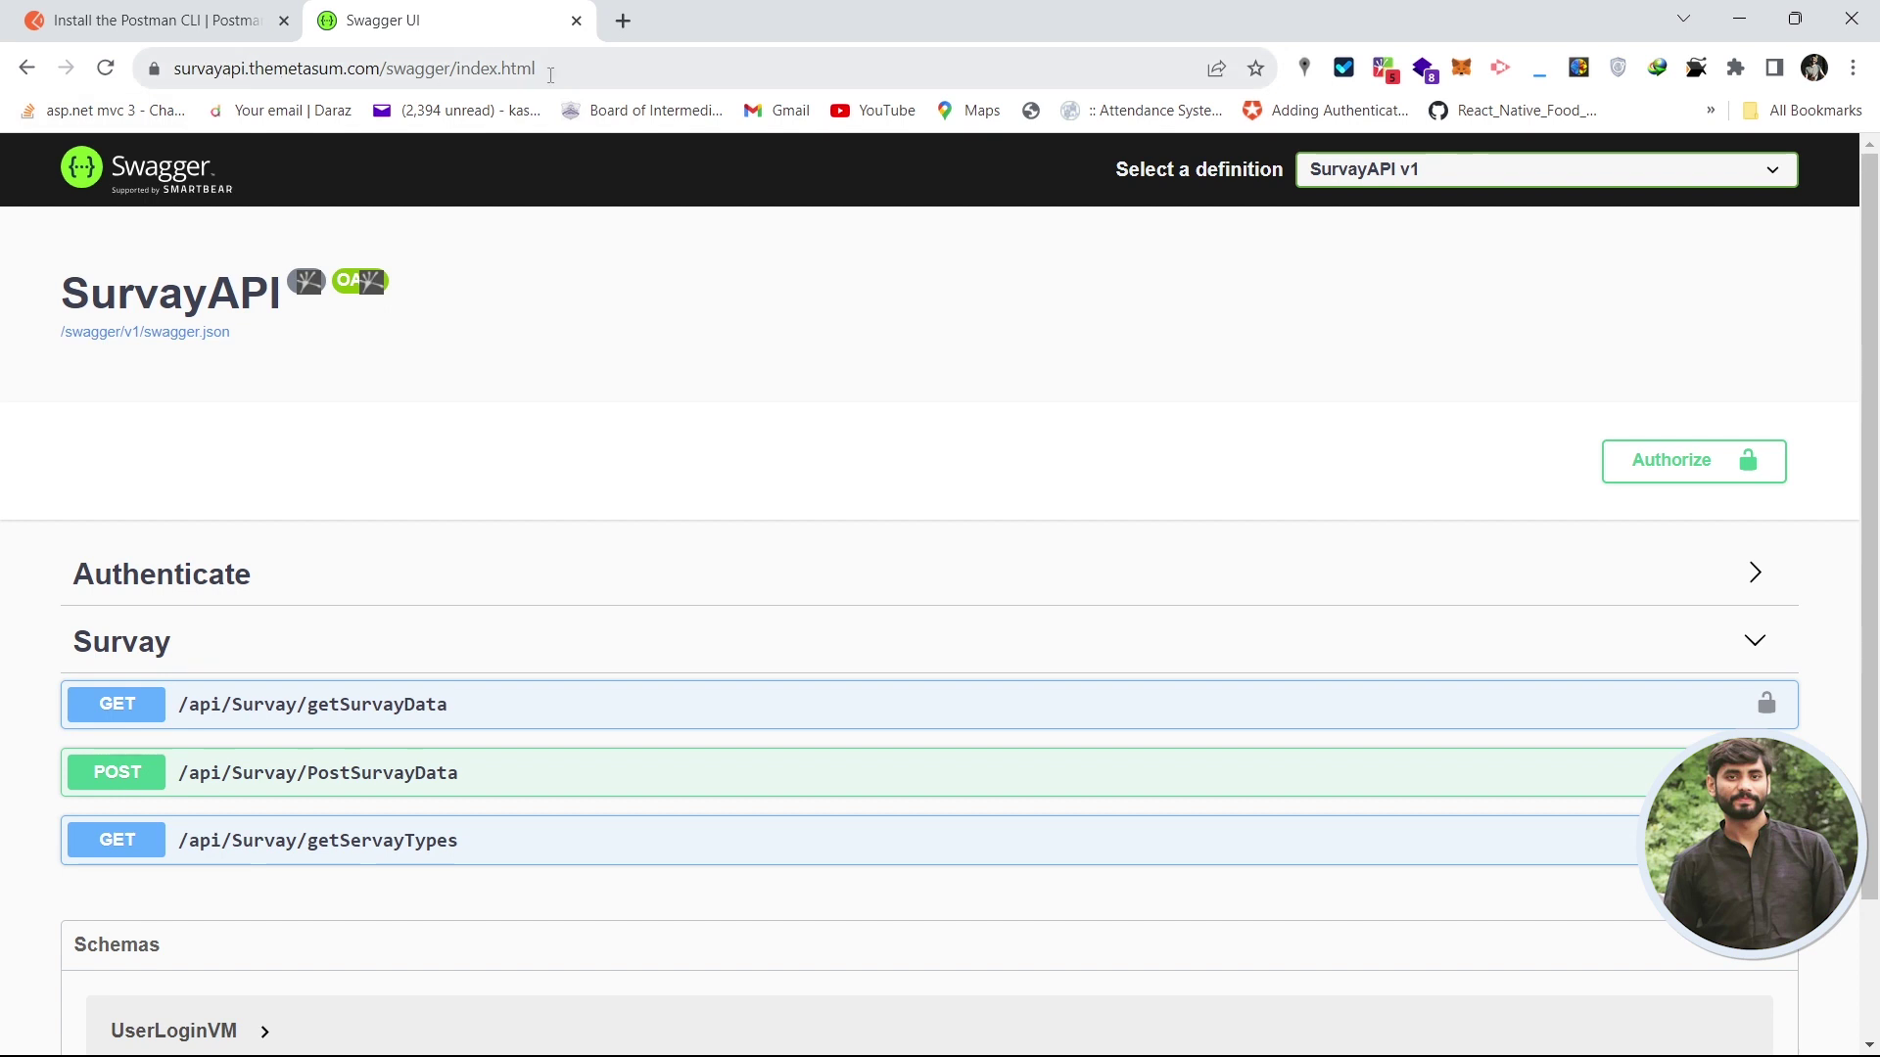
drag(1875, 380, 1875, 299)
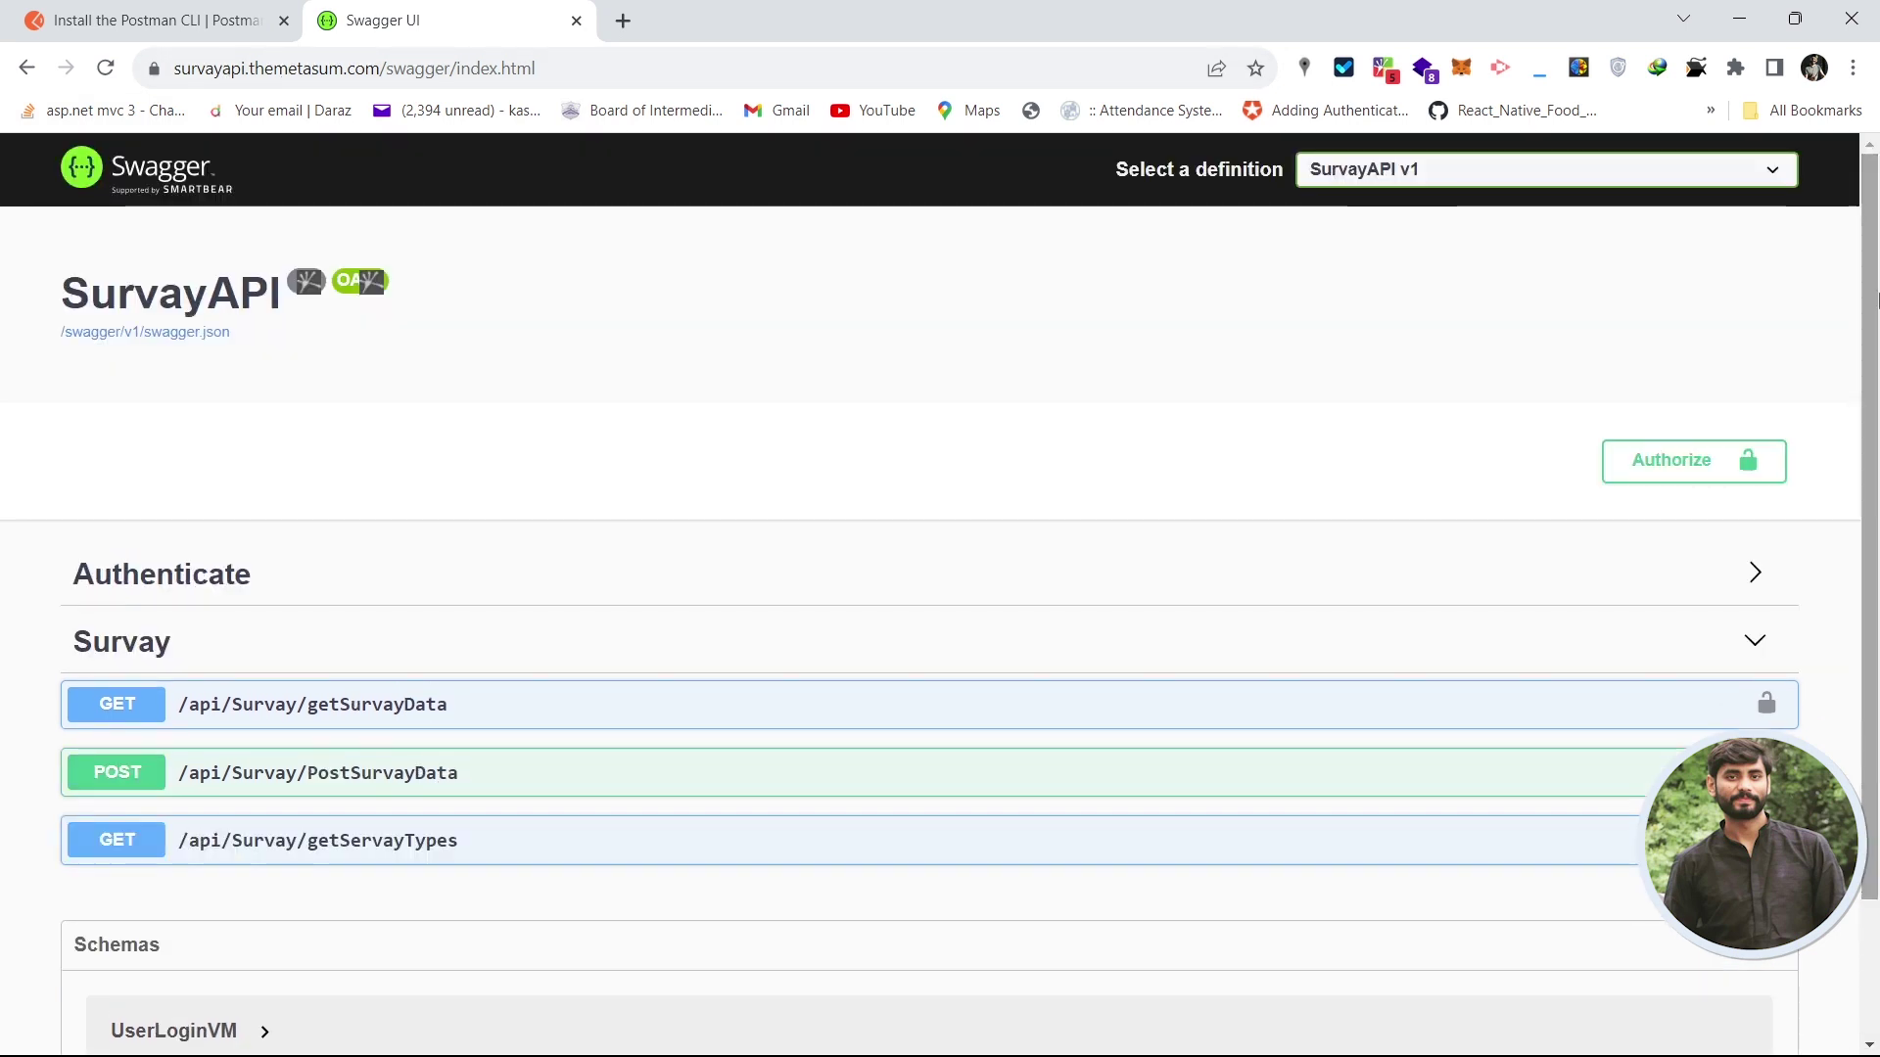
click(1111, 643)
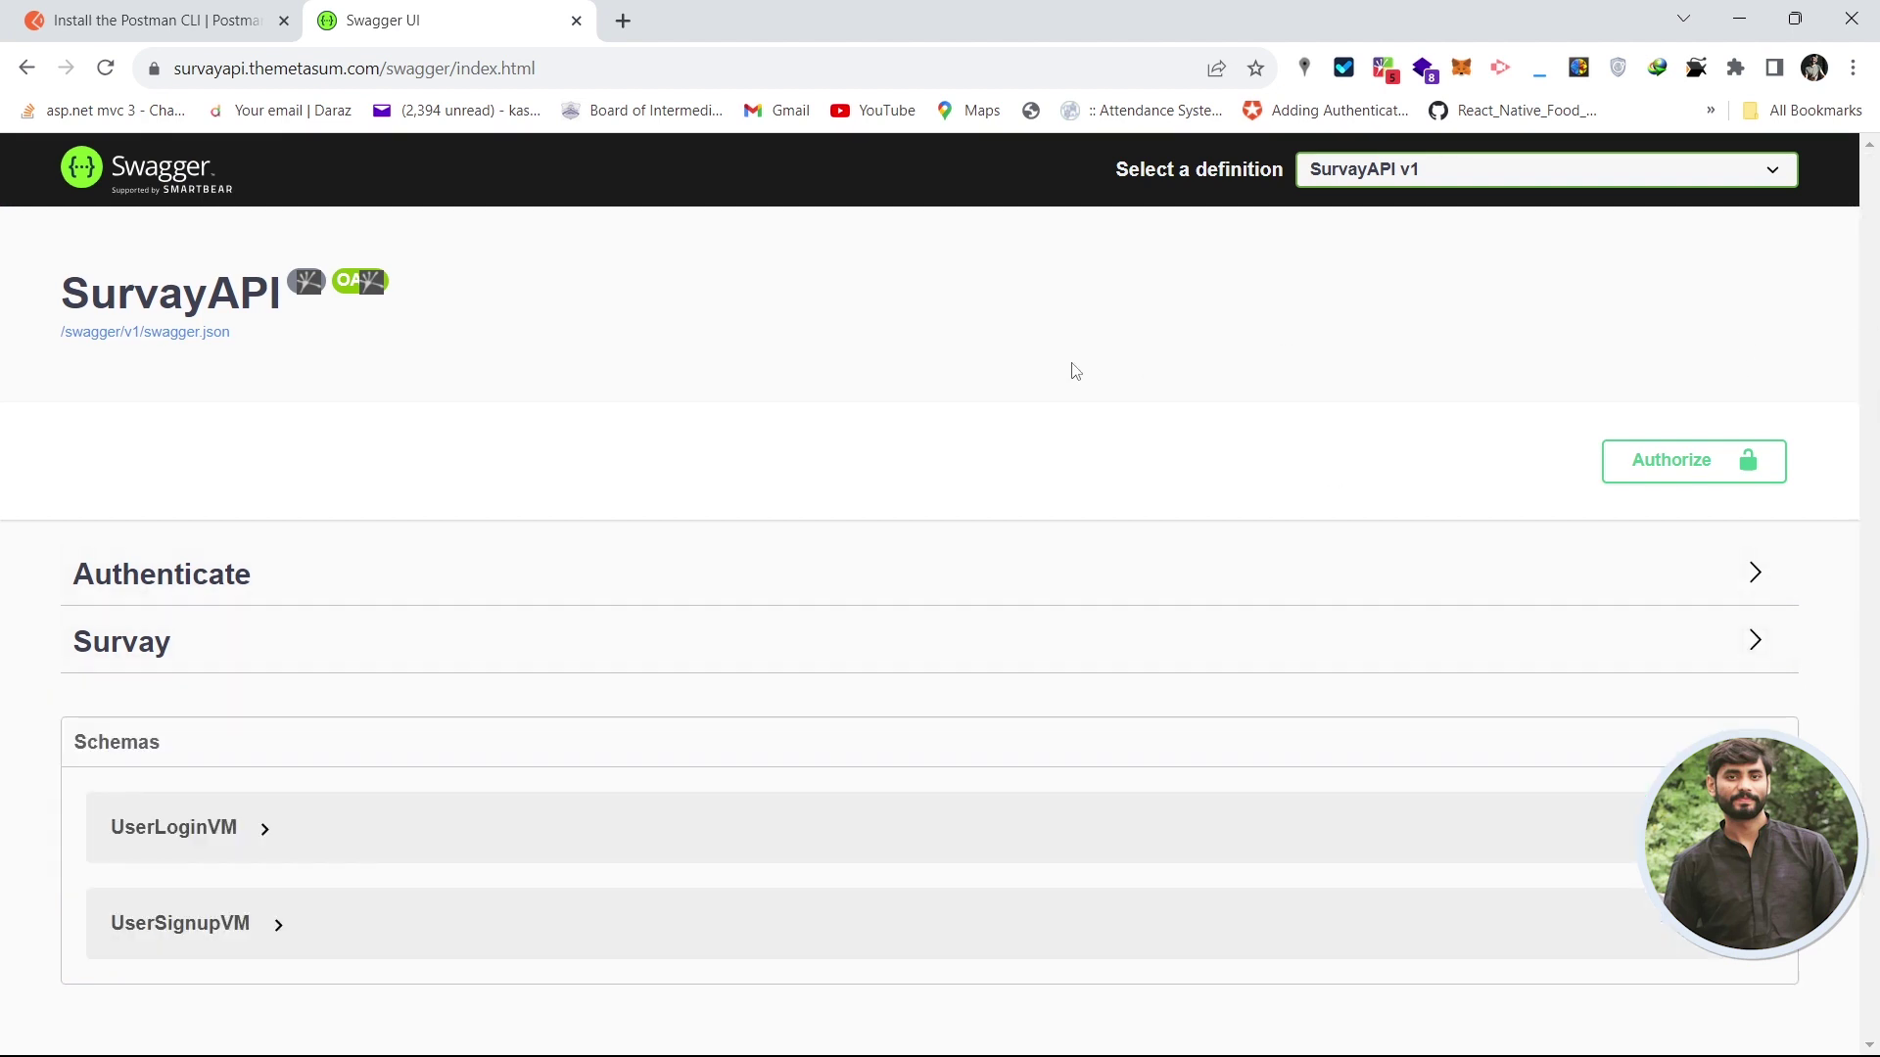
- Expand the Authenticate and Survay endpoint groups again
click(548, 574)
scroll(548, 401, down, 1)
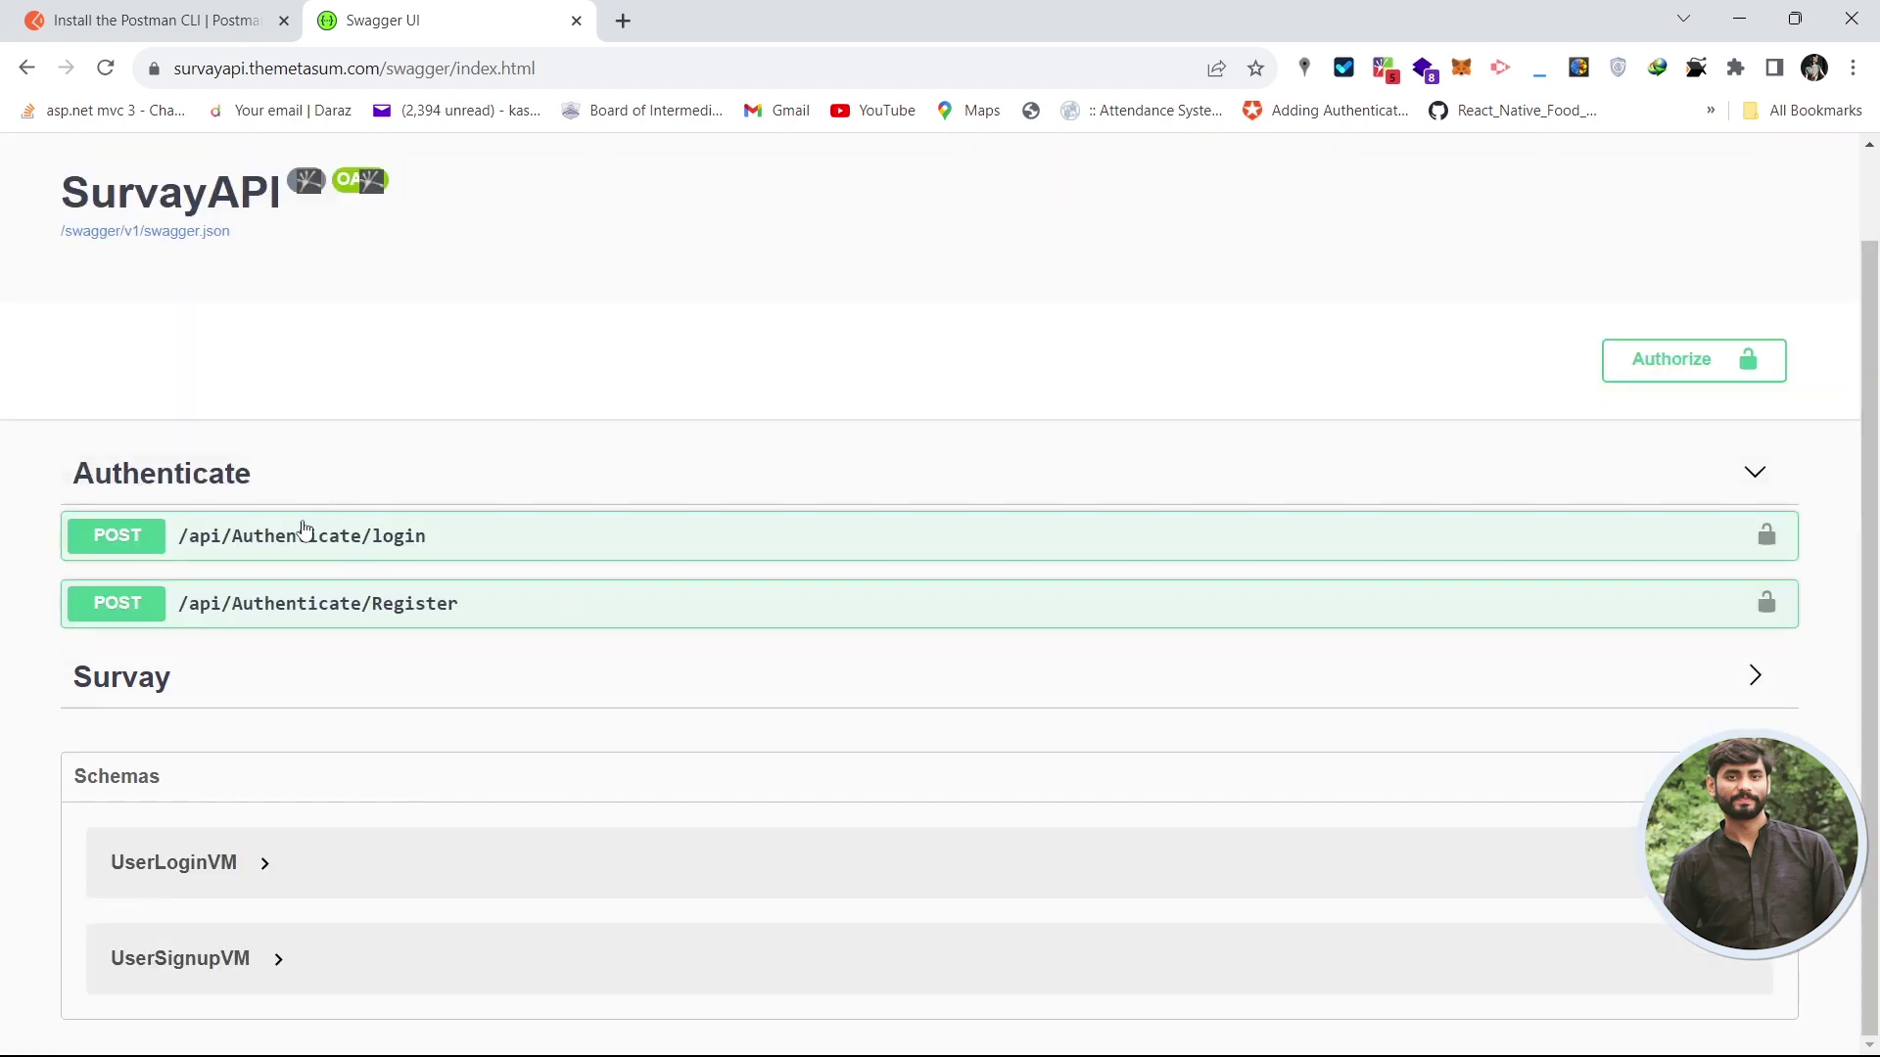
click(442, 693)
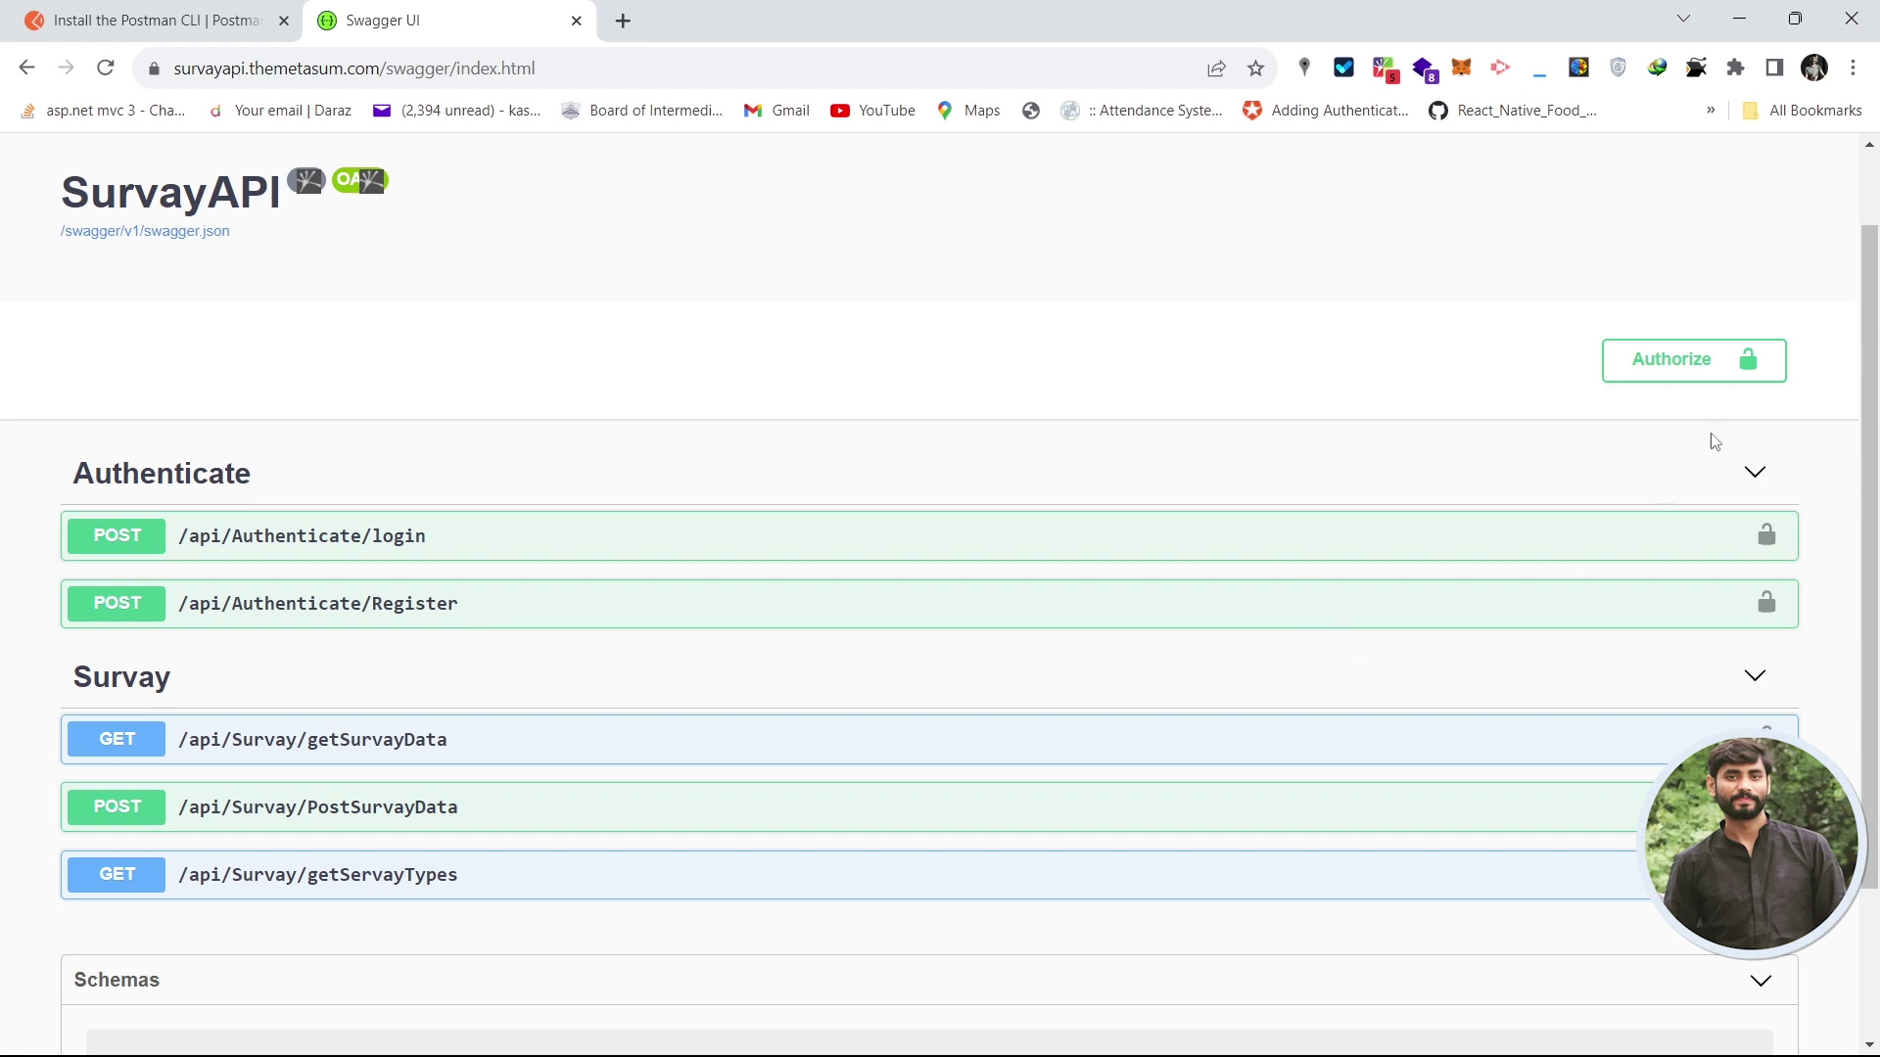
drag(1870, 504, 1871, 638)
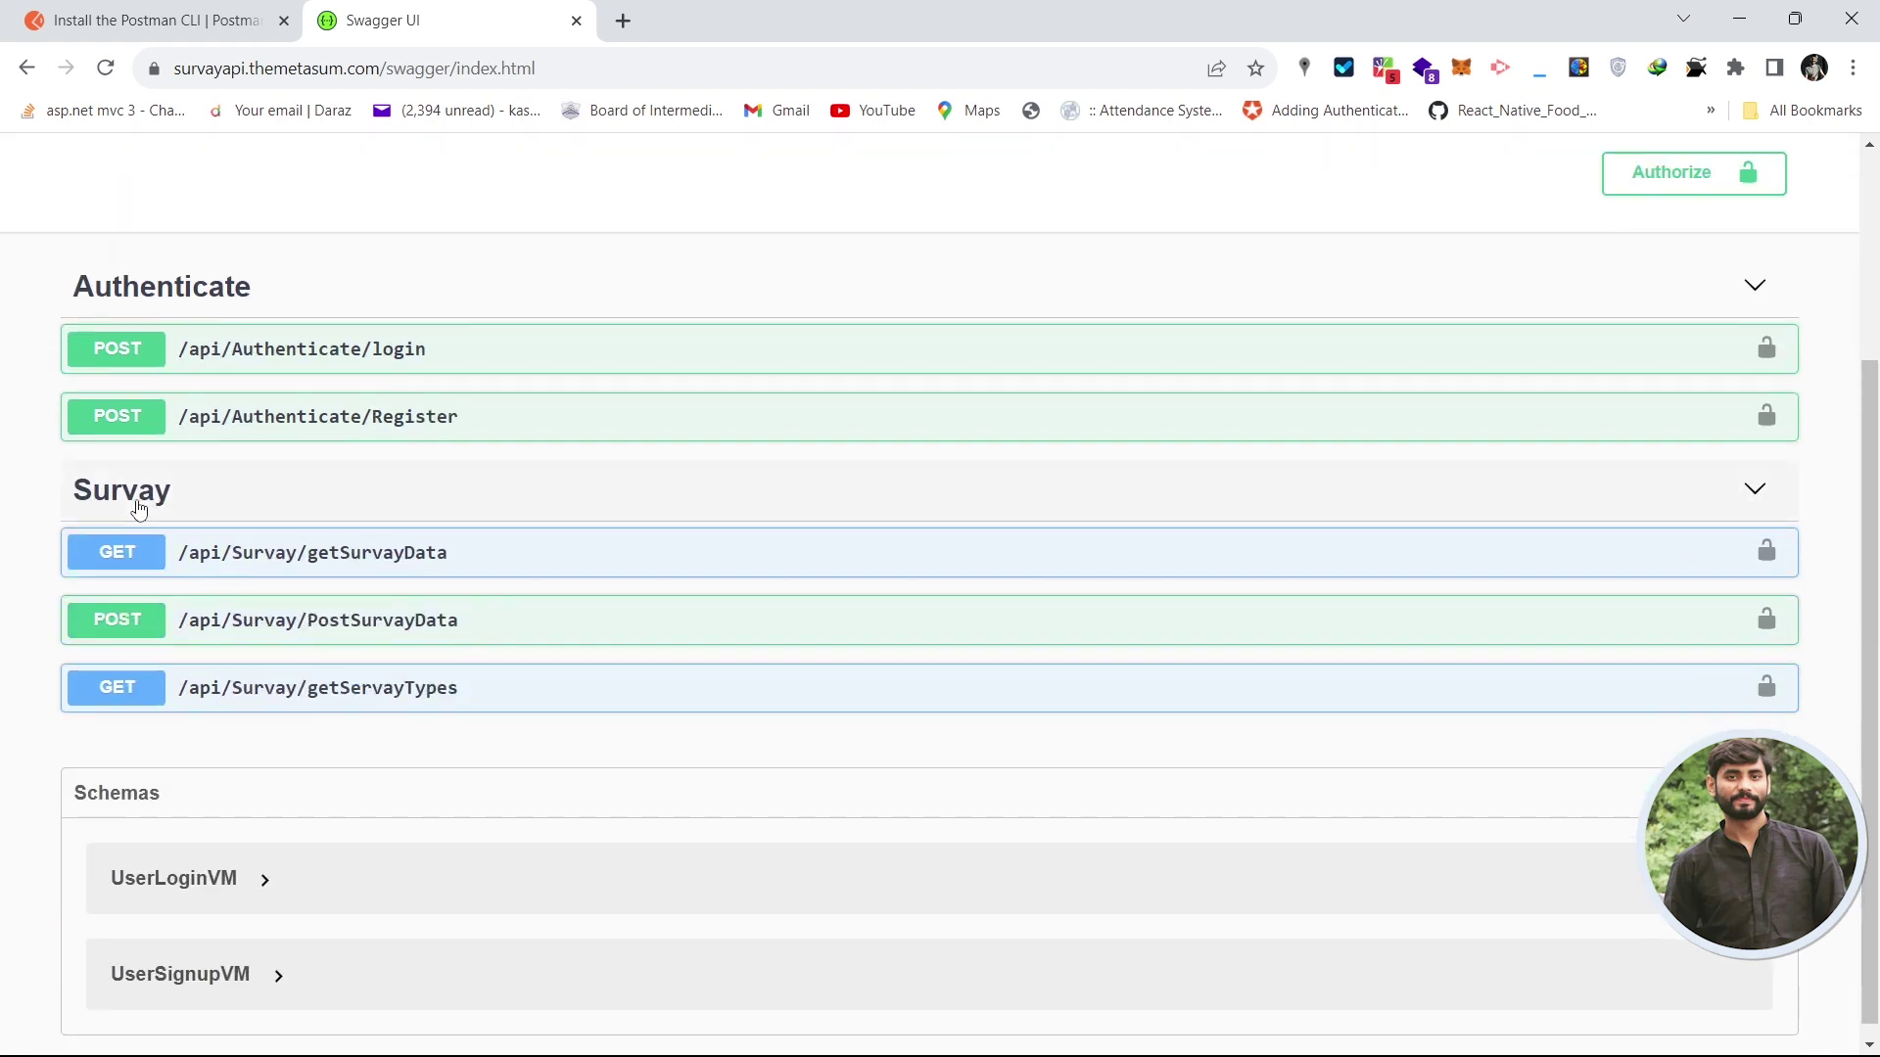
- Open and close the getSurvayData, PostSurvayData and getServayTypes endpoint details
click(534, 565)
click(141, 573)
click(487, 630)
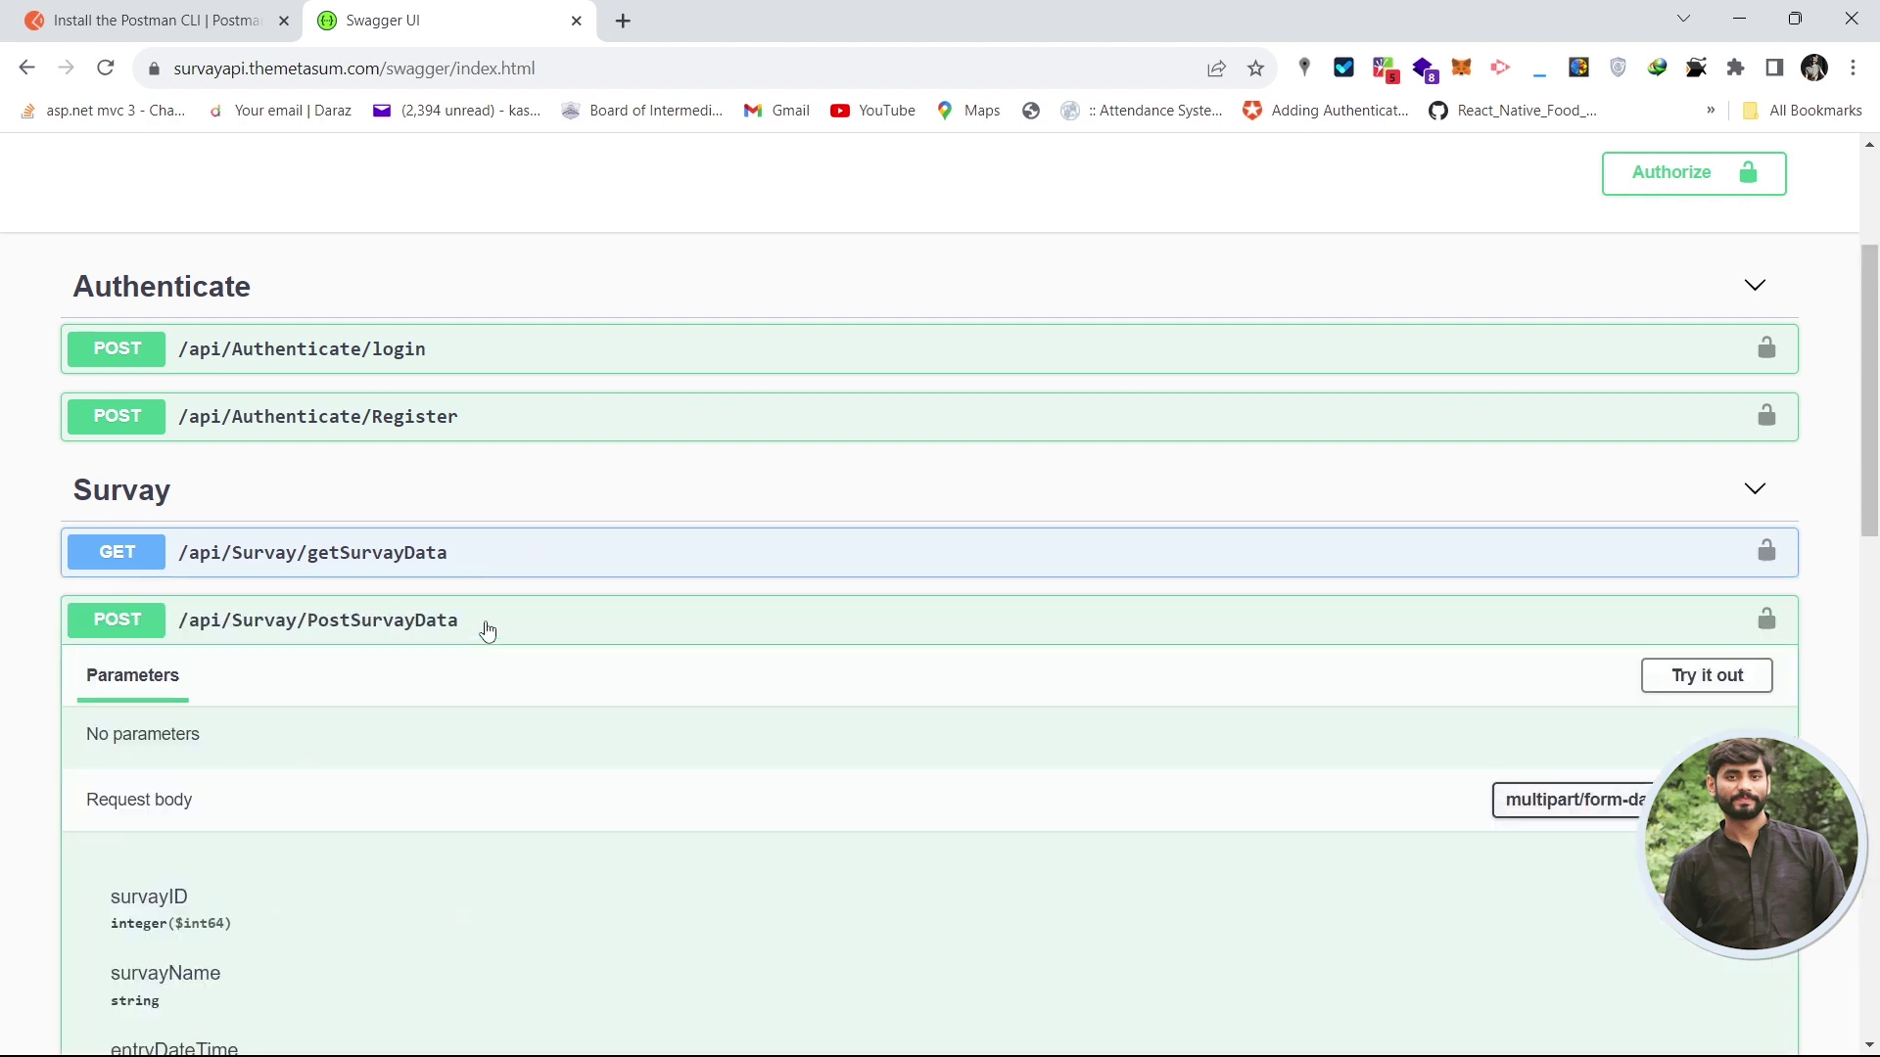
click(487, 630)
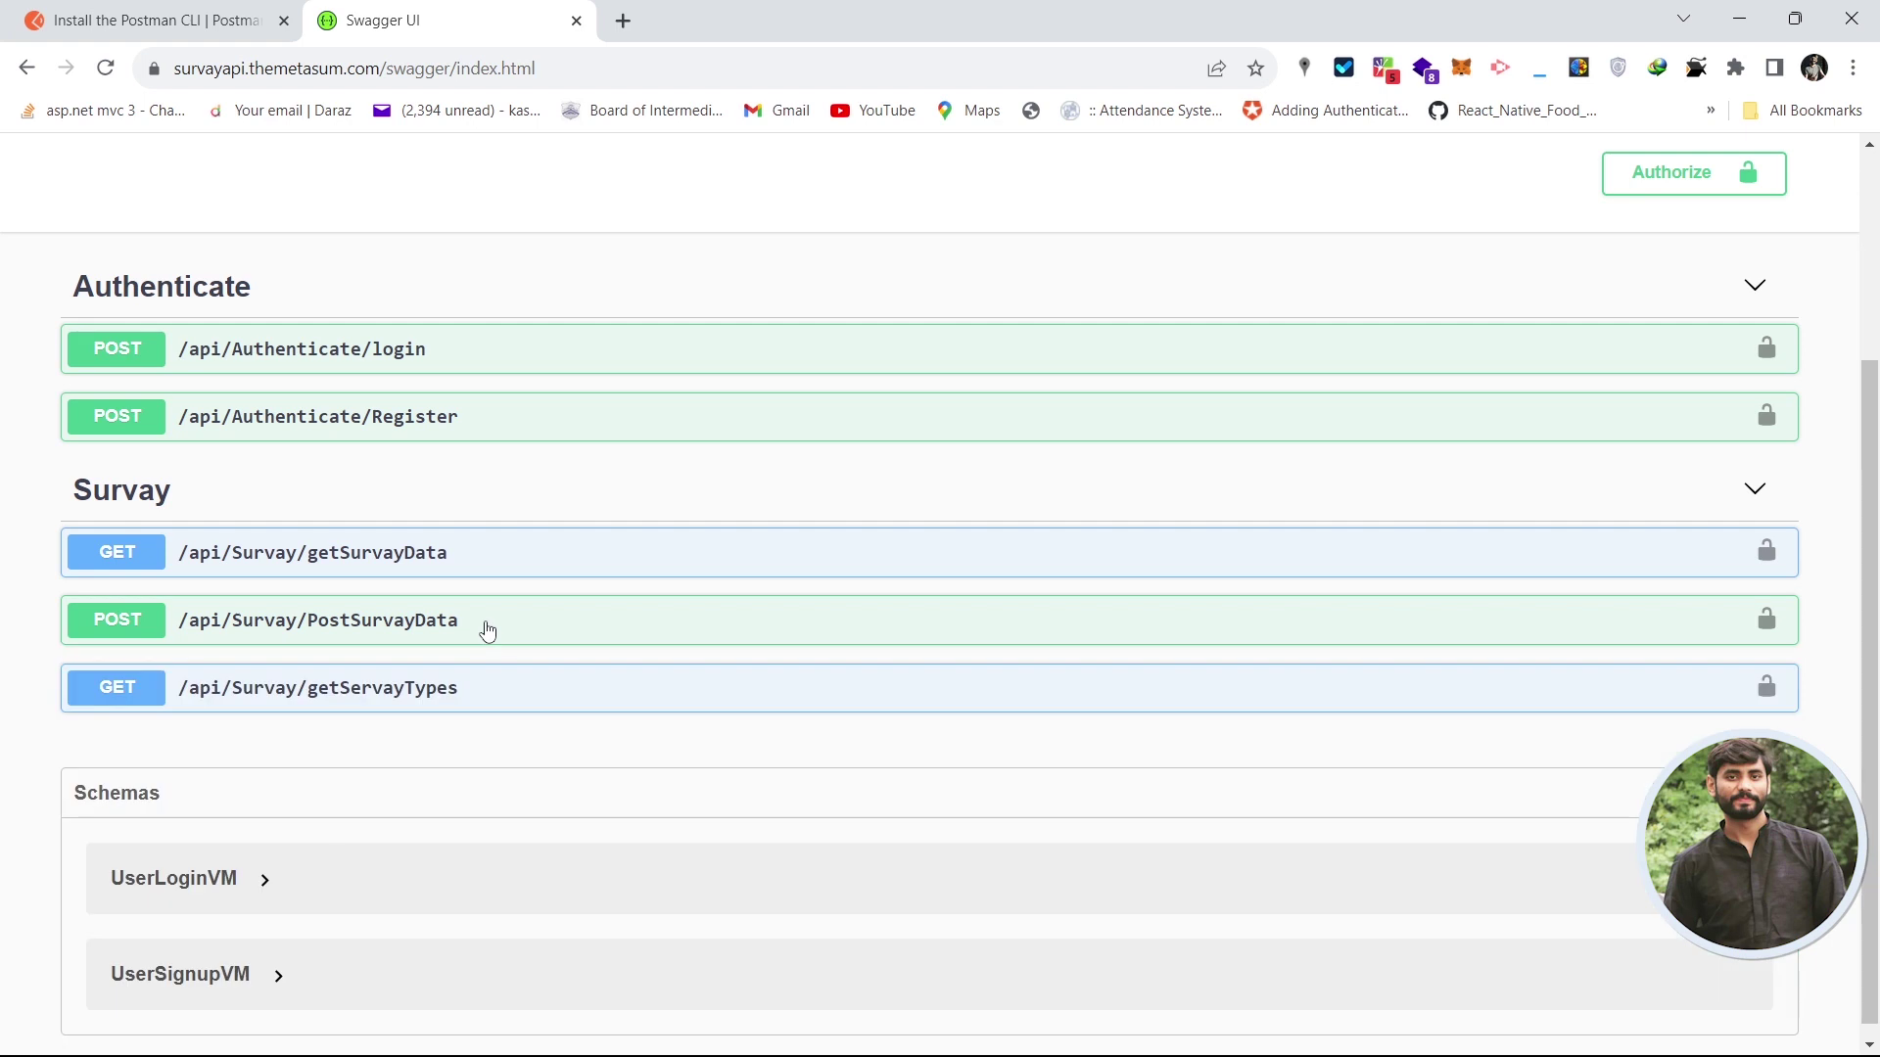
click(509, 699)
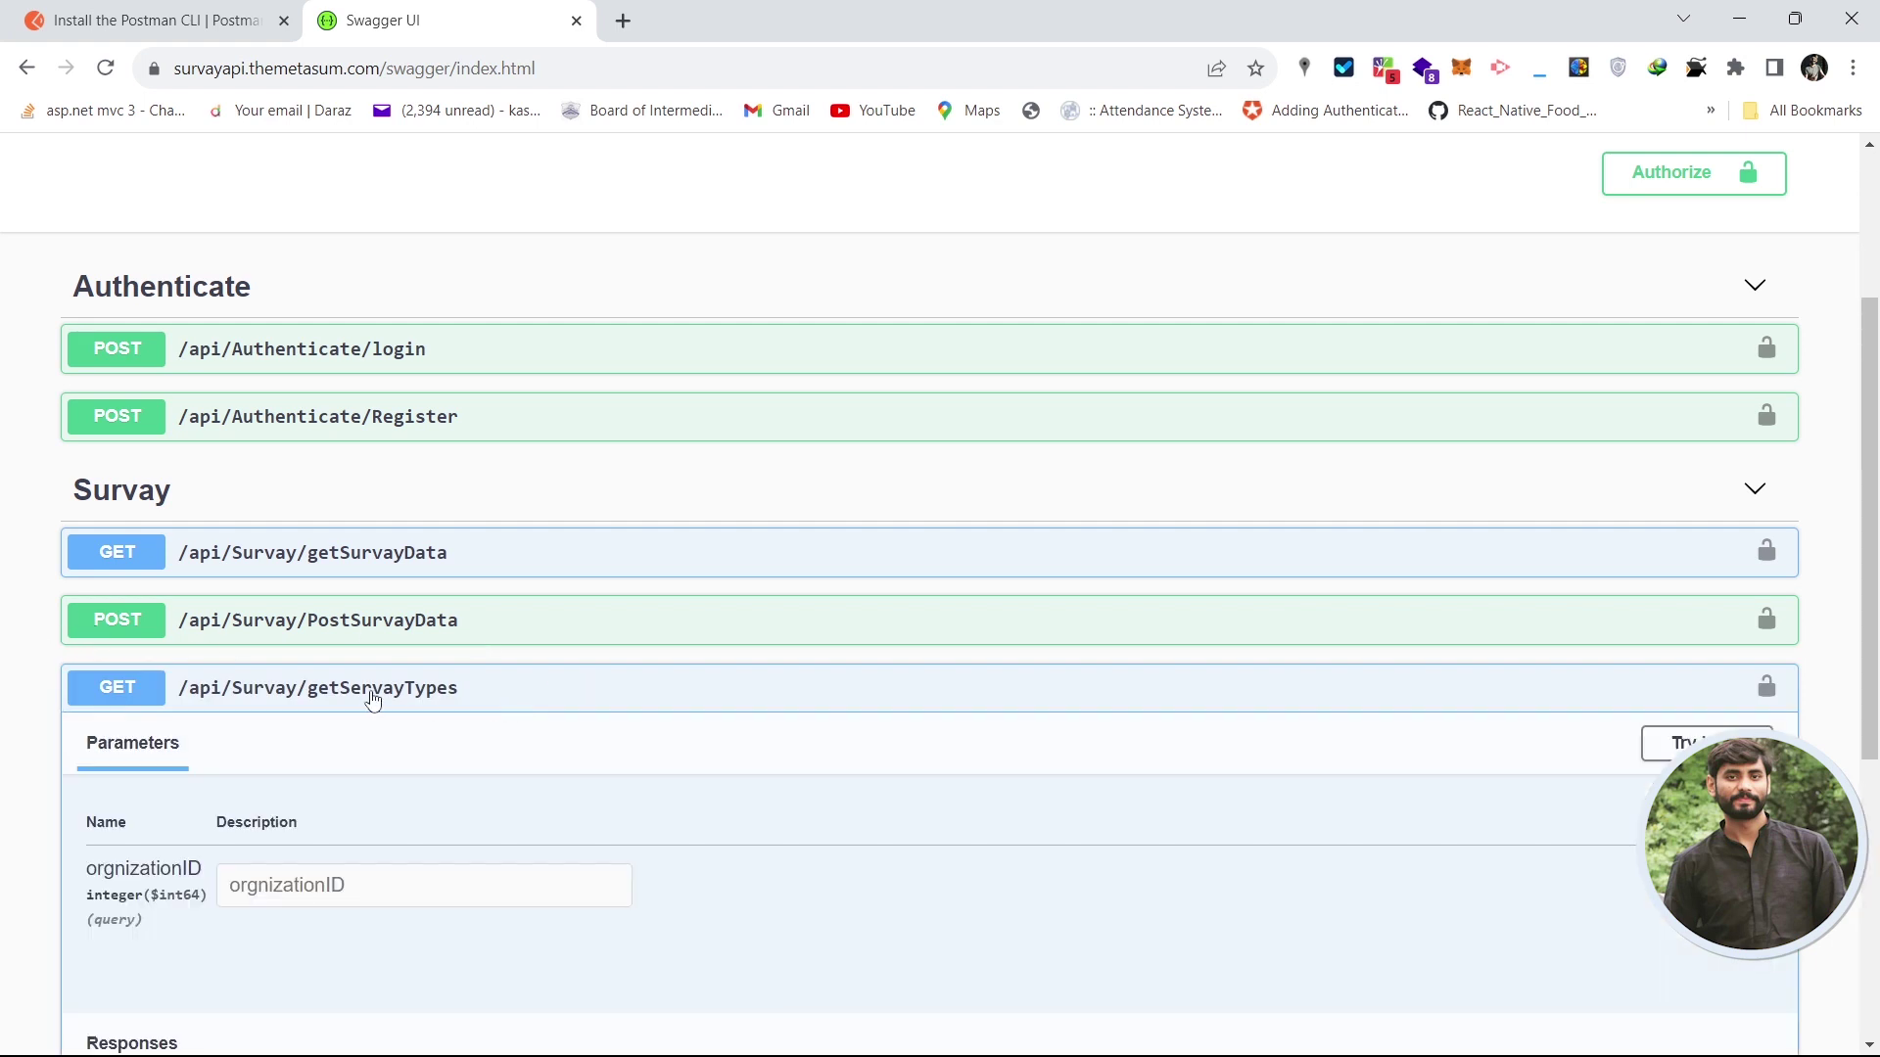
click(565, 696)
scroll(1826, 692, down, 1)
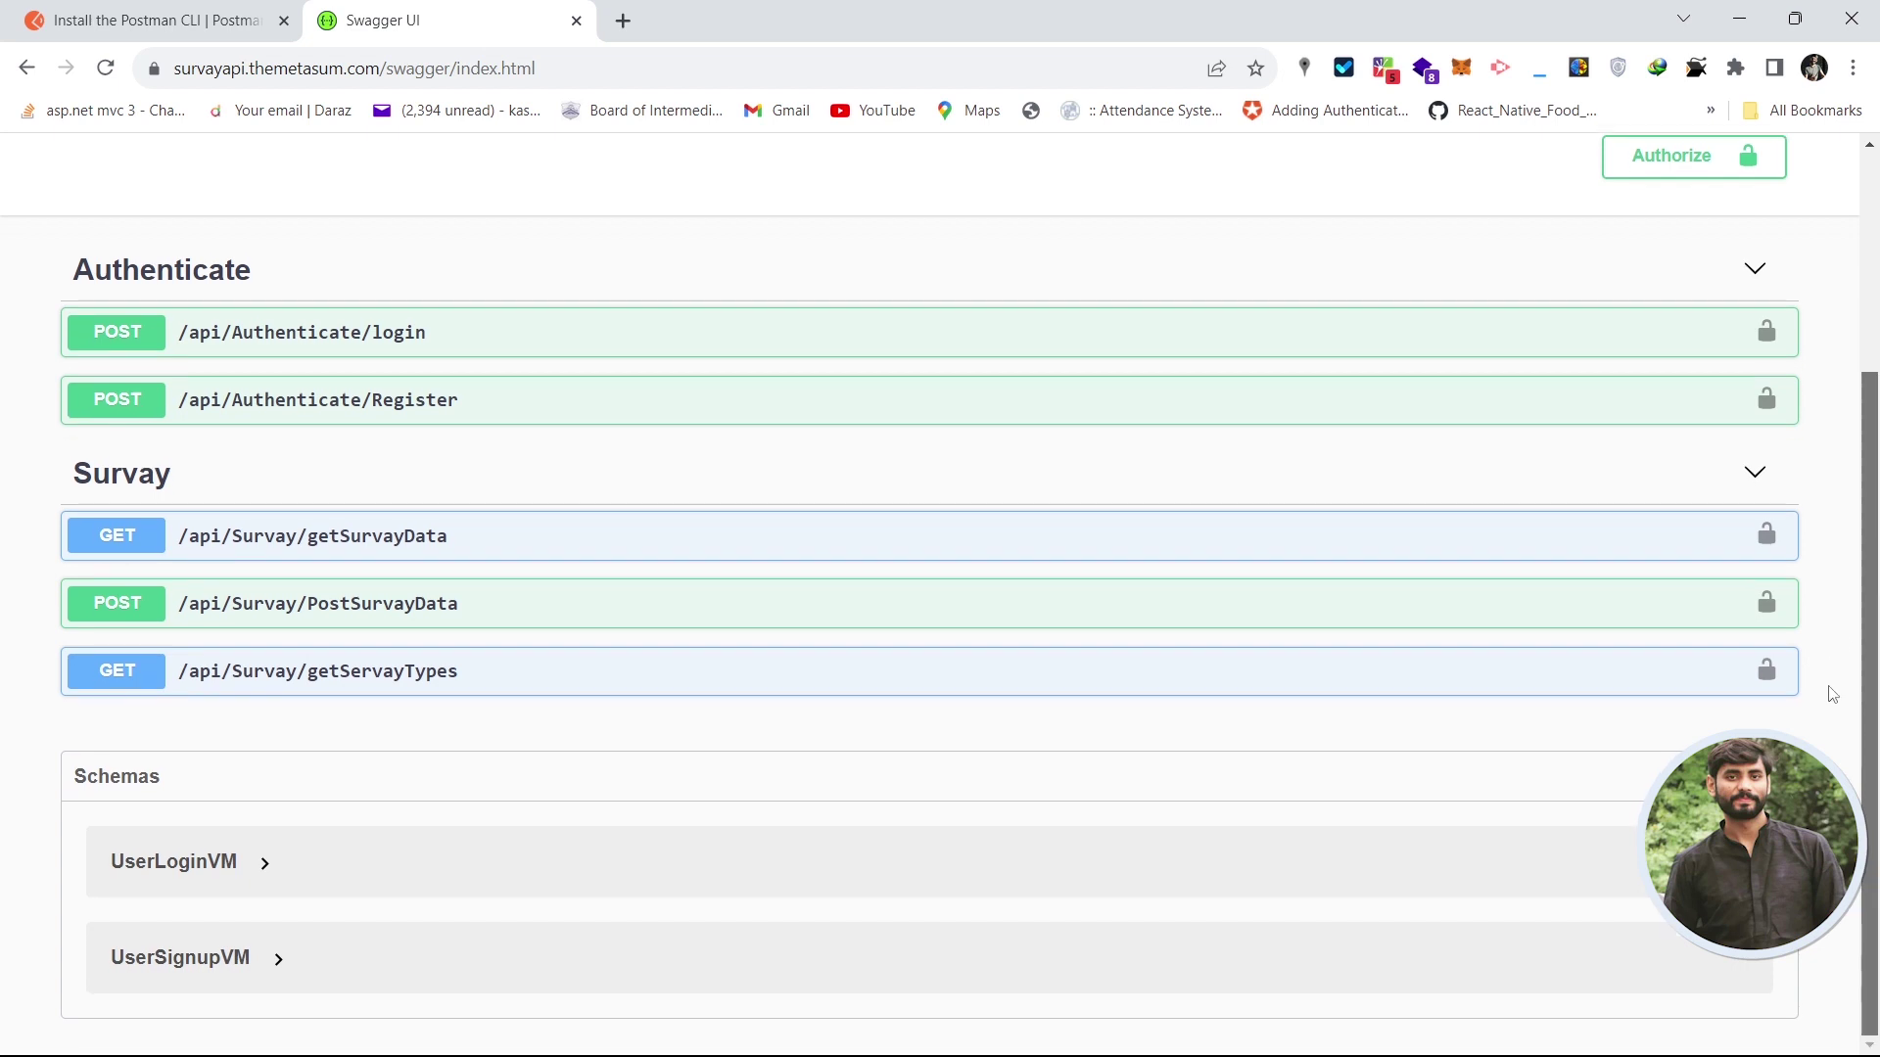
scroll(1826, 692, up, 3)
scroll(1837, 382, down, 3)
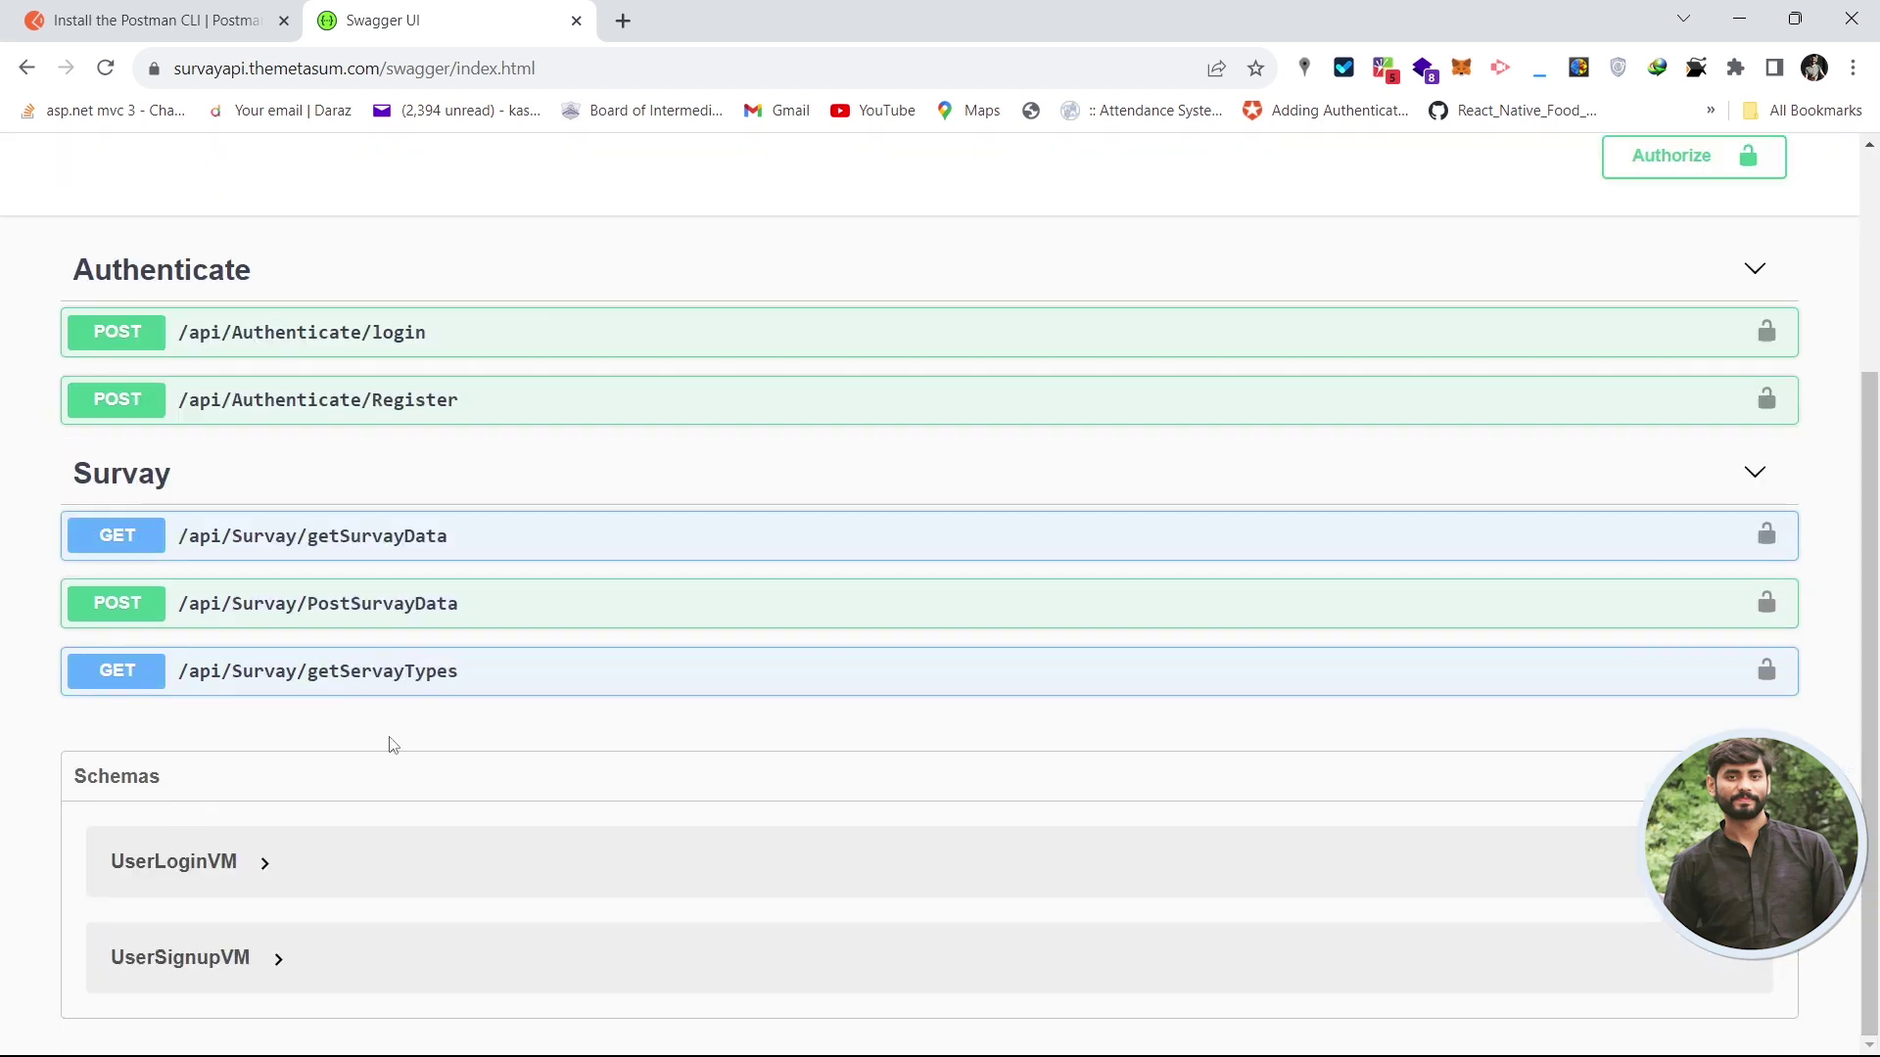
- Expand the UserLoginVM and UserSignupVM schemas to view their fields
click(209, 871)
scroll(1126, 813, down, 1)
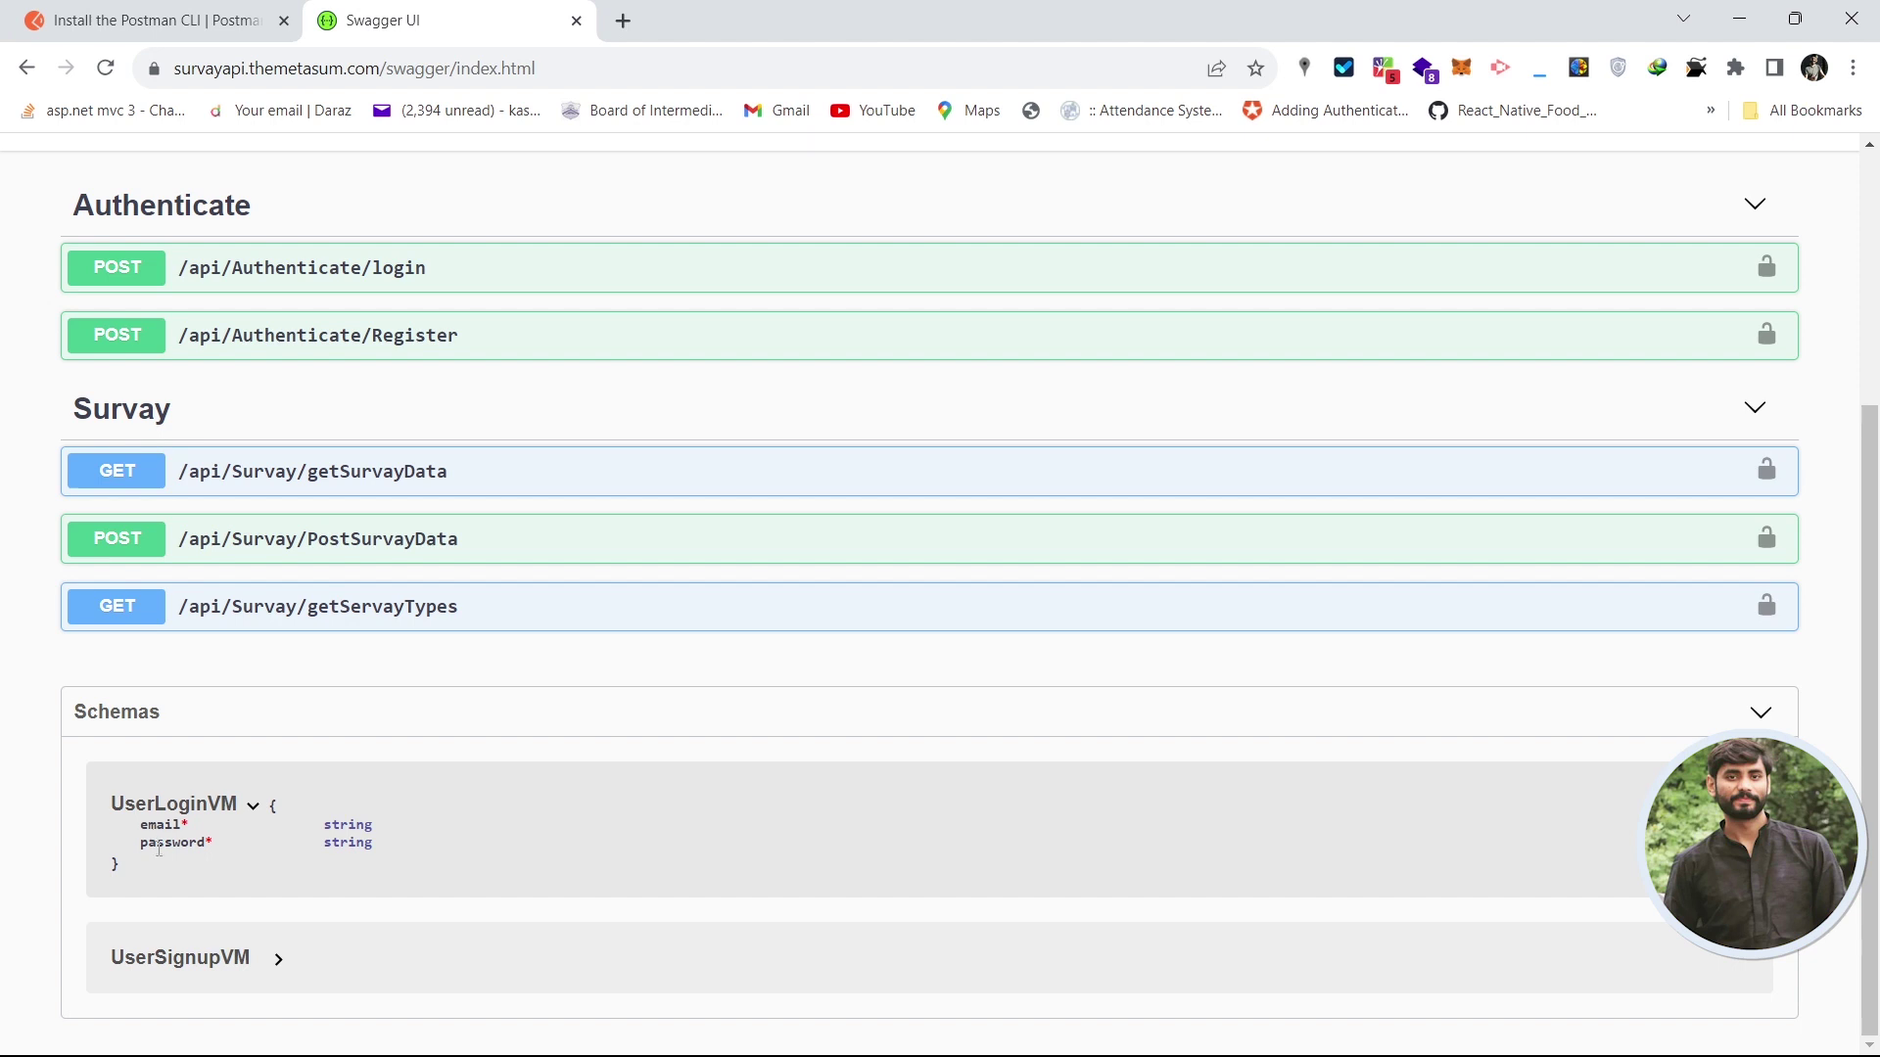
click(201, 964)
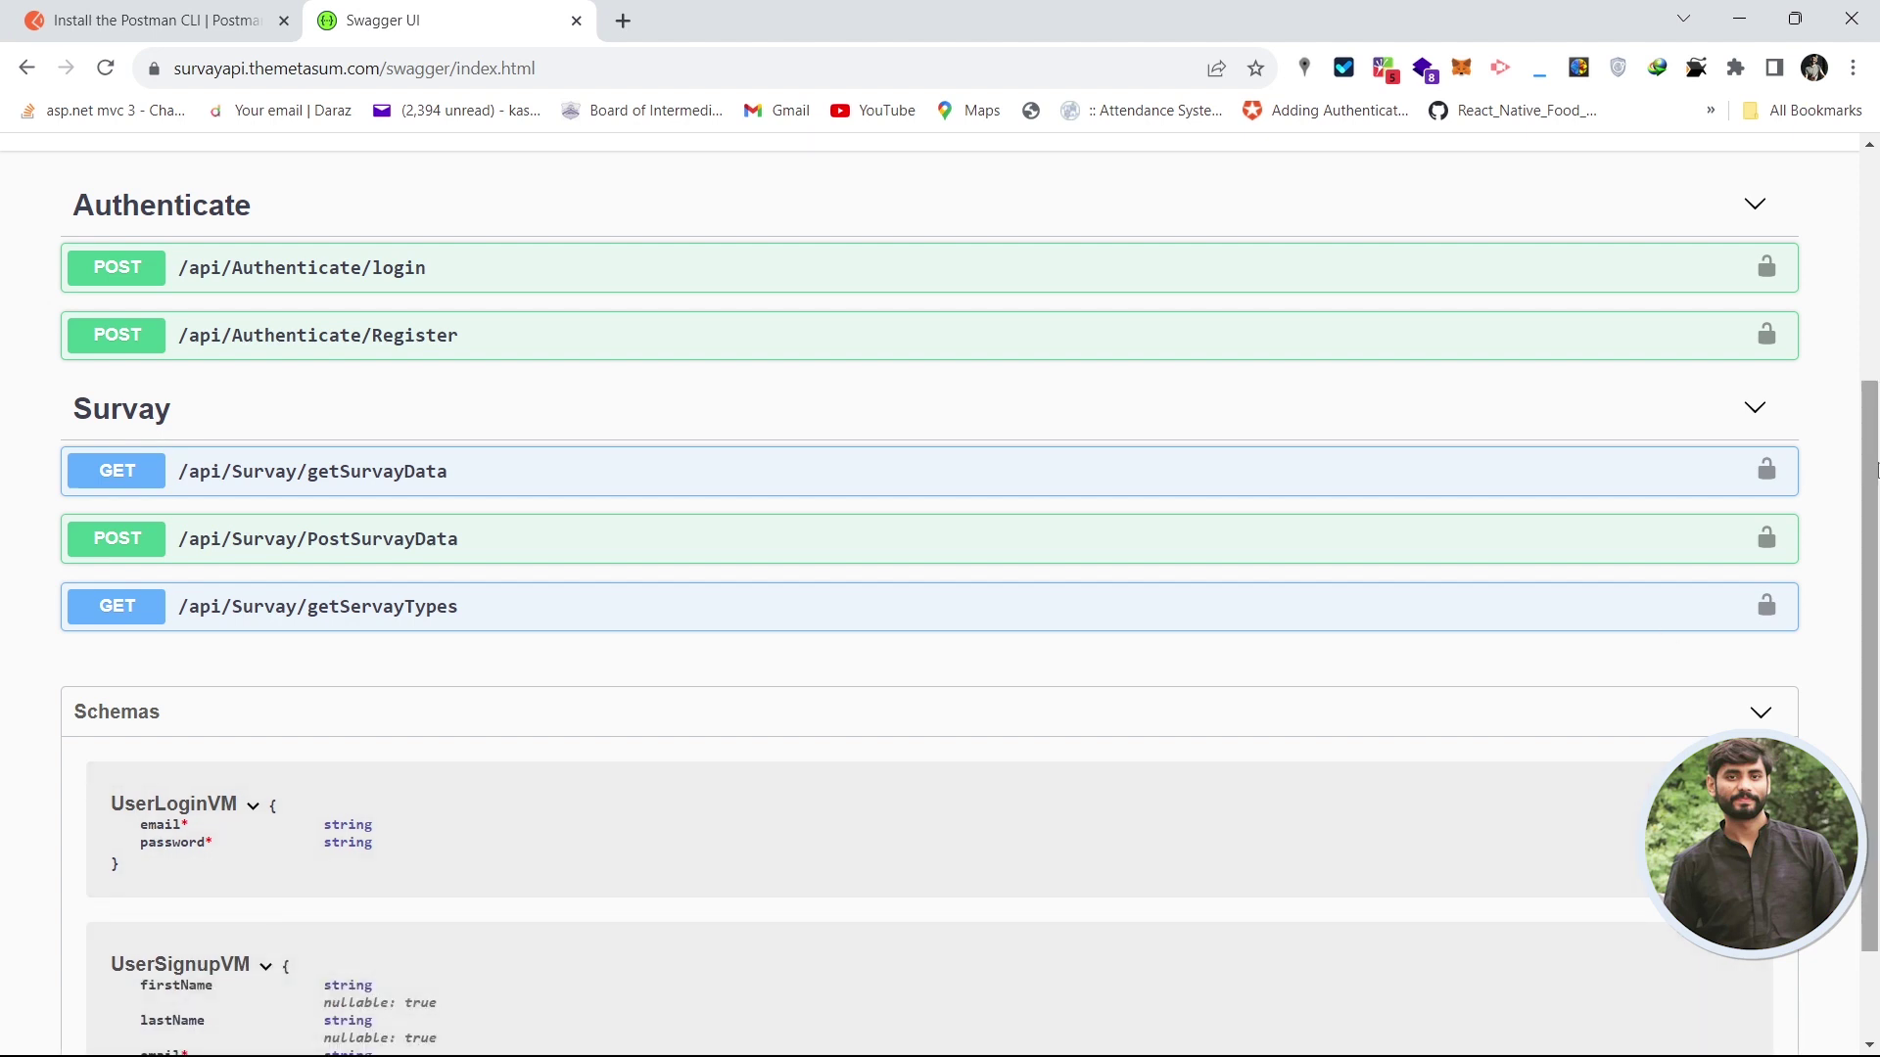
scroll(1874, 470, down, 3)
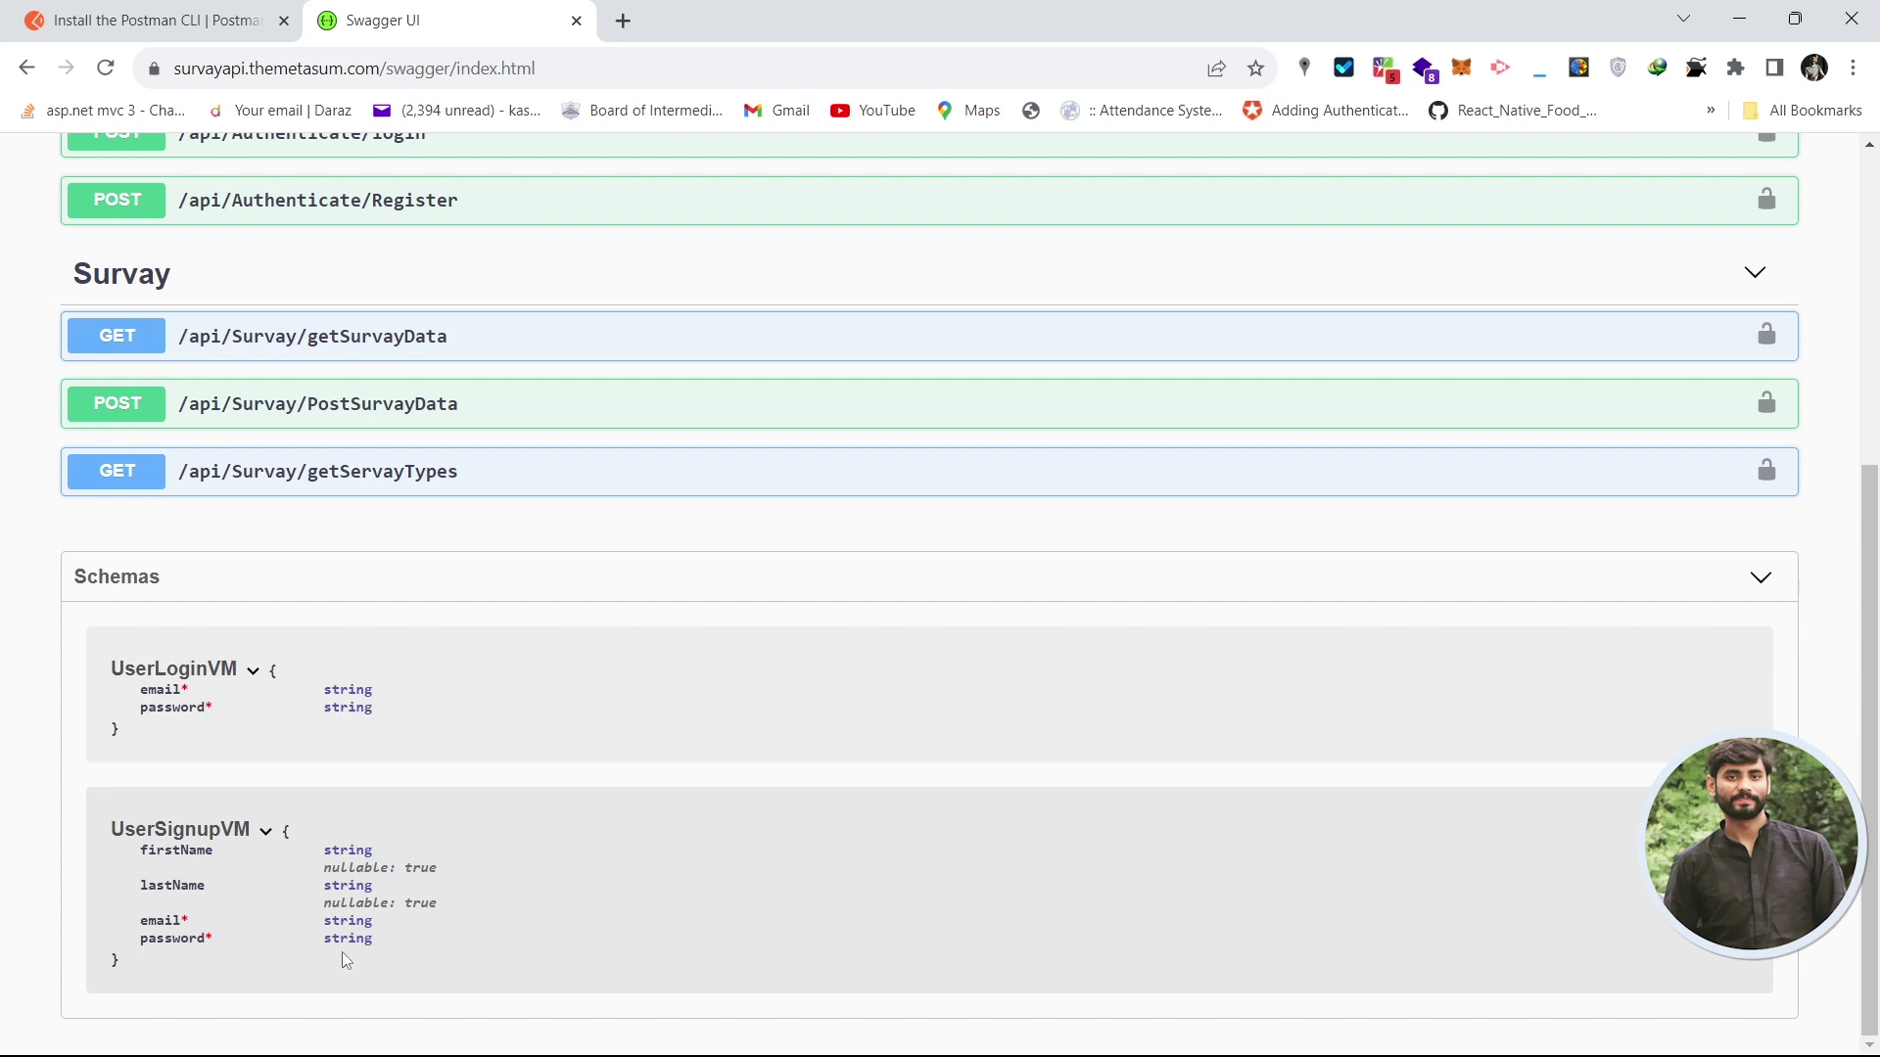
drag(1872, 778, 1872, 467)
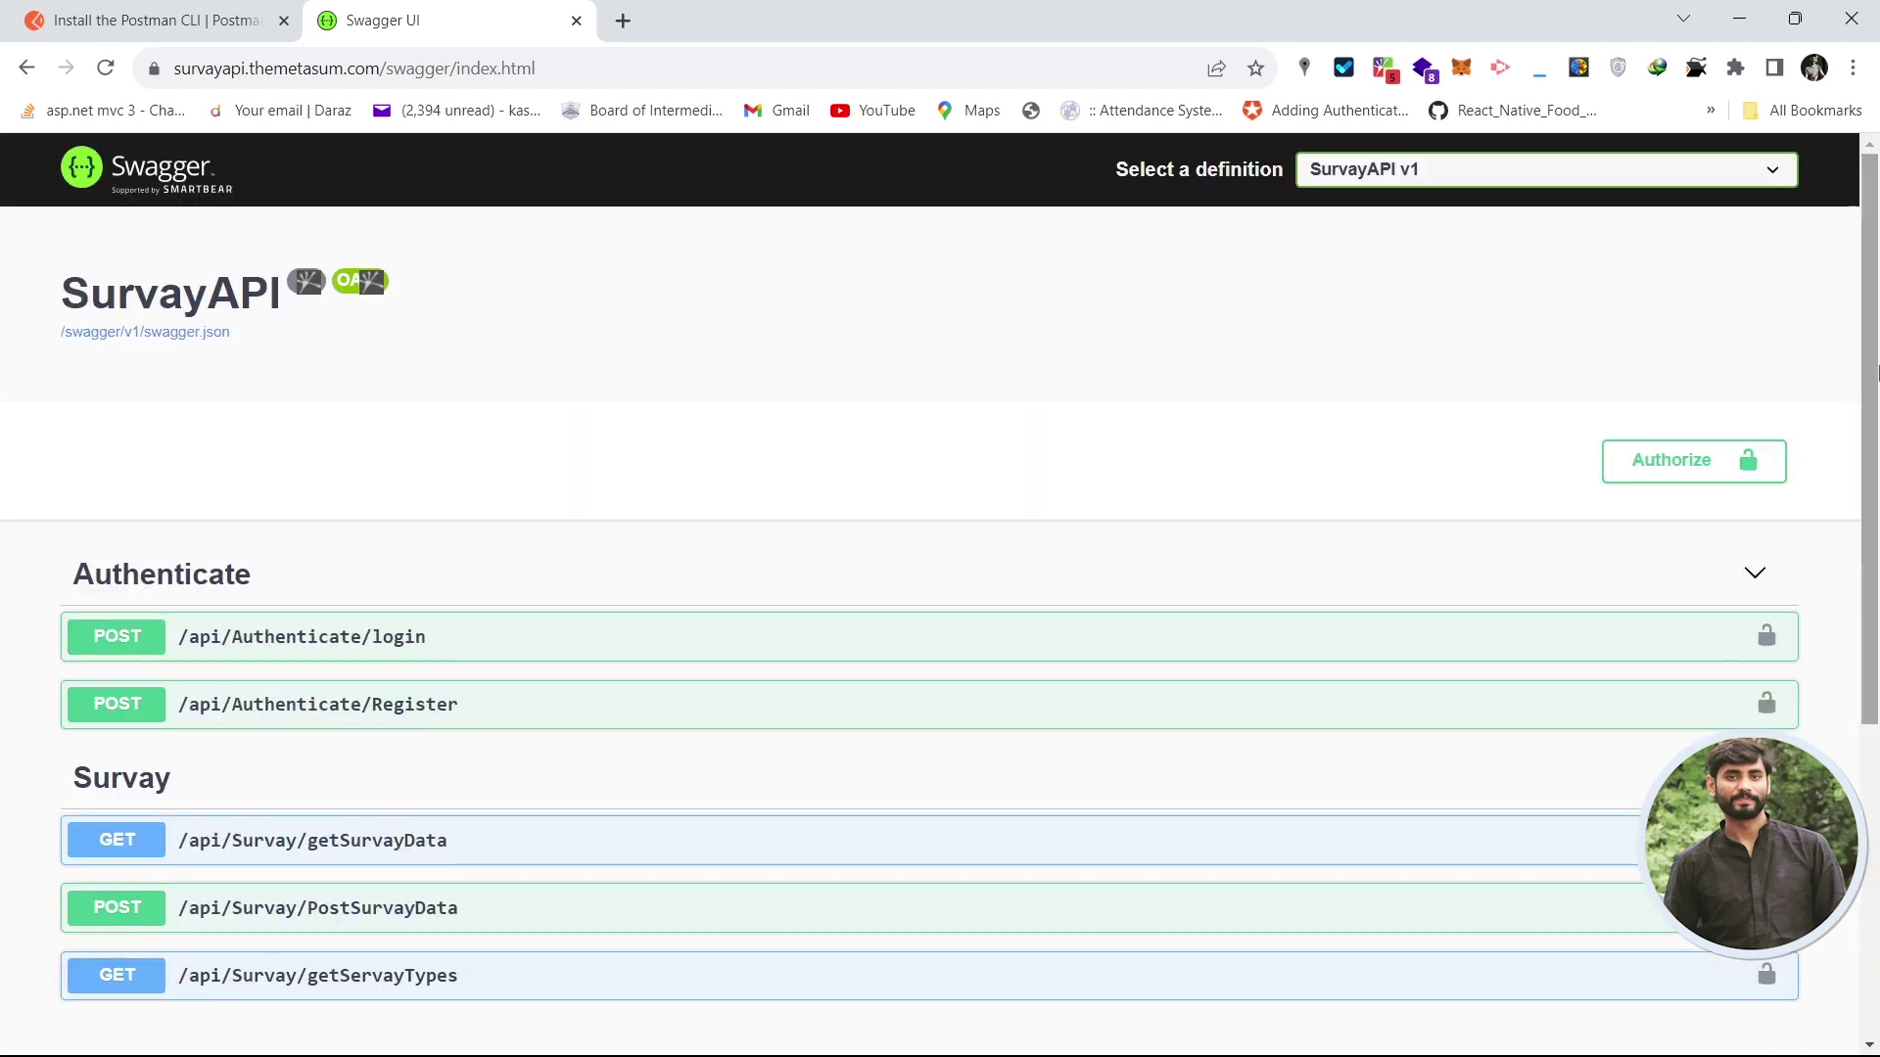
- Copy the /api/Authenticate/Register path from its expanded POST operation
click(565, 706)
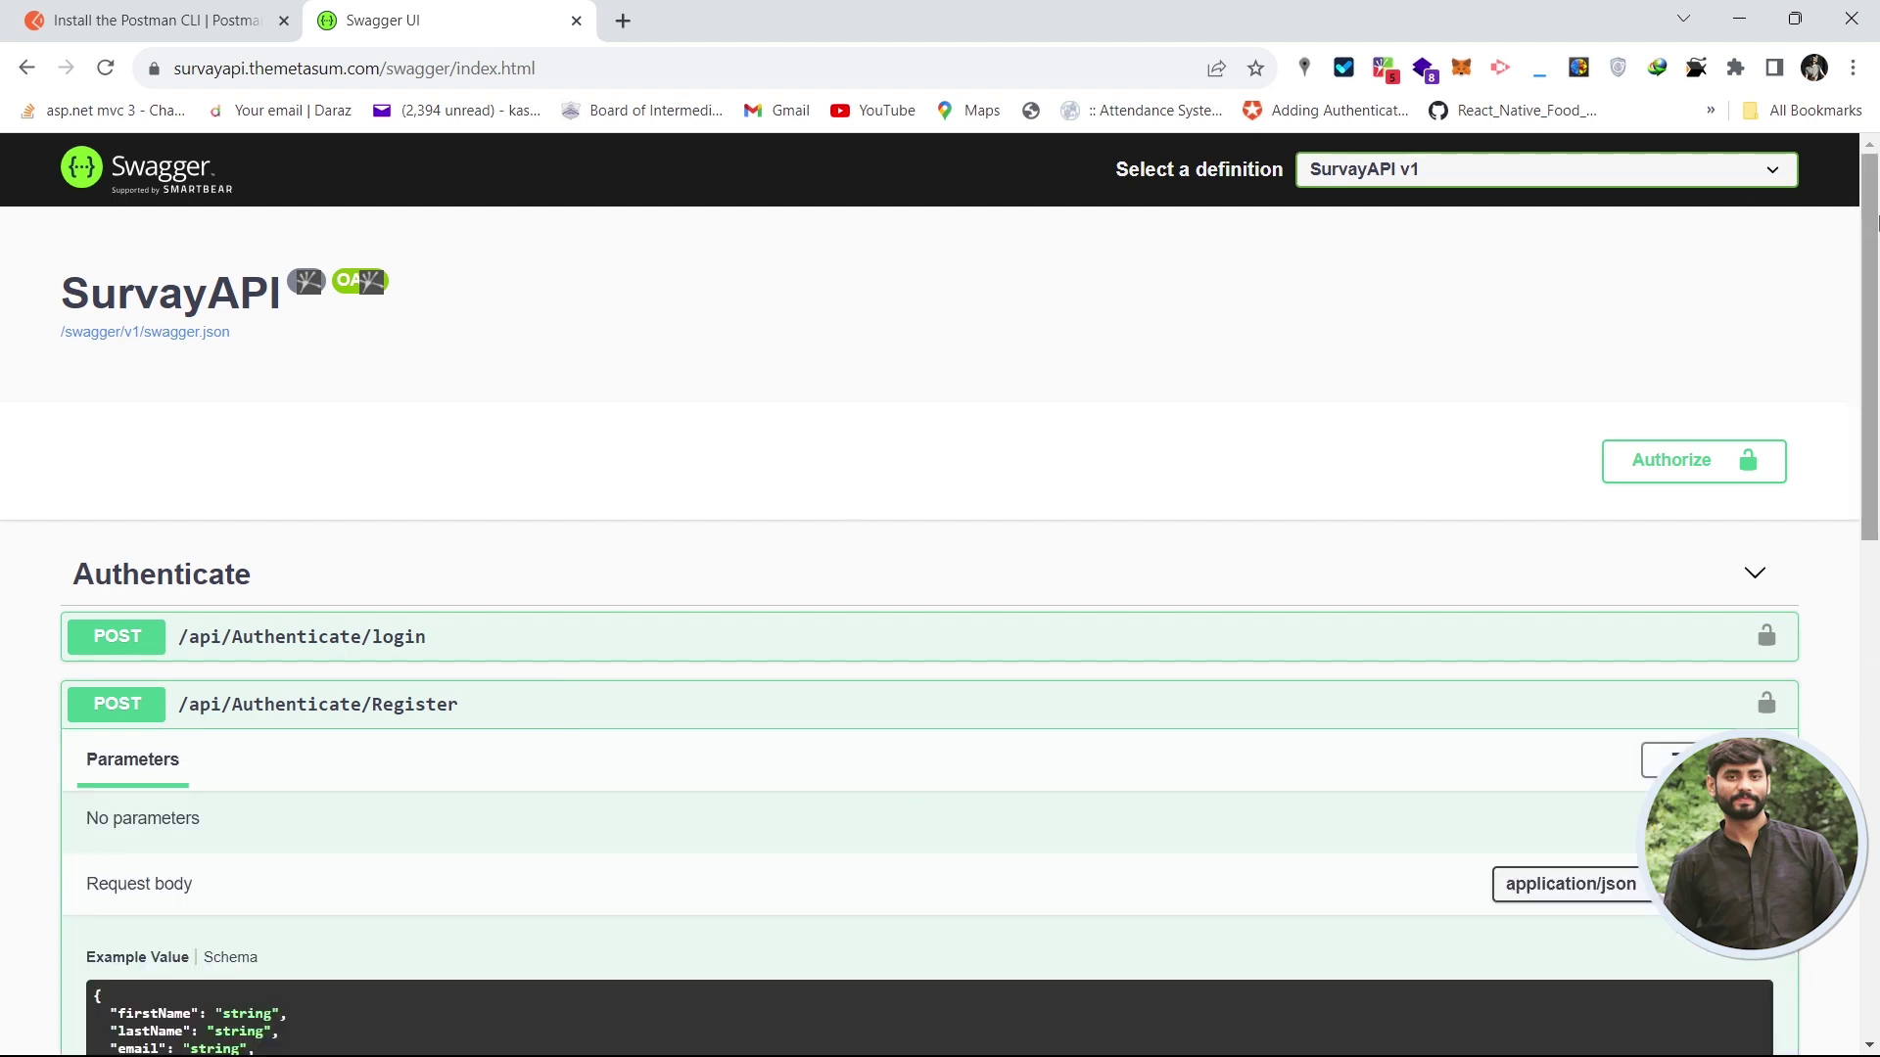
scroll(1875, 342, down, 3)
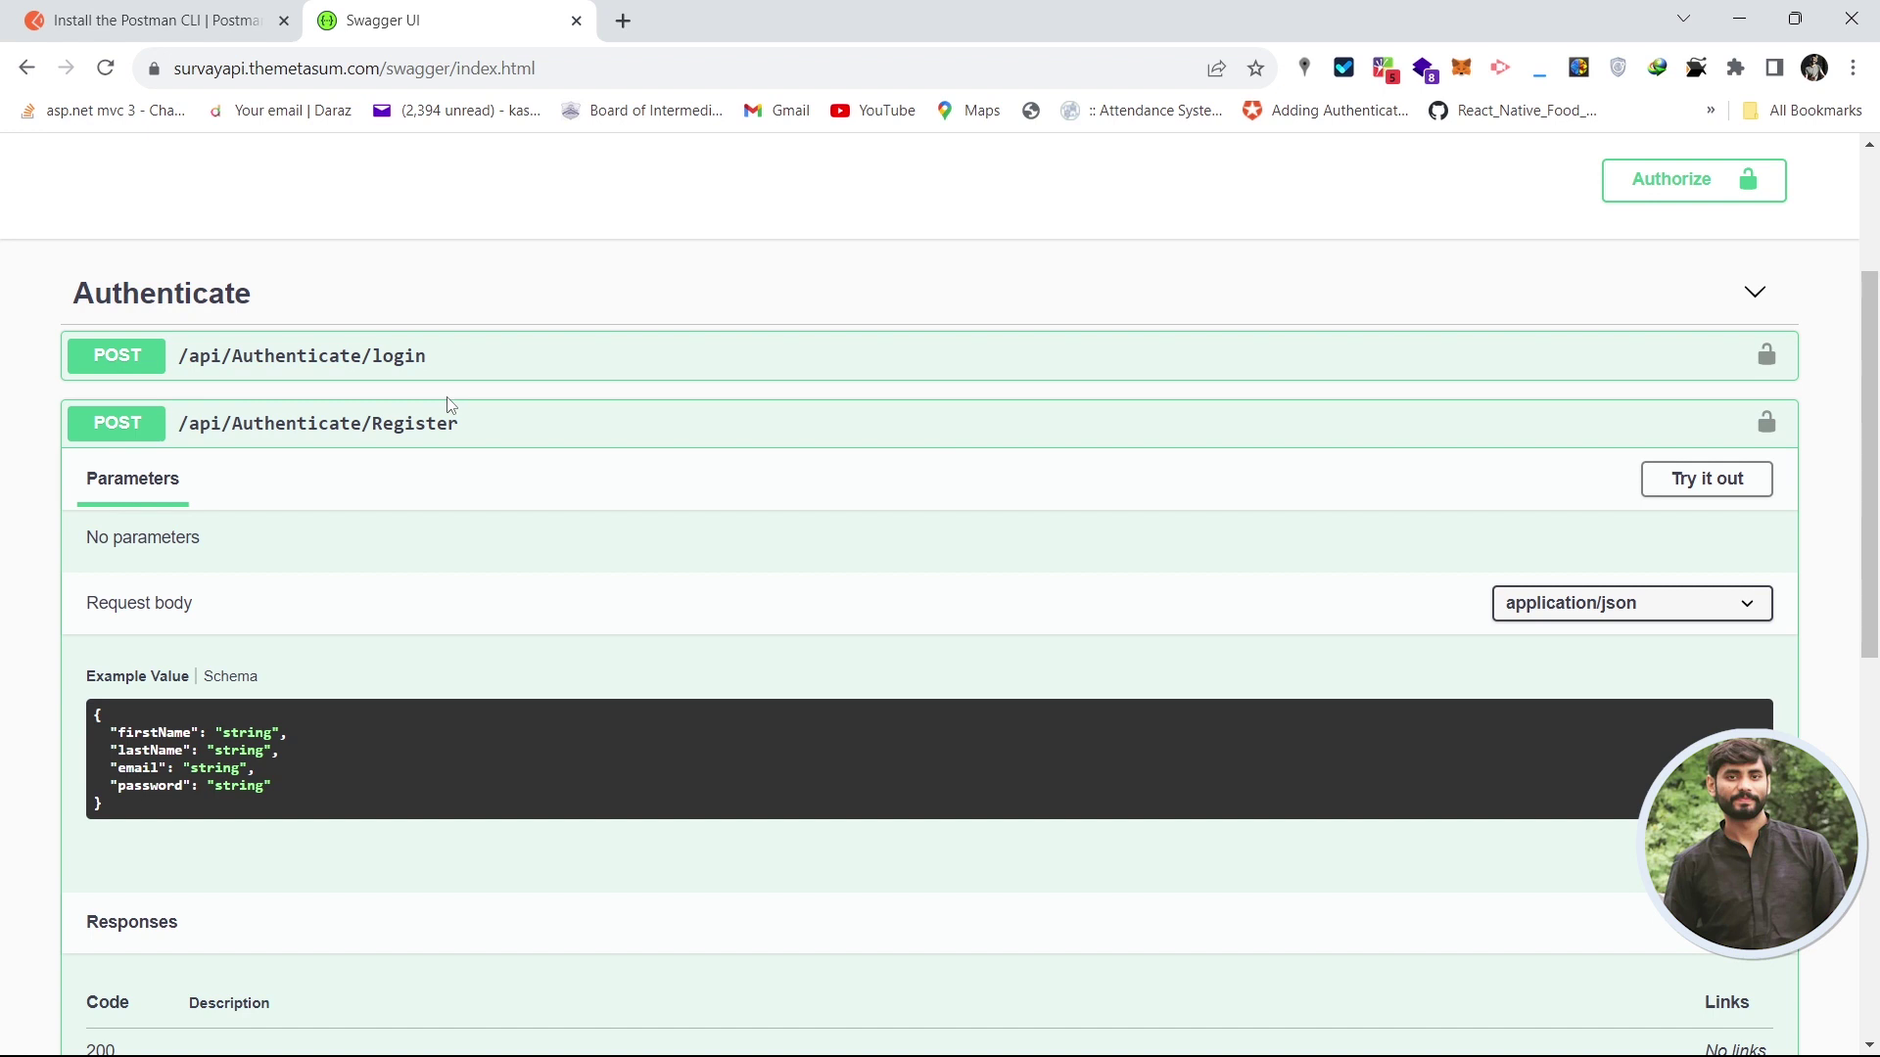
drag(461, 428, 178, 429)
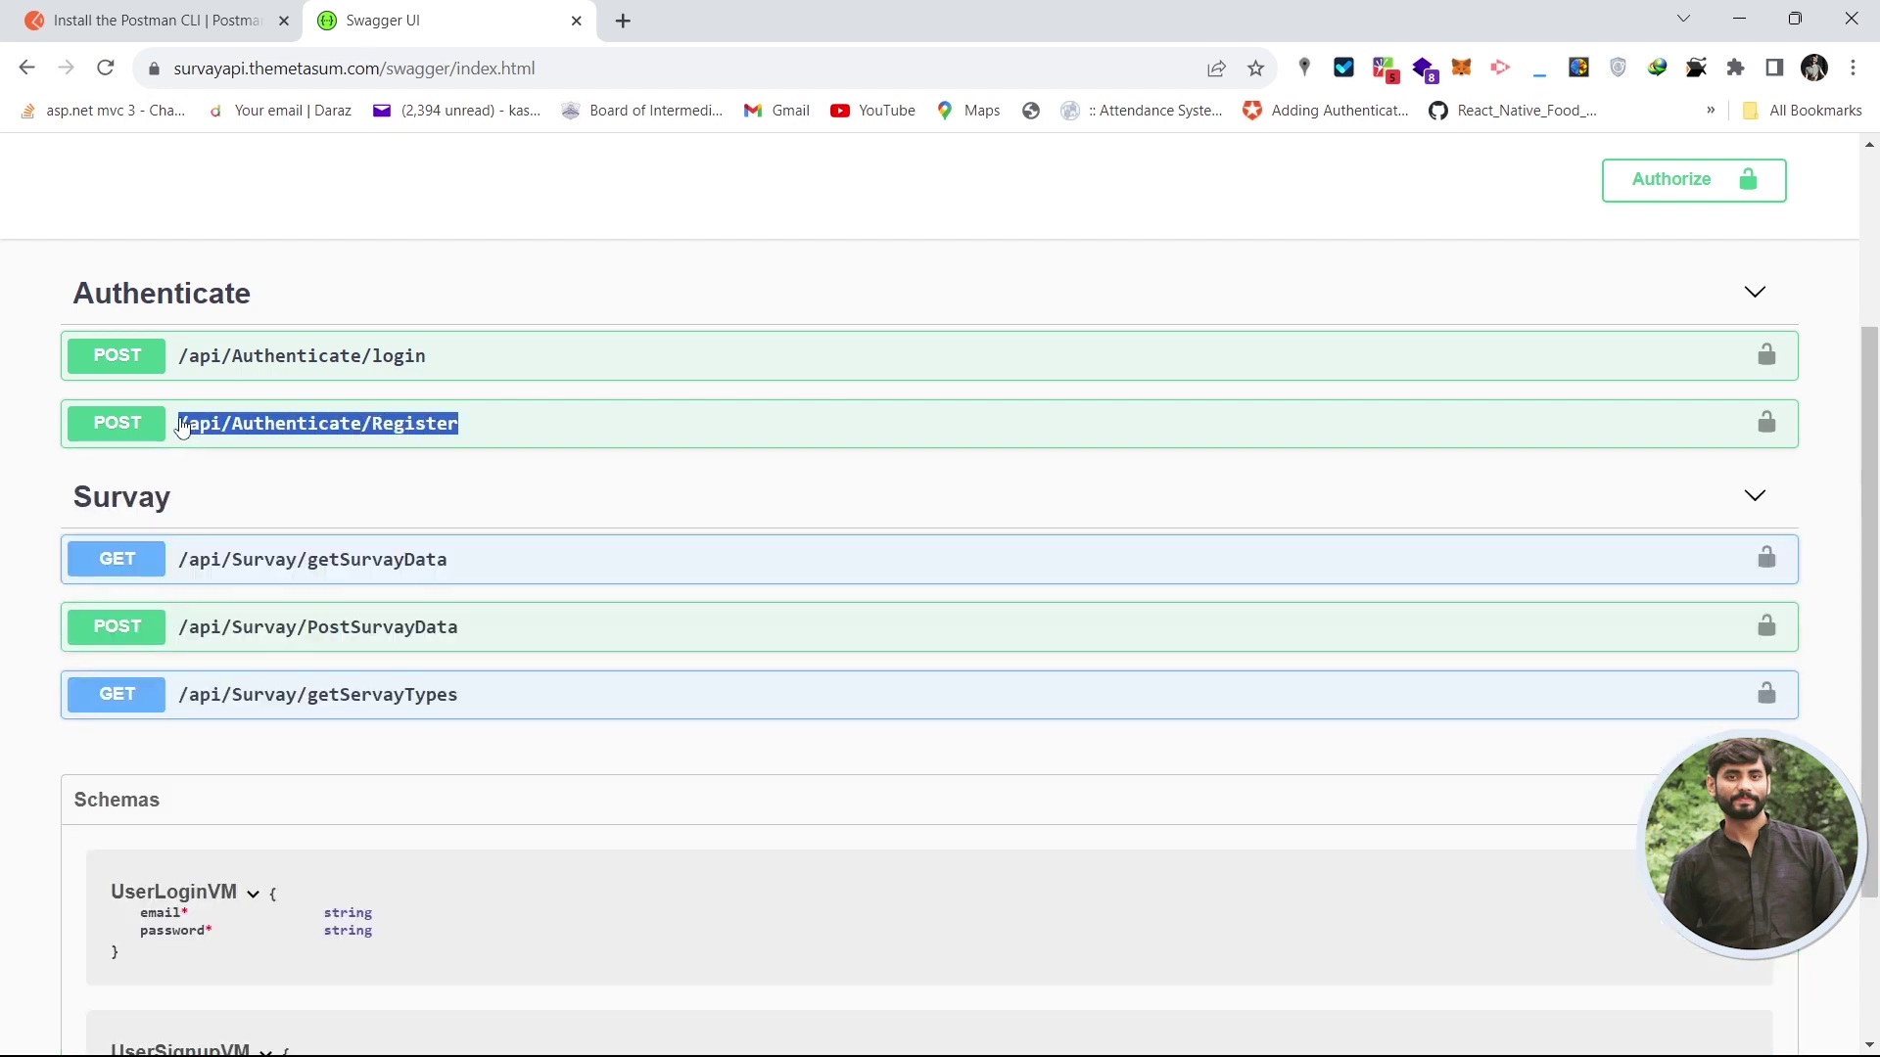
right_click(258, 428)
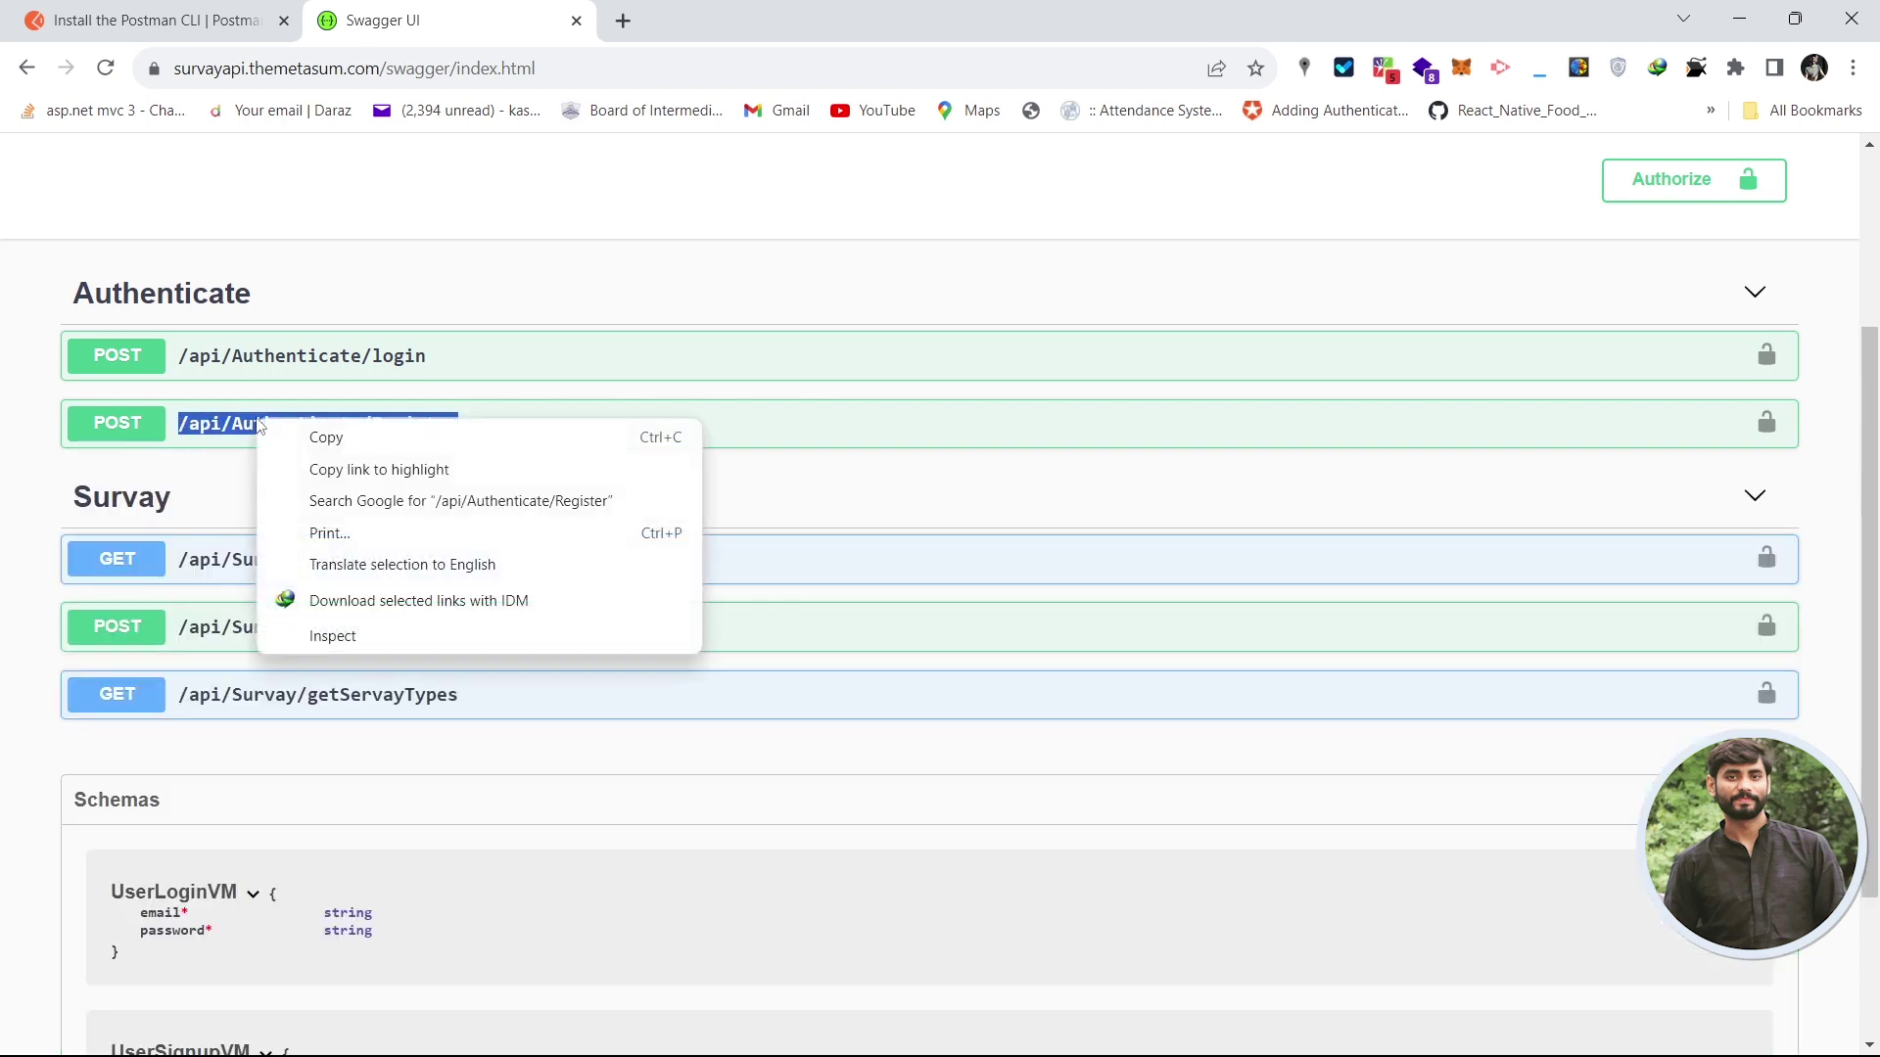
click(406, 437)
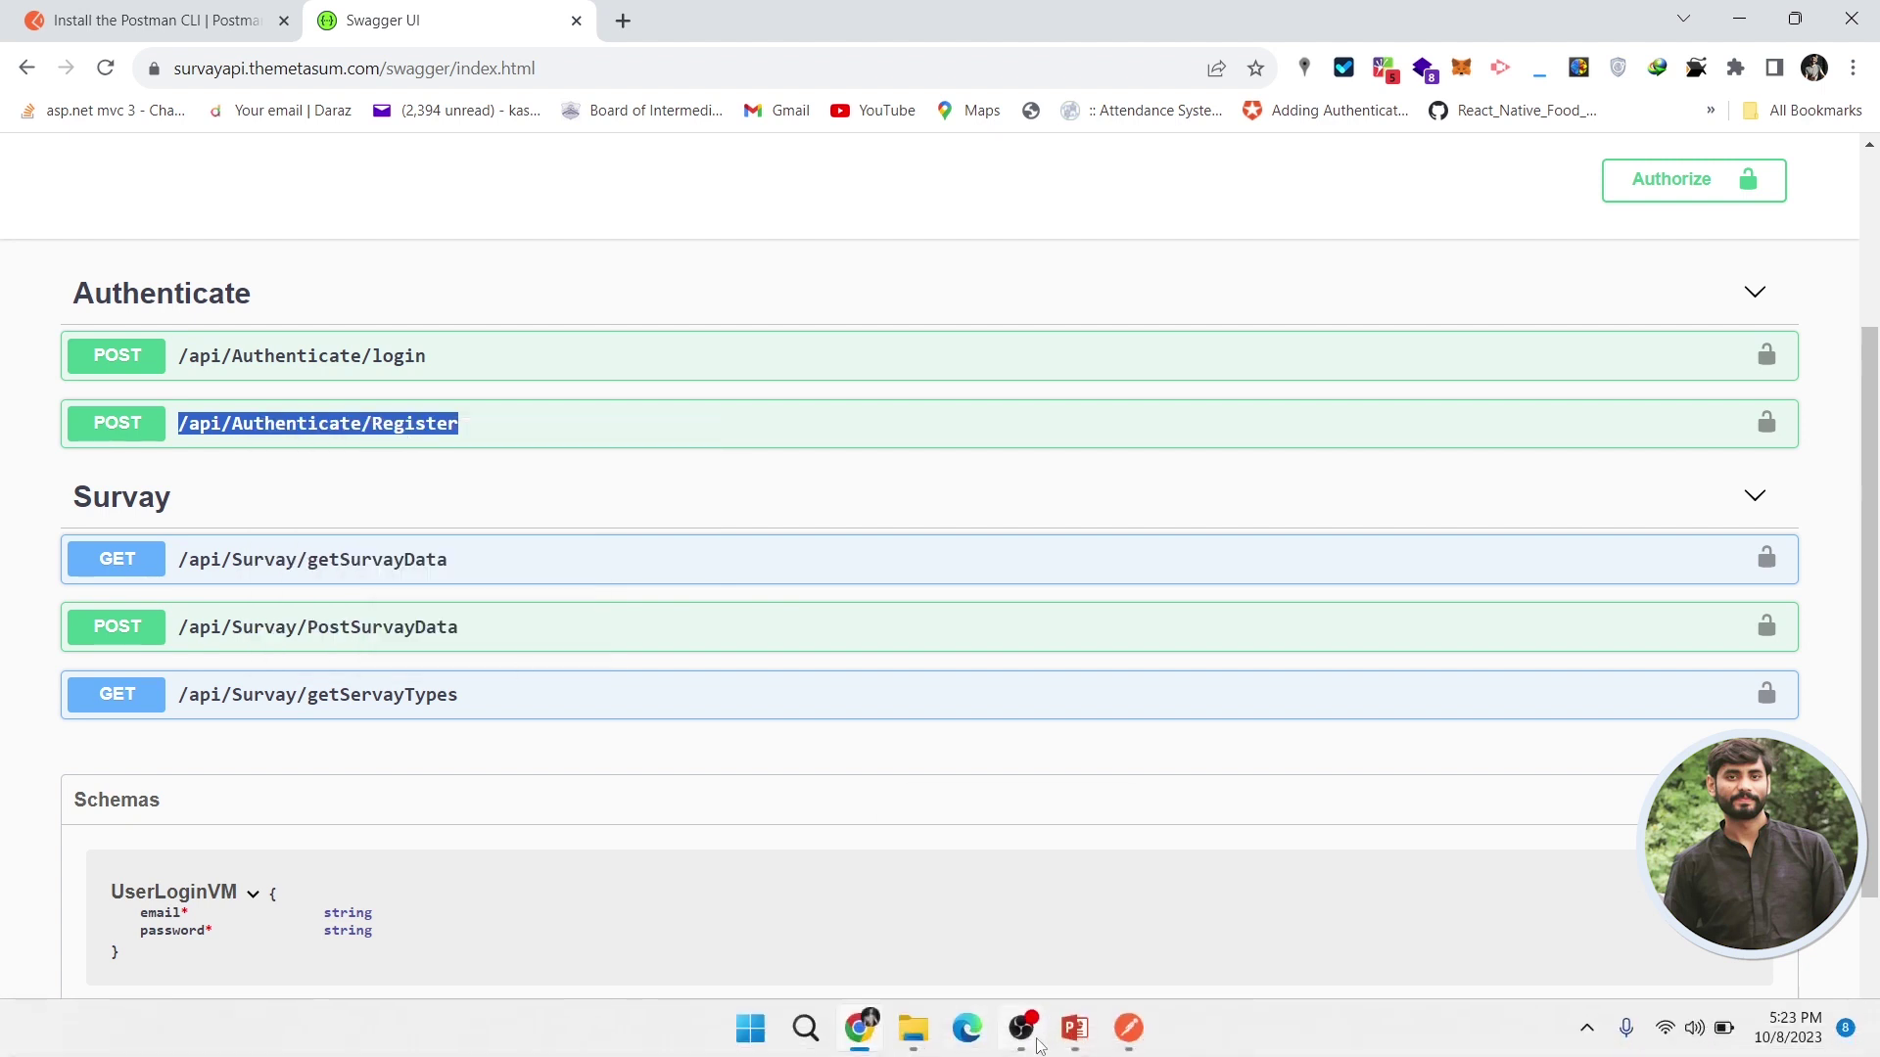
- Add a New Request to SurveyApi with /api/Authenticate/Register pasted as URL, then return to Chrome
click(1129, 1030)
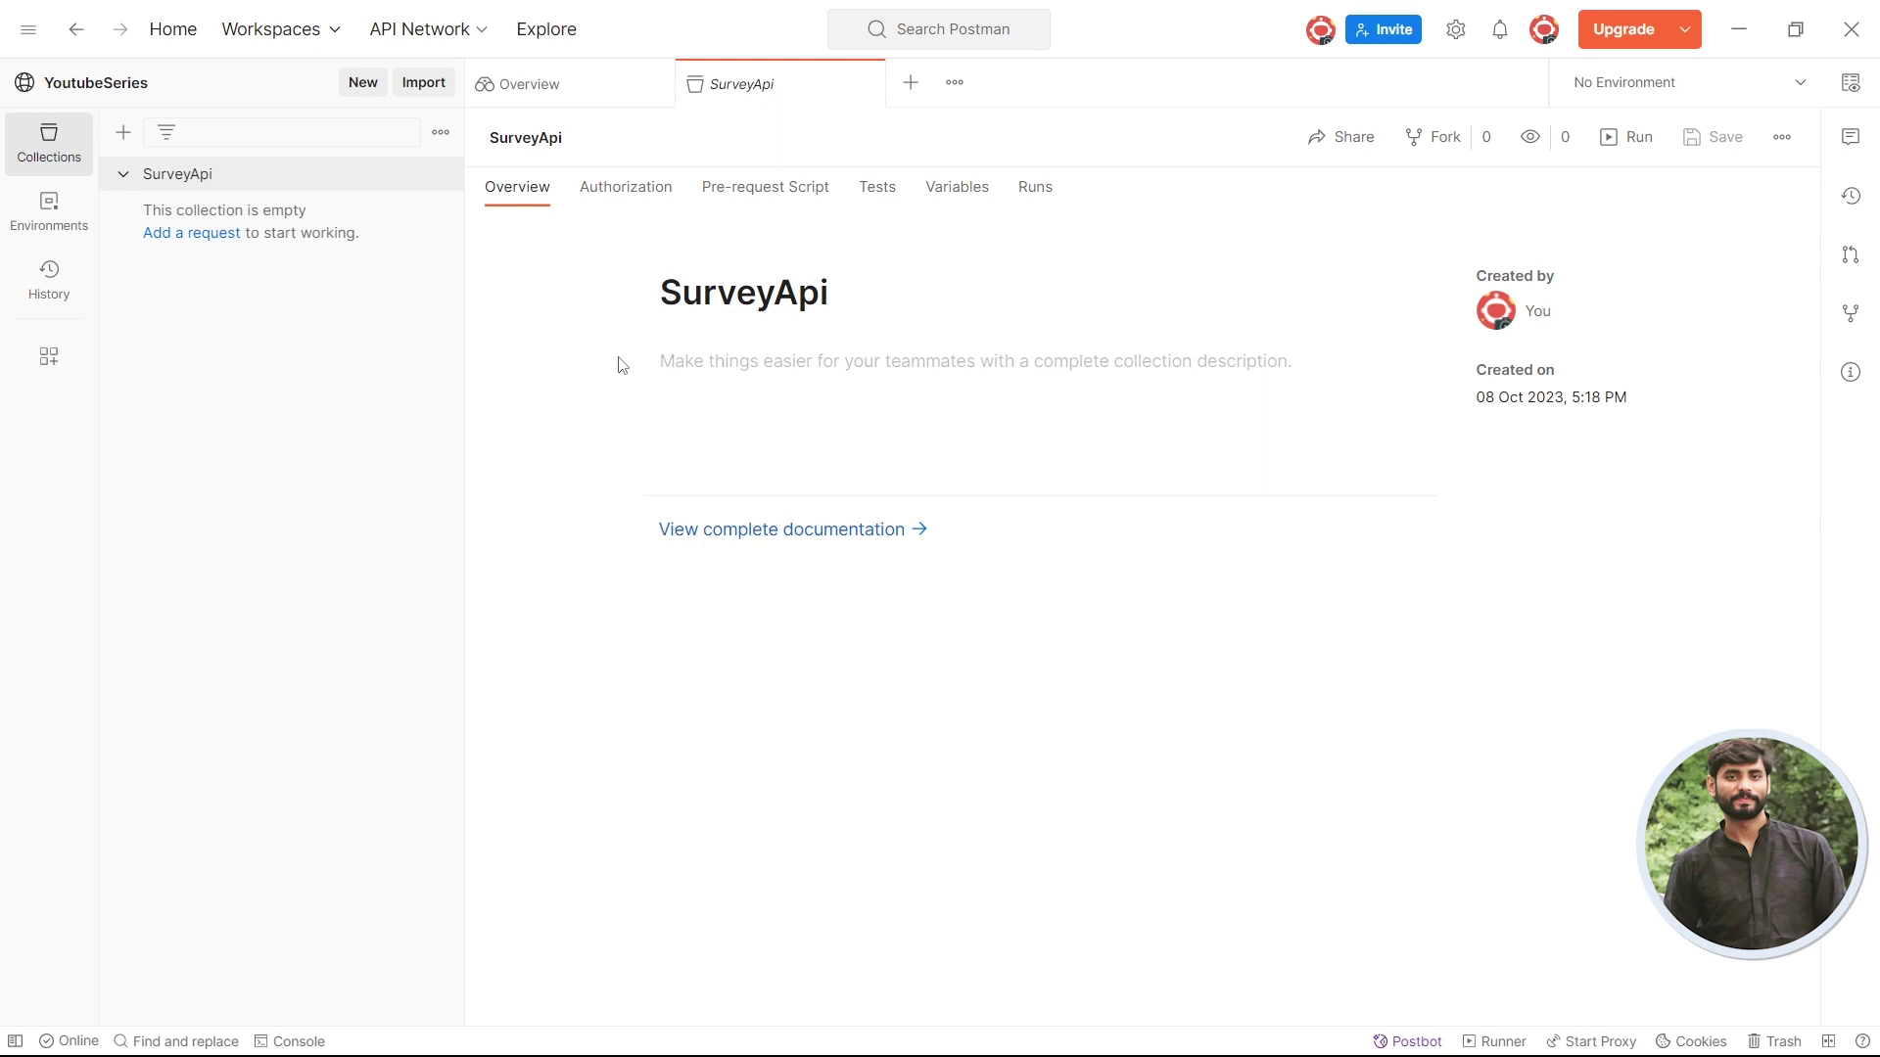
click(191, 233)
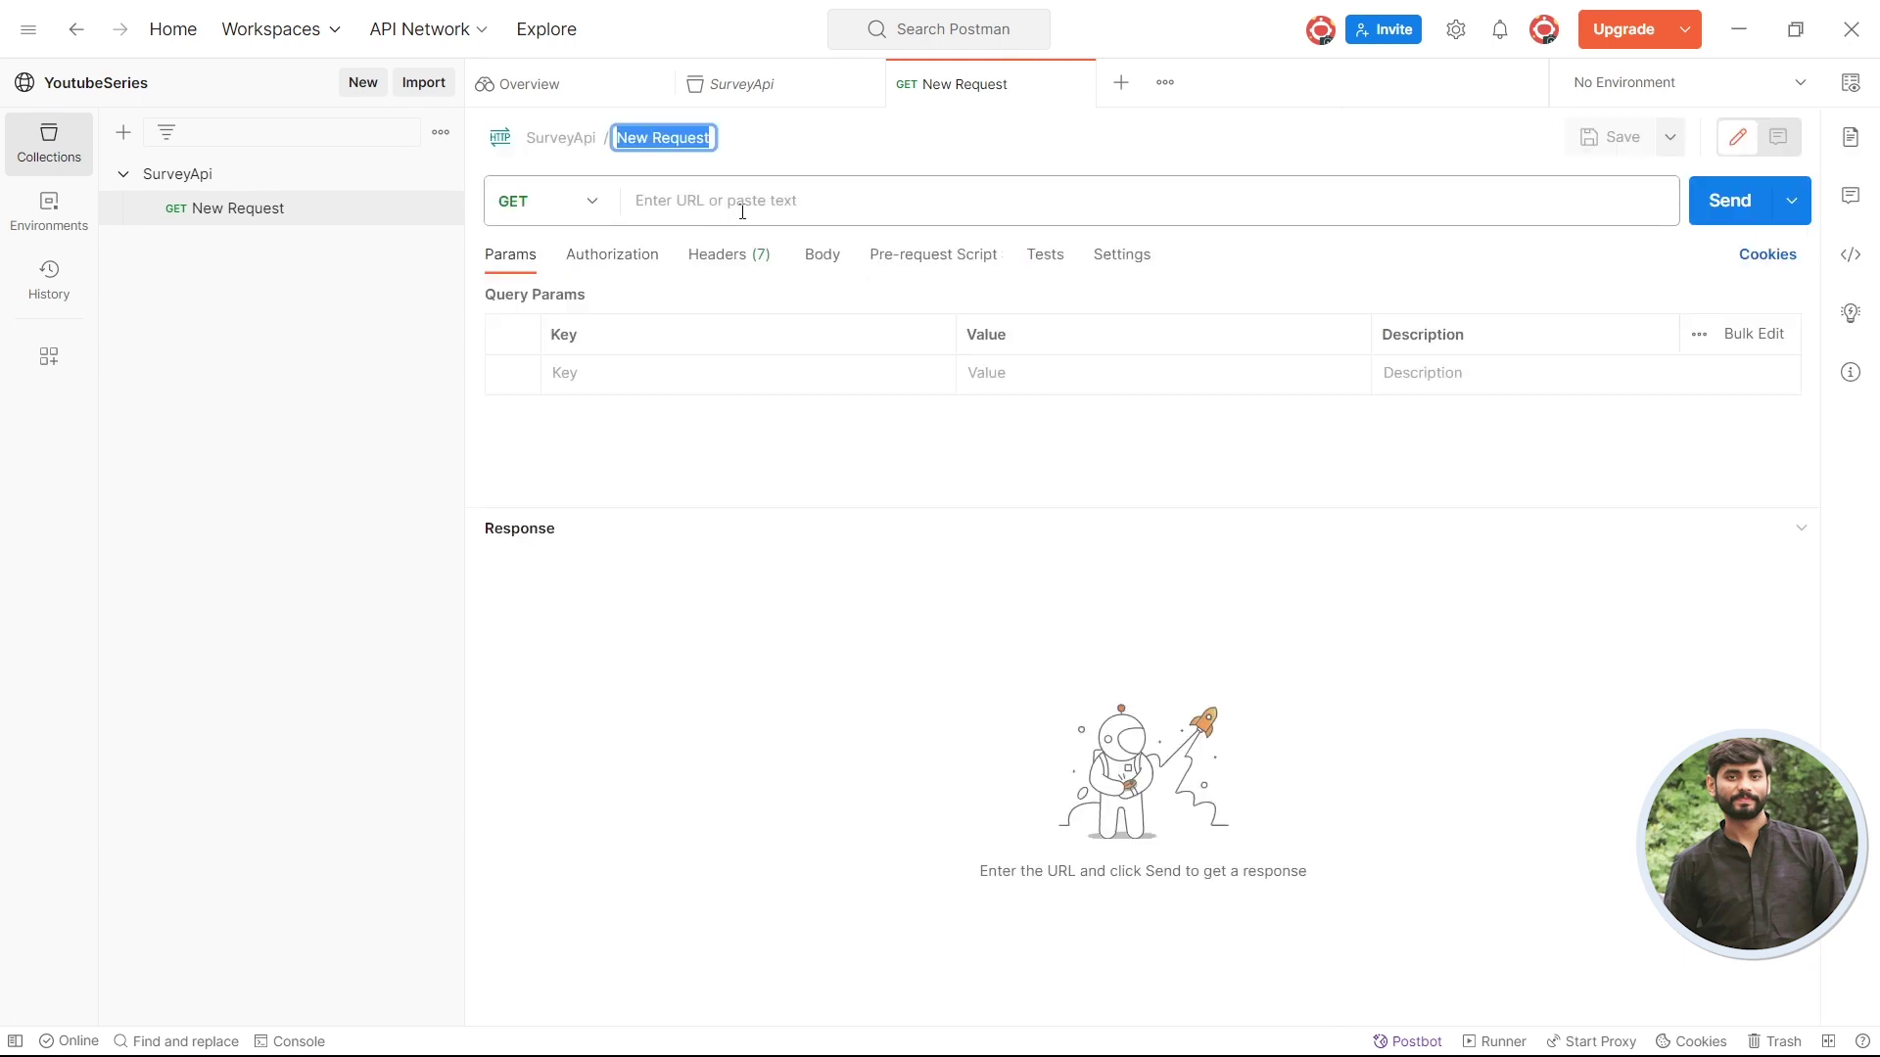
click(750, 201)
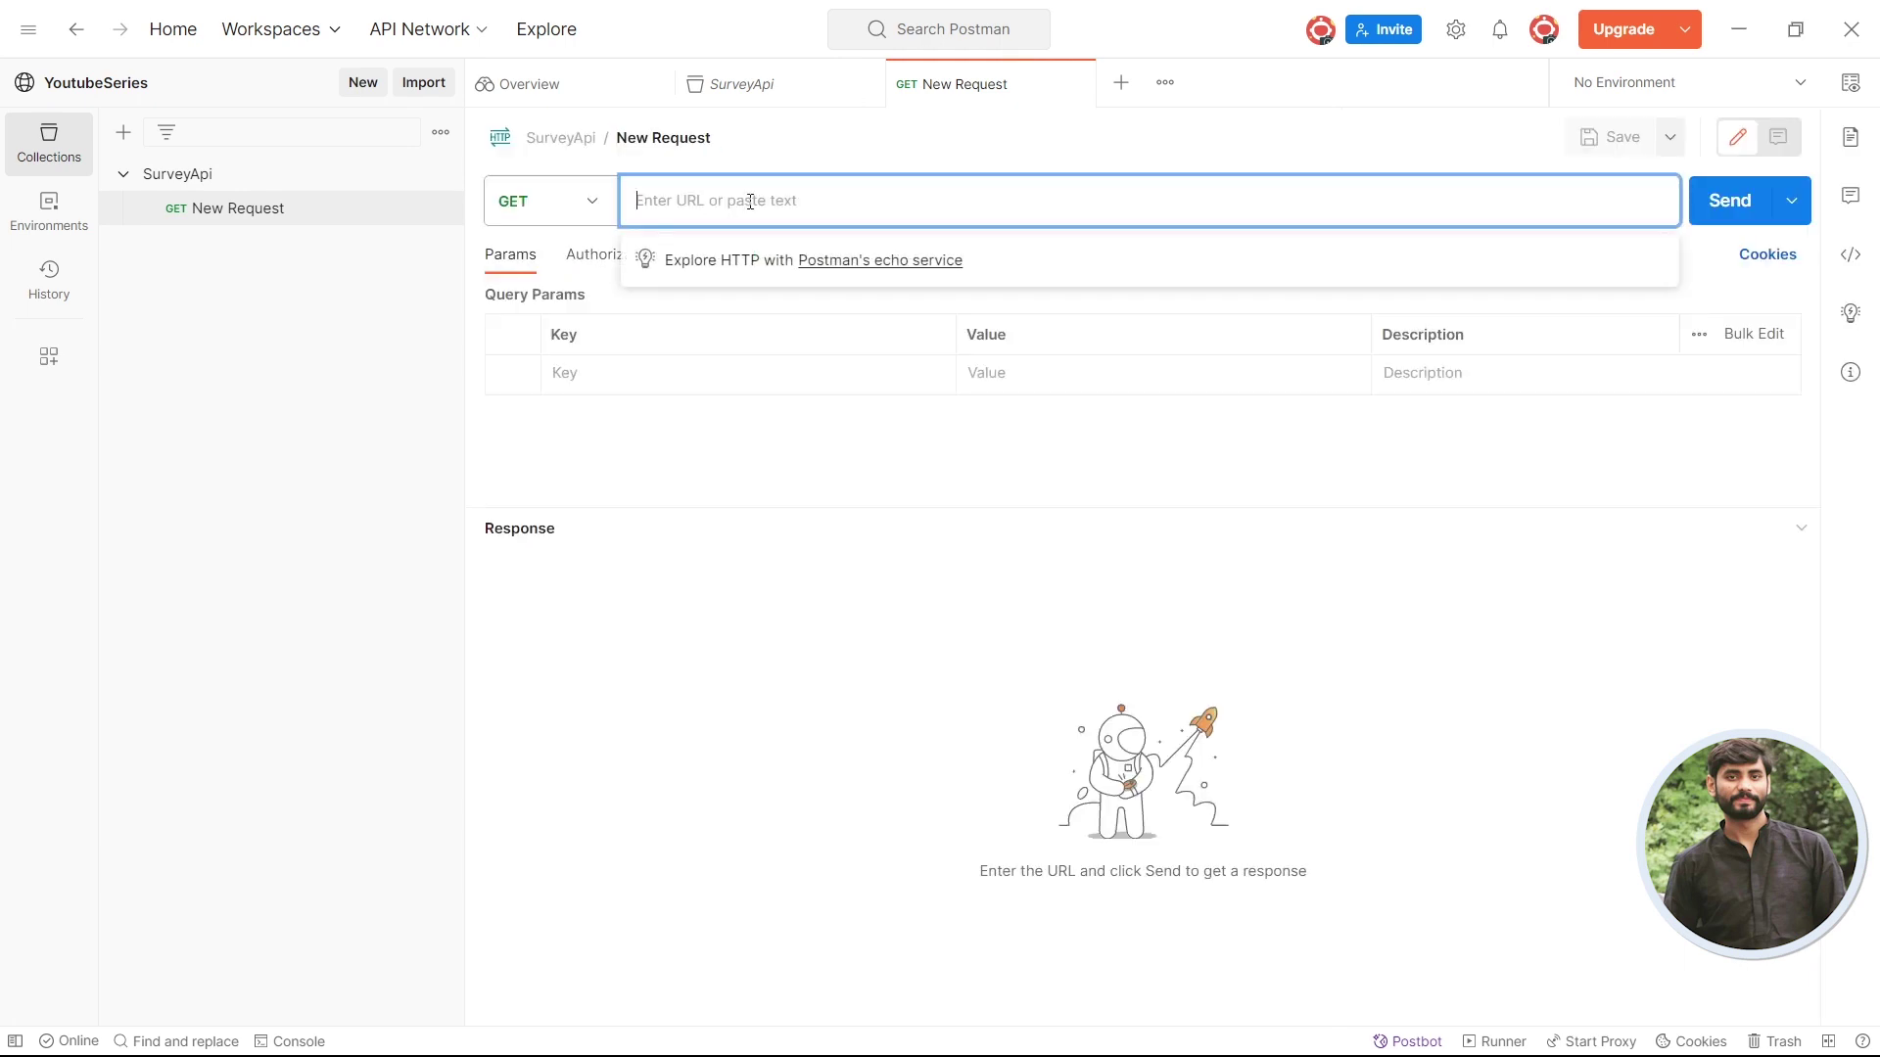
key(ctrl+v)
key(alt+Tab)
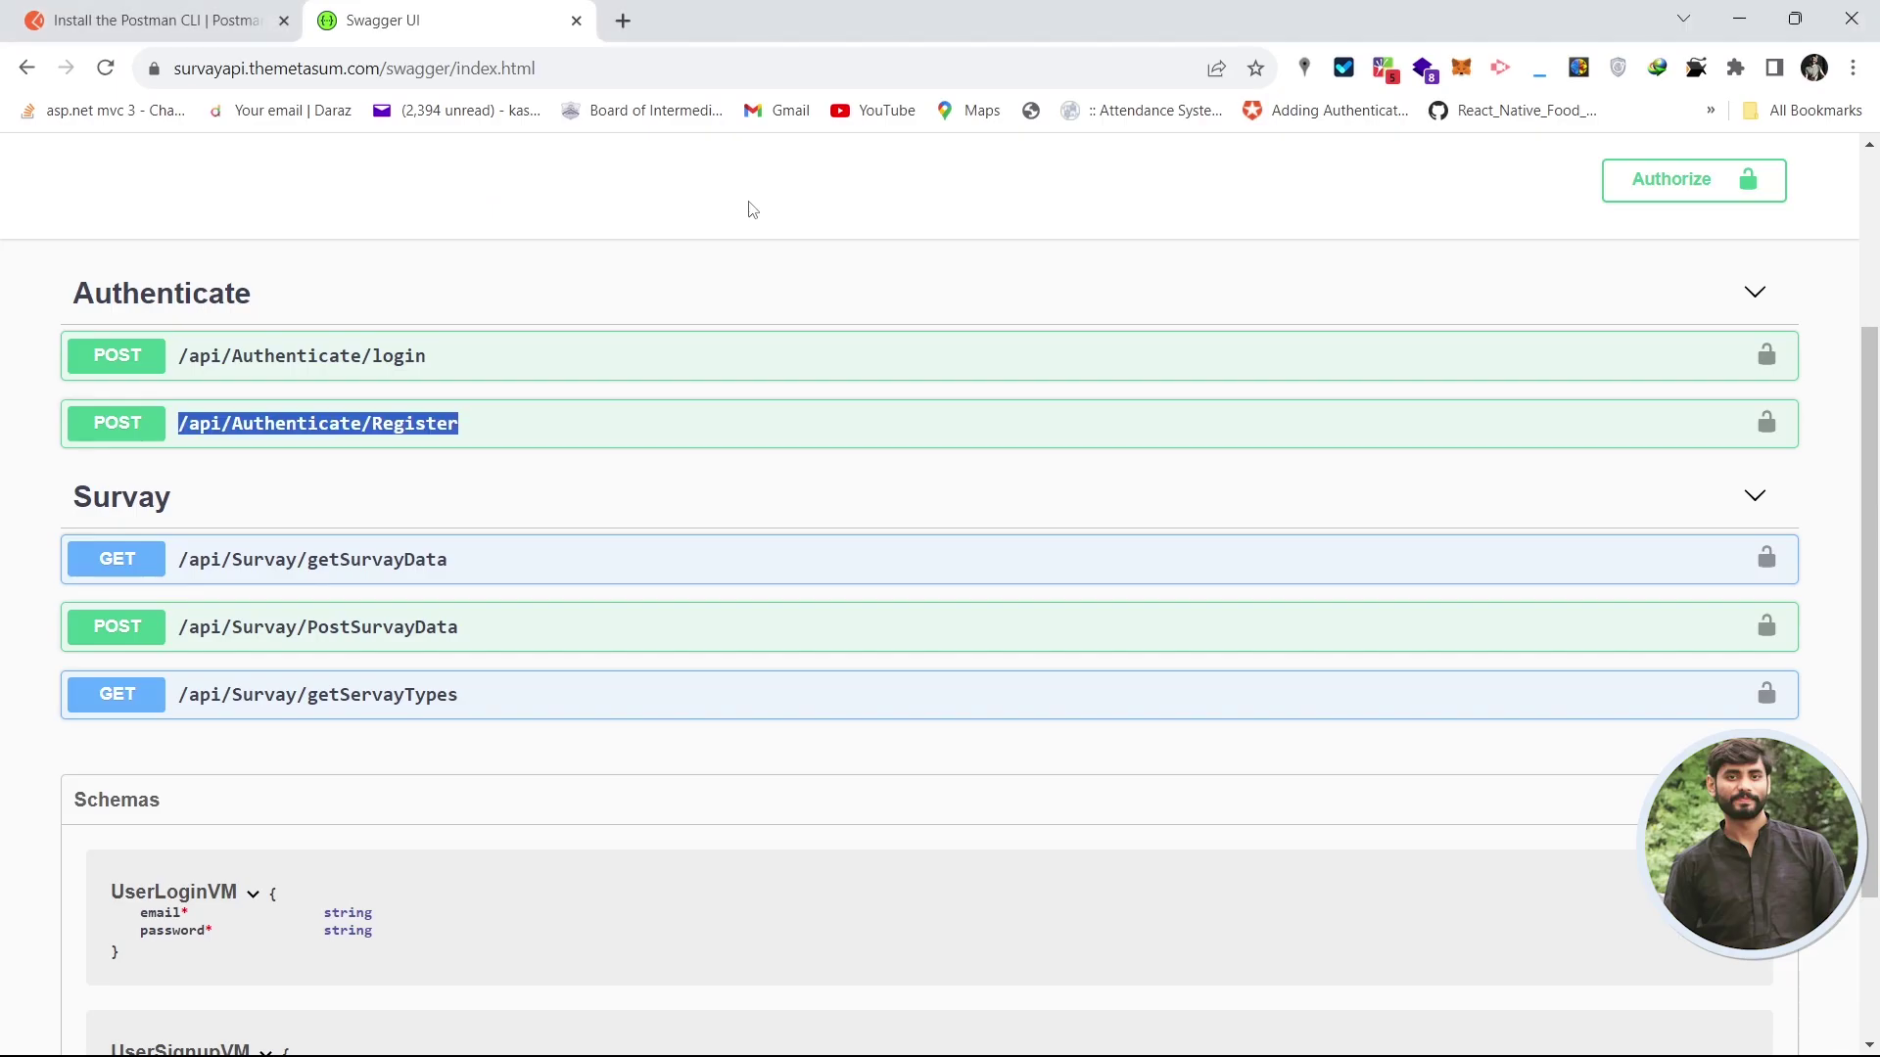
click(152, 431)
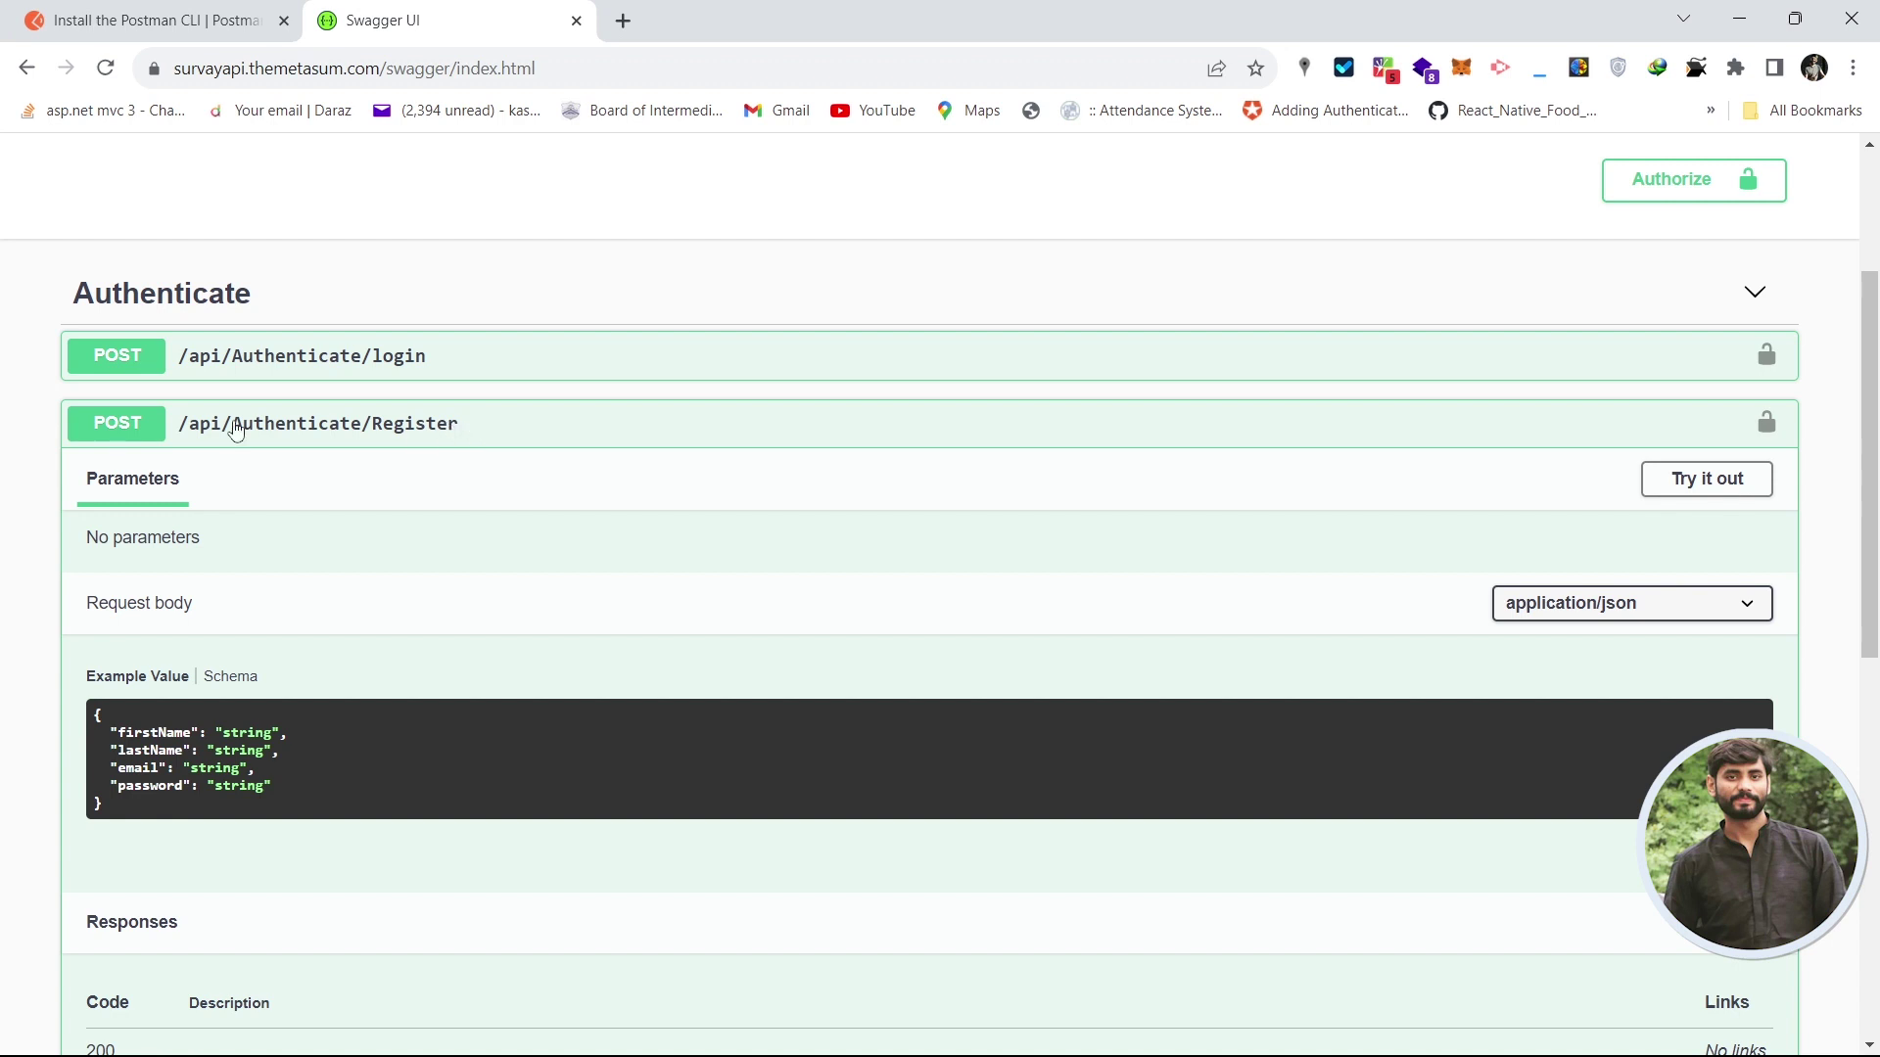
drag(379, 71, 176, 68)
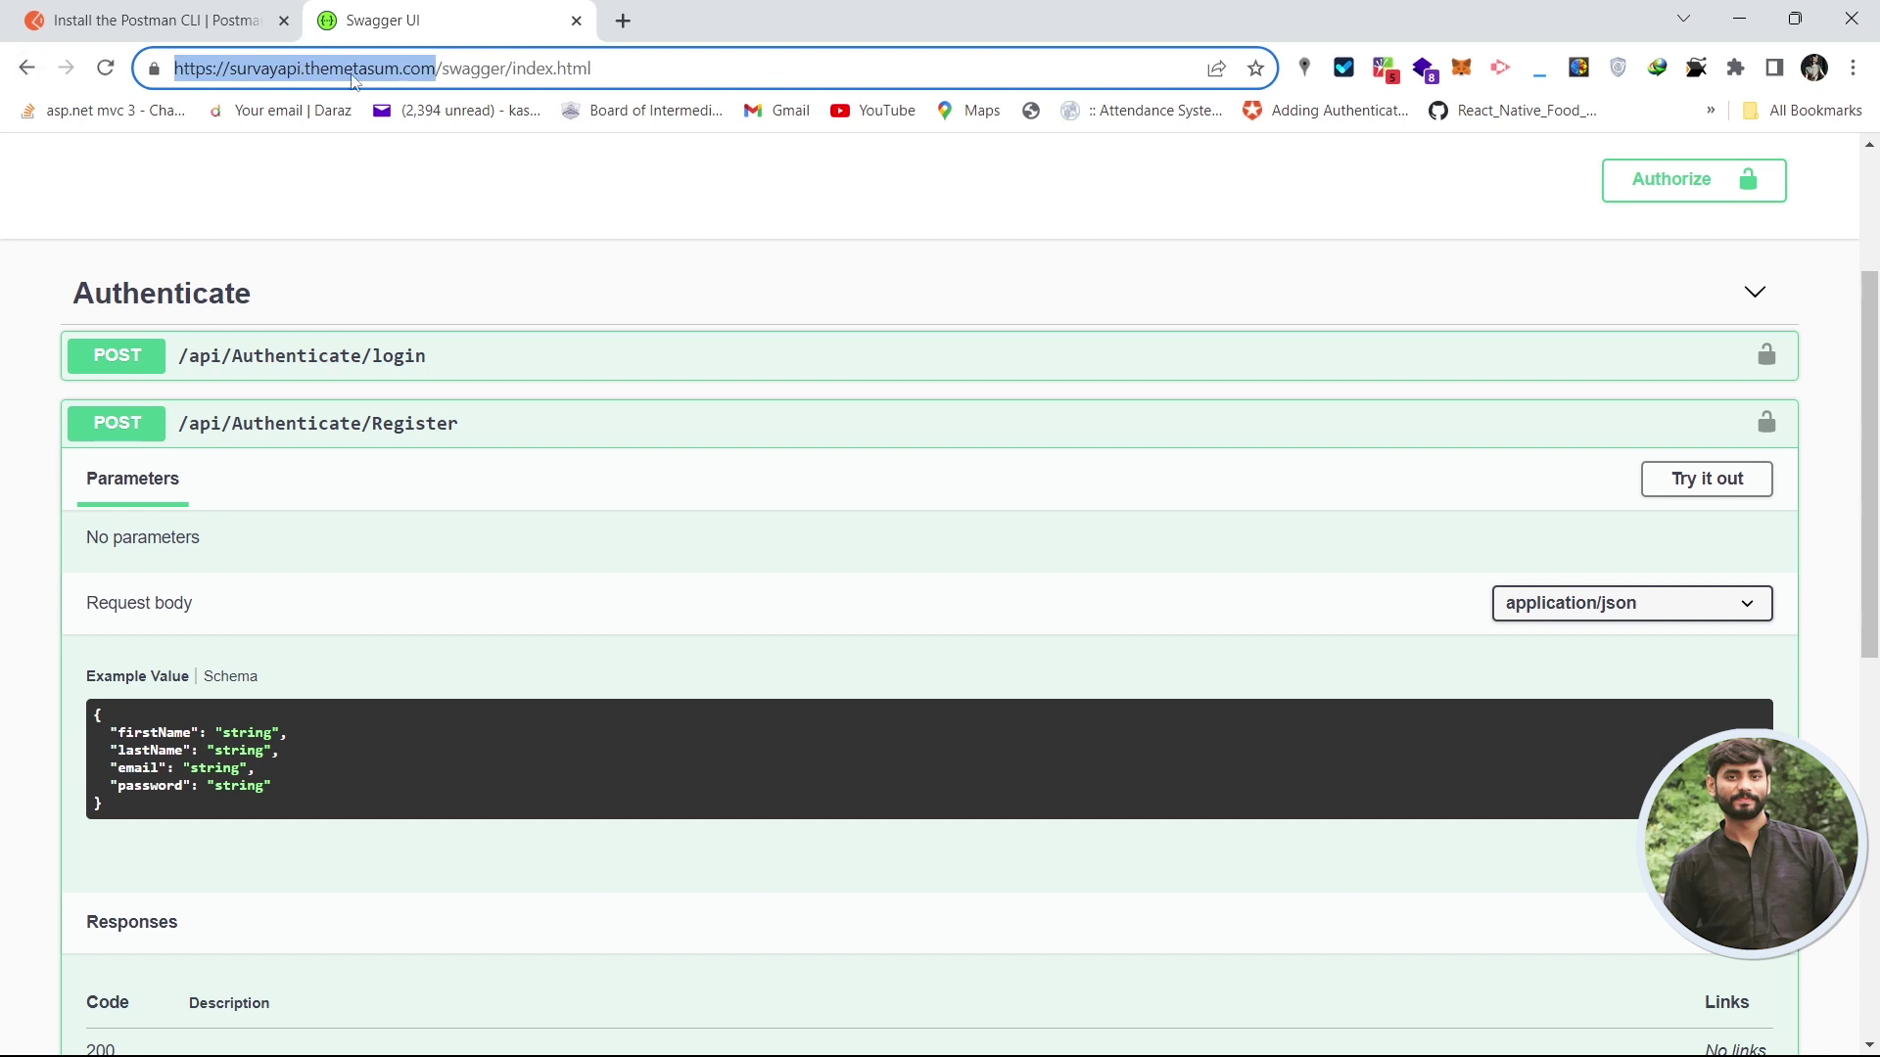
key(alt+Tab)
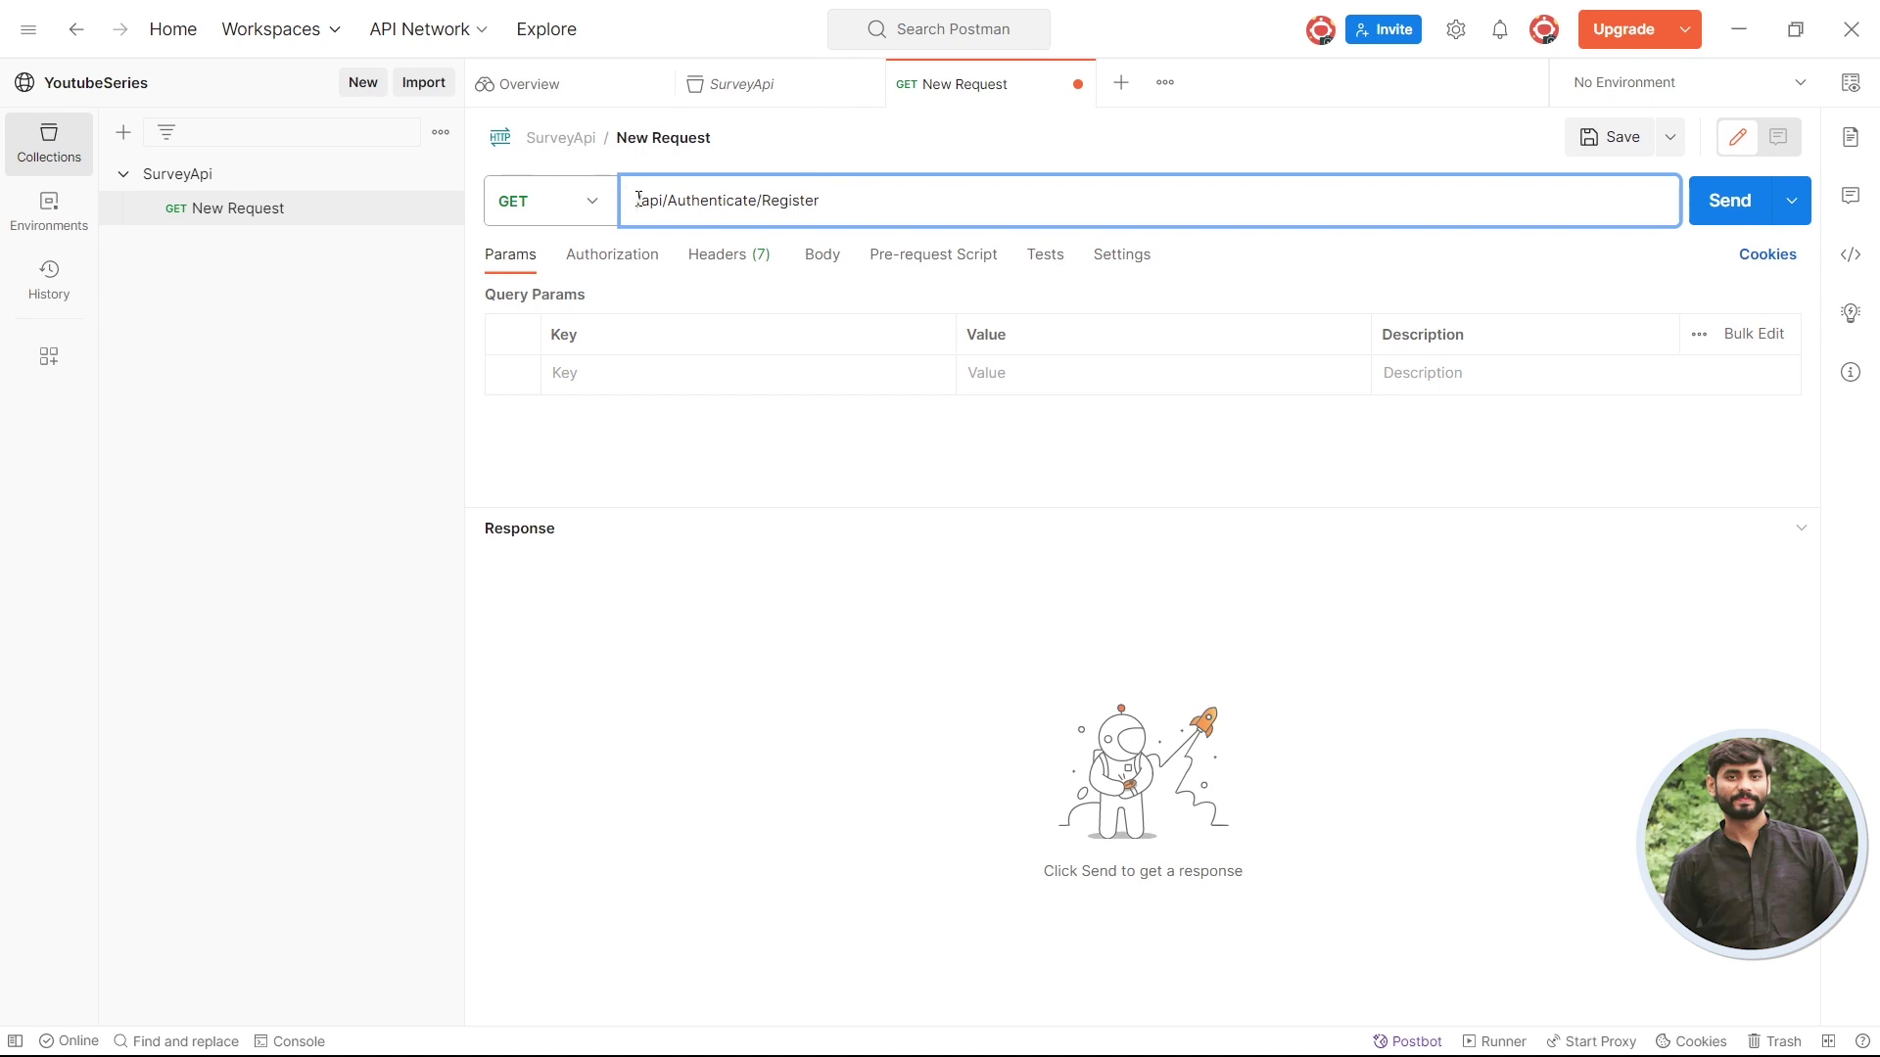
key(ctrl+v)
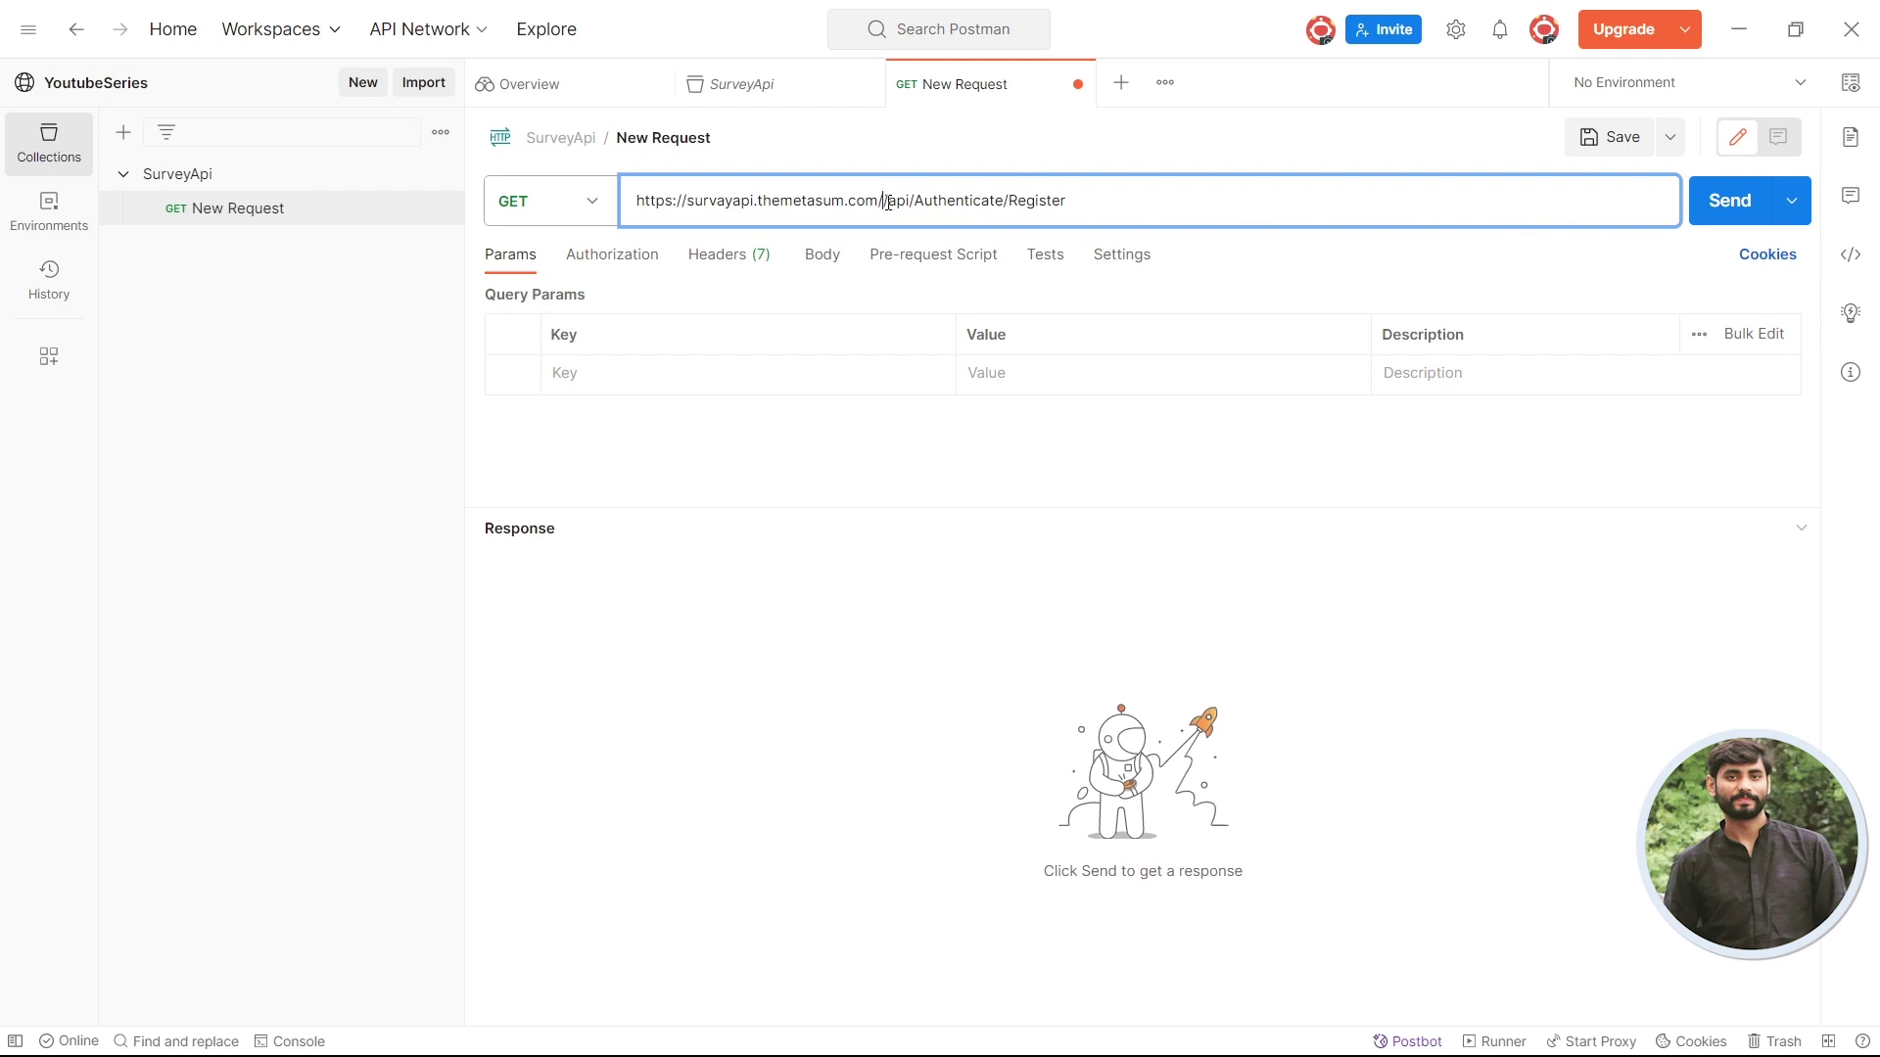
drag(888, 201, 880, 203)
key(BackSpace)
key(BackSpace)
- Change the request method to POST and go back to the Swagger page
drag(1176, 192, 589, 241)
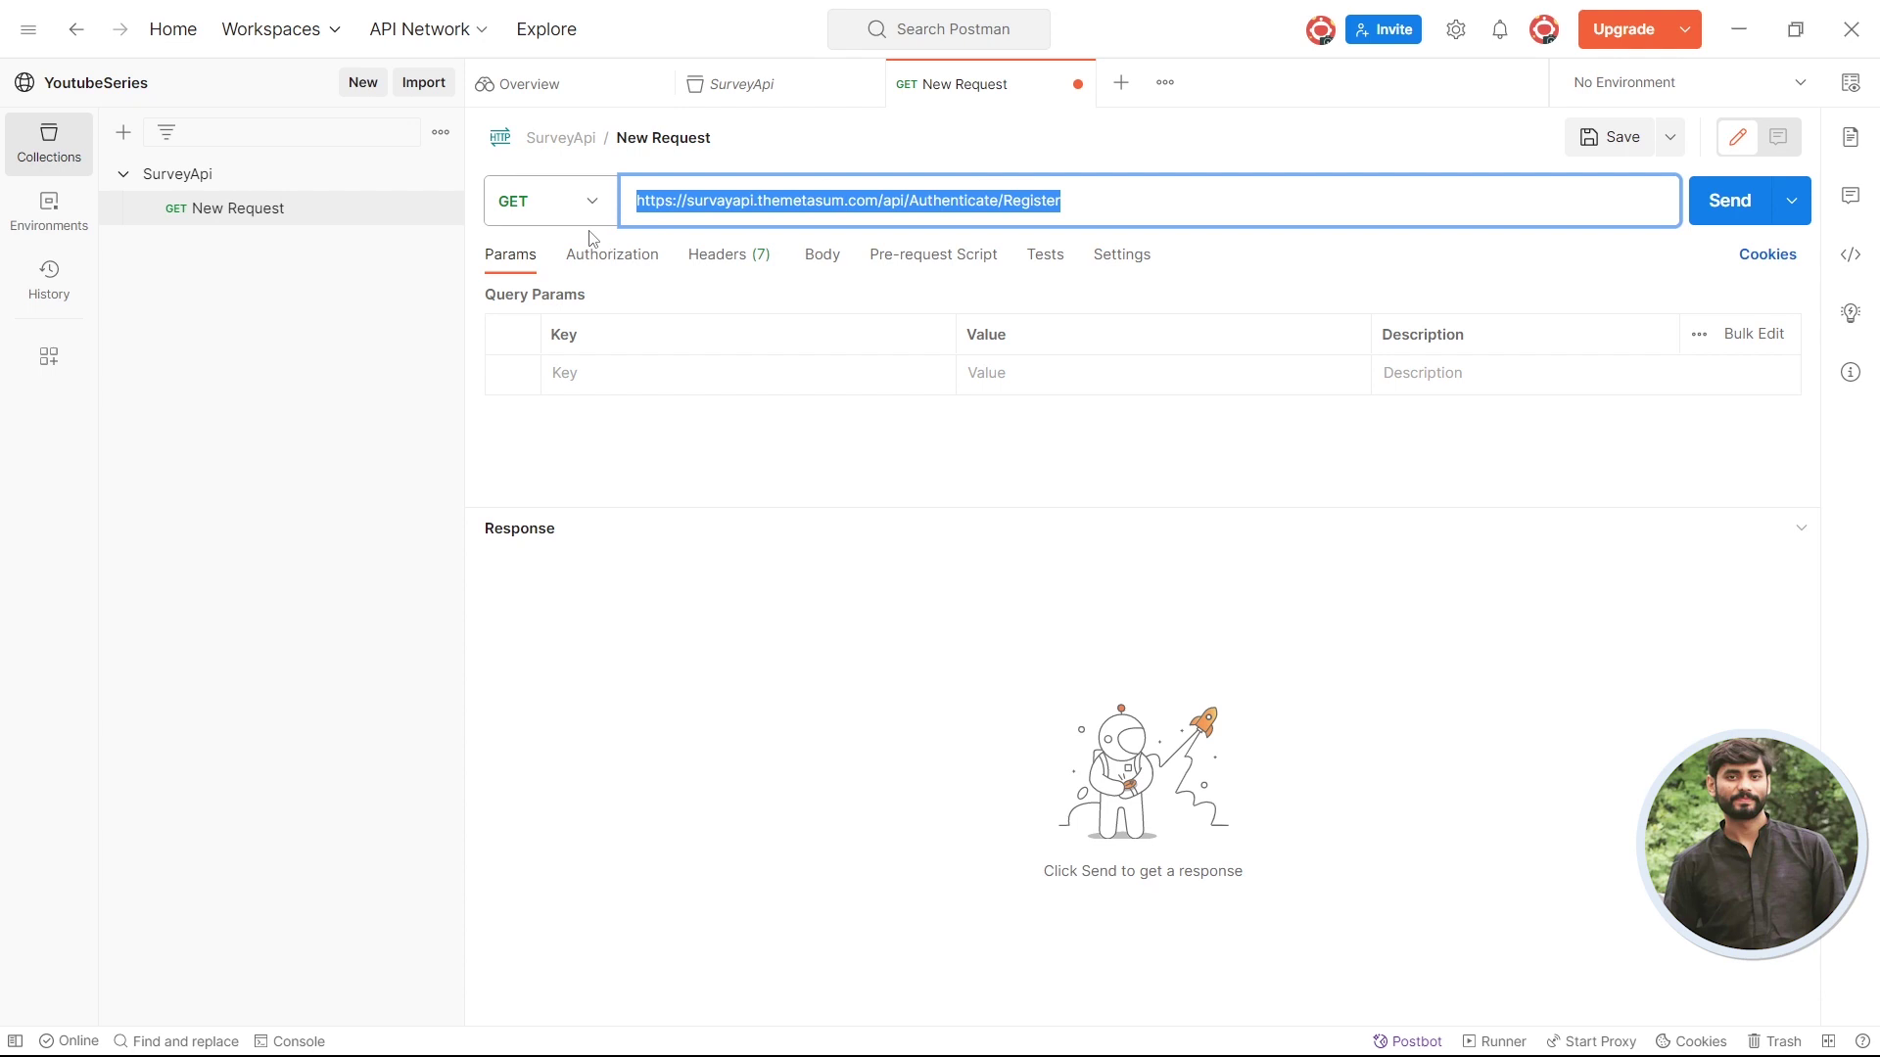
click(596, 216)
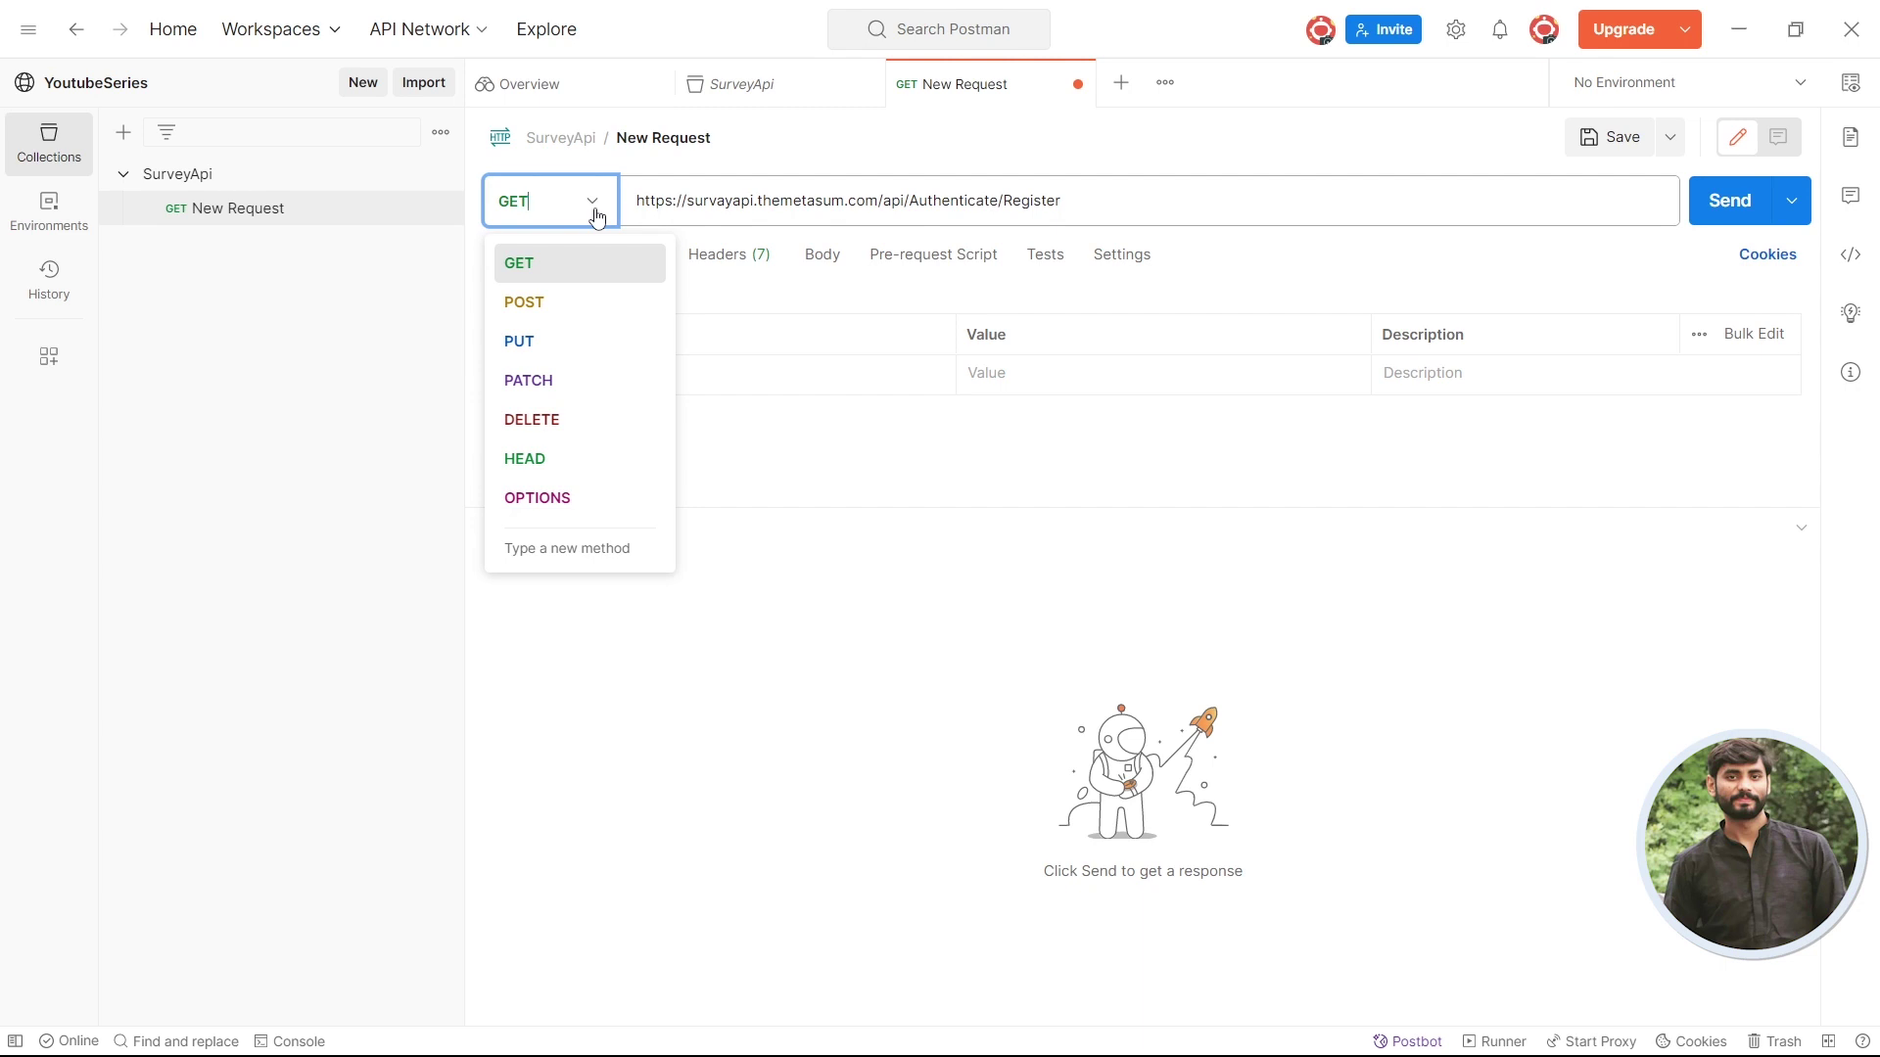
click(559, 309)
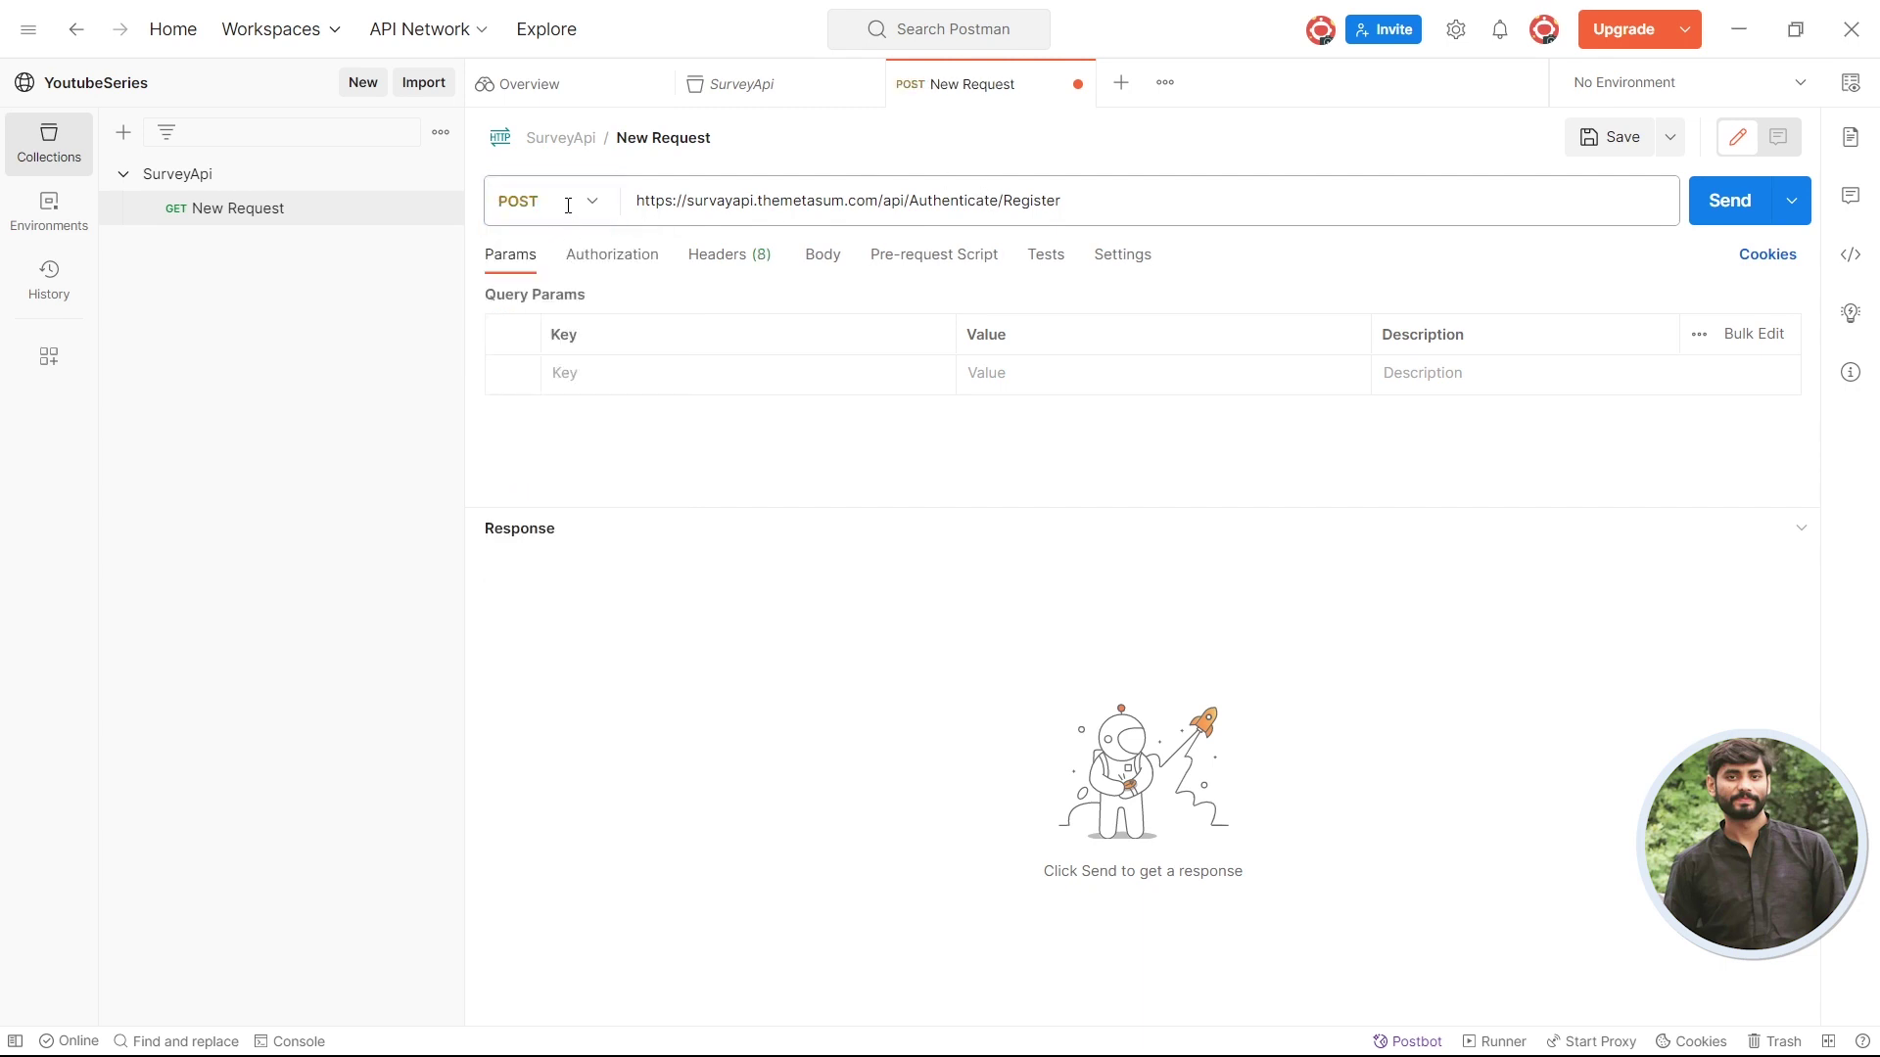
key(alt+Tab)
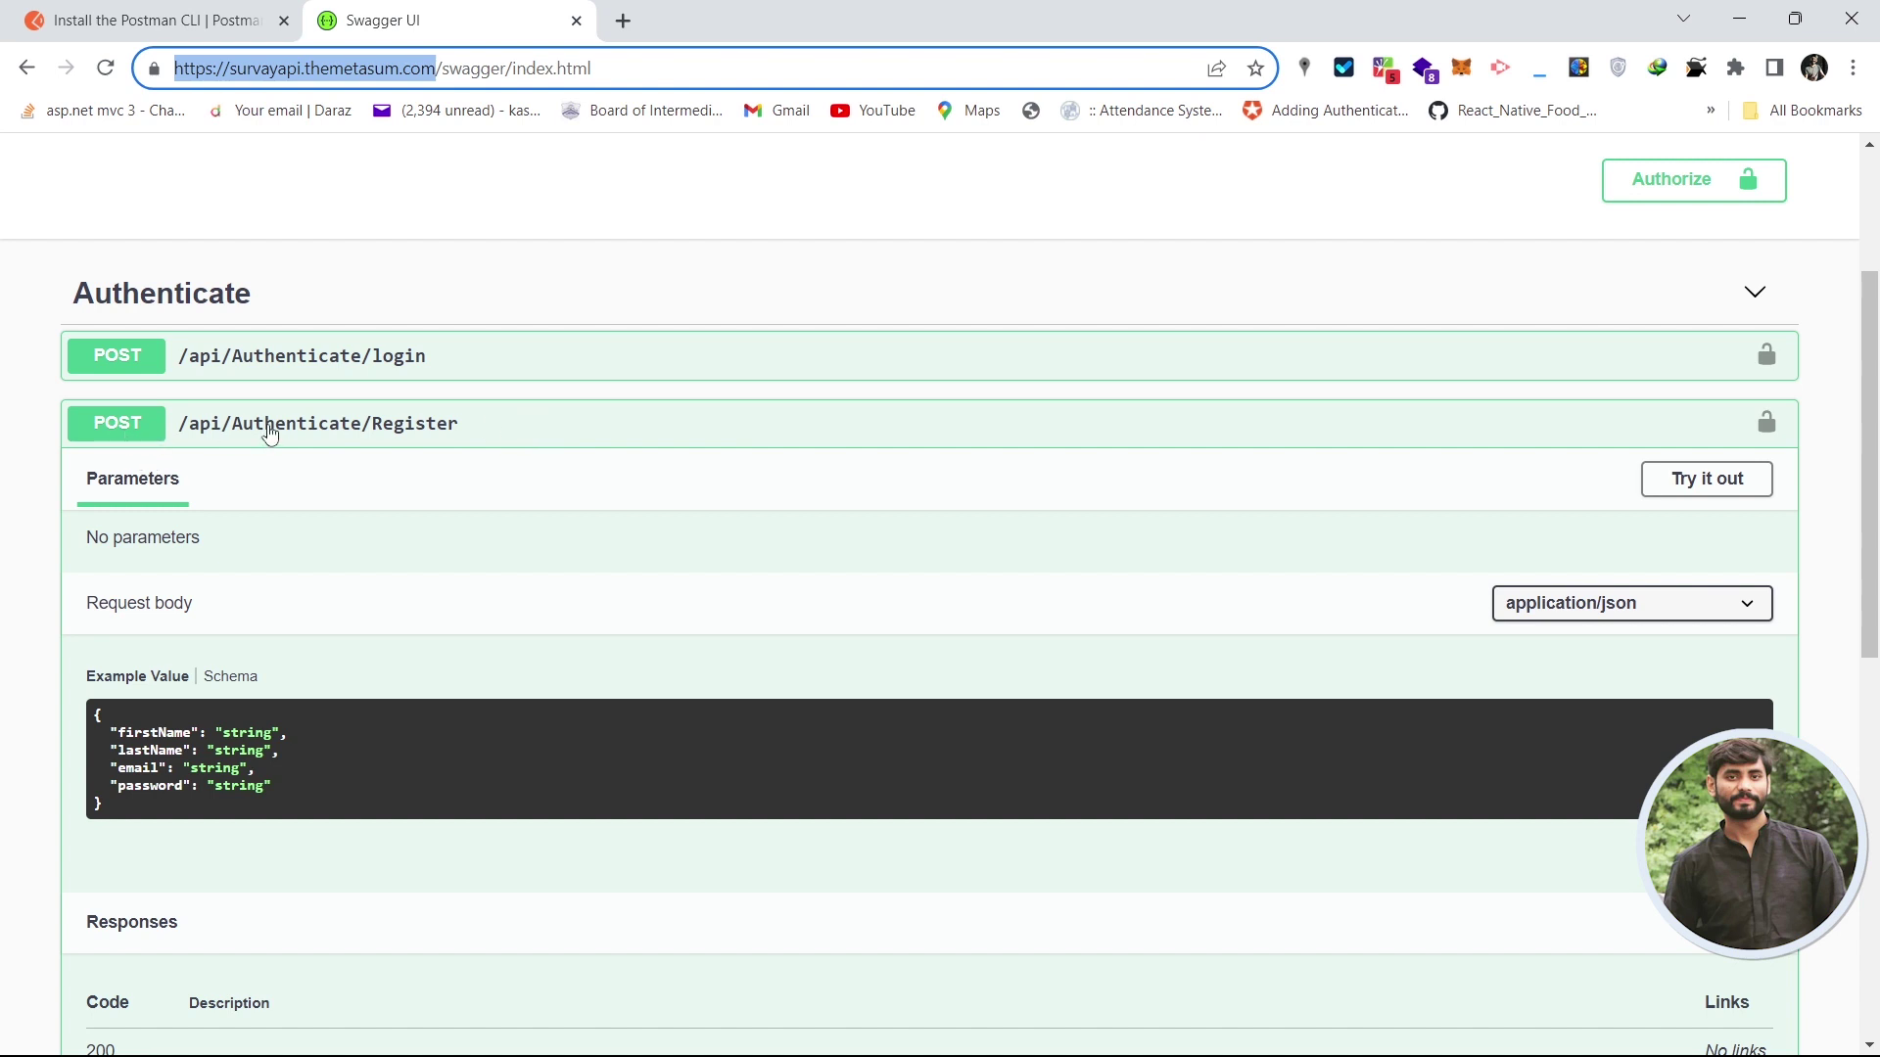
- Highlight the Parameters and 'No parameters' text, then copy the /api/Authenticate/Register path
drag(1871, 439, 1877, 473)
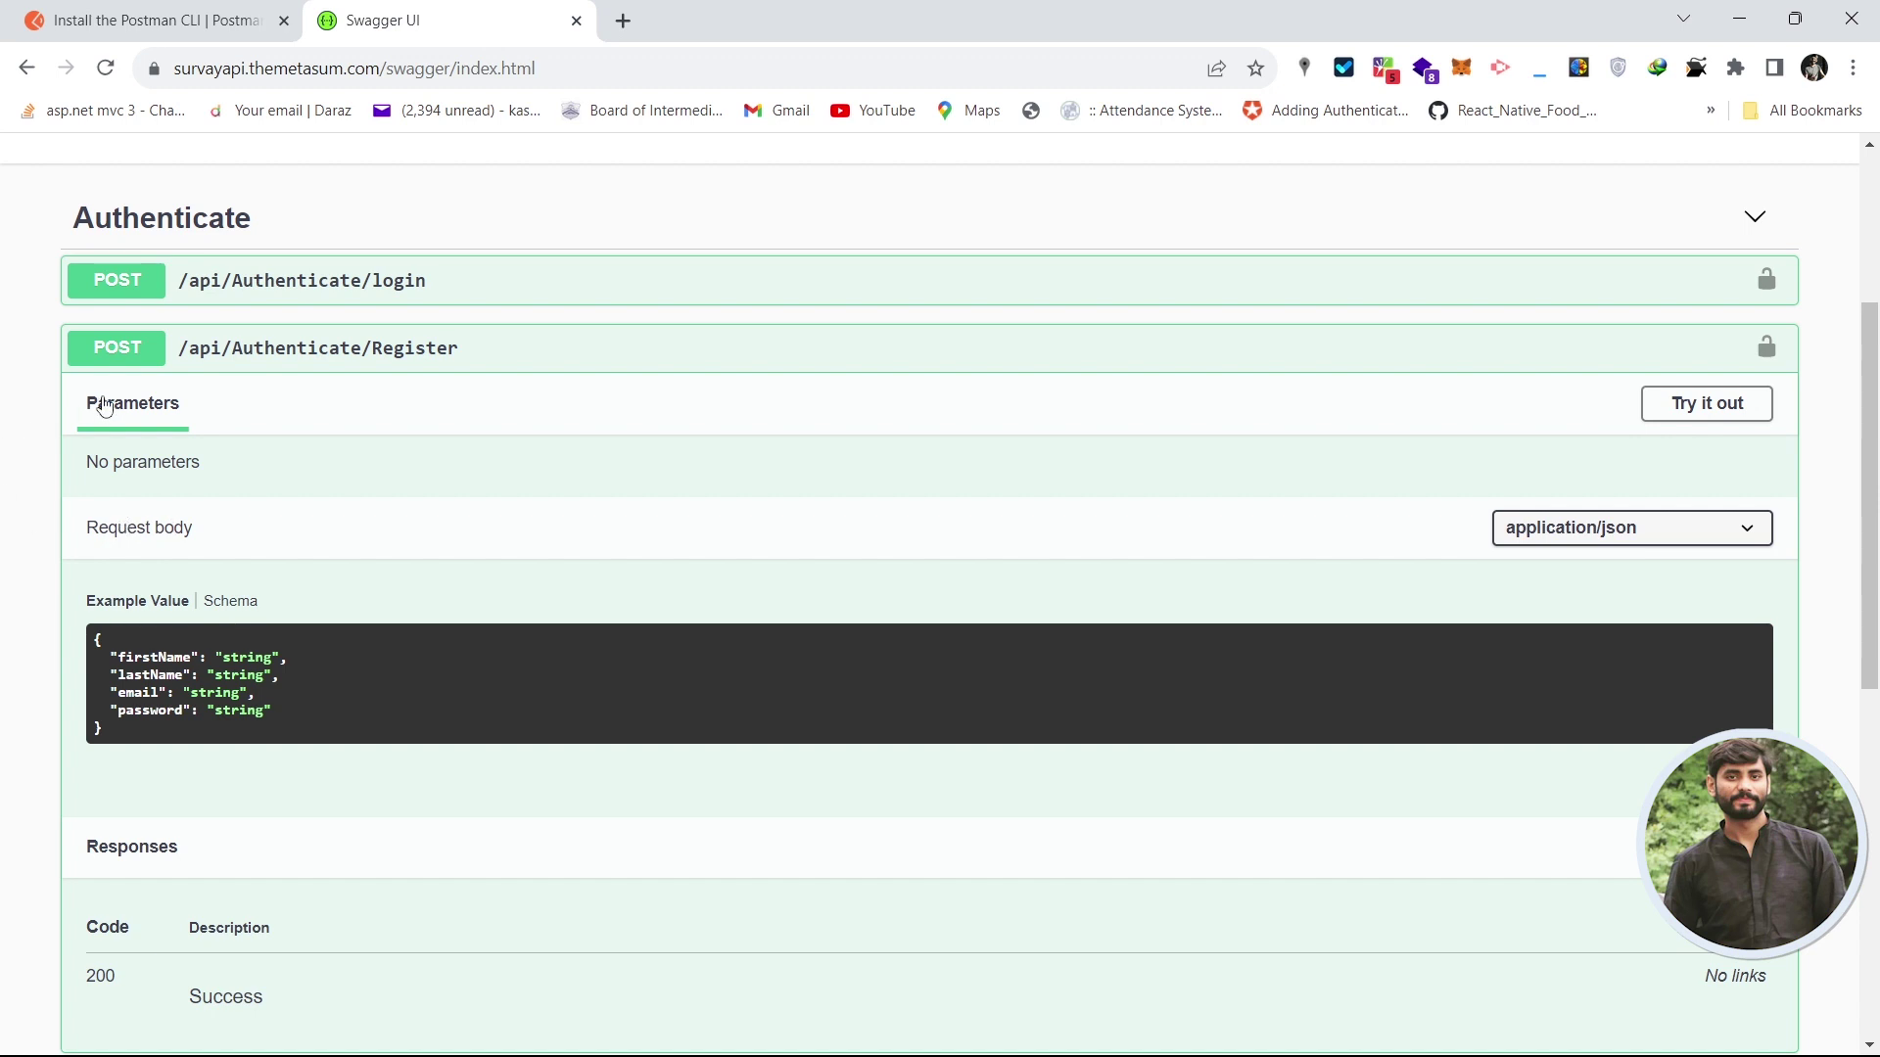
drag(80, 413, 185, 407)
drag(220, 475, 76, 463)
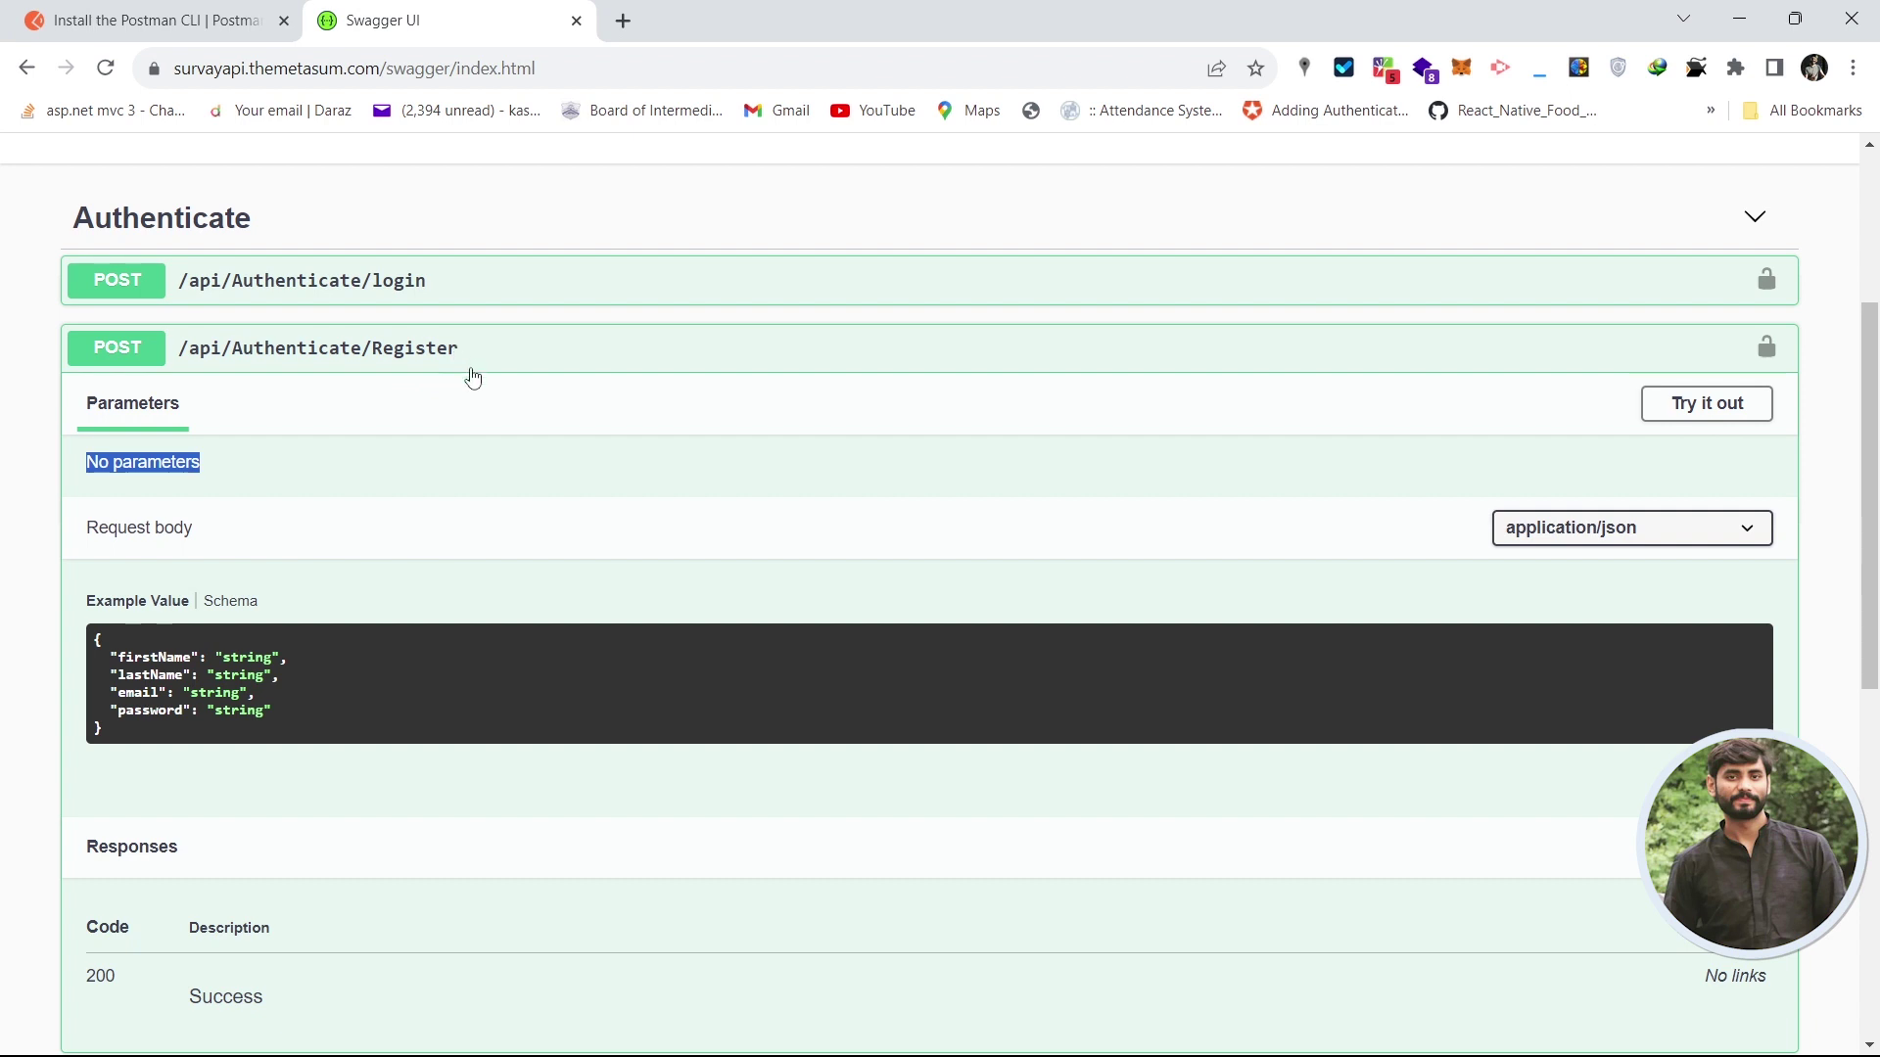
click(243, 473)
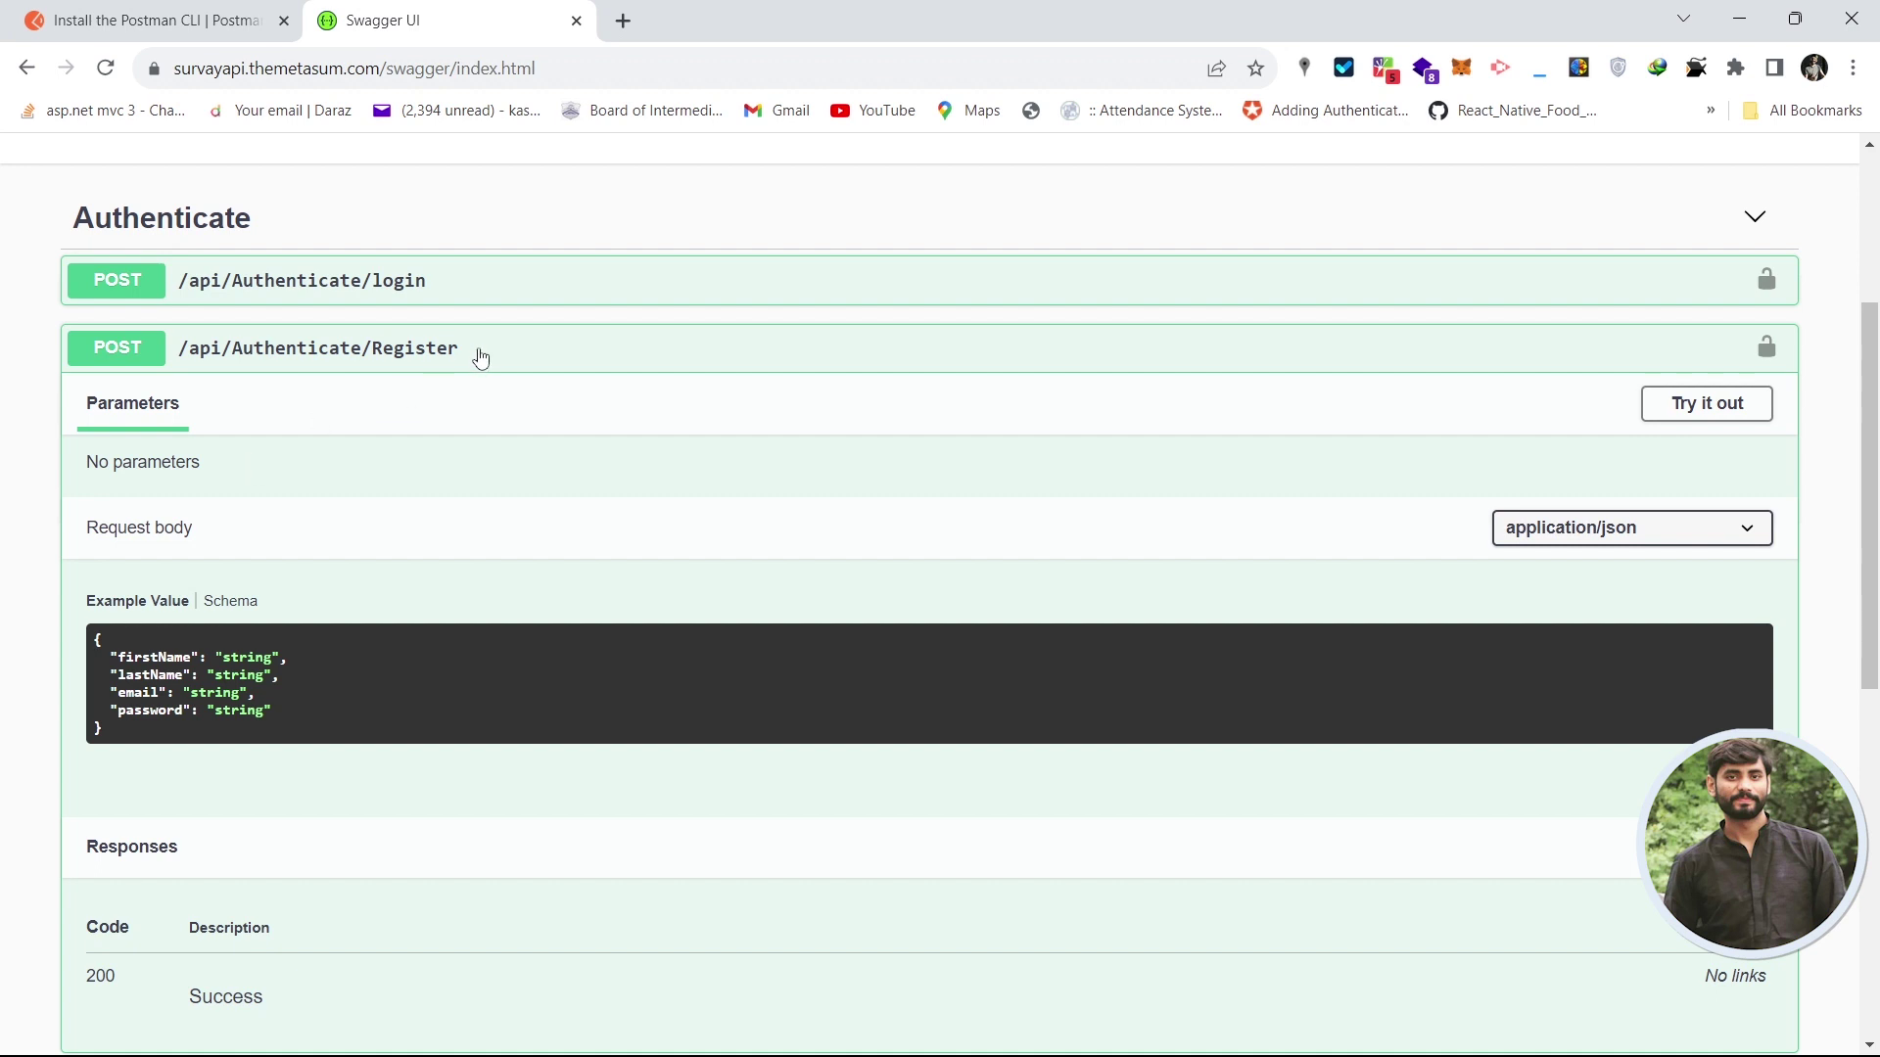
drag(482, 355, 182, 362)
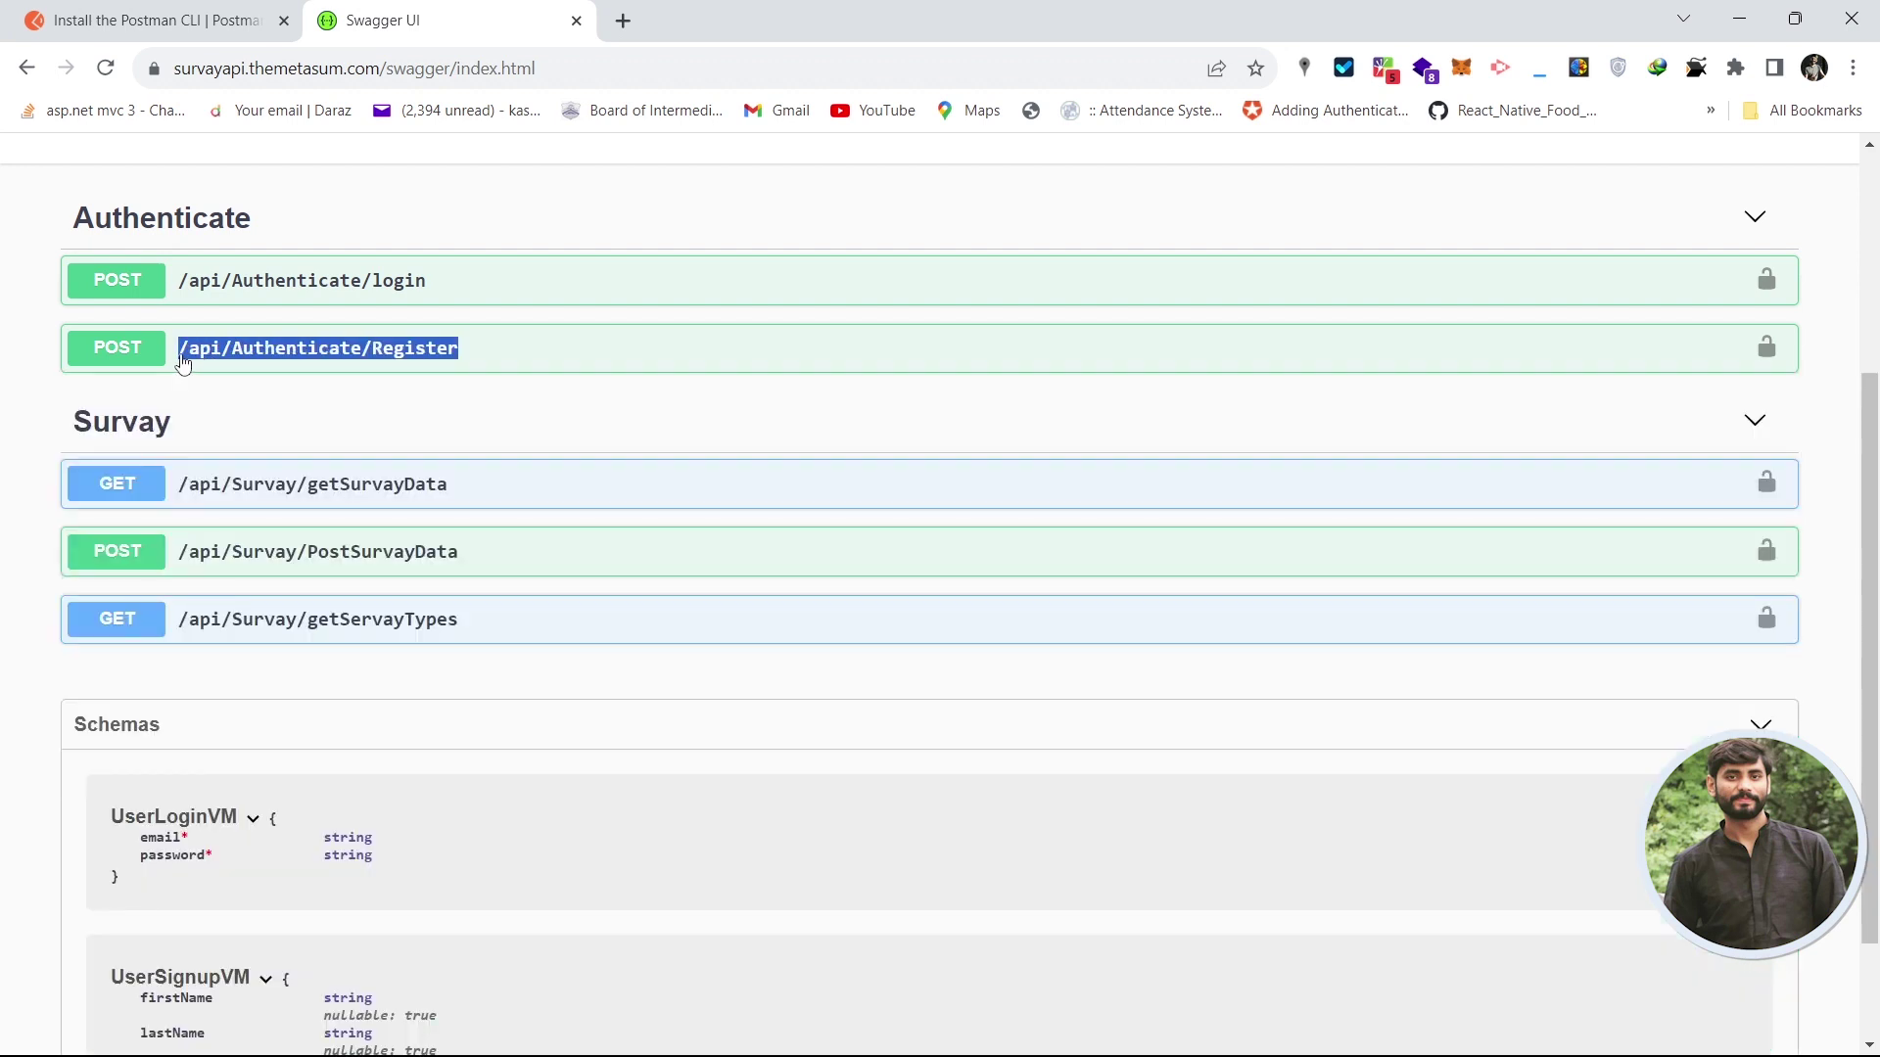
key(ctrl+c)
- In a new tab's address bar, enter /api/Authenticate/Register?id=1
click(623, 20)
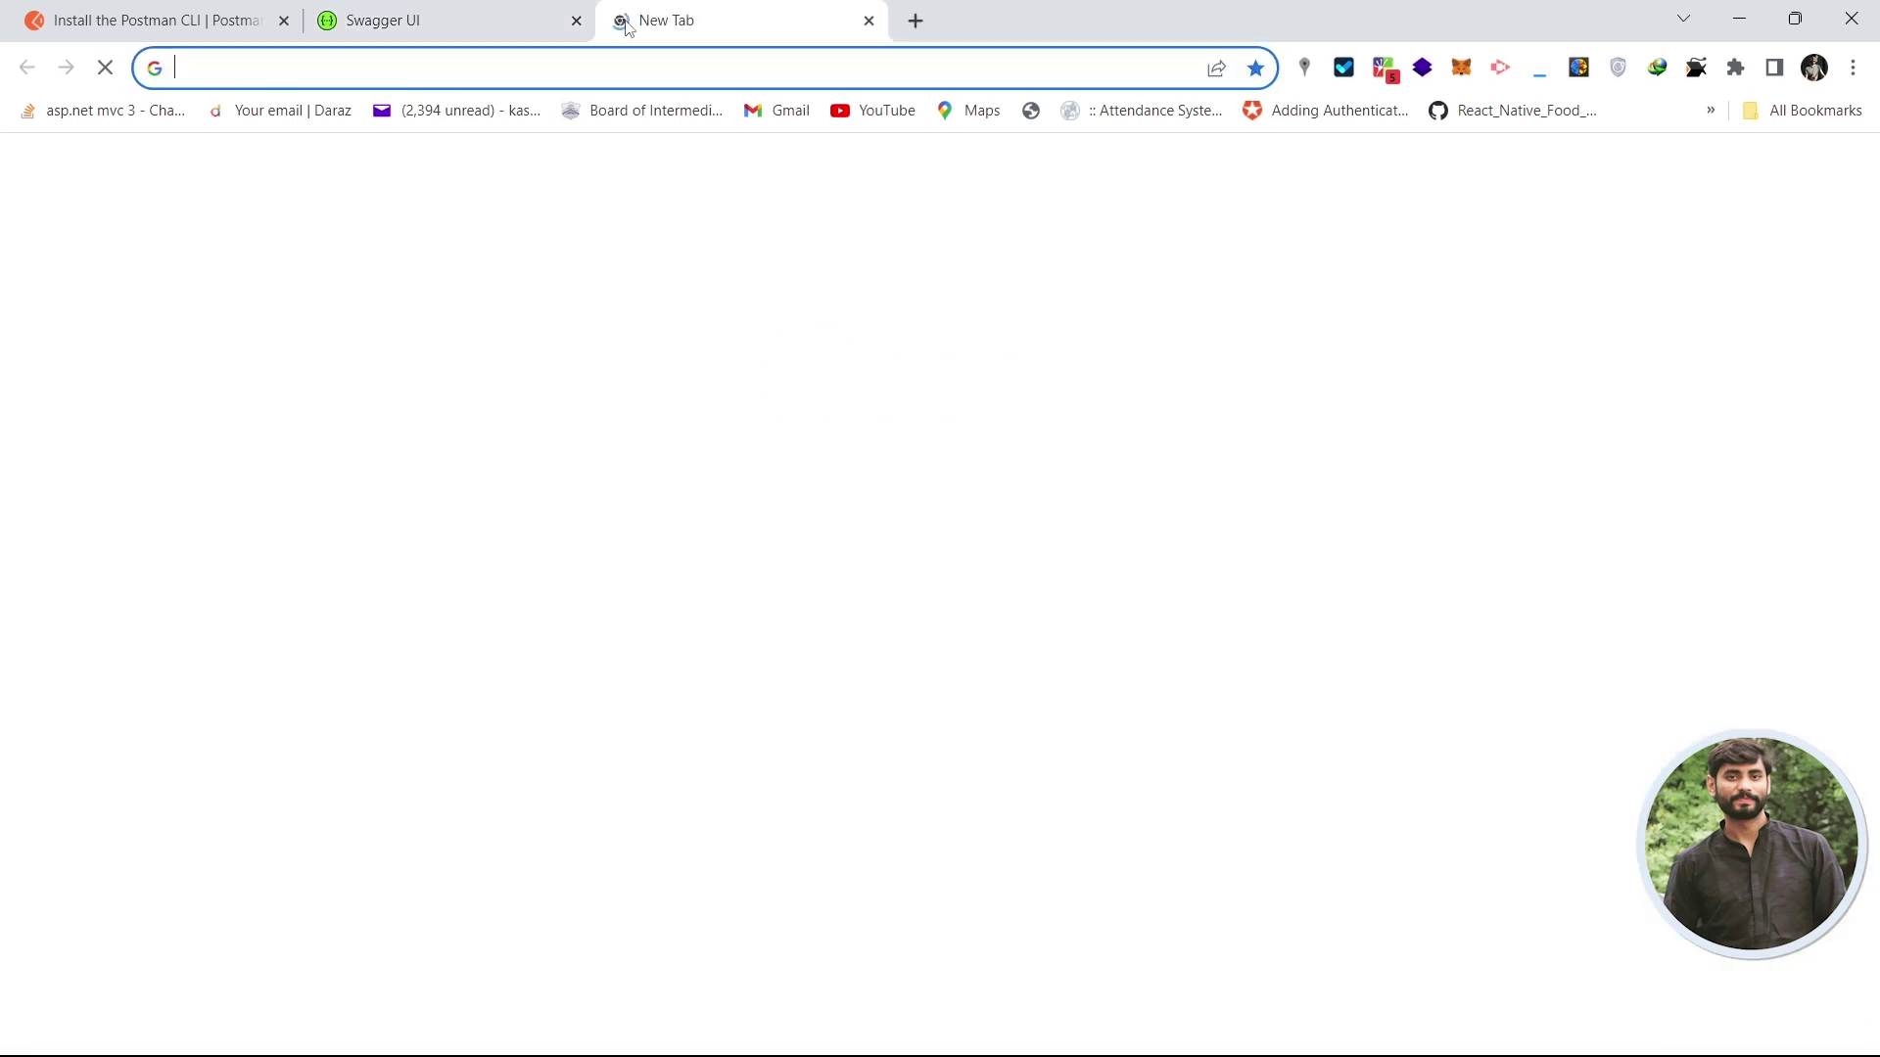
key(ctrl+v)
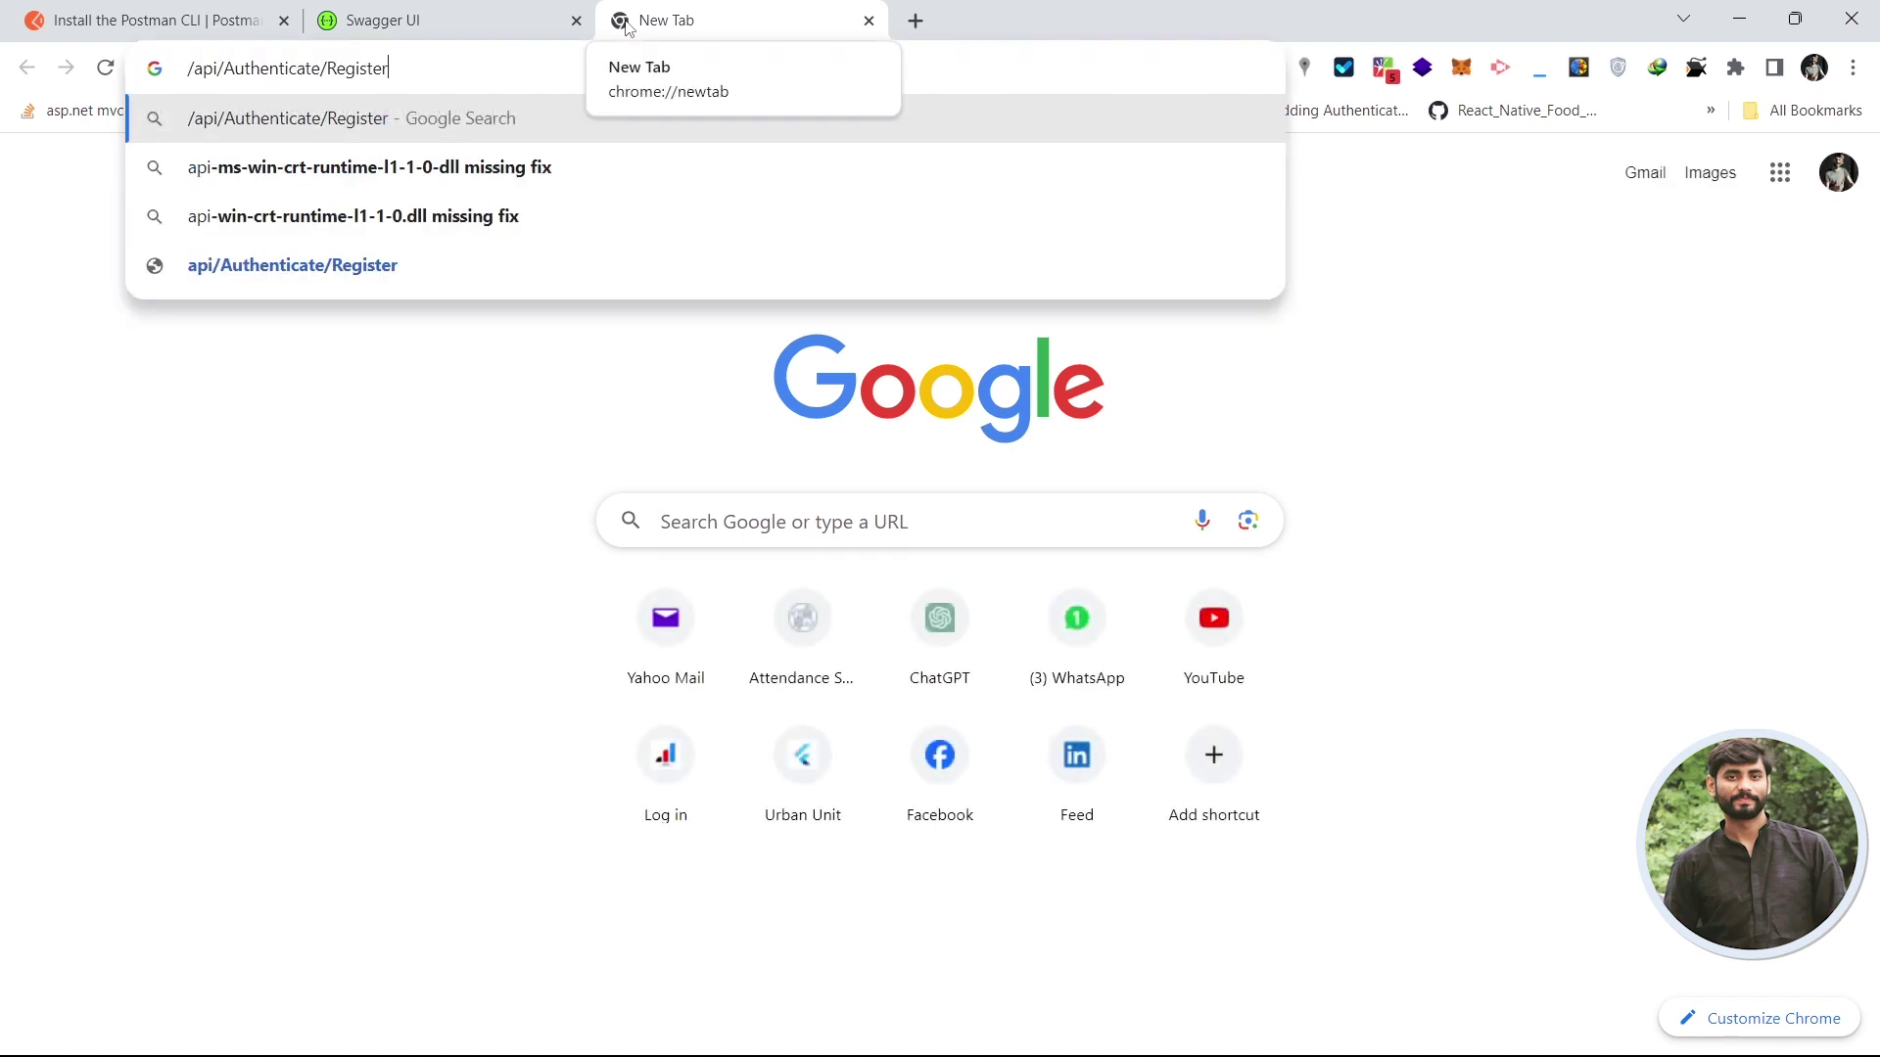
text(>id=)
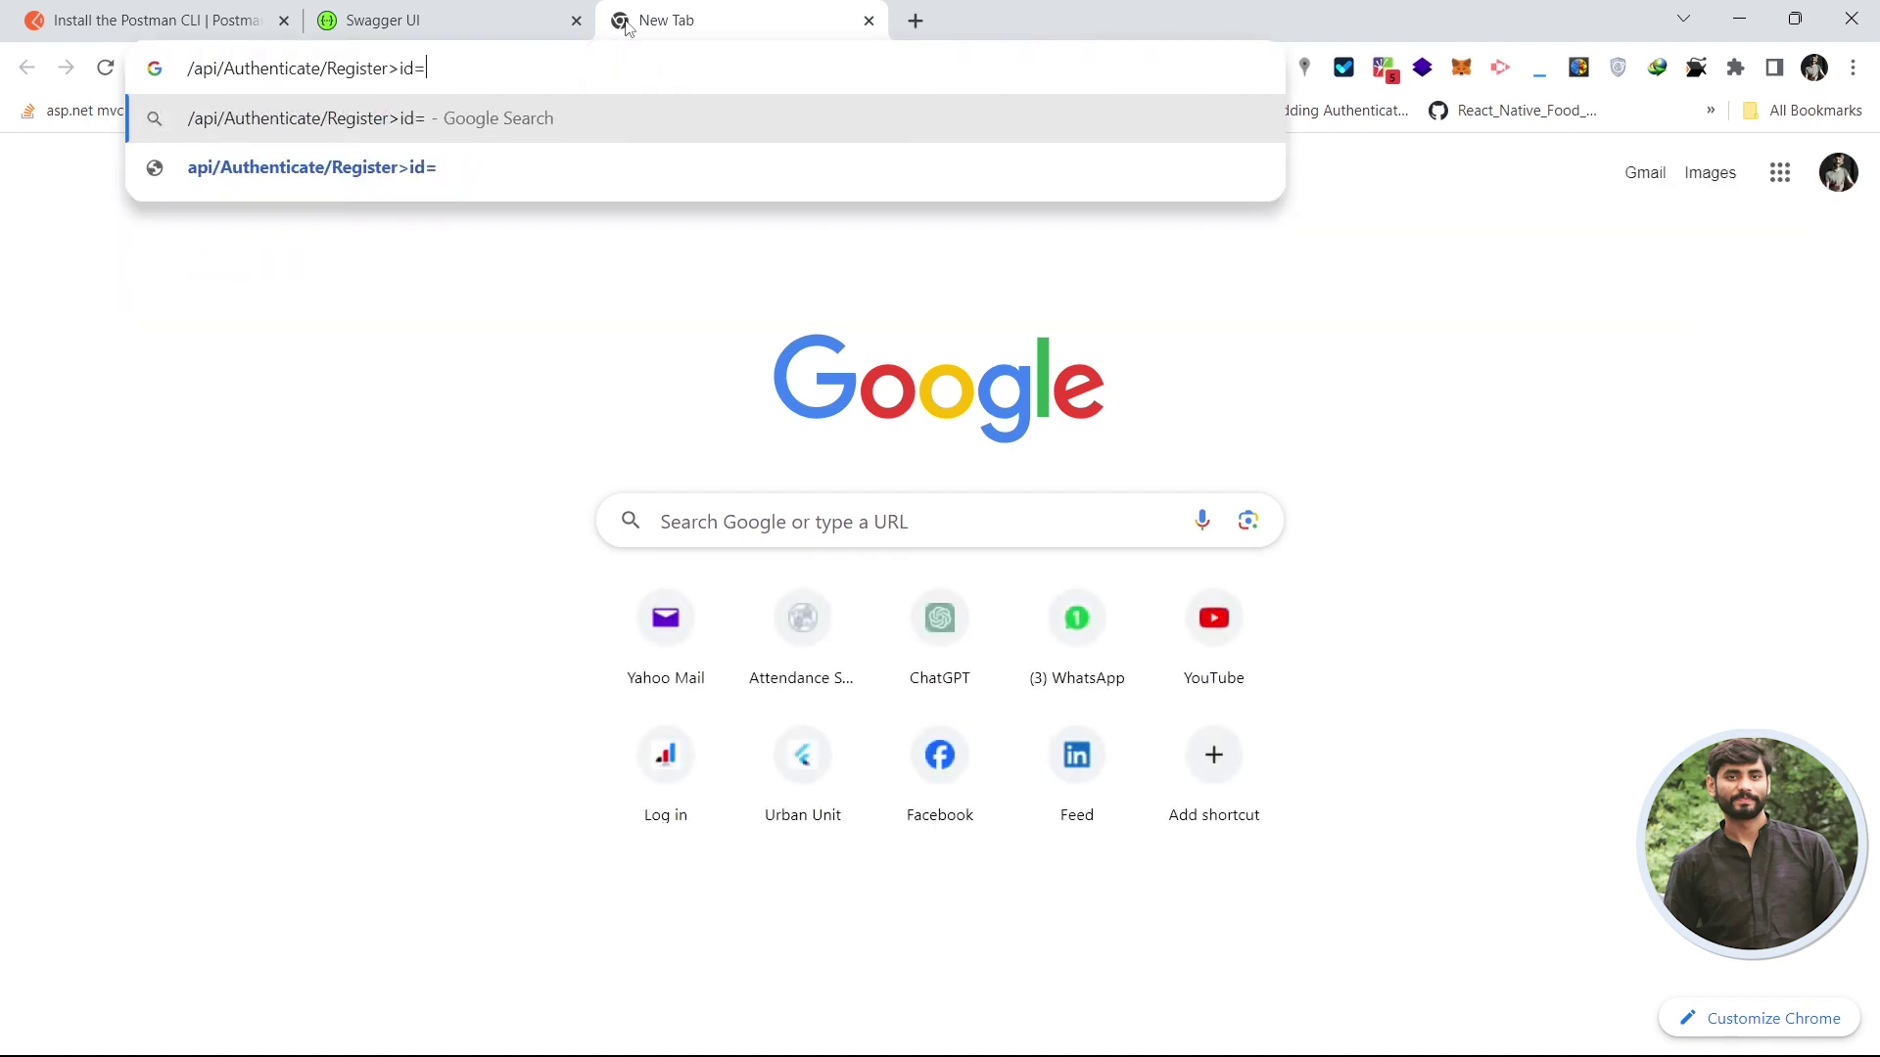
text(1)
key(BackSpace)
key(BackSpace)
key(BackSpace)
key(BackSpace)
key(BackSpace)
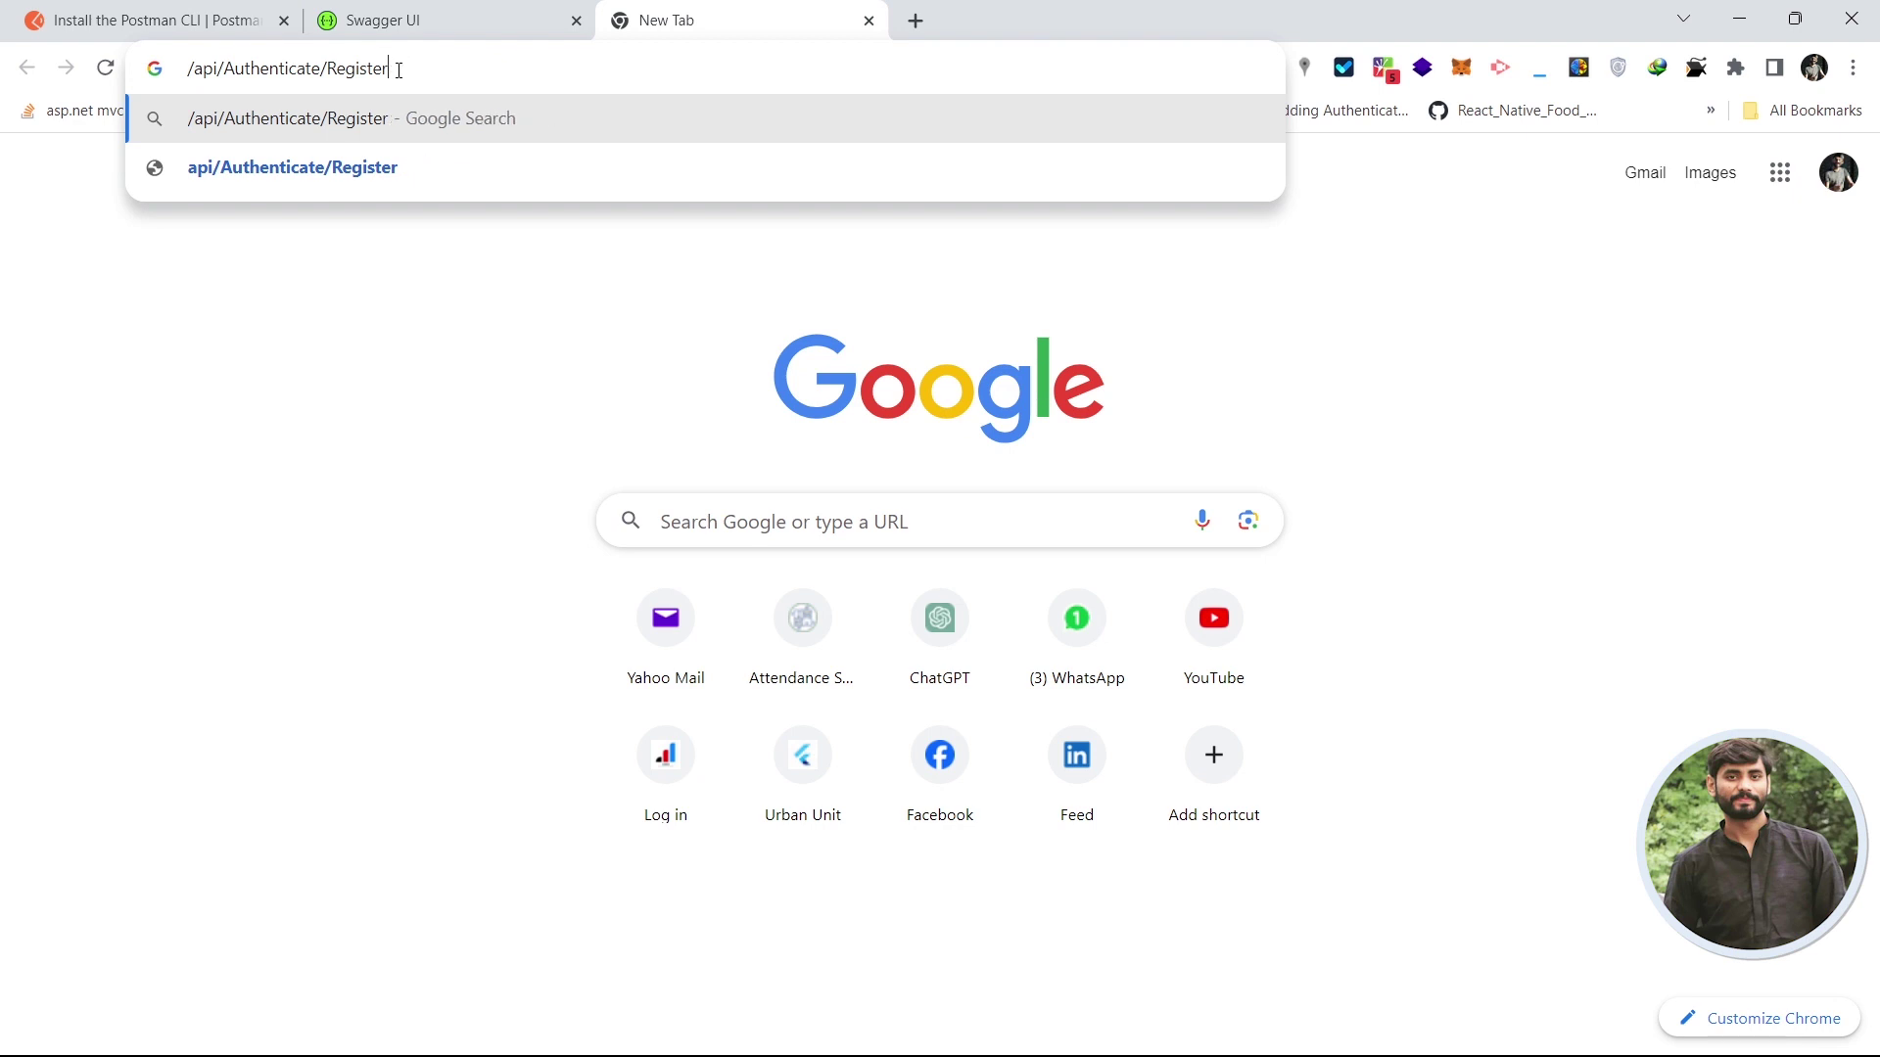
text(?i)
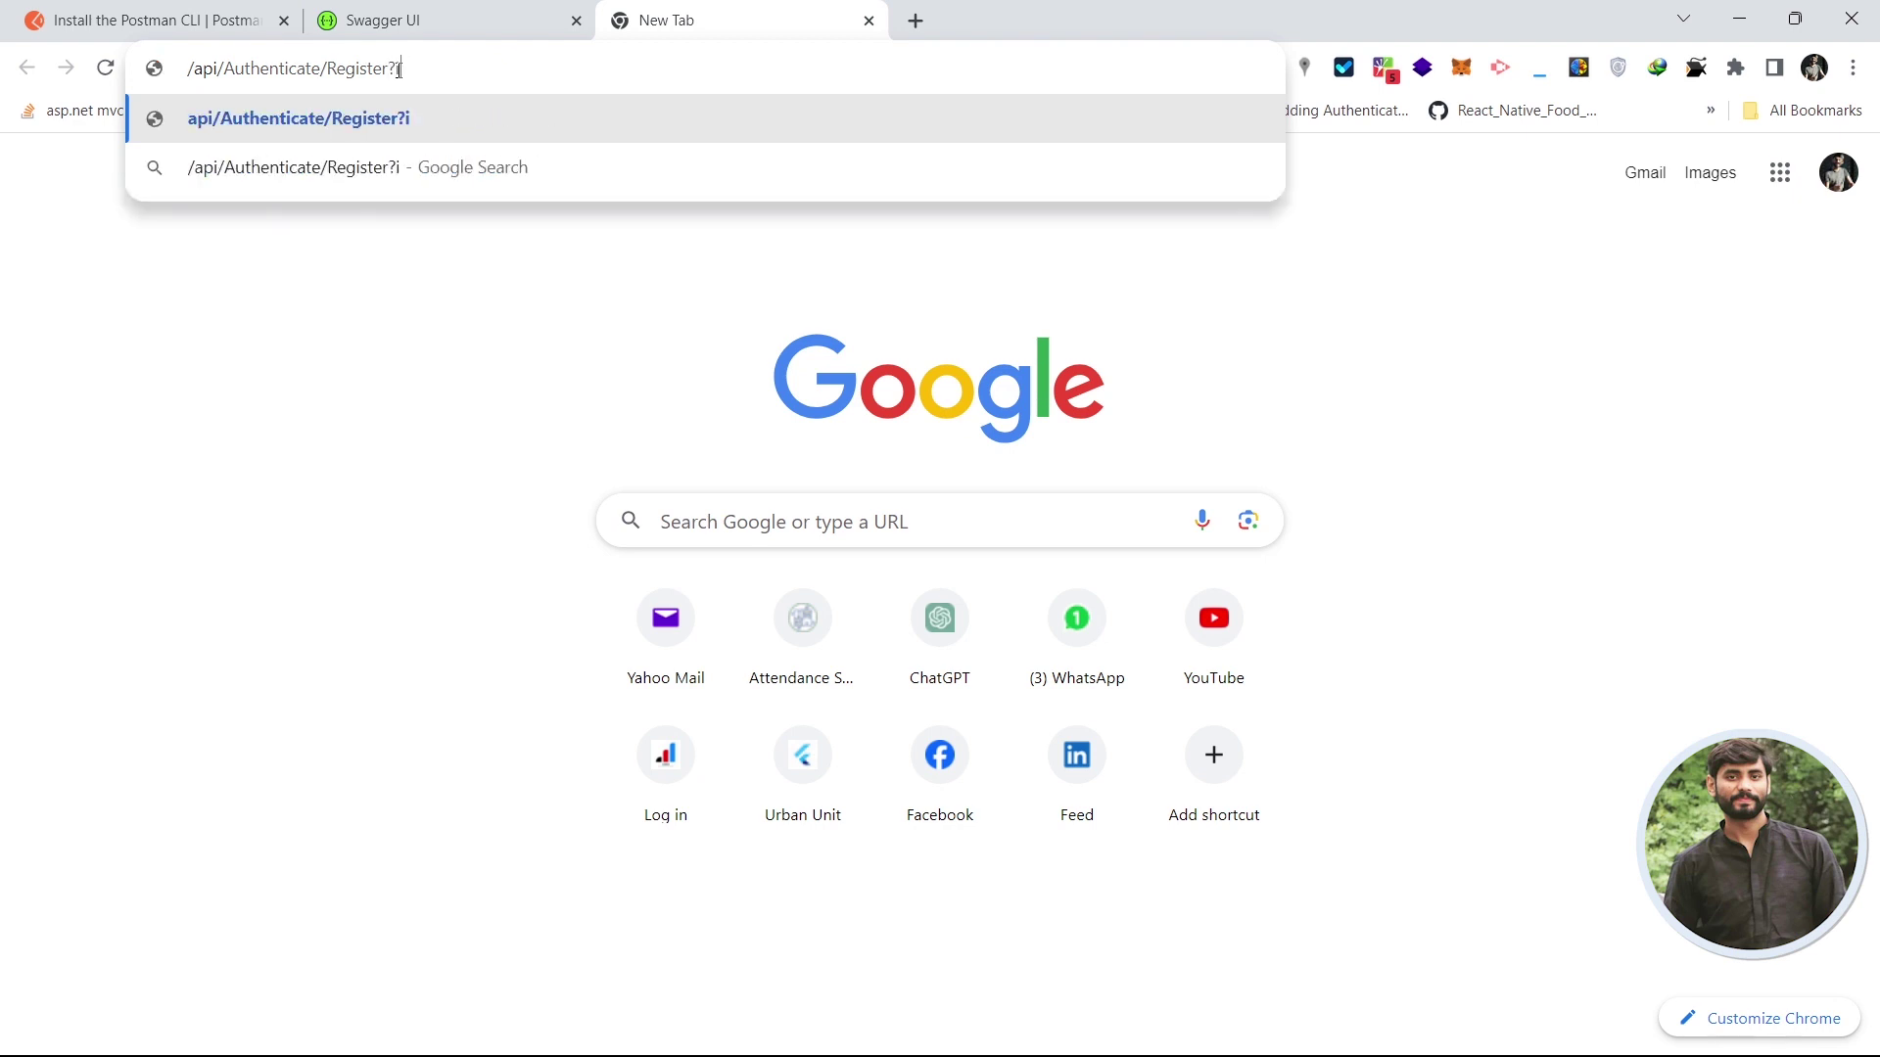
text(d=1)
click(408, 376)
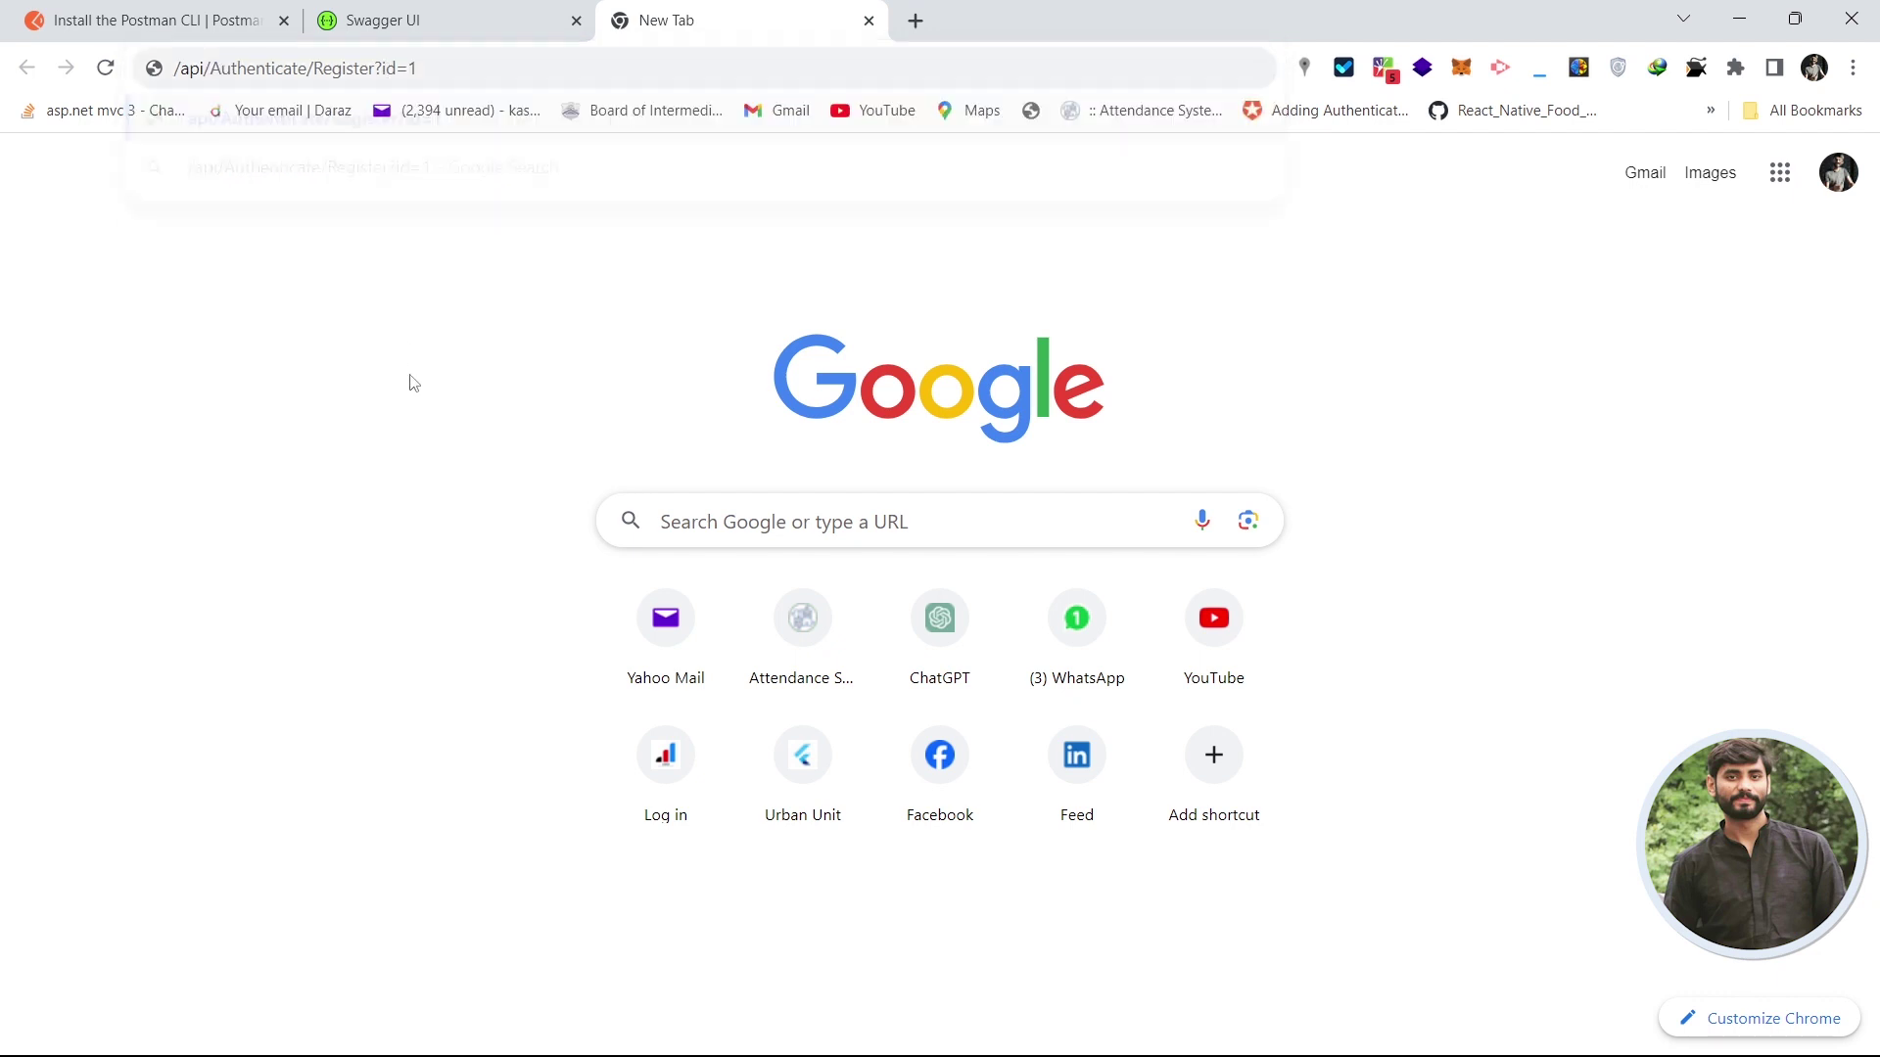
- Delete the ?id=1 query from the address and return to the Swagger UI tab
click(388, 66)
double_click(389, 67)
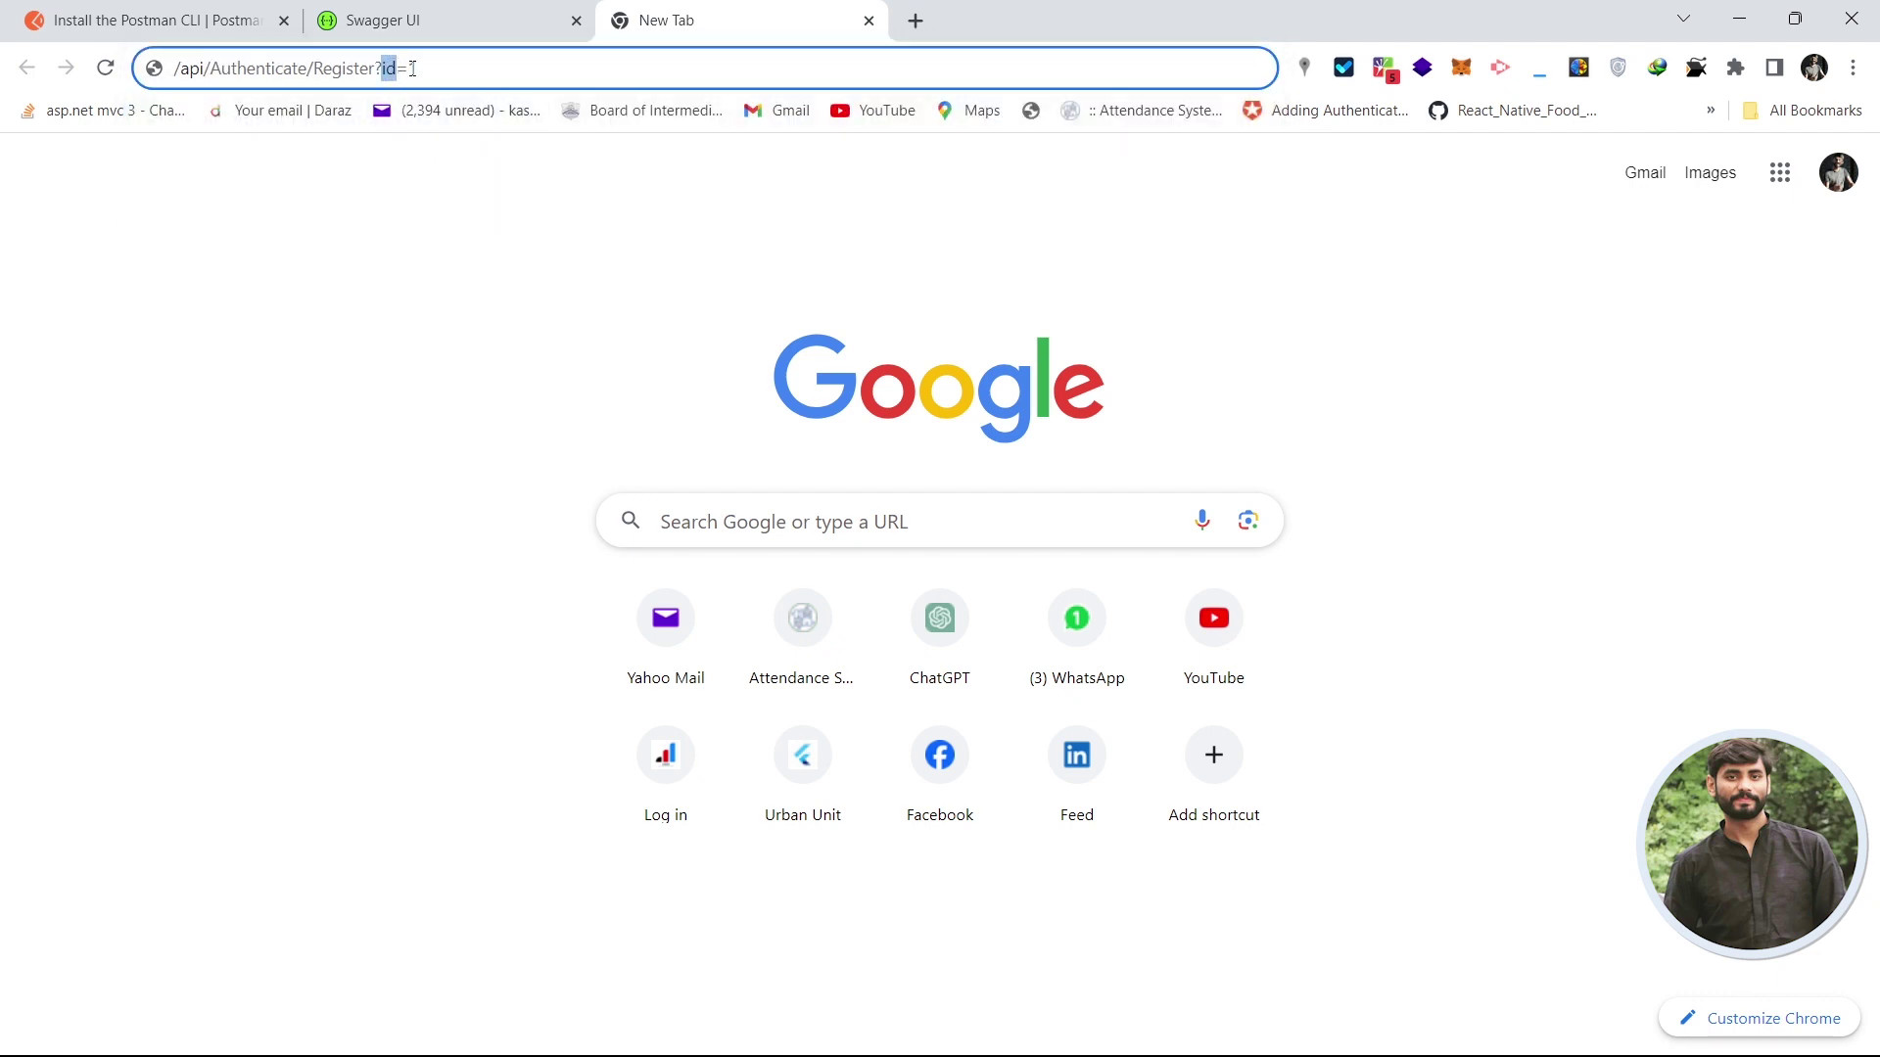
double_click(412, 68)
drag(374, 68, 420, 68)
key(BackSpace)
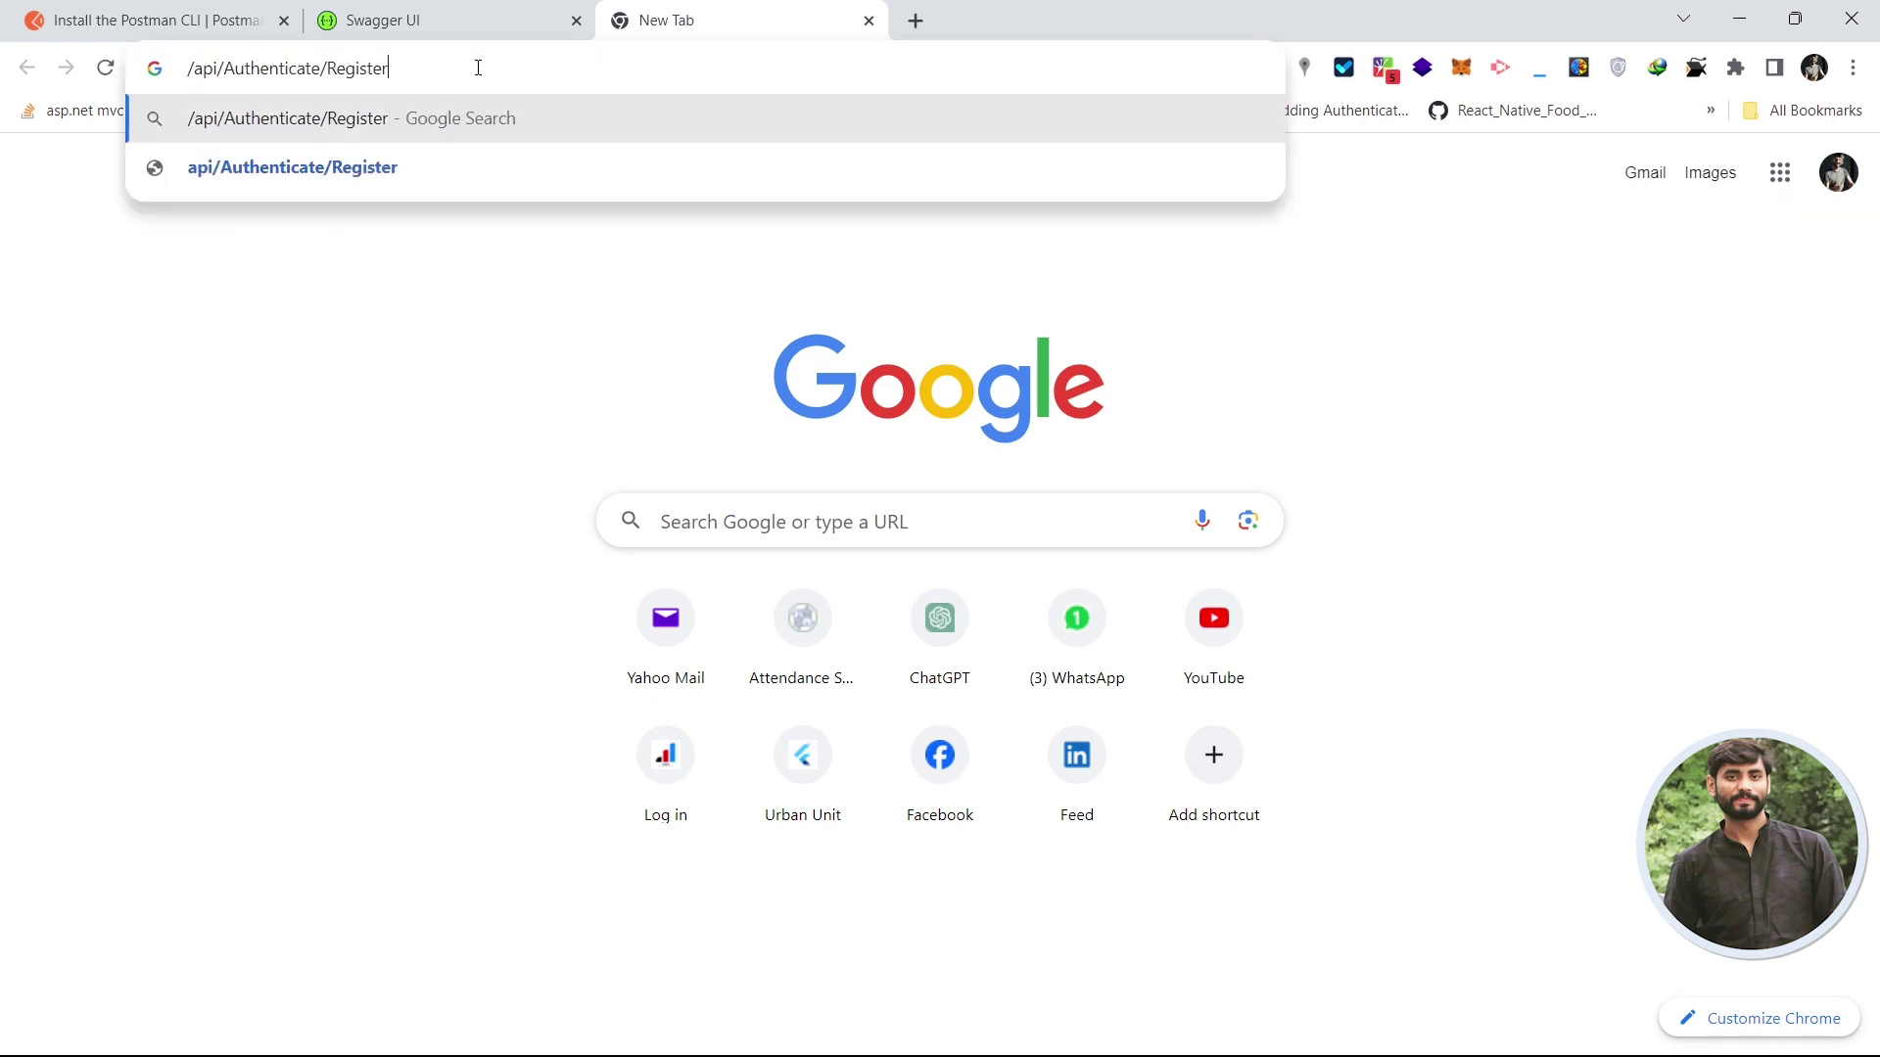
click(487, 12)
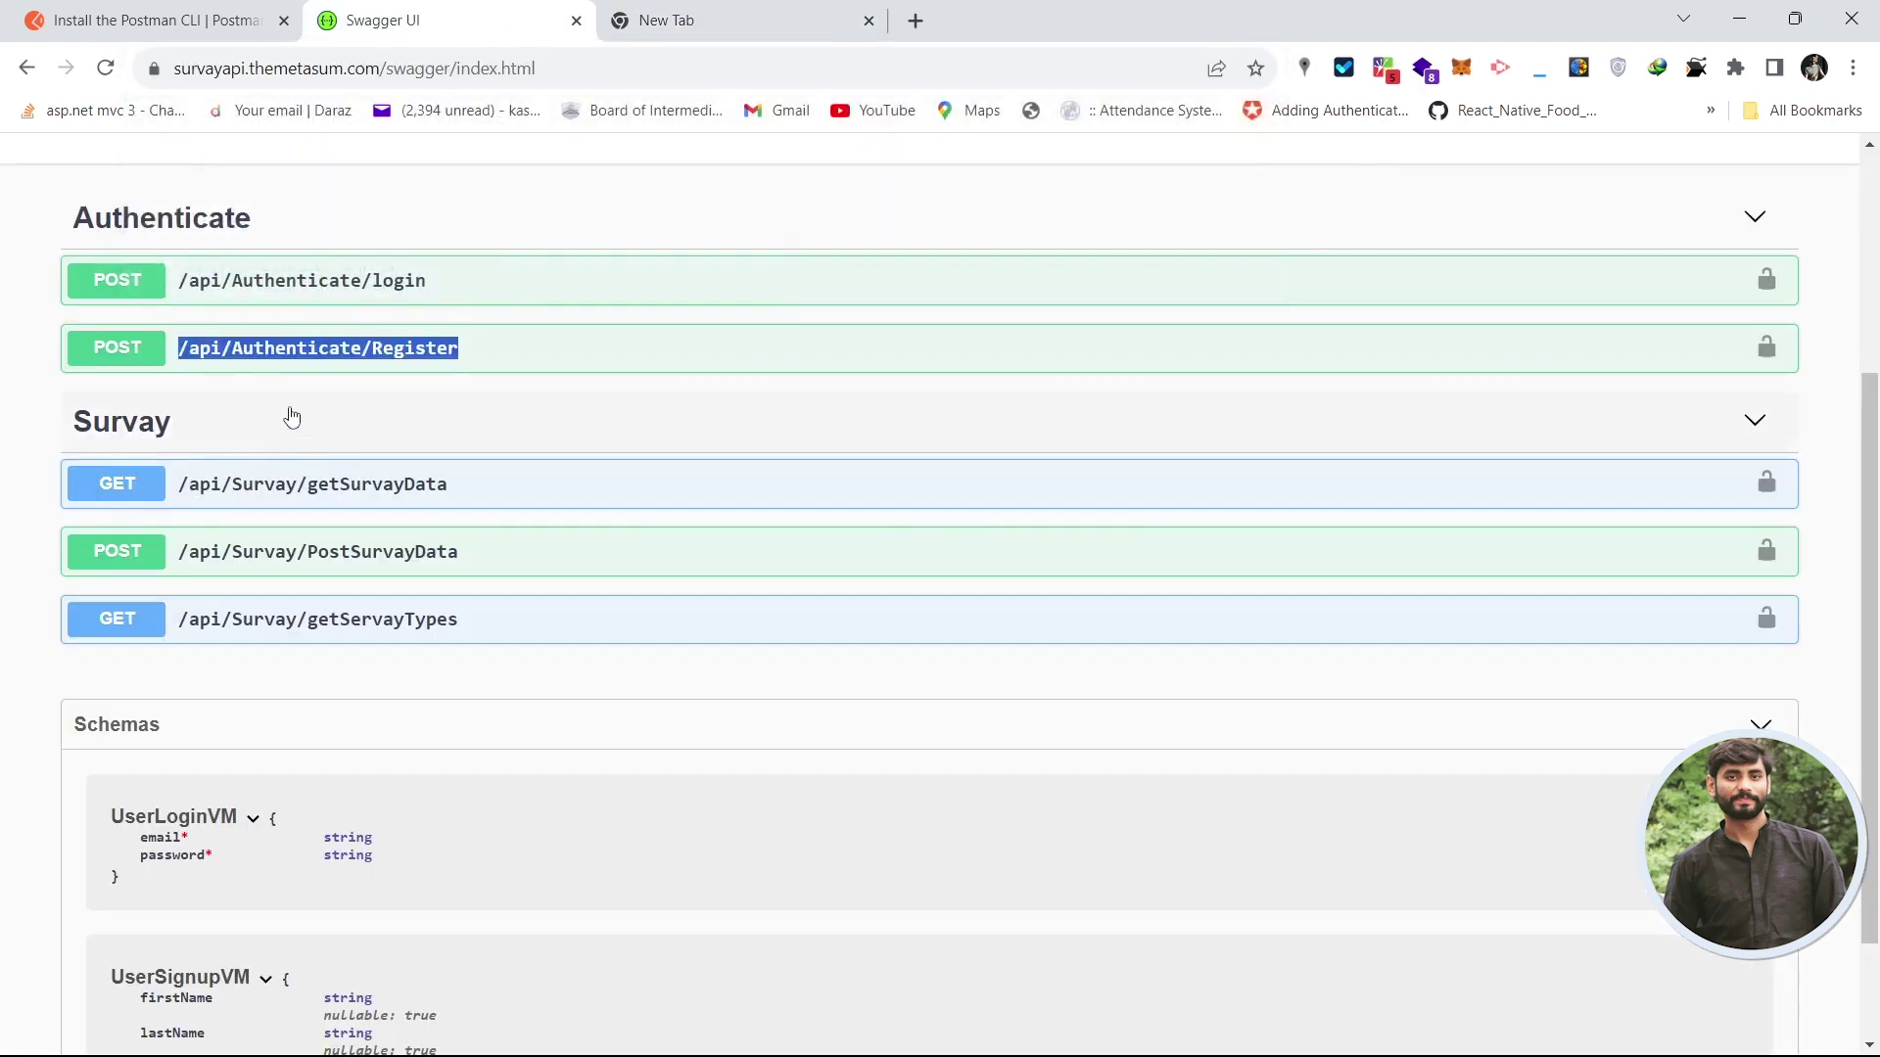
- Expand the POST /api/Authenticate/Register operation and highlight its Request body label
click(568, 357)
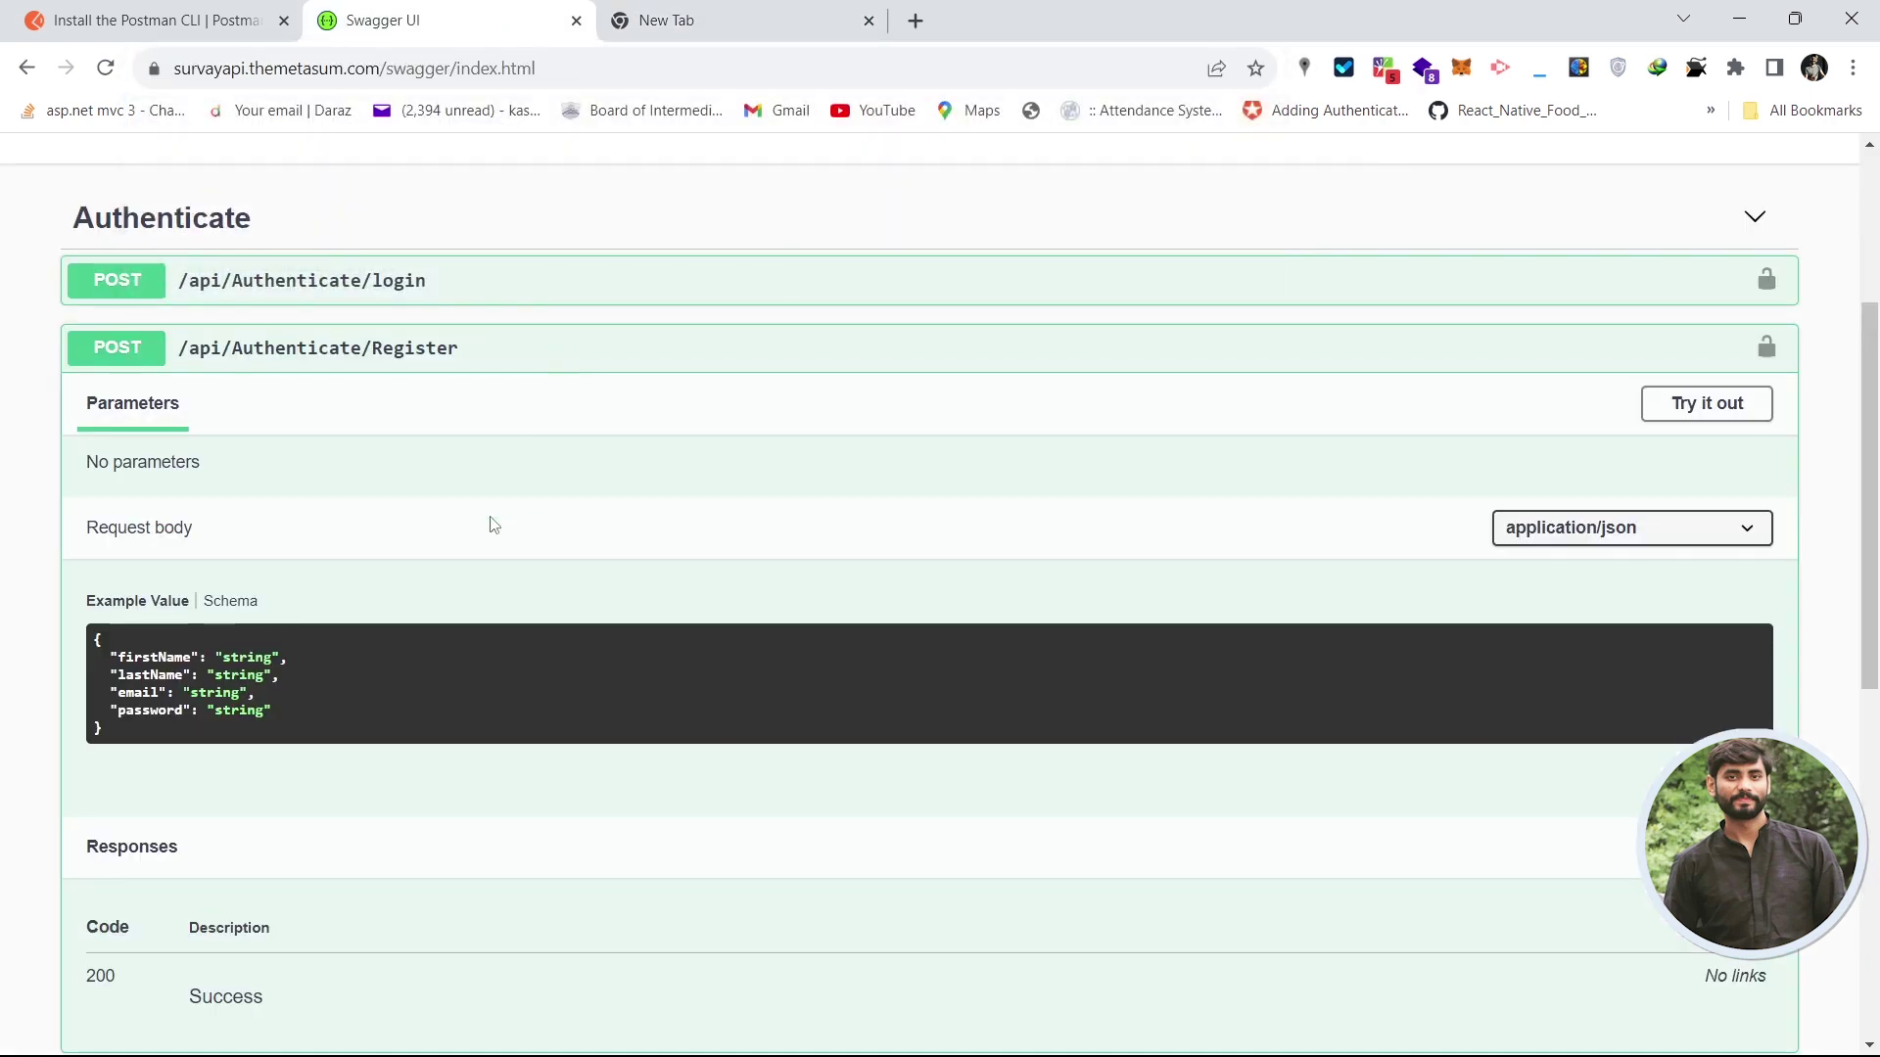
drag(1875, 545, 1874, 574)
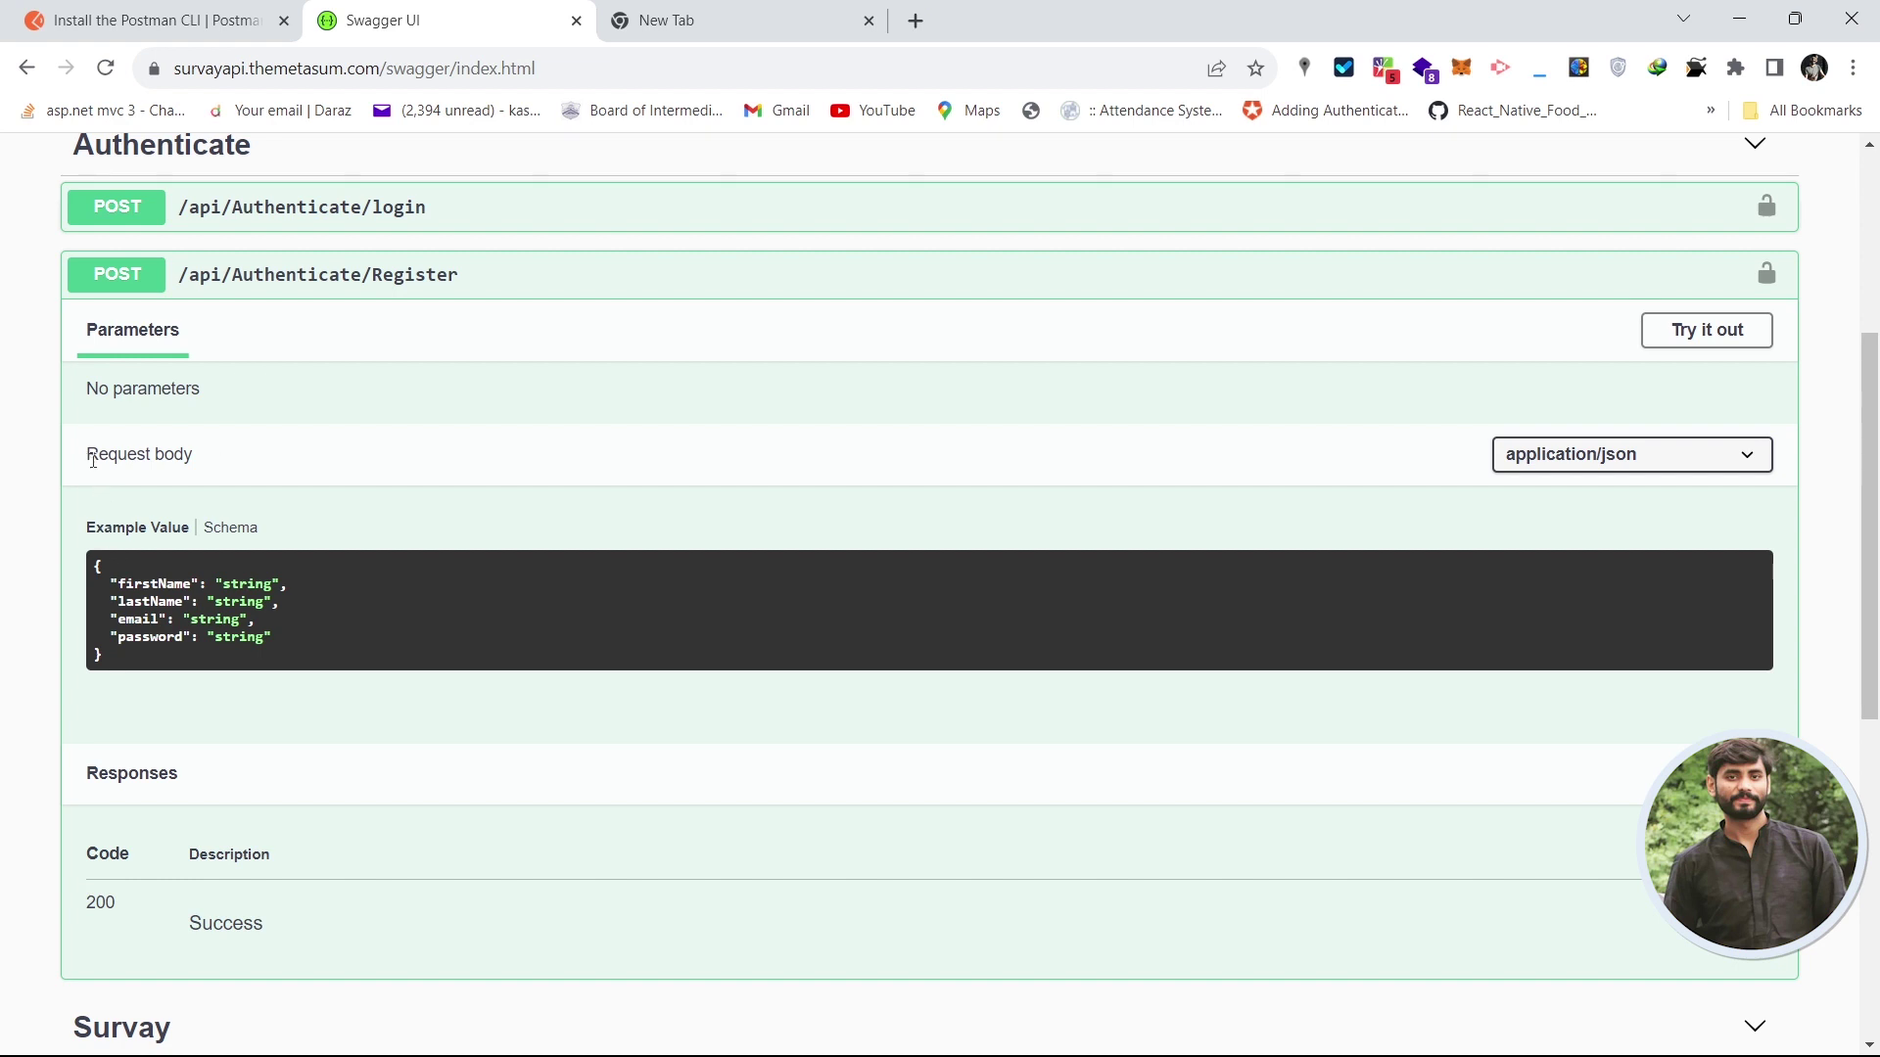
drag(88, 453, 235, 456)
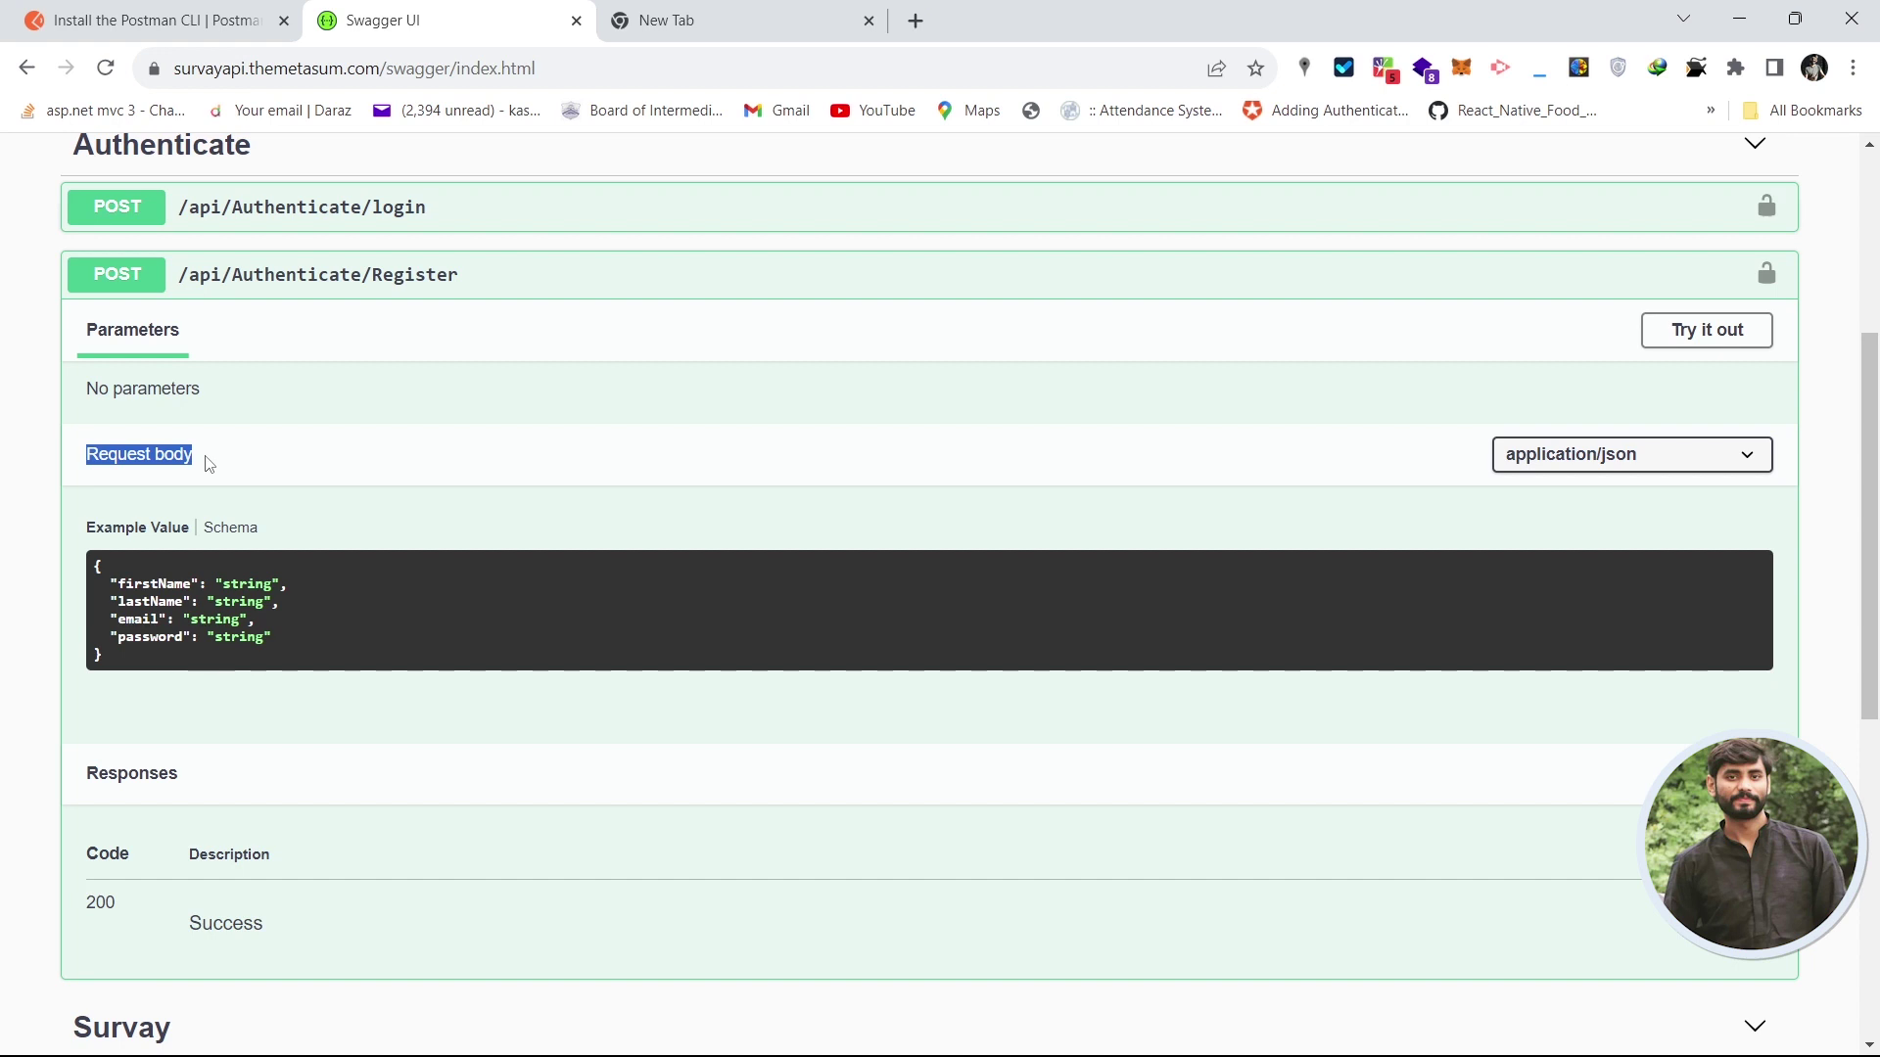
click(614, 403)
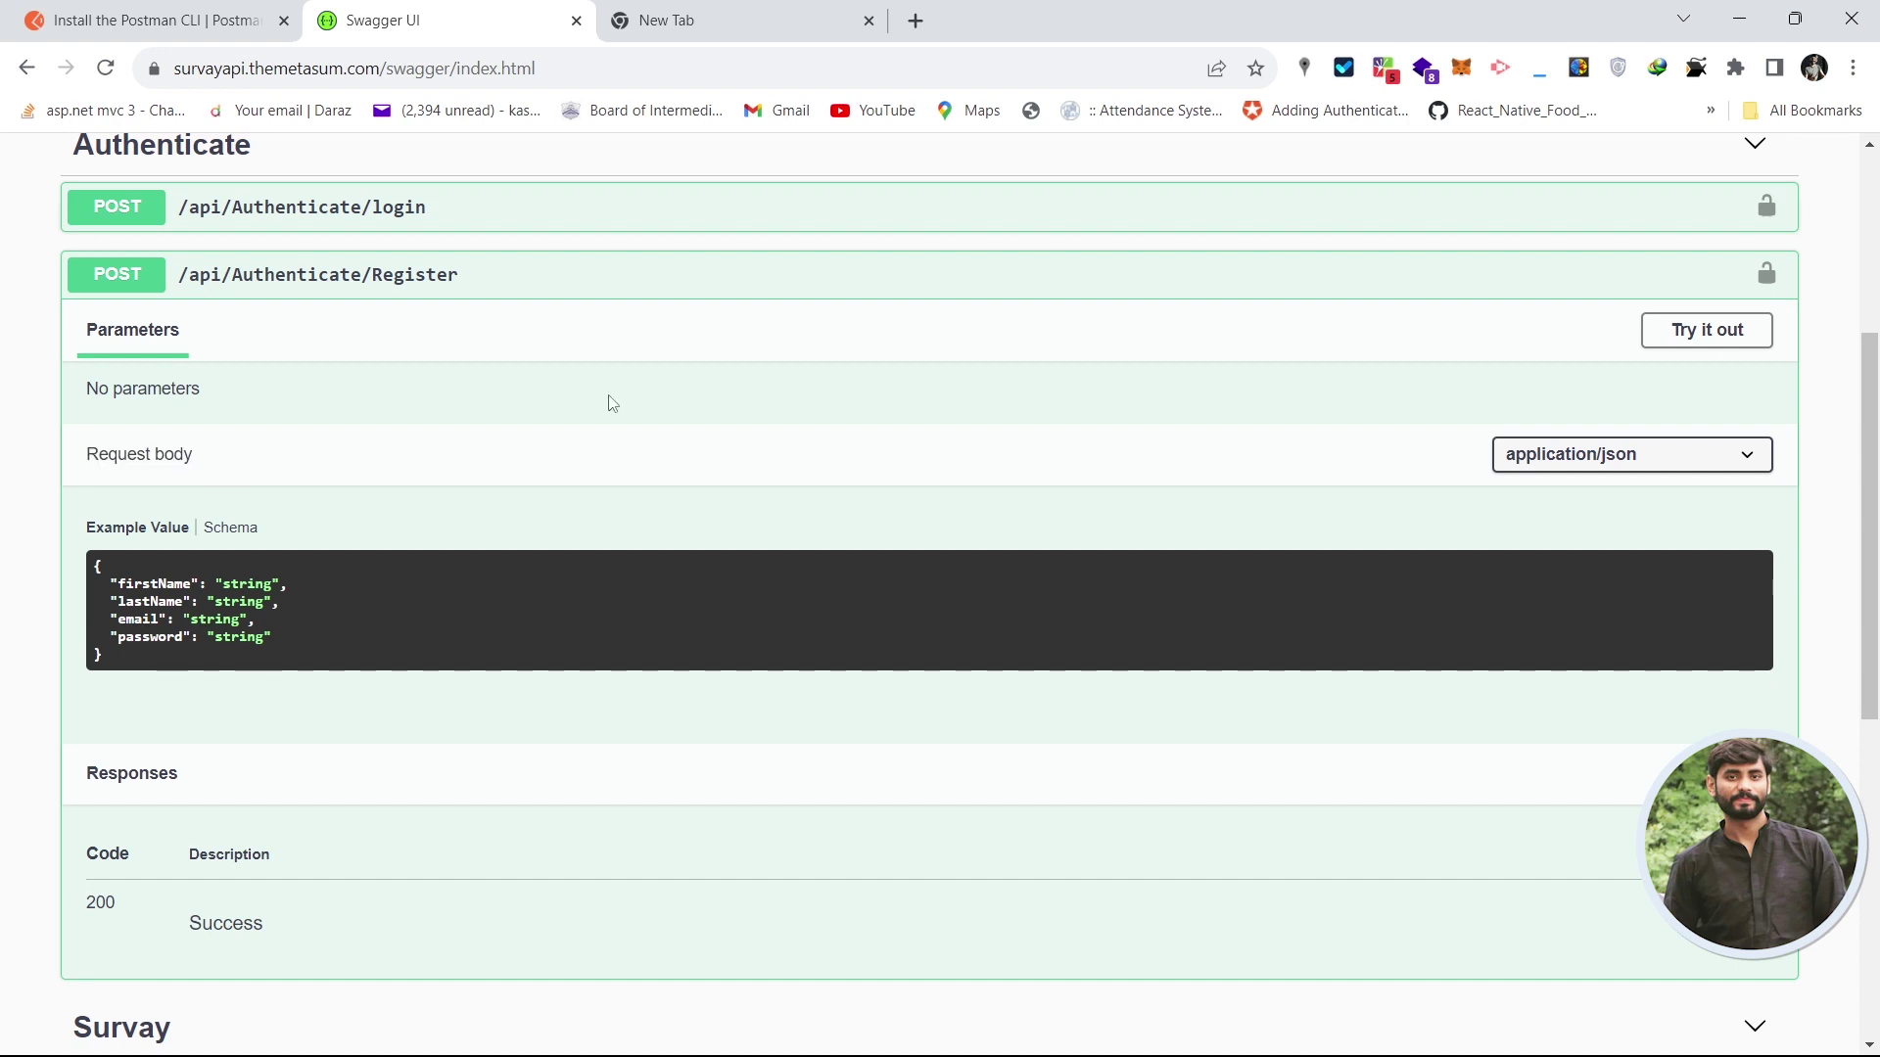
- Switch the request content type to text/json, then back to application/json
click(1681, 458)
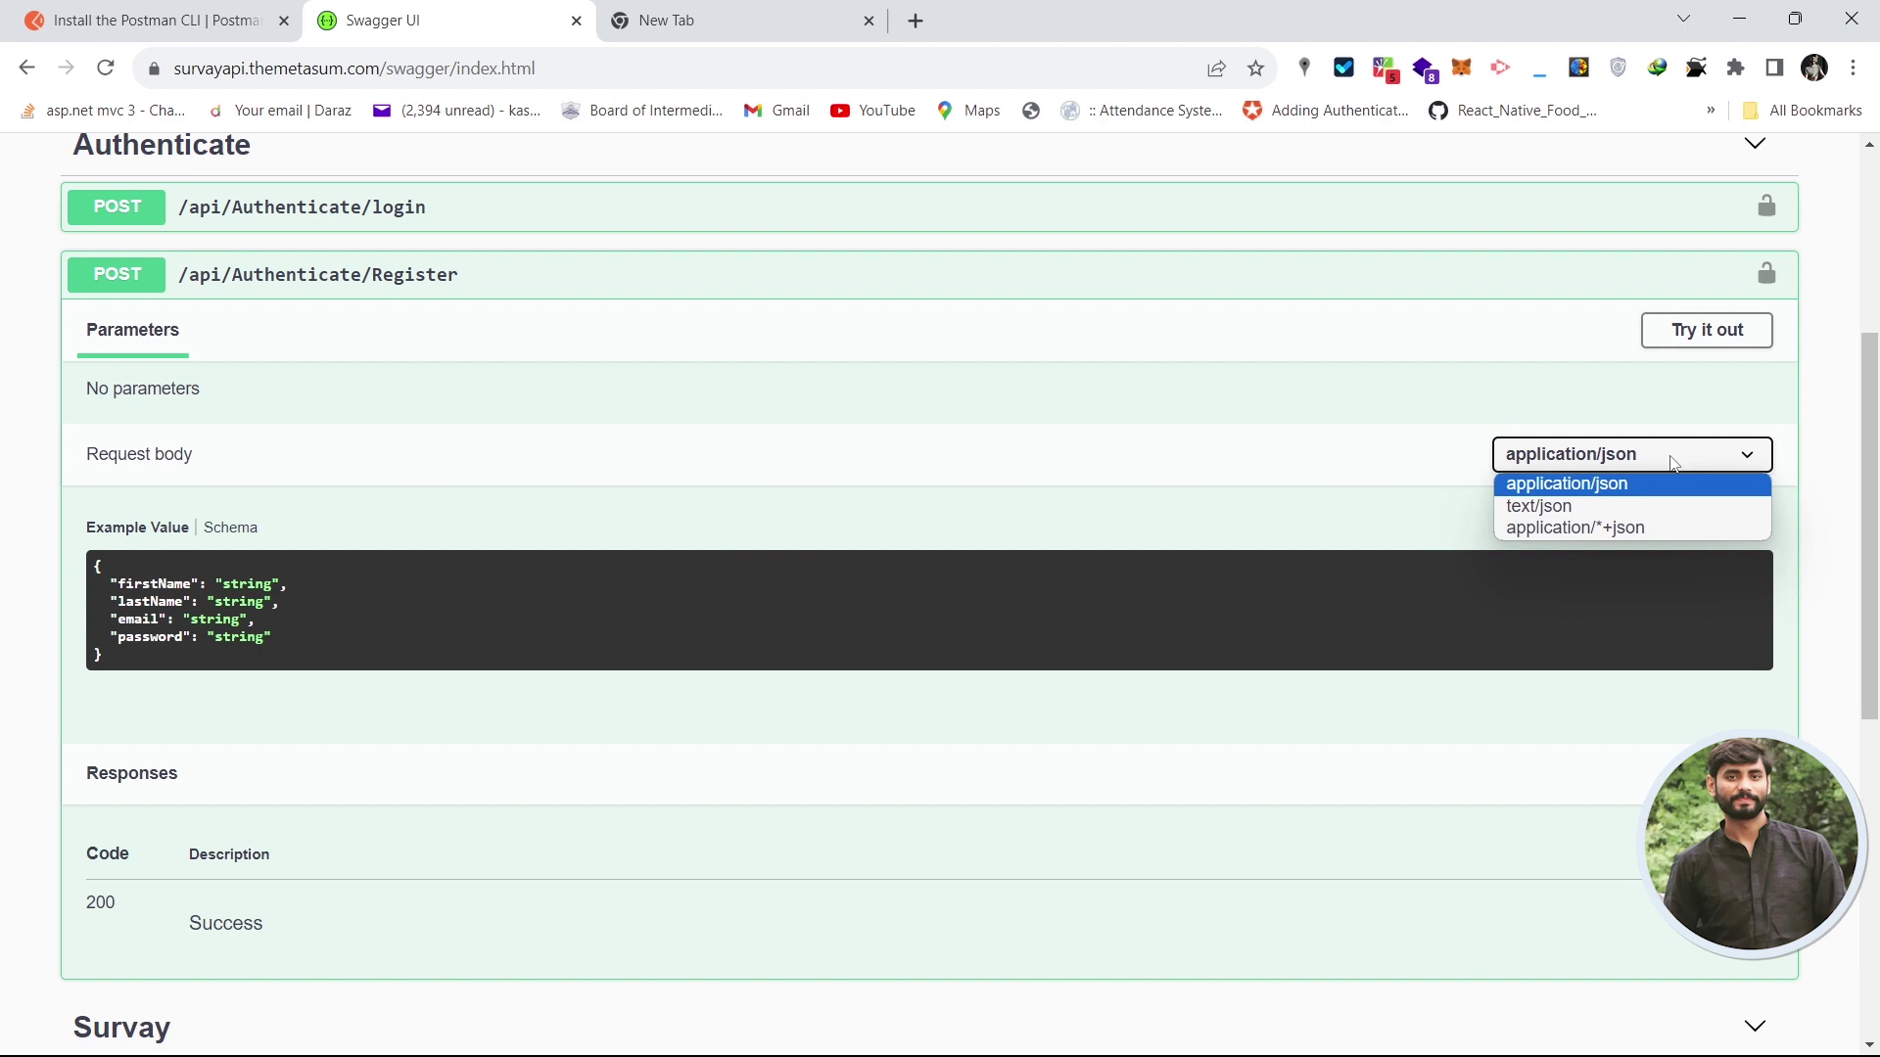
click(1610, 495)
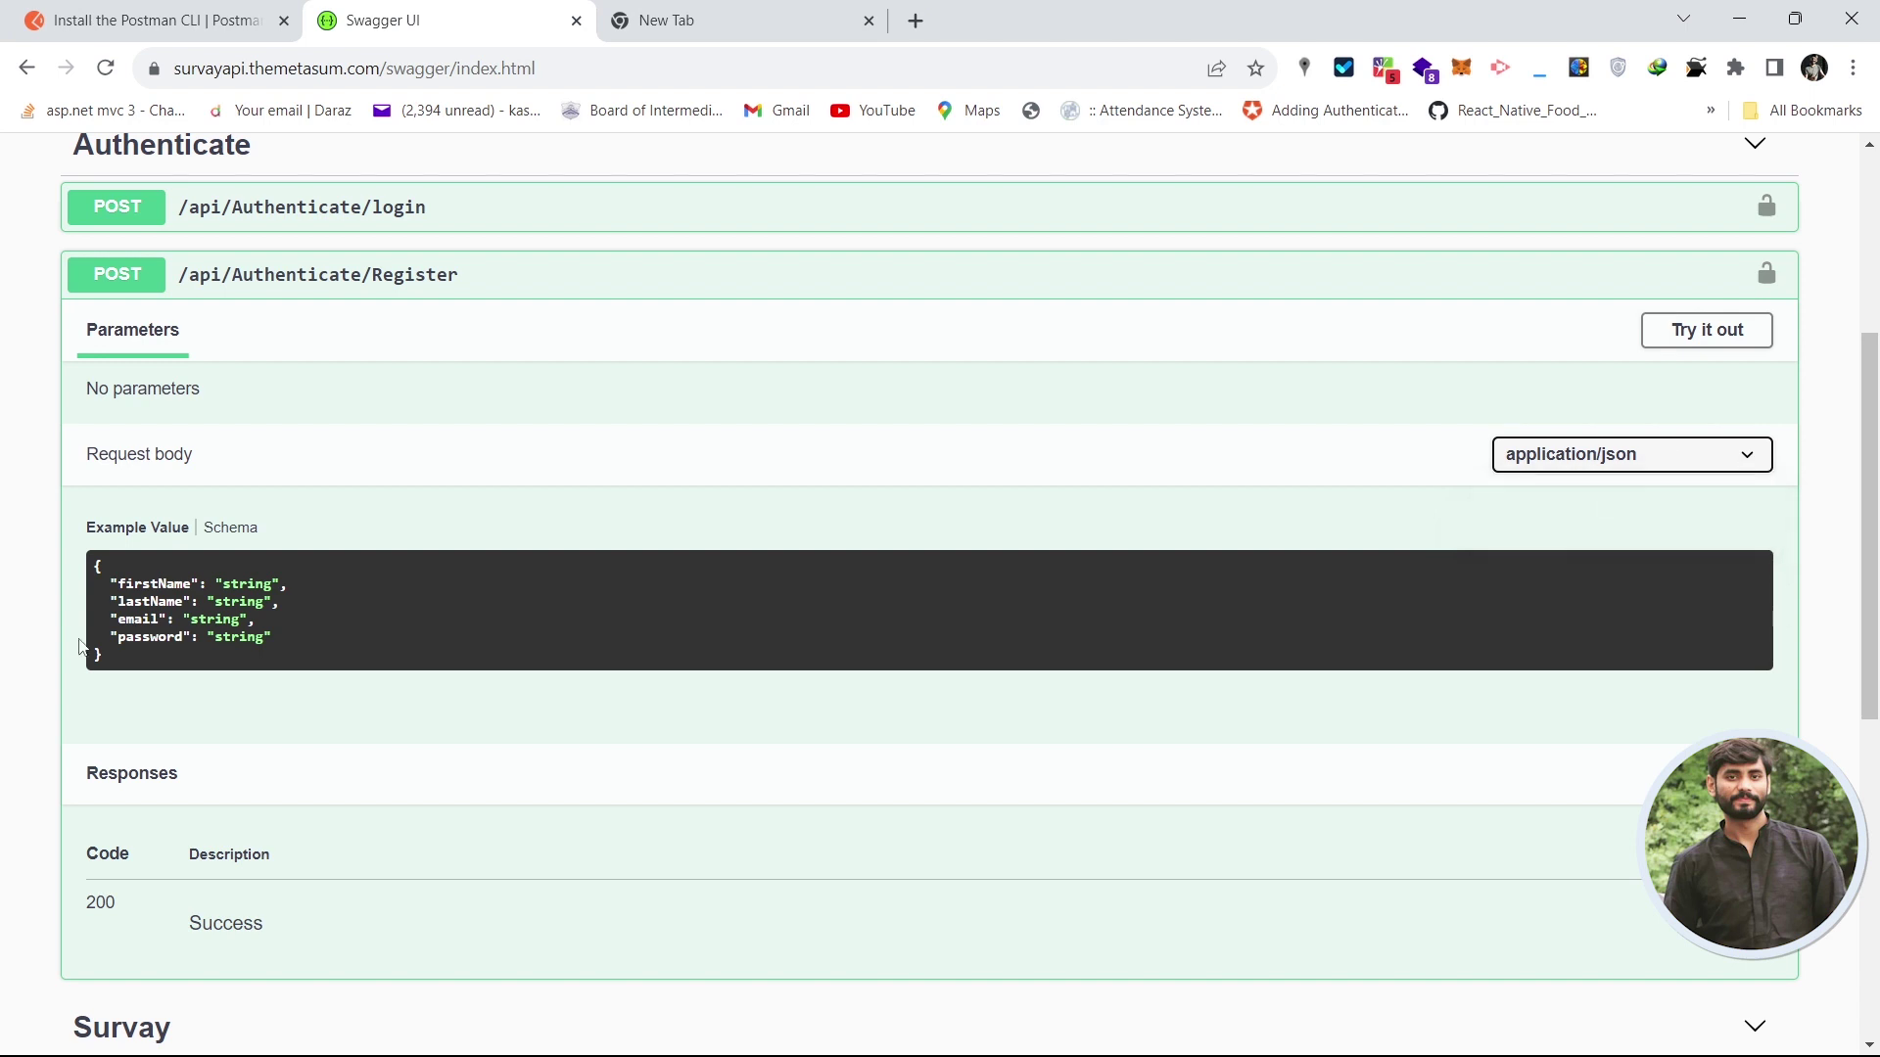
click(1698, 465)
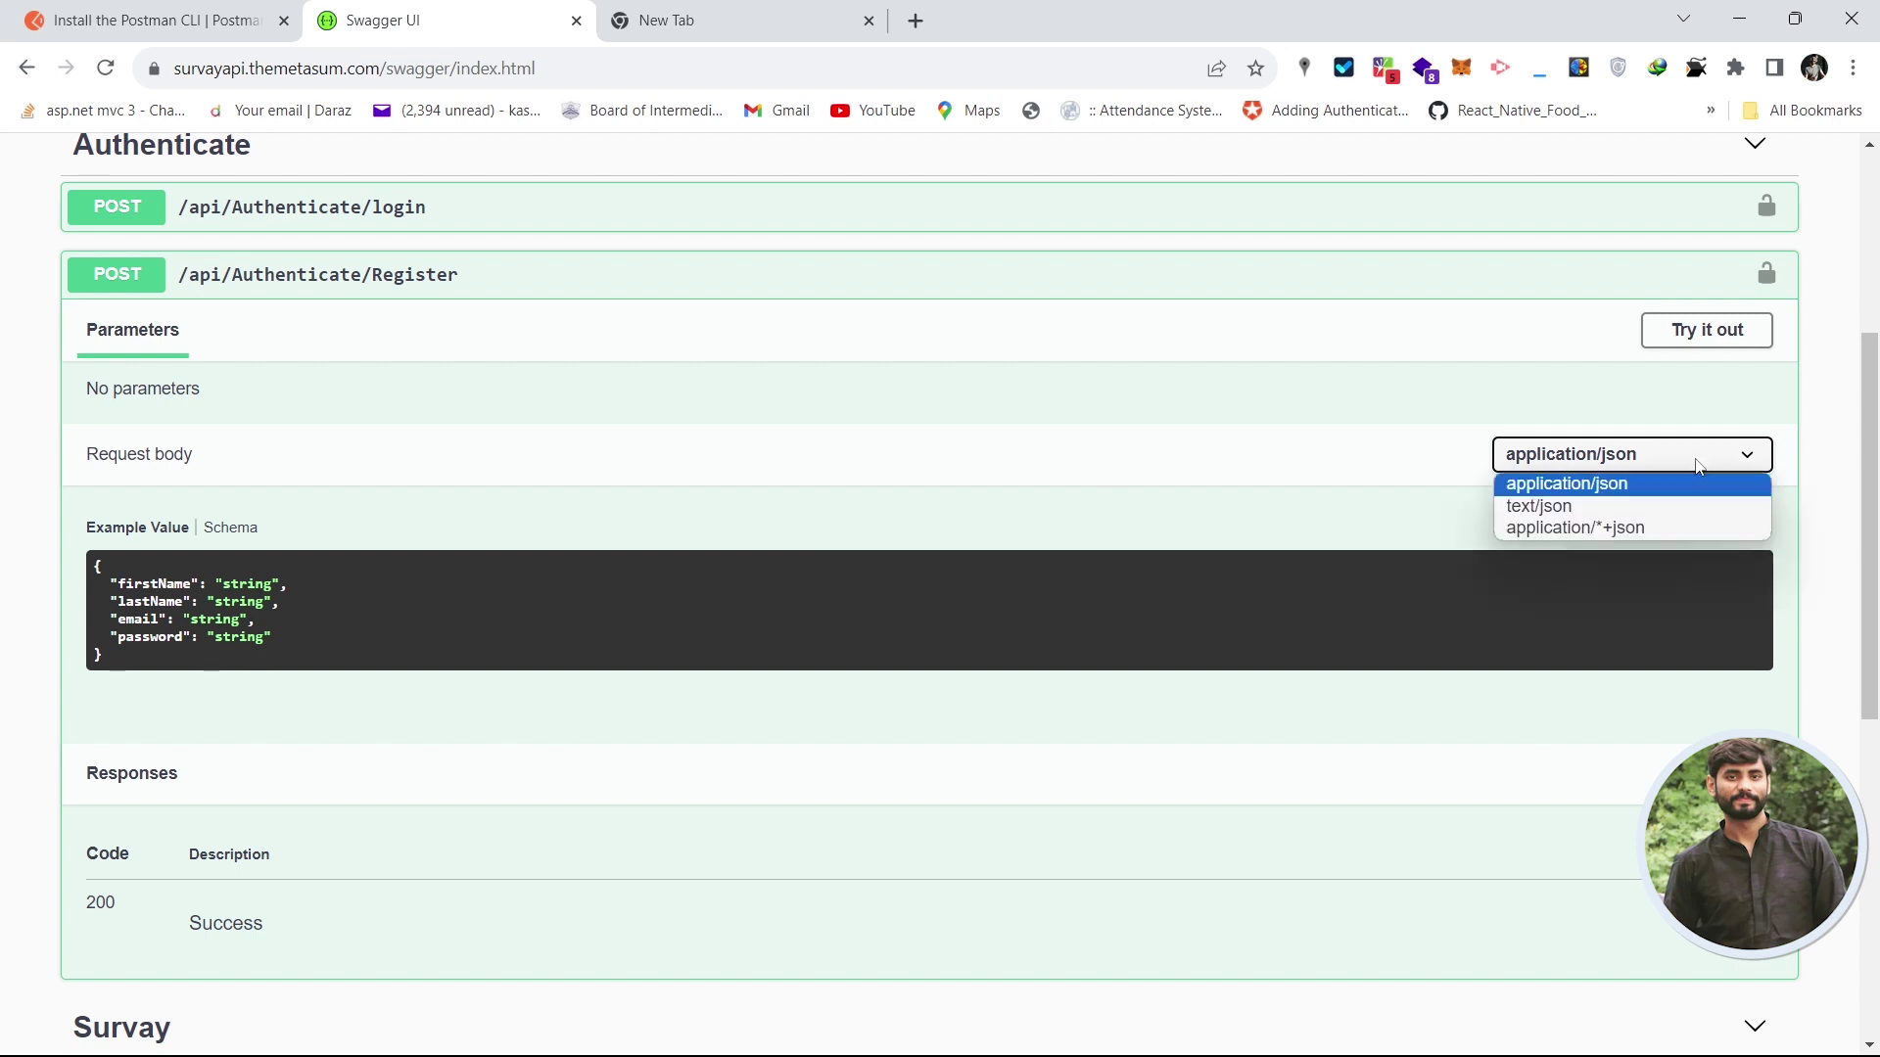
click(1631, 506)
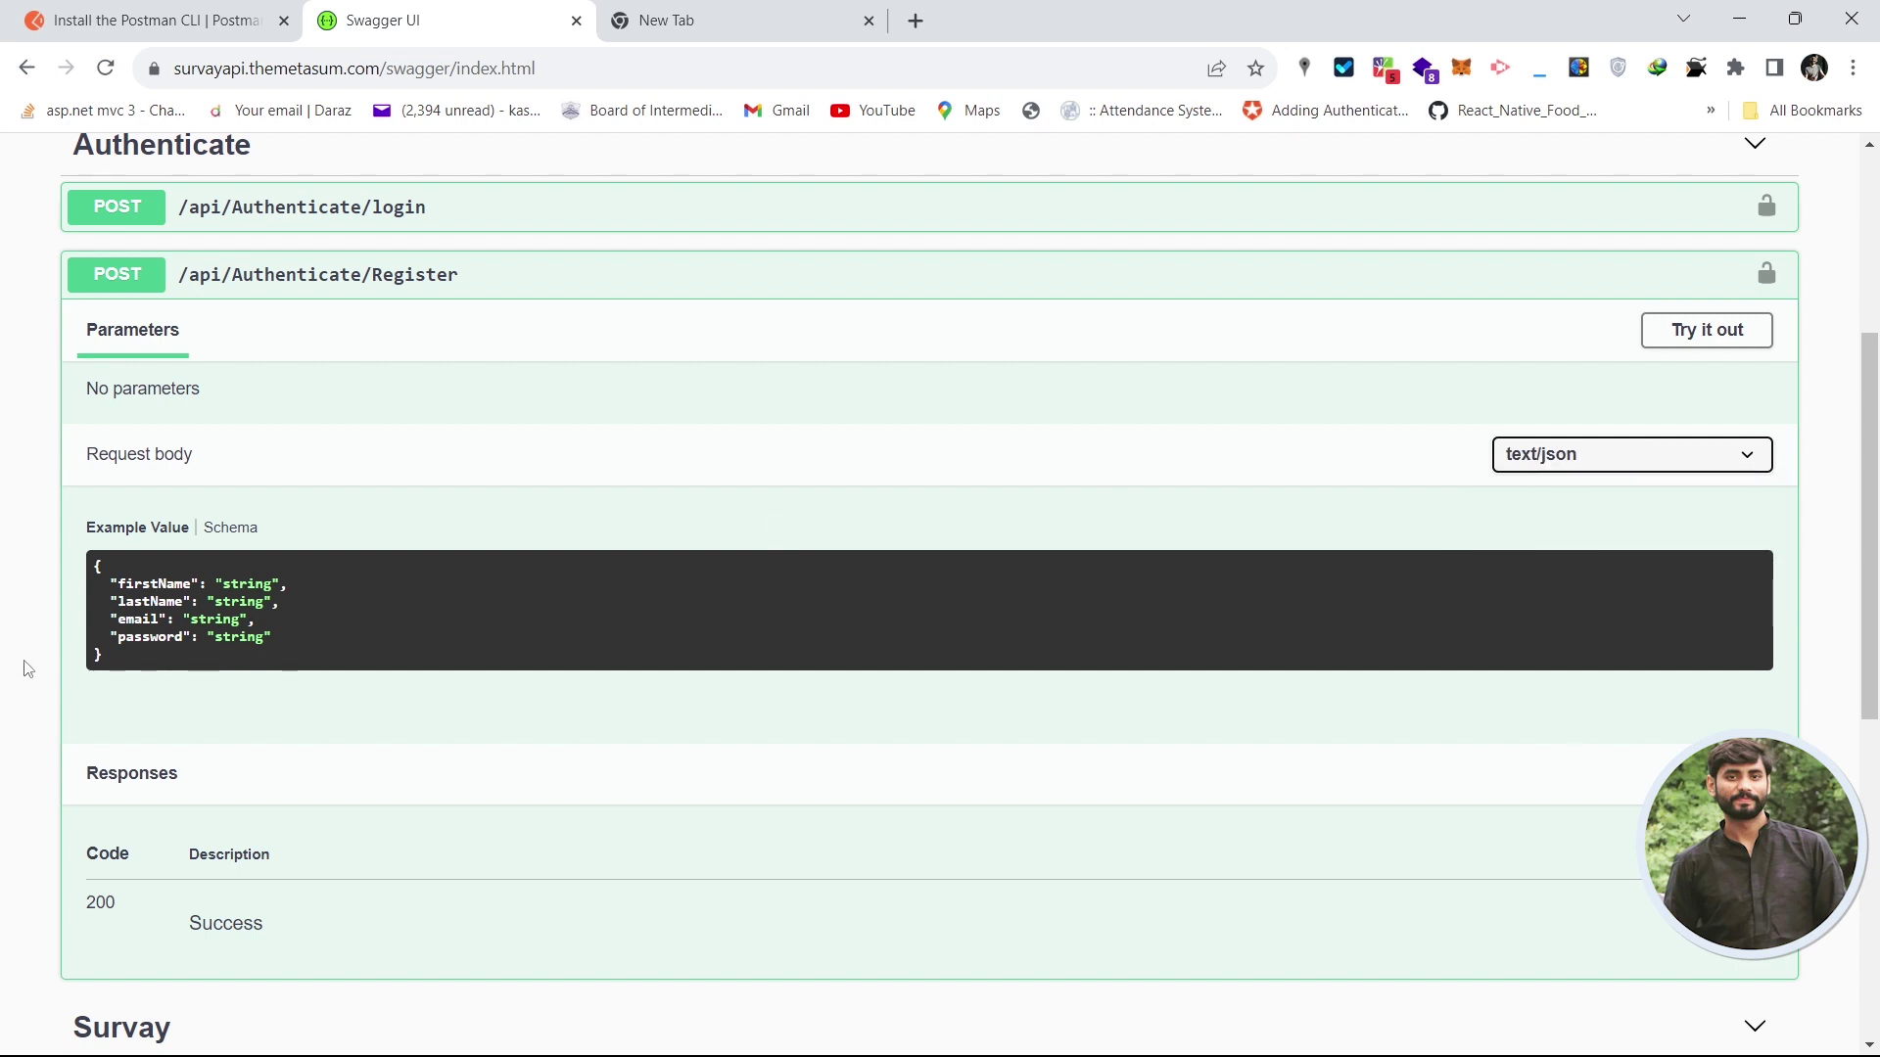
click(1720, 466)
click(1654, 486)
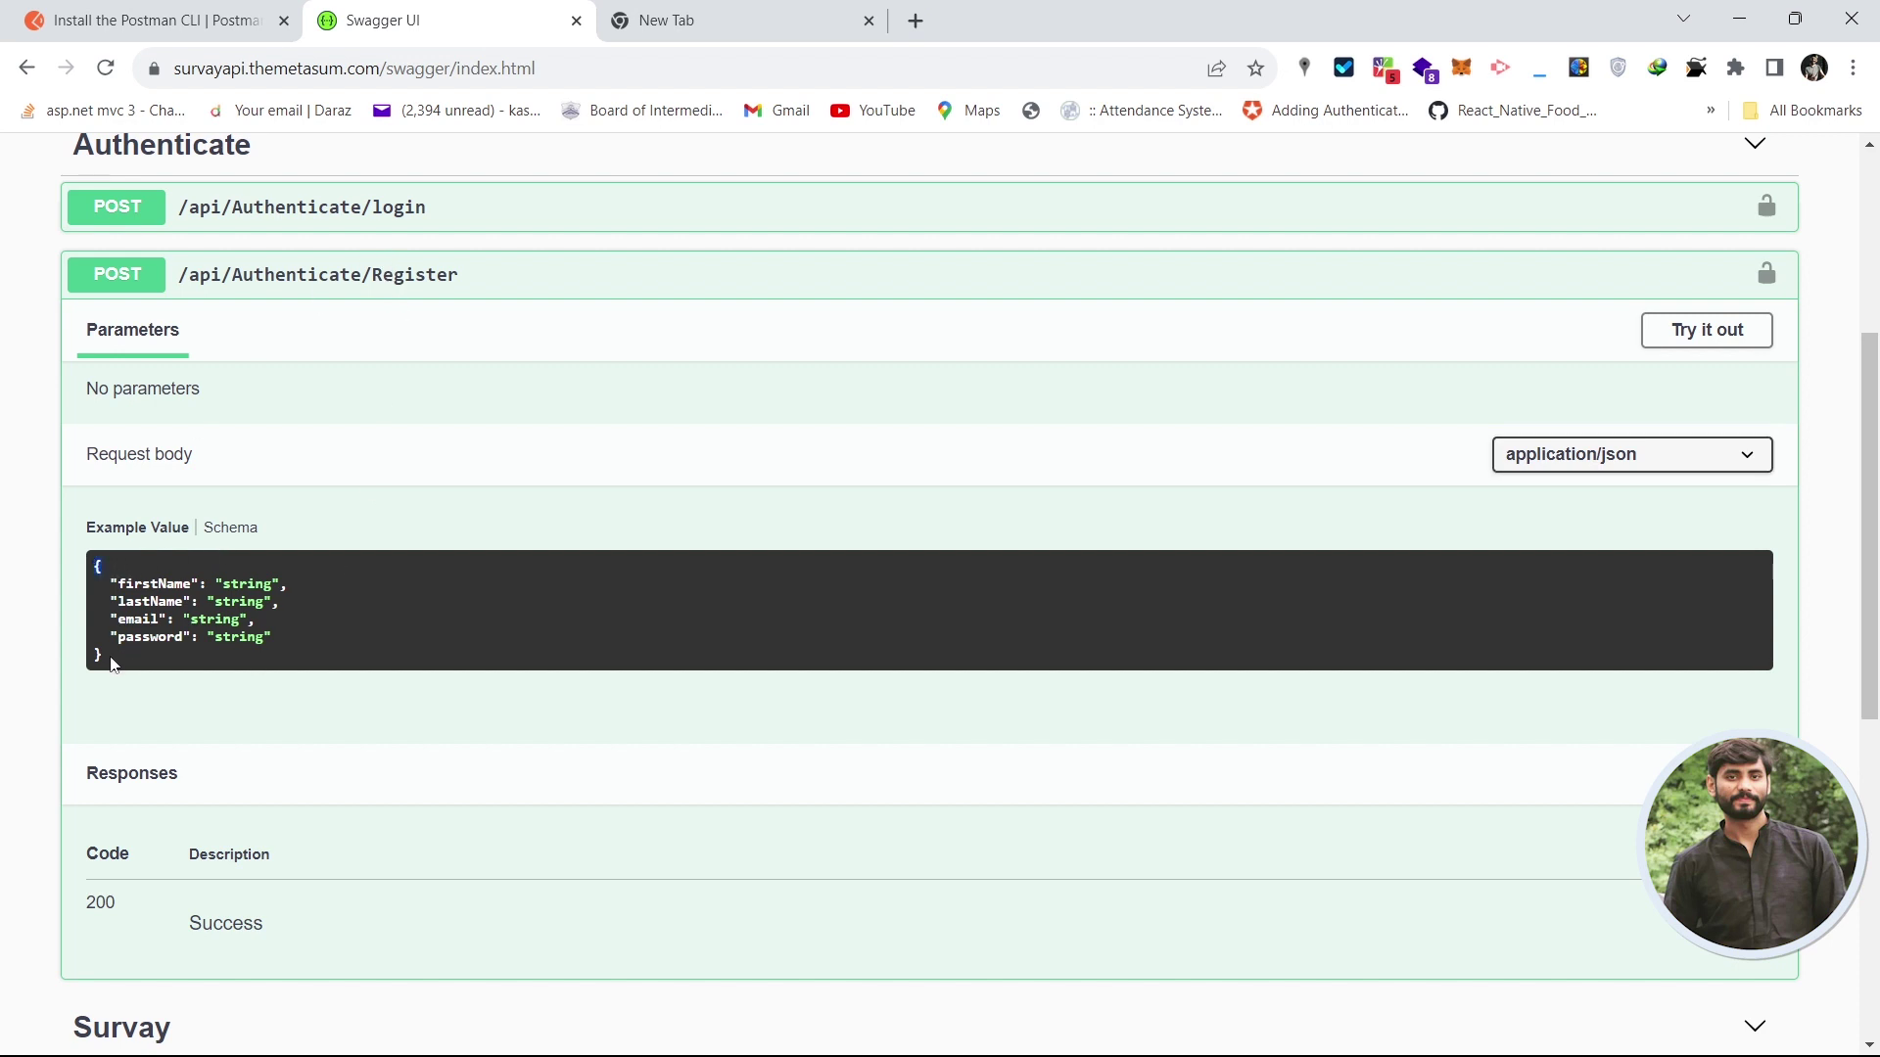
- Copy the example JSON with firstName, lastName, email and password, then return to Postman
drag(112, 664, 98, 566)
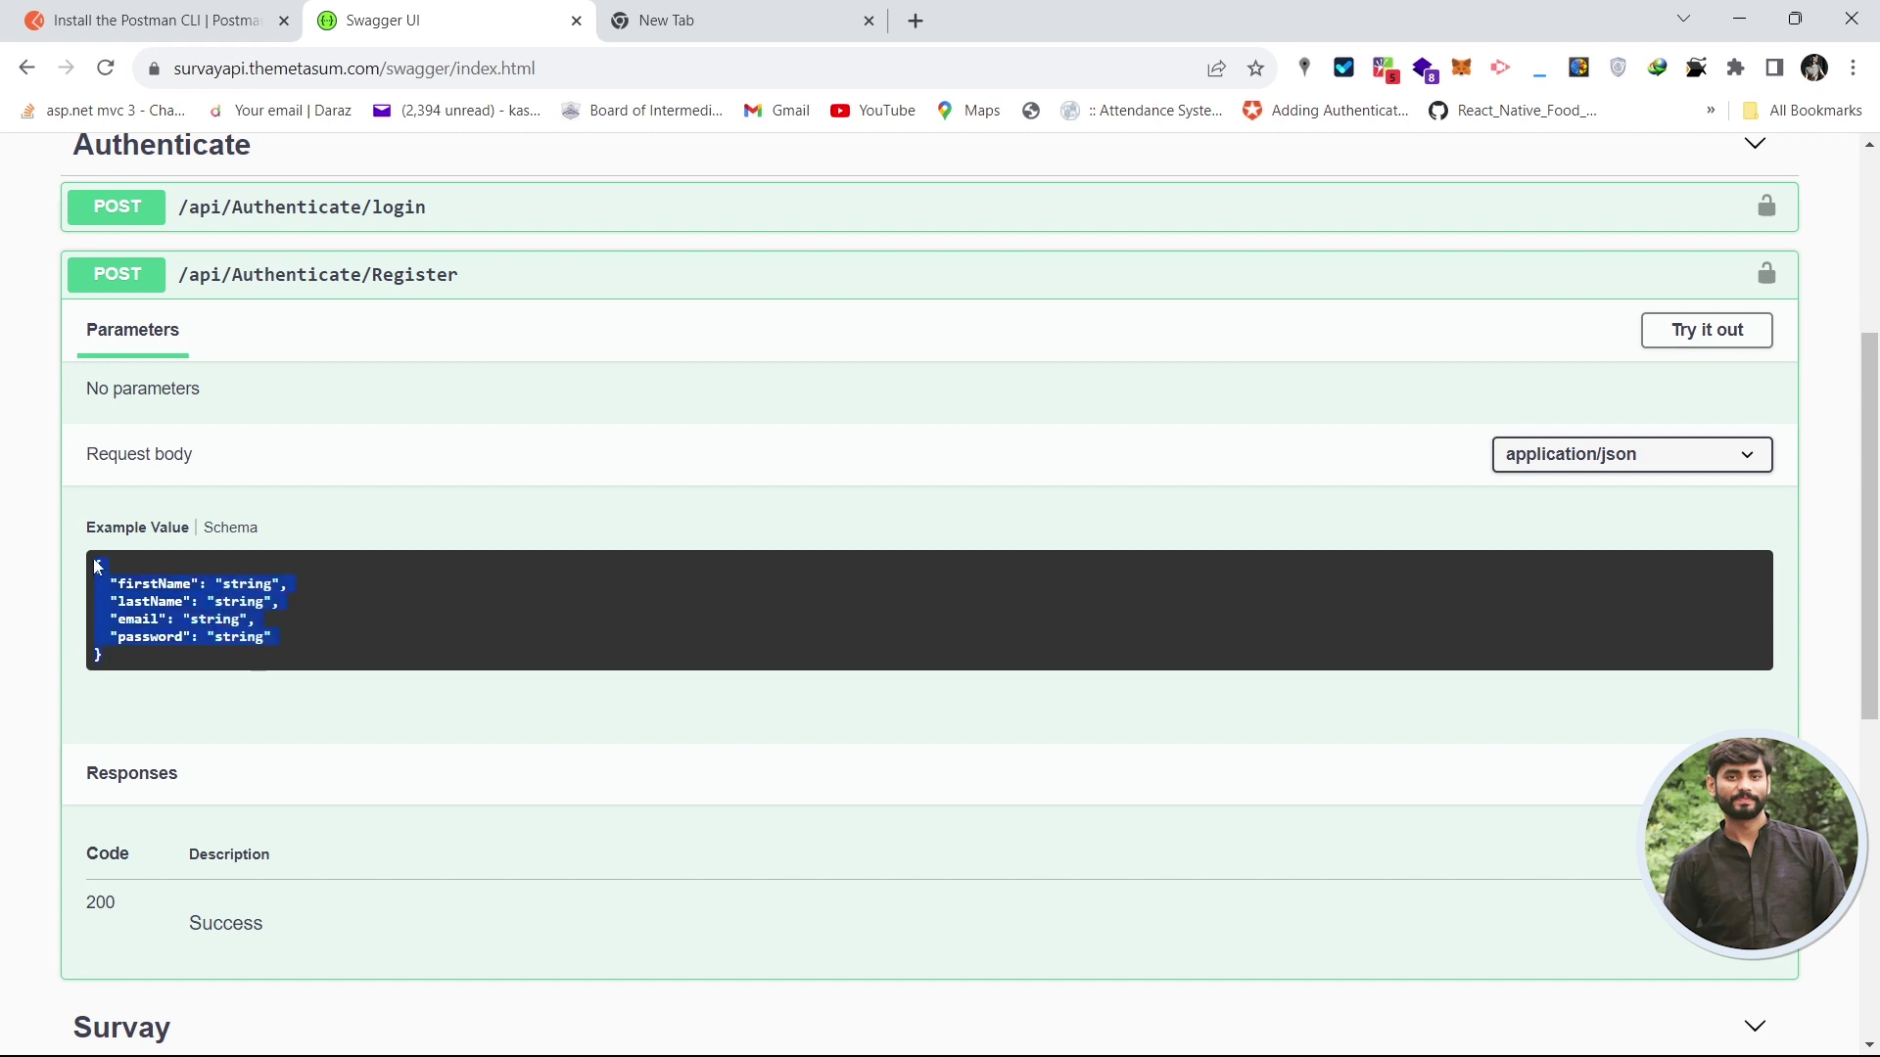
right_click(137, 592)
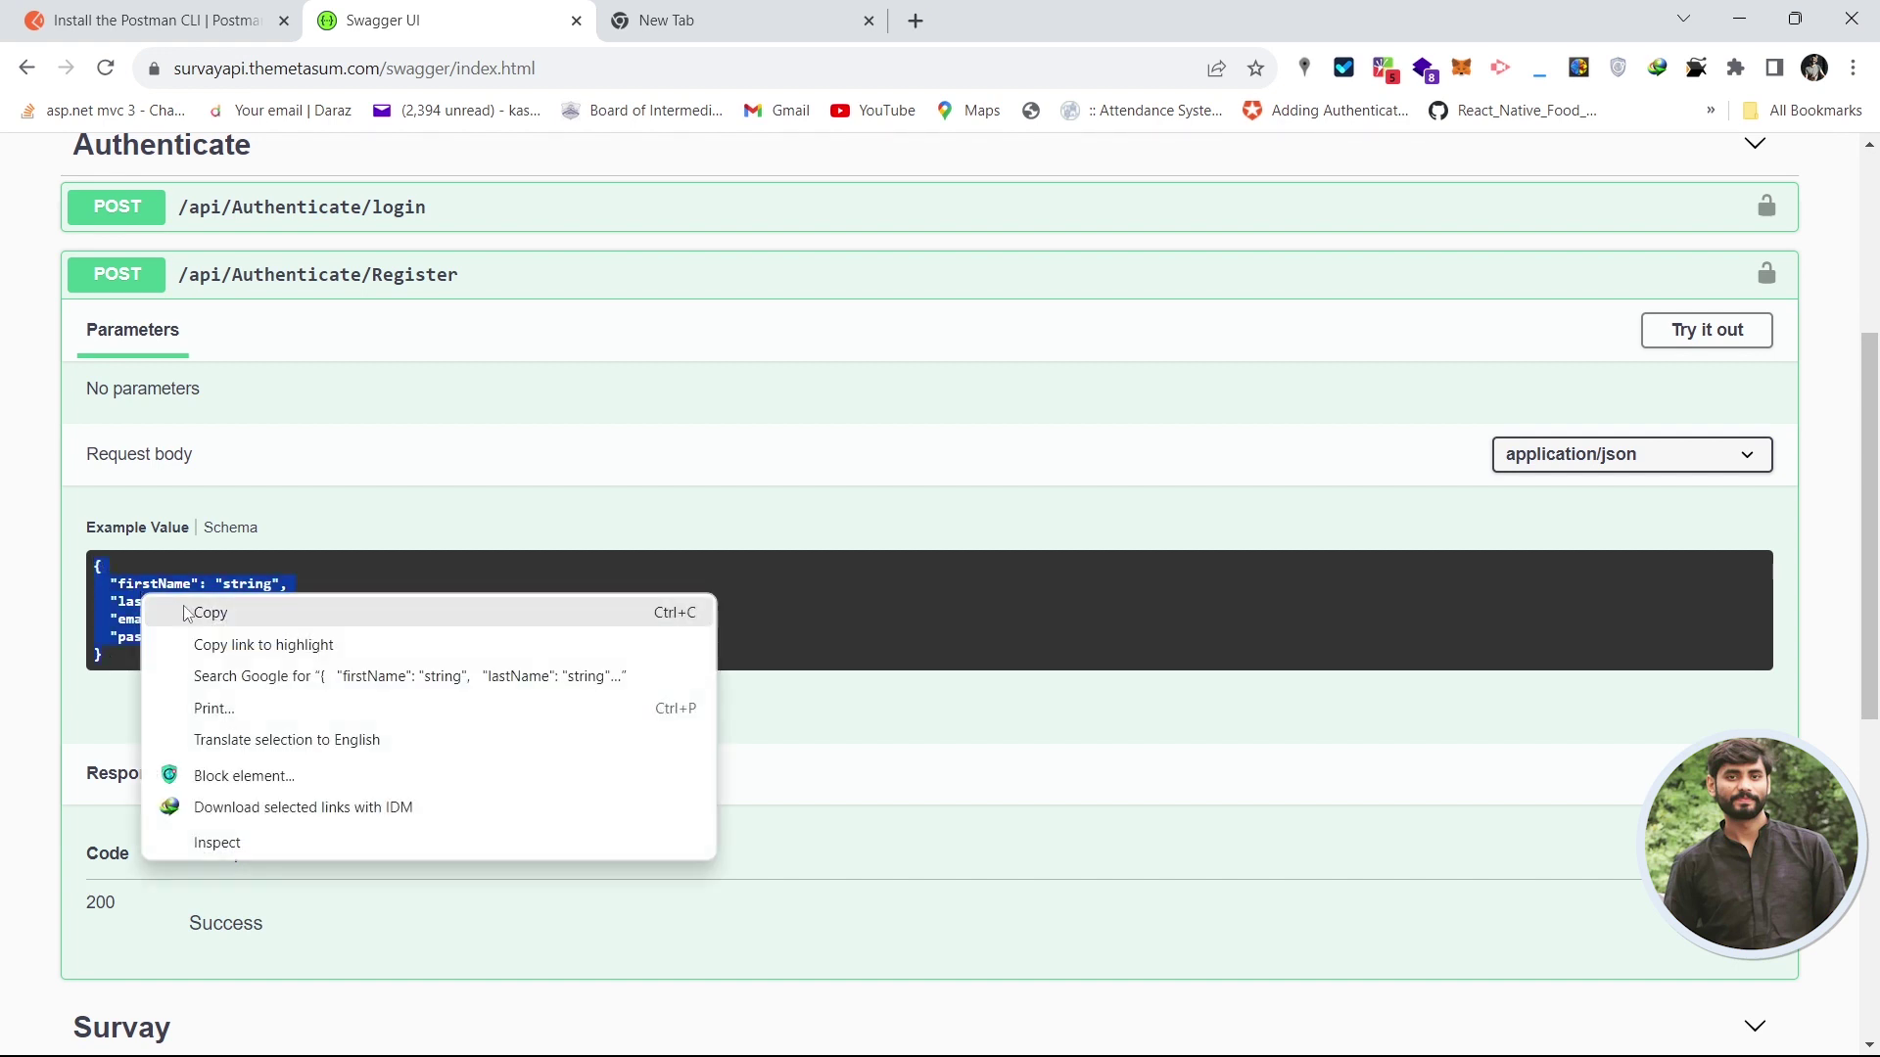
click(186, 607)
key(alt+Tab)
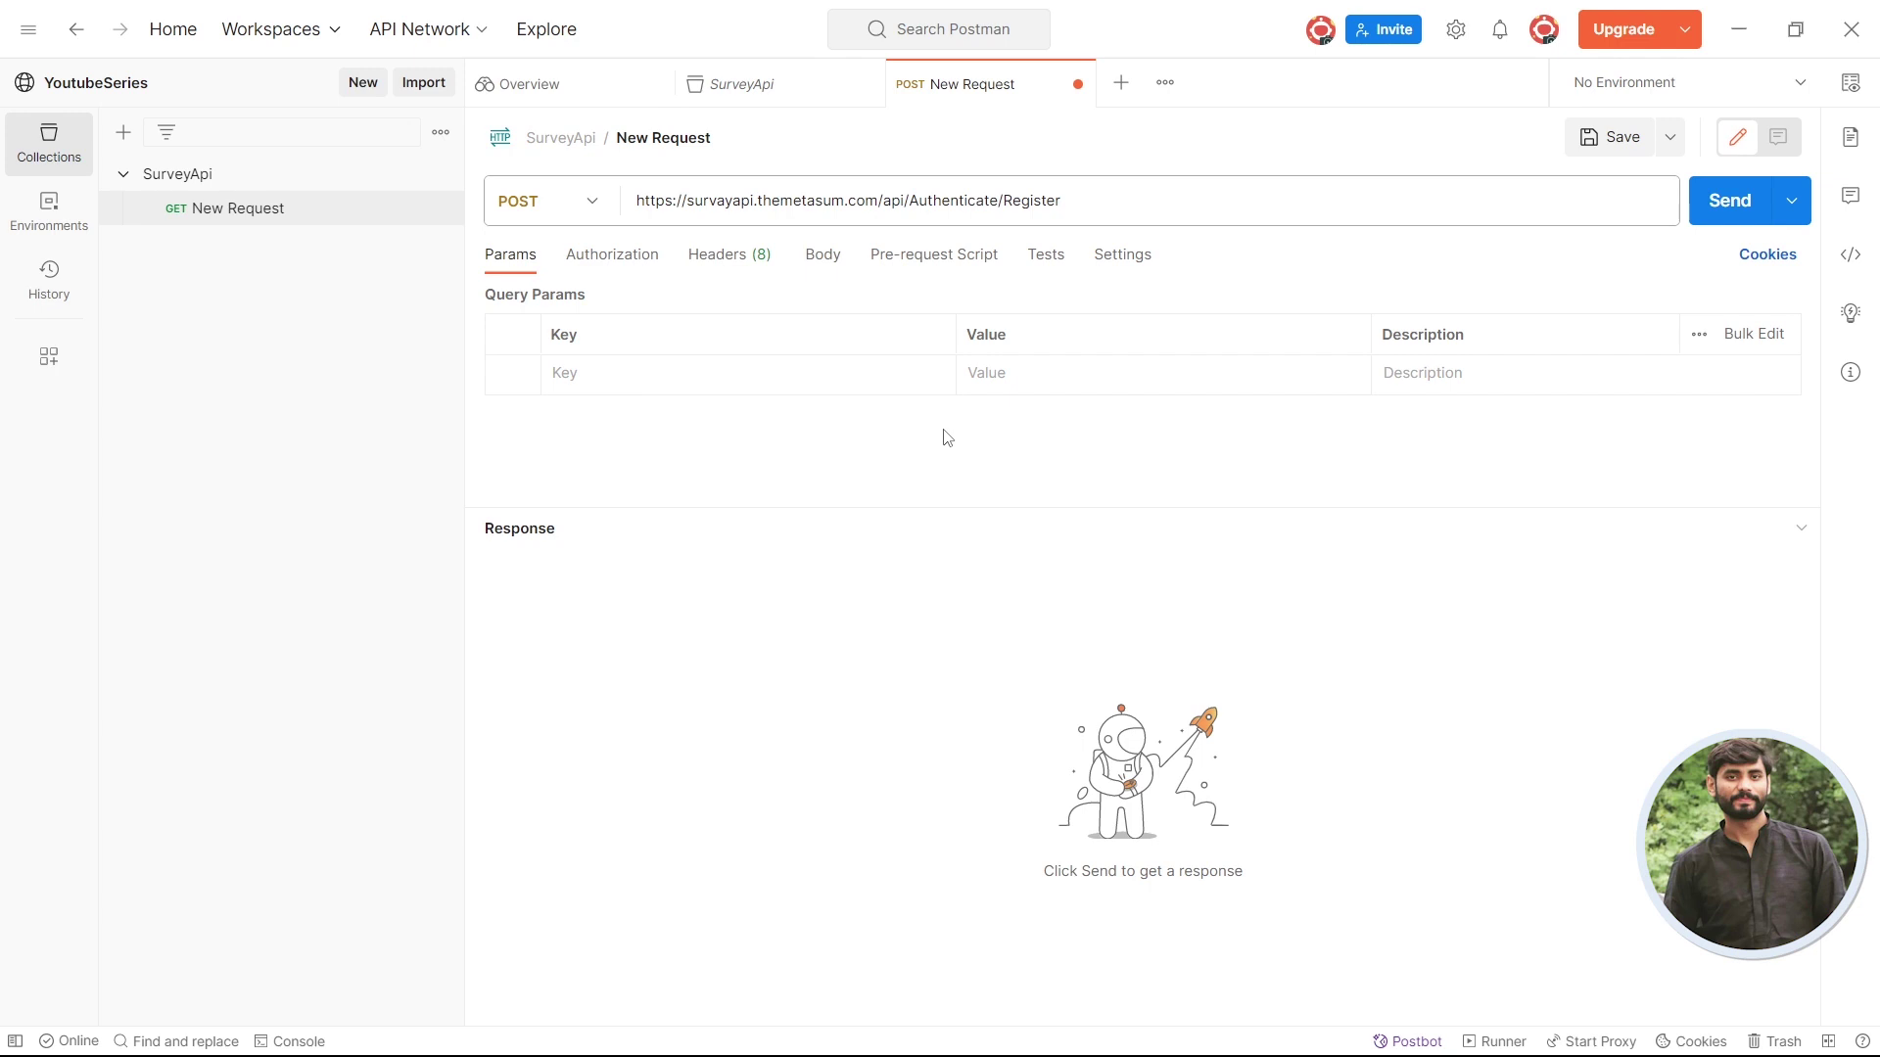
- Look through the request's Authorization, Headers and Body tabs
click(602, 270)
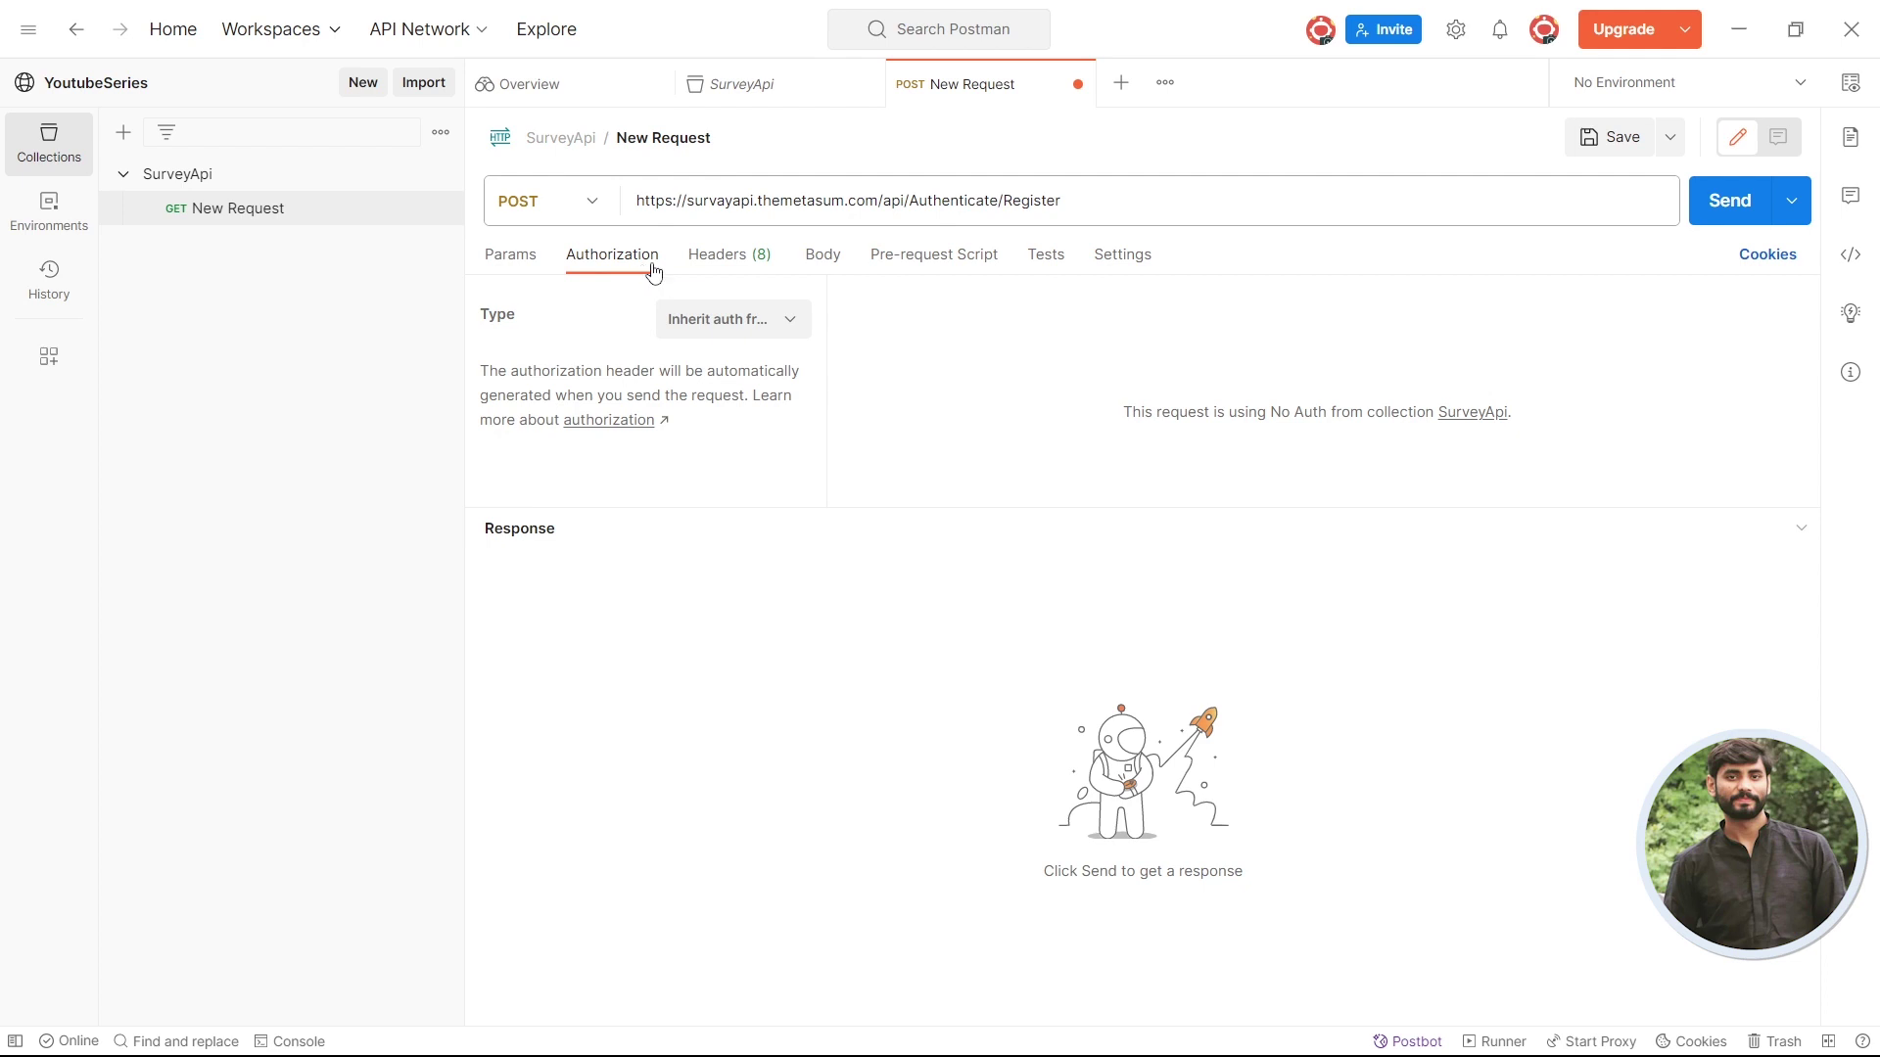
click(711, 271)
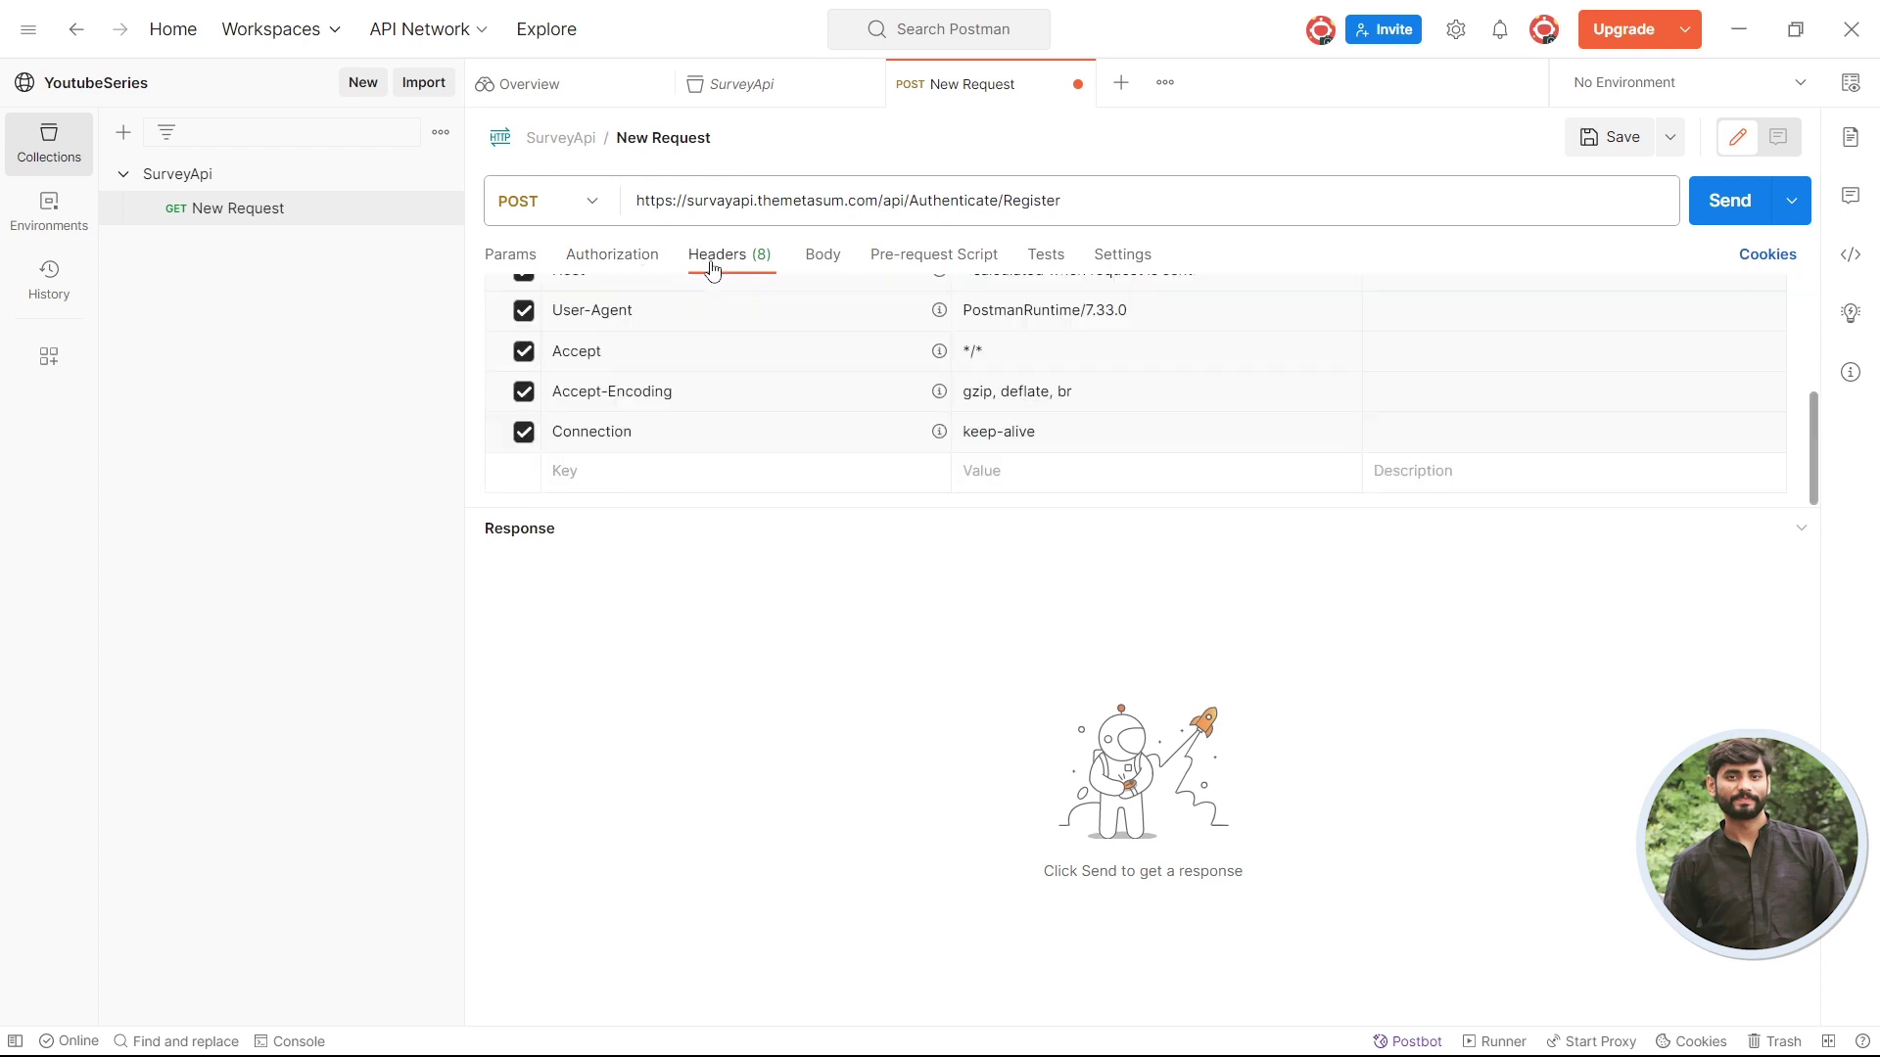
click(818, 267)
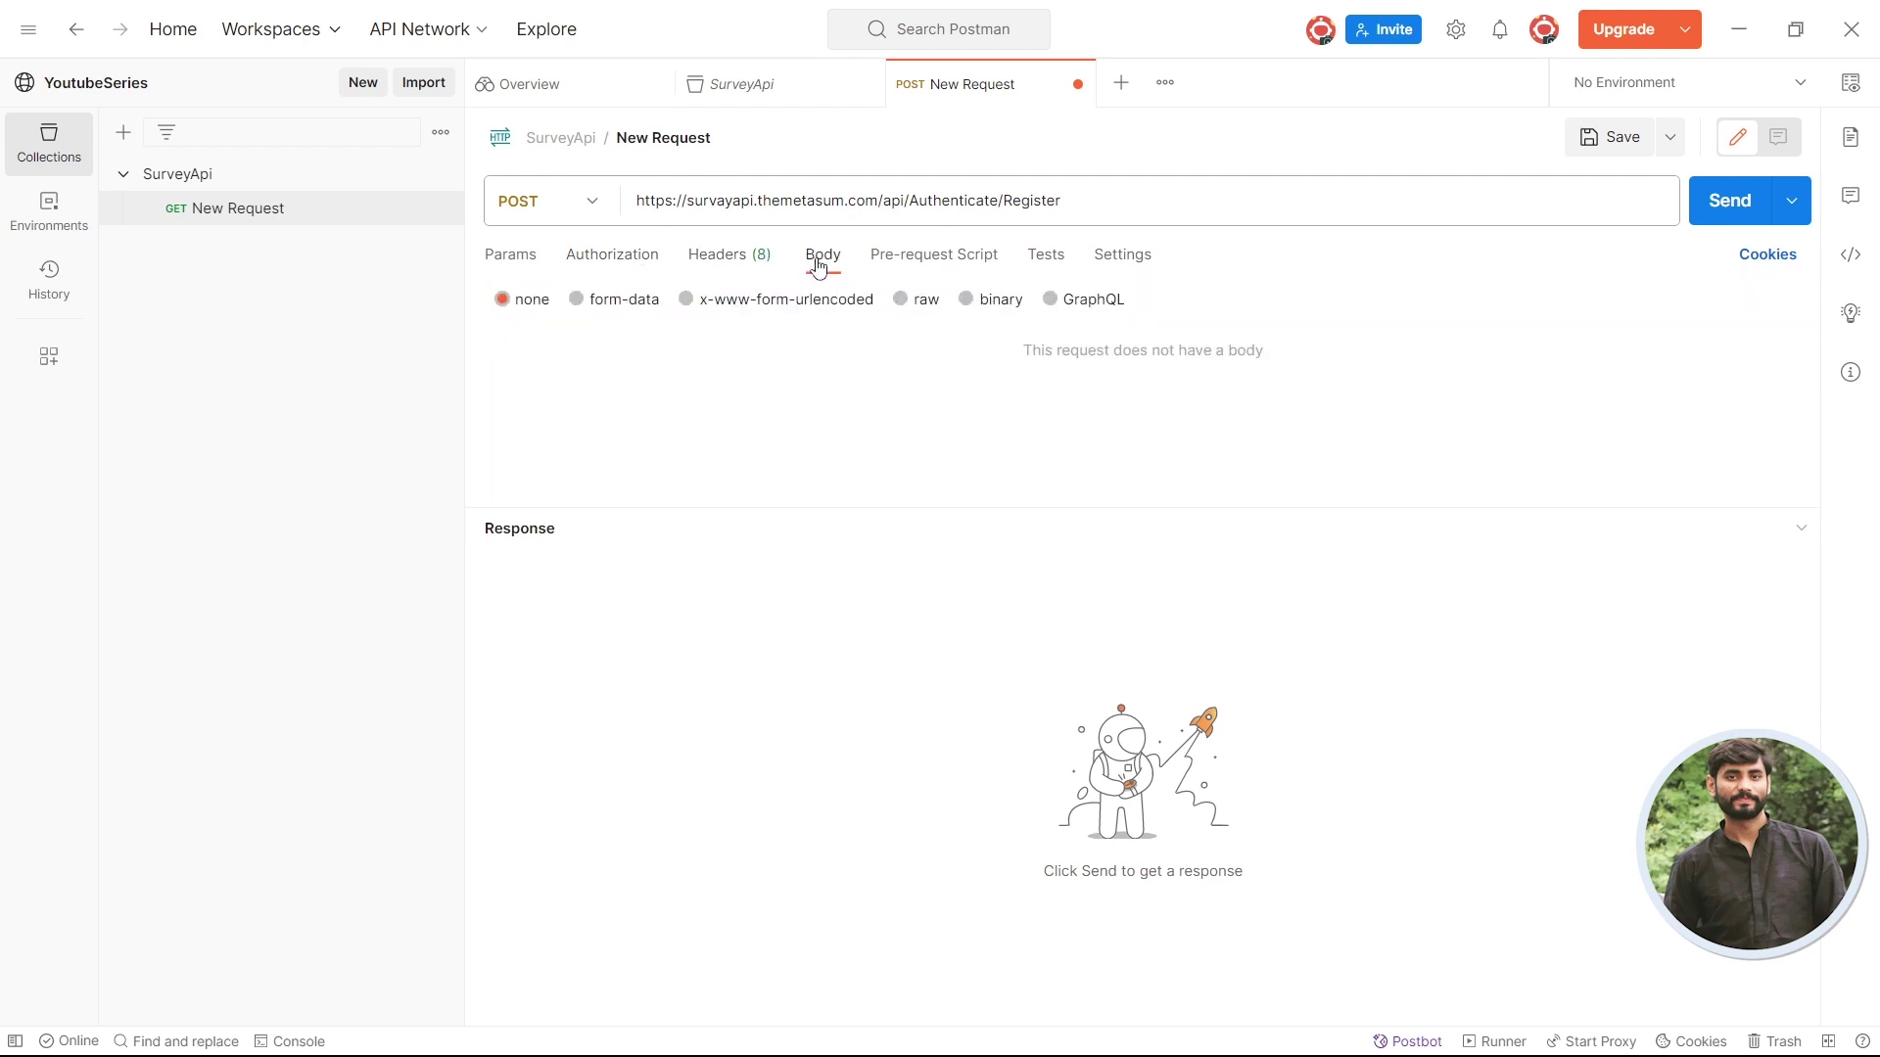
key(alt+Tab)
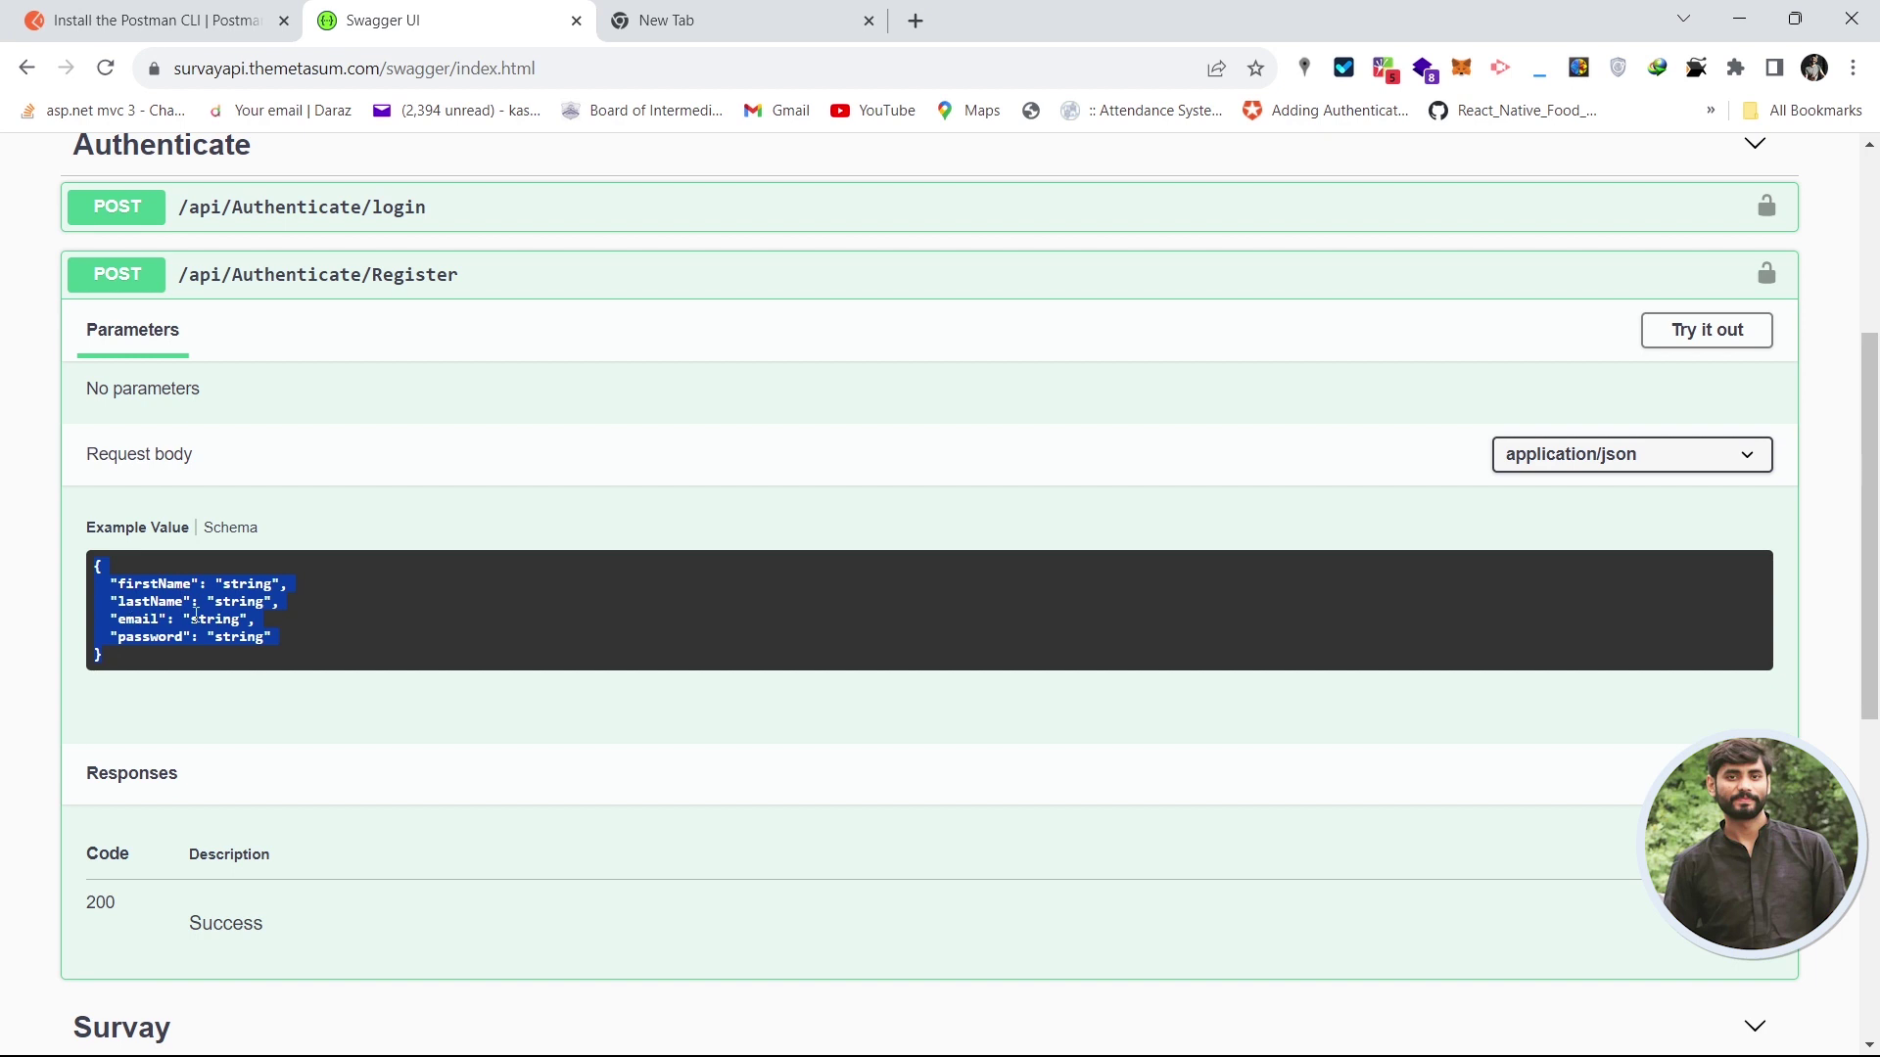
key(alt+Tab)
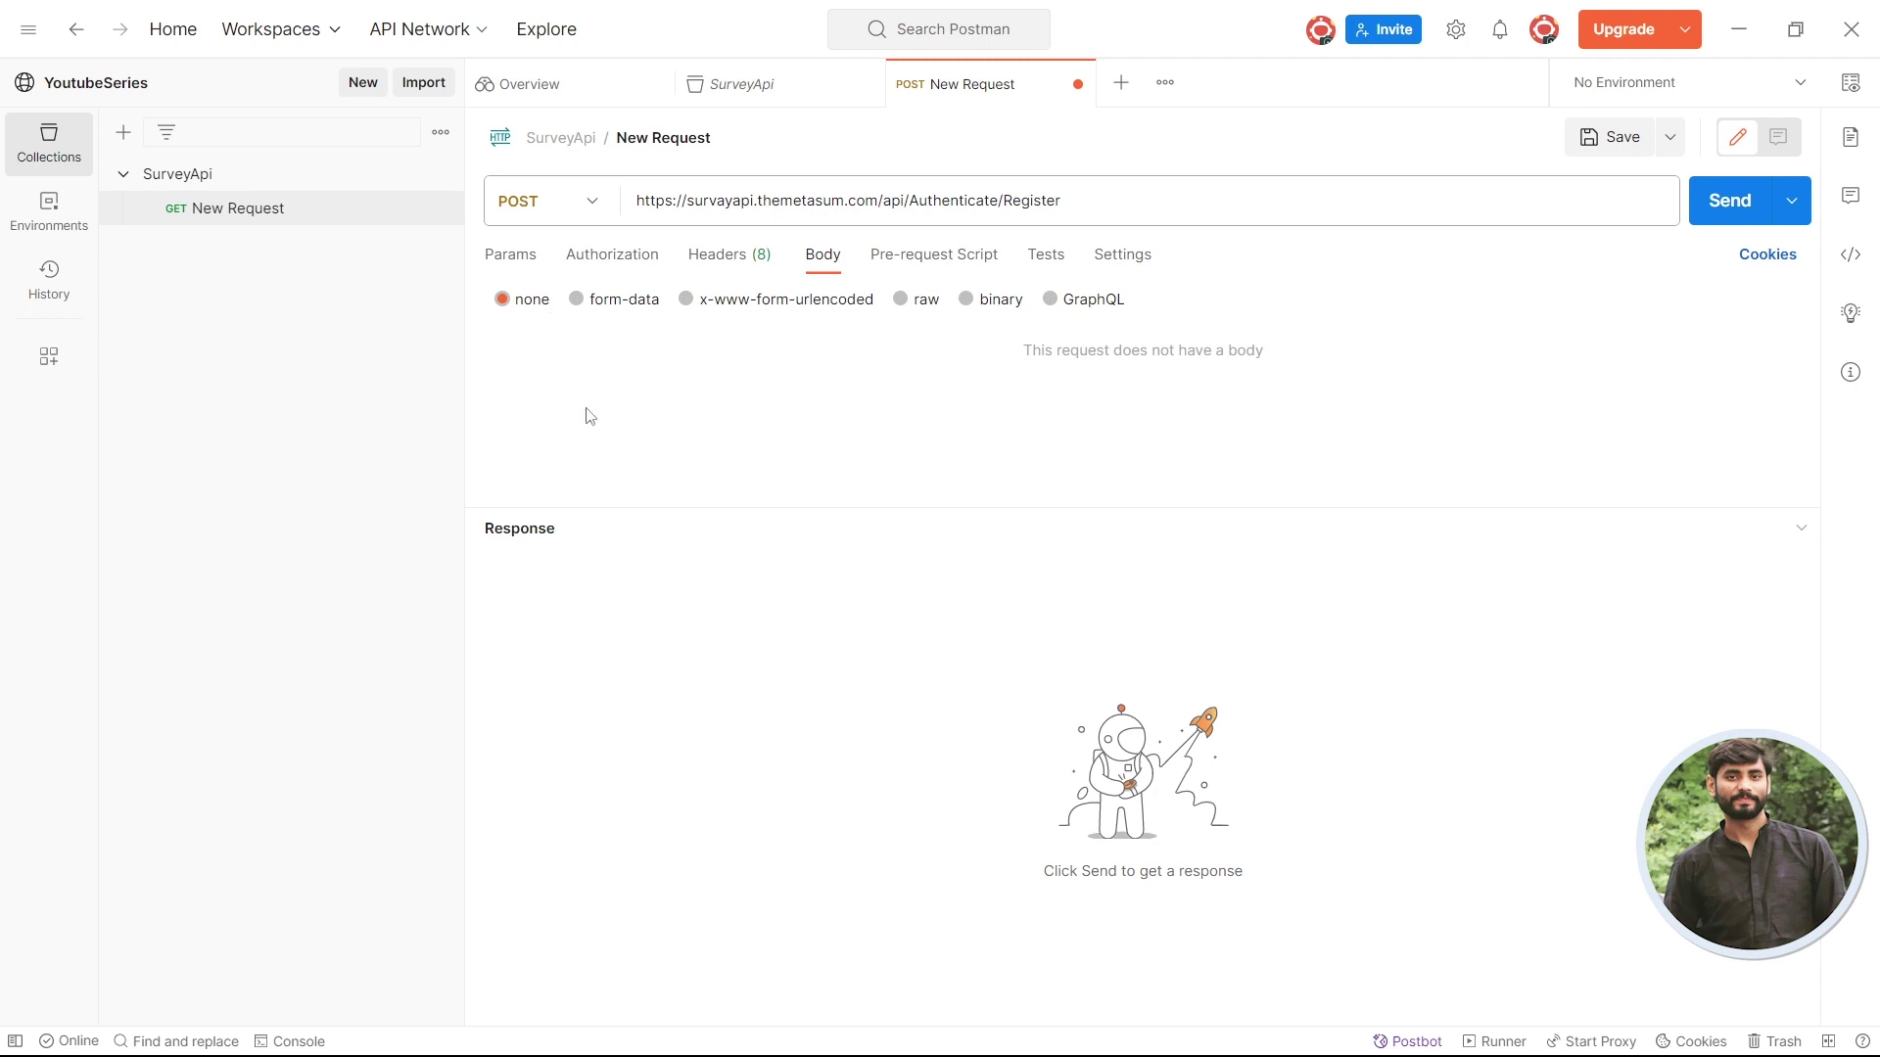
- Try form-data, x-www-form-urlencoded, binary and GraphQL body types, settling on raw
click(599, 307)
click(688, 302)
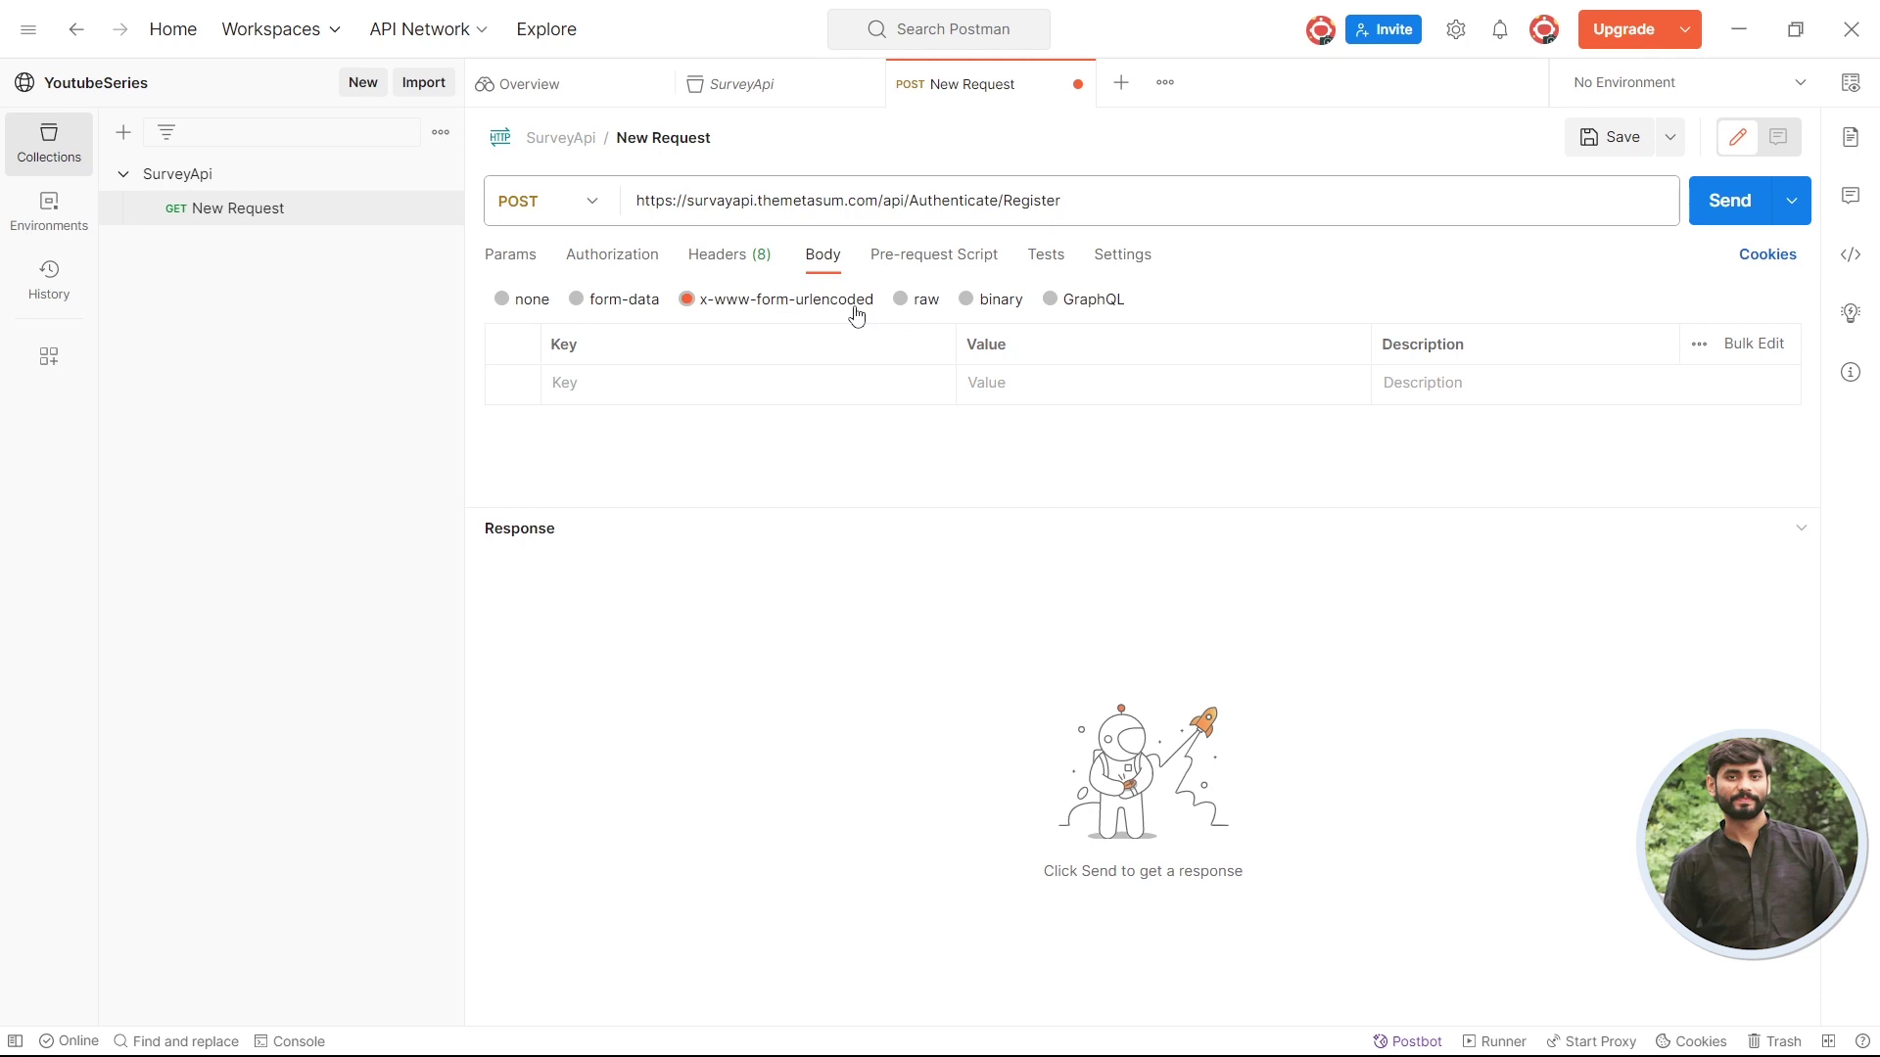
click(901, 300)
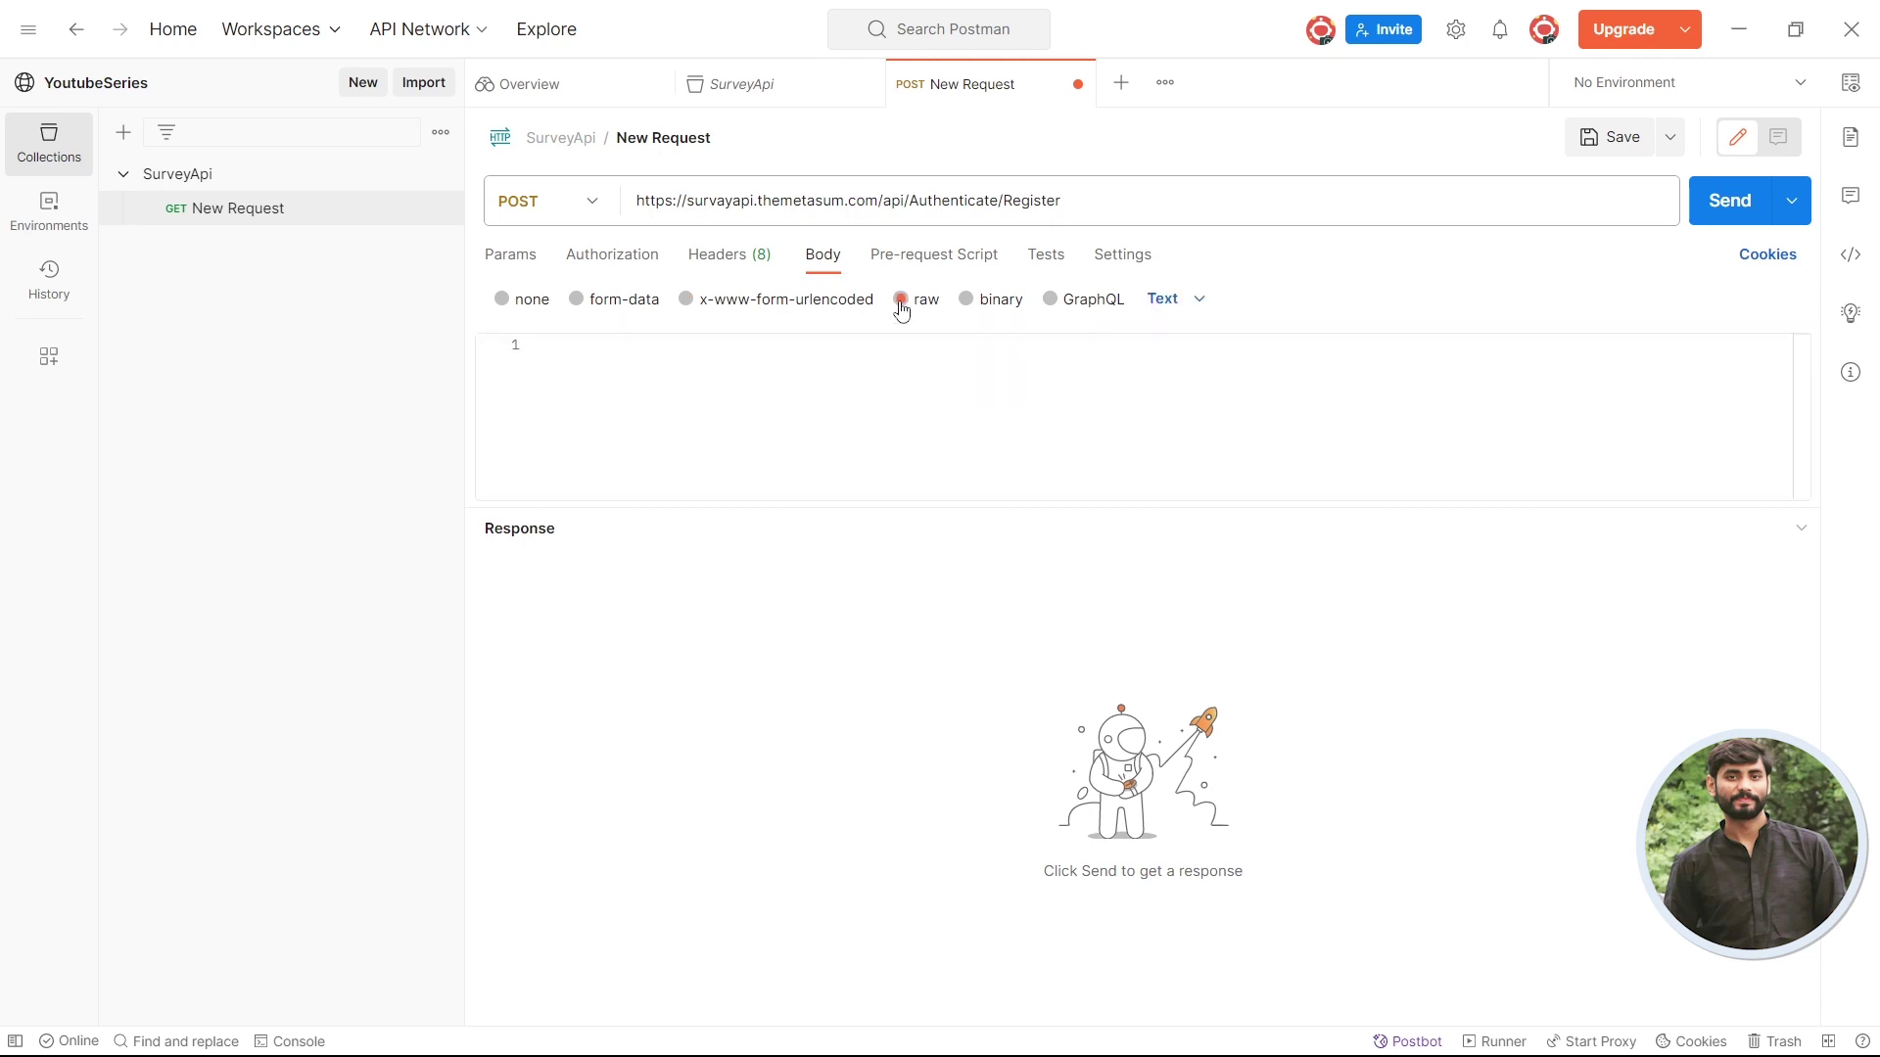
click(975, 304)
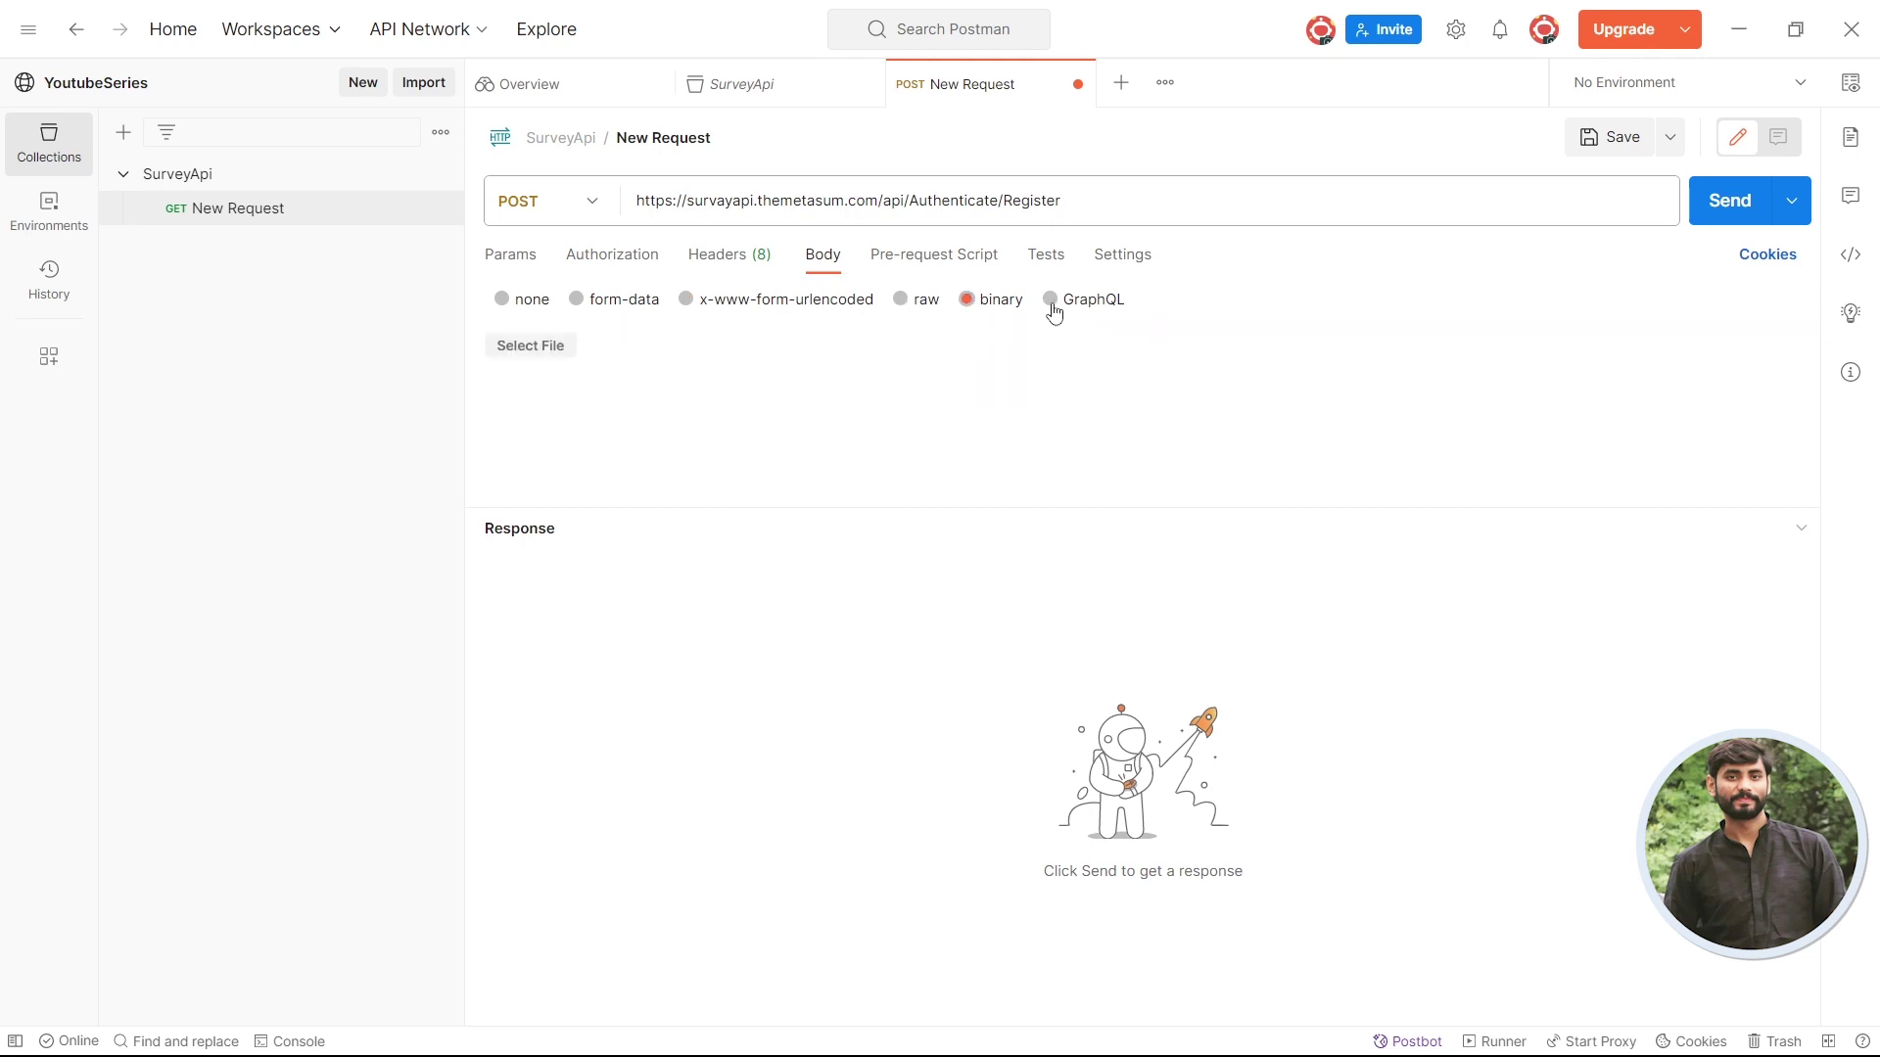
click(1053, 309)
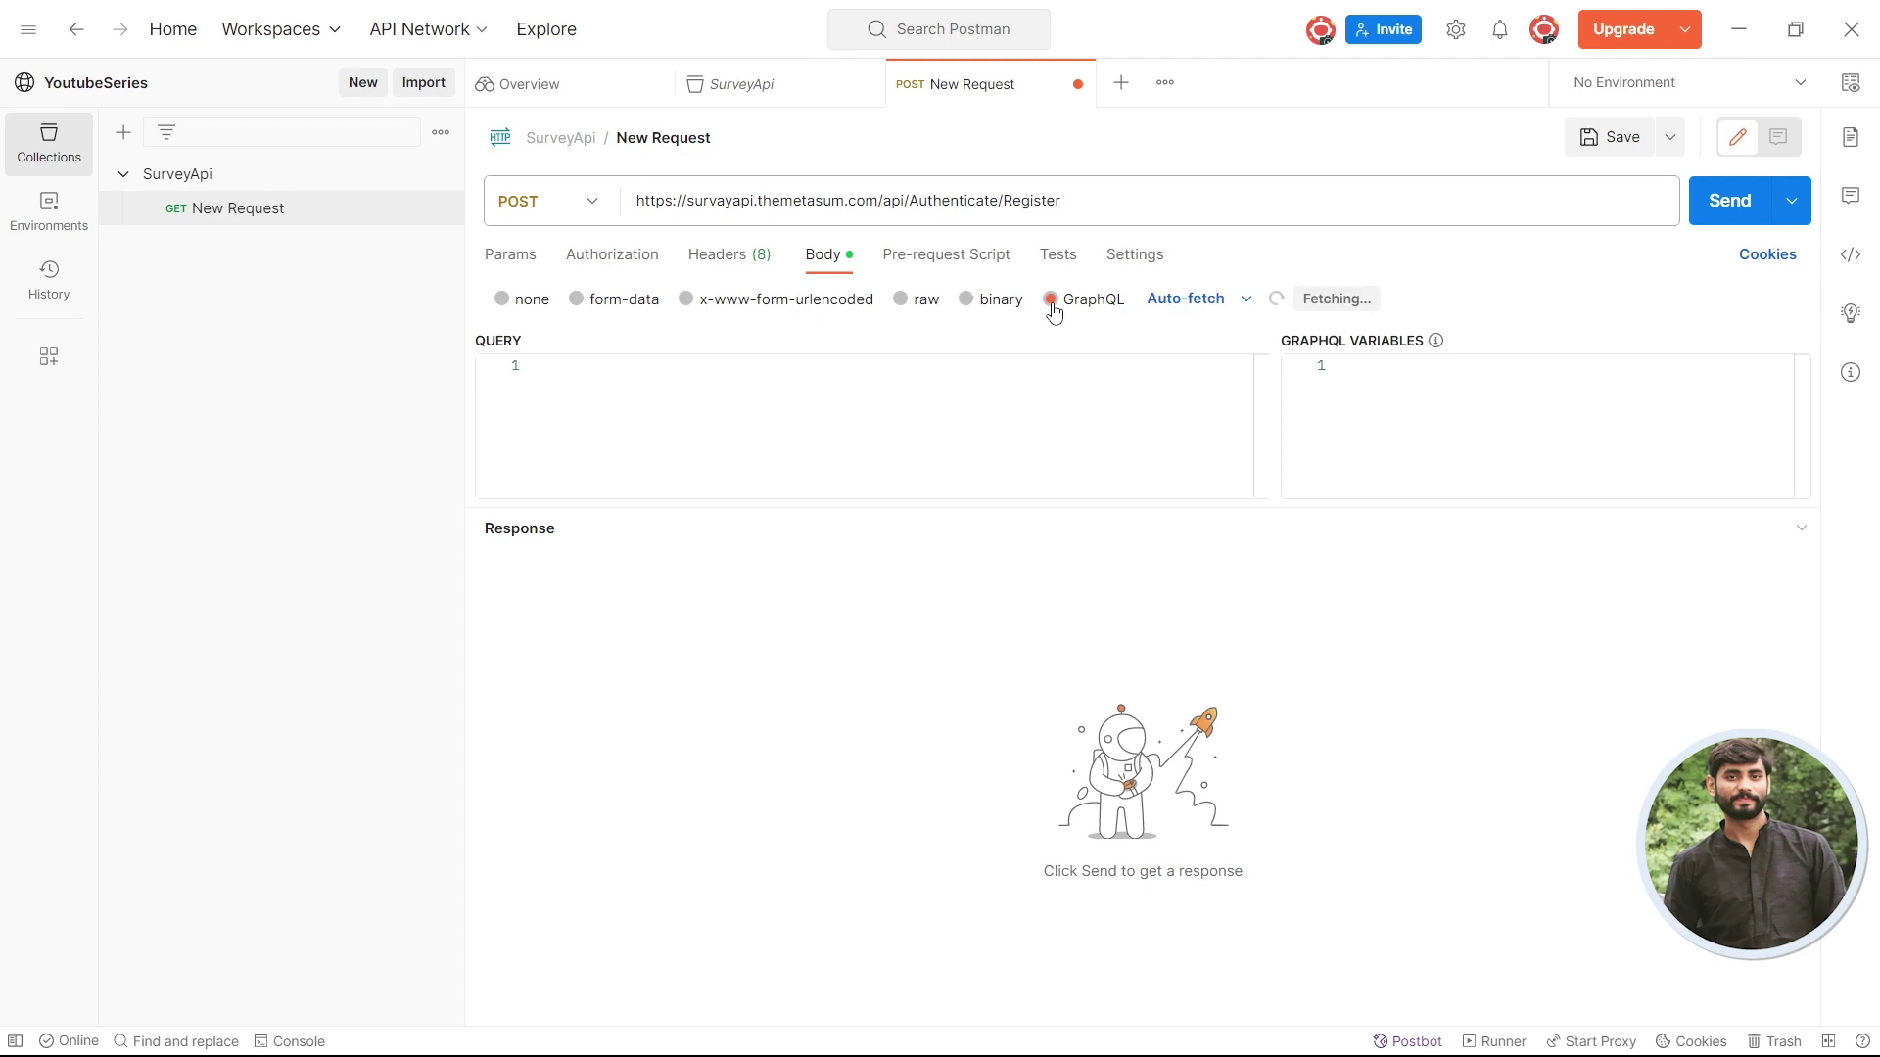
click(901, 309)
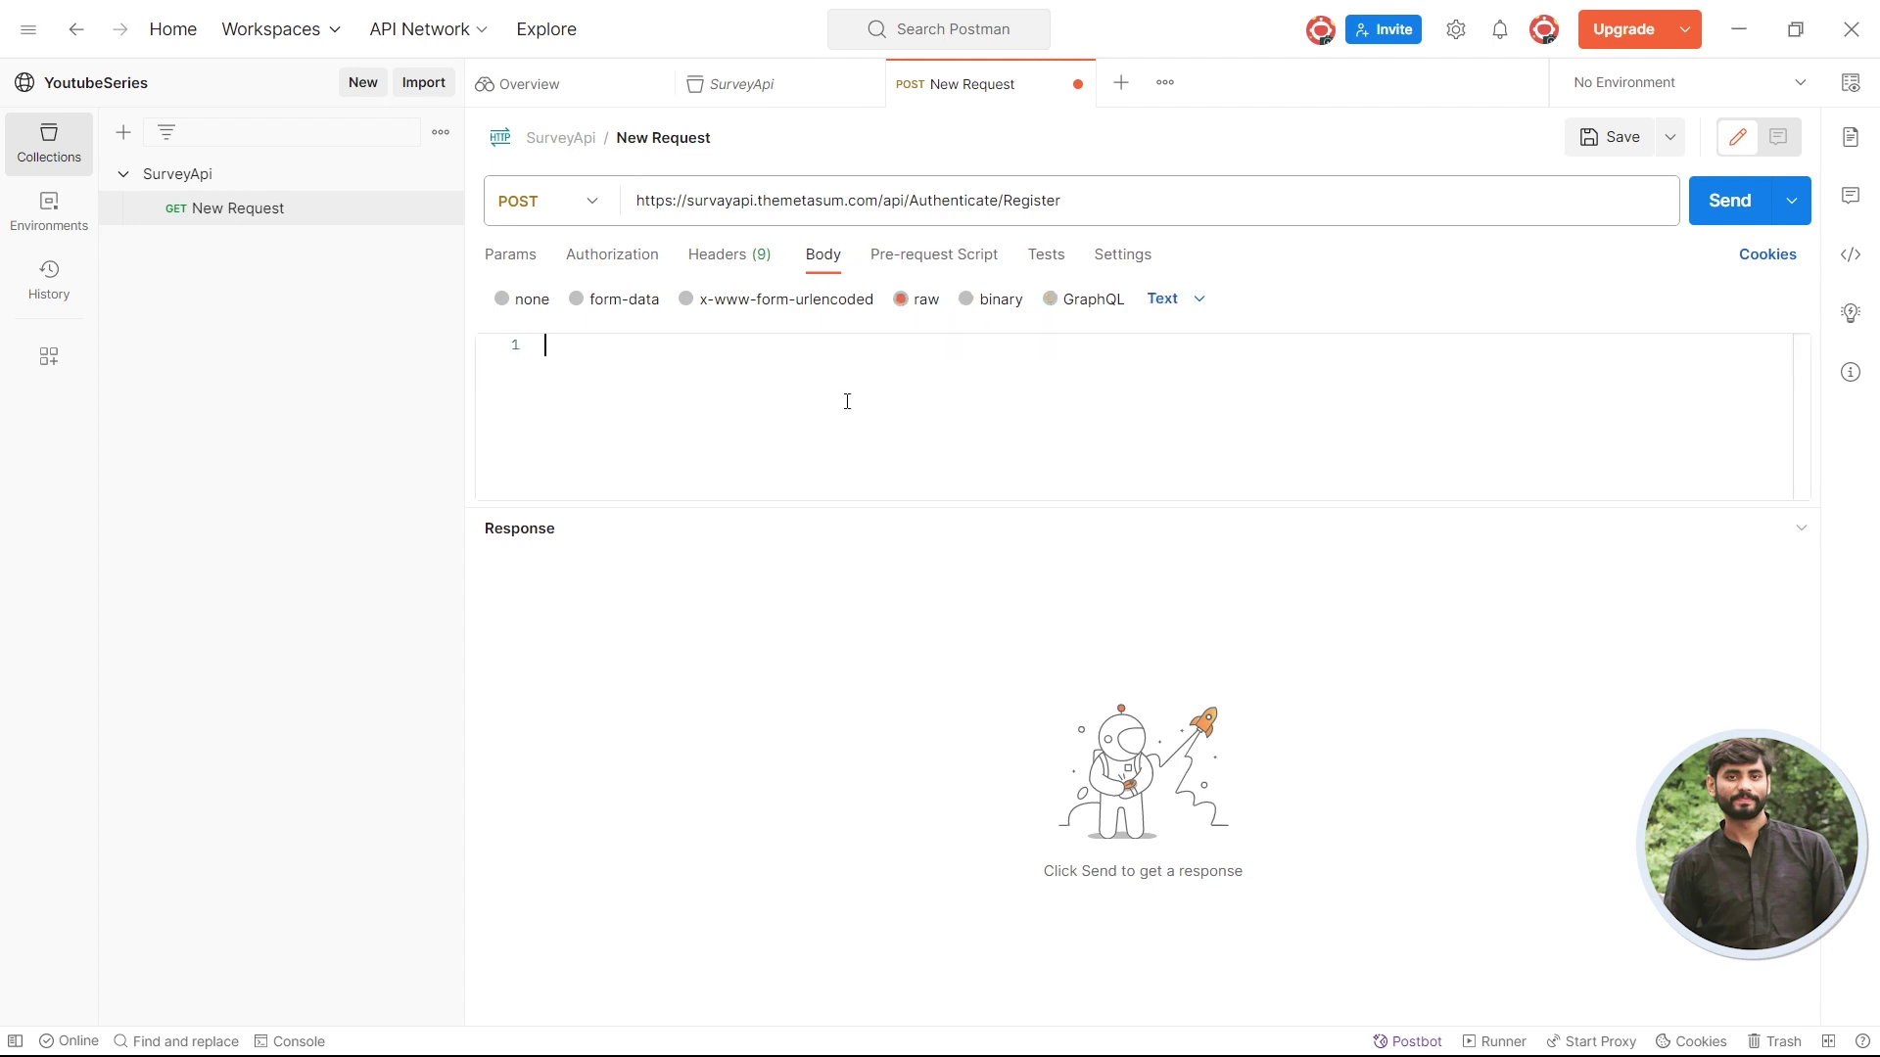
- Paste the copied example into the raw body and set its format to JSON
drag(864, 506, 864, 630)
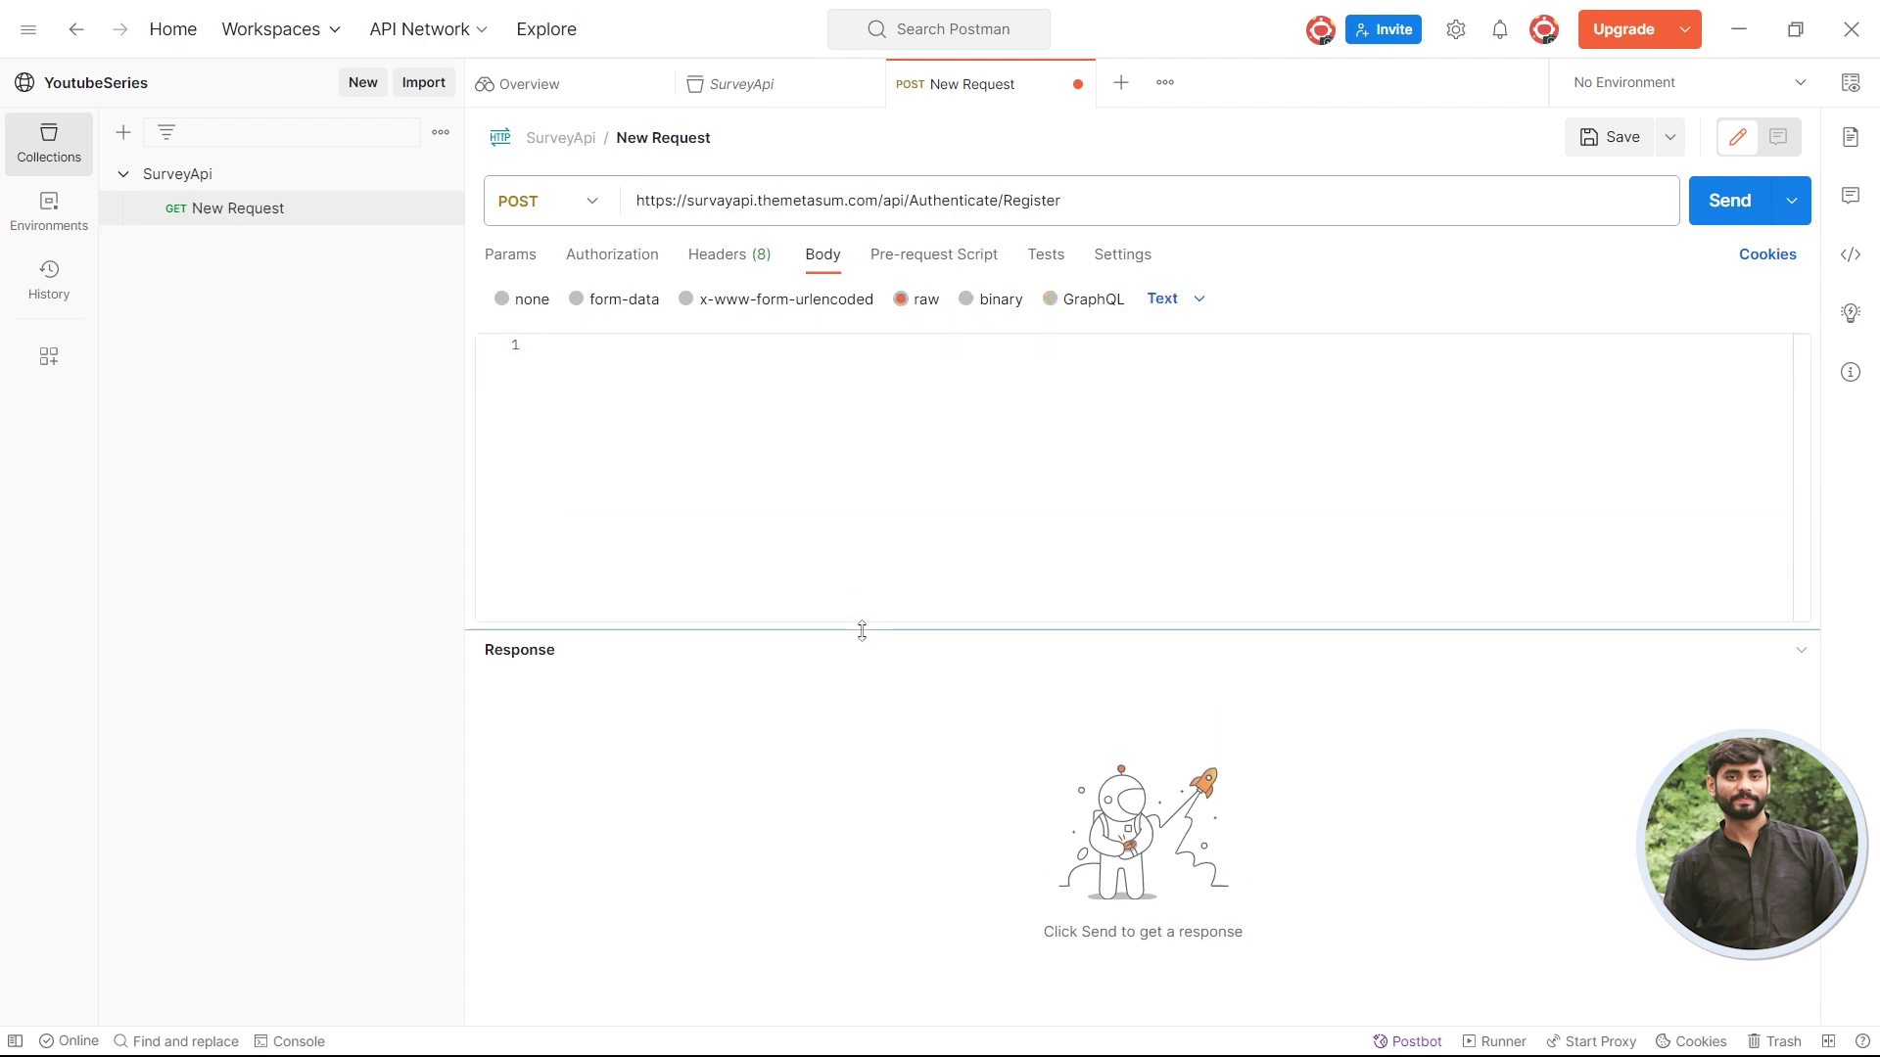
click(847, 446)
key(ctrl+v)
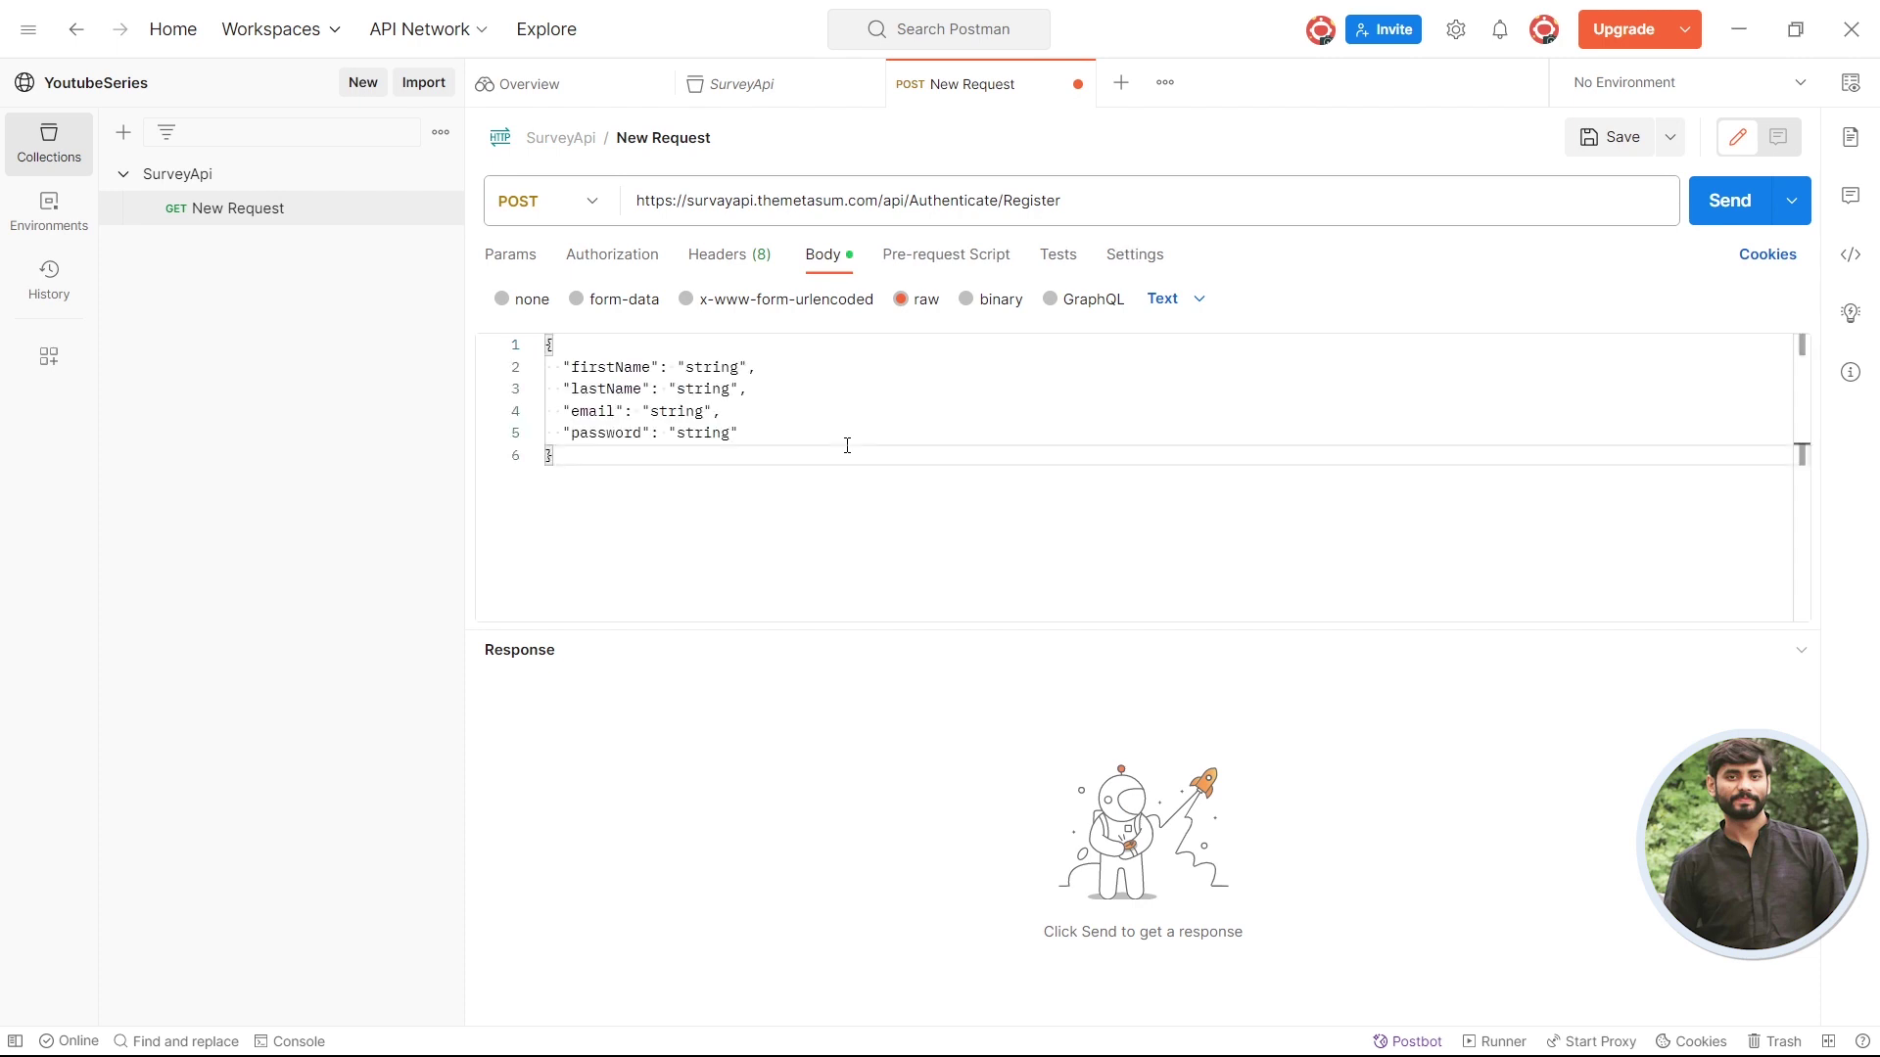
key(alt+Tab)
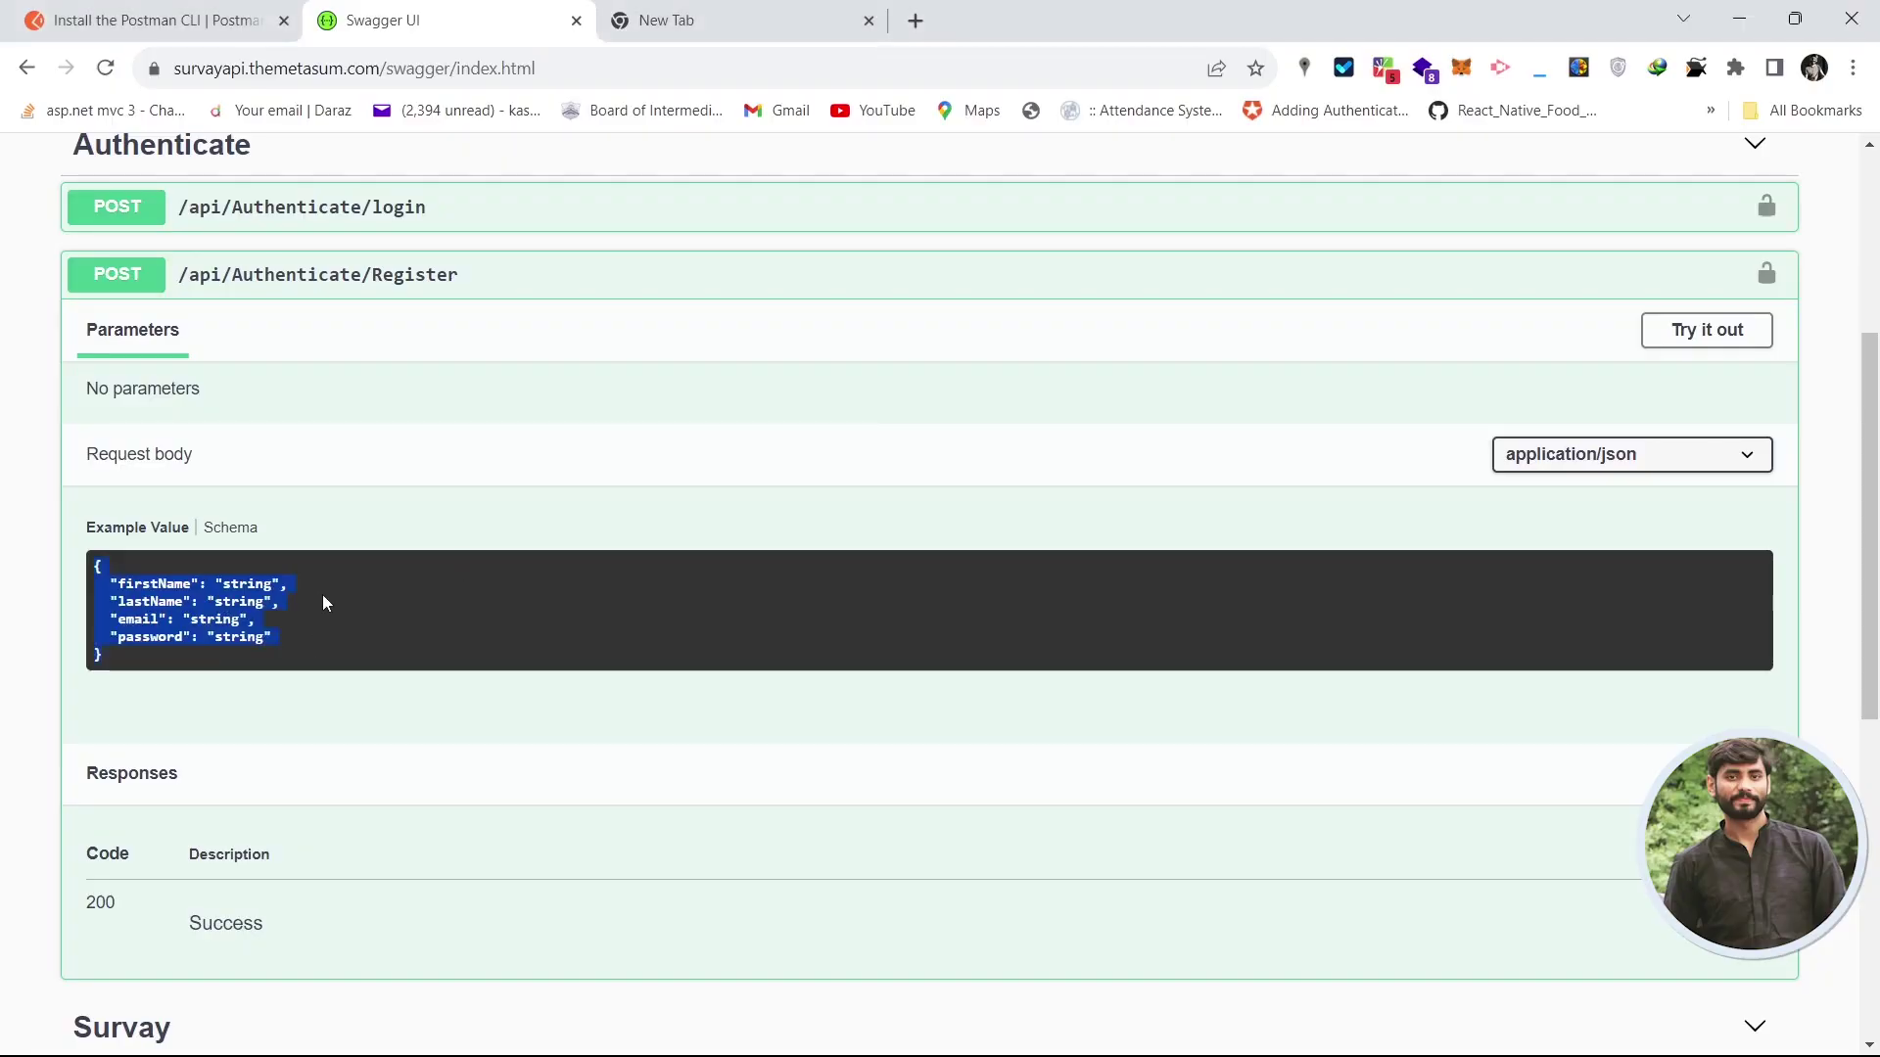
key(alt+Tab)
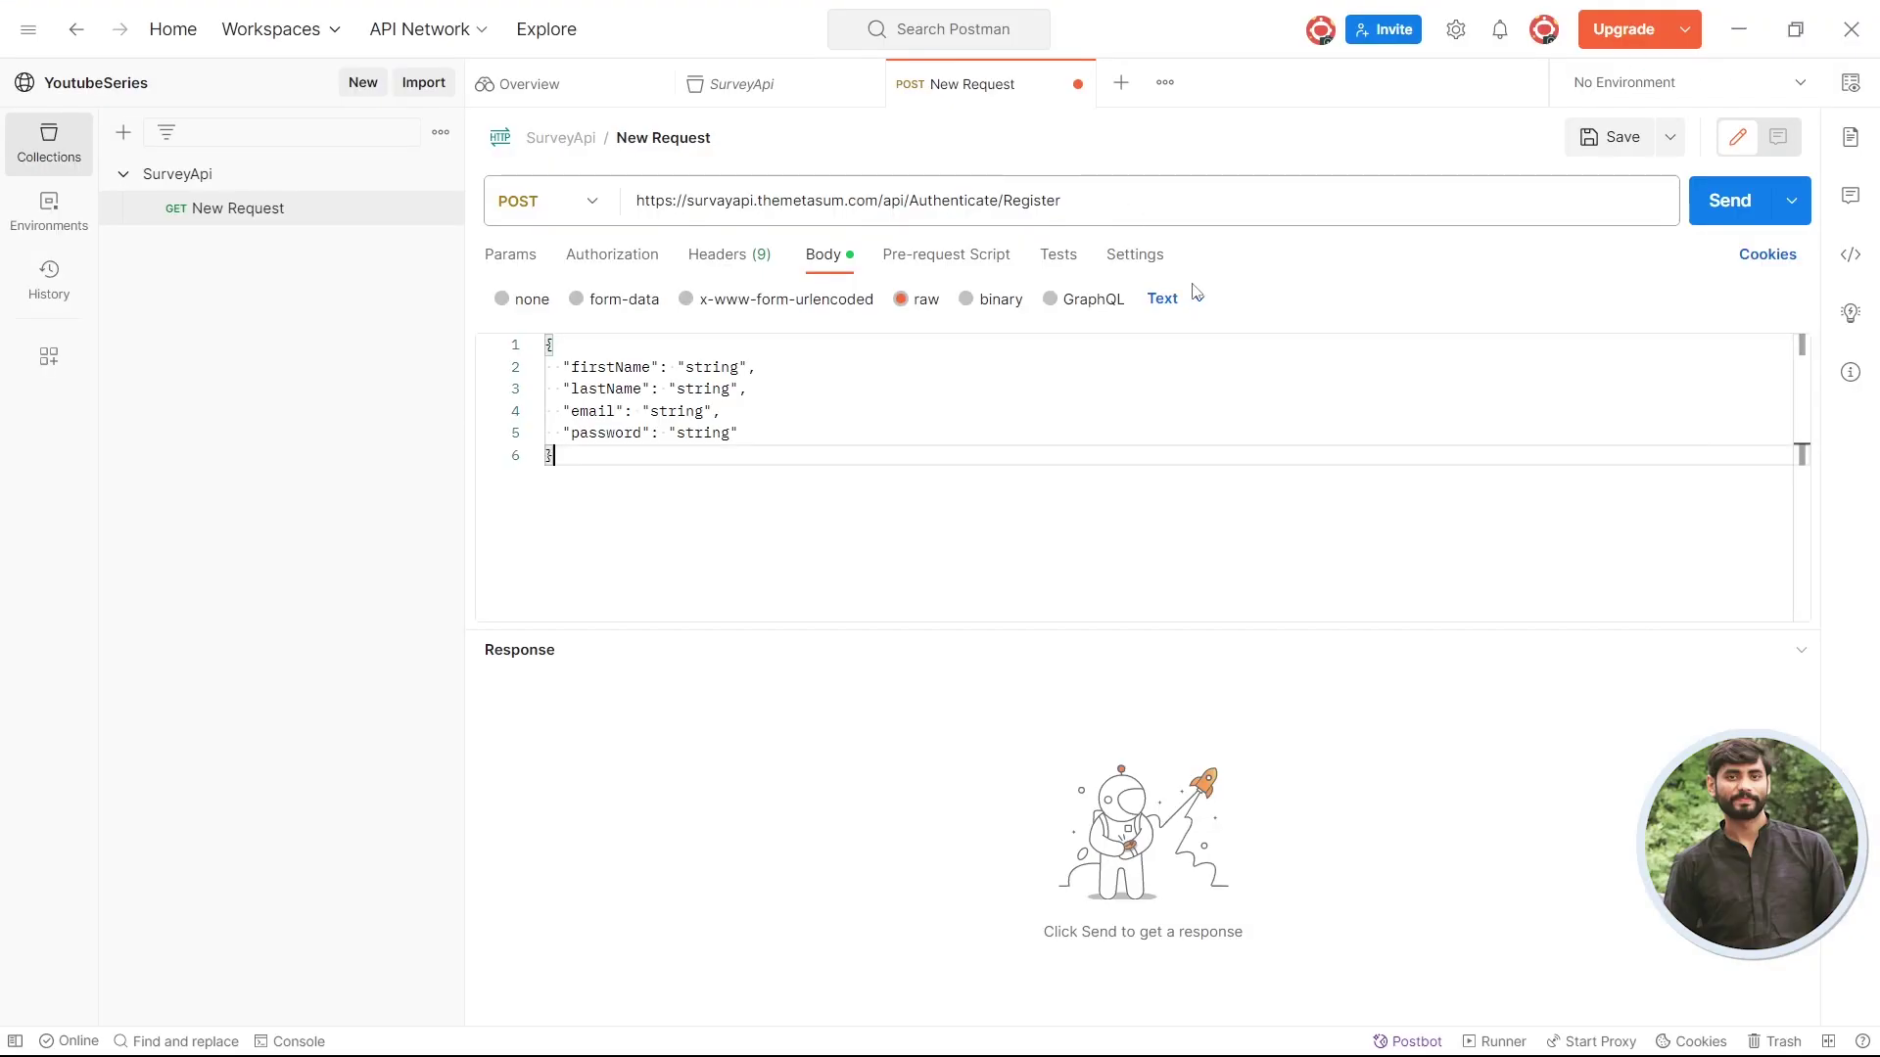
click(1200, 306)
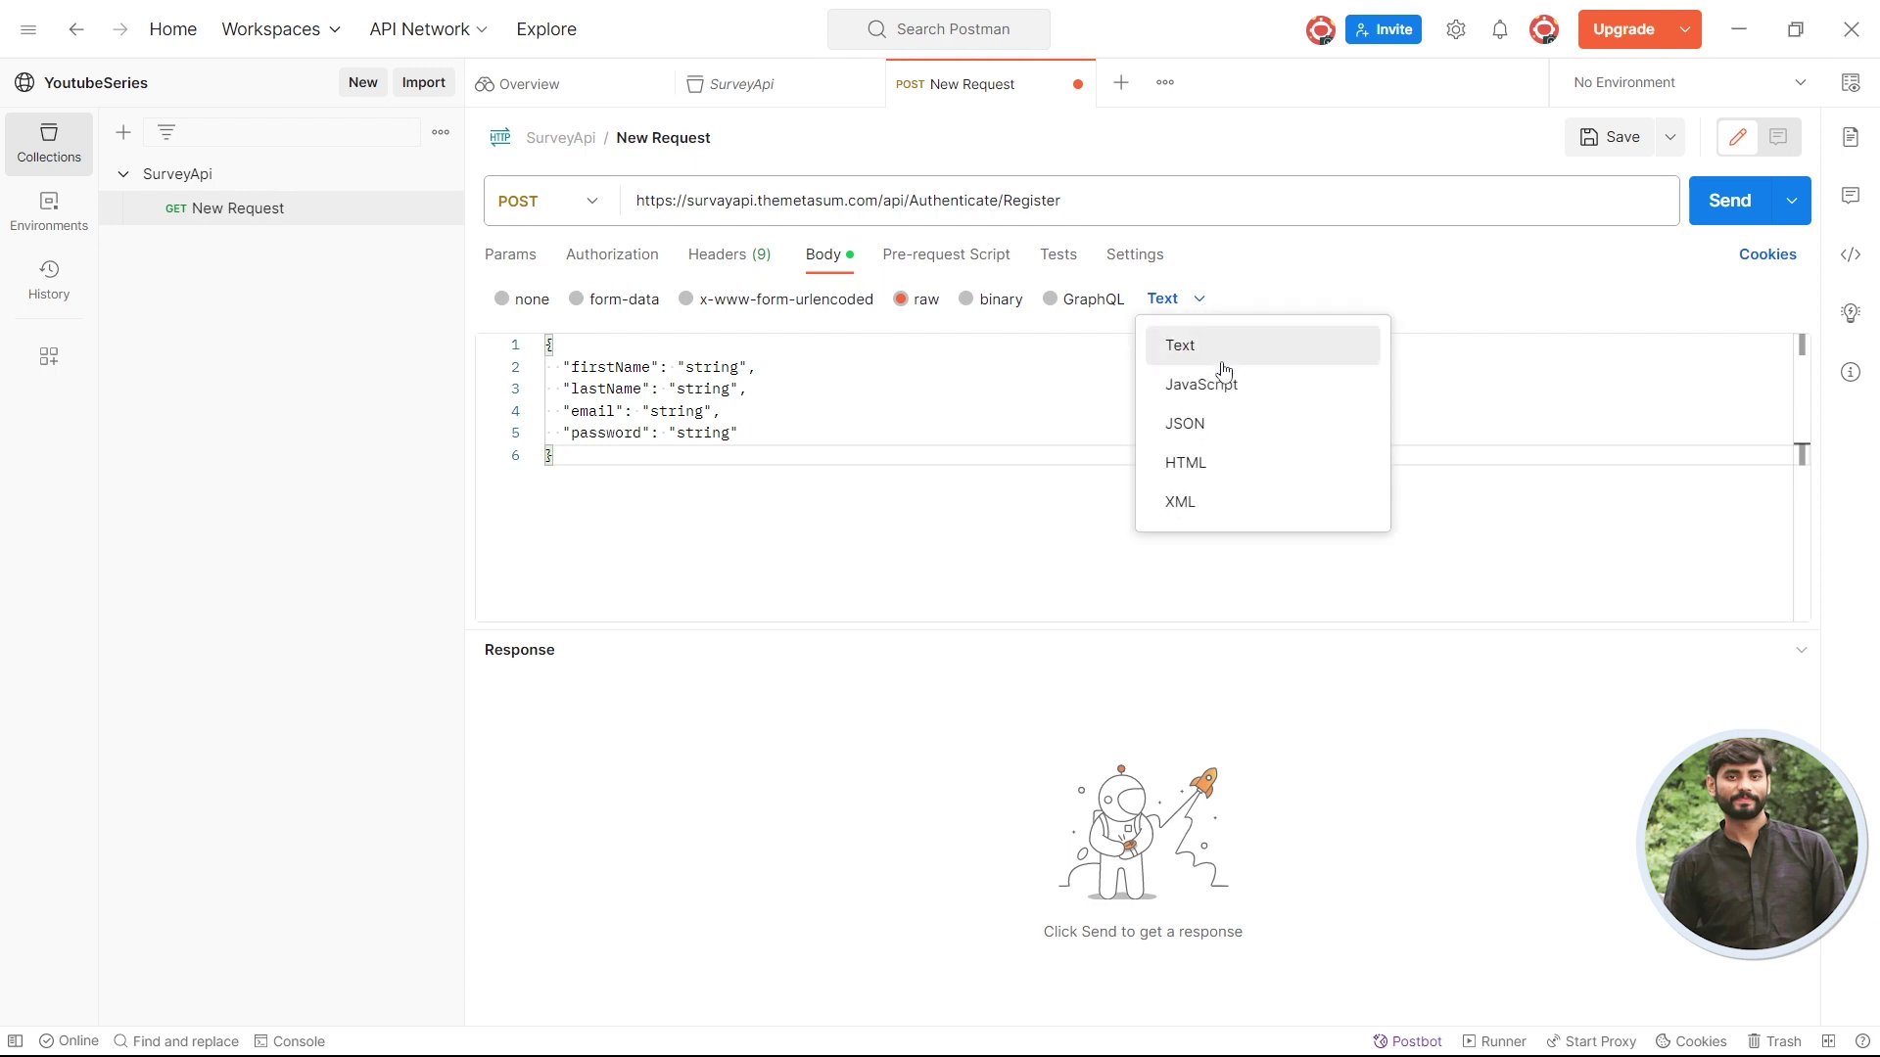
click(1252, 428)
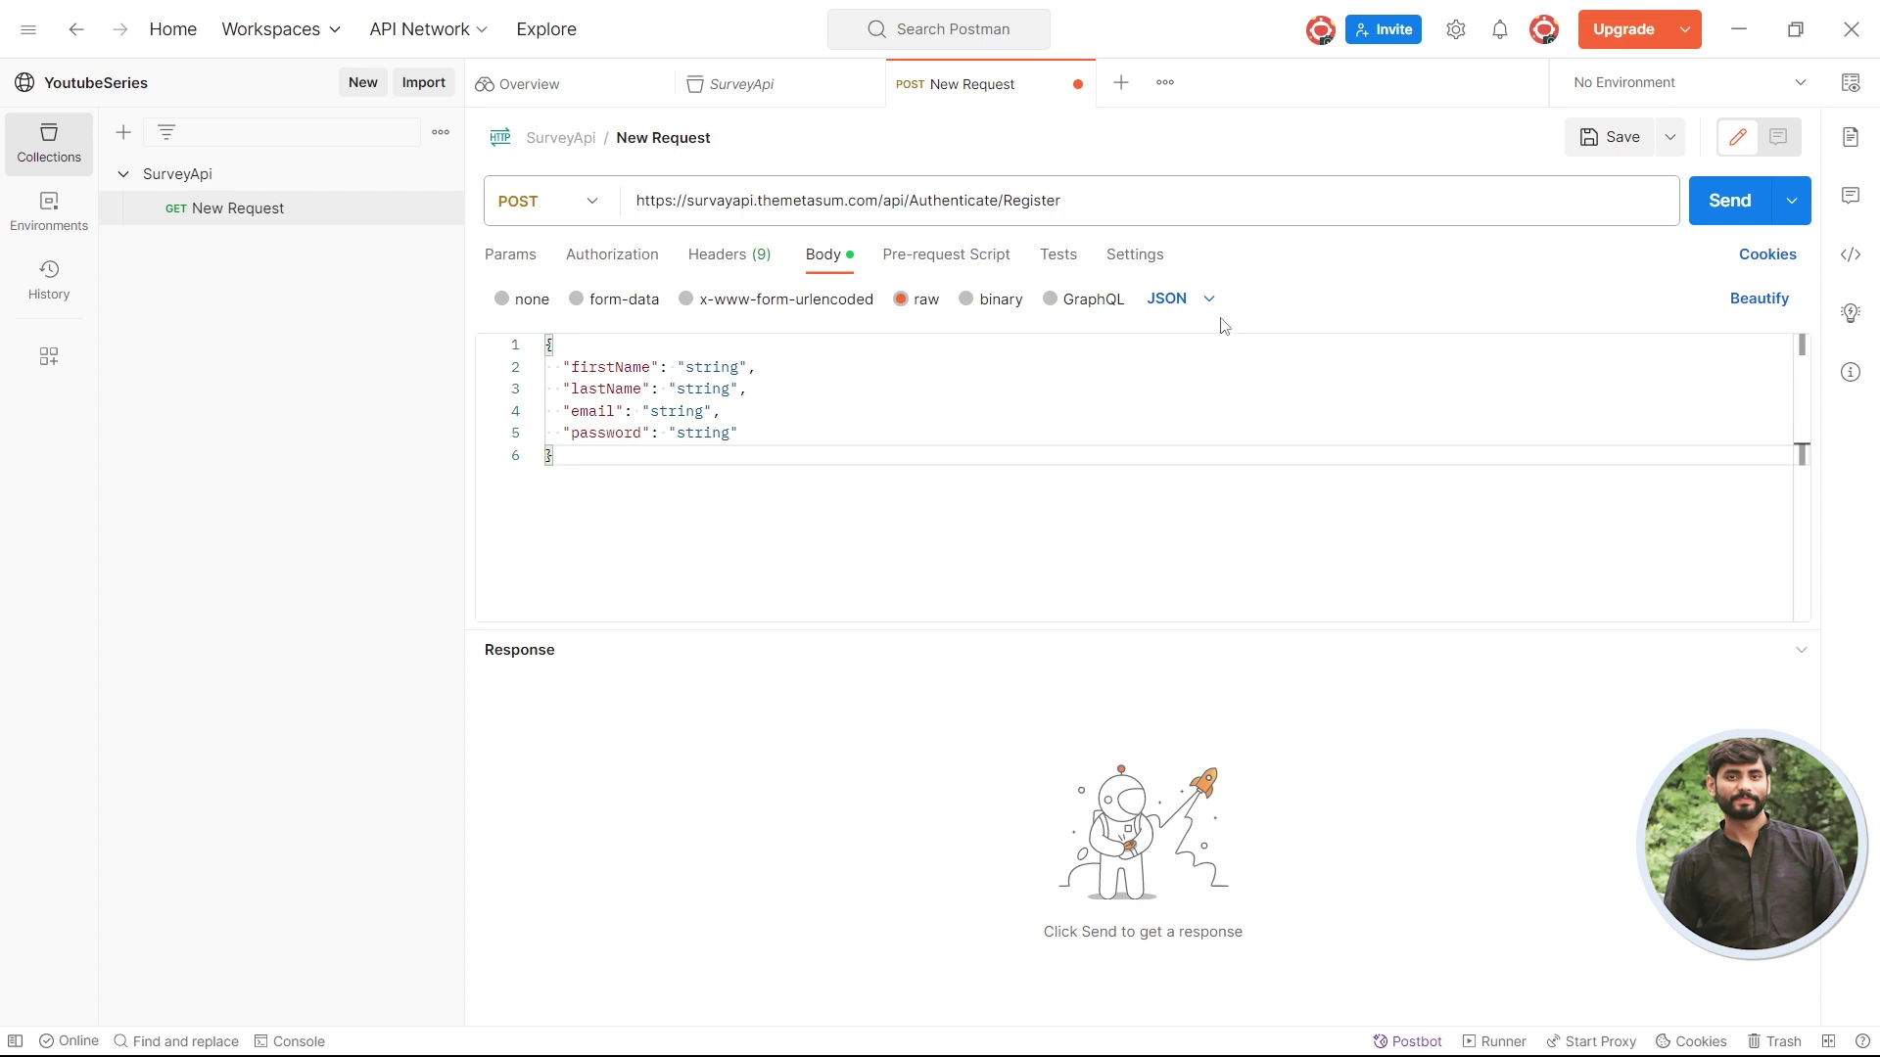
- Fix the broken line before lastName and Beautify the JSON body
click(566, 388)
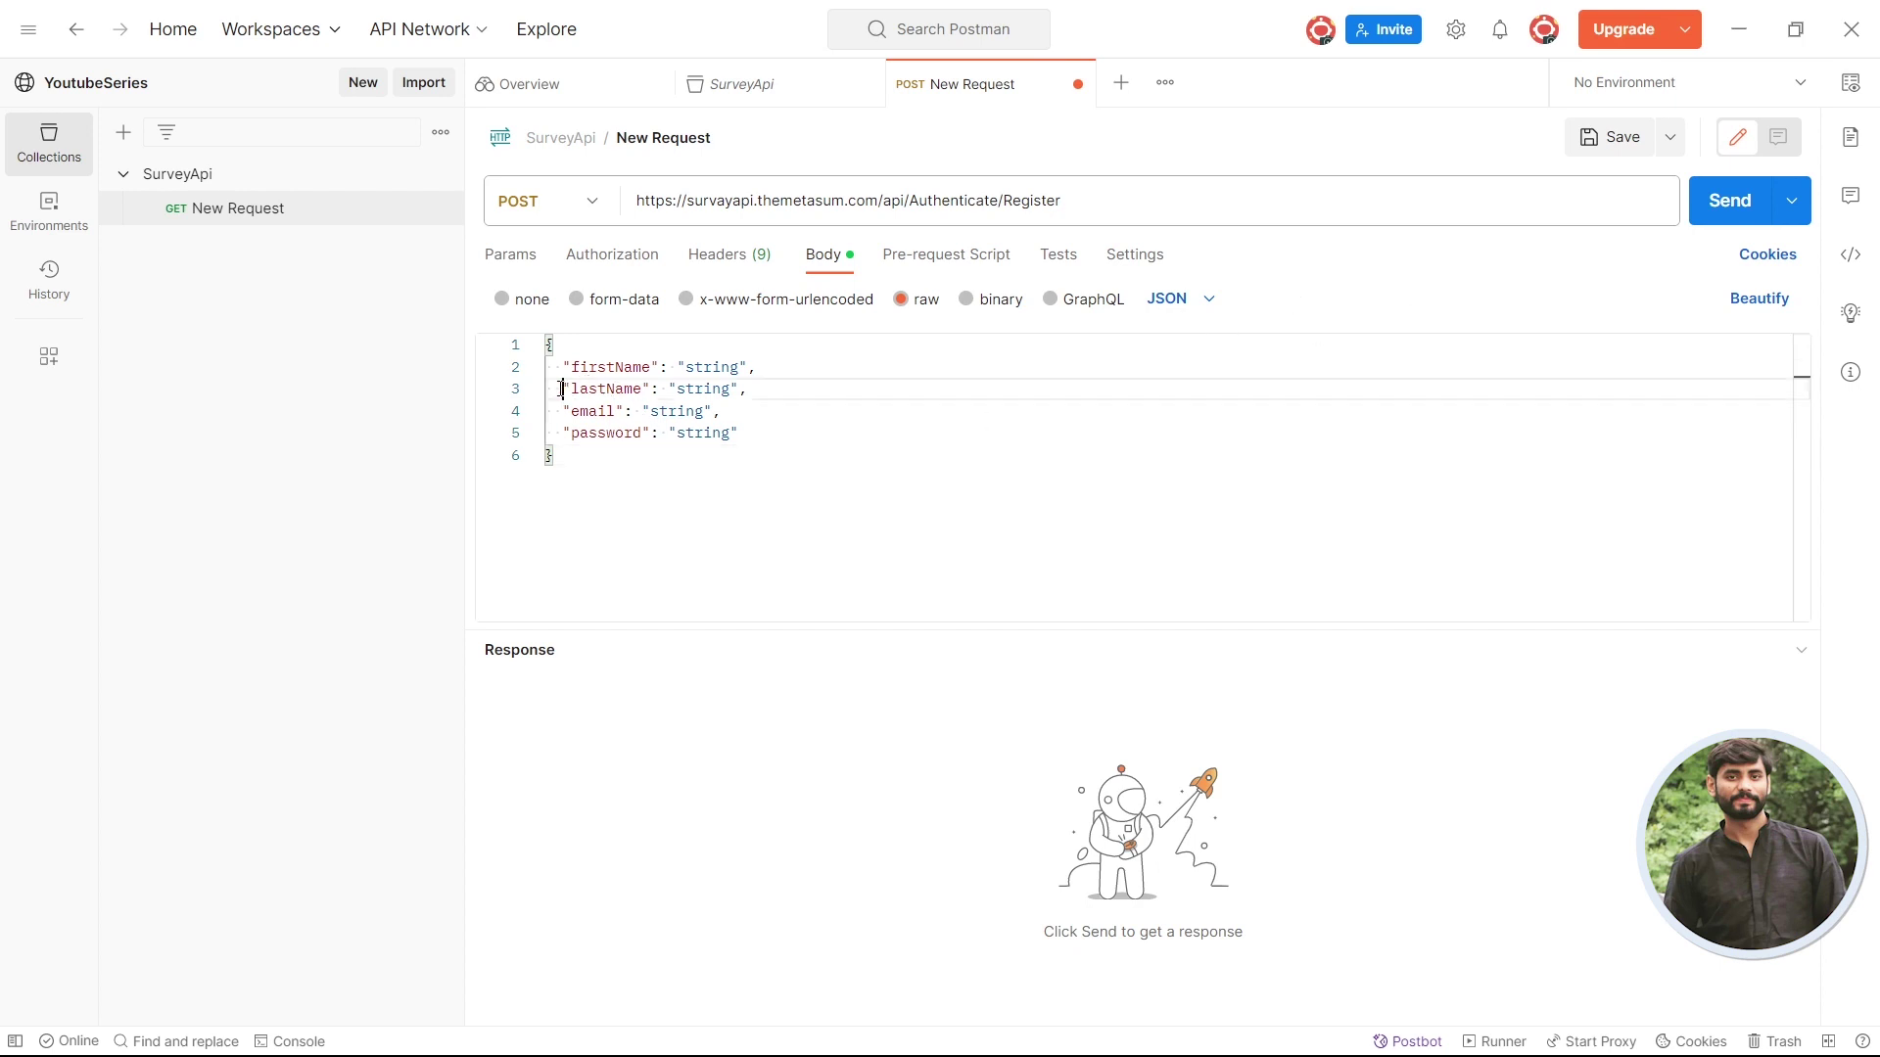
key(BackSpace)
key(BackSpace)
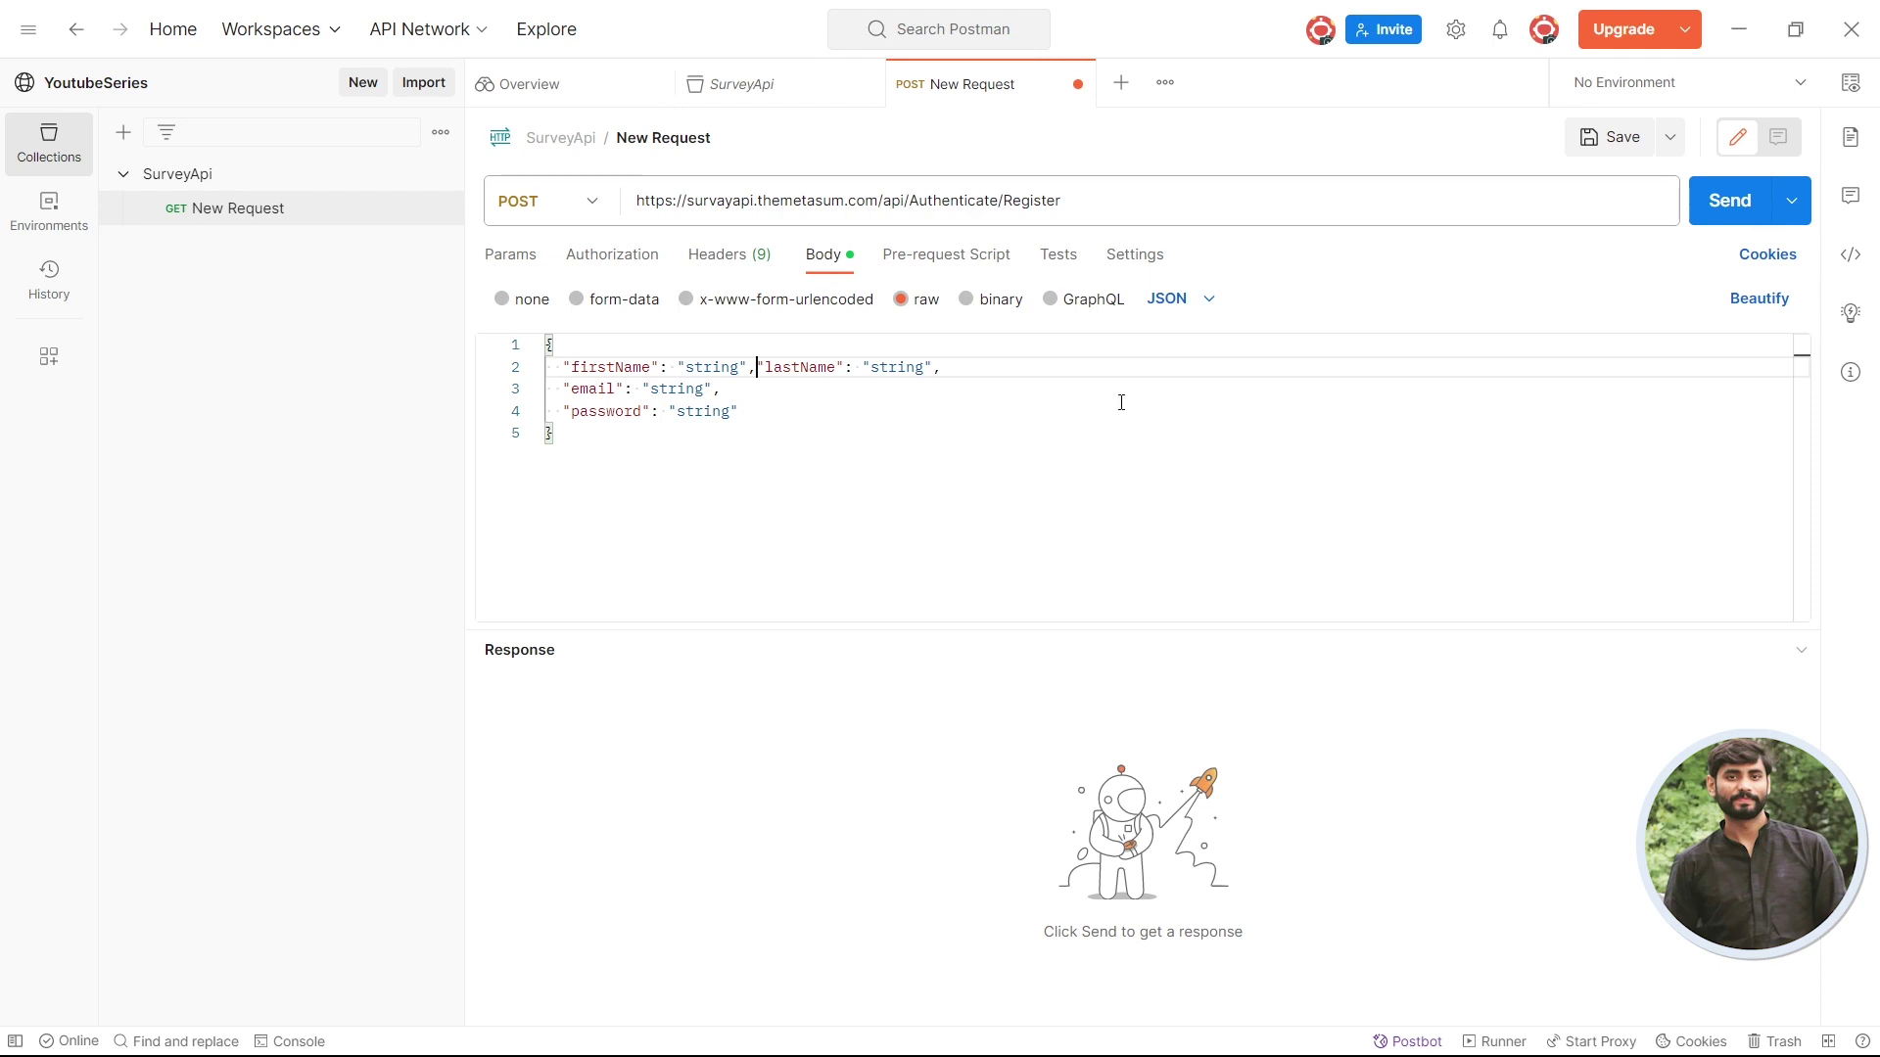
click(1761, 299)
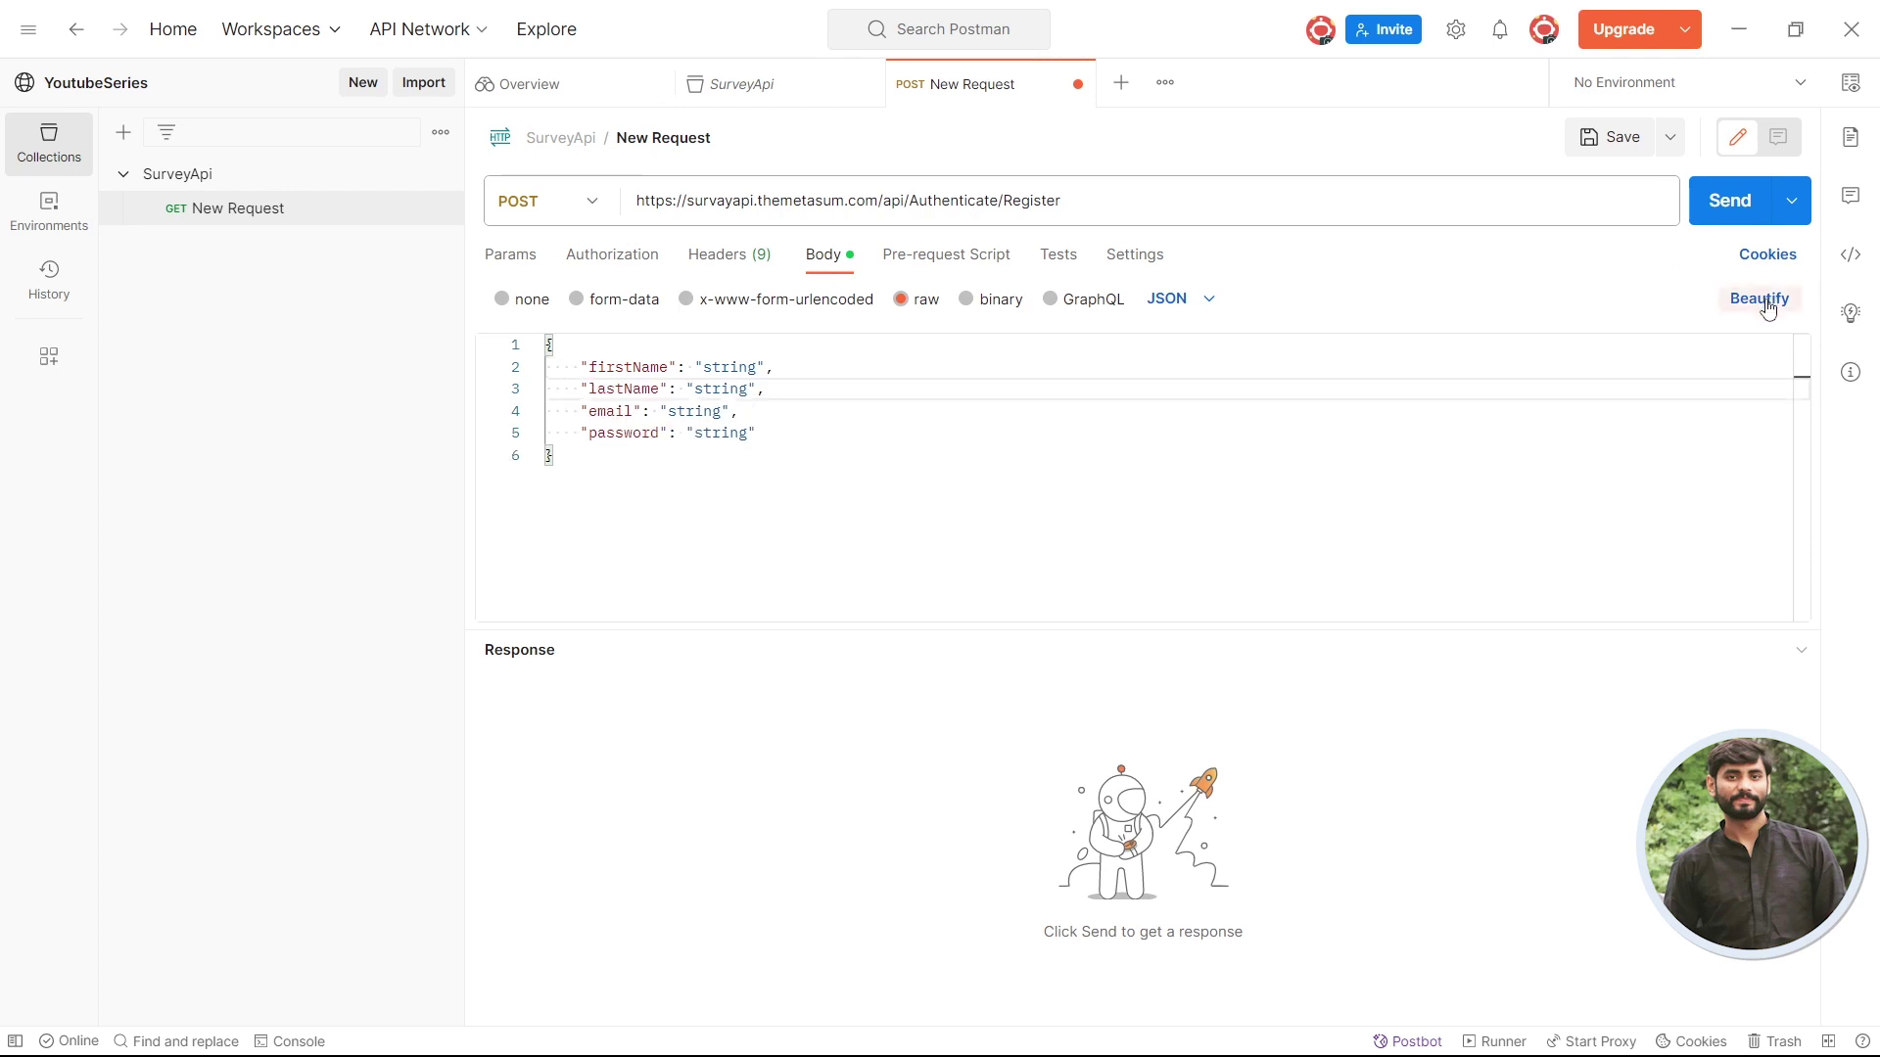
click(546, 454)
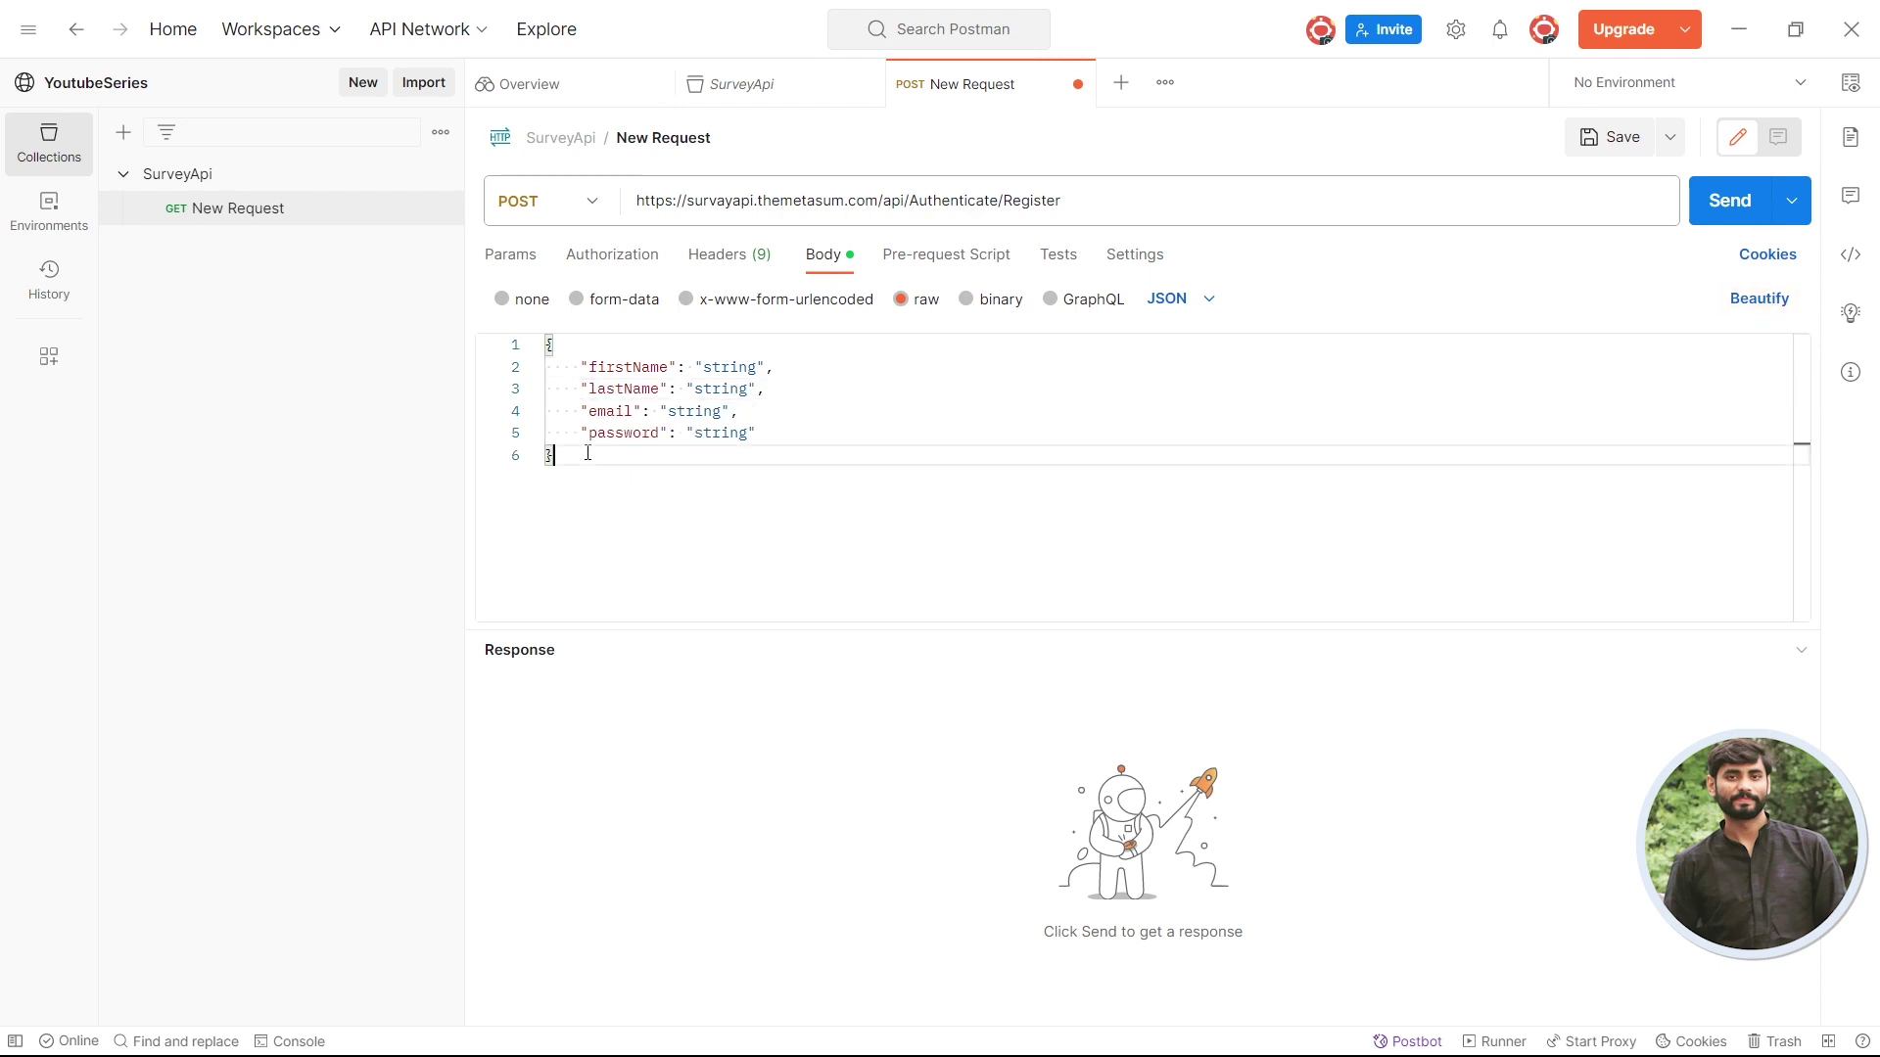
key(ctrl+a)
click(885, 517)
key(ctrl+a)
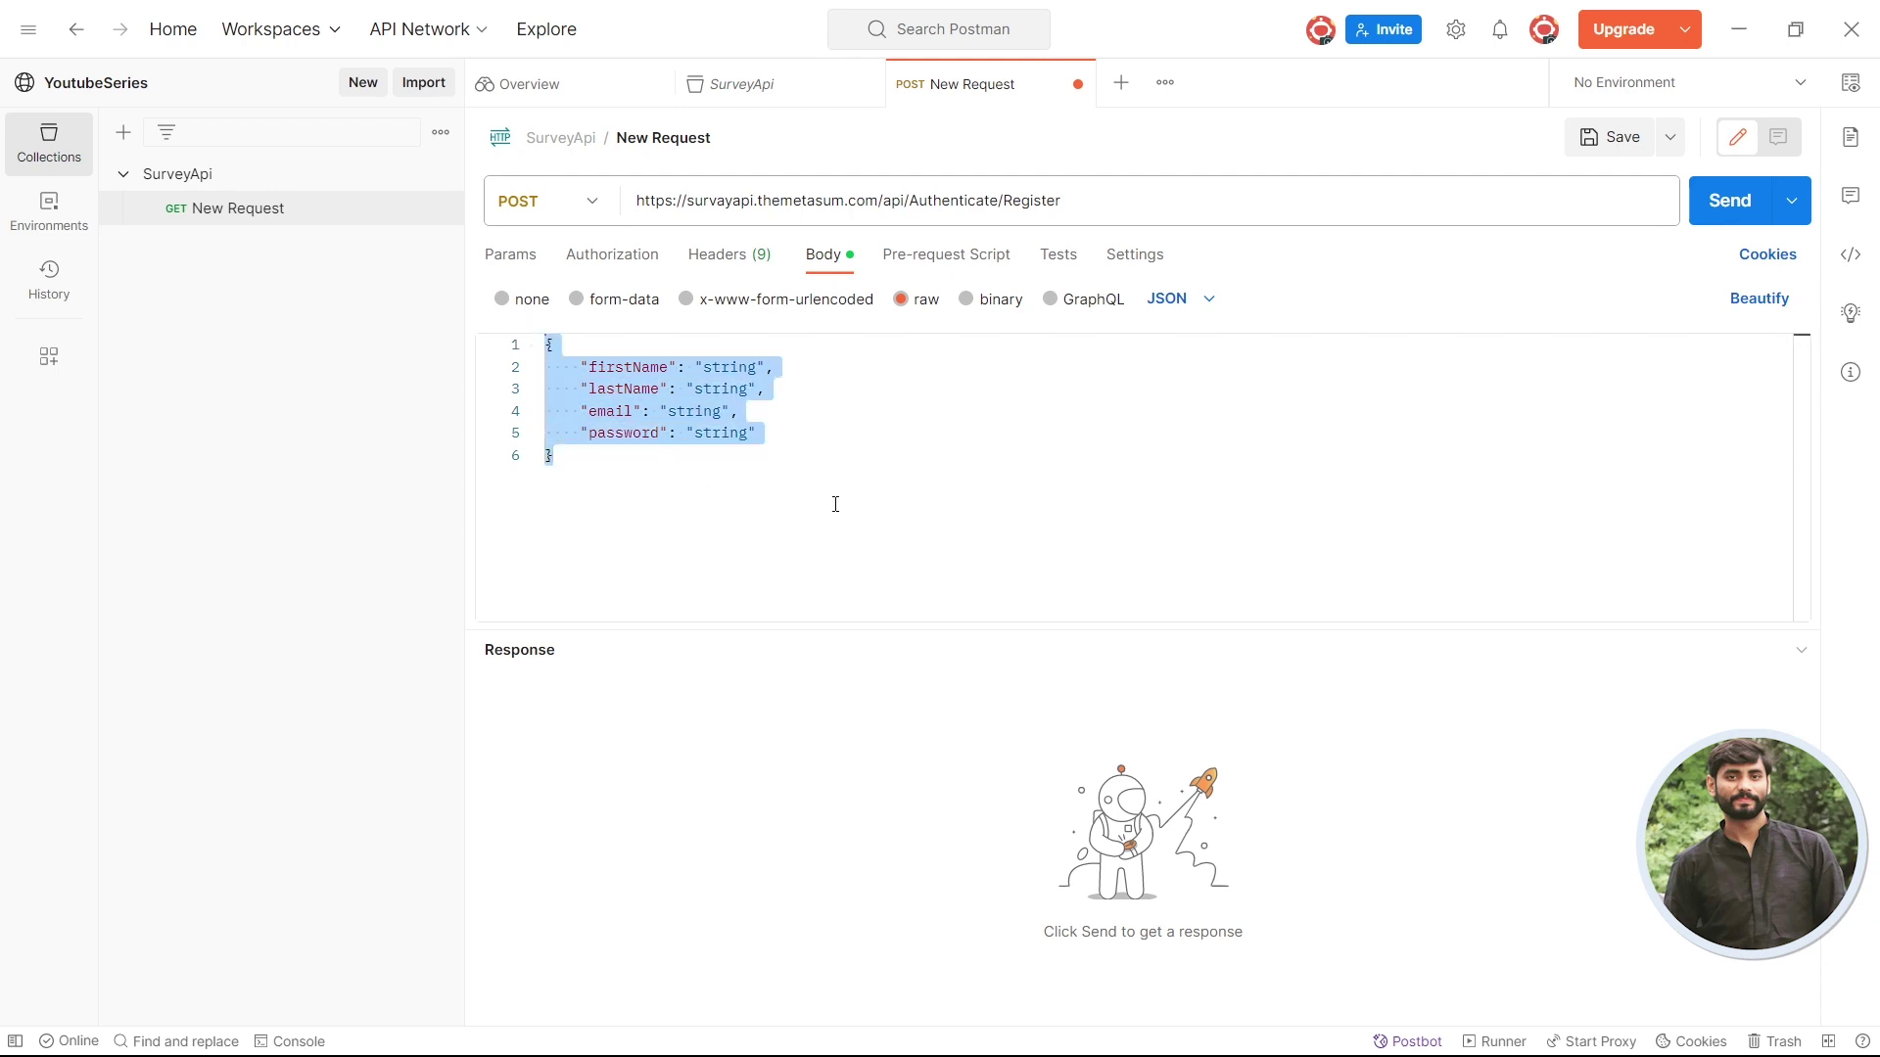
click(832, 522)
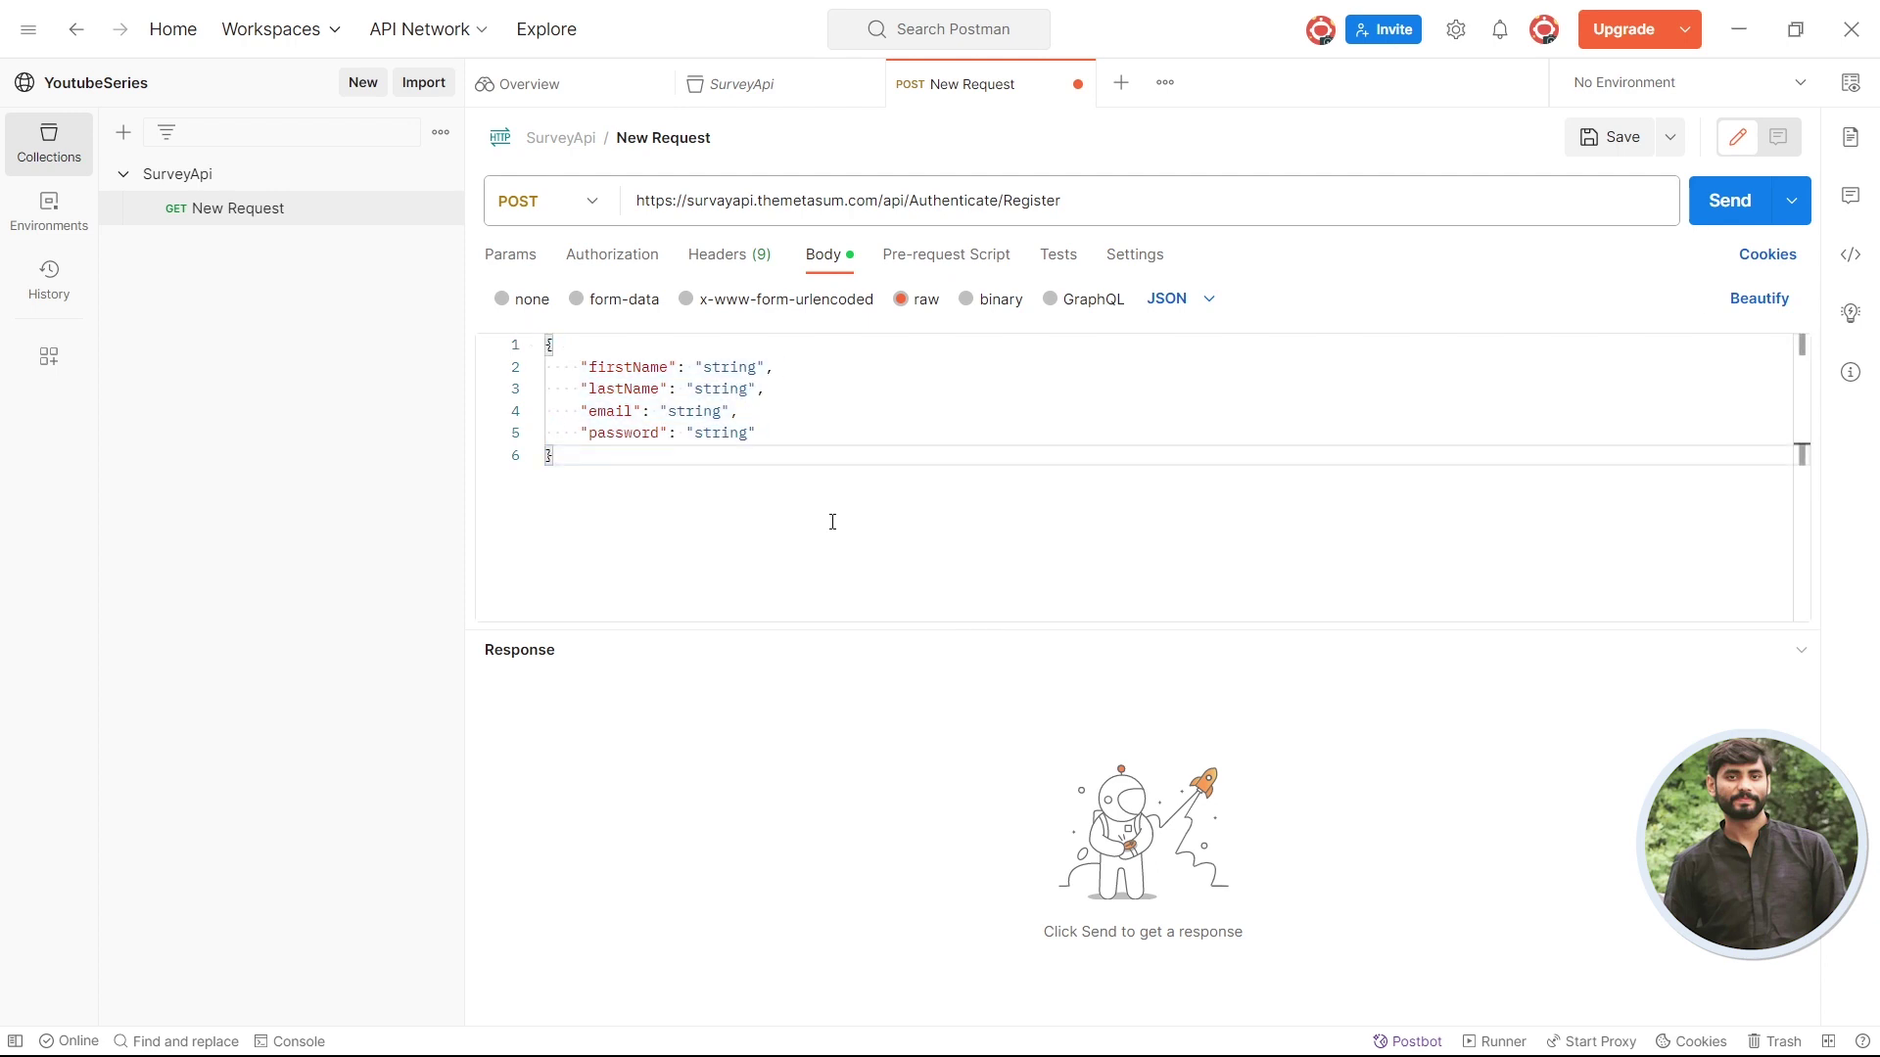
- Replace the firstName and lastName placeholders with sample names
double_click(717, 368)
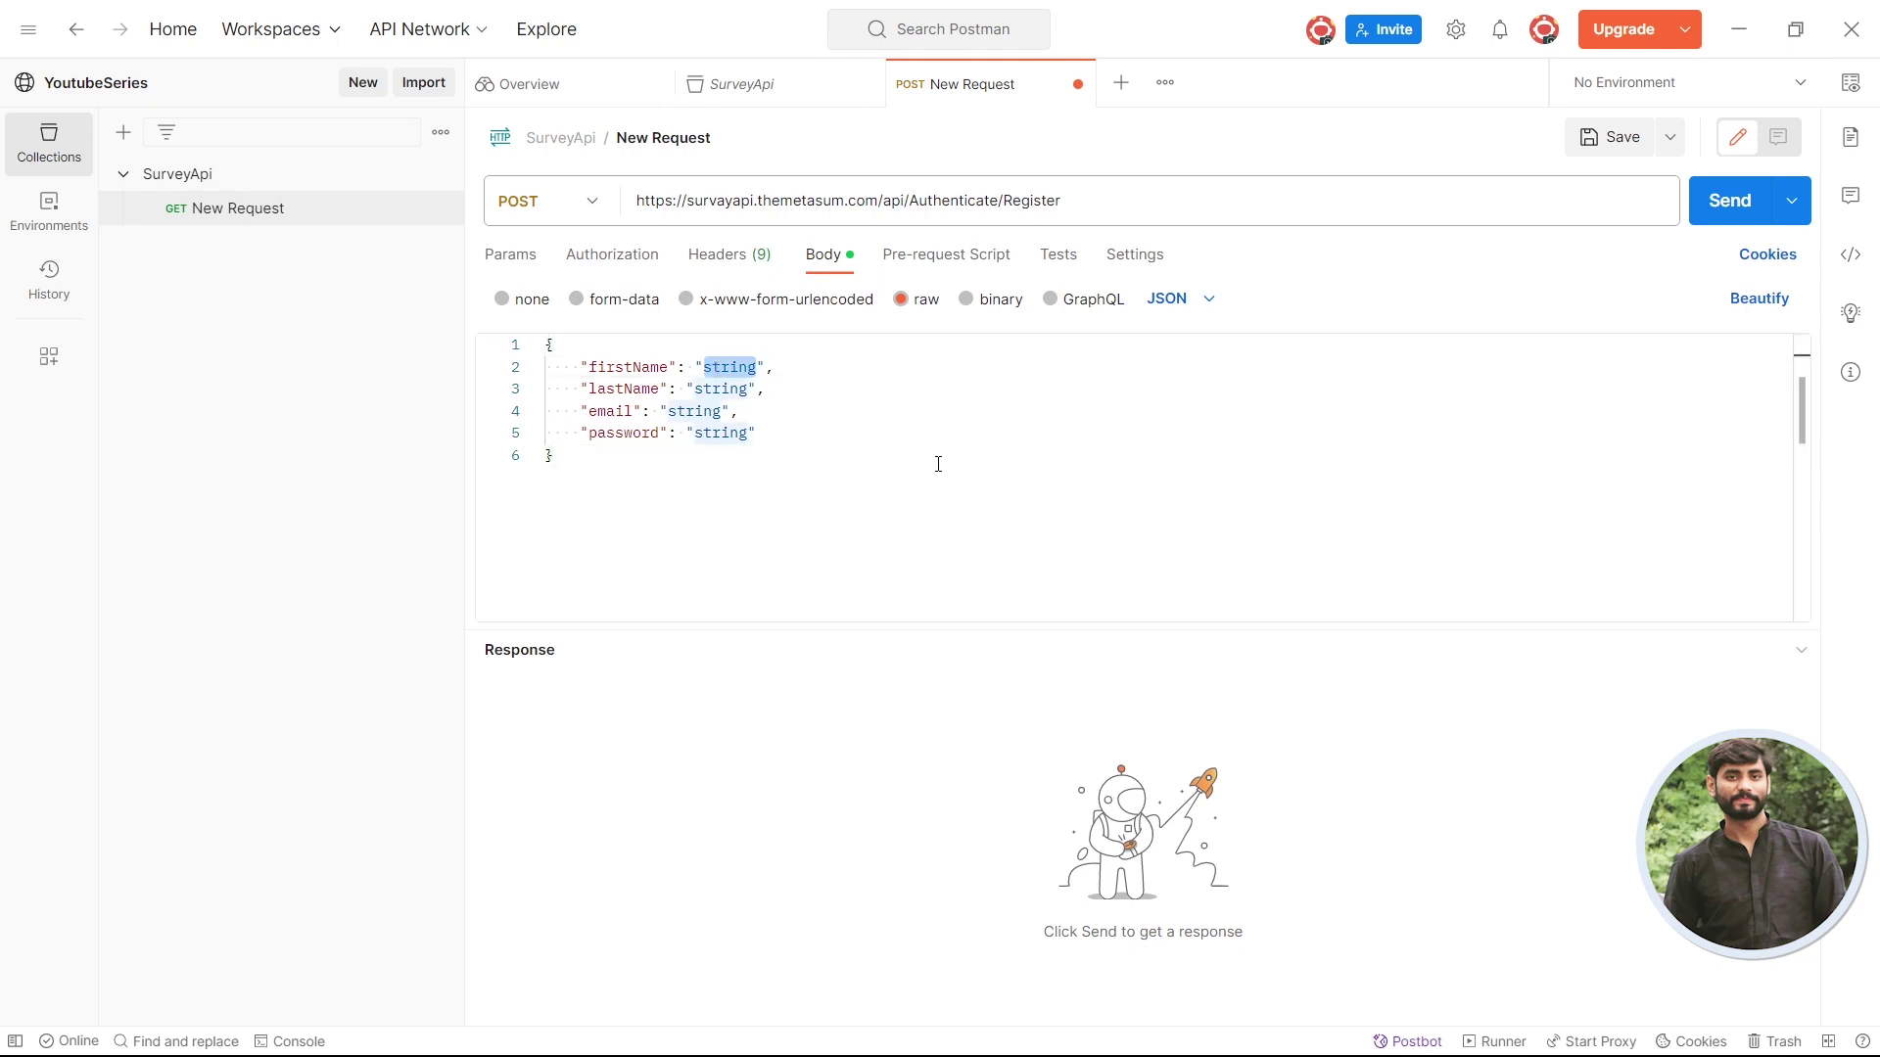
text(themet)
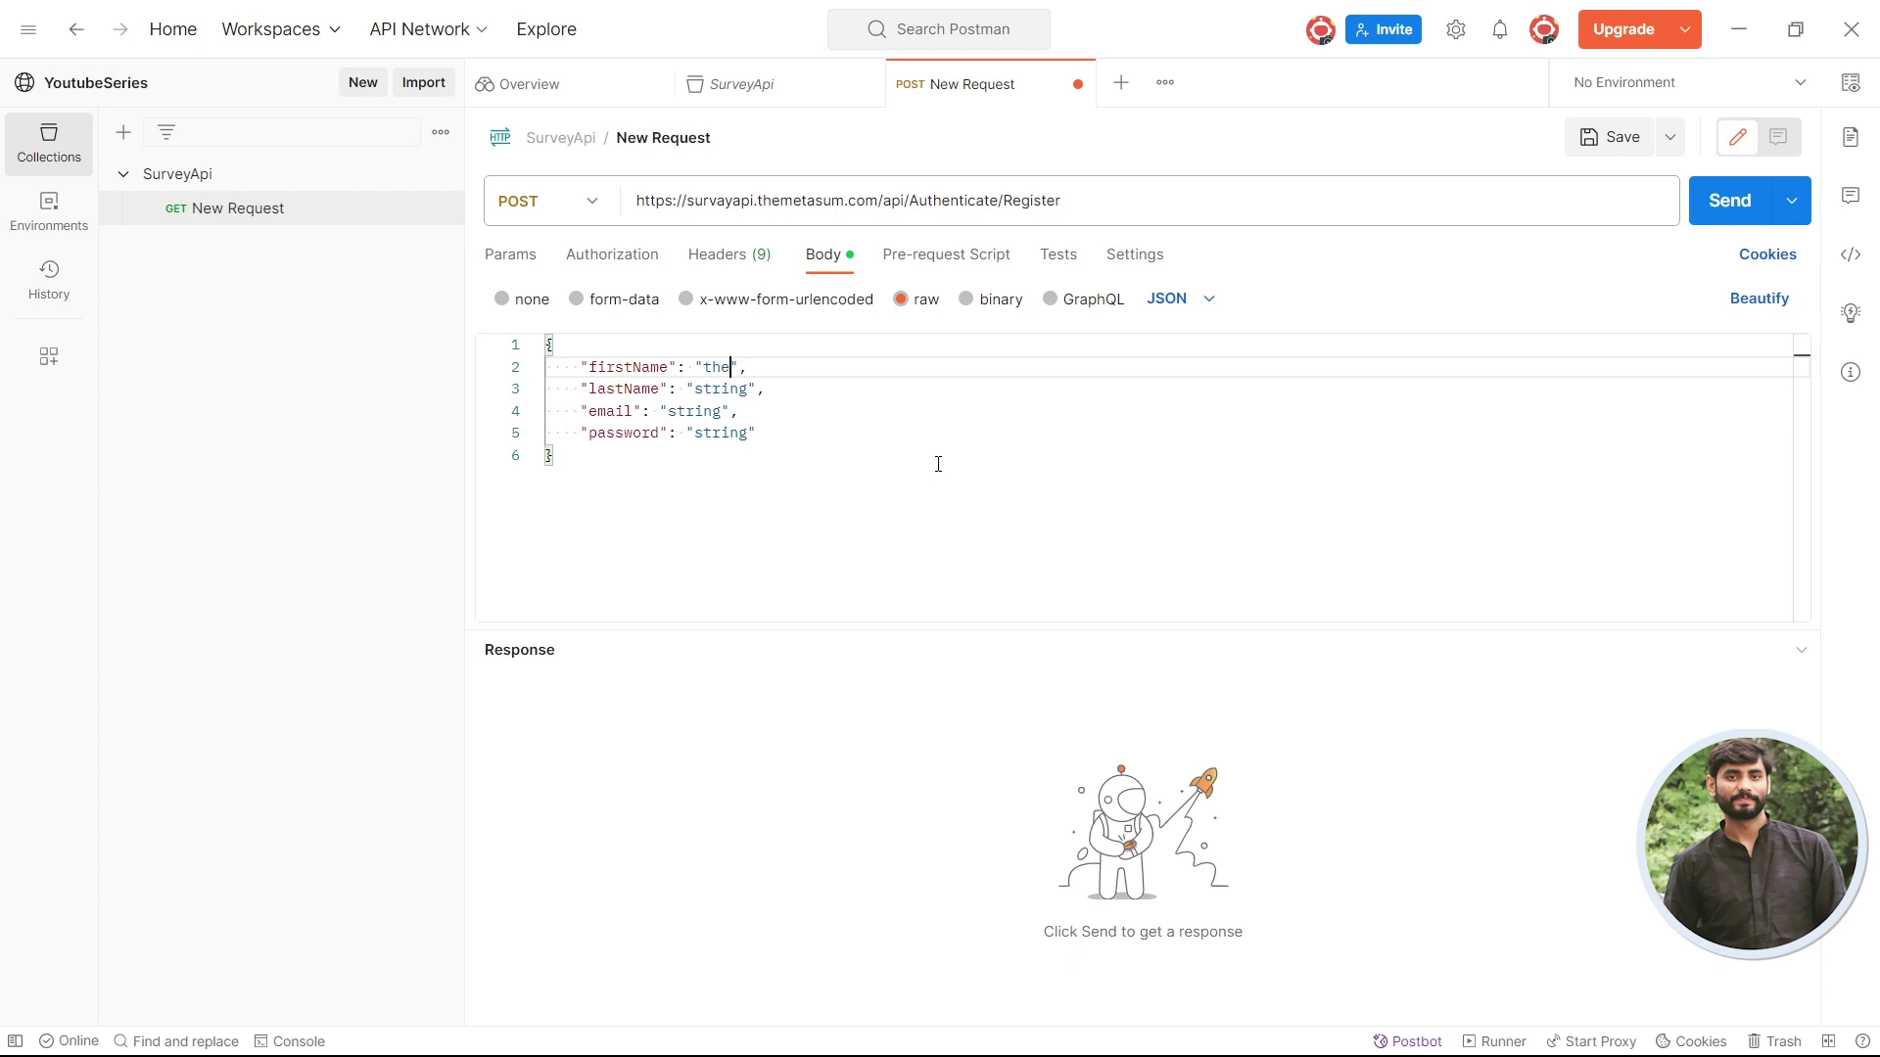
text(asum)
double_click(715, 396)
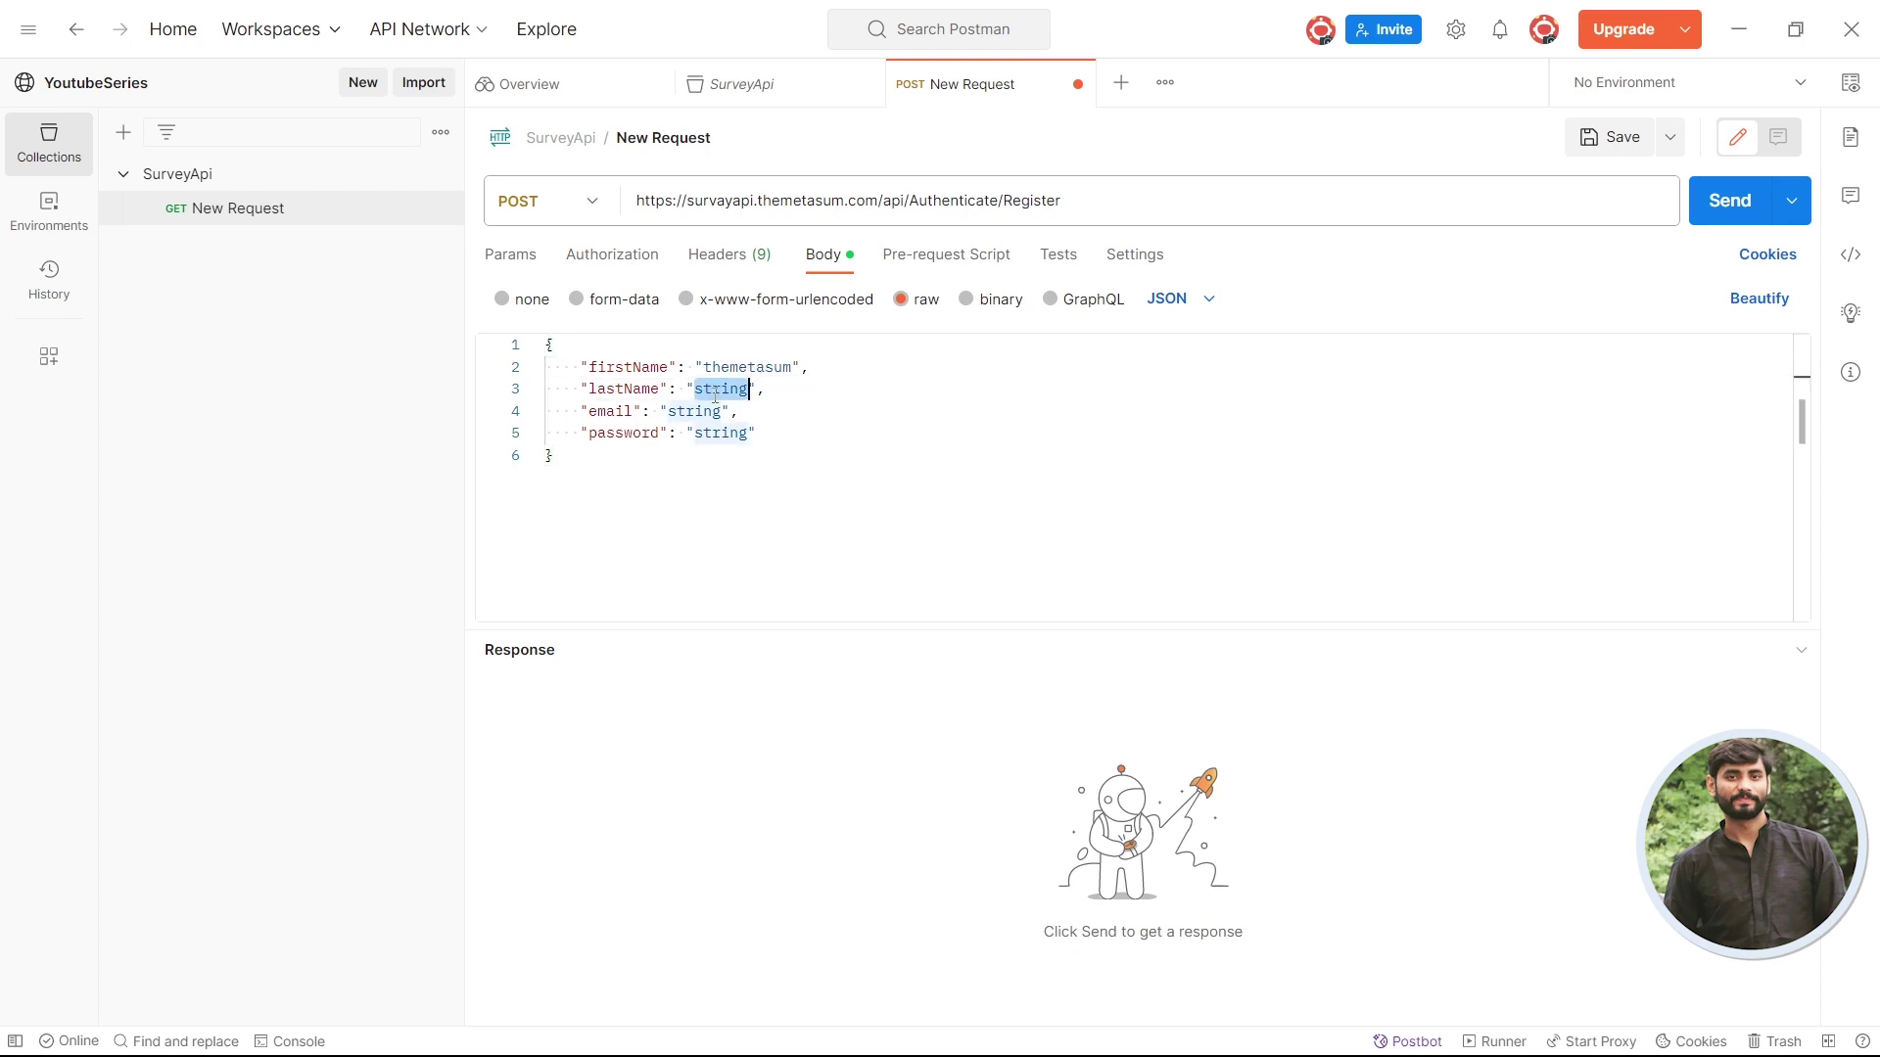
text(the)
key(Return)
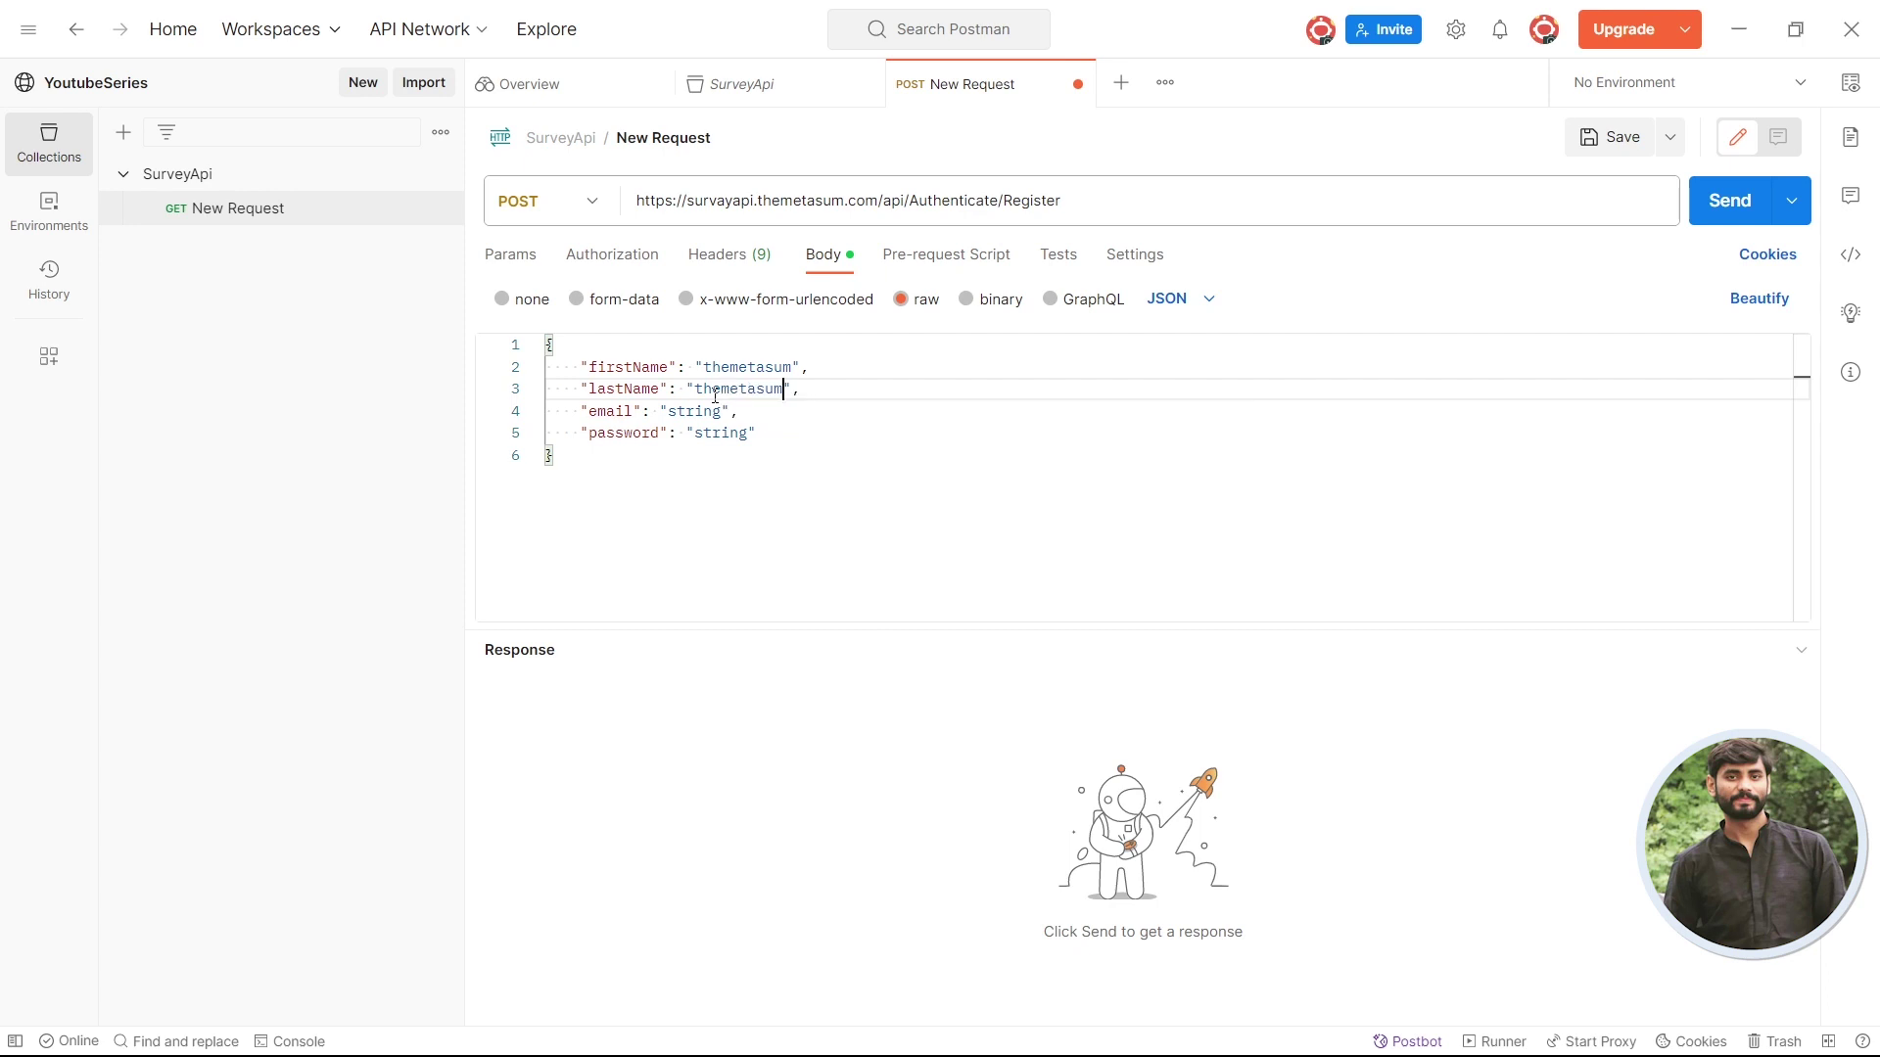
- Fill the email and password placeholders with a test e-mail address and a password
double_click(694, 410)
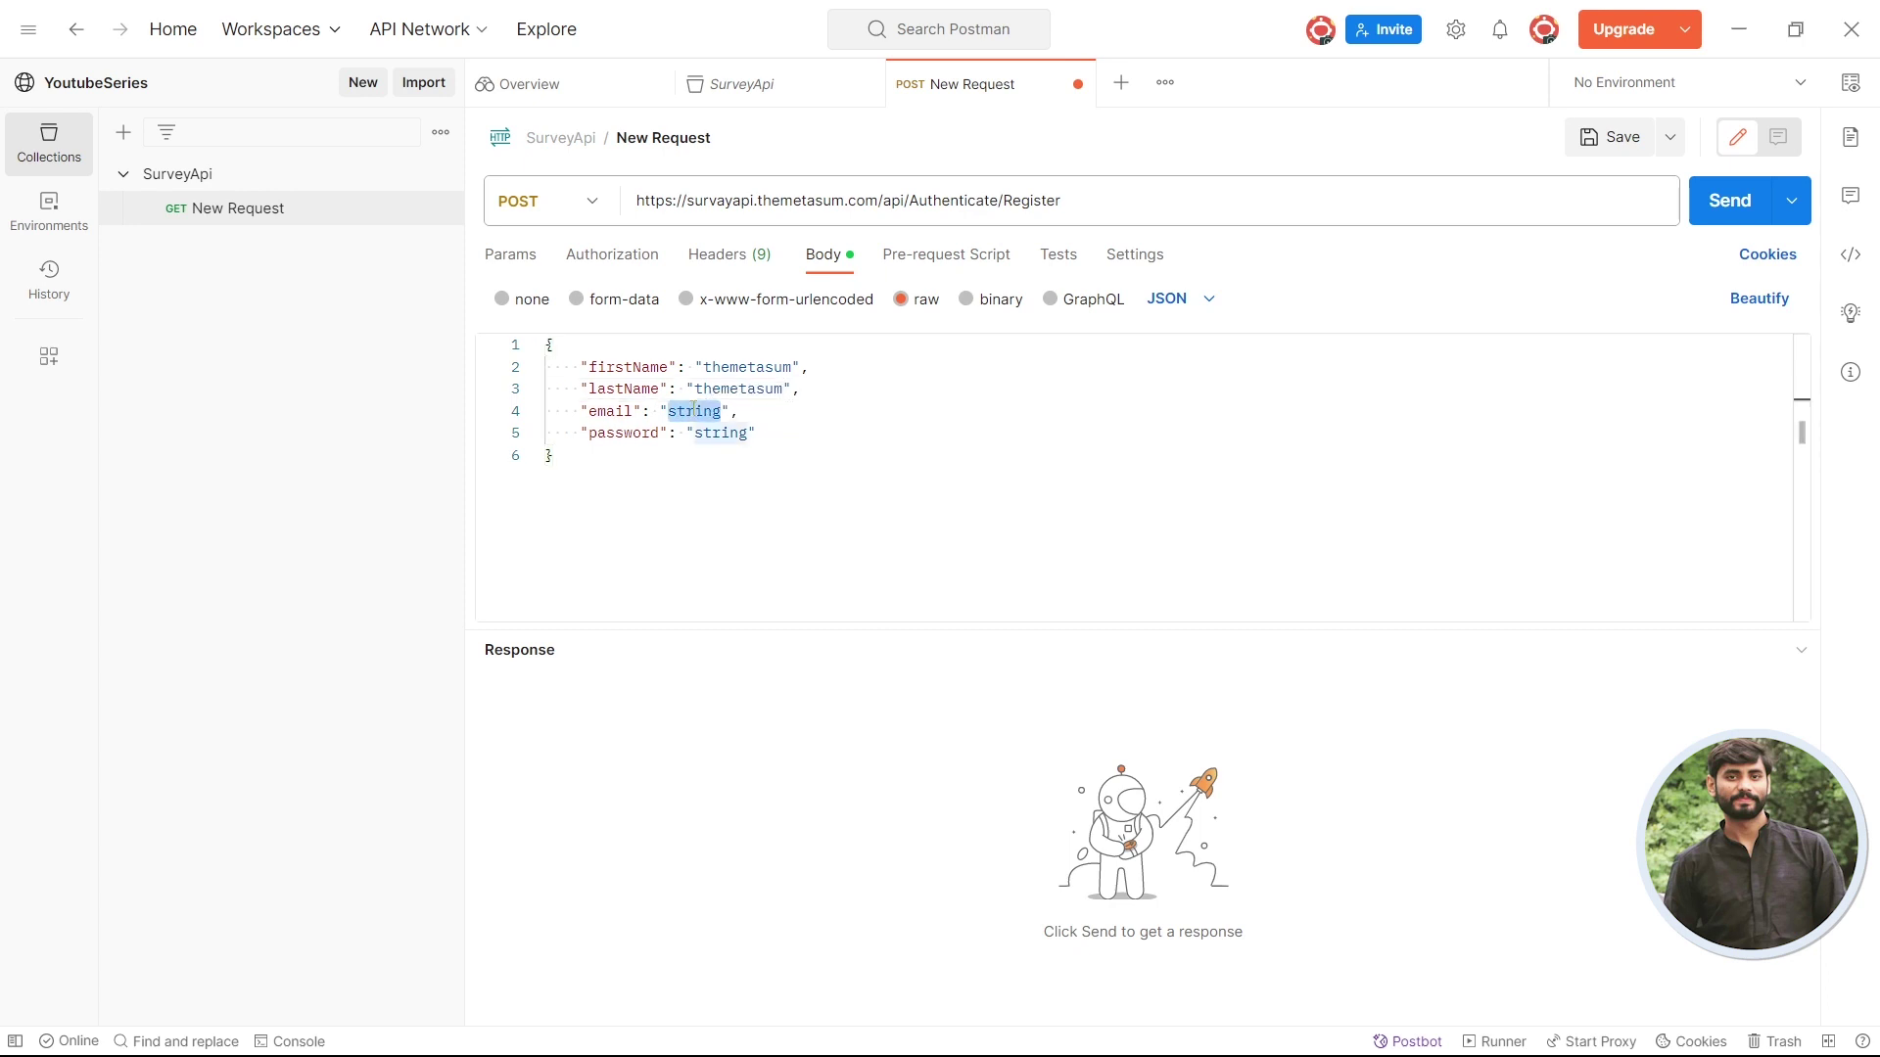
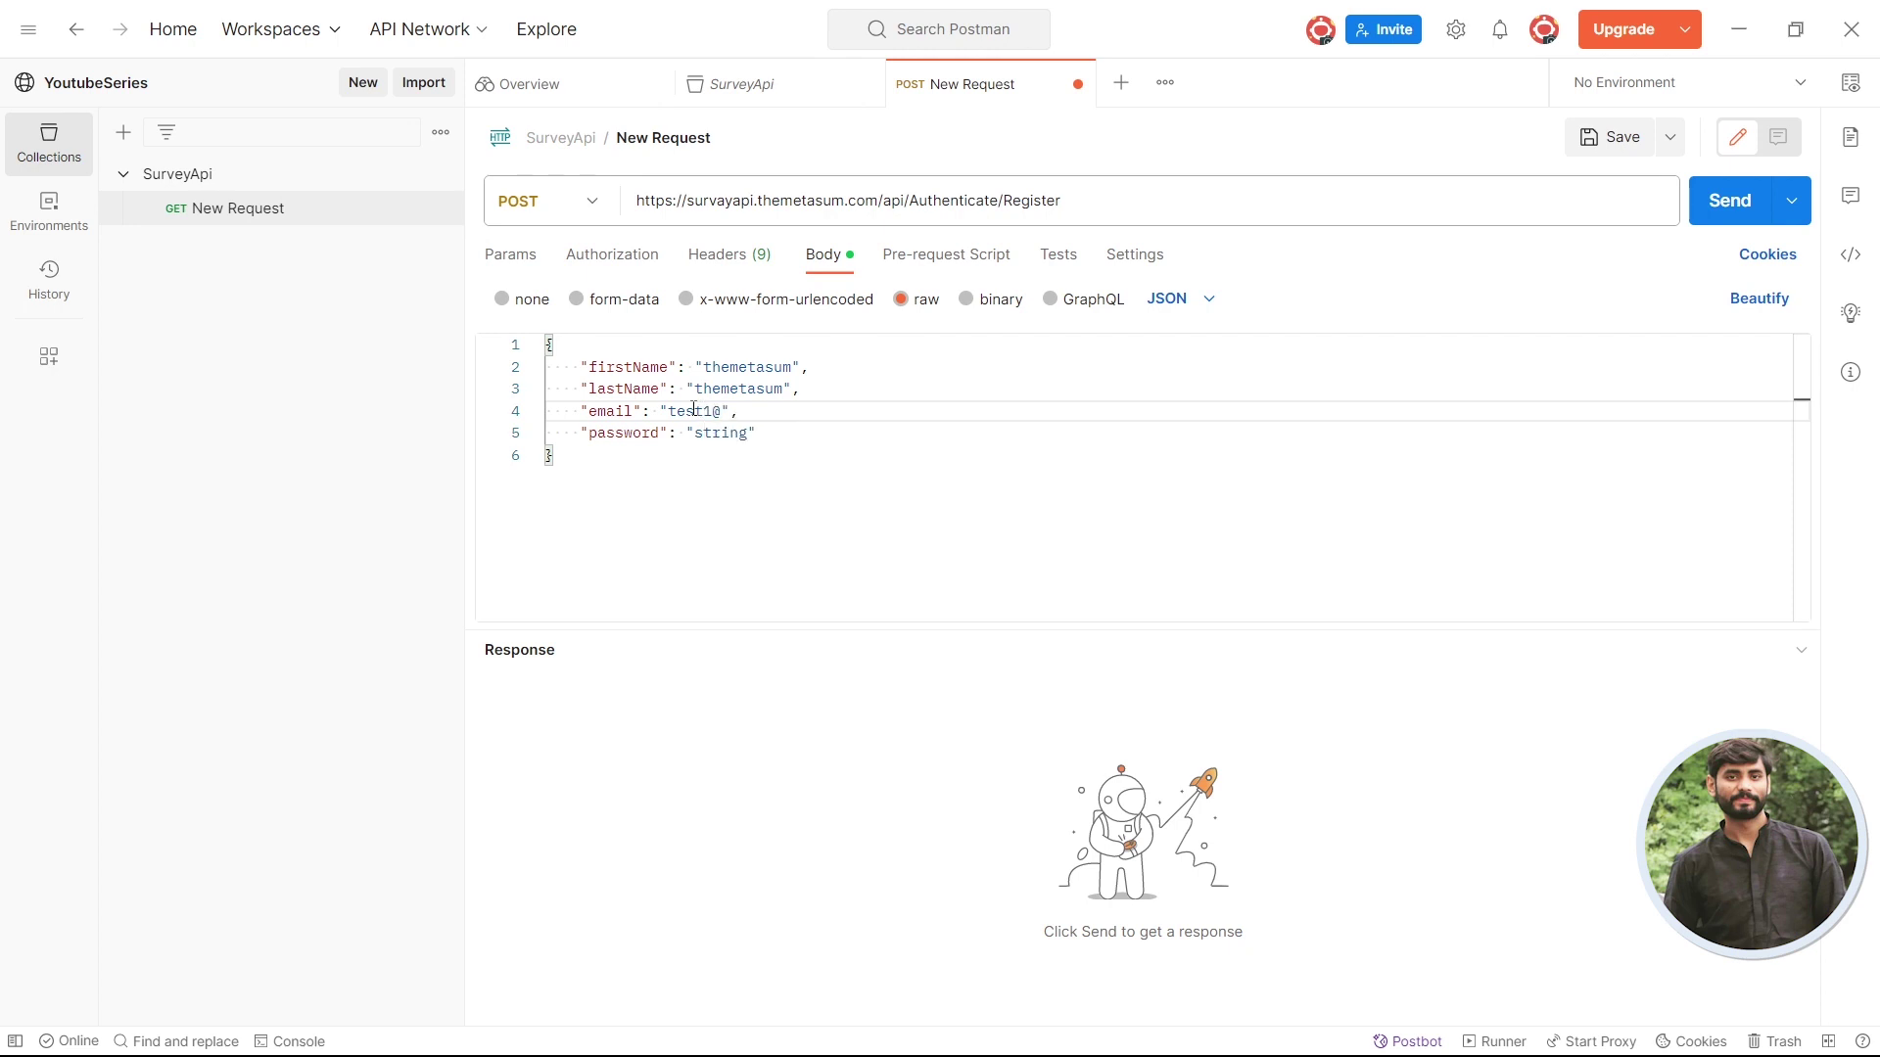
double_click(715, 435)
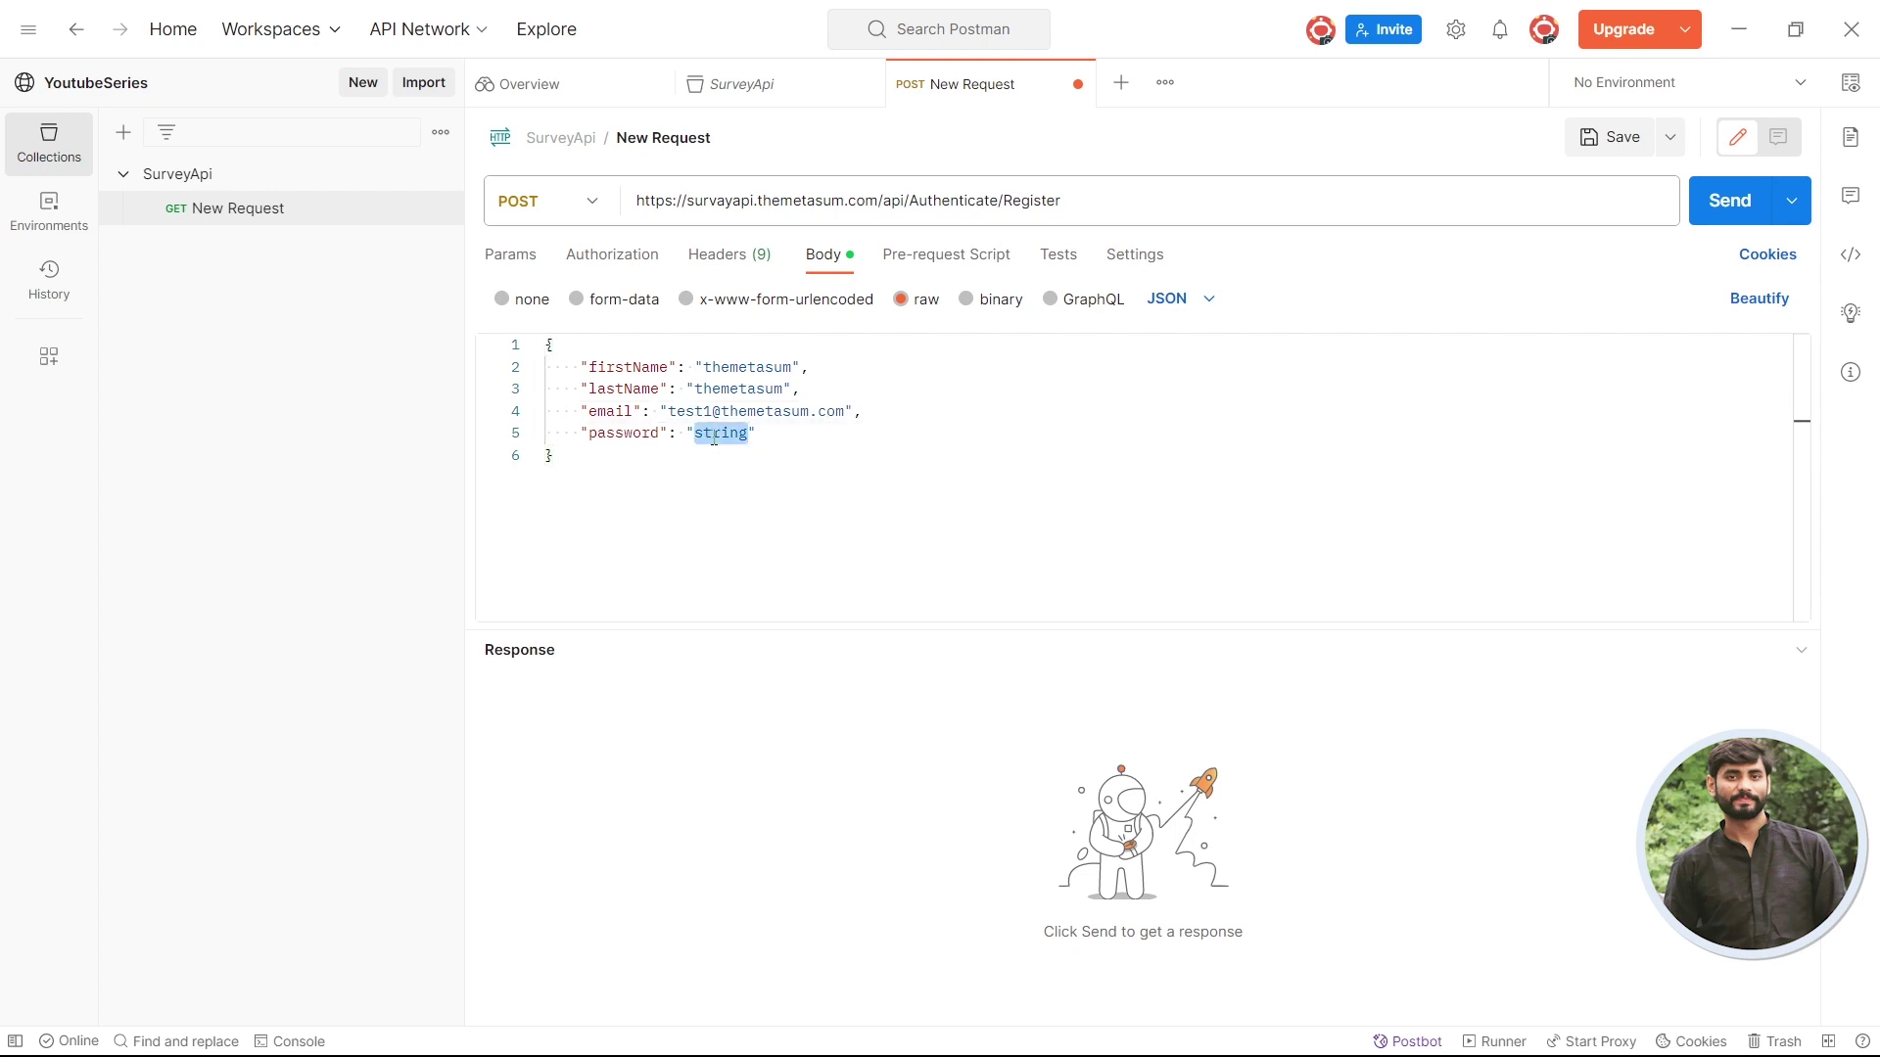
text(passw)
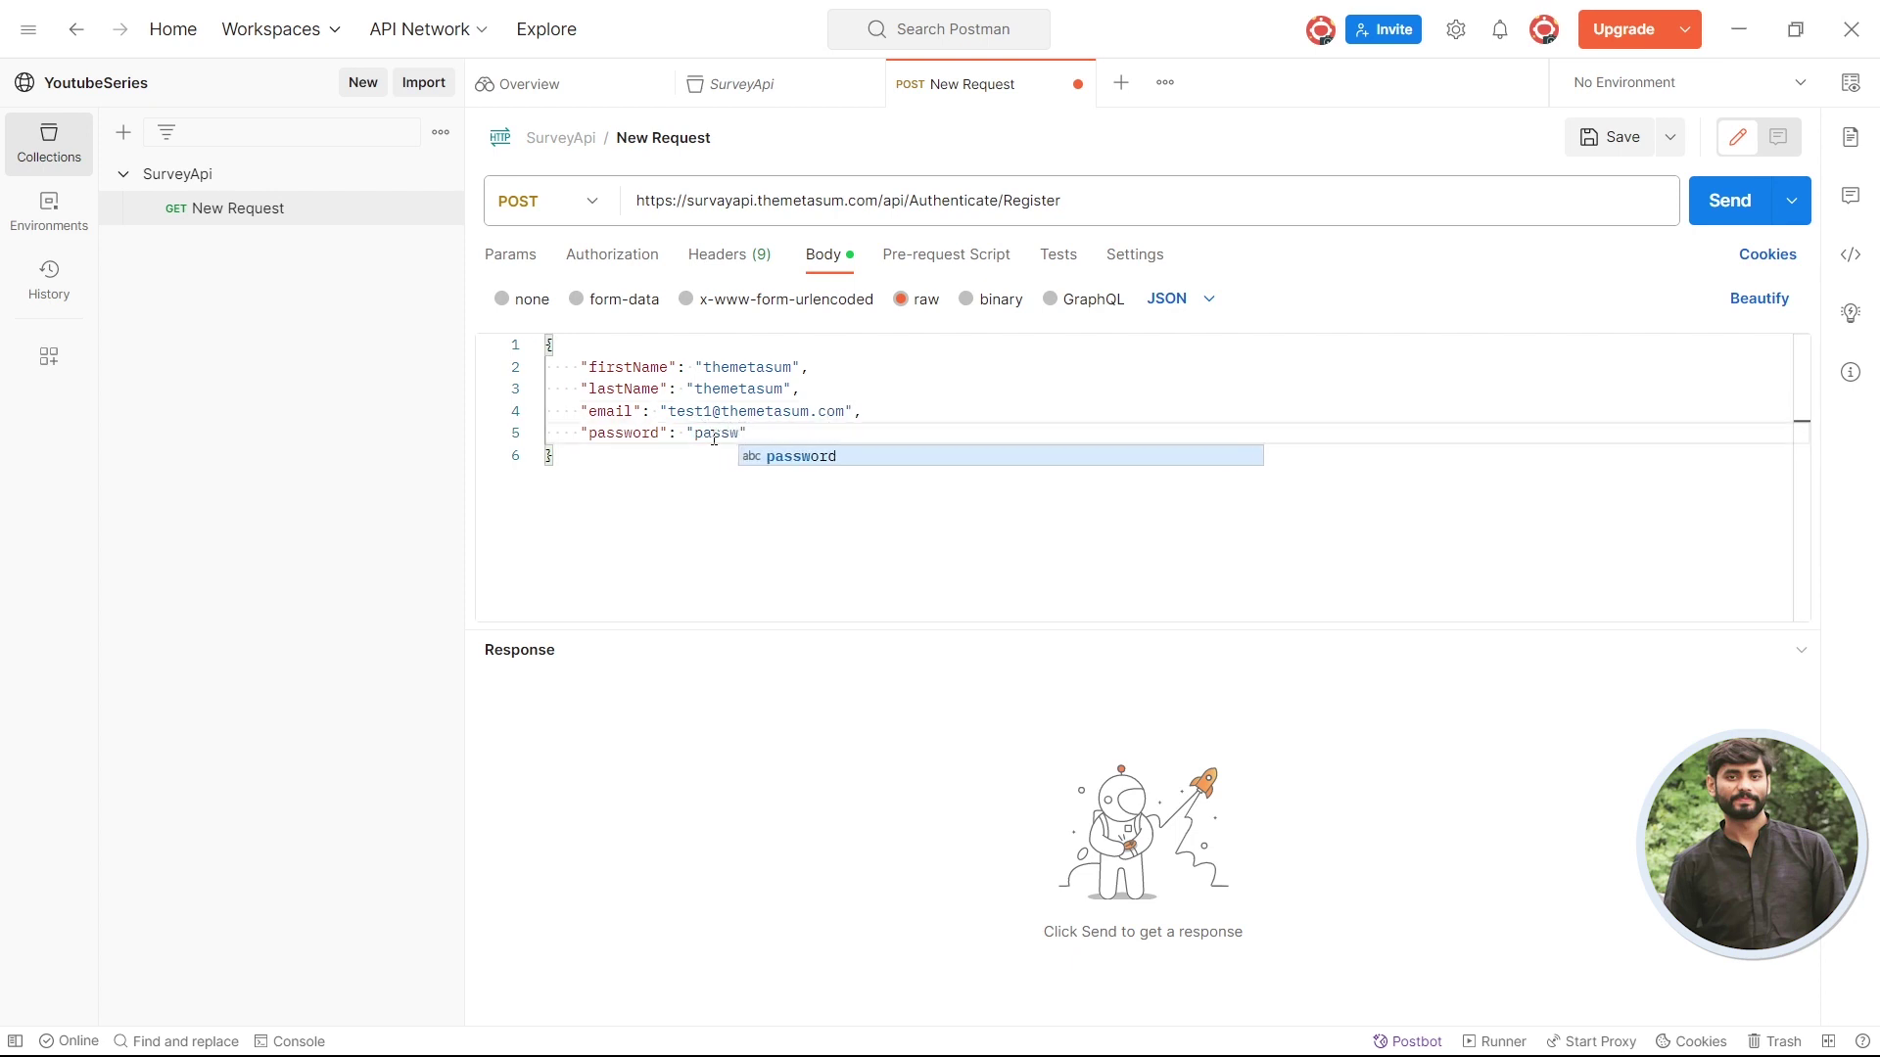
key(Return)
text(@123)
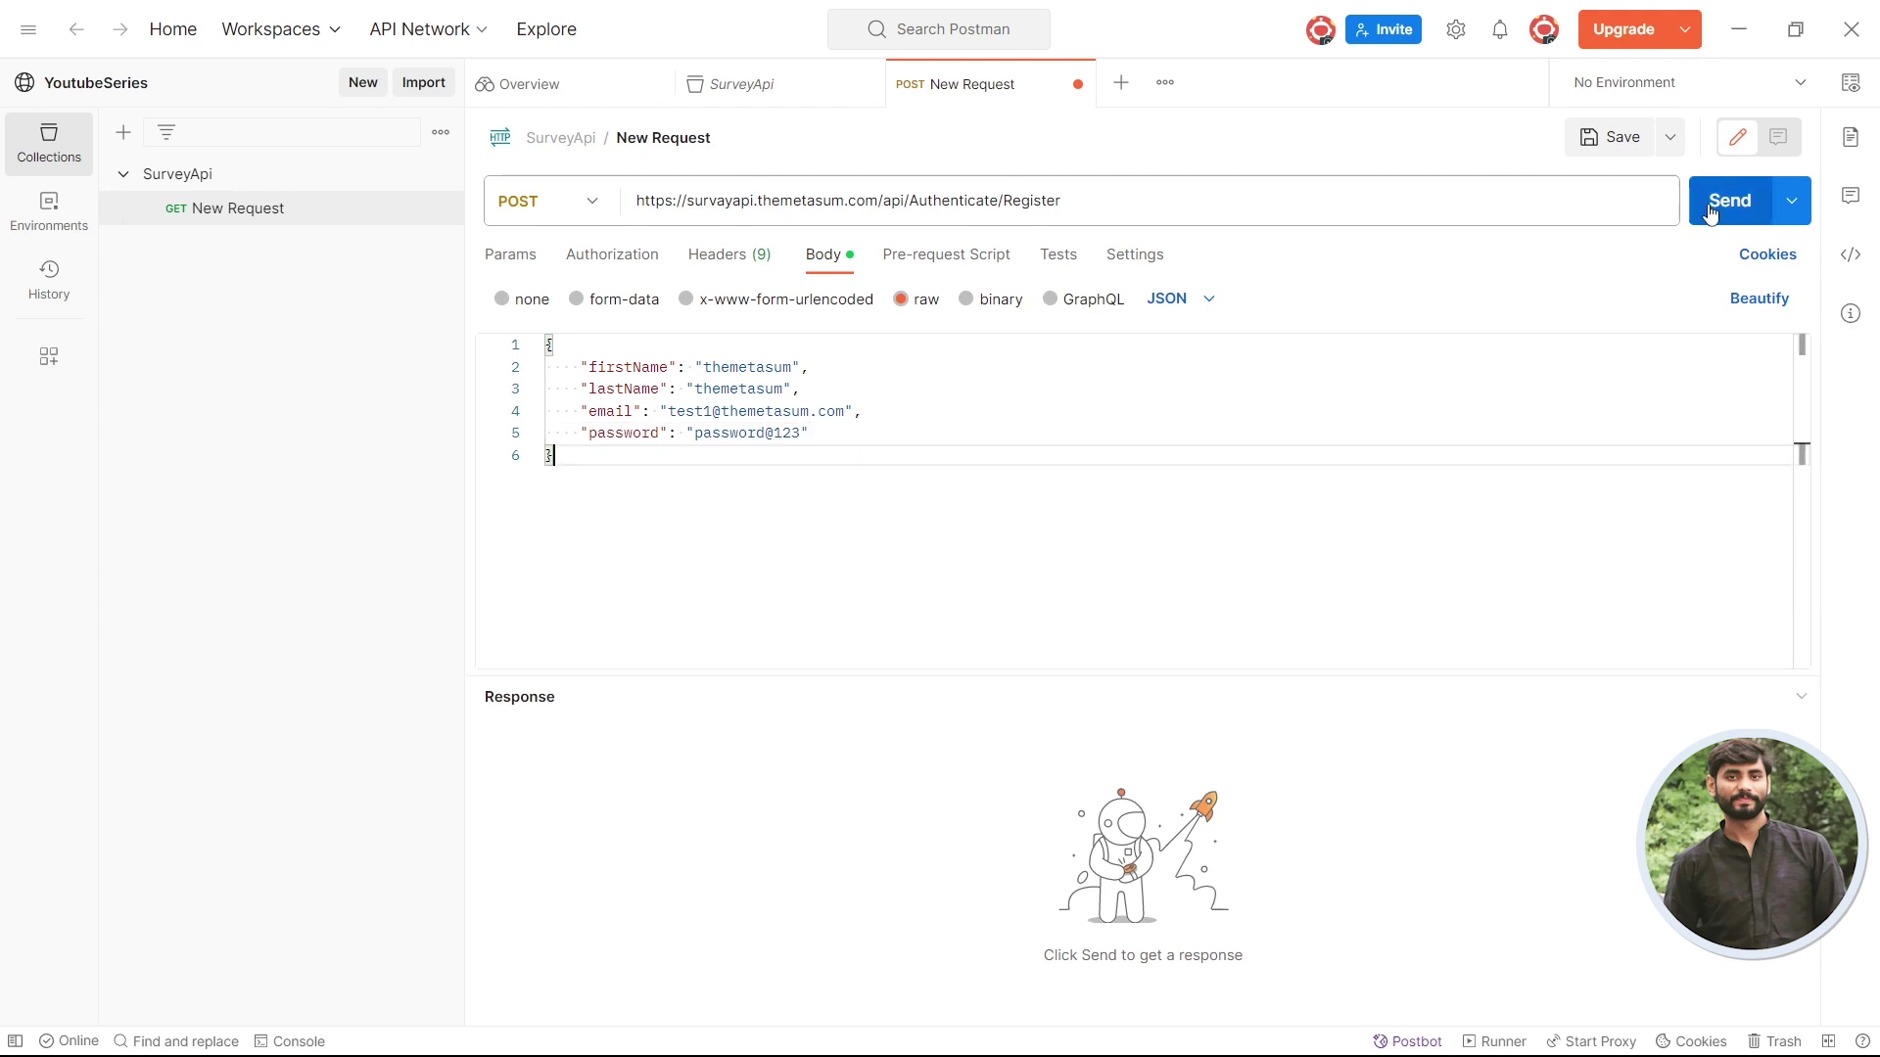
- Send the Register request and review its 400 Bad Request 'Email is already exist' response
click(1710, 213)
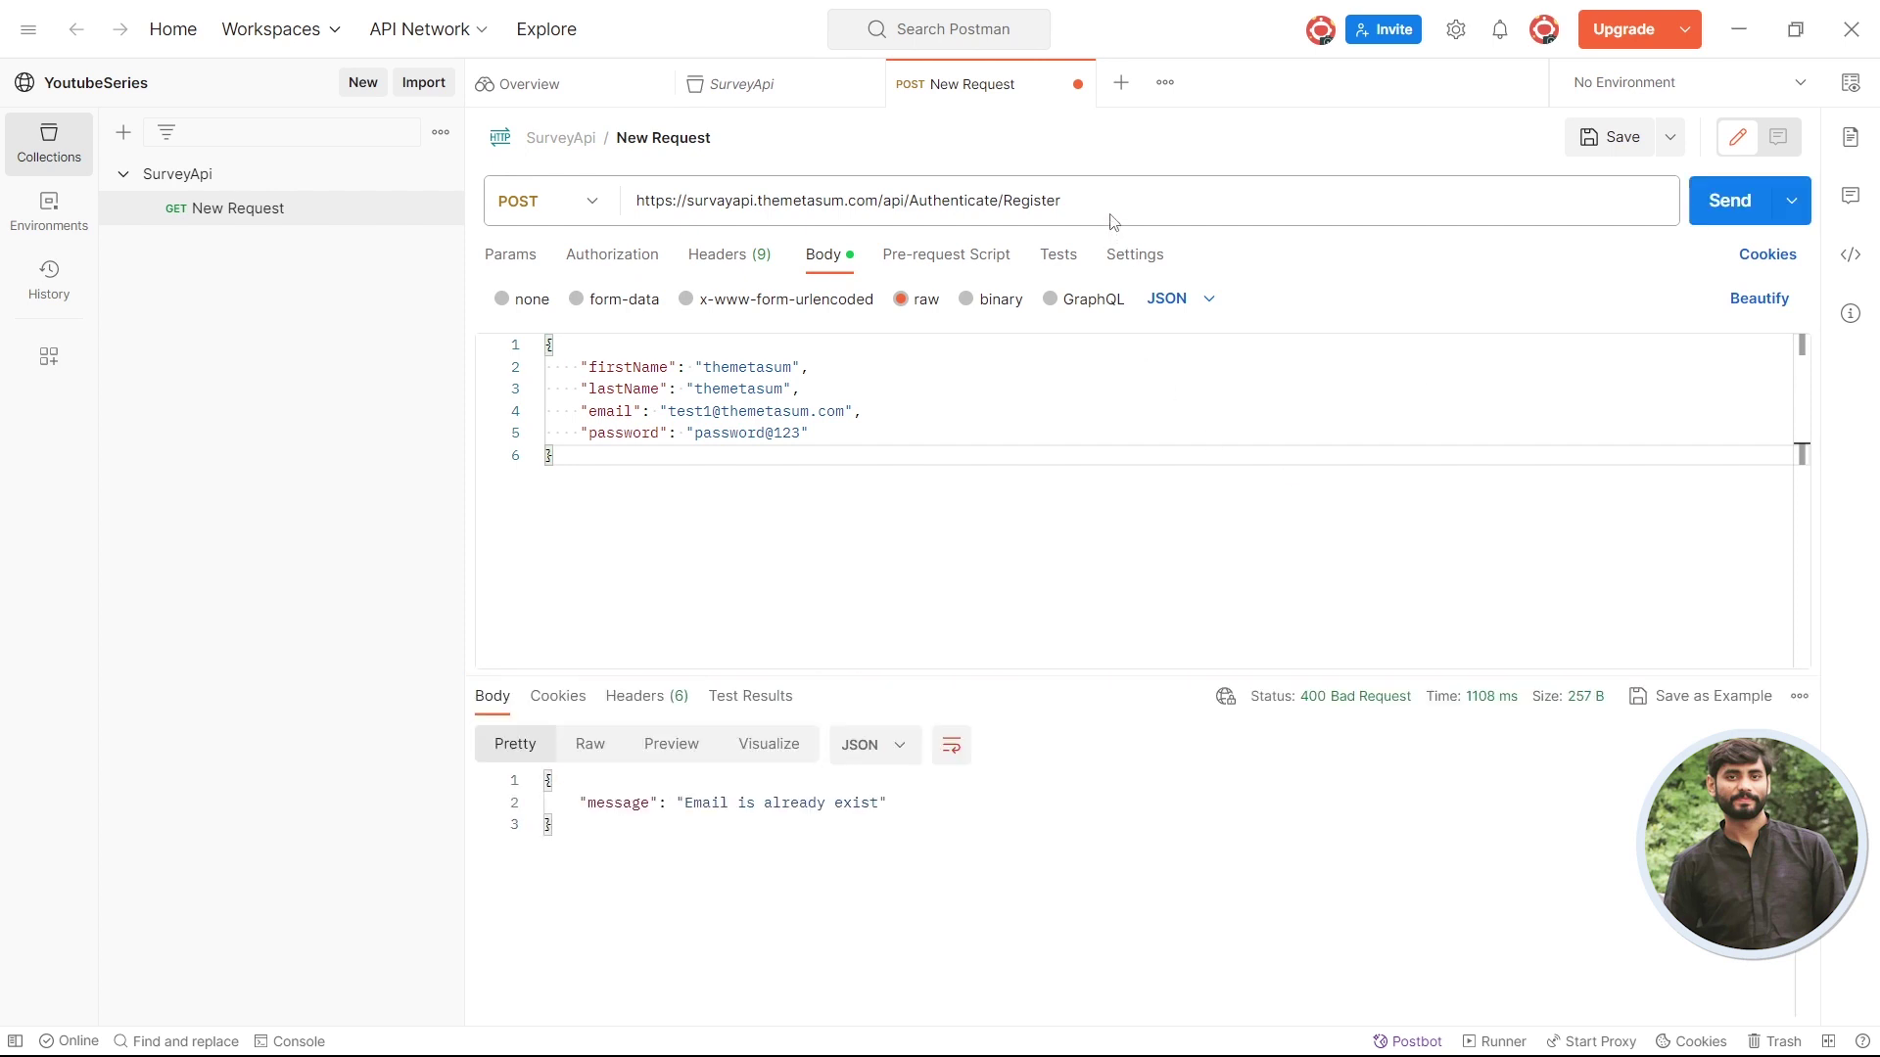
drag(1113, 221, 848, 199)
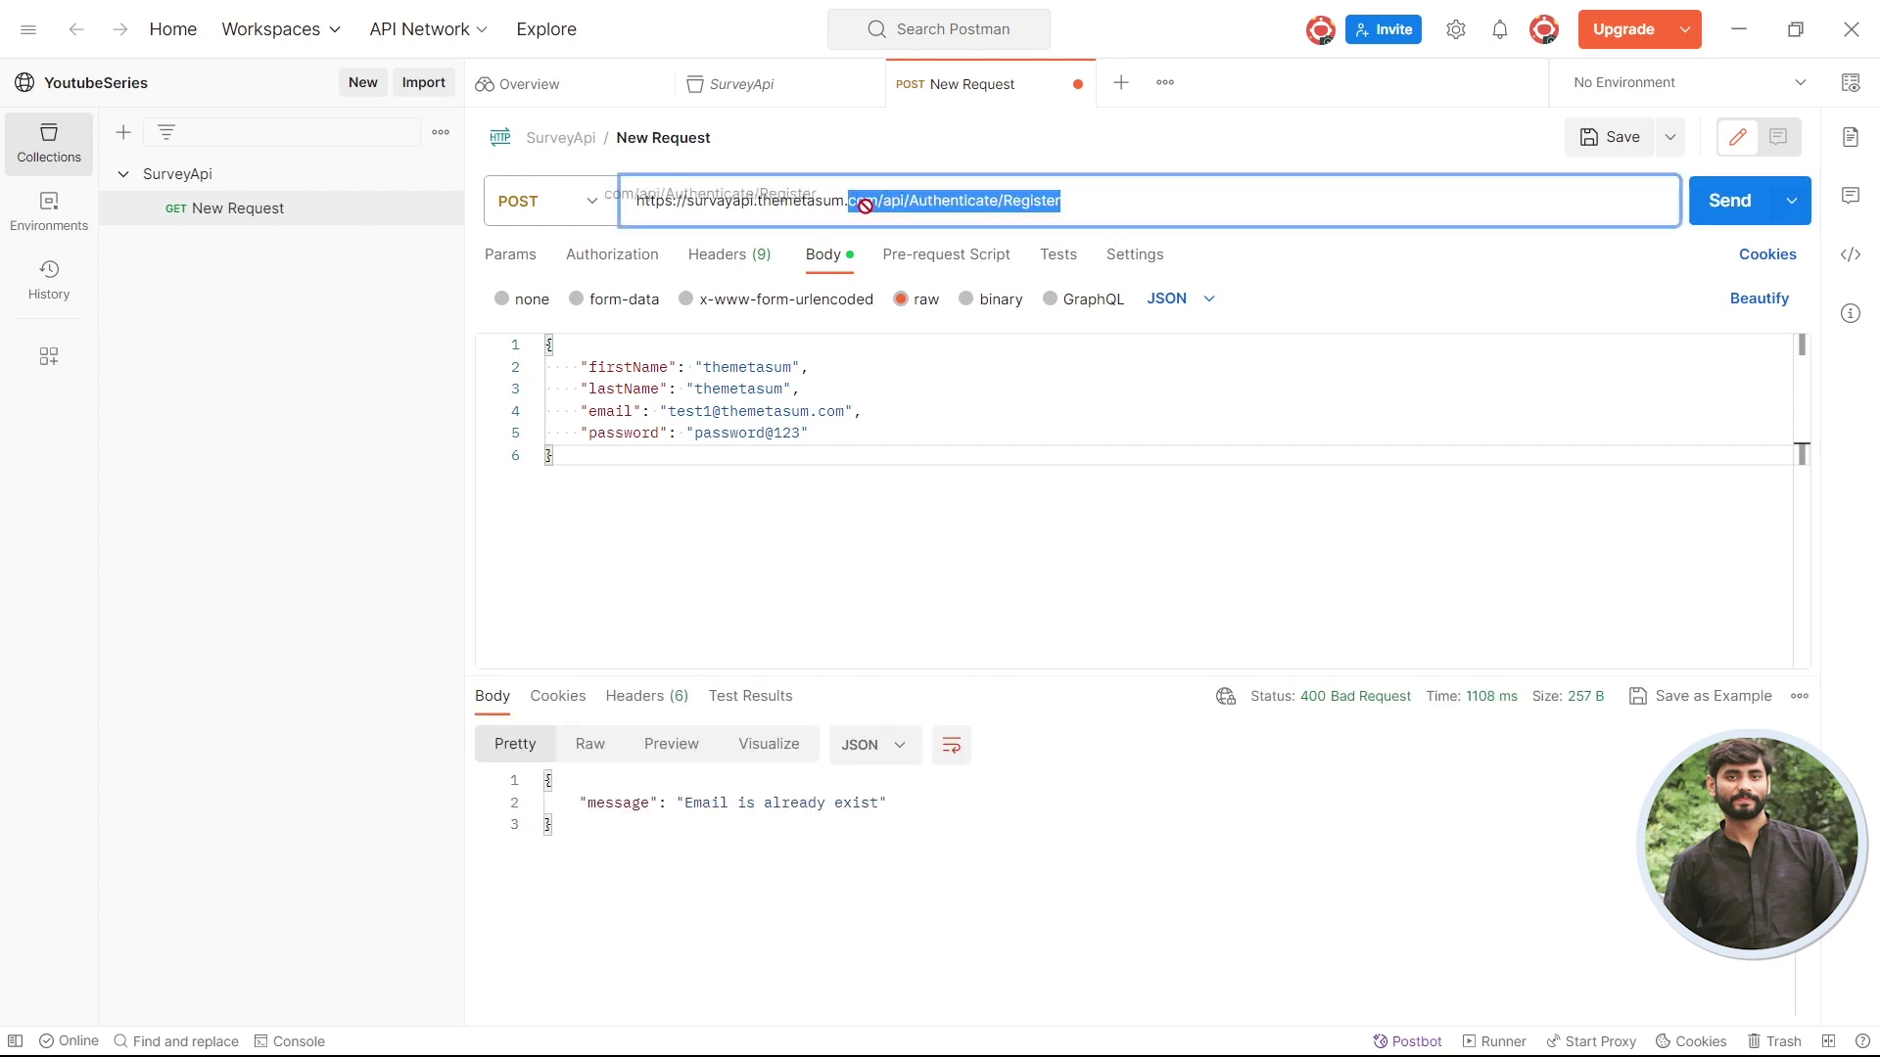
click(938, 843)
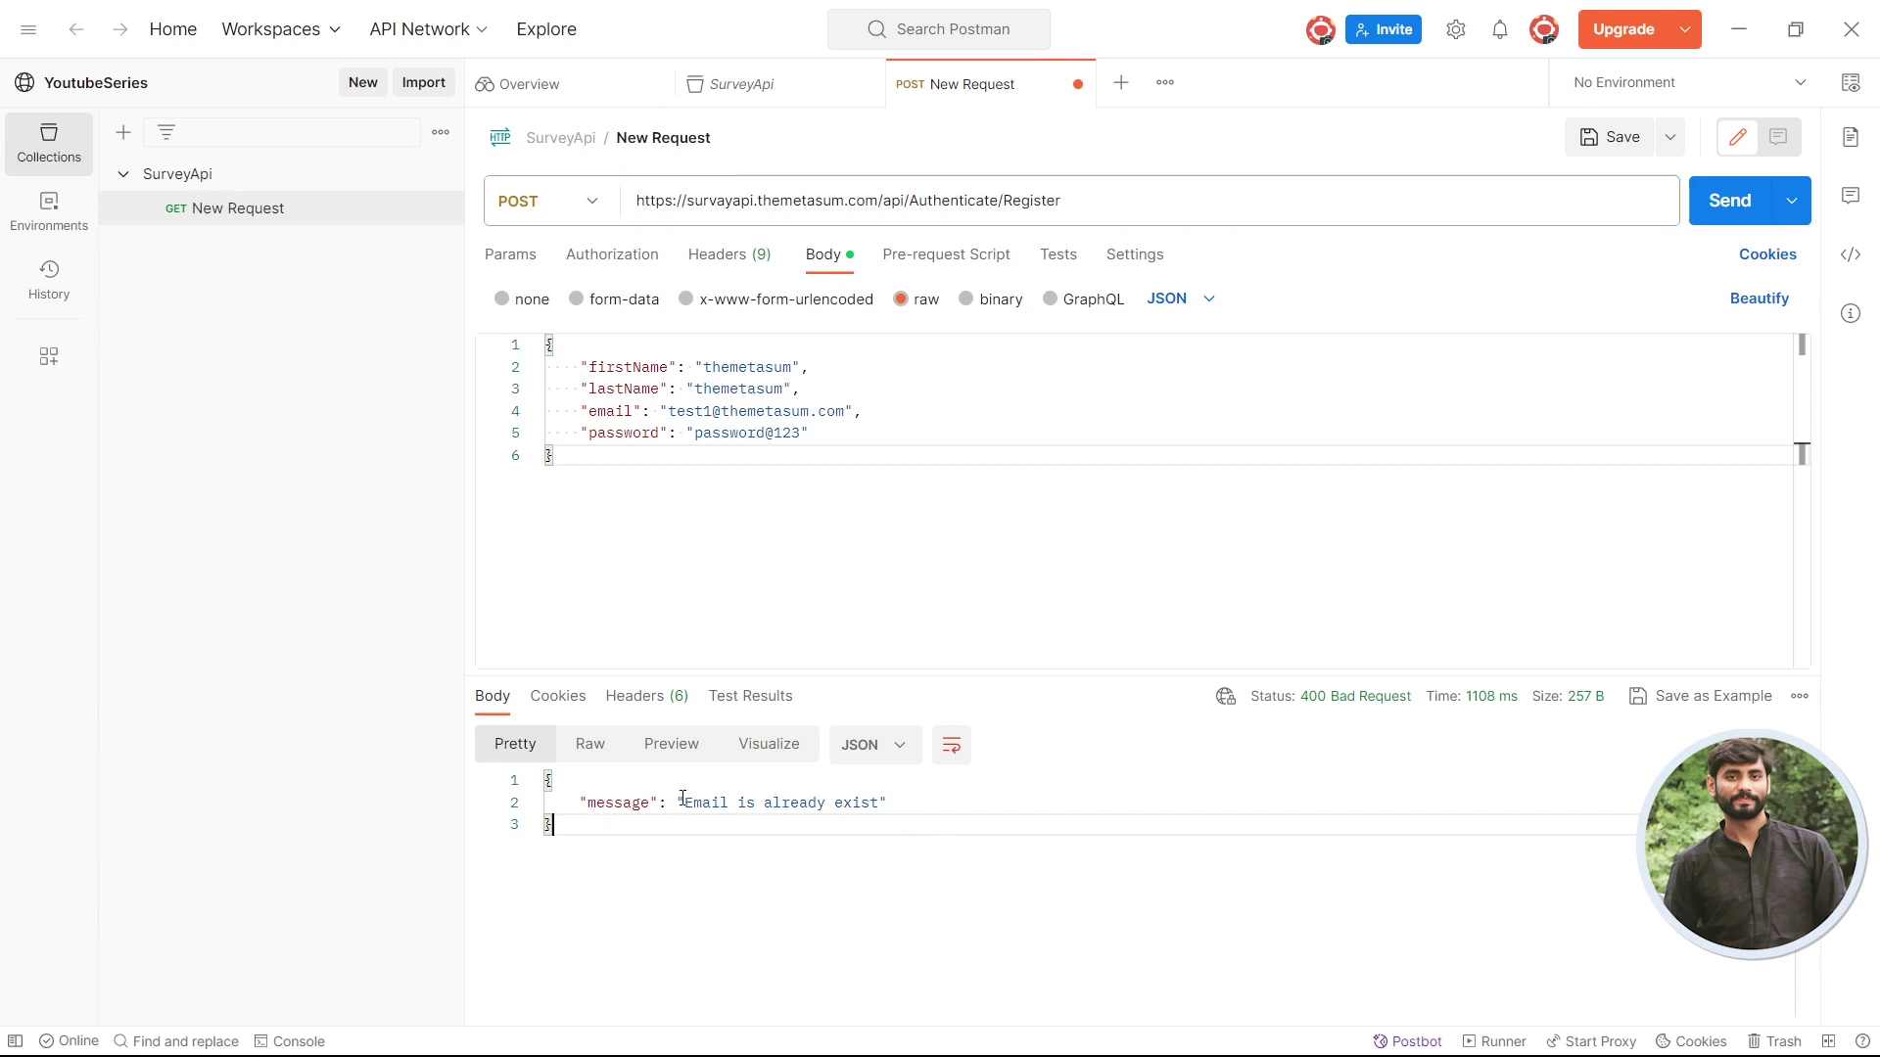
drag(688, 806, 877, 811)
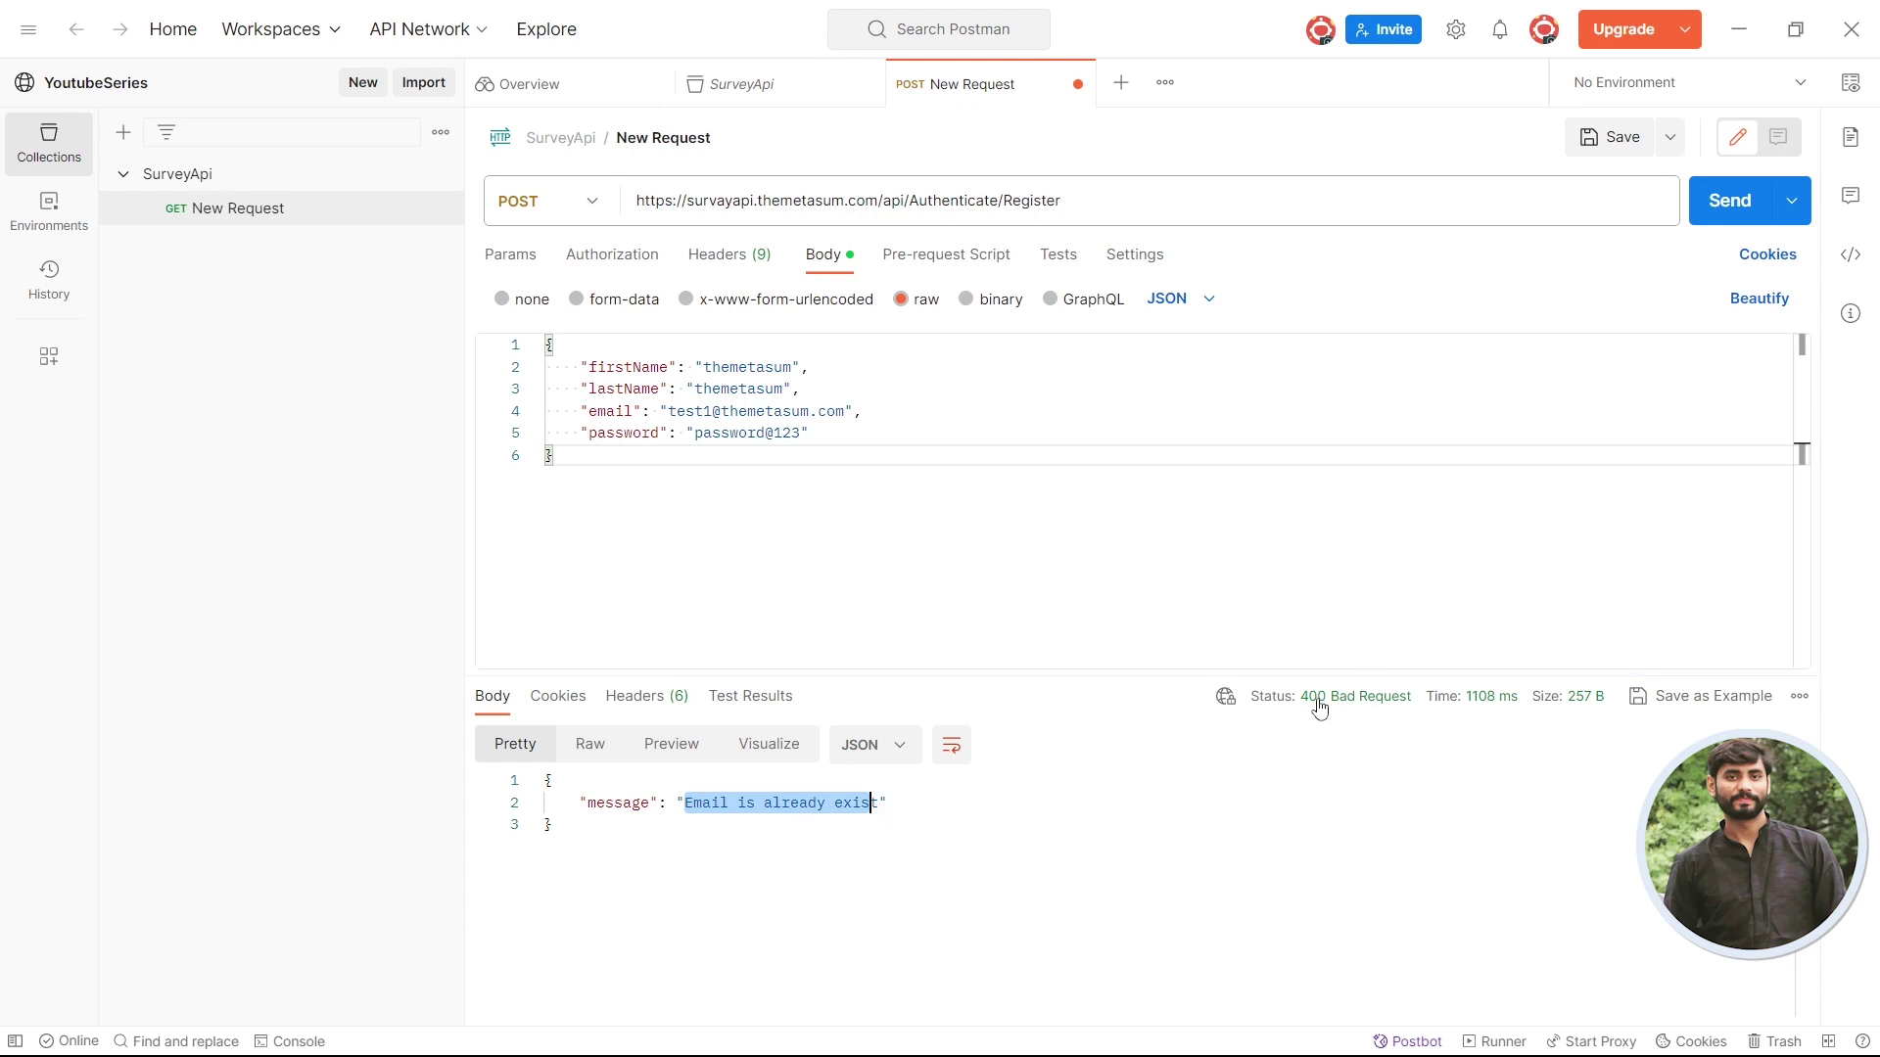
mouse_move(1328, 712)
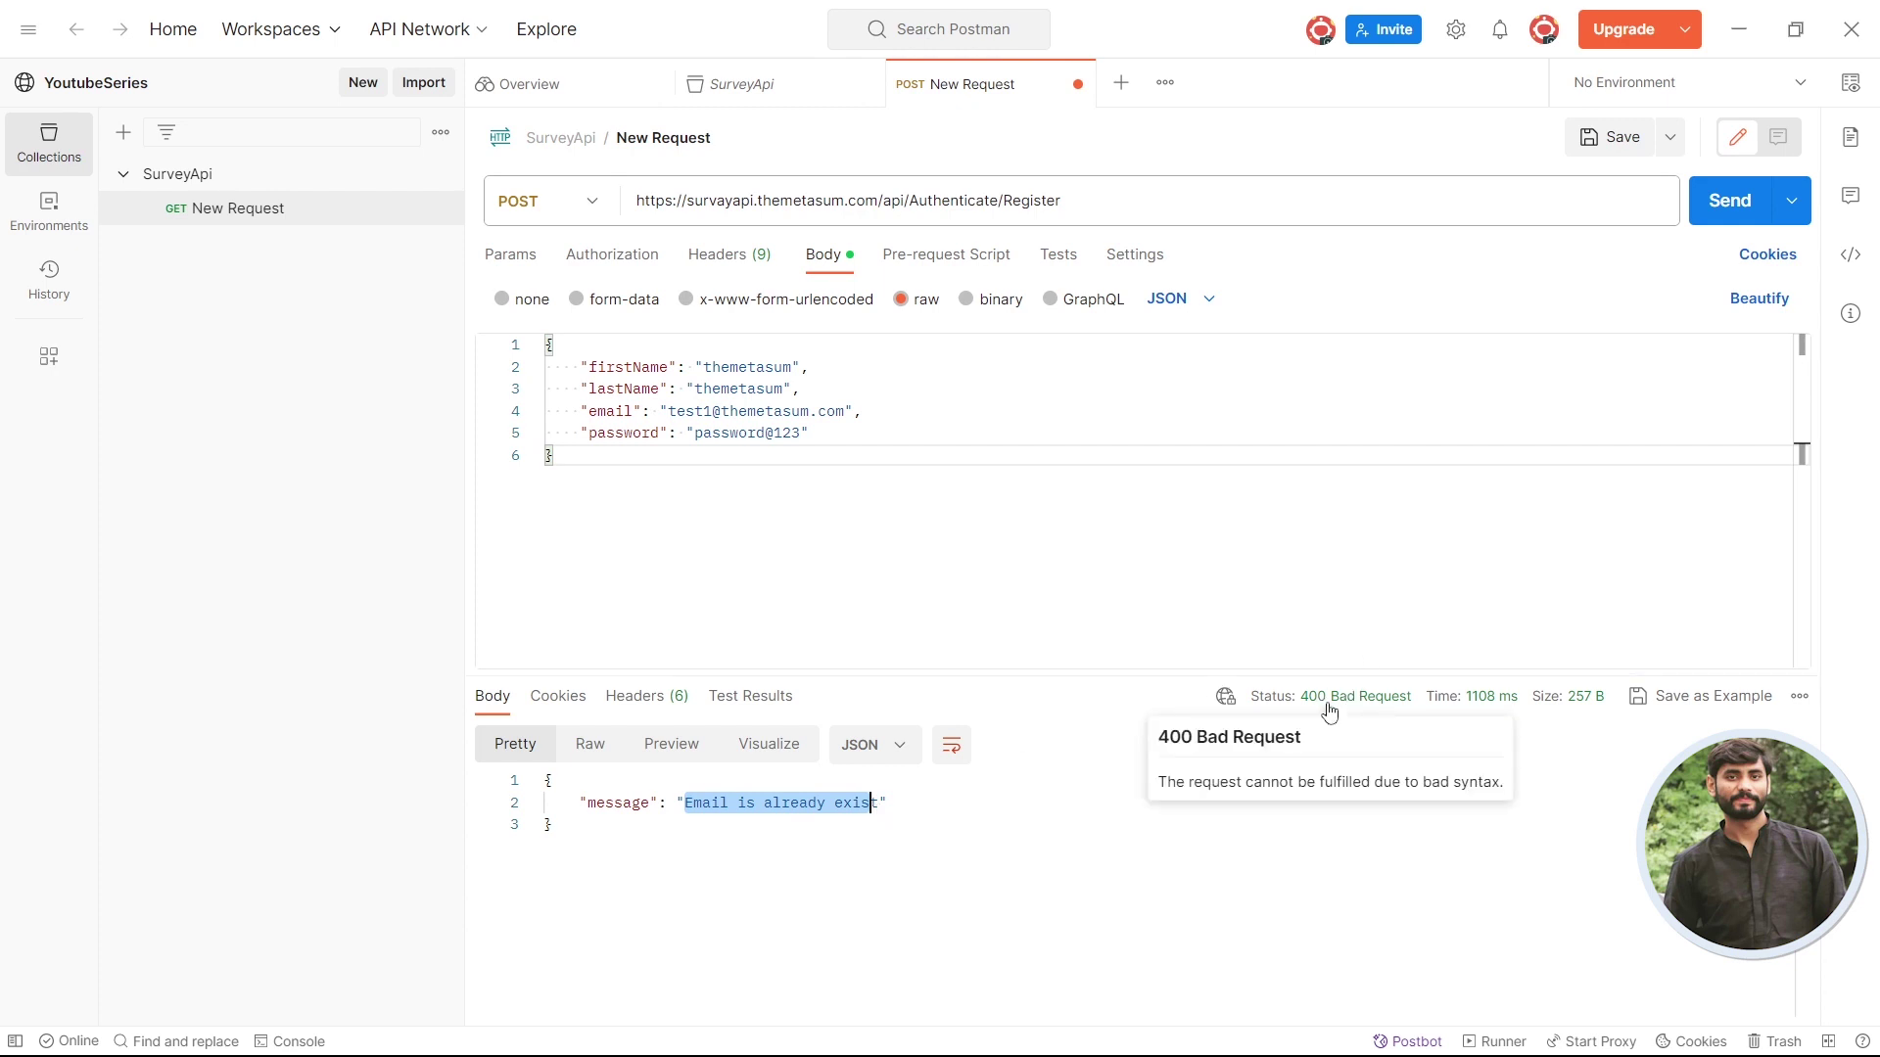
click(1328, 713)
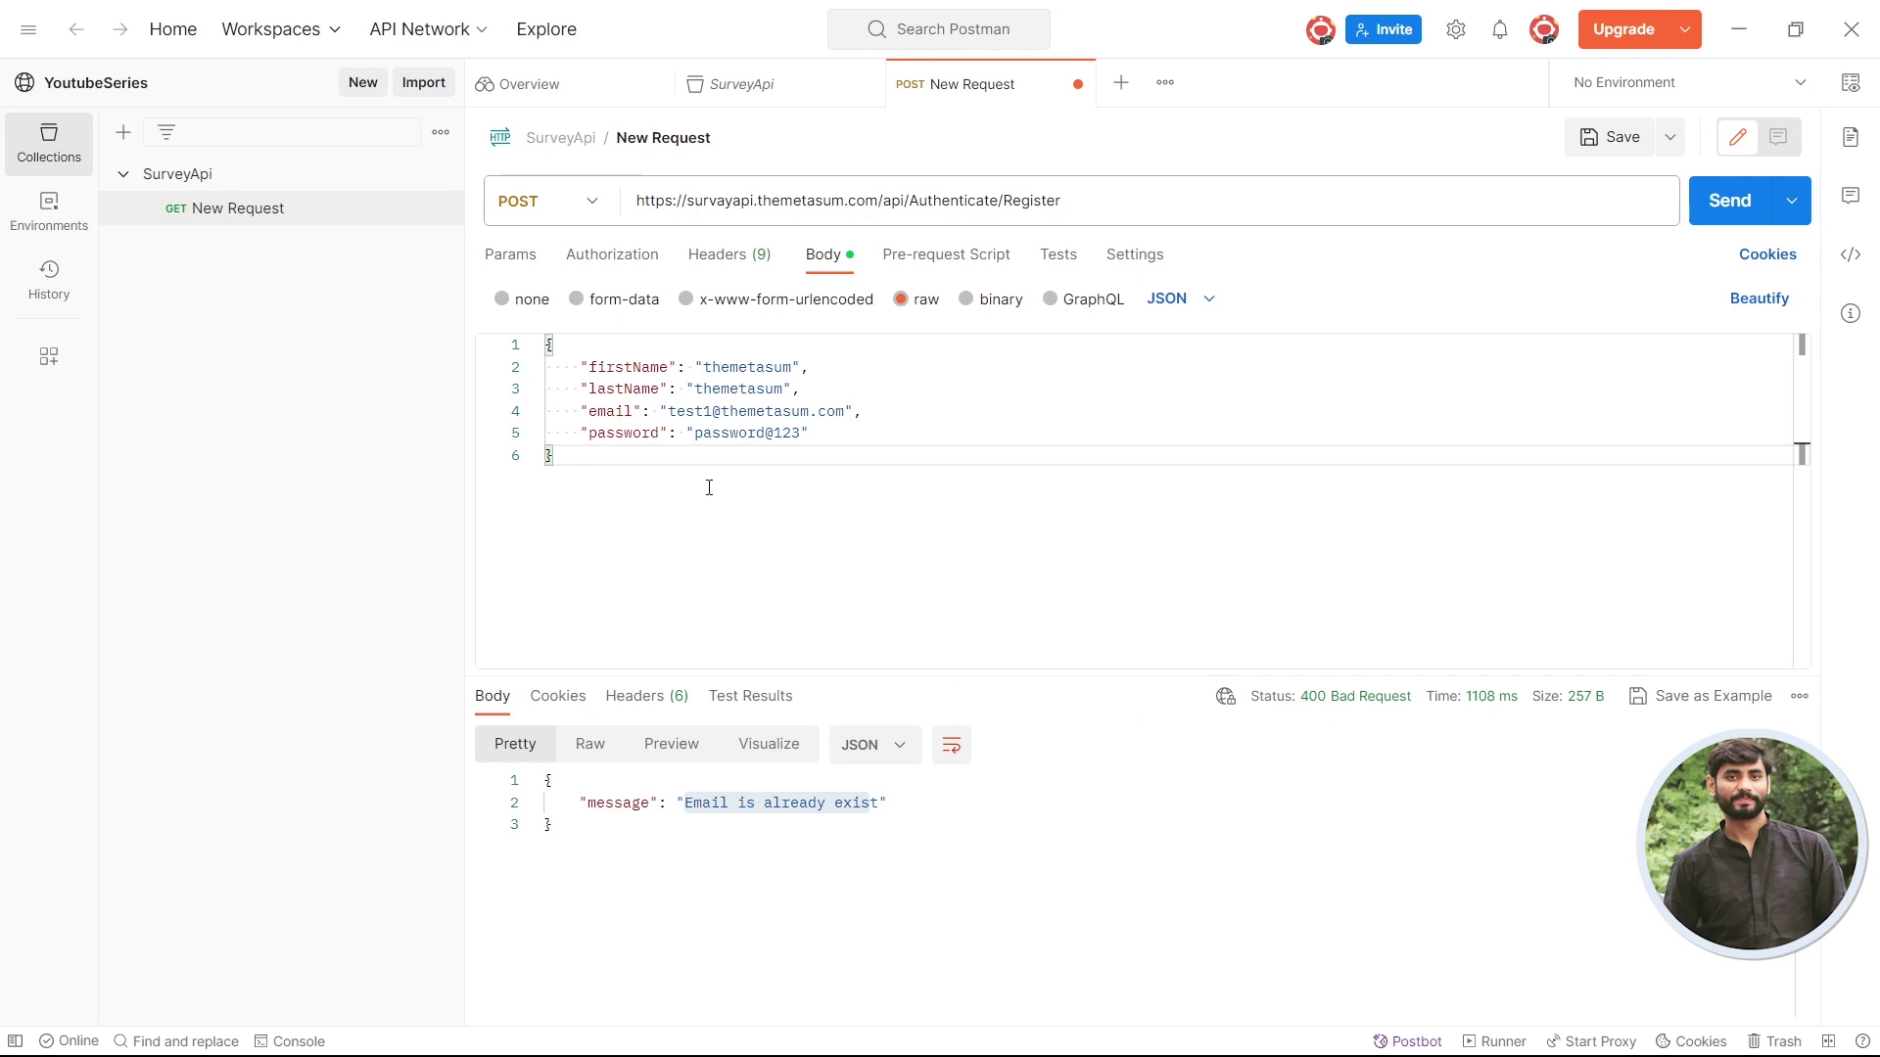
click(698, 410)
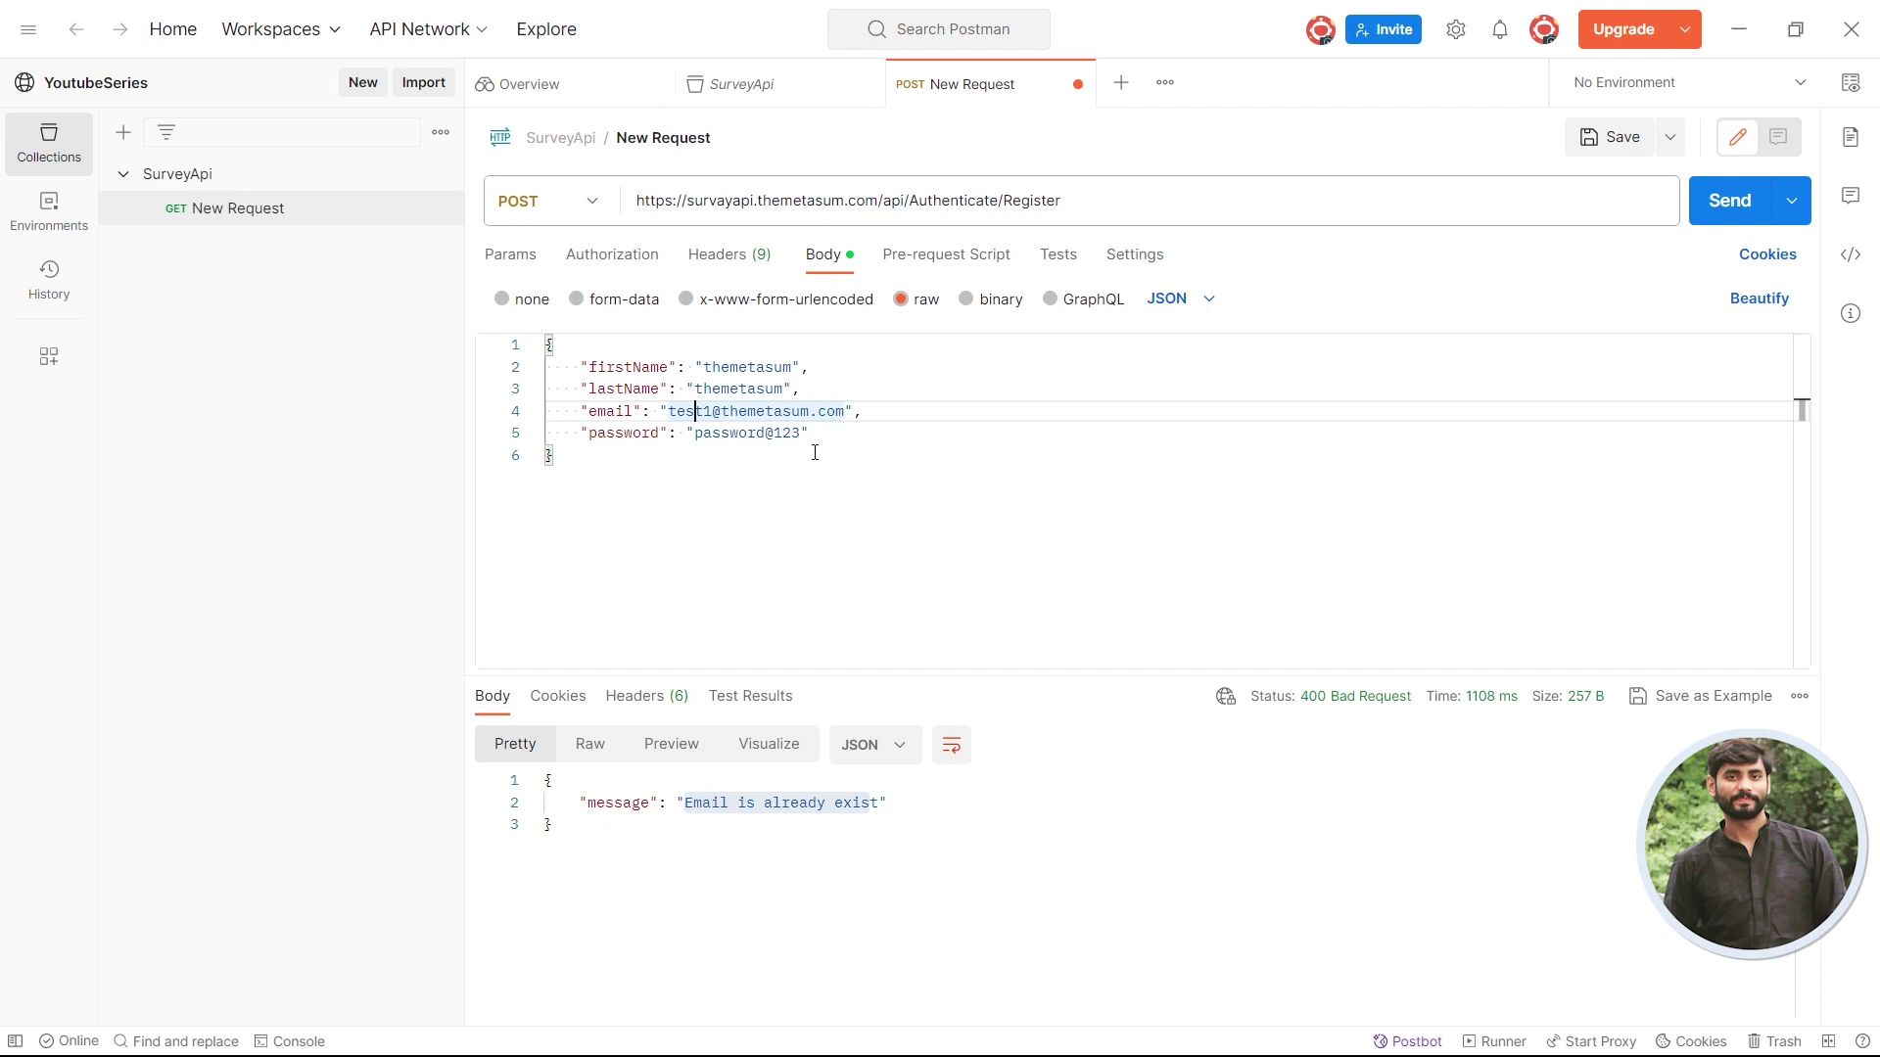
double_click(691, 804)
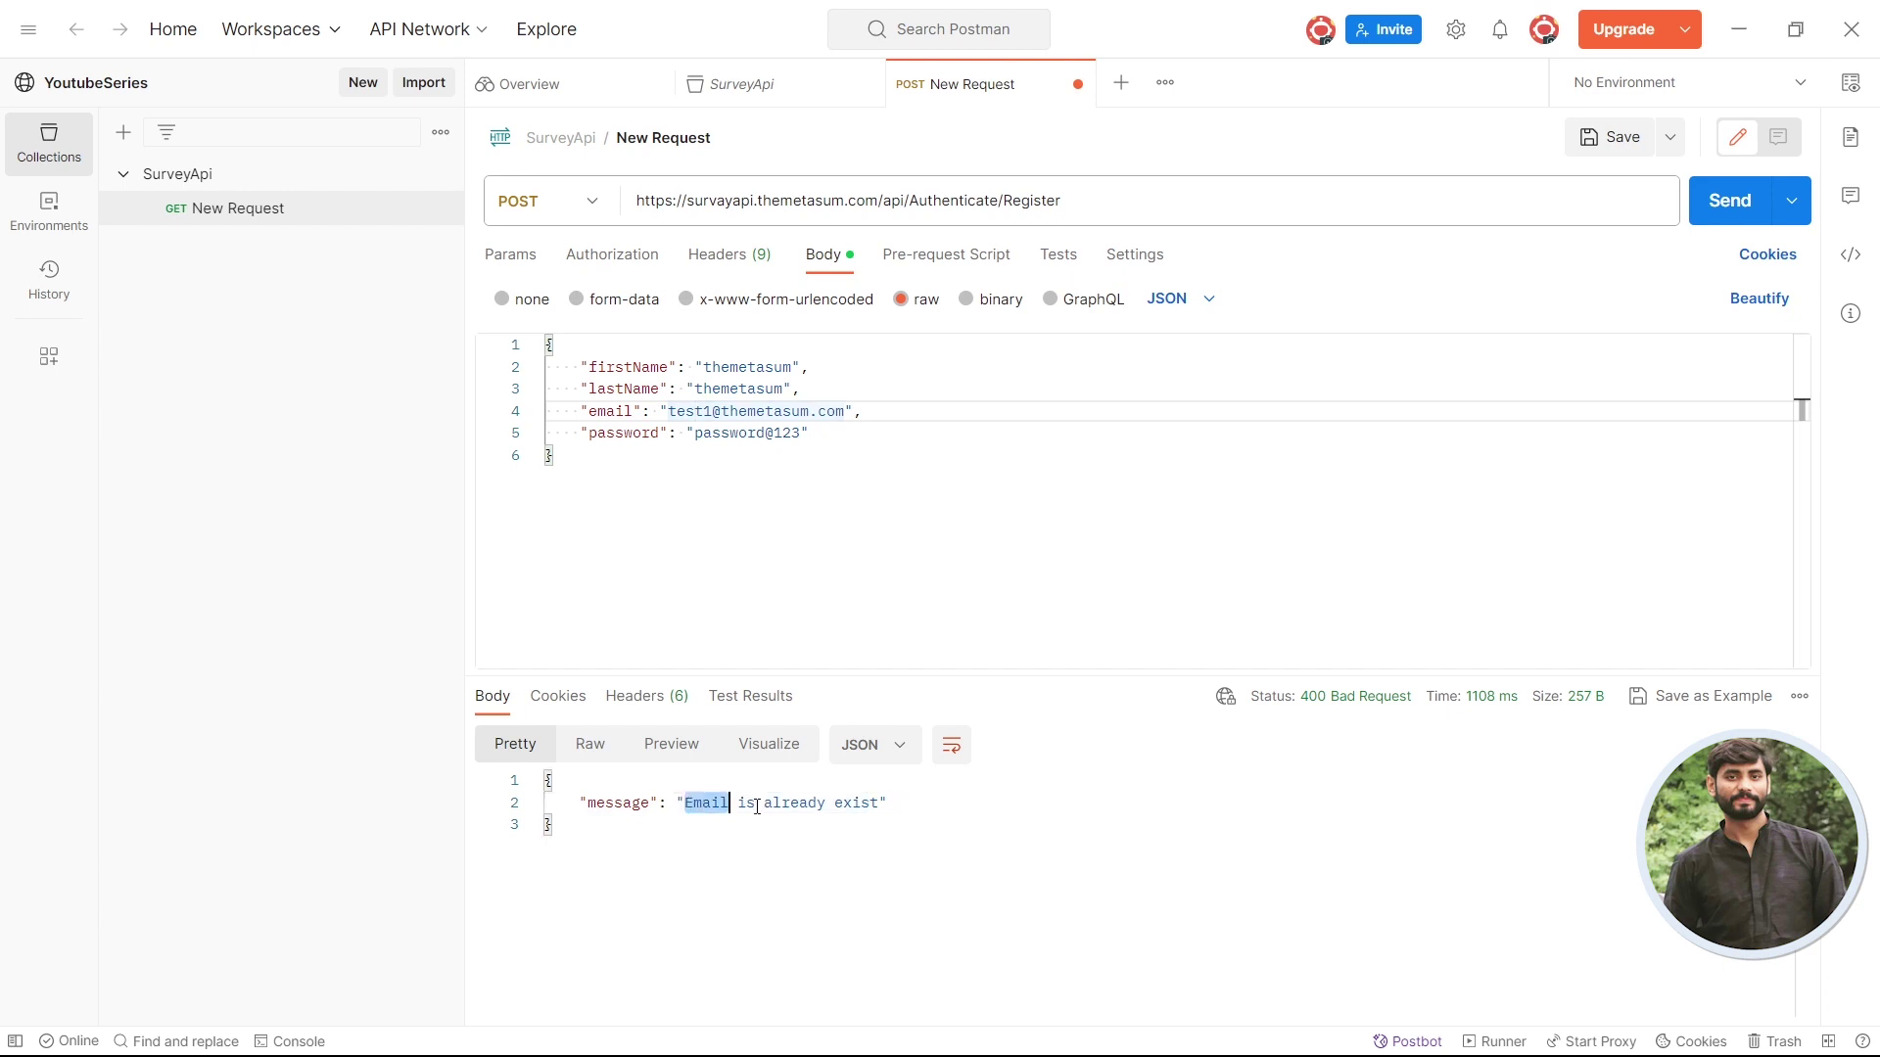
drag(757, 806, 864, 808)
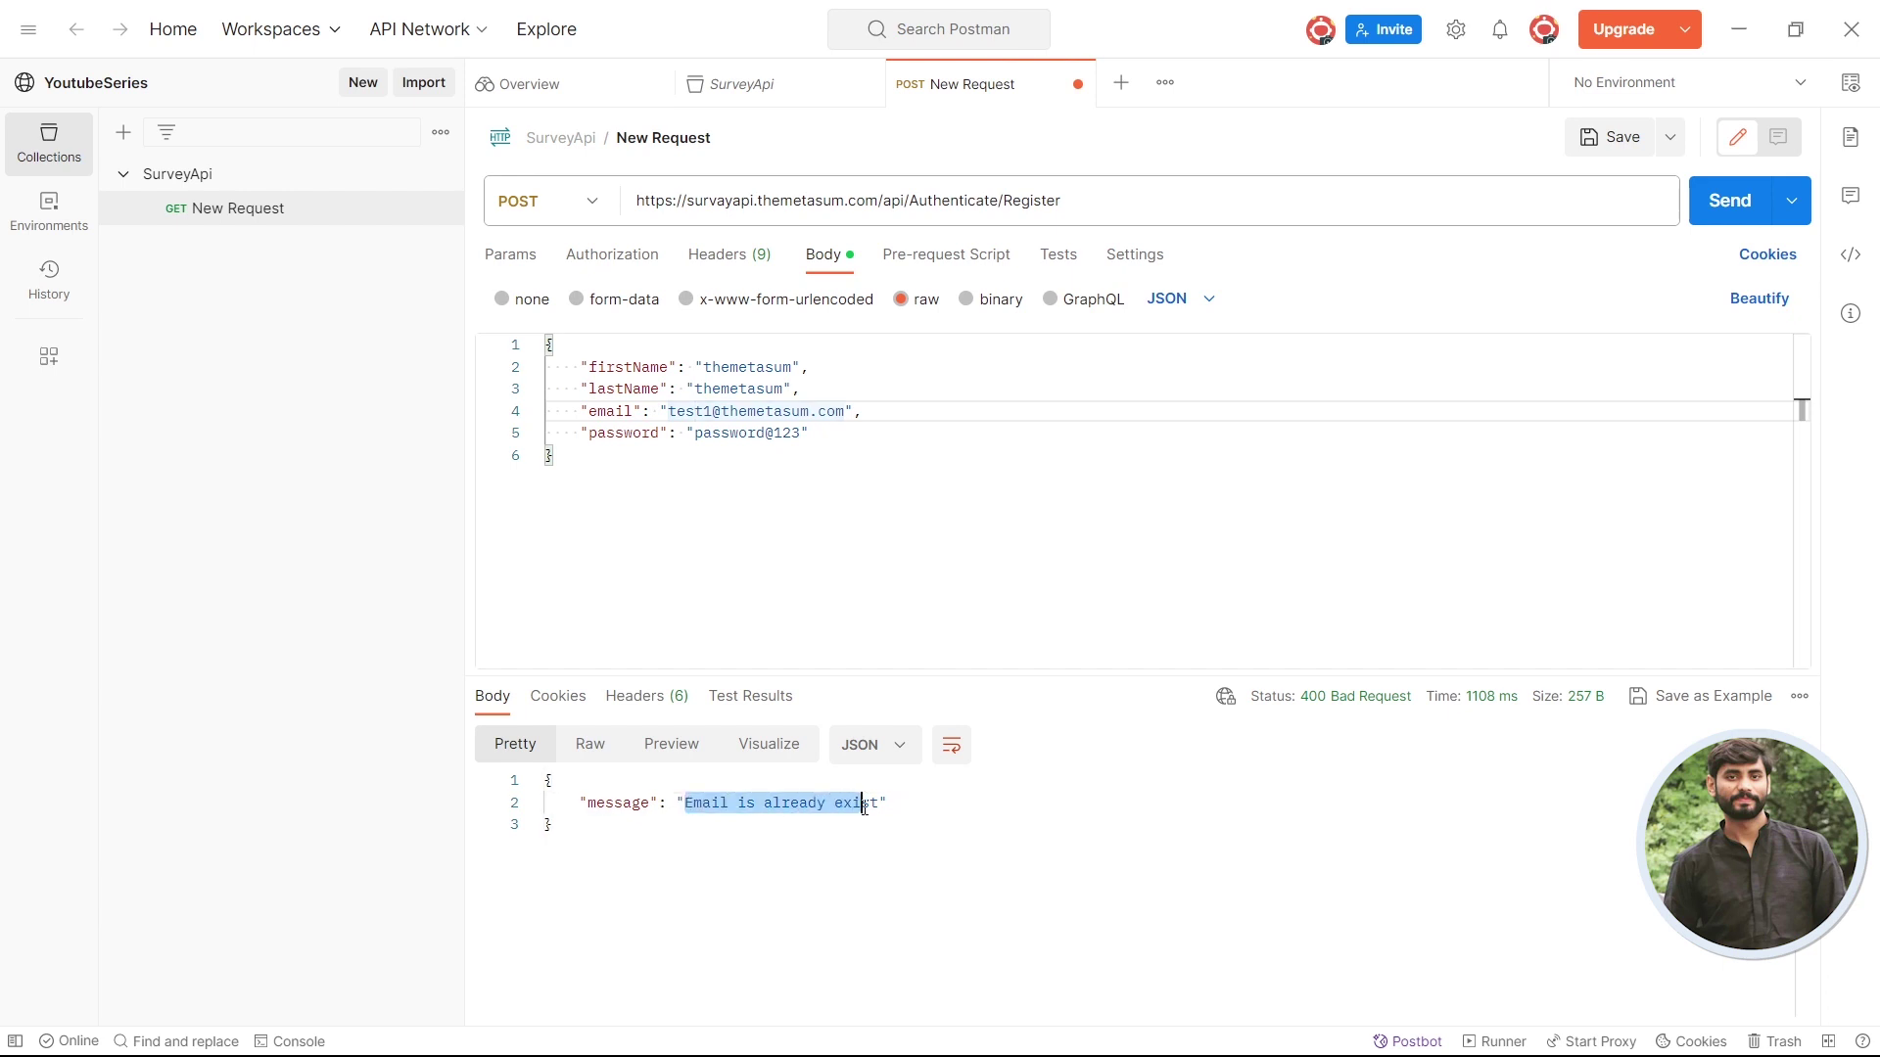
click(713, 411)
key(BackSpace)
text(2)
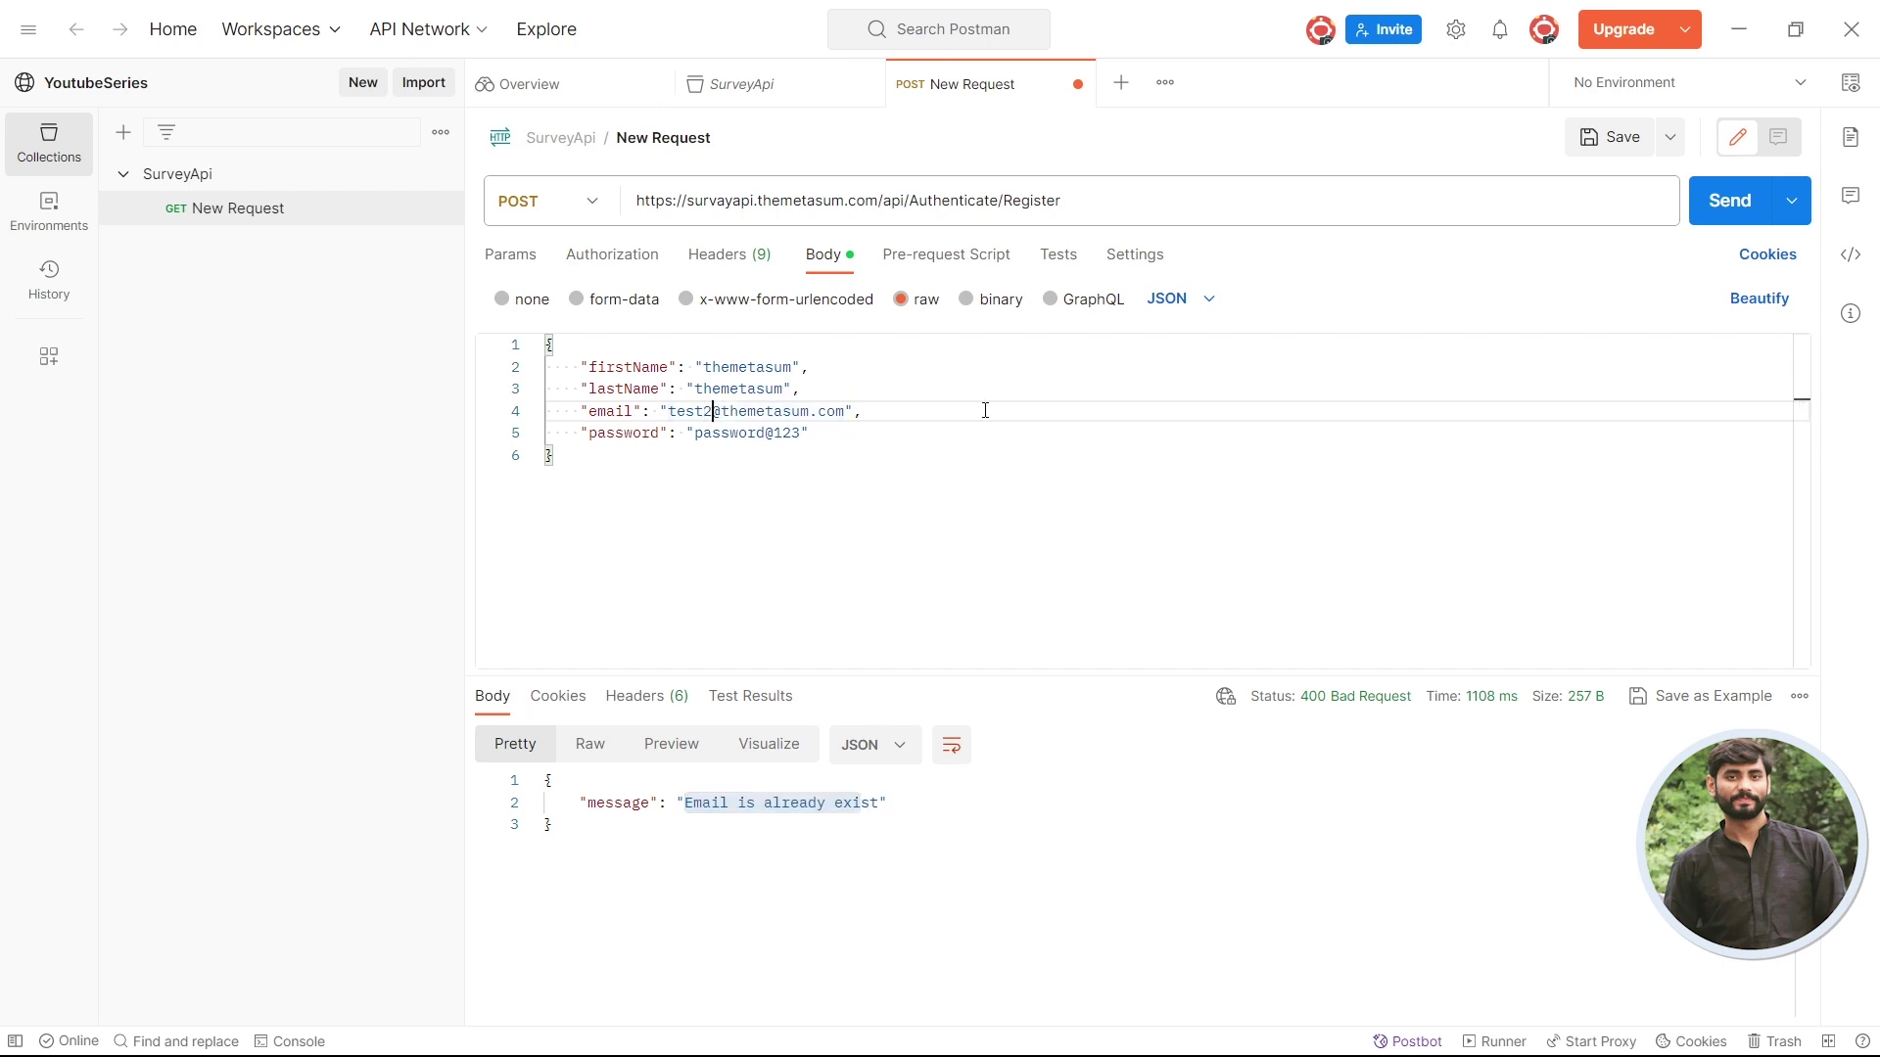
click(1708, 200)
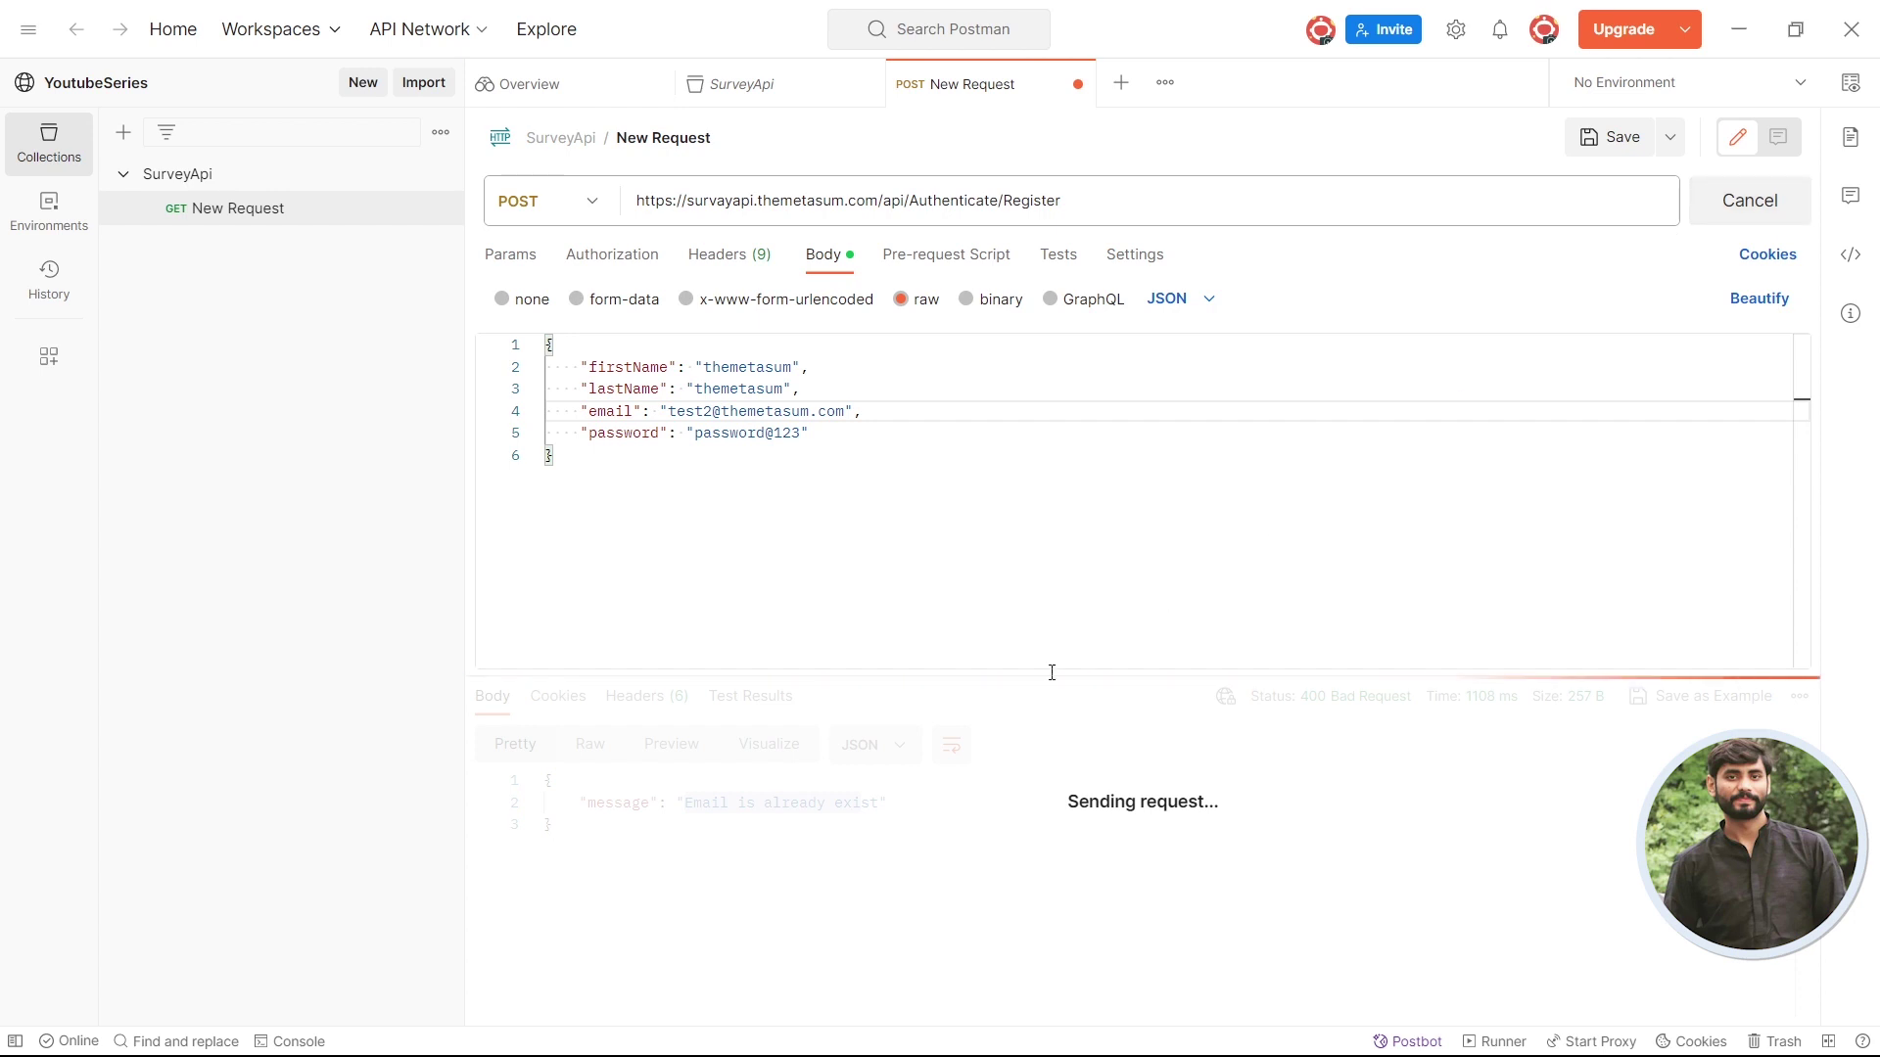
drag(1051, 674, 1116, 555)
click(961, 776)
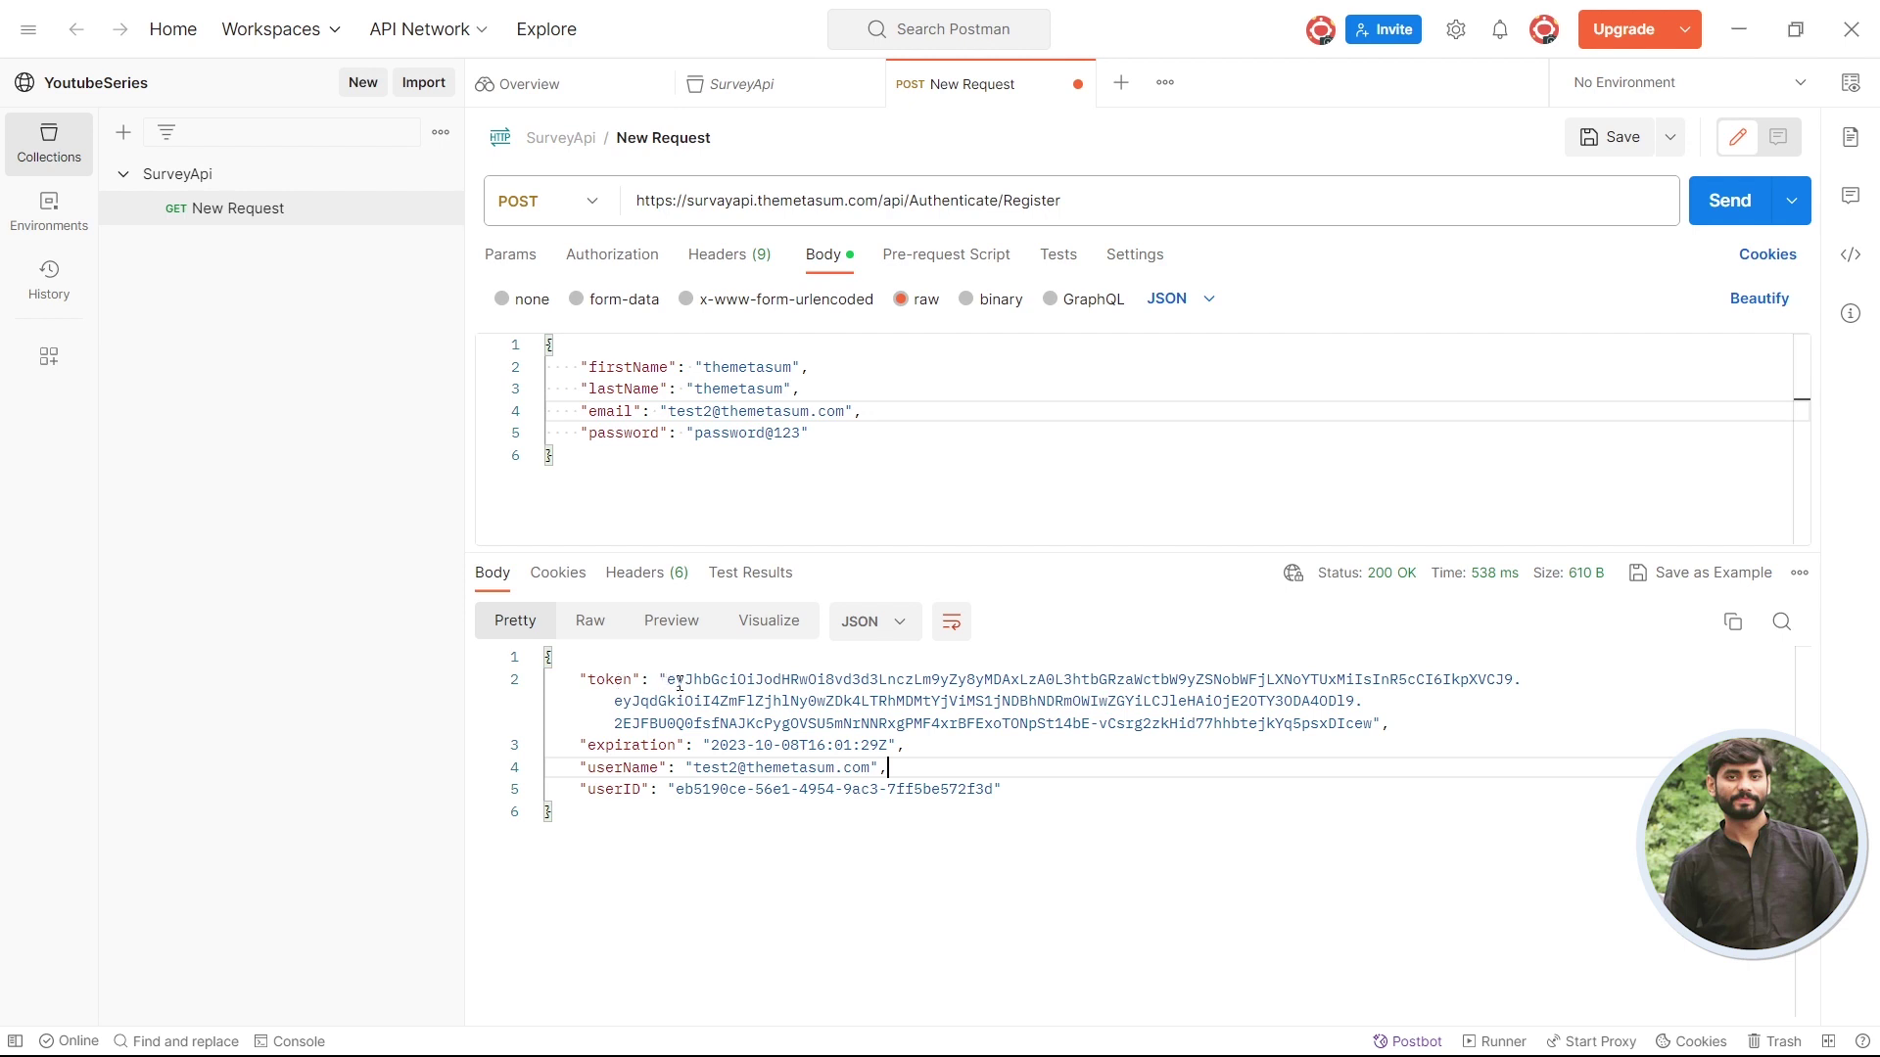
drag(669, 682, 1373, 720)
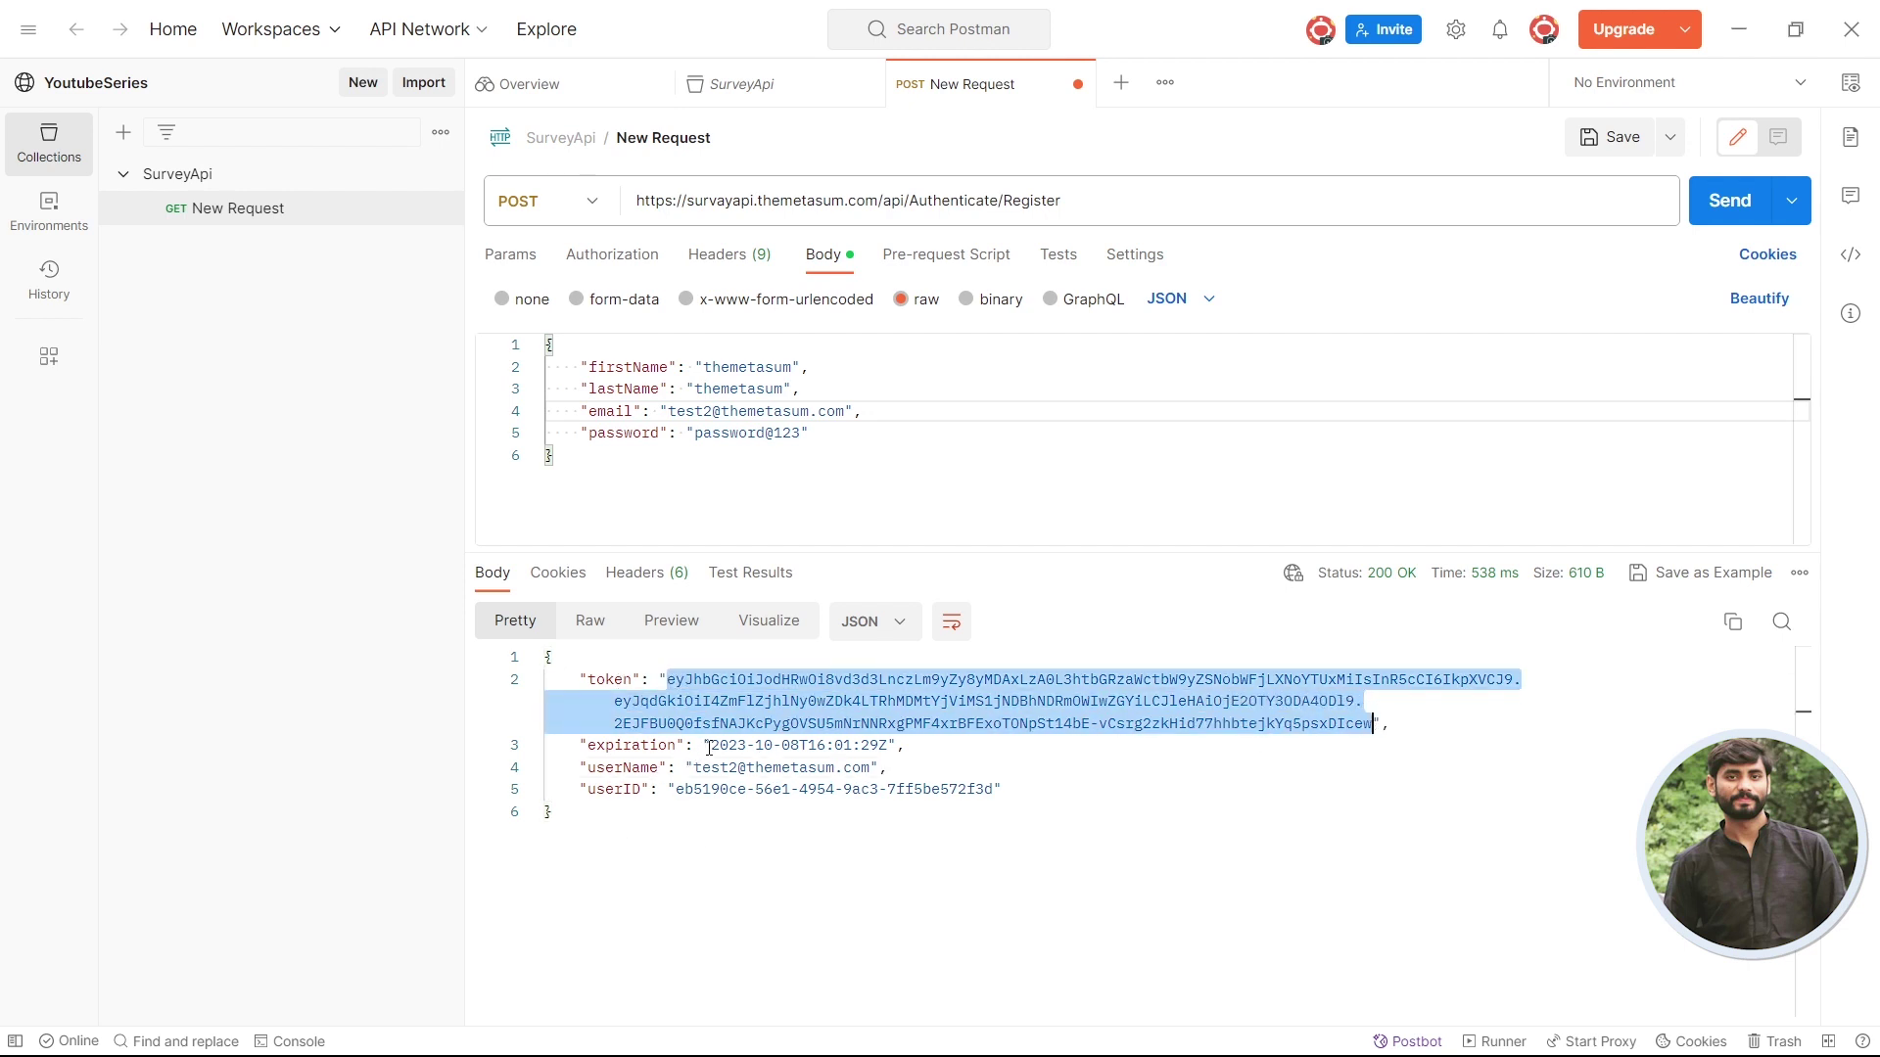
drag(708, 746, 888, 745)
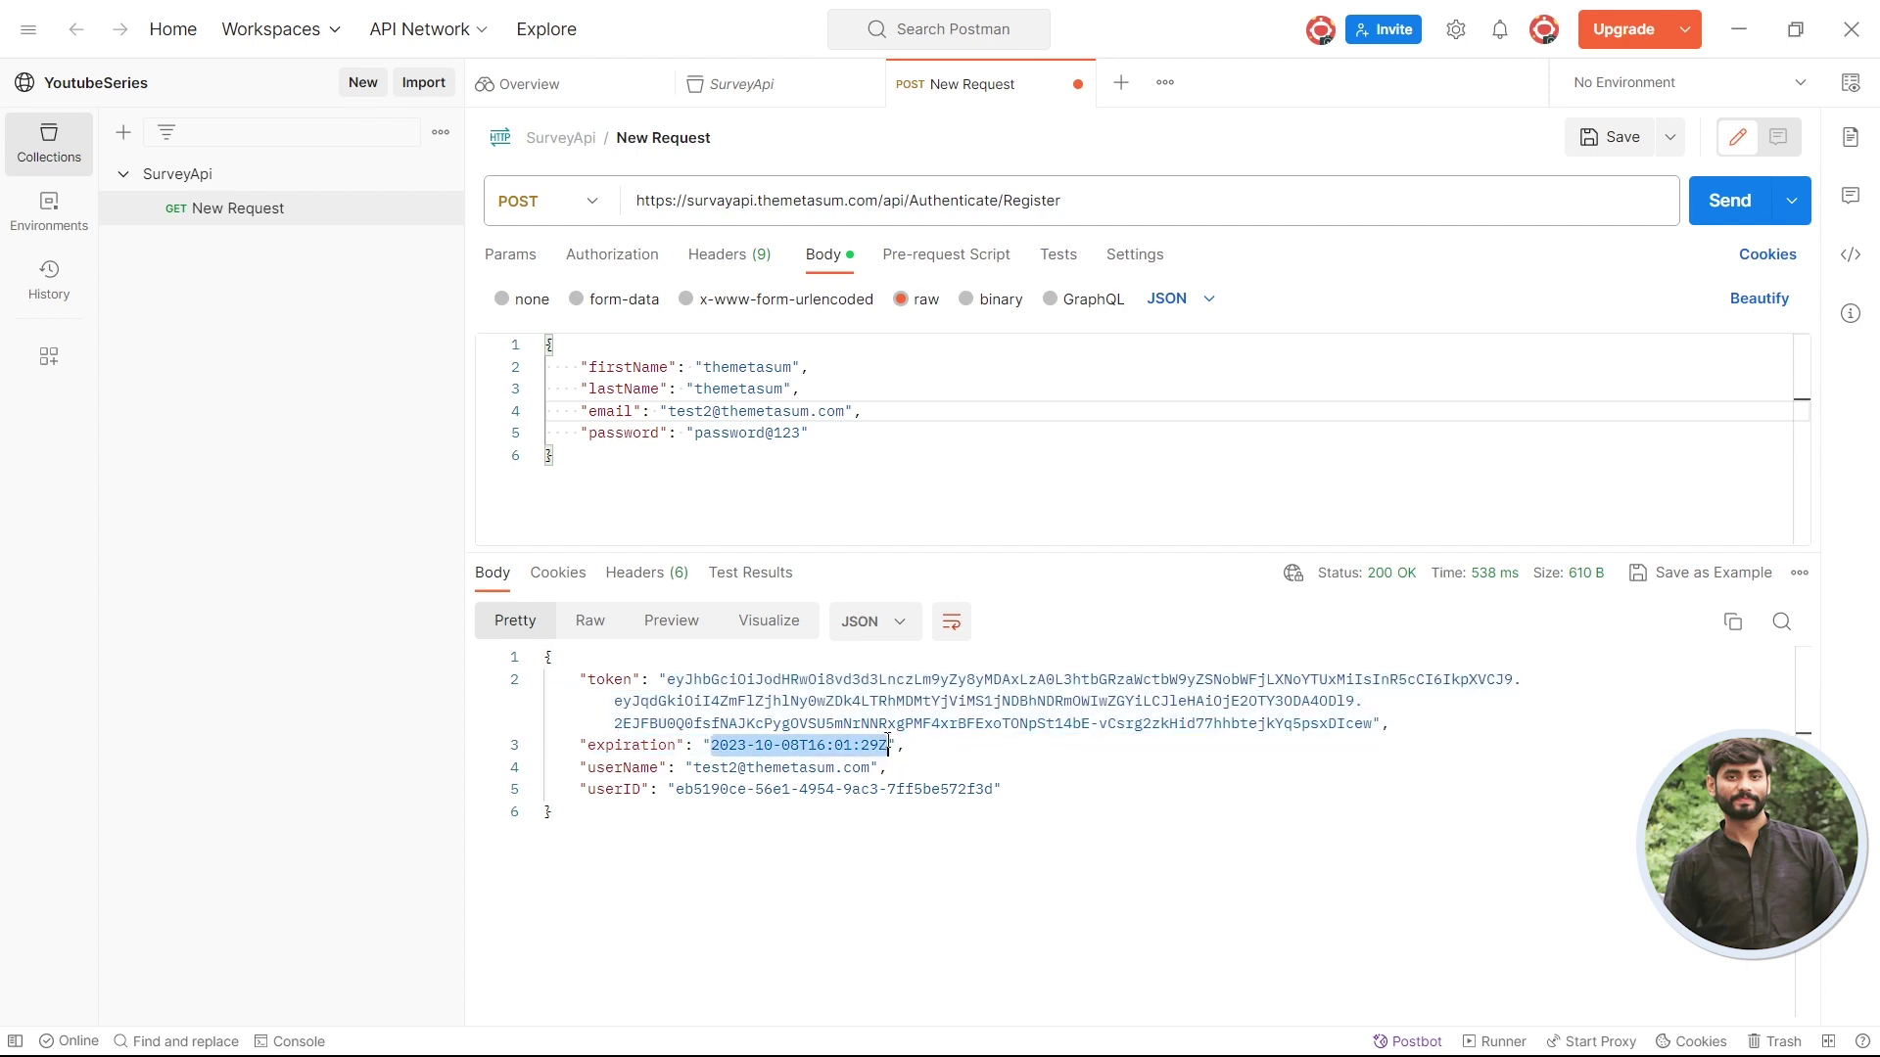
double_click(623, 766)
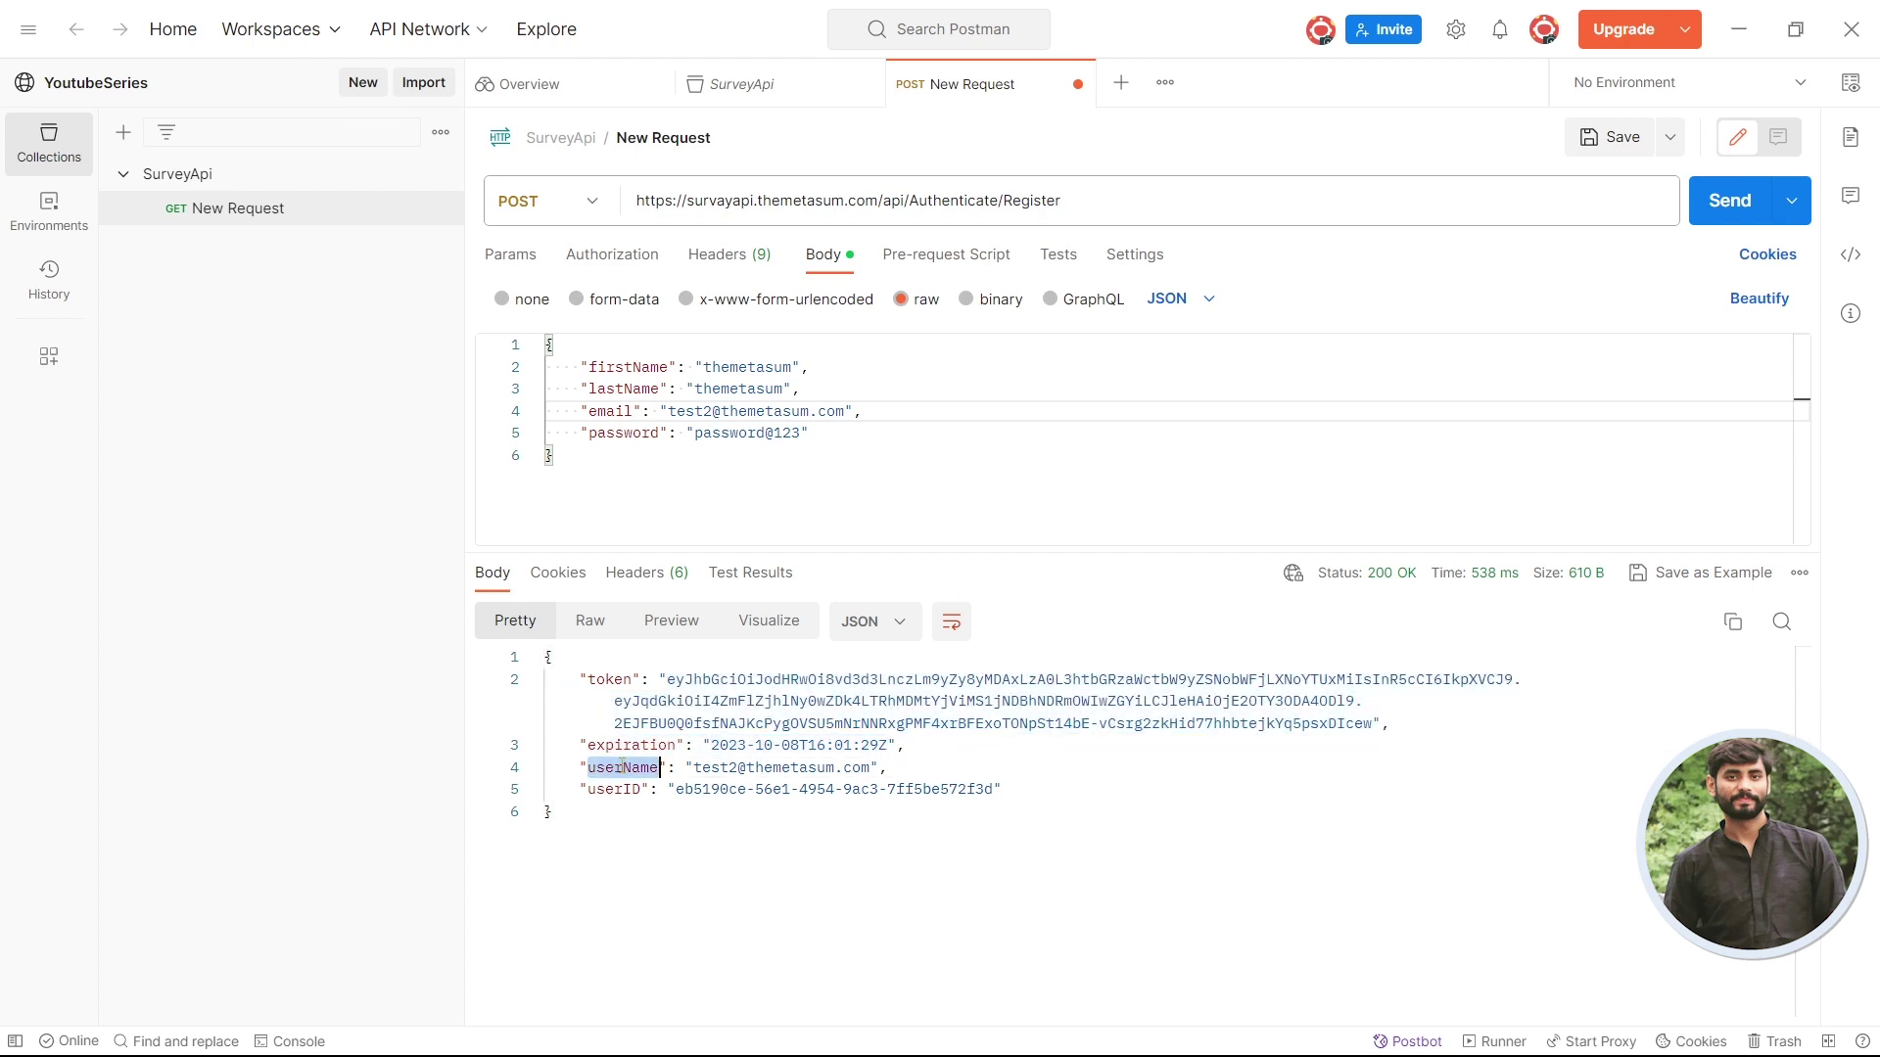
drag(695, 767, 870, 770)
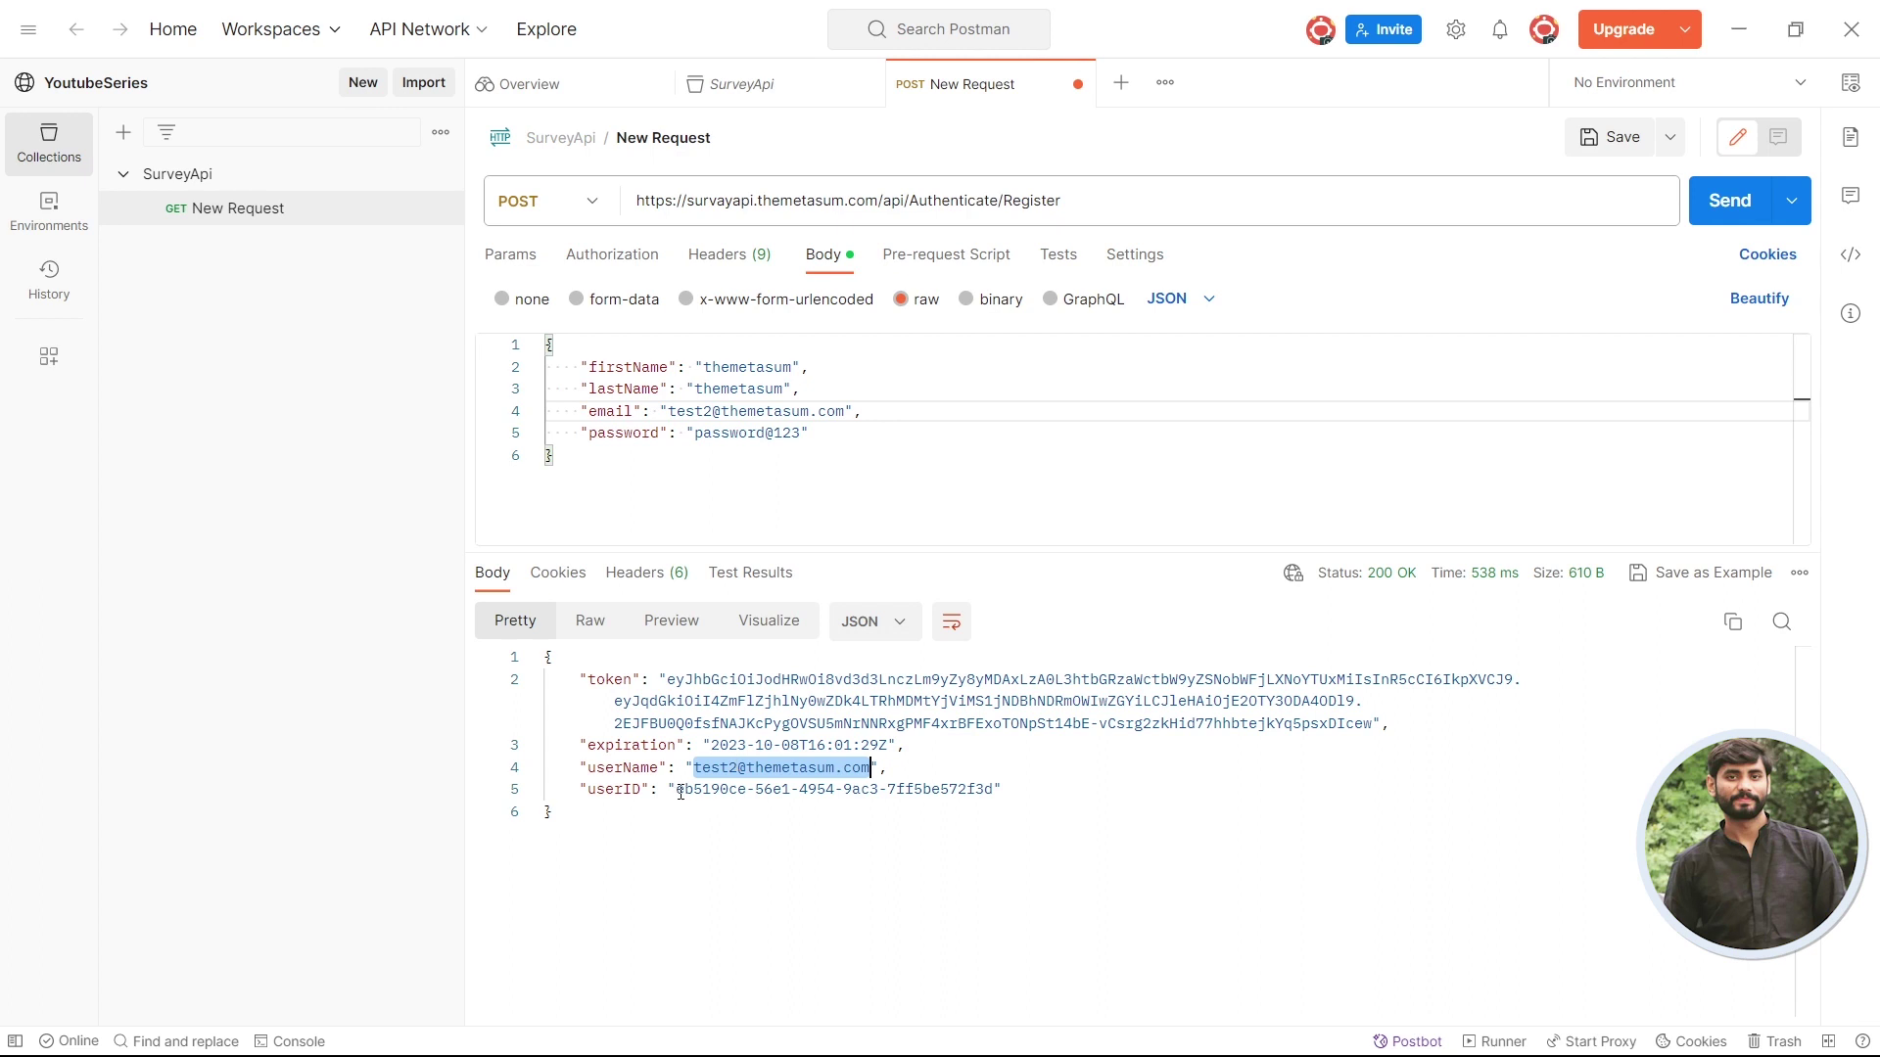
mouse_move(676, 790)
mouse_down()
mouse_move(994, 790)
mouse_move(678, 790)
mouse_up()
key(ctrl+c)
double_click(673, 680)
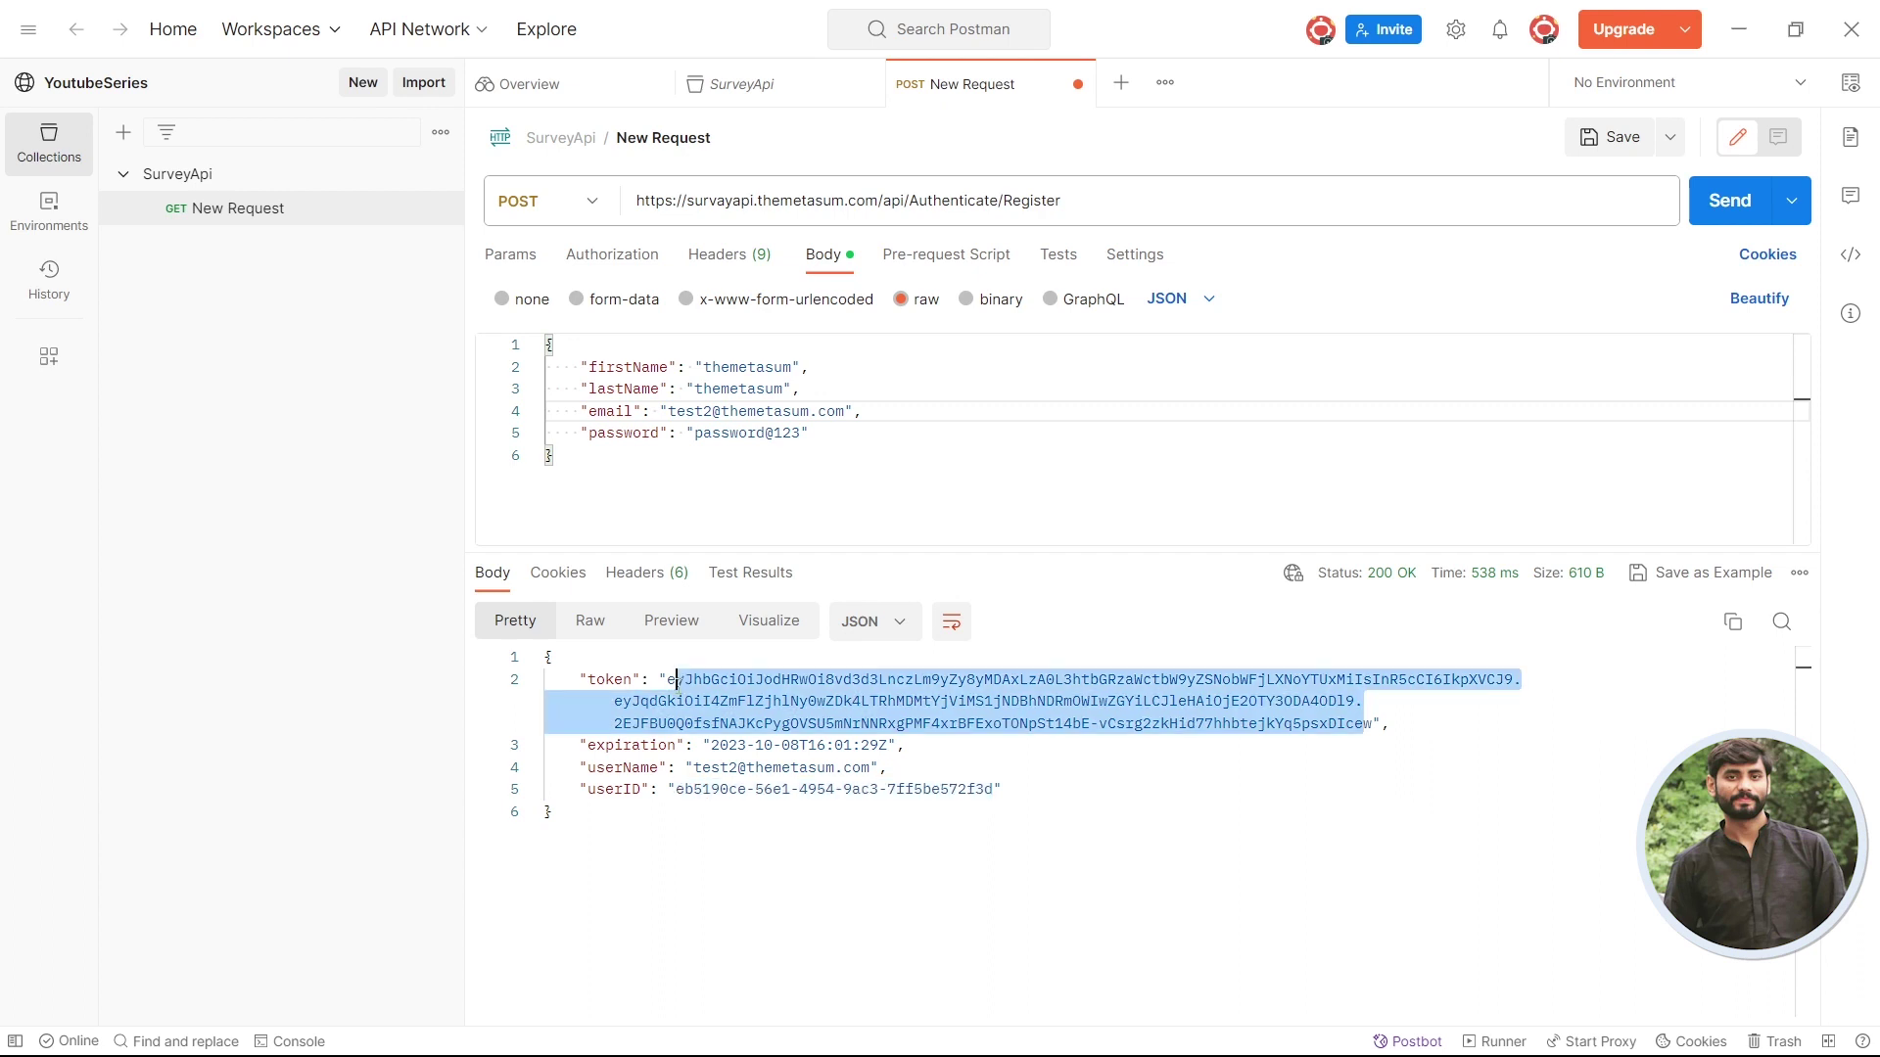
click(672, 680)
drag(669, 681, 1373, 725)
- Rename the new request to 'Signup' and reselect it in the SurveyApi collection sidebar
click(689, 138)
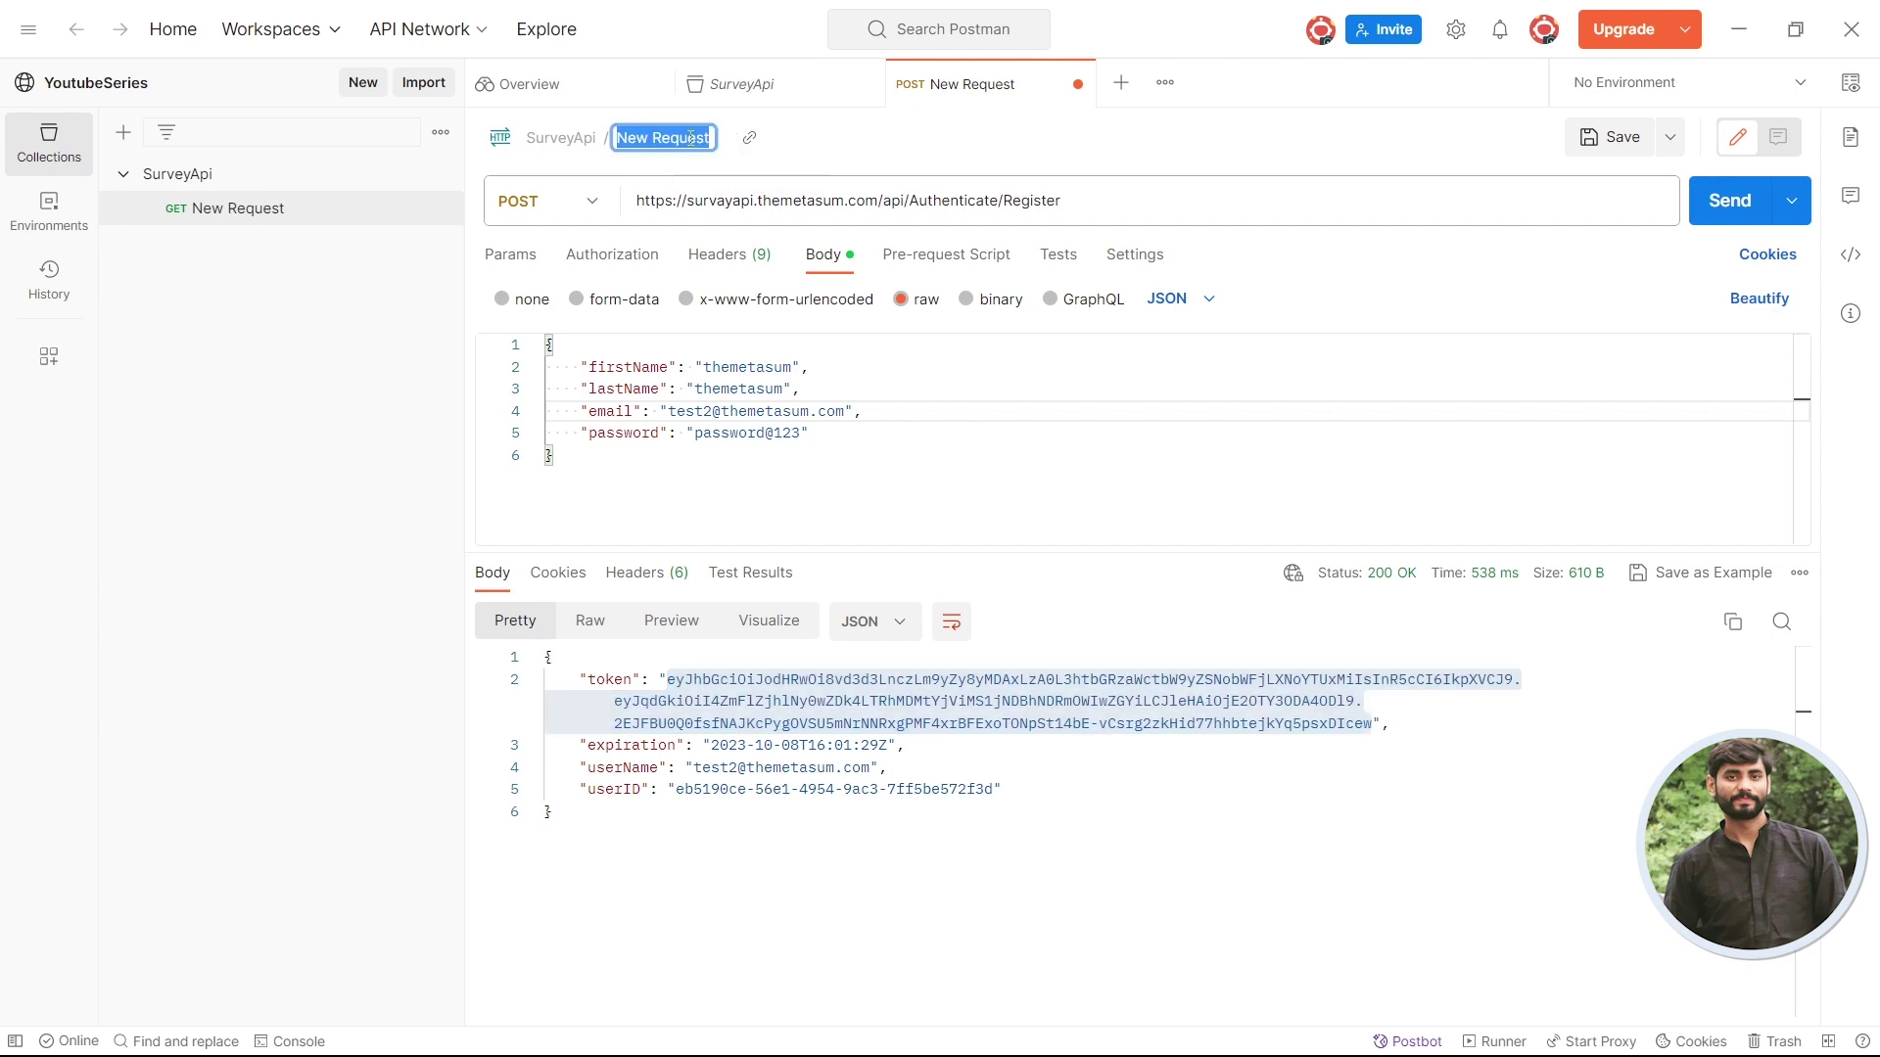
text(Signup)
key(Return)
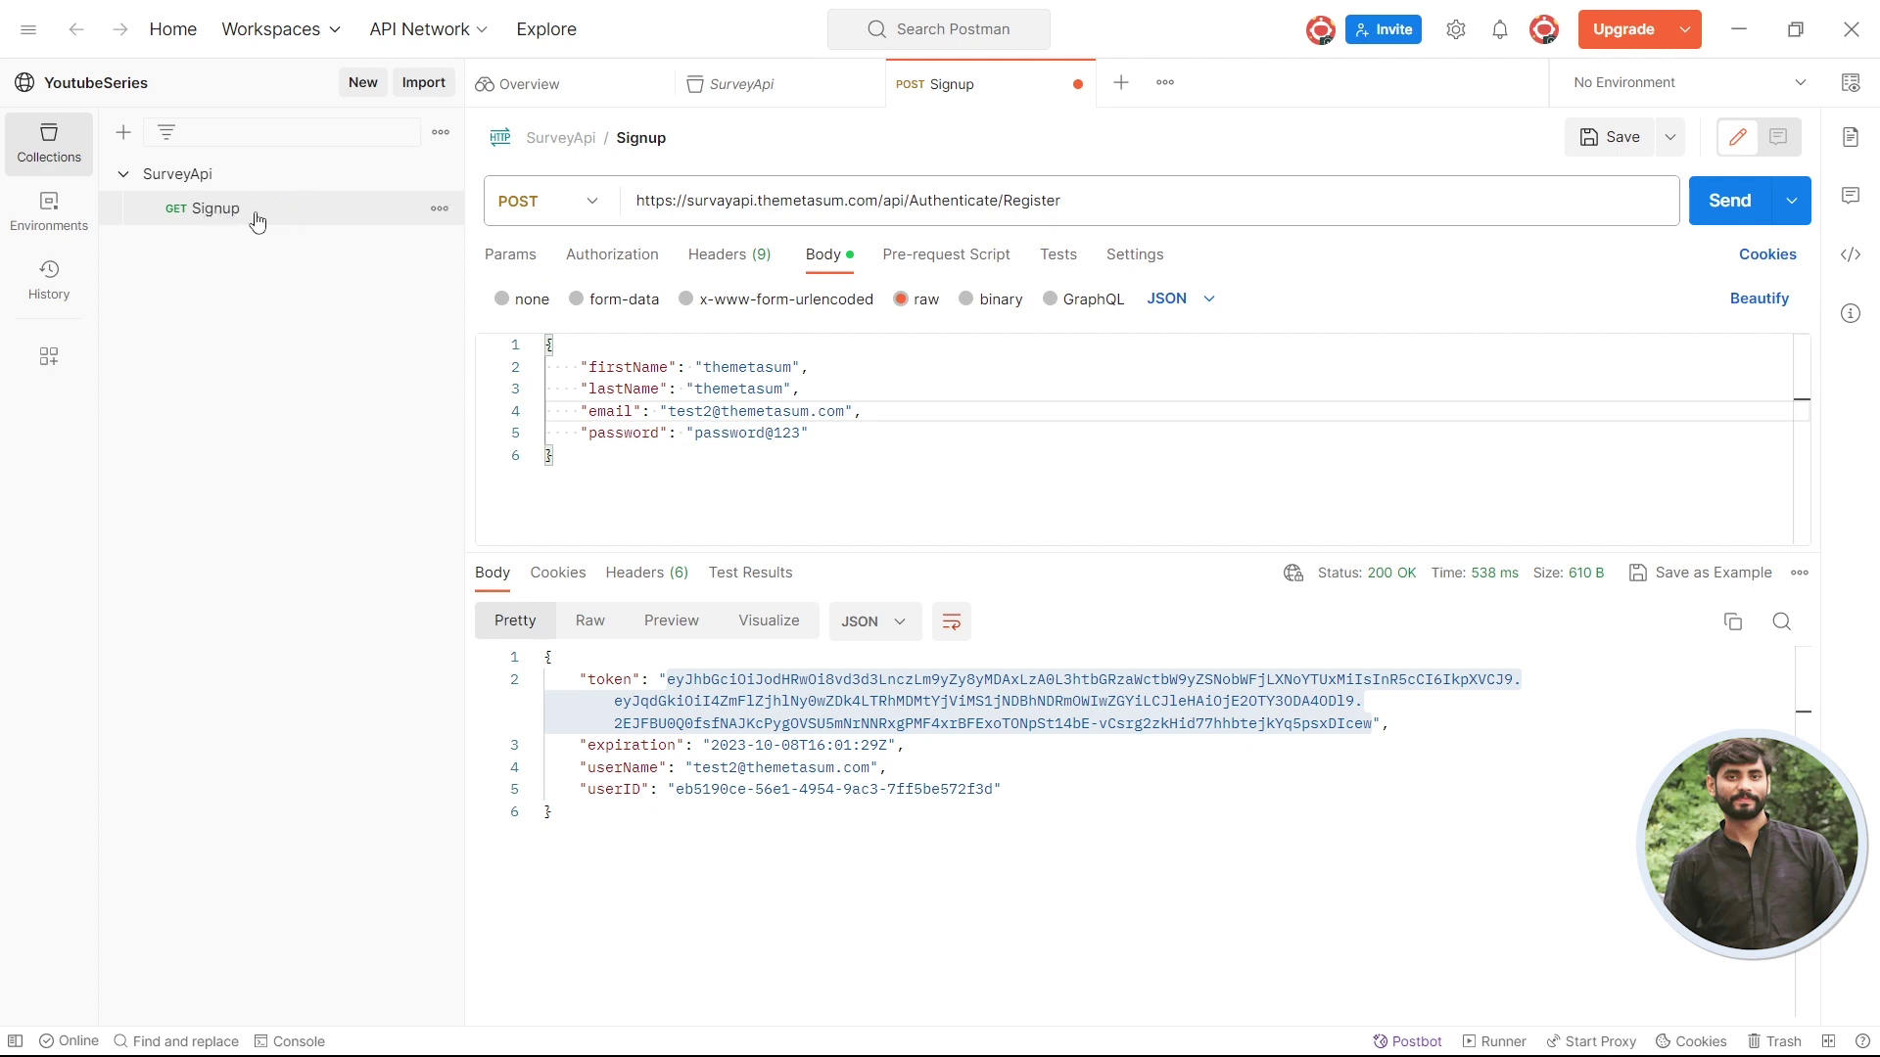
click(256, 219)
click(669, 680)
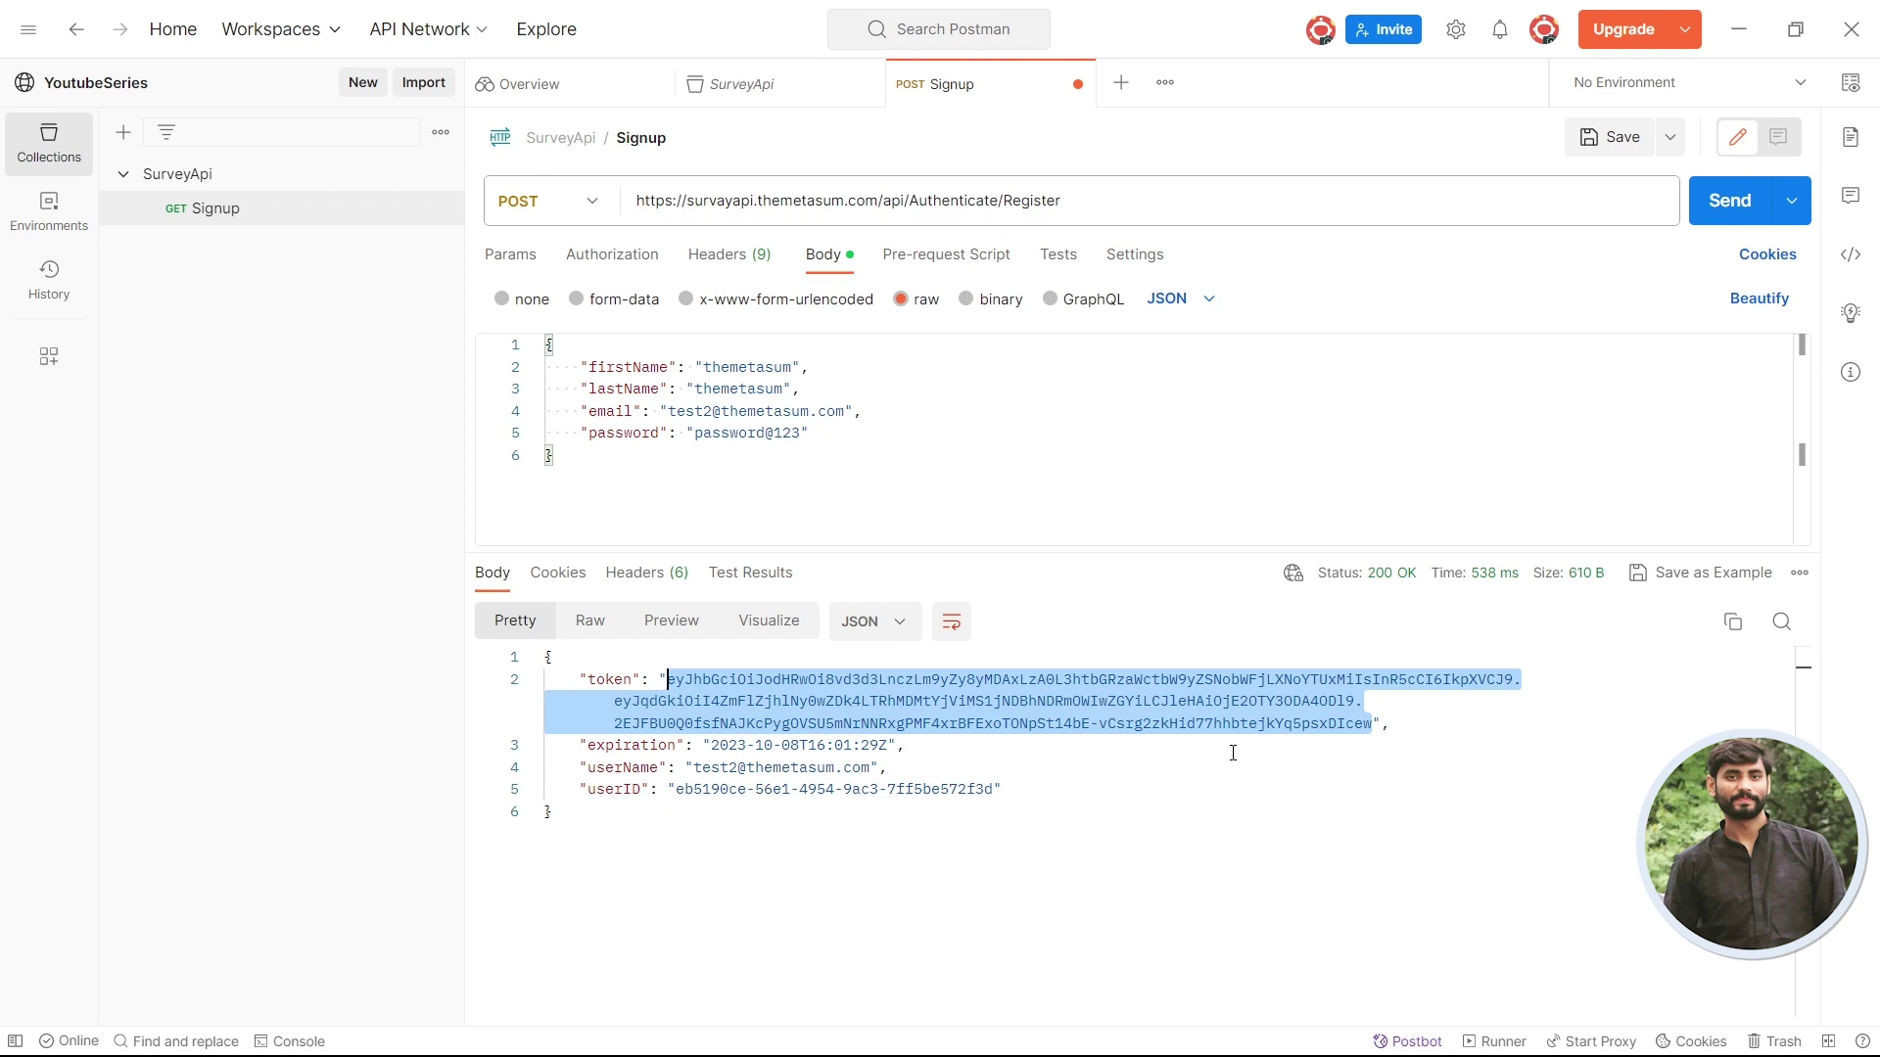
- Look over the token response and the Register URL, then bring Chrome's Swagger UI forward
drag(1233, 752, 1391, 703)
click(1390, 703)
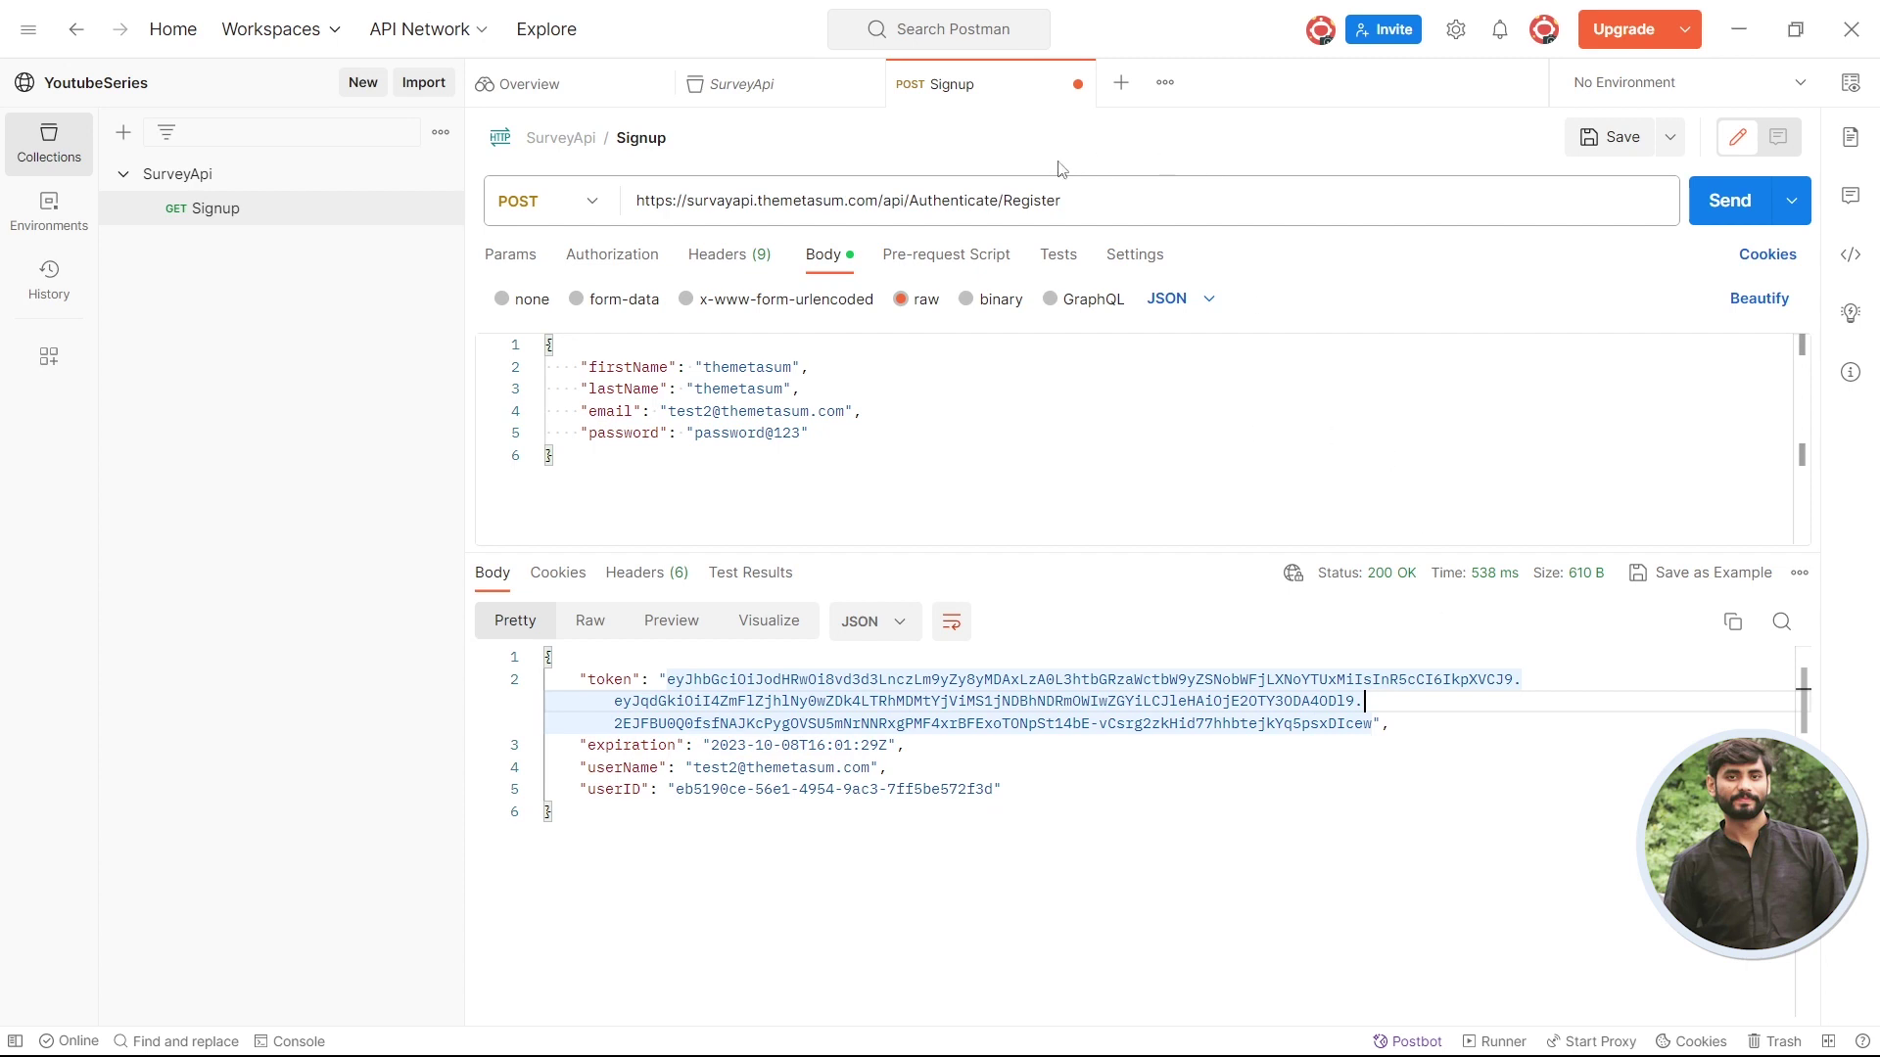
click(774, 724)
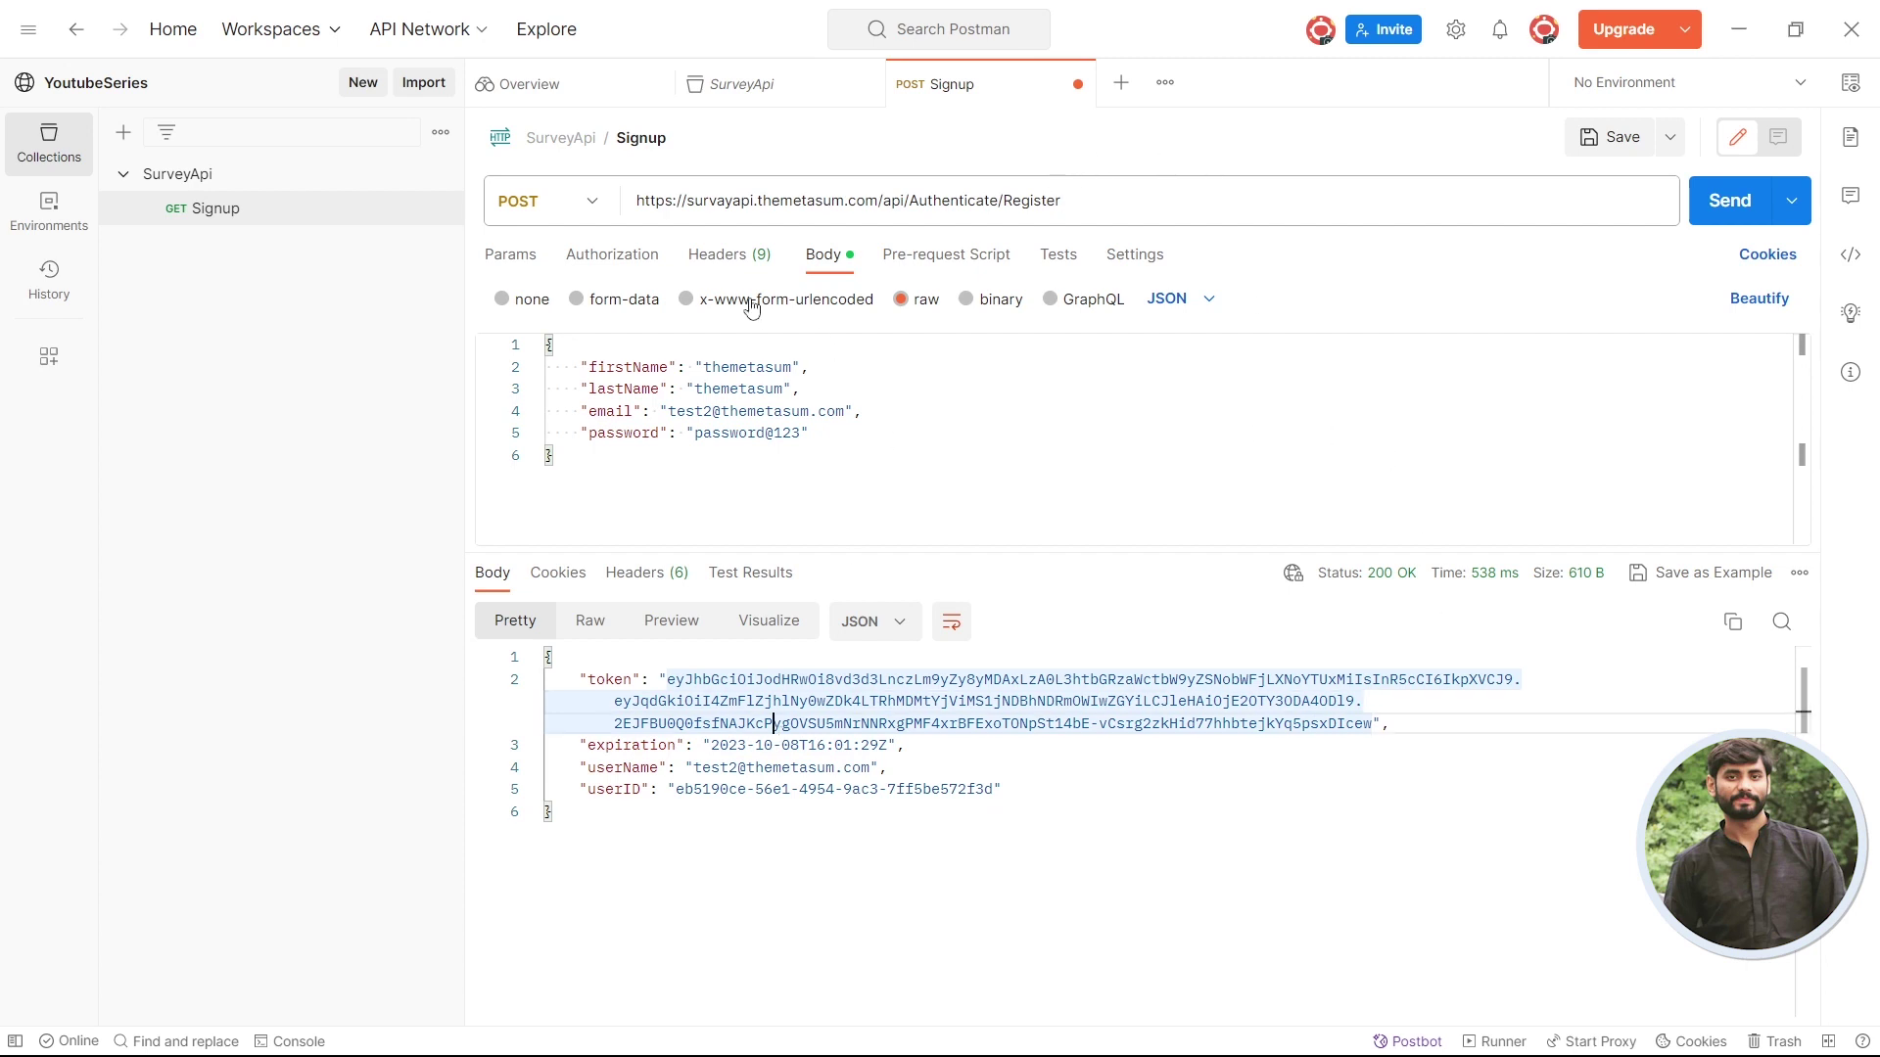
double_click(1008, 199)
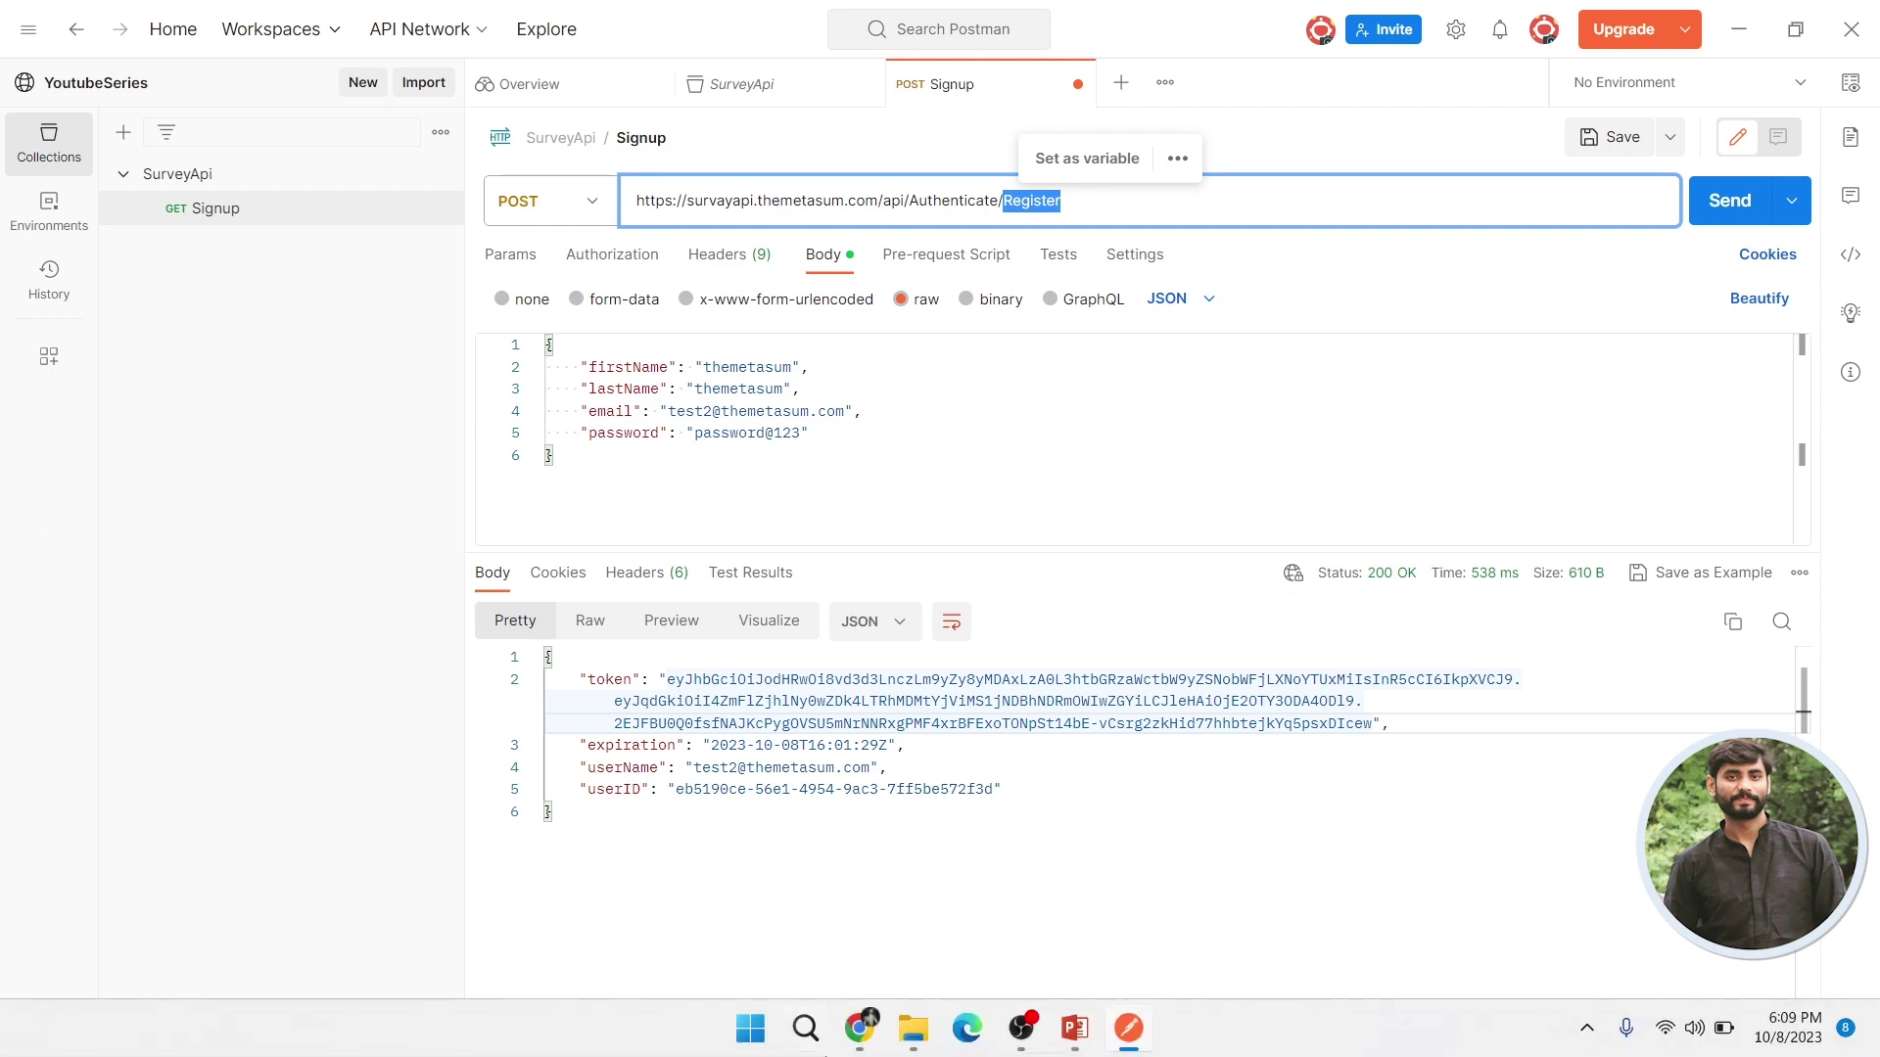
click(857, 1036)
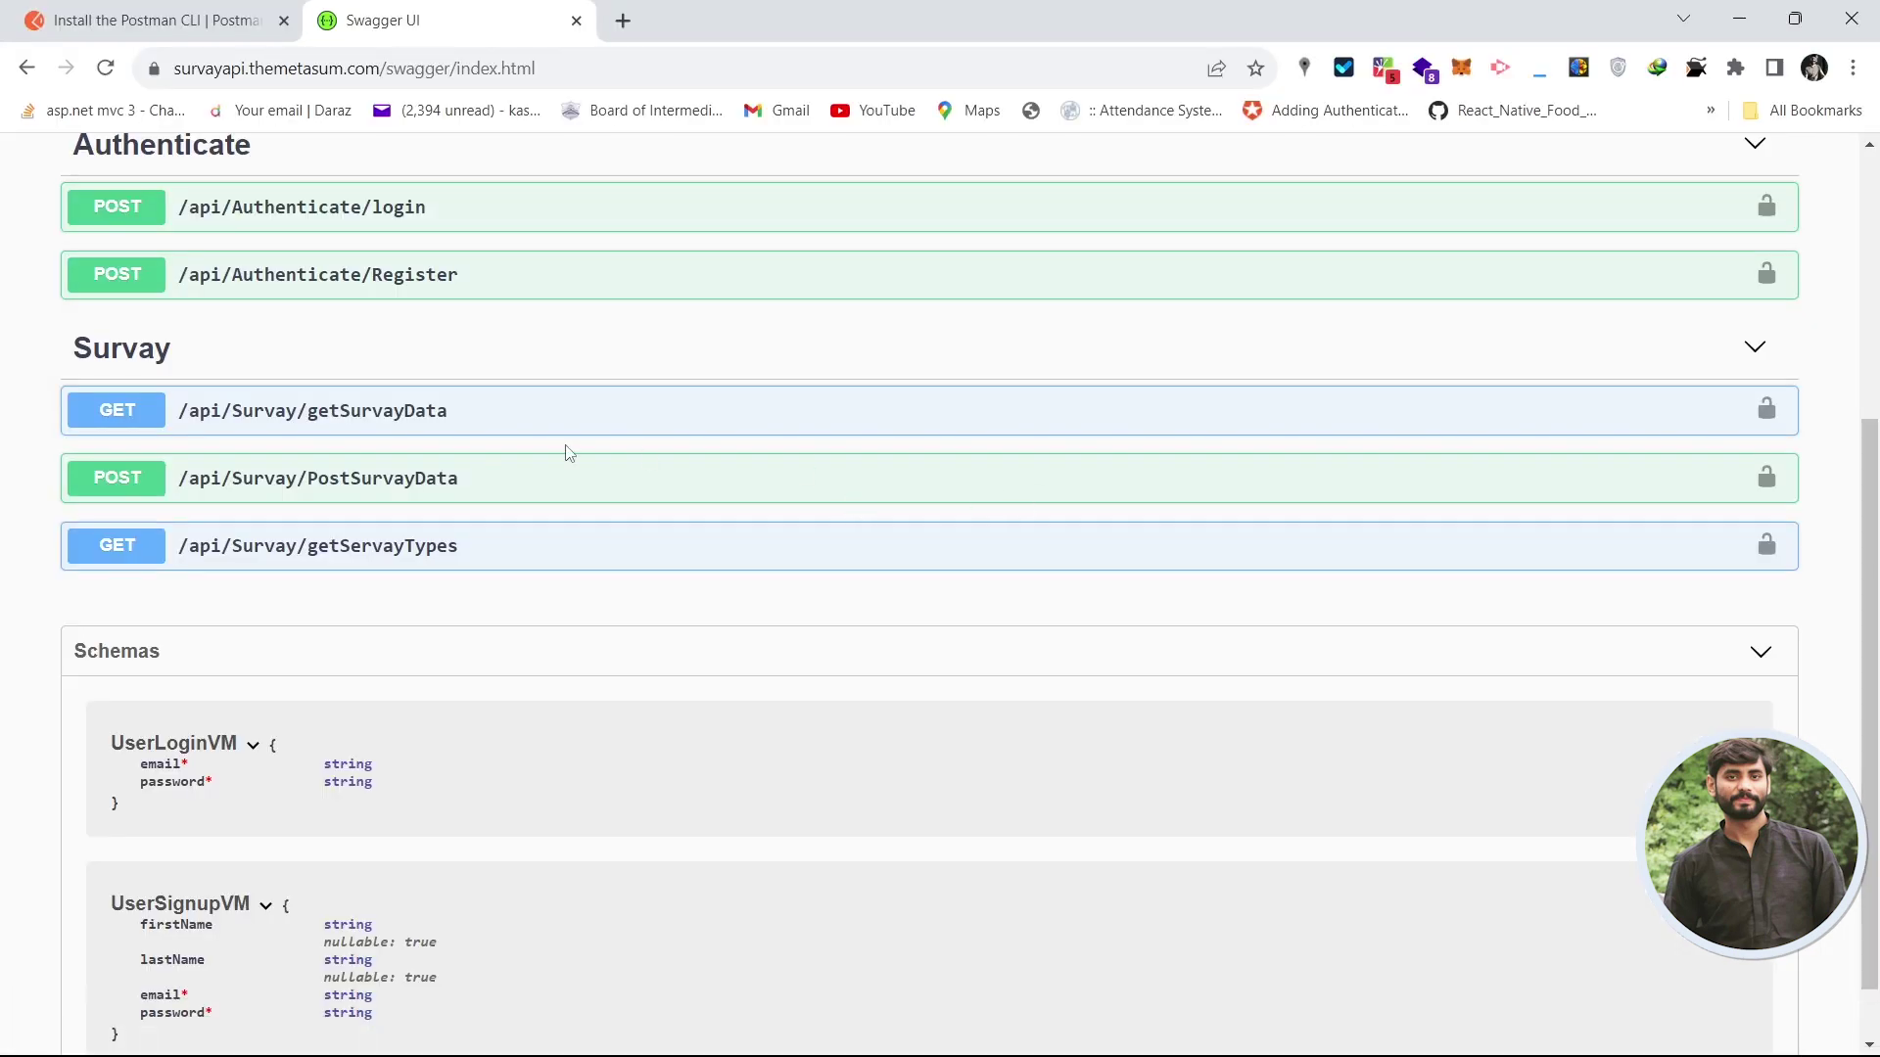
- Copy the /api/Authenticate/login path from Swagger's login endpoint and return to Postman
drag(1872, 583, 1872, 538)
click(517, 291)
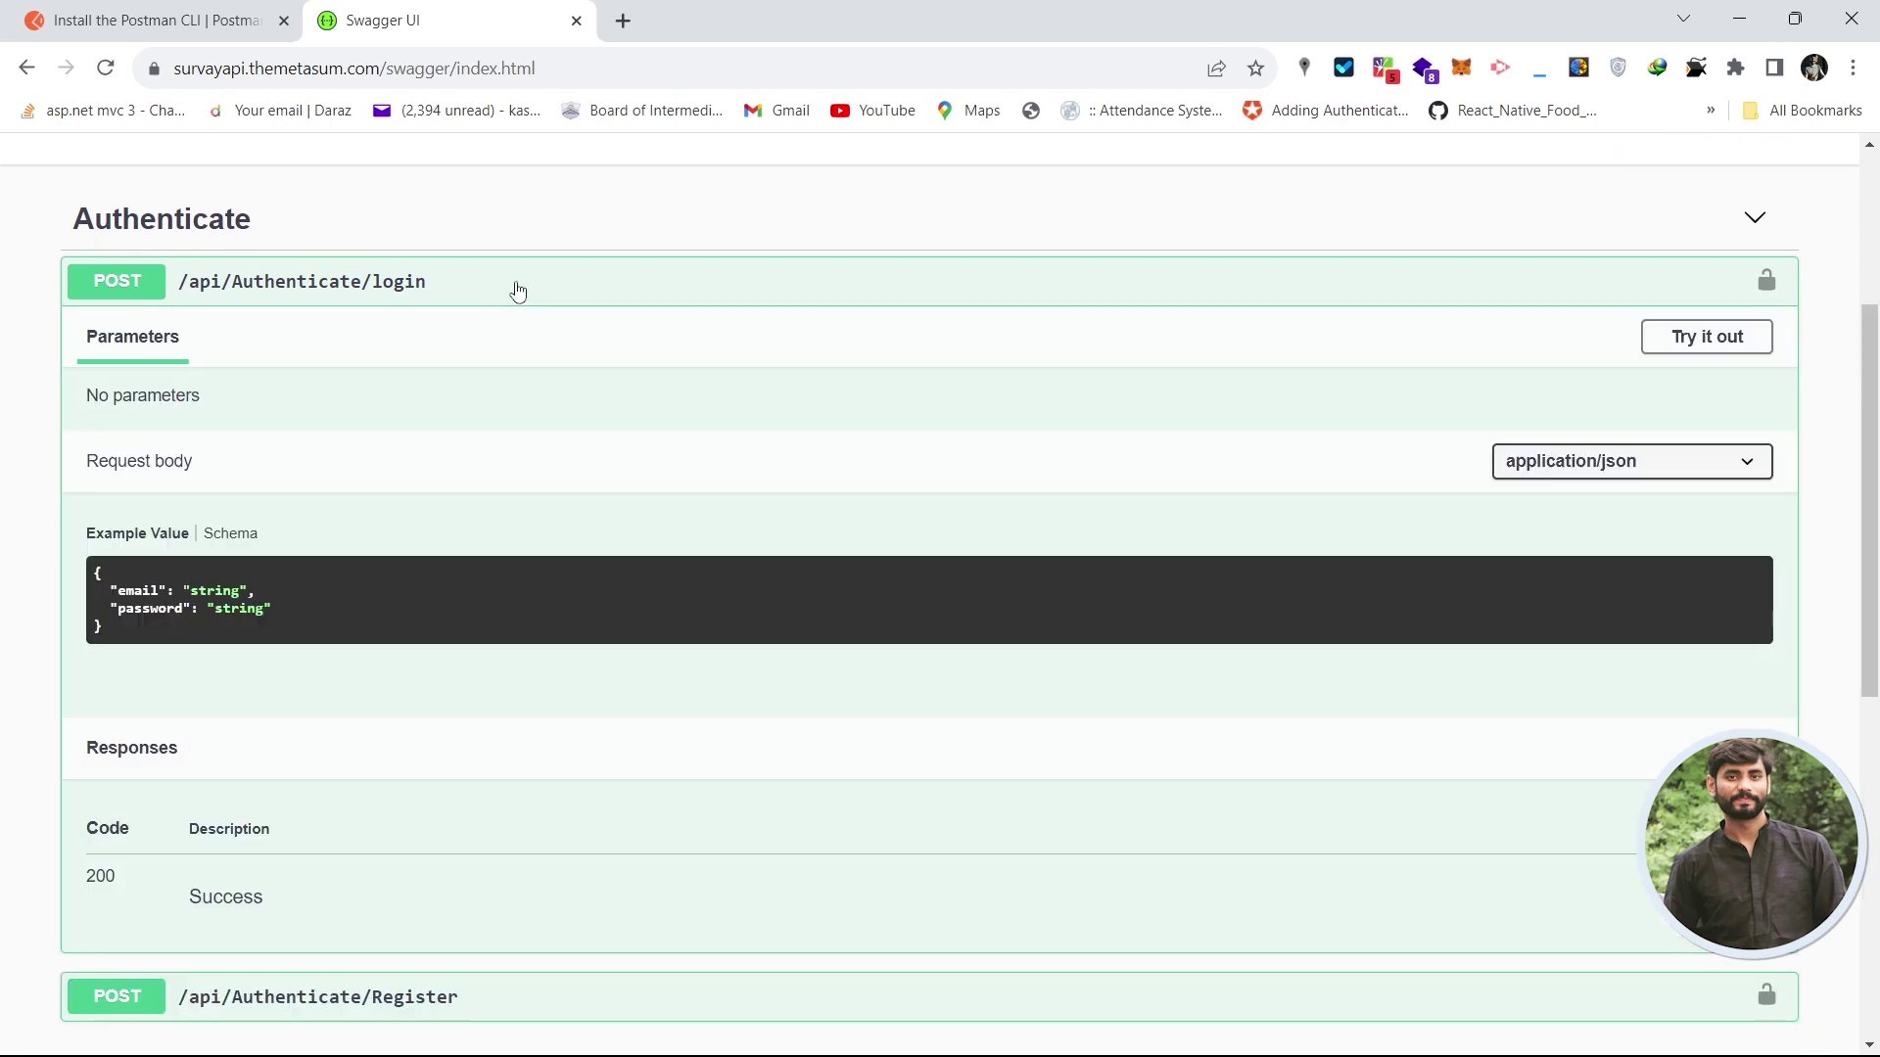
drag(467, 296, 178, 286)
key(alt+Tab)
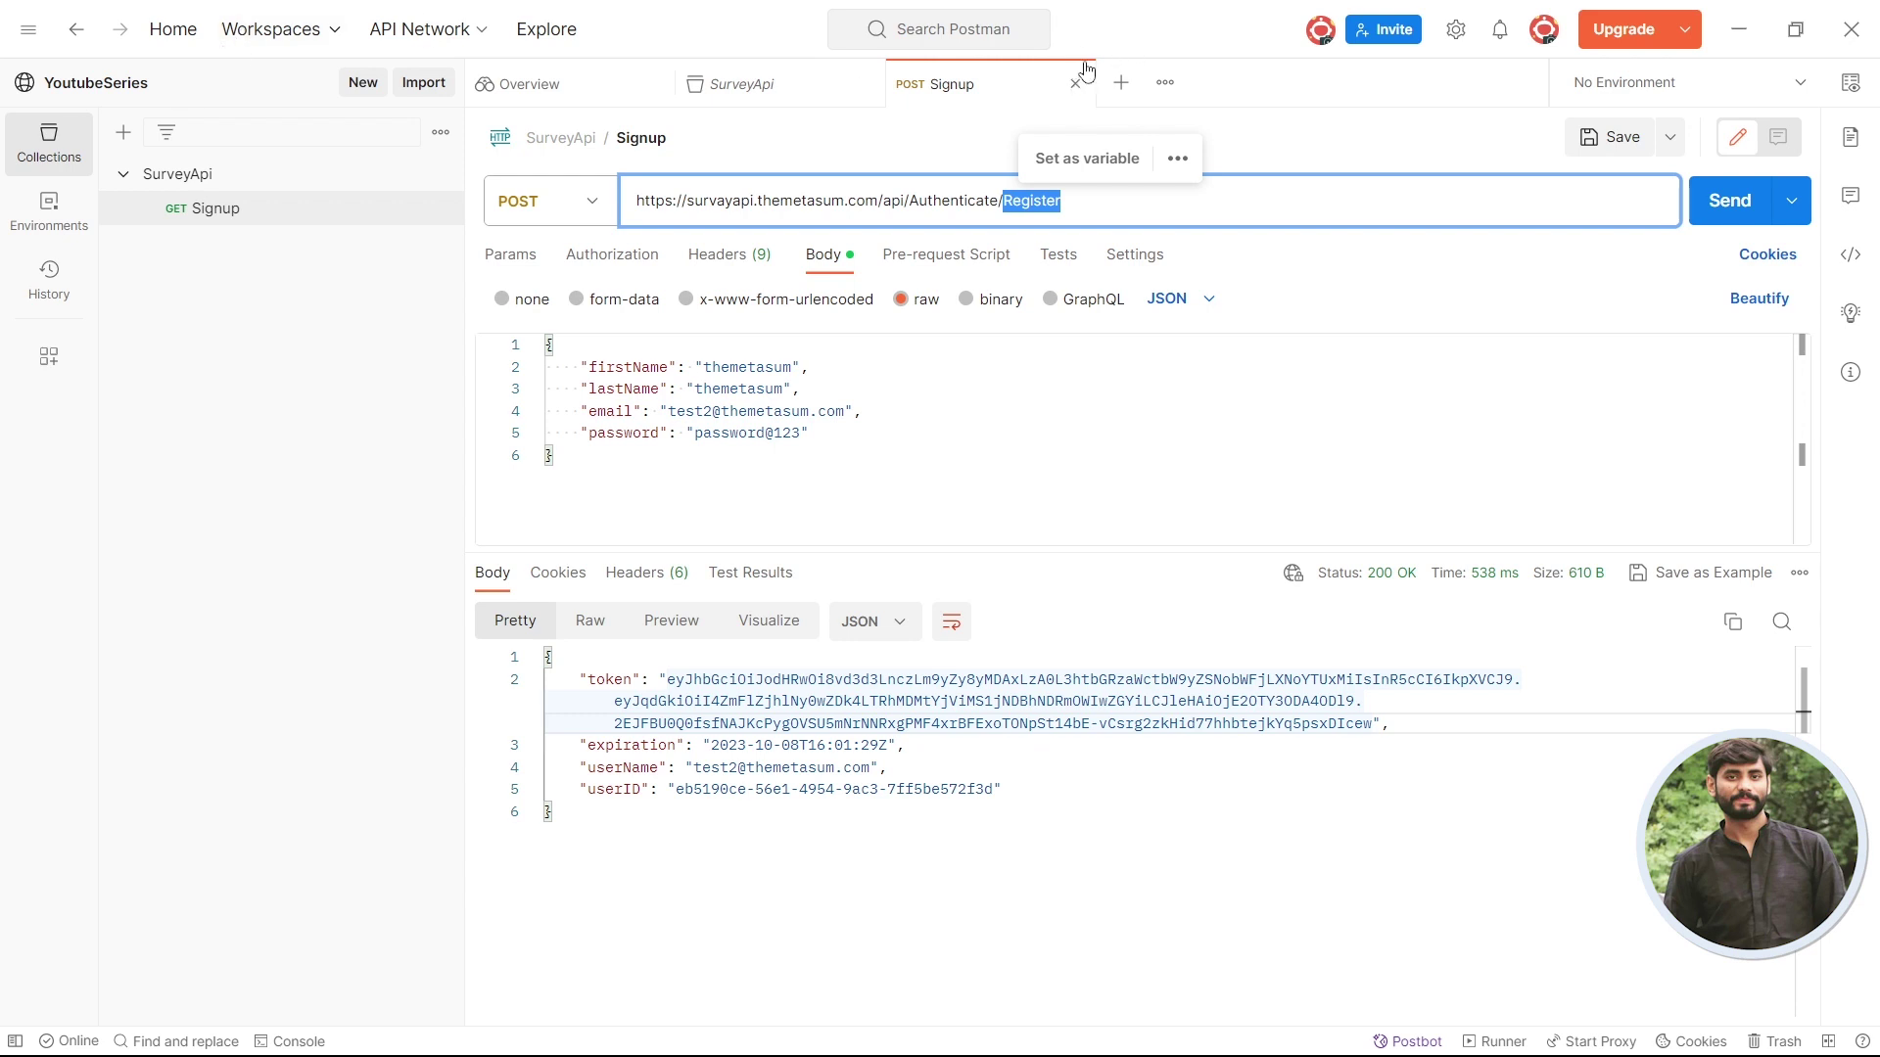
- Create a new request tab containing the pasted /api/Authenticate/login path
click(1124, 88)
click(1121, 82)
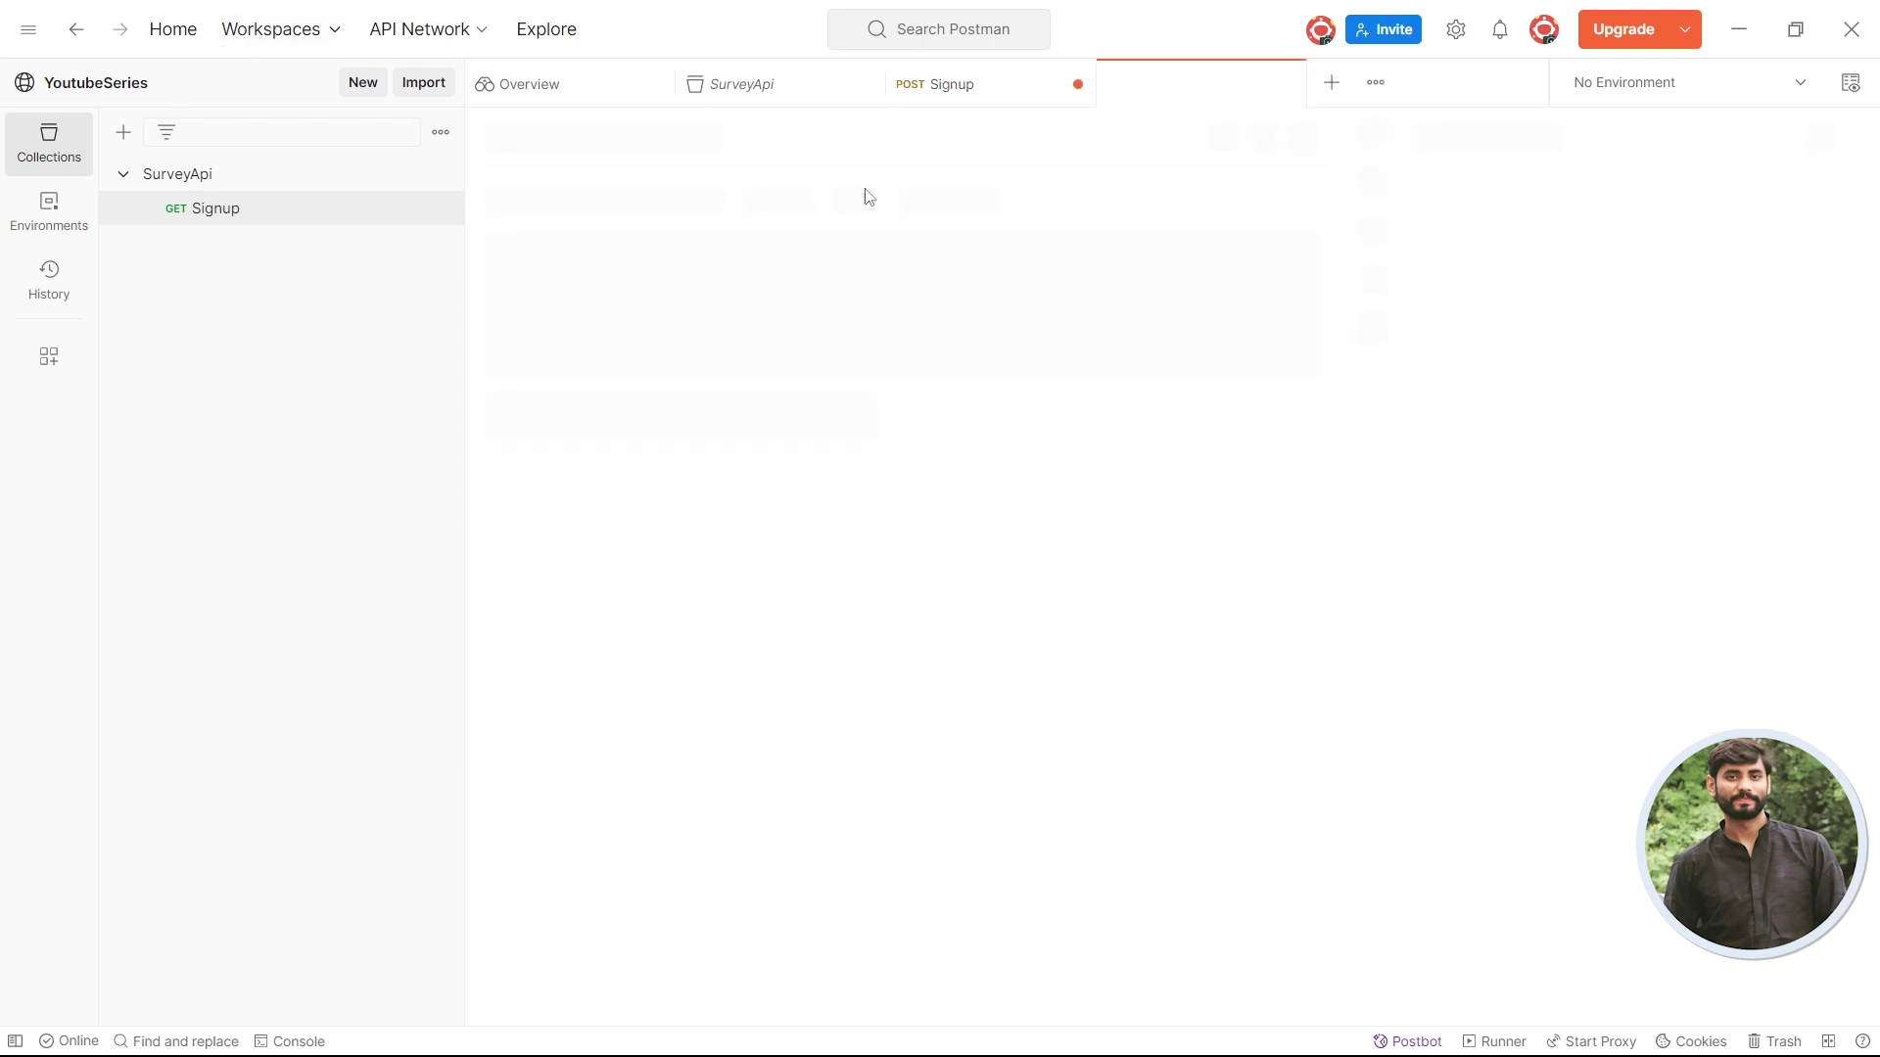
key(ctrl+v)
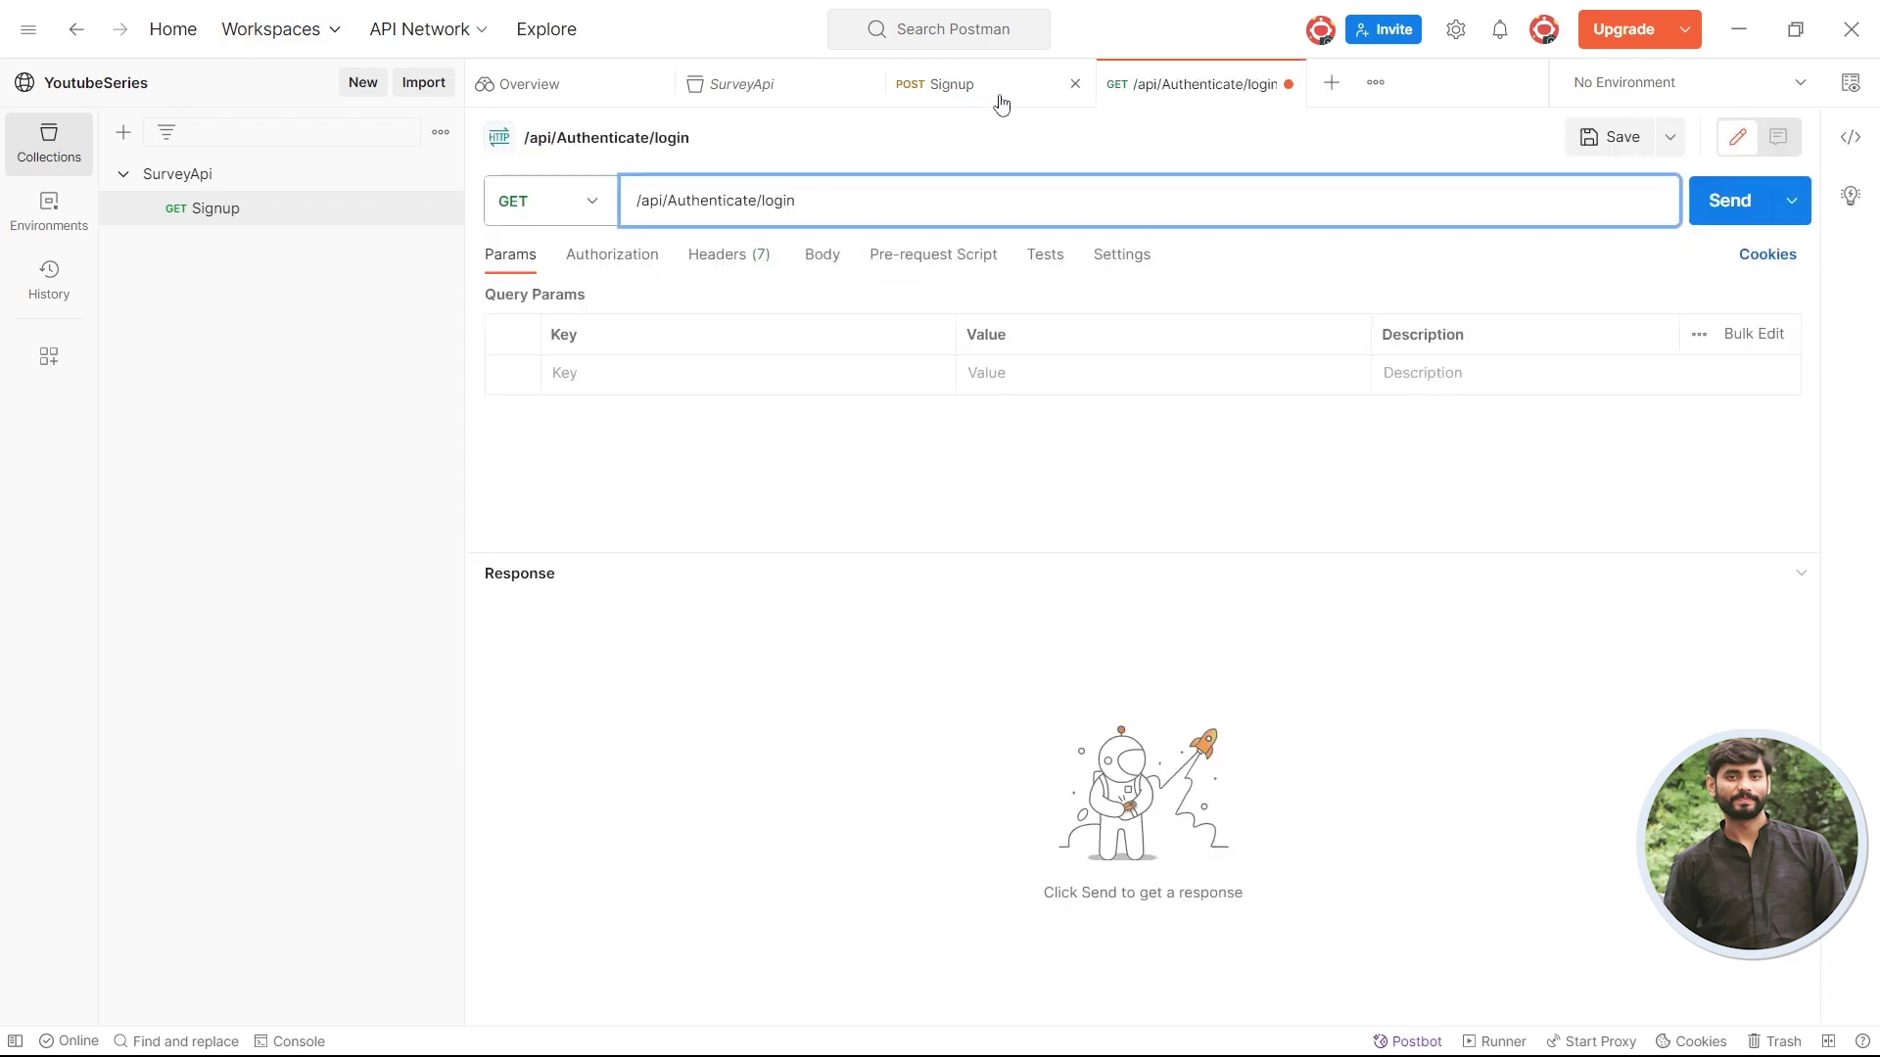
click(942, 84)
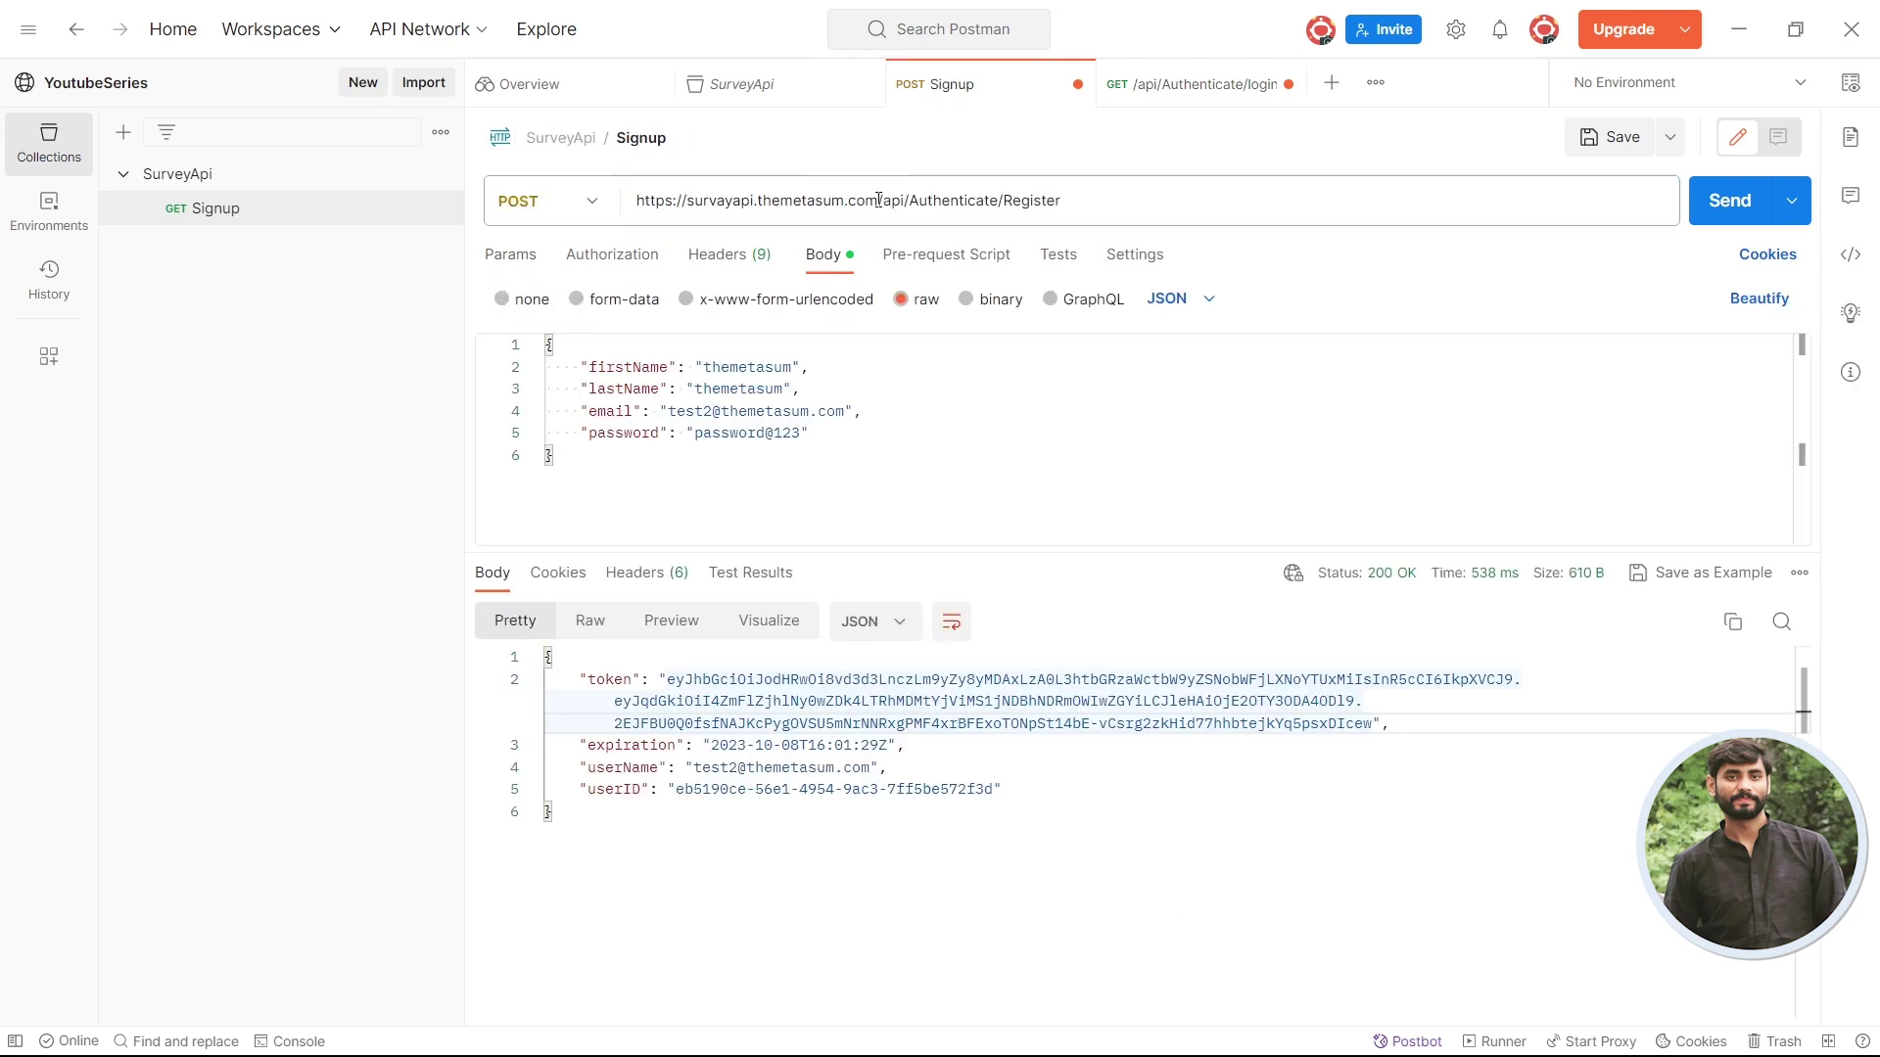
drag(1002, 199, 584, 227)
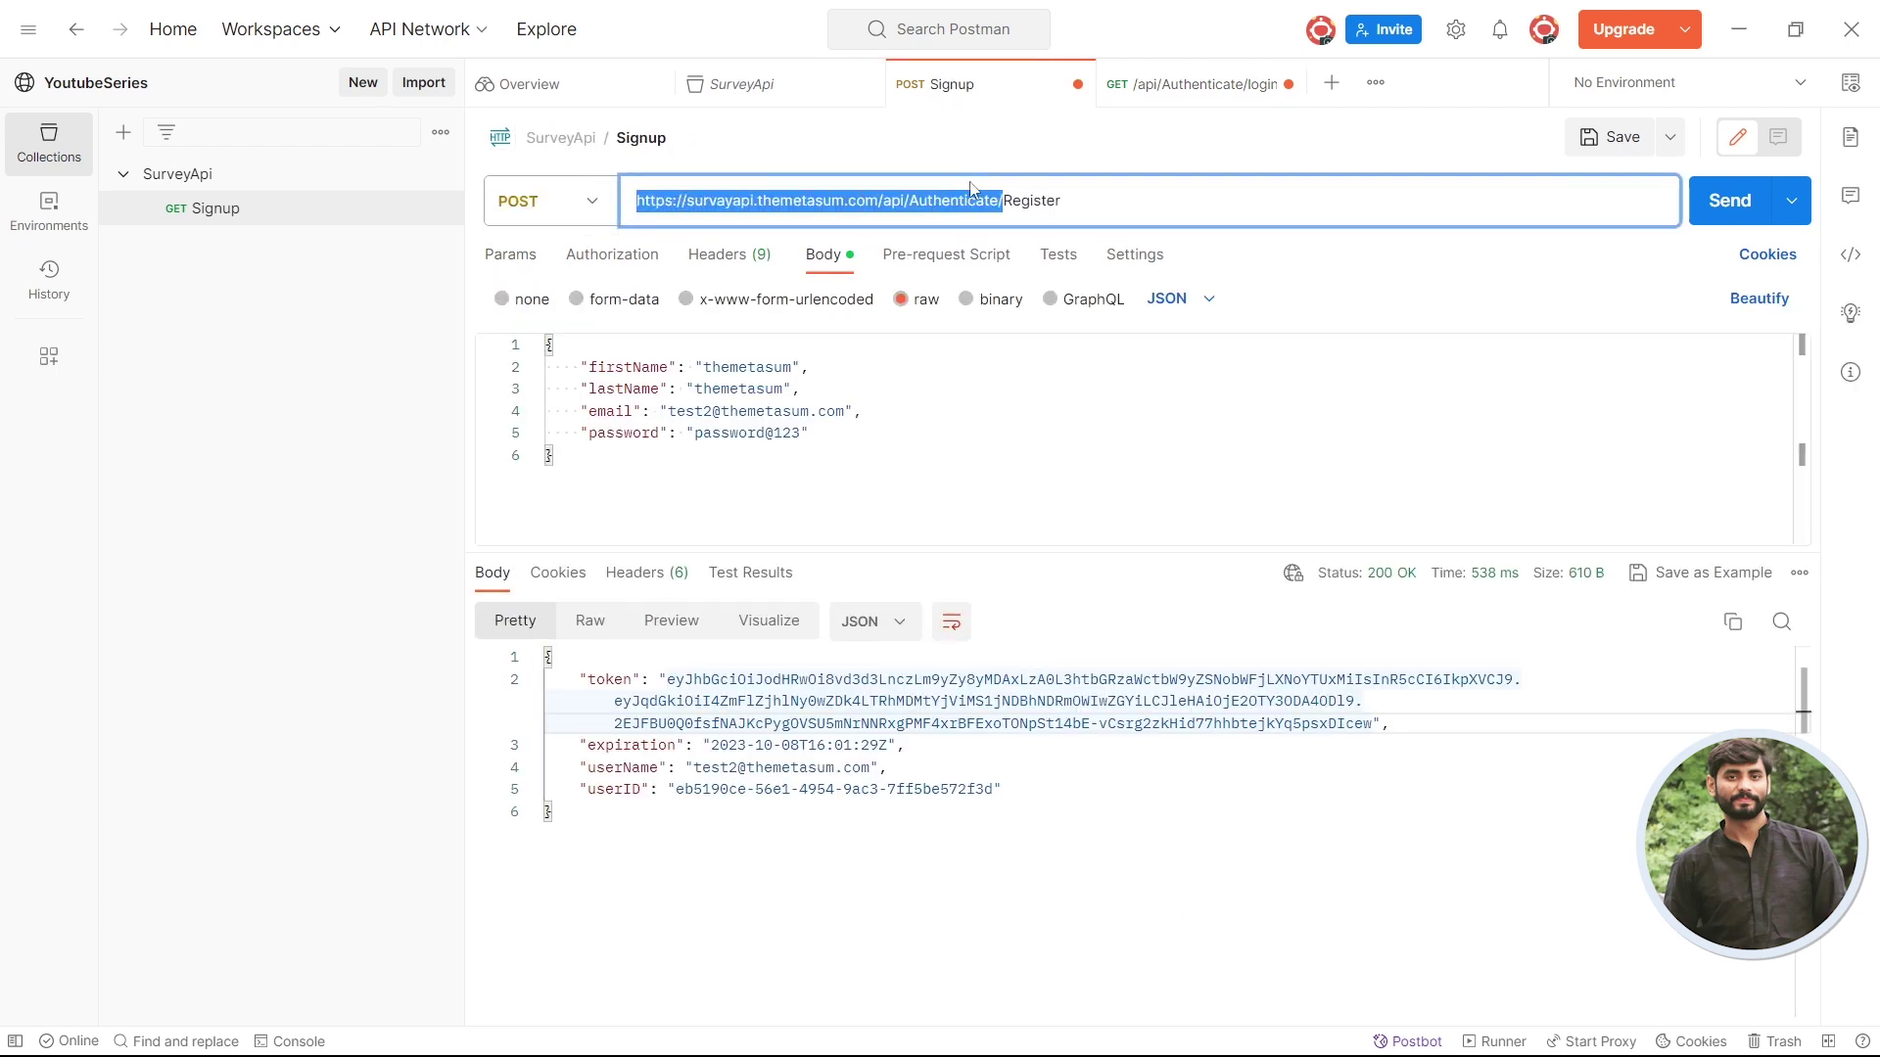
click(933, 199)
drag(878, 201, 631, 201)
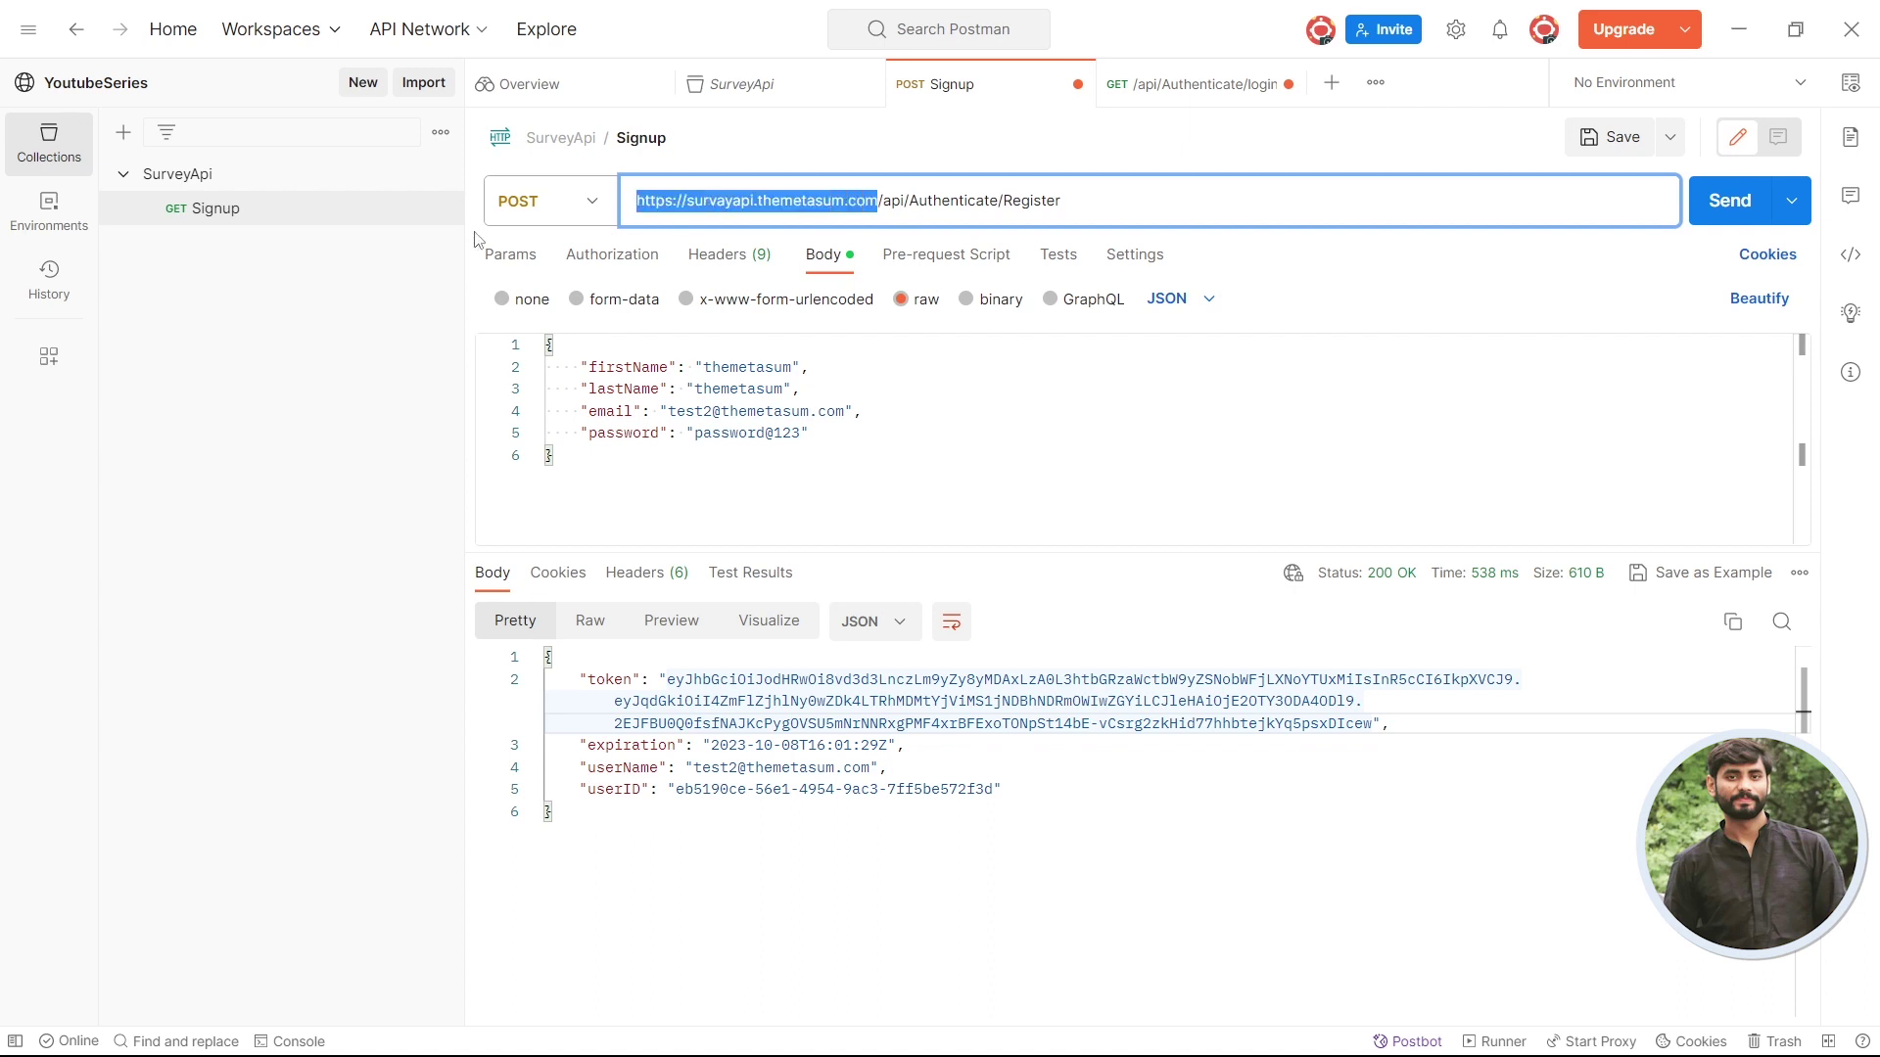
click(1185, 88)
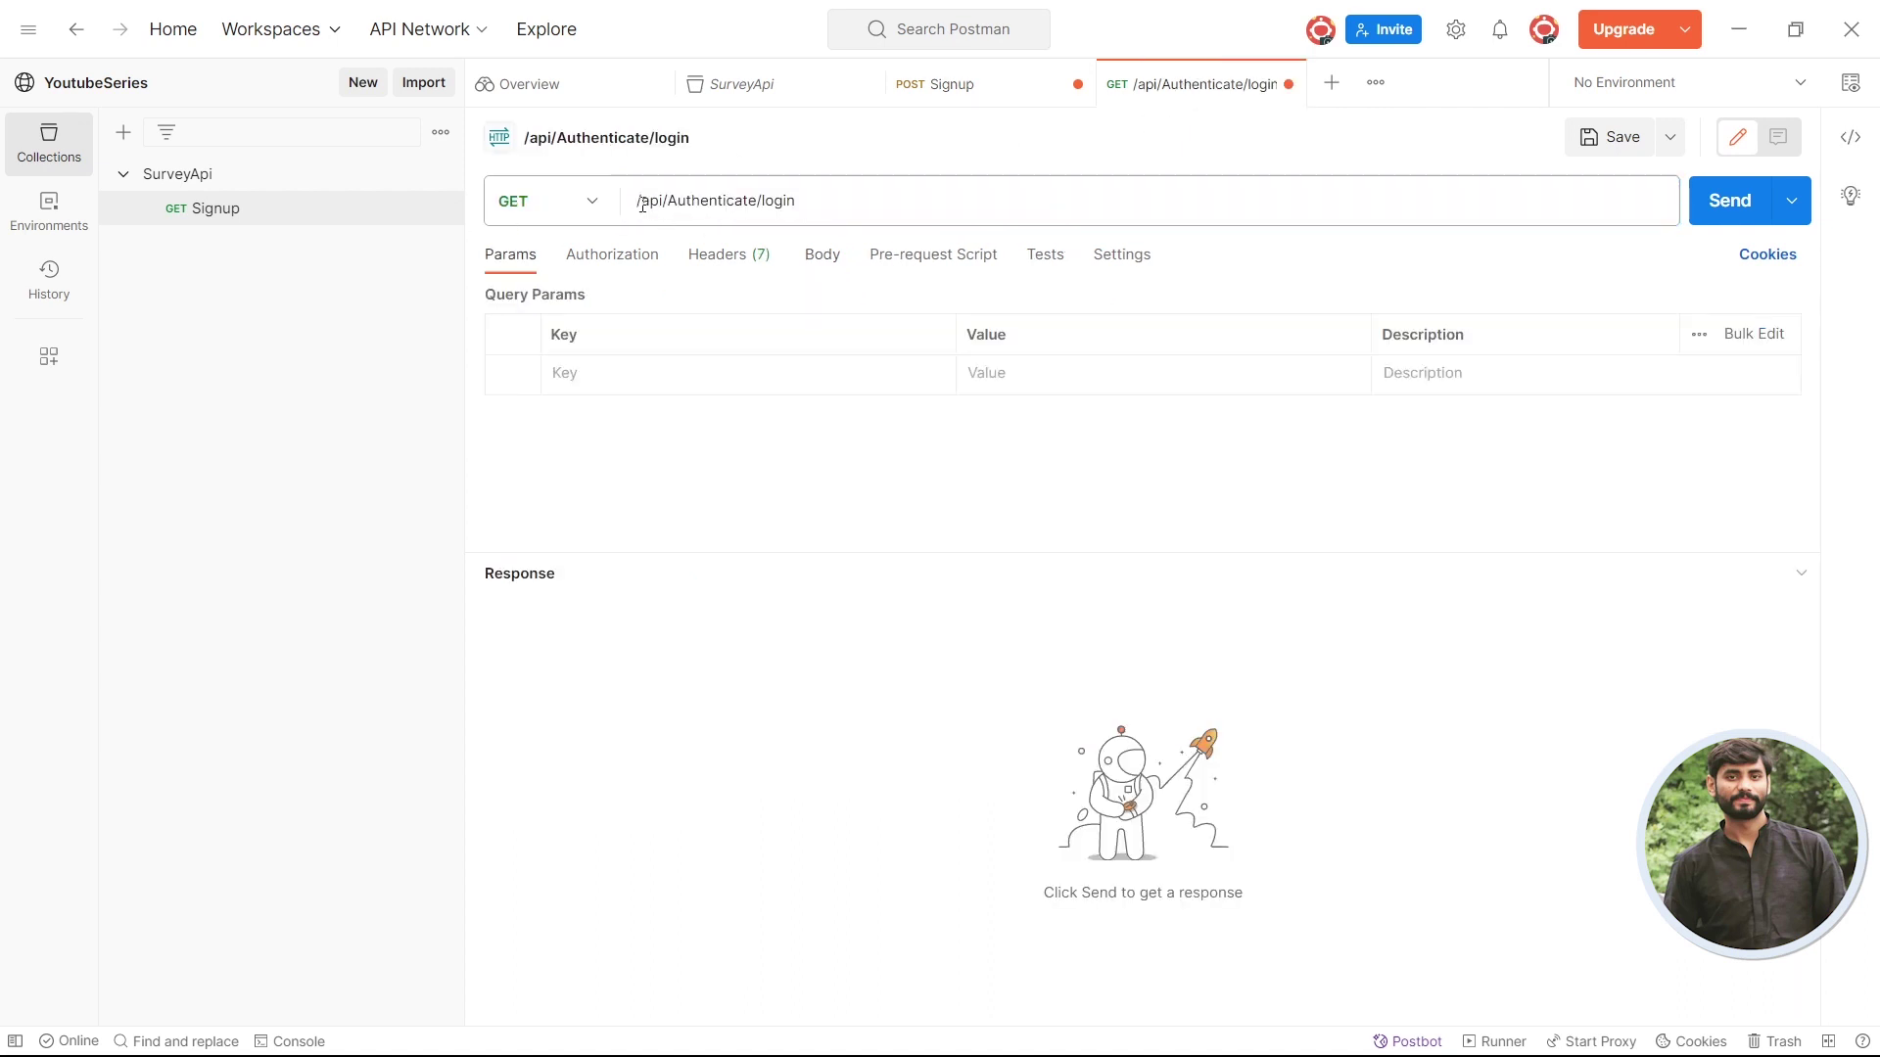
click(638, 200)
key(ctrl+v)
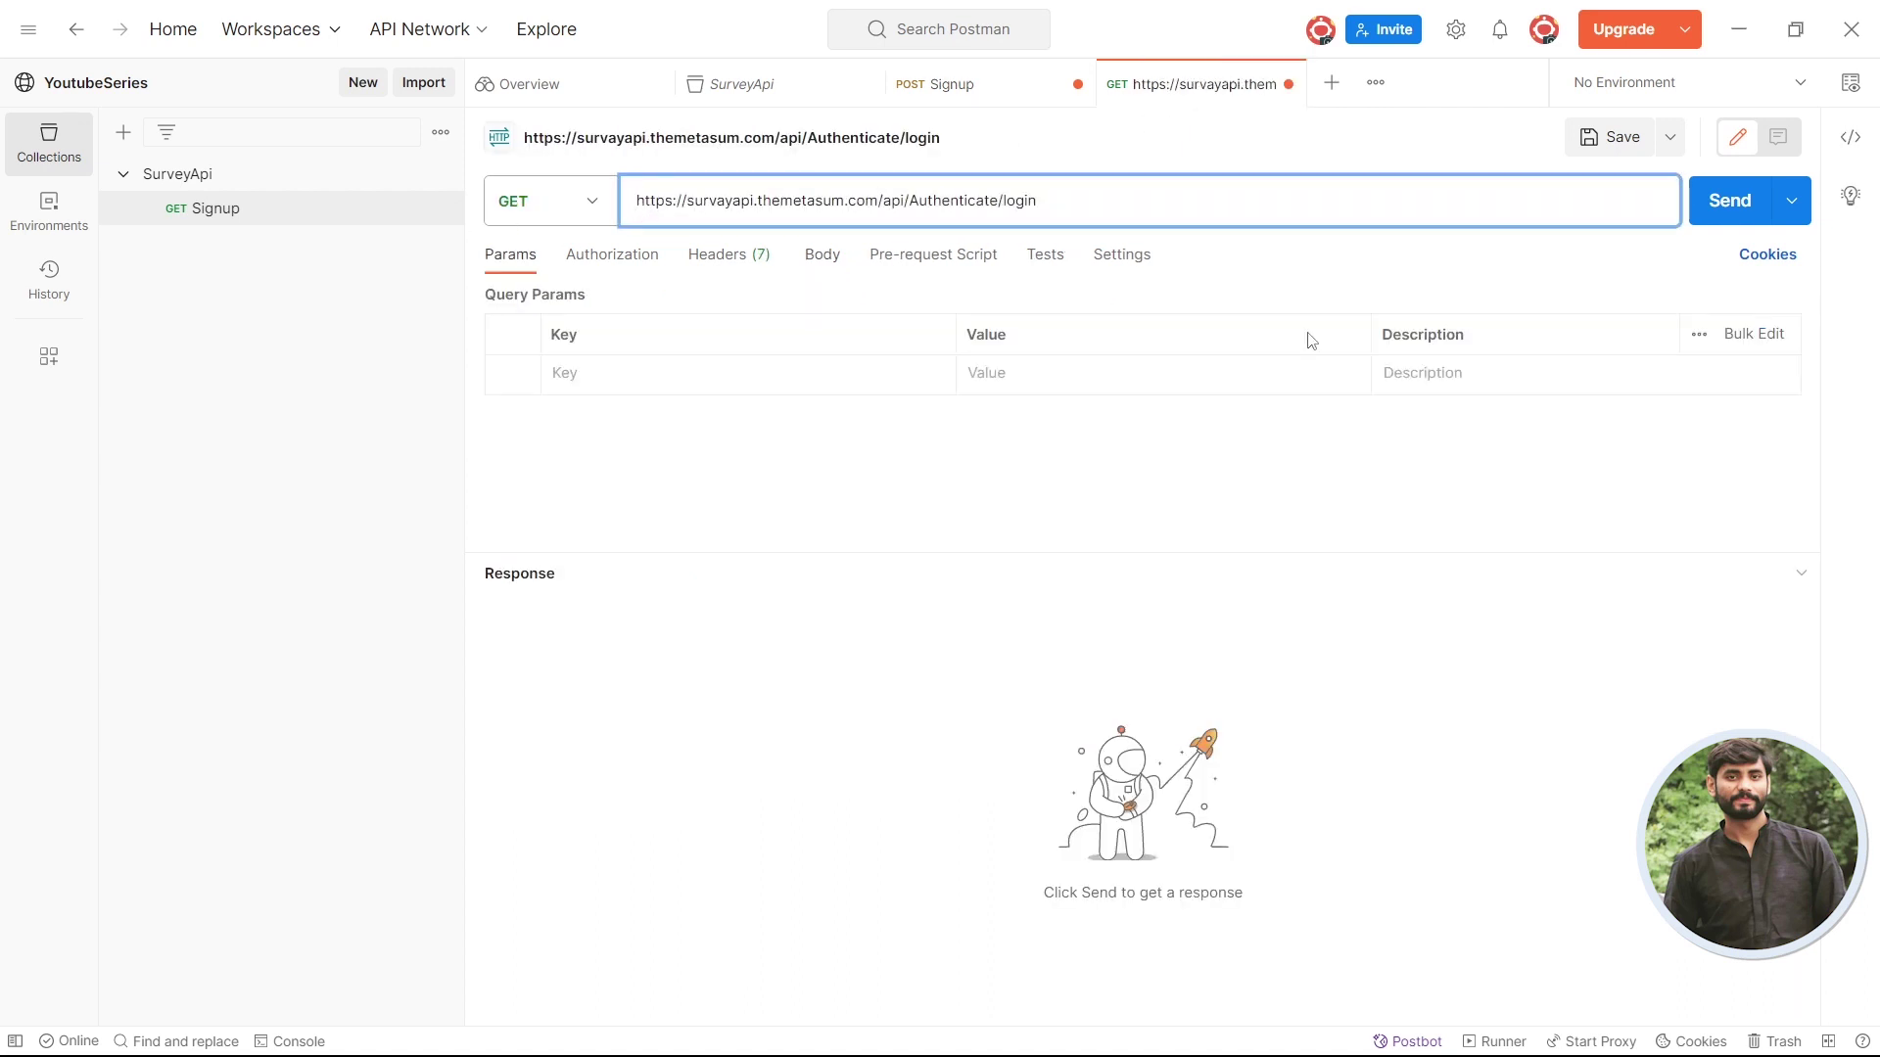
click(1715, 208)
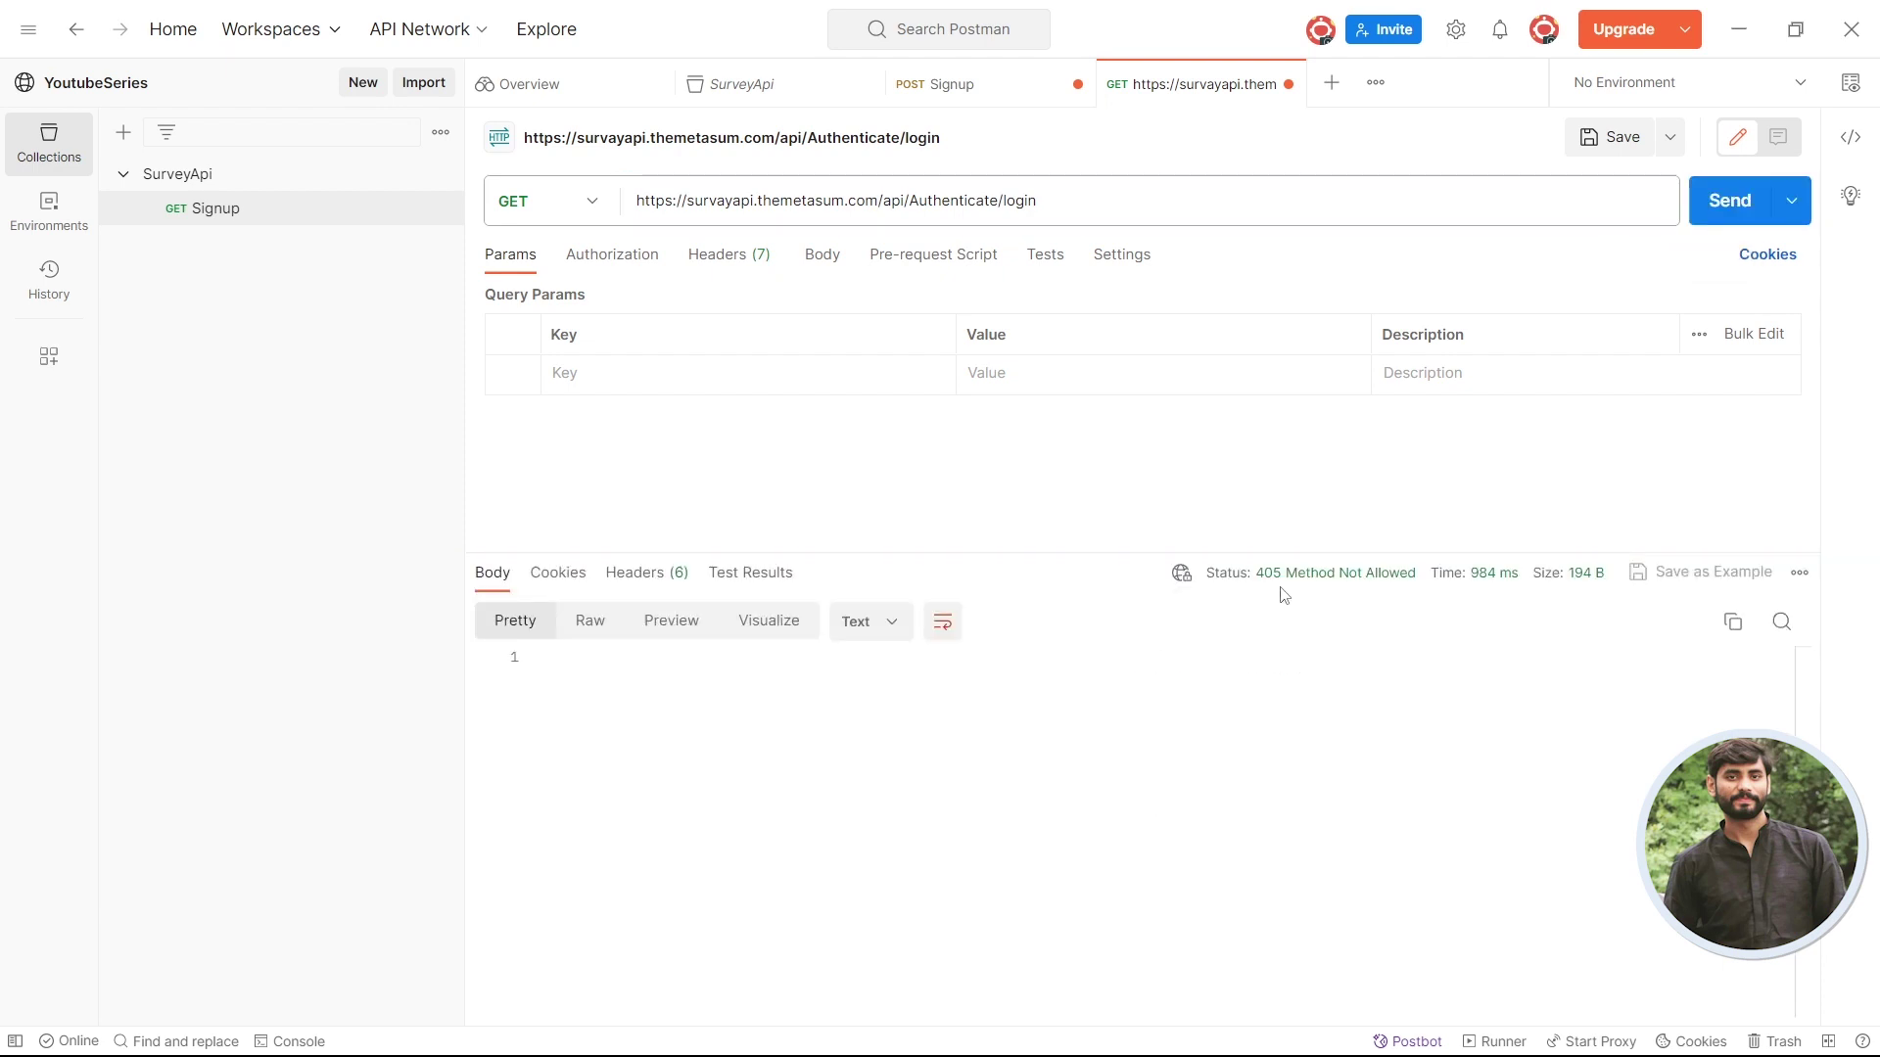
- Read the 405 Method Not Allowed explanation and confirm in Swagger that login uses POST
mouse_move(1253, 591)
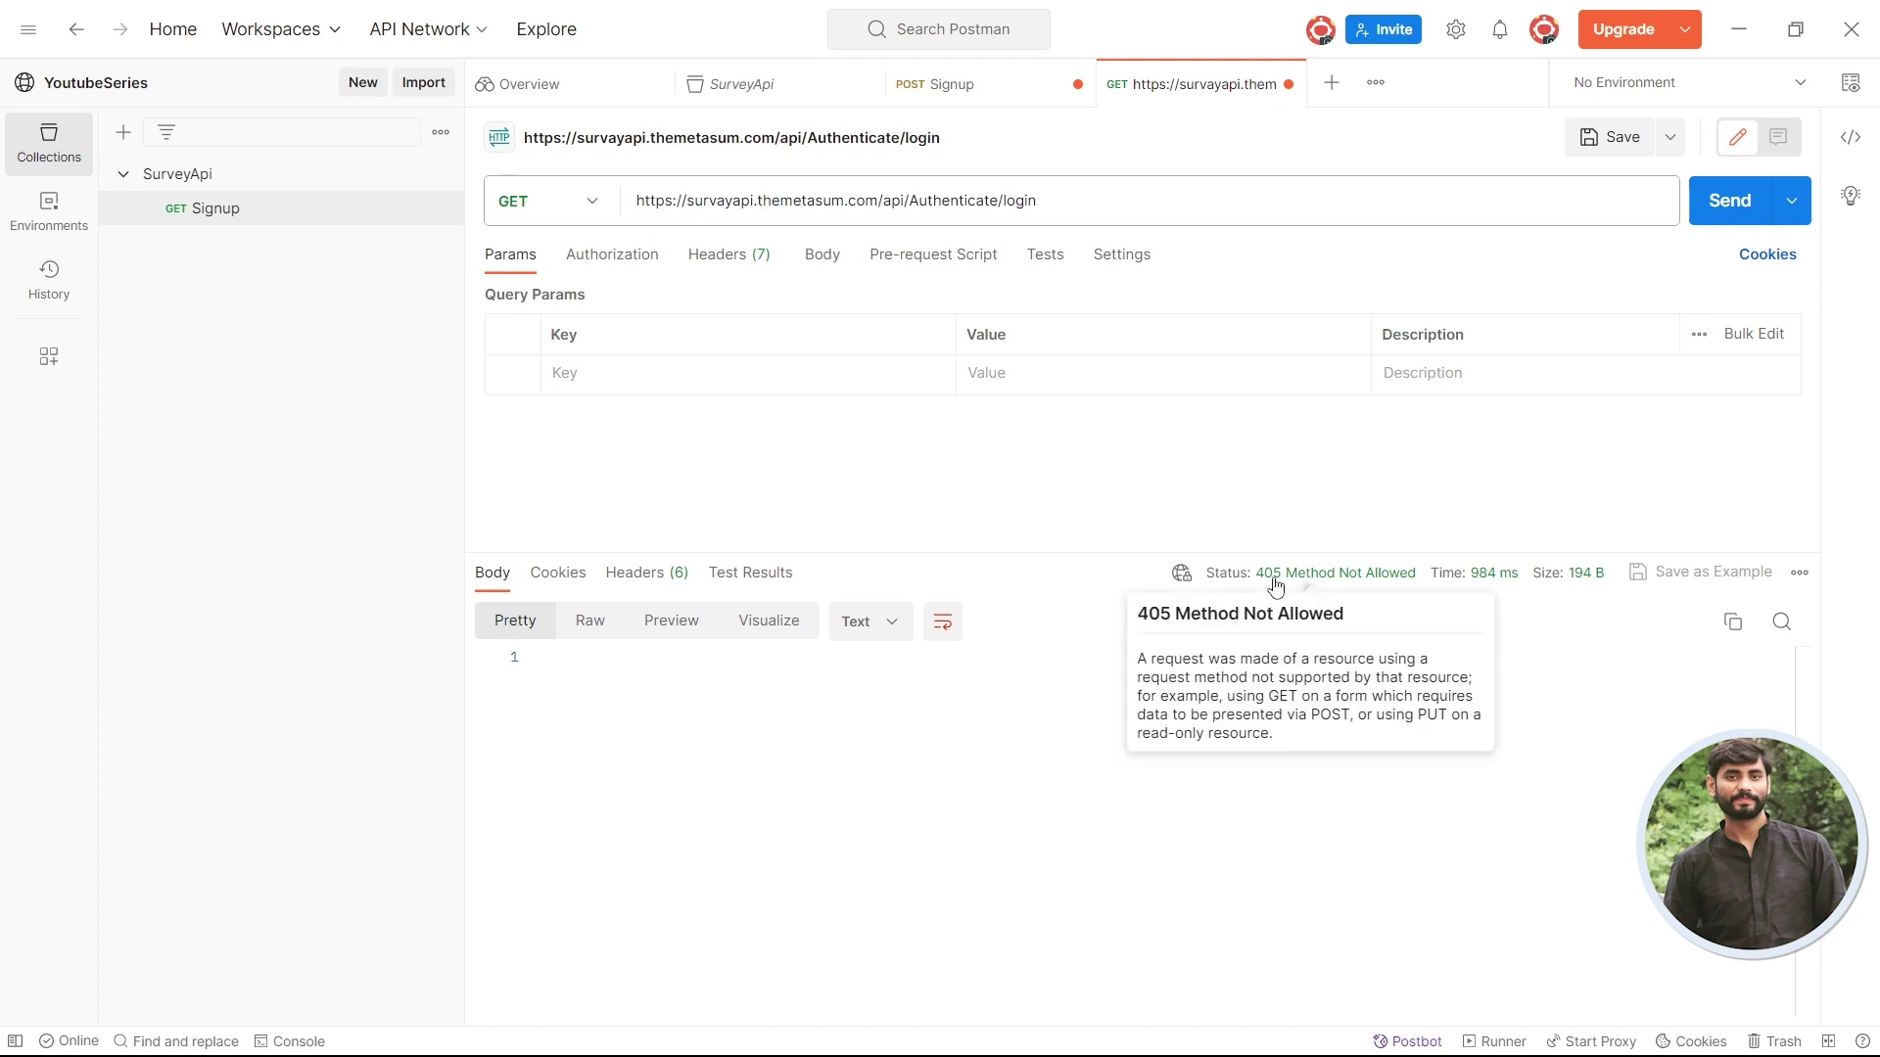
key(alt+Tab)
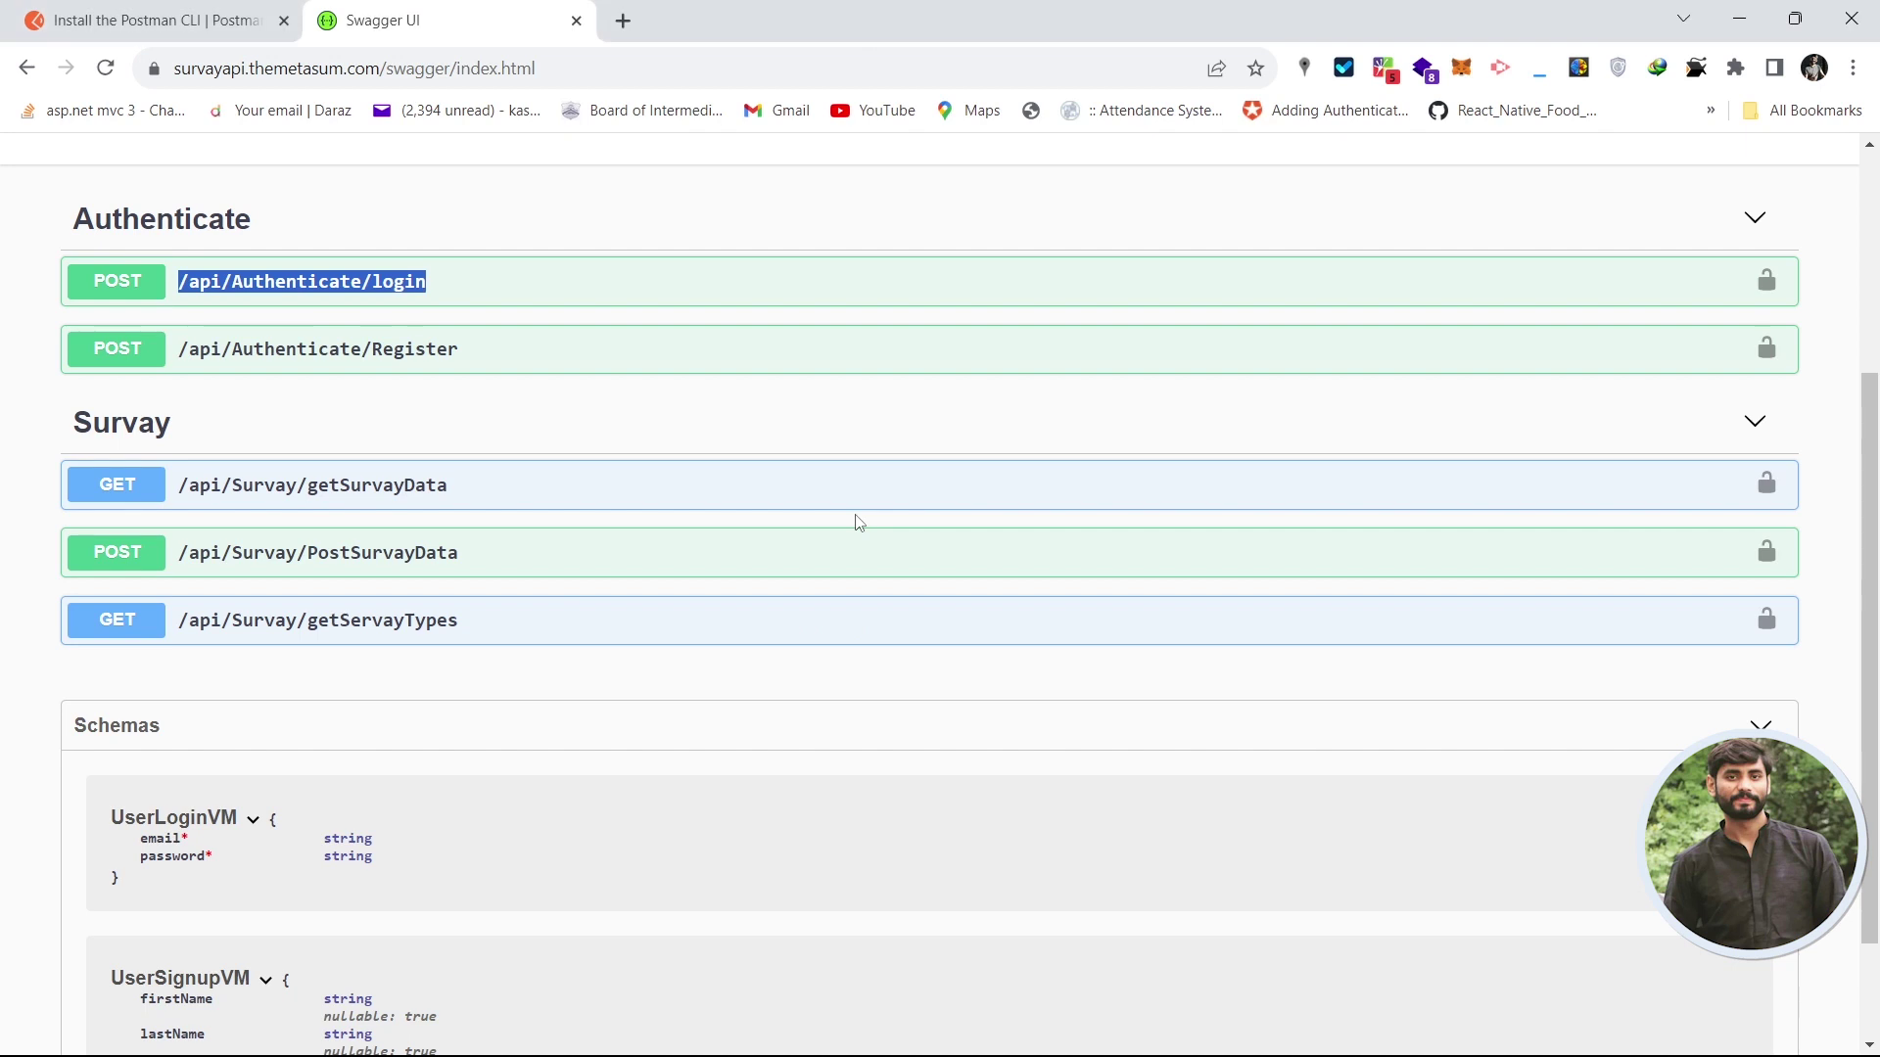
scroll(1873, 434, up, 1)
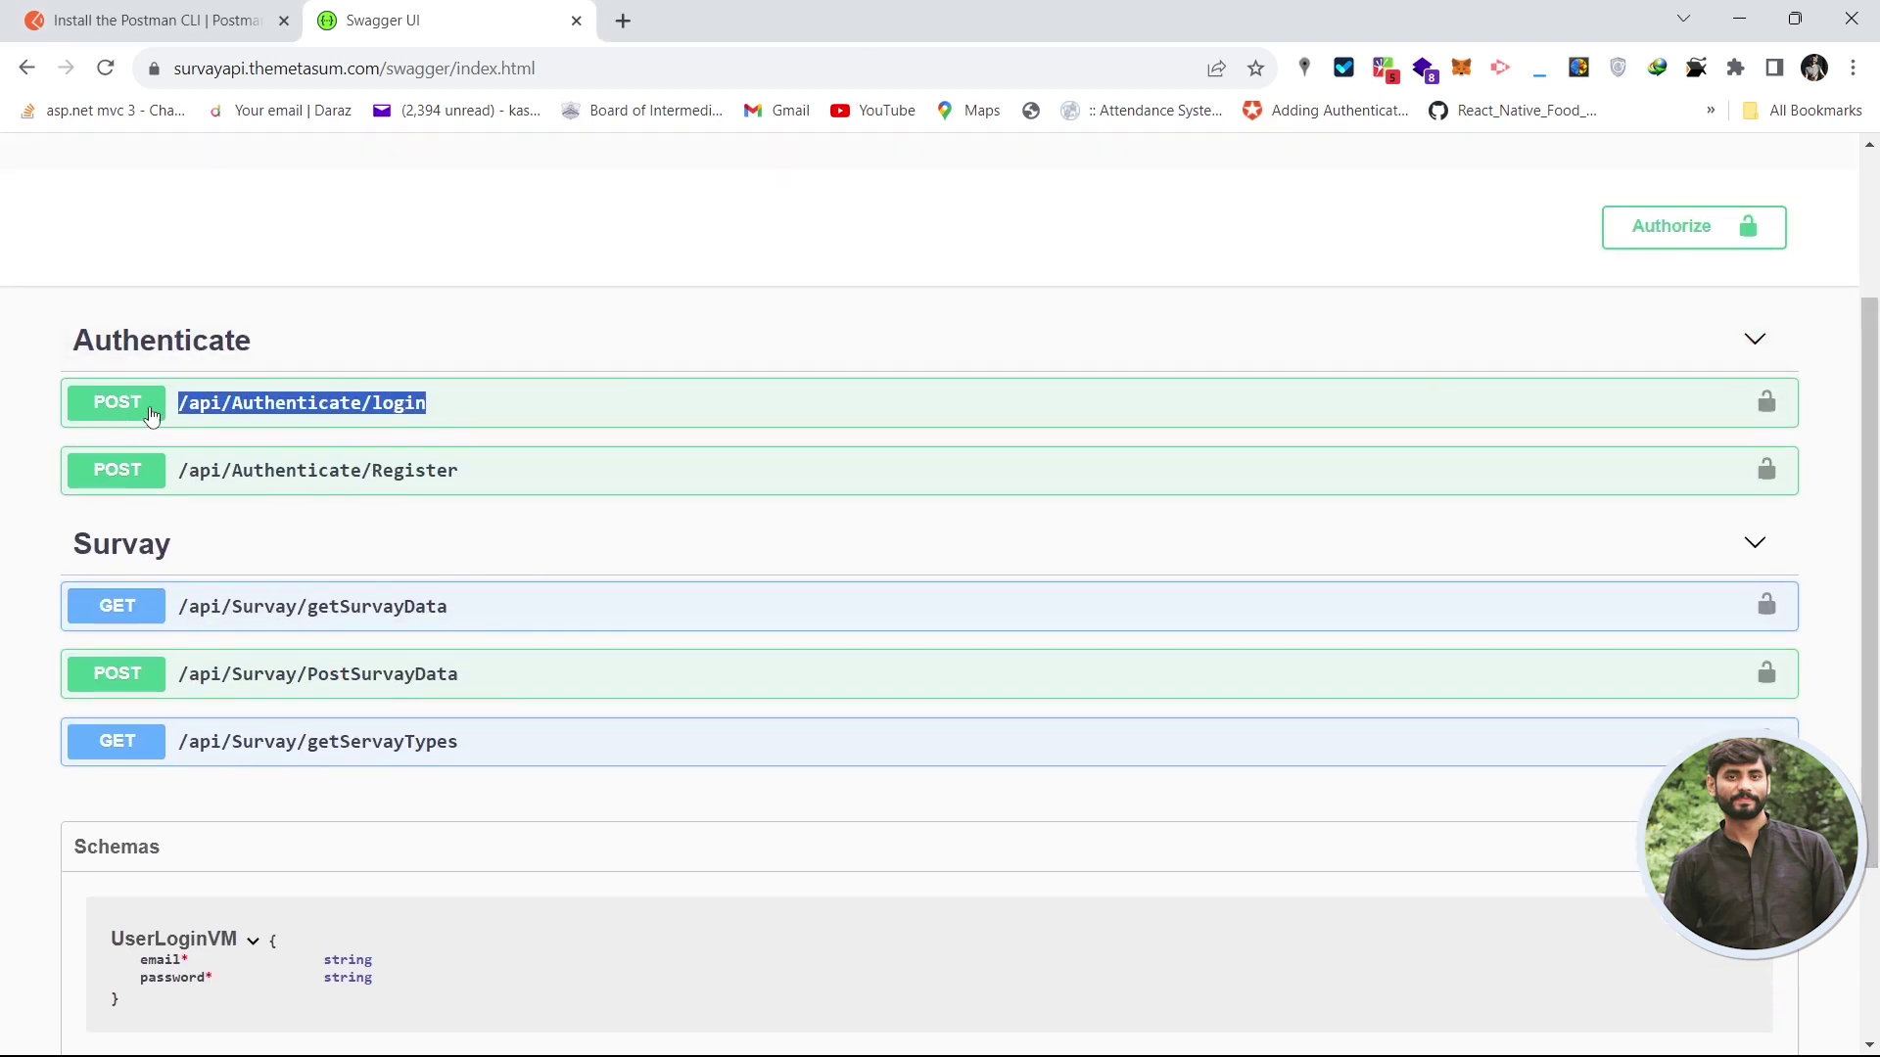
key(alt+Tab)
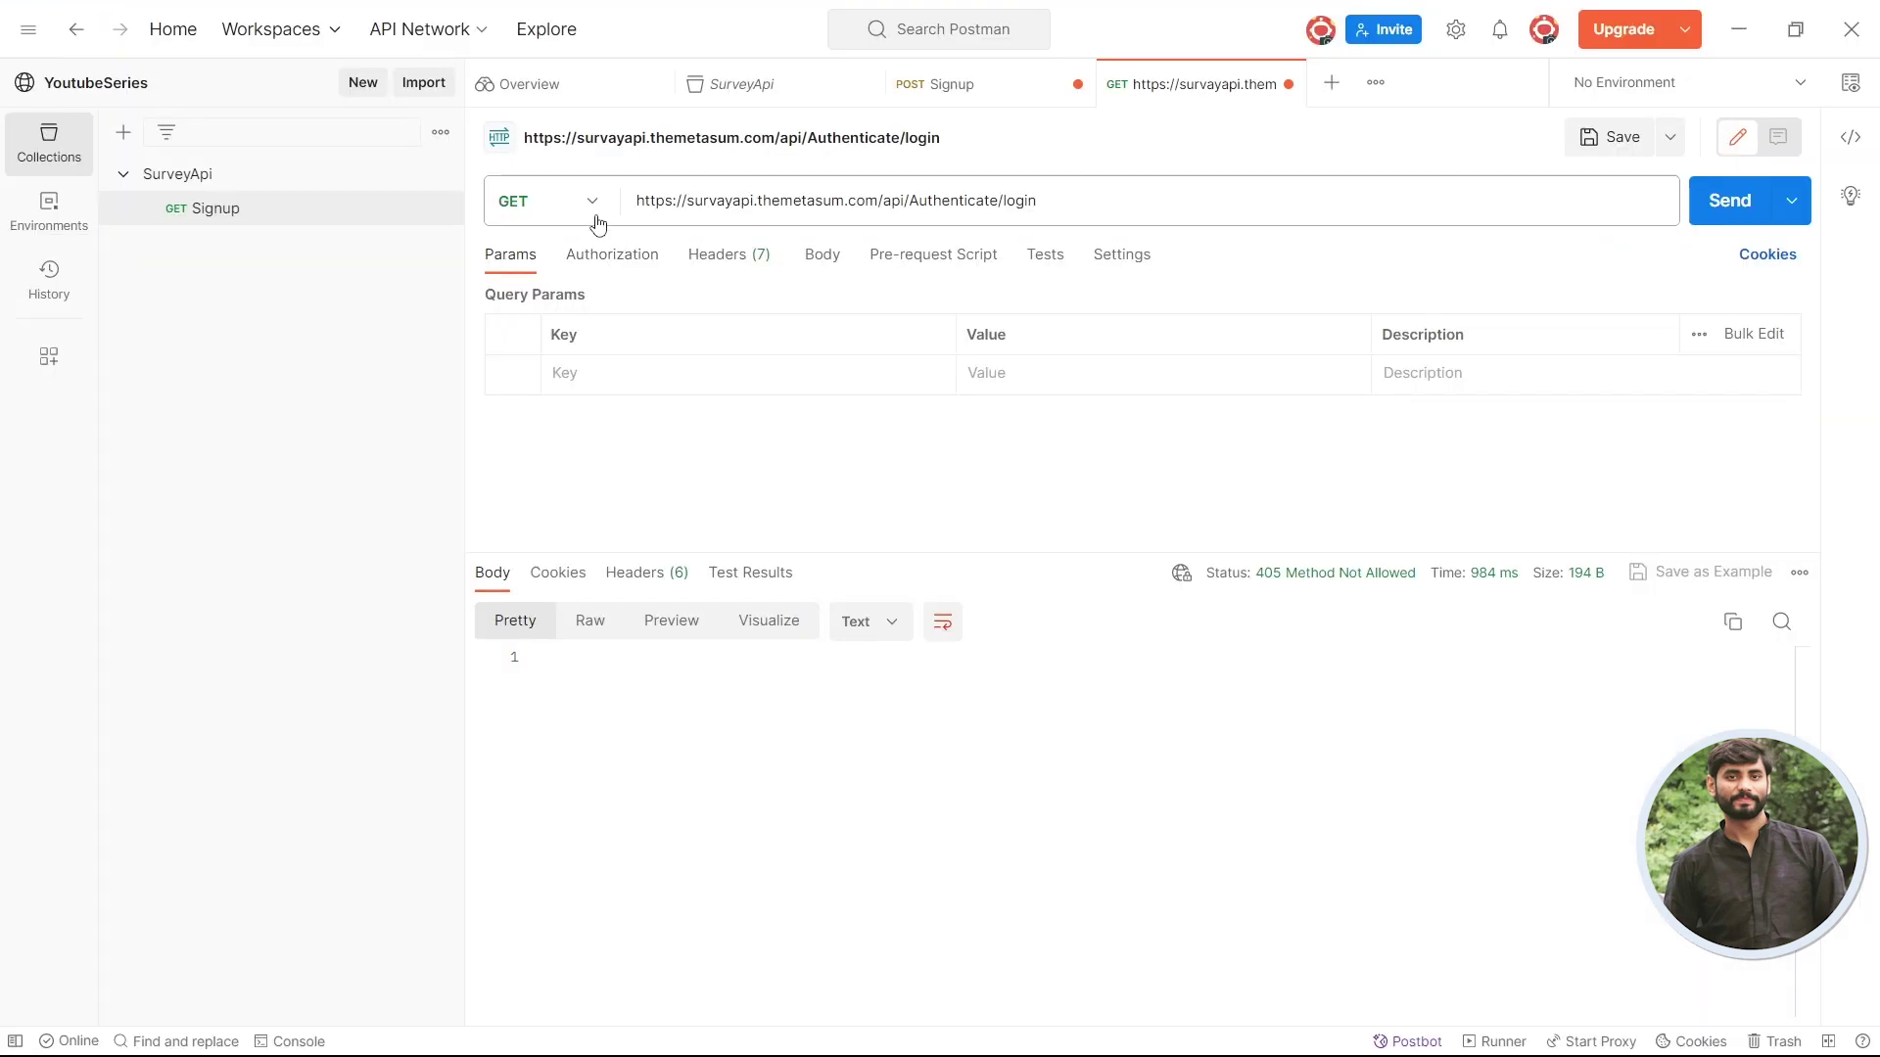
- Switch the login request to POST and resend it, getting 415 Unsupported Media Type
click(591, 205)
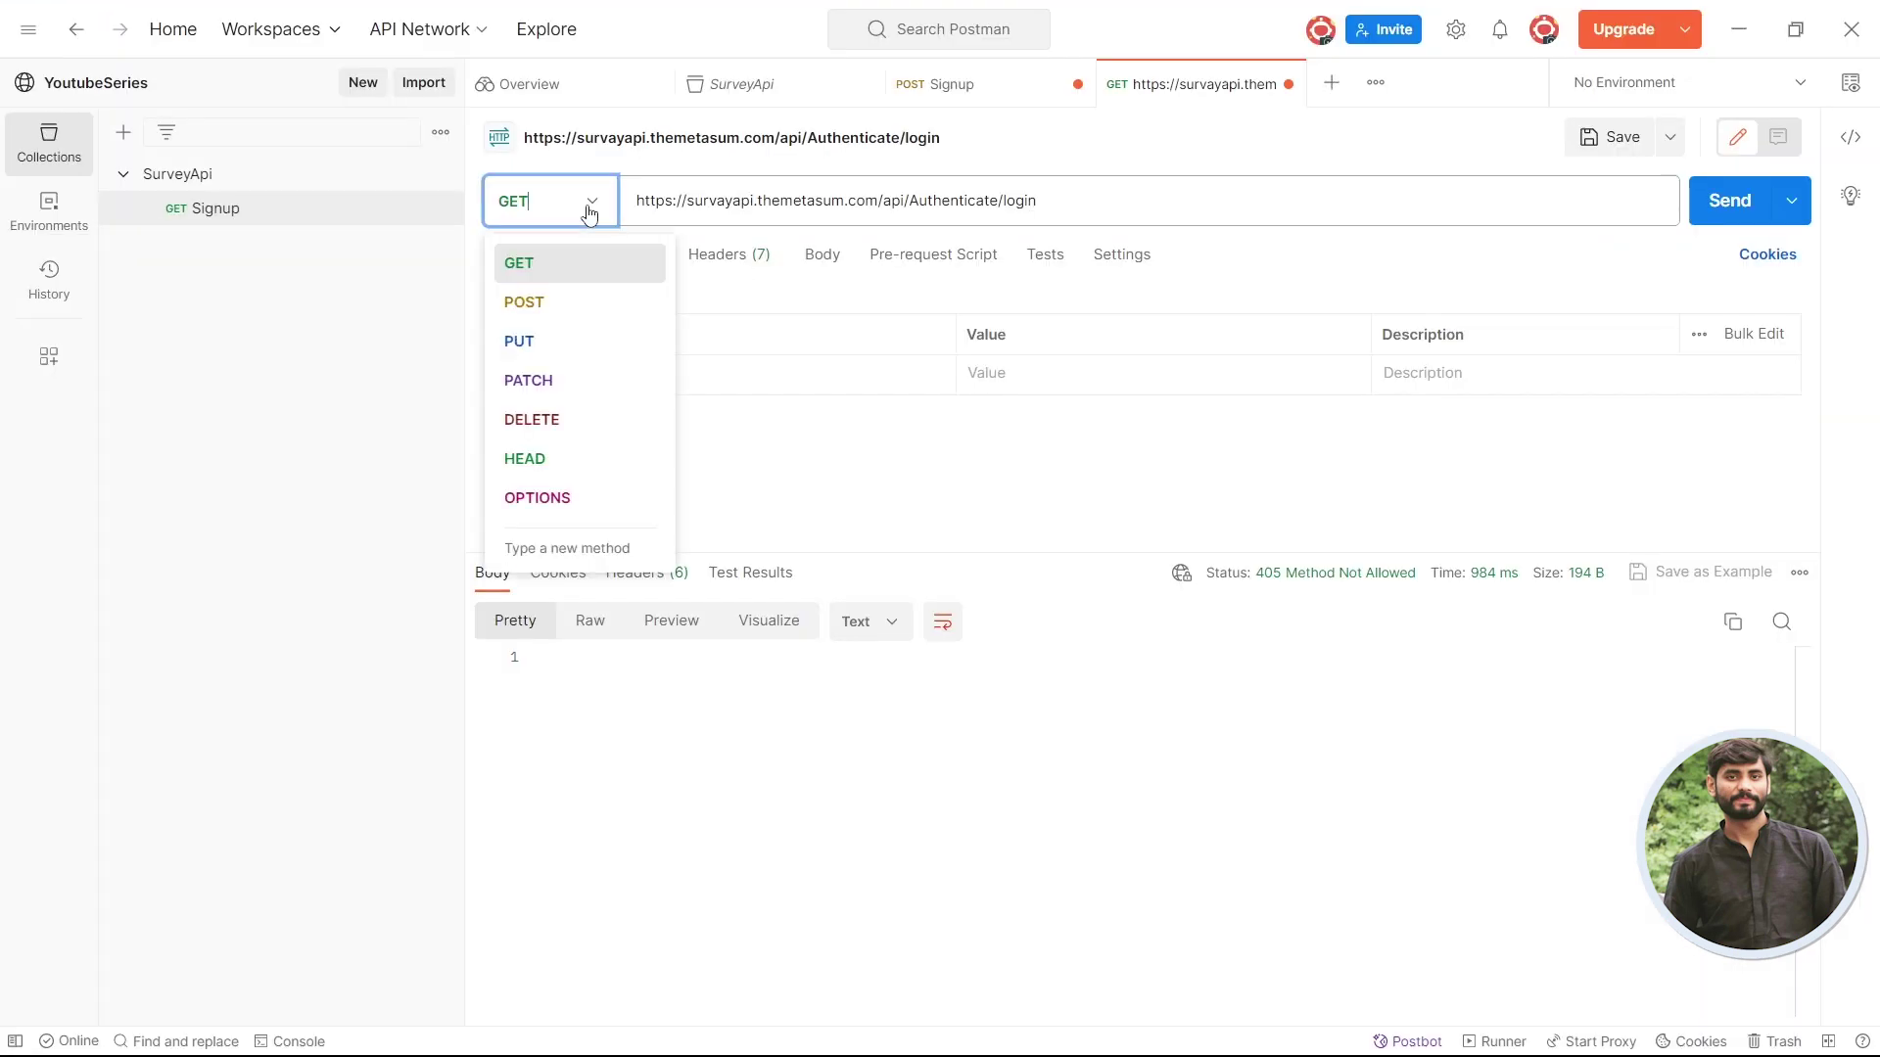
click(564, 315)
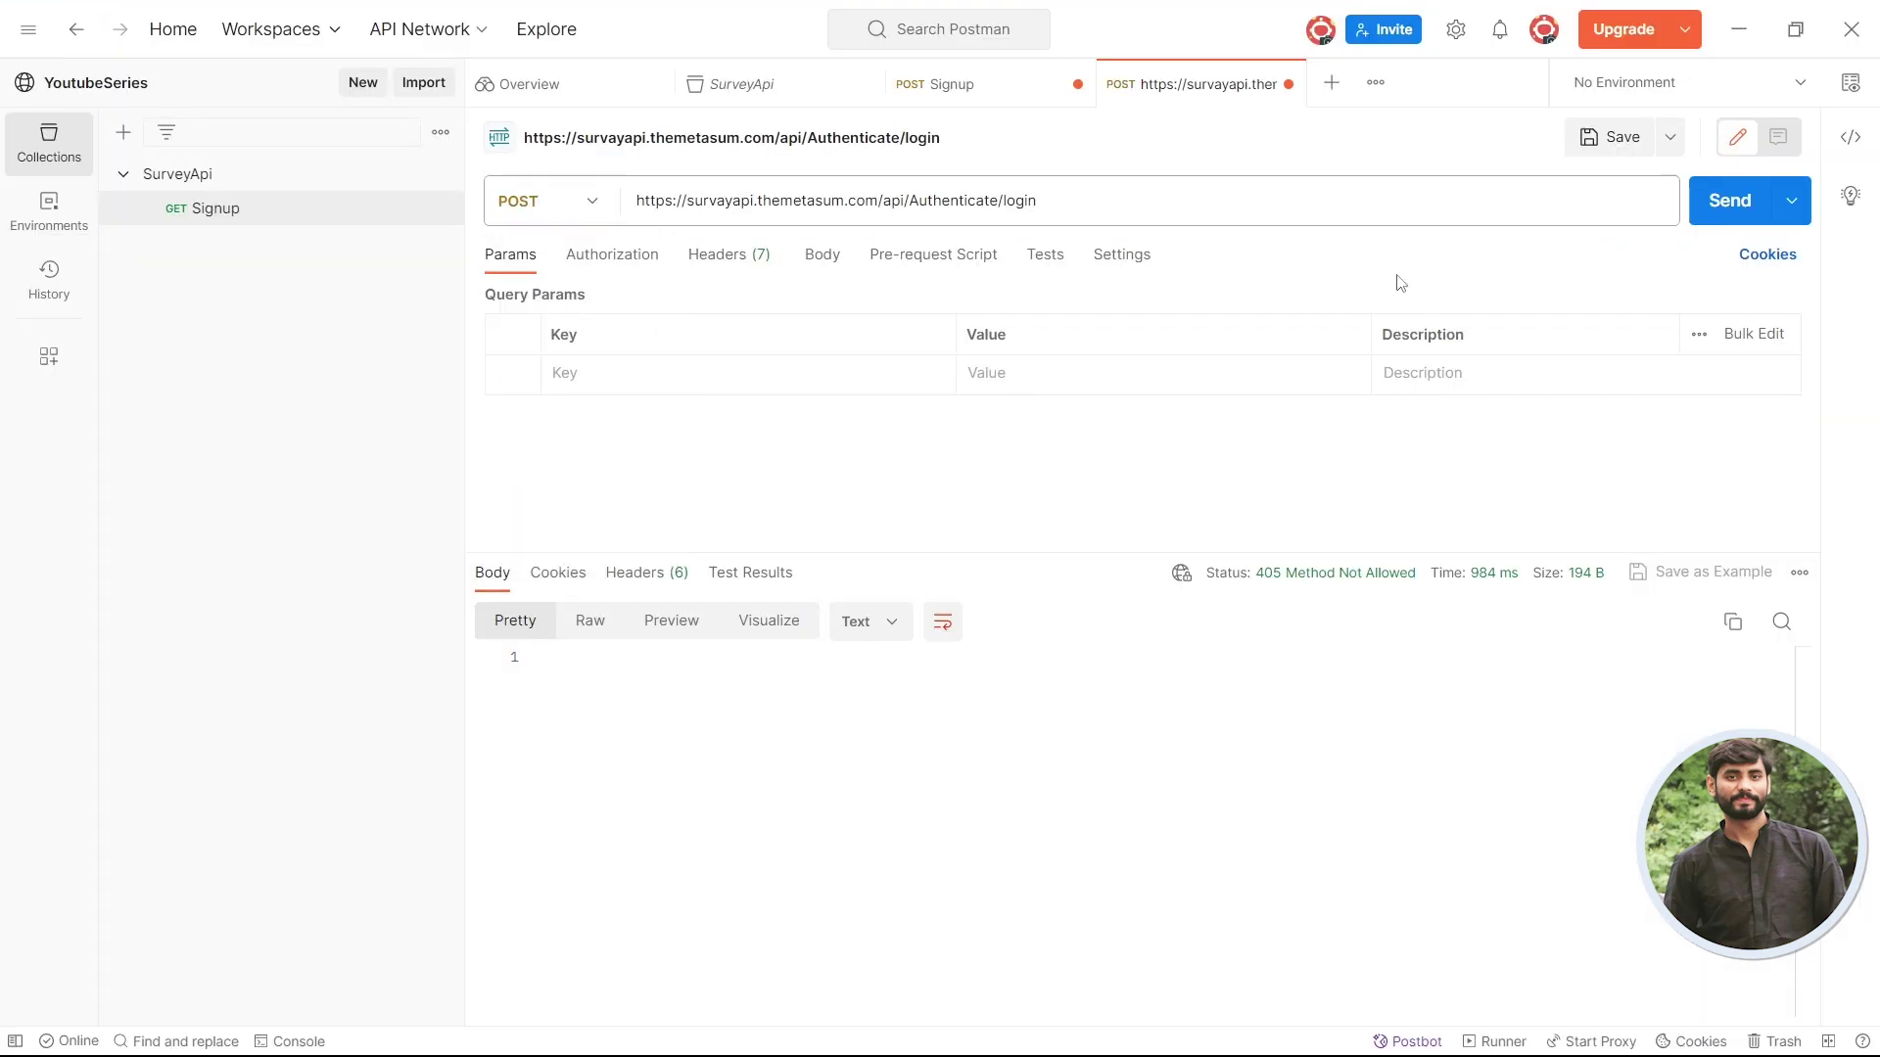
click(1722, 208)
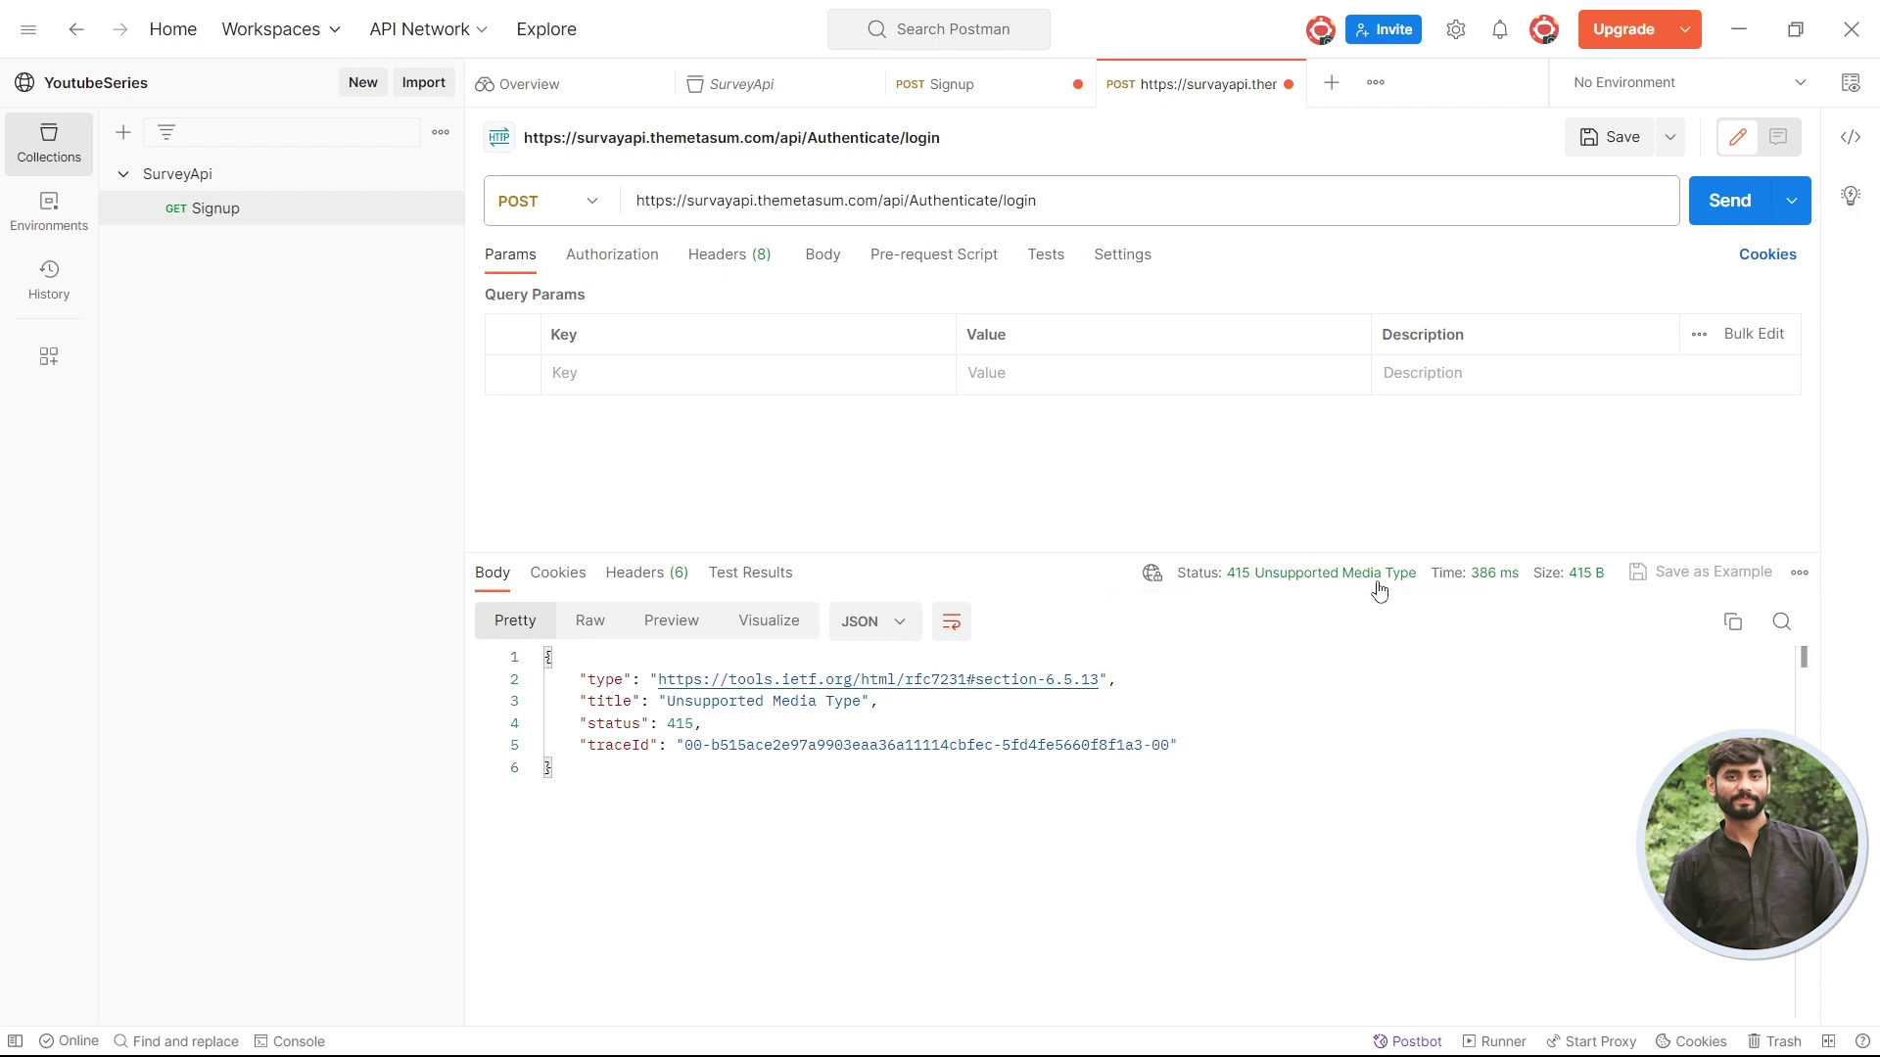
double_click(671, 728)
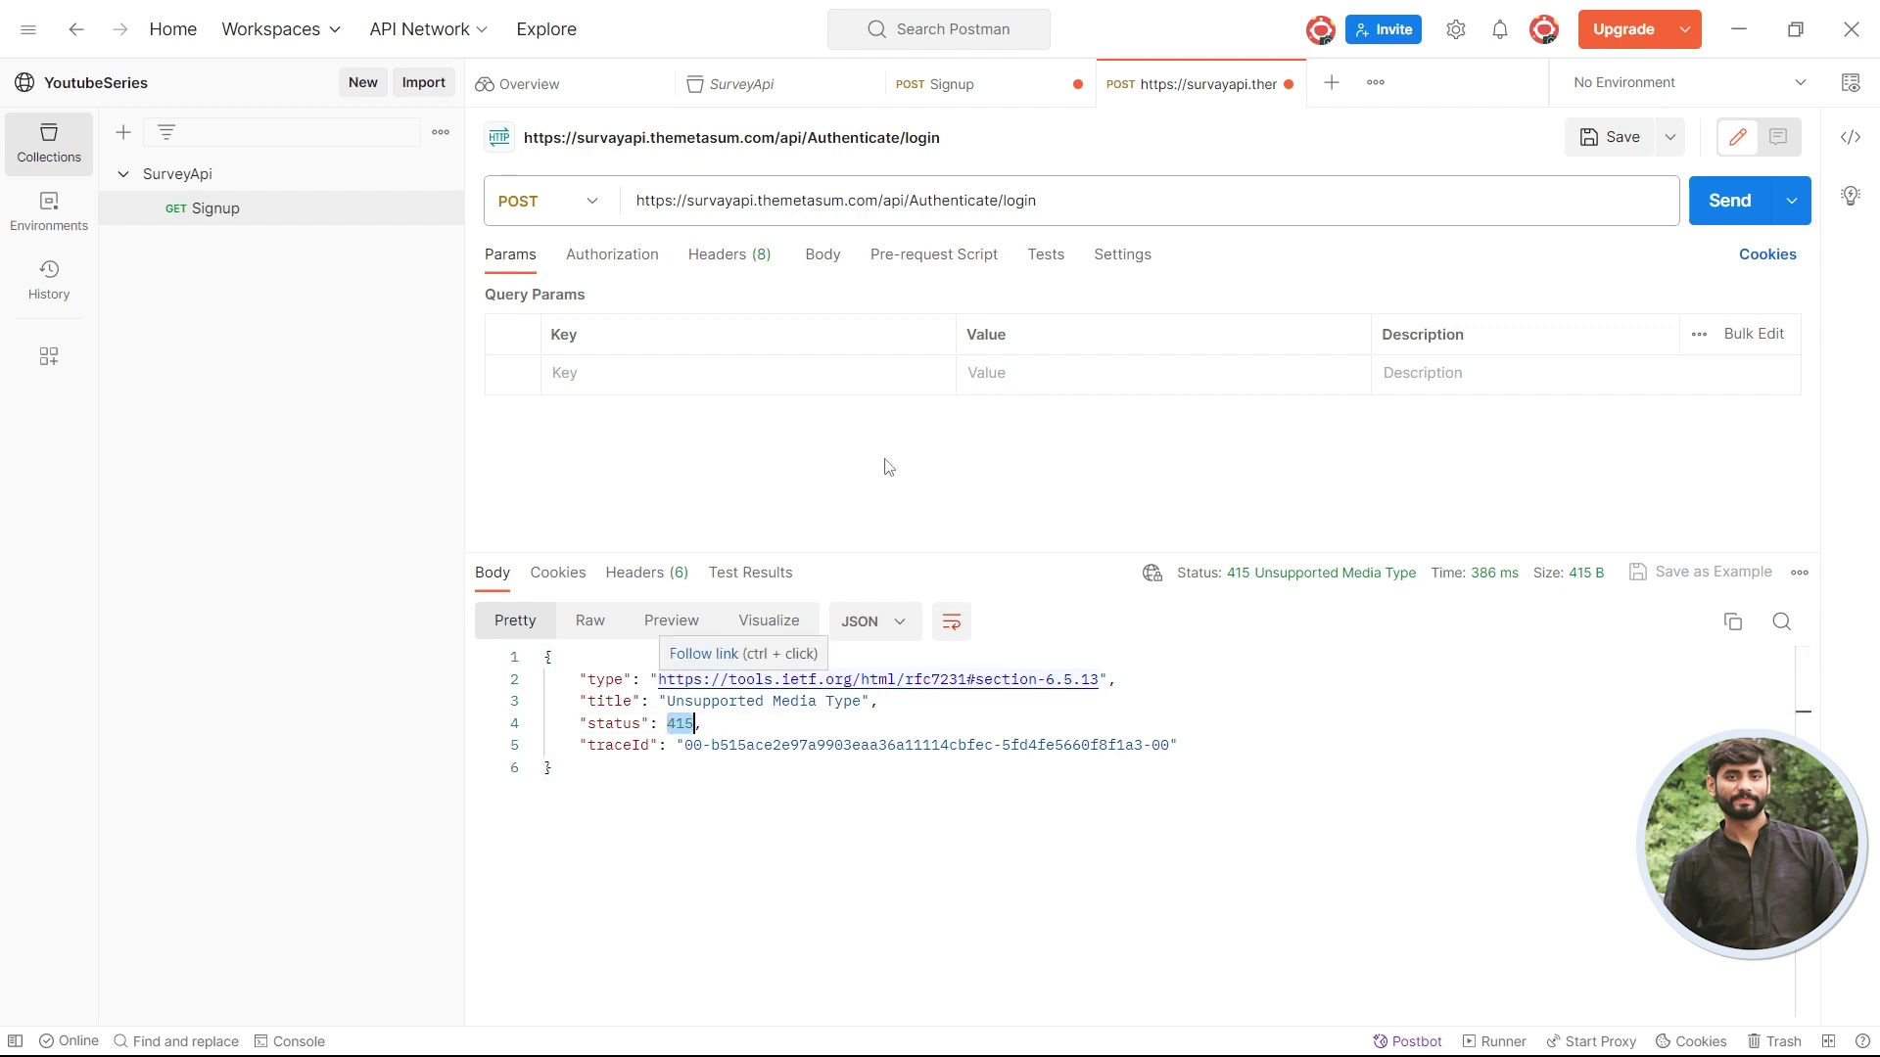
key(alt+Tab)
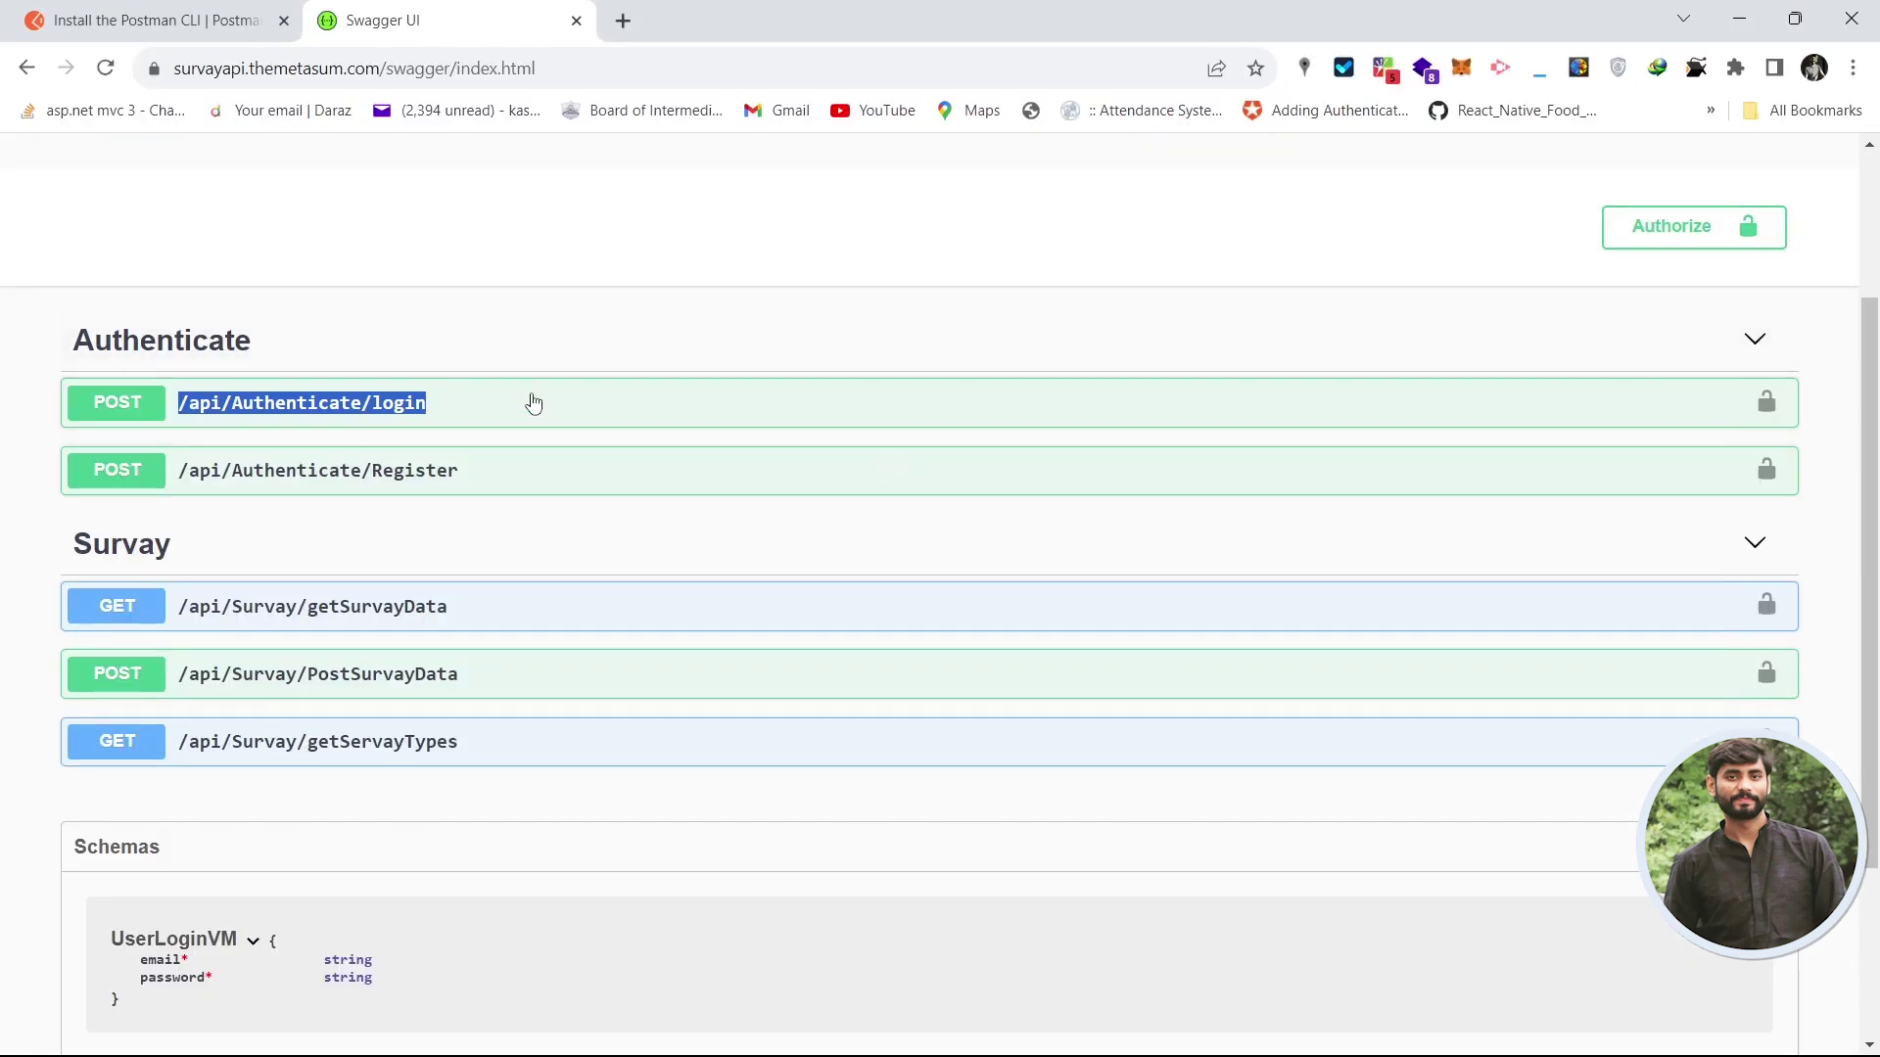
- Copy the login endpoint's Example Value JSON body with email and password fields
click(534, 403)
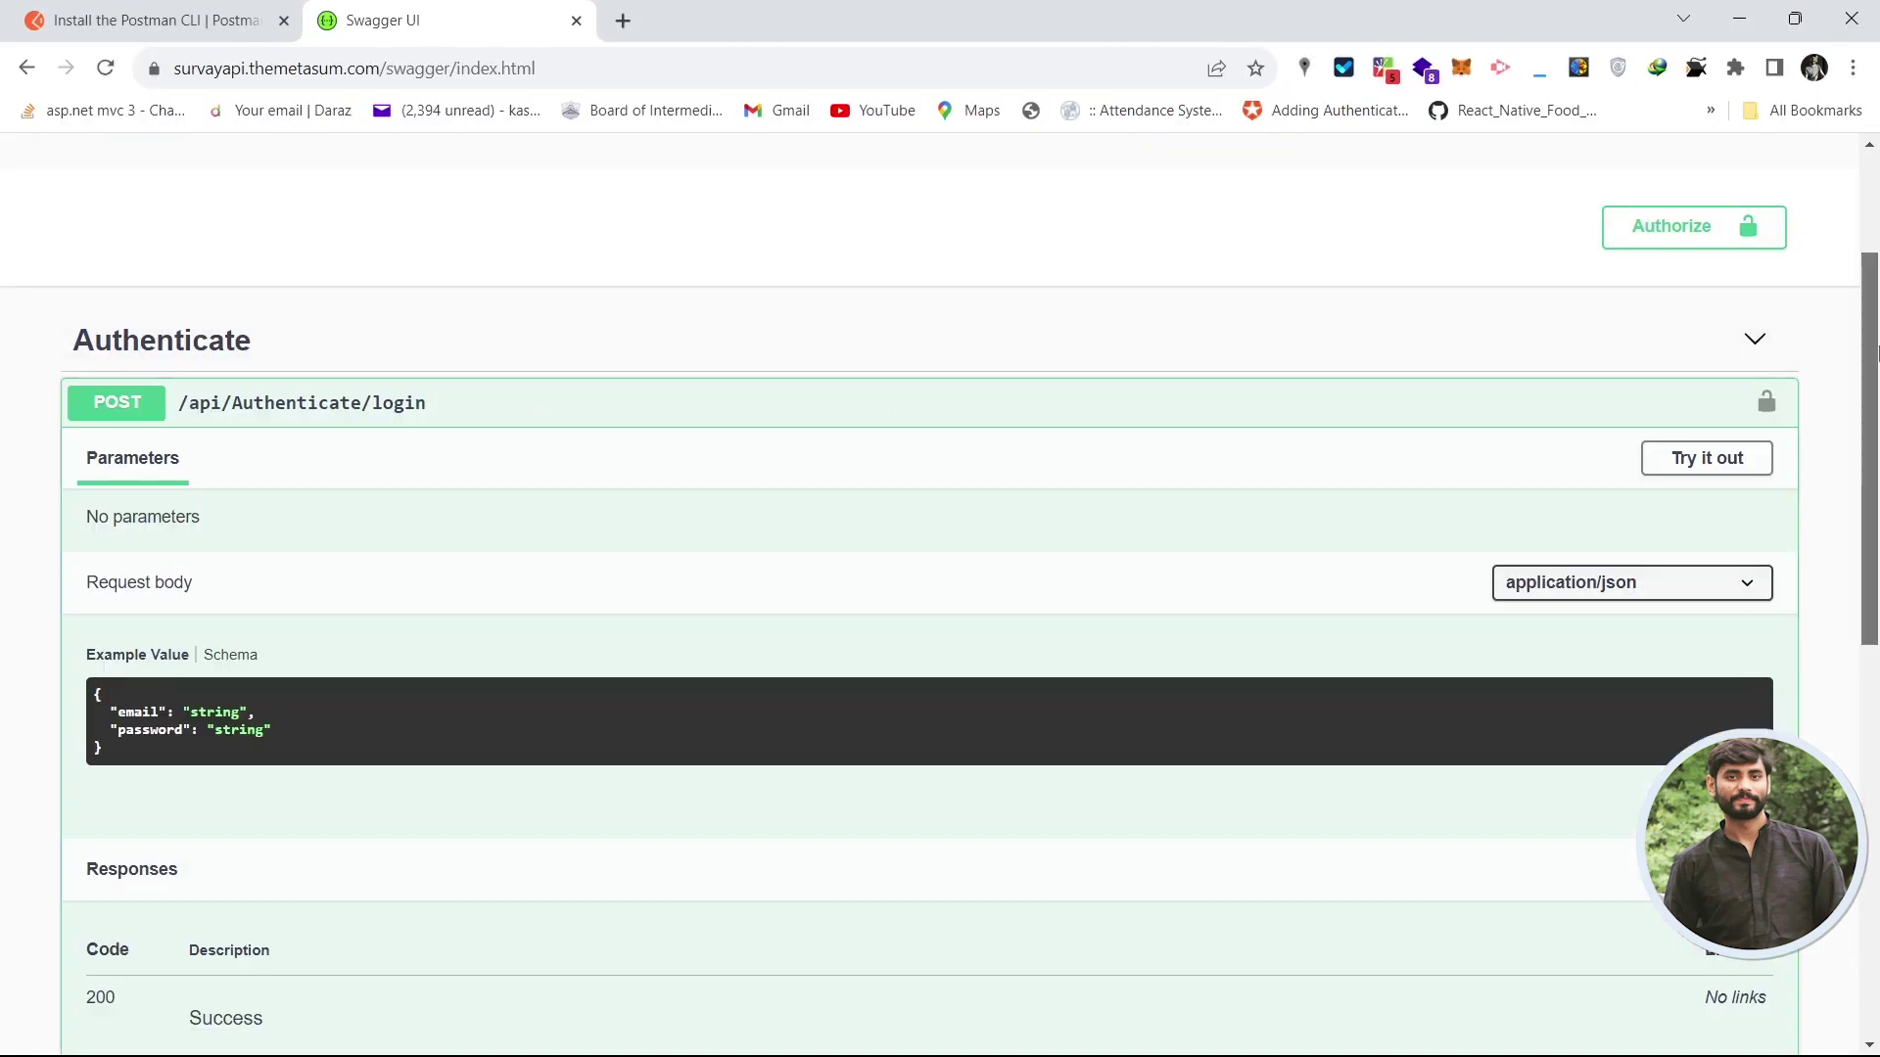
drag(1872, 352, 1877, 423)
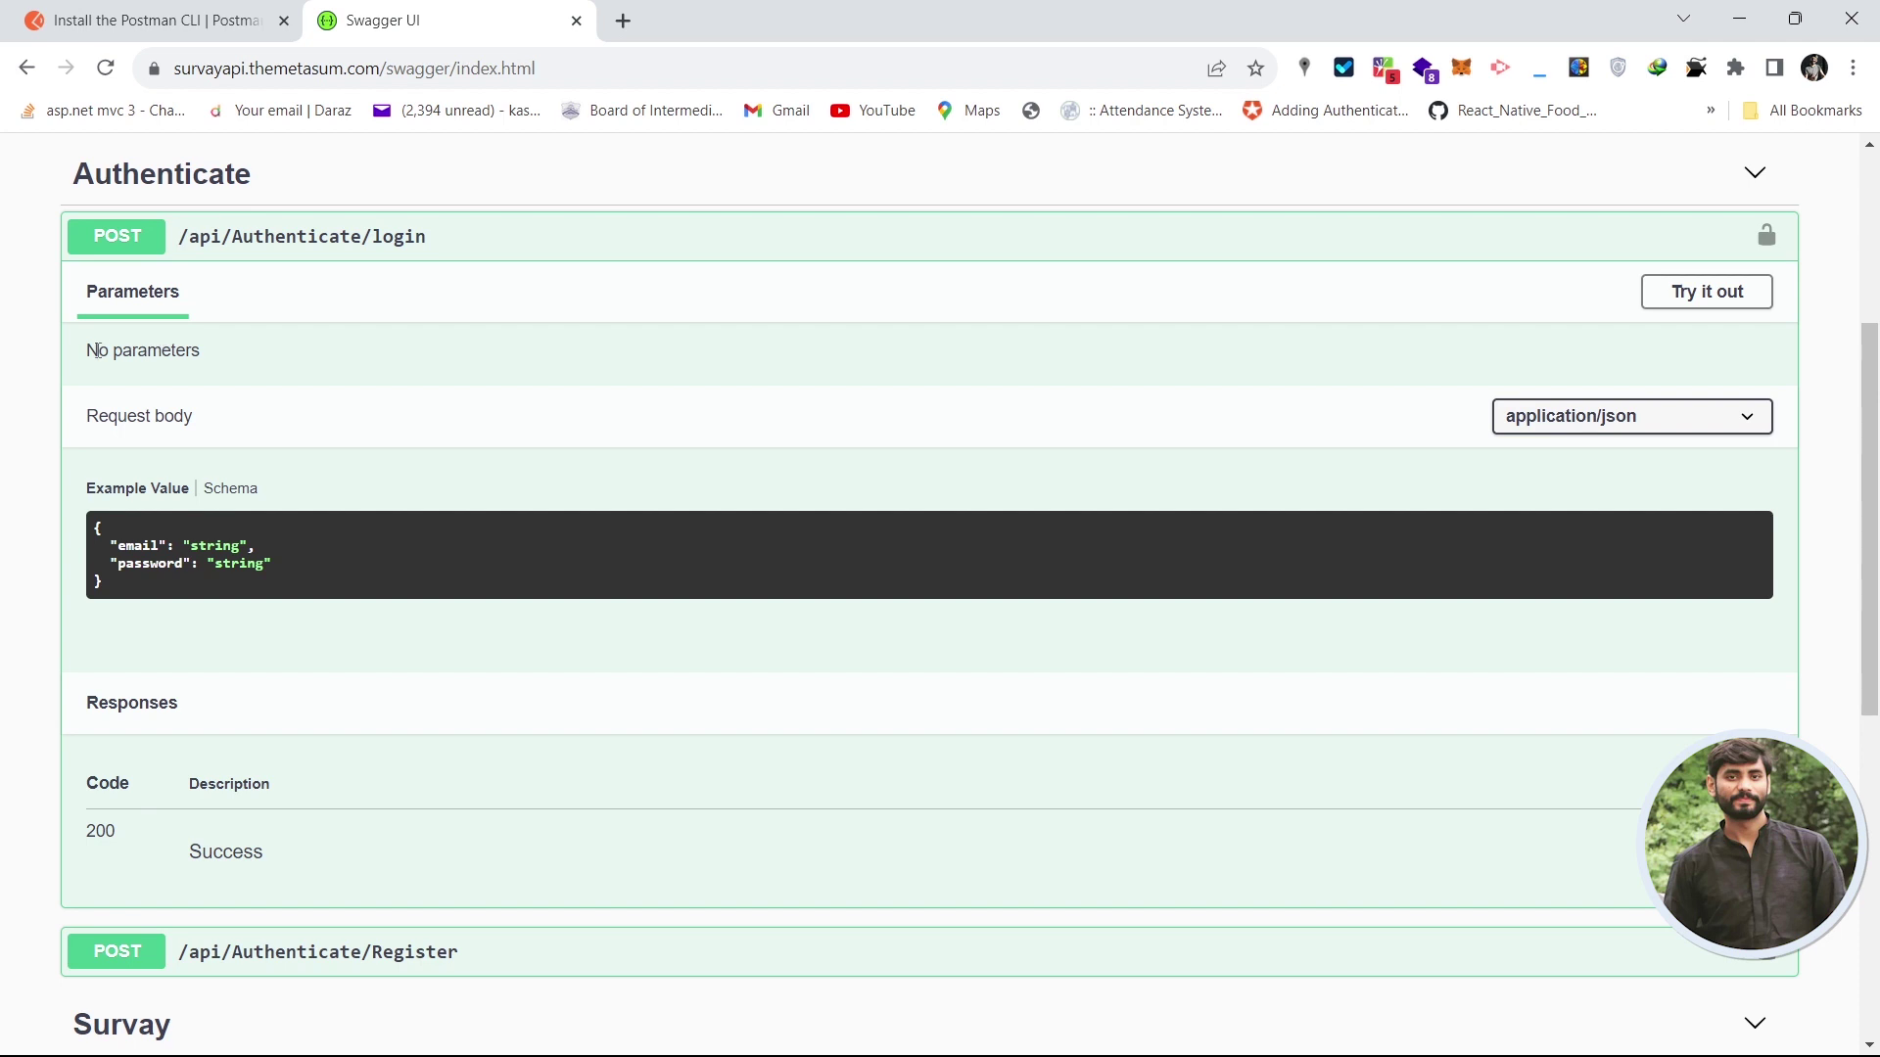
drag(97, 350, 184, 436)
click(184, 433)
click(116, 593)
drag(114, 587, 96, 532)
key(ctrl+c)
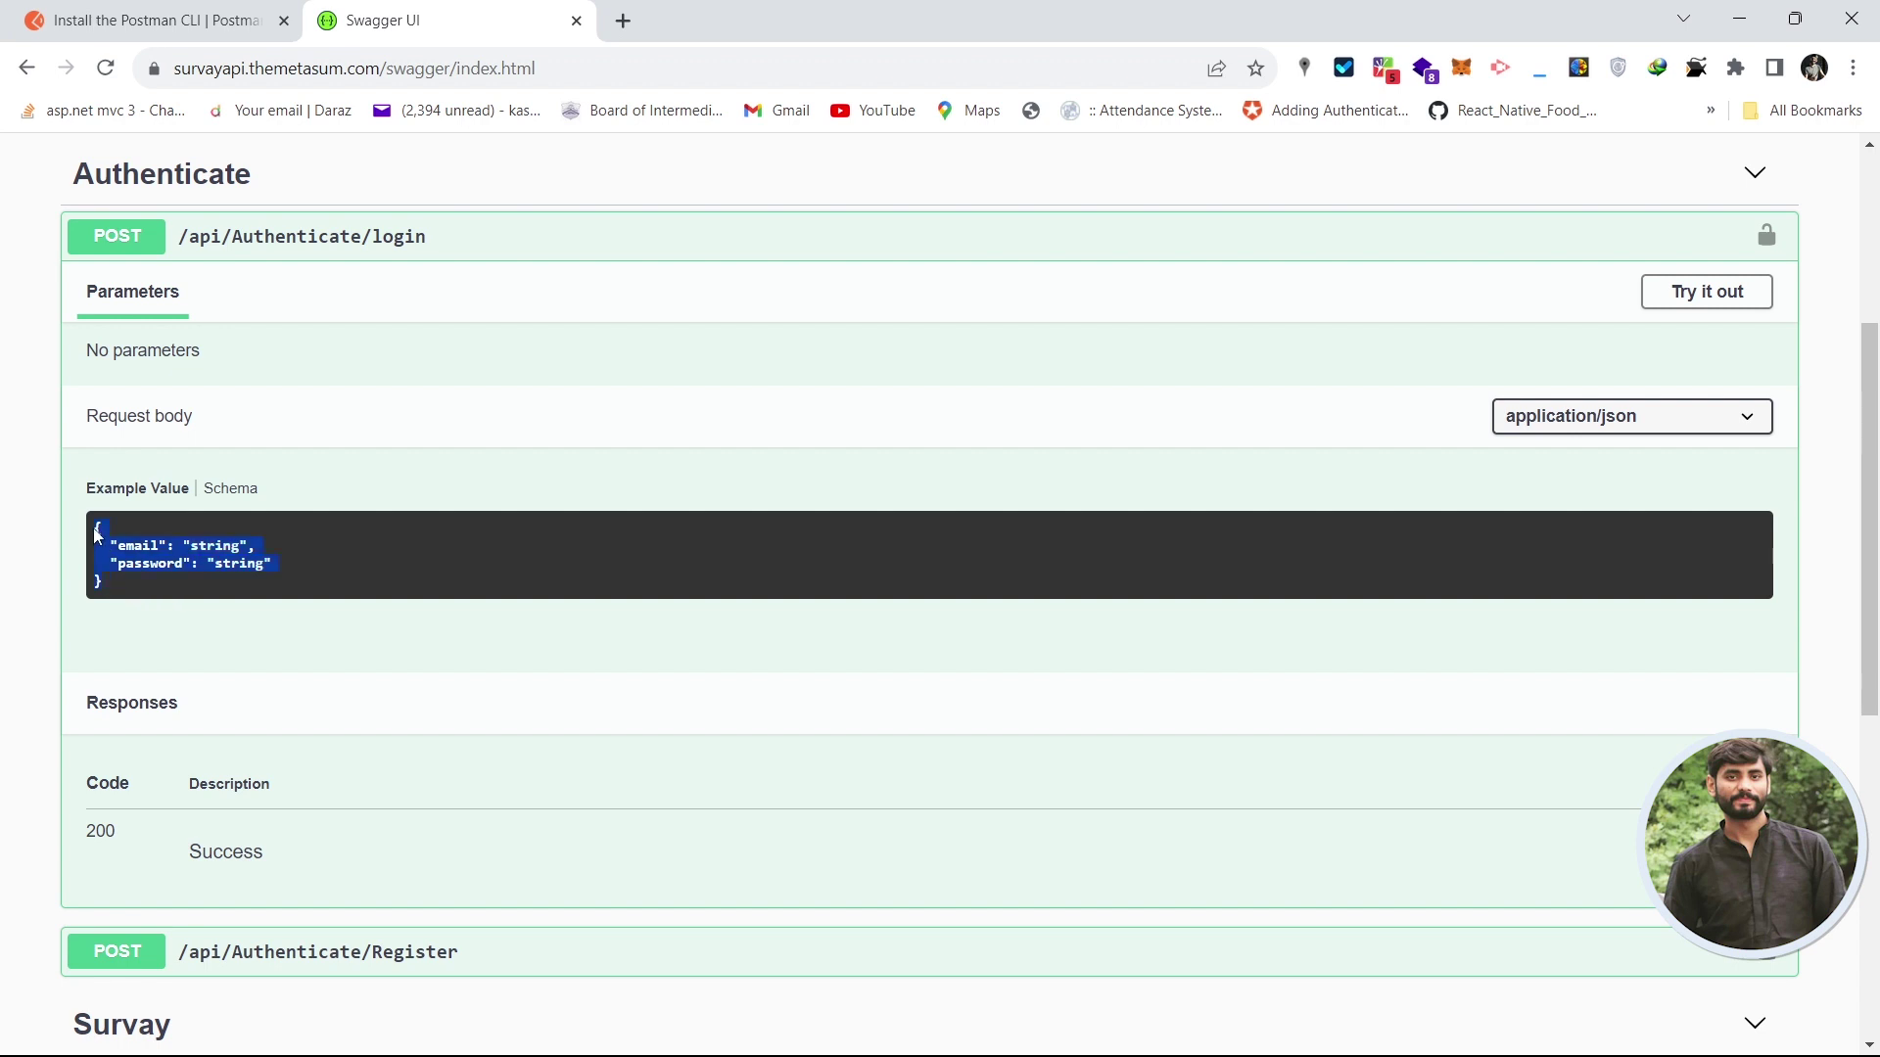
key(alt+Tab)
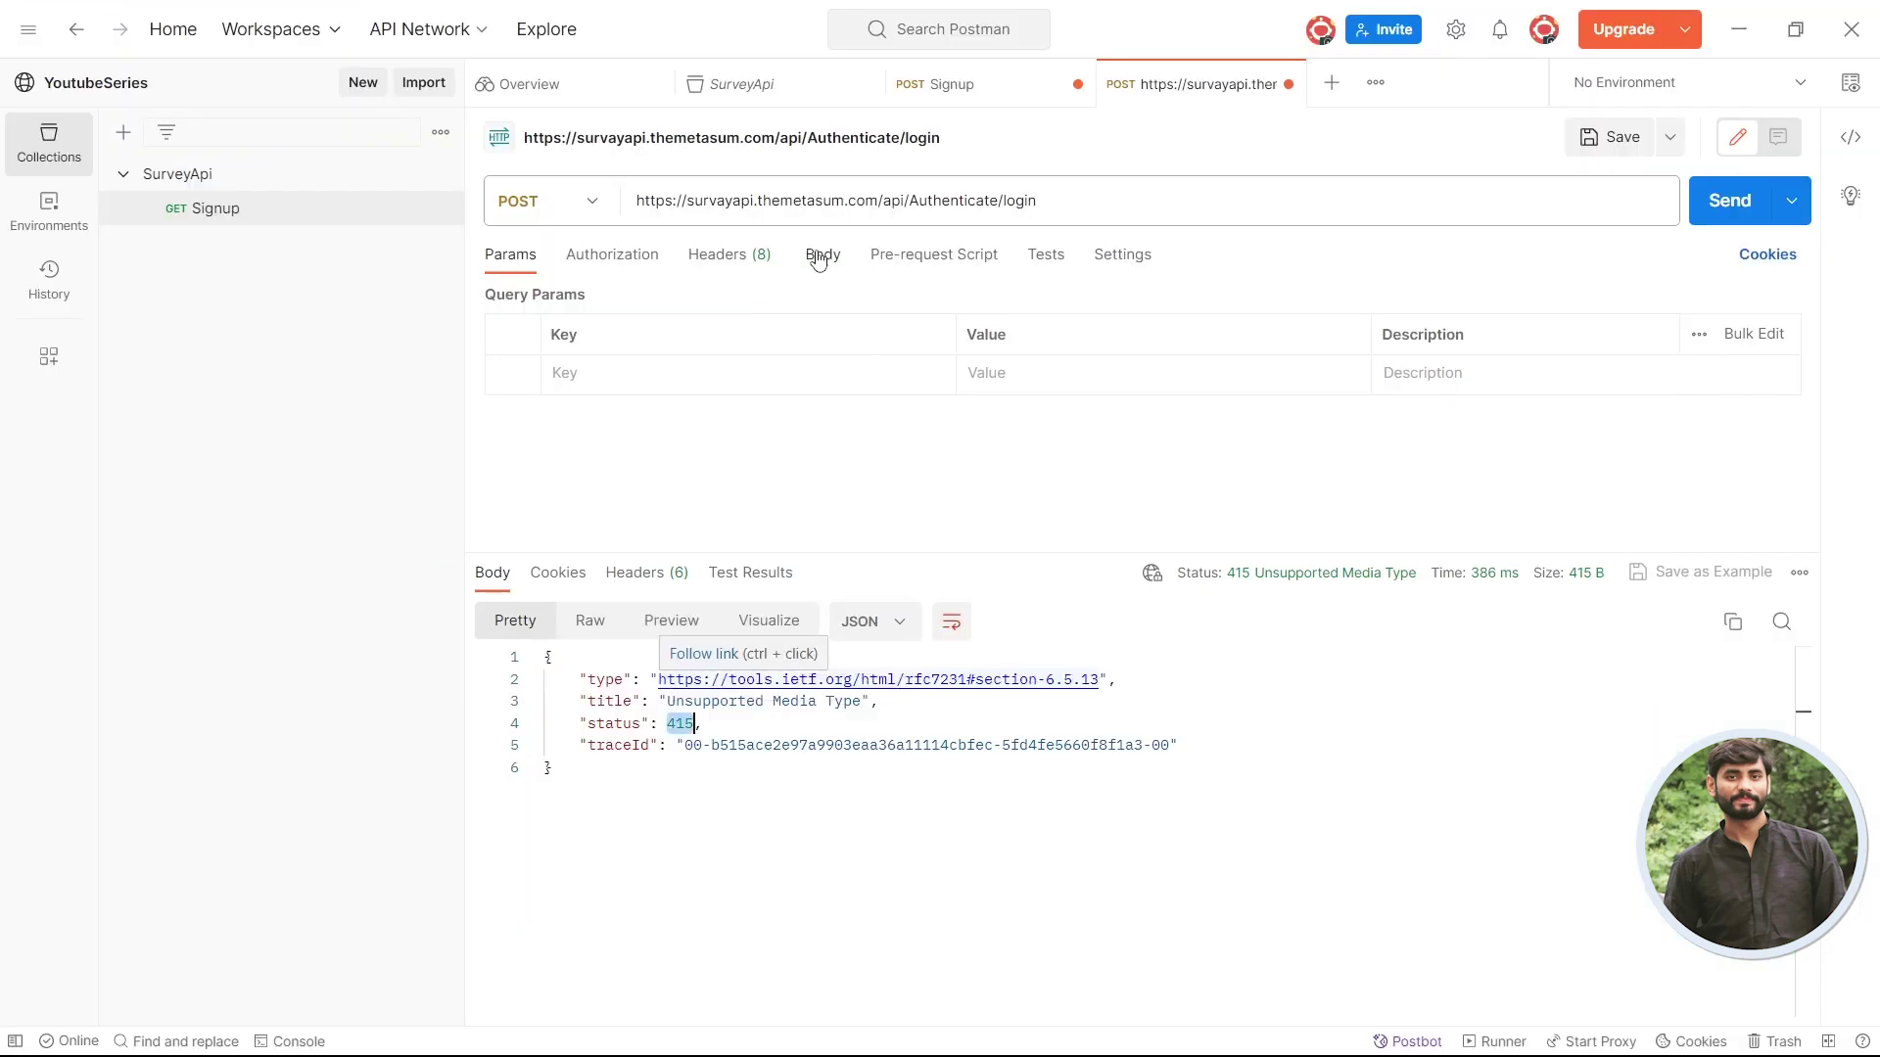
- Set the login body to raw JSON and paste the Swagger email/password example
click(815, 271)
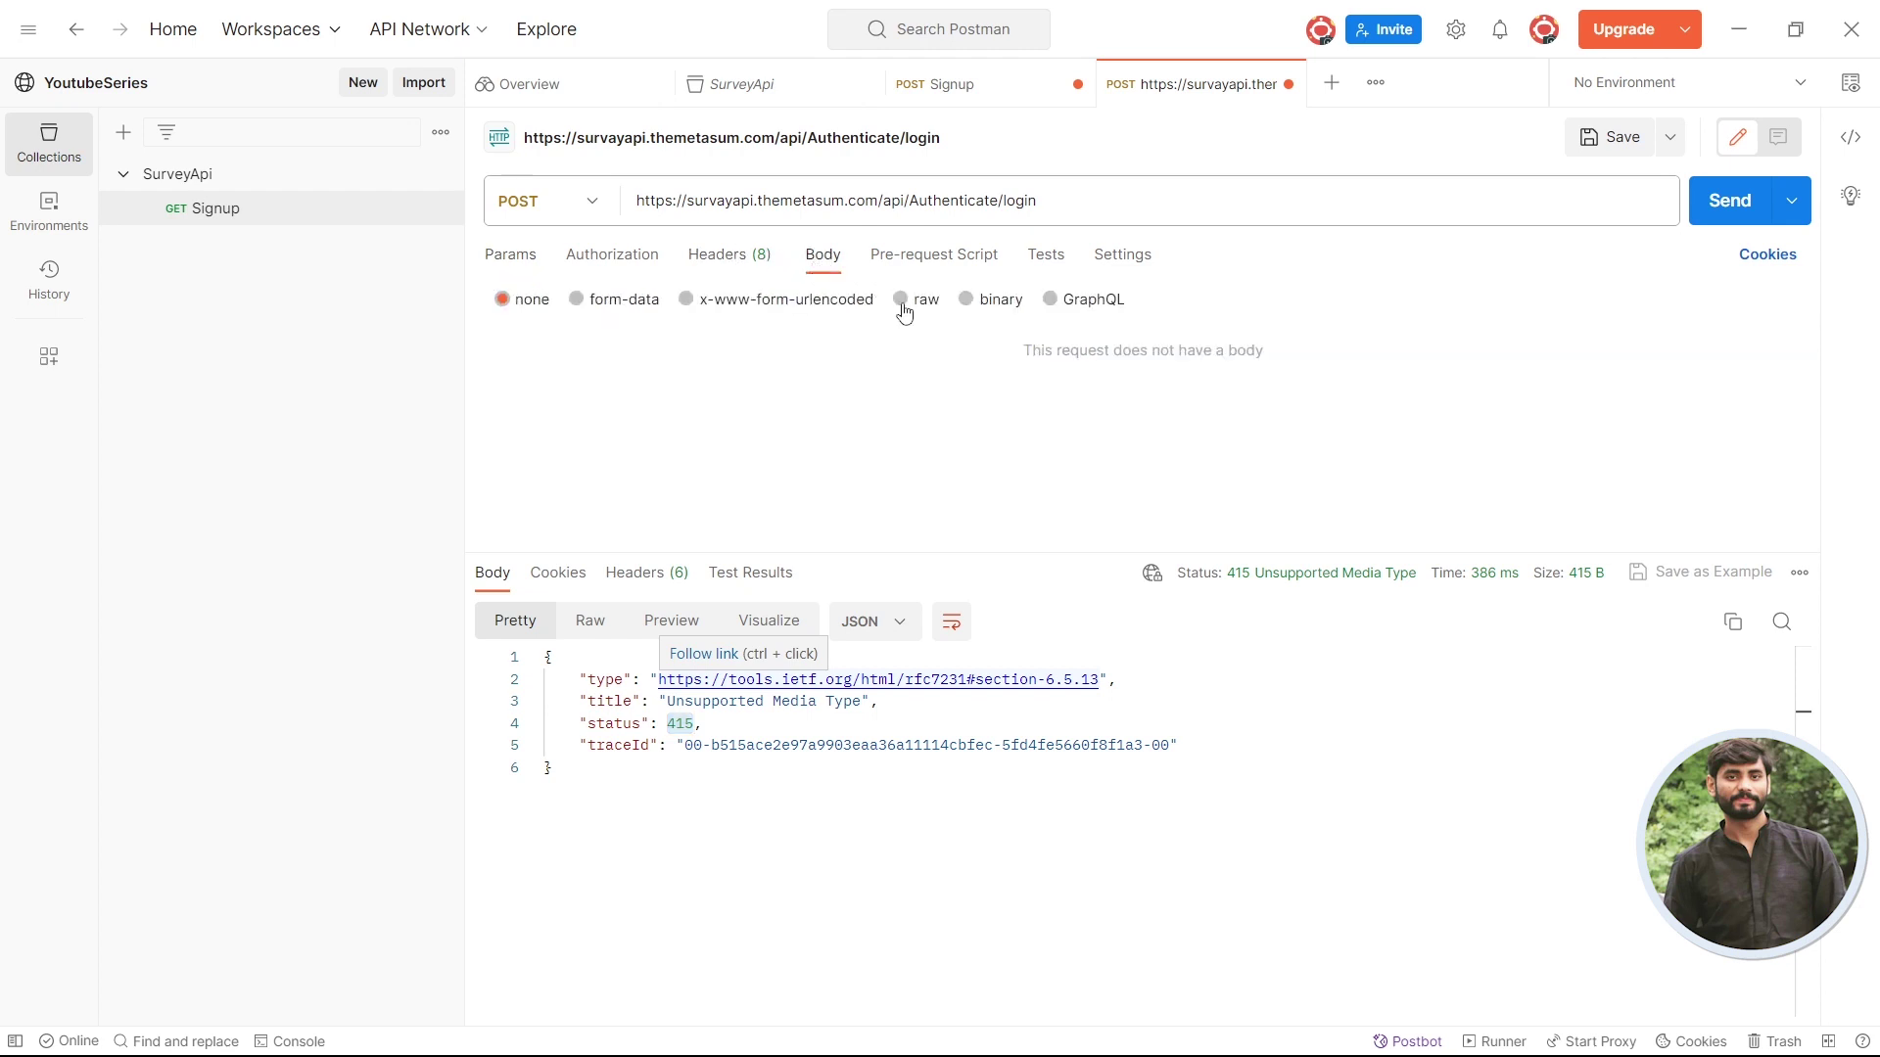
click(902, 306)
click(1203, 303)
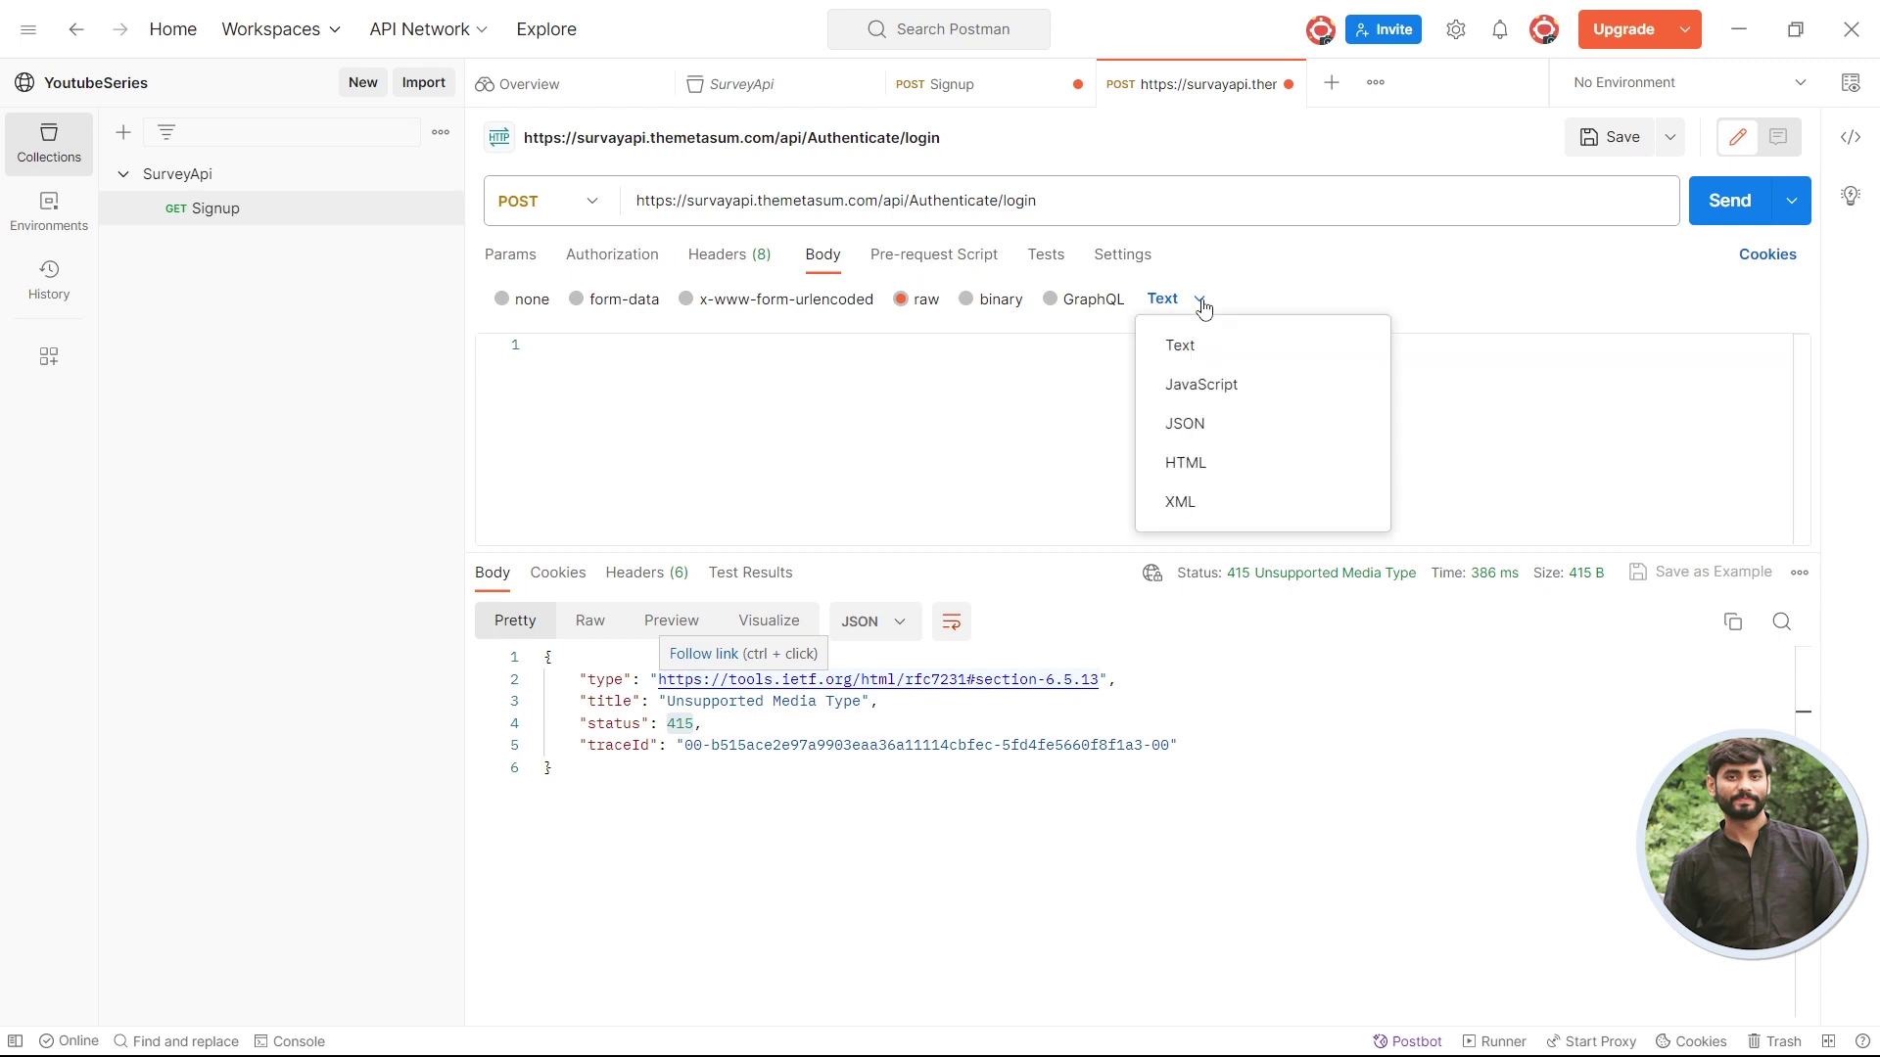
click(1272, 430)
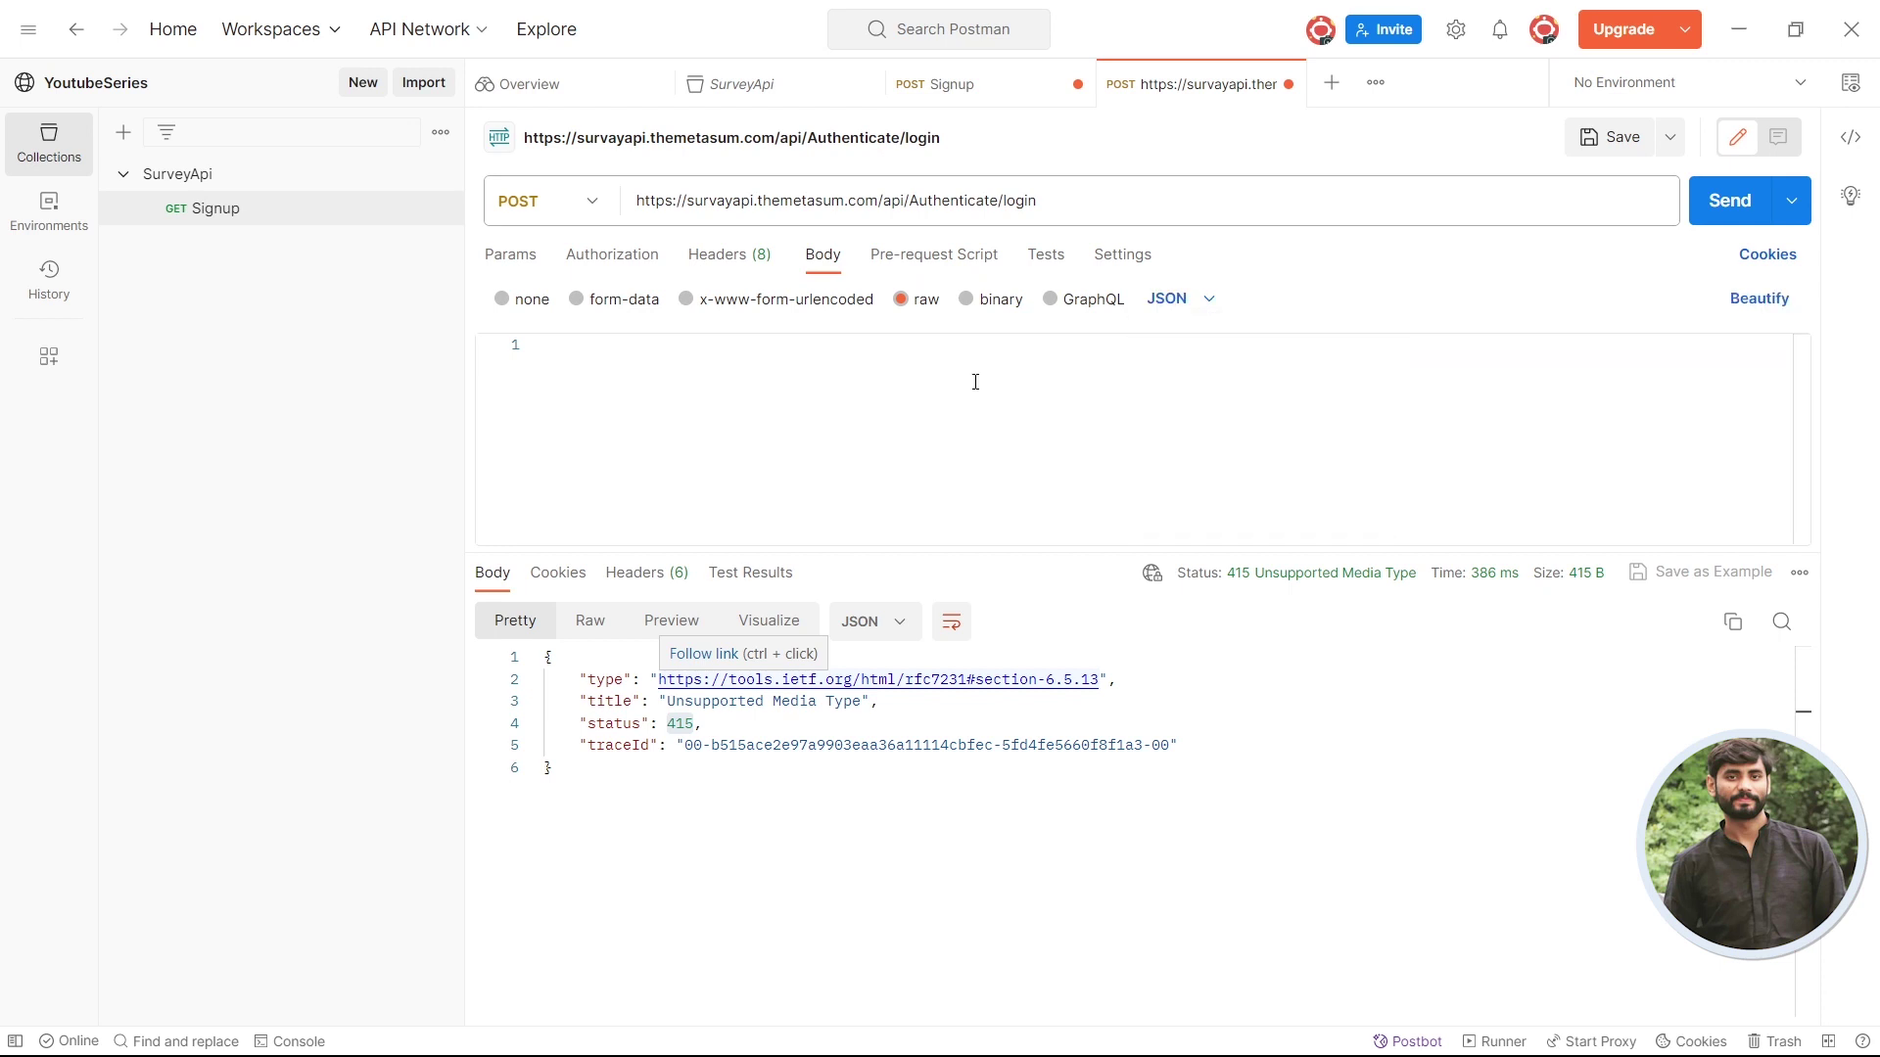
click(654, 431)
key(ctrl+v)
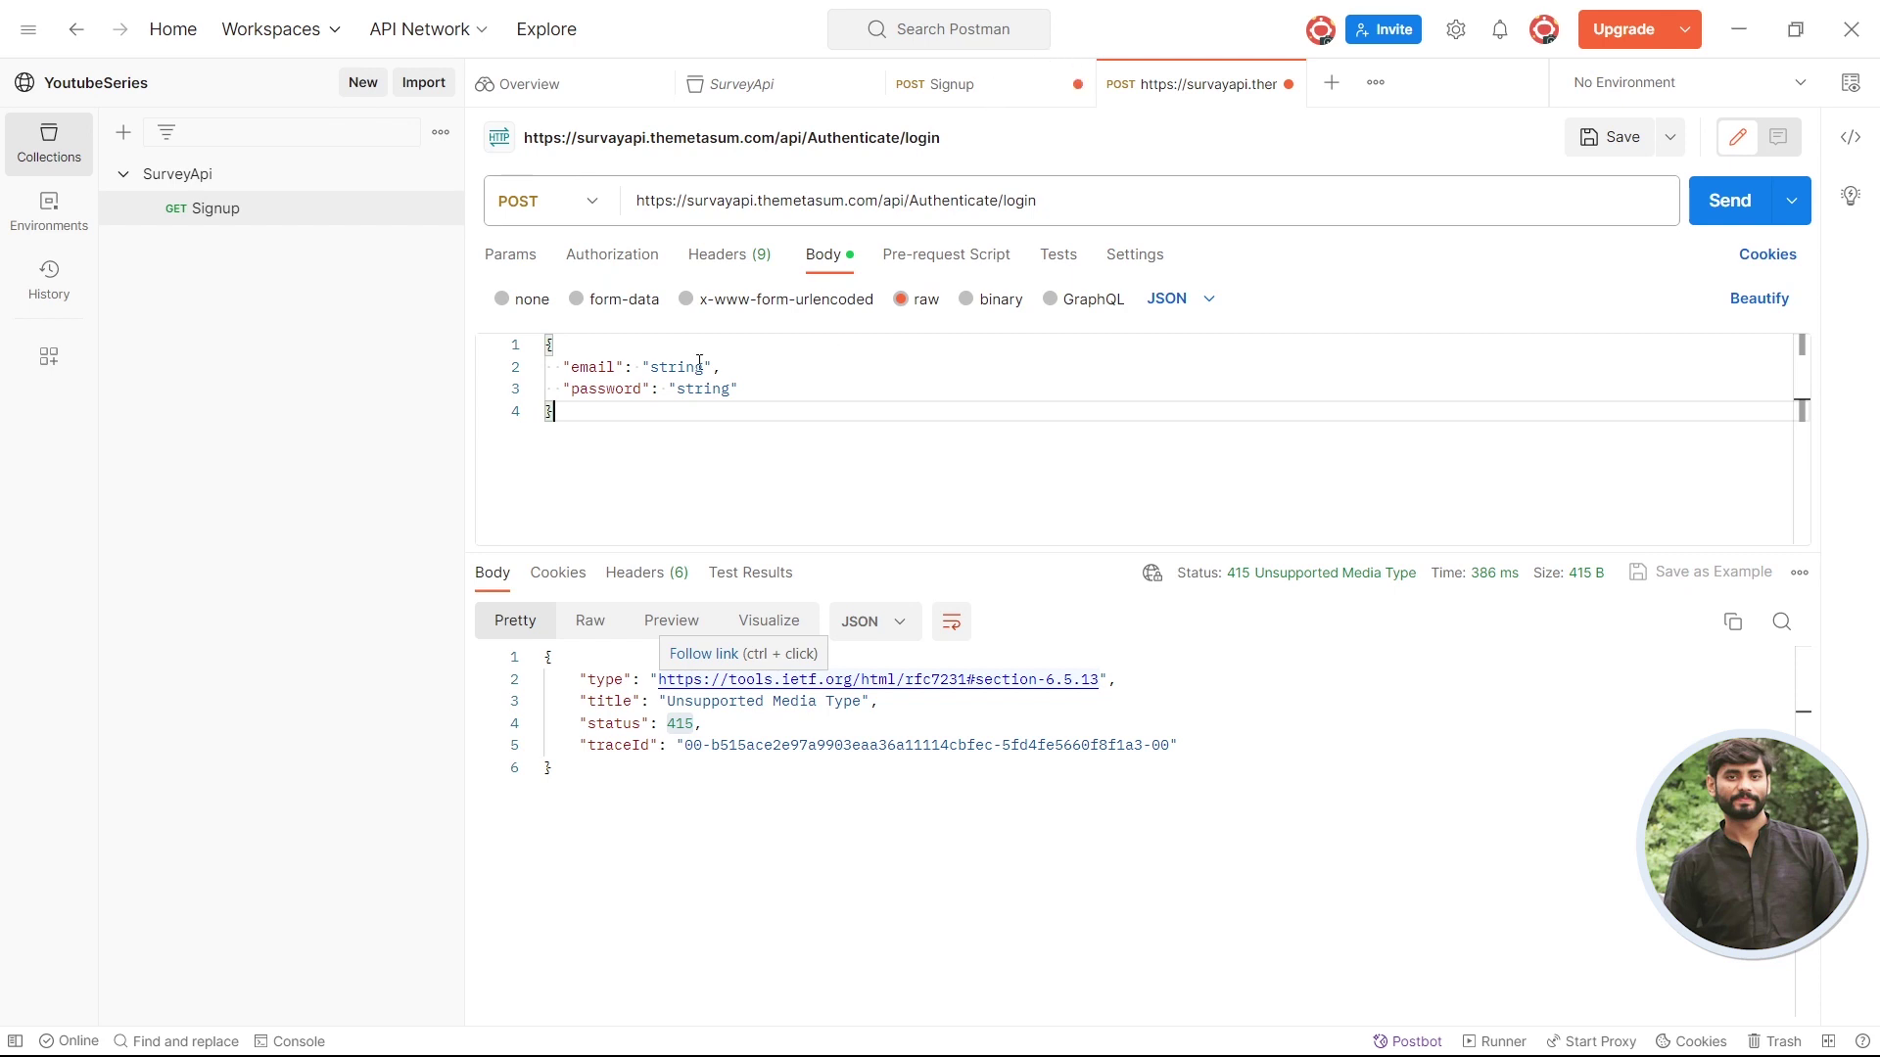
- Copy the registered email from the Signup body over the login body's email placeholder
click(973, 97)
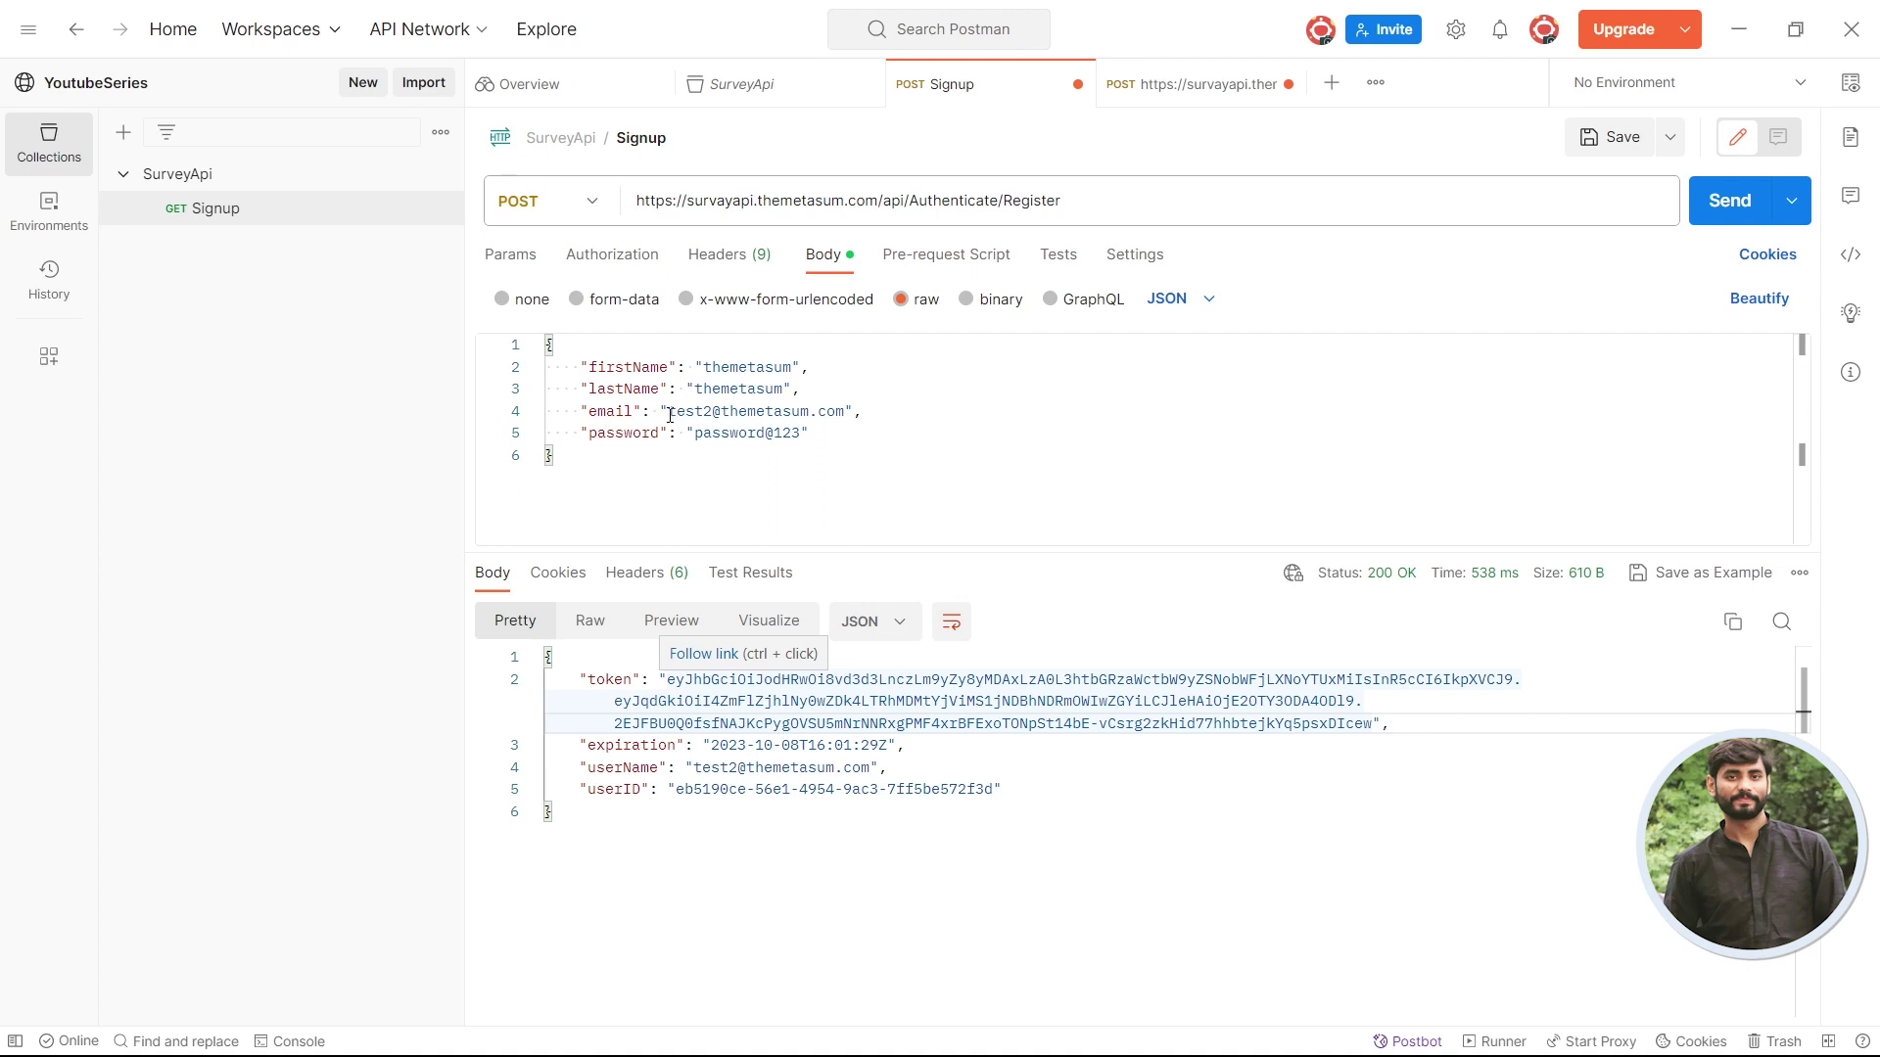
drag(669, 416, 847, 413)
key(ctrl+c)
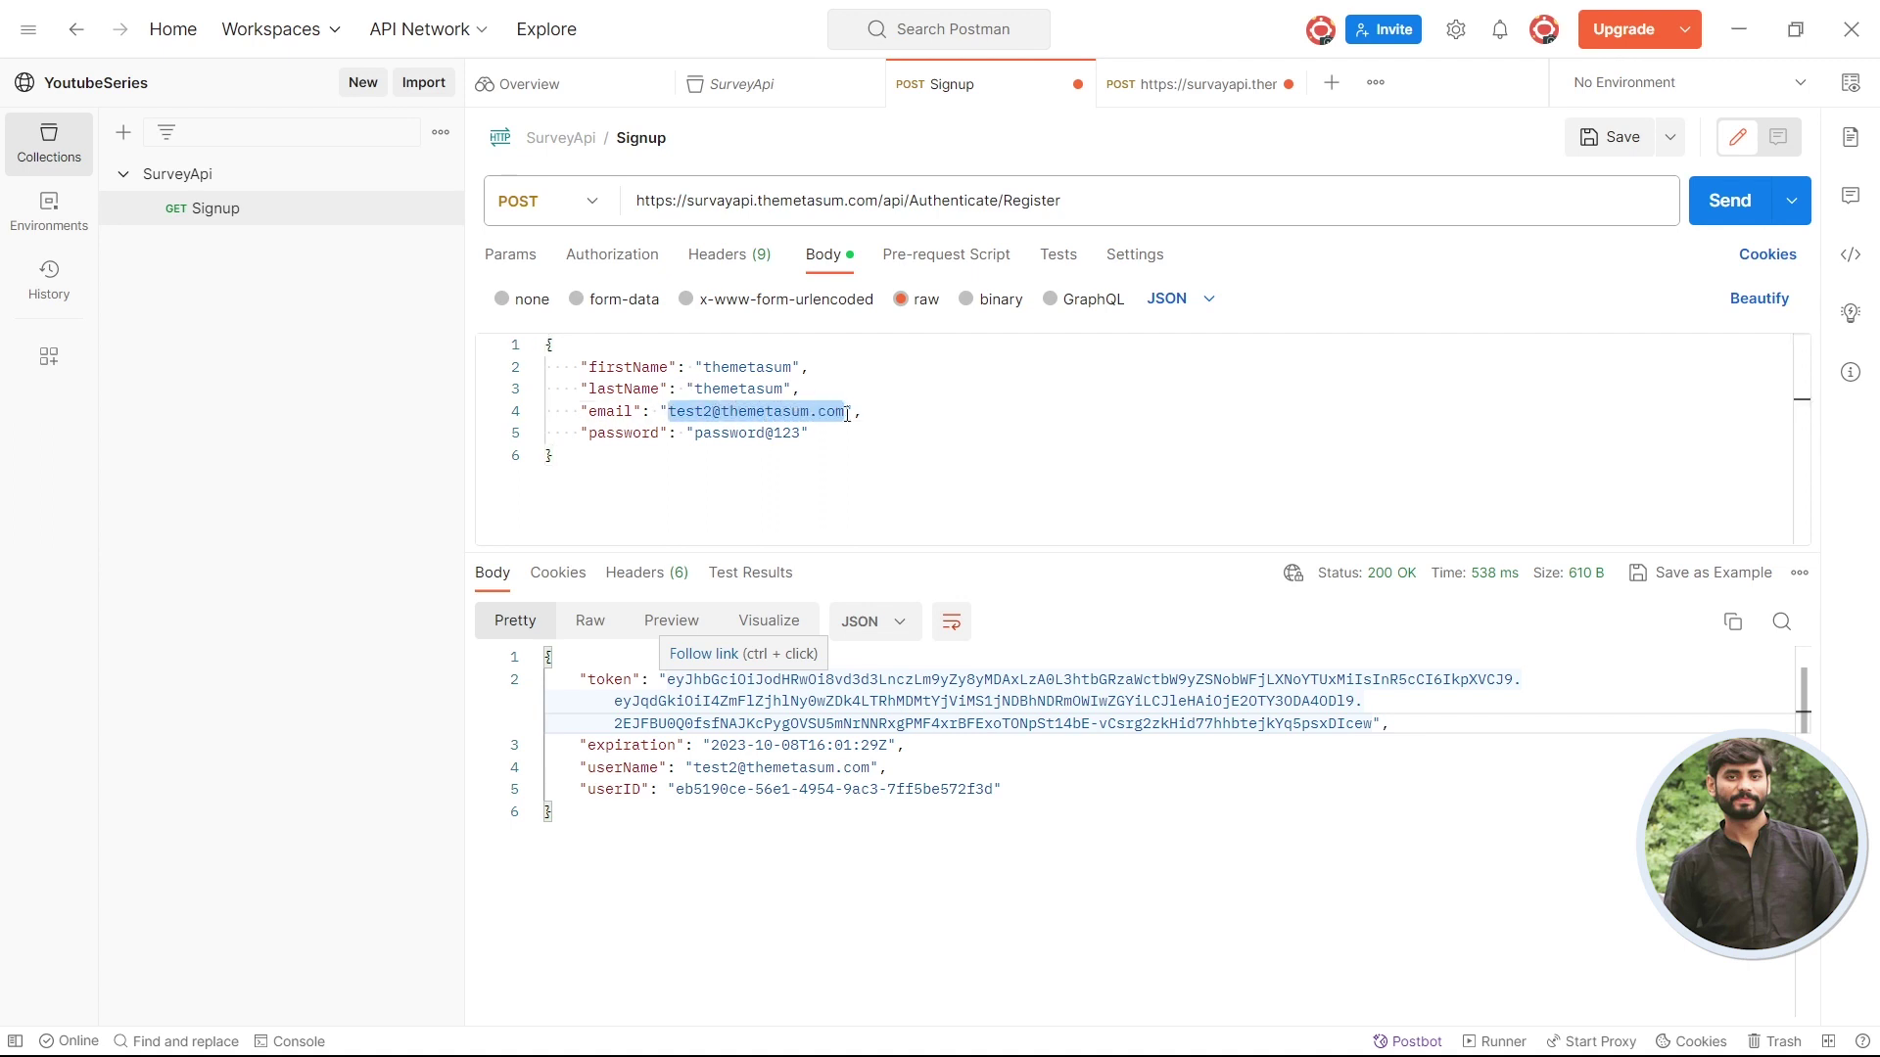
click(1175, 85)
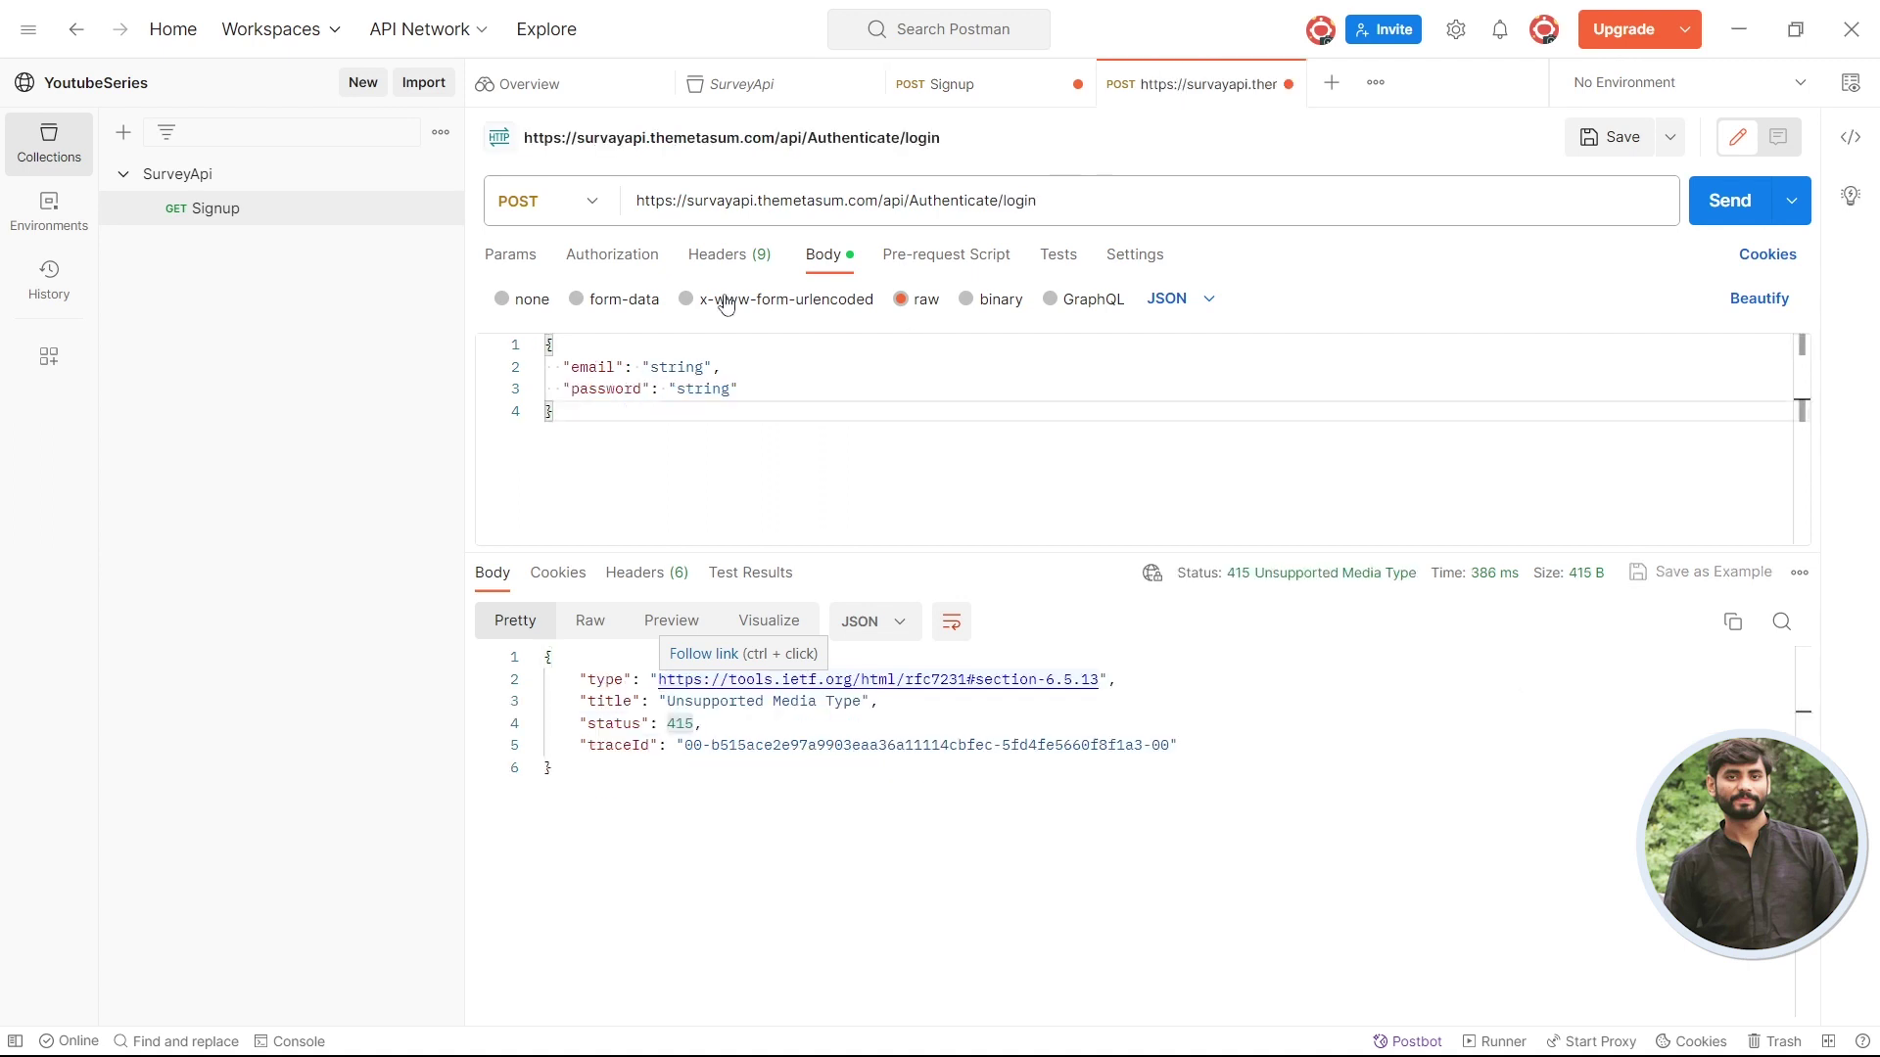
double_click(678, 368)
key(ctrl+v)
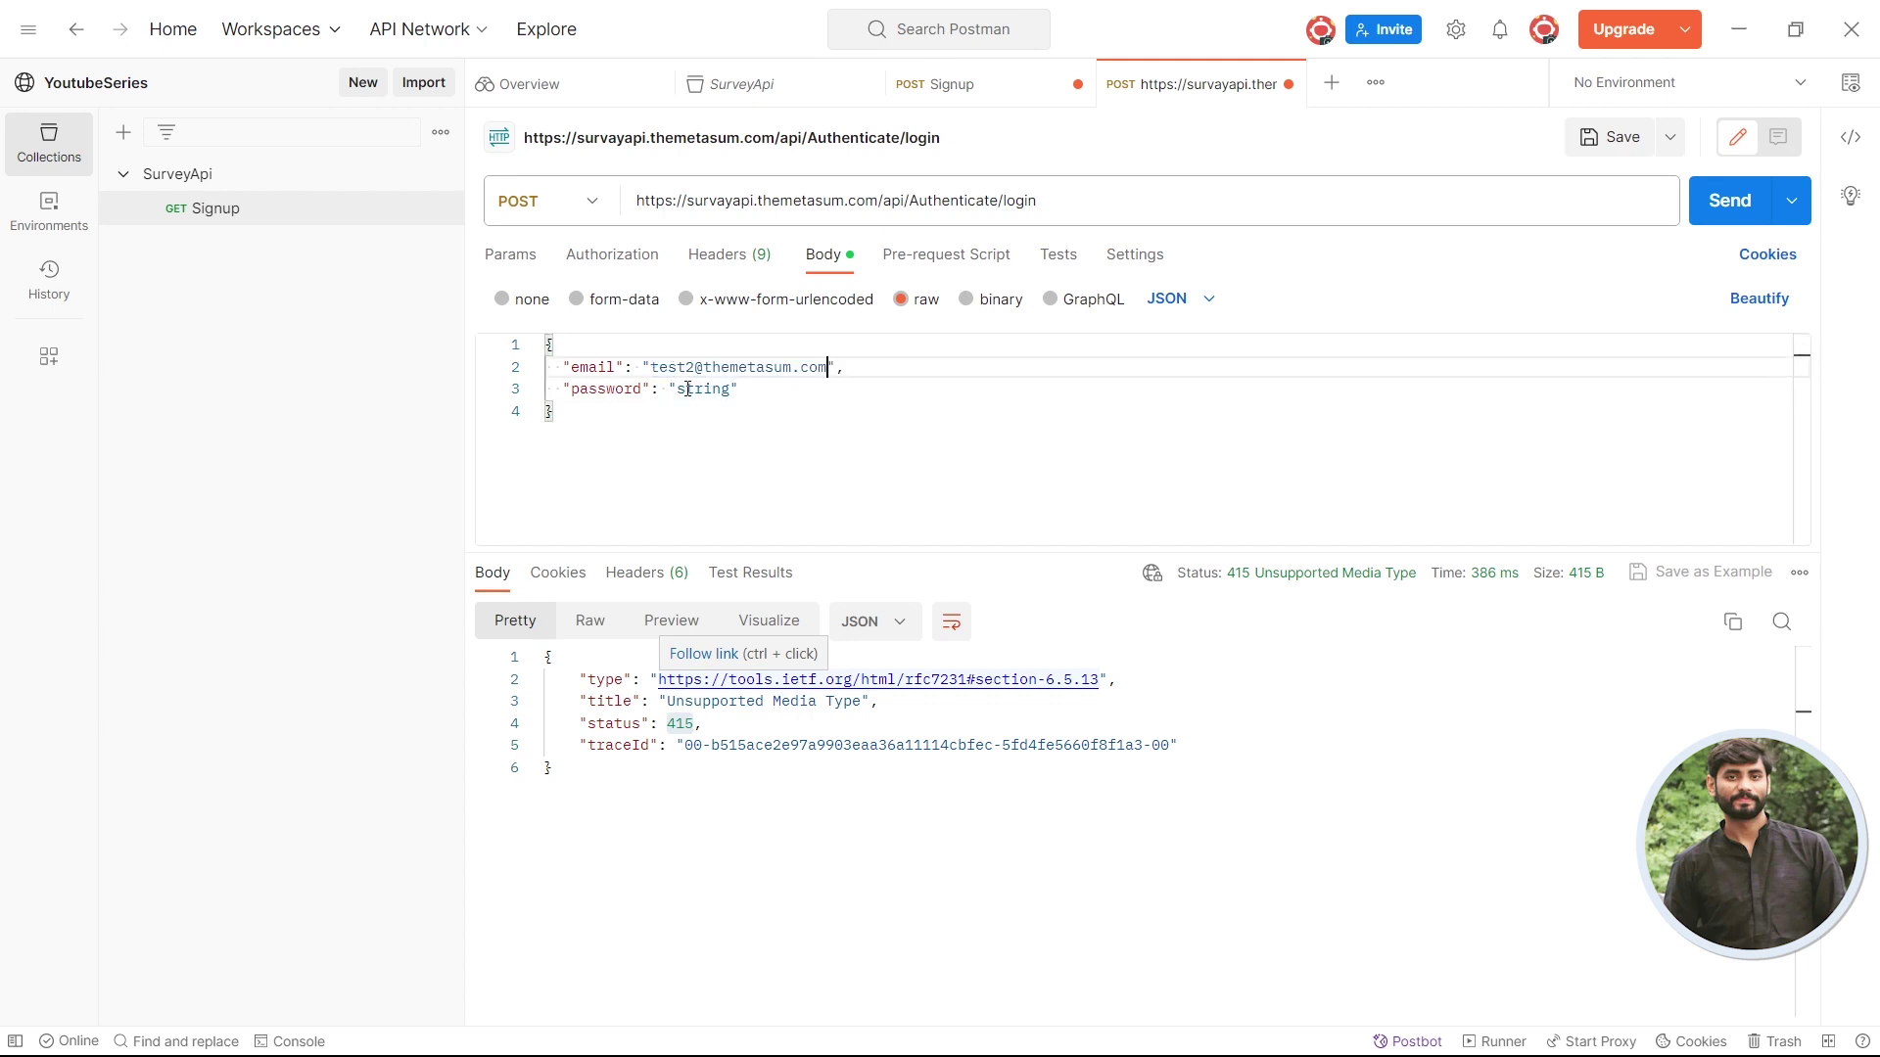
- Replace the password placeholder with the account password and send, getting 200 OK with a token
double_click(688, 390)
text(password@)
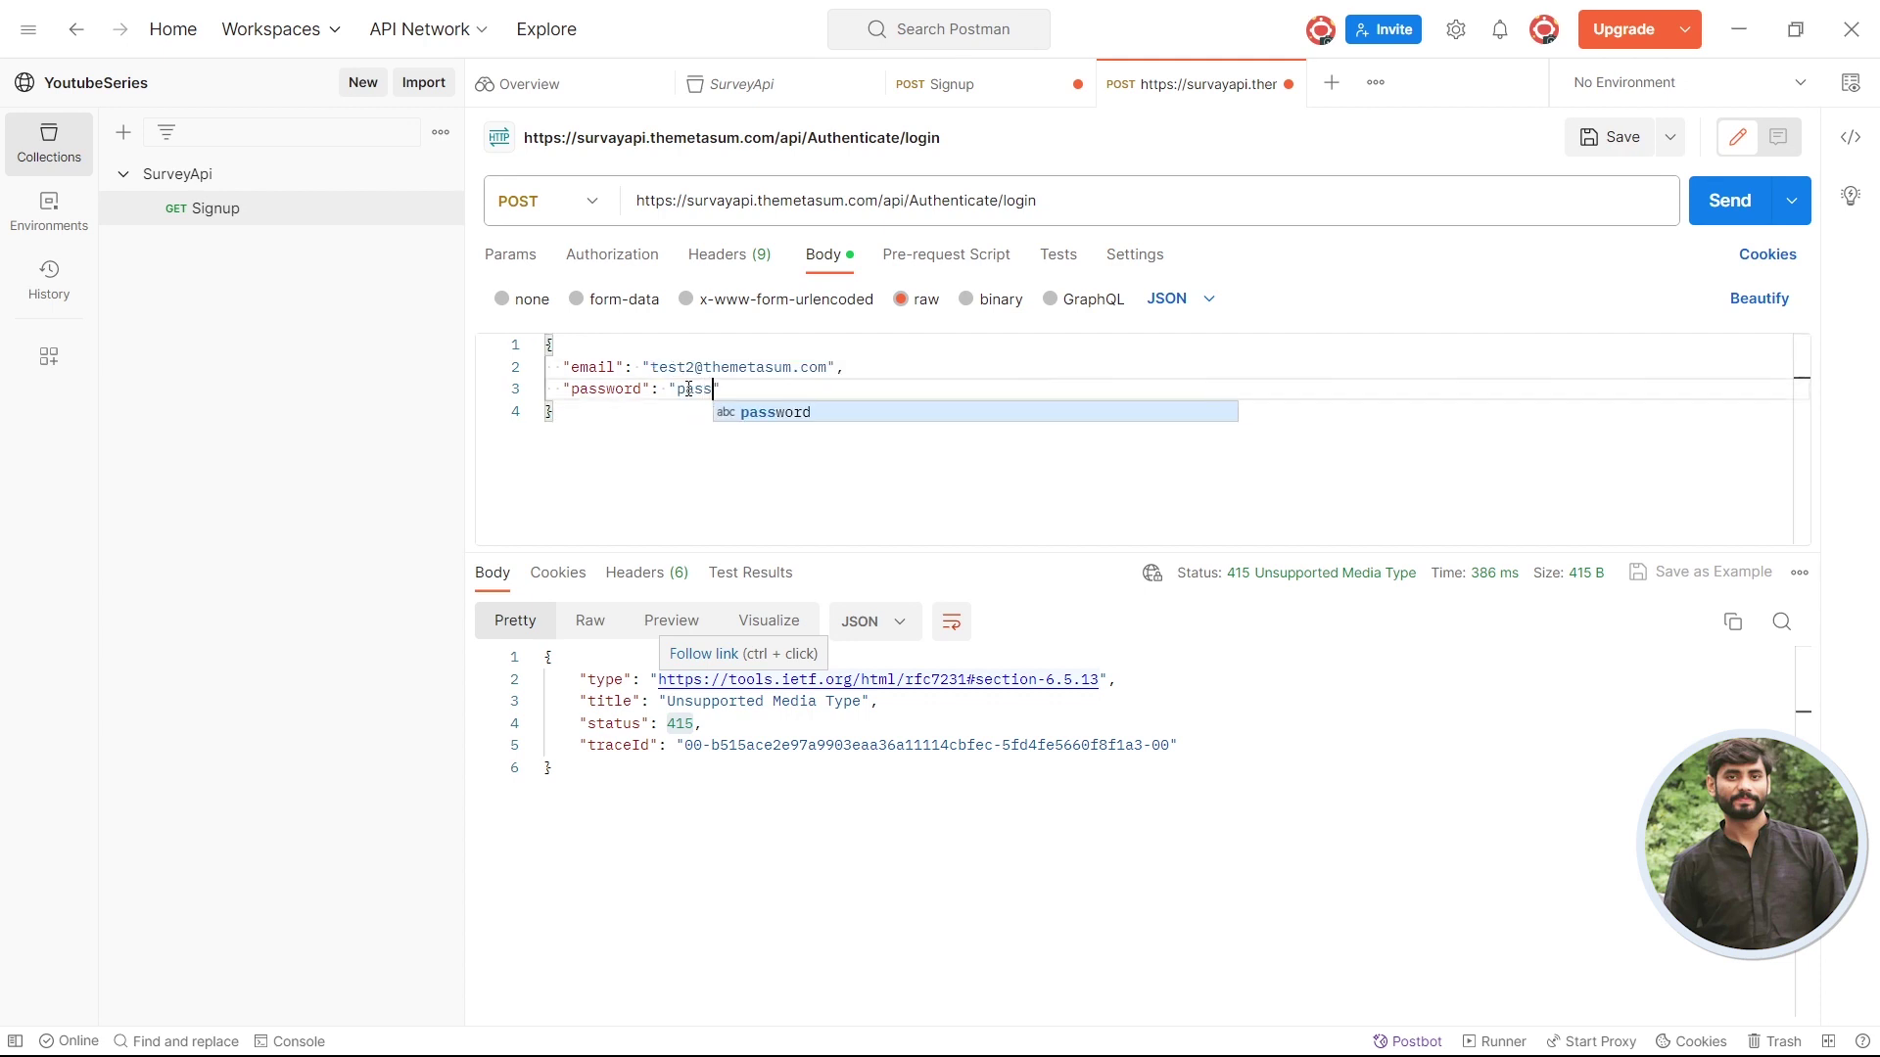
text(123)
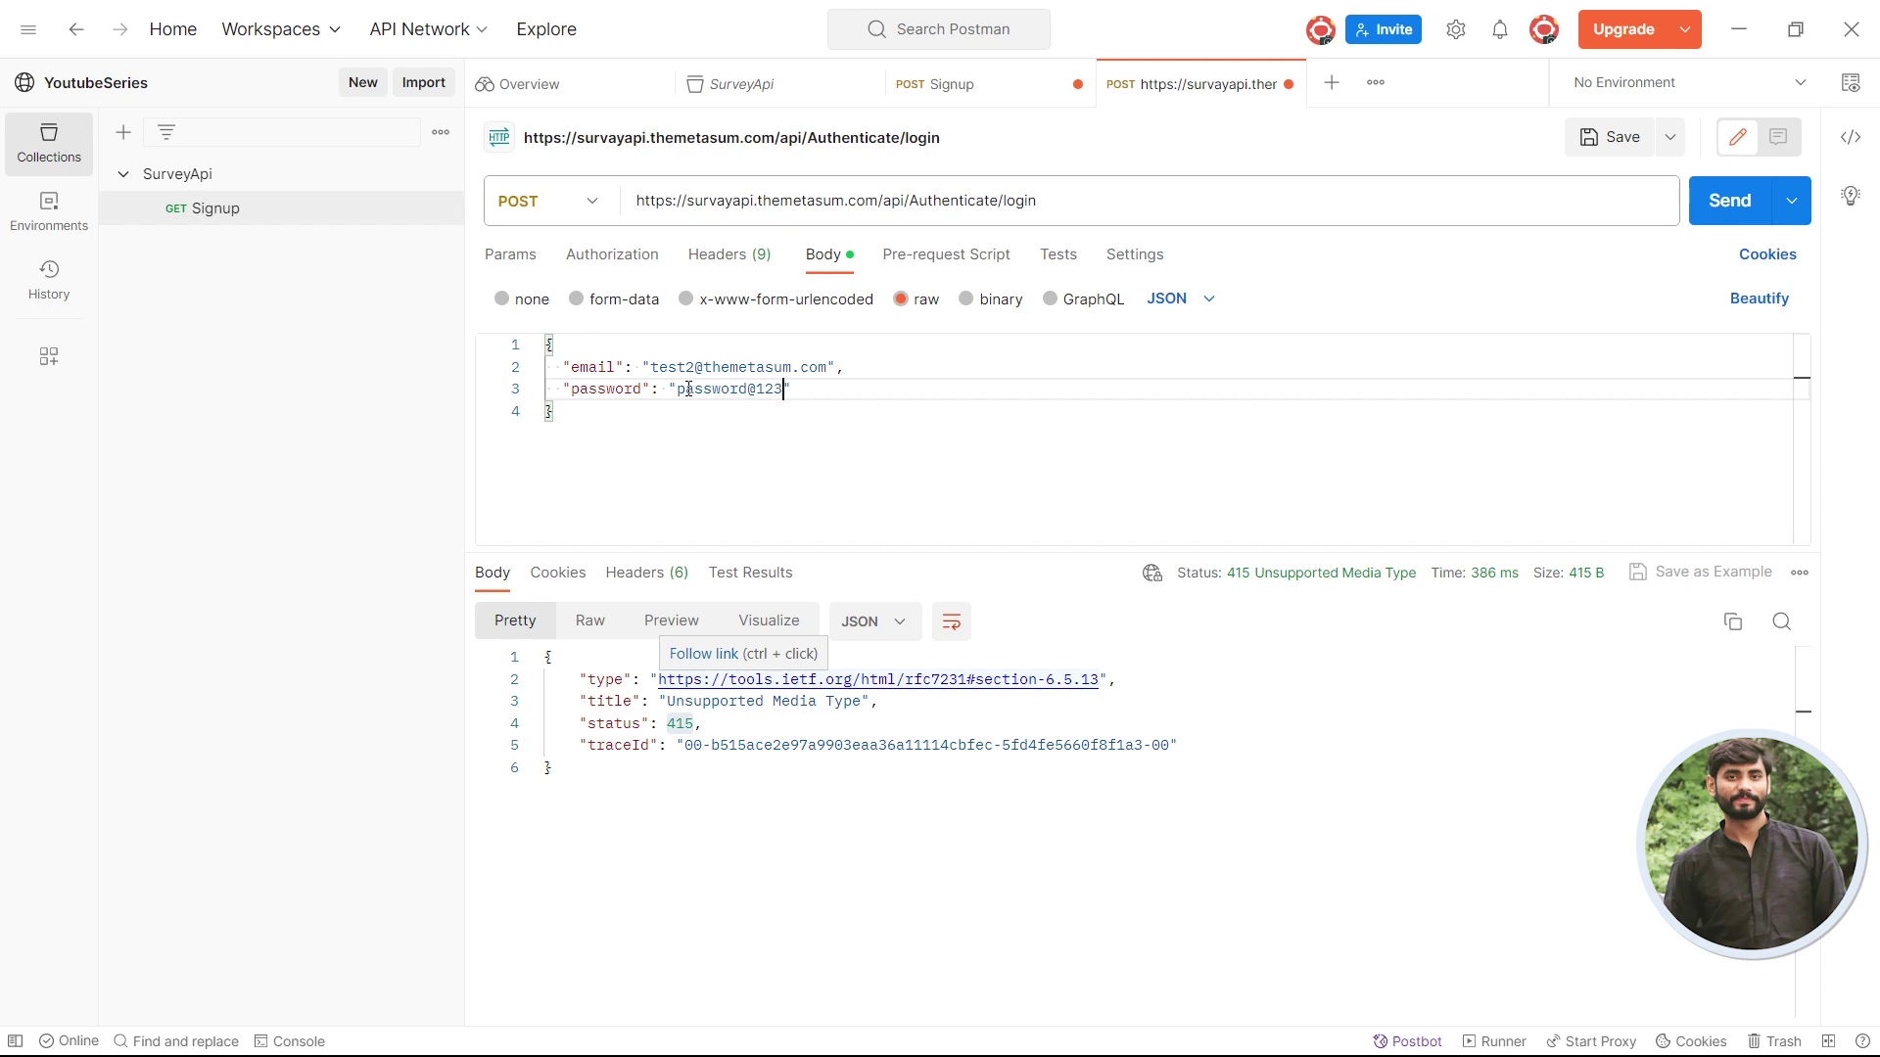
click(948, 373)
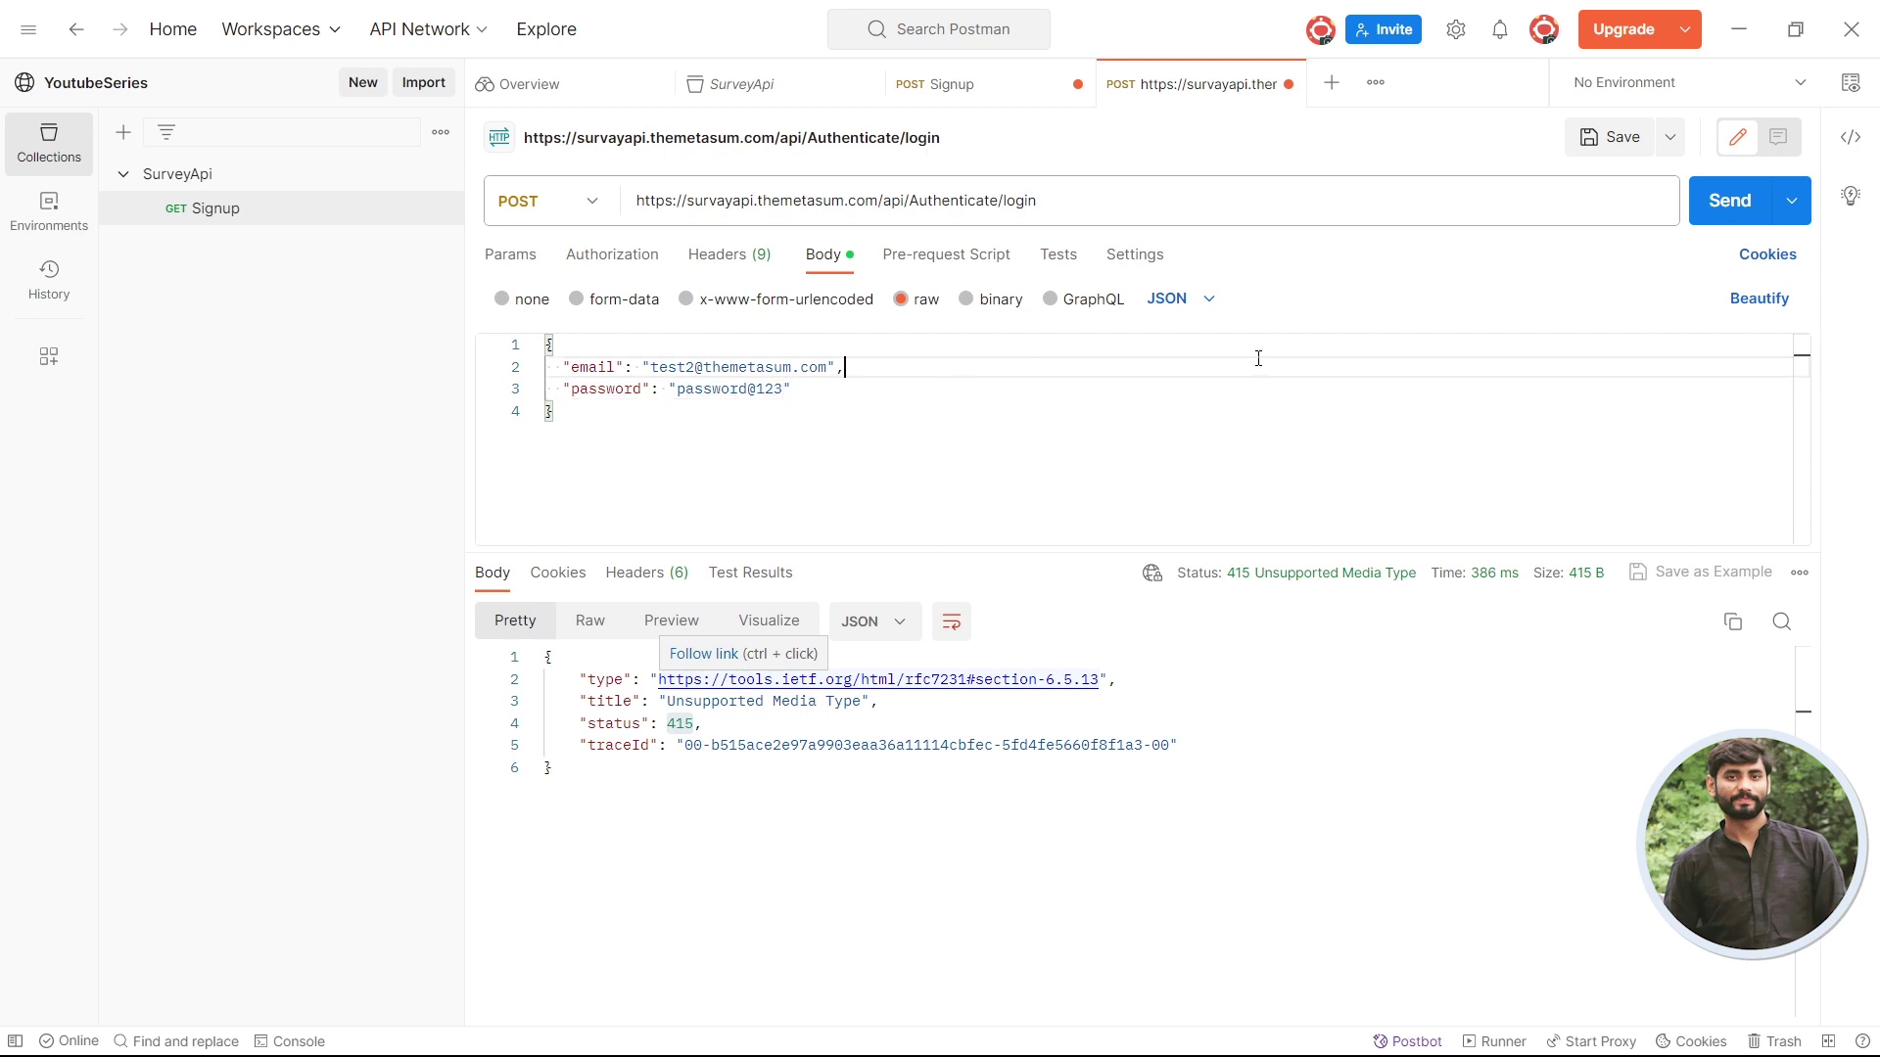
click(1729, 200)
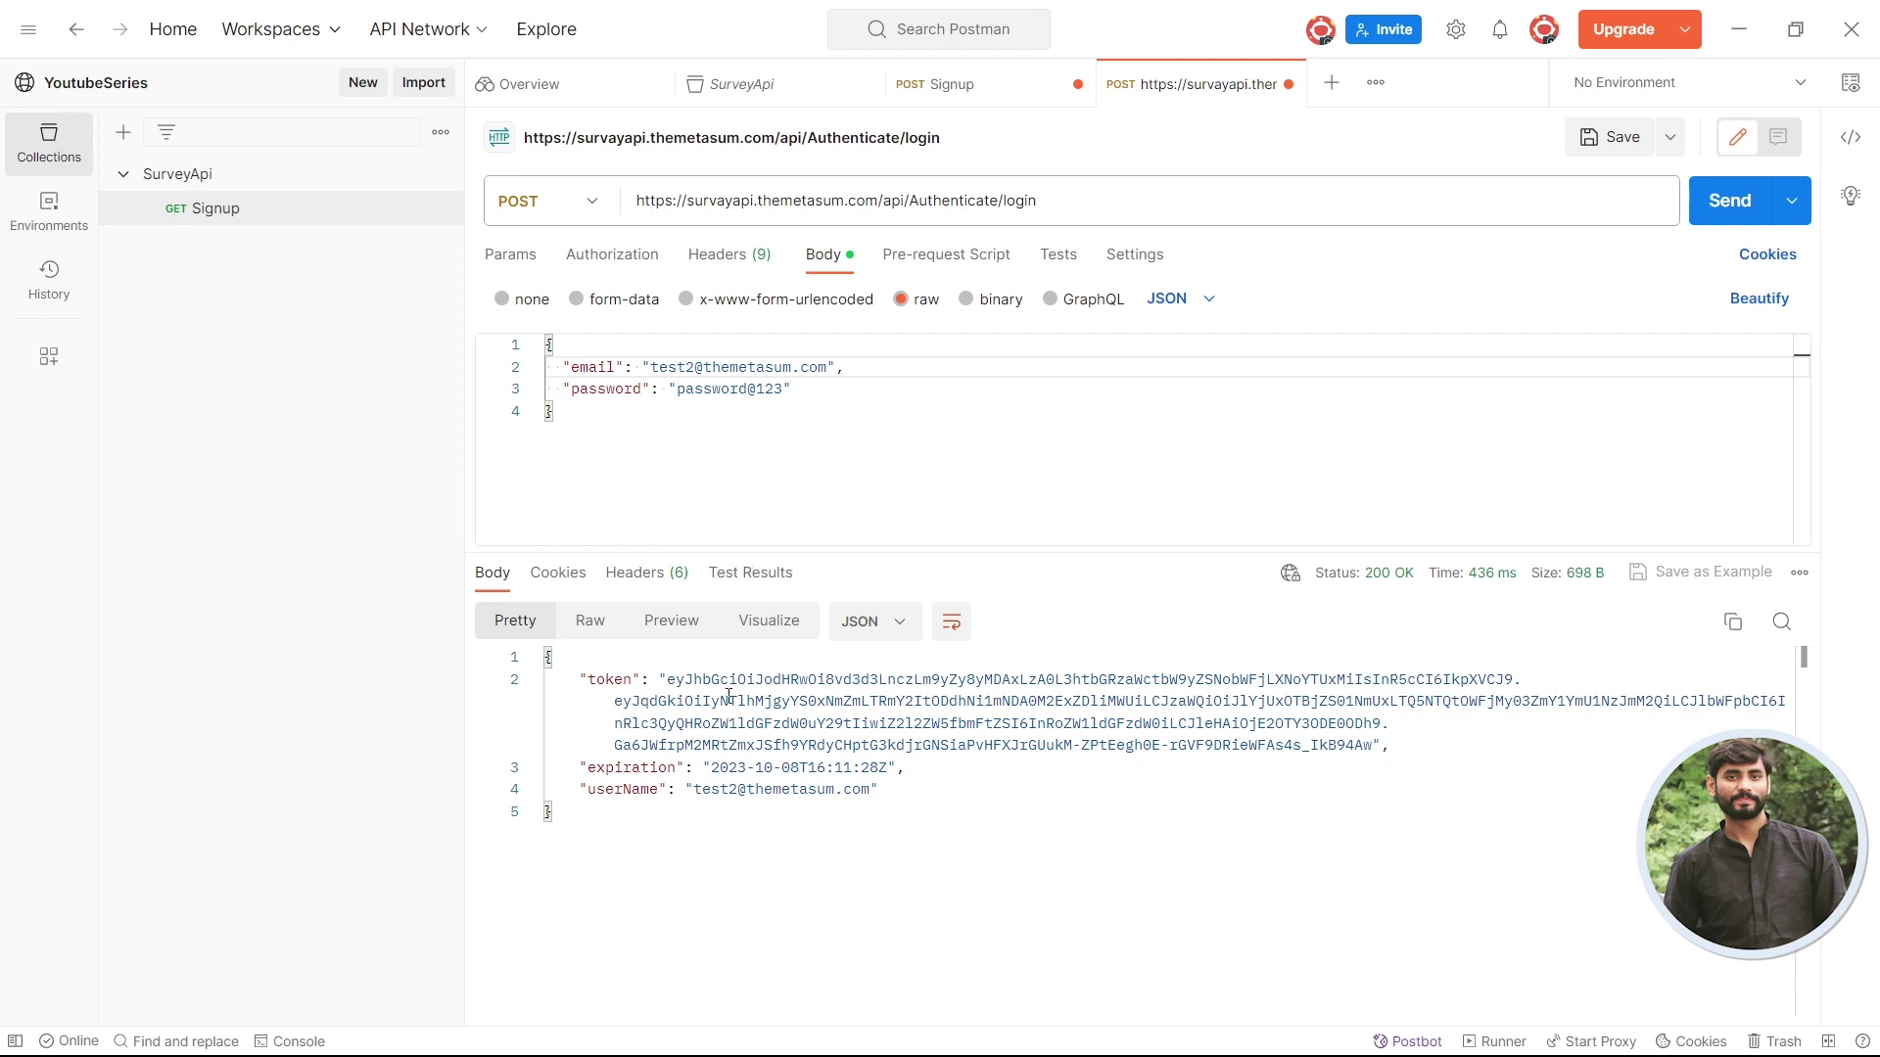
- Review the returned token, expiration and userName, then append extra digits to the password
drag(668, 680, 853, 746)
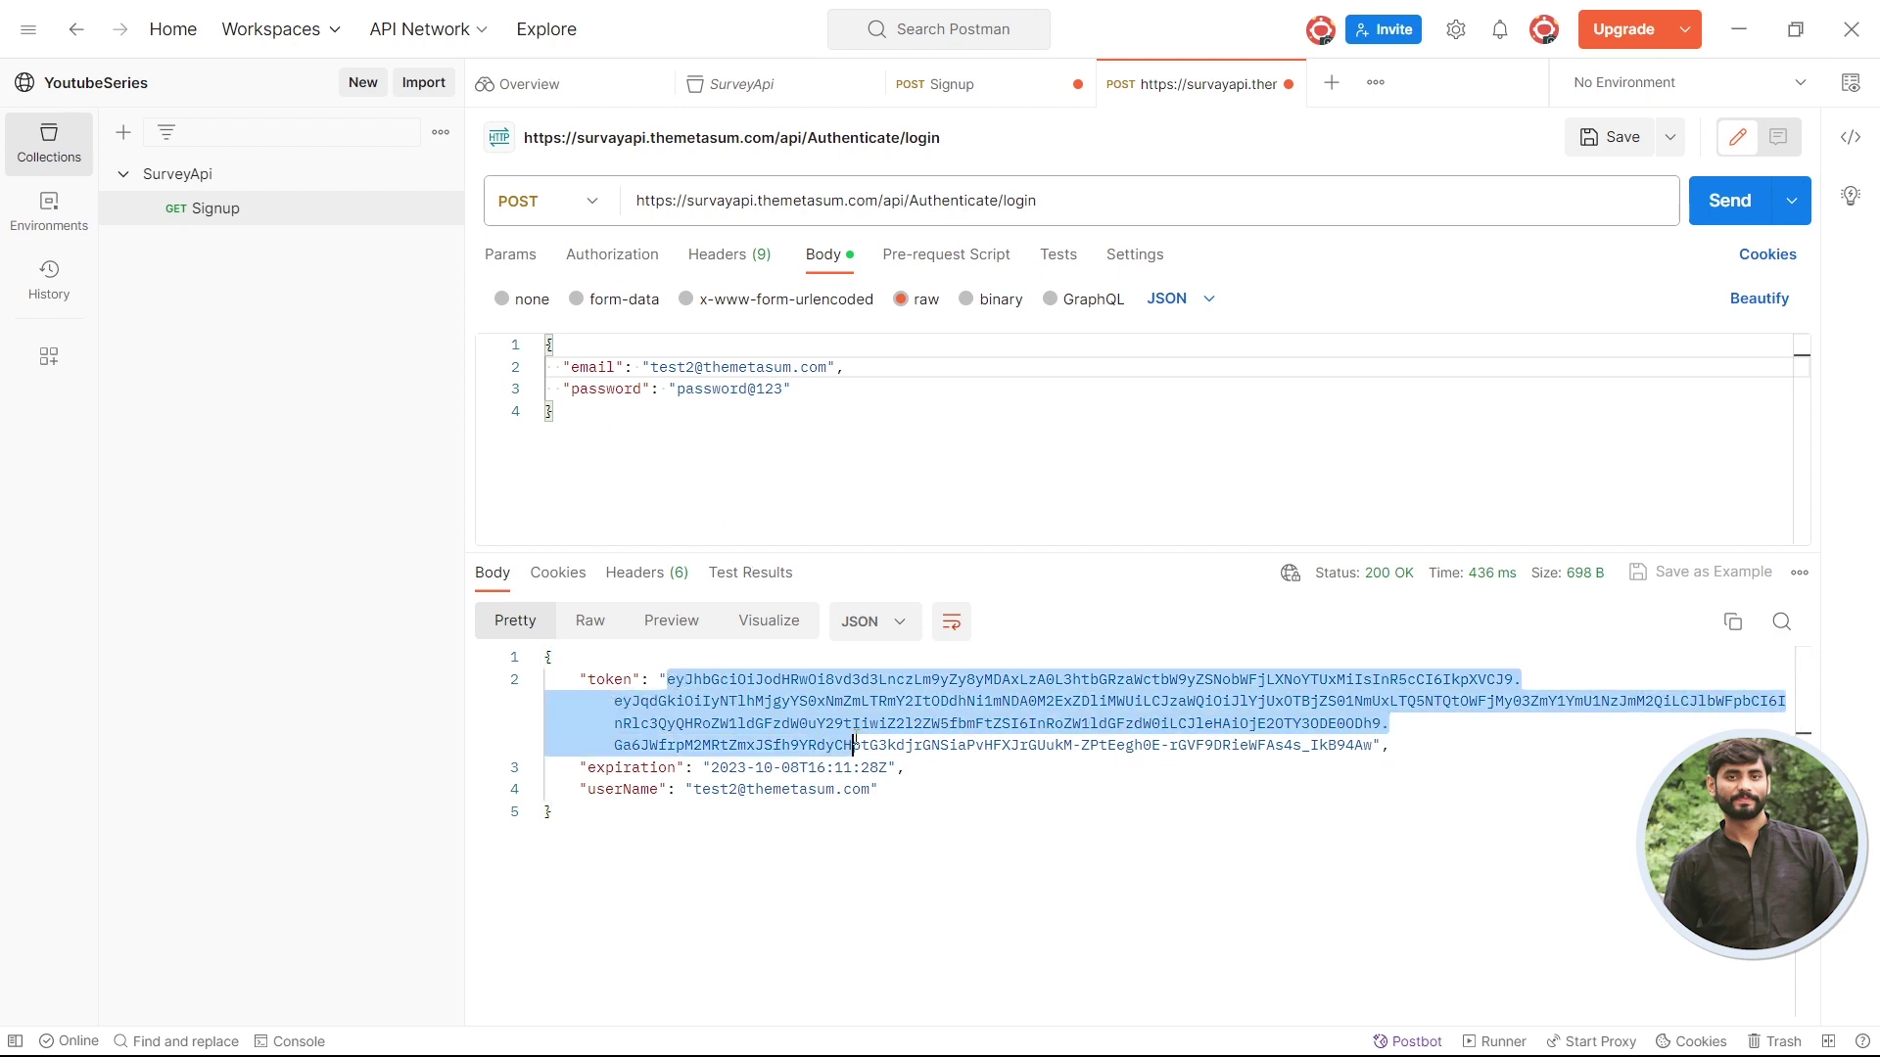
click(854, 745)
click(783, 766)
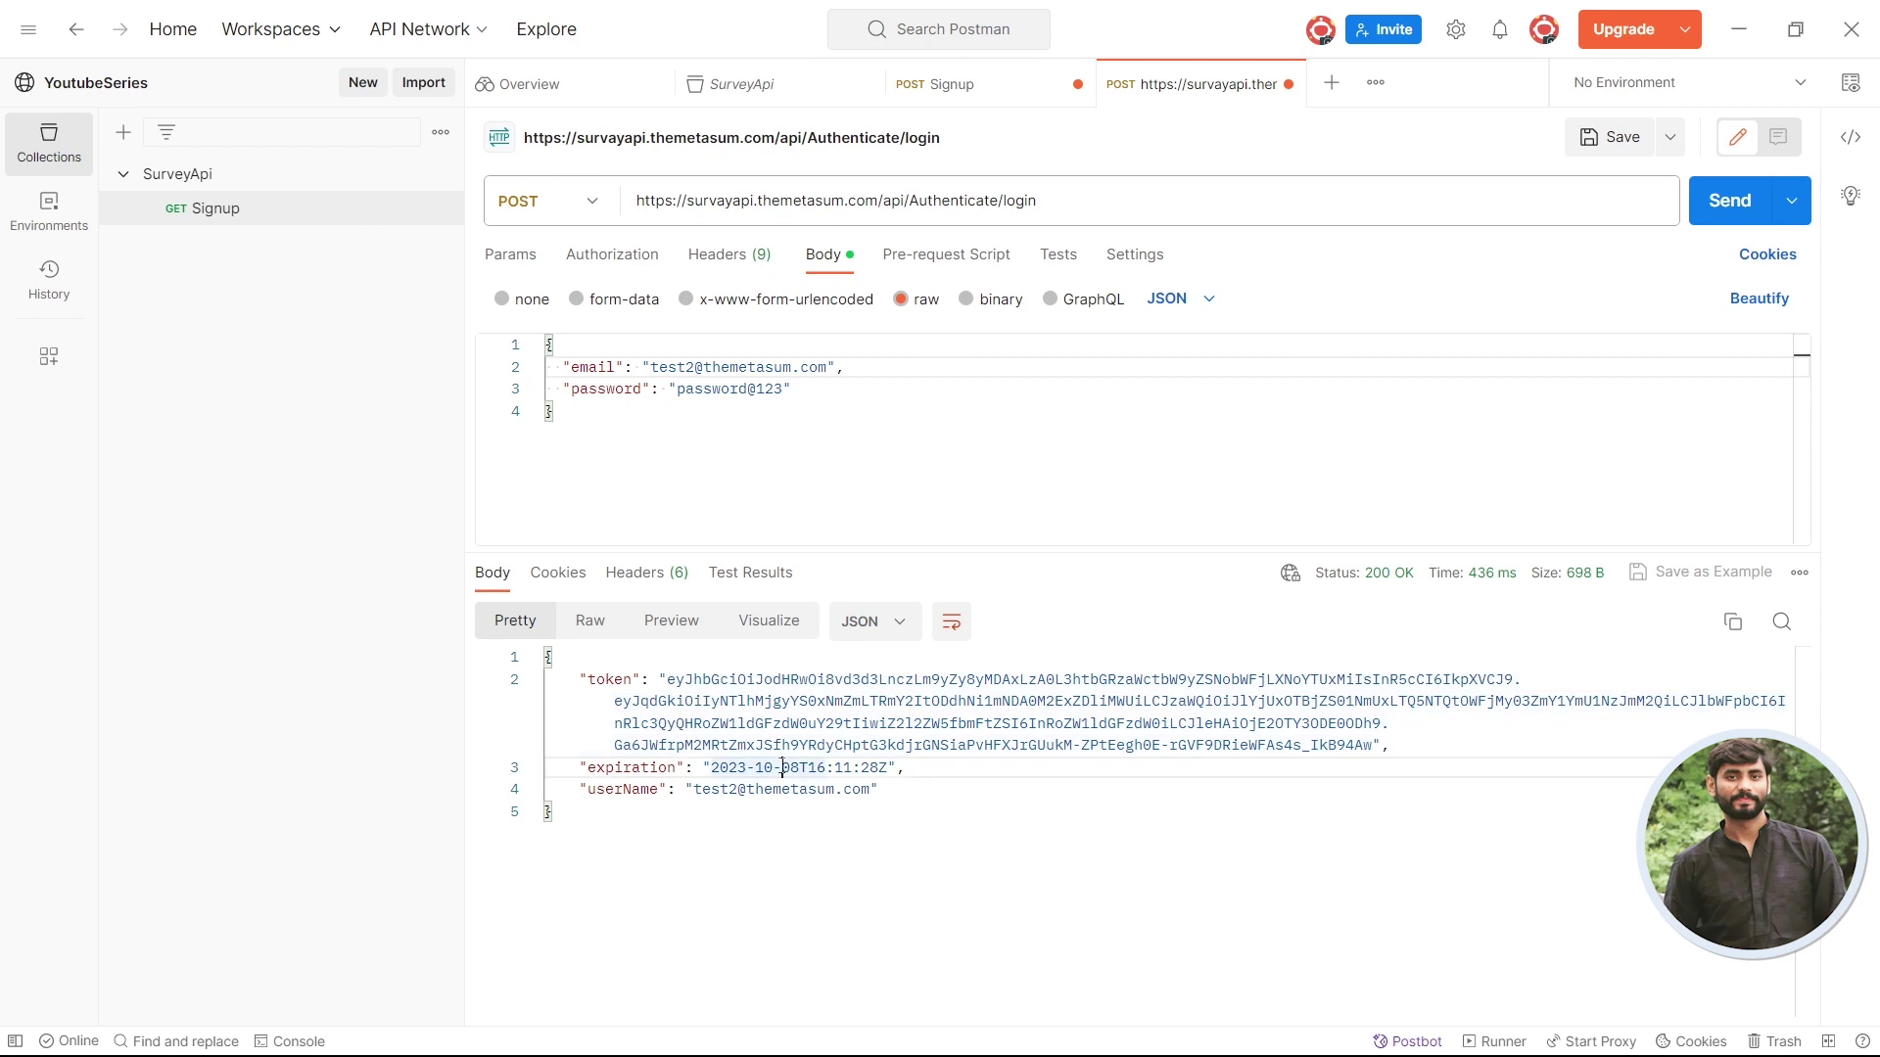
click(720, 789)
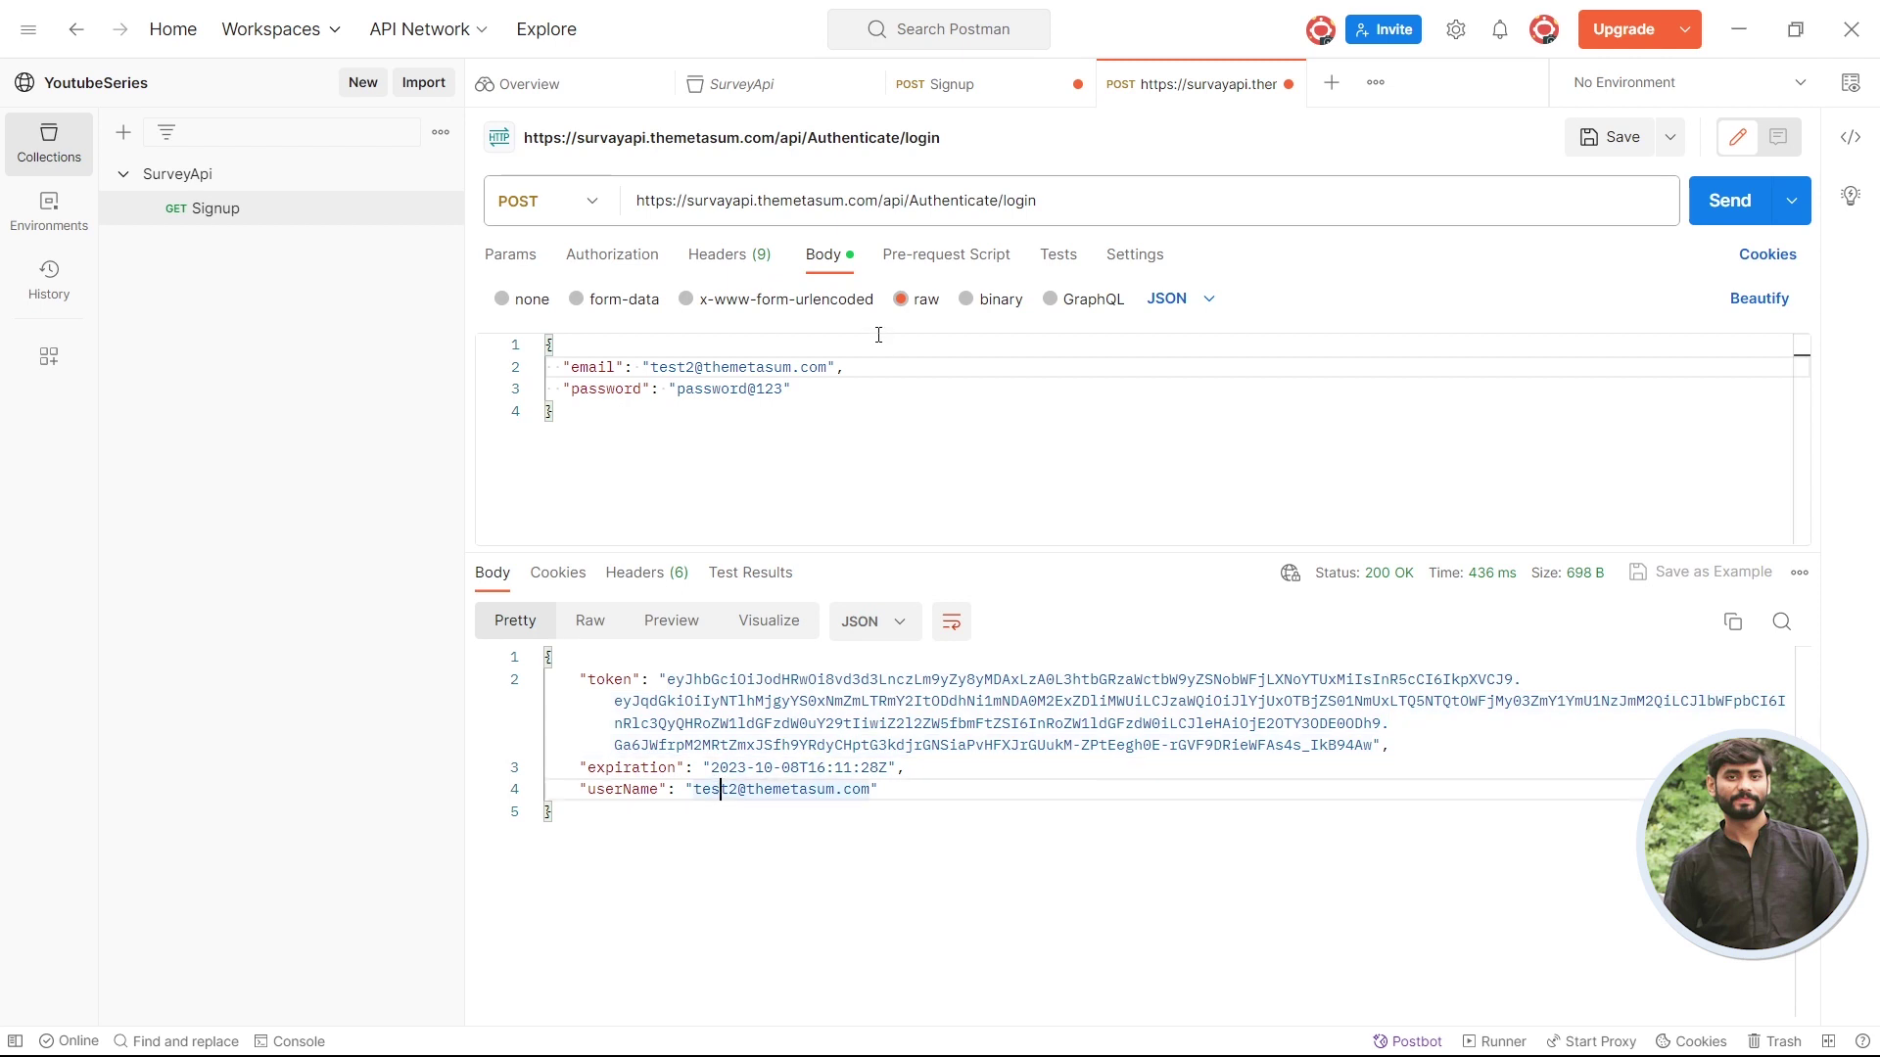
click(783, 388)
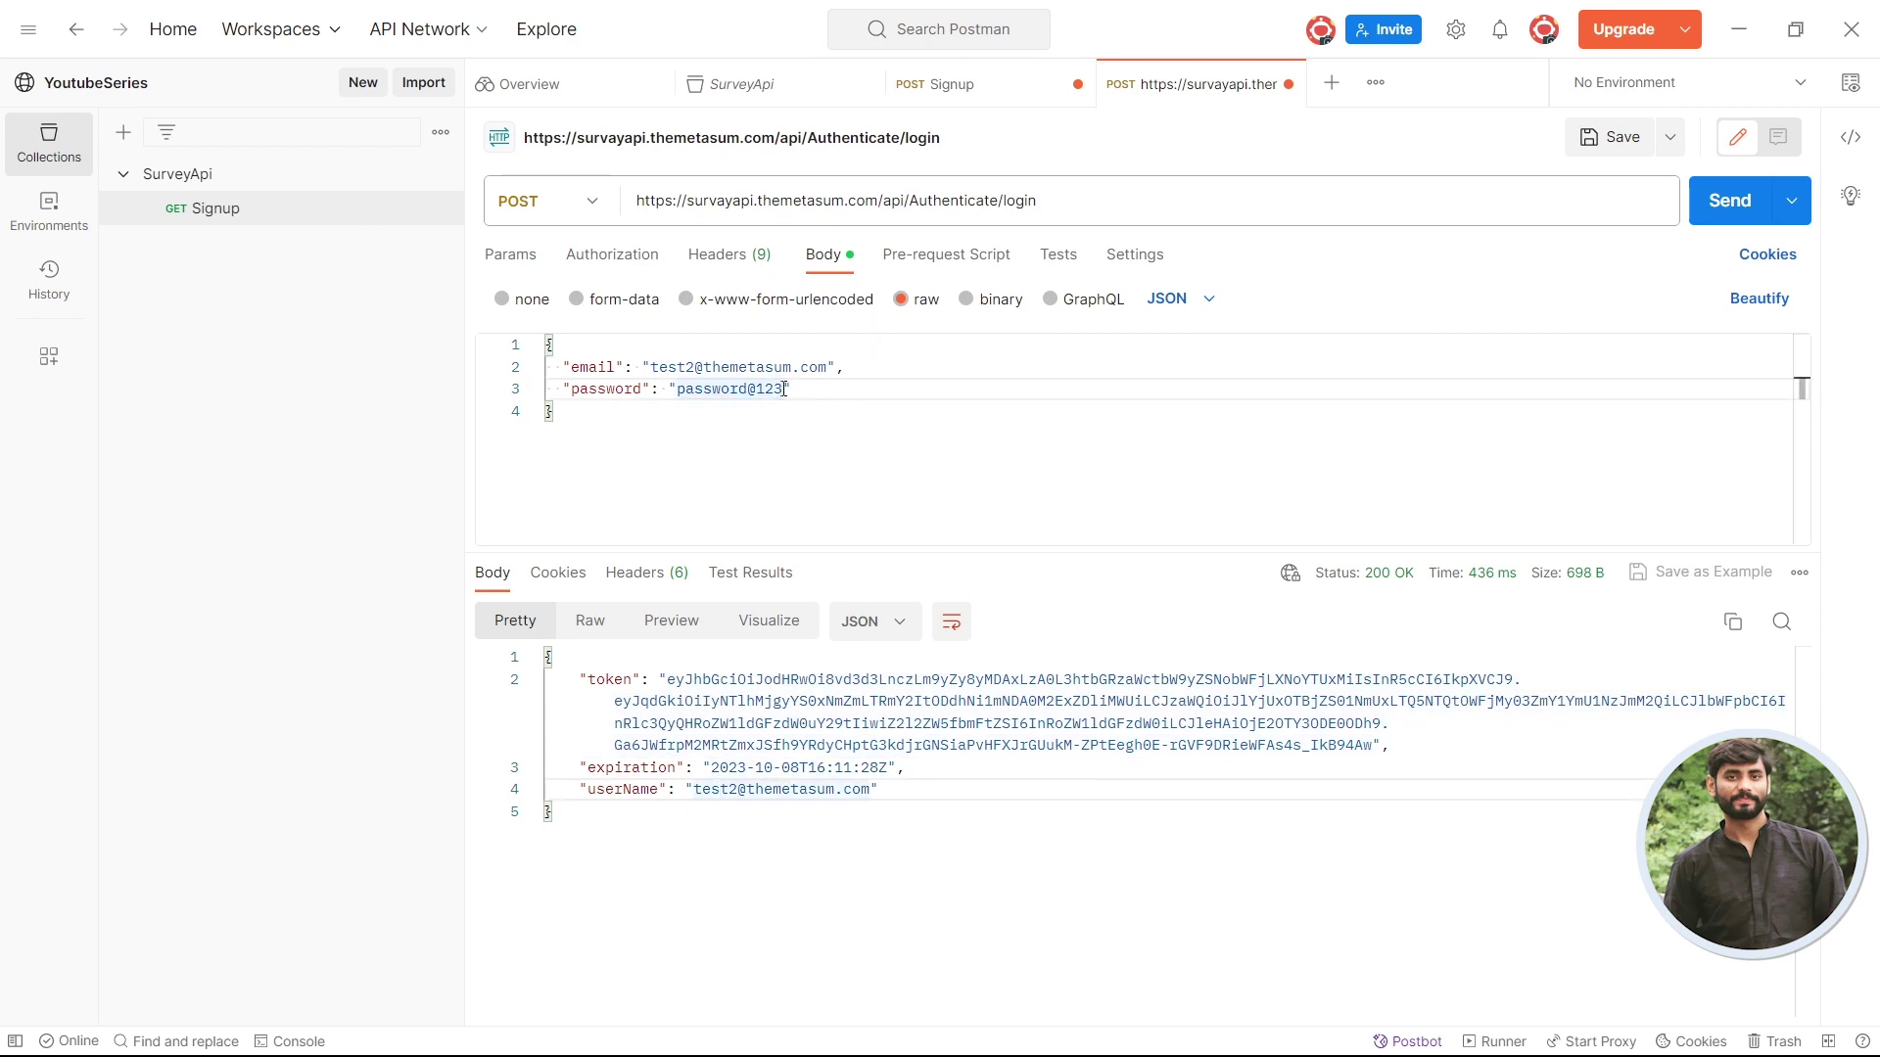
text(45)
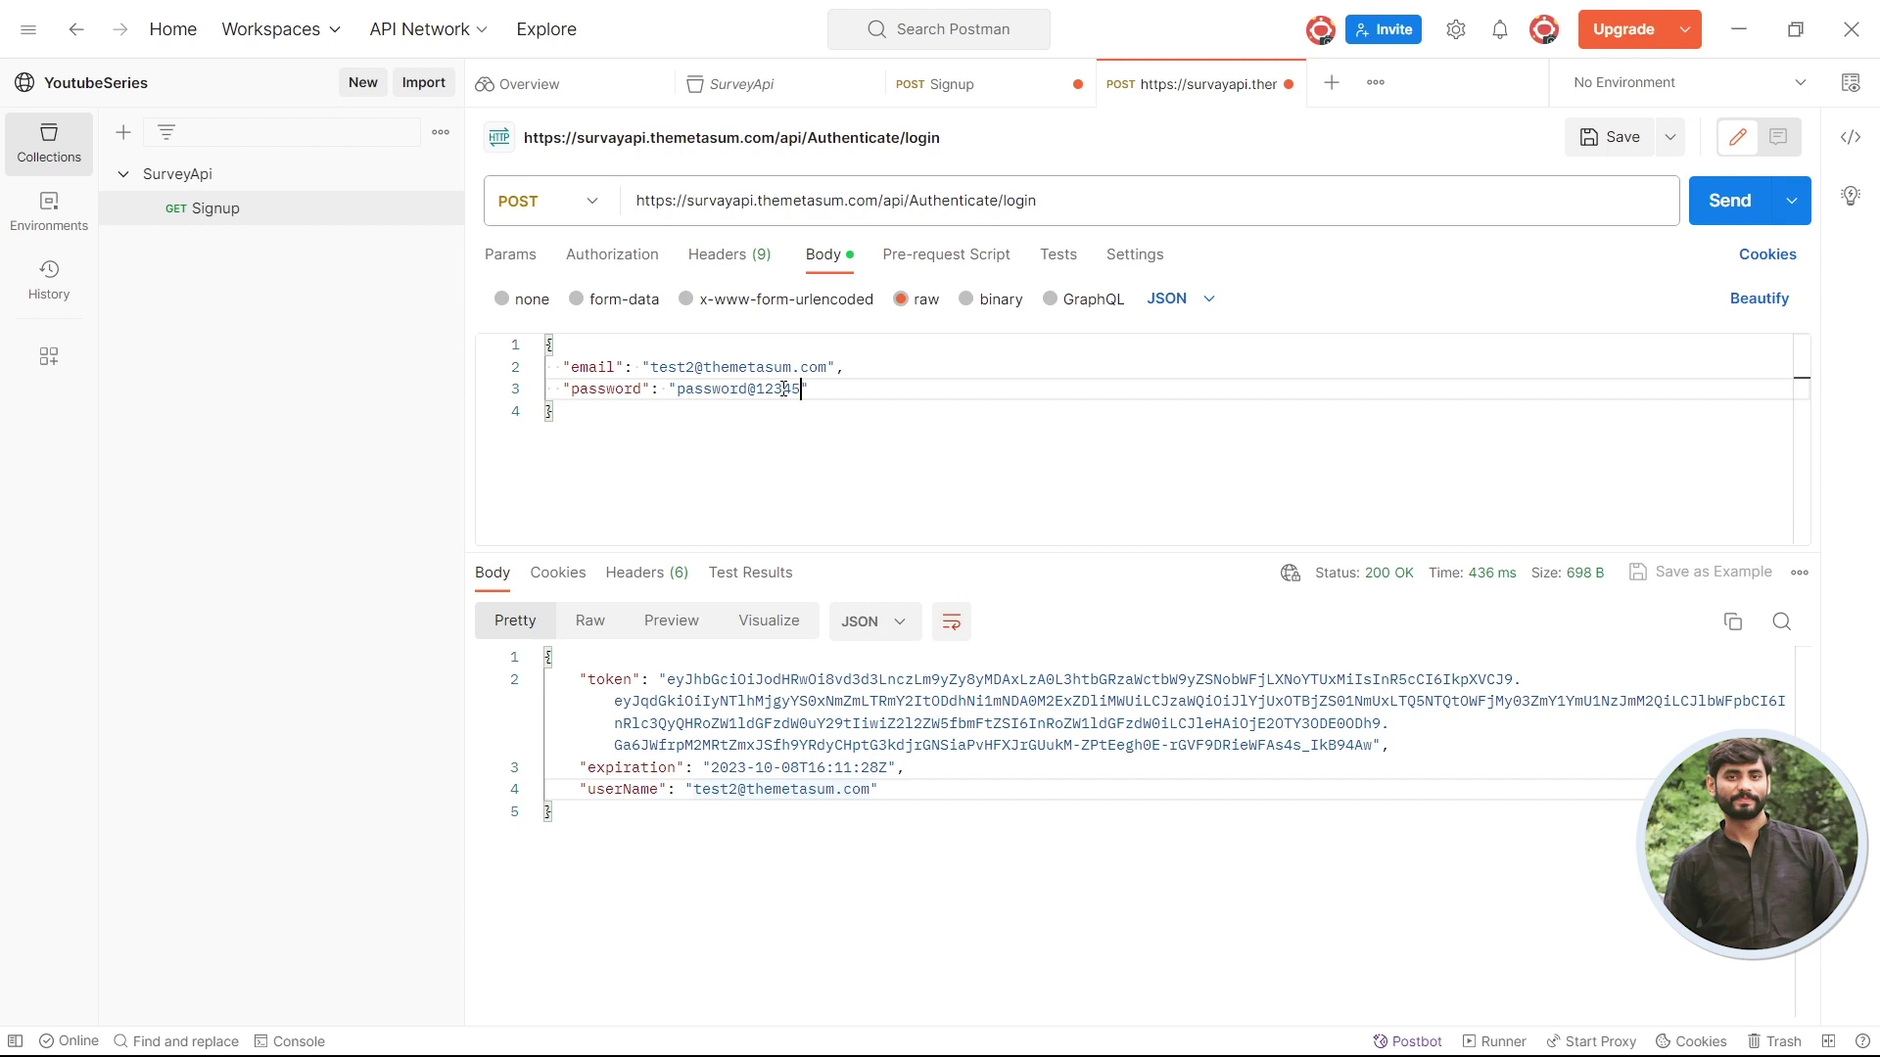
- Send the wrong-password login, inspect the 401 Unauthorized status, then select the password value
click(1720, 198)
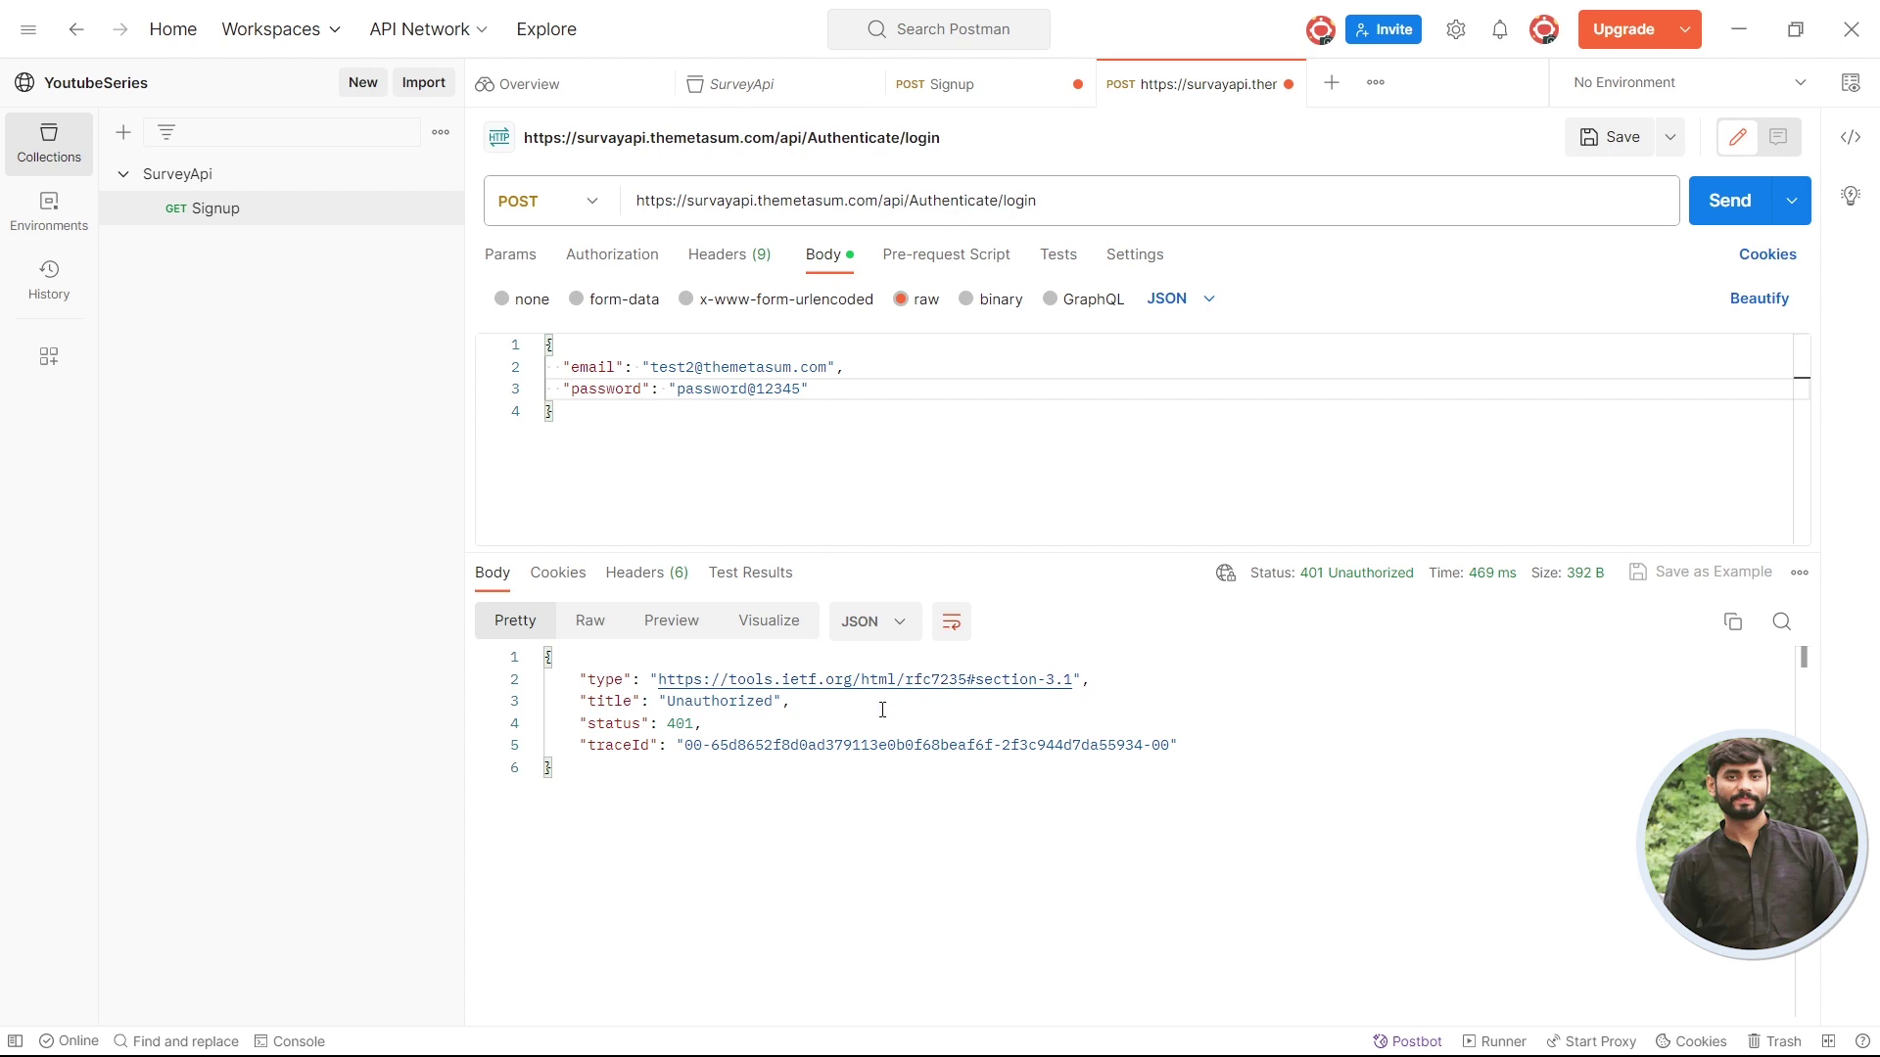
double_click(682, 722)
mouse_move(1345, 589)
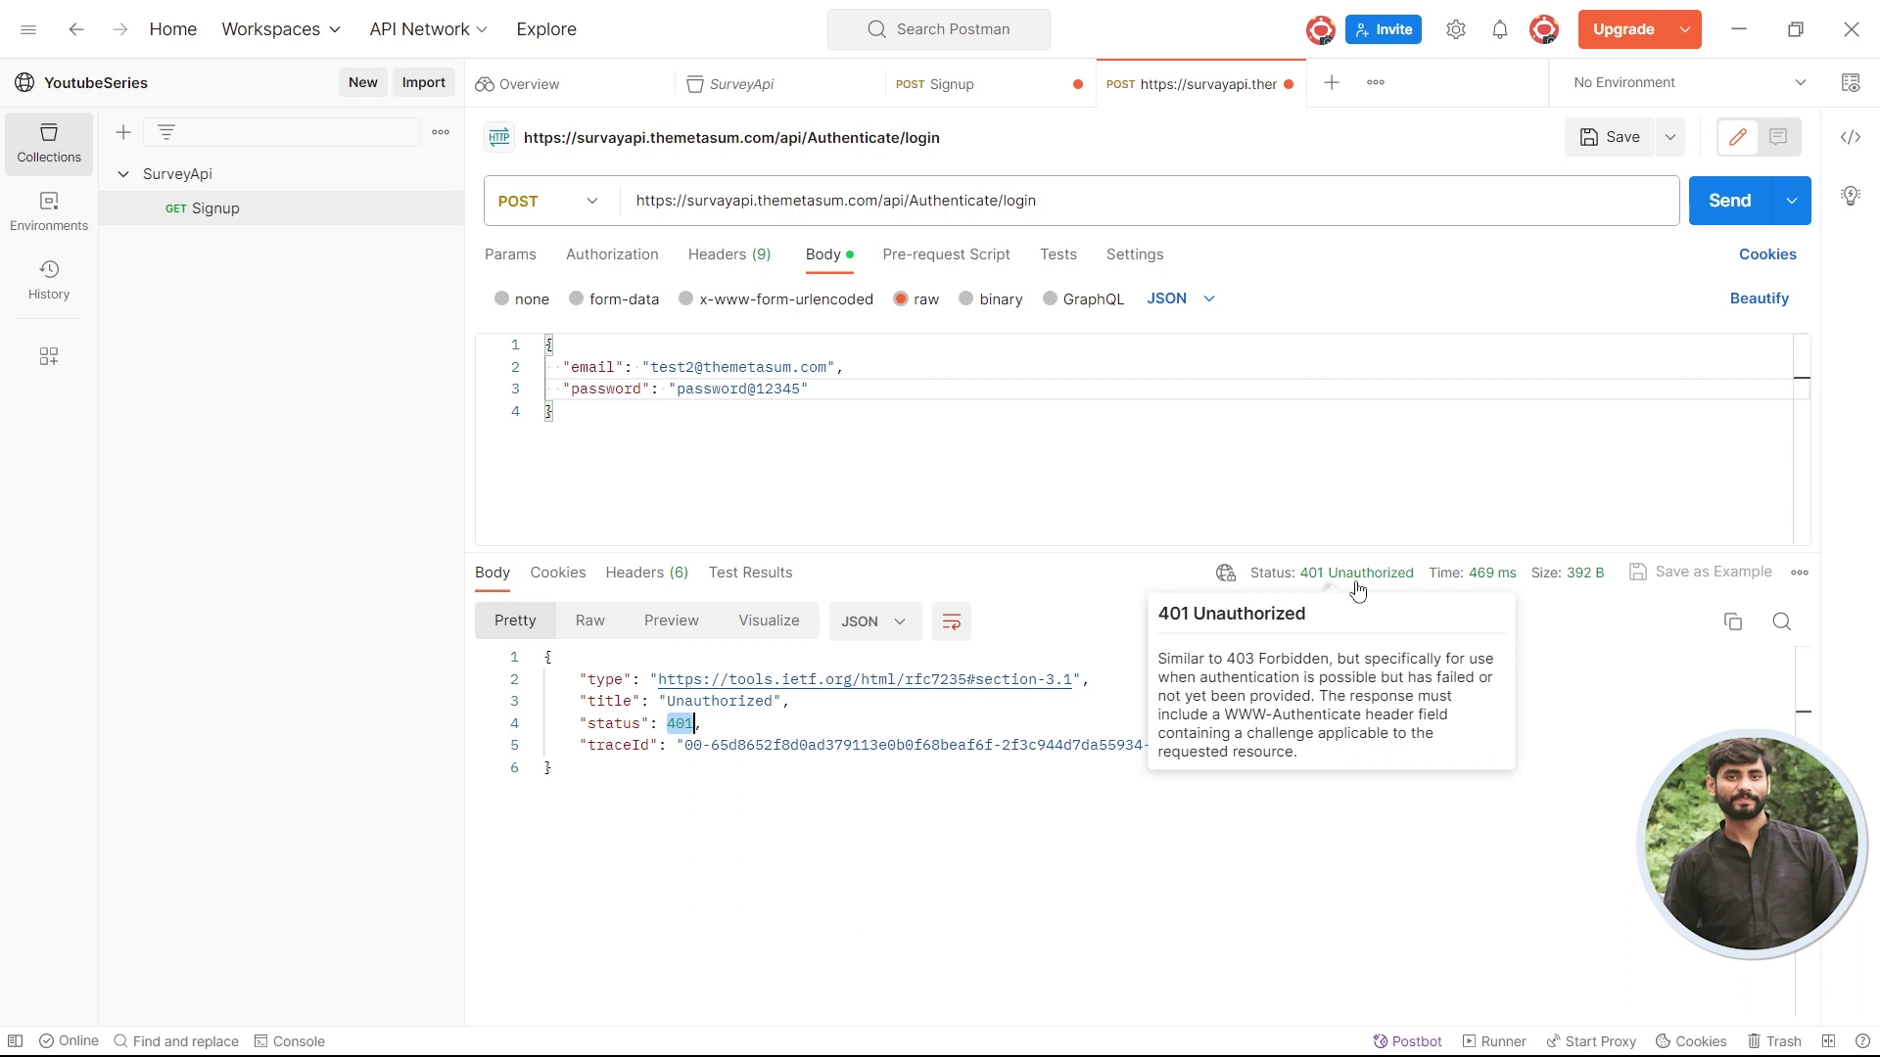
click(607, 765)
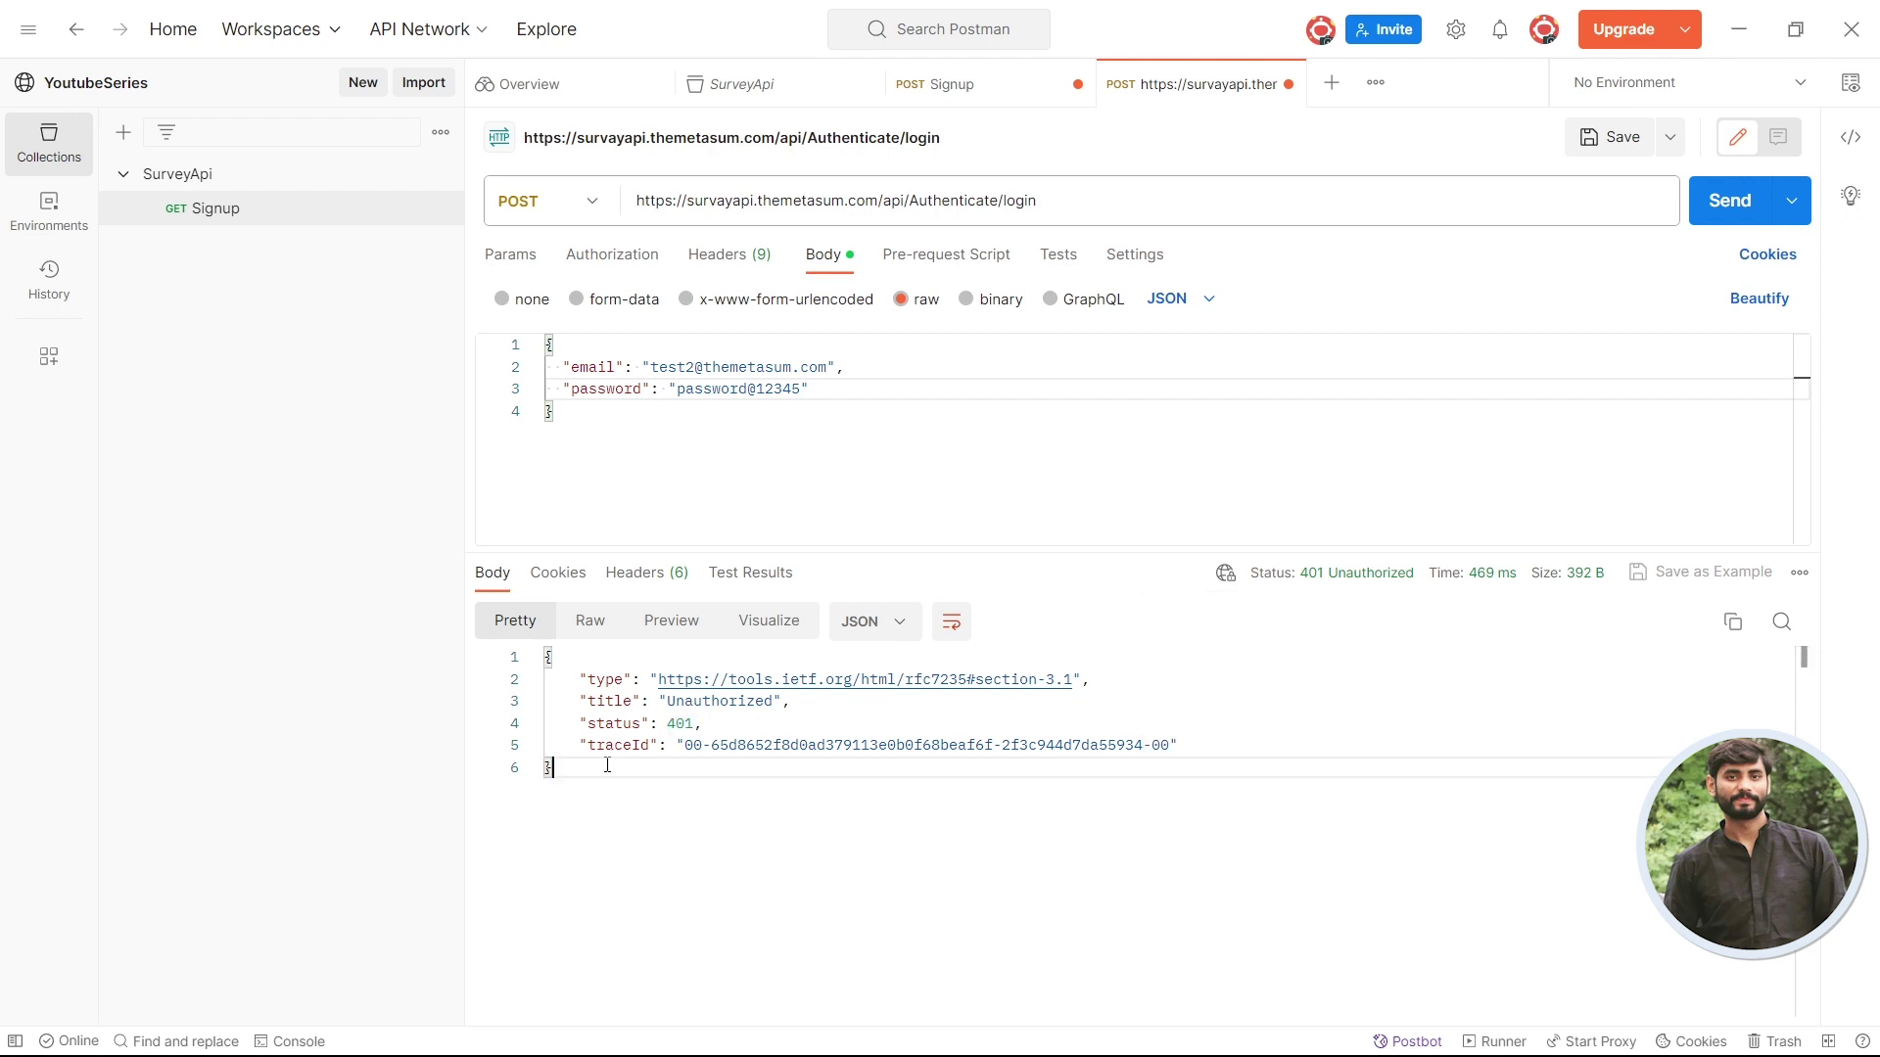
key(ctrl+a)
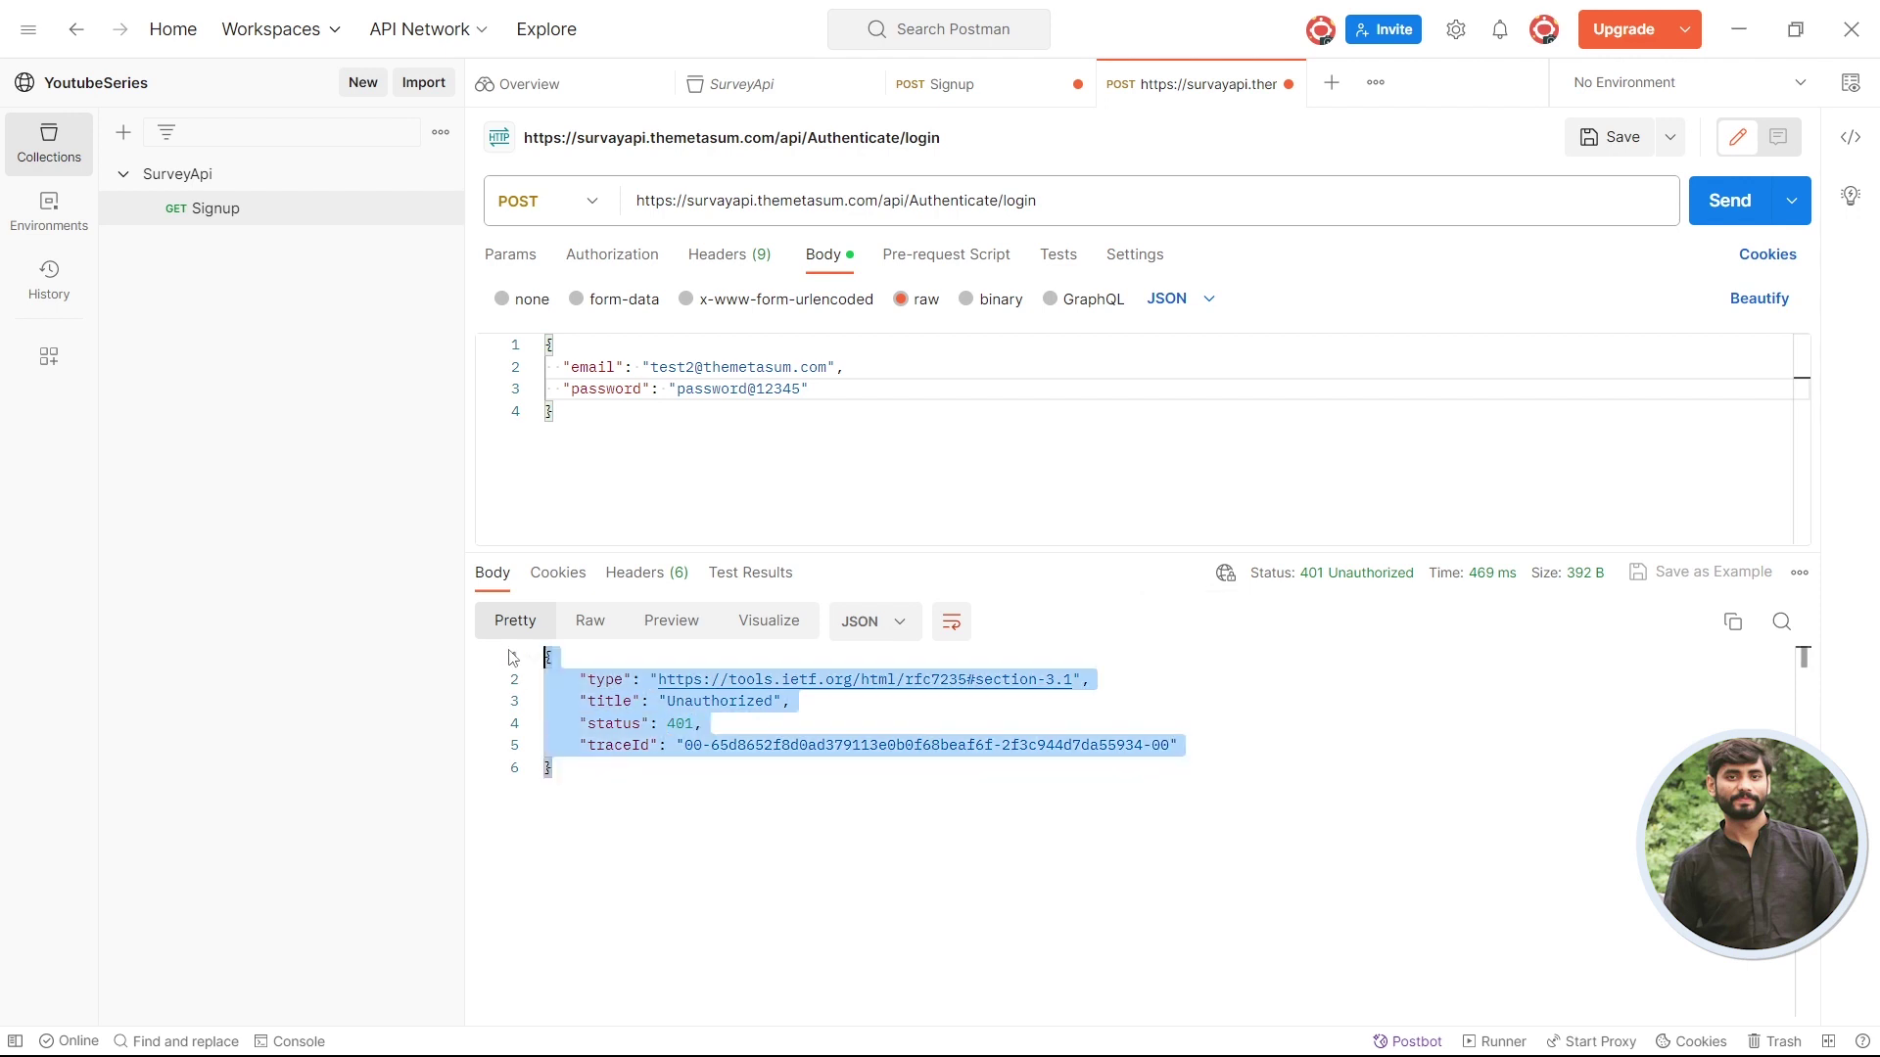
click(683, 723)
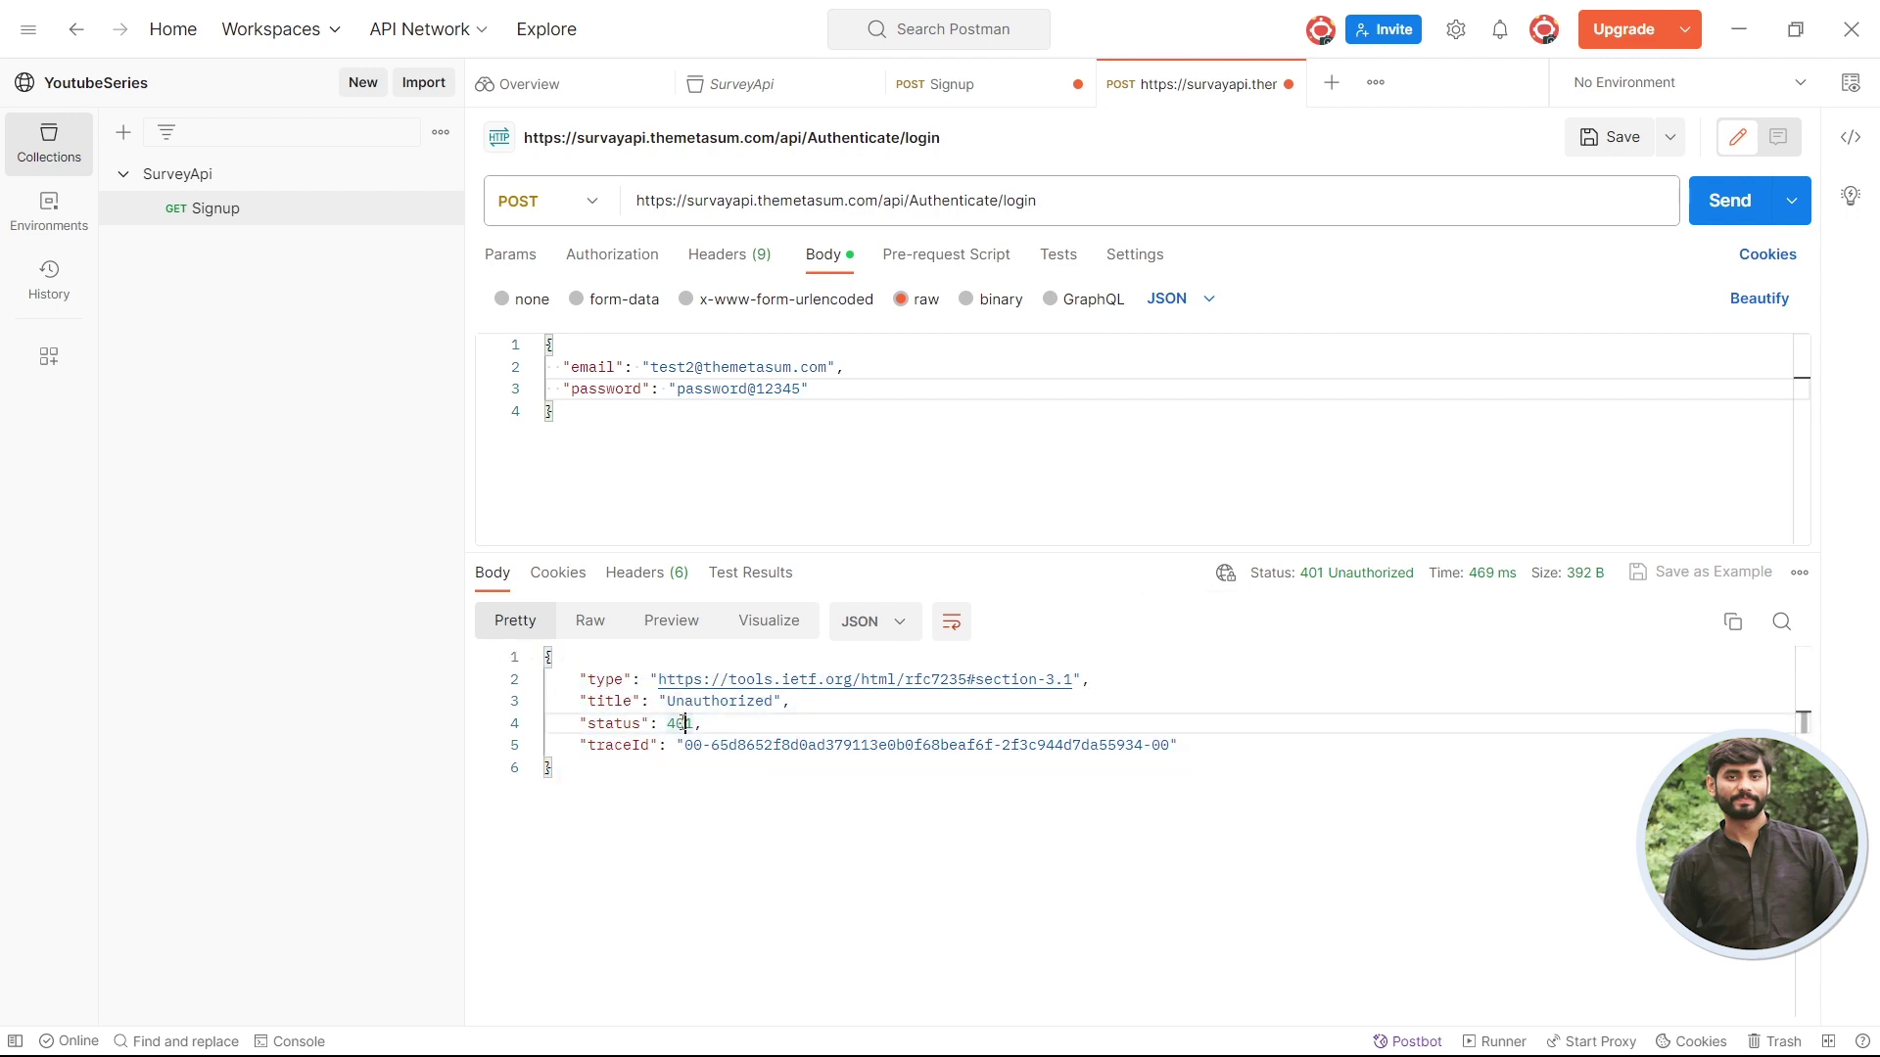
double_click(799, 390)
- Trim the extra digits from the password, resend for 200 OK, and select the new JWT token
click(801, 389)
key(BackSpace)
key(BackSpace)
click(1729, 200)
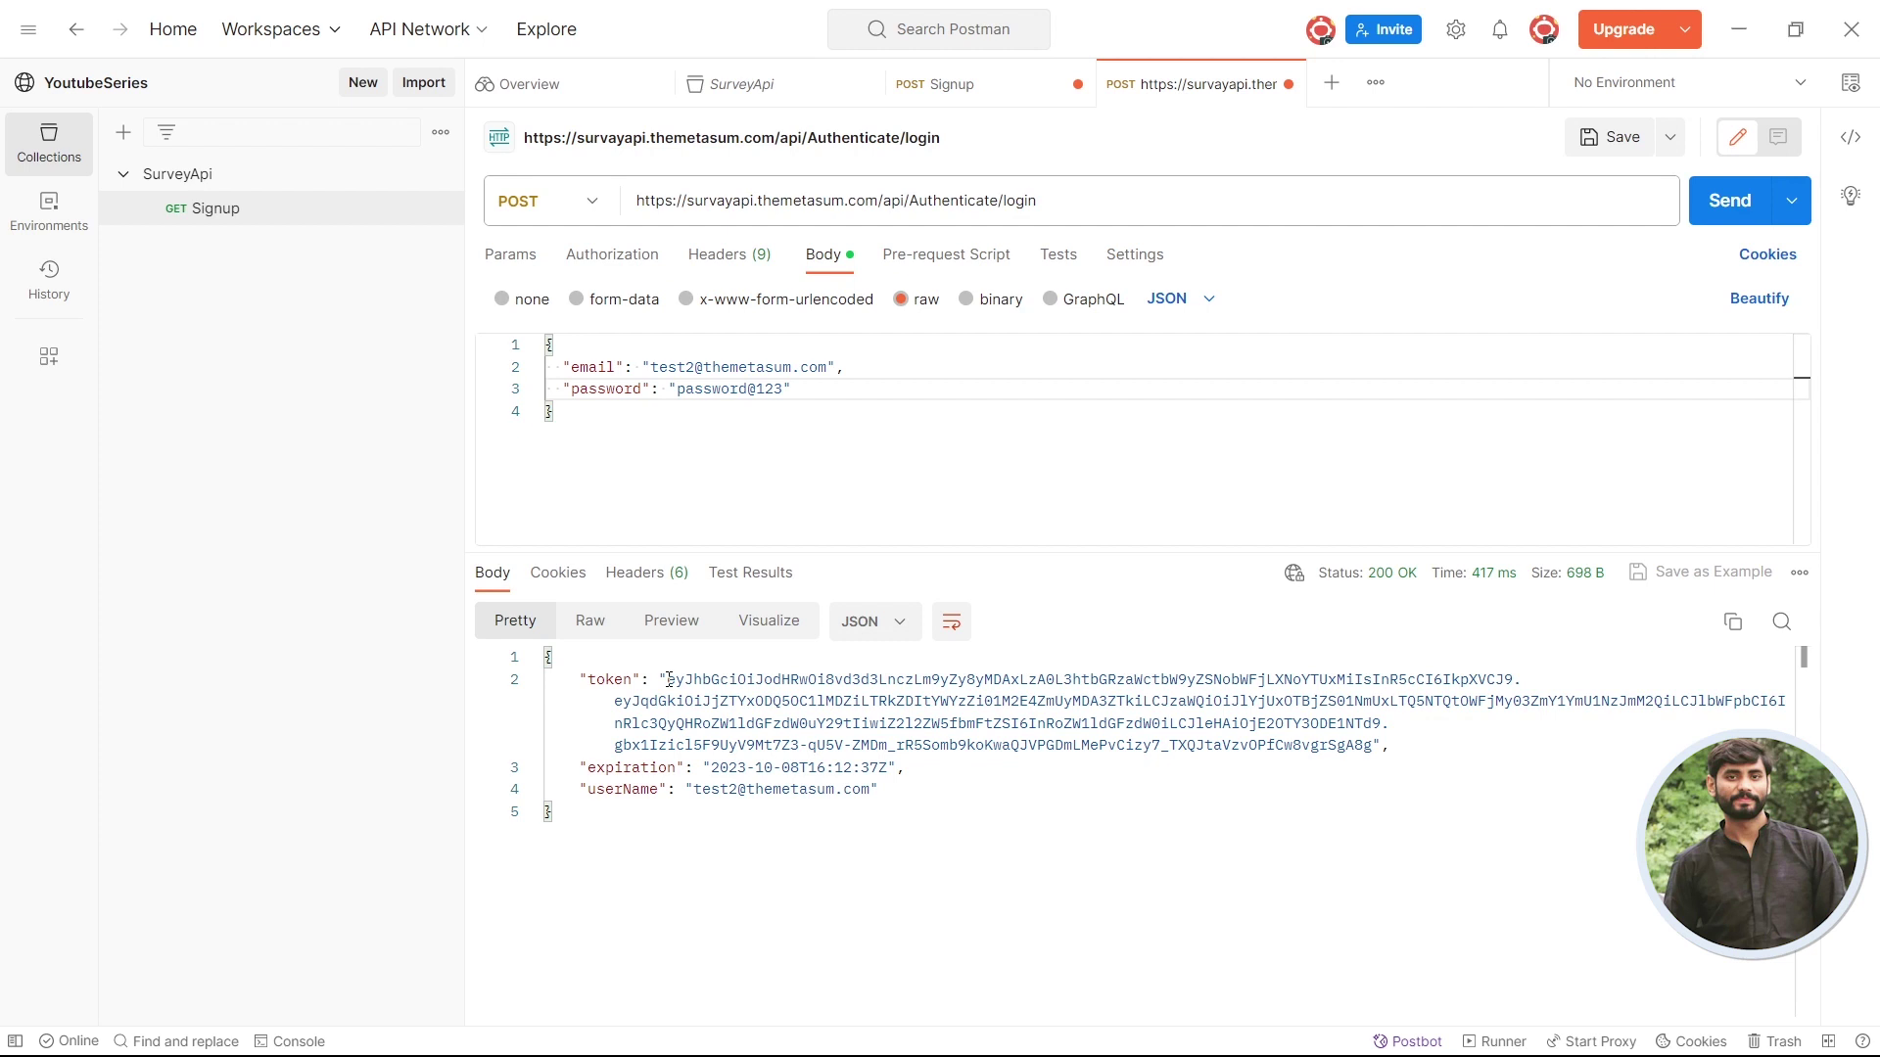
drag(669, 679, 1373, 749)
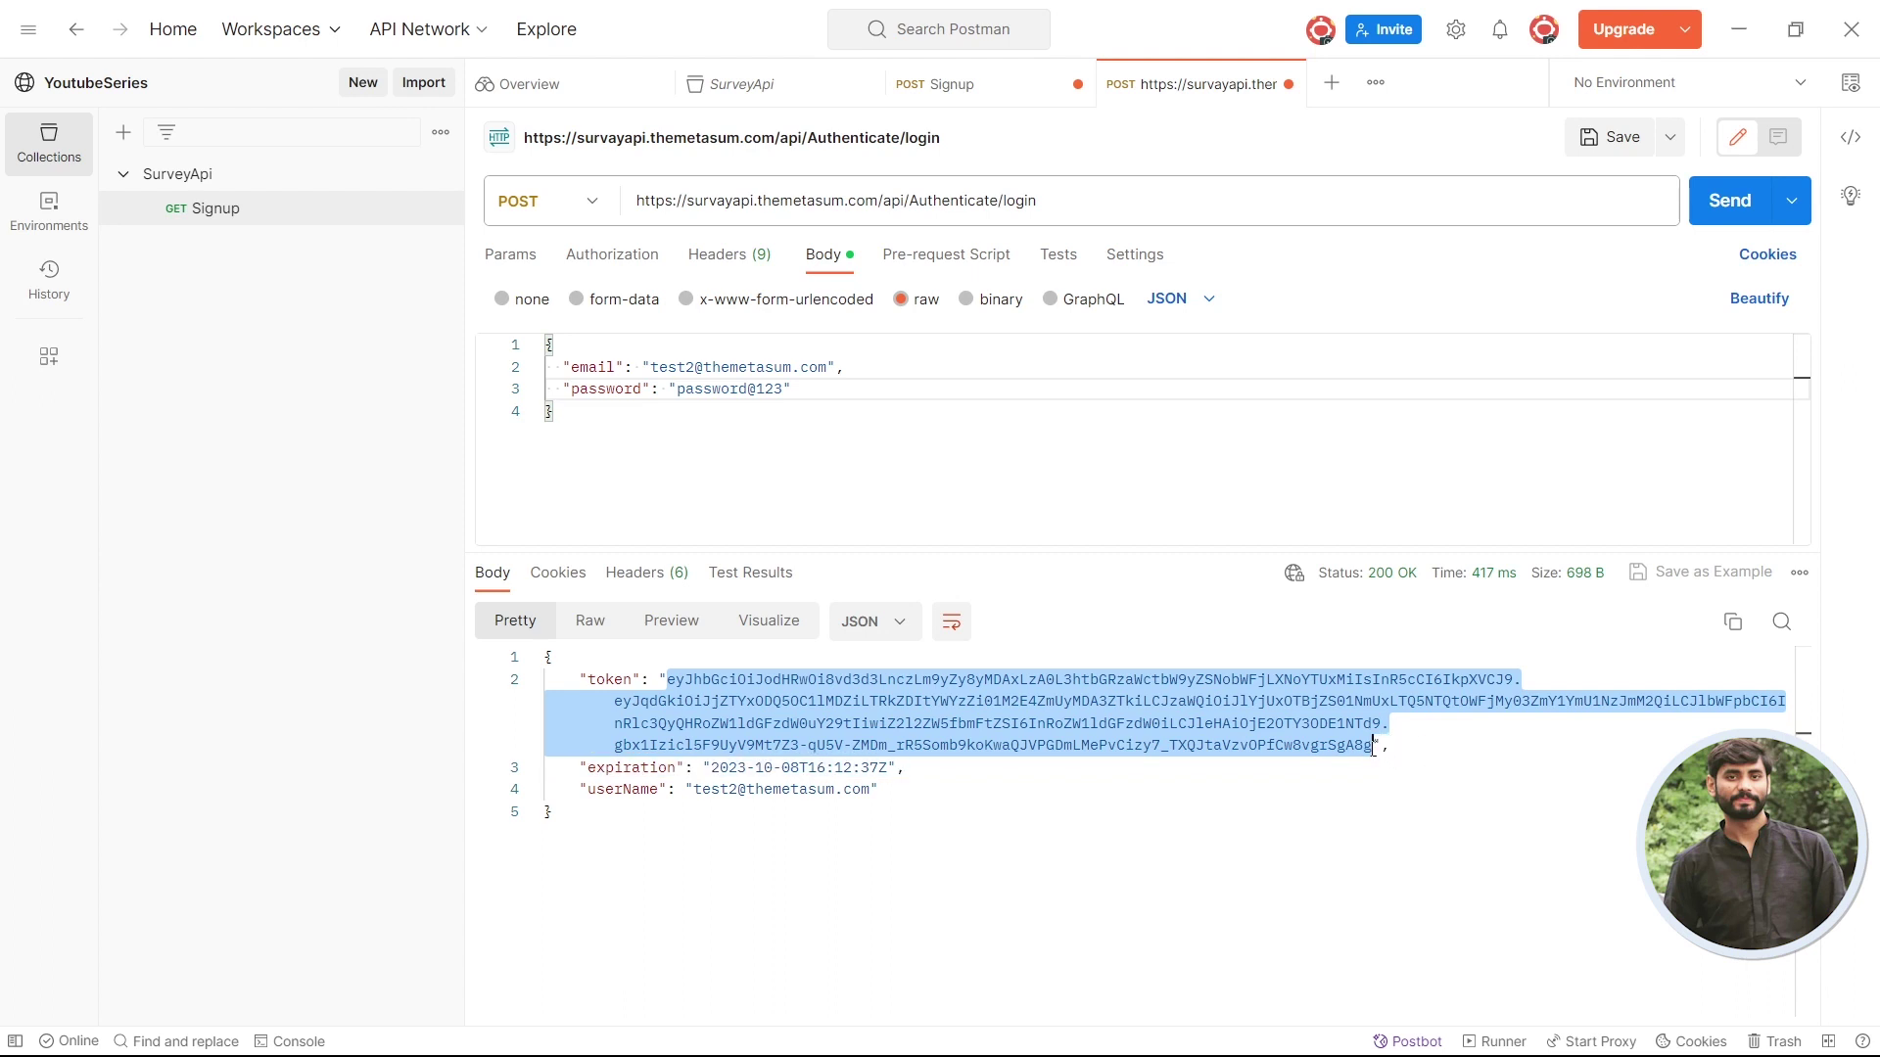
key(alt+Tab)
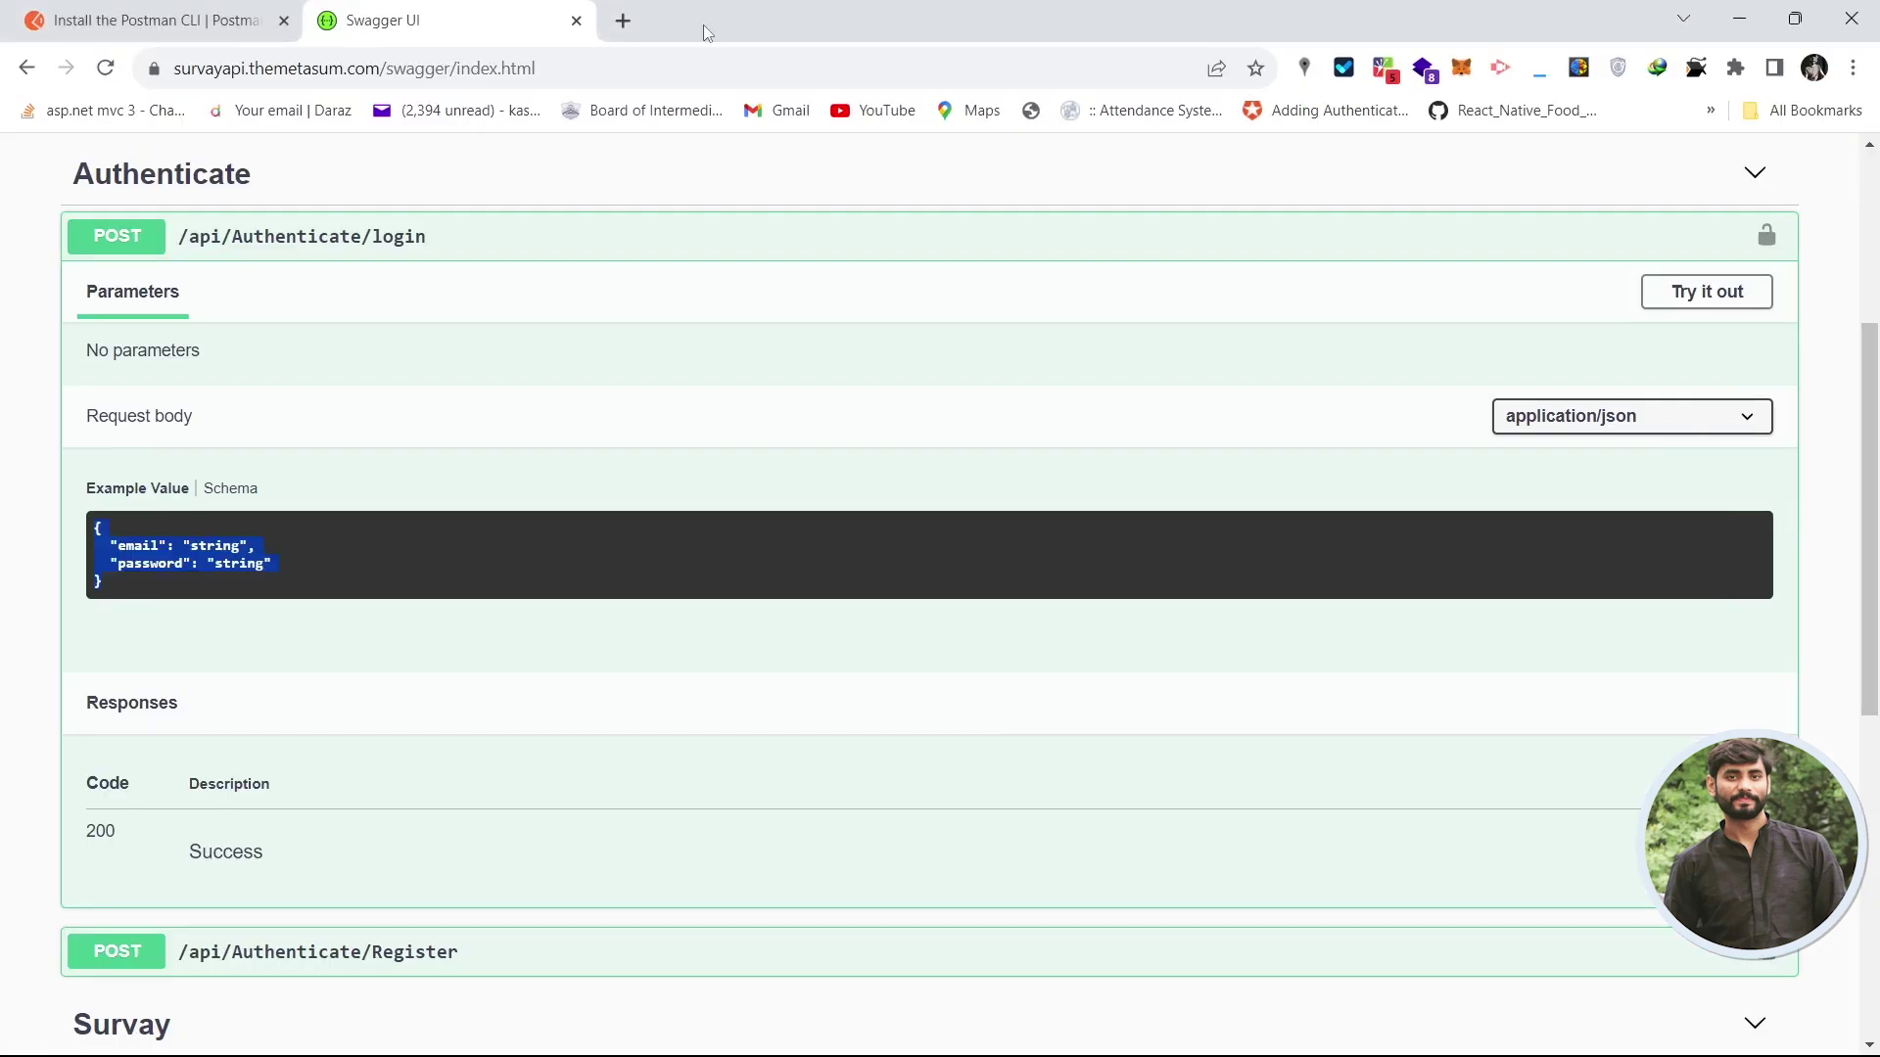
- Open ChatGPT in a new browser tab
click(620, 18)
click(527, 68)
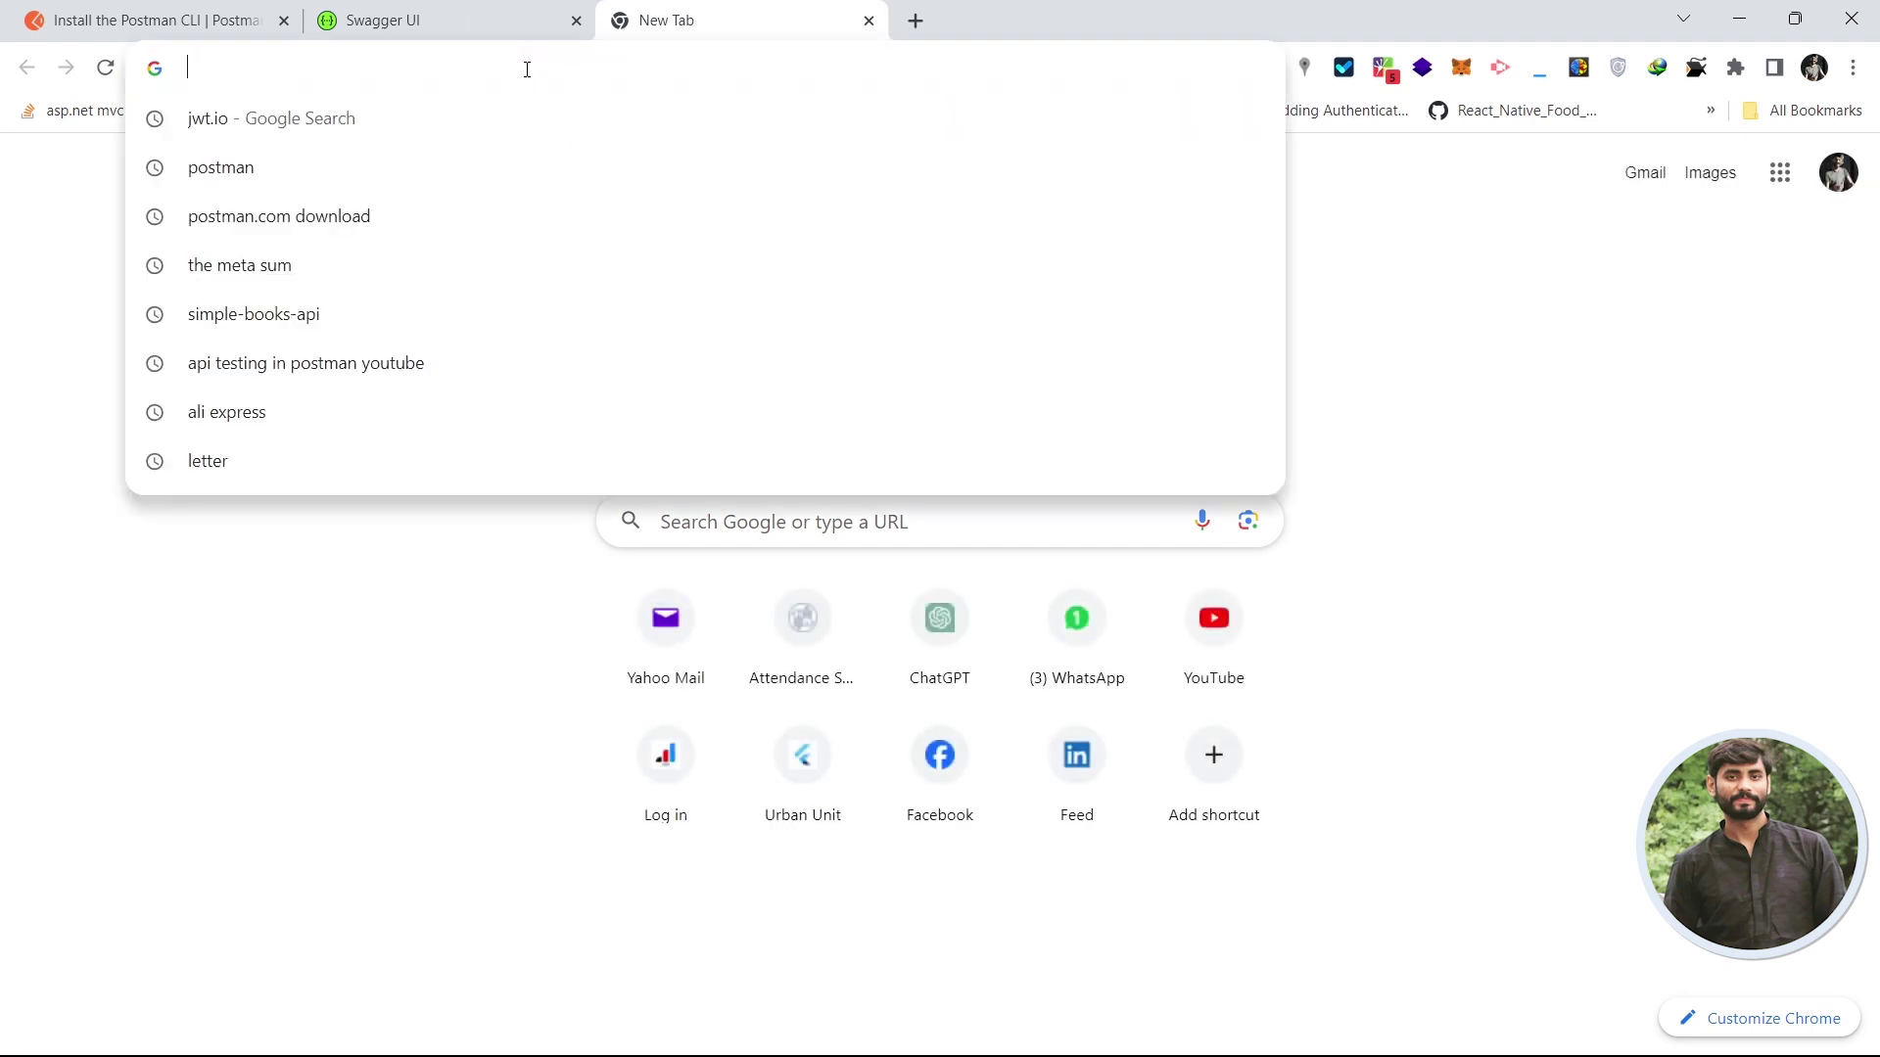
text(chat)
key(Return)
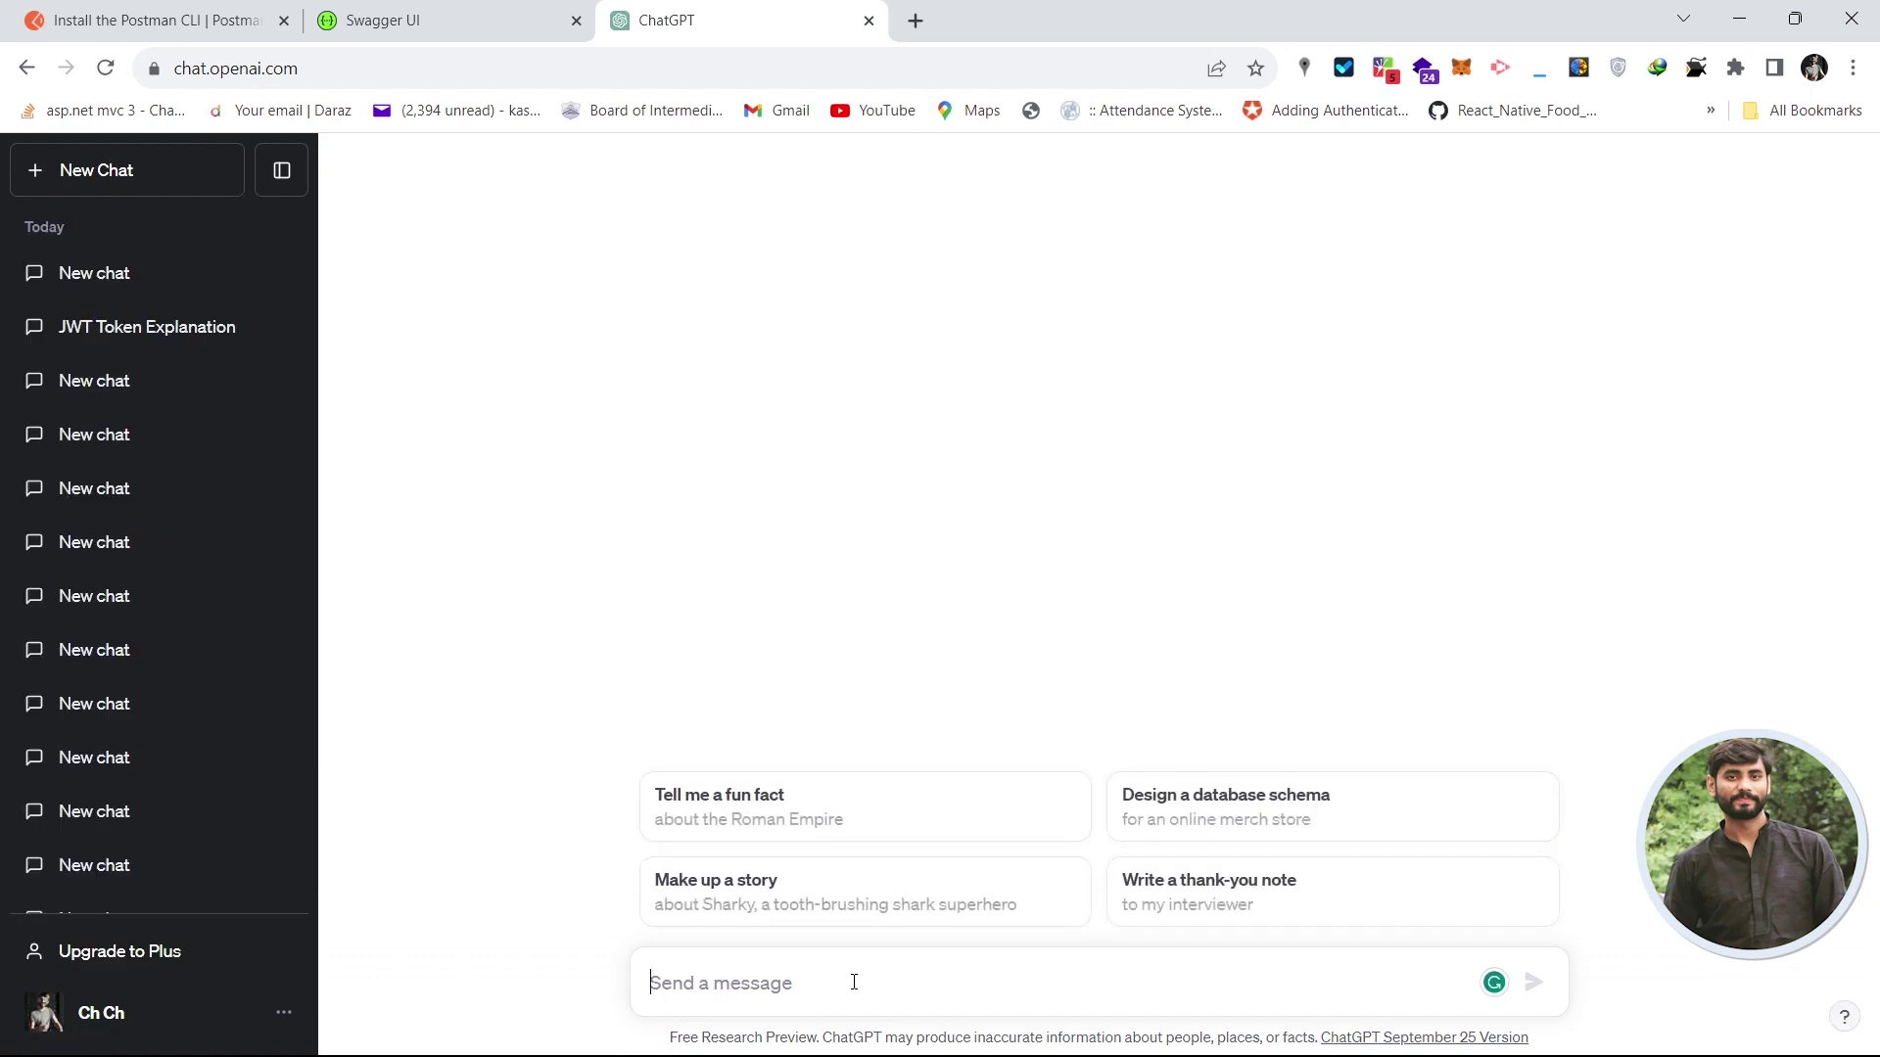
- Send ChatGPT a 'Decode JWT' message with the copied login token pasted below it
text(Decode)
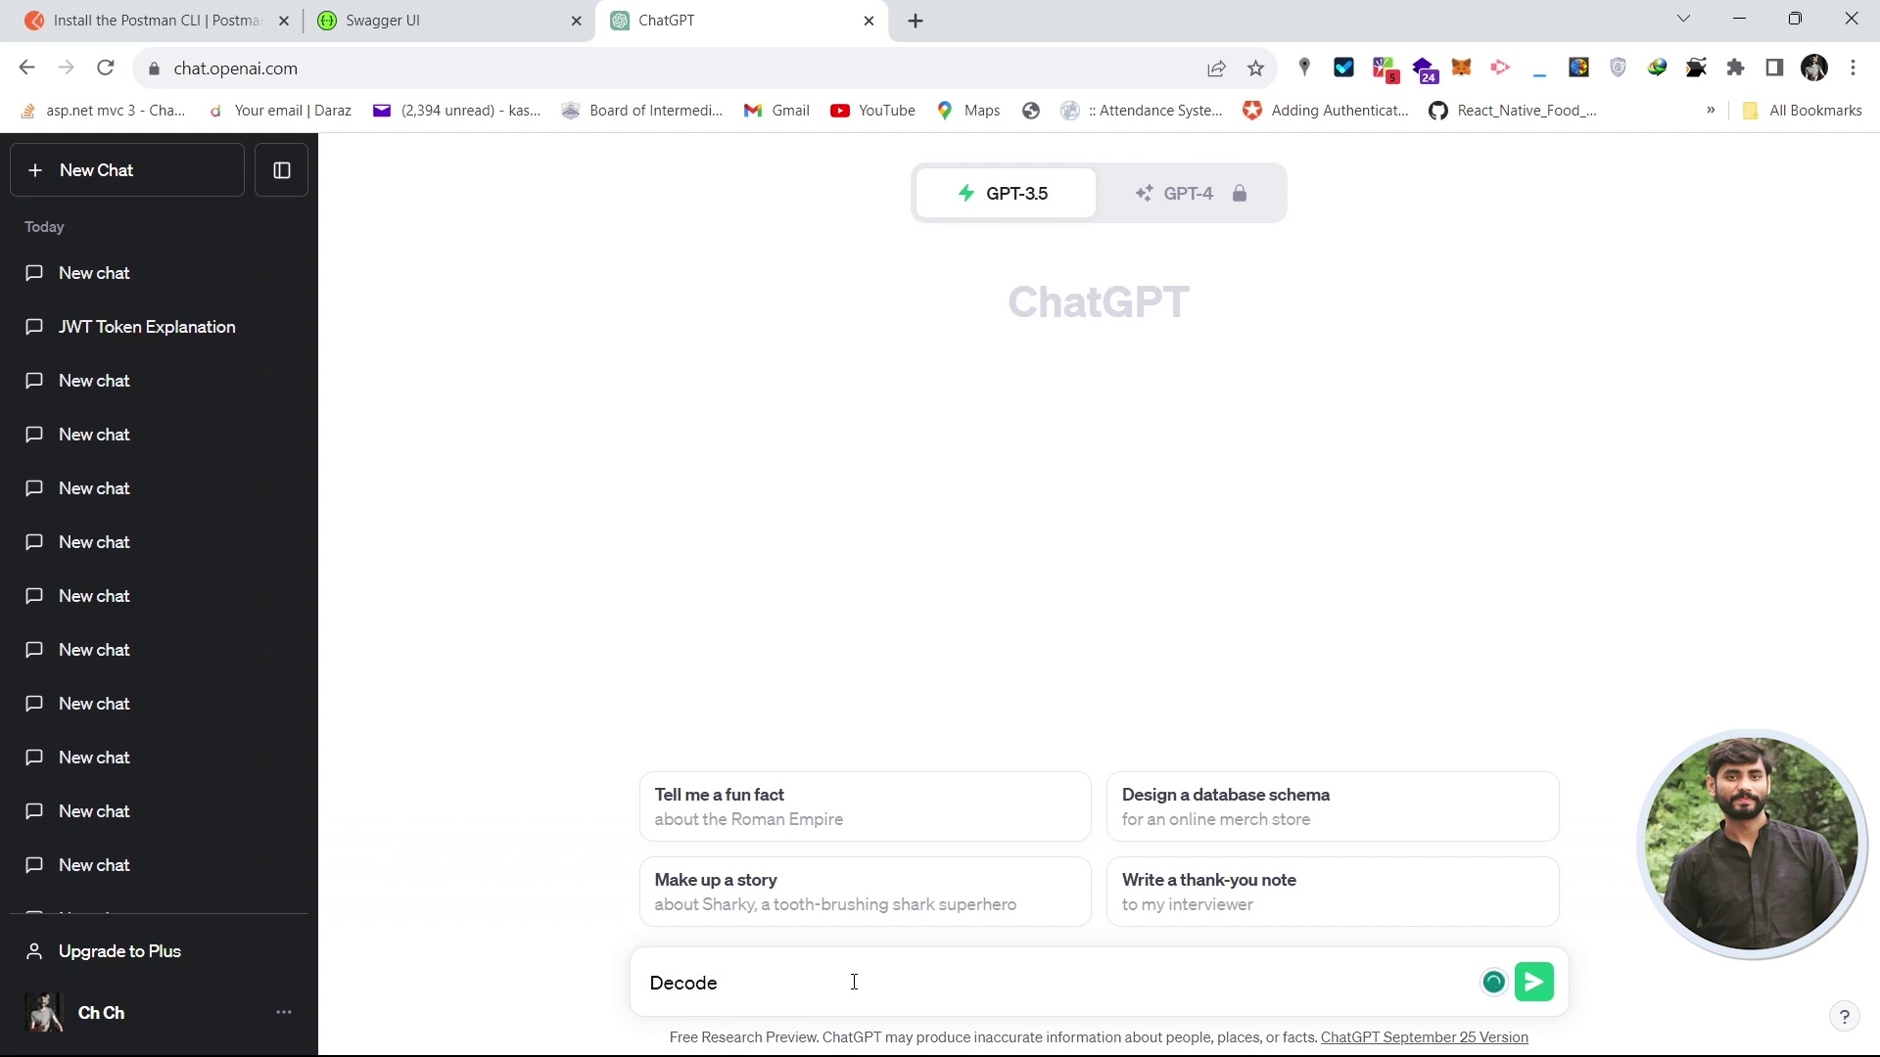
text( JWT)
key(shift+Return)
key(shift+Return)
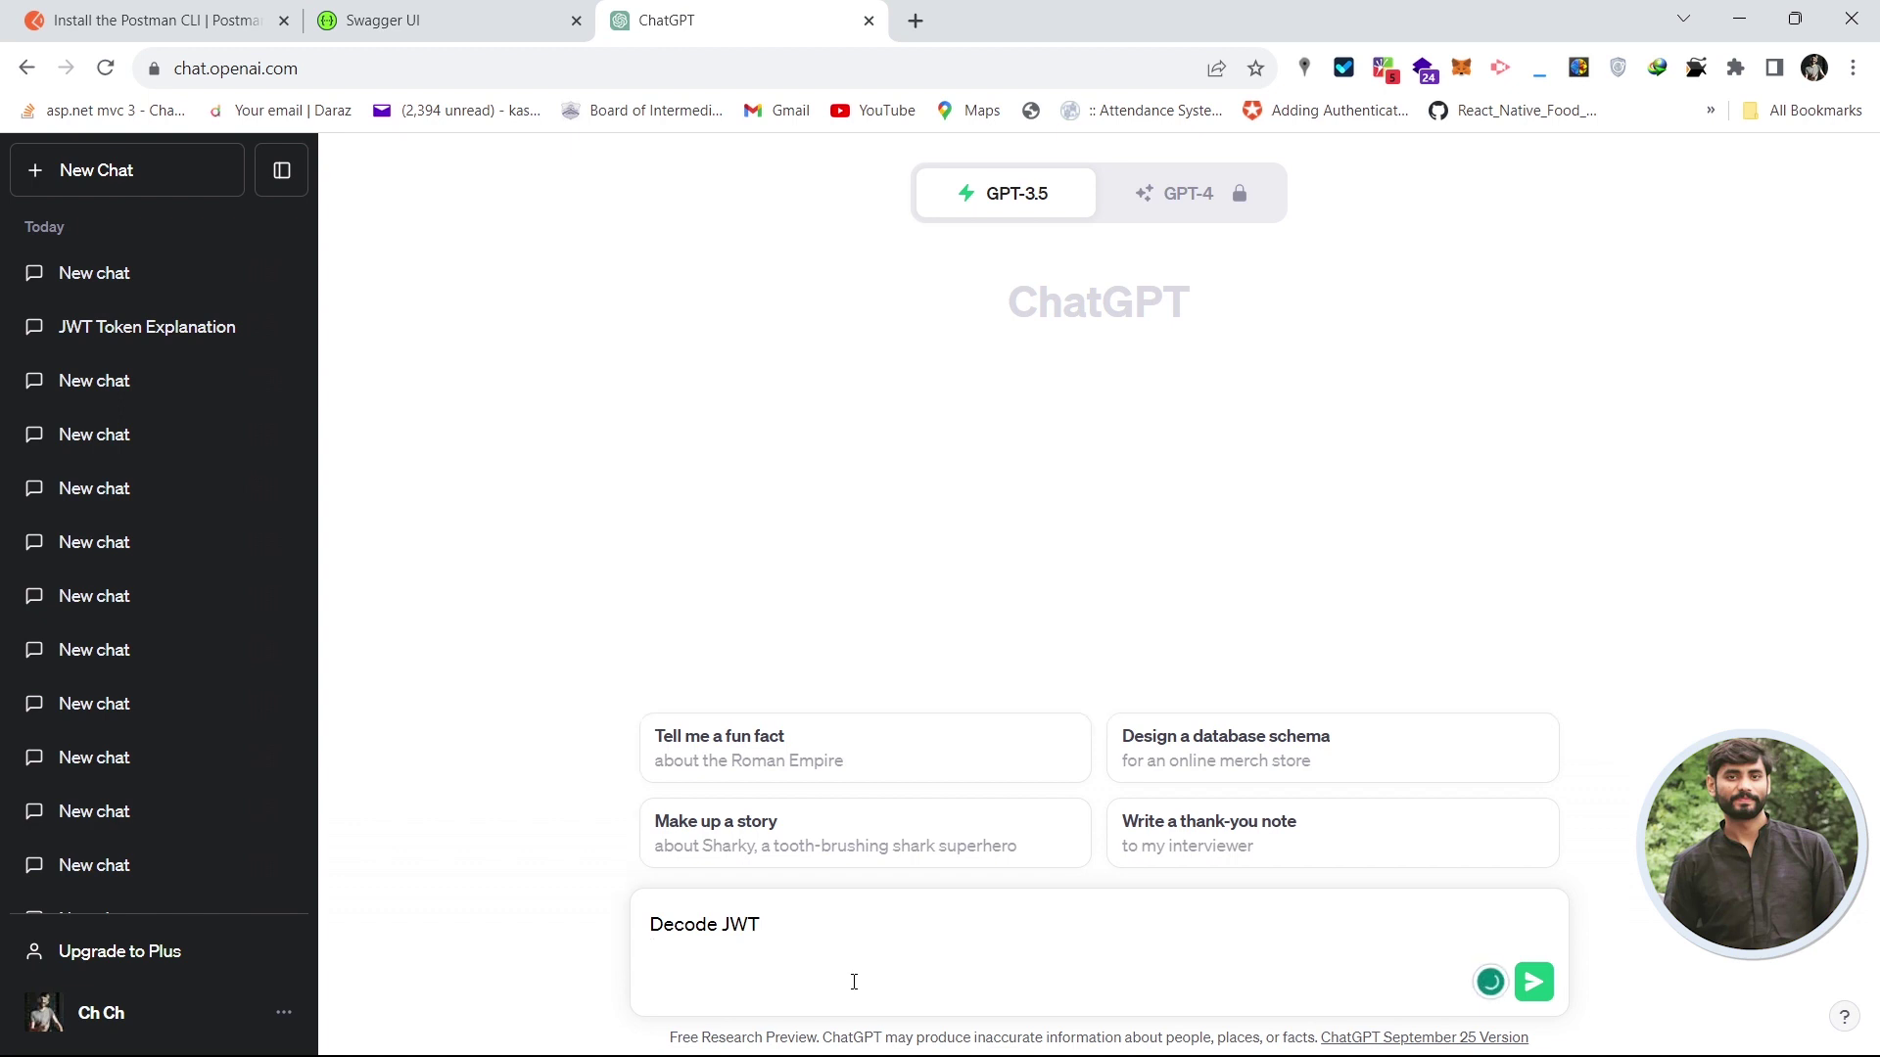
key(ctrl+v)
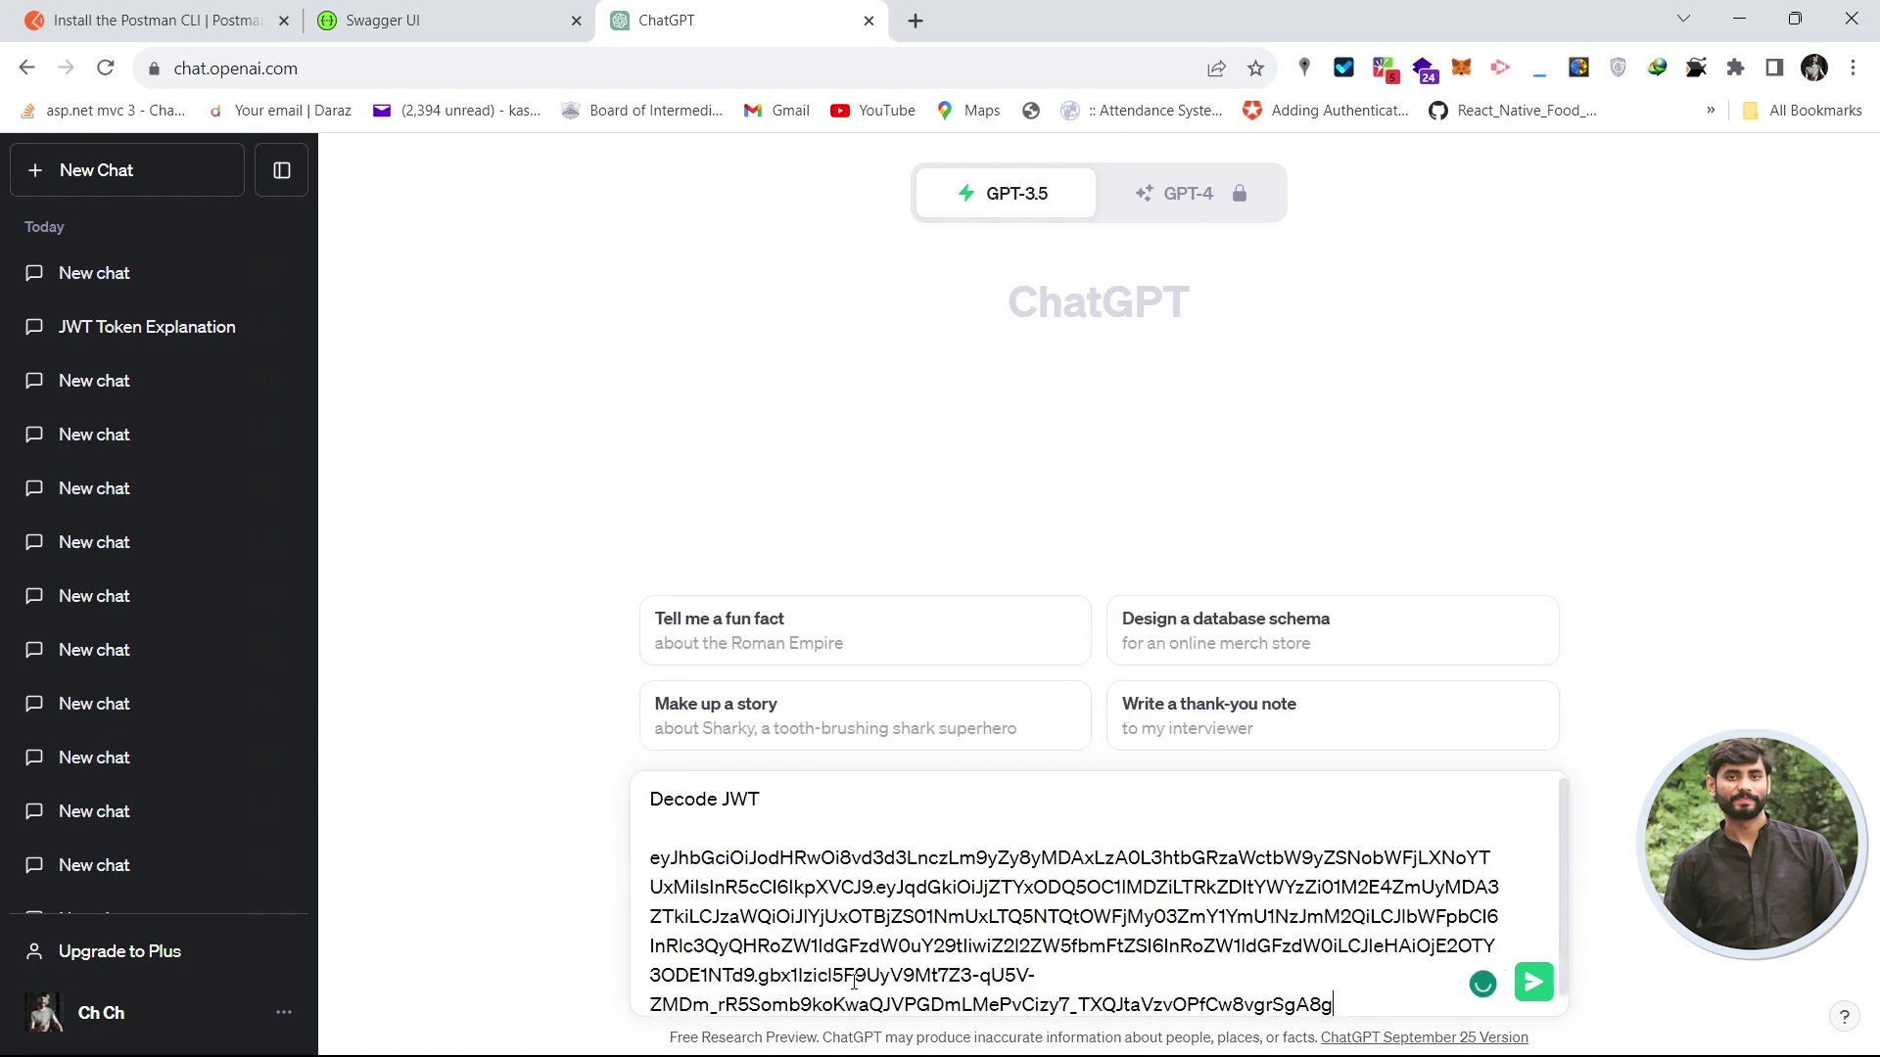
key(Return)
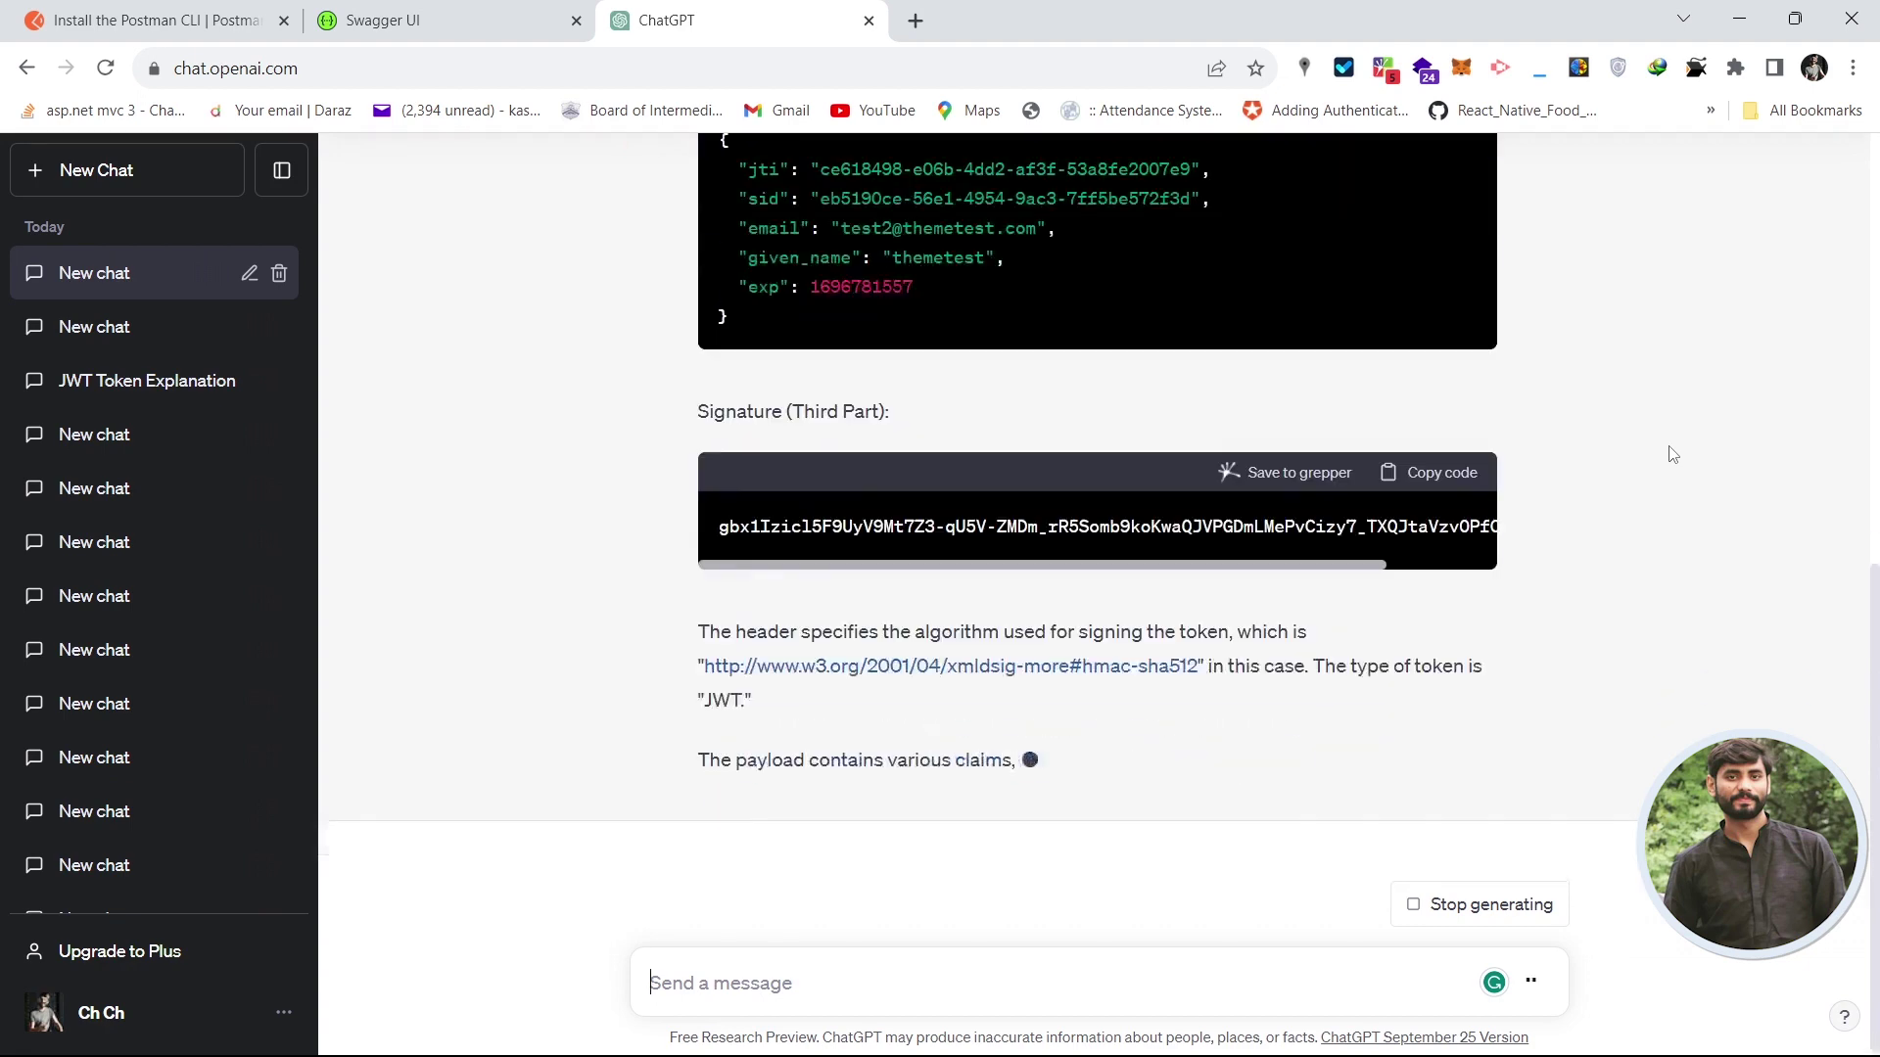
scroll(1877, 680, up, 5)
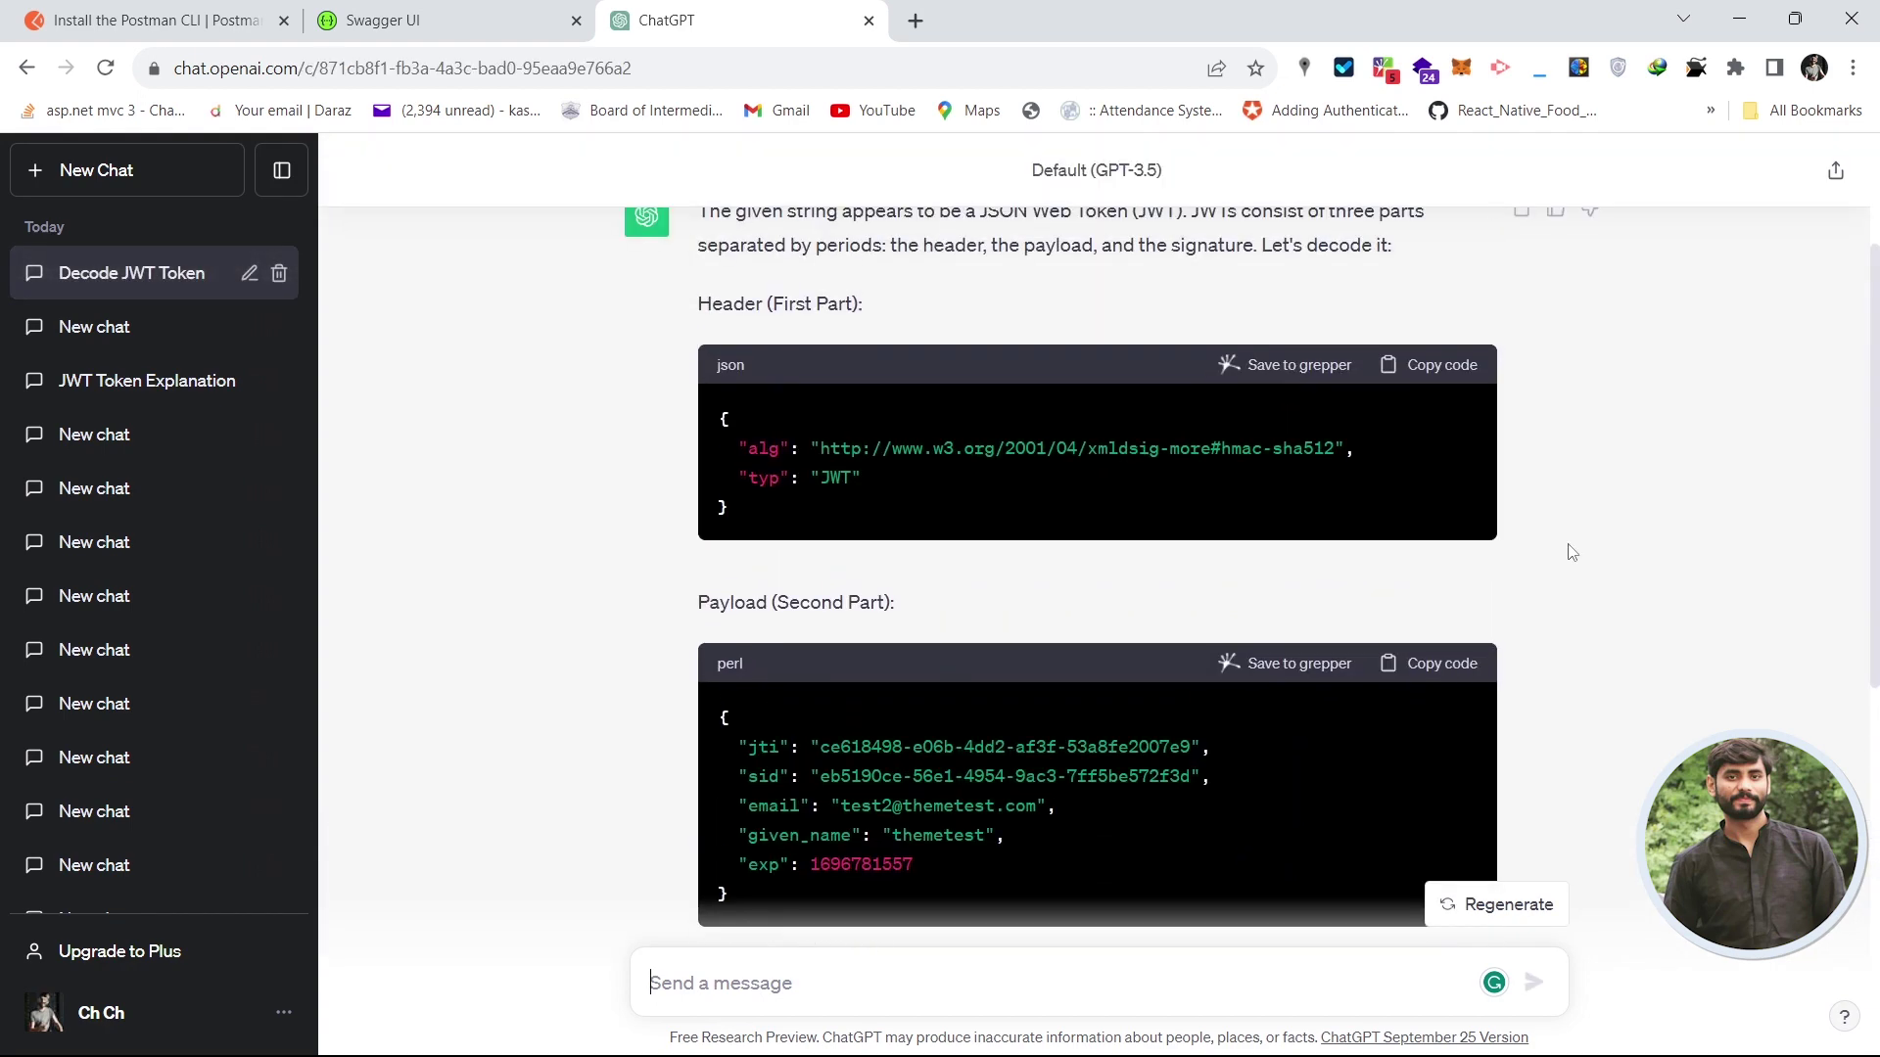
key(ctrl+plus)
drag(707, 548, 710, 449)
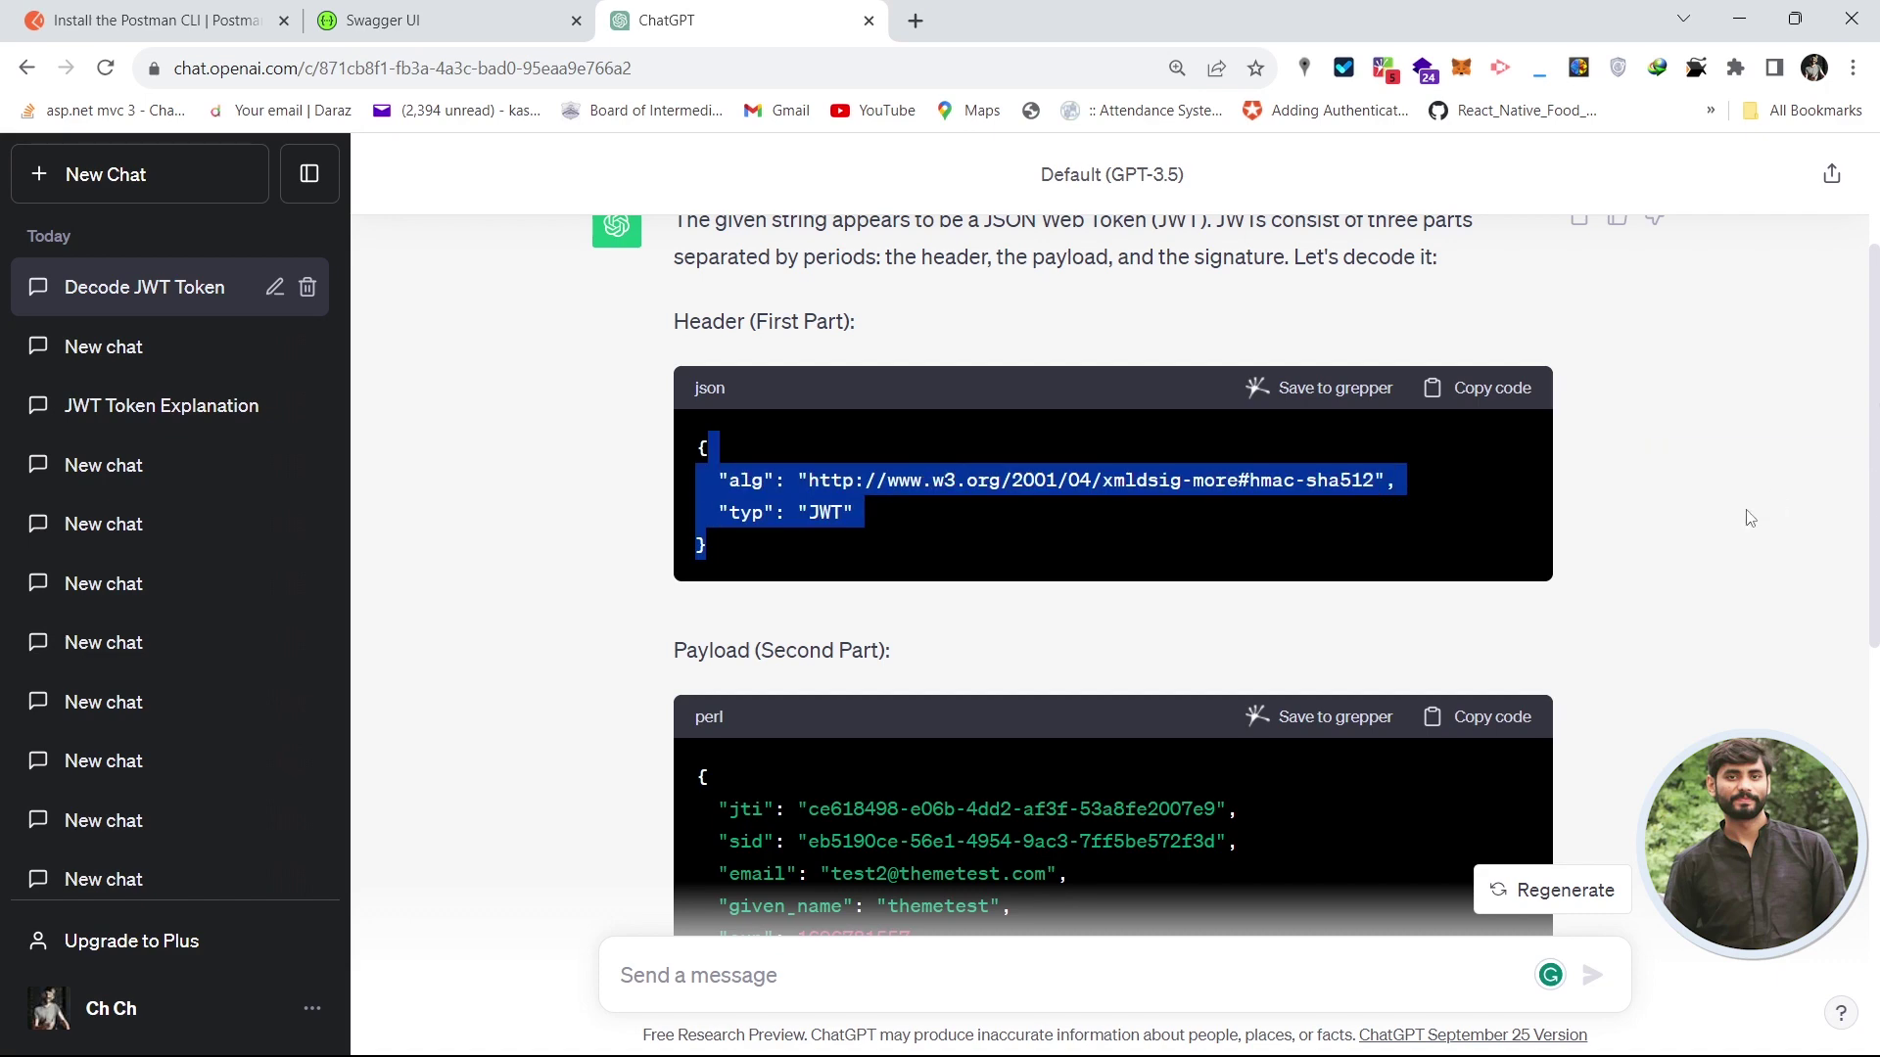
scroll(1877, 444, up, 1)
click(1867, 372)
drag(1874, 366, 1871, 487)
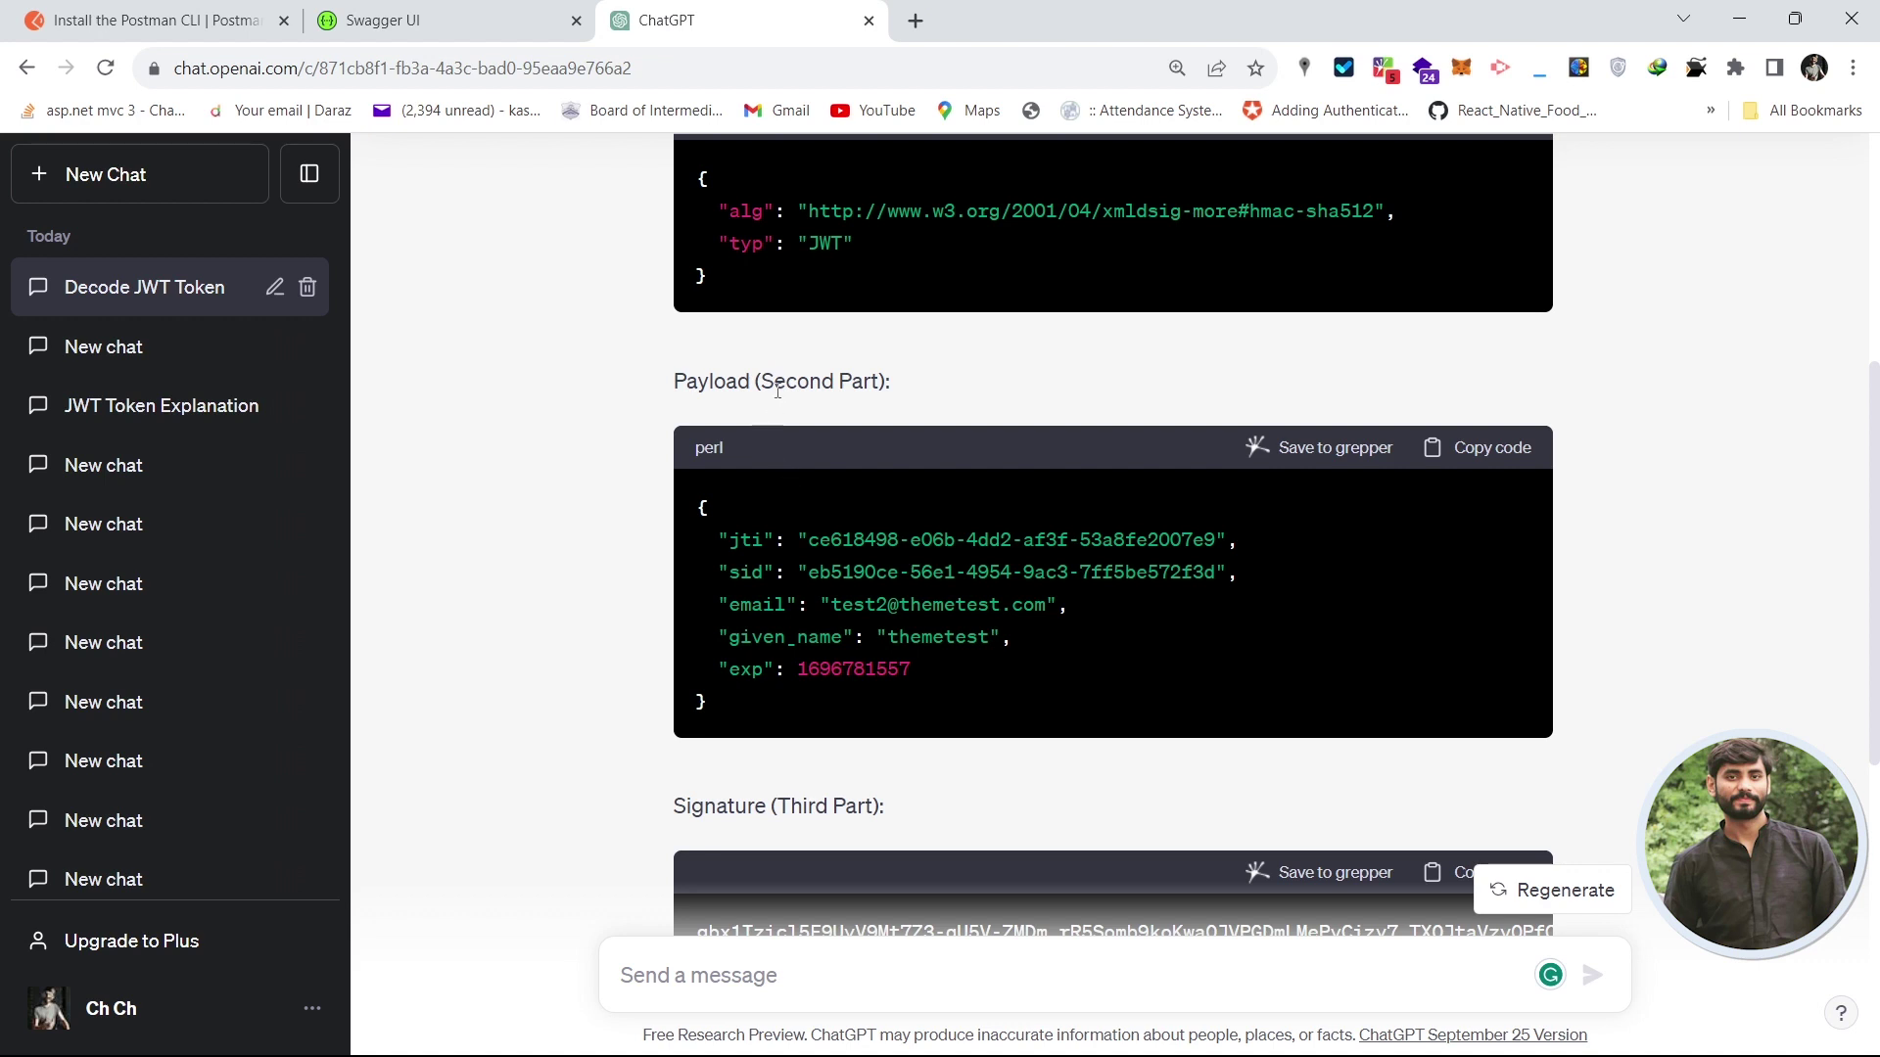
drag(782, 387, 673, 386)
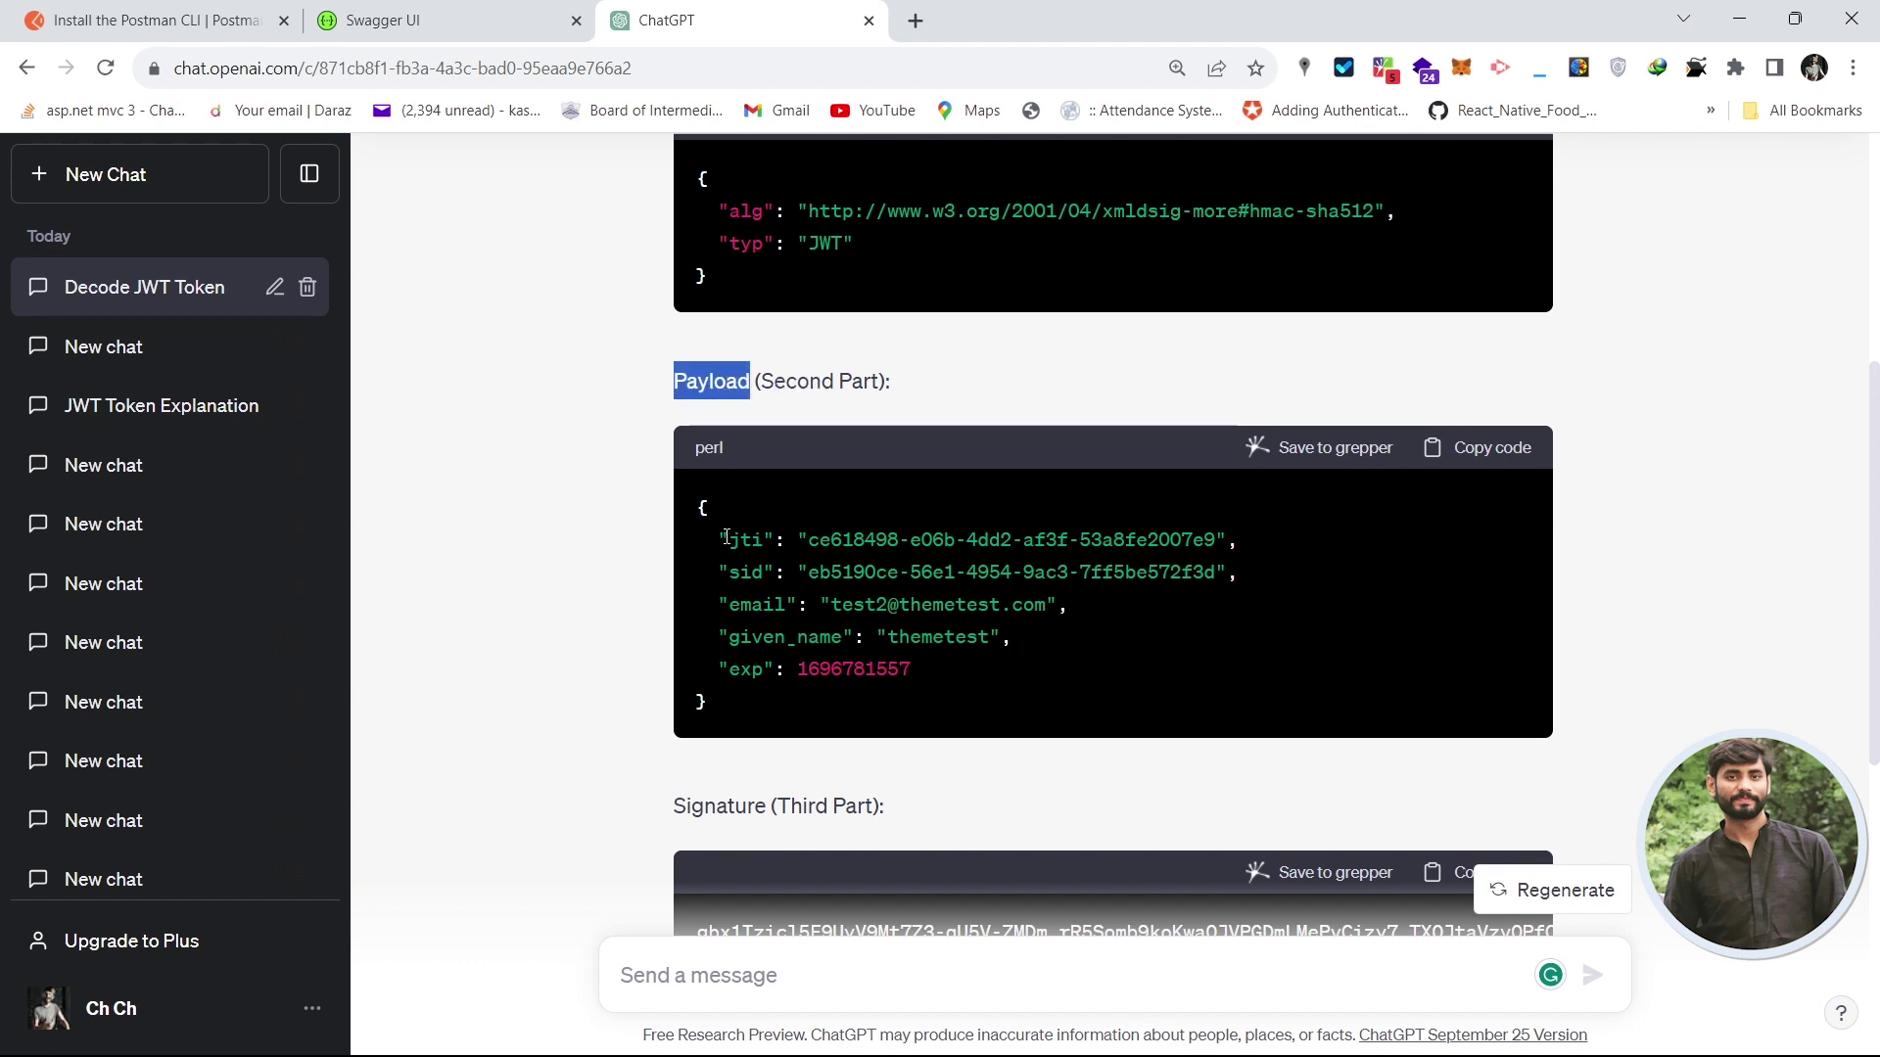
double_click(756, 541)
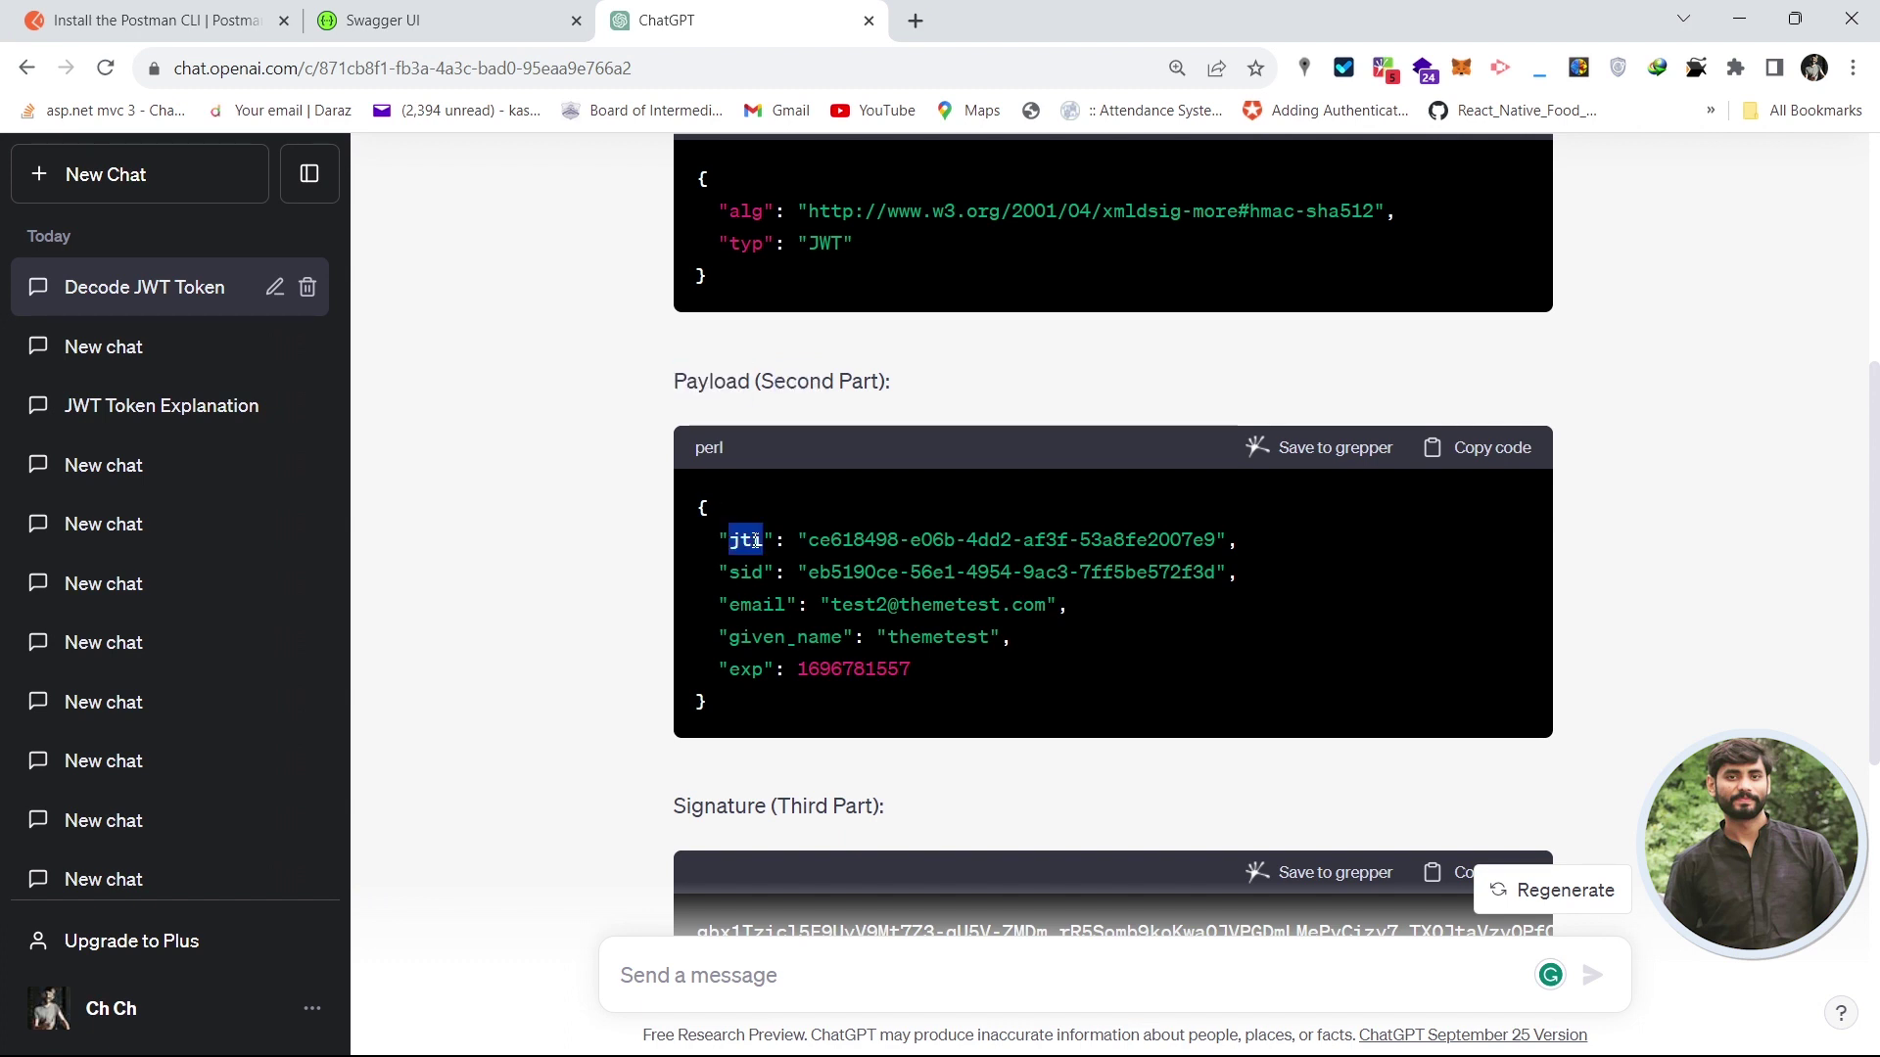
drag(805, 541, 876, 540)
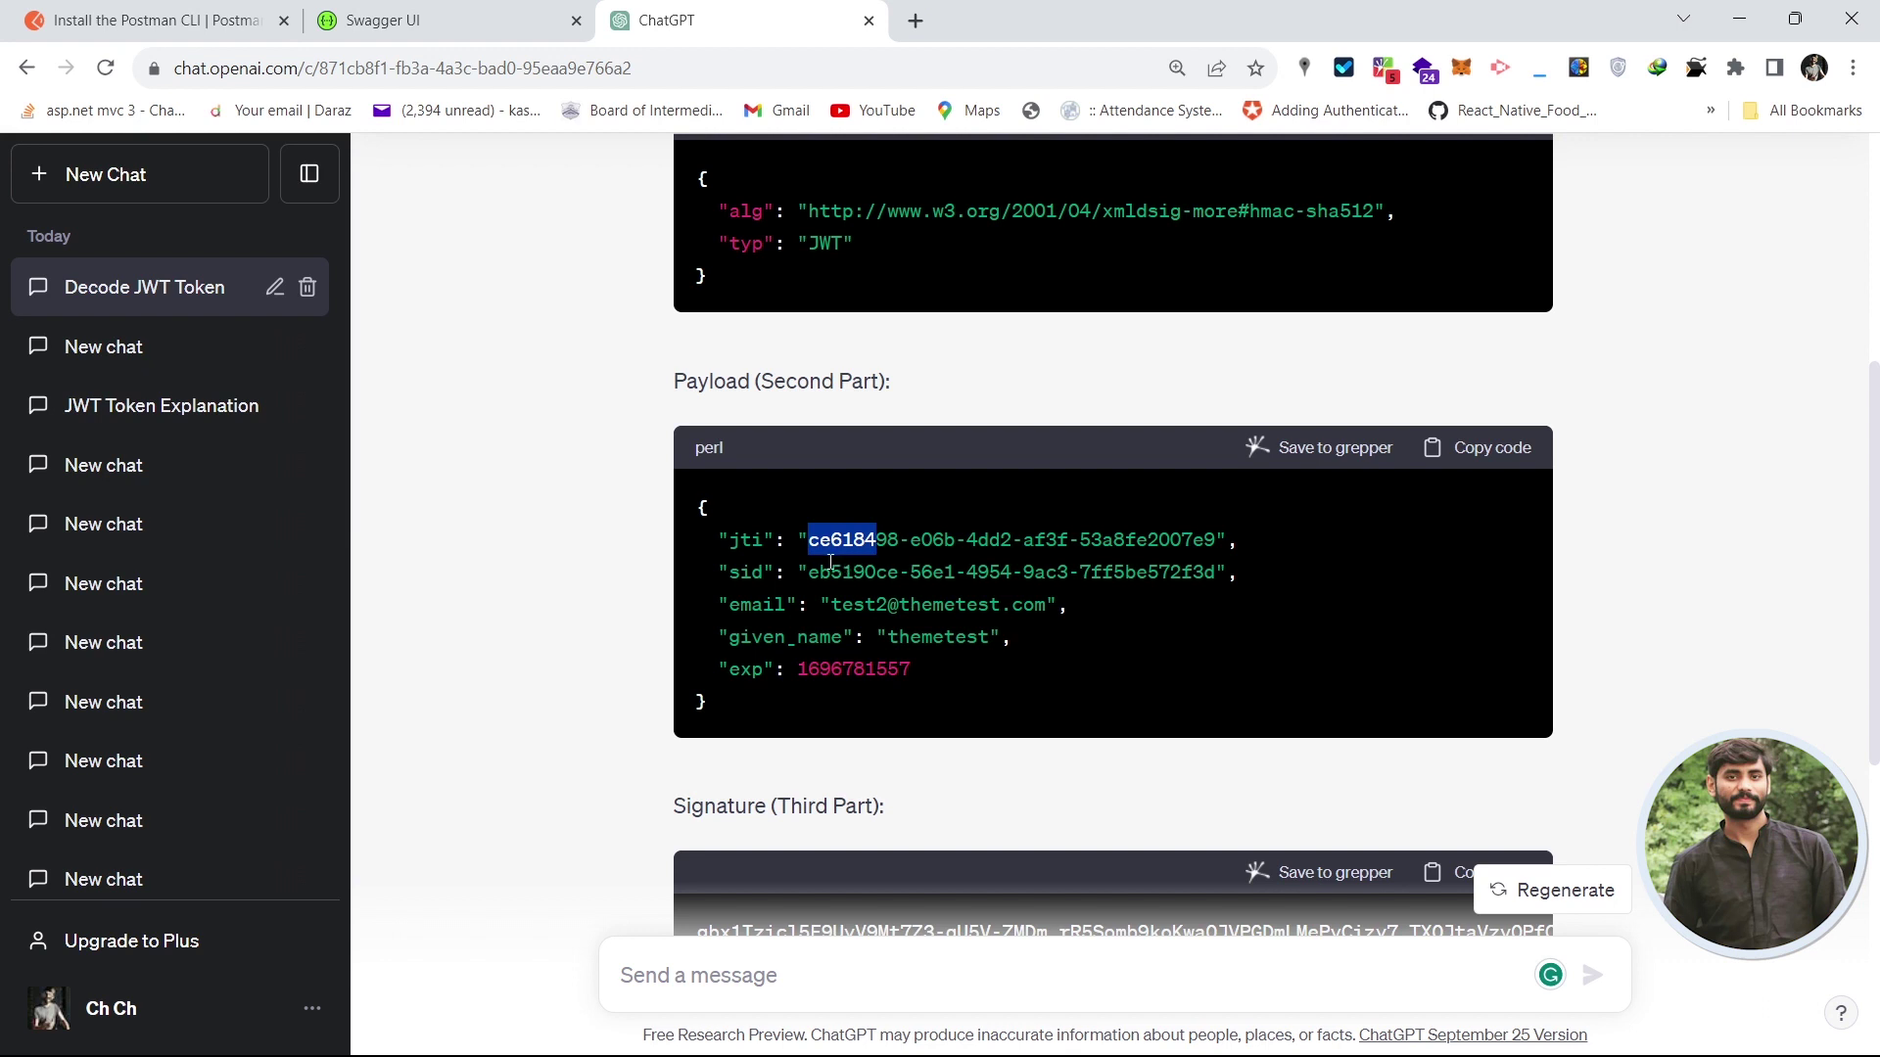
double_click(768, 604)
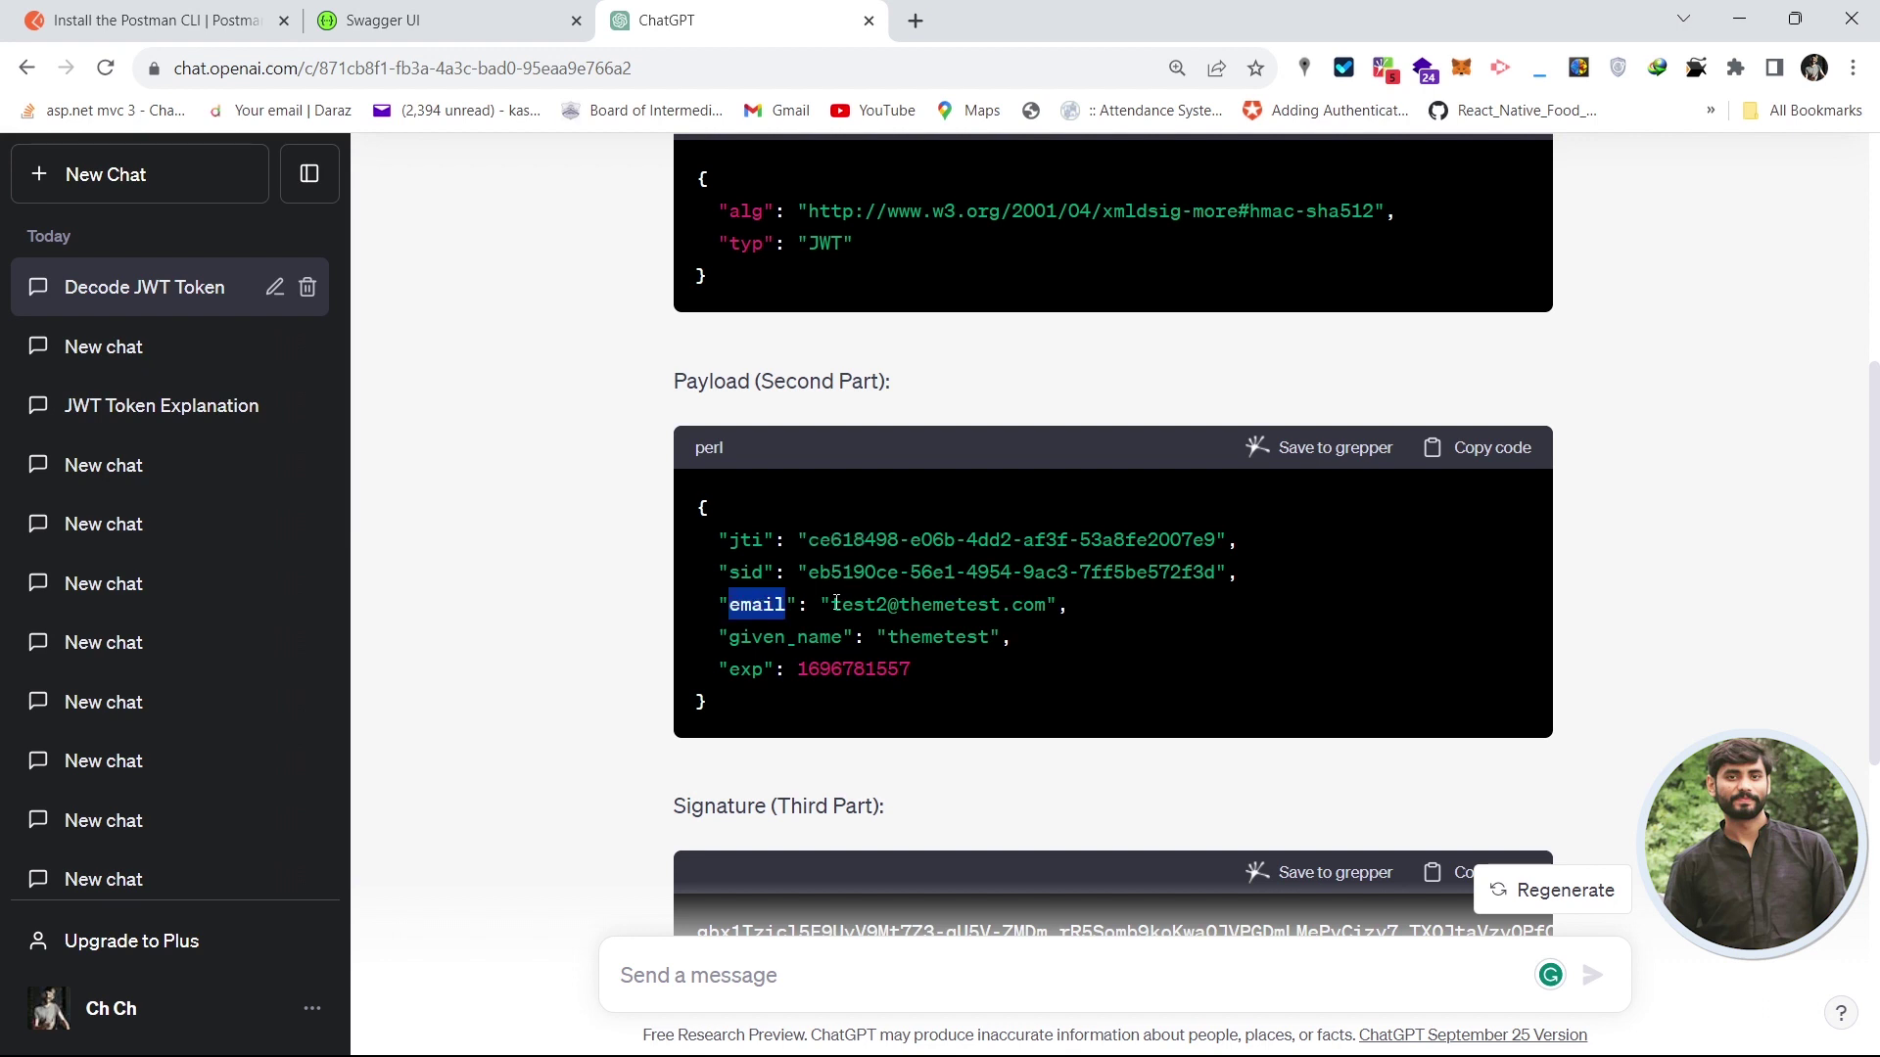
double_click(835, 604)
click(798, 637)
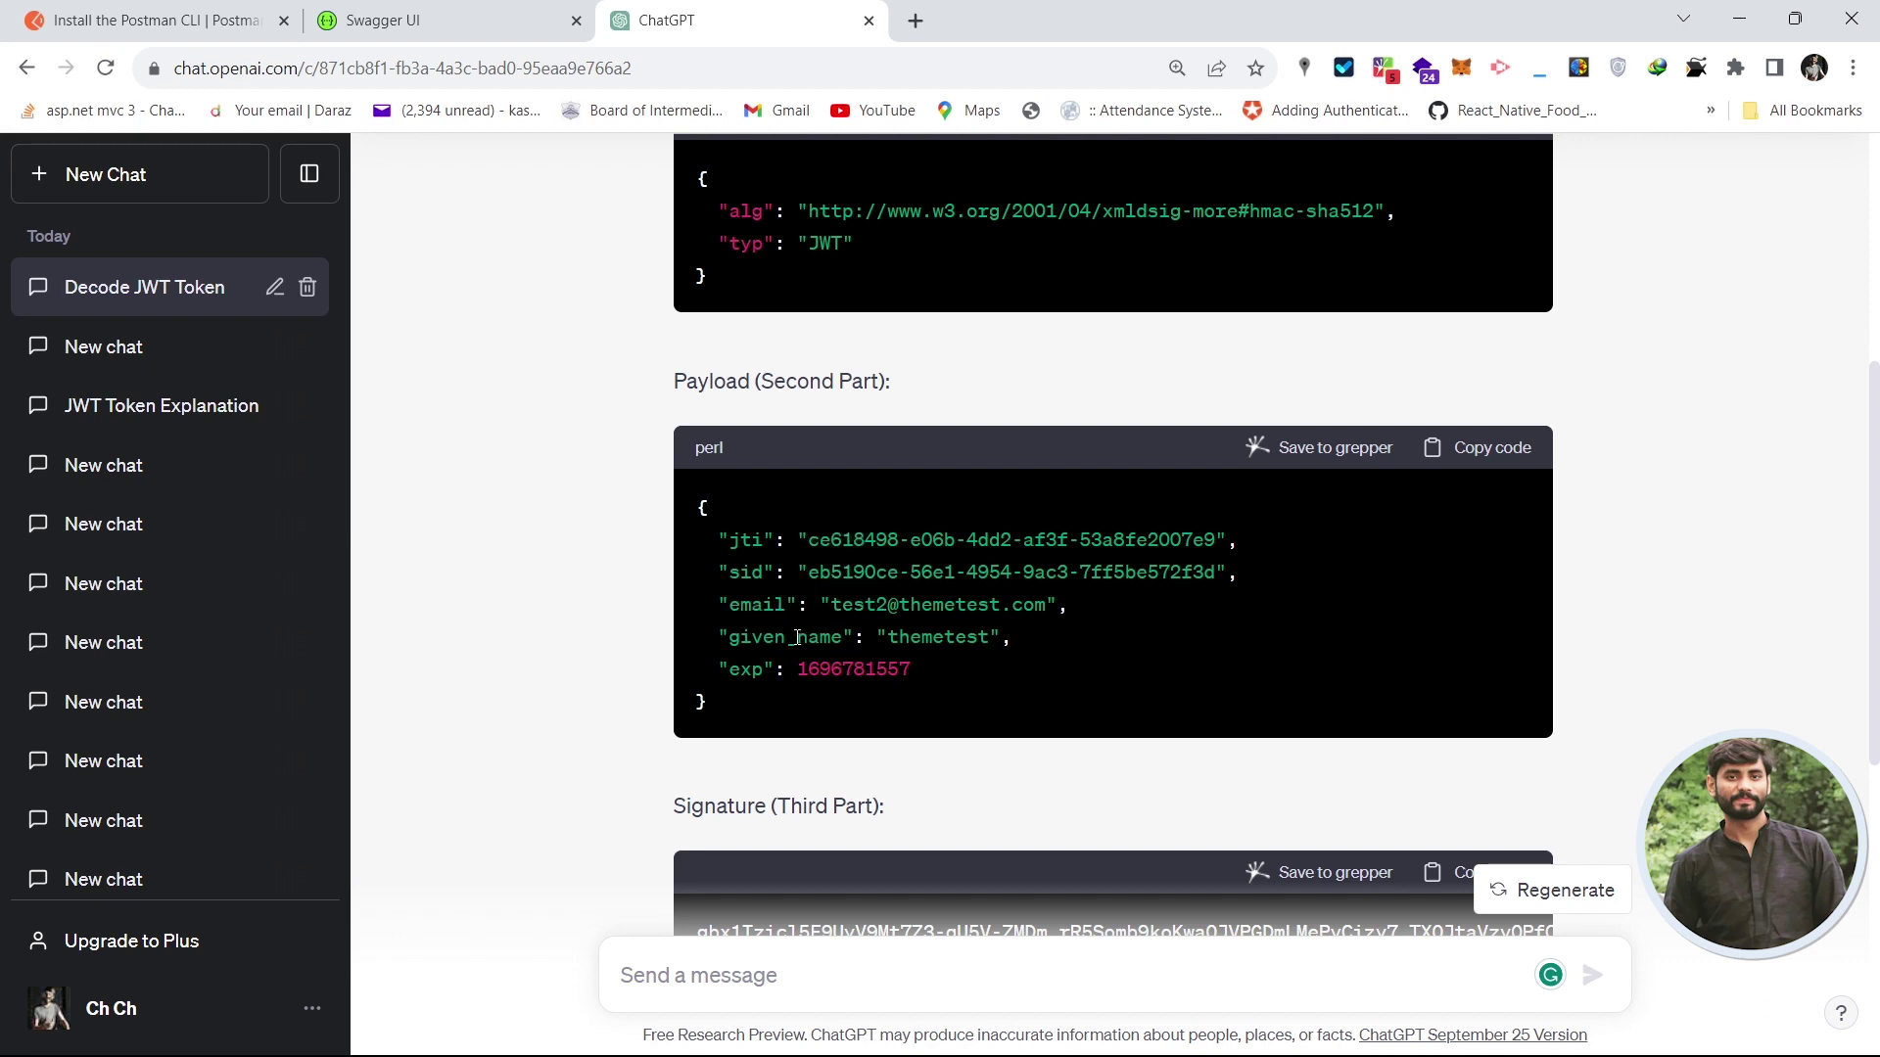
double_click(937, 639)
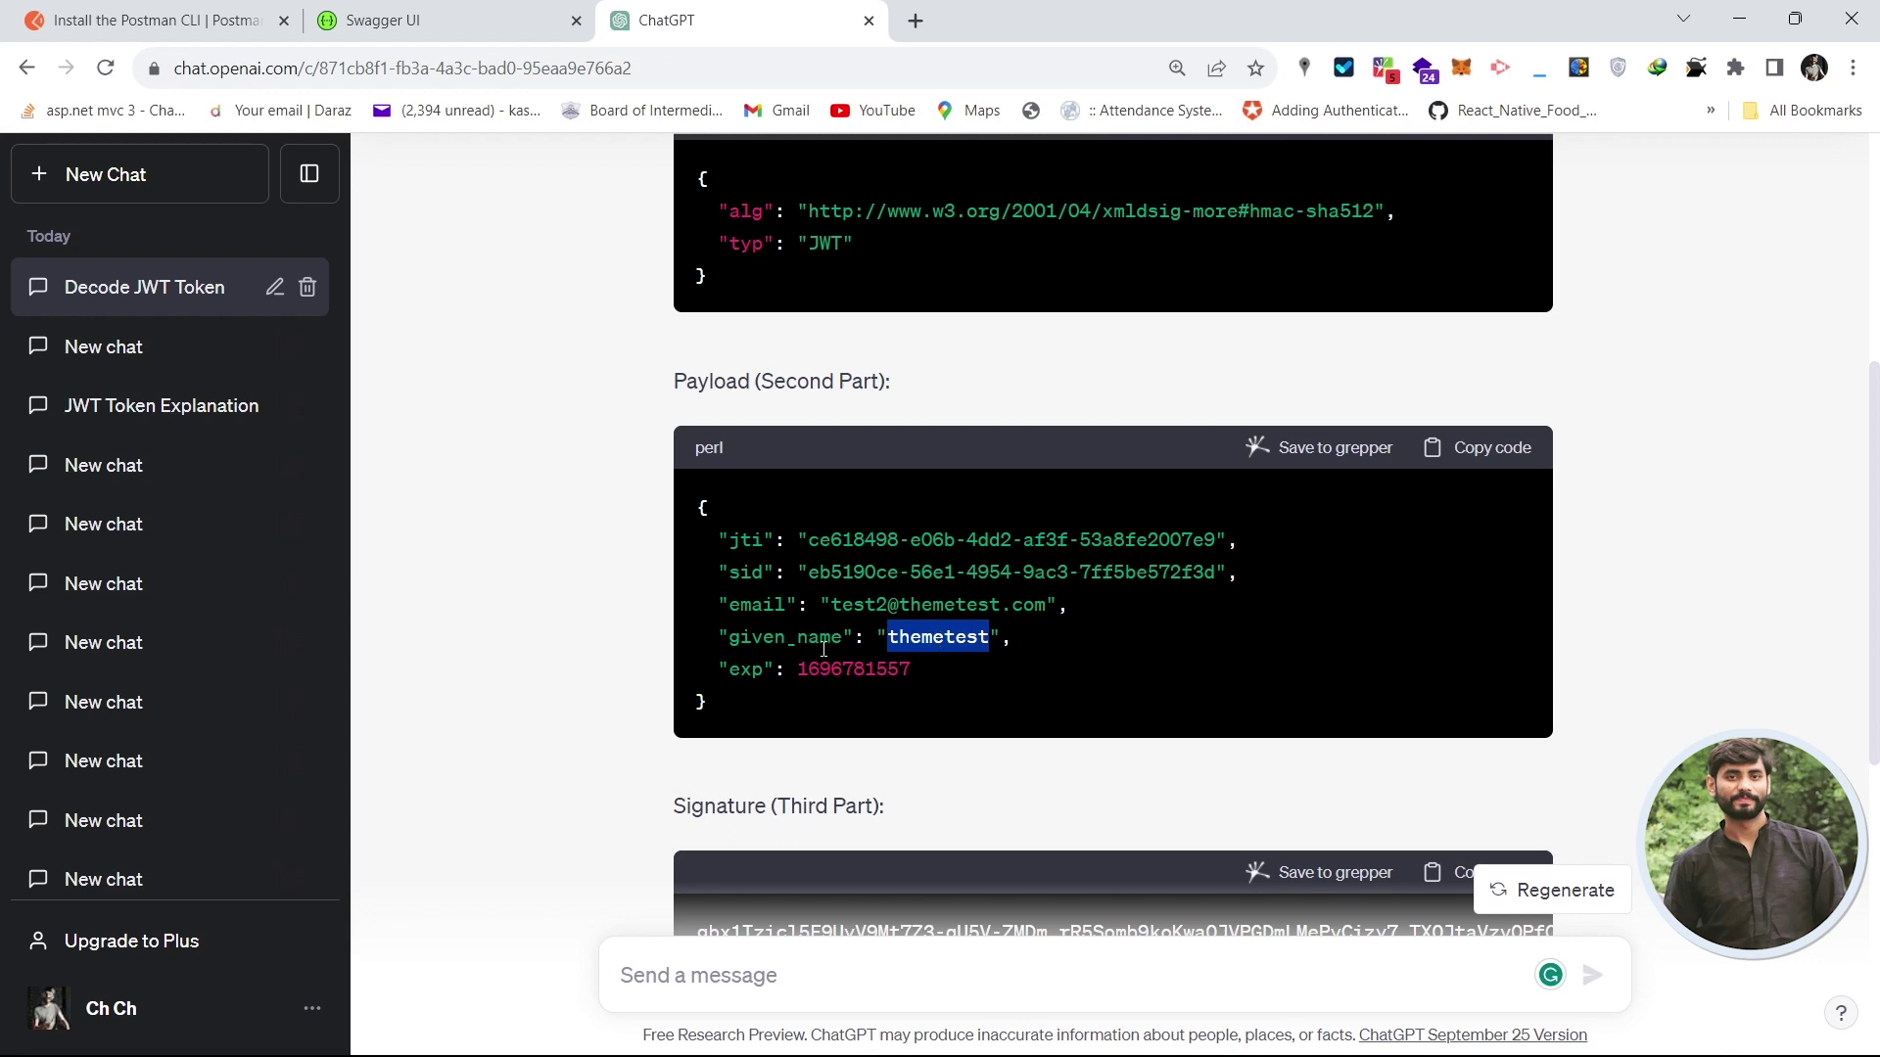
drag(798, 669, 895, 667)
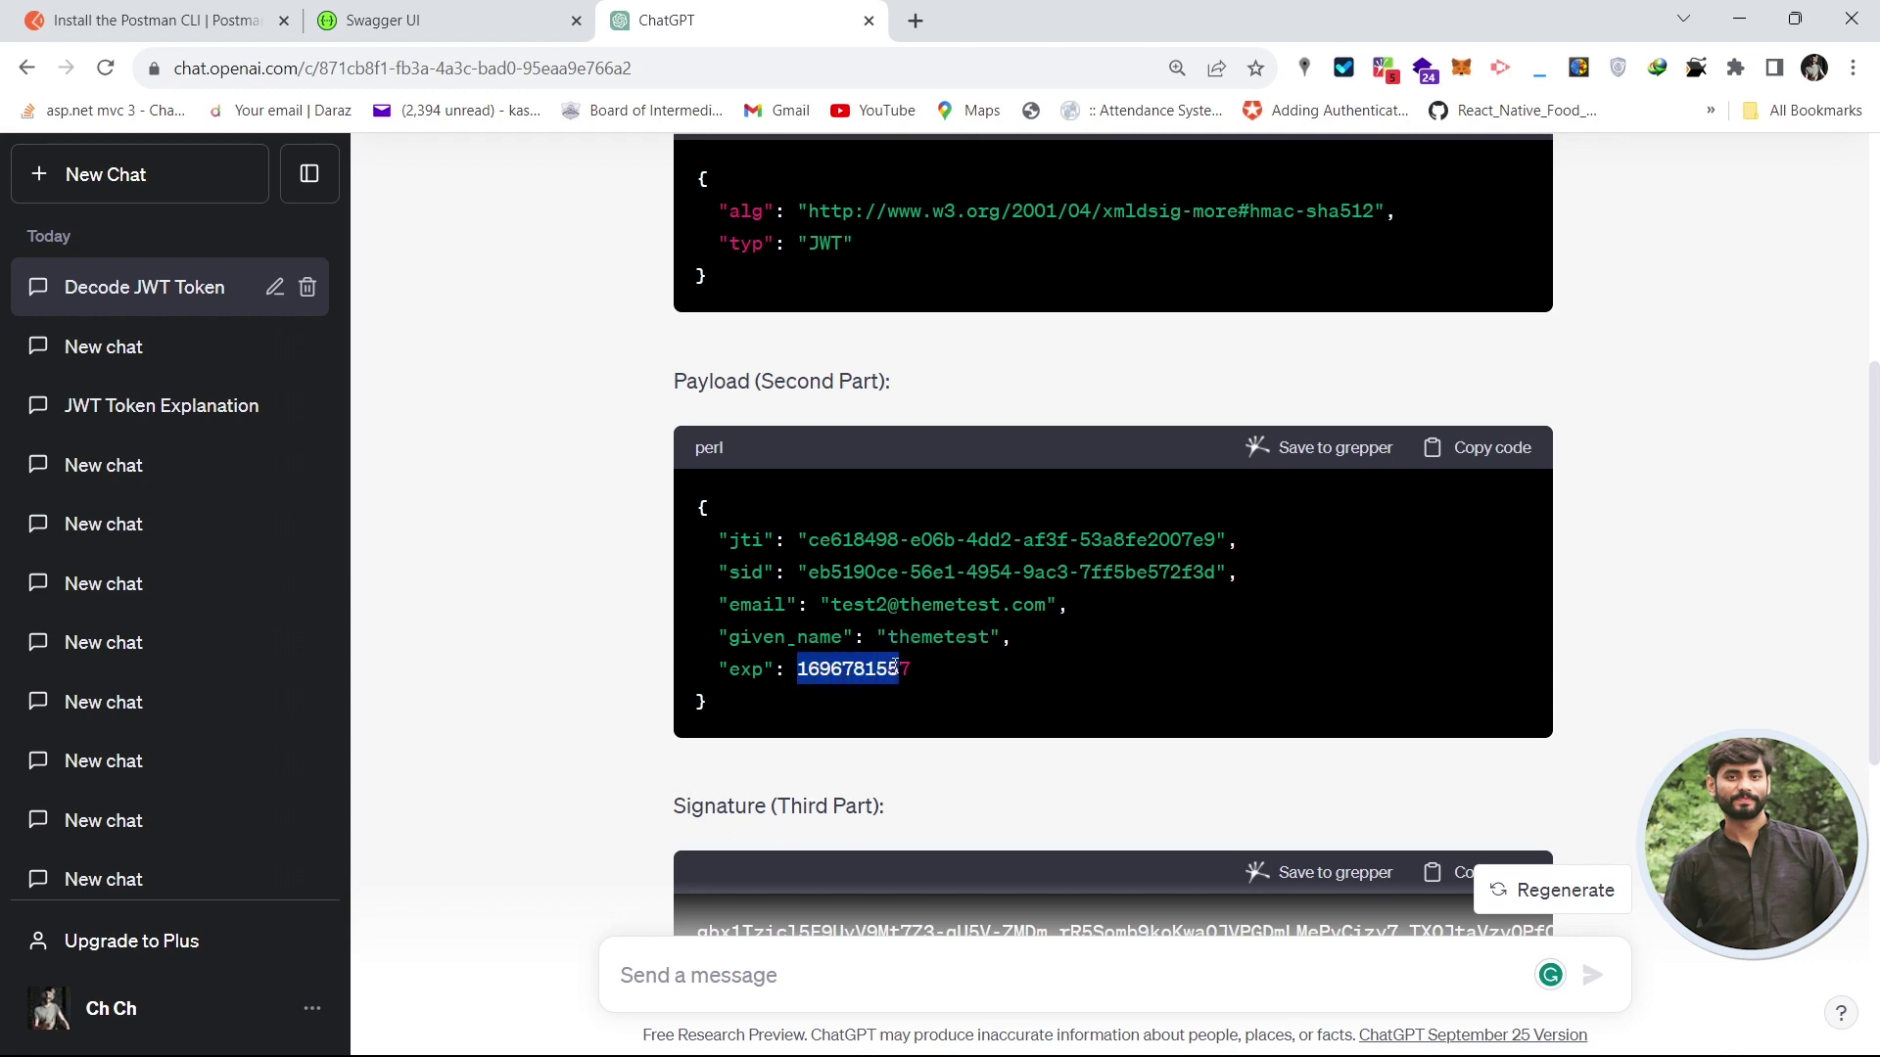
click(1832, 605)
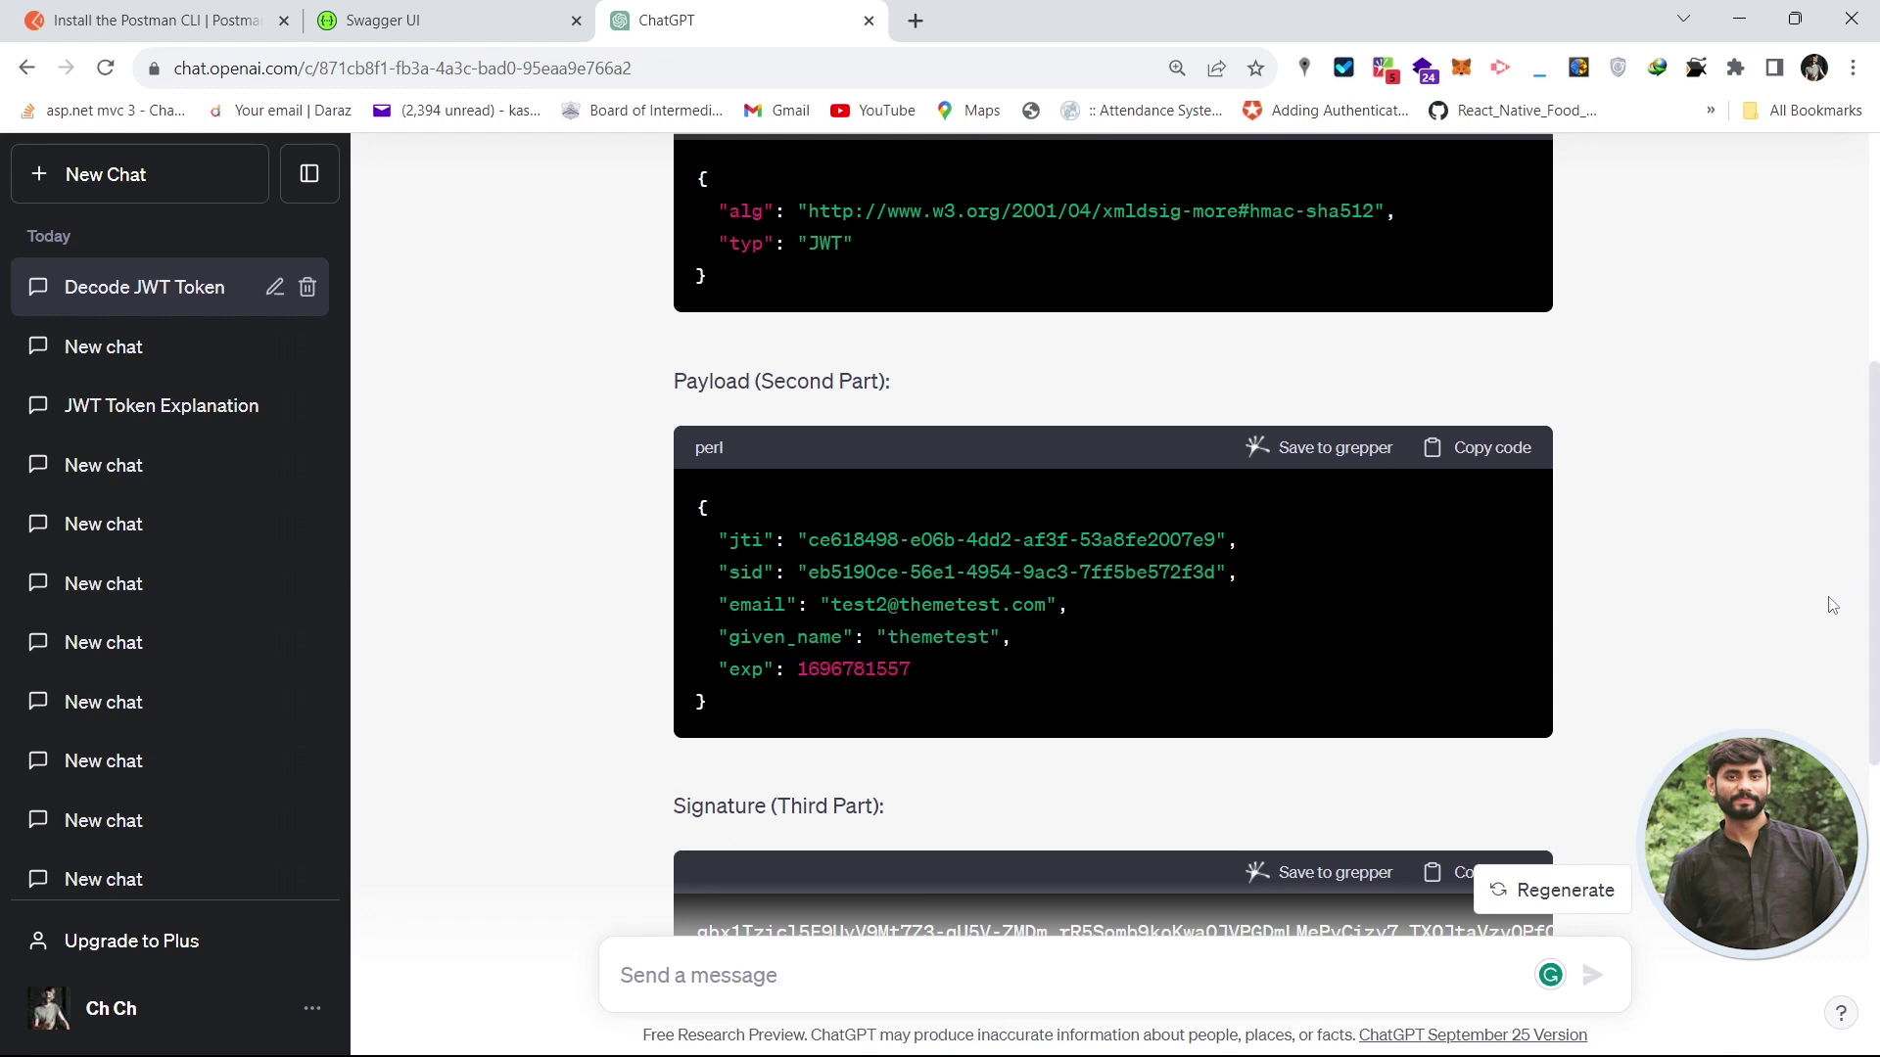
scroll(1832, 605, down, 5)
scroll(1831, 605, up, 1)
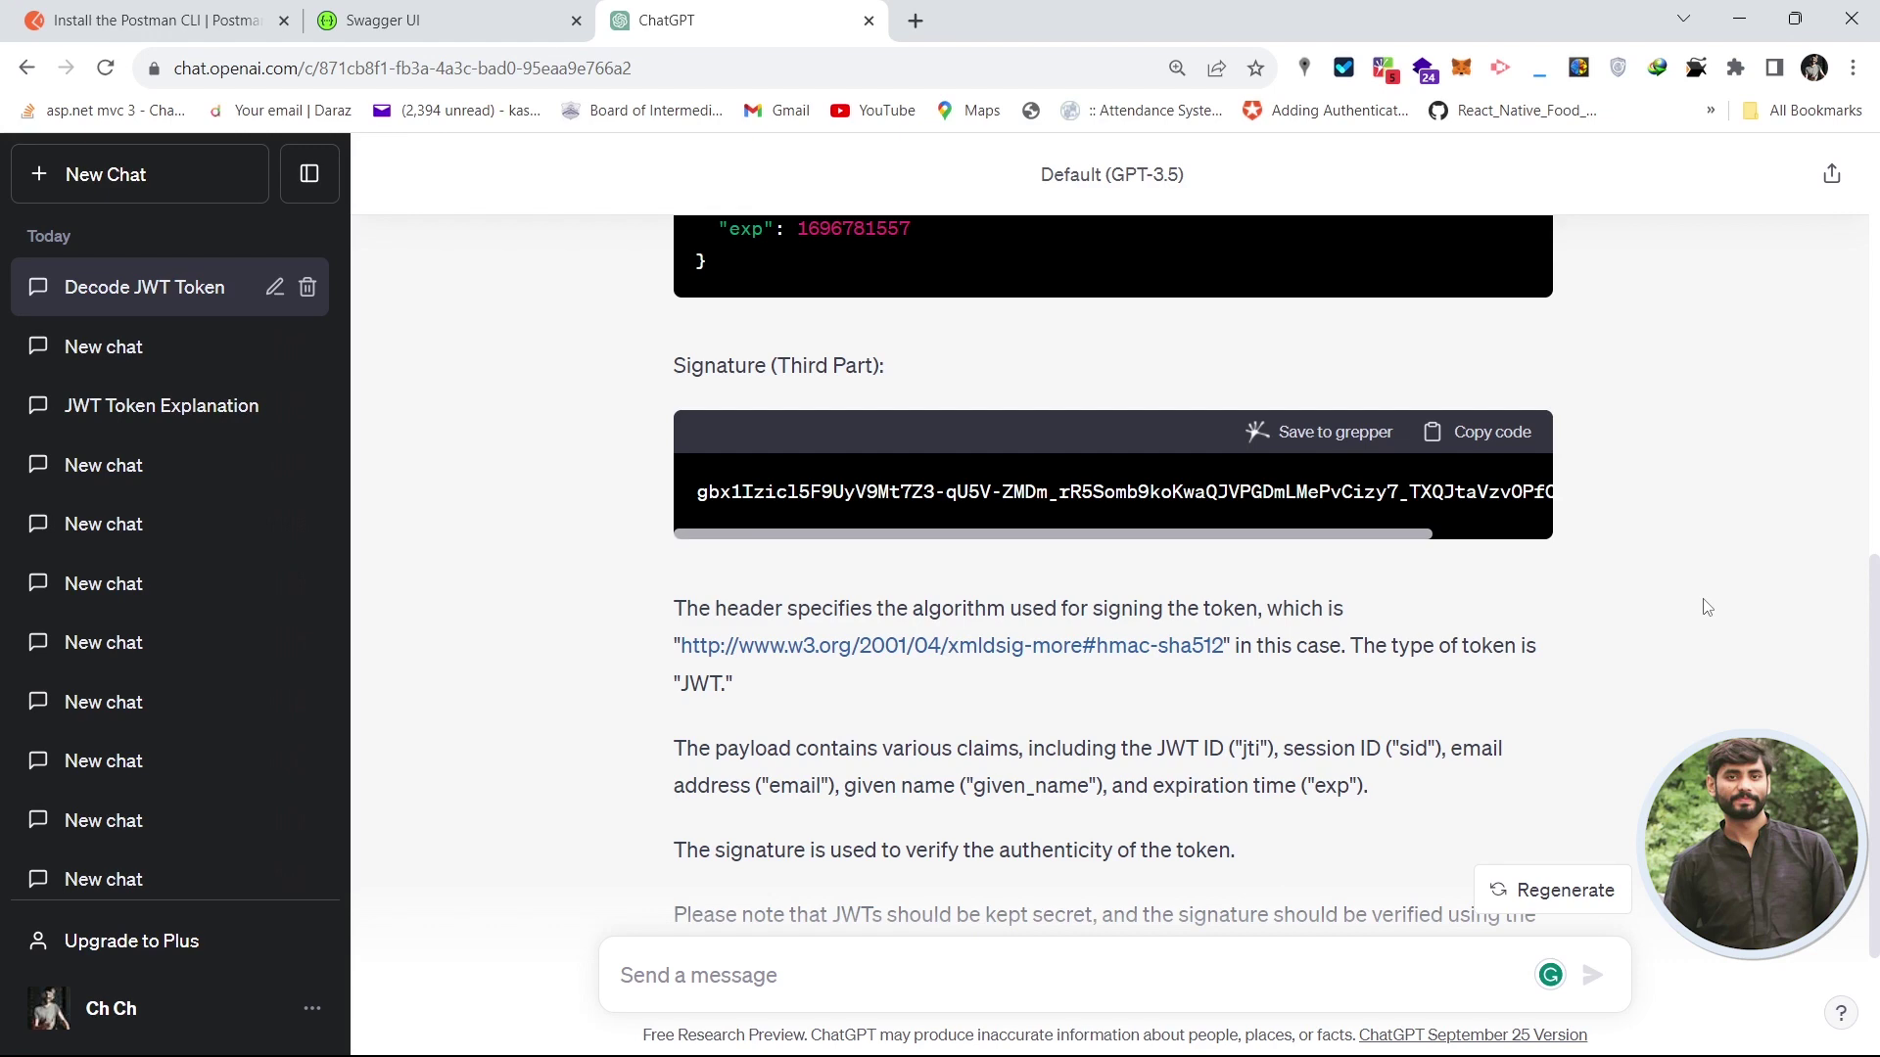
scroll(1706, 607, up, 10)
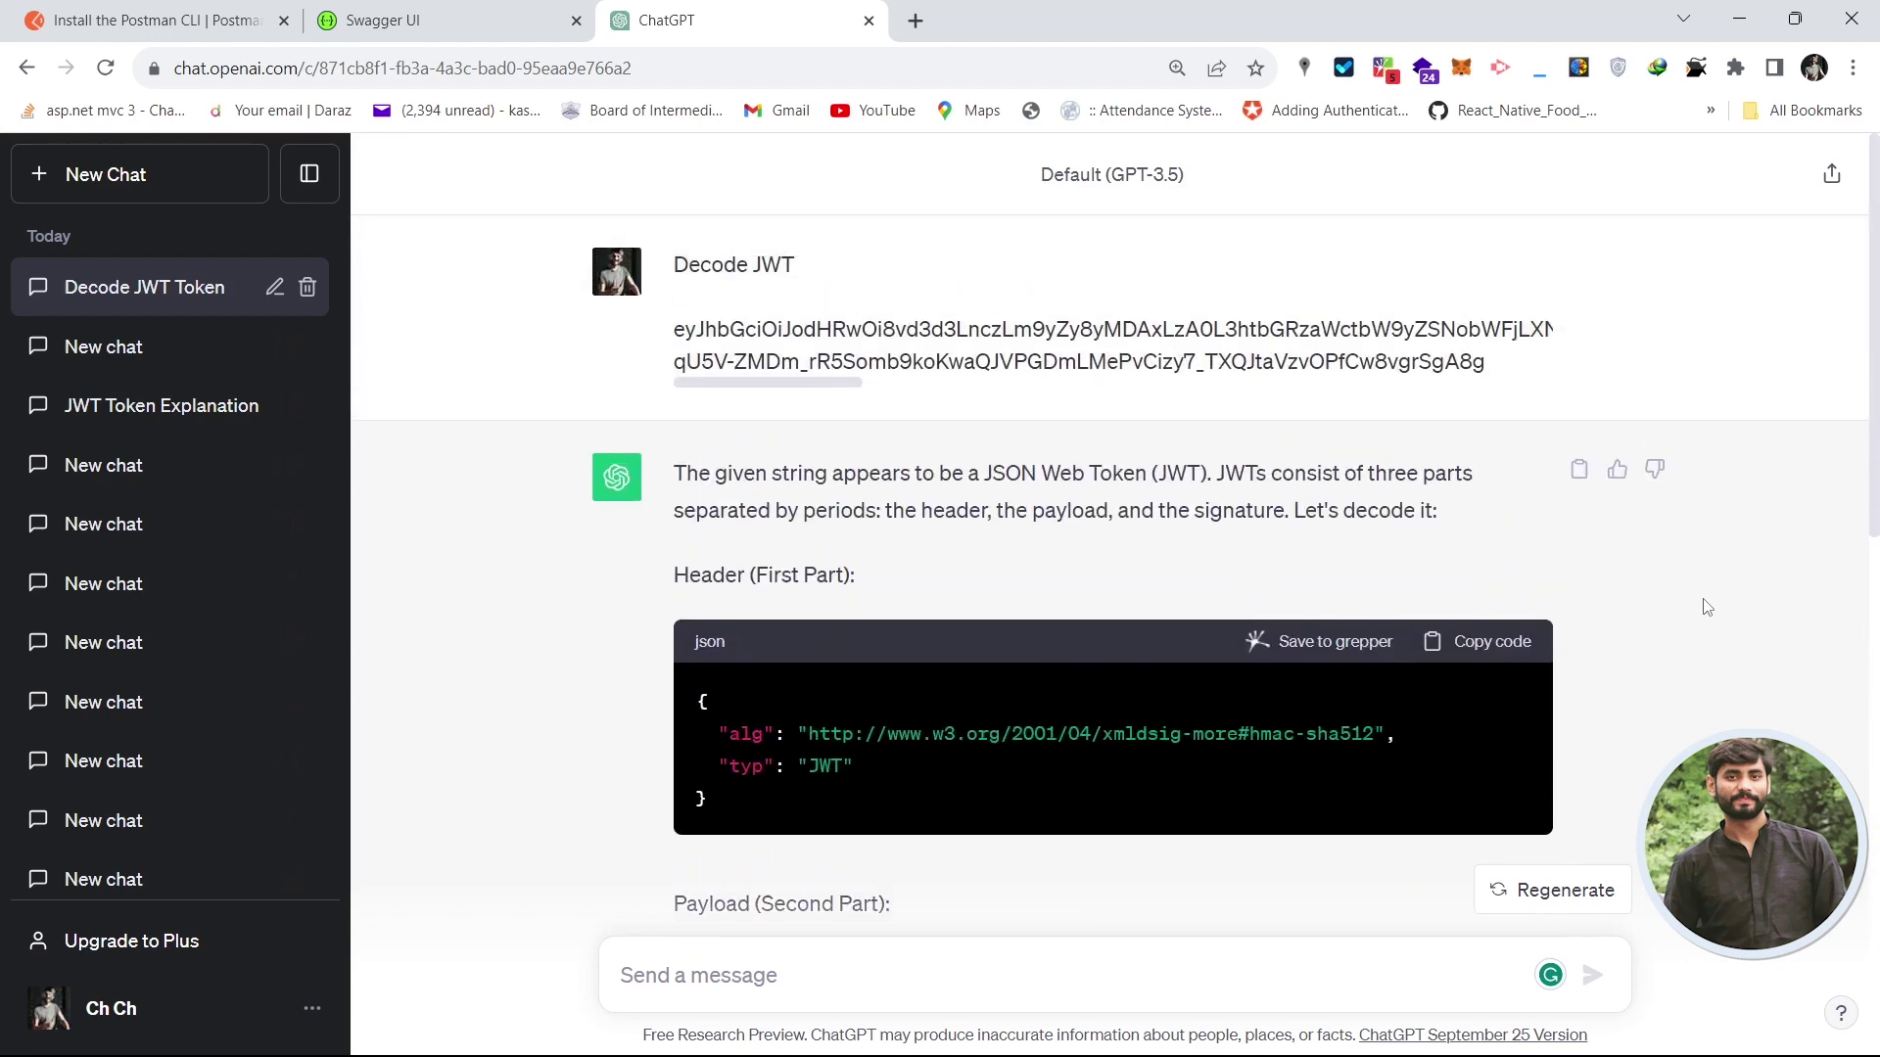
key(alt+Tab)
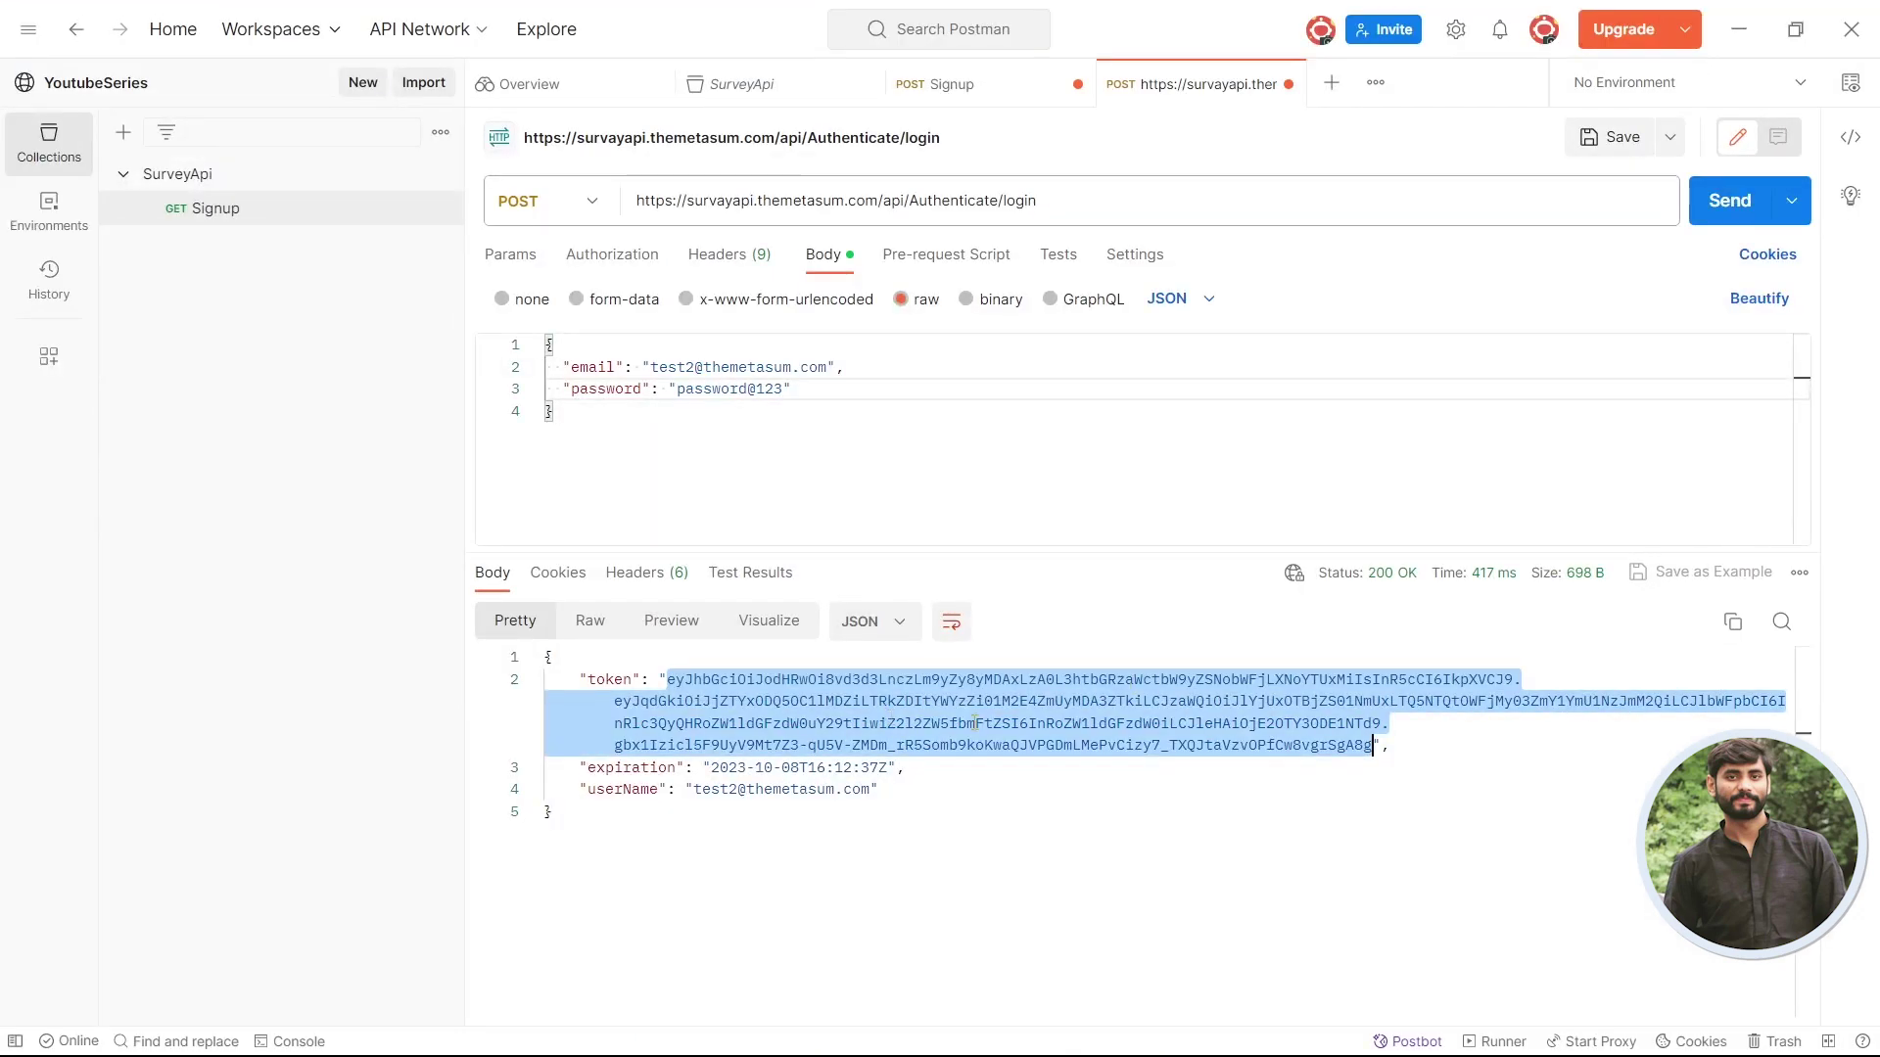
key(alt+Tab)
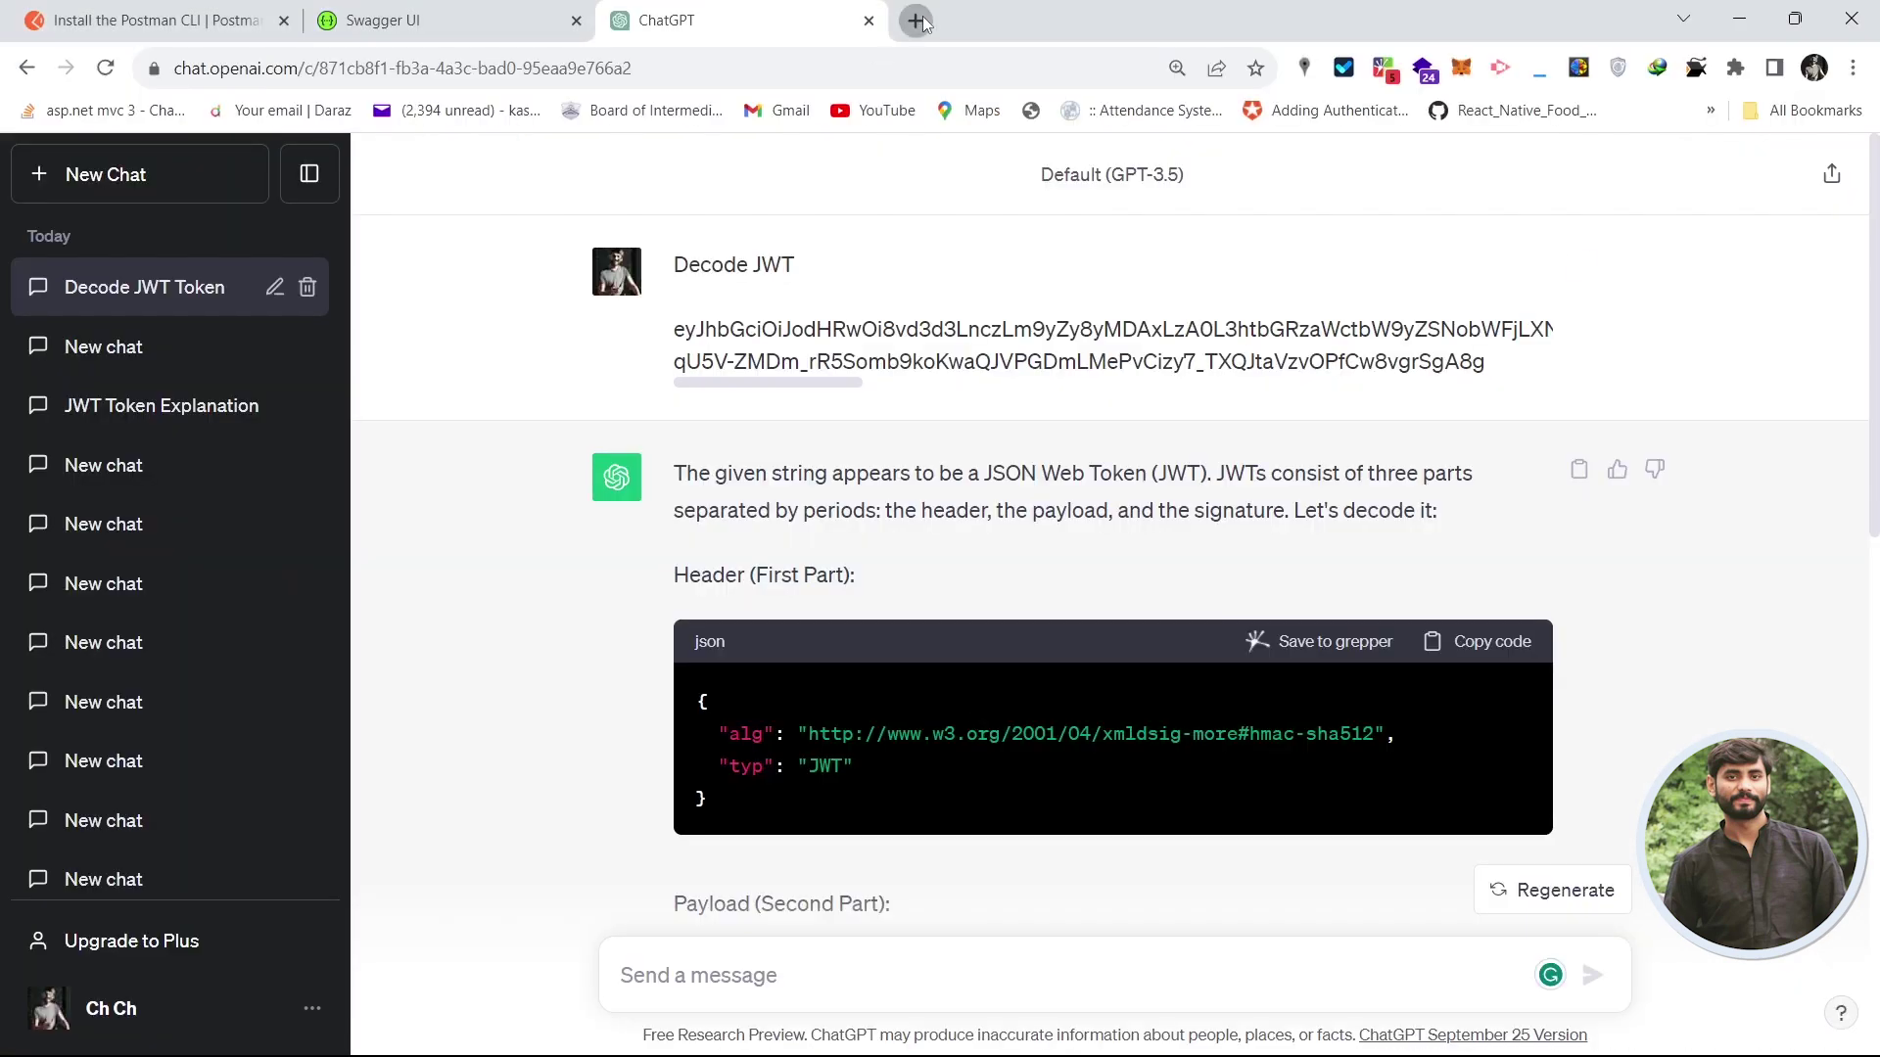
- Open jwt.io in a new browser tab
click(915, 20)
text(jwt)
key(BackSpace)
key(BackSpace)
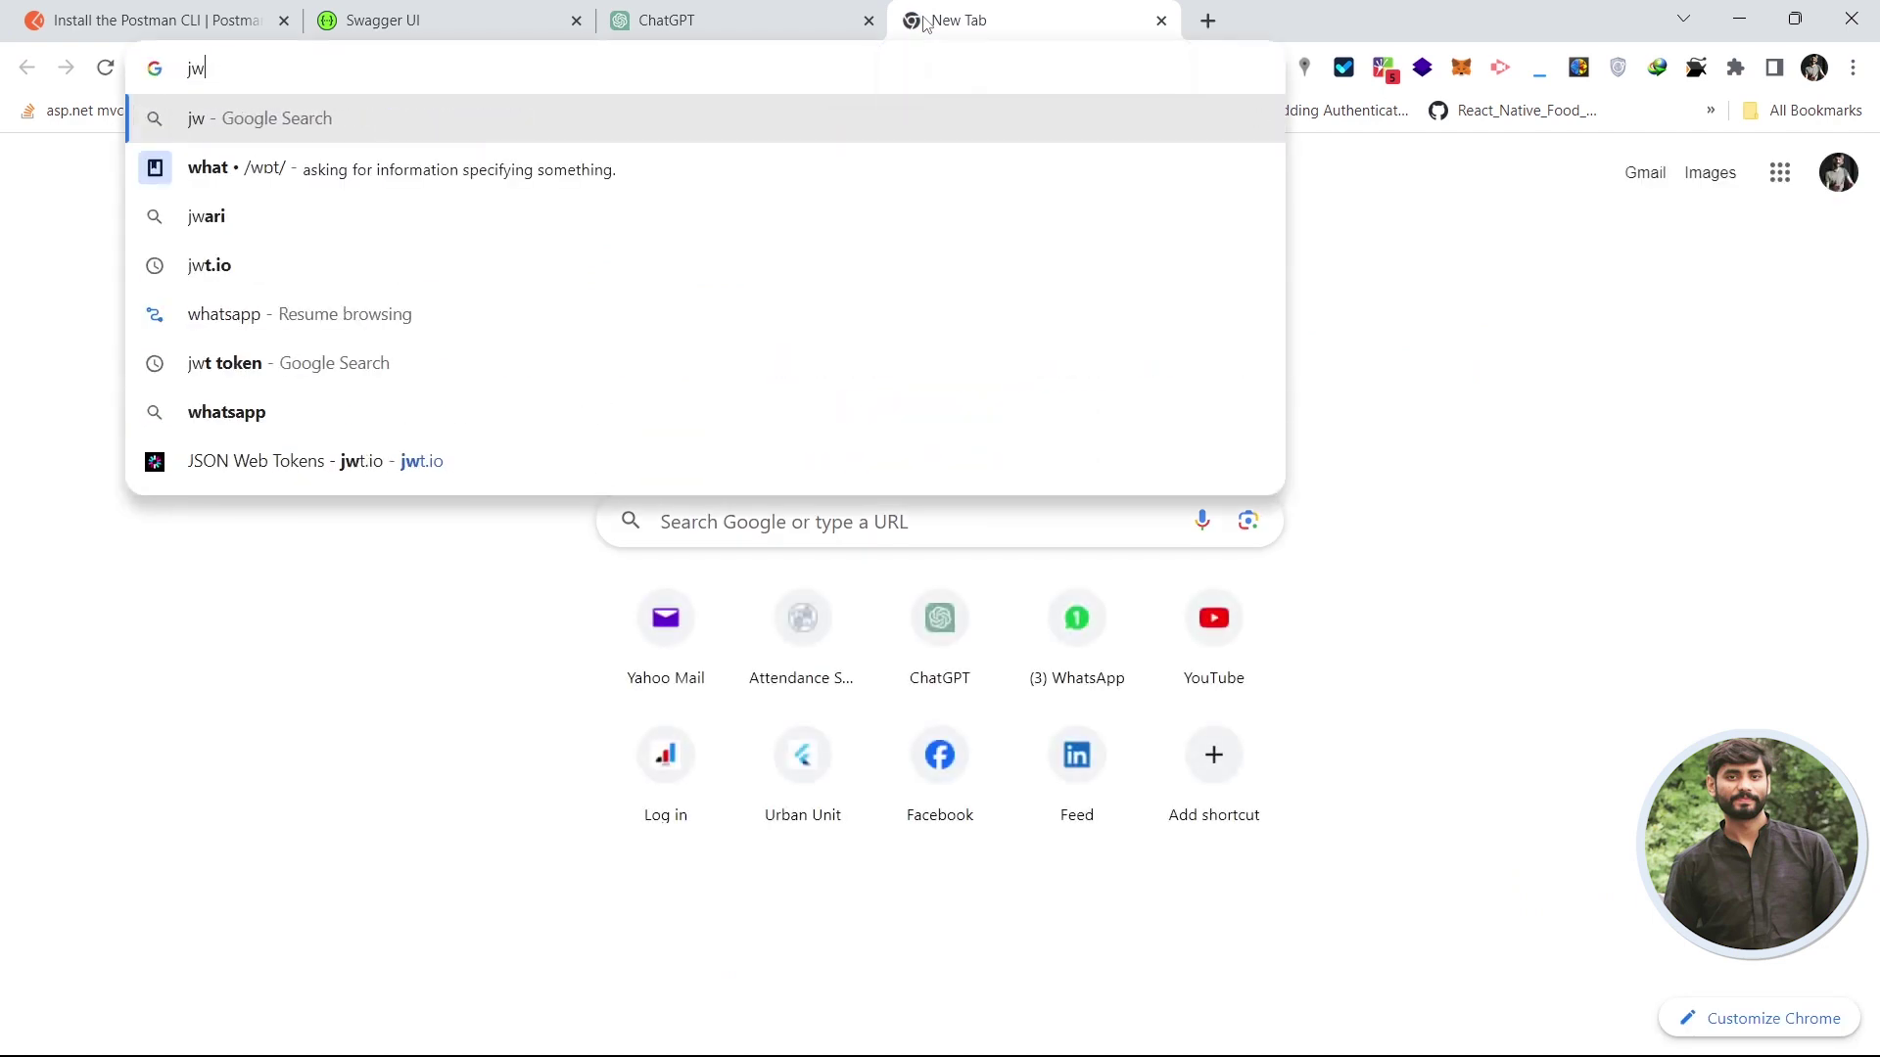
text(wt.io)
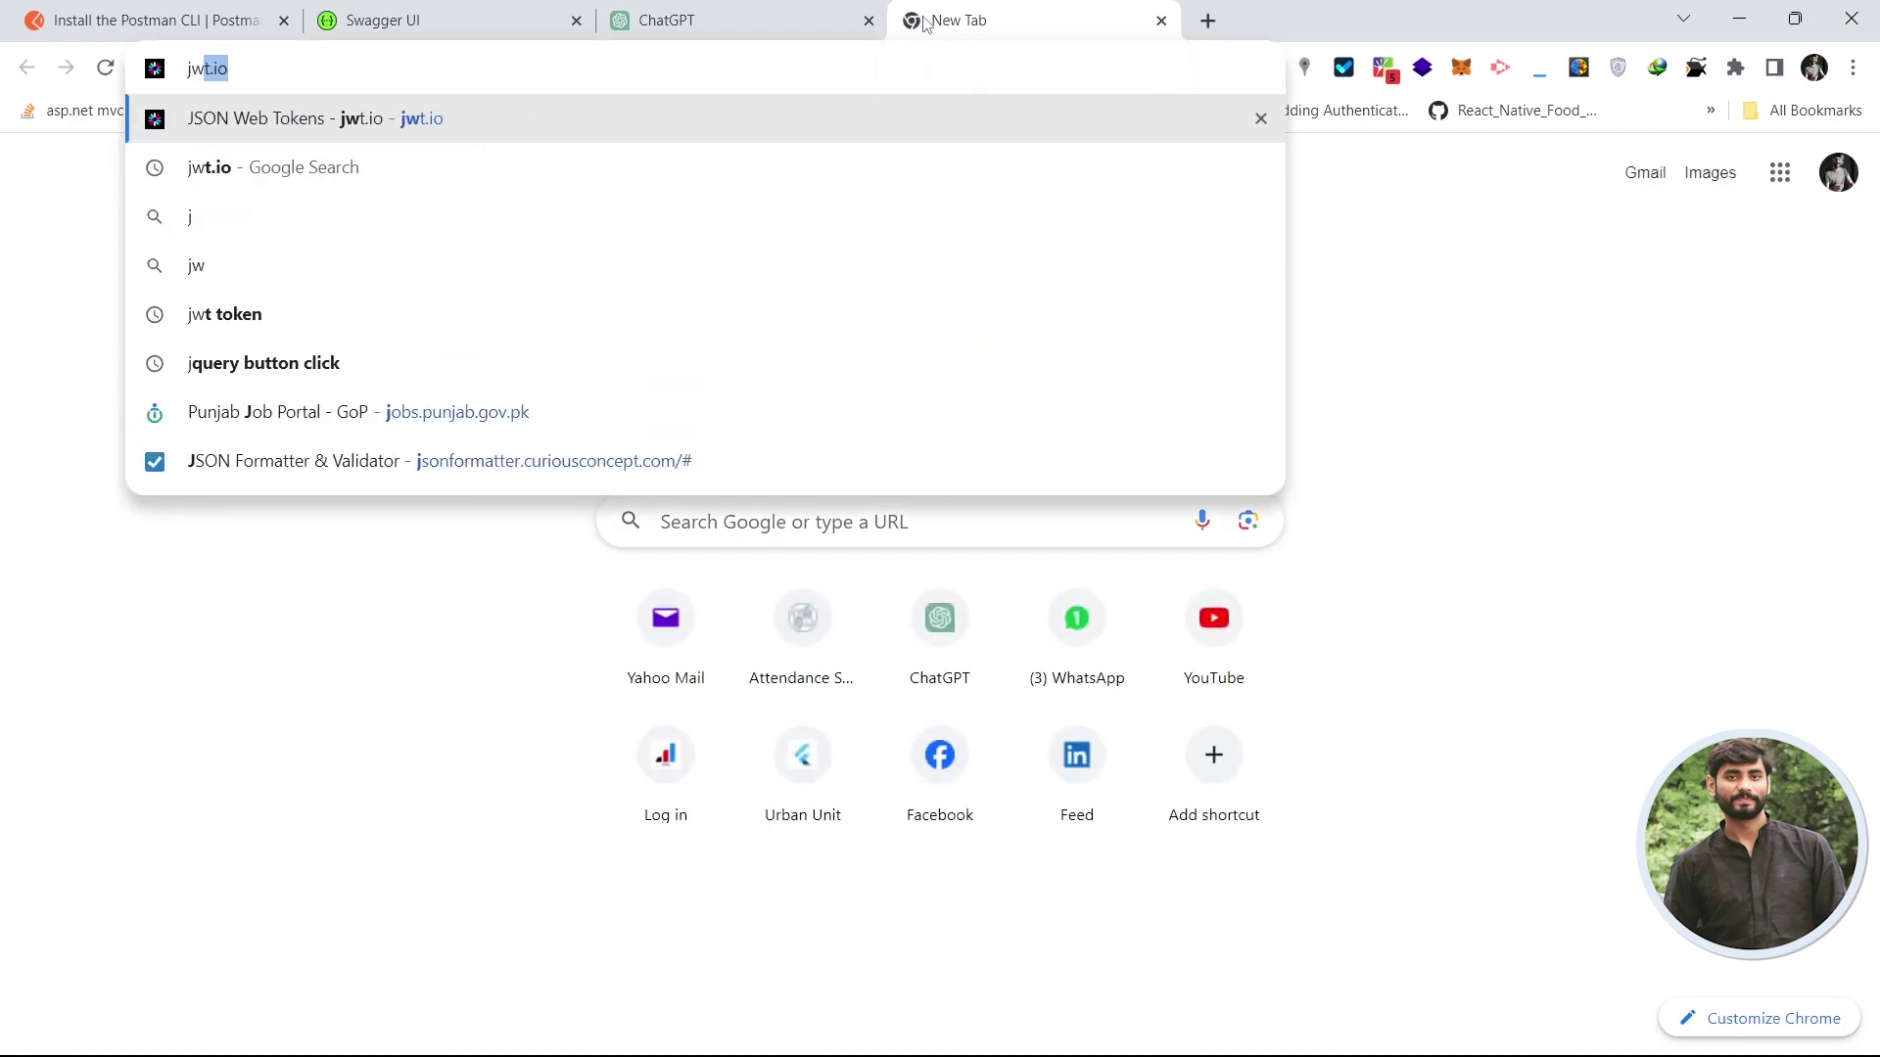
key(Return)
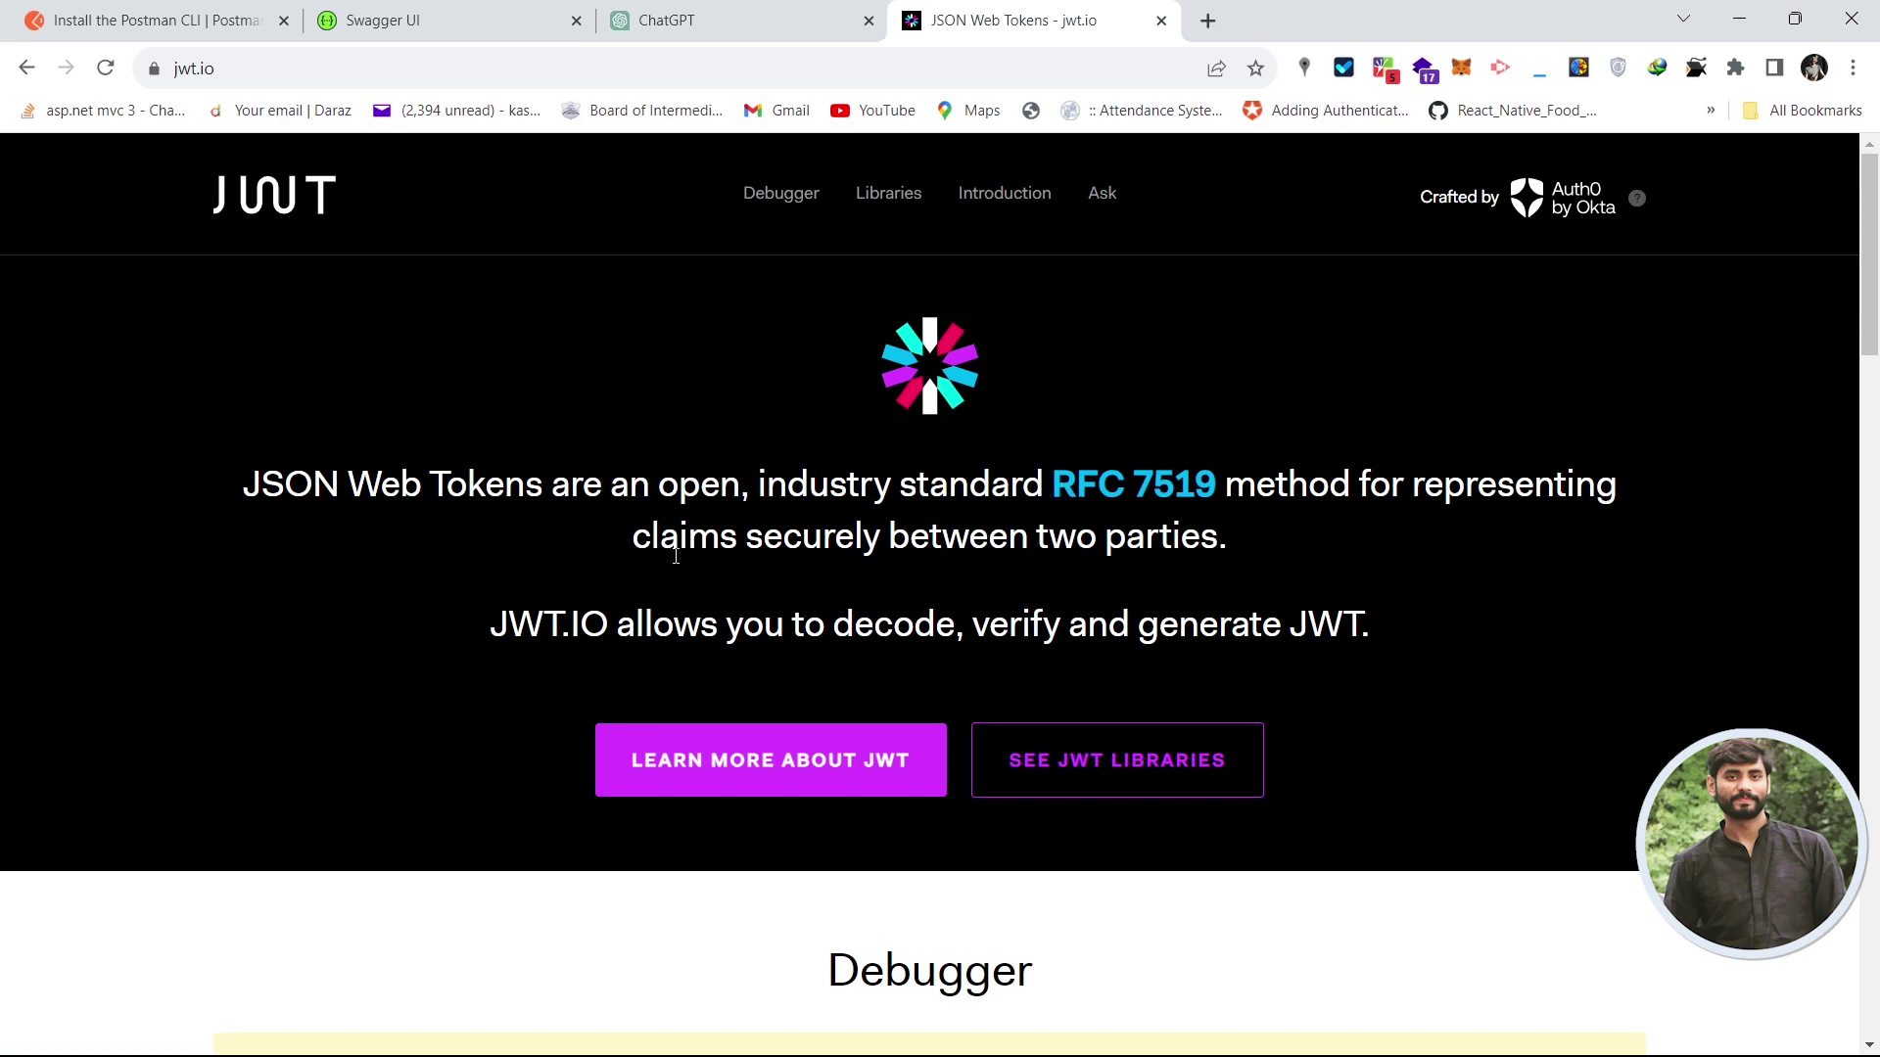
drag(1870, 290, 1870, 488)
- Replace the sample token in the Encoded box with the pasted login token
click(818, 587)
drag(819, 588, 168, 423)
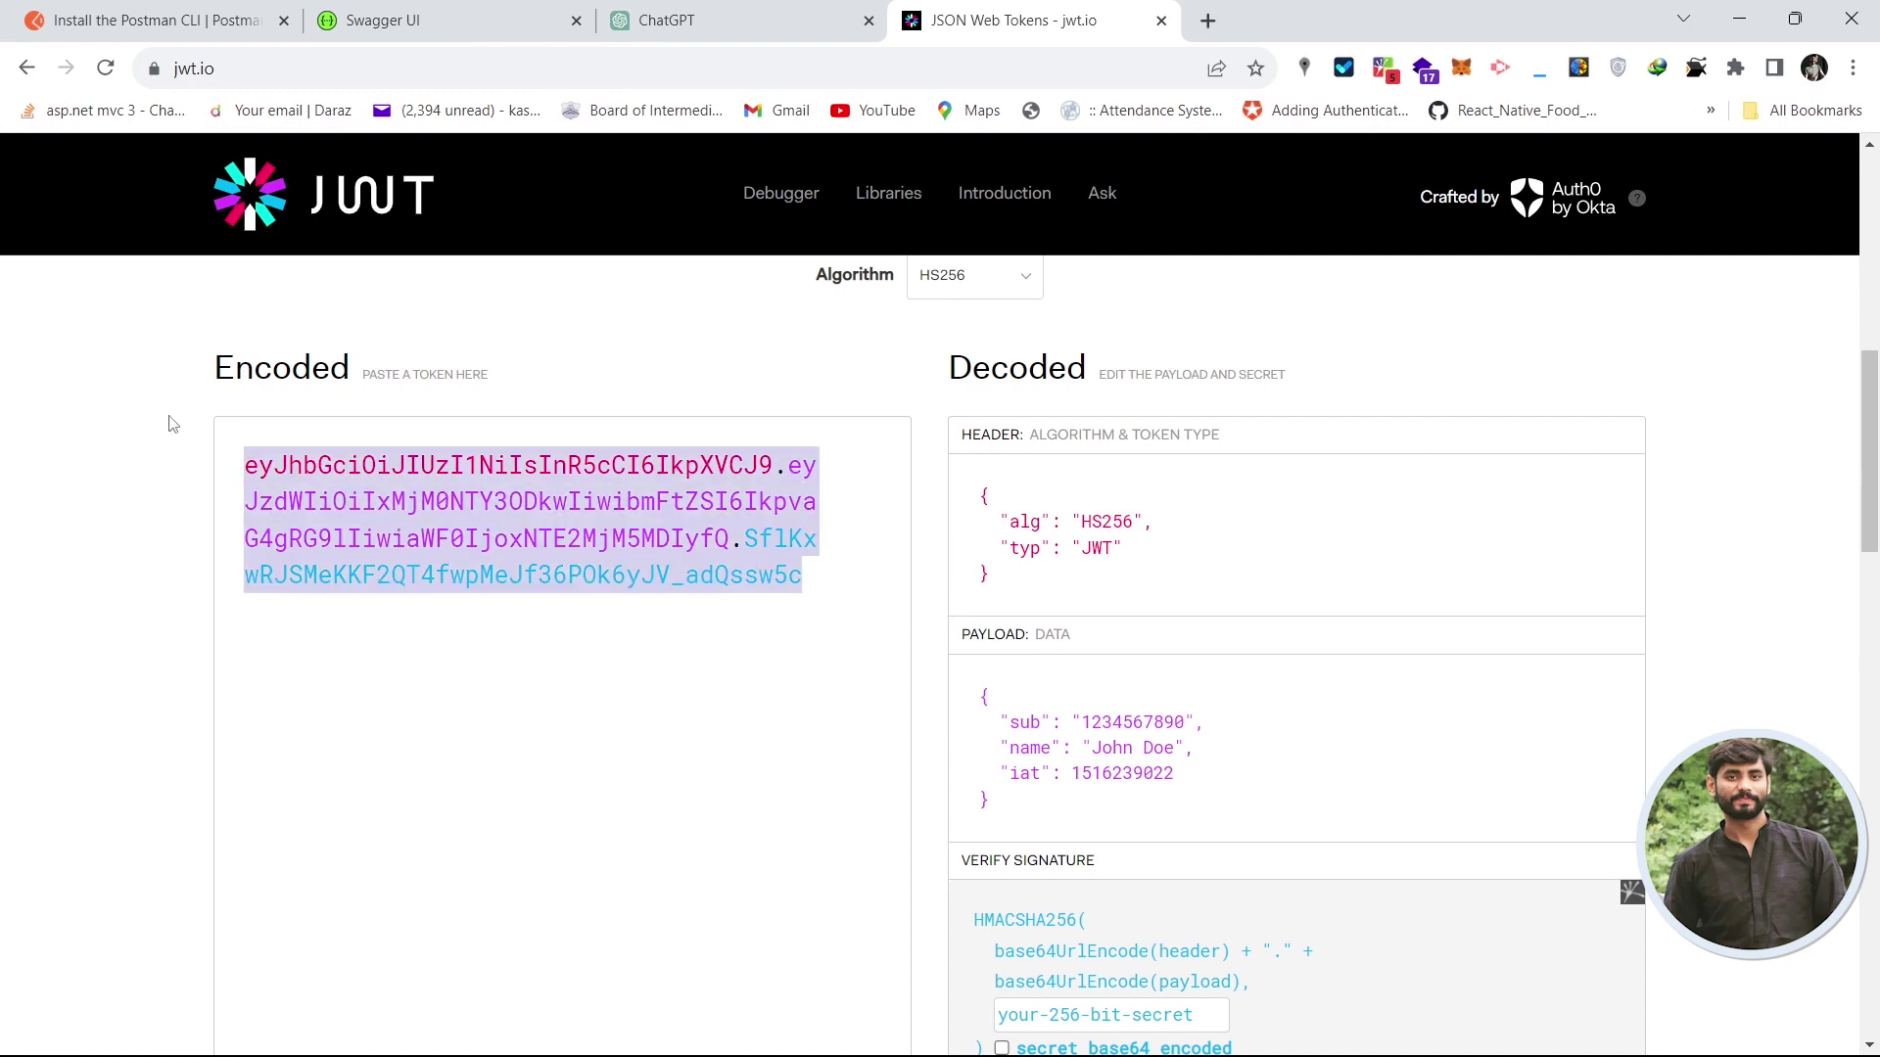
key(BackSpace)
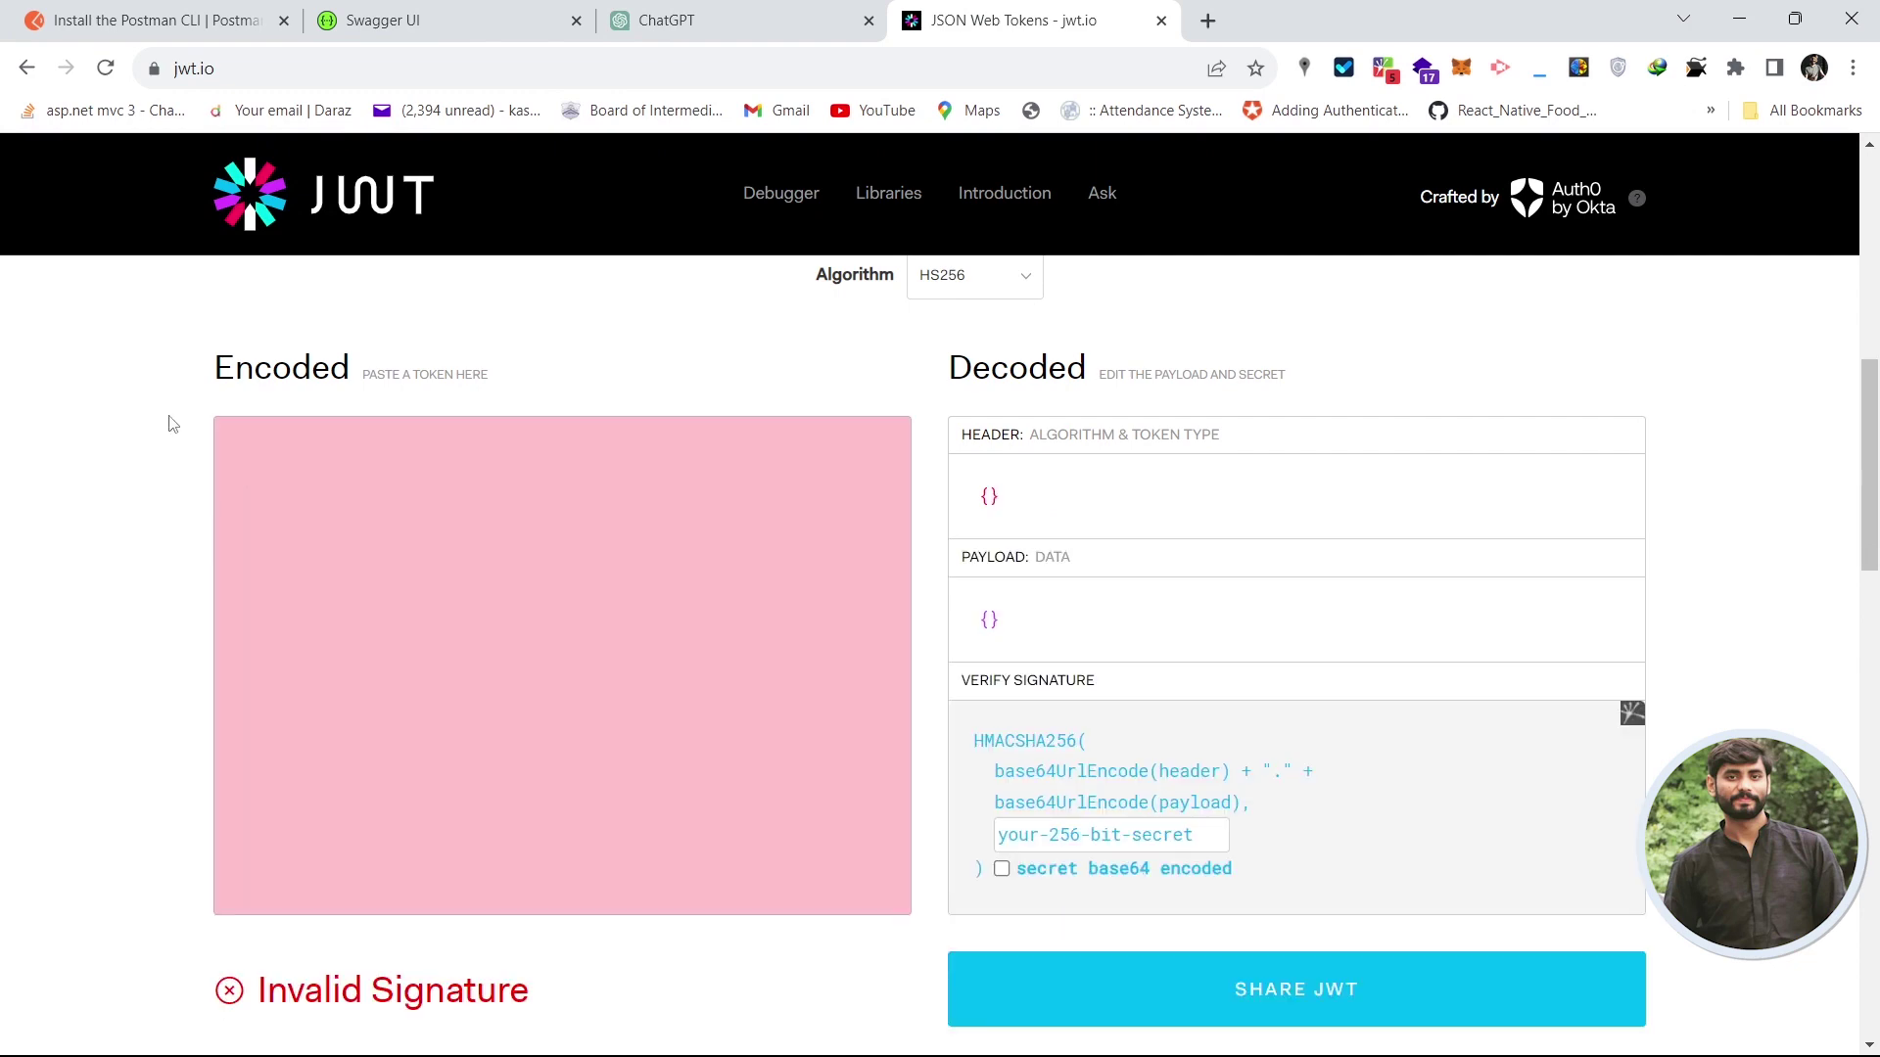
key(ctrl+v)
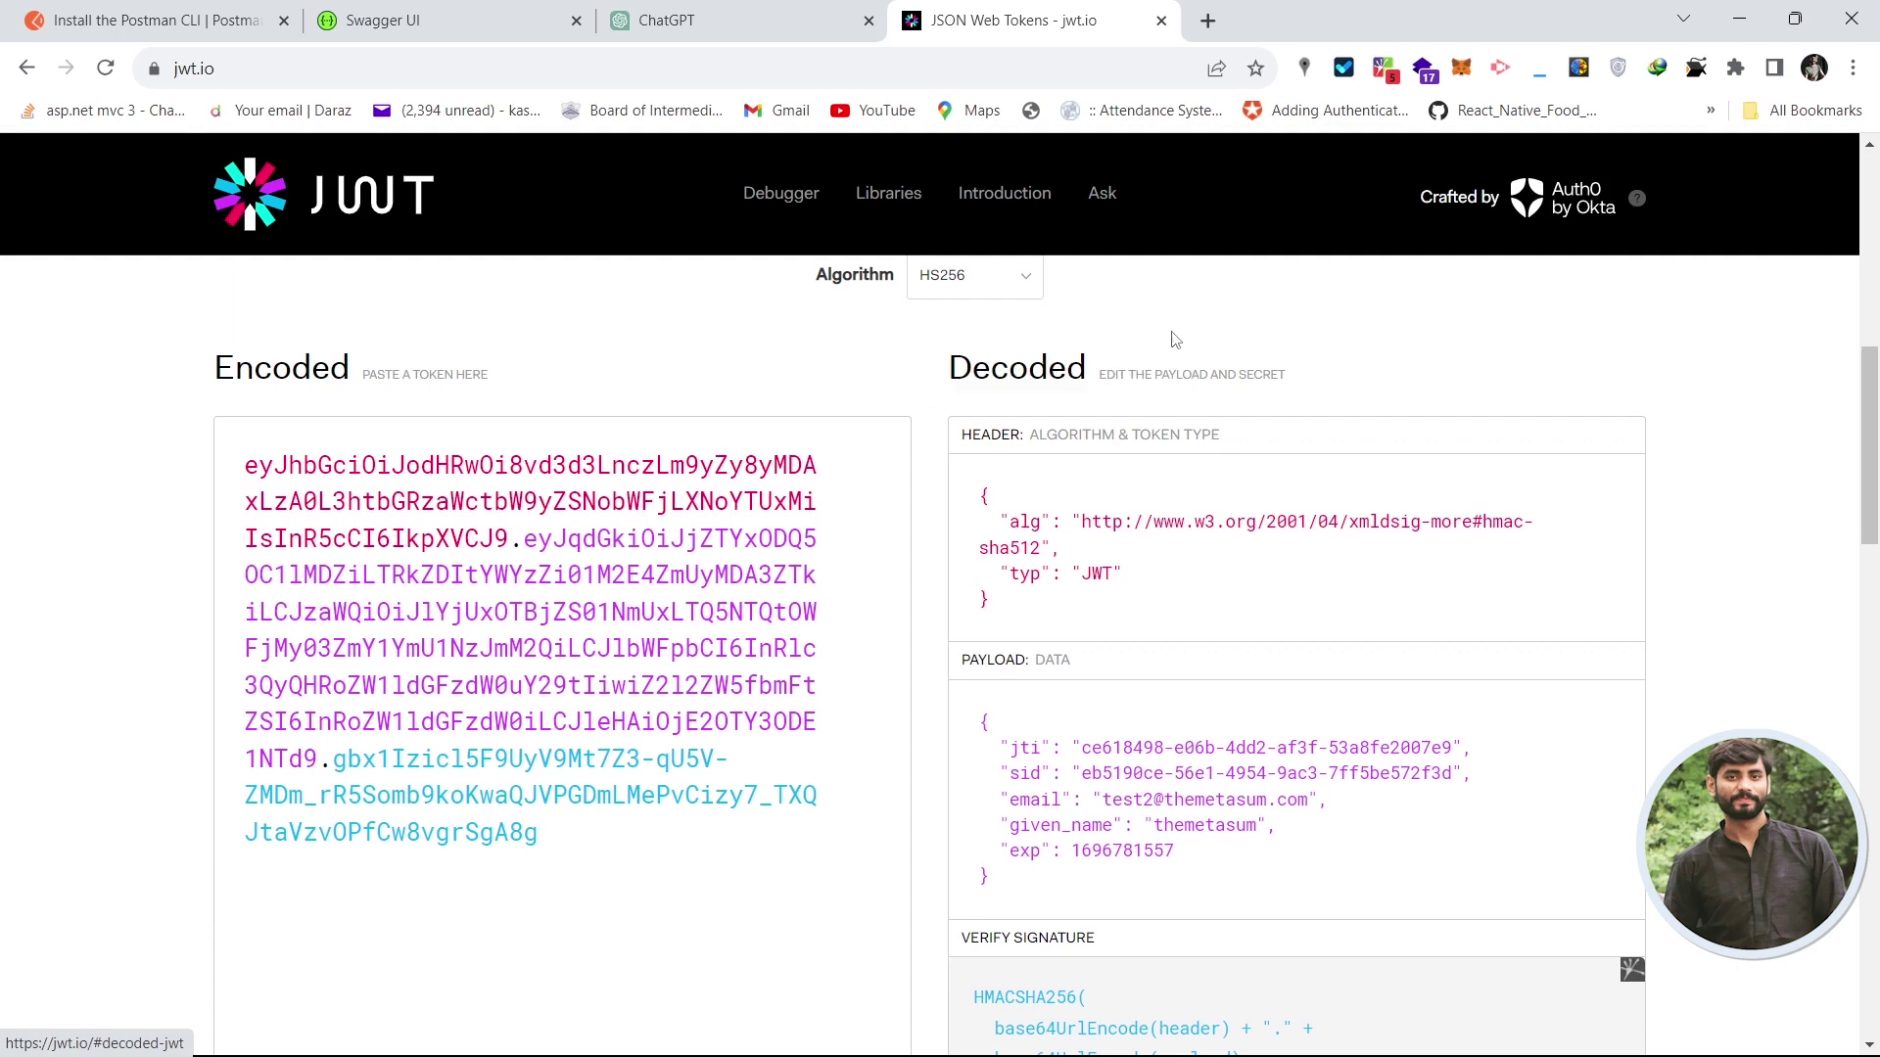
- Review the decoded HEADER and PAYLOAD claims, then return to Postman's 200 OK login response
scroll(1077, 372, down, 1)
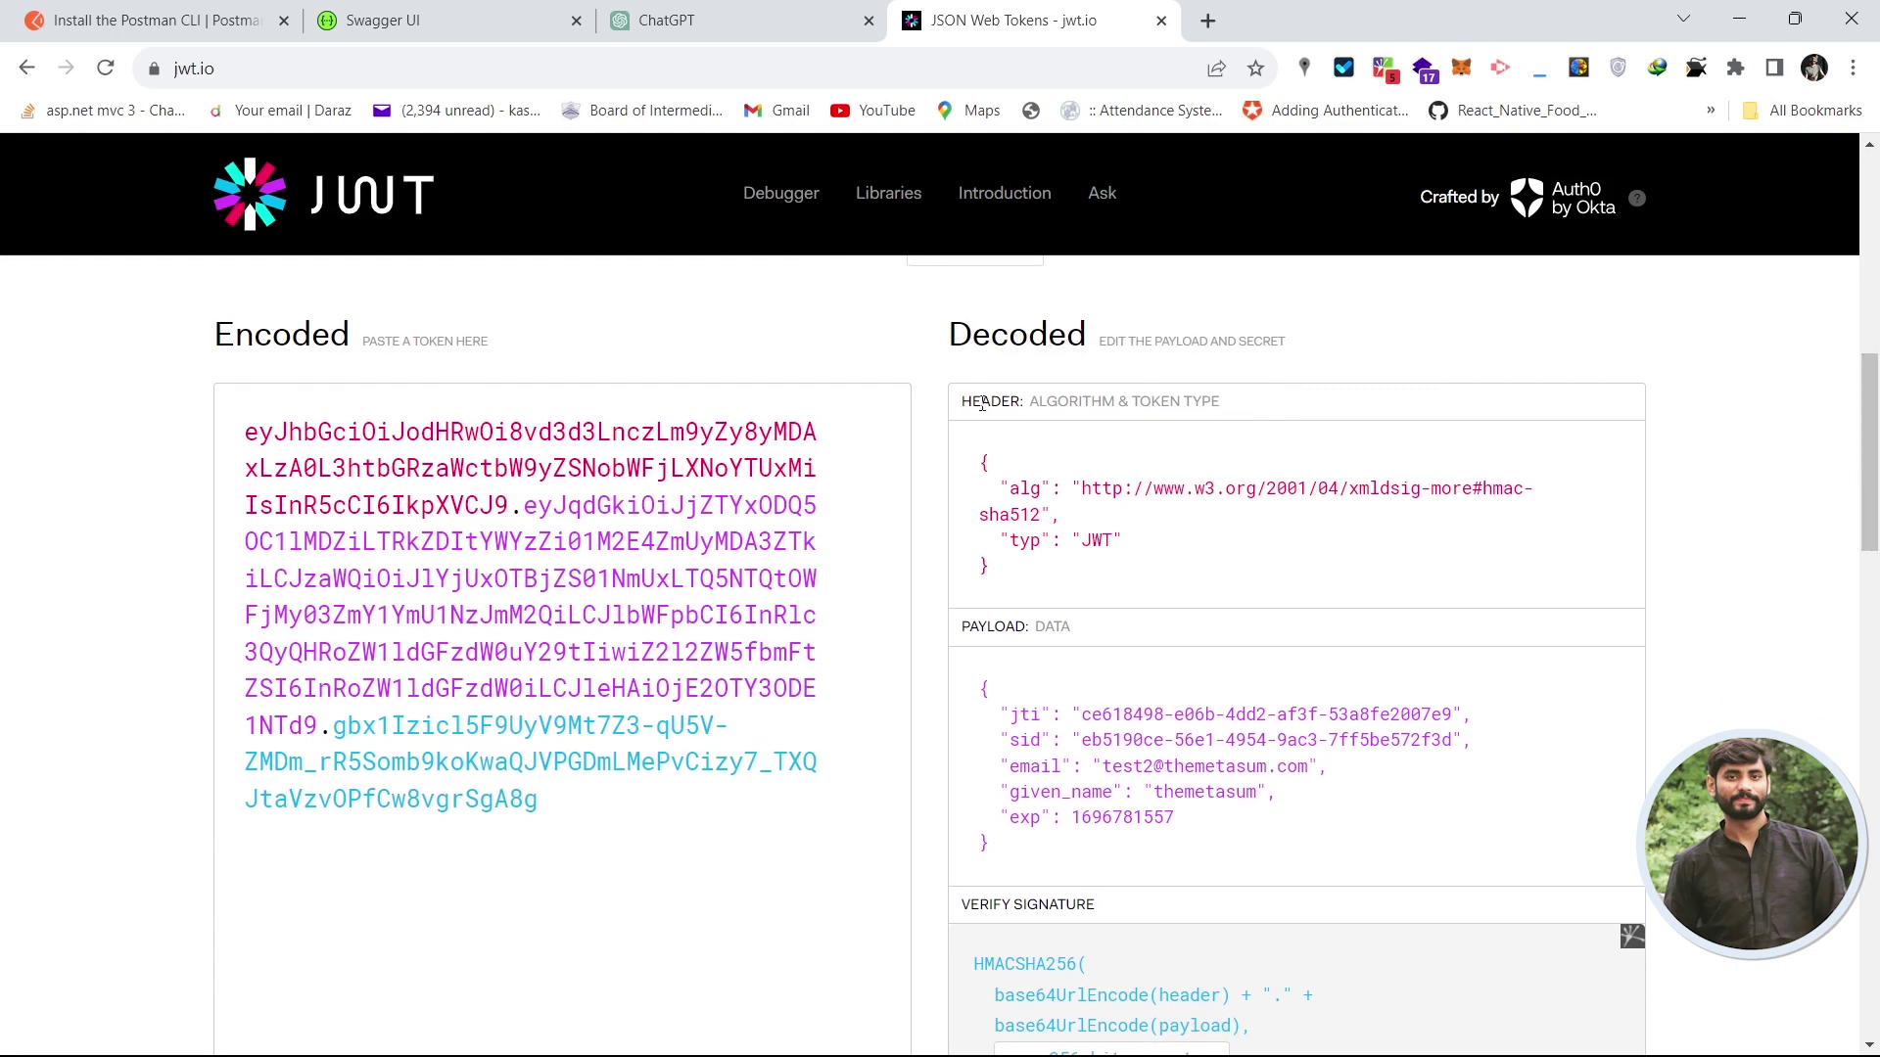
drag(982, 404, 1038, 403)
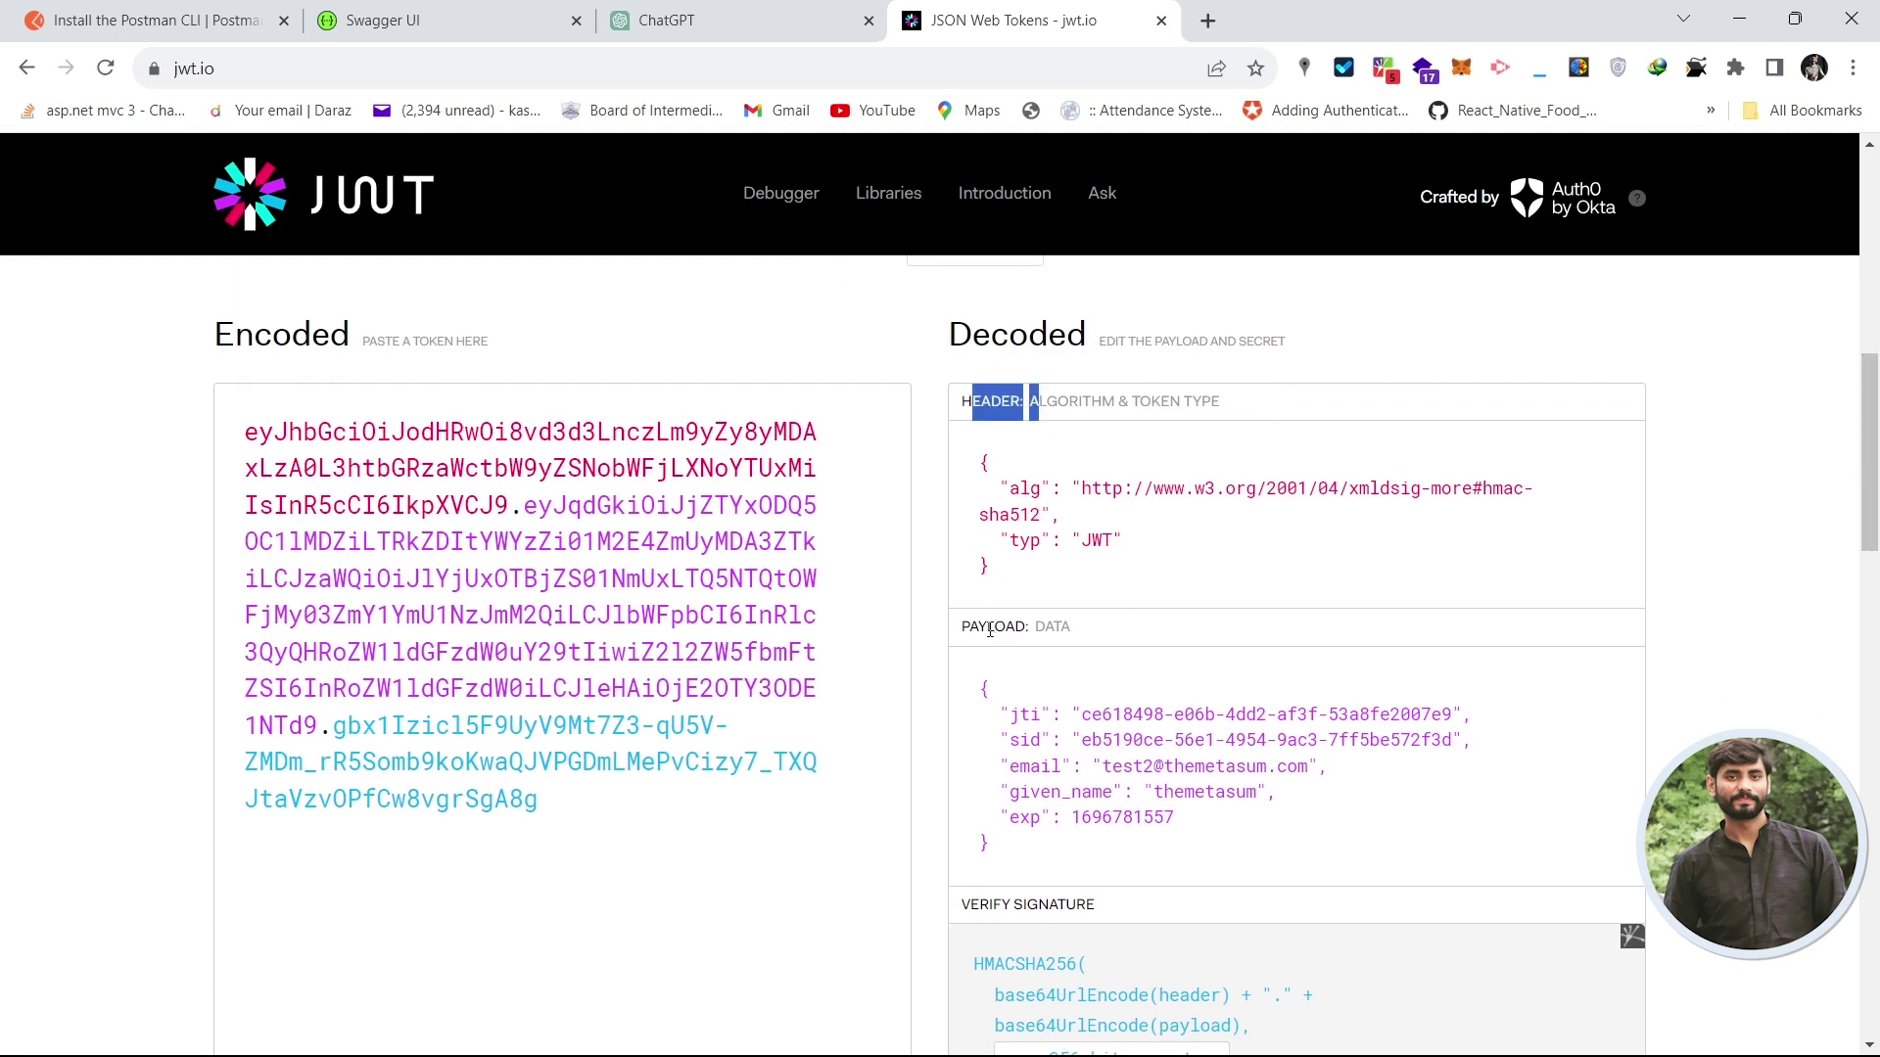
drag(989, 630, 1017, 628)
click(1043, 626)
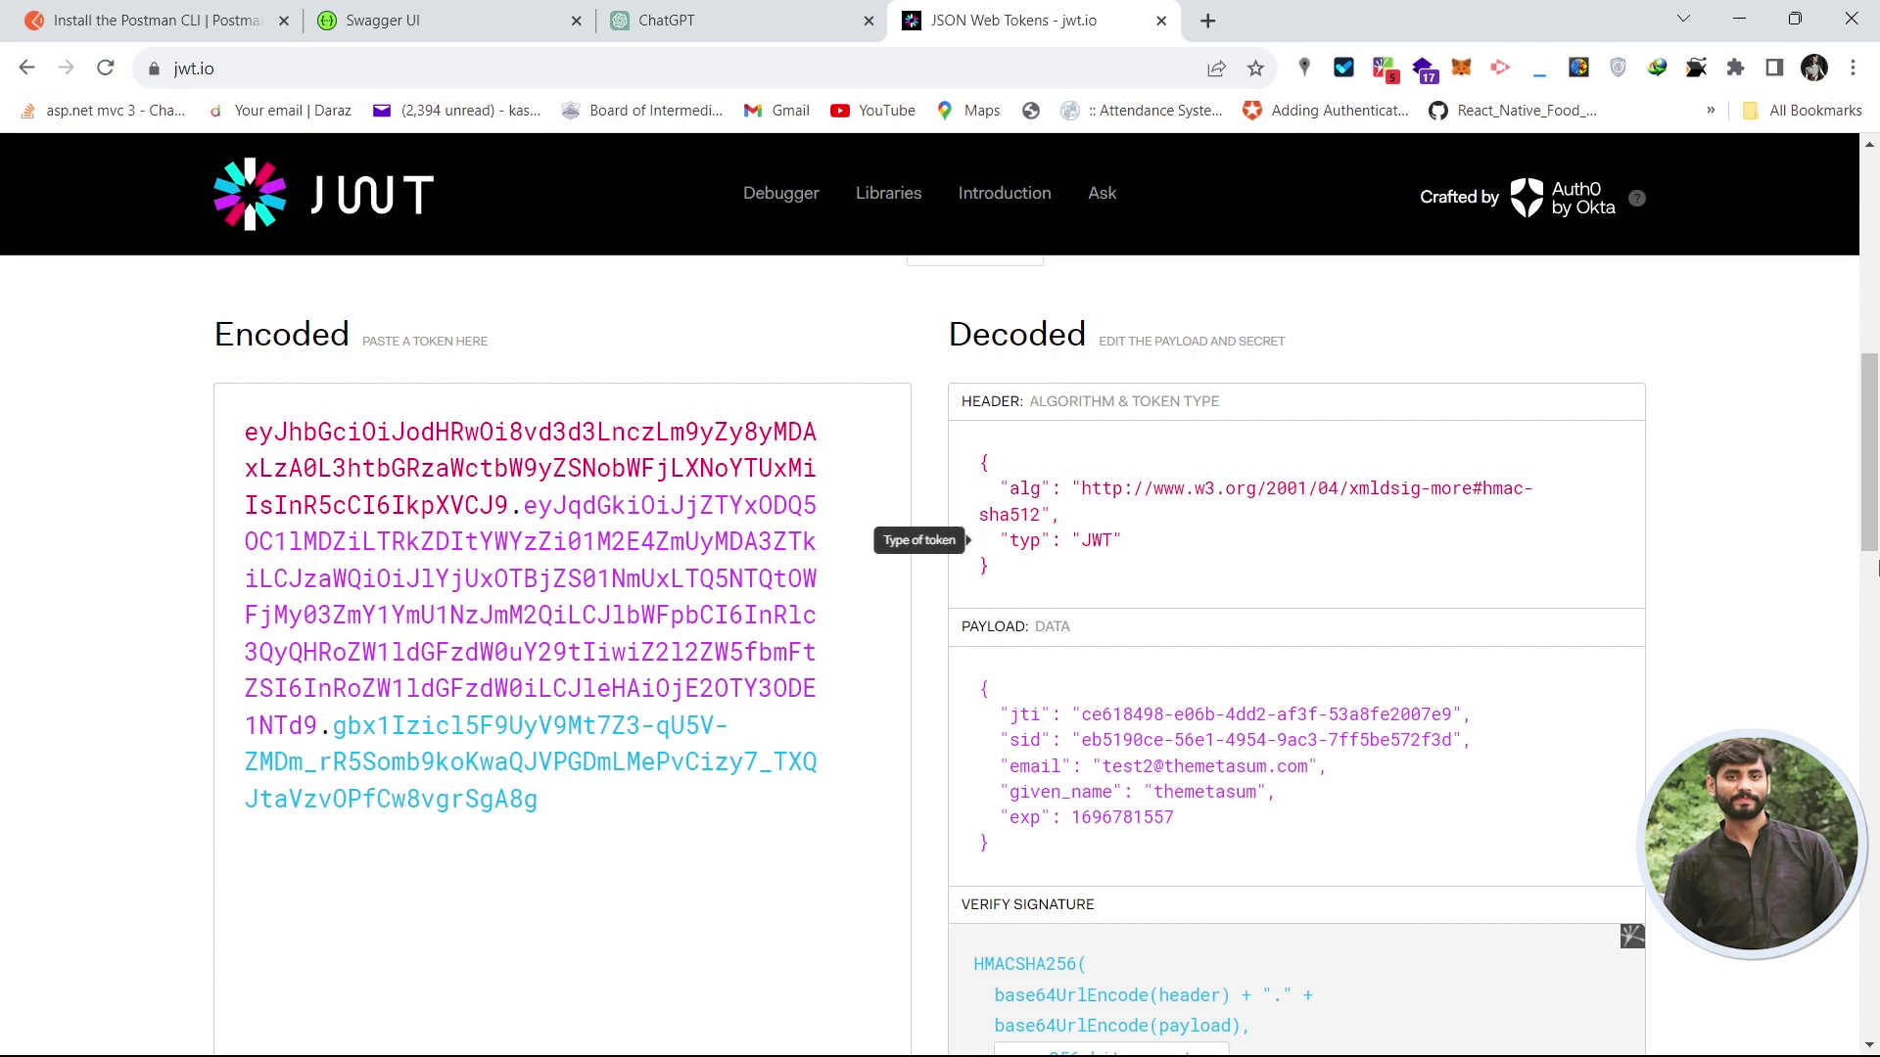
scroll(1876, 566, down, 5)
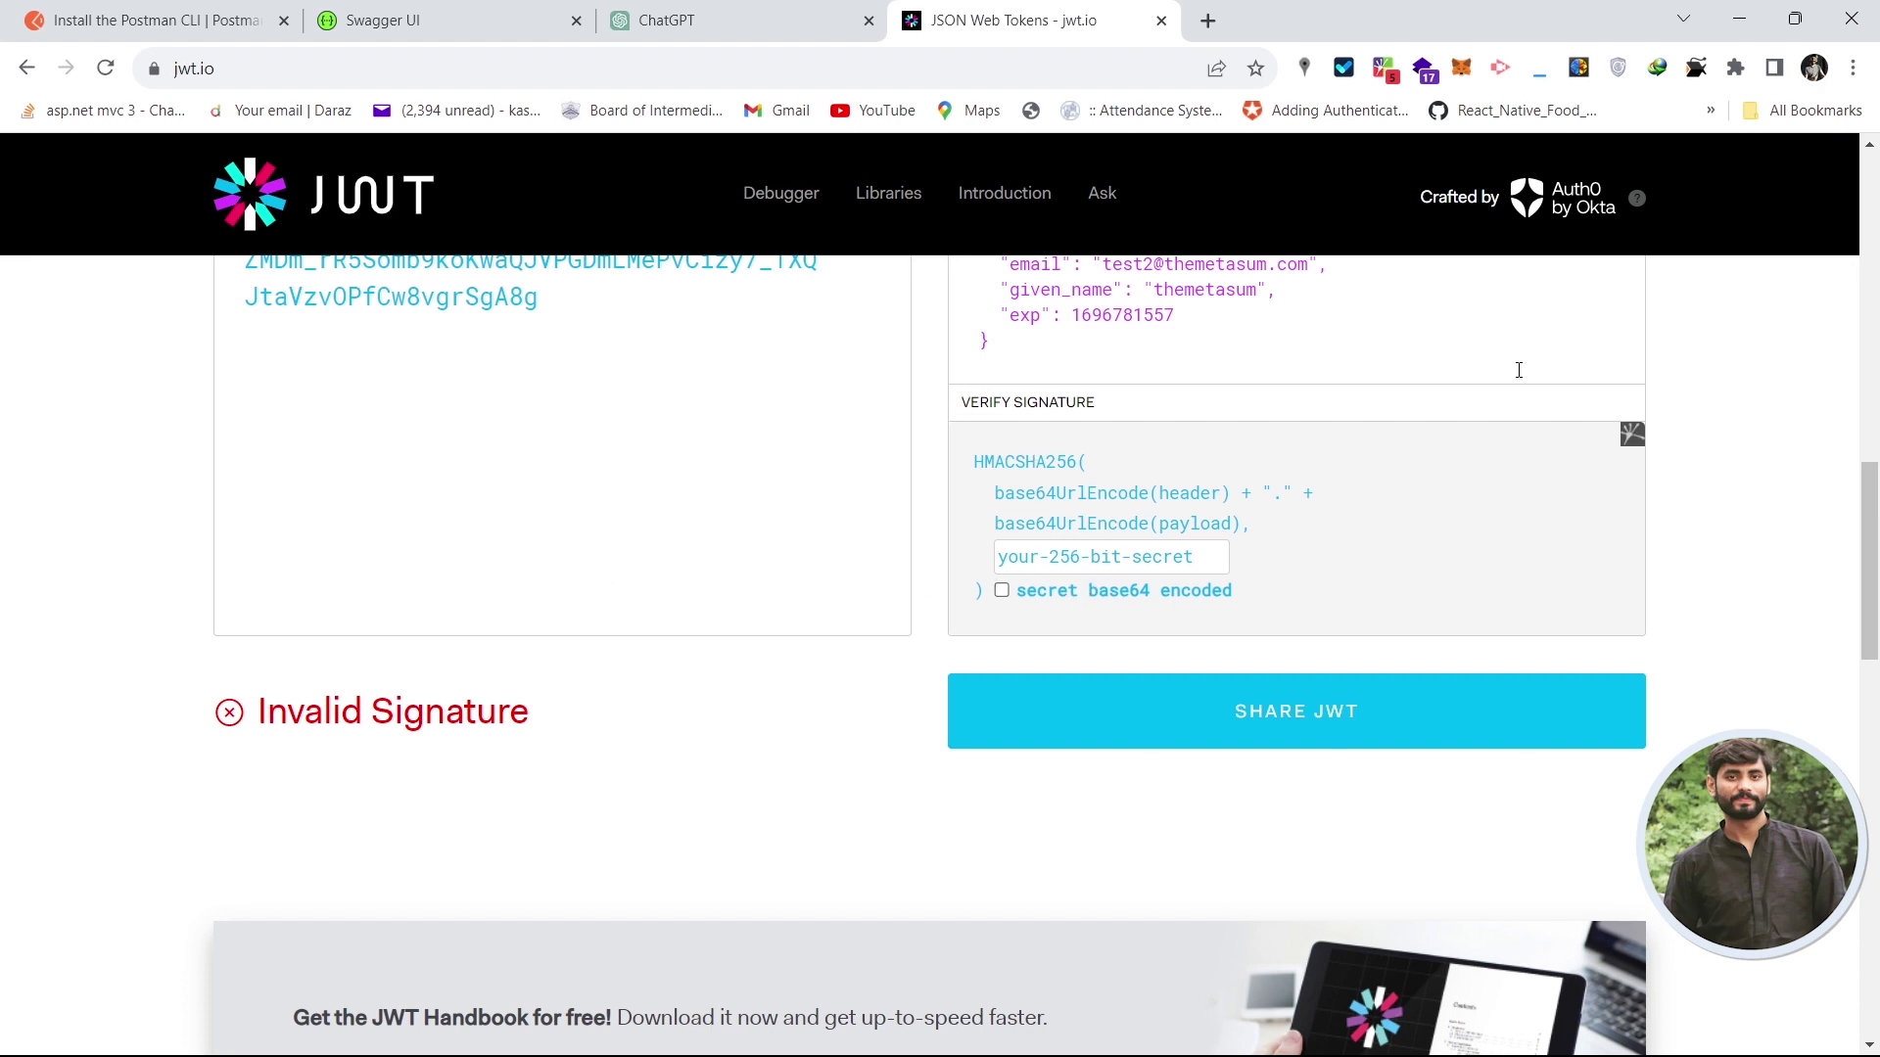
scroll(1876, 452, up, 6)
scroll(1876, 452, down, 2)
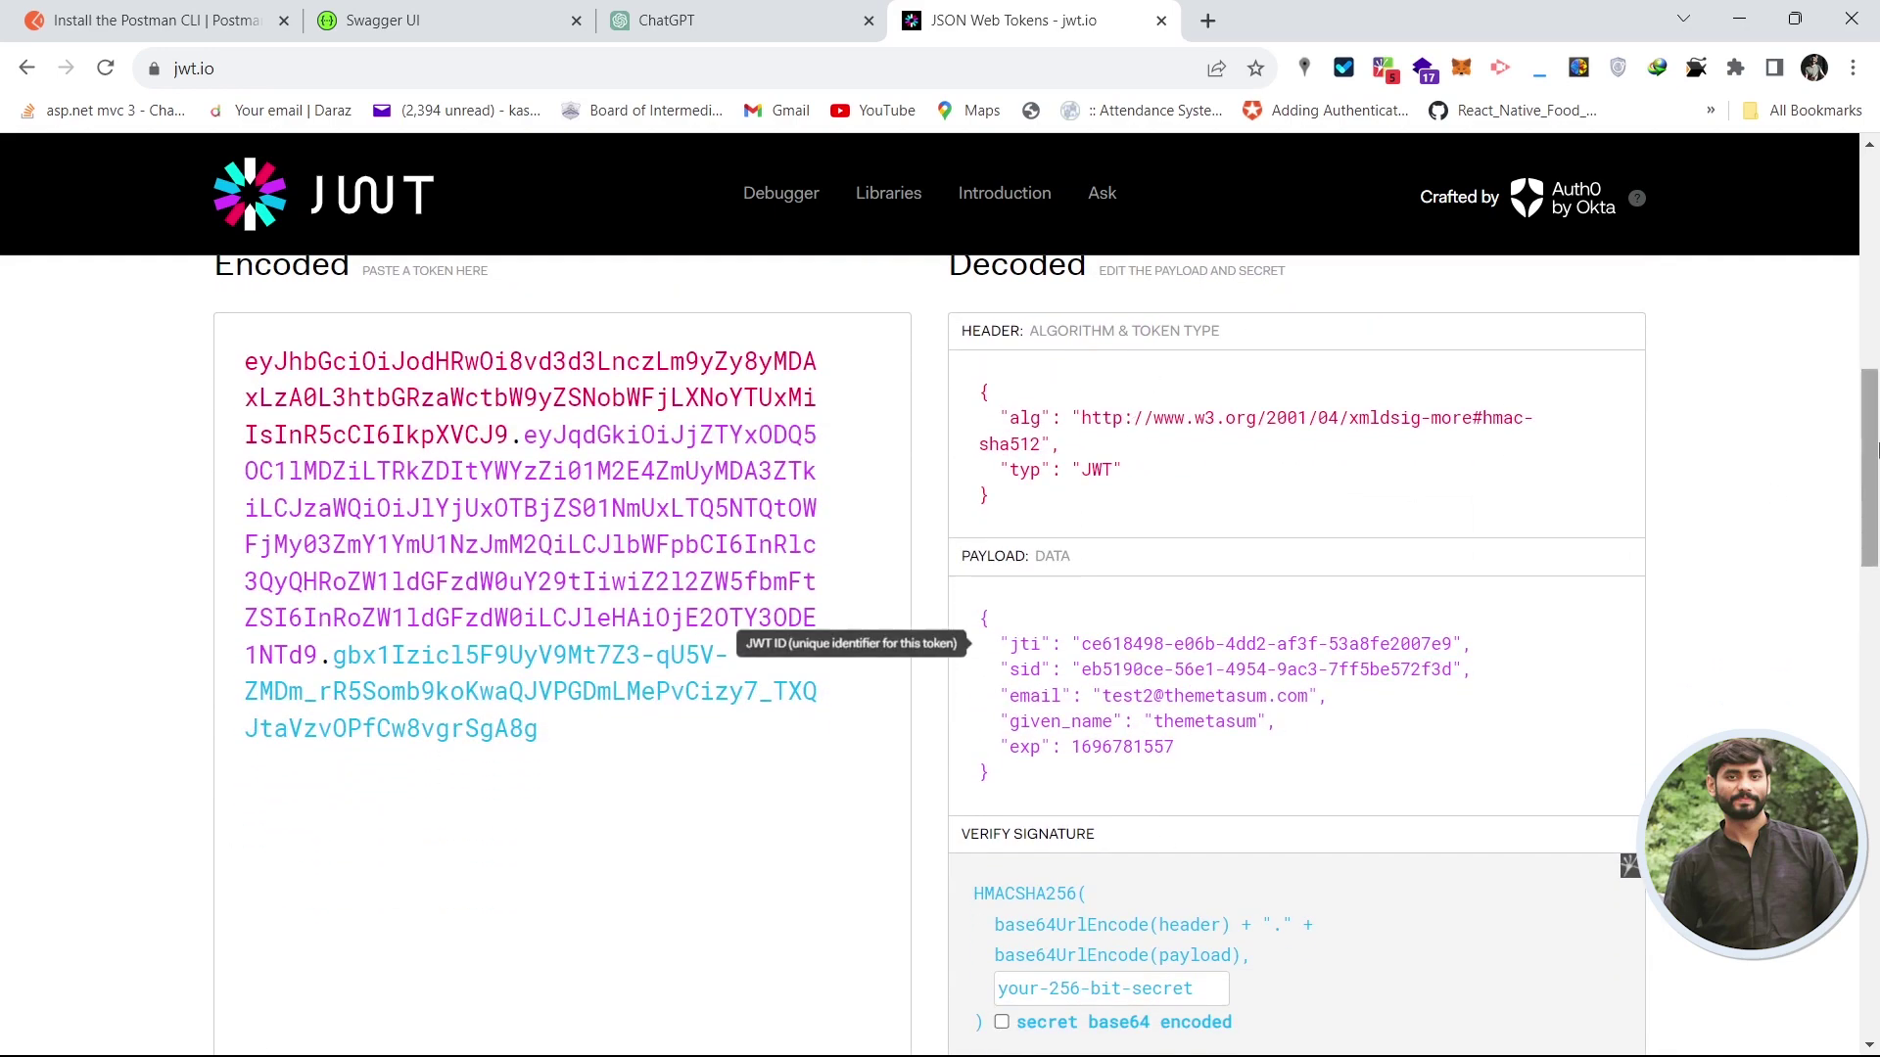
scroll(1876, 626, down, 9)
drag(1876, 630, 1875, 366)
key(alt+Tab)
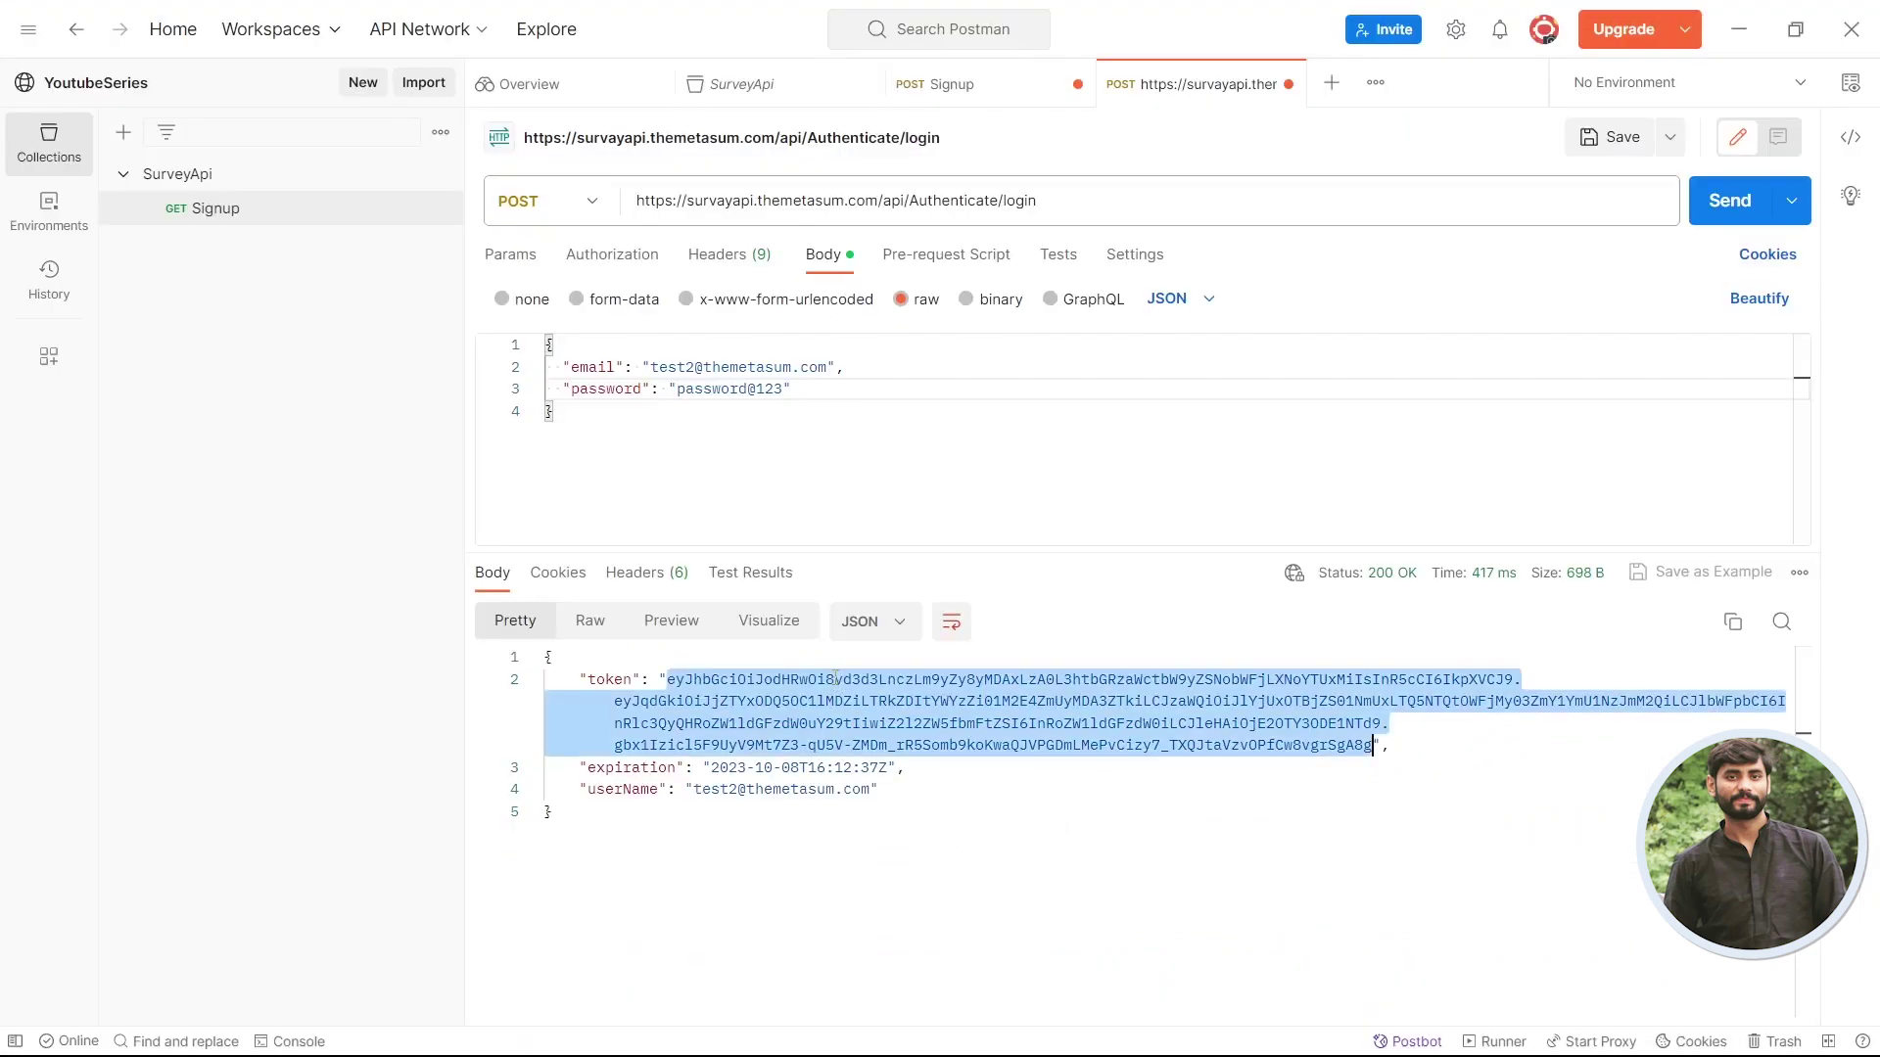
click(934, 786)
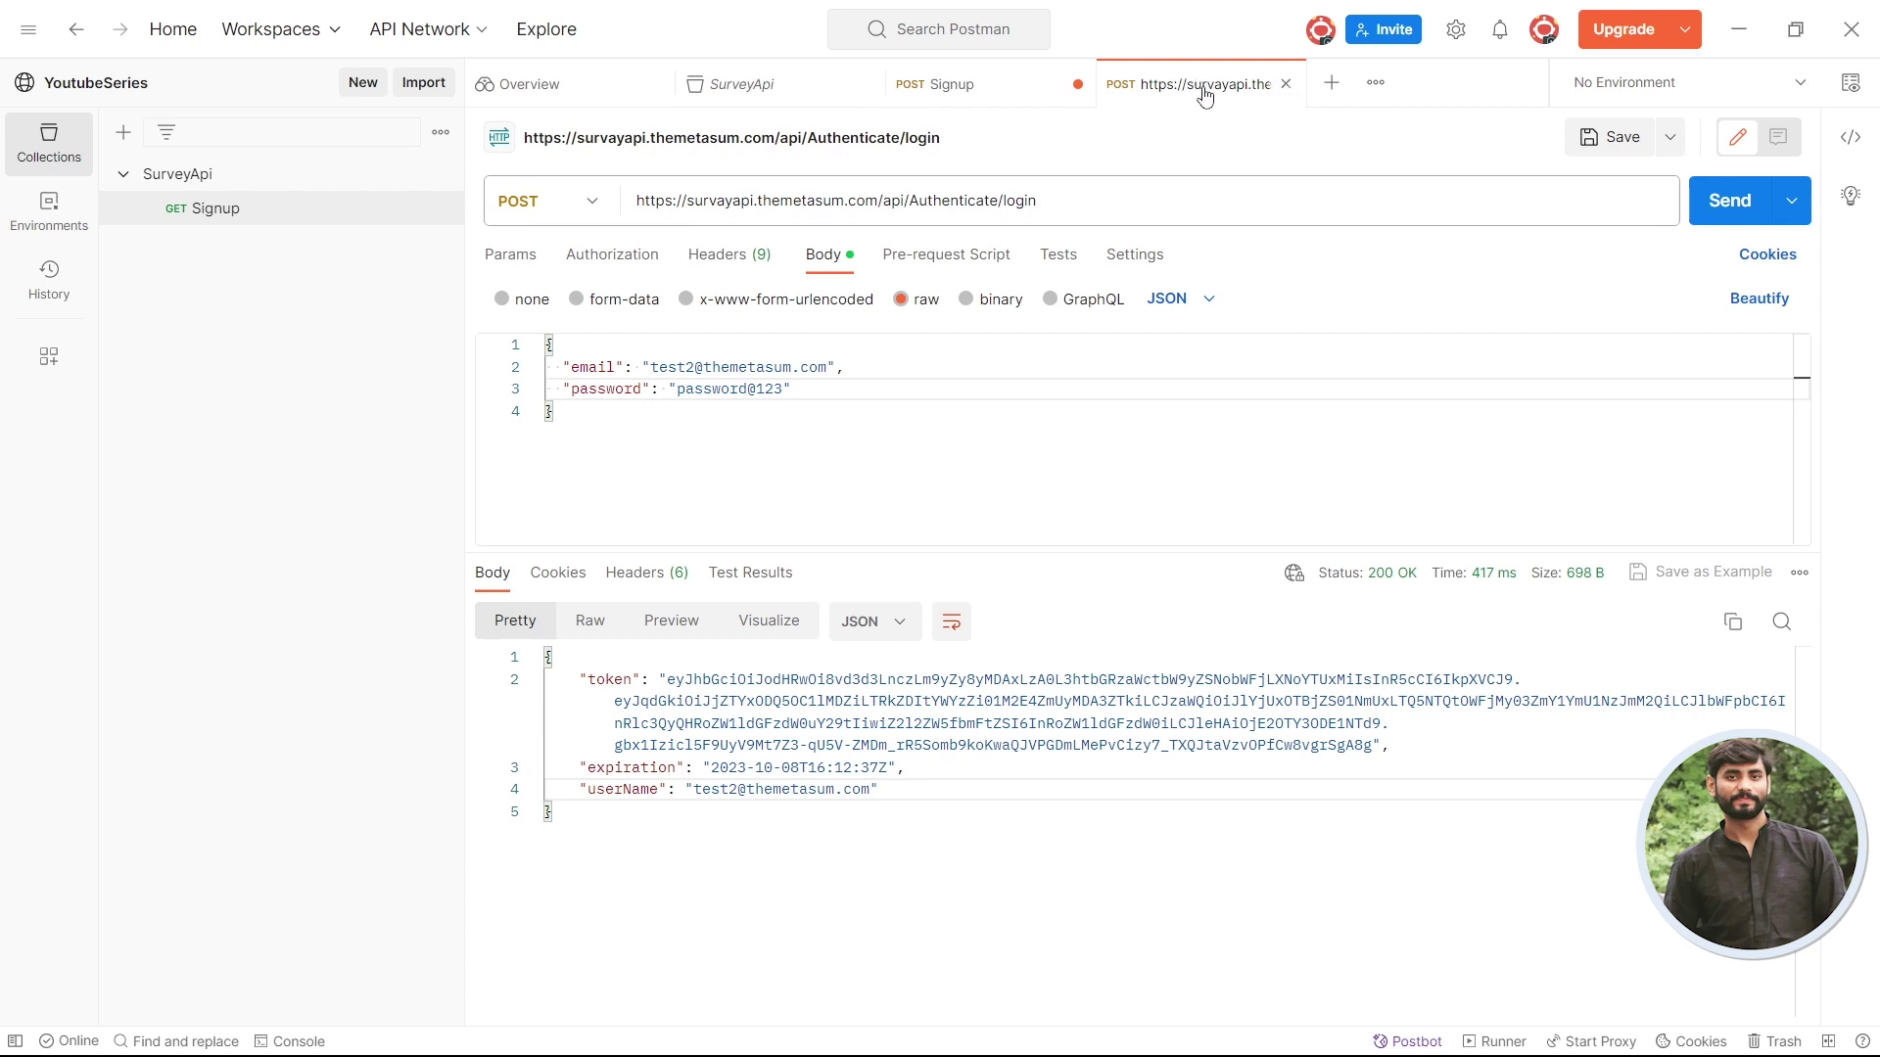
- Save the login POST request as 'Login' in the SurveyApi collection and open it from the sidebar
right_click(1199, 89)
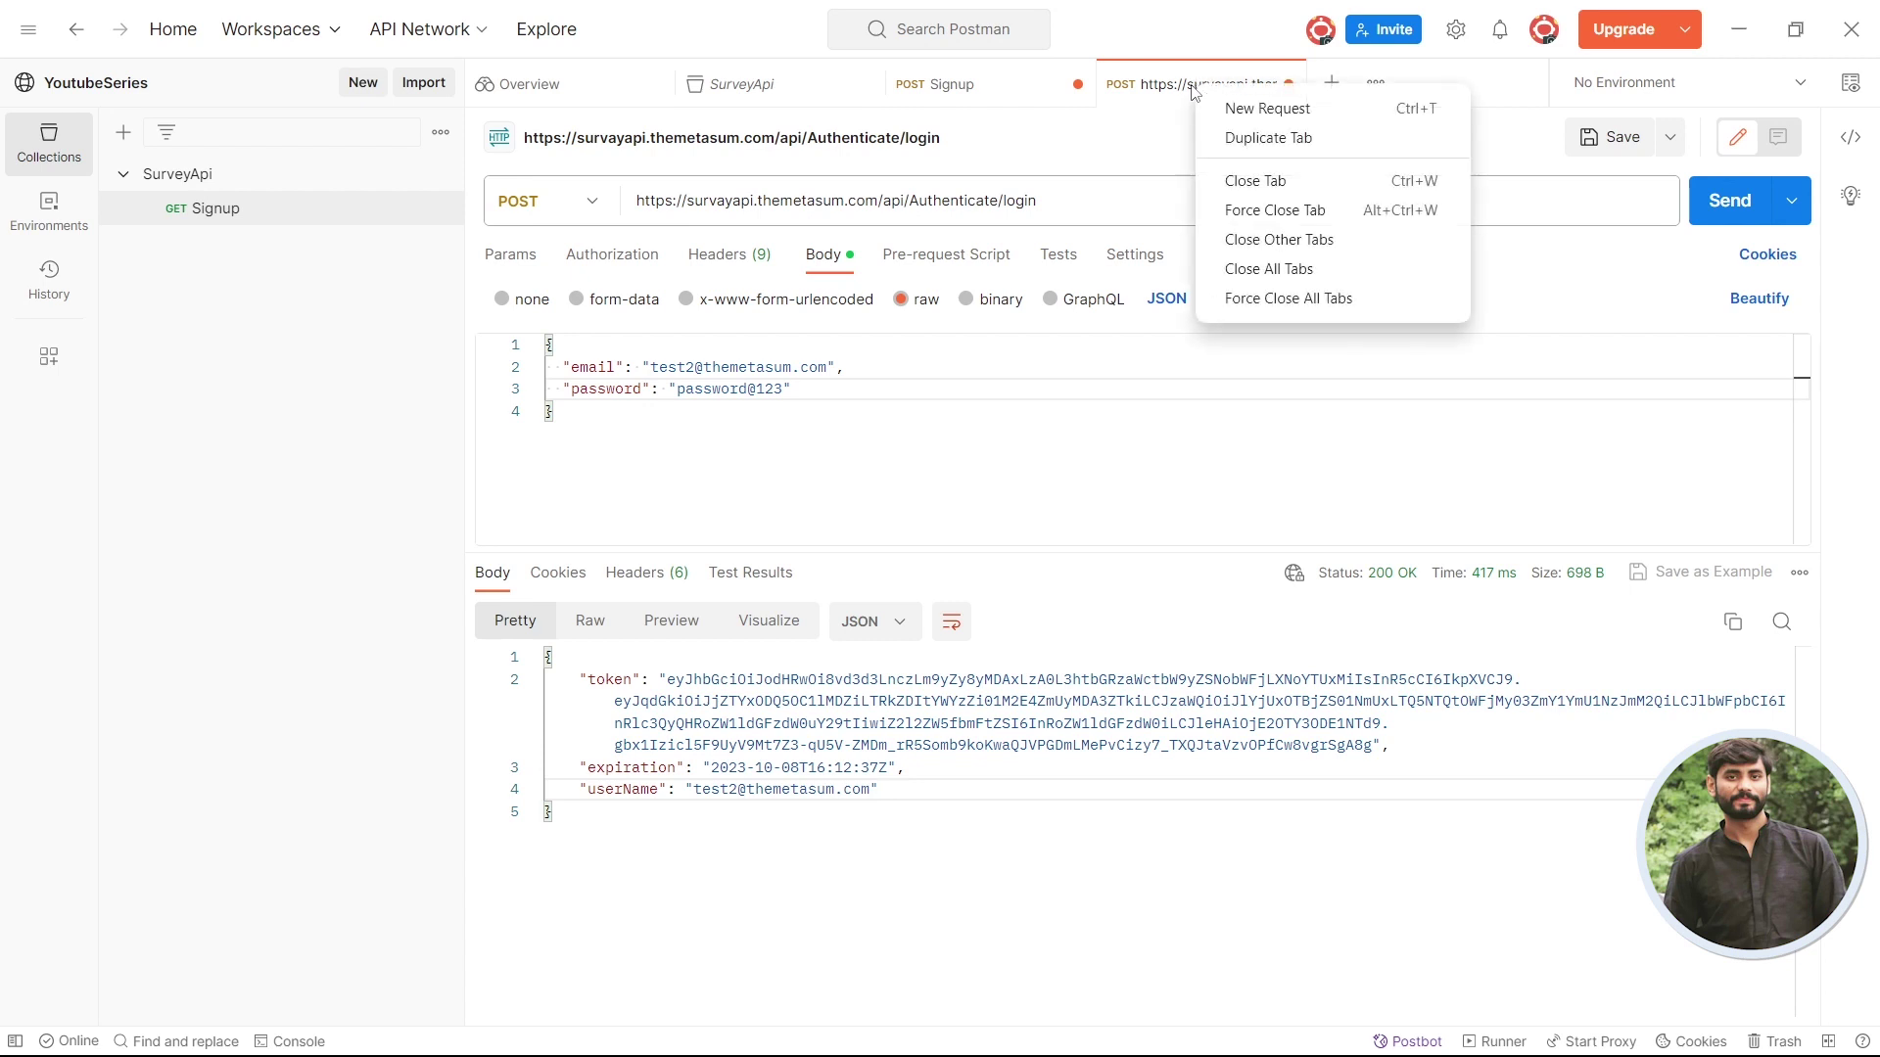
click(1185, 93)
key(ctrl+s)
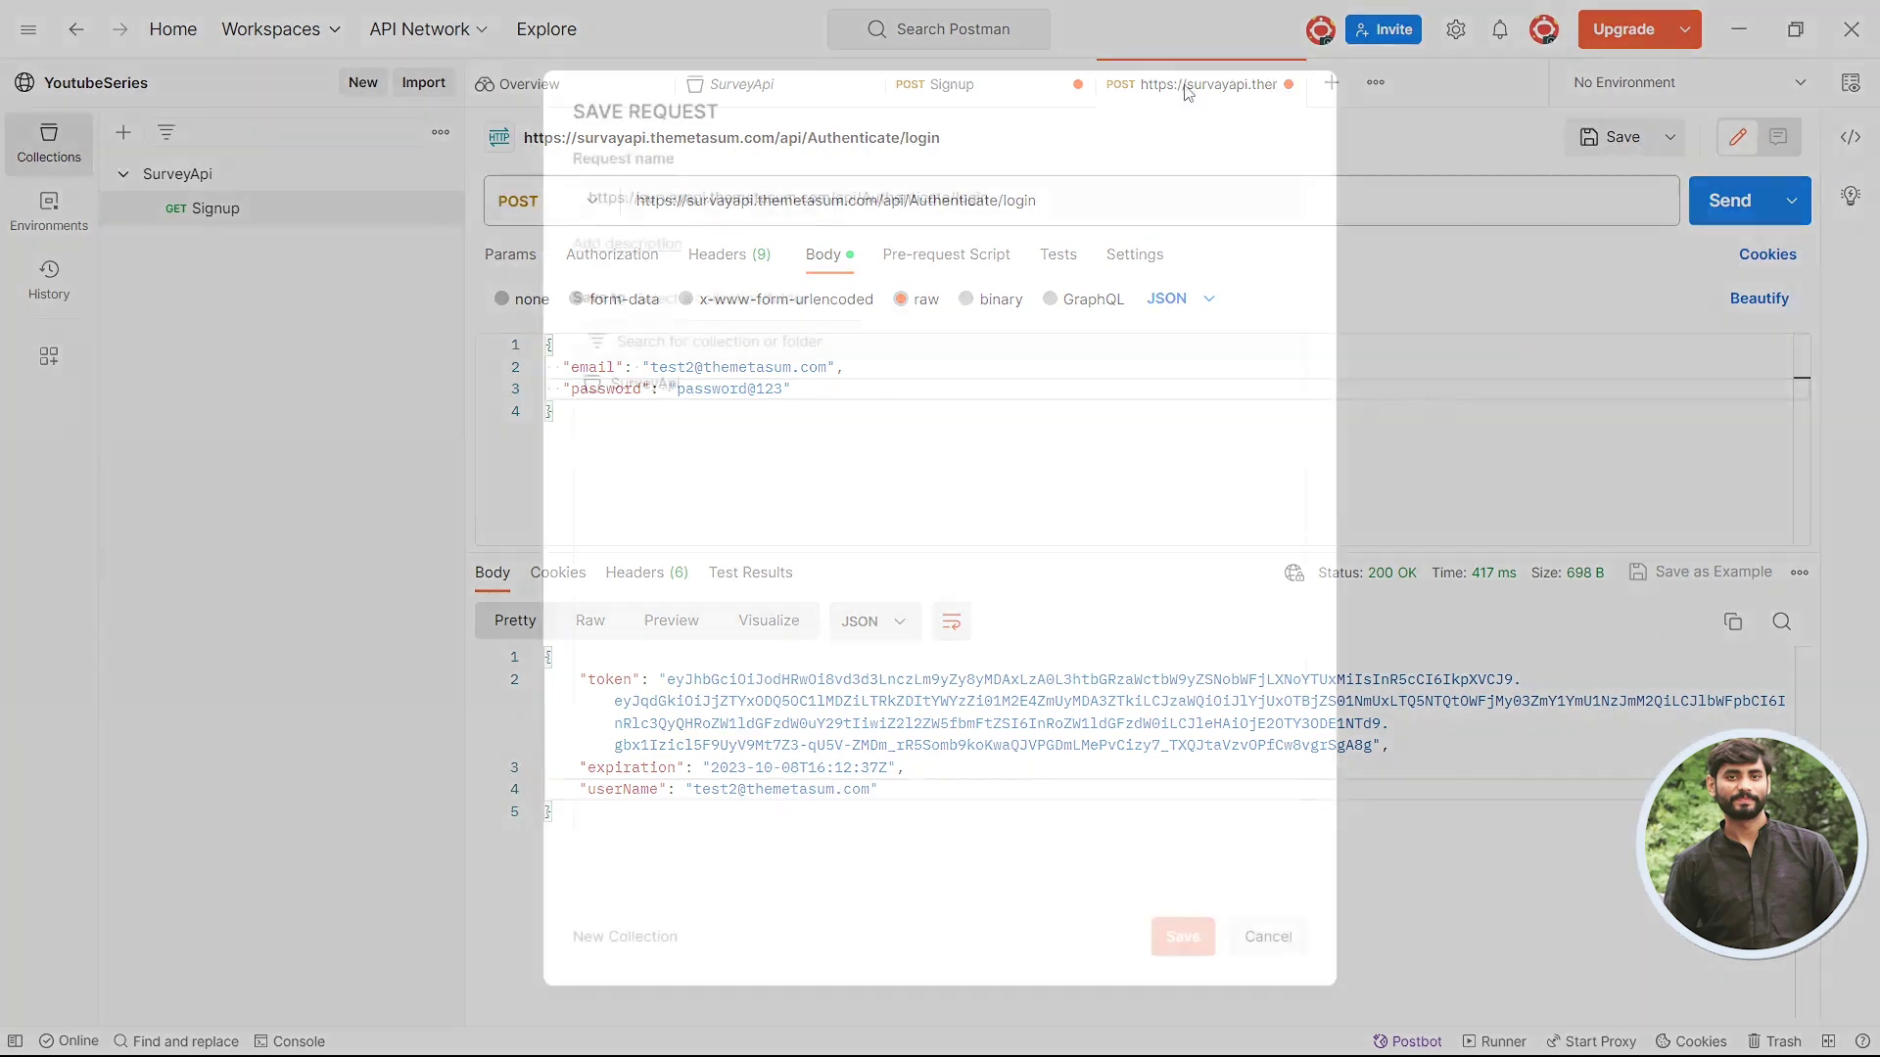
click(604, 404)
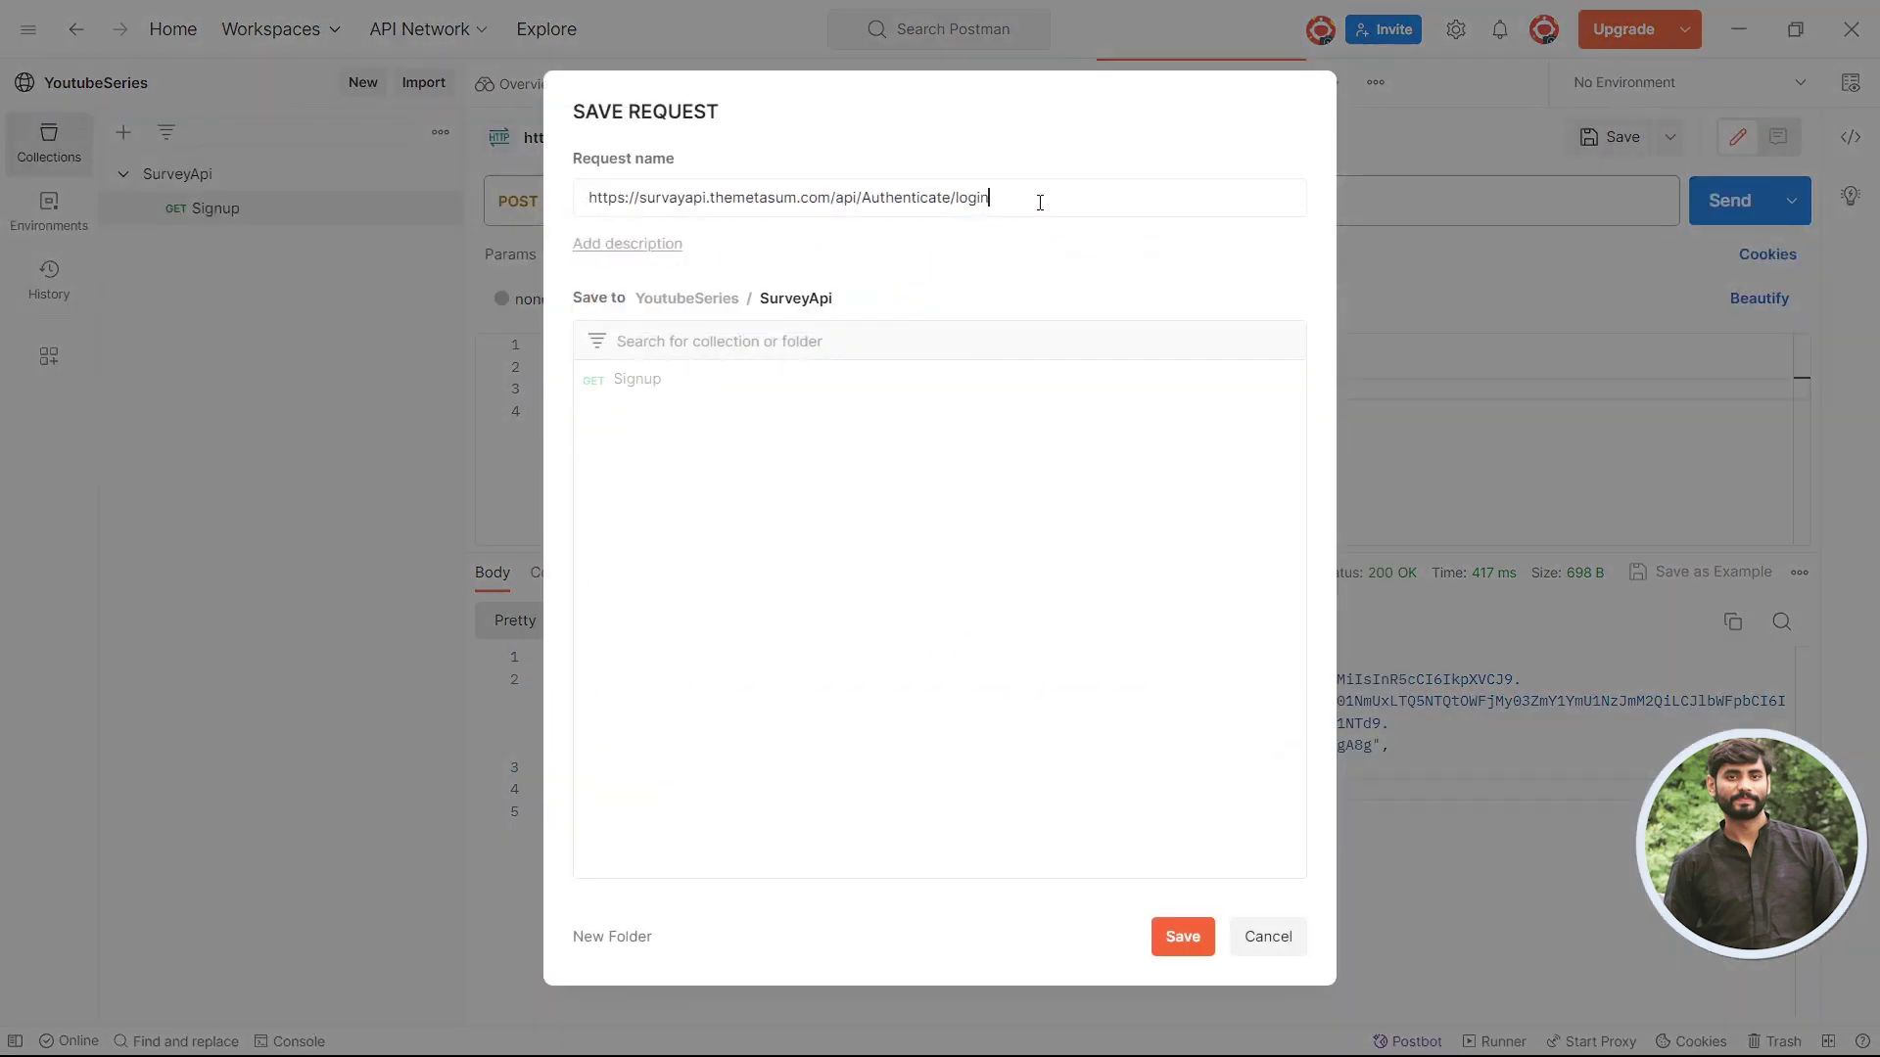
key(ctrl+a)
key(BackSpace)
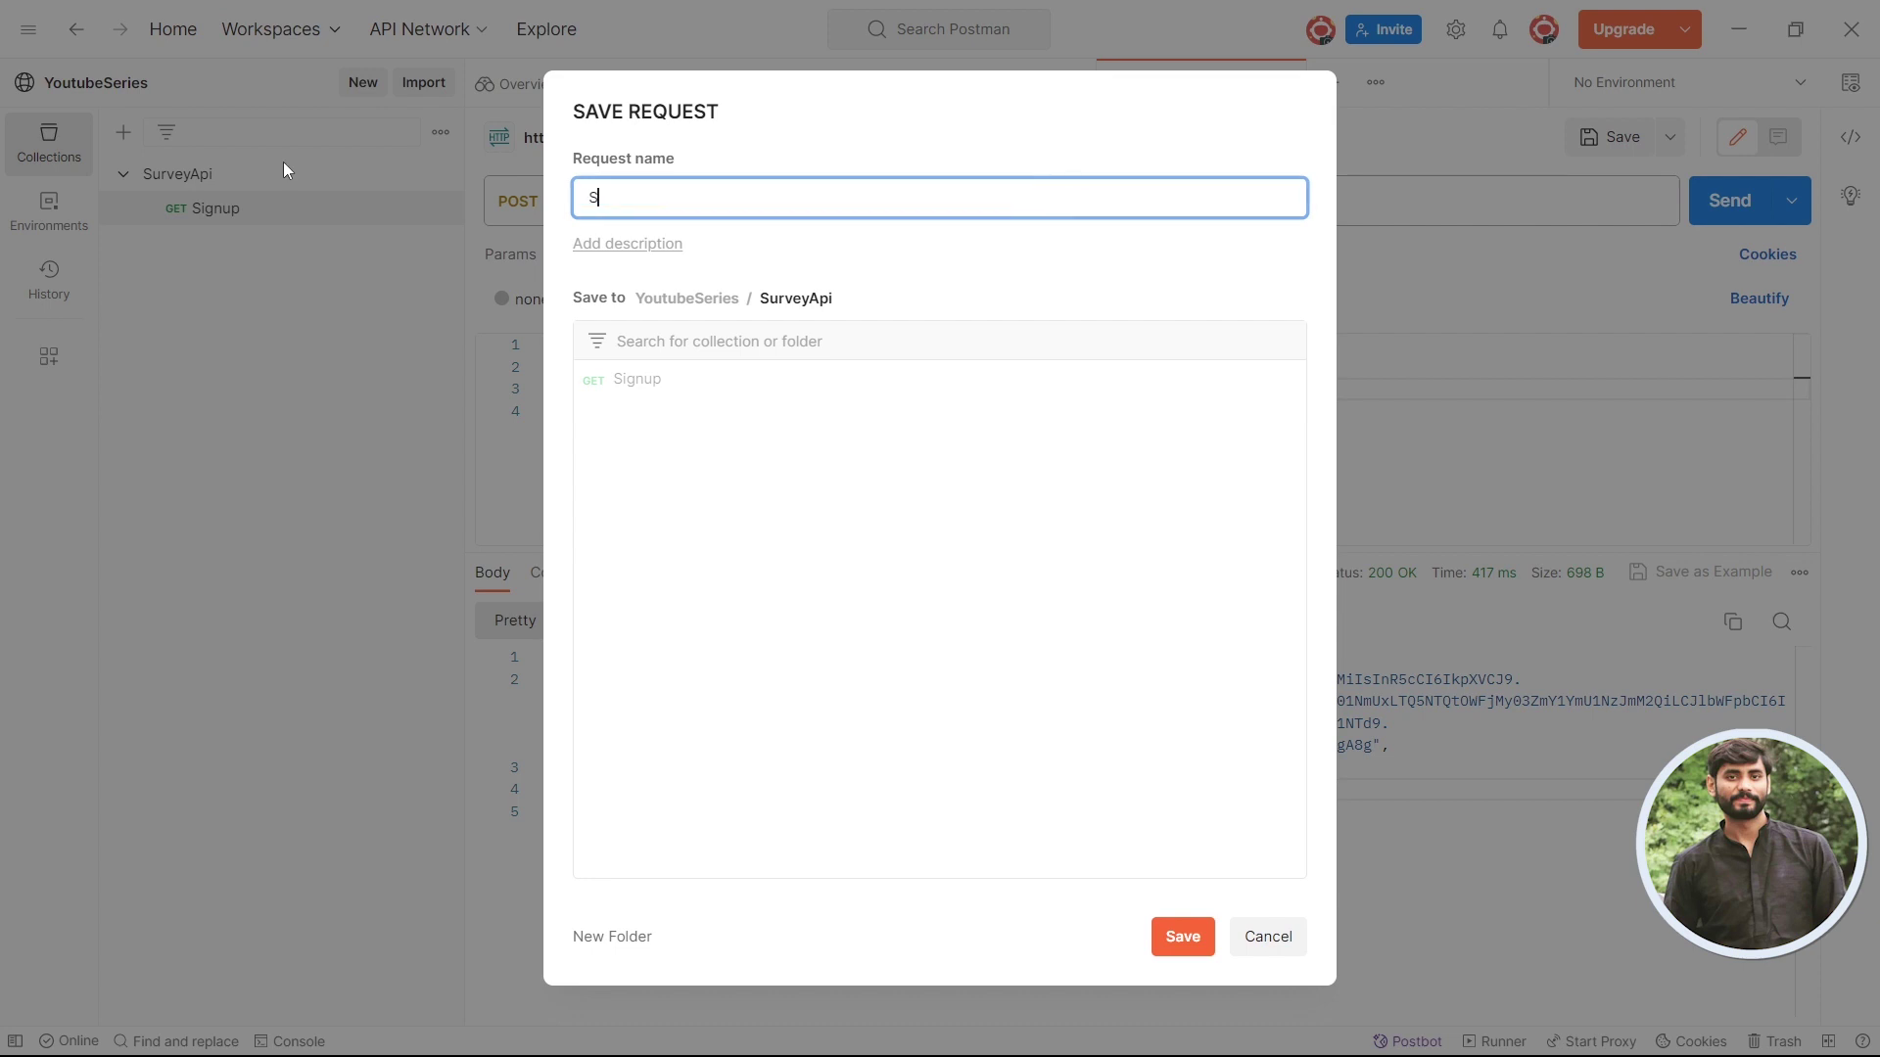
text(Login)
click(1184, 938)
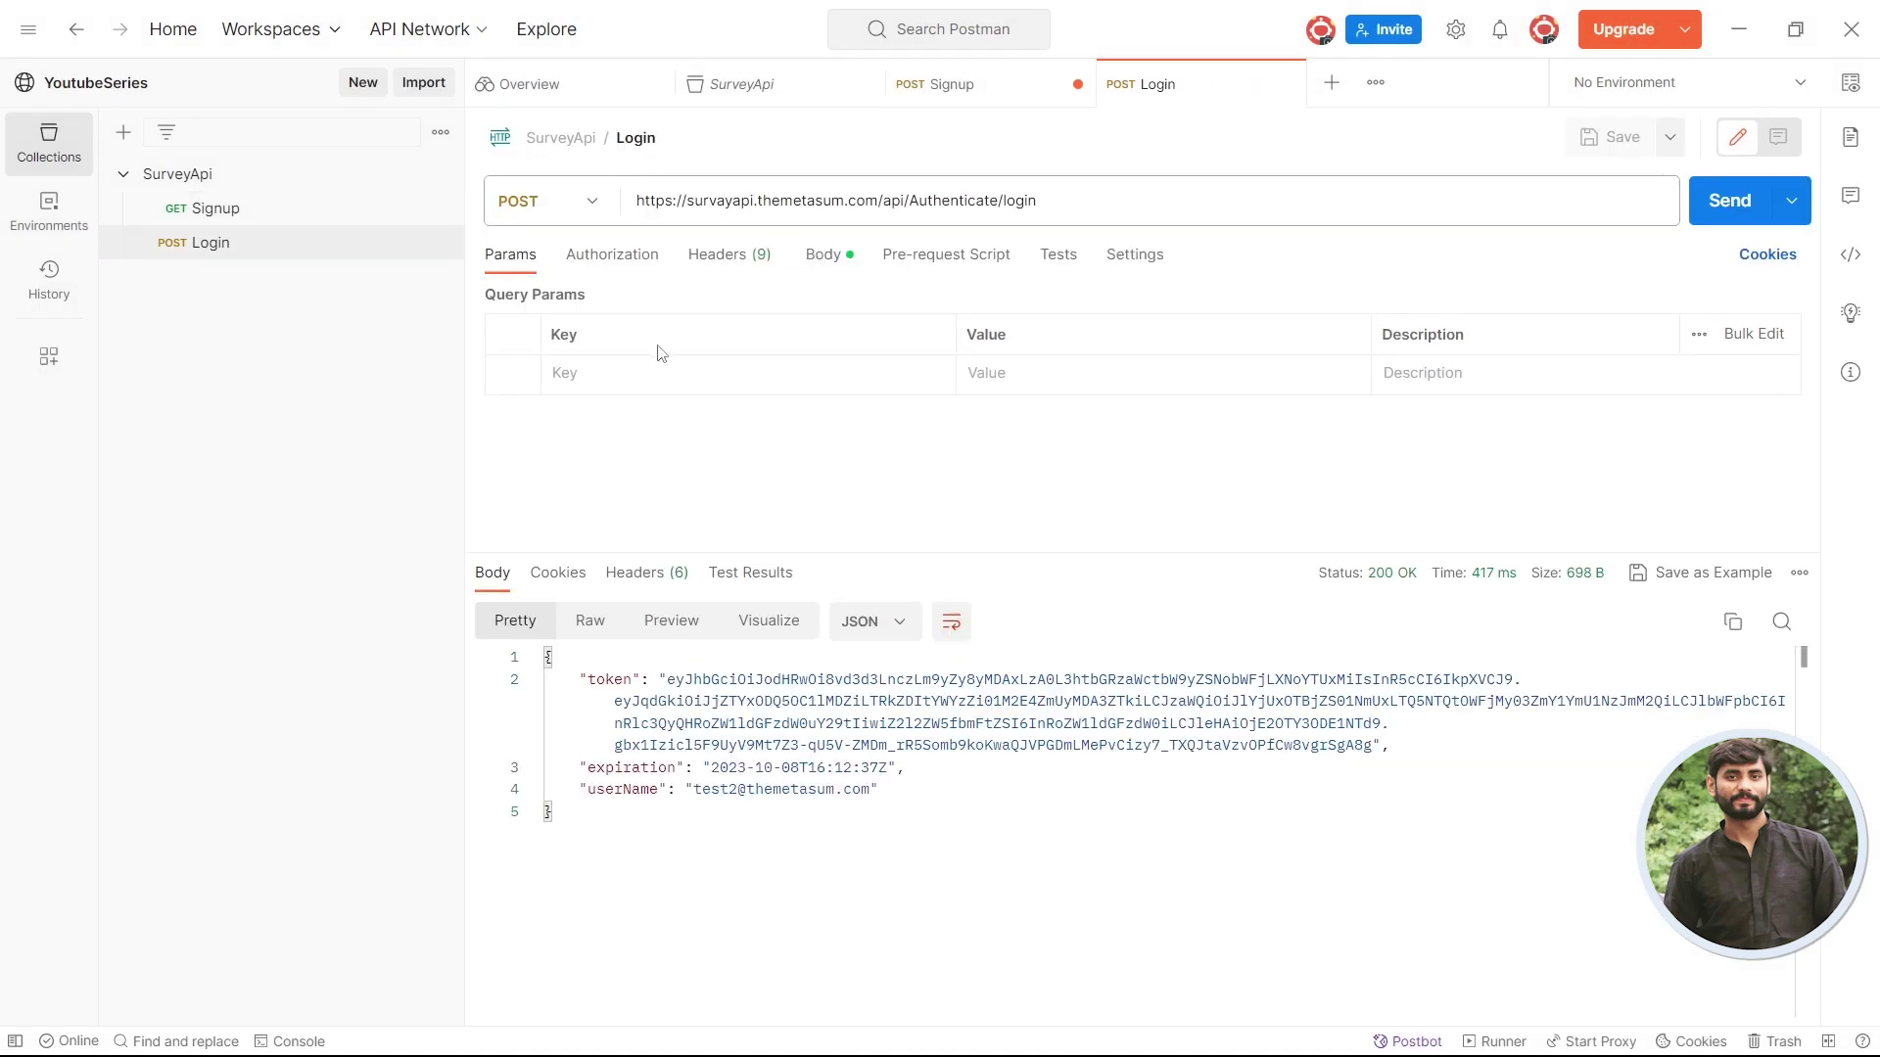
click(327, 210)
click(316, 245)
- In the browser, bring up the Swagger UI tab and collapse the login endpoint details
key(alt+Tab)
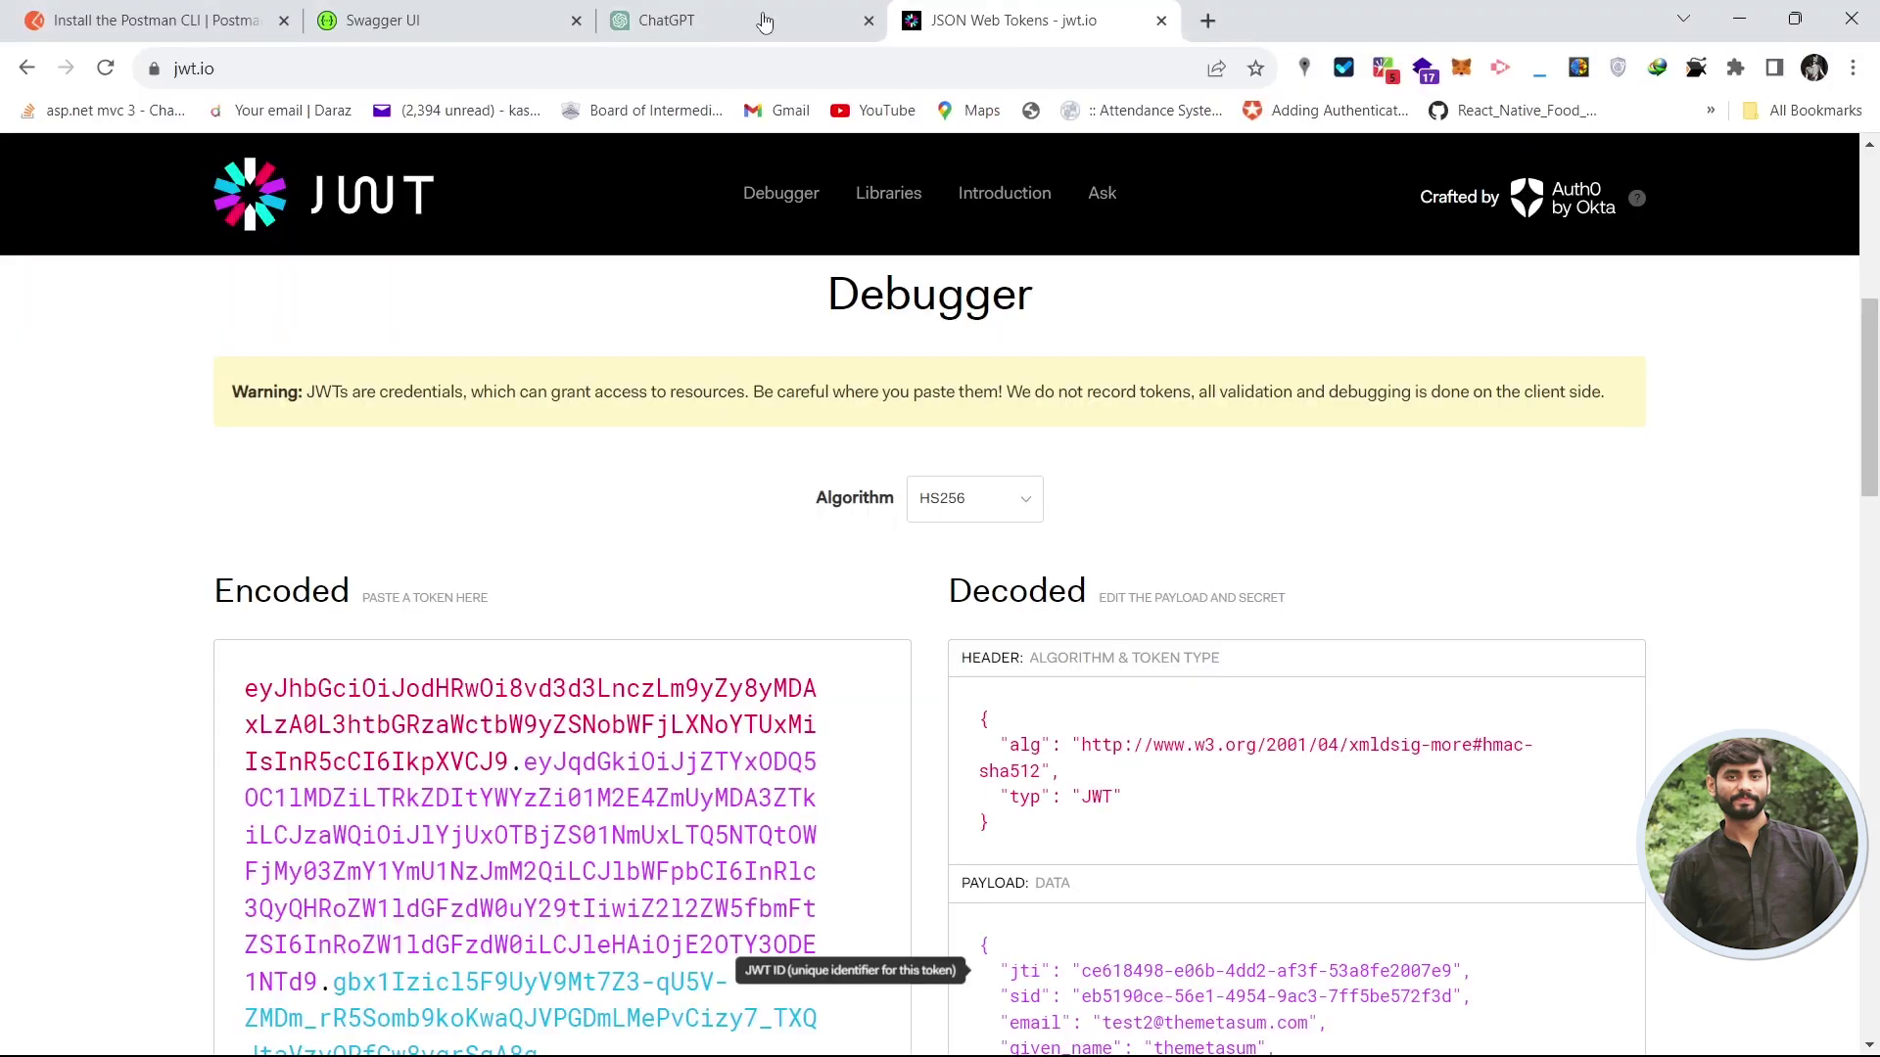
click(744, 19)
click(529, 14)
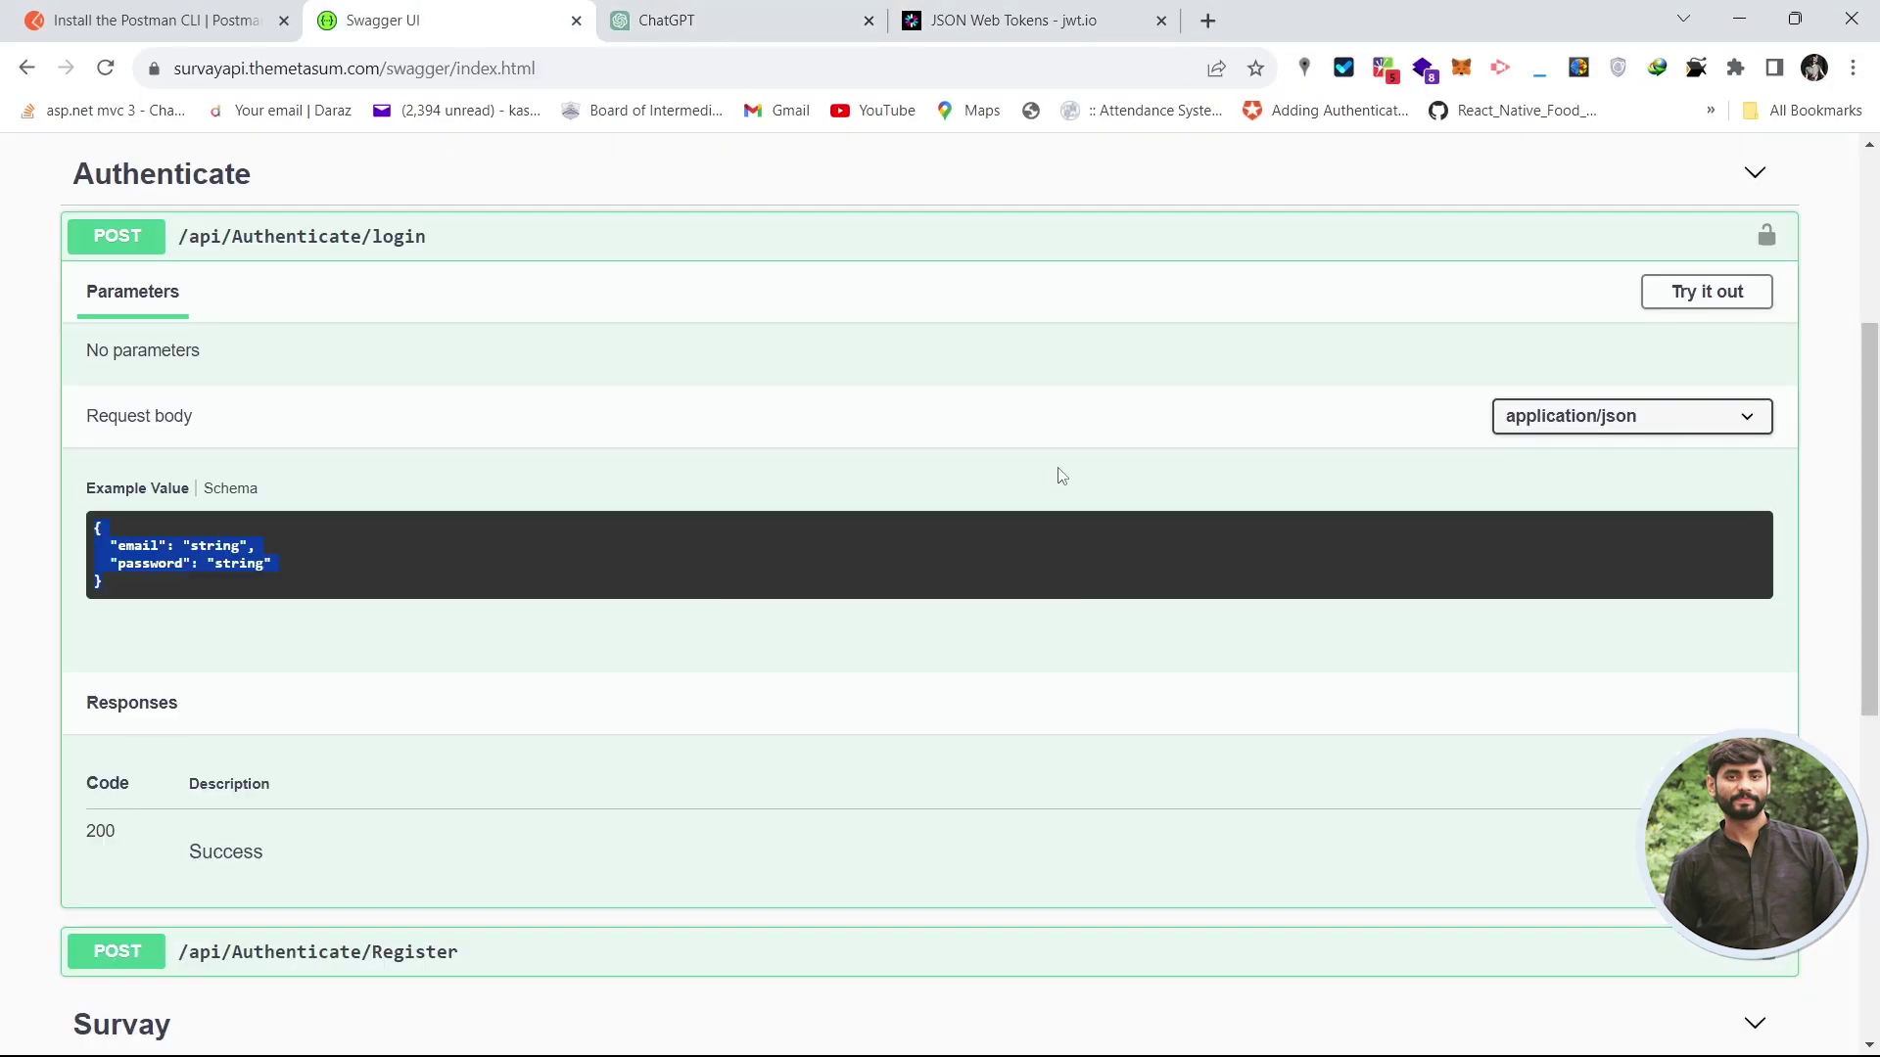
scroll(1870, 438, down, 1)
scroll(1870, 437, up, 2)
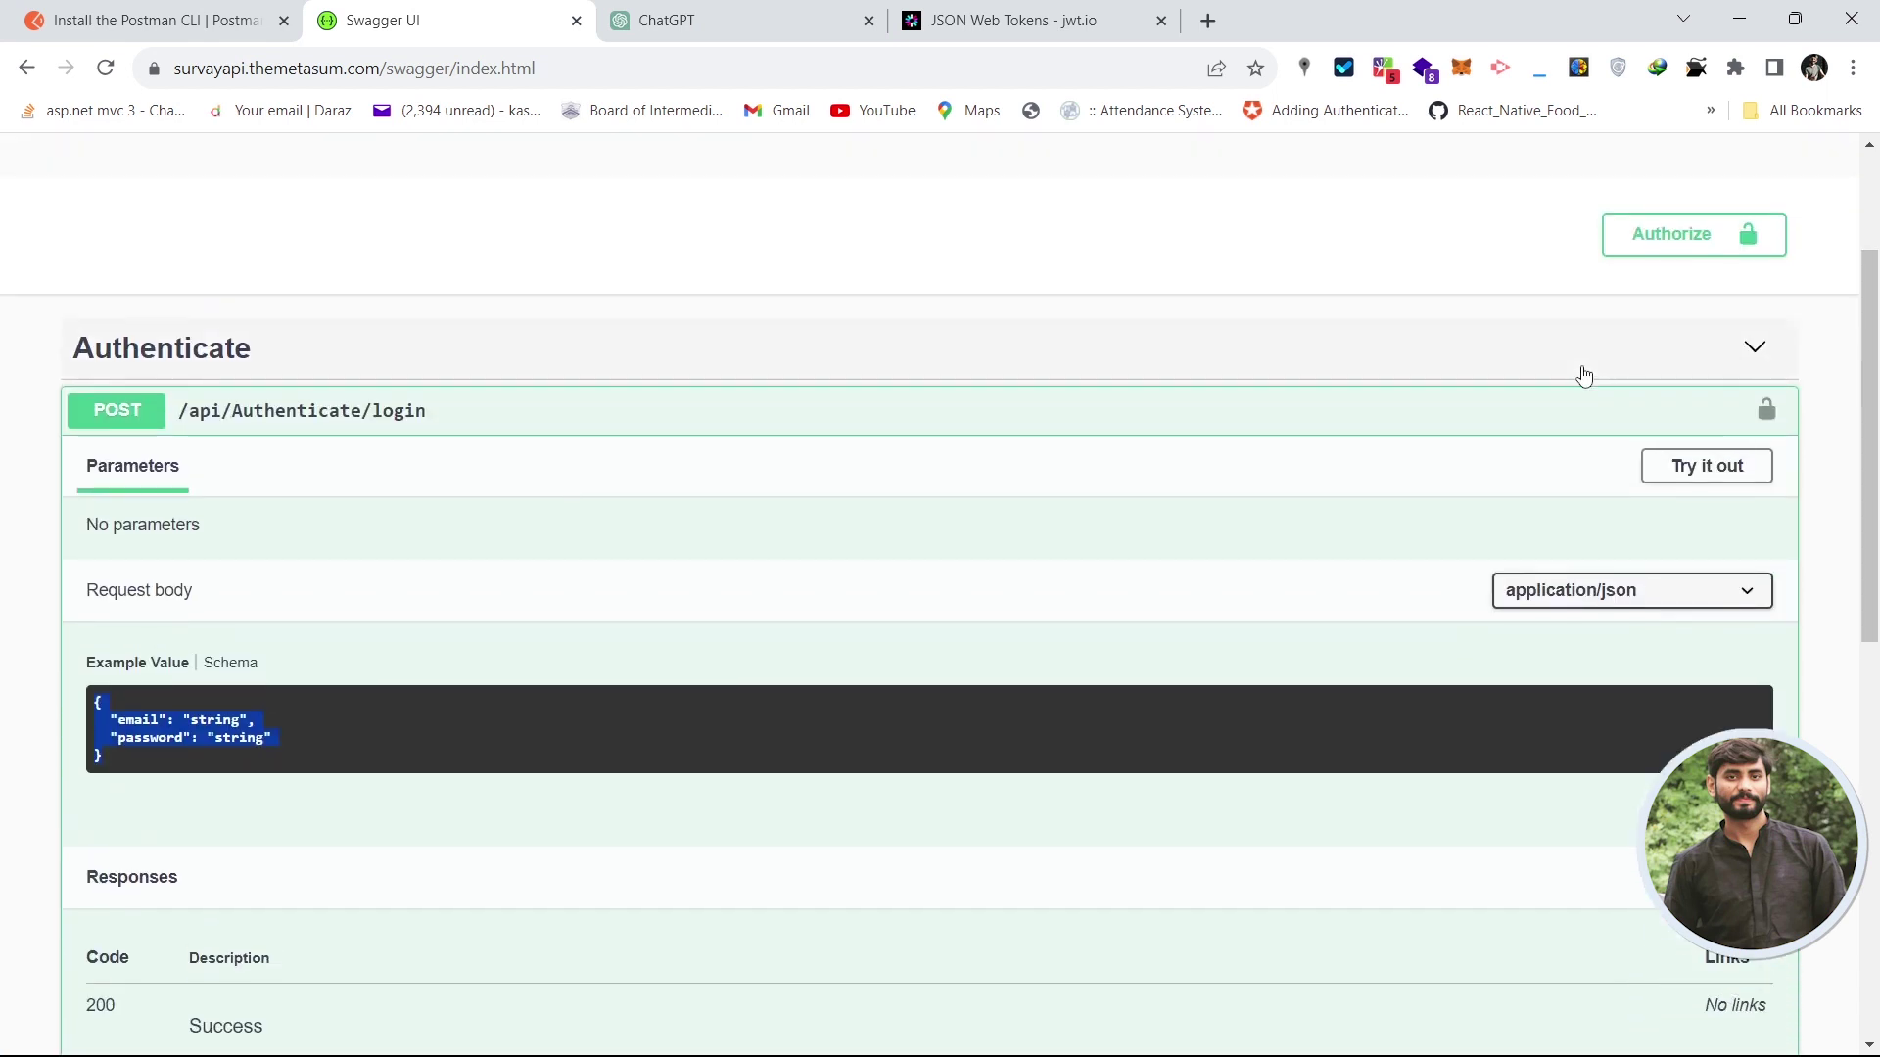
click(1653, 364)
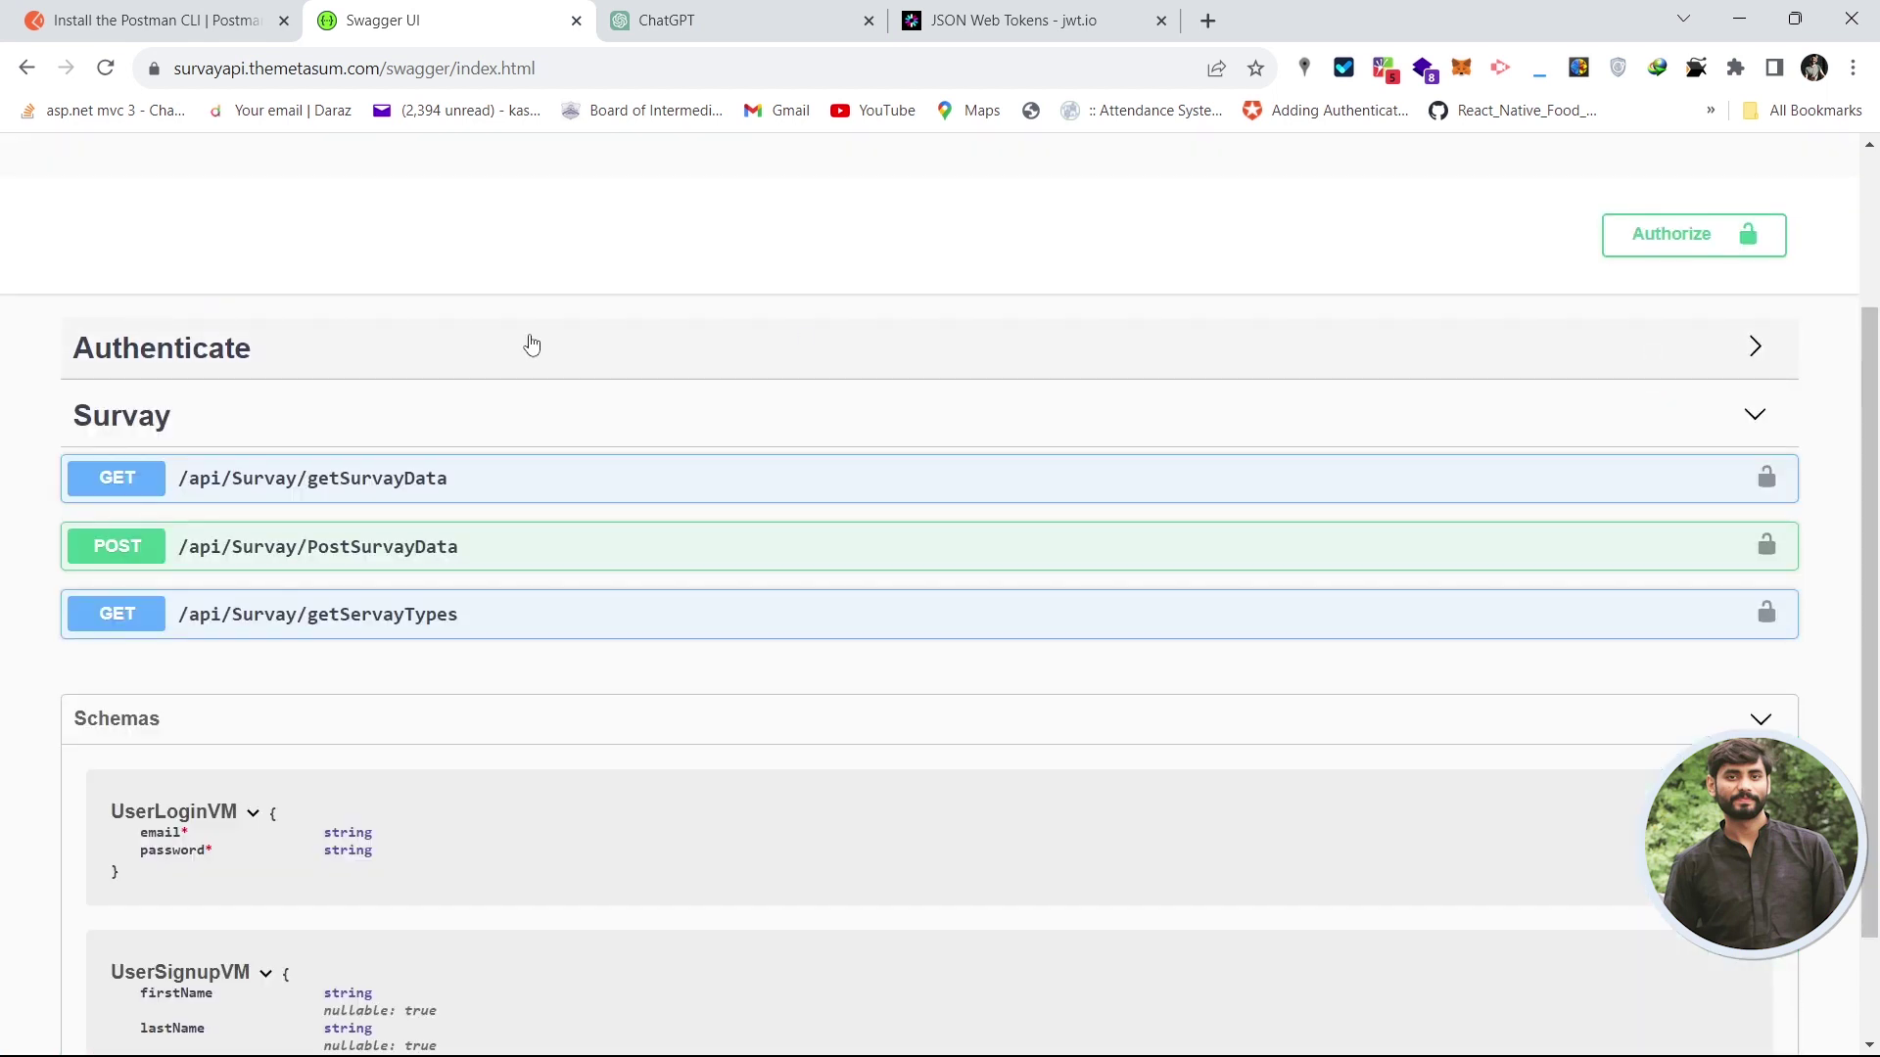
click(262, 351)
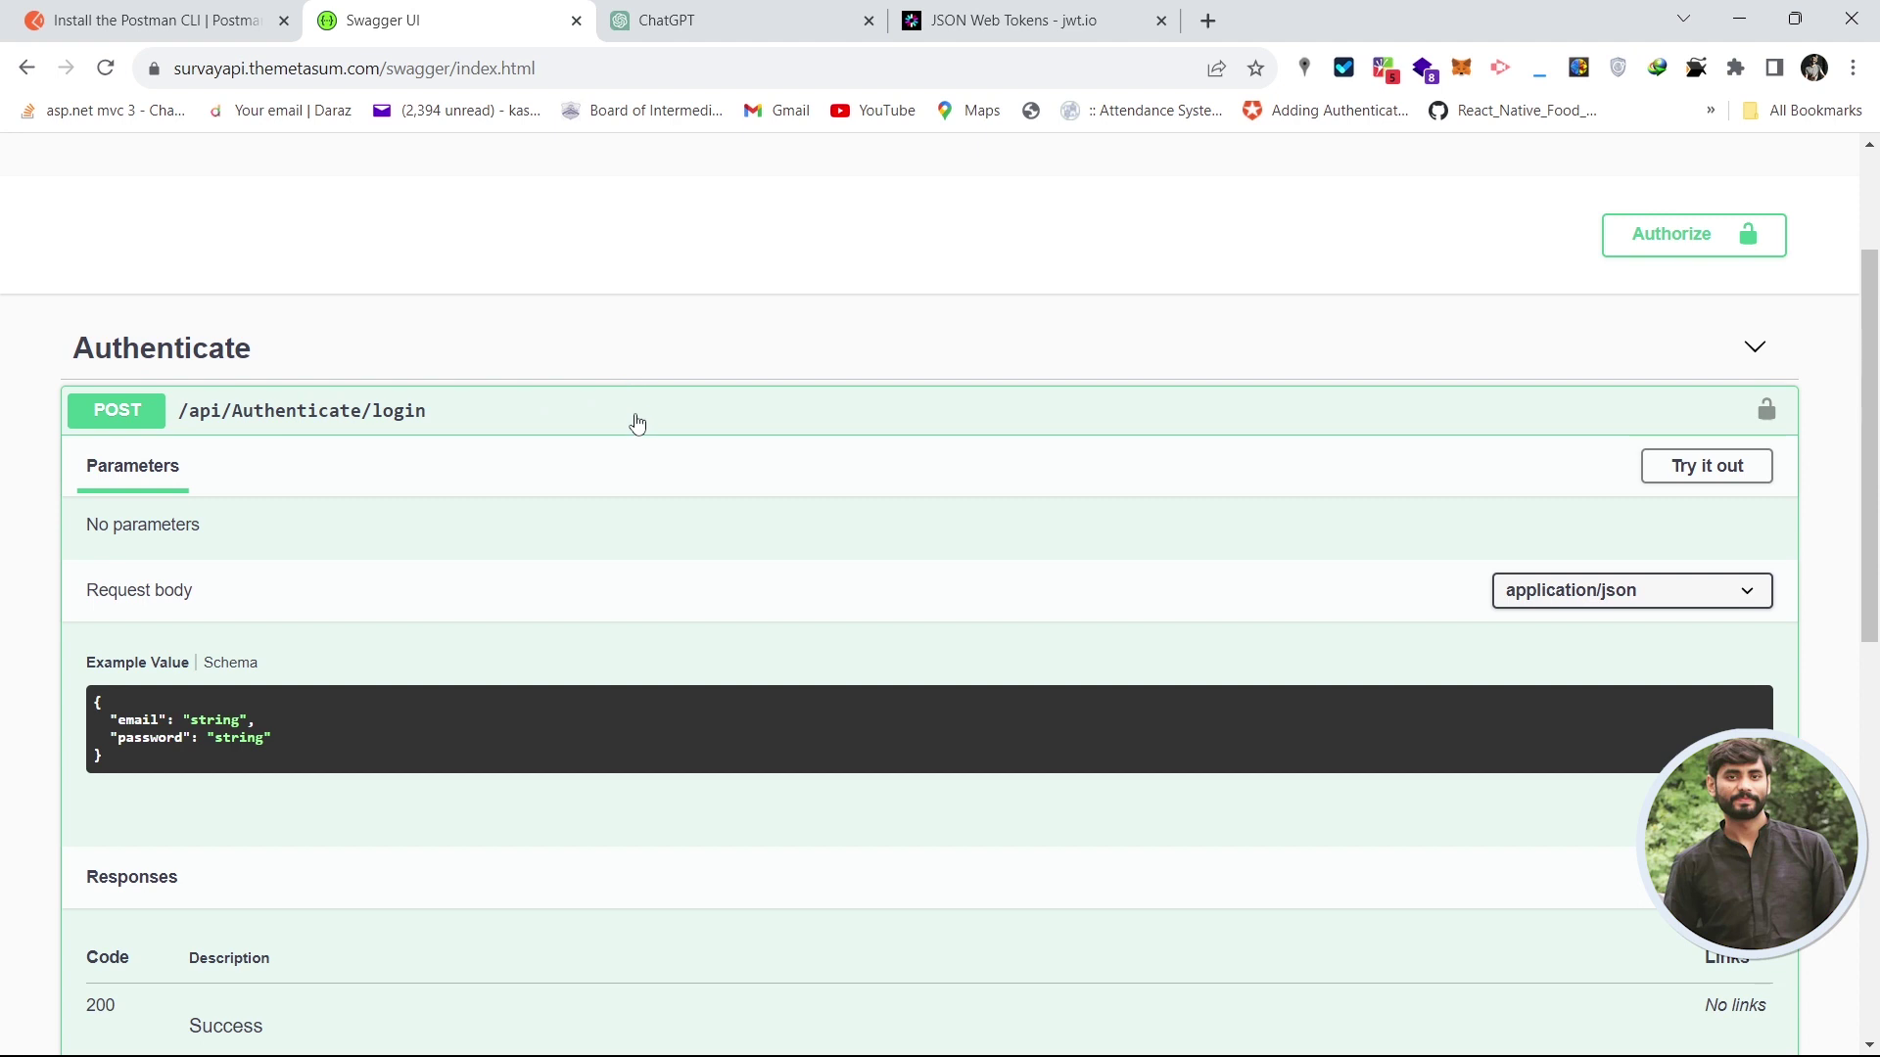
click(633, 416)
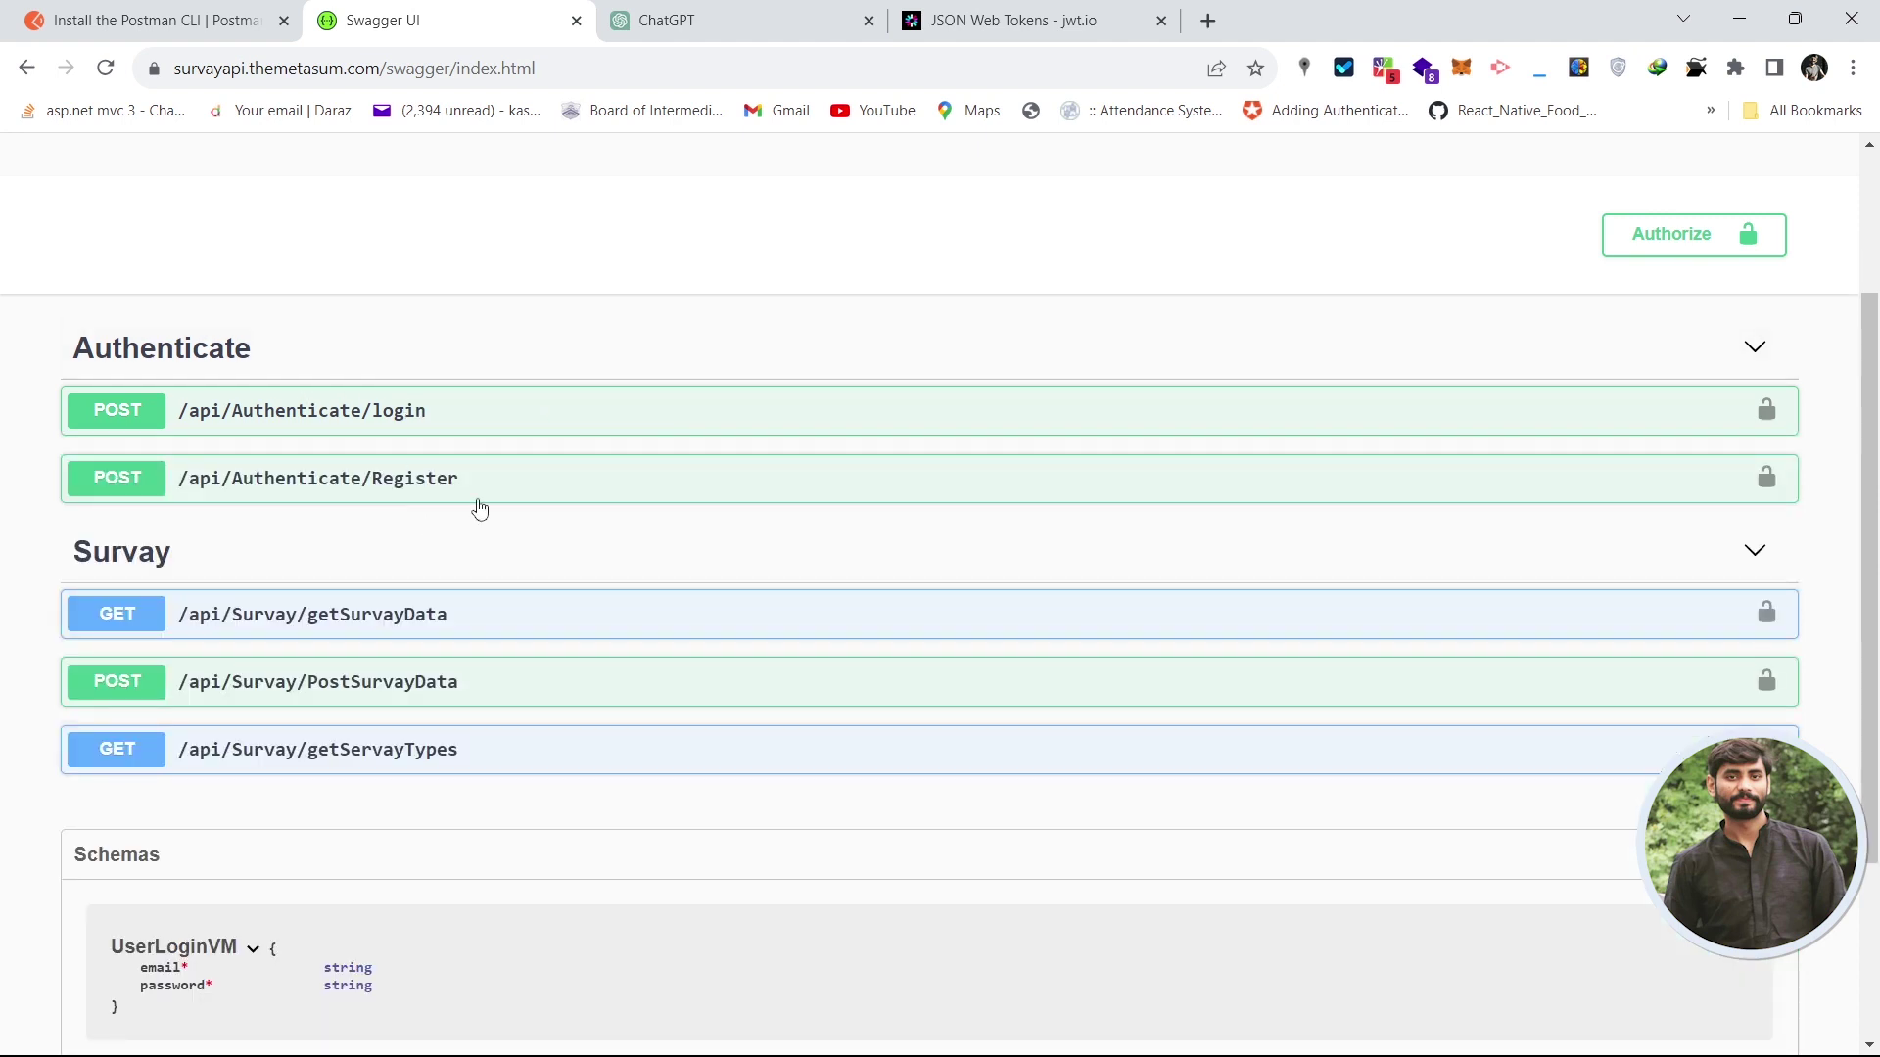
scroll(1874, 436, down, 1)
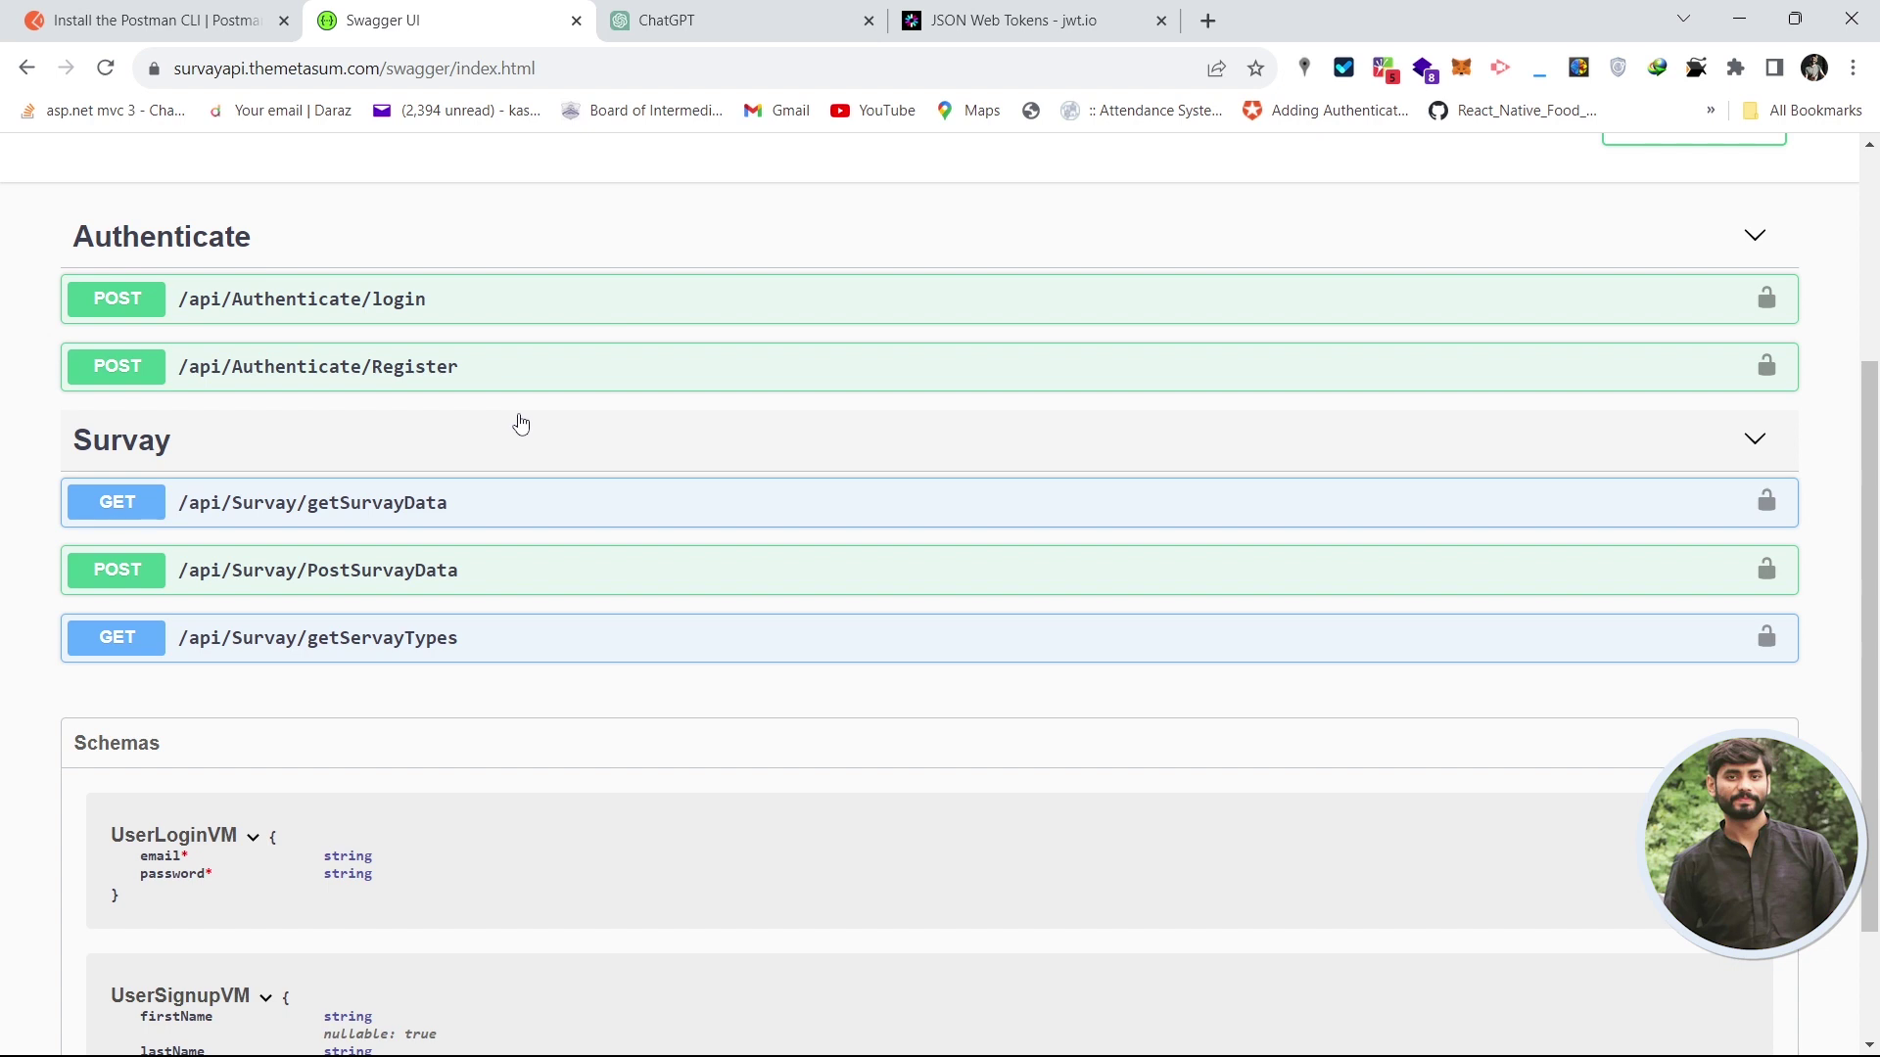
drag(1870, 607, 1870, 689)
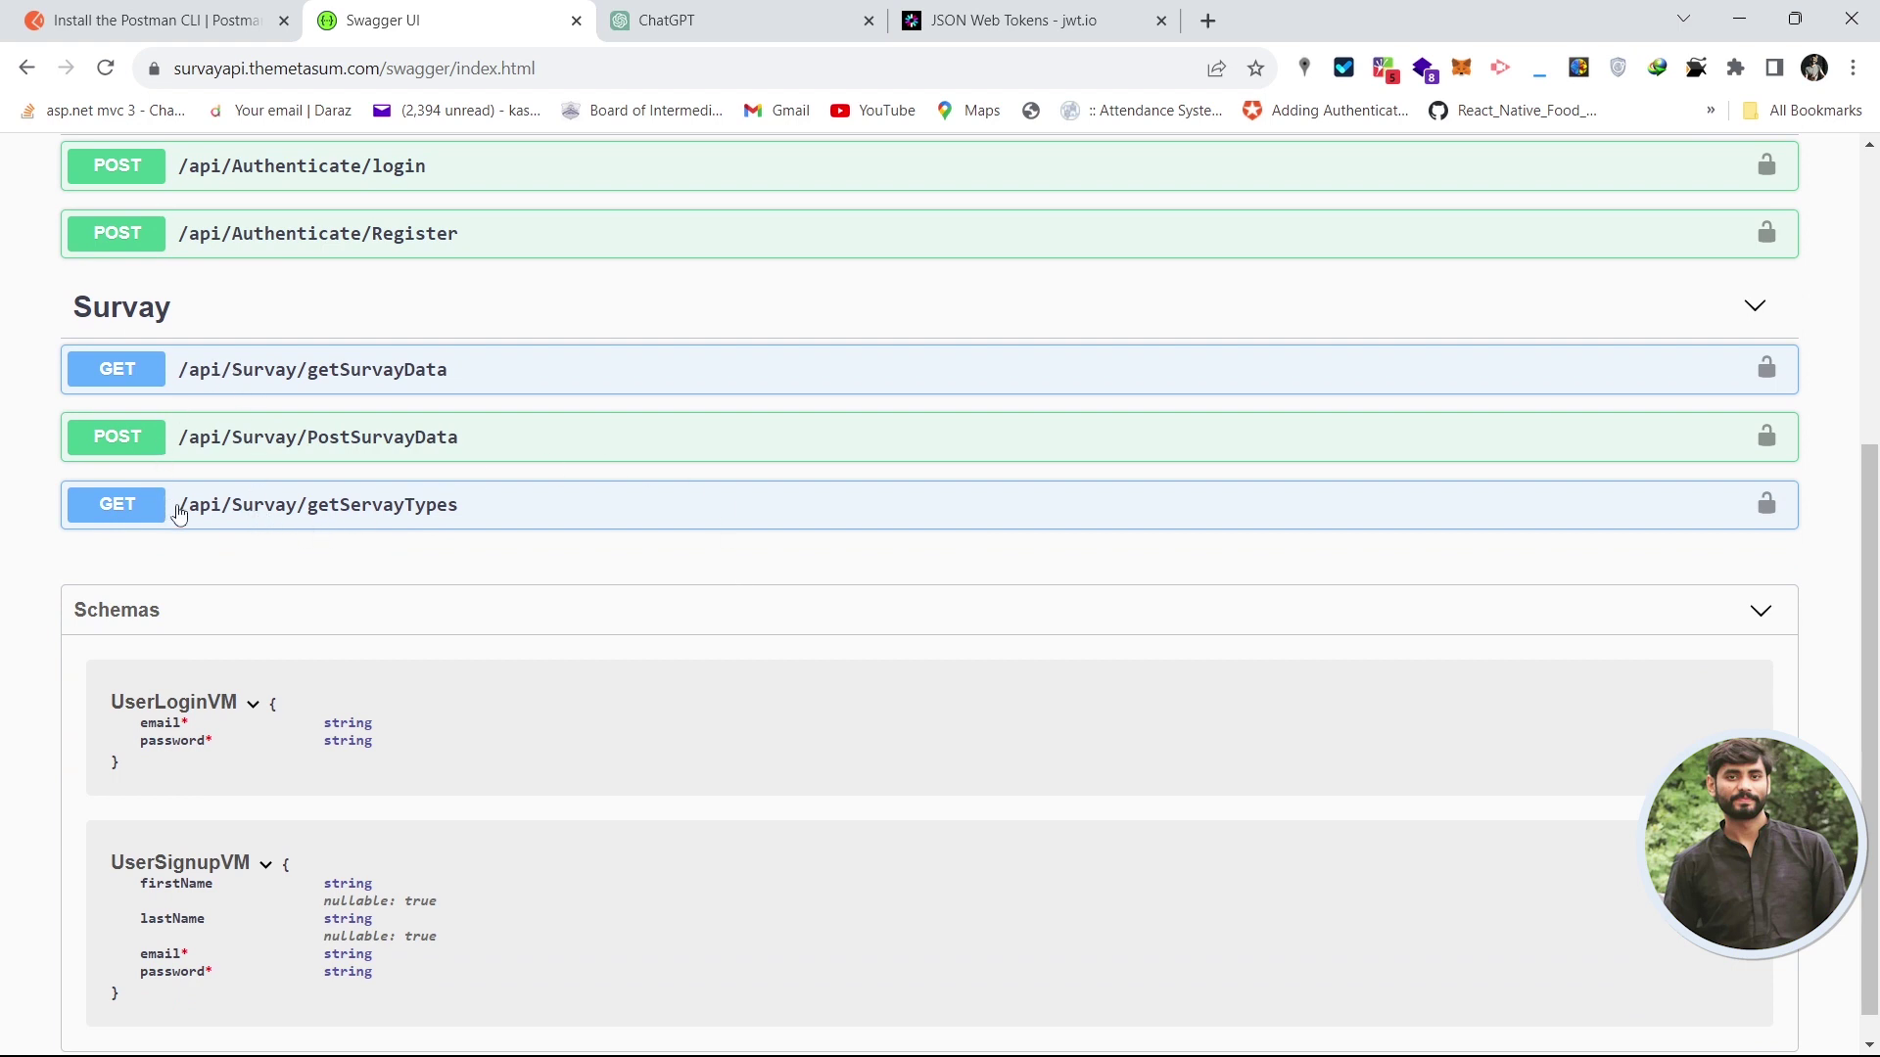
- Expand getServayTypes and copy its /api/Survay/getServayTypes path back to Postman
click(557, 513)
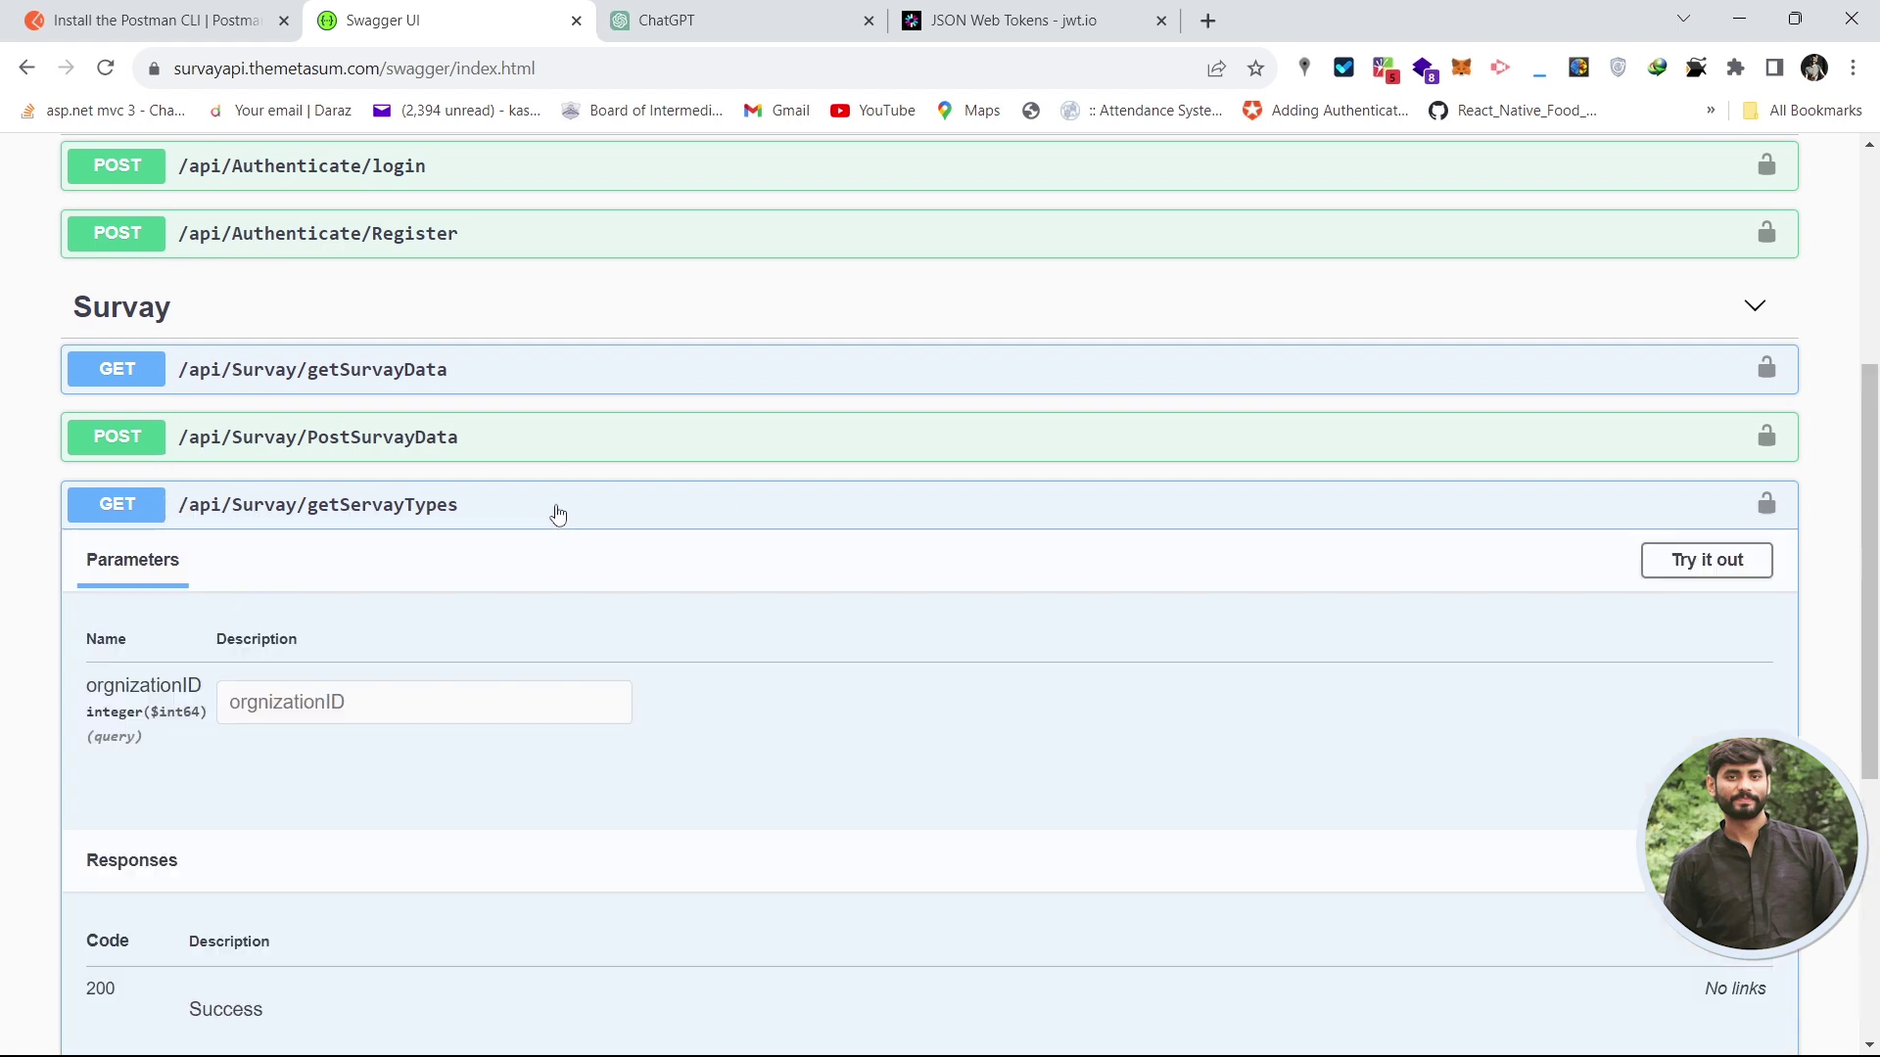
drag(1870, 605, 1870, 673)
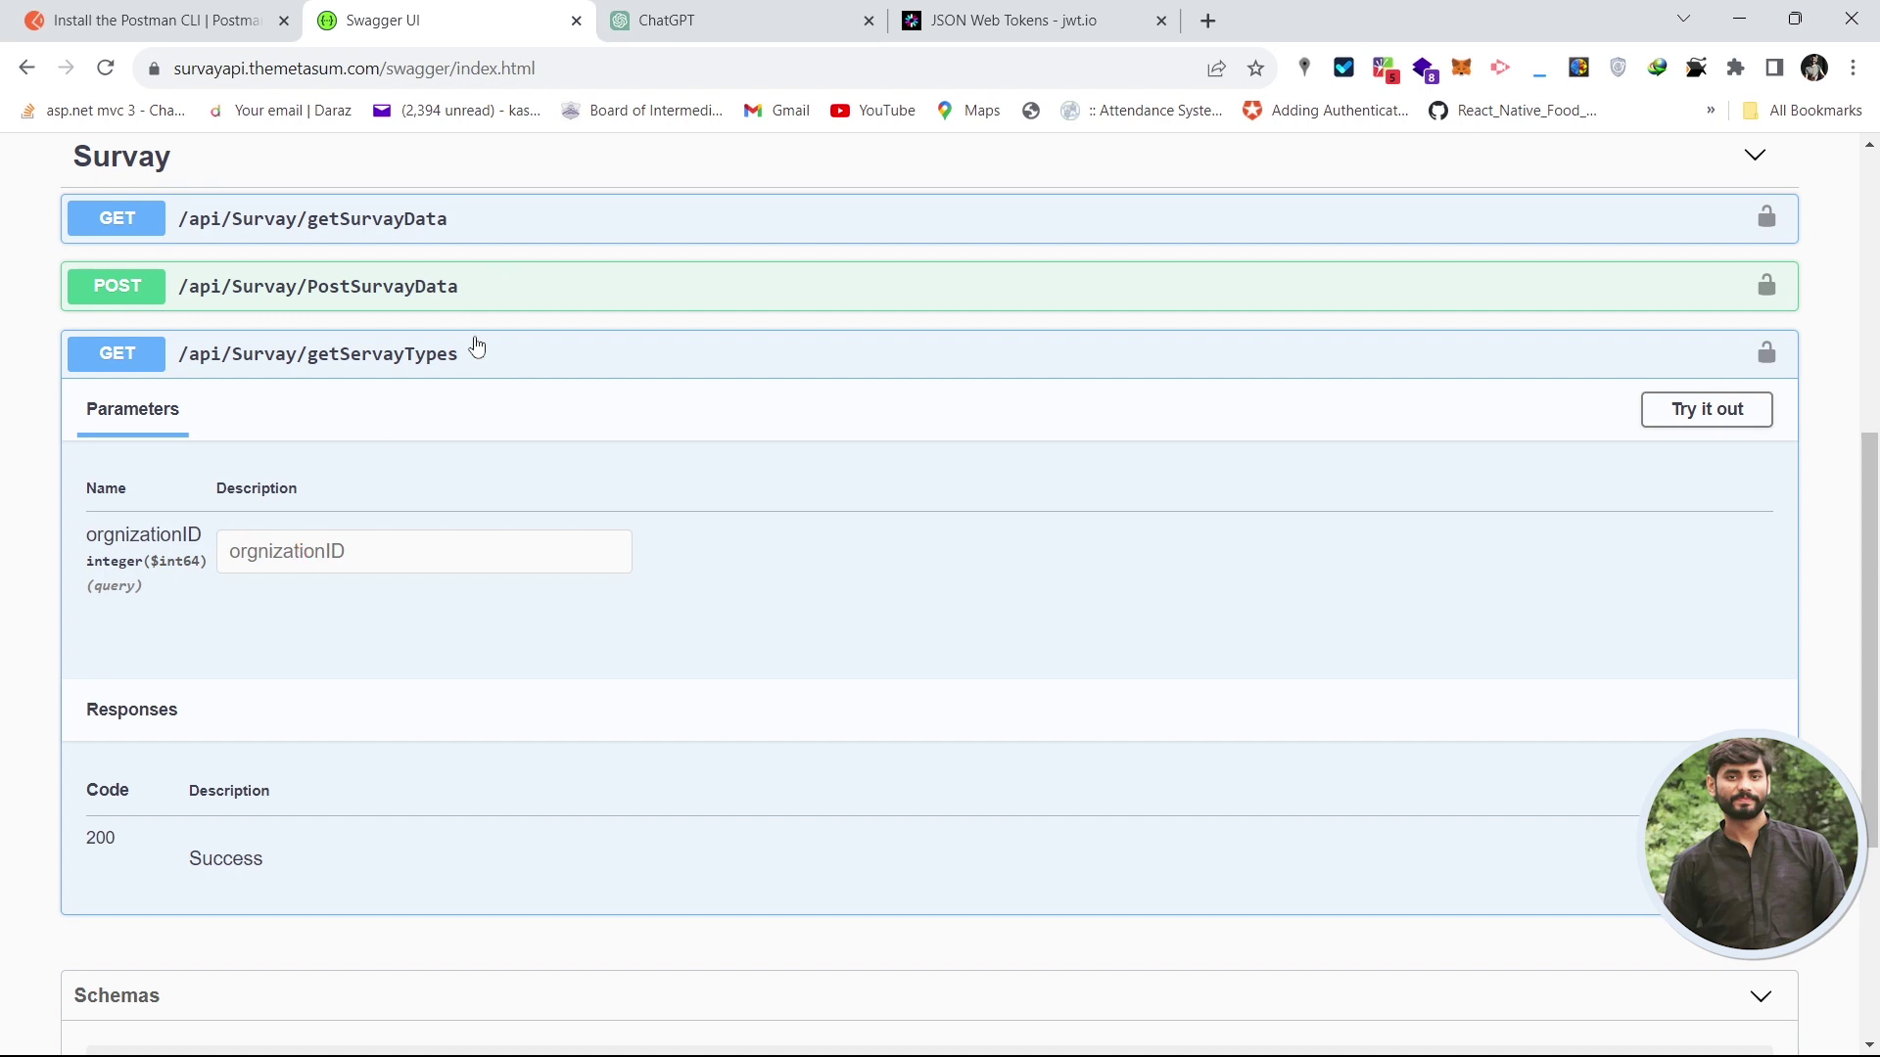
drag(475, 360, 161, 373)
key(ctrl+c)
click(161, 373)
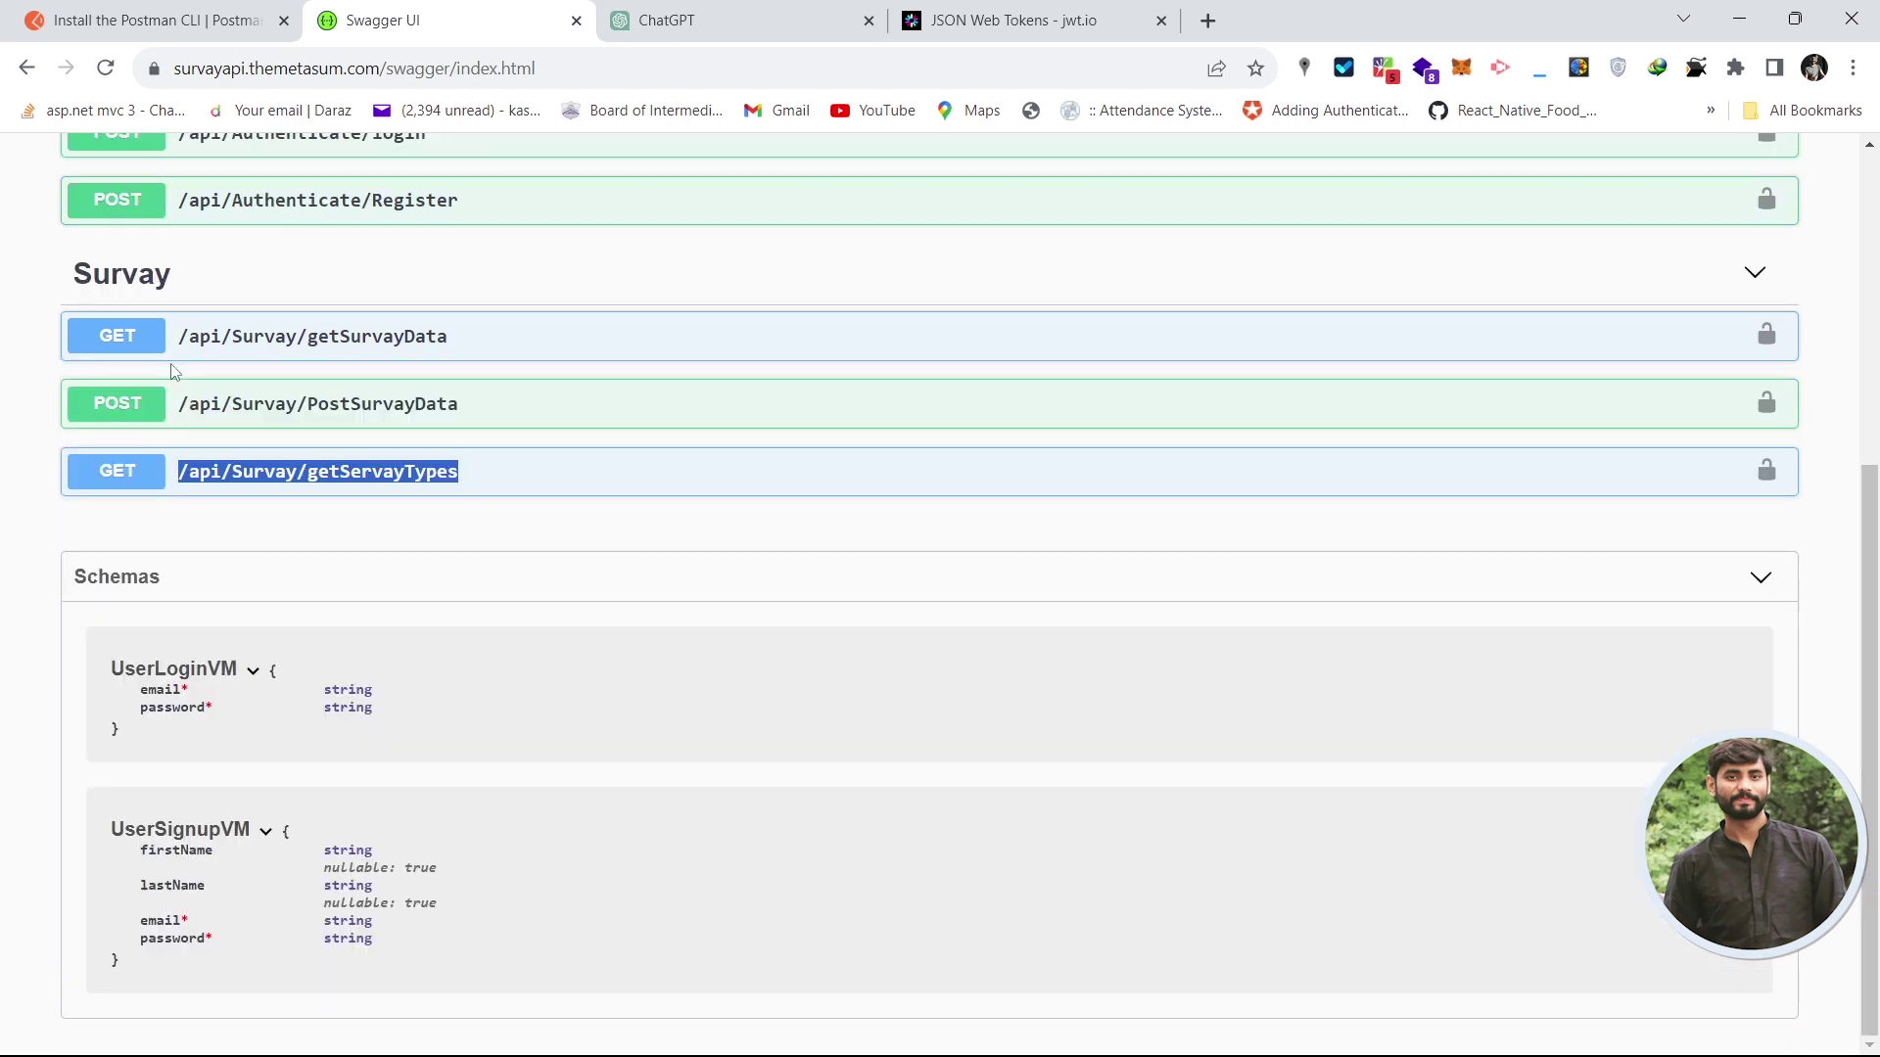
key(alt+Tab)
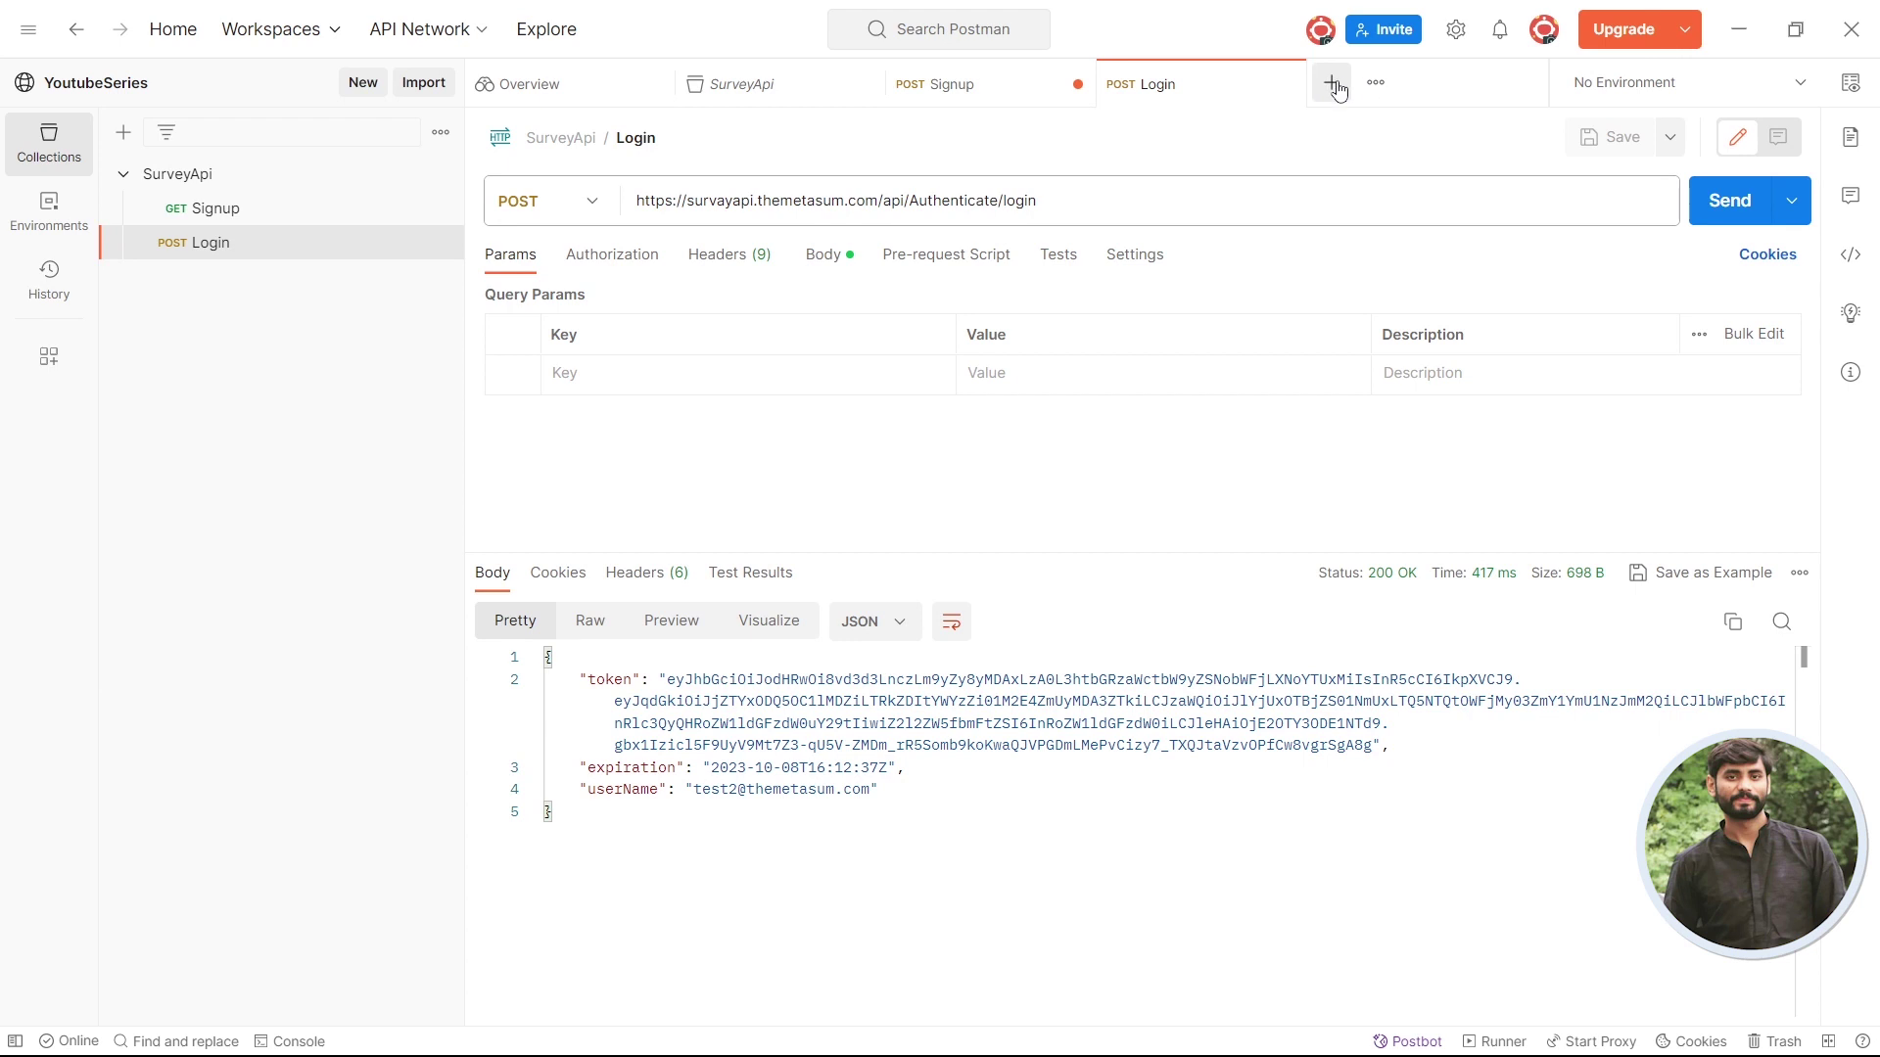
click(1331, 82)
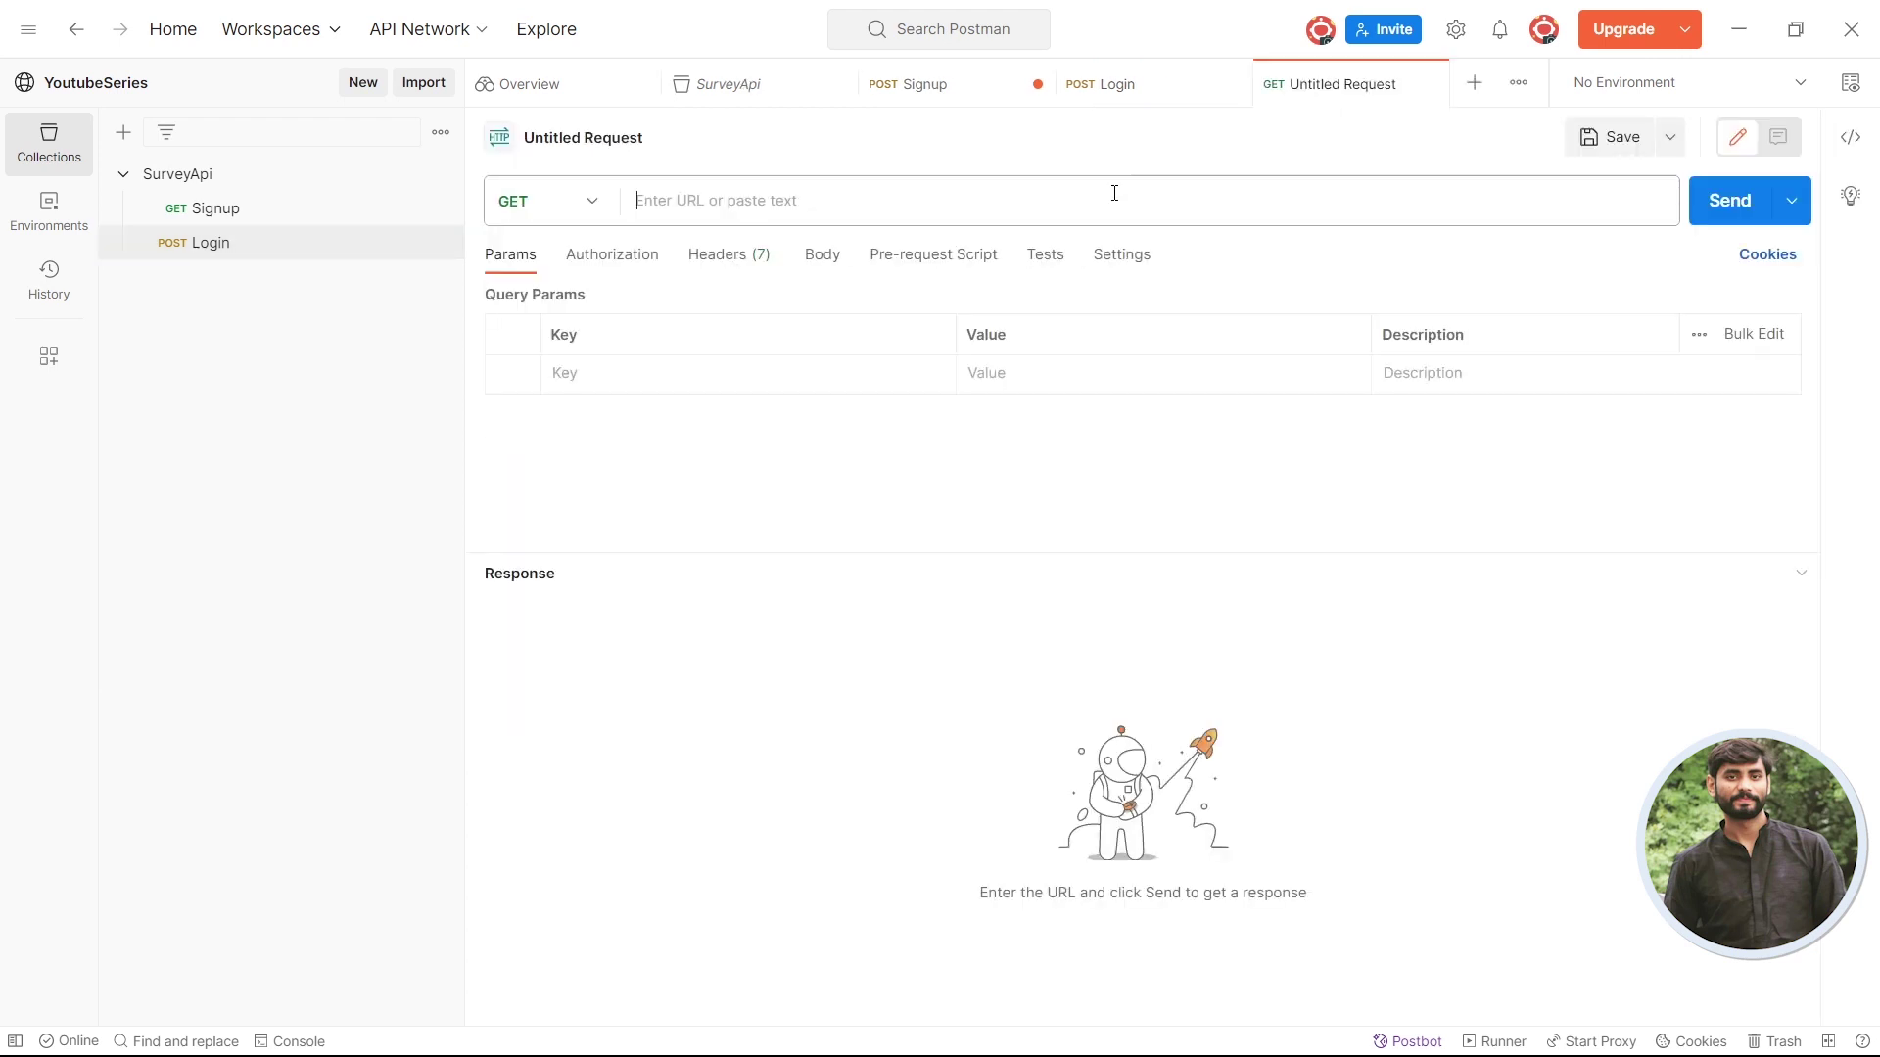
key(ctrl+v)
click(1160, 86)
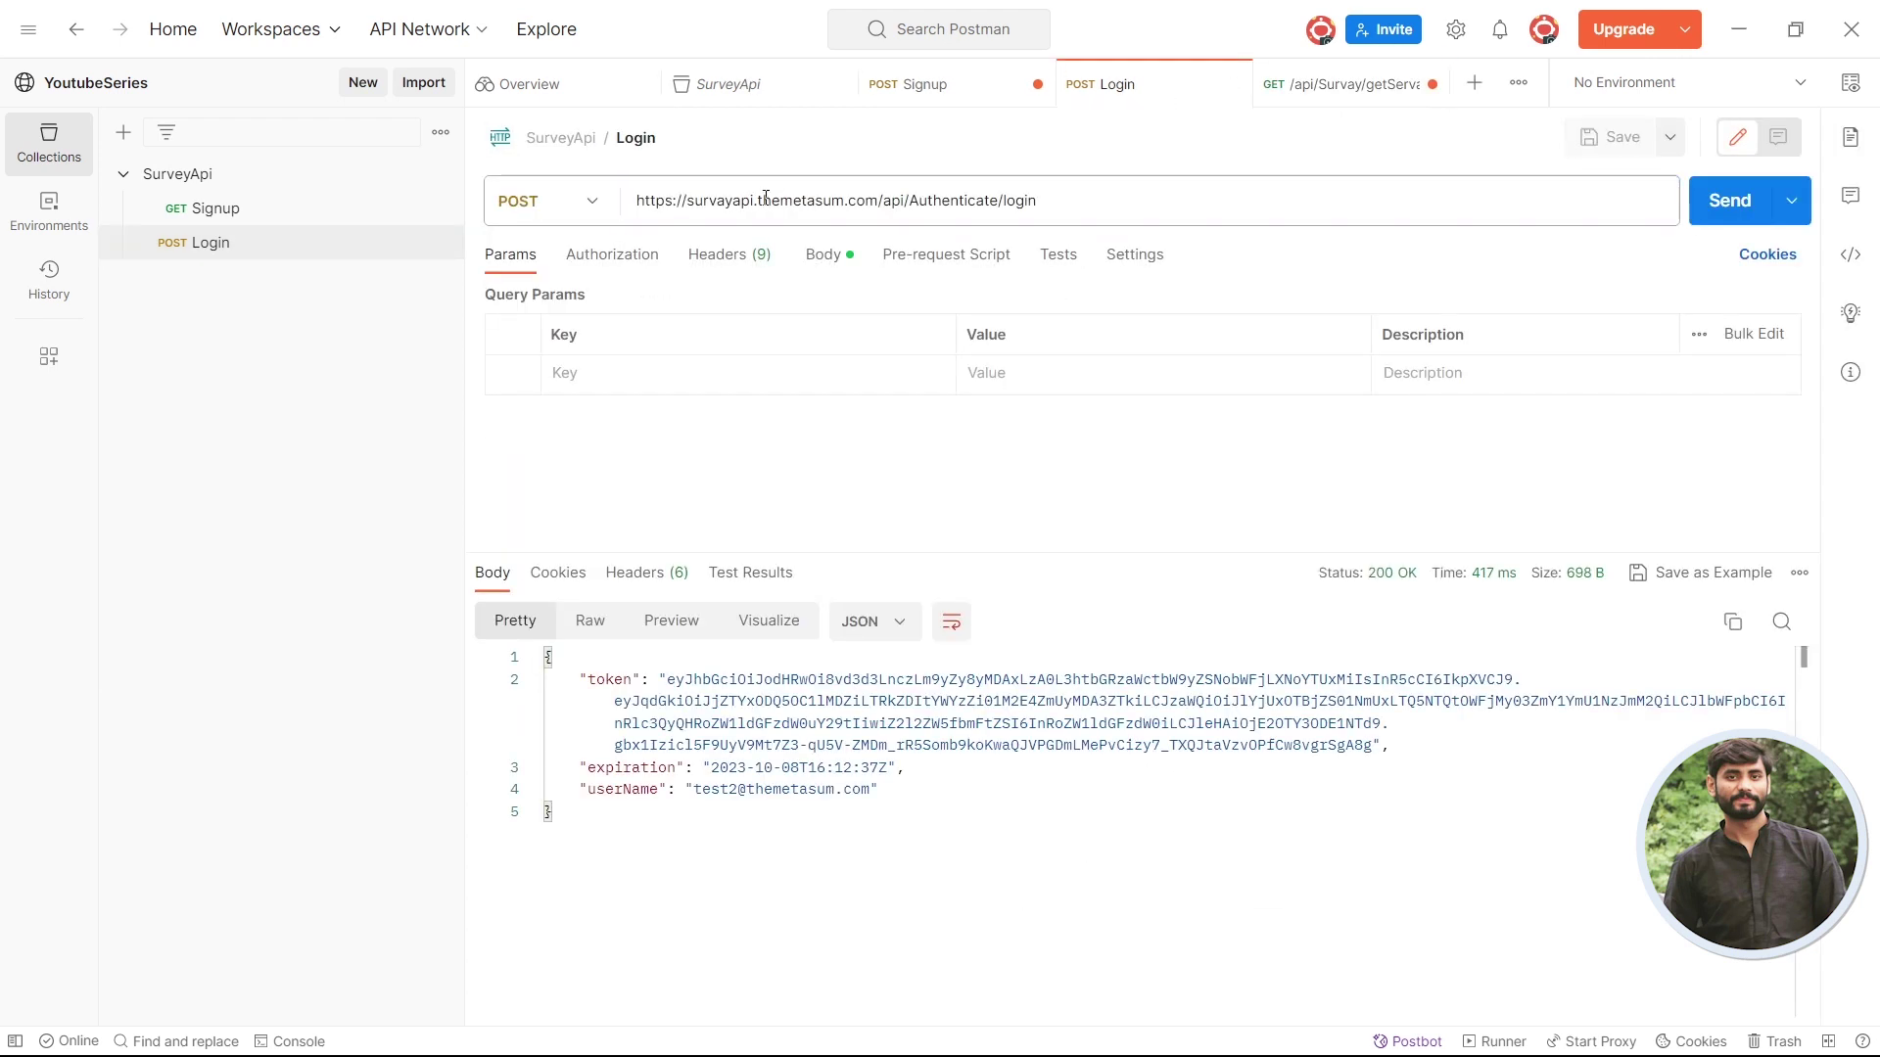
drag(879, 196, 597, 201)
key(ctrl+c)
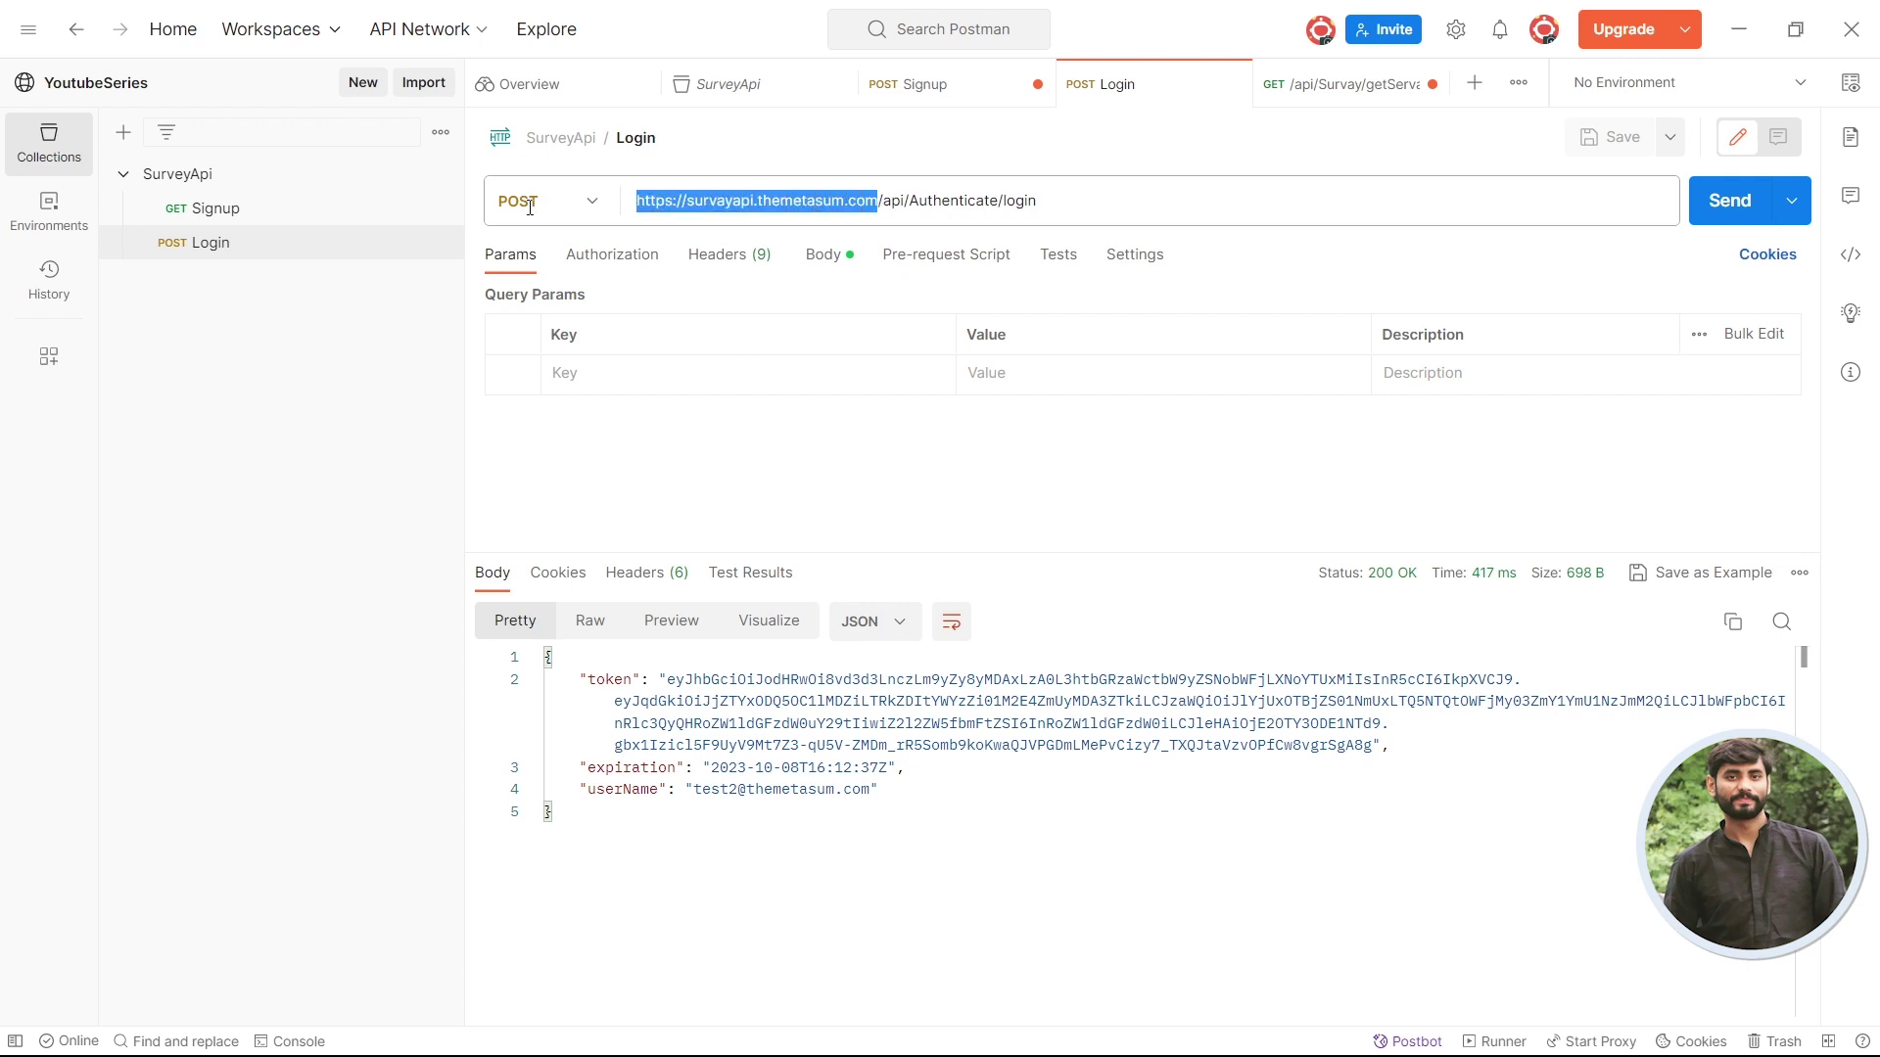
click(1368, 98)
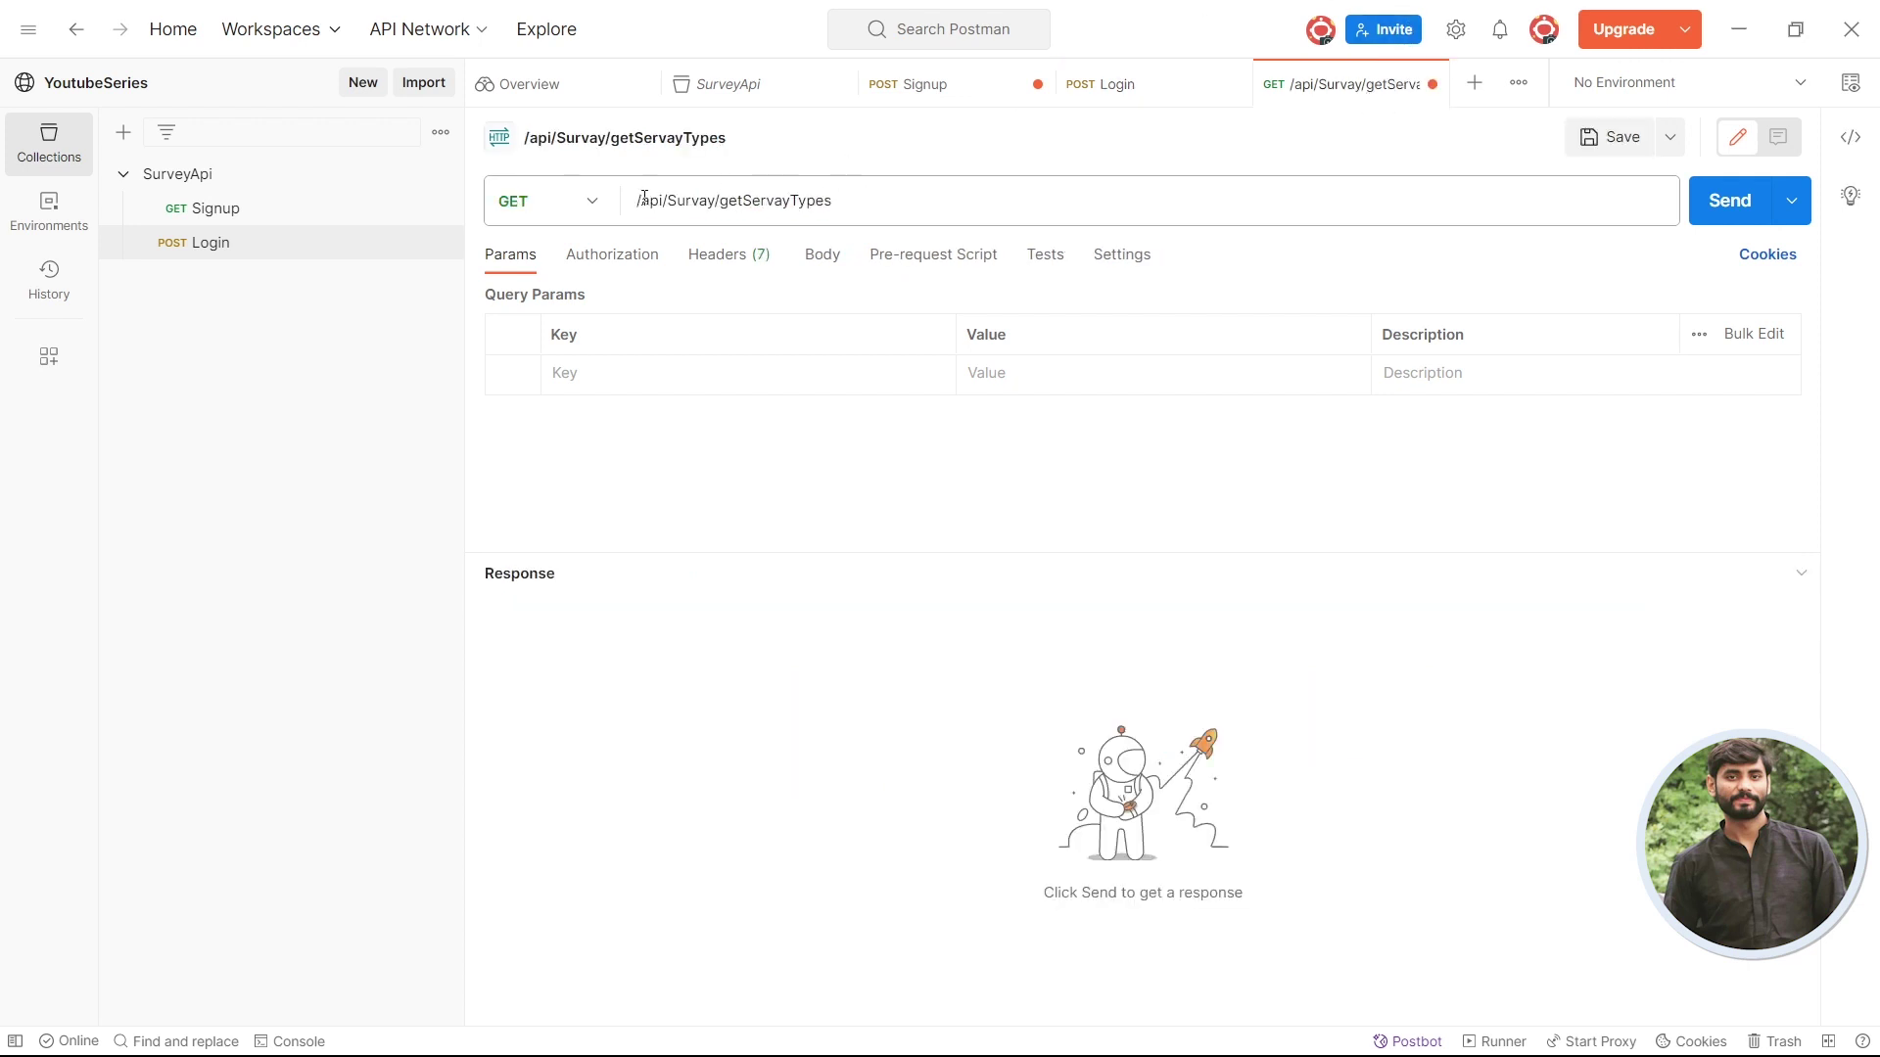
click(639, 200)
key(ctrl+v)
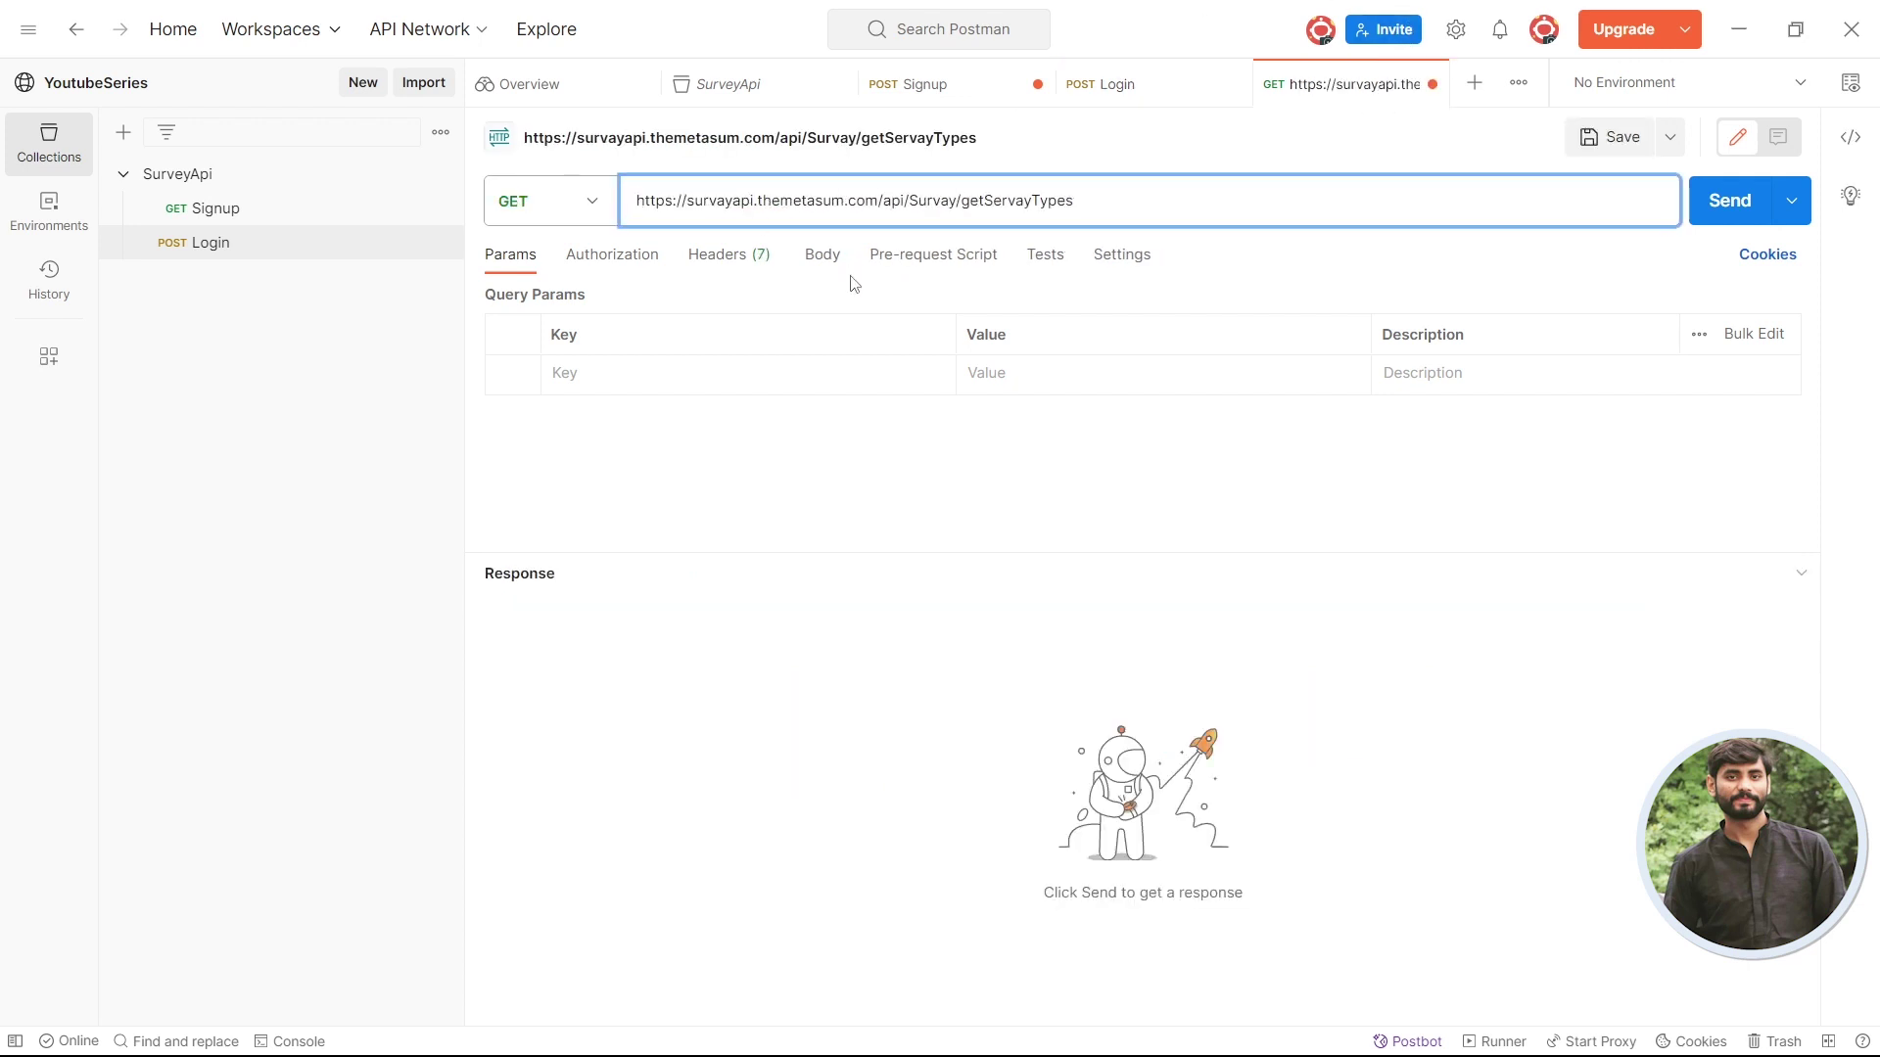
- Send it as GET, getting 401 Unauthorized, then view the Login response
key(alt+Tab)
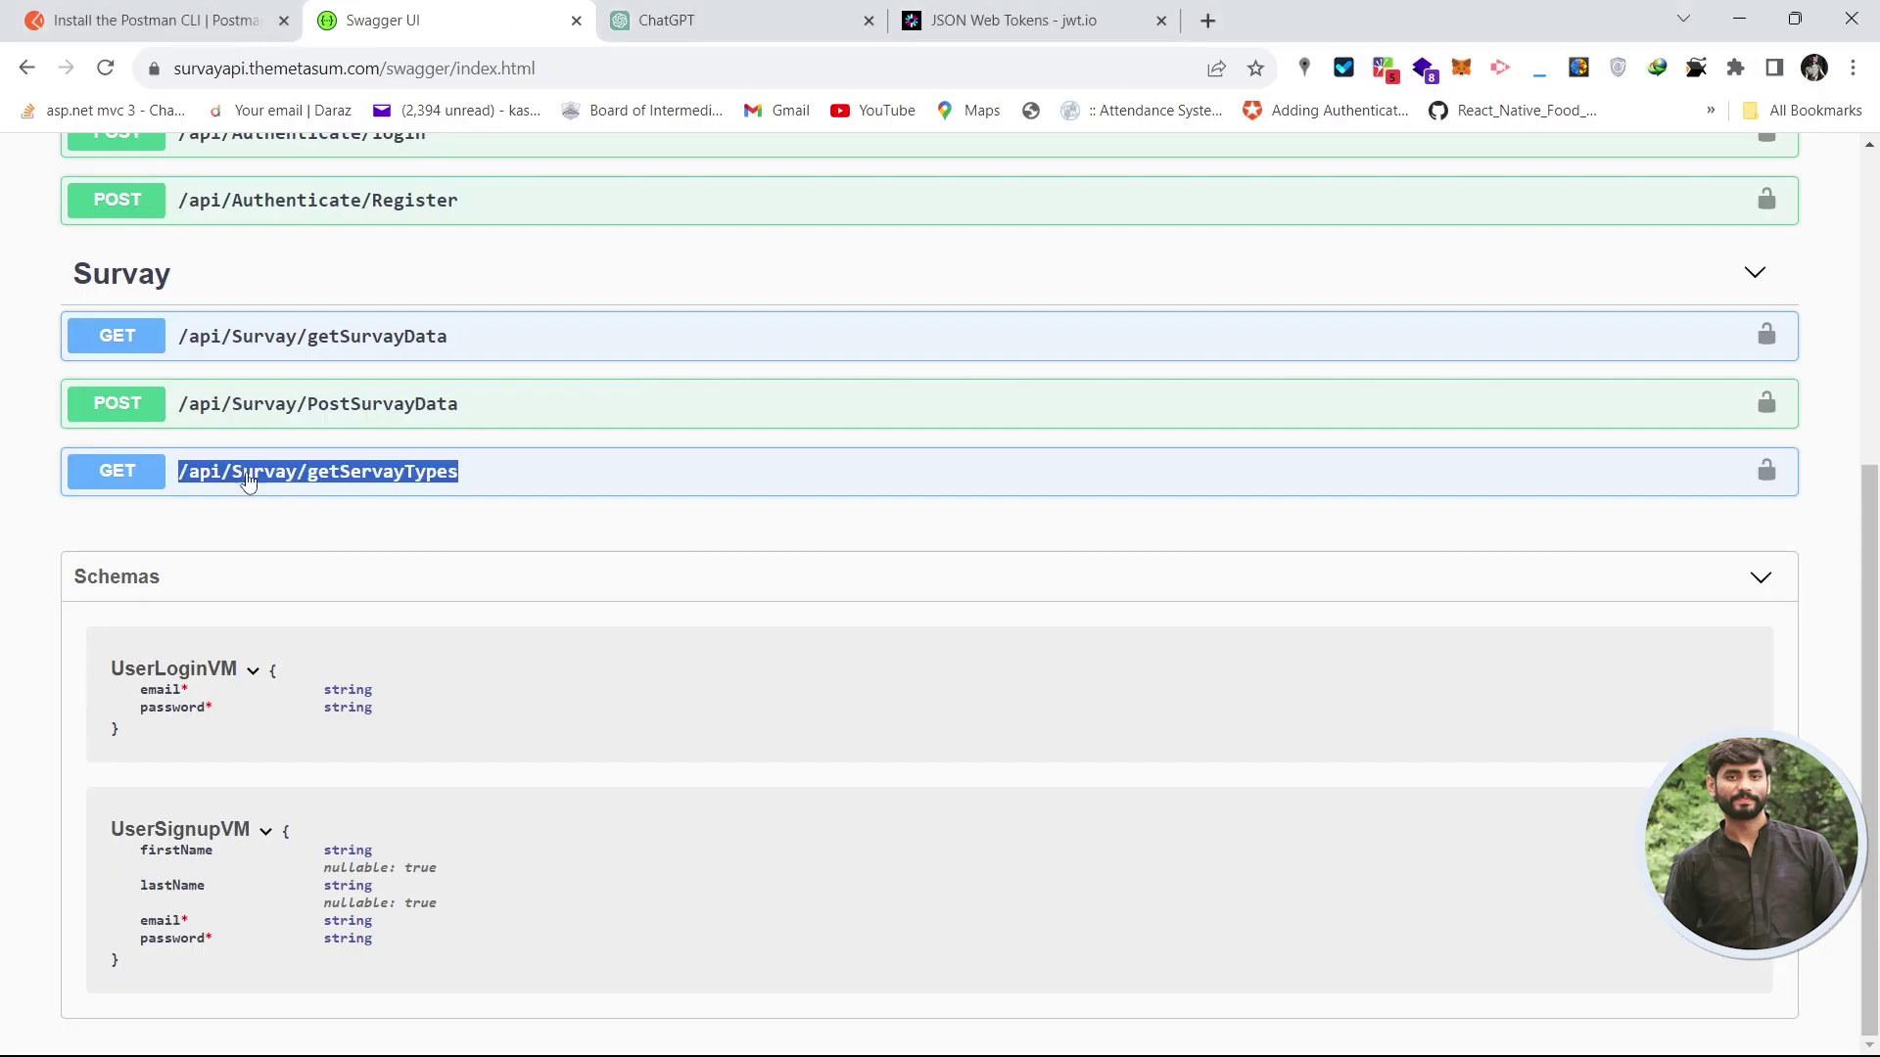
key(alt+Tab)
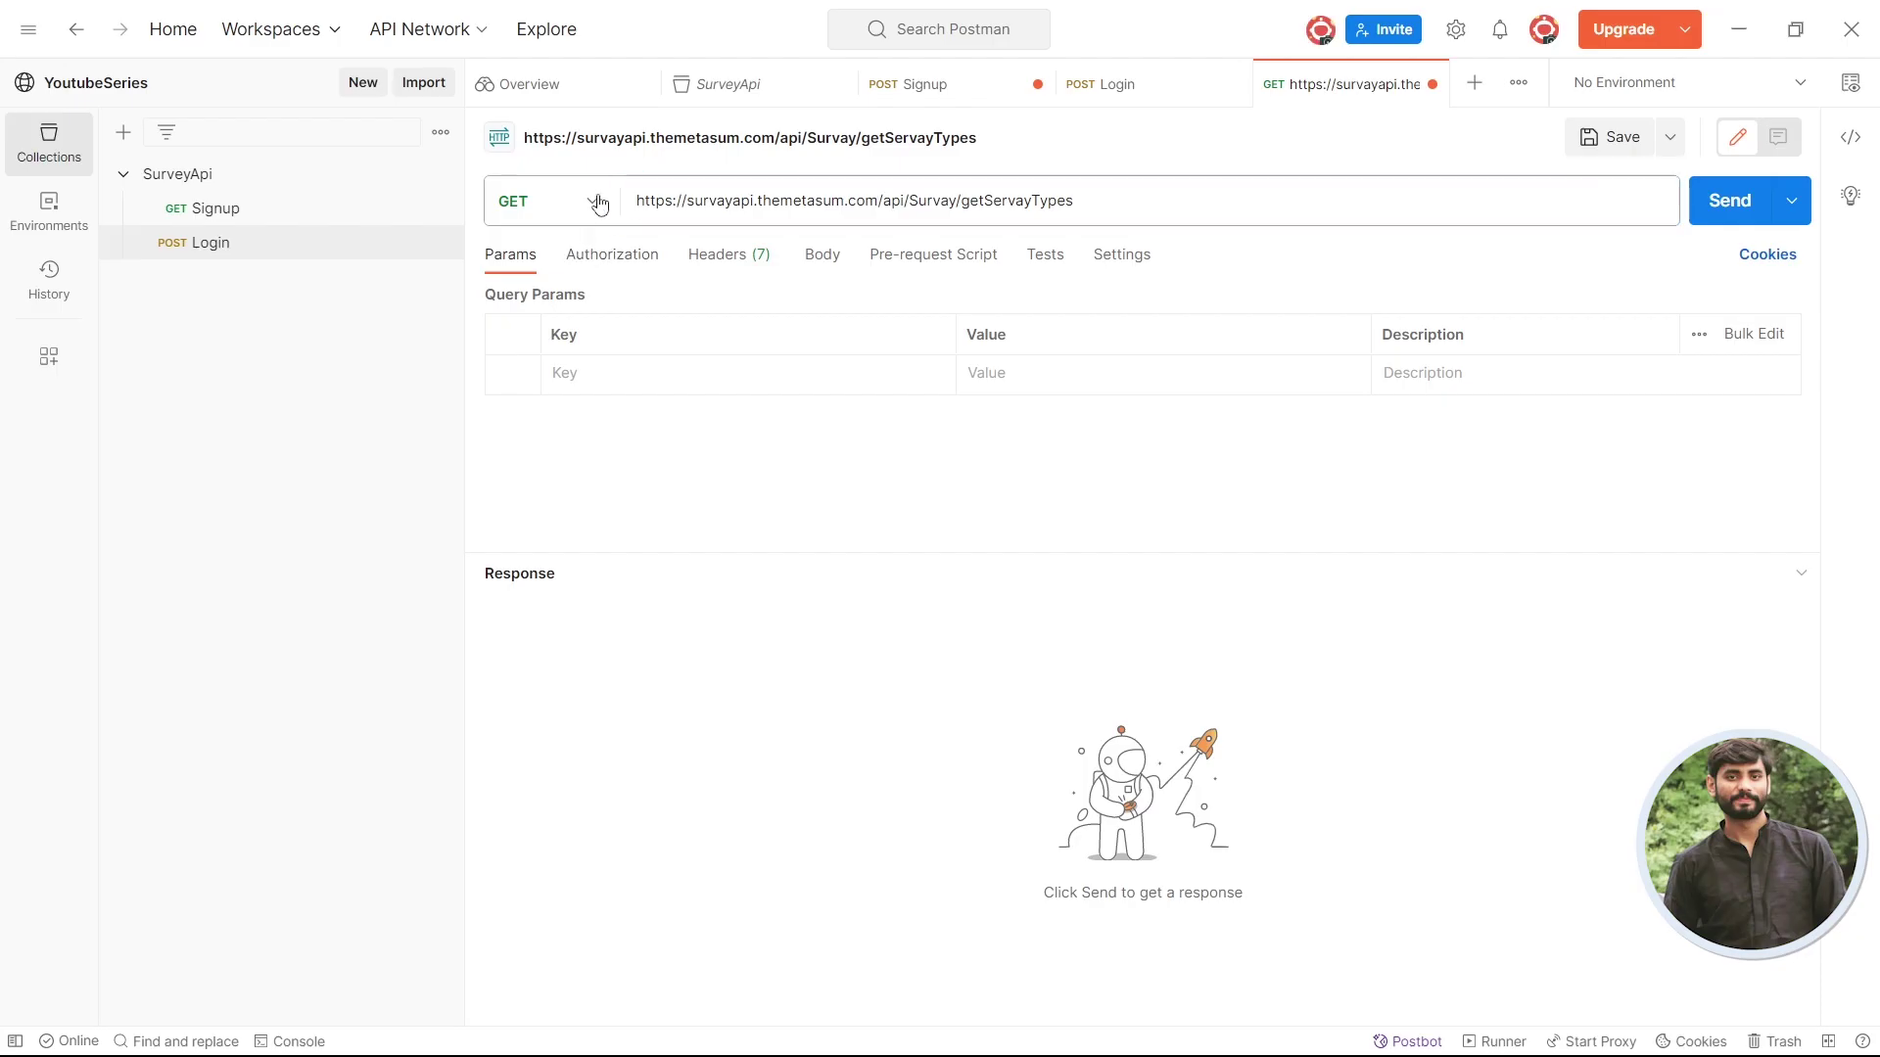
click(597, 202)
click(557, 263)
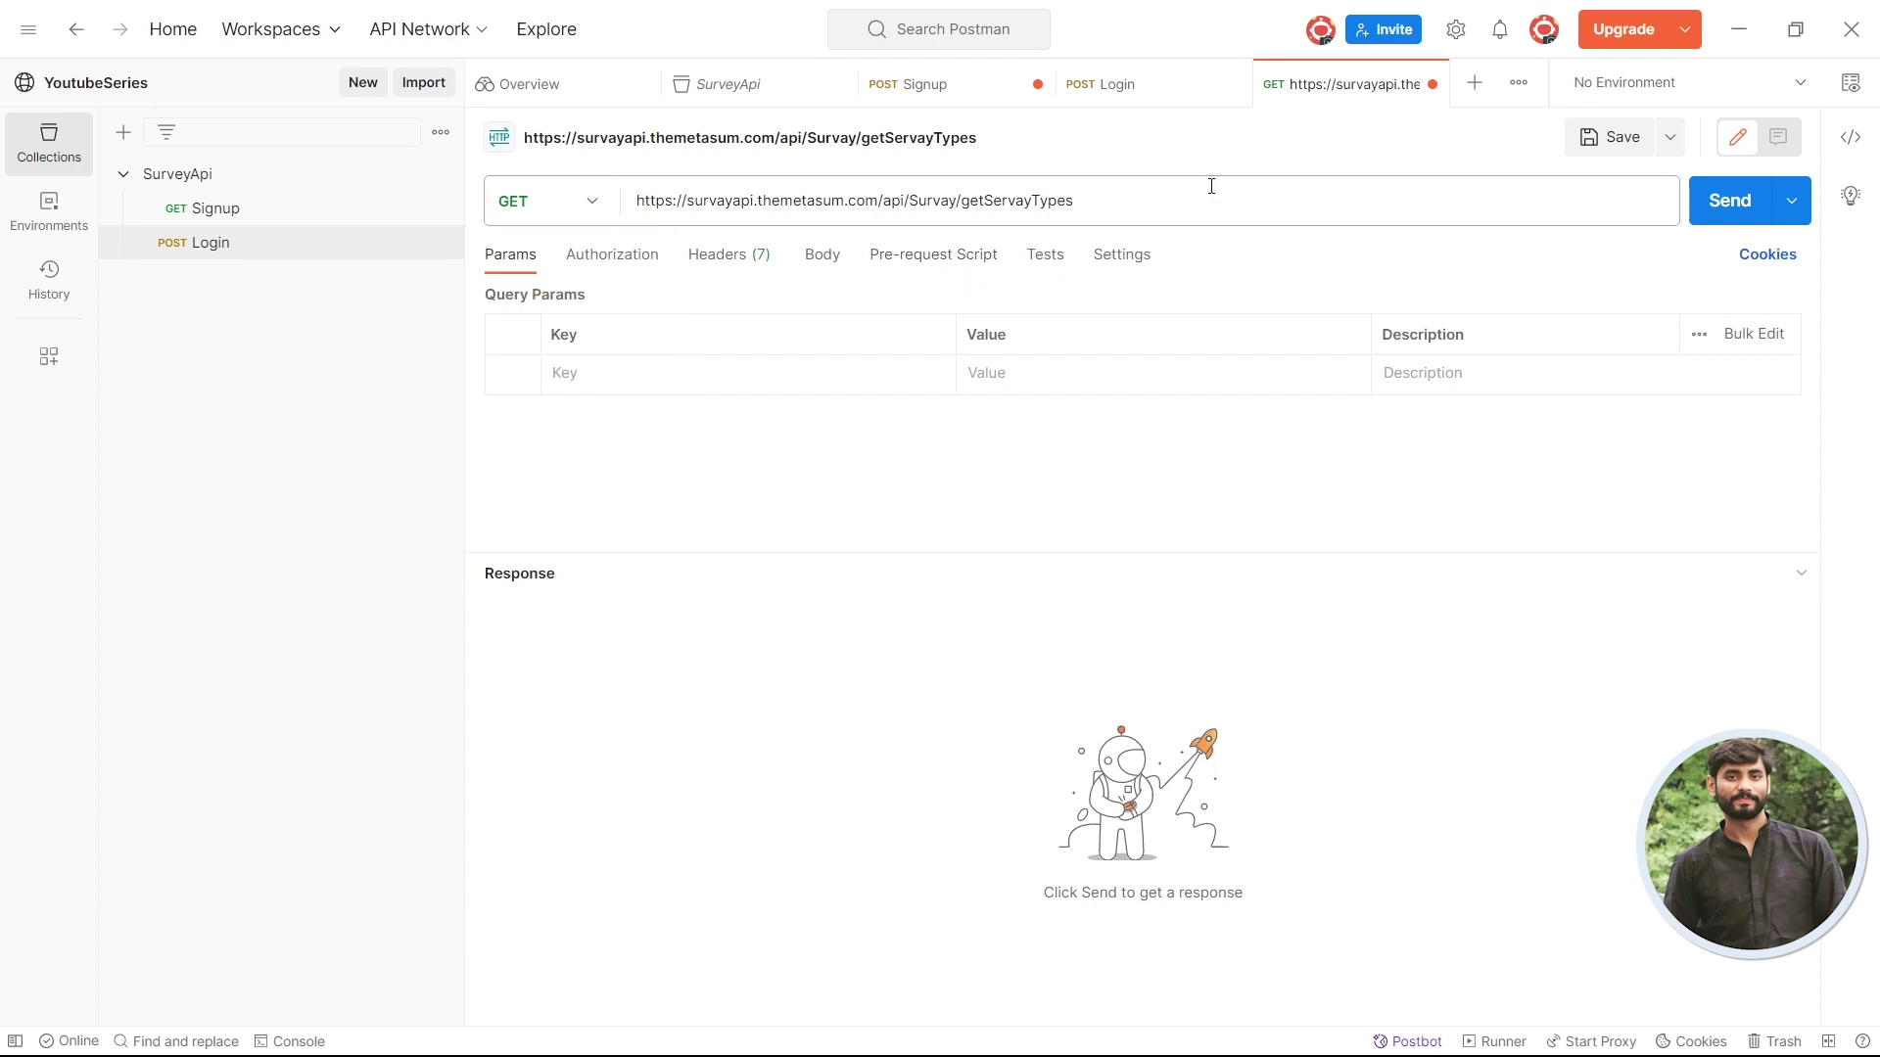
click(1698, 215)
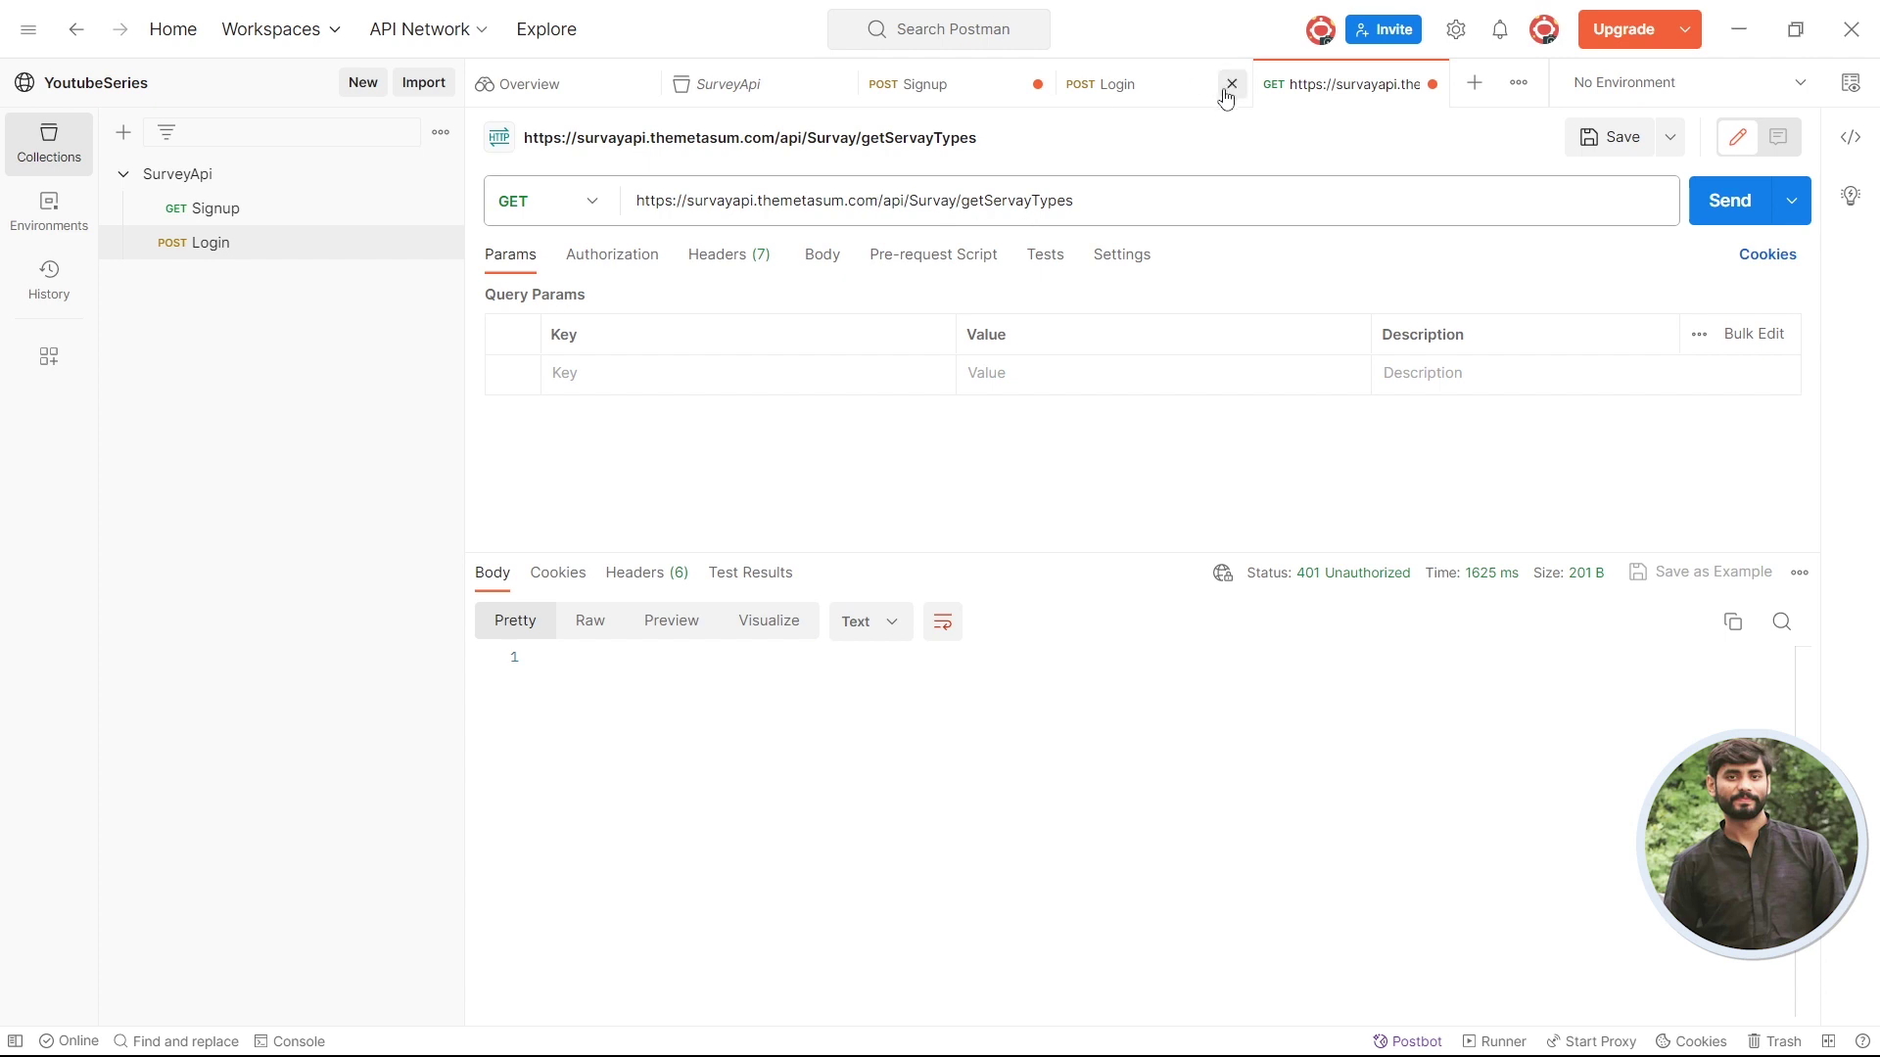
click(1141, 84)
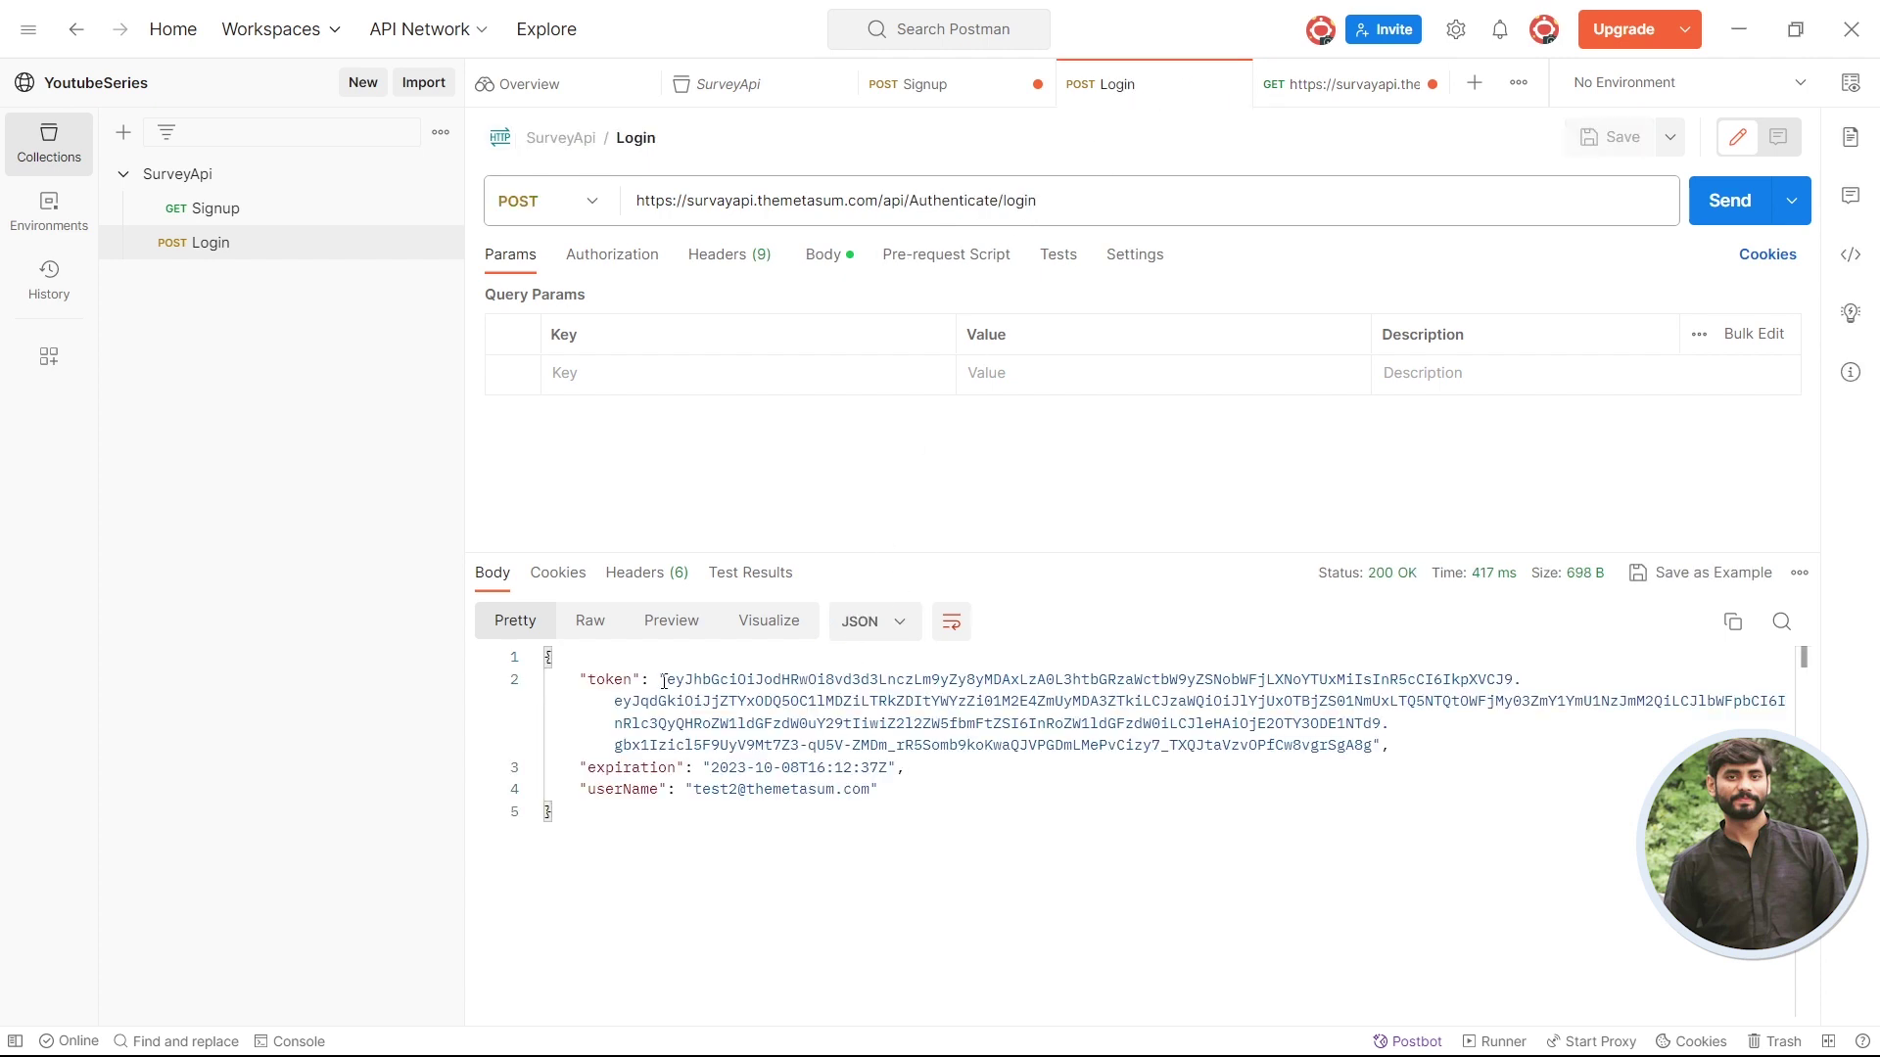
- Copy the login token and set the getServayTypes Authorization type to Bearer Token
drag(669, 683, 1374, 746)
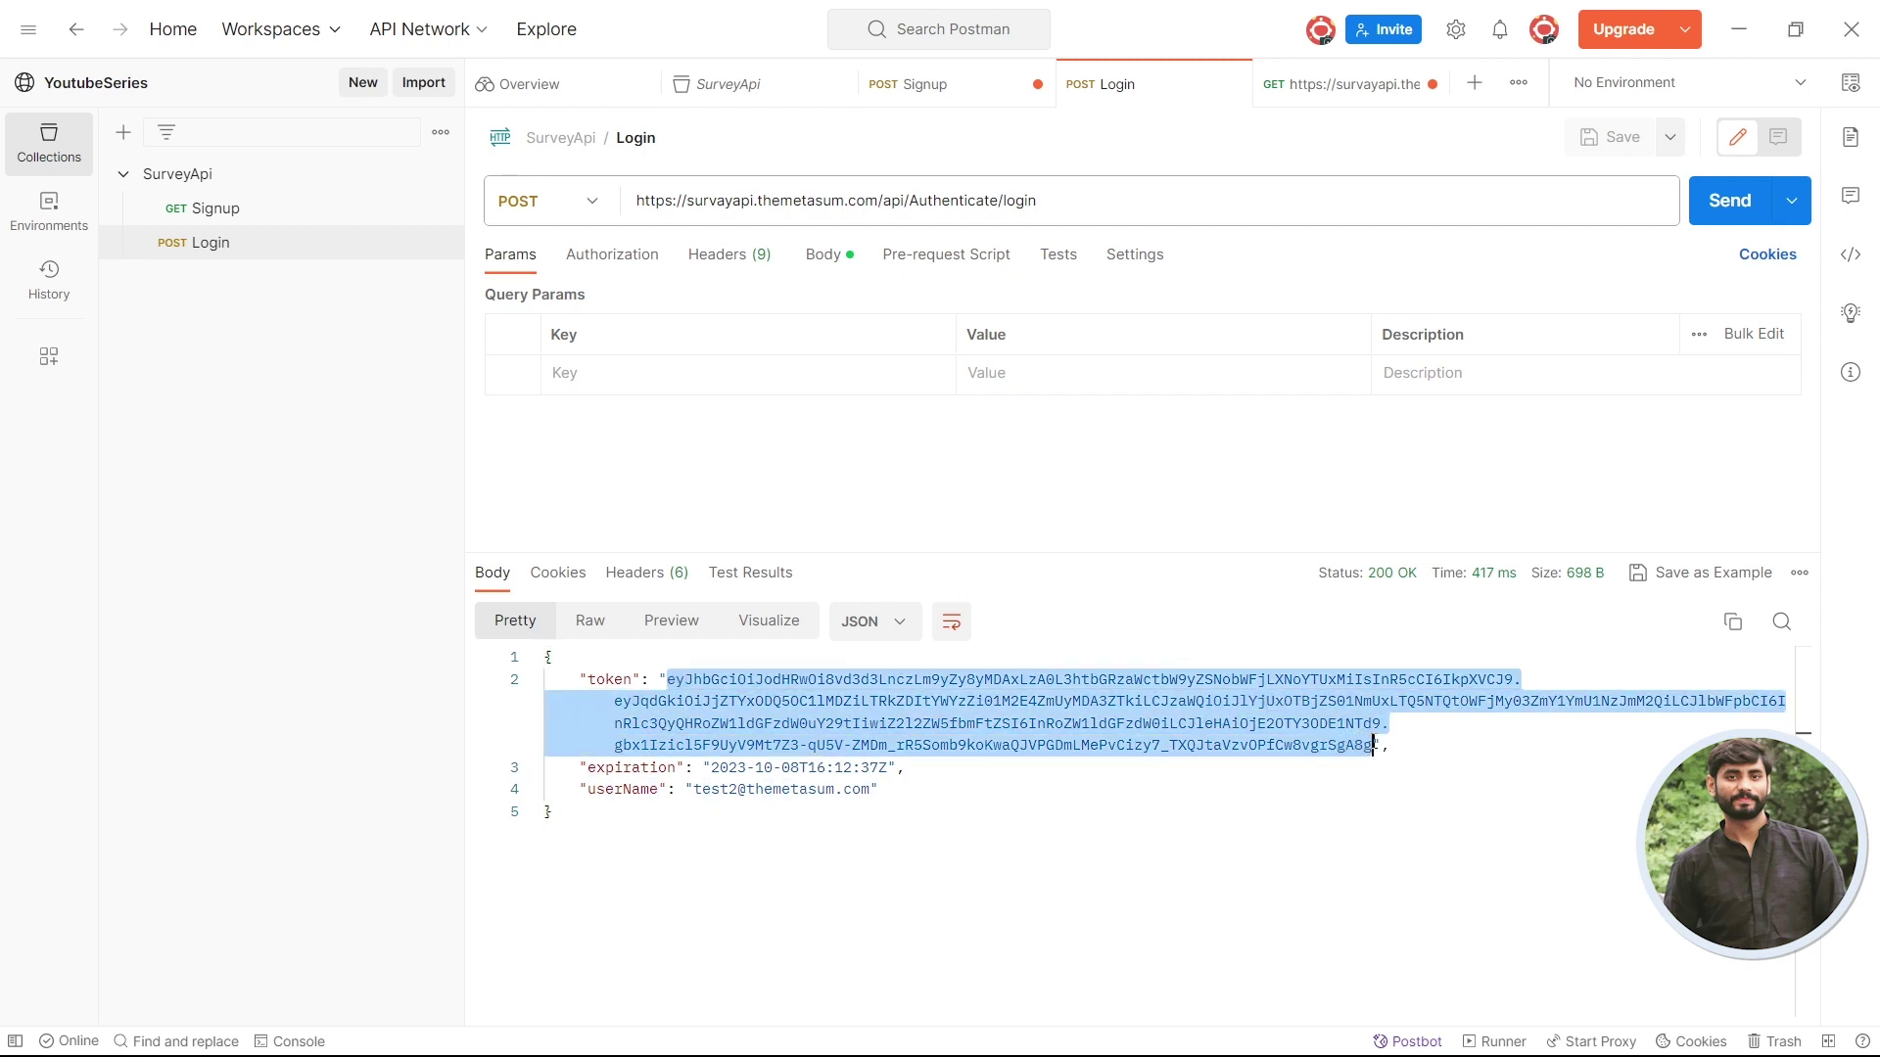
click(1342, 98)
click(615, 253)
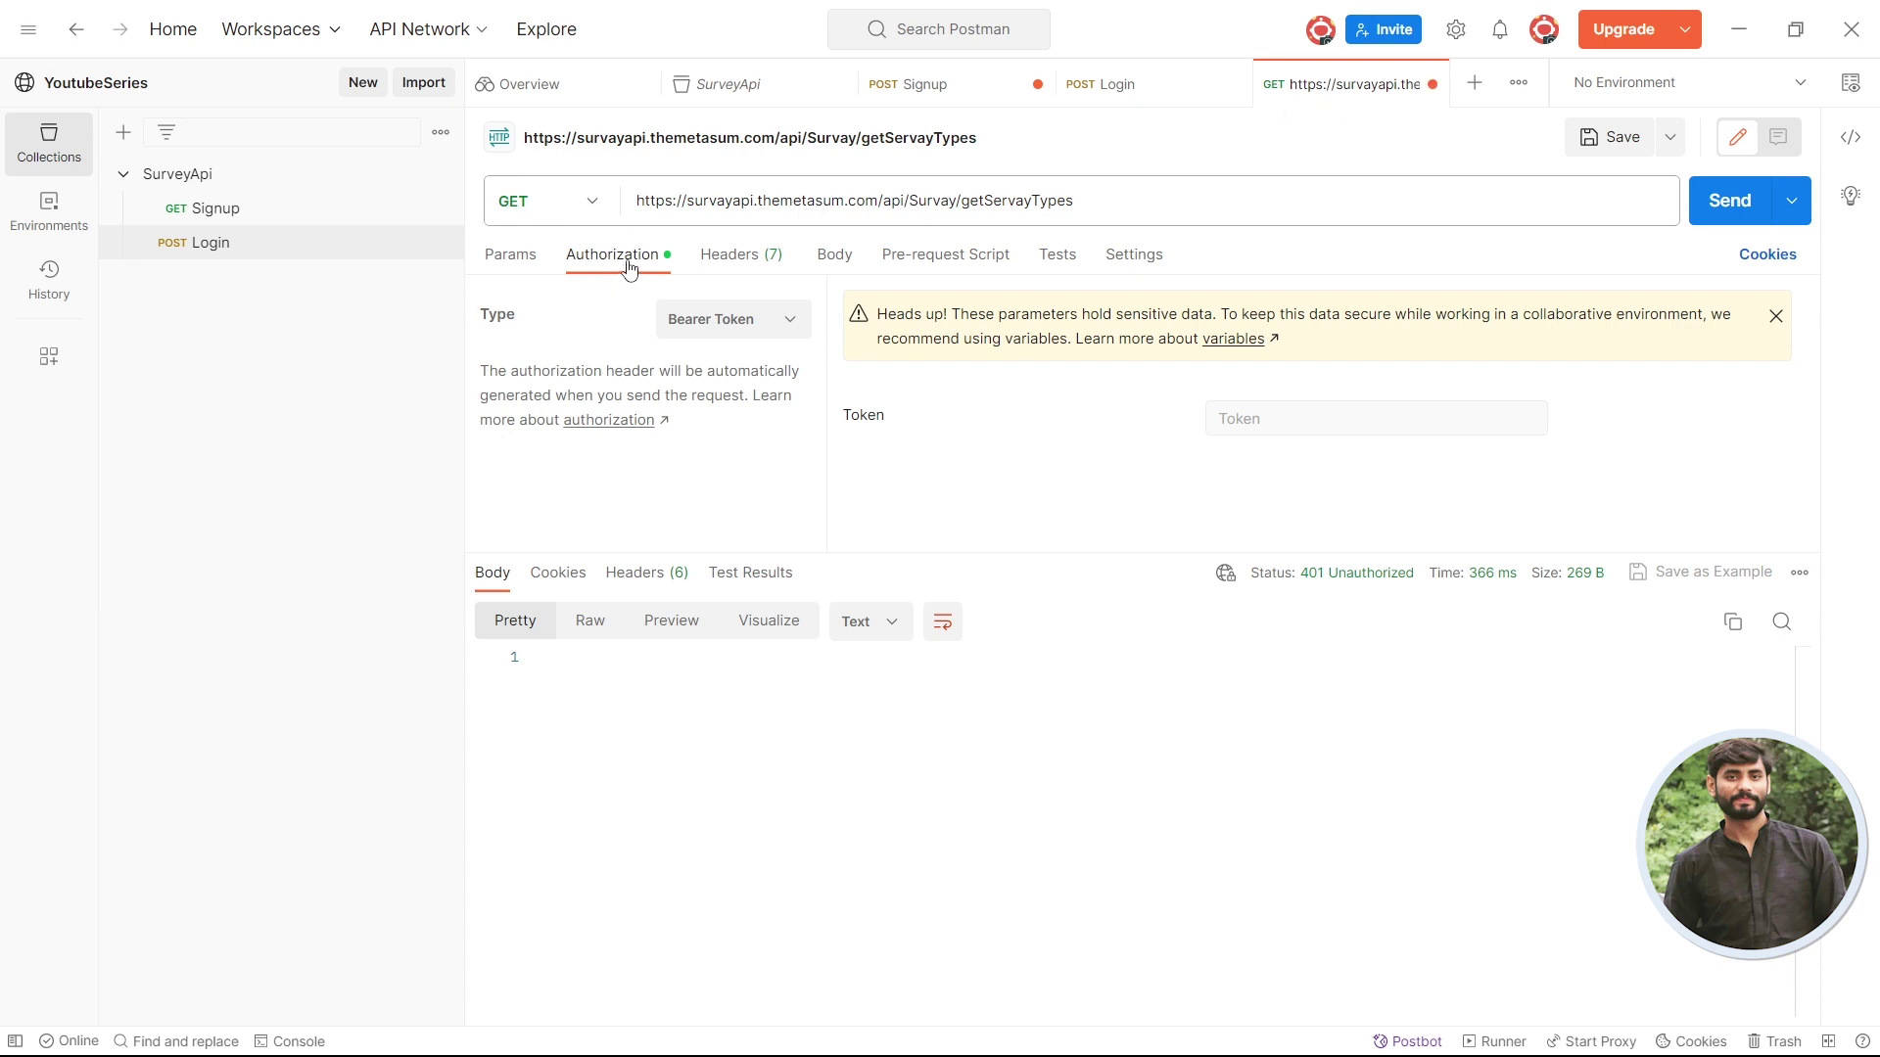
click(752, 323)
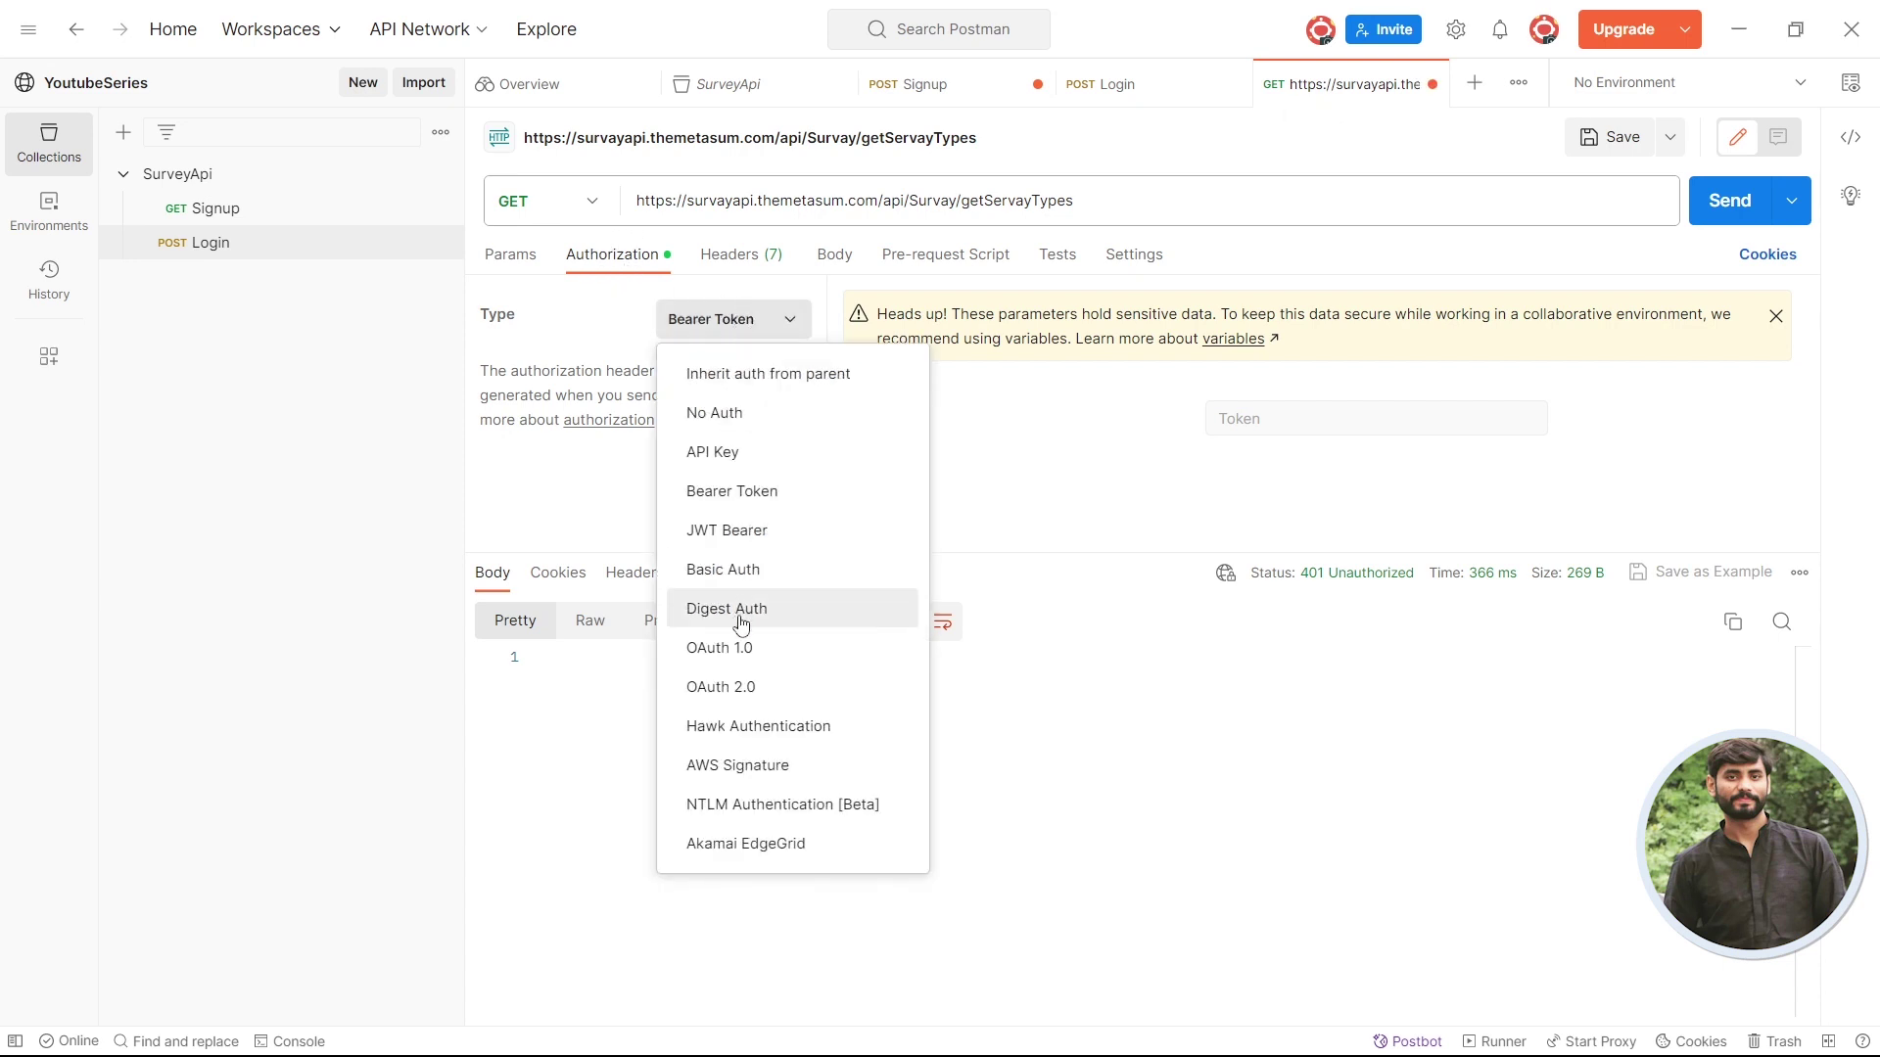
click(803, 489)
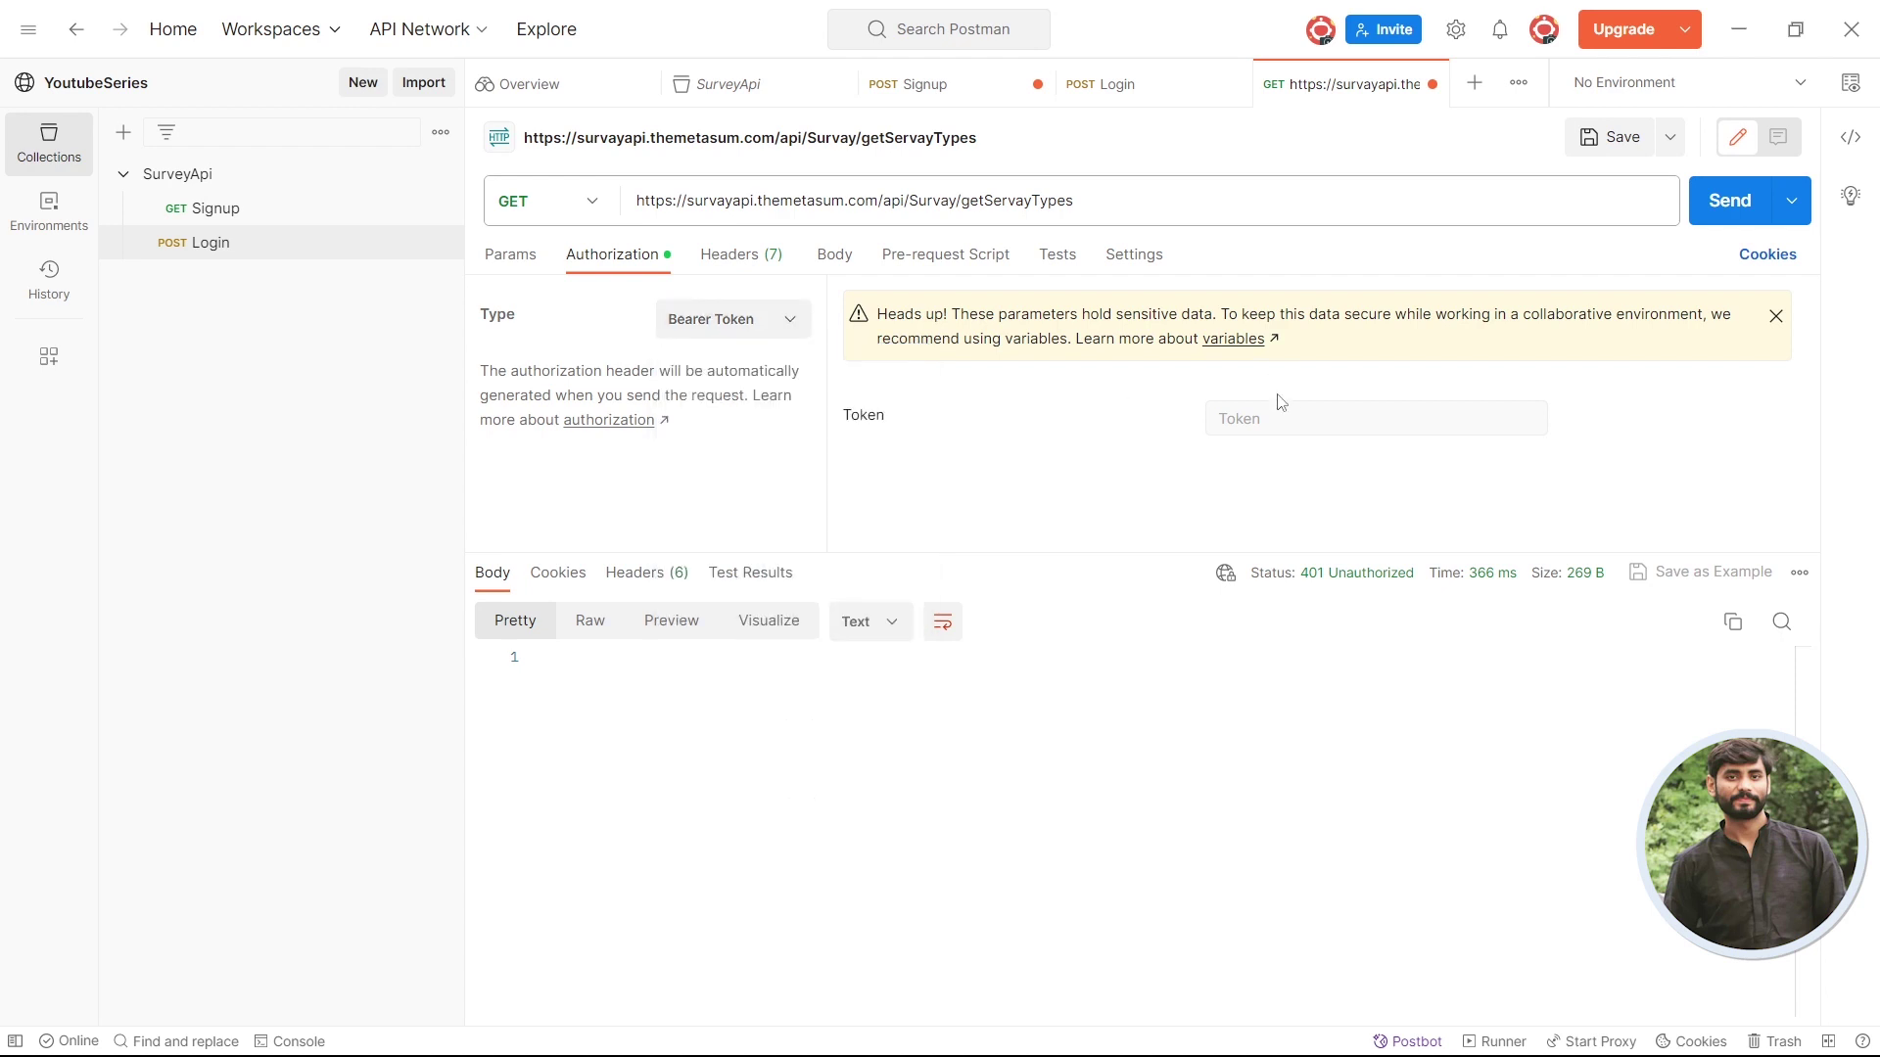
click(777, 319)
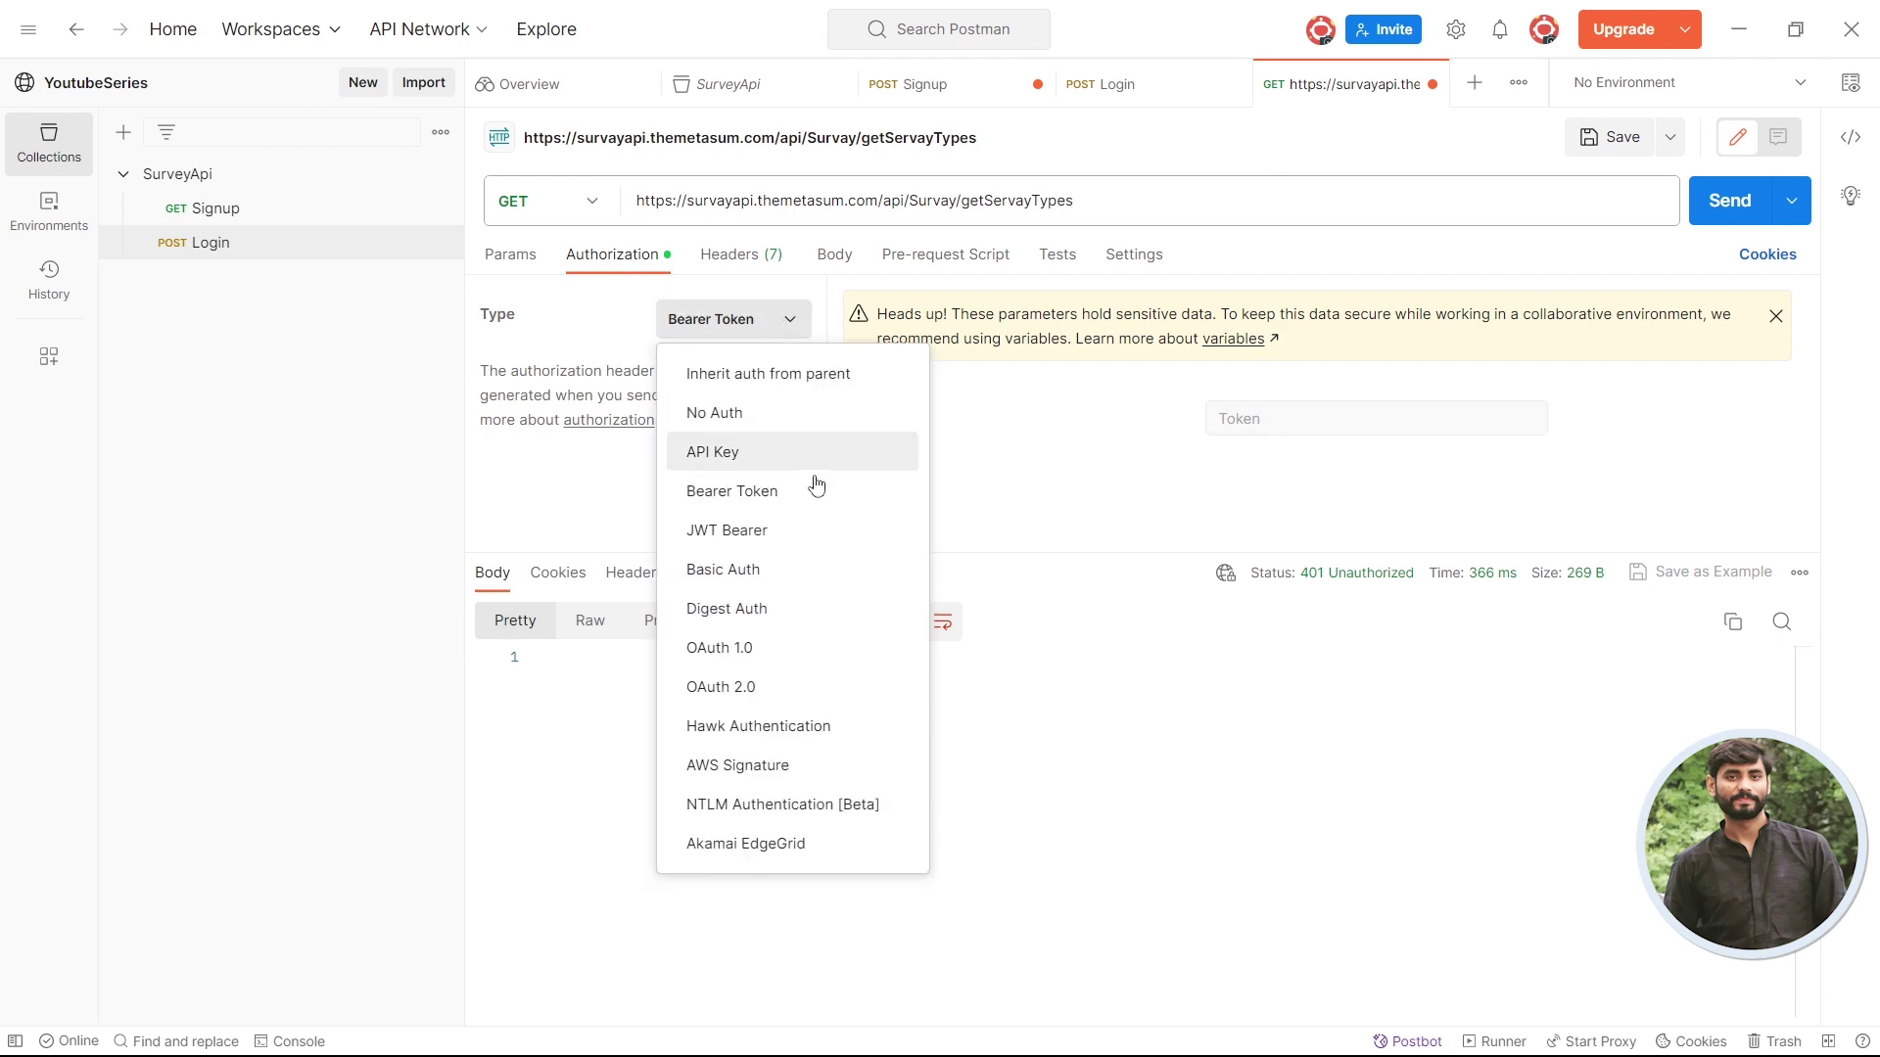
click(774, 492)
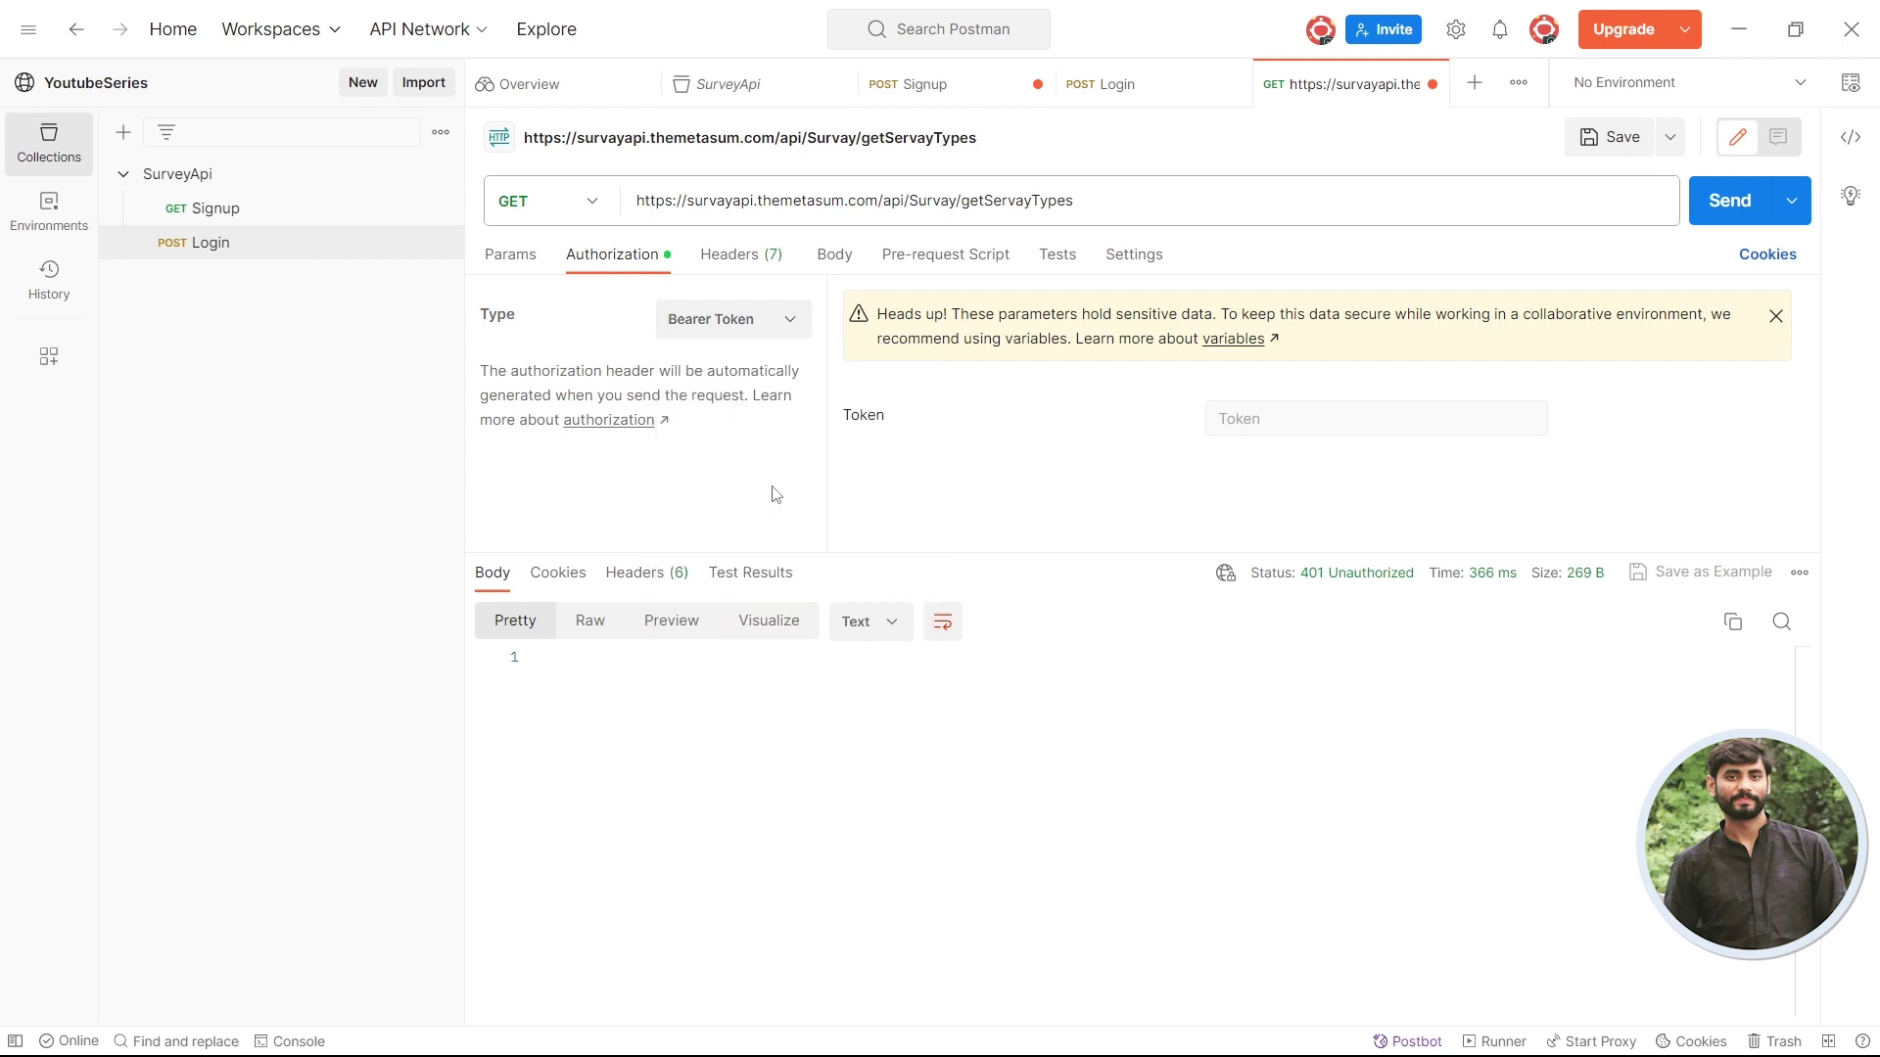
click(1286, 422)
click(1775, 315)
click(1310, 340)
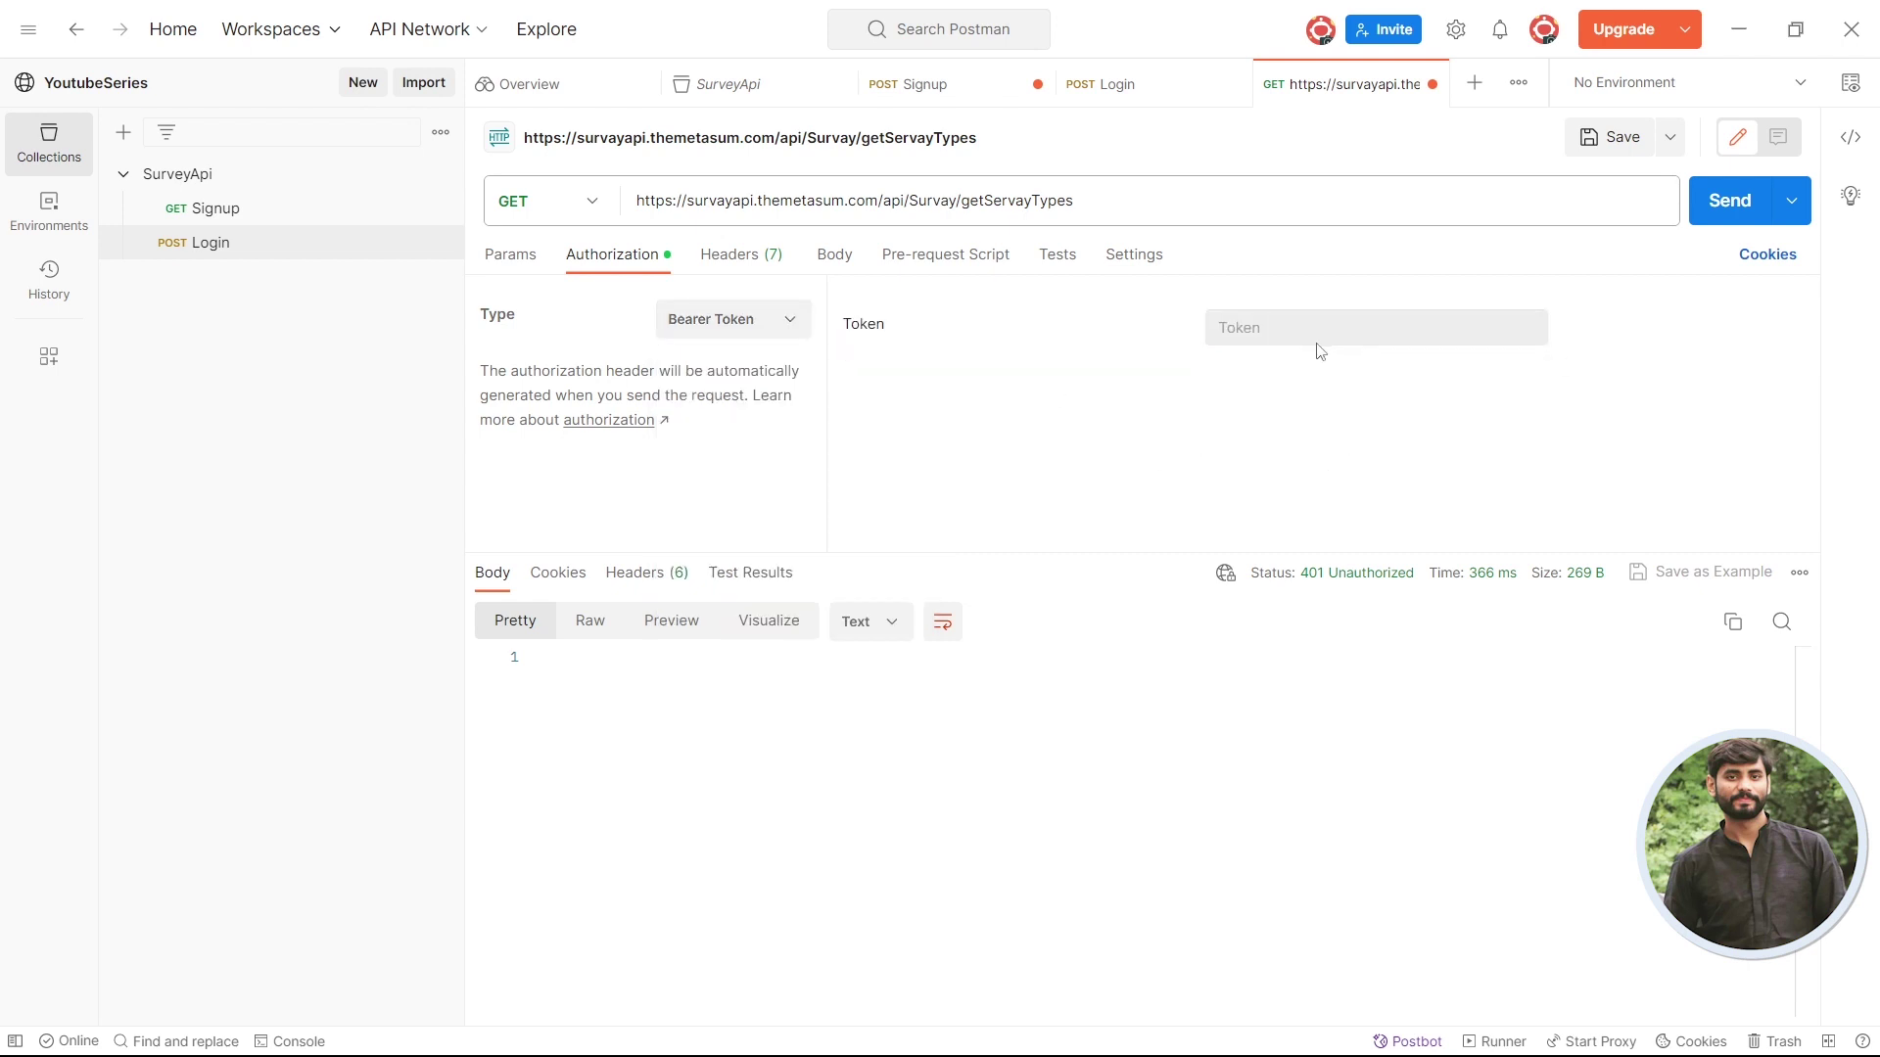
- Paste the login token as the bearer token and resend, getting 200 OK with four survey types
click(1123, 86)
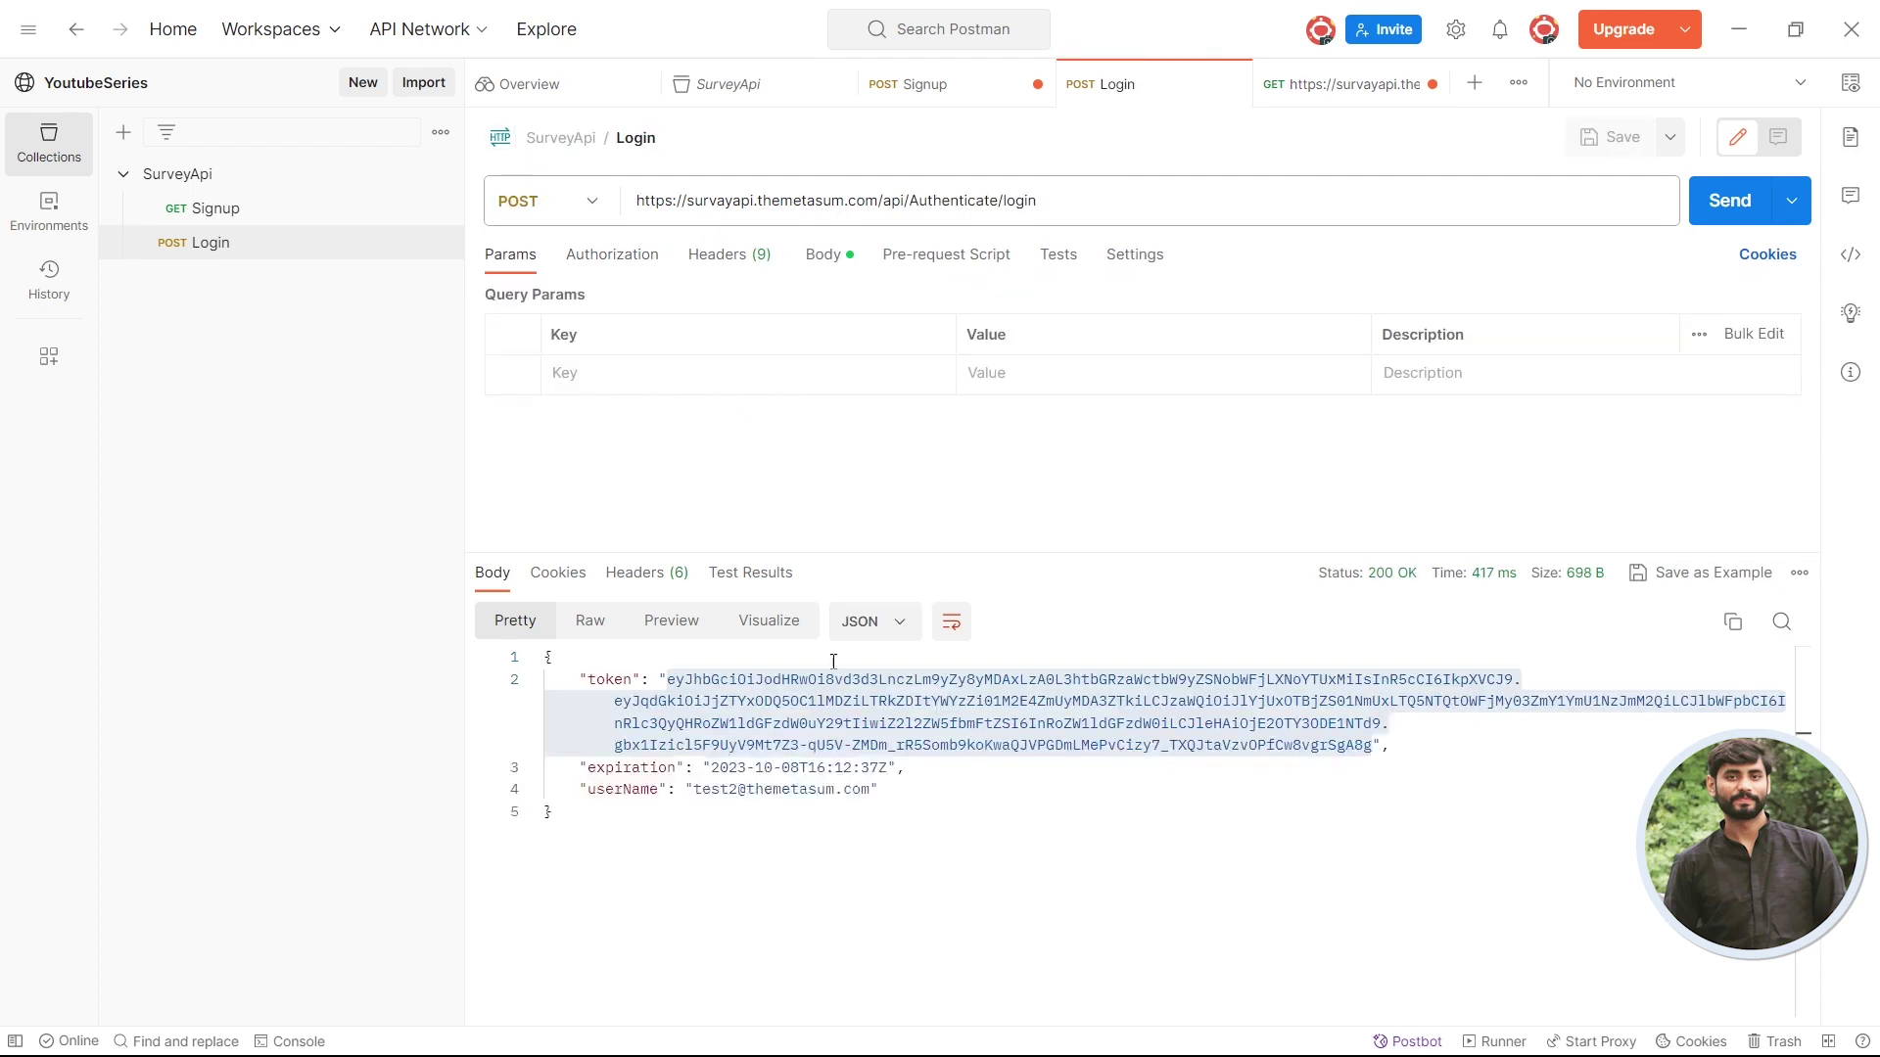
click(1317, 84)
click(1256, 331)
key(ctrl+v)
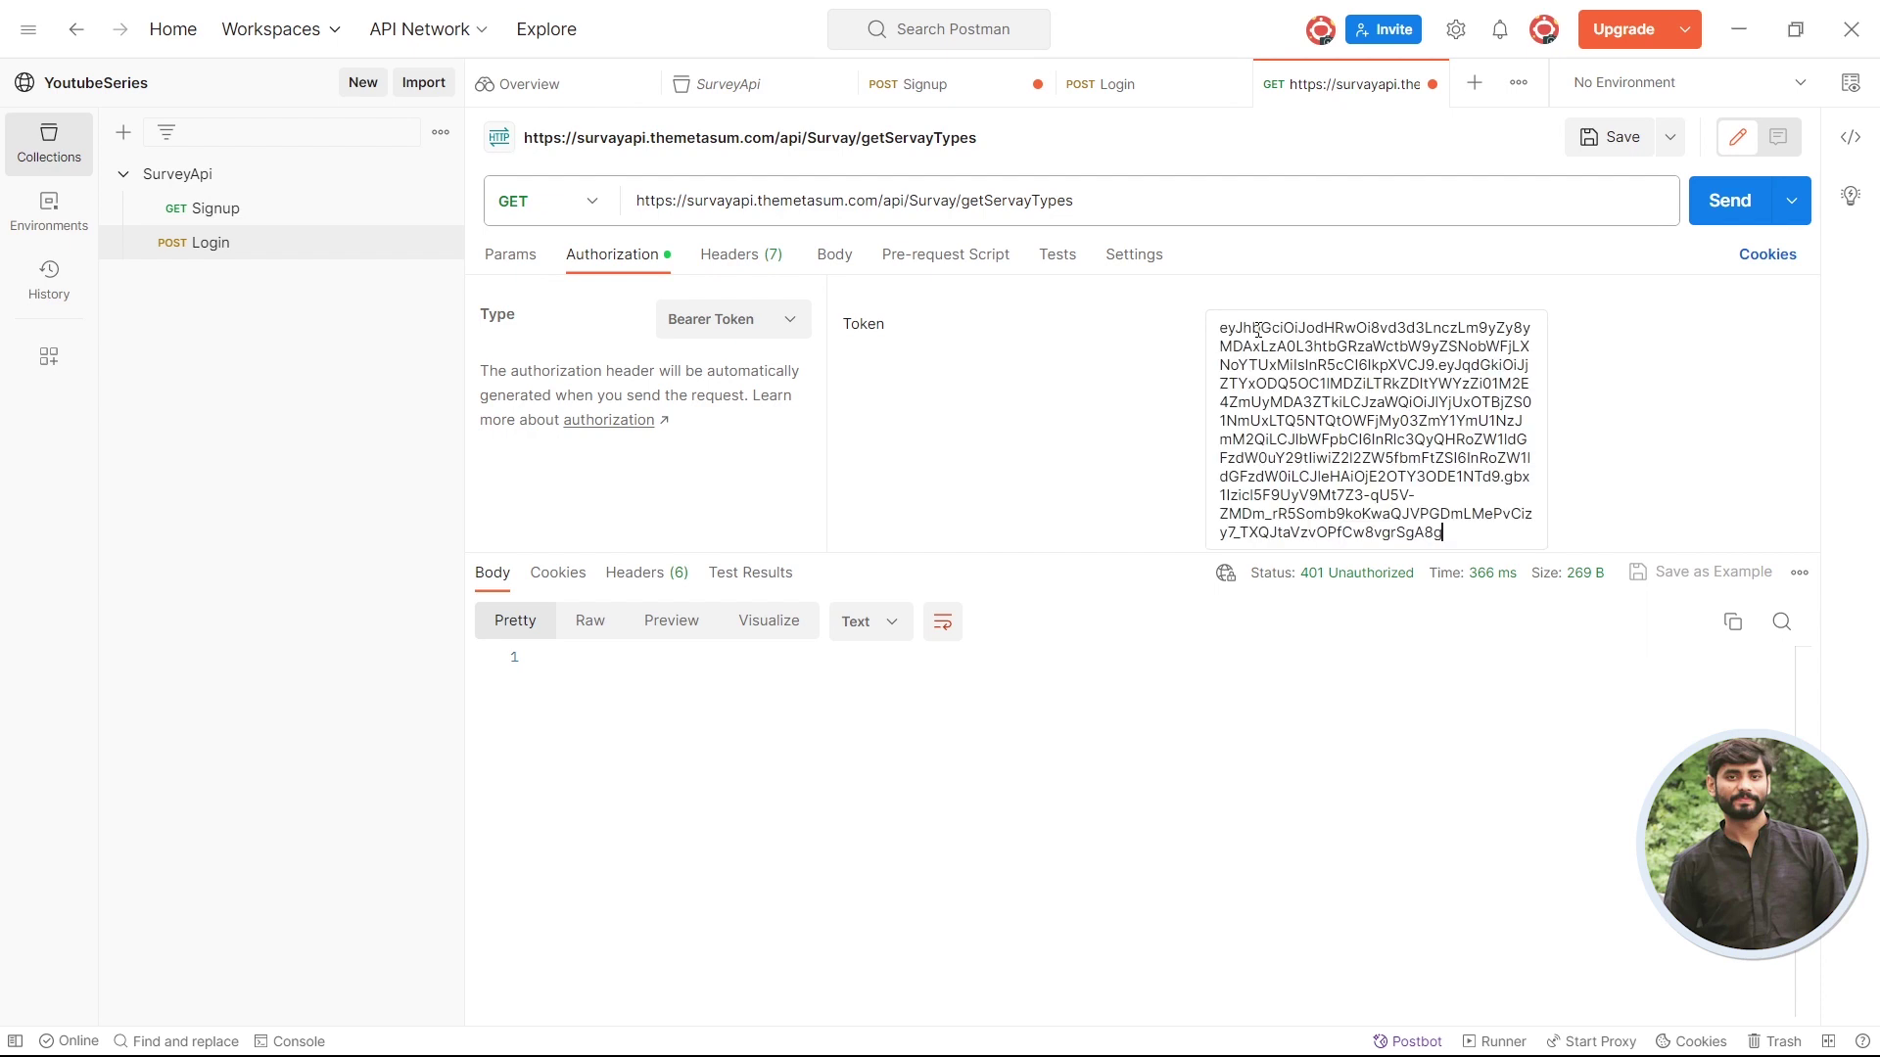
click(1711, 218)
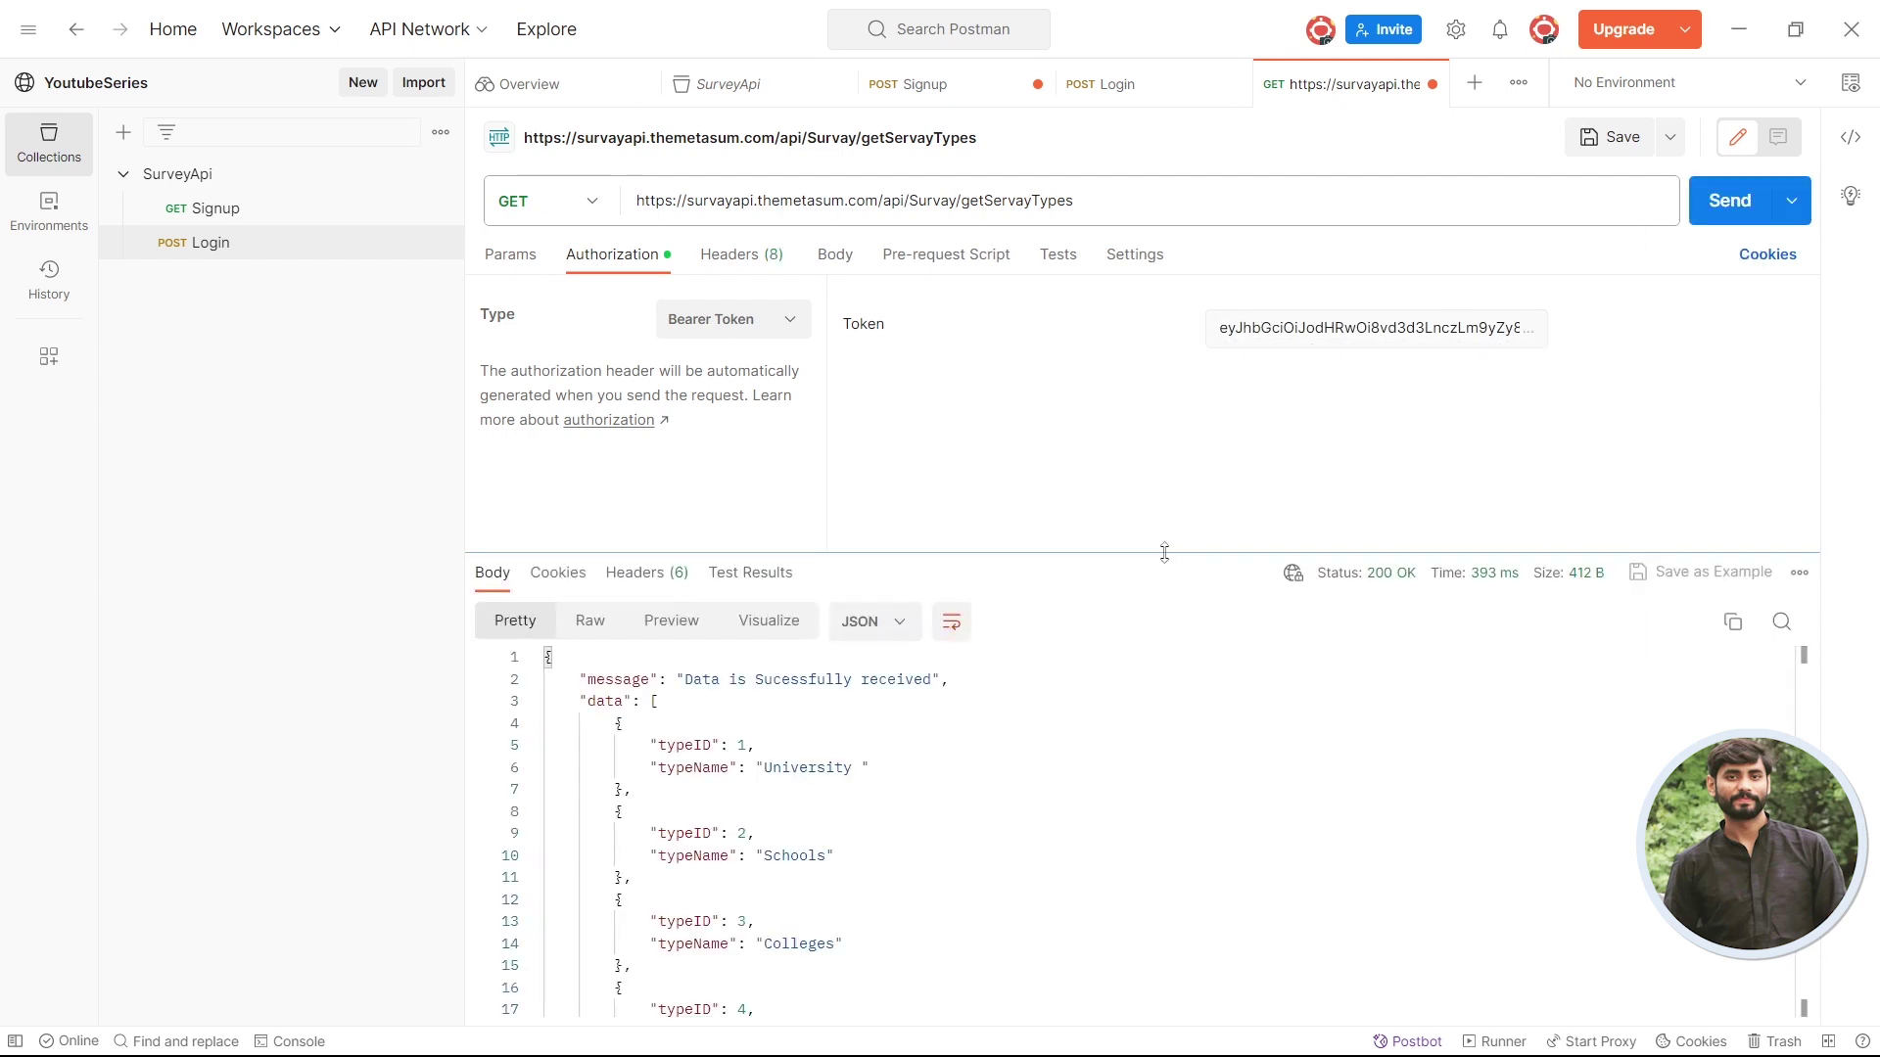
drag(1164, 556, 1165, 457)
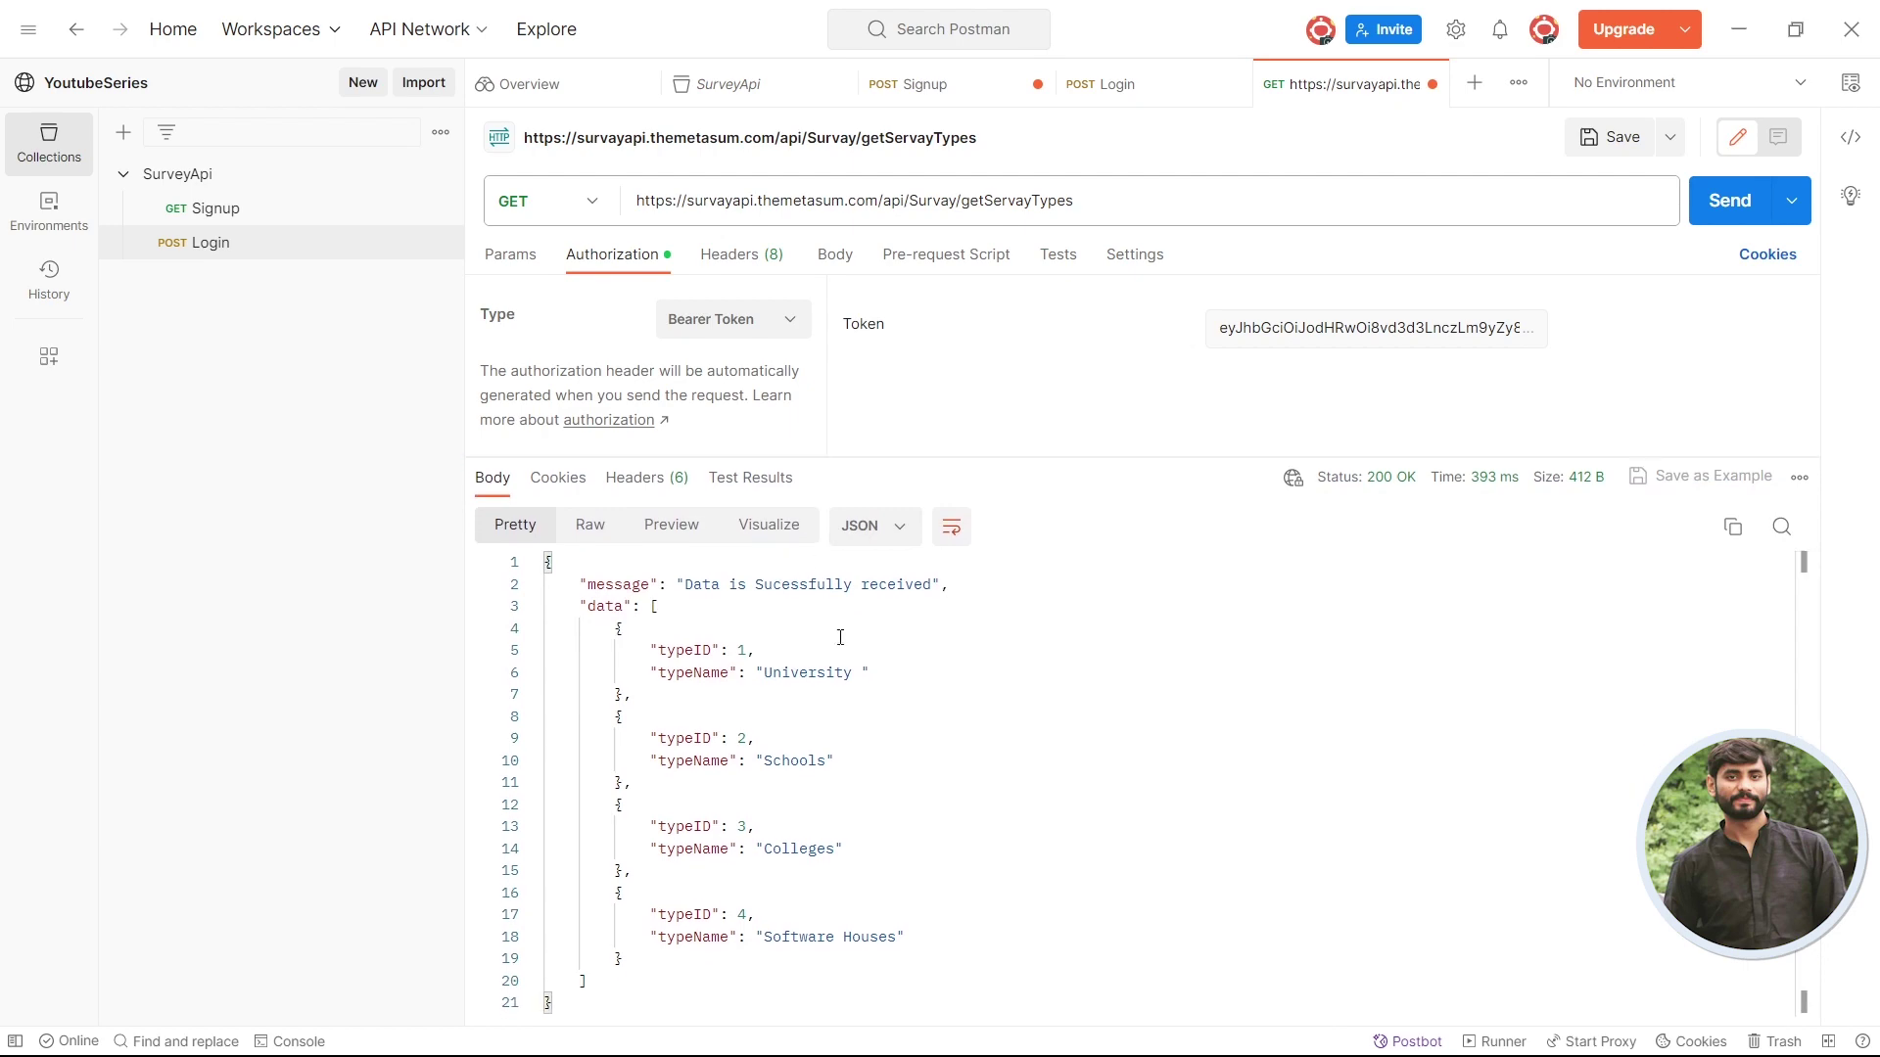
key(alt+Tab)
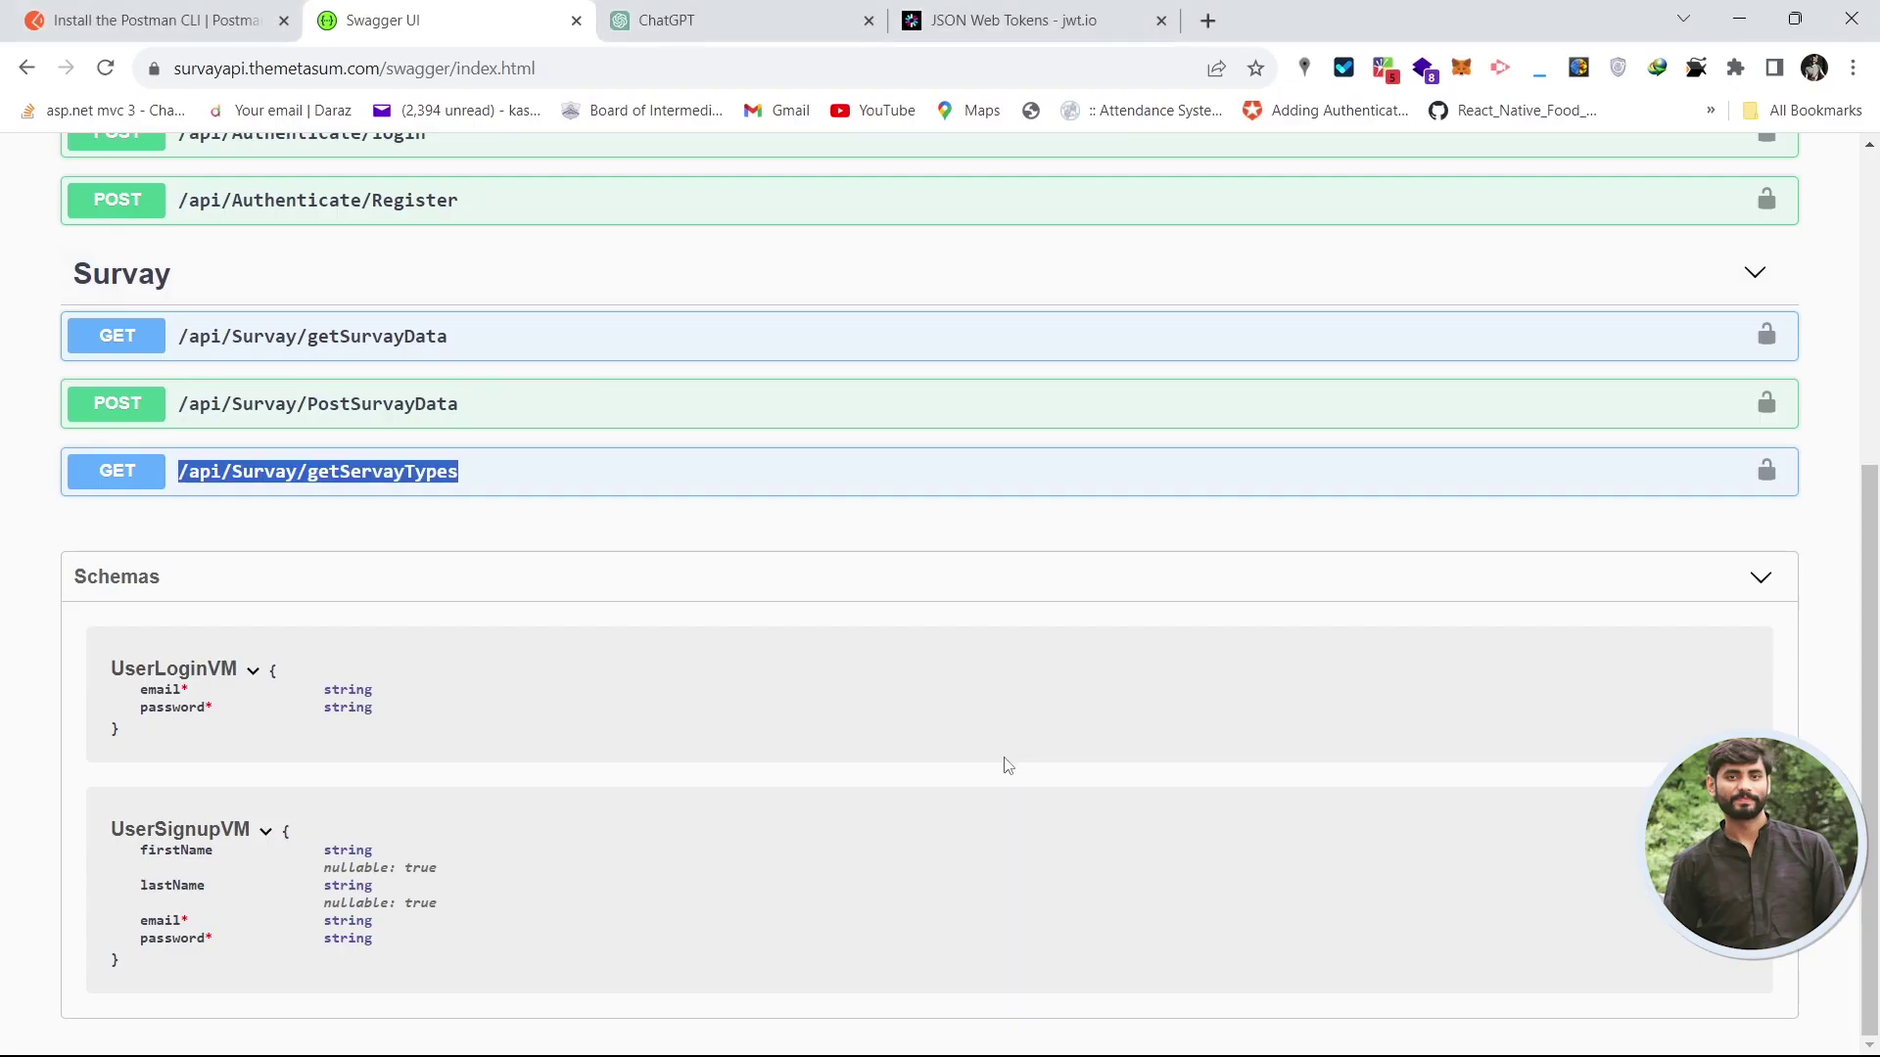
- Expand GET /api/Survay/getServayTypes in Swagger UI and copy the orgnizationID parameter name
click(519, 492)
scroll(534, 486, down, 1)
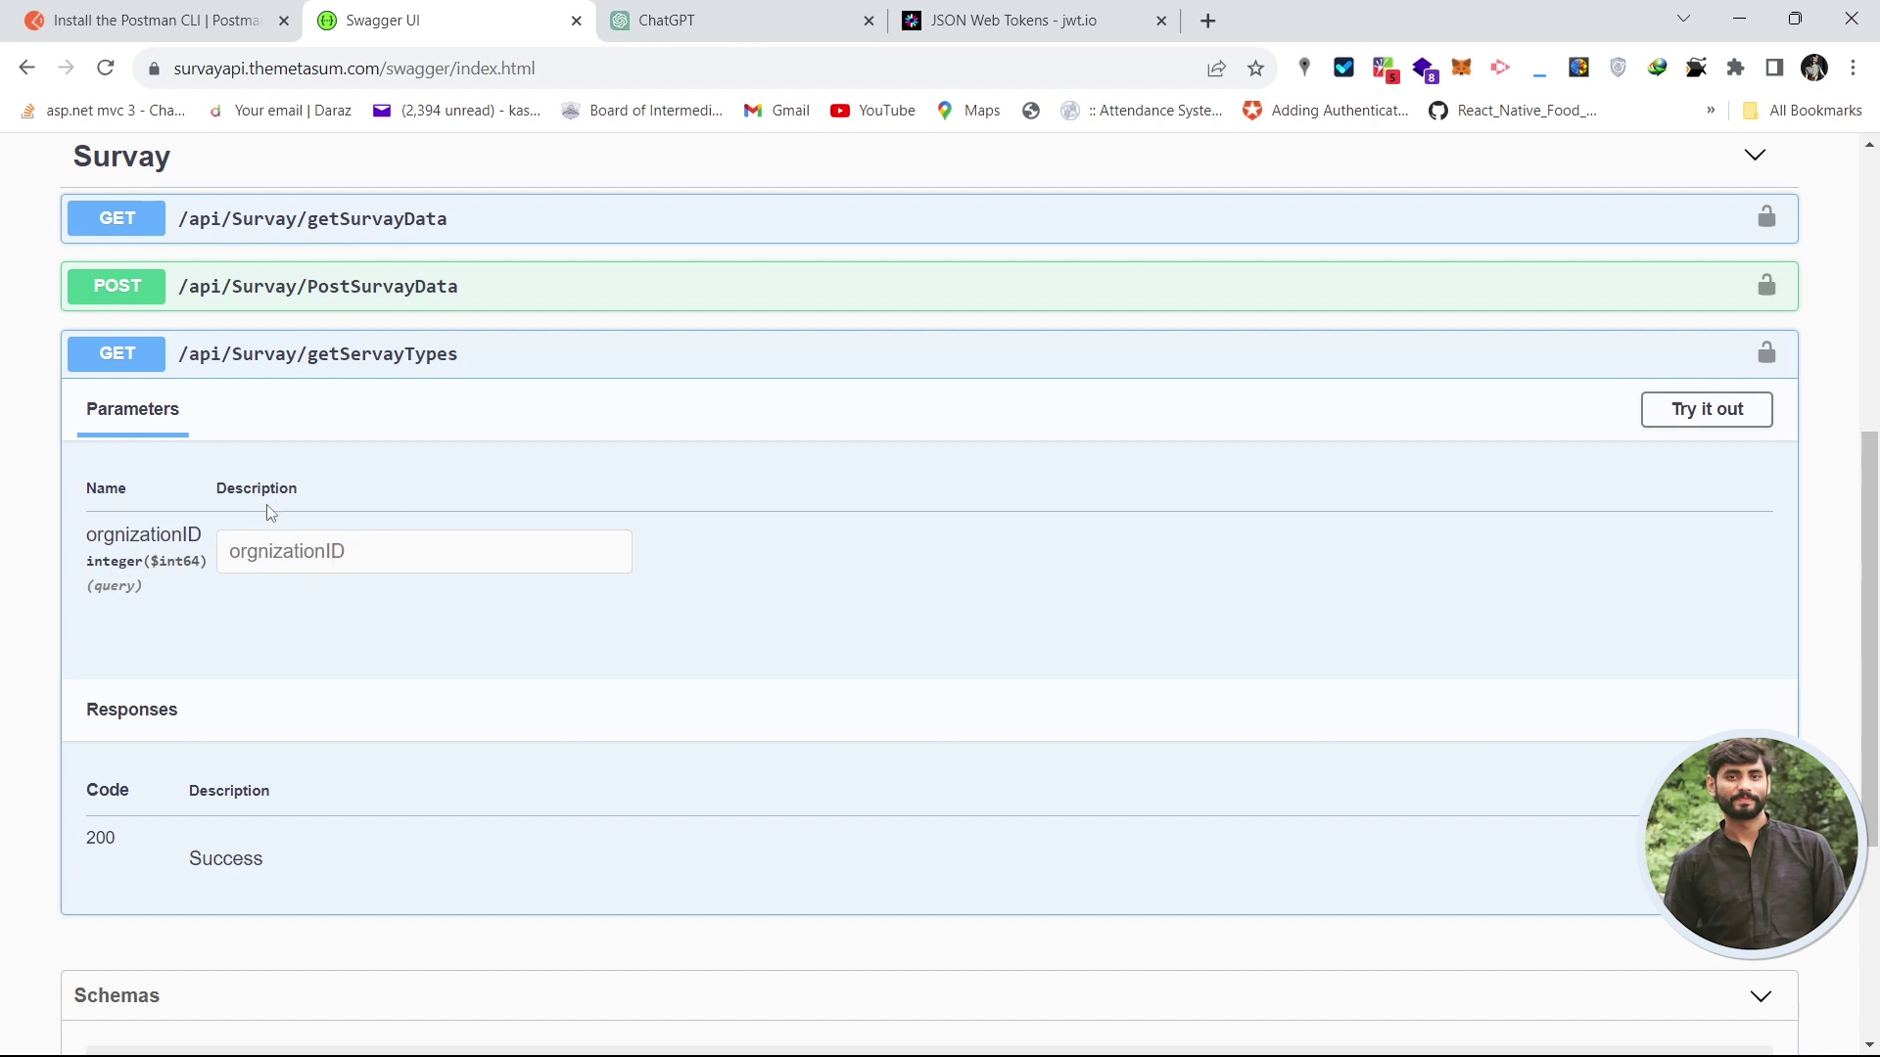
double_click(151, 533)
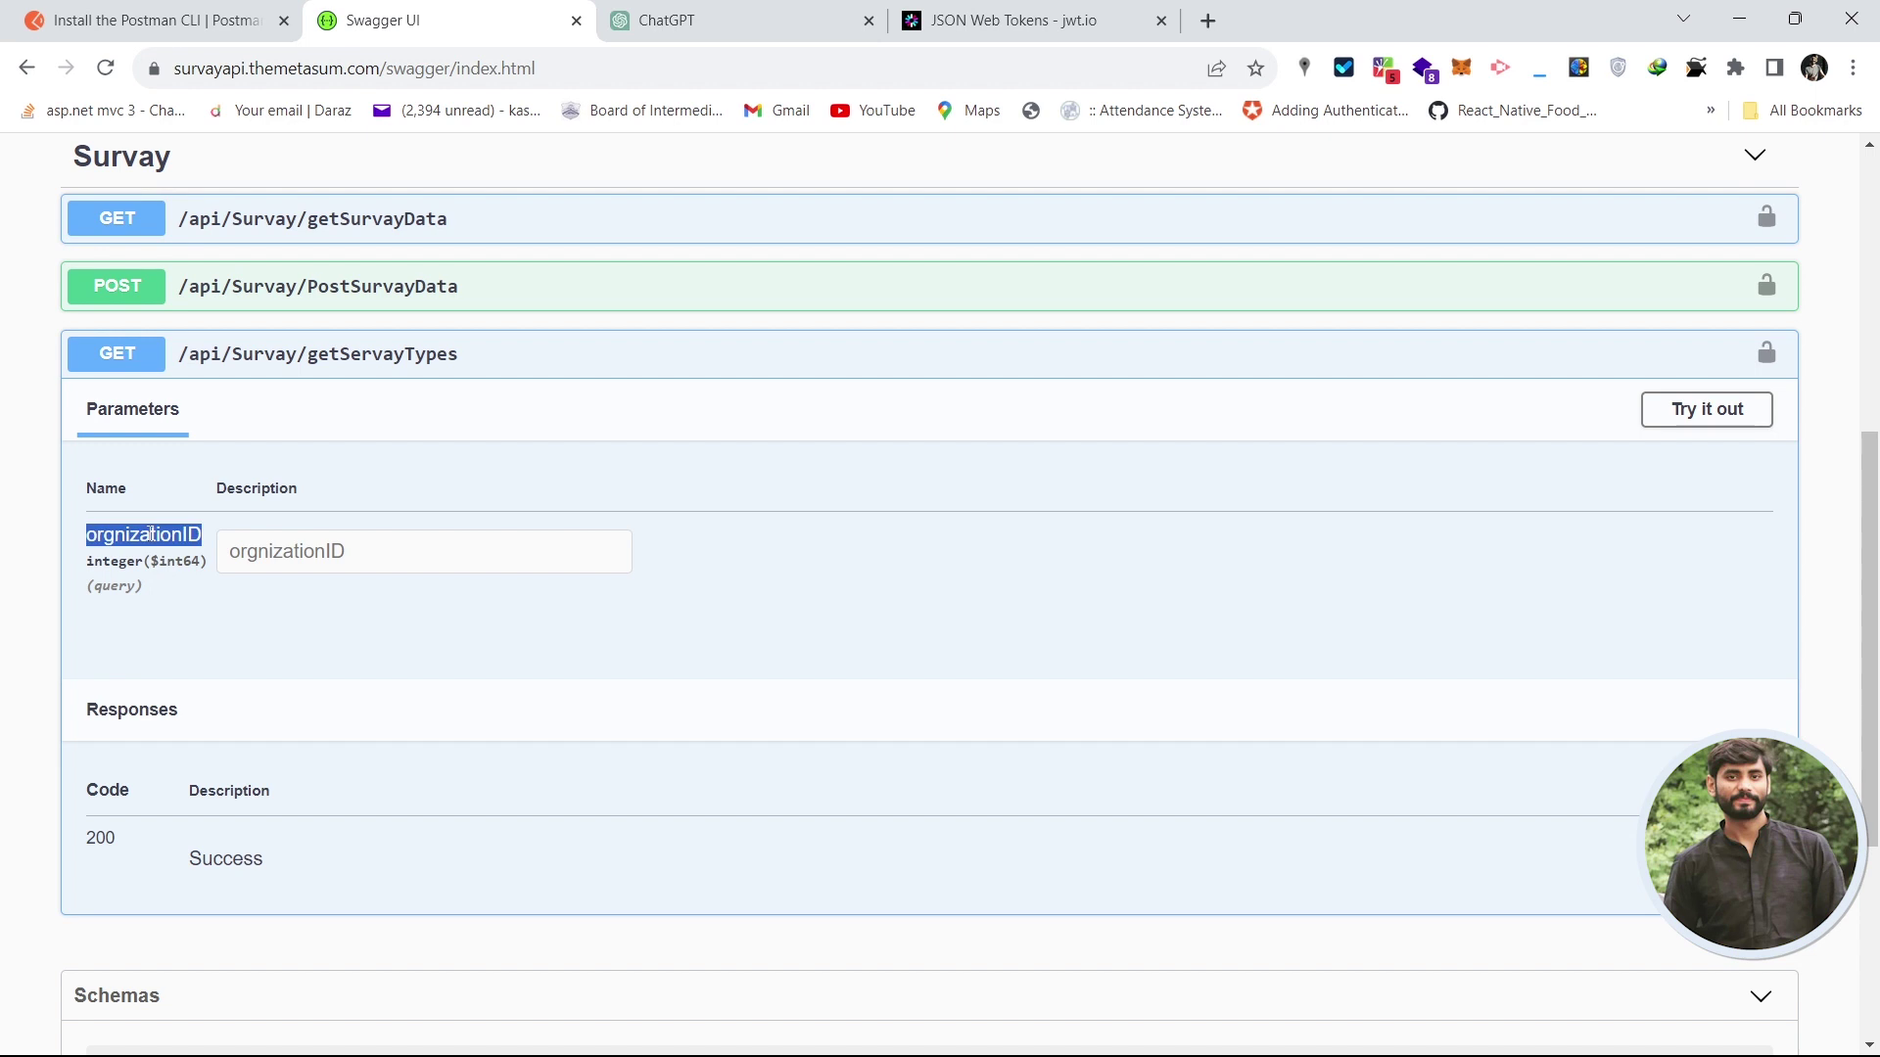
click(177, 605)
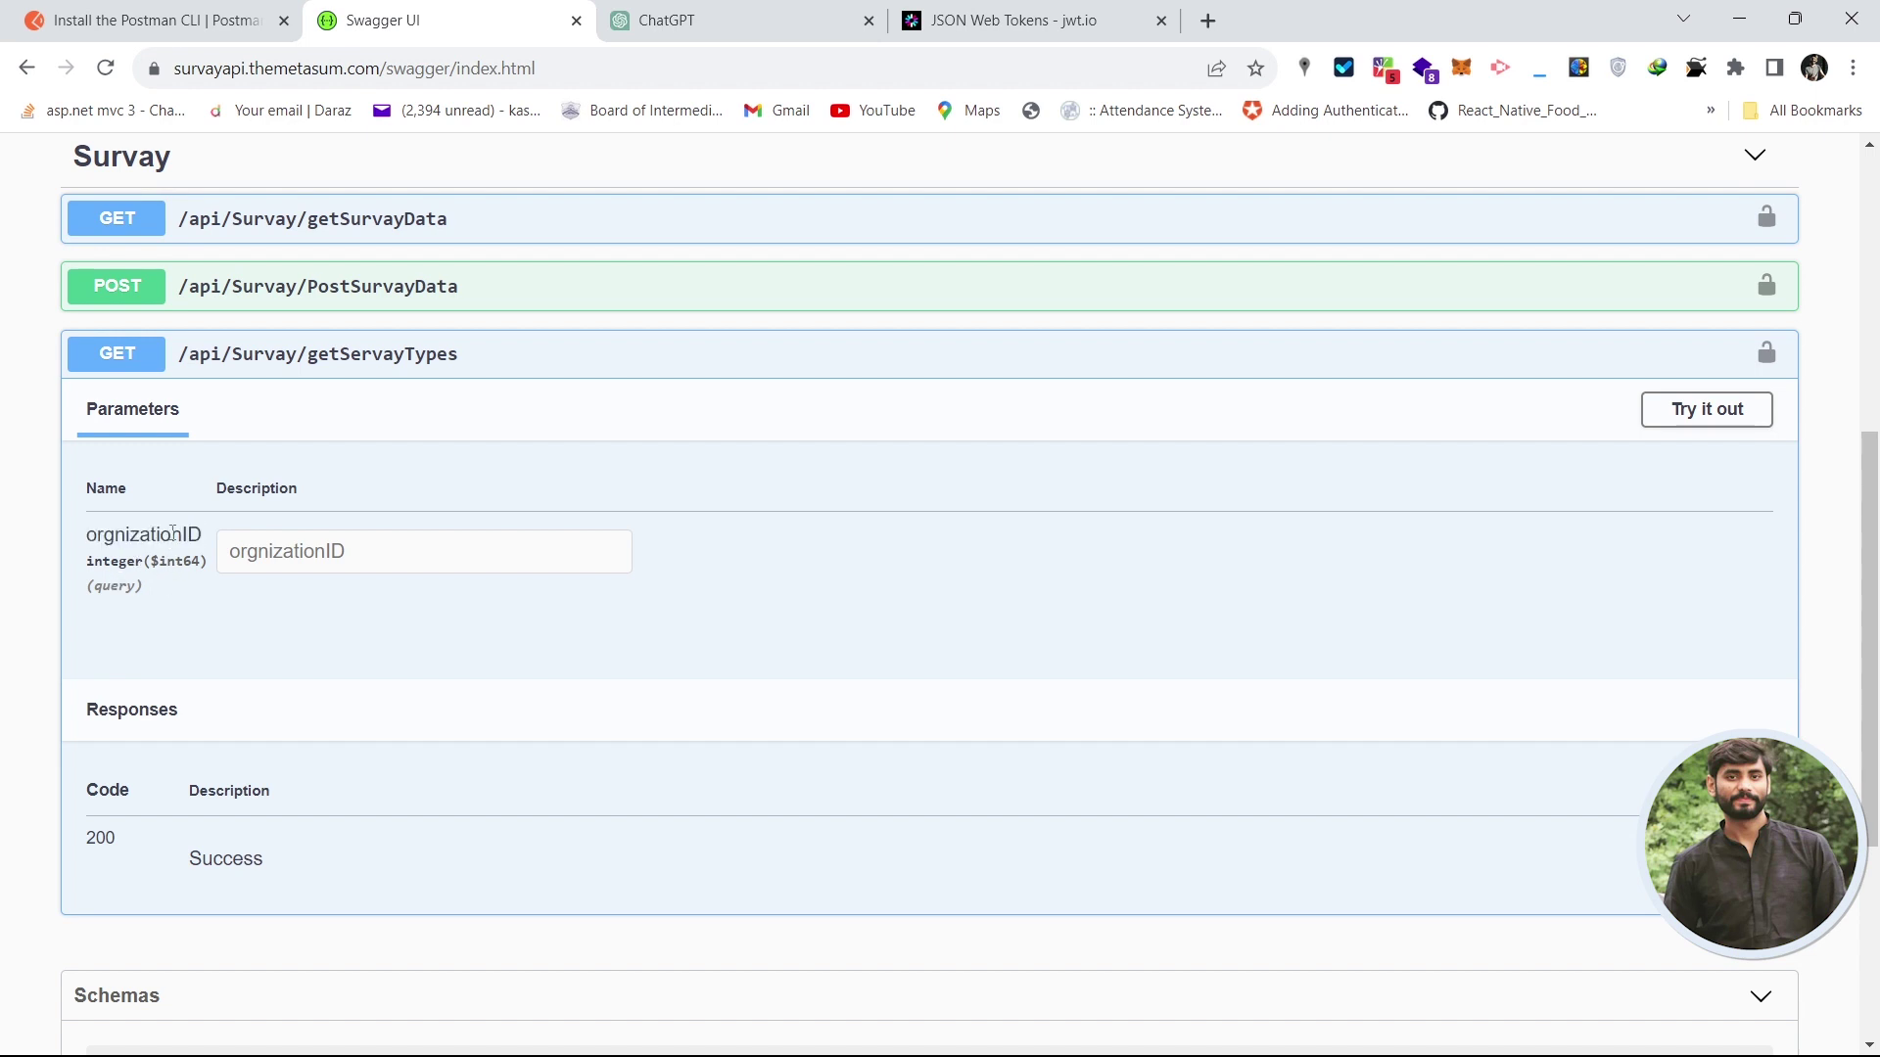
double_click(171, 533)
key(ctrl+c)
key(alt+Tab)
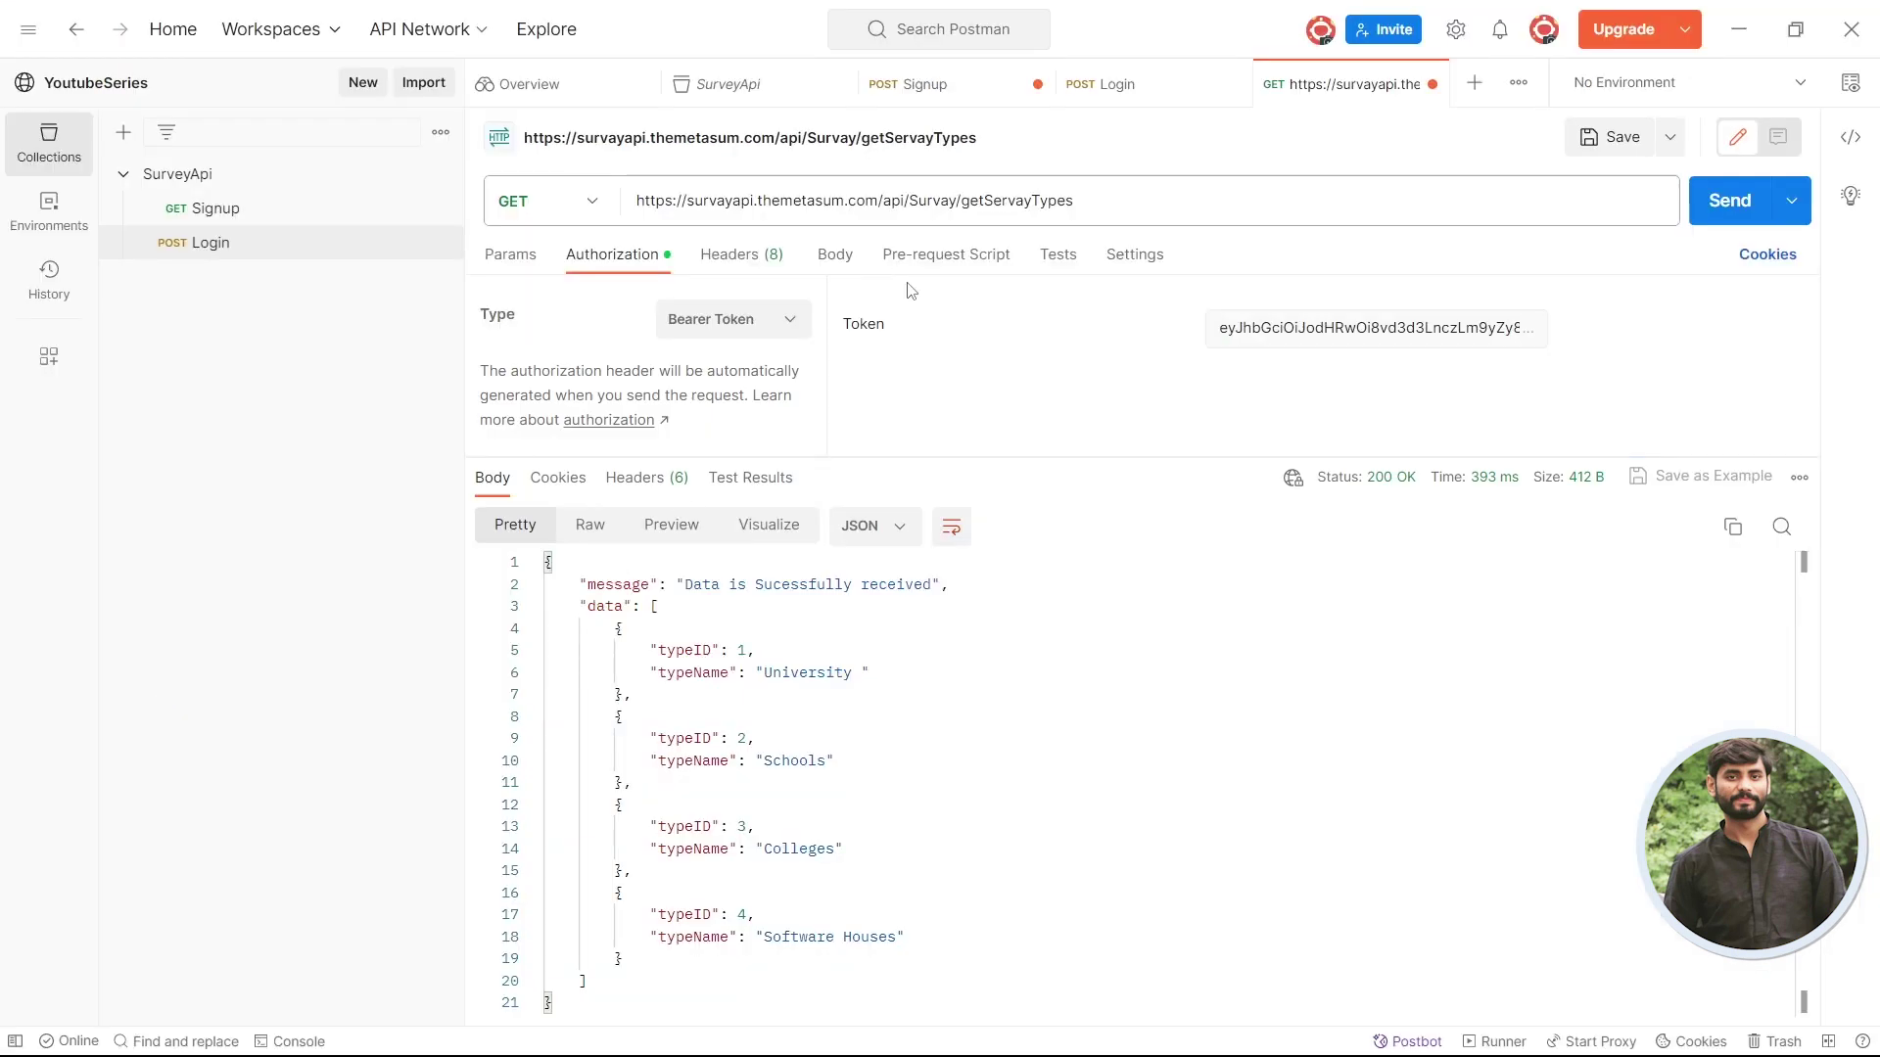
- Add query parameter orgnizationID with value 1 and send the request
click(509, 260)
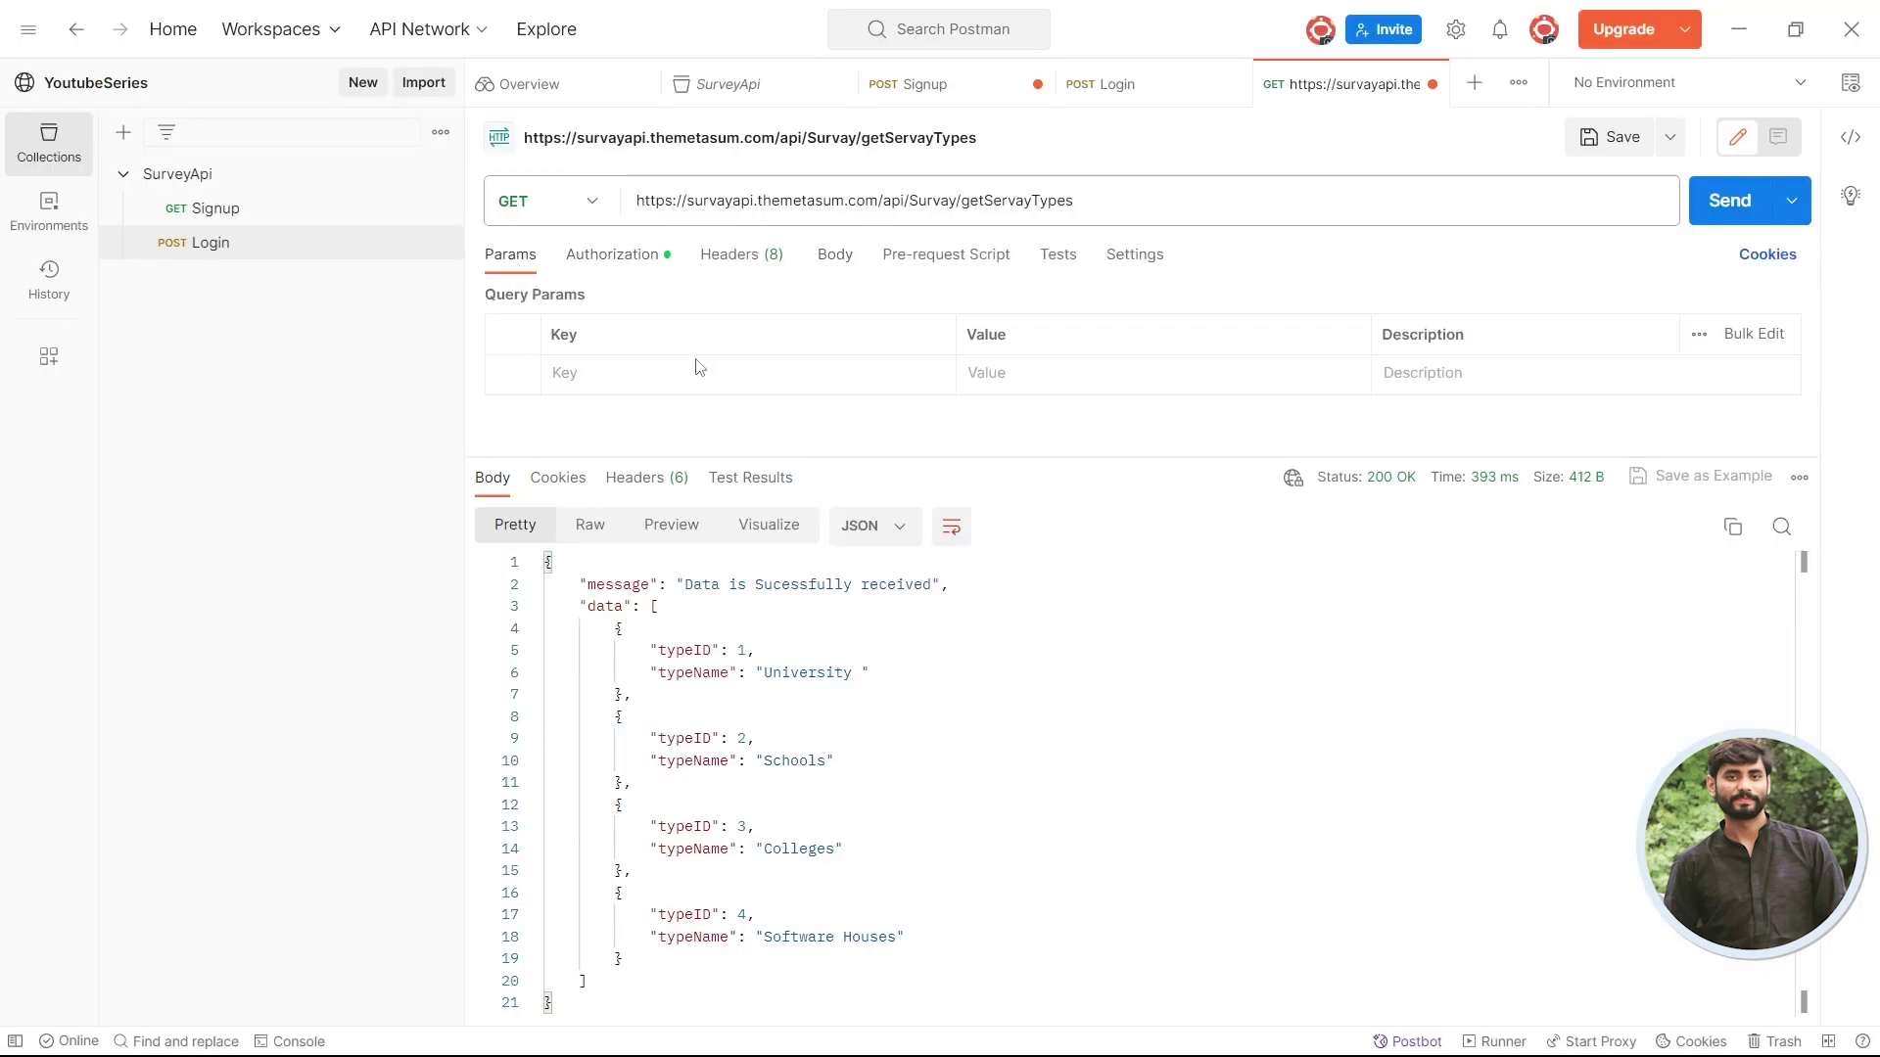
click(619, 374)
key(ctrl+v)
key(Tab)
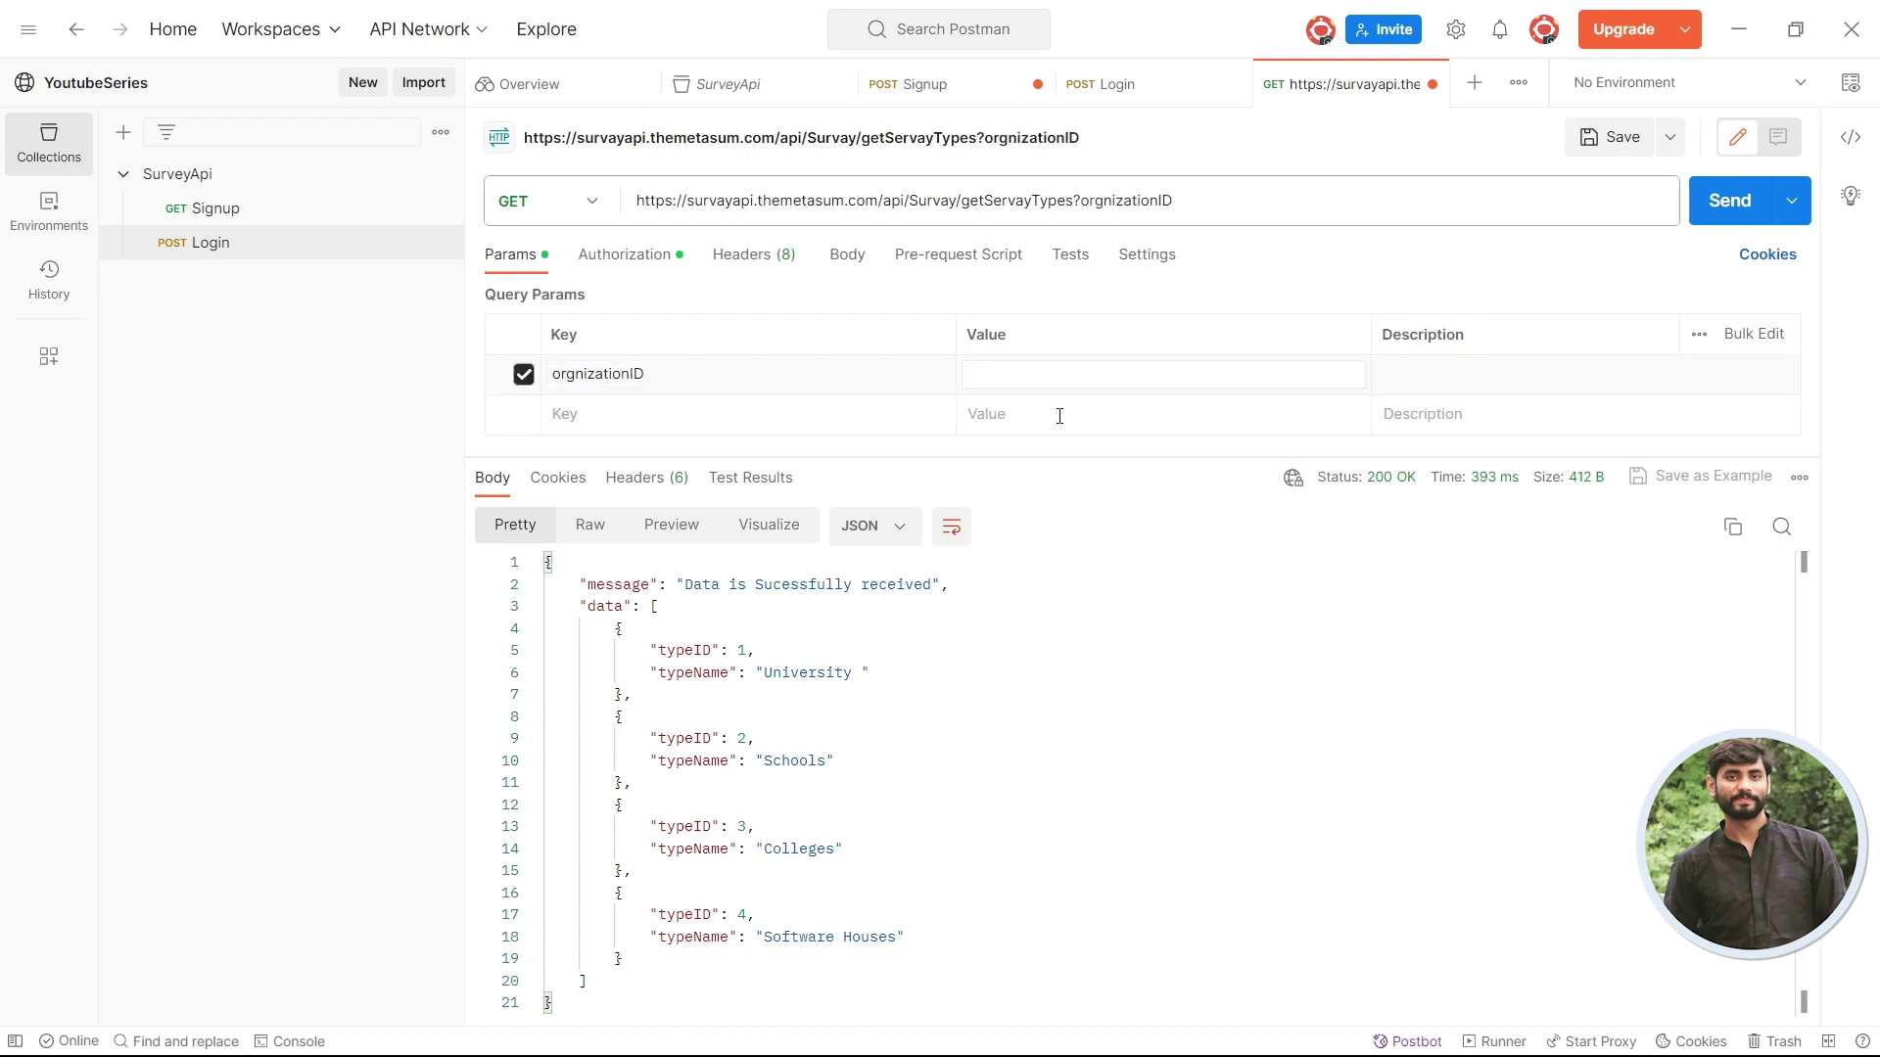
text(1)
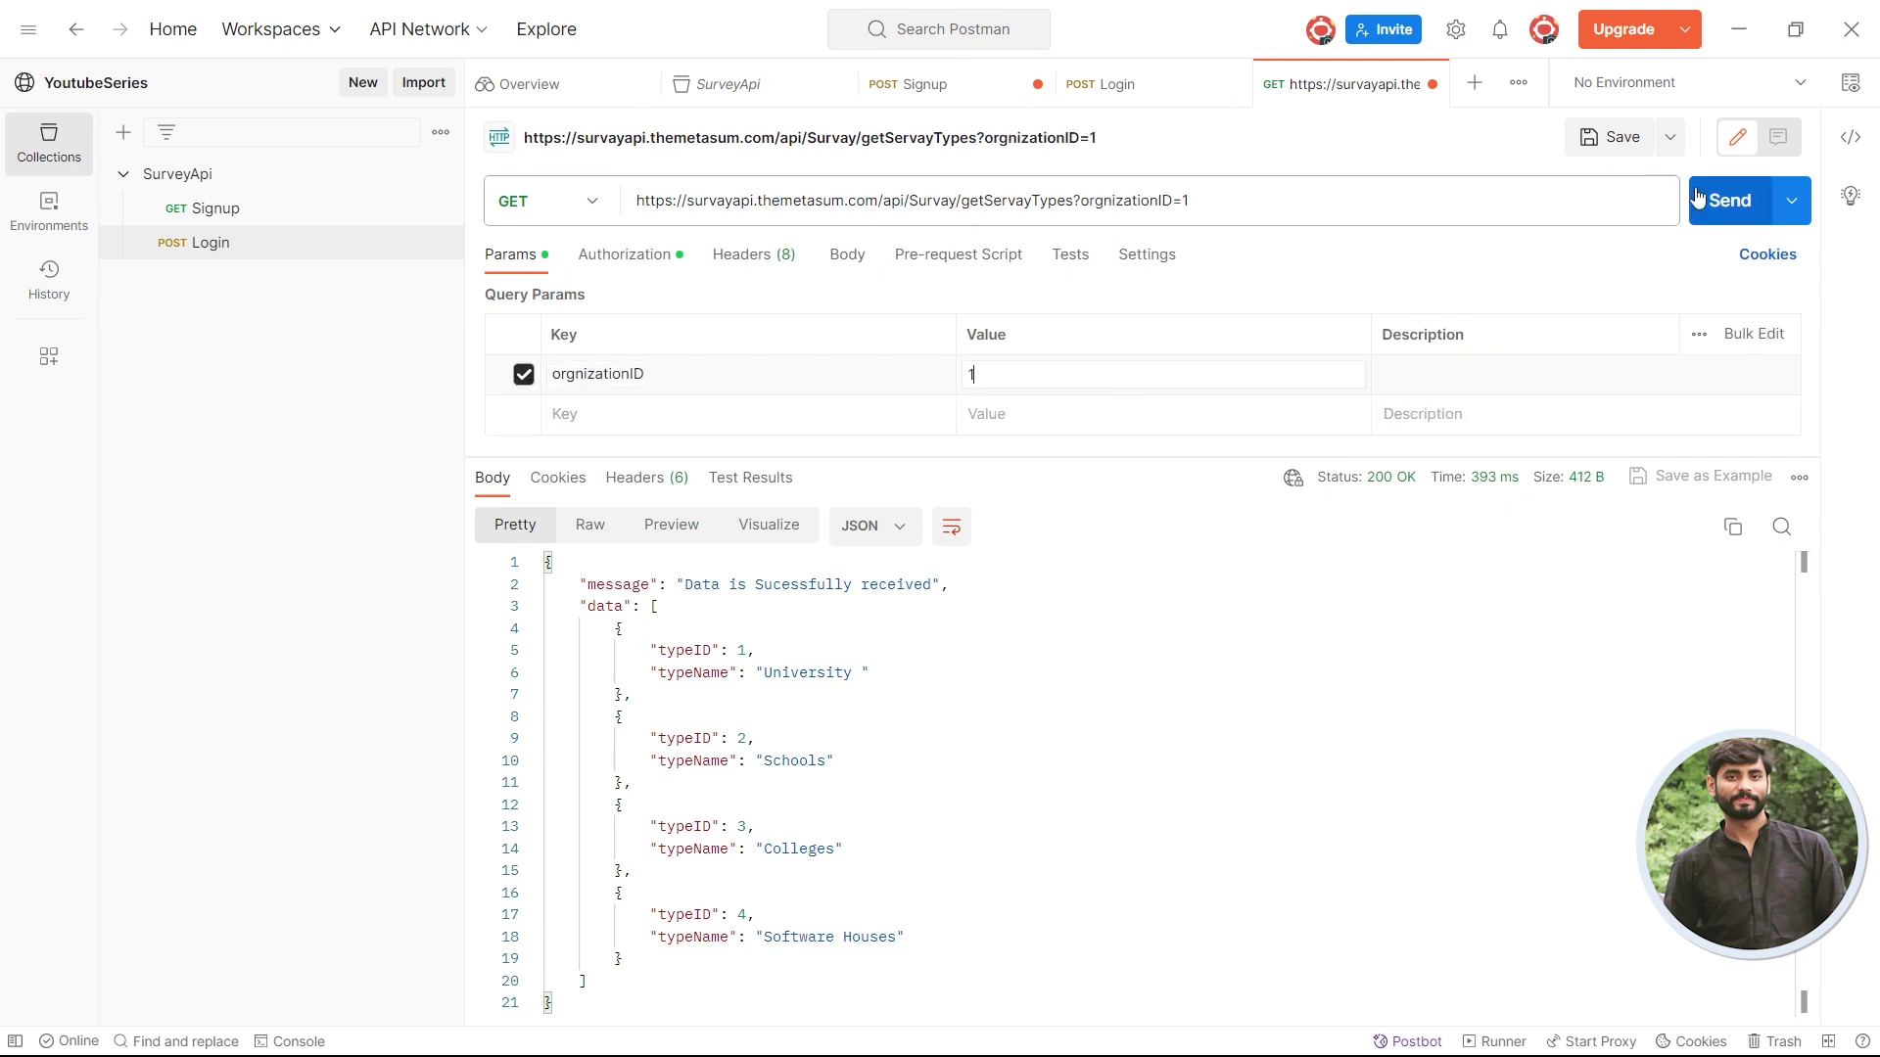
click(1696, 199)
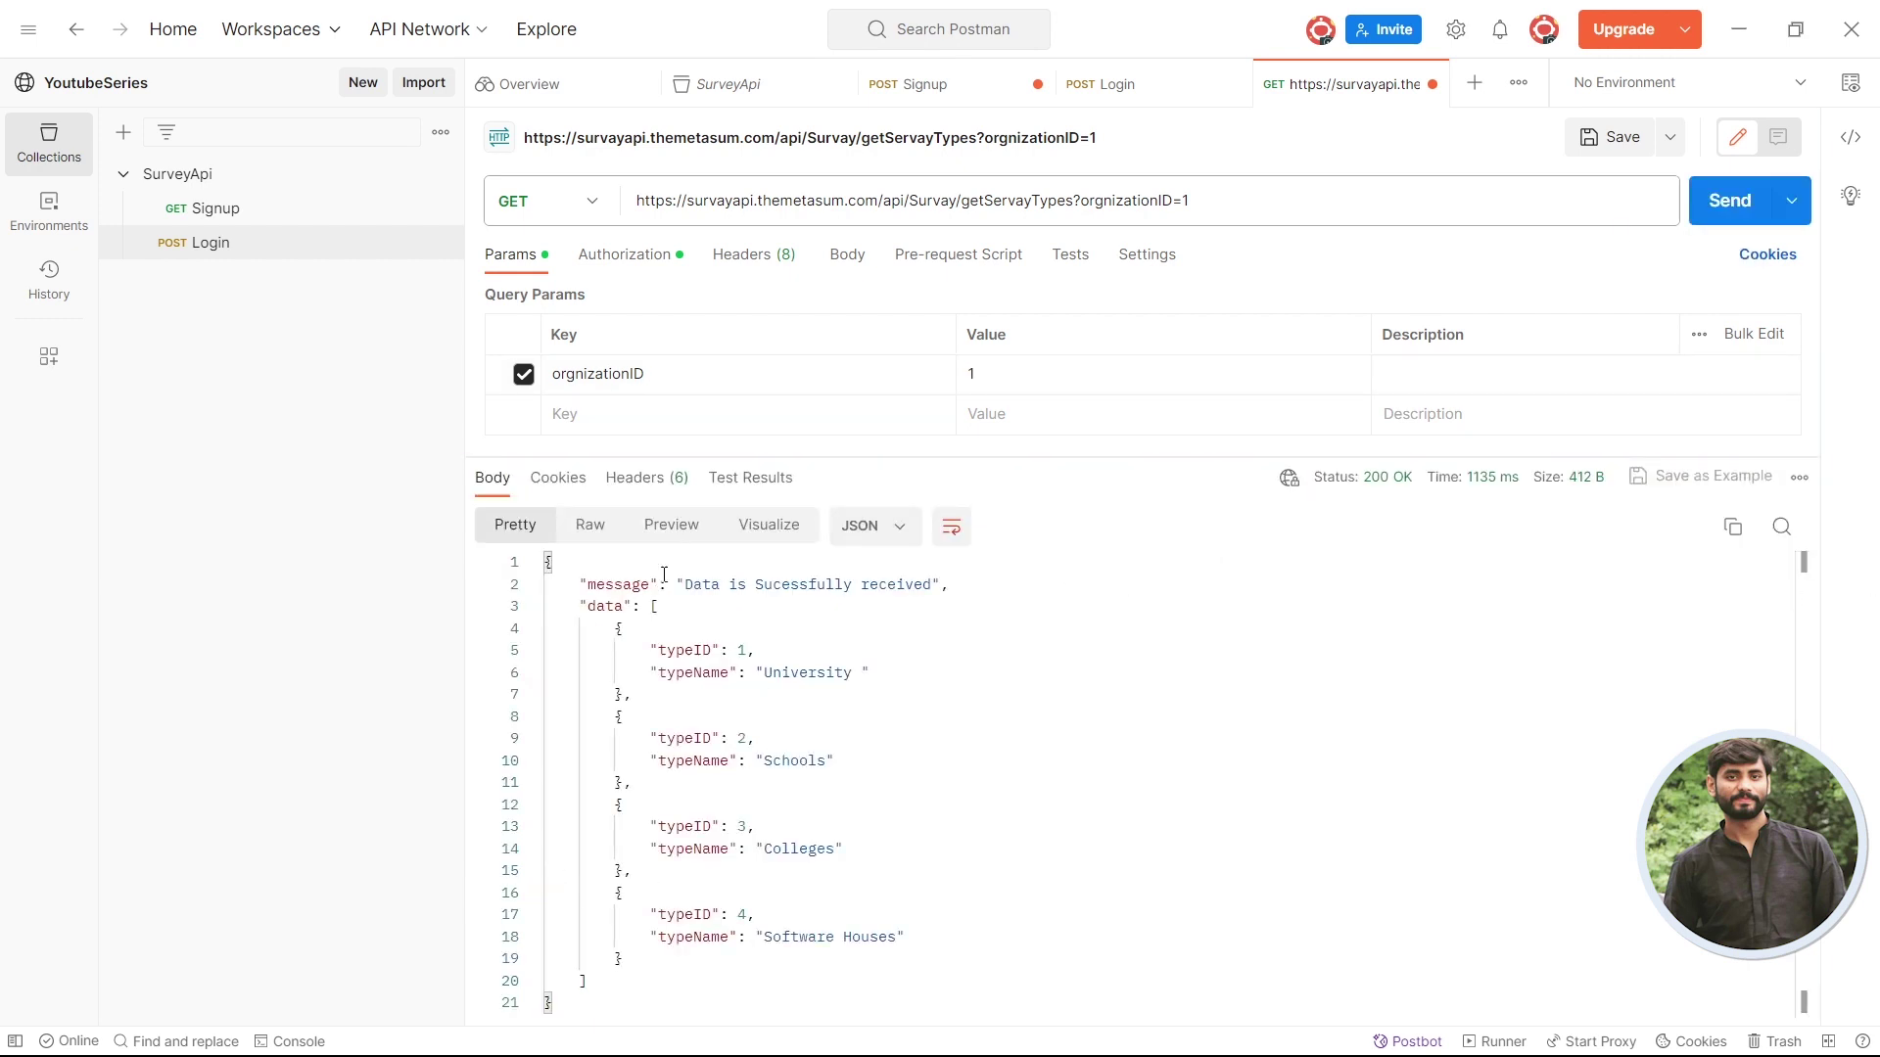
- Inspect the response JSON's message and data array of survey types
mouse_move(1384, 495)
double_click(621, 584)
drag(622, 585, 712, 585)
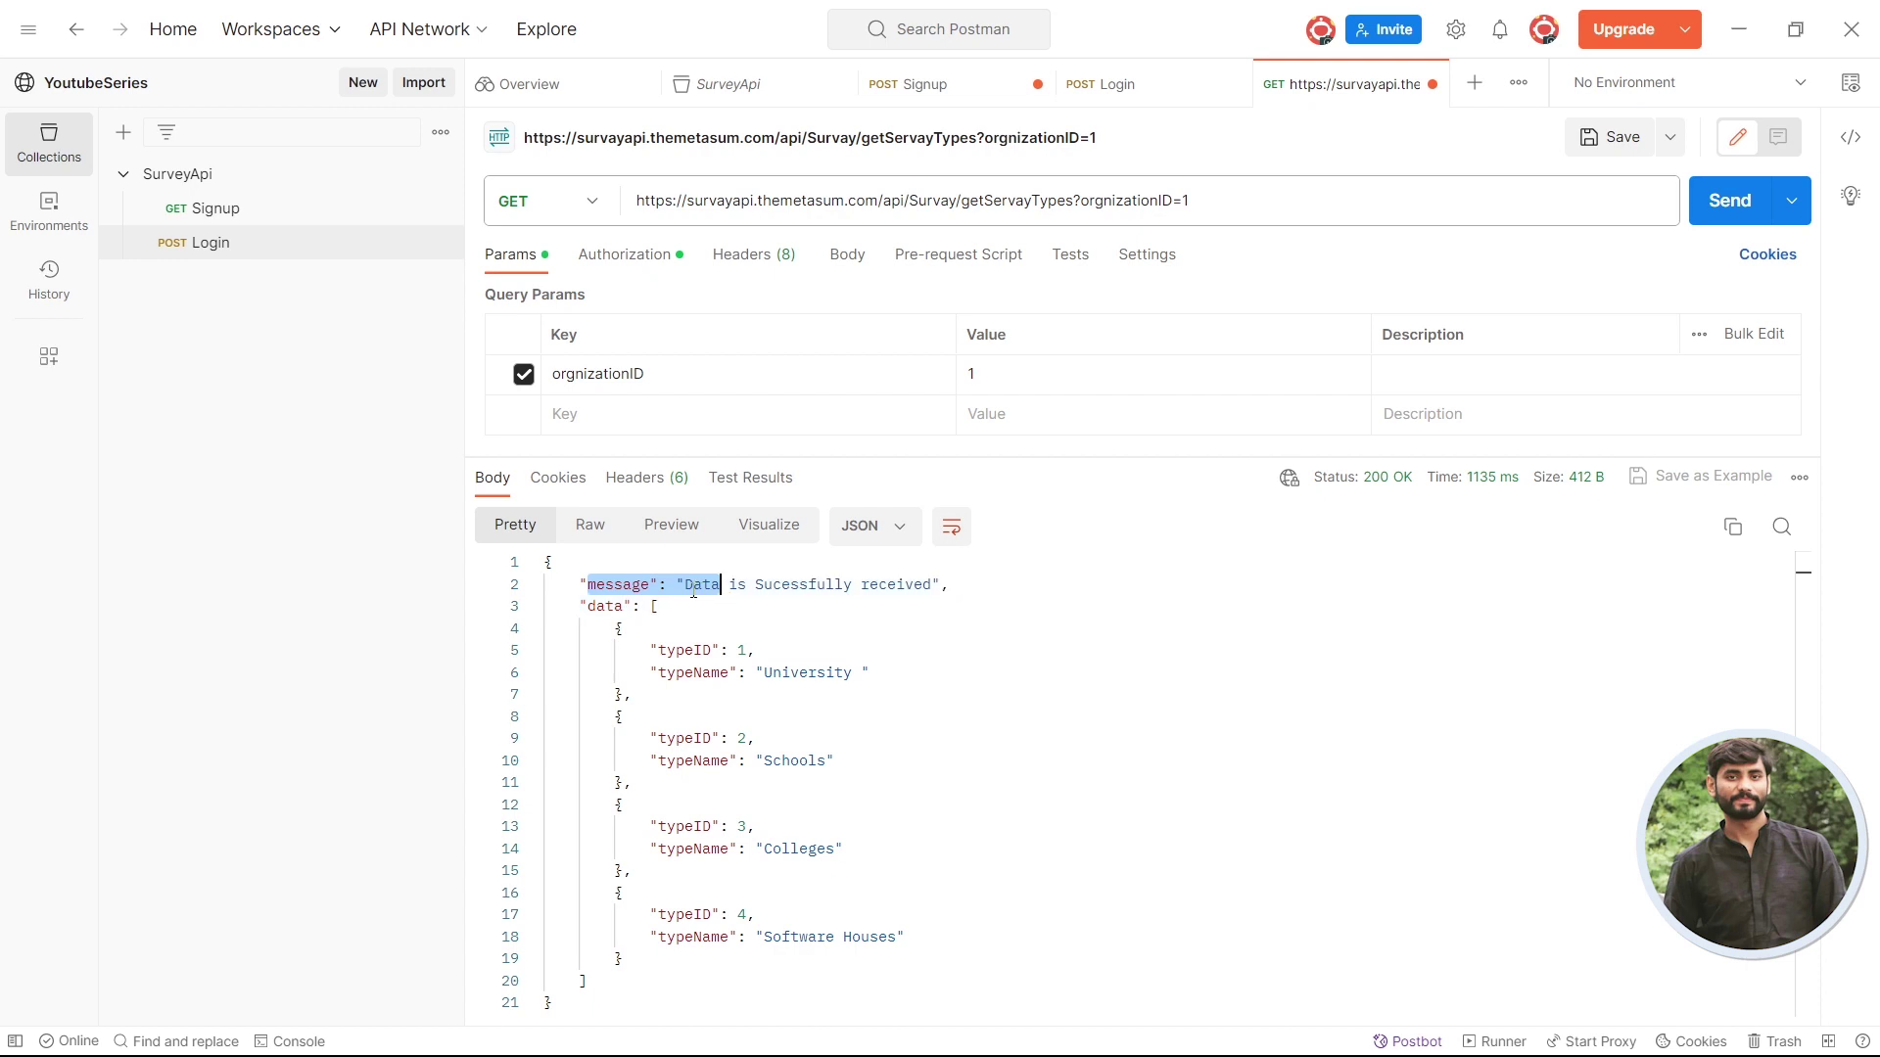
click(694, 584)
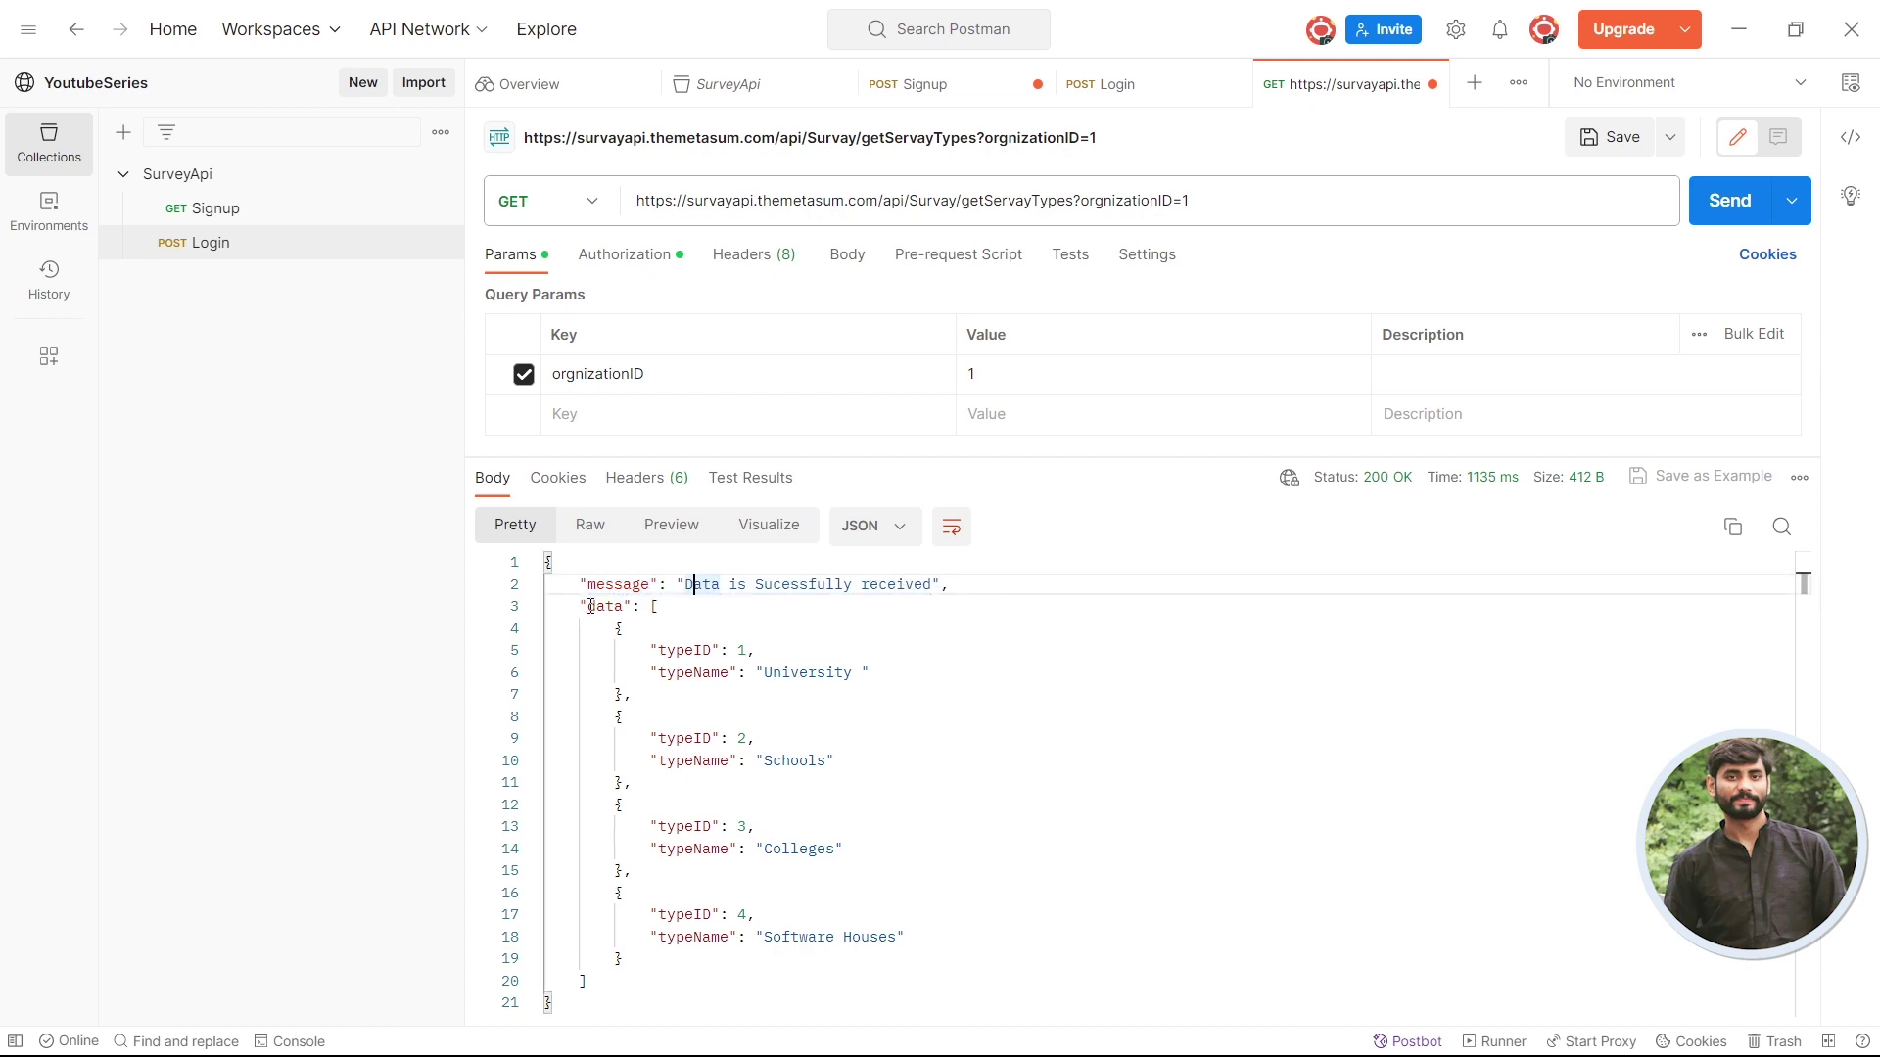
drag(582, 608, 627, 979)
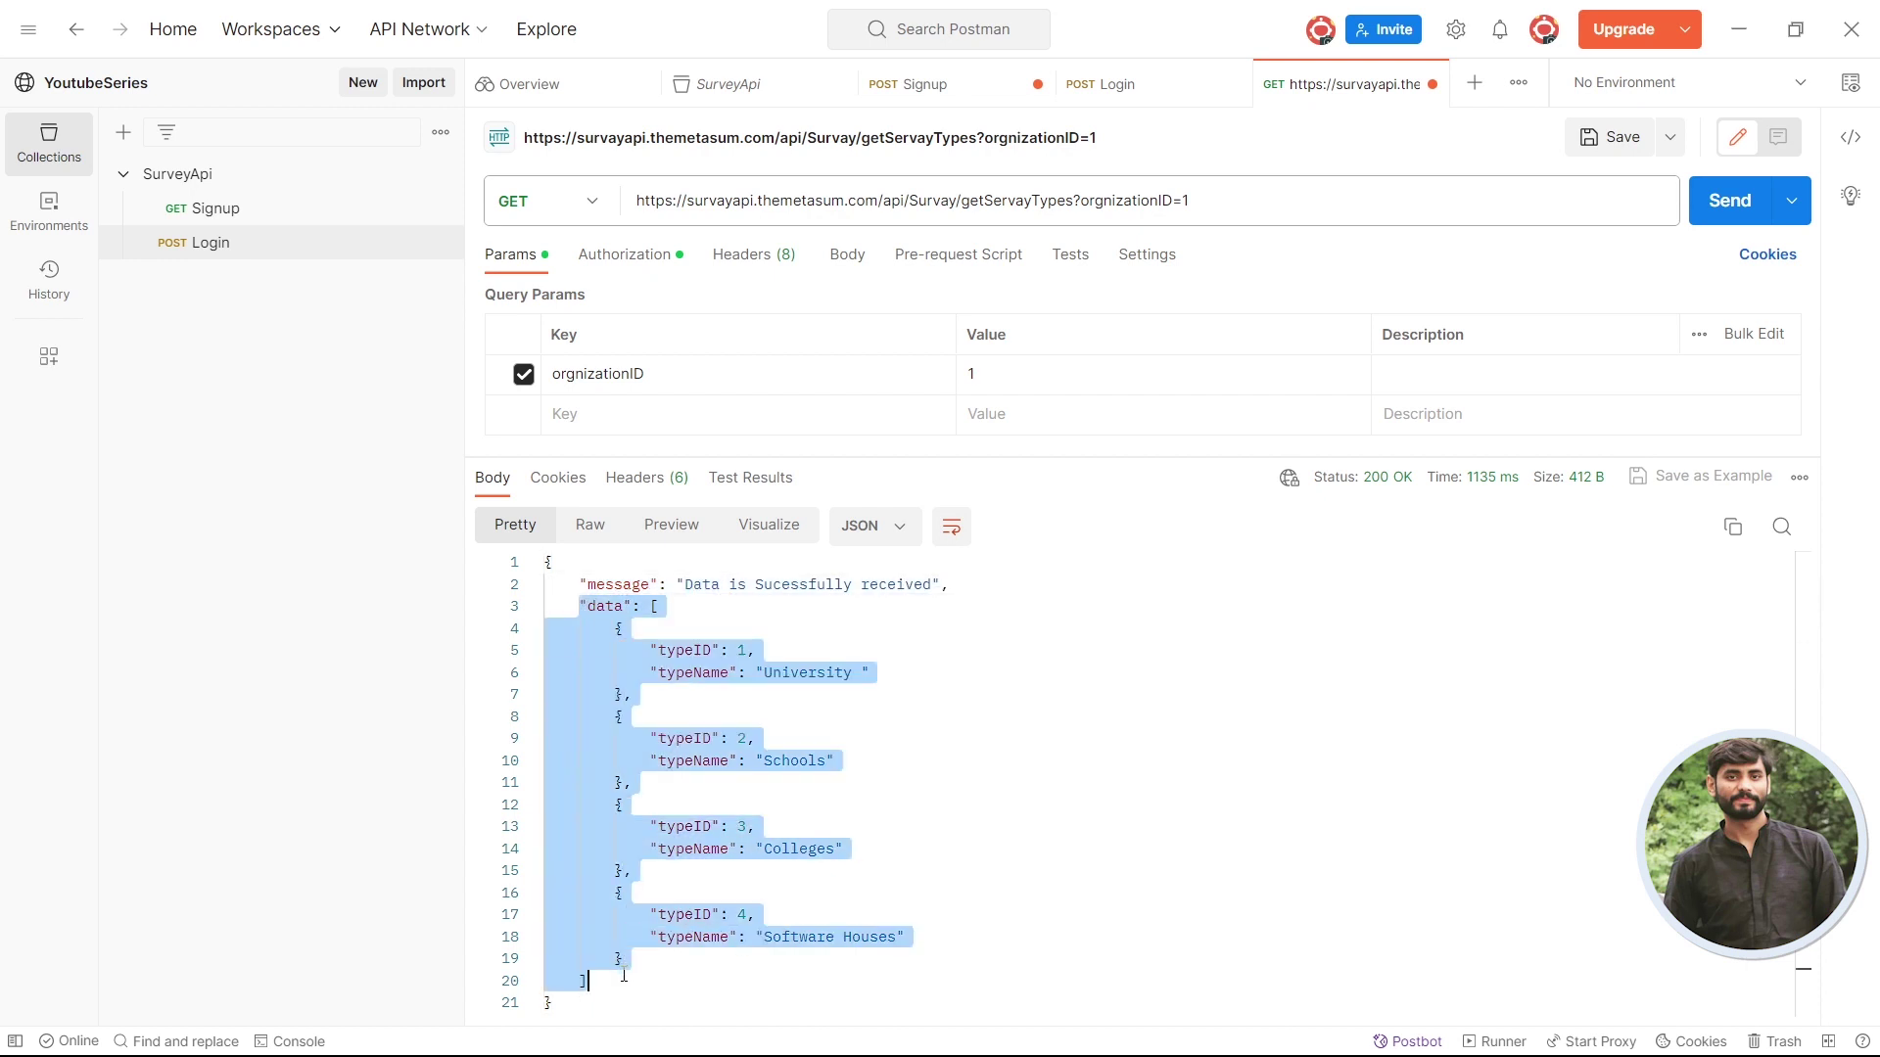
click(623, 976)
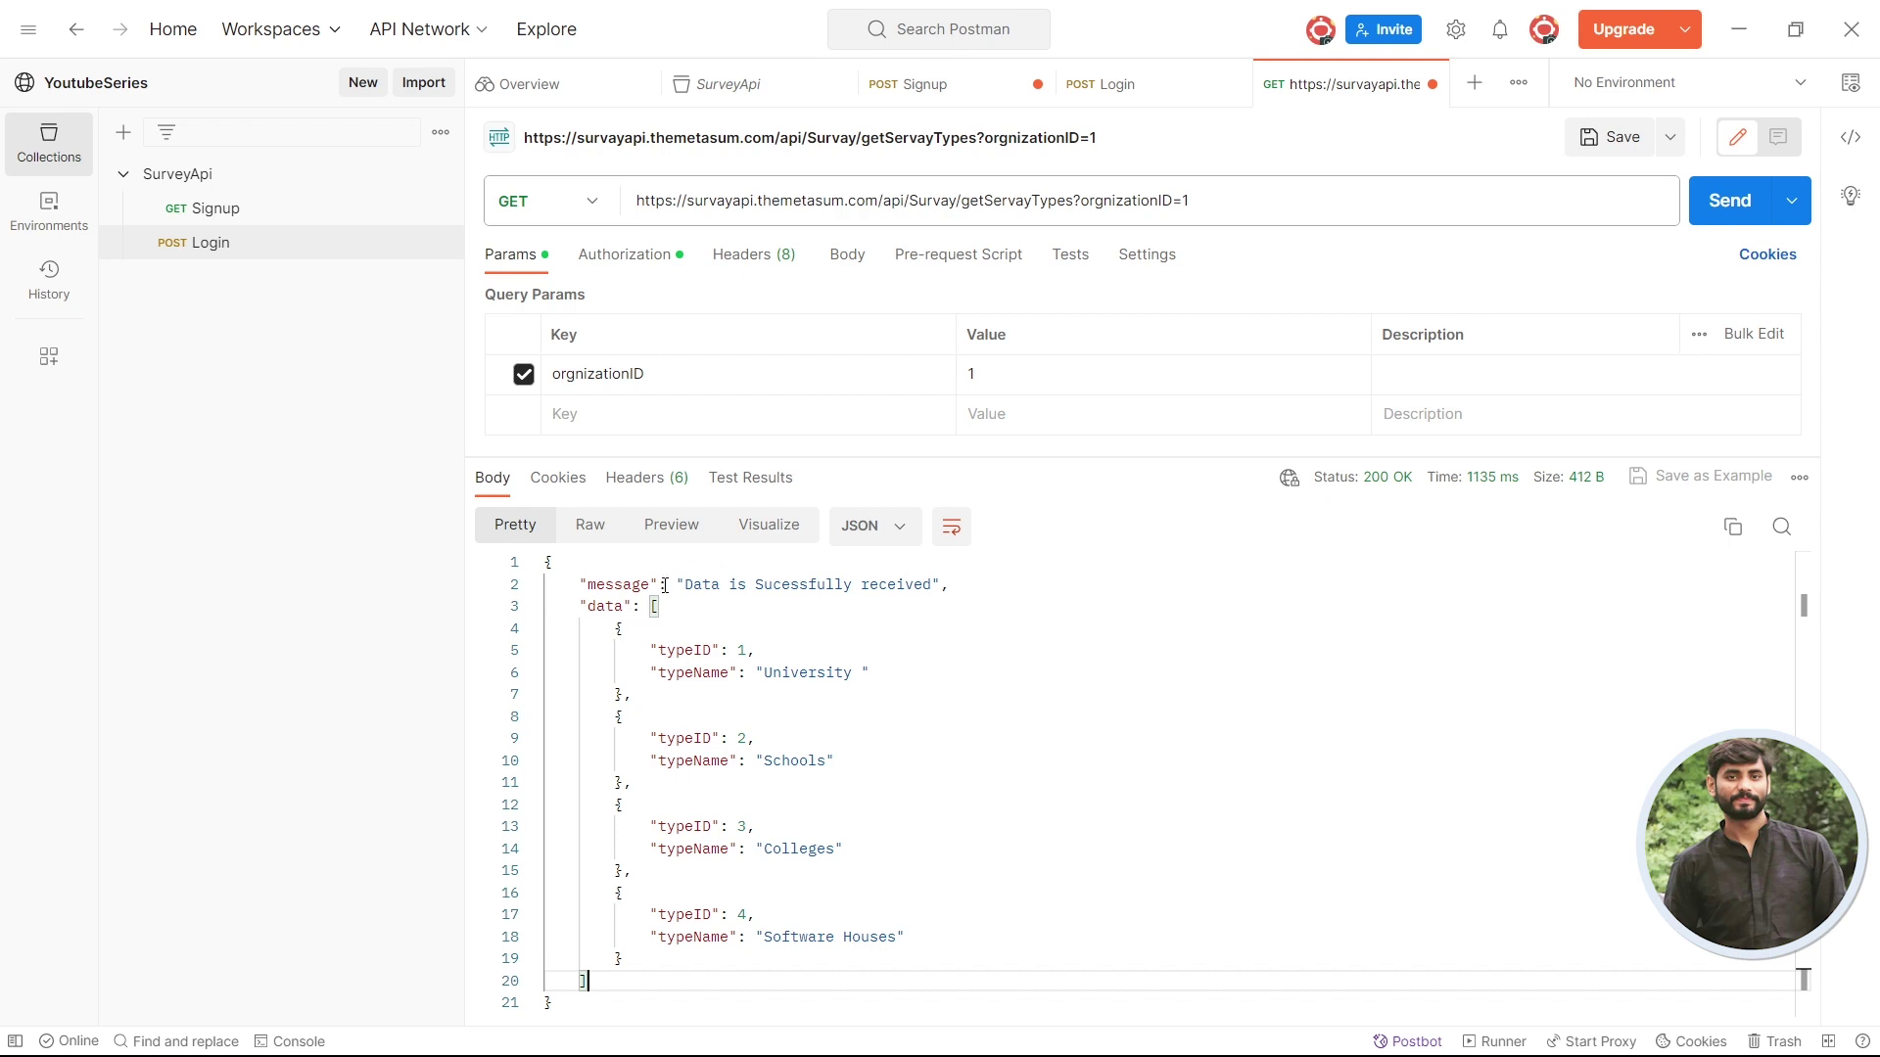
click(713, 870)
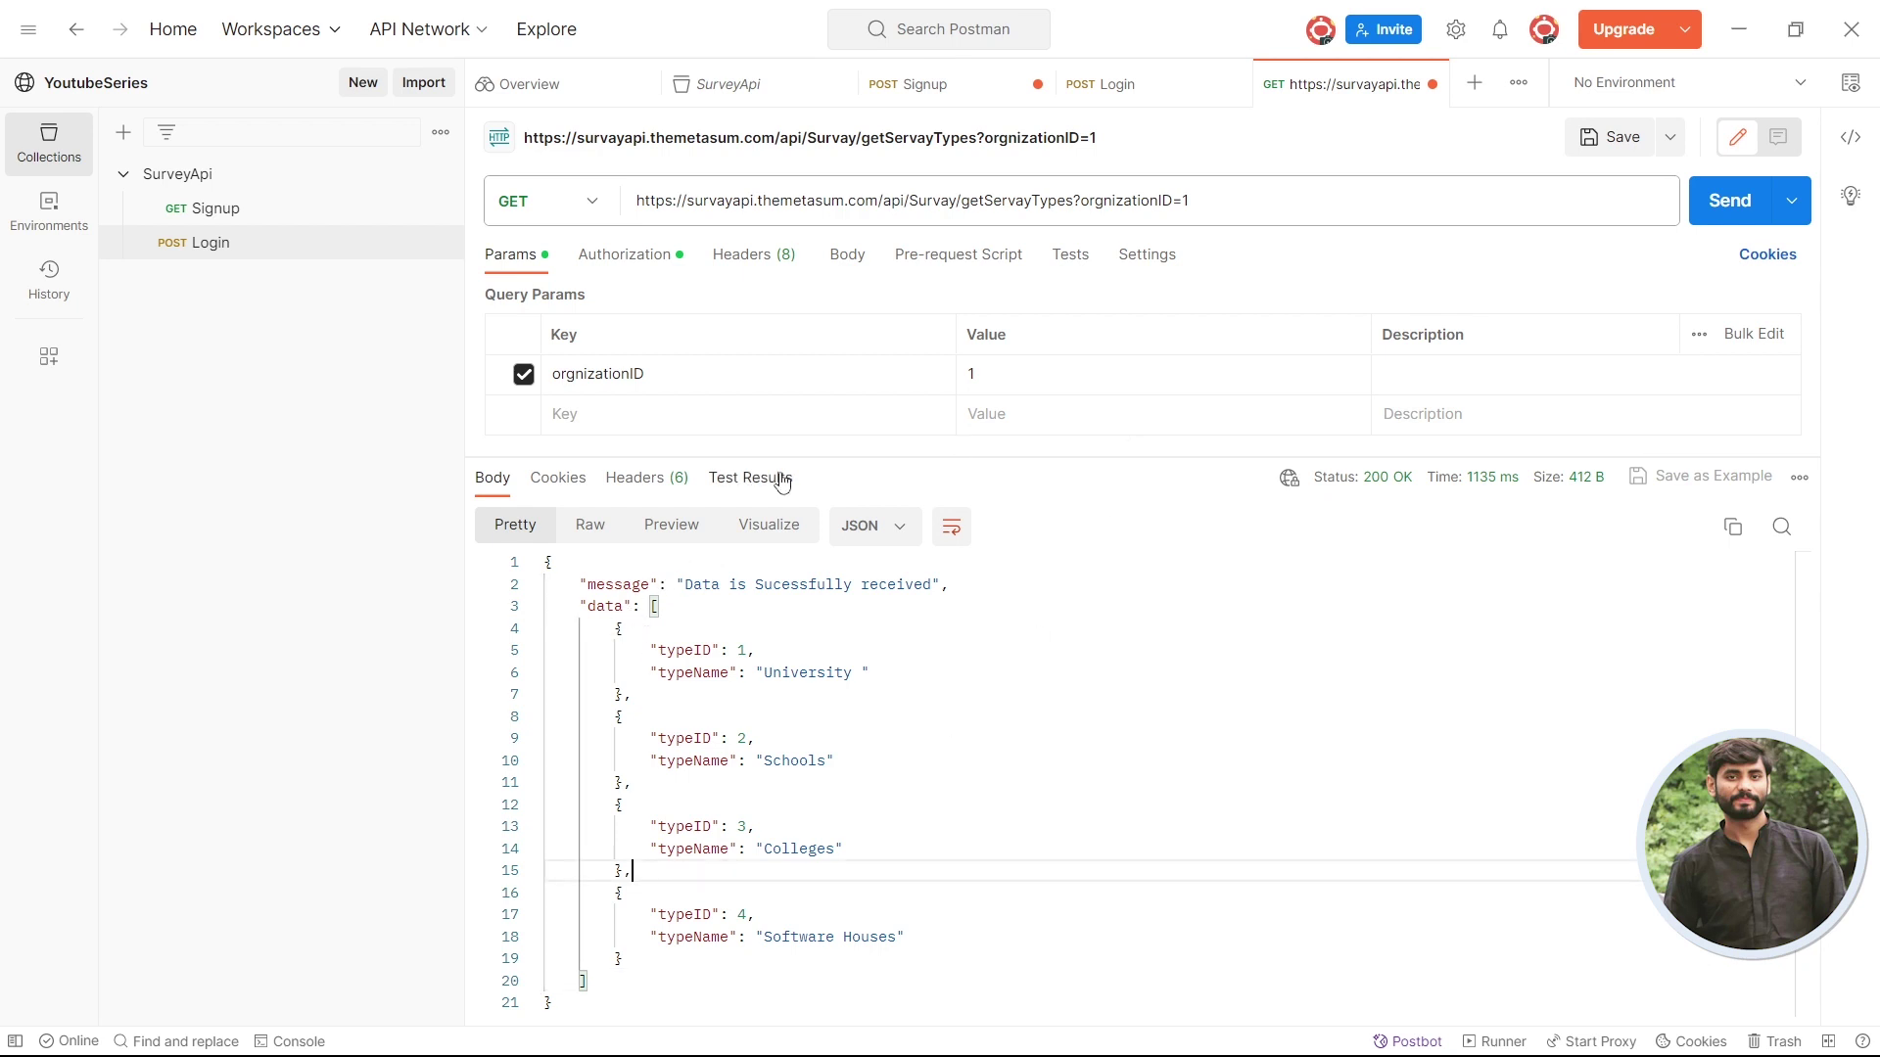
click(650, 261)
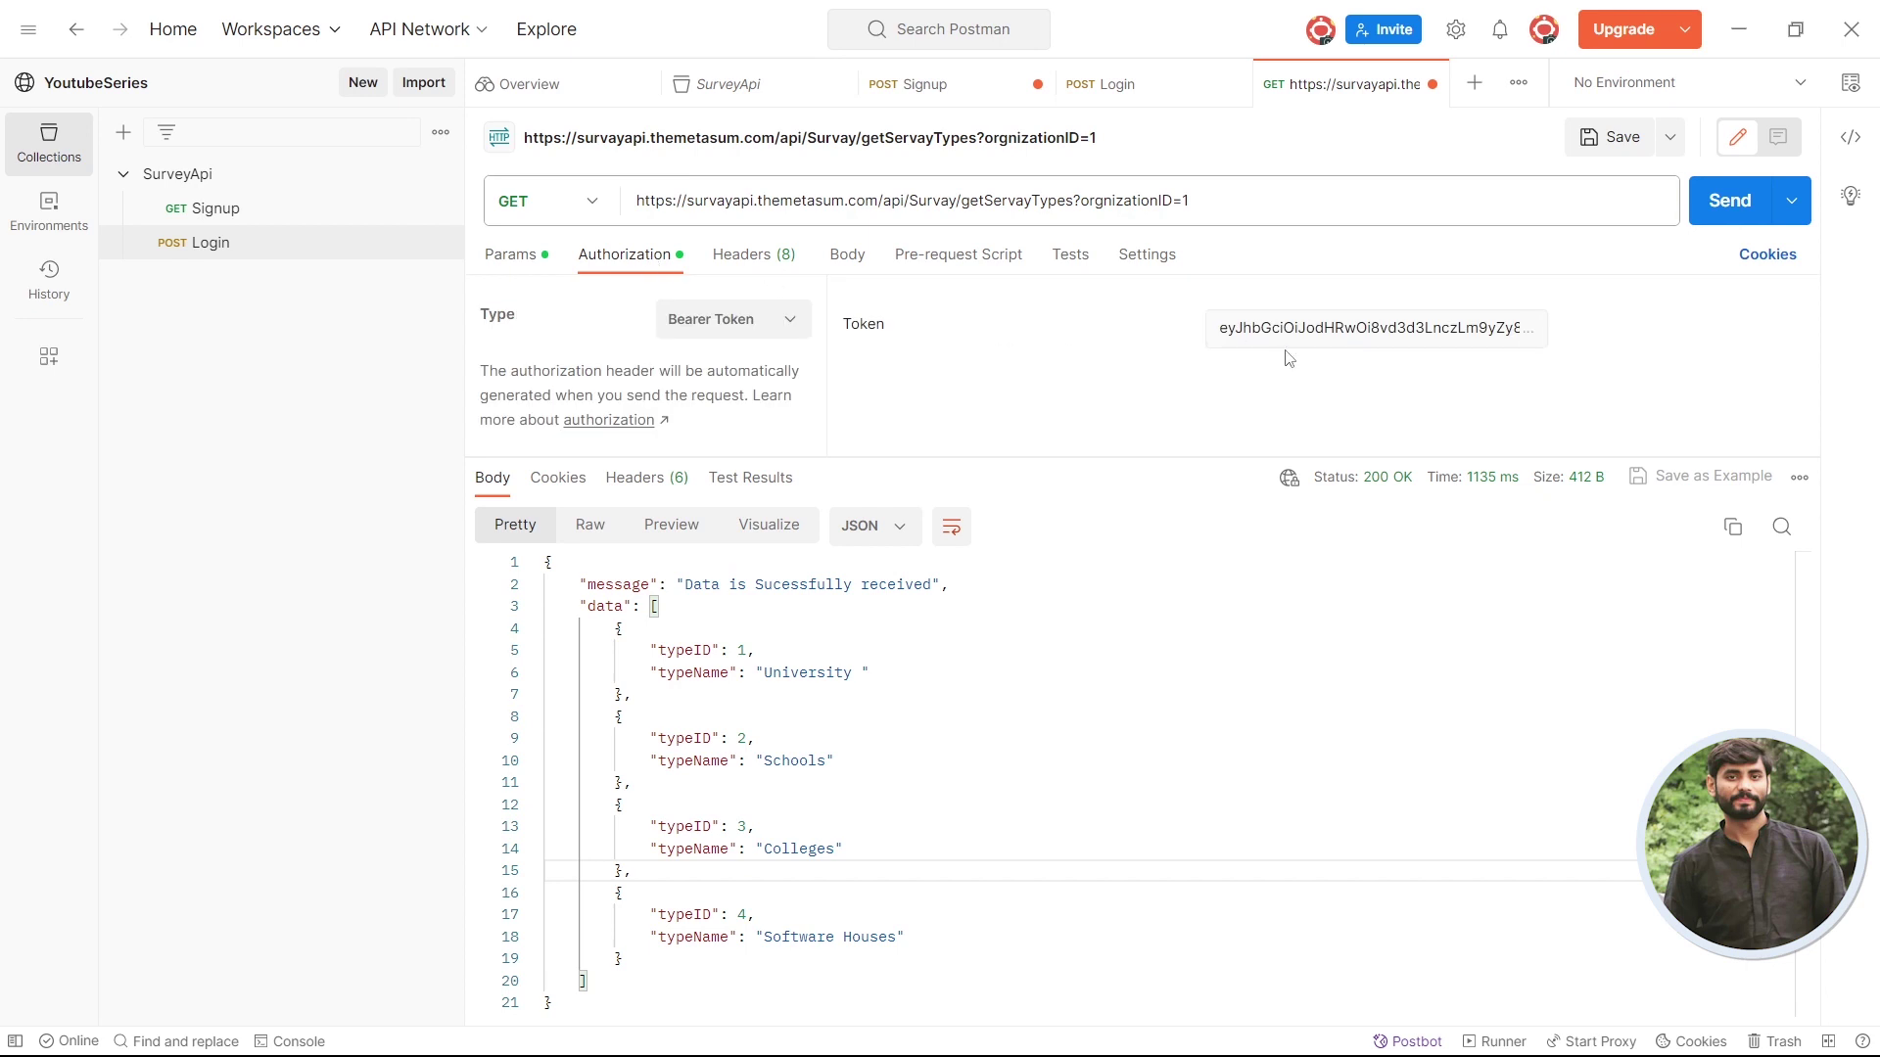
- Delete the bearer token's first character and resend to test authorization, then send again
click(1334, 327)
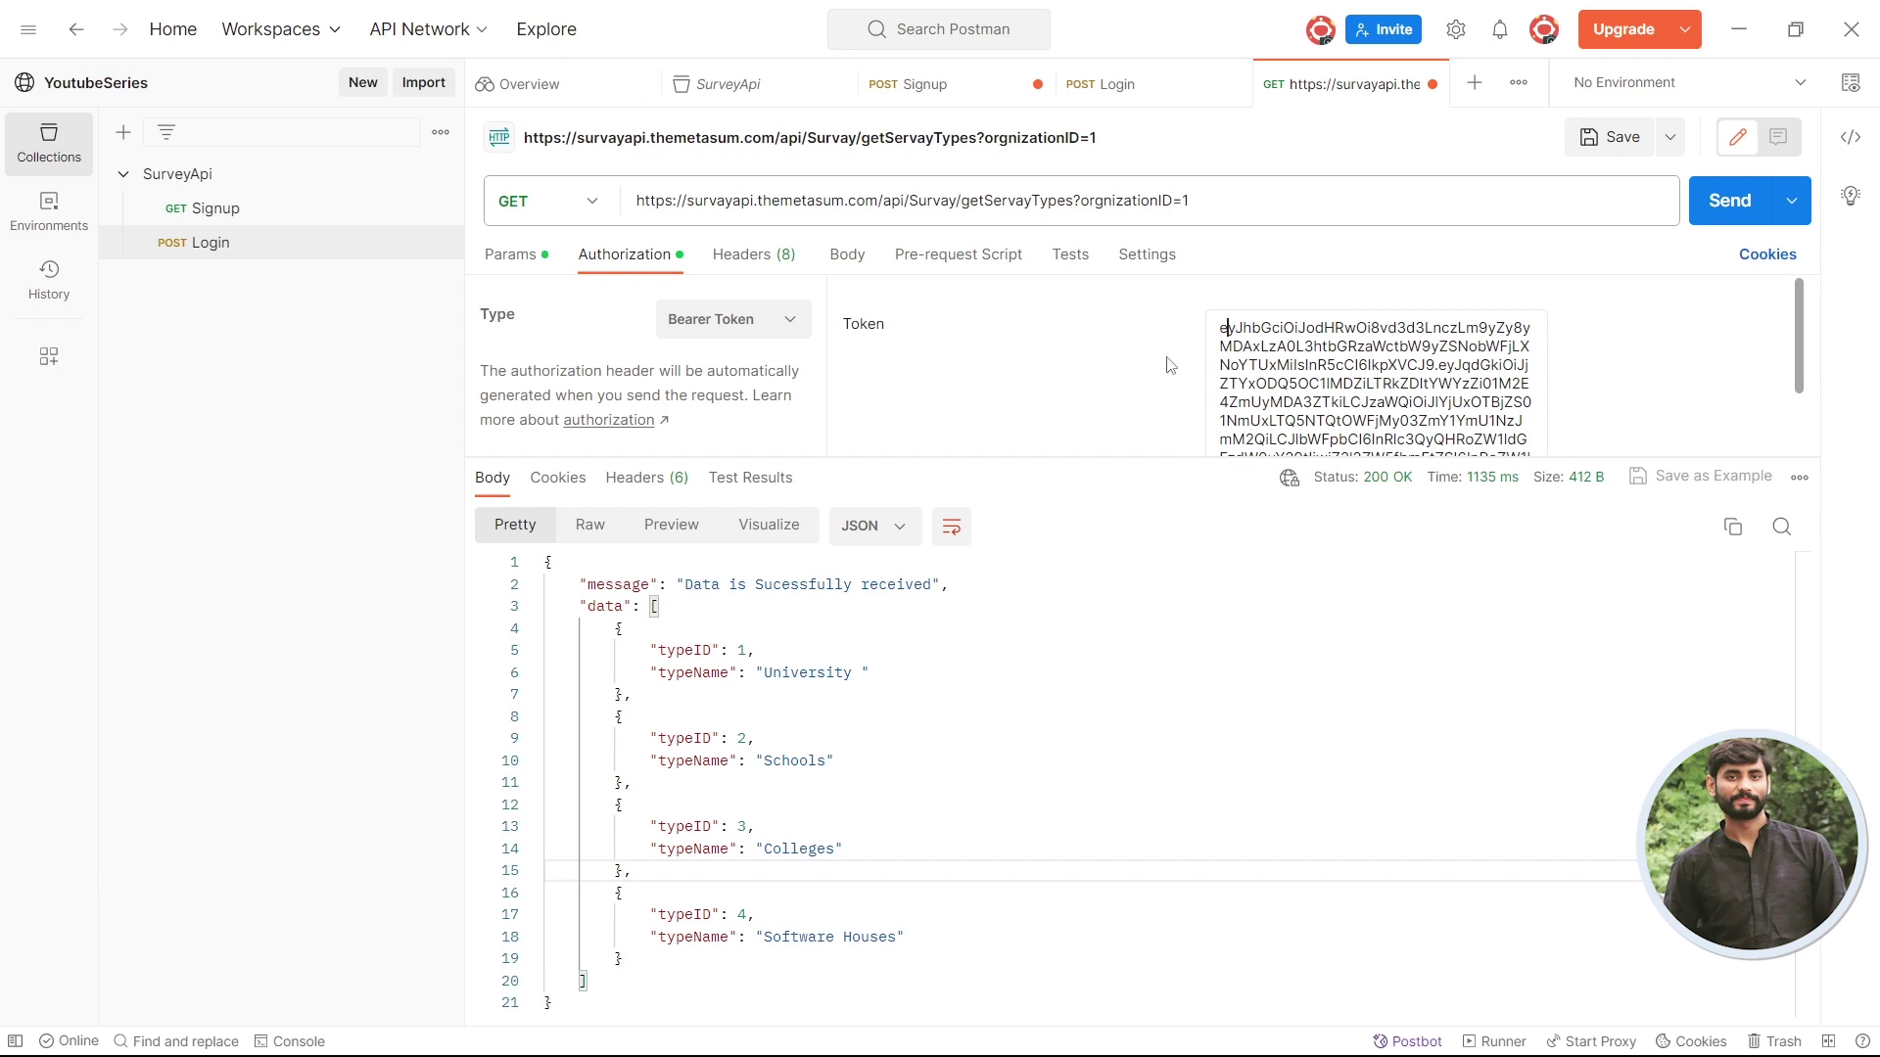
key(BackSpace)
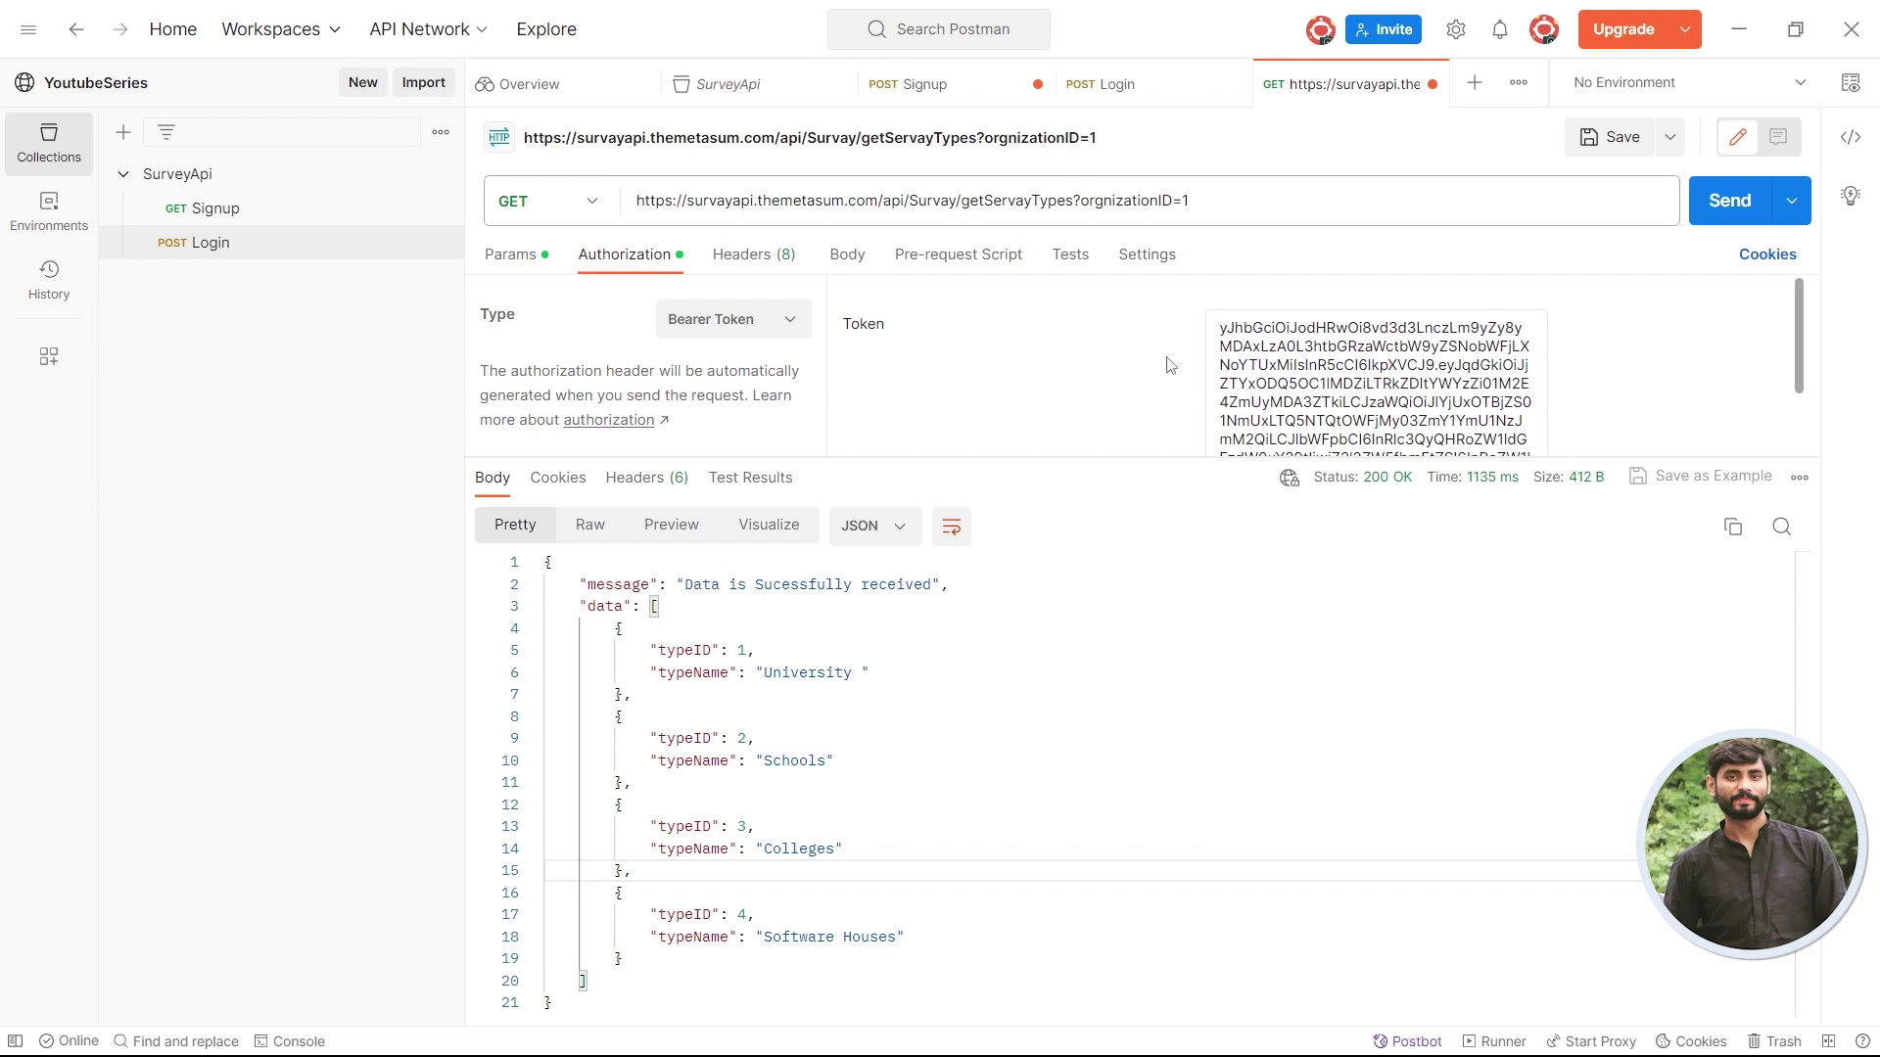
key(ctrl+Return)
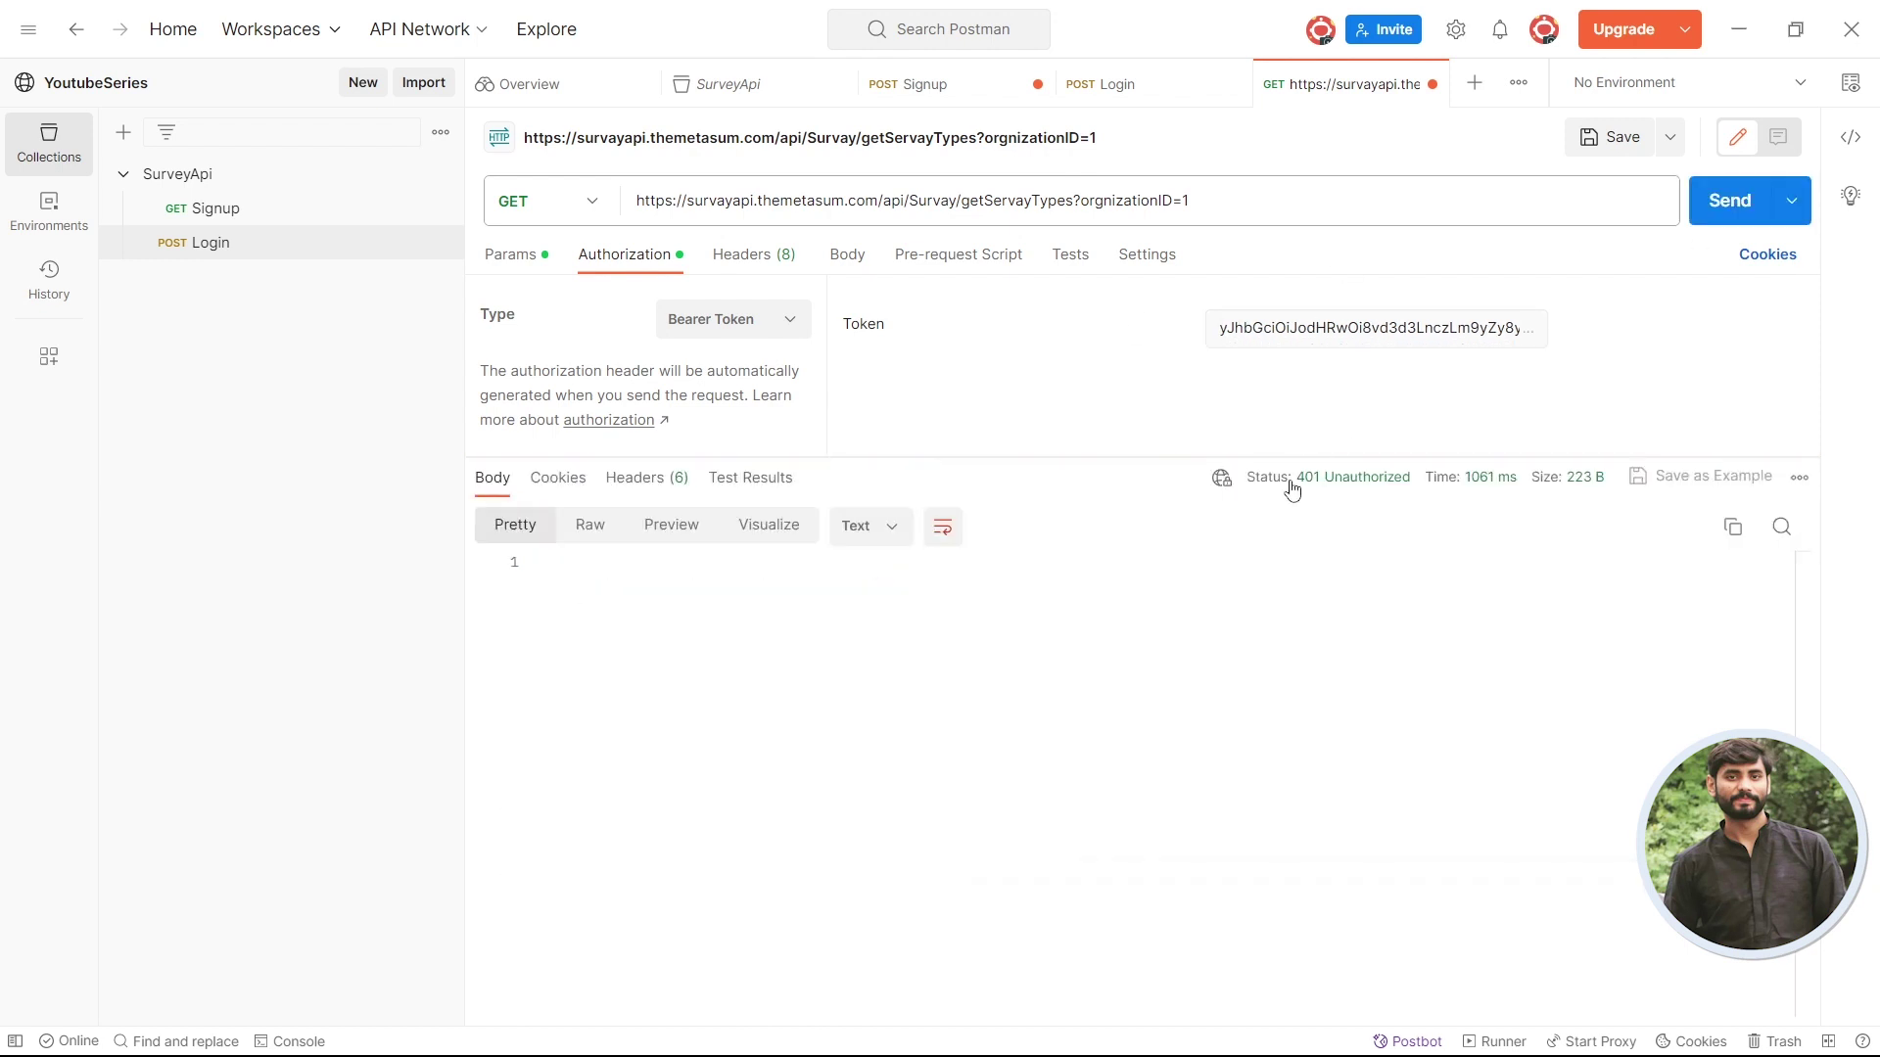
click(1222, 337)
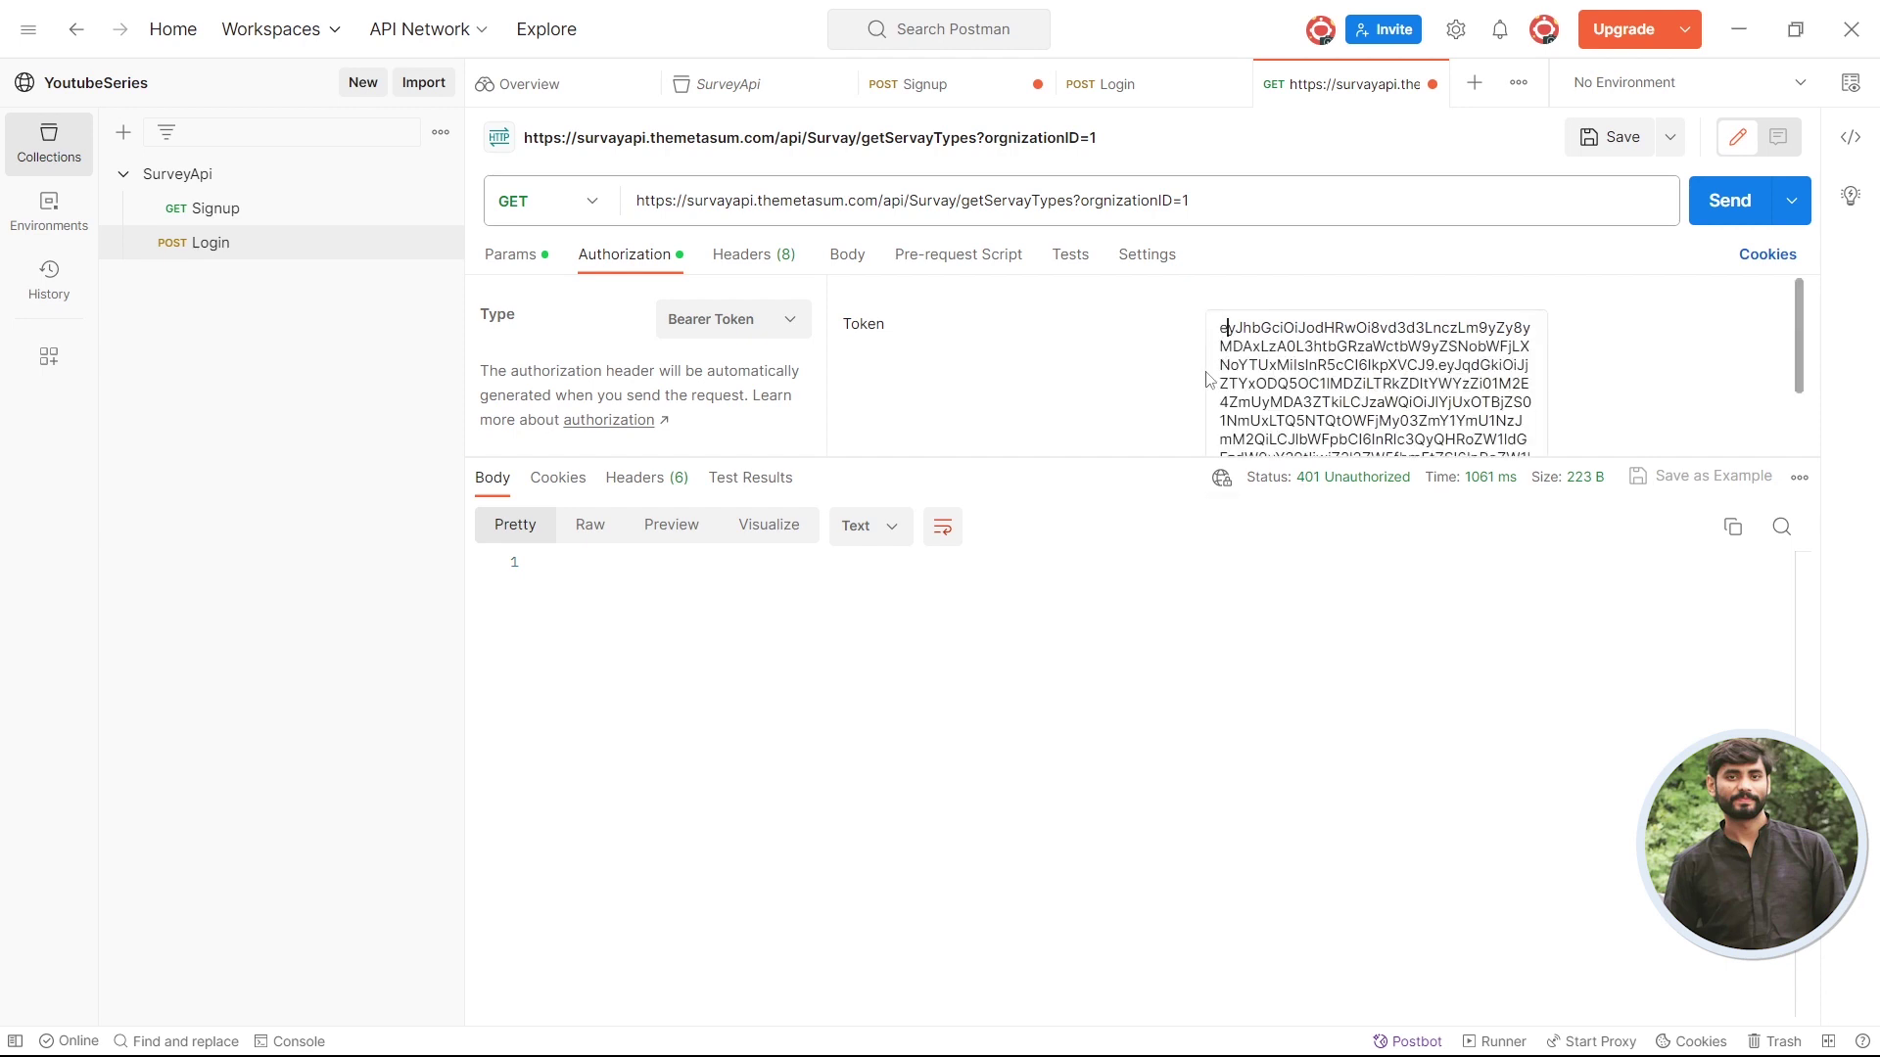
click(1723, 200)
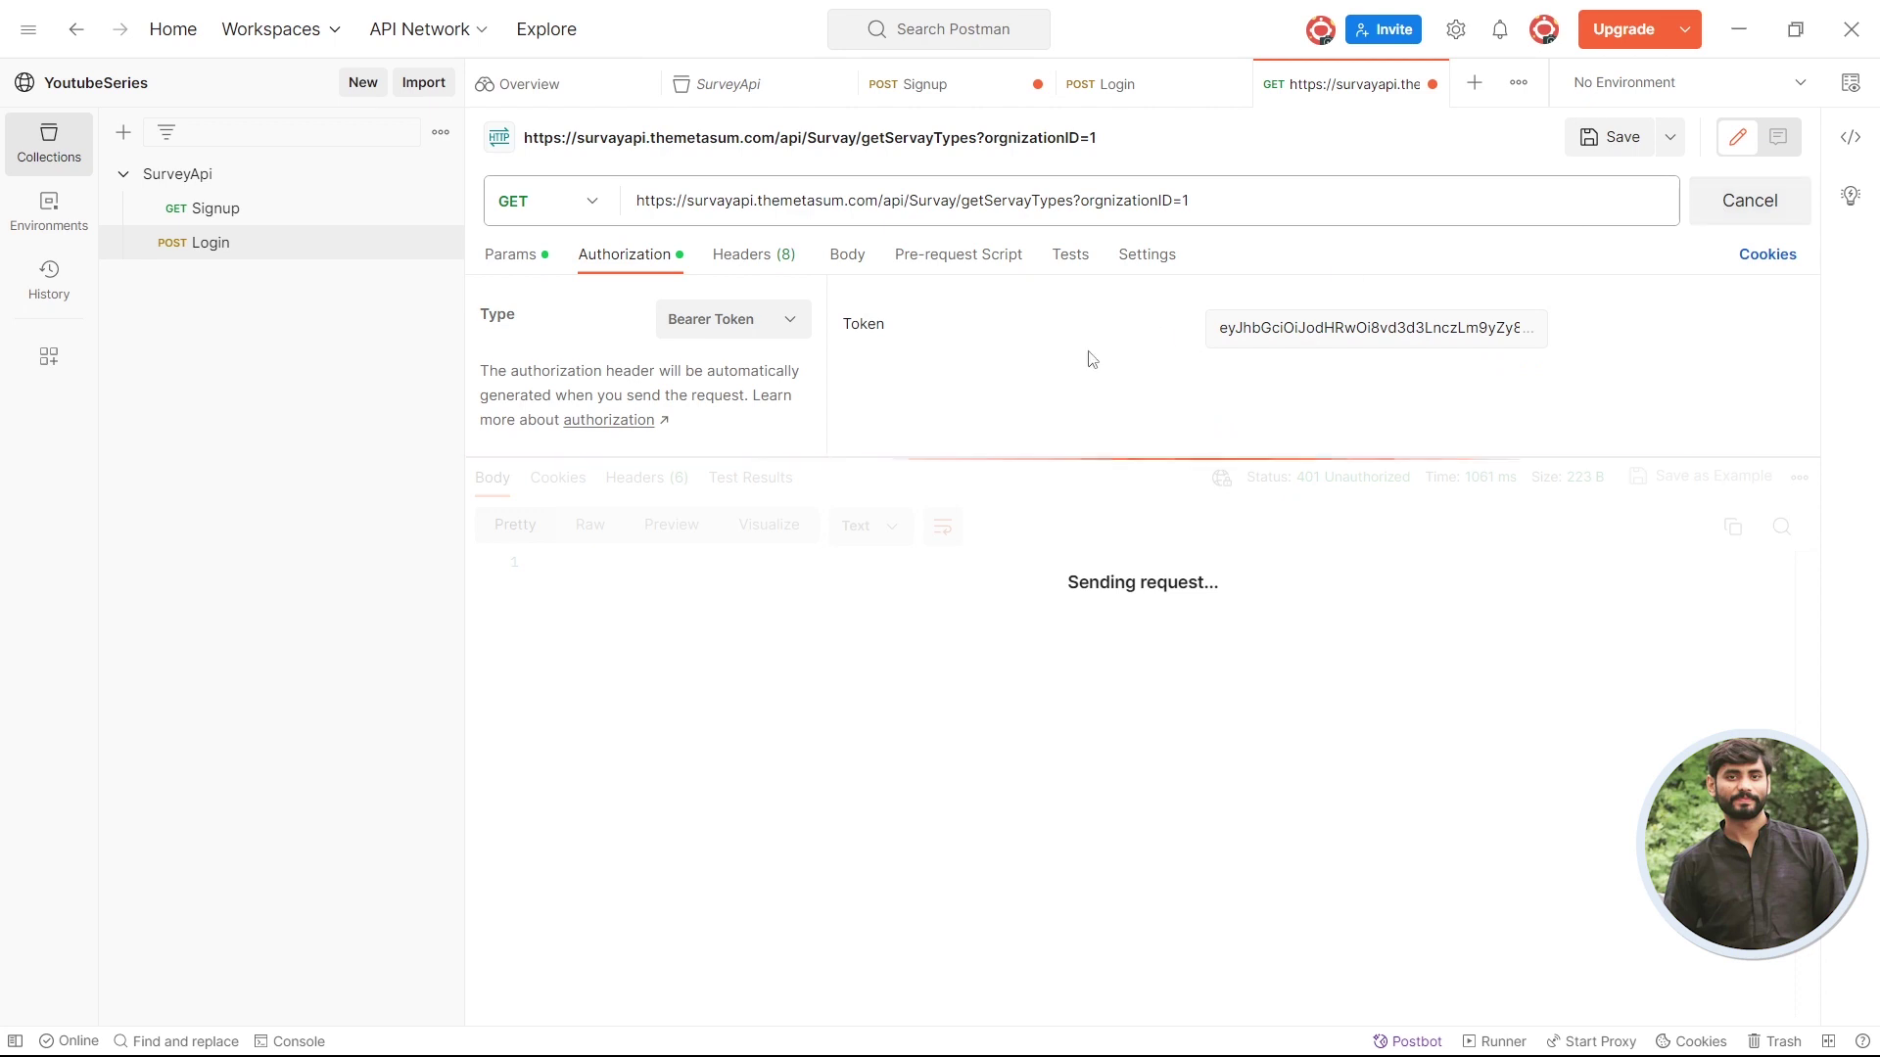
- Compare the bearer token with the token in the Login response
click(1140, 86)
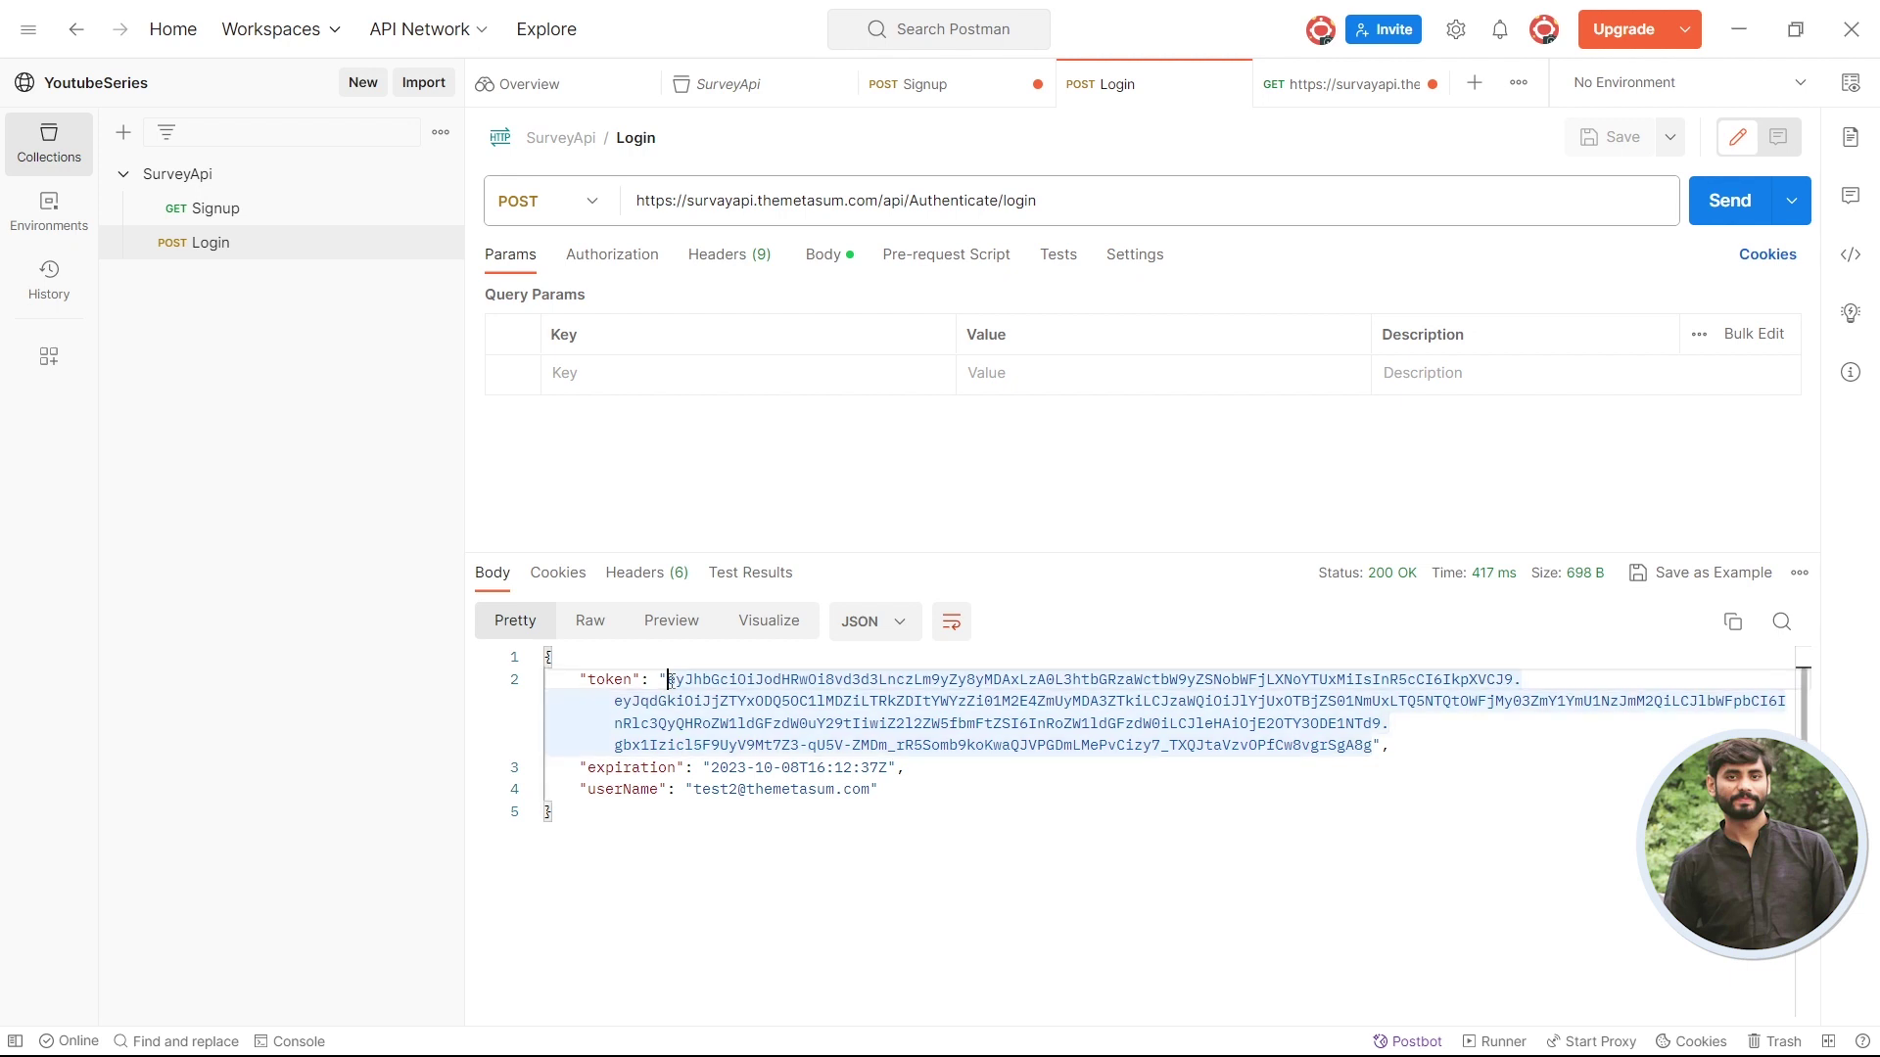
drag(674, 679, 1368, 745)
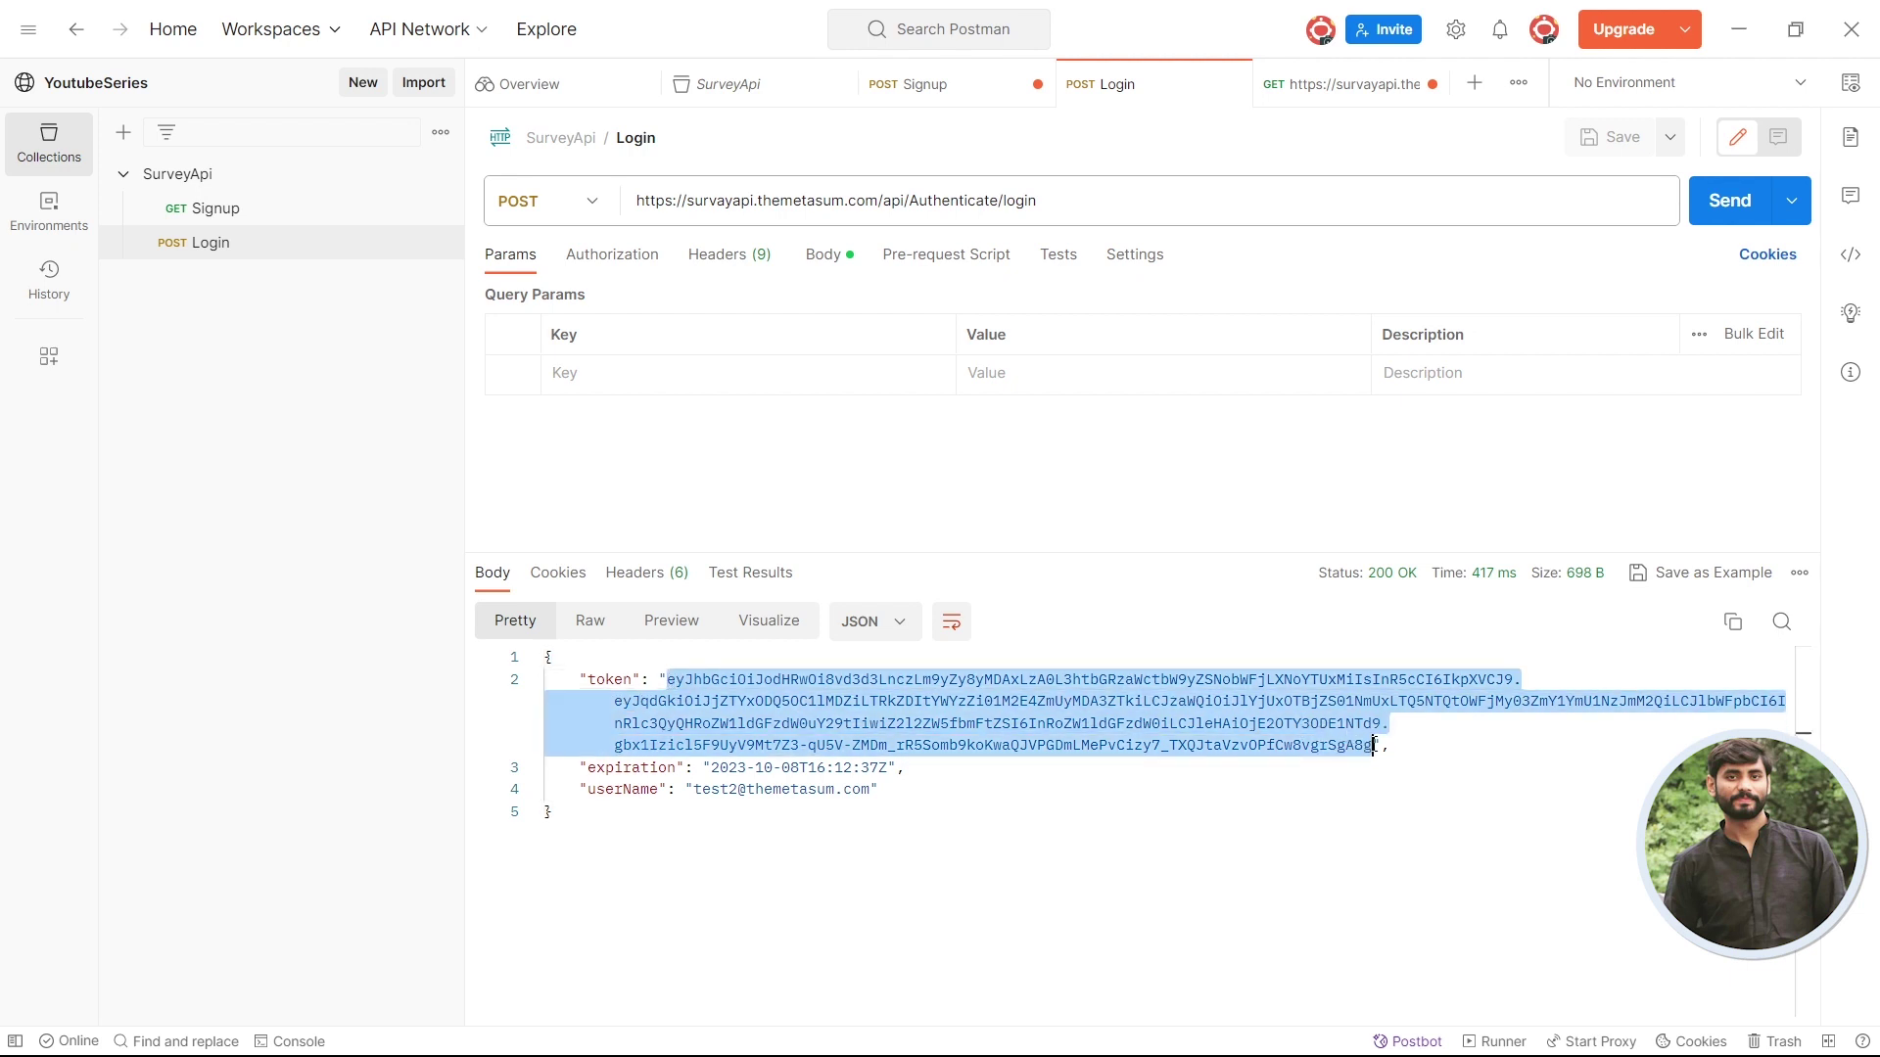
click(1349, 90)
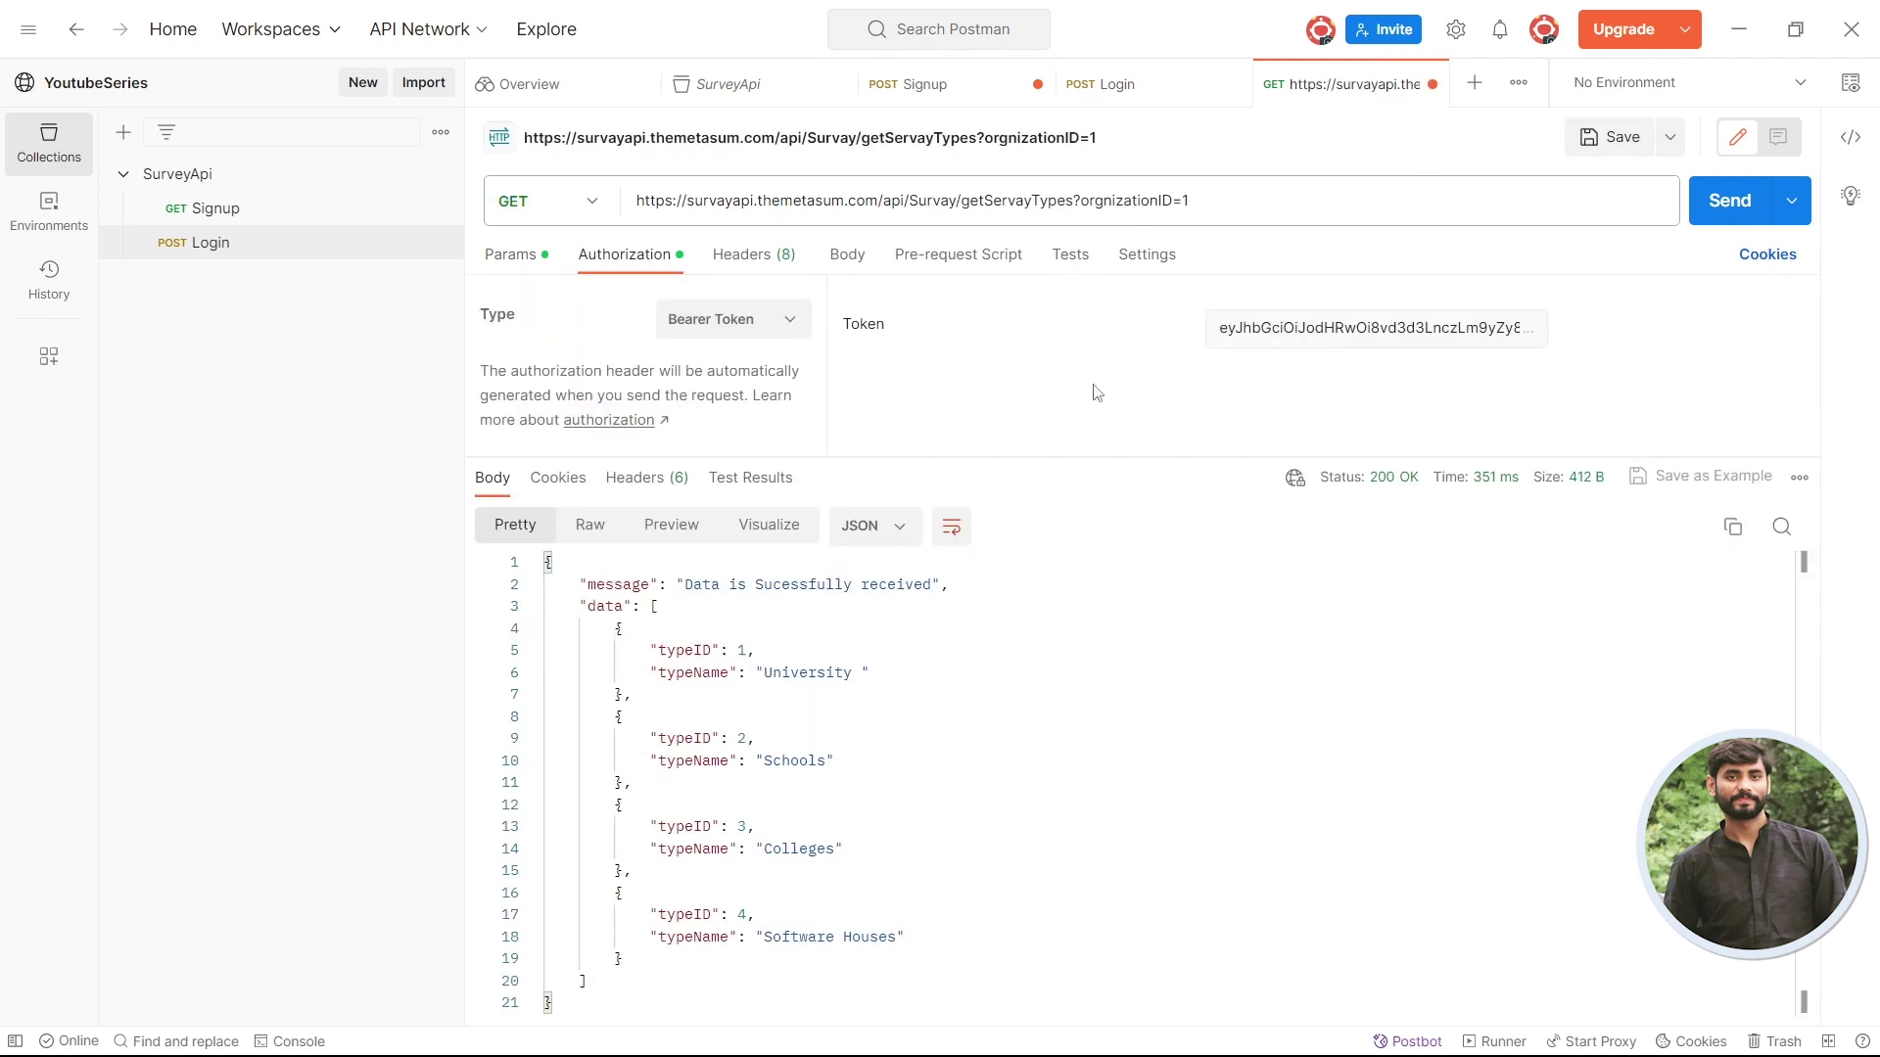
click(1323, 330)
click(1084, 337)
- Save the request as 'getServayTypes?orgnizationID=1' in the SurveyApi collection
key(ctrl+s)
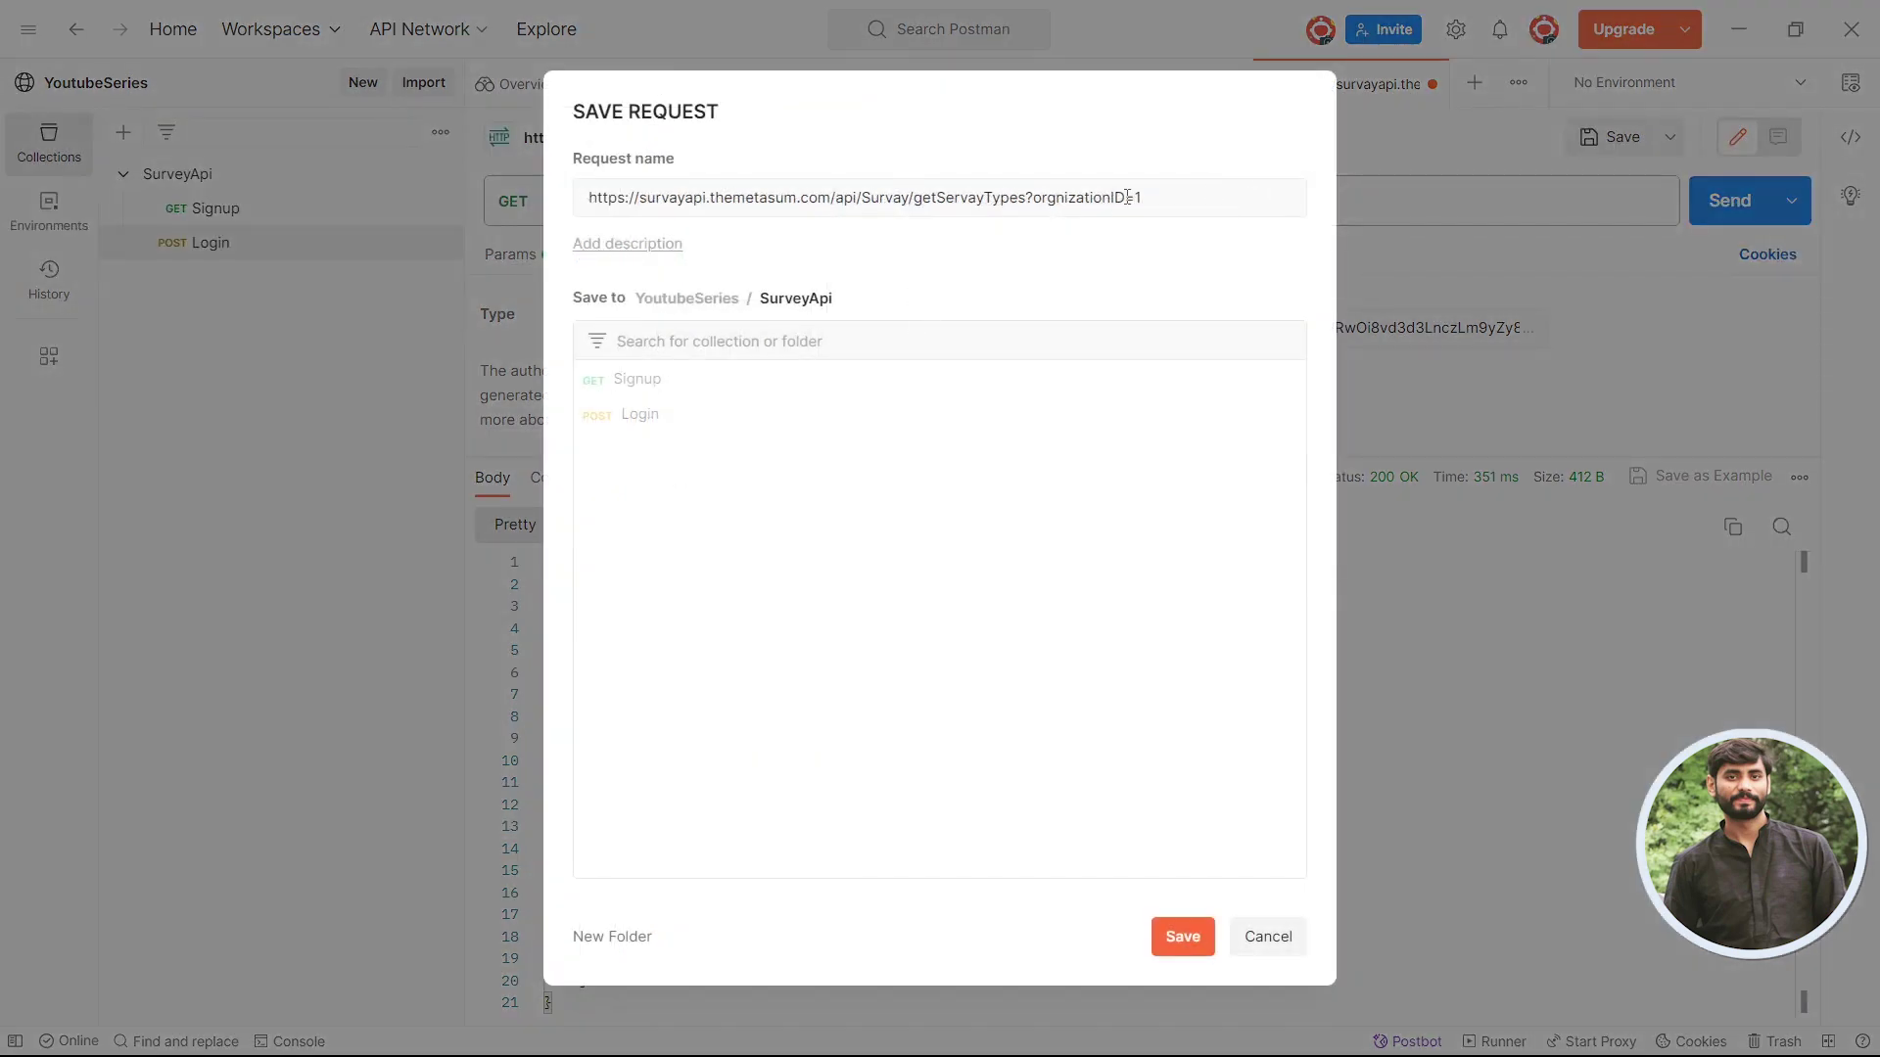
drag(915, 198, 179, 227)
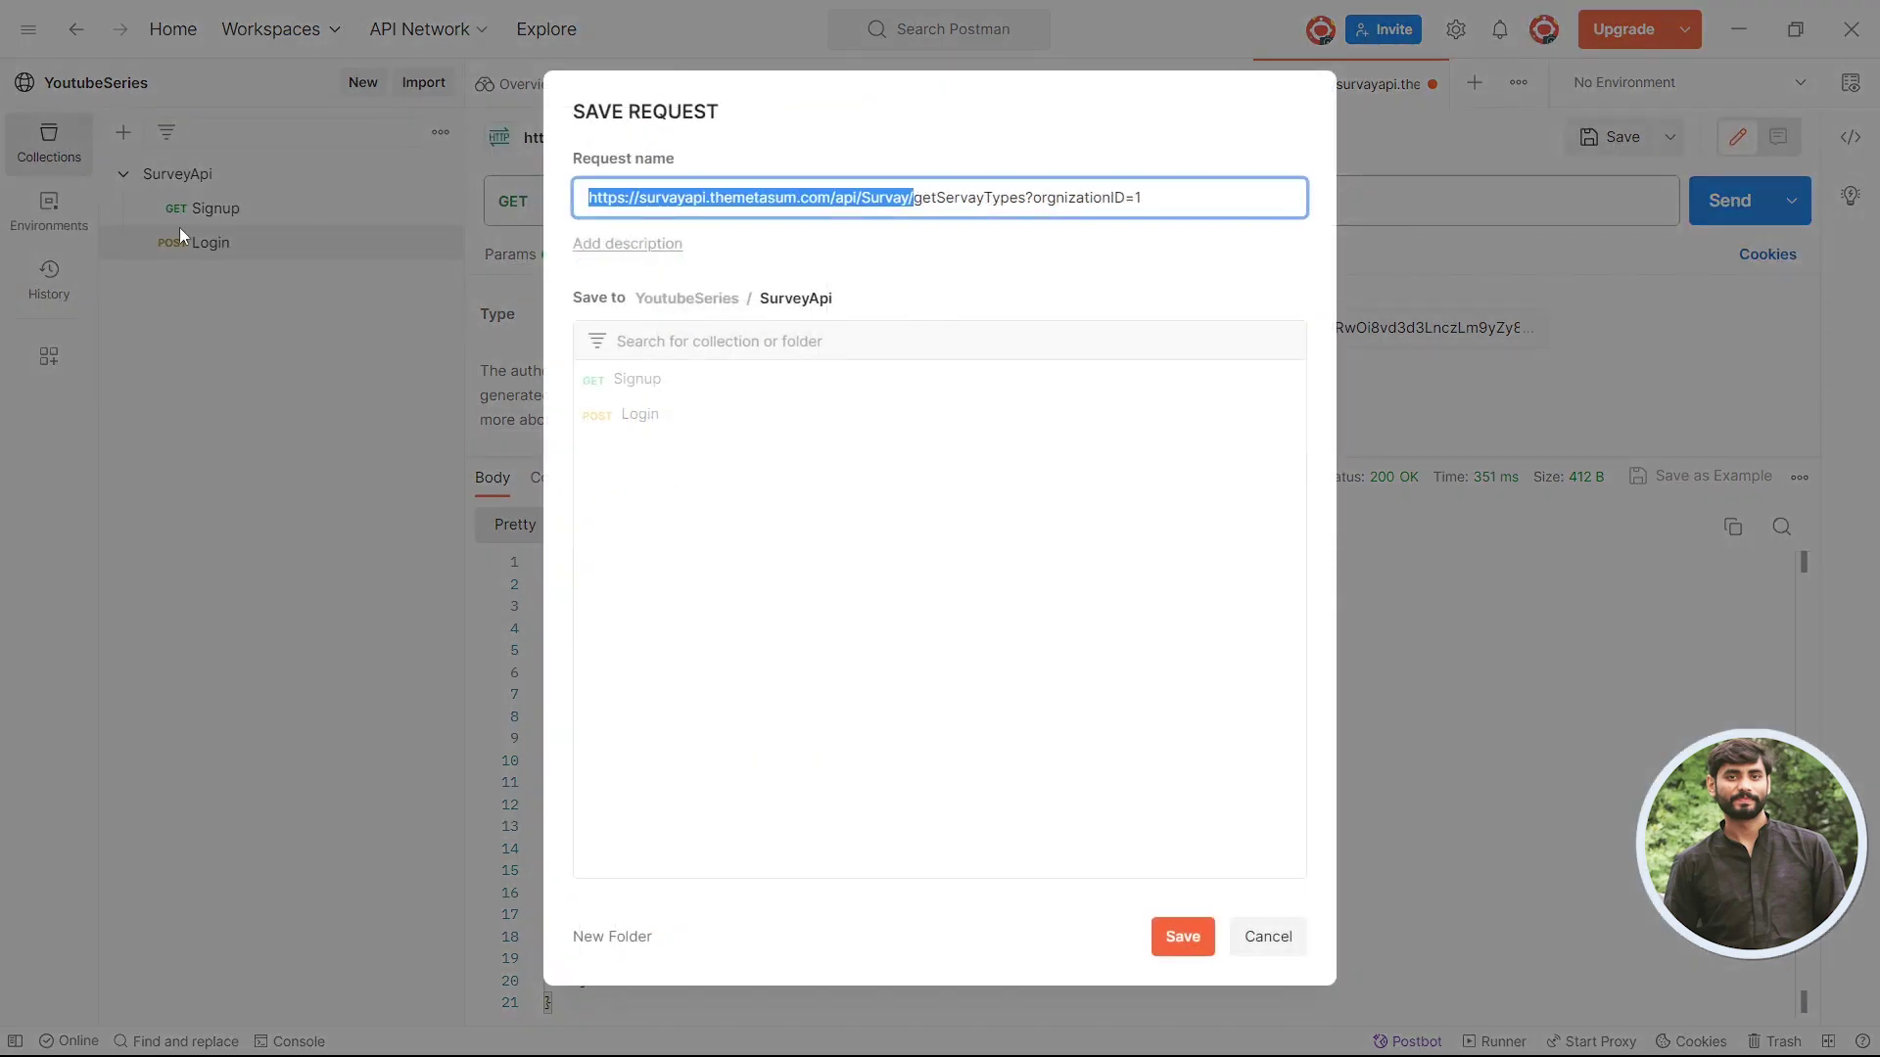
key(BackSpace)
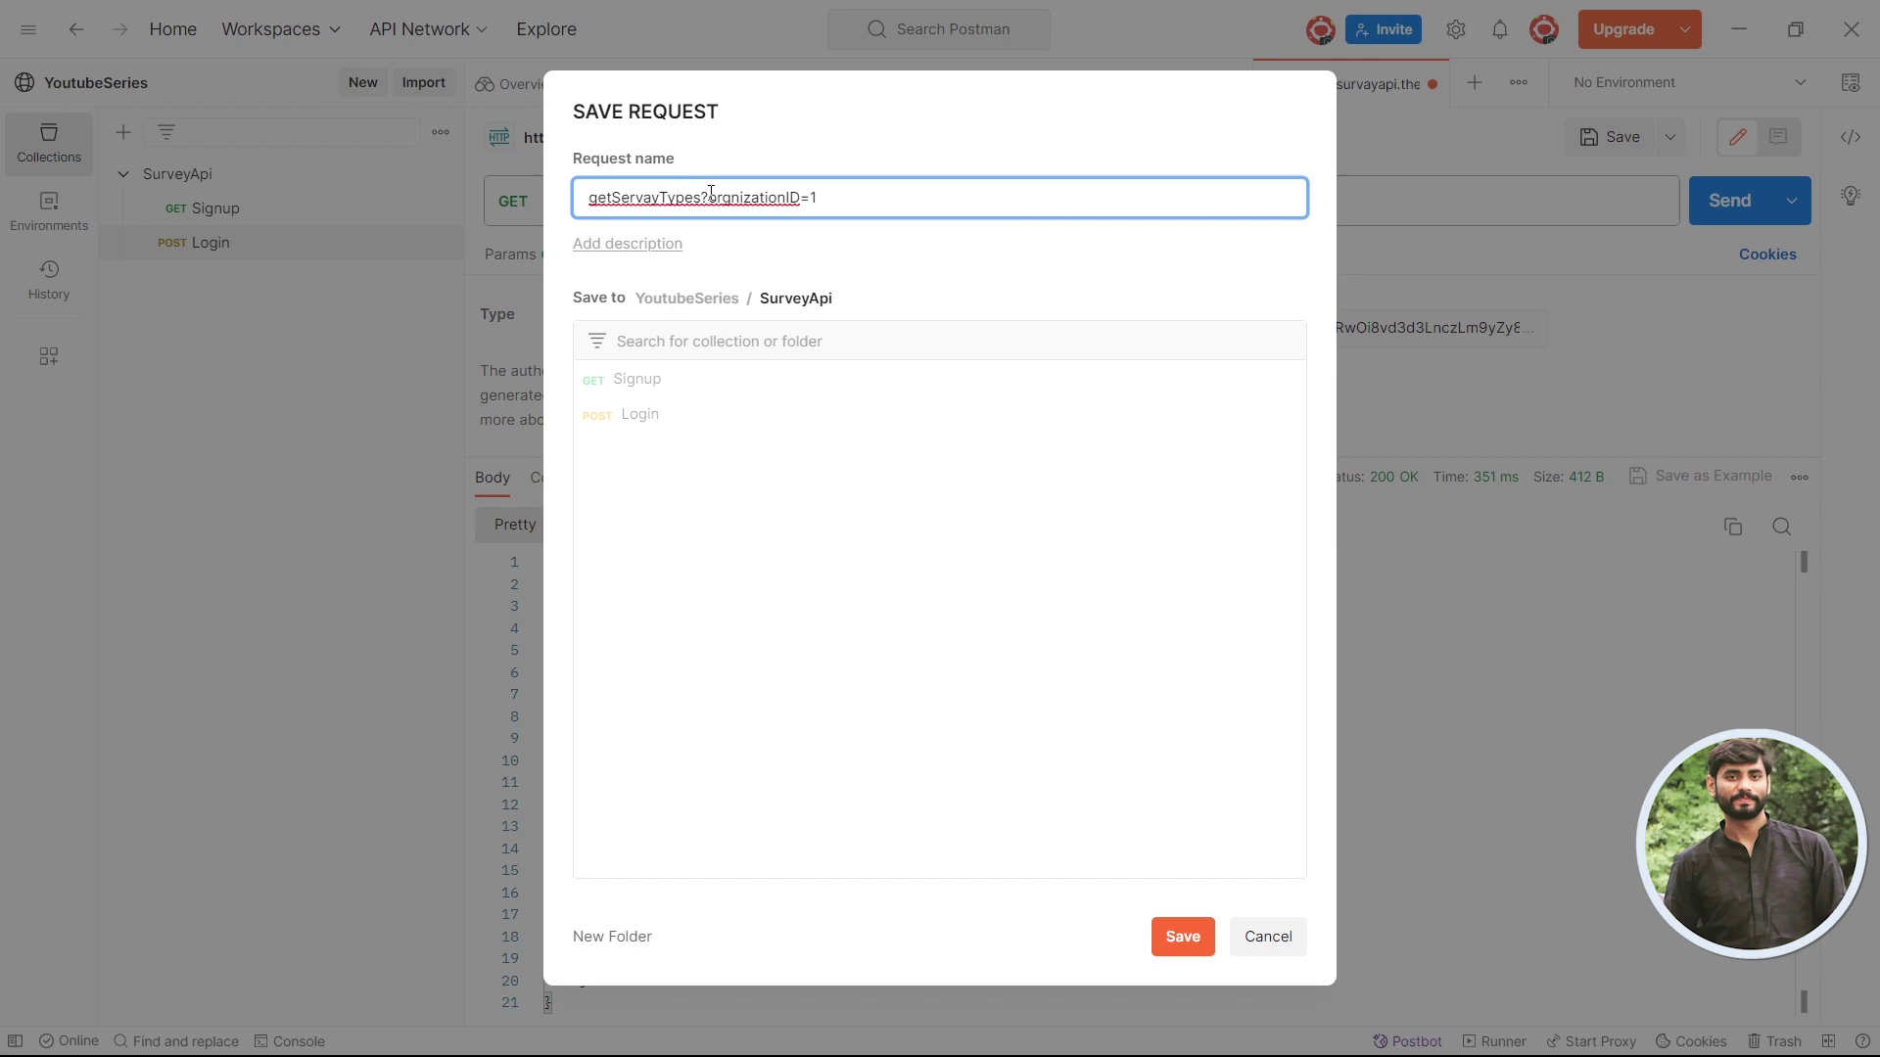
click(1182, 936)
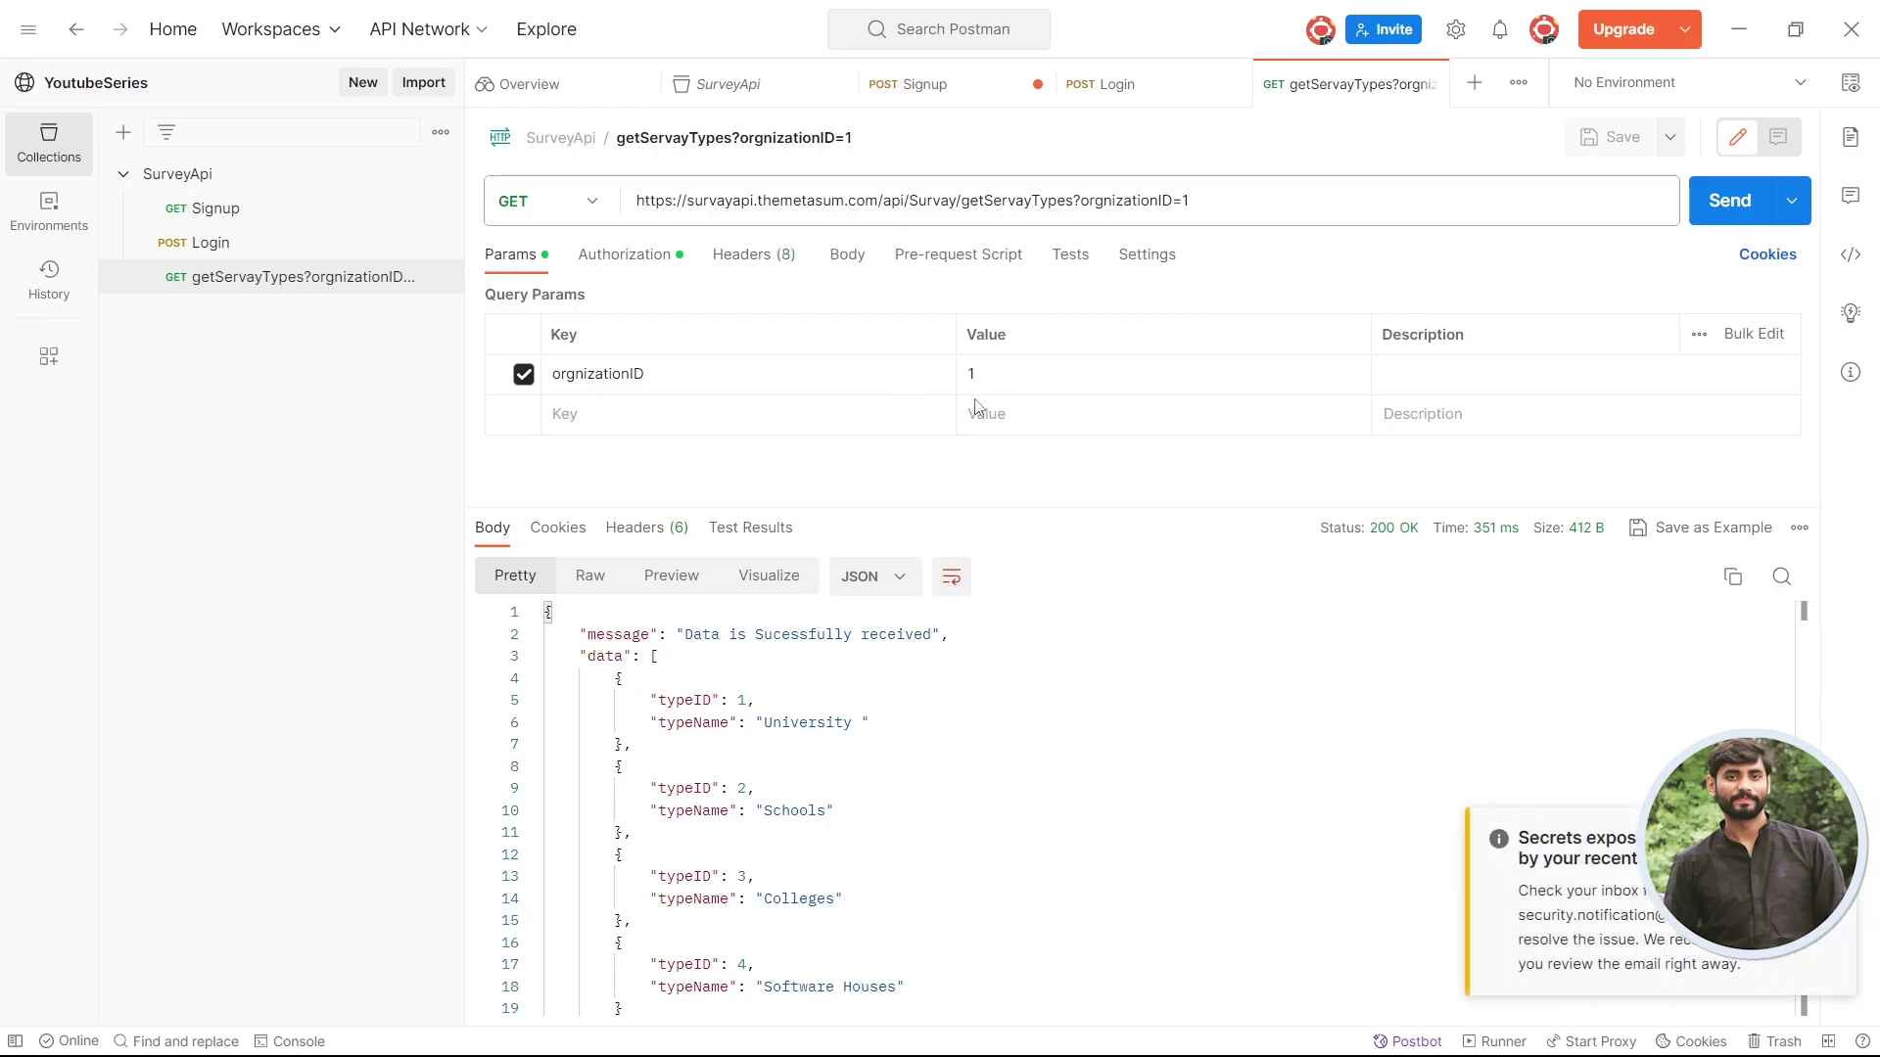
key(alt+Tab)
- Collapse getServayTypes and expand PostSurvayData to review its request body
click(1133, 369)
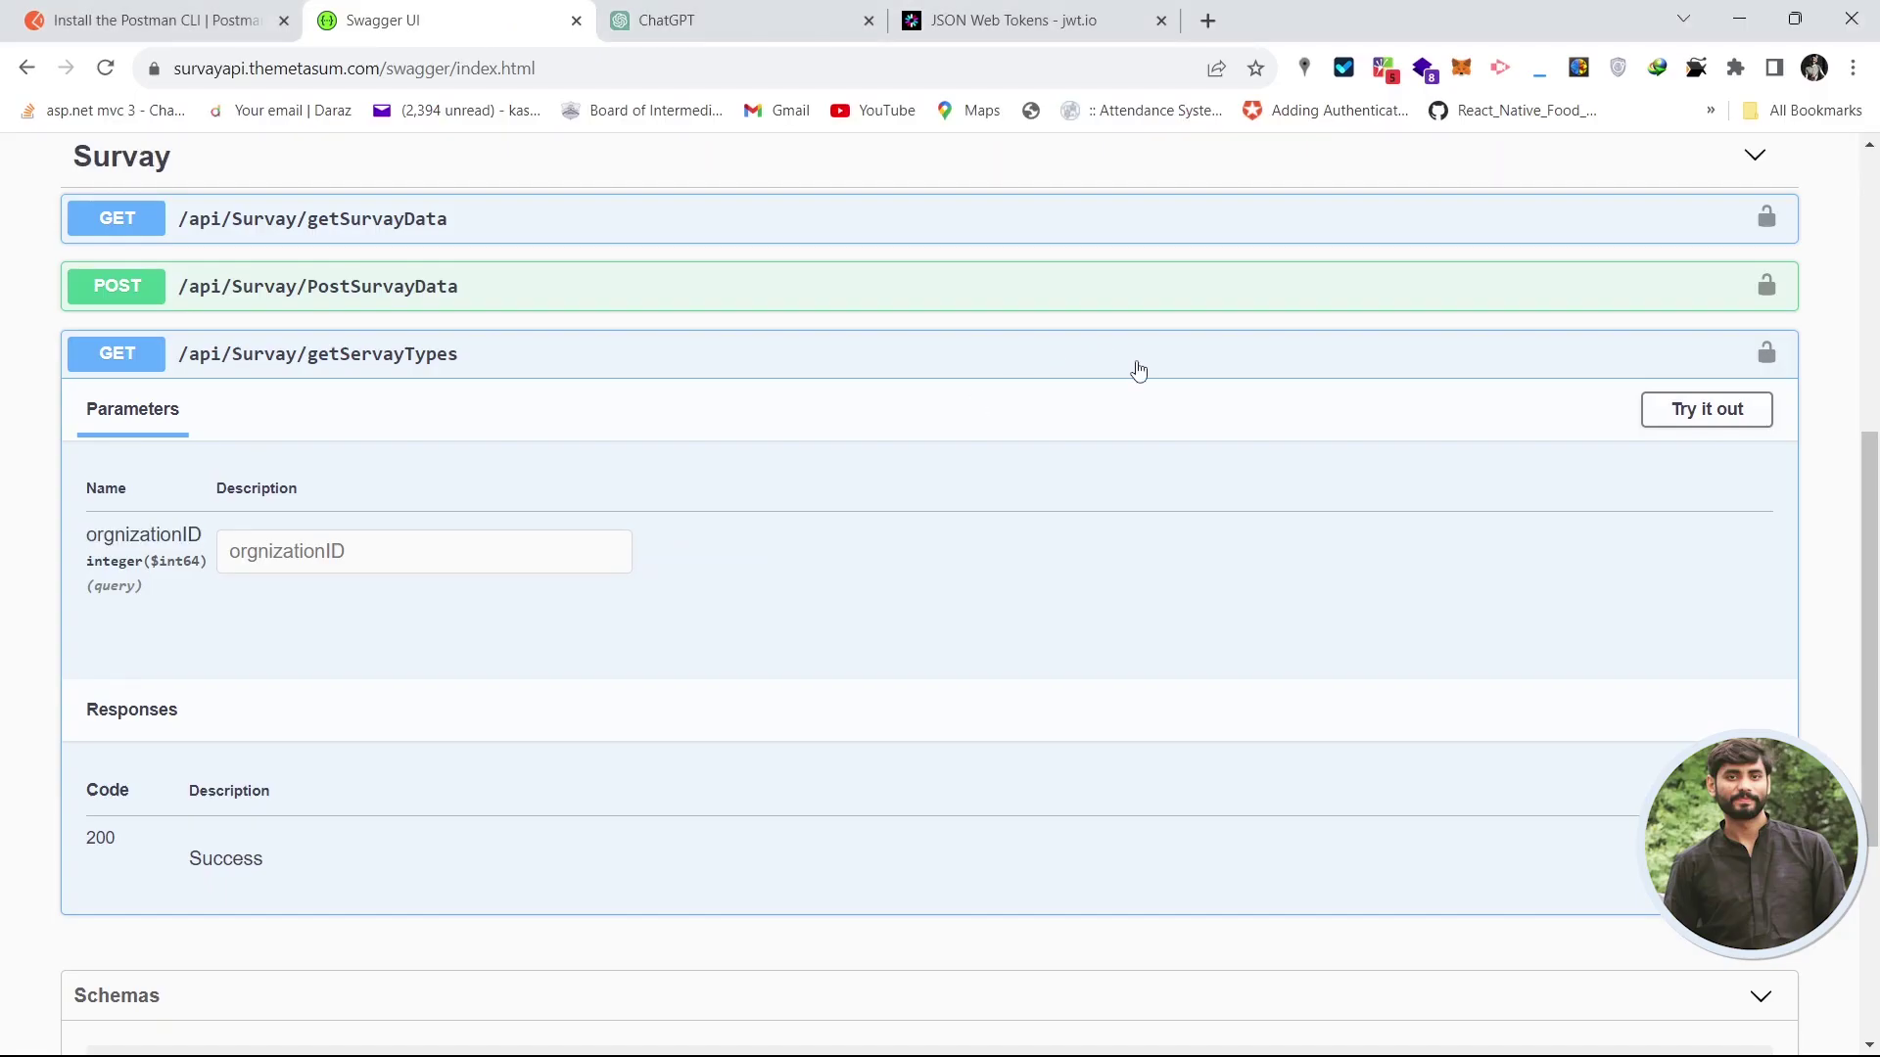
scroll(1851, 587, up, 1)
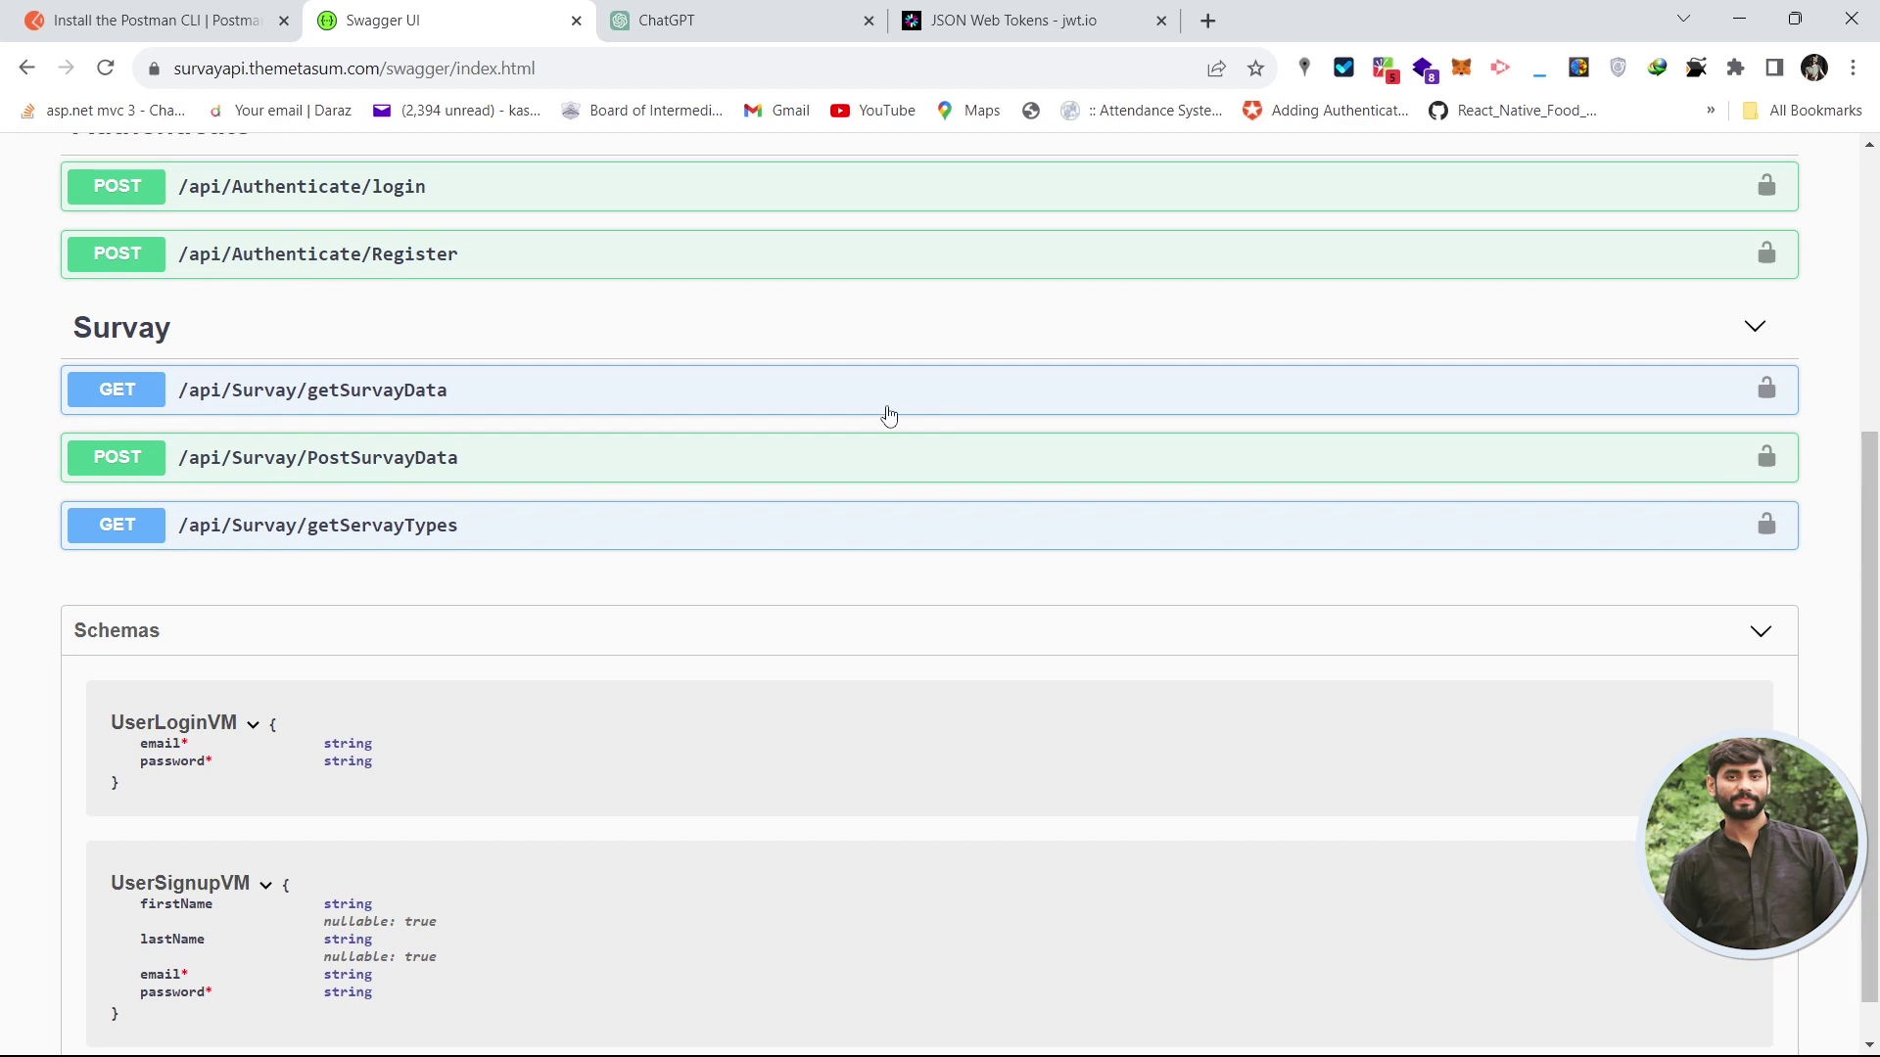
click(582, 466)
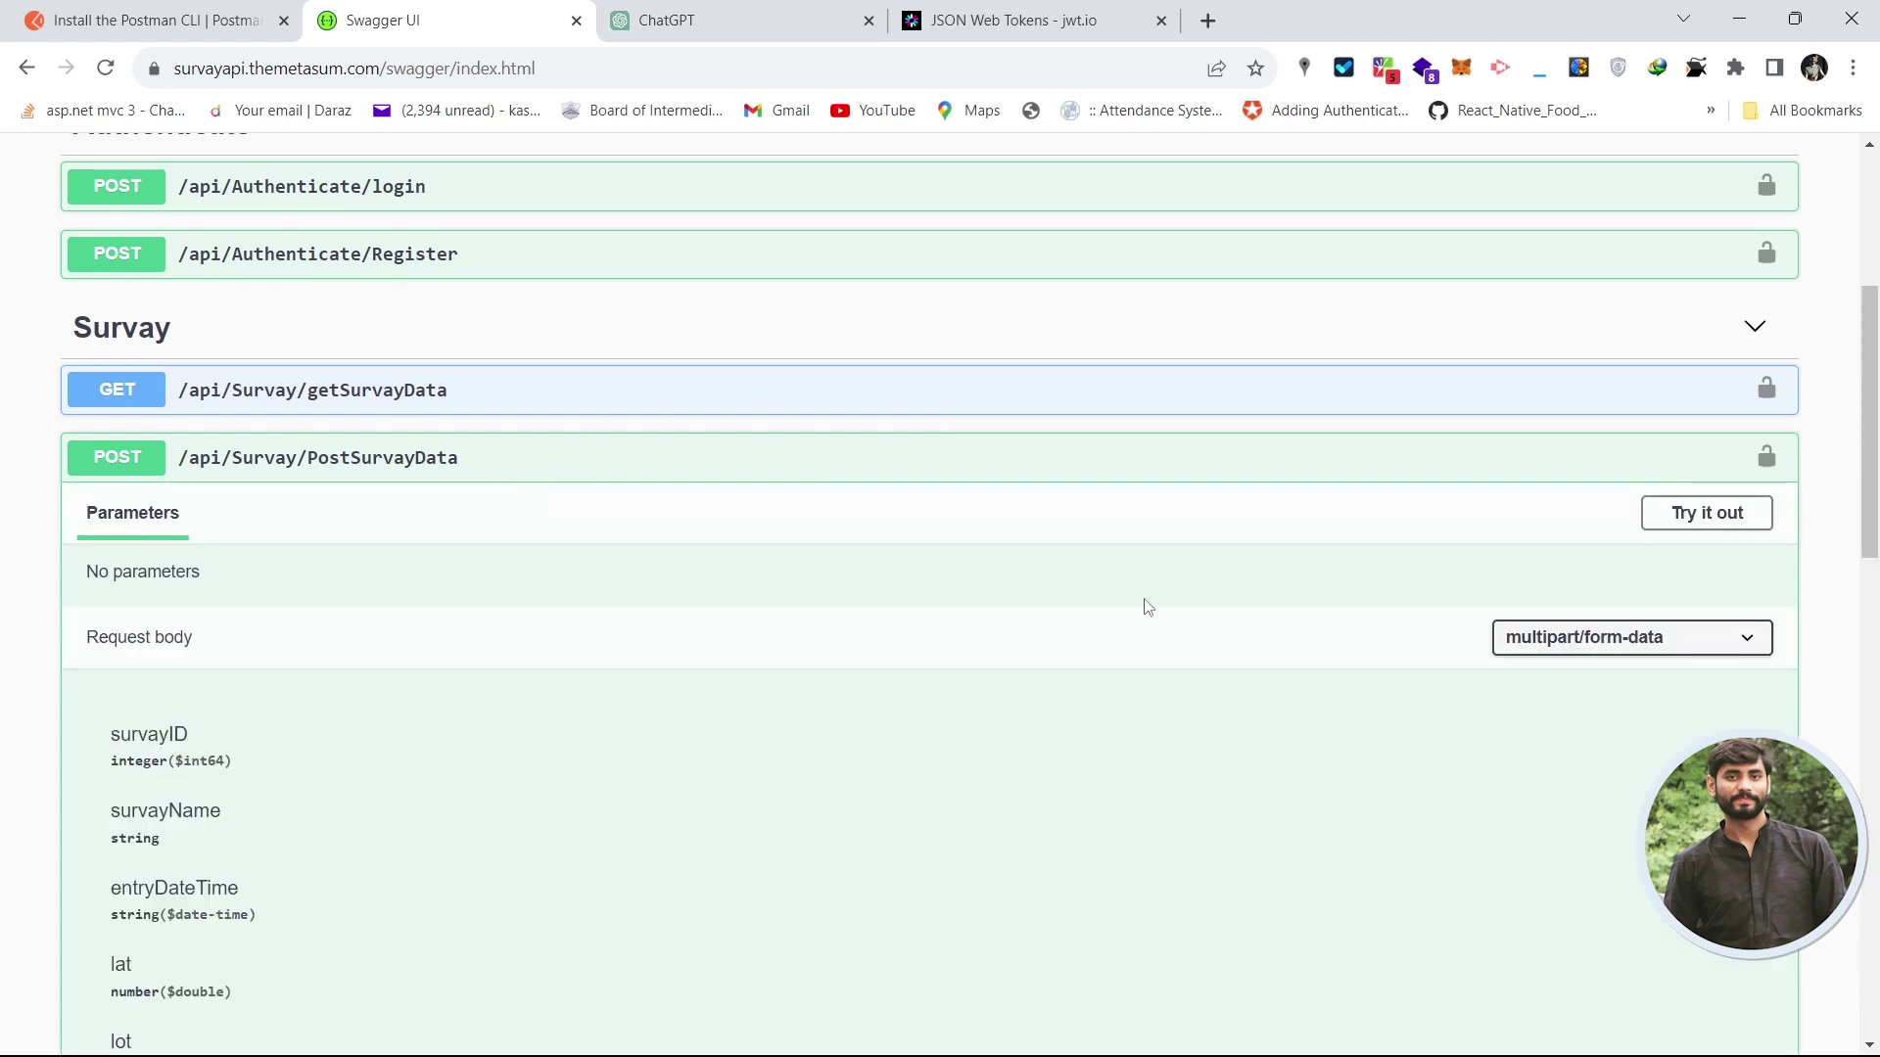
drag(1872, 490, 1867, 567)
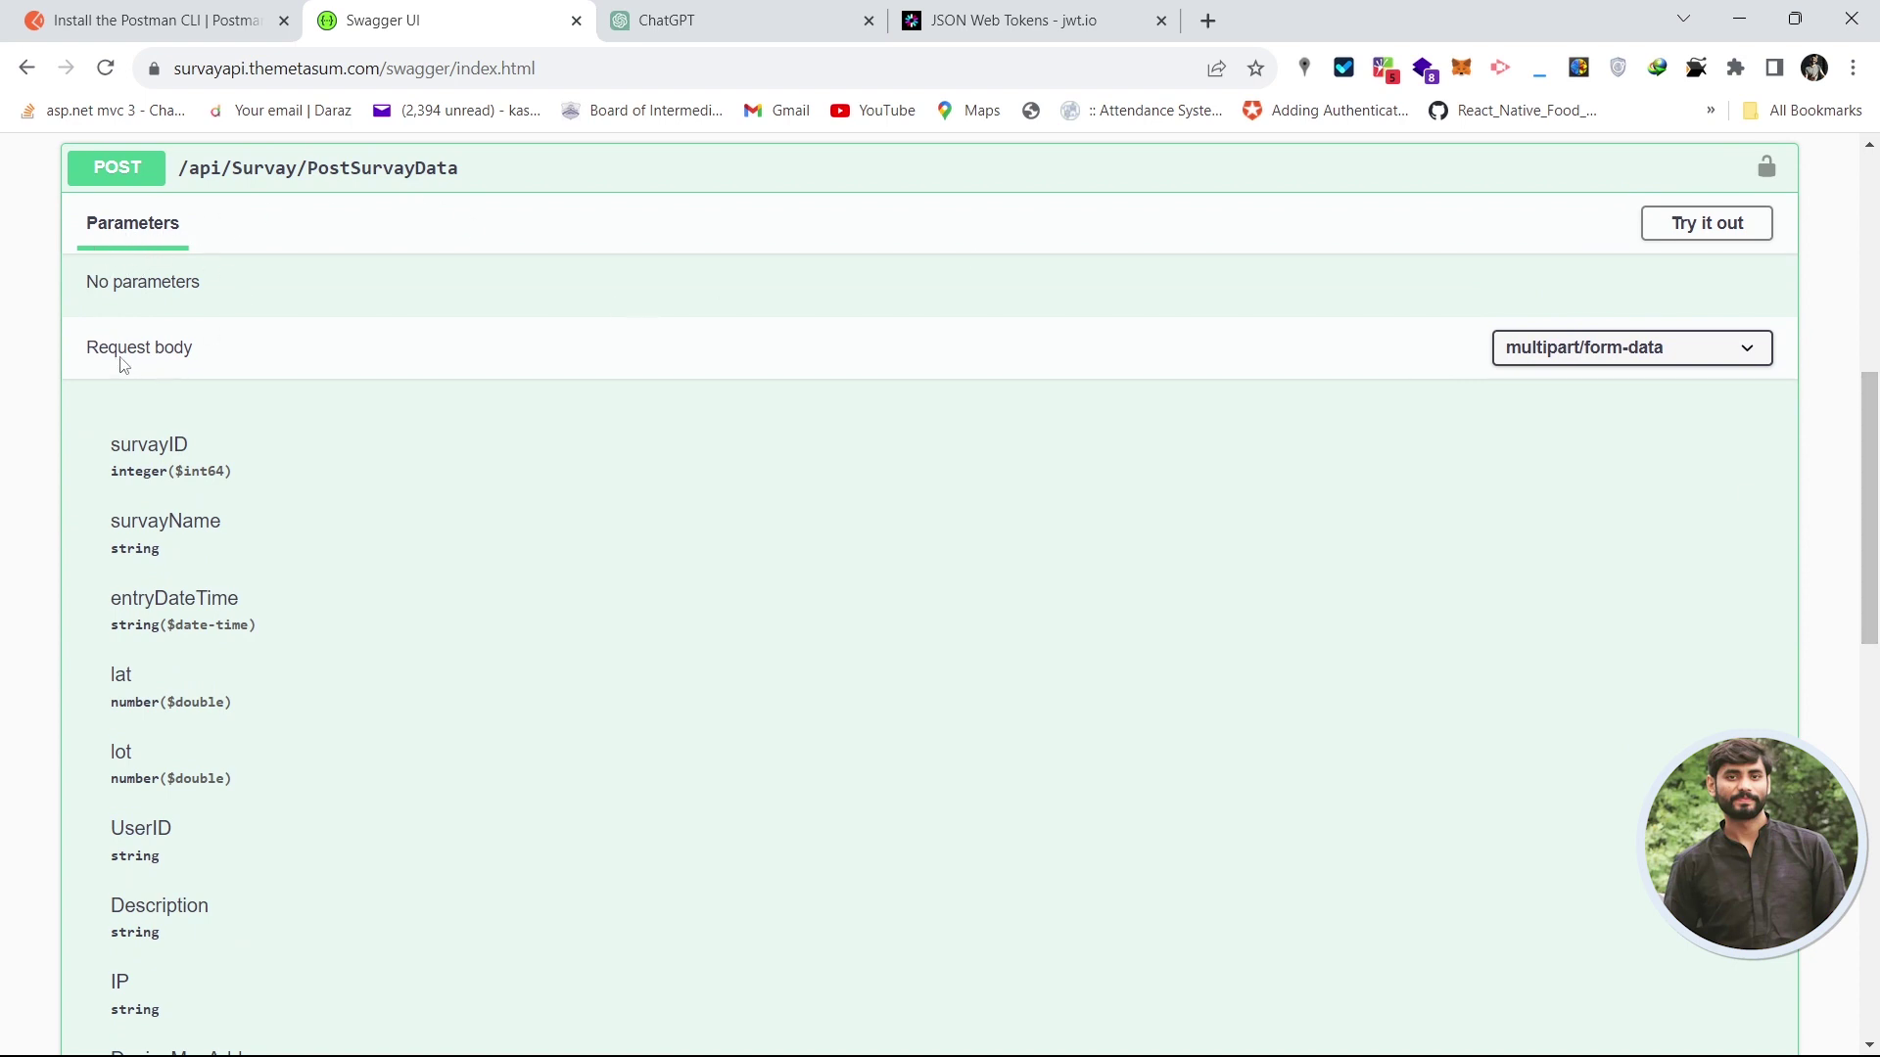
drag(106, 347, 219, 353)
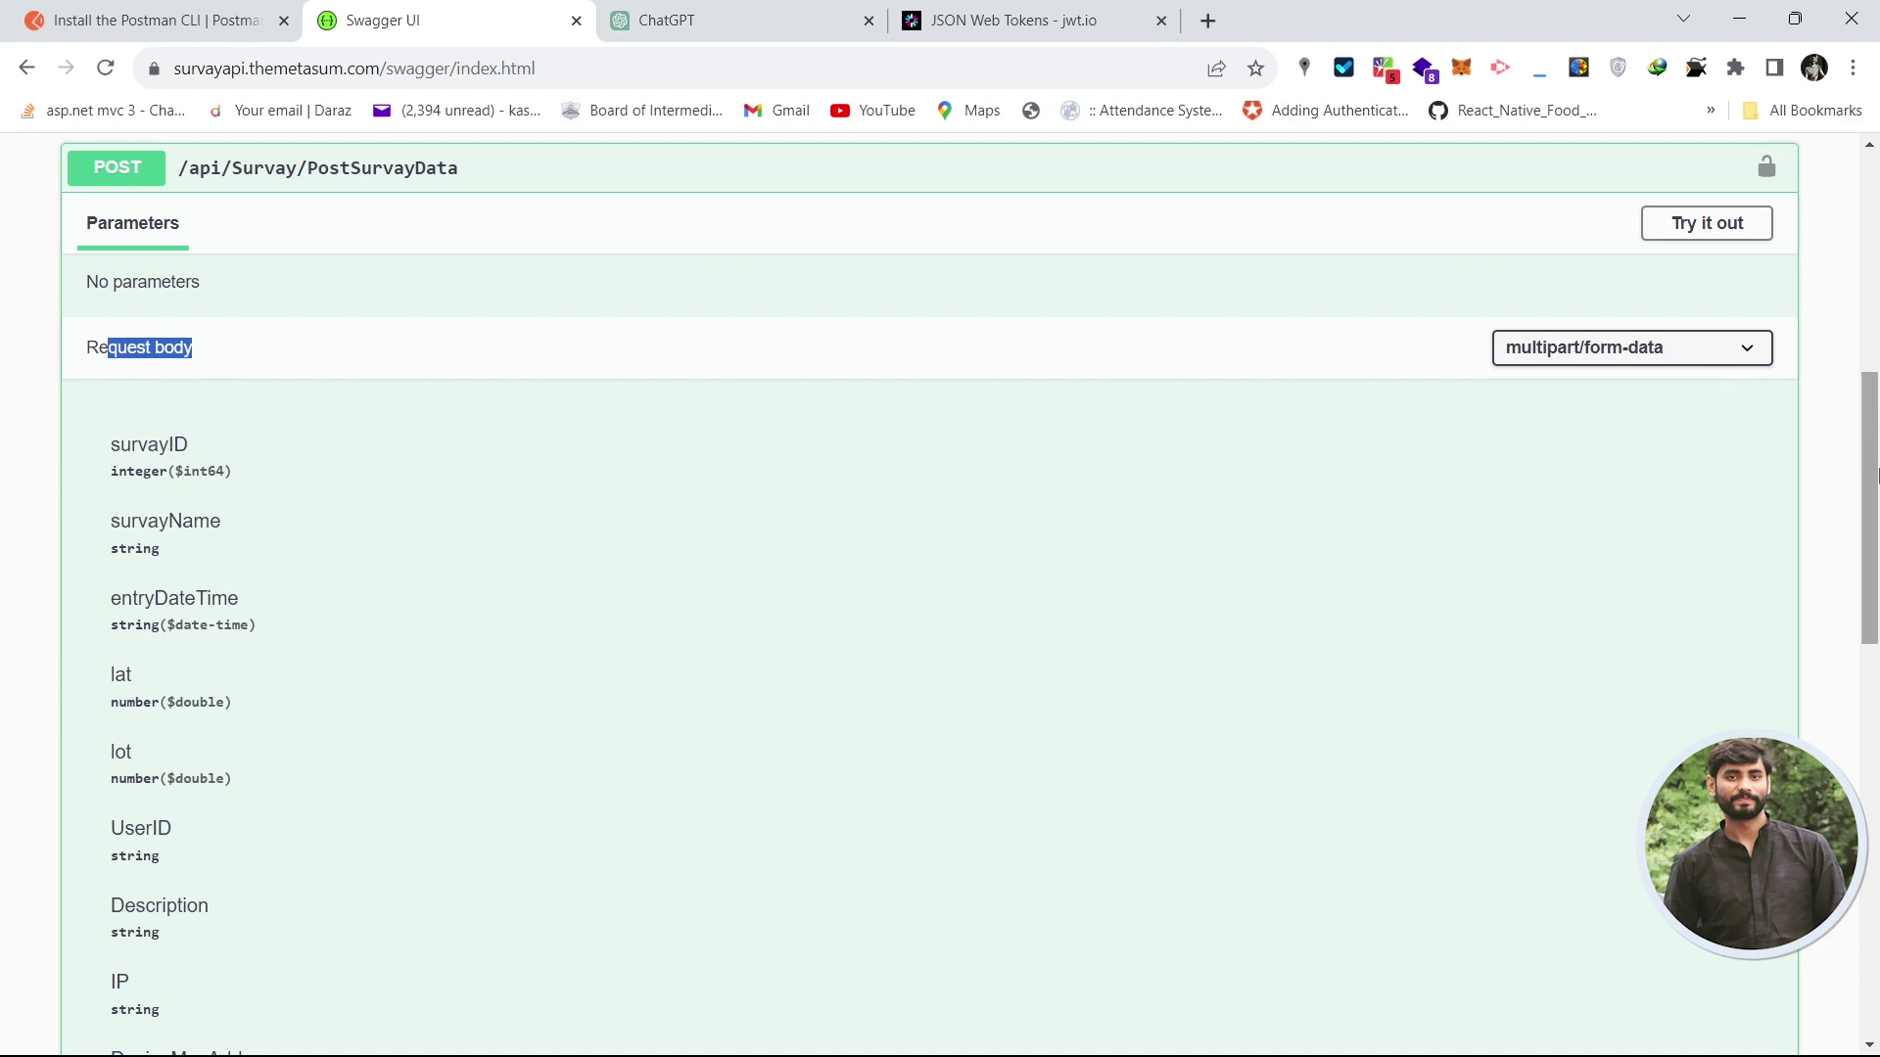
drag(1867, 481, 1870, 39)
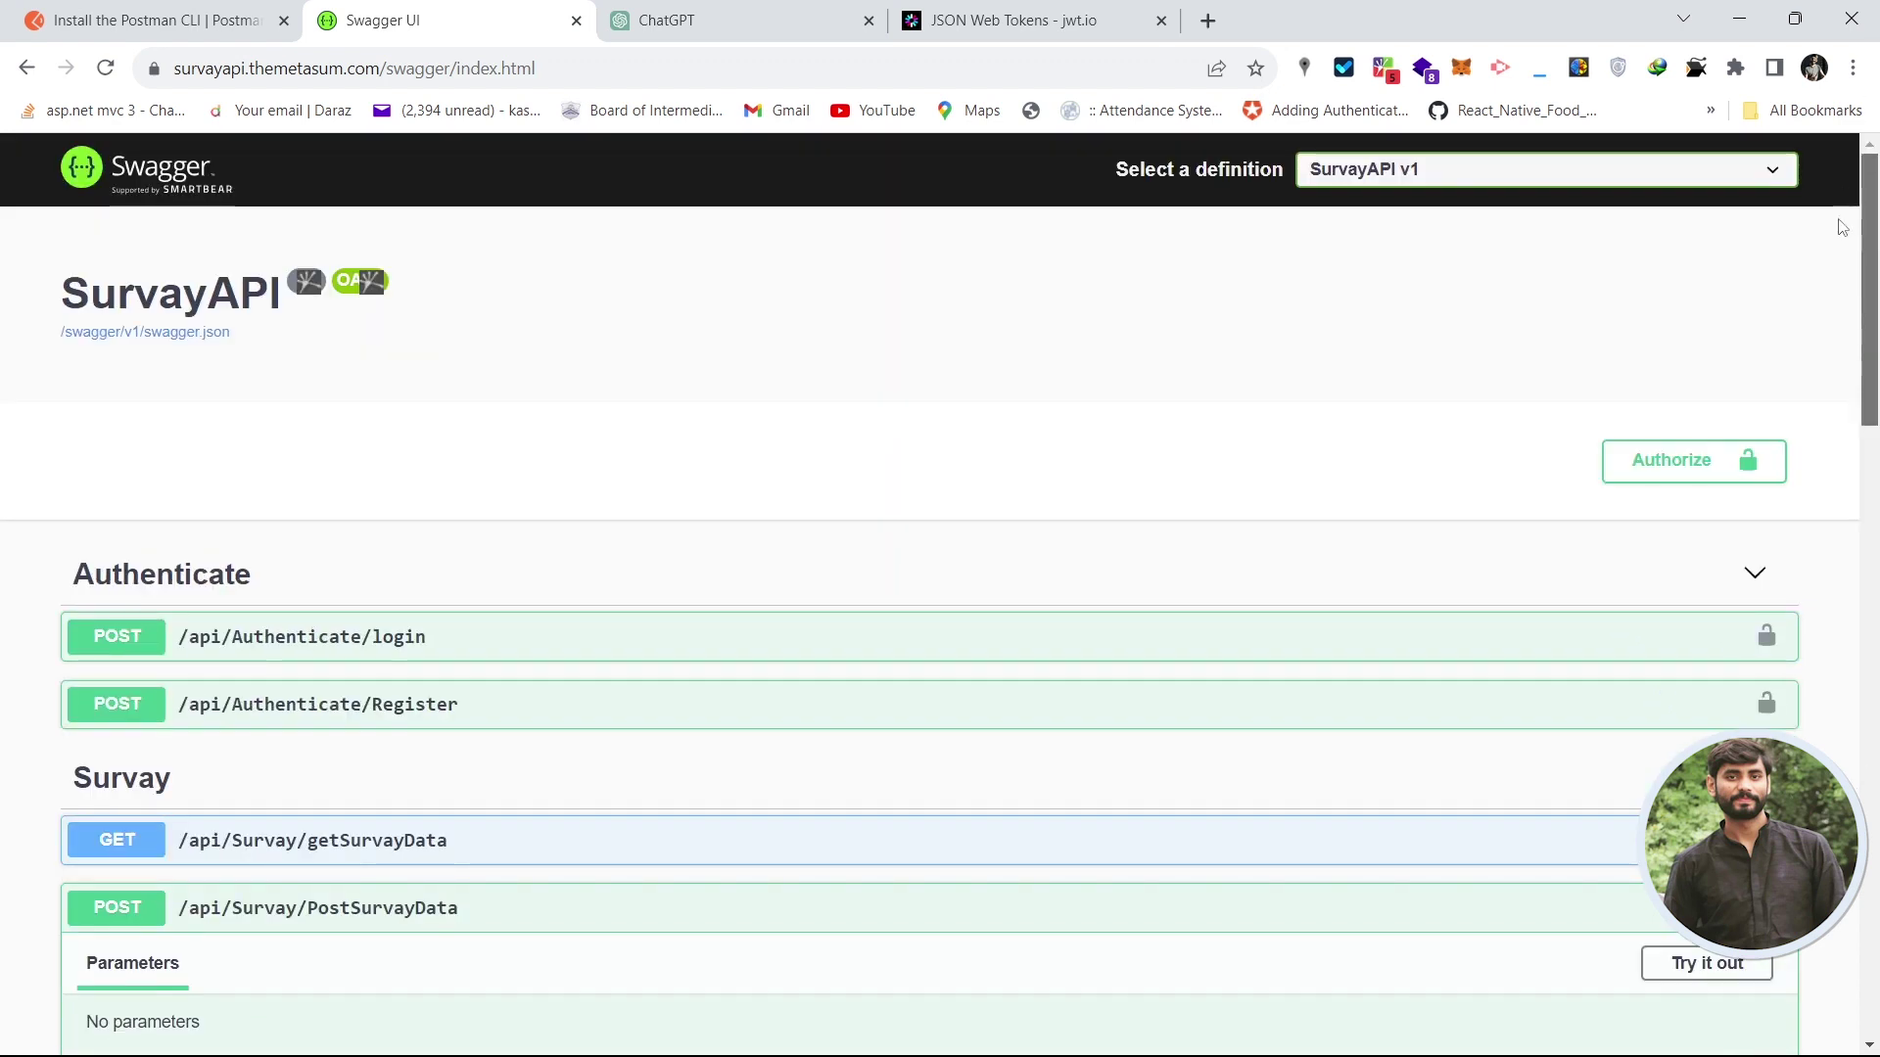
scroll(1836, 294, down, 5)
- Expand the Register endpoint and review its example JSON body
click(961, 243)
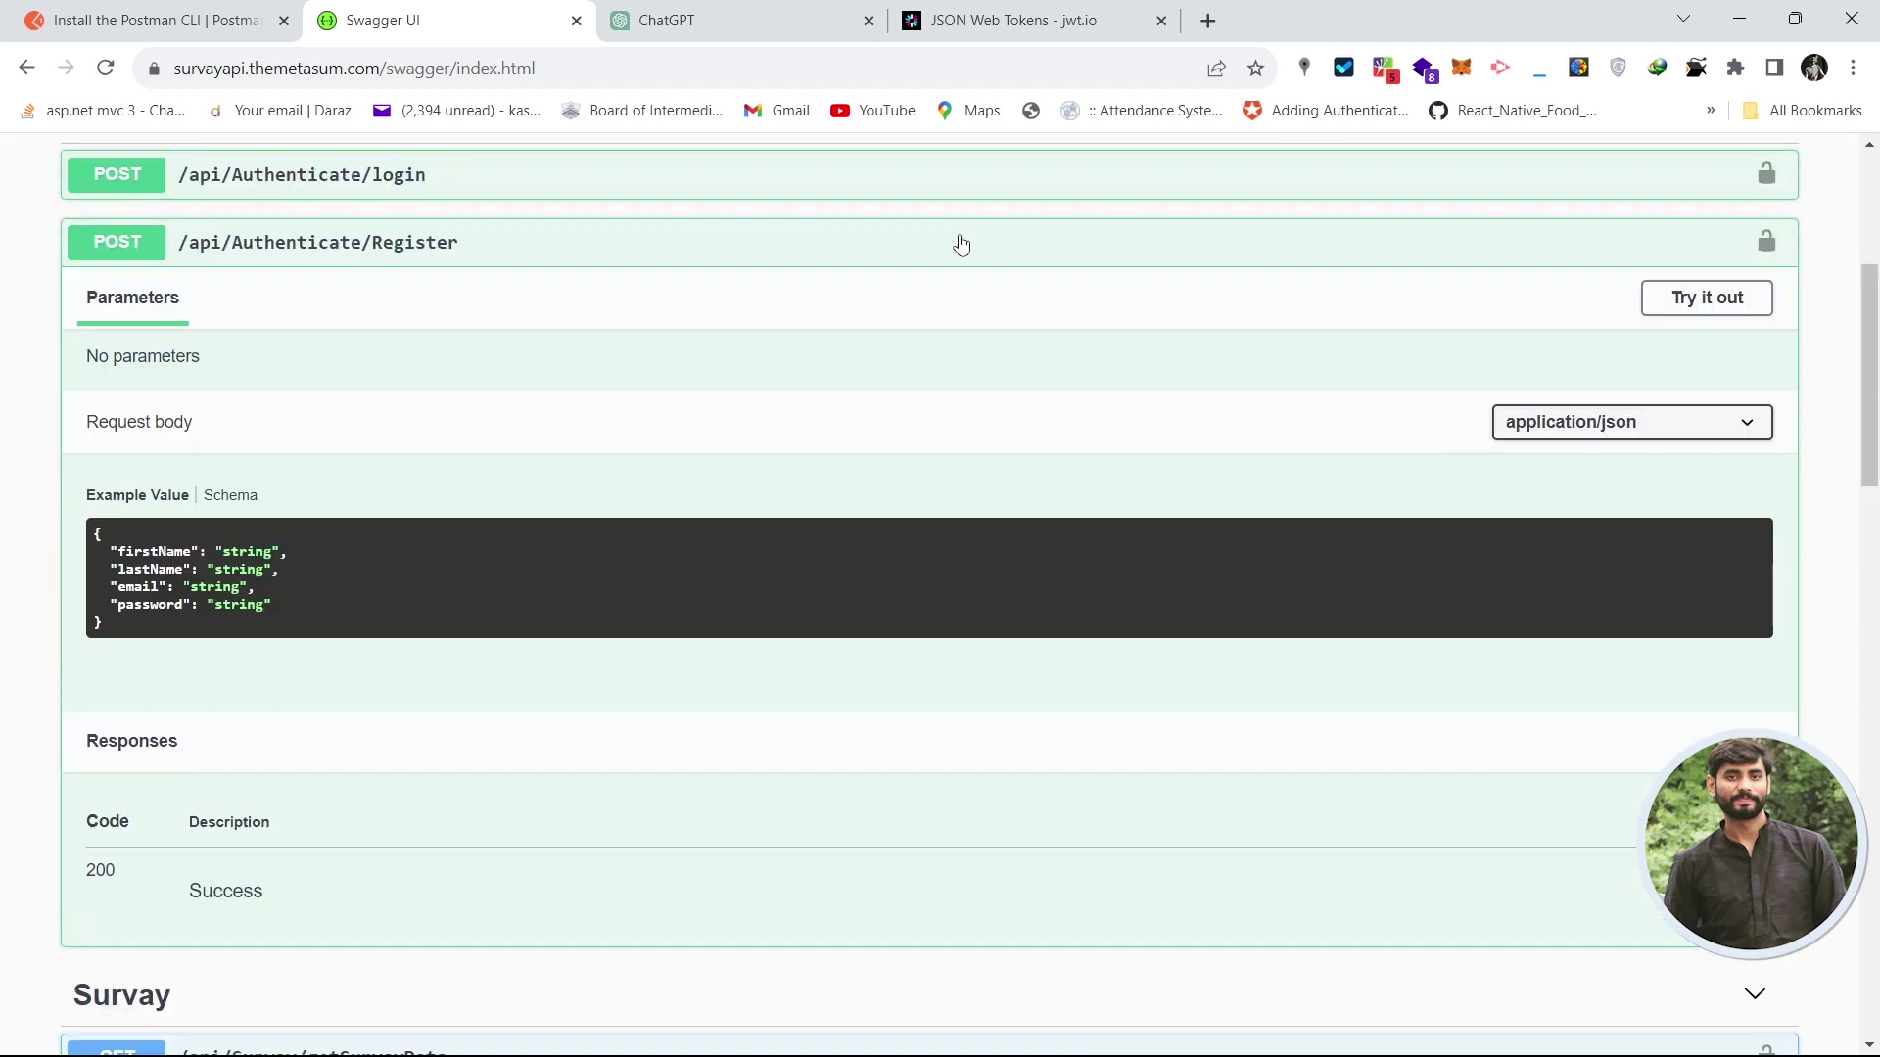
drag(1872, 305, 1872, 310)
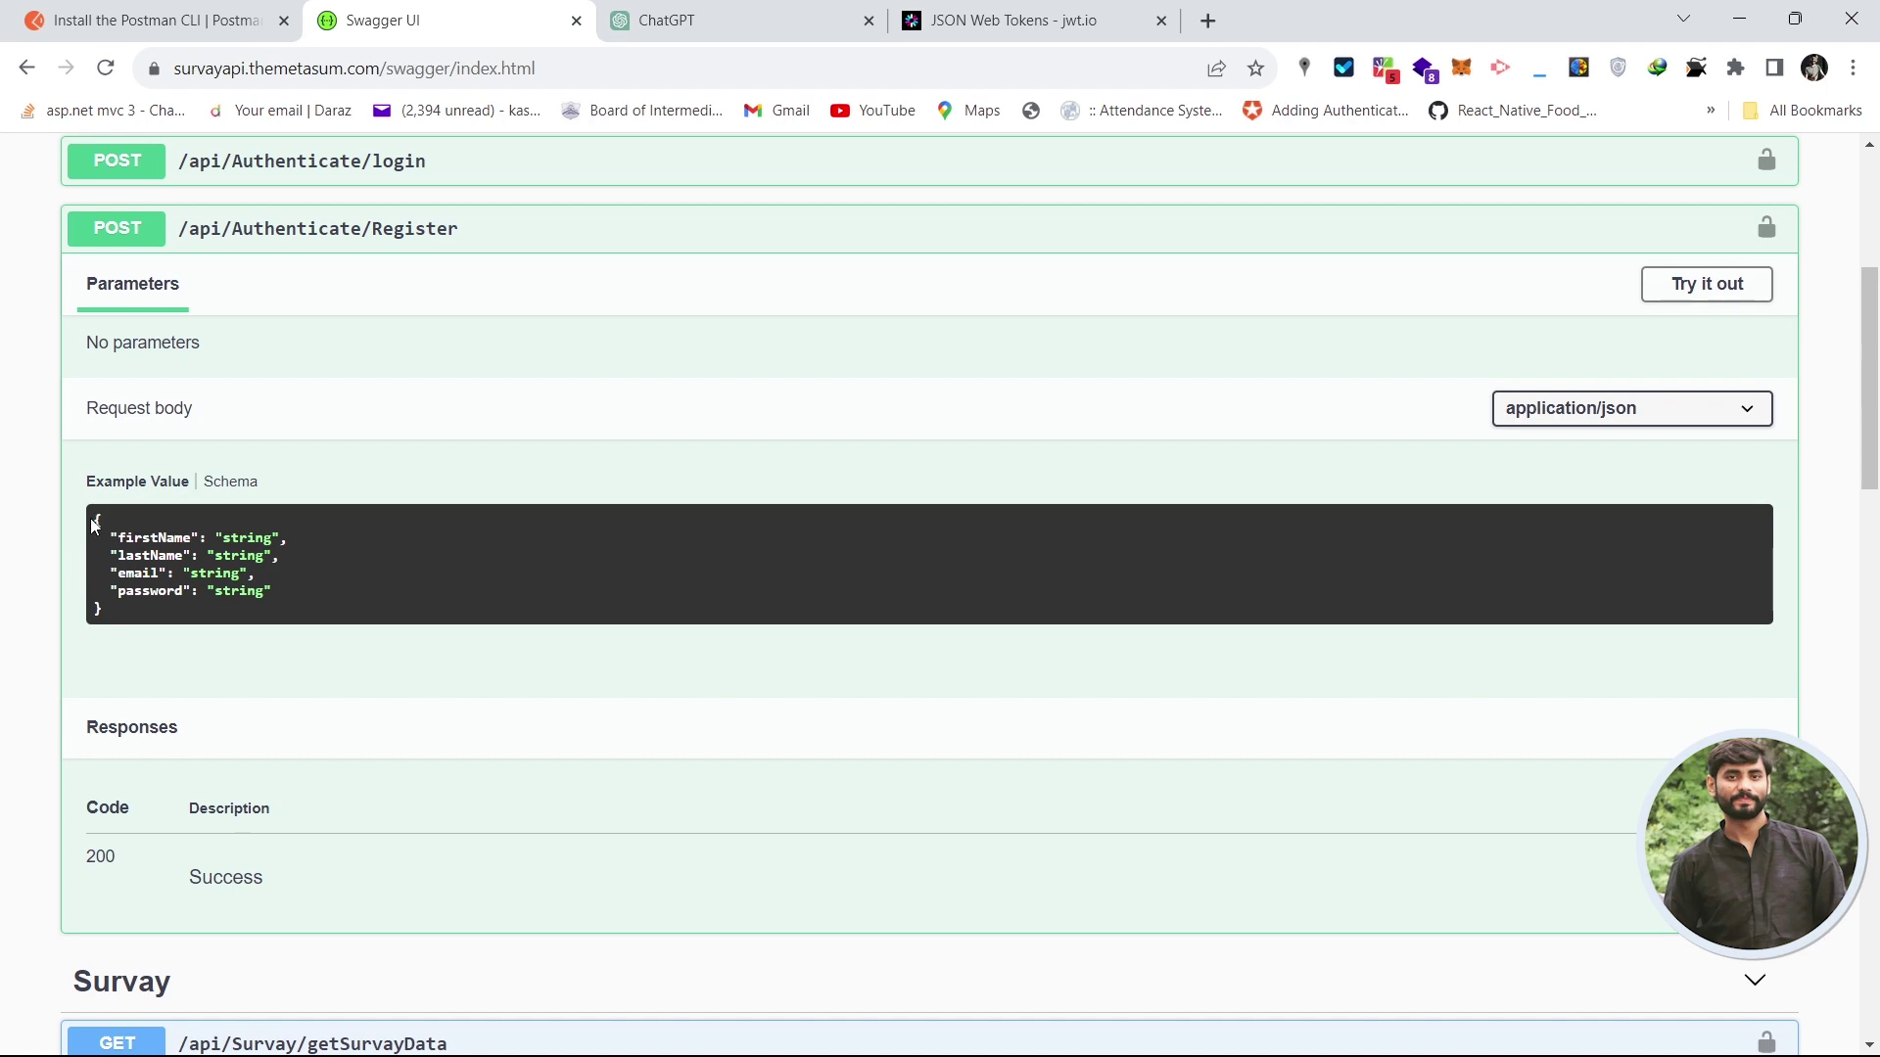
drag(95, 526, 120, 619)
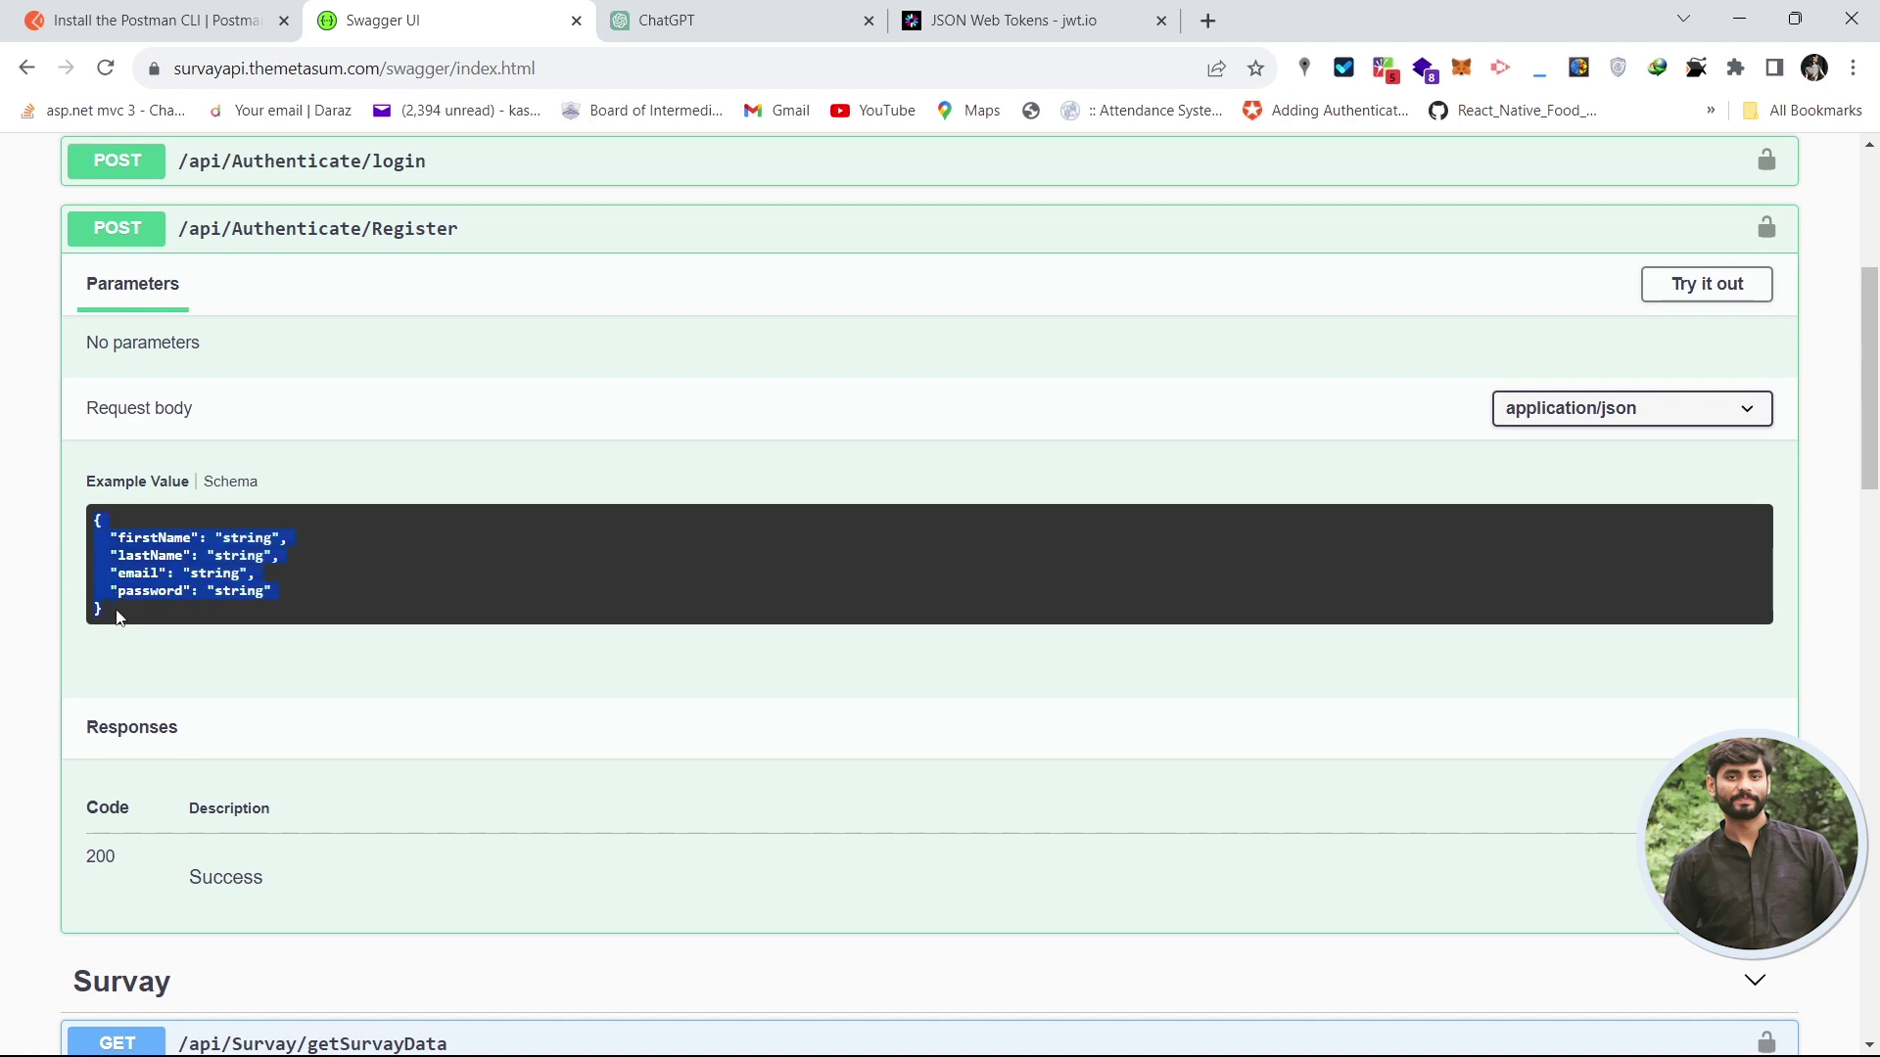
click(702, 262)
drag(1870, 327, 1841, 638)
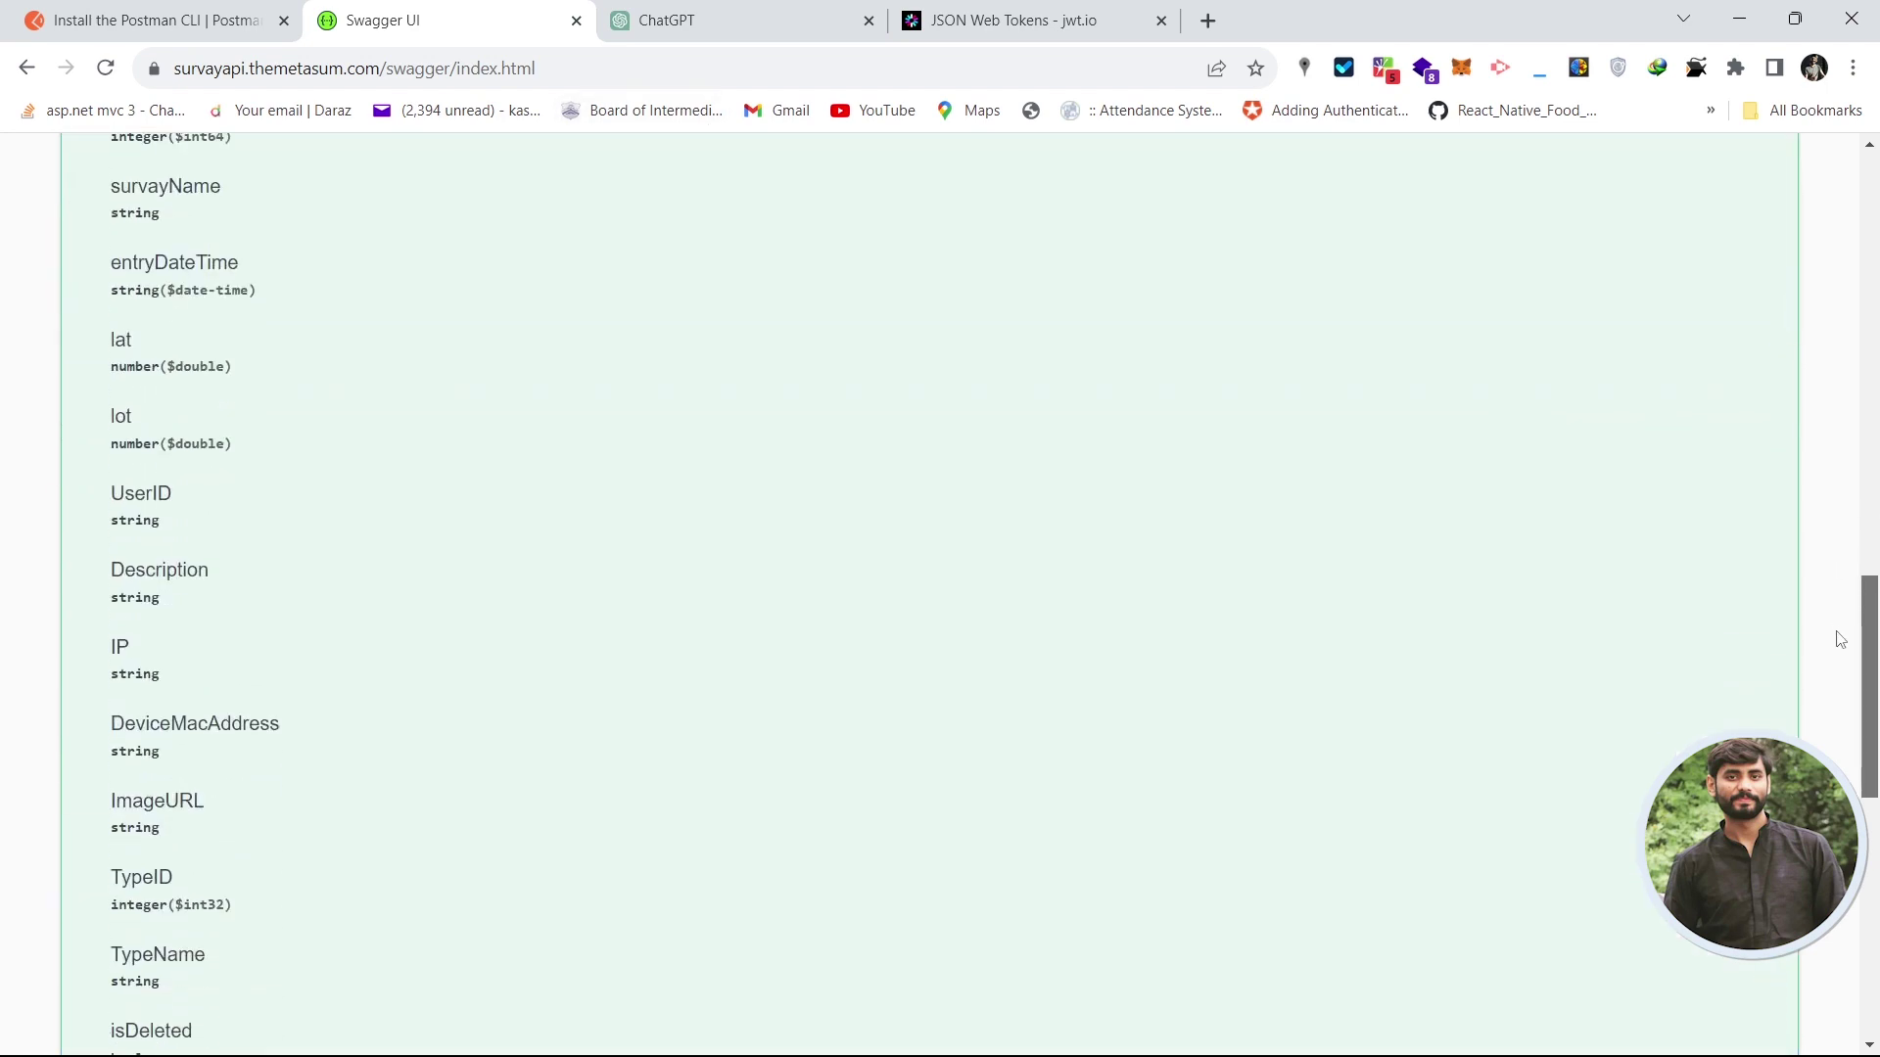
scroll(1841, 638, up, 4)
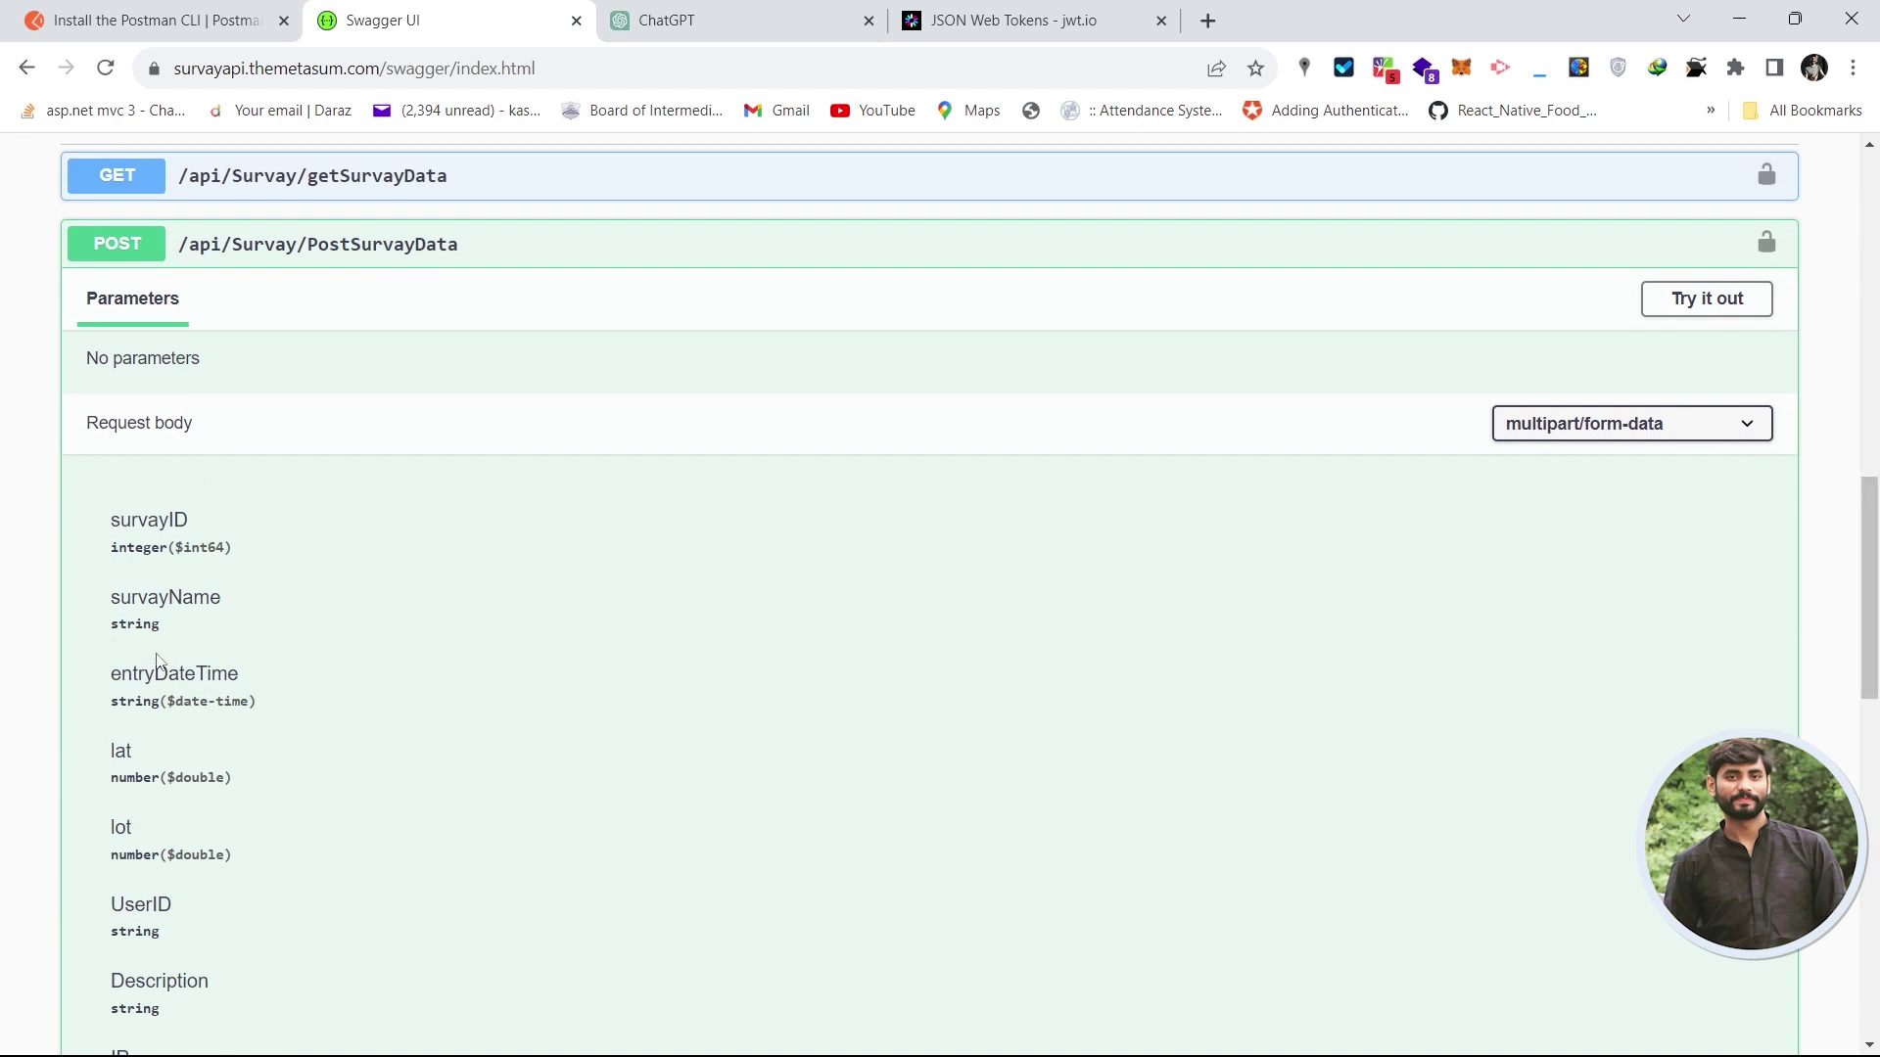
- Check PostSurvayData's multipart/form-data body type and copy its endpoint path
click(1737, 438)
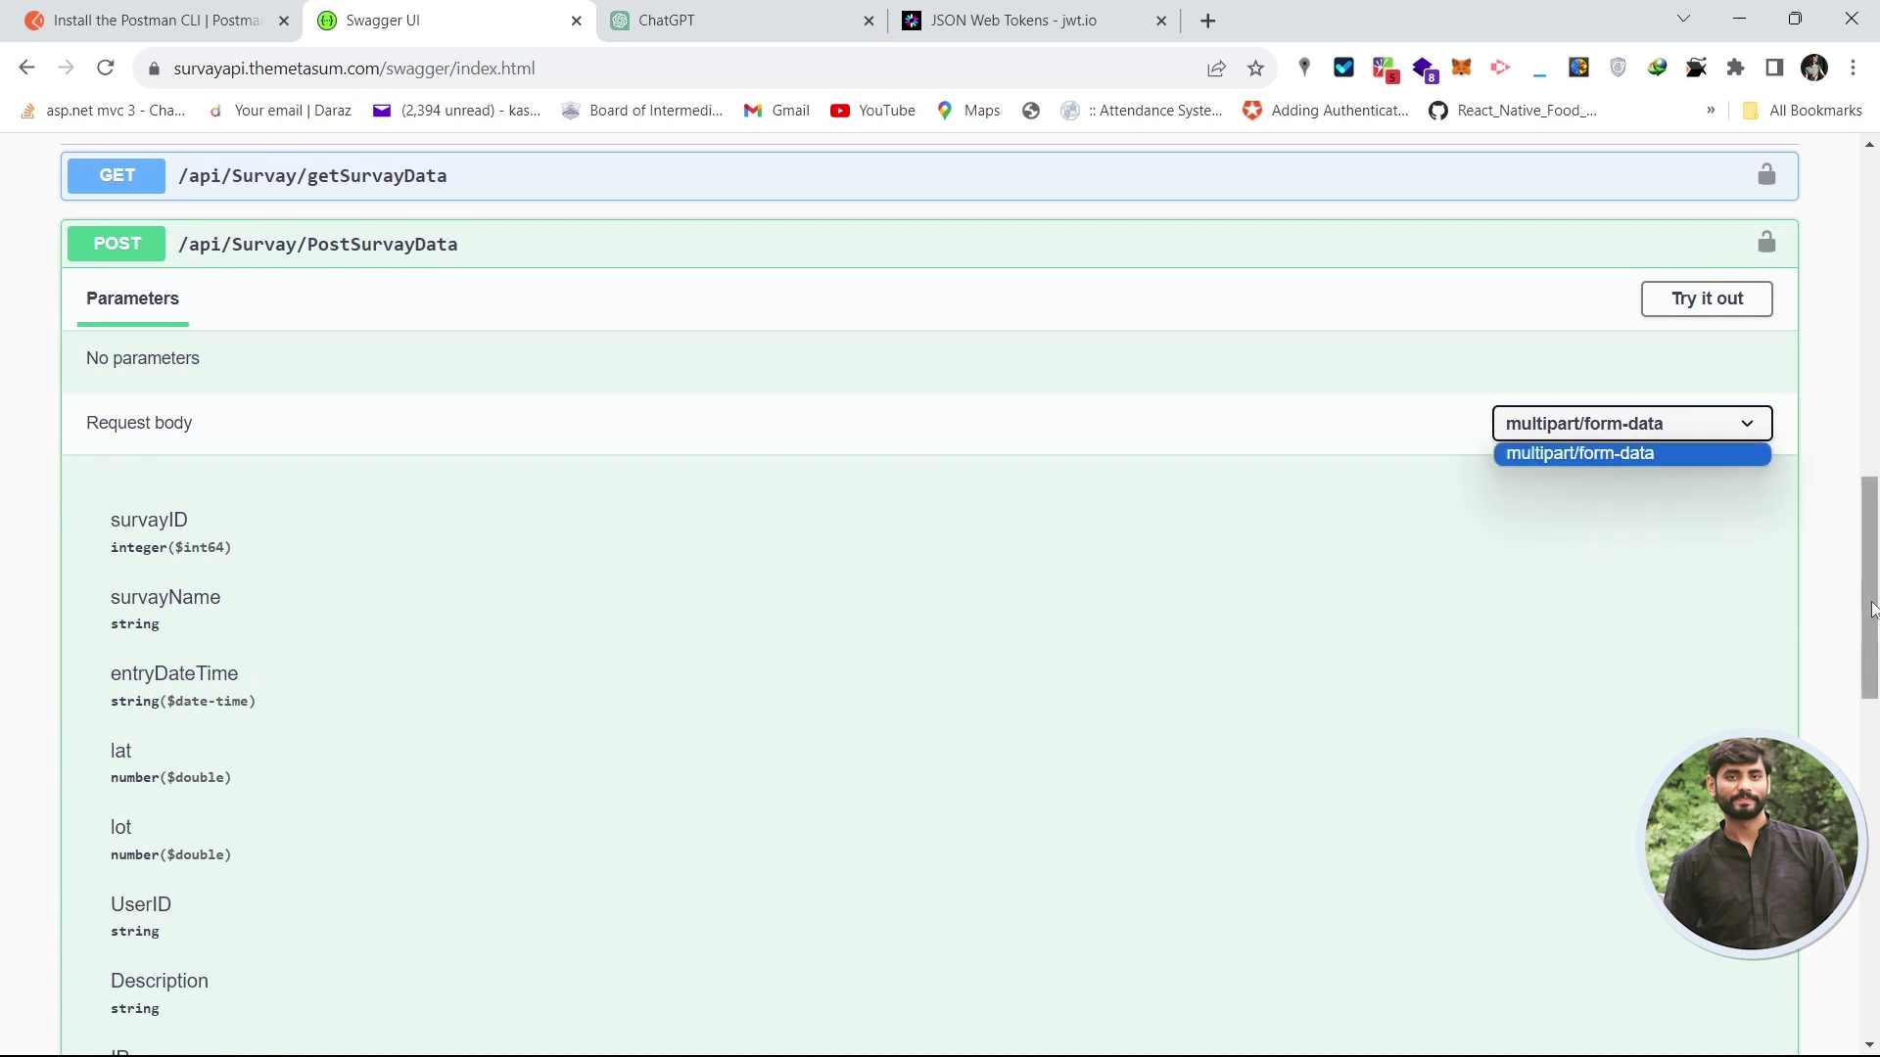
drag(1874, 613, 1878, 569)
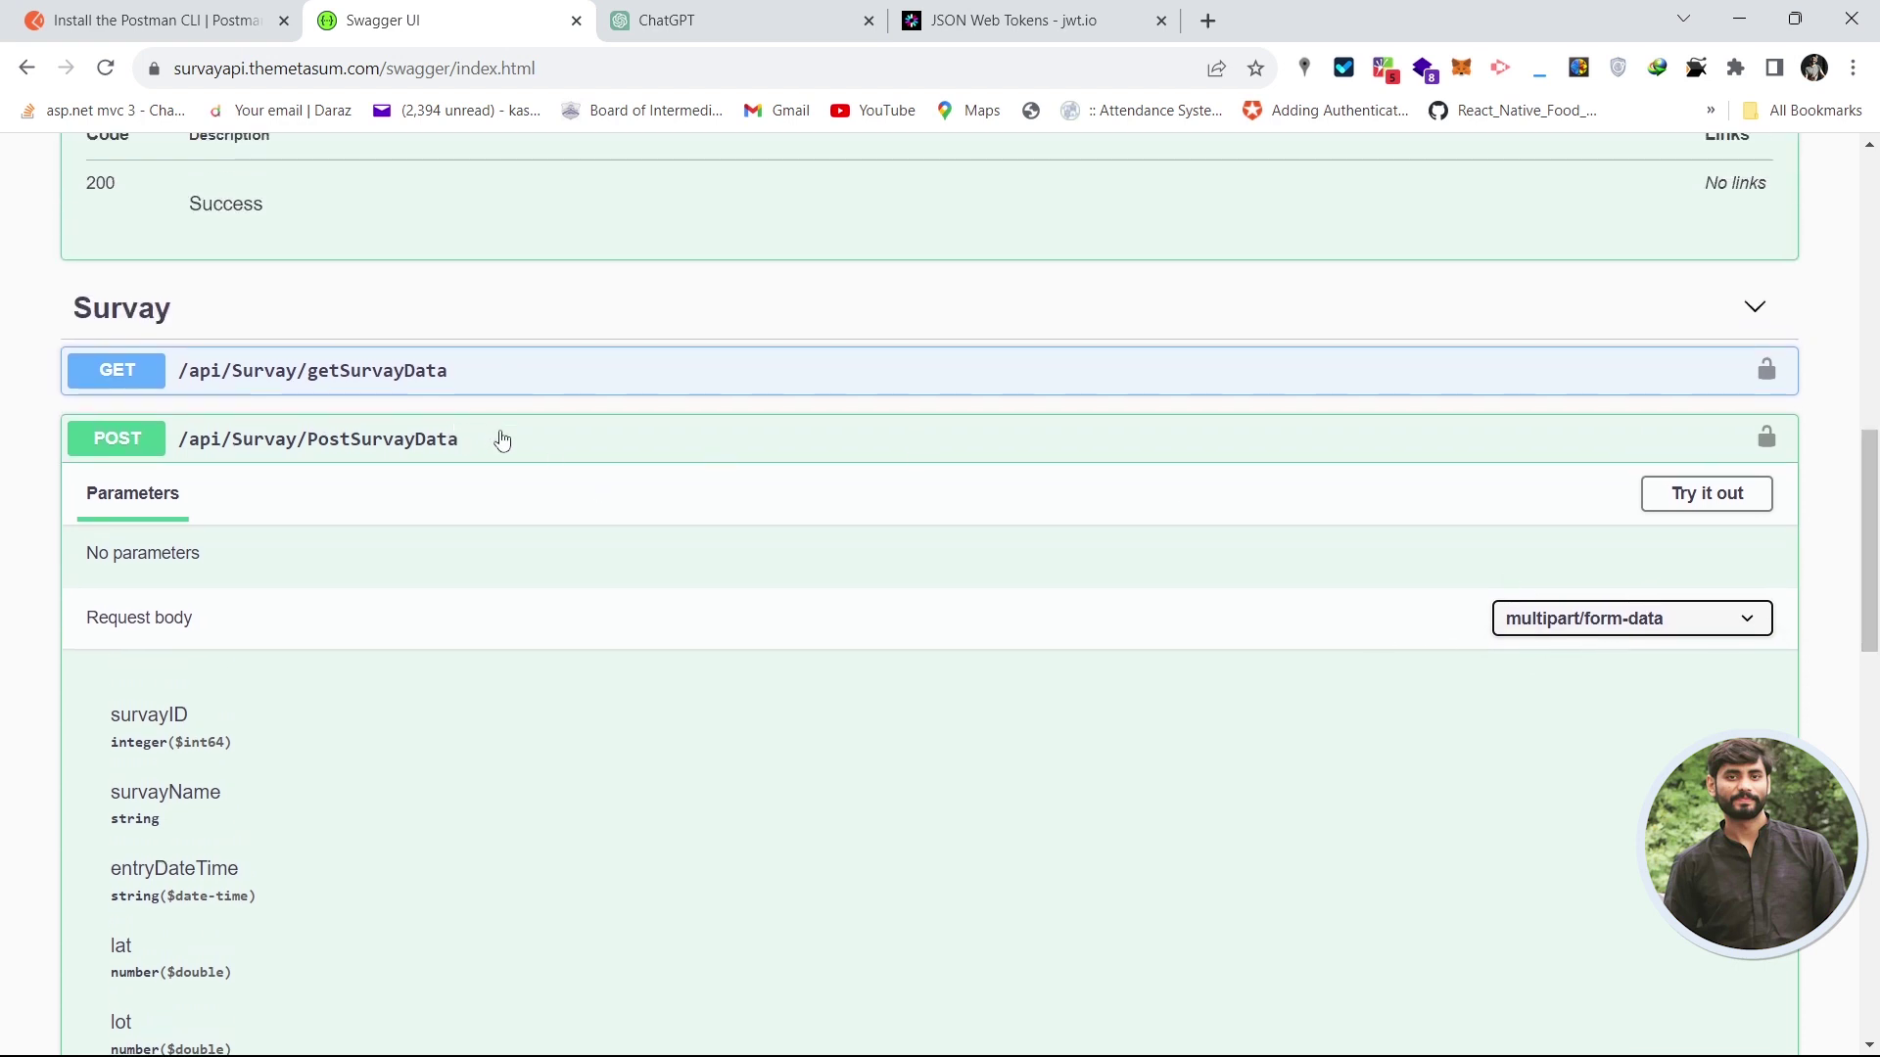
drag(502, 440, 183, 439)
key(ctrl+c)
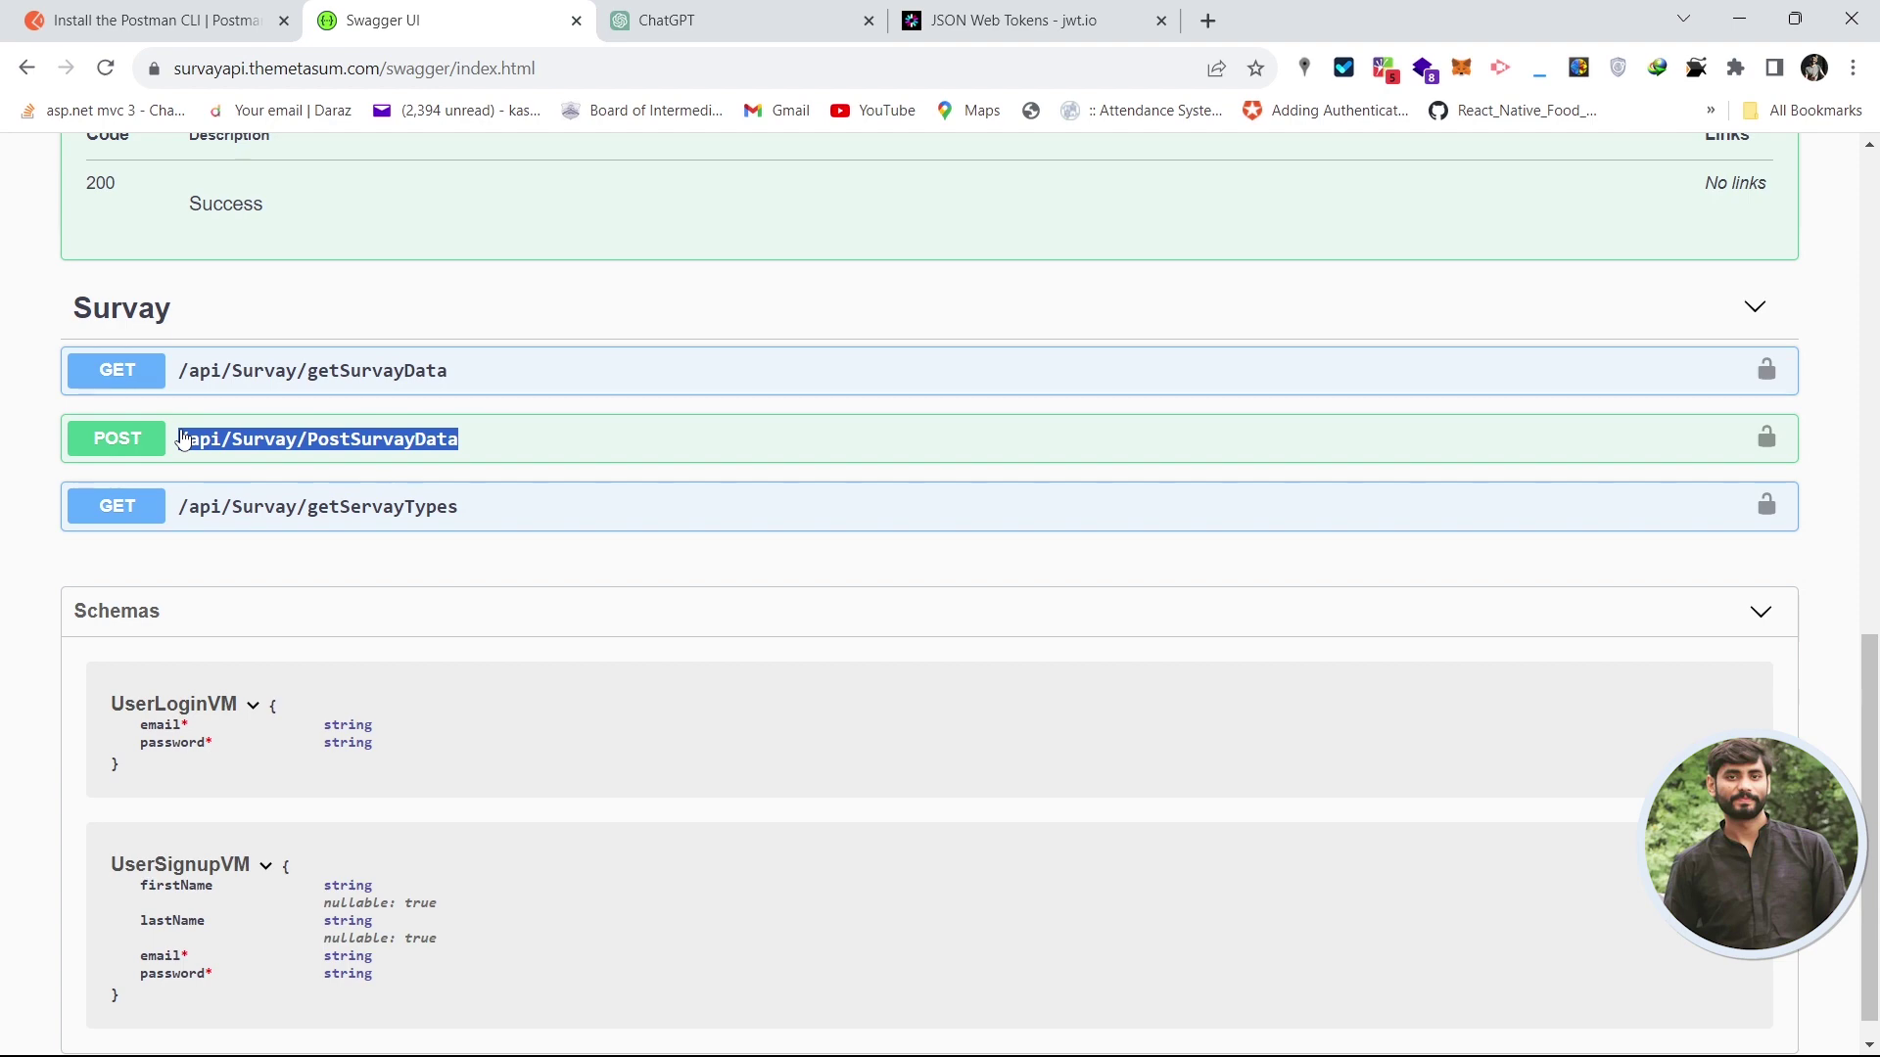
key(alt+Tab)
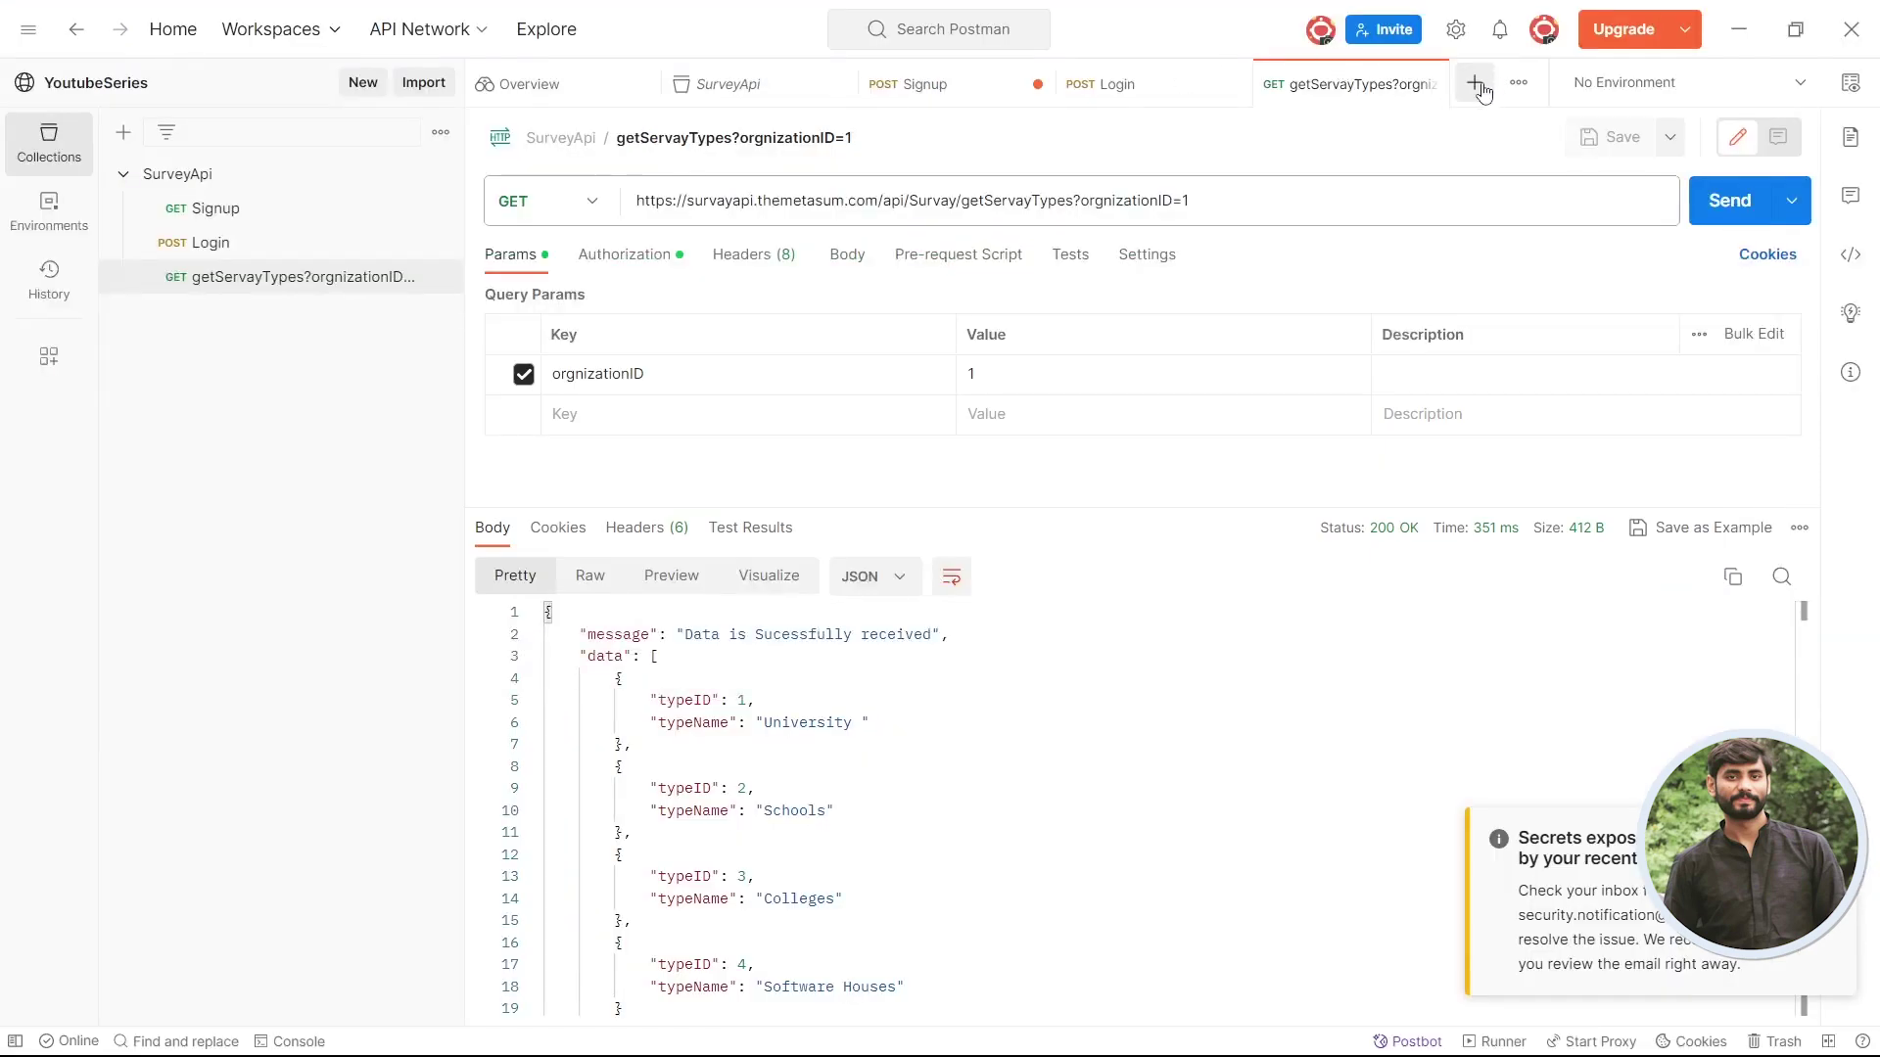
click(1476, 83)
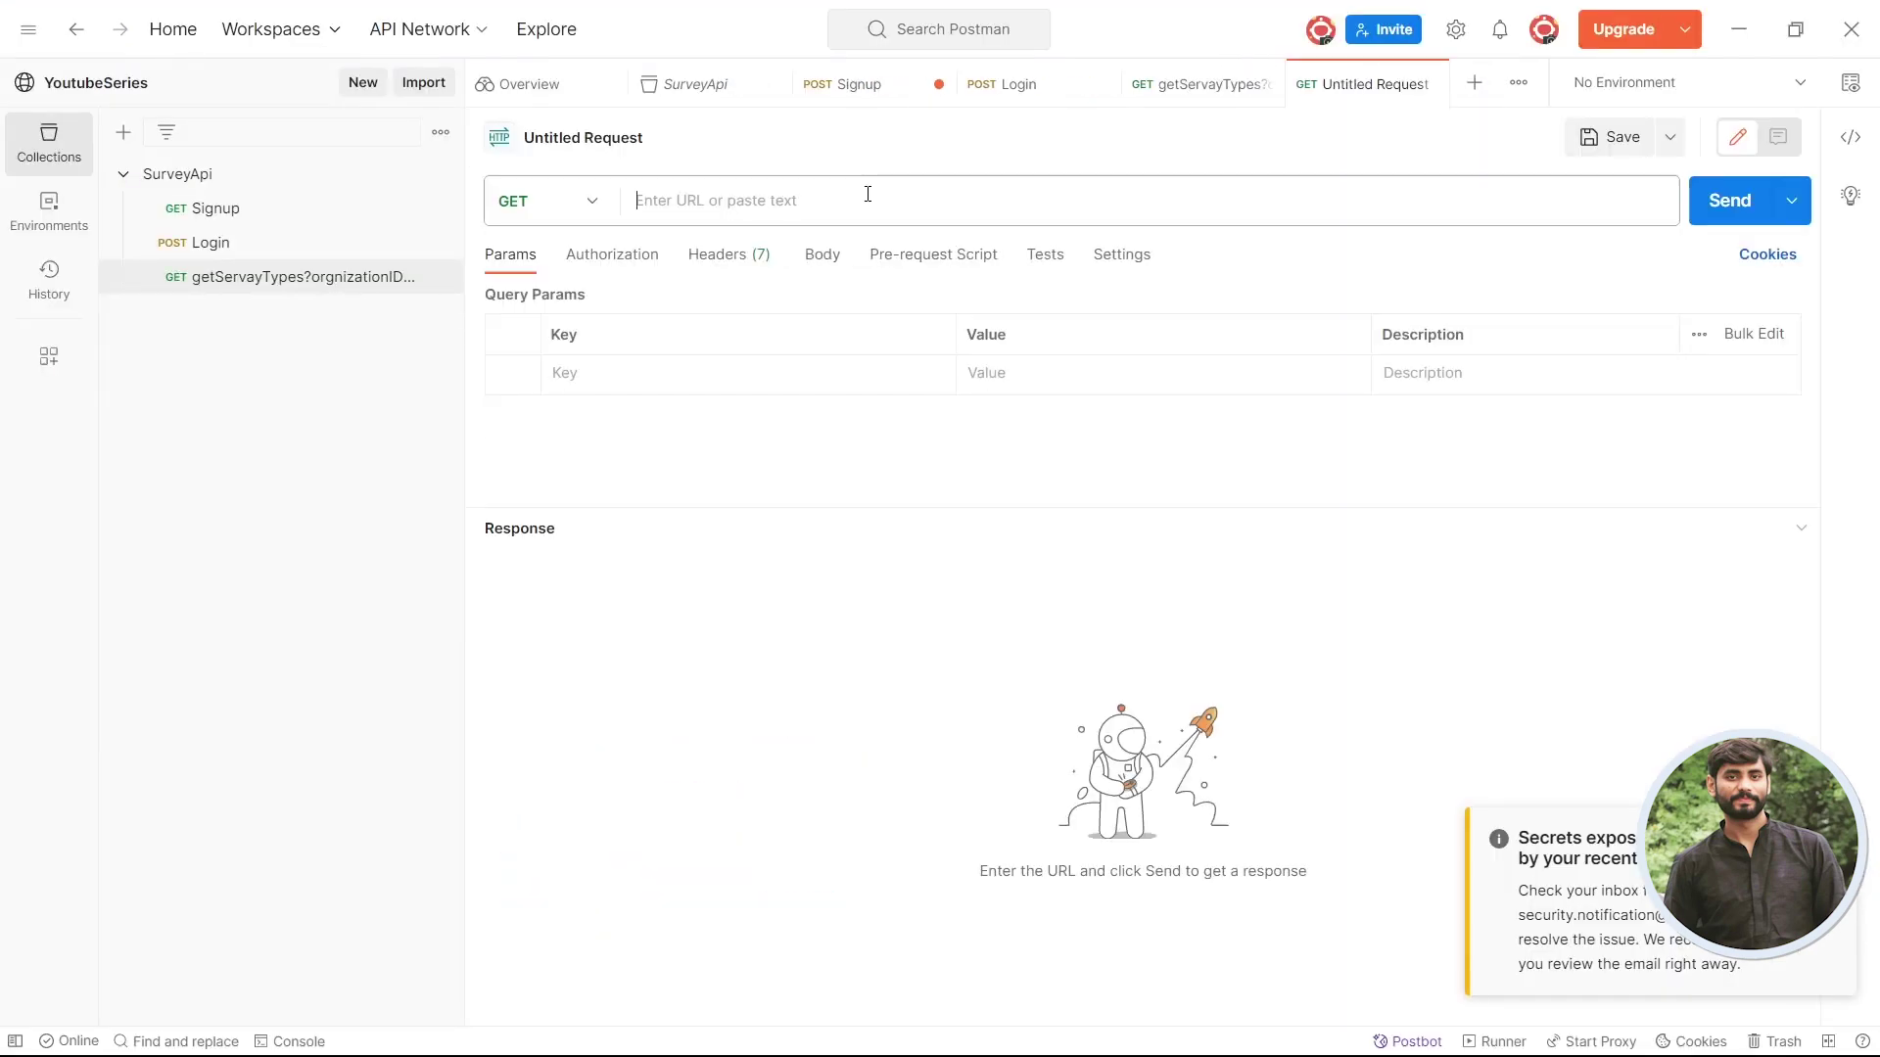
key(ctrl+v)
click(1206, 85)
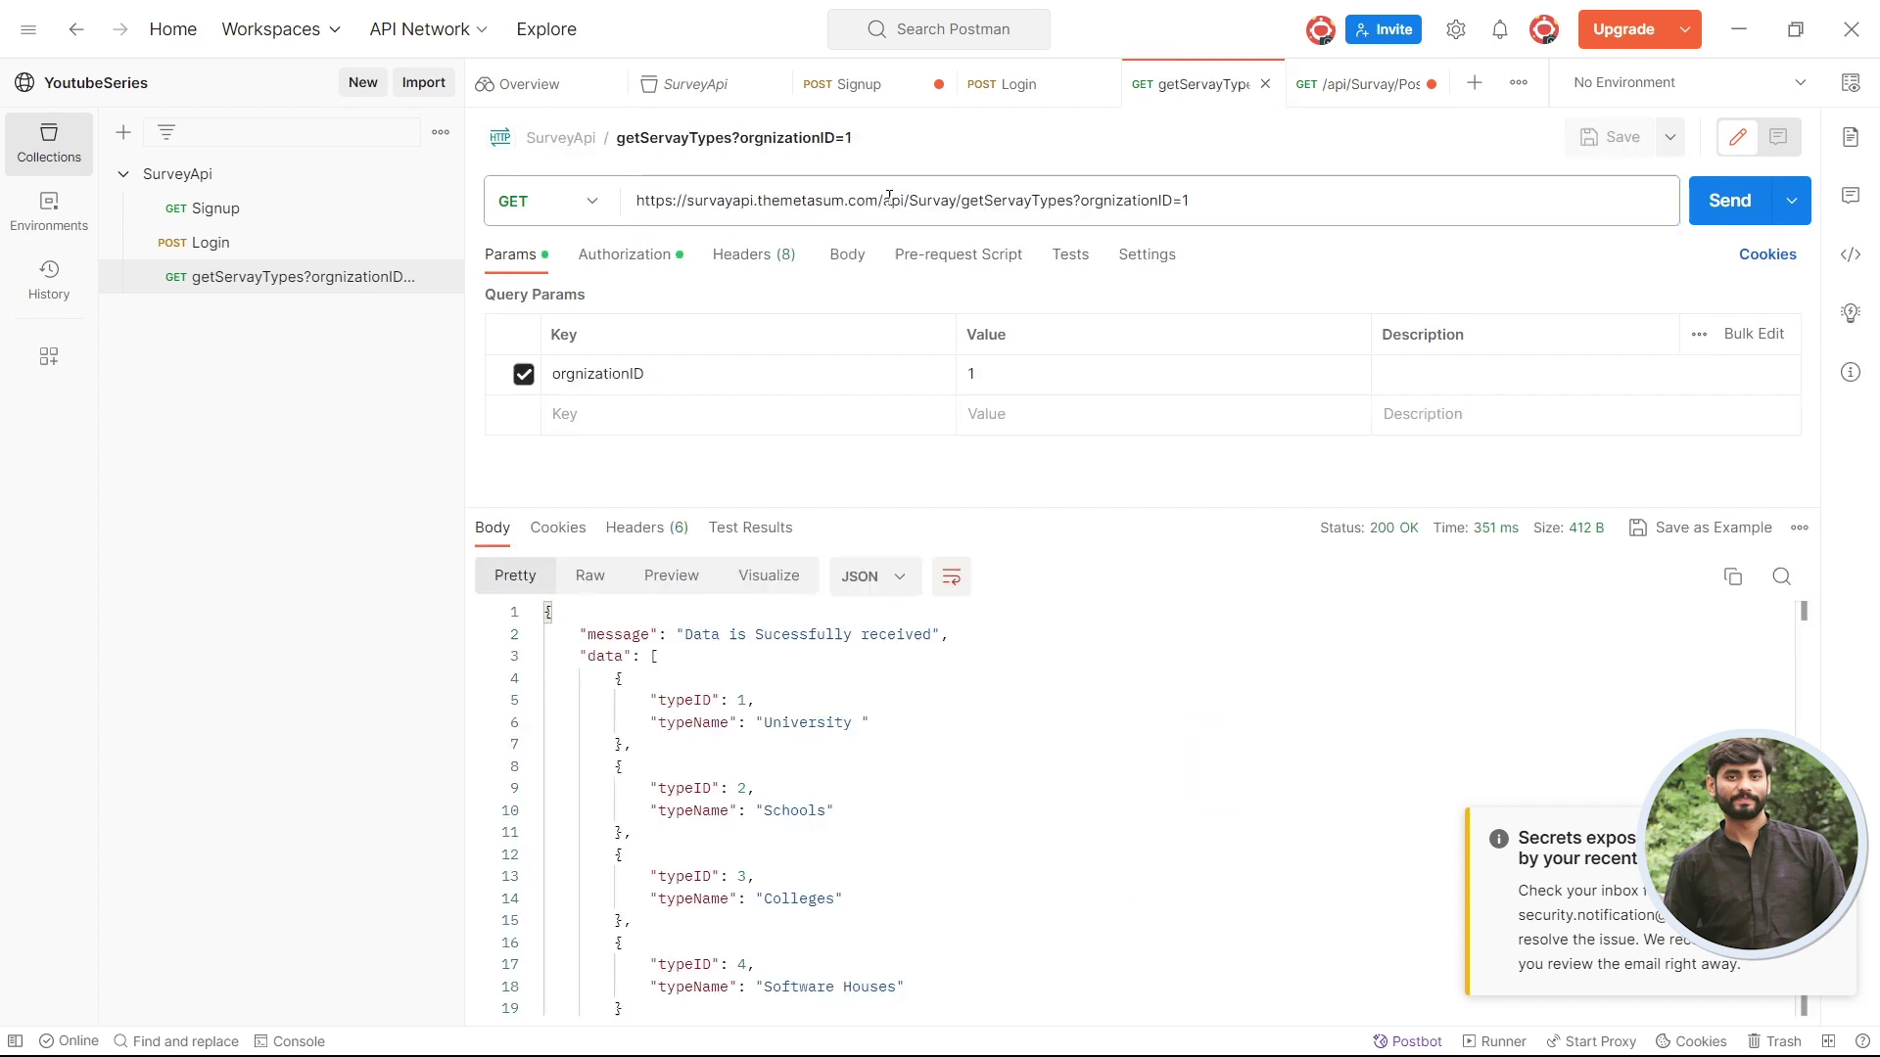
drag(878, 201, 637, 201)
key(ctrl+c)
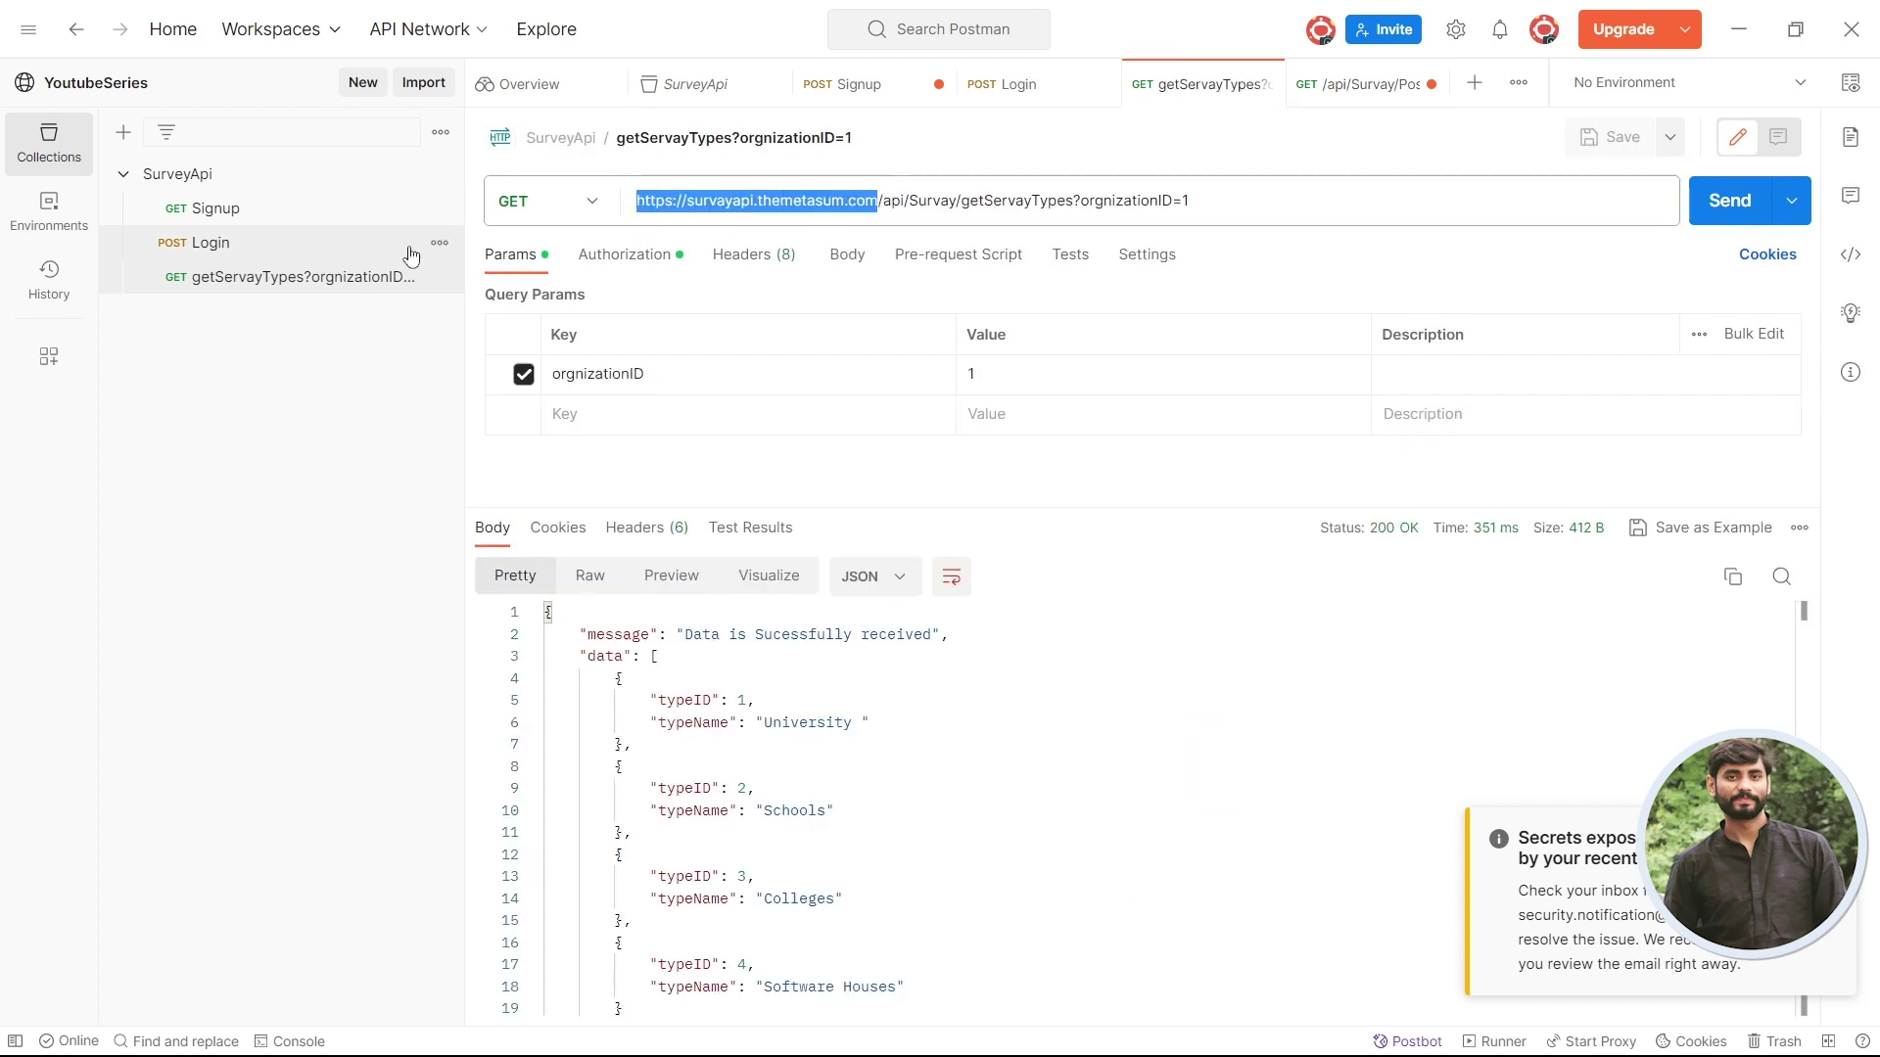
click(1340, 95)
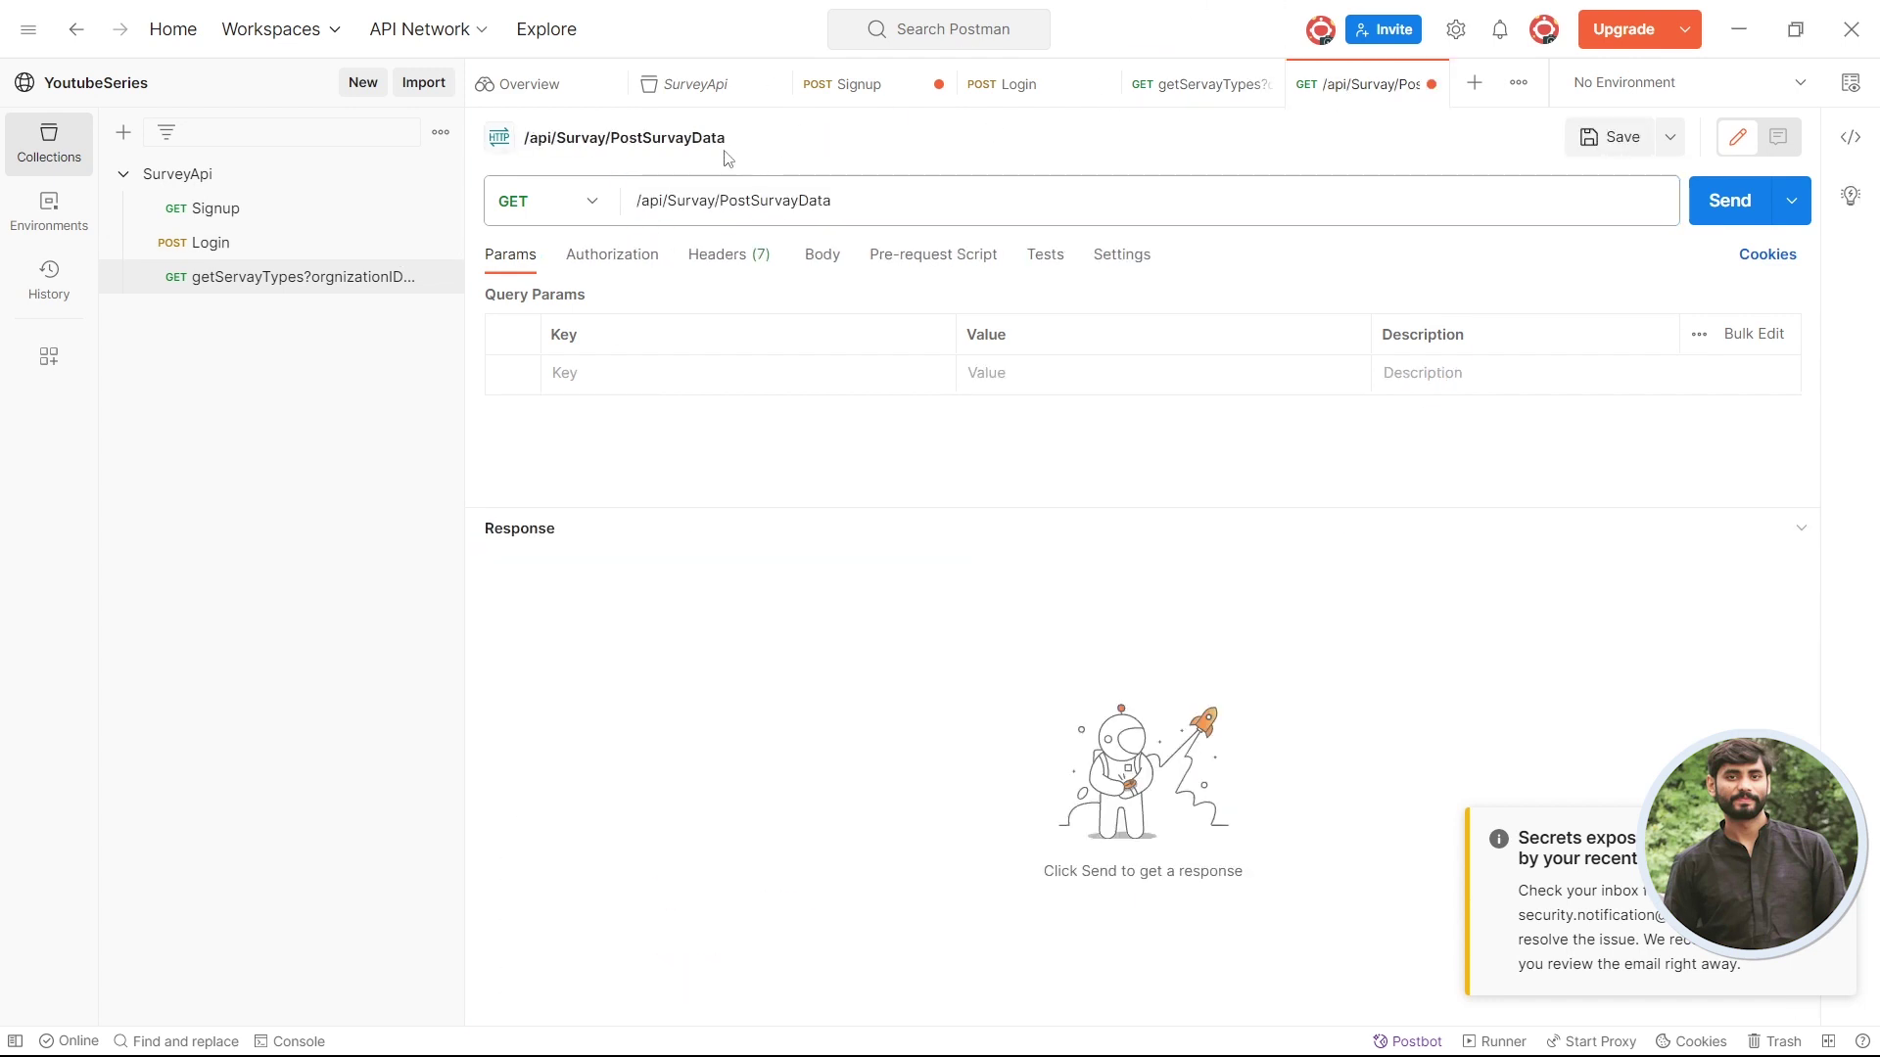
click(638, 199)
key(ctrl+v)
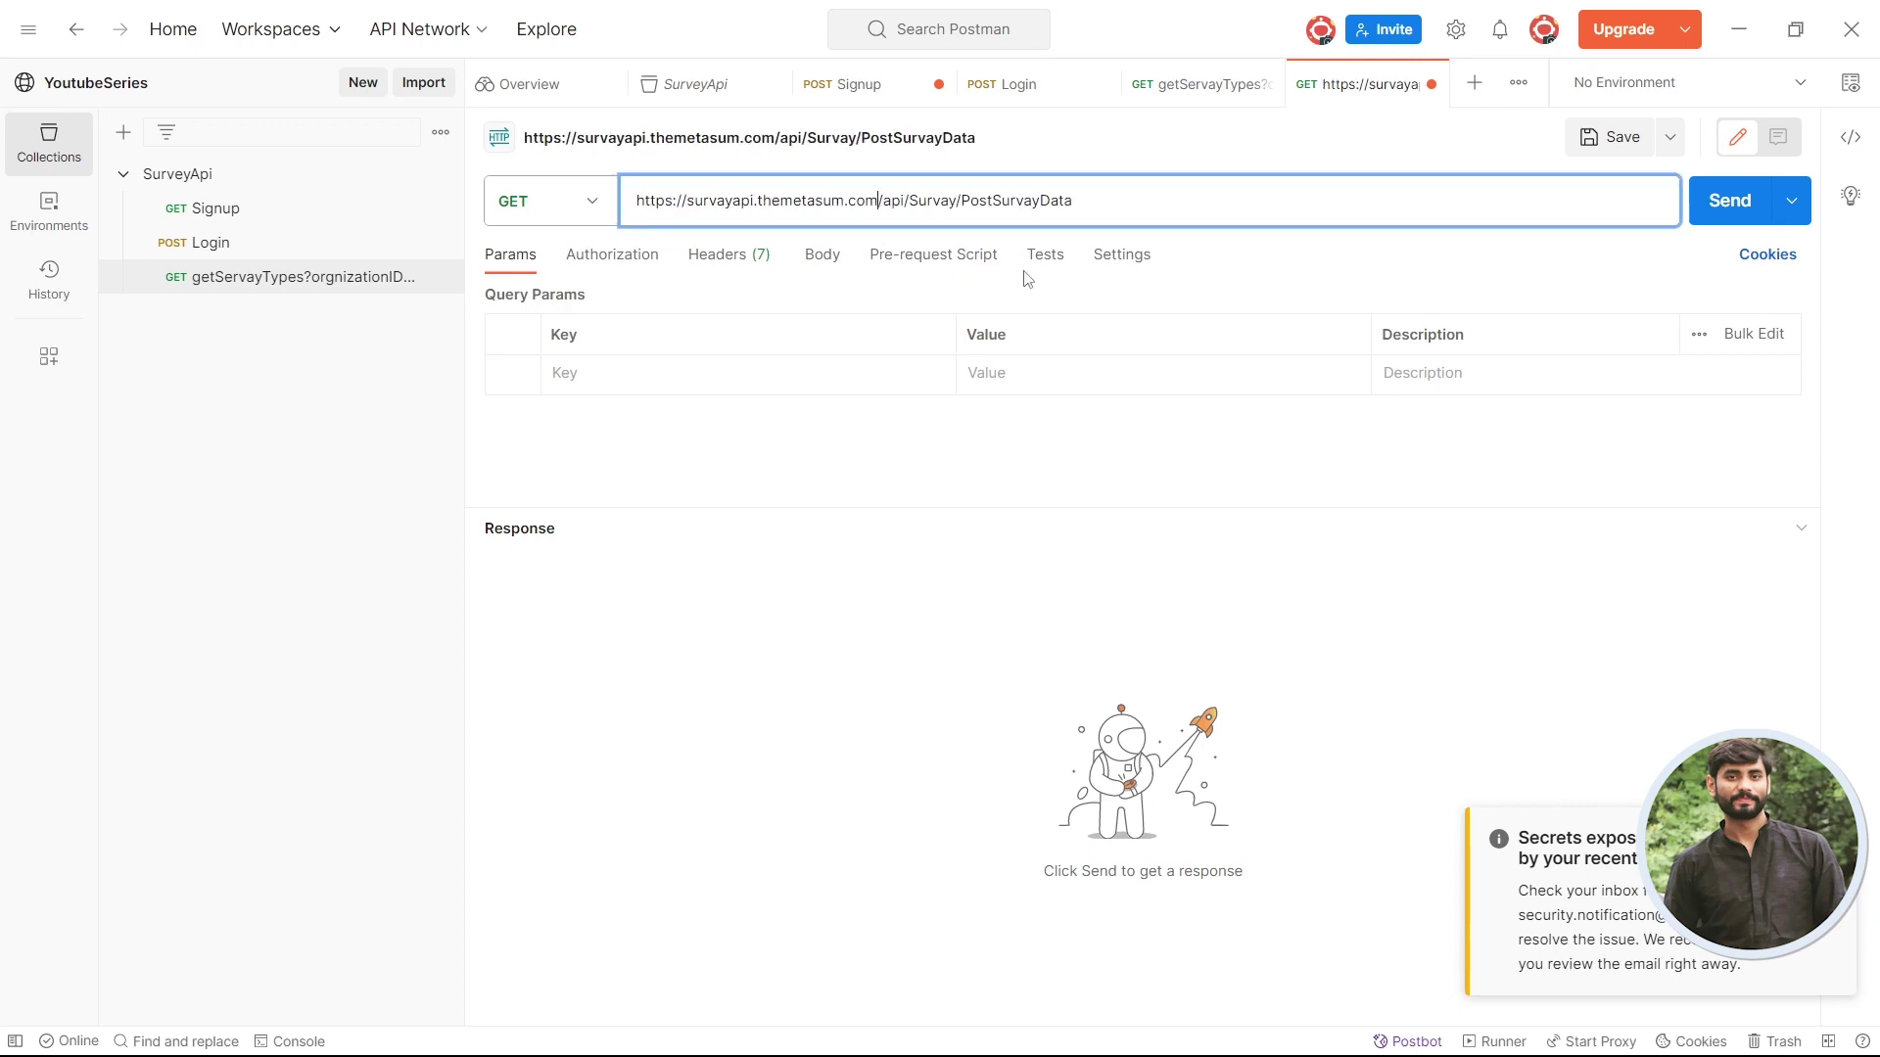
key(alt+Tab)
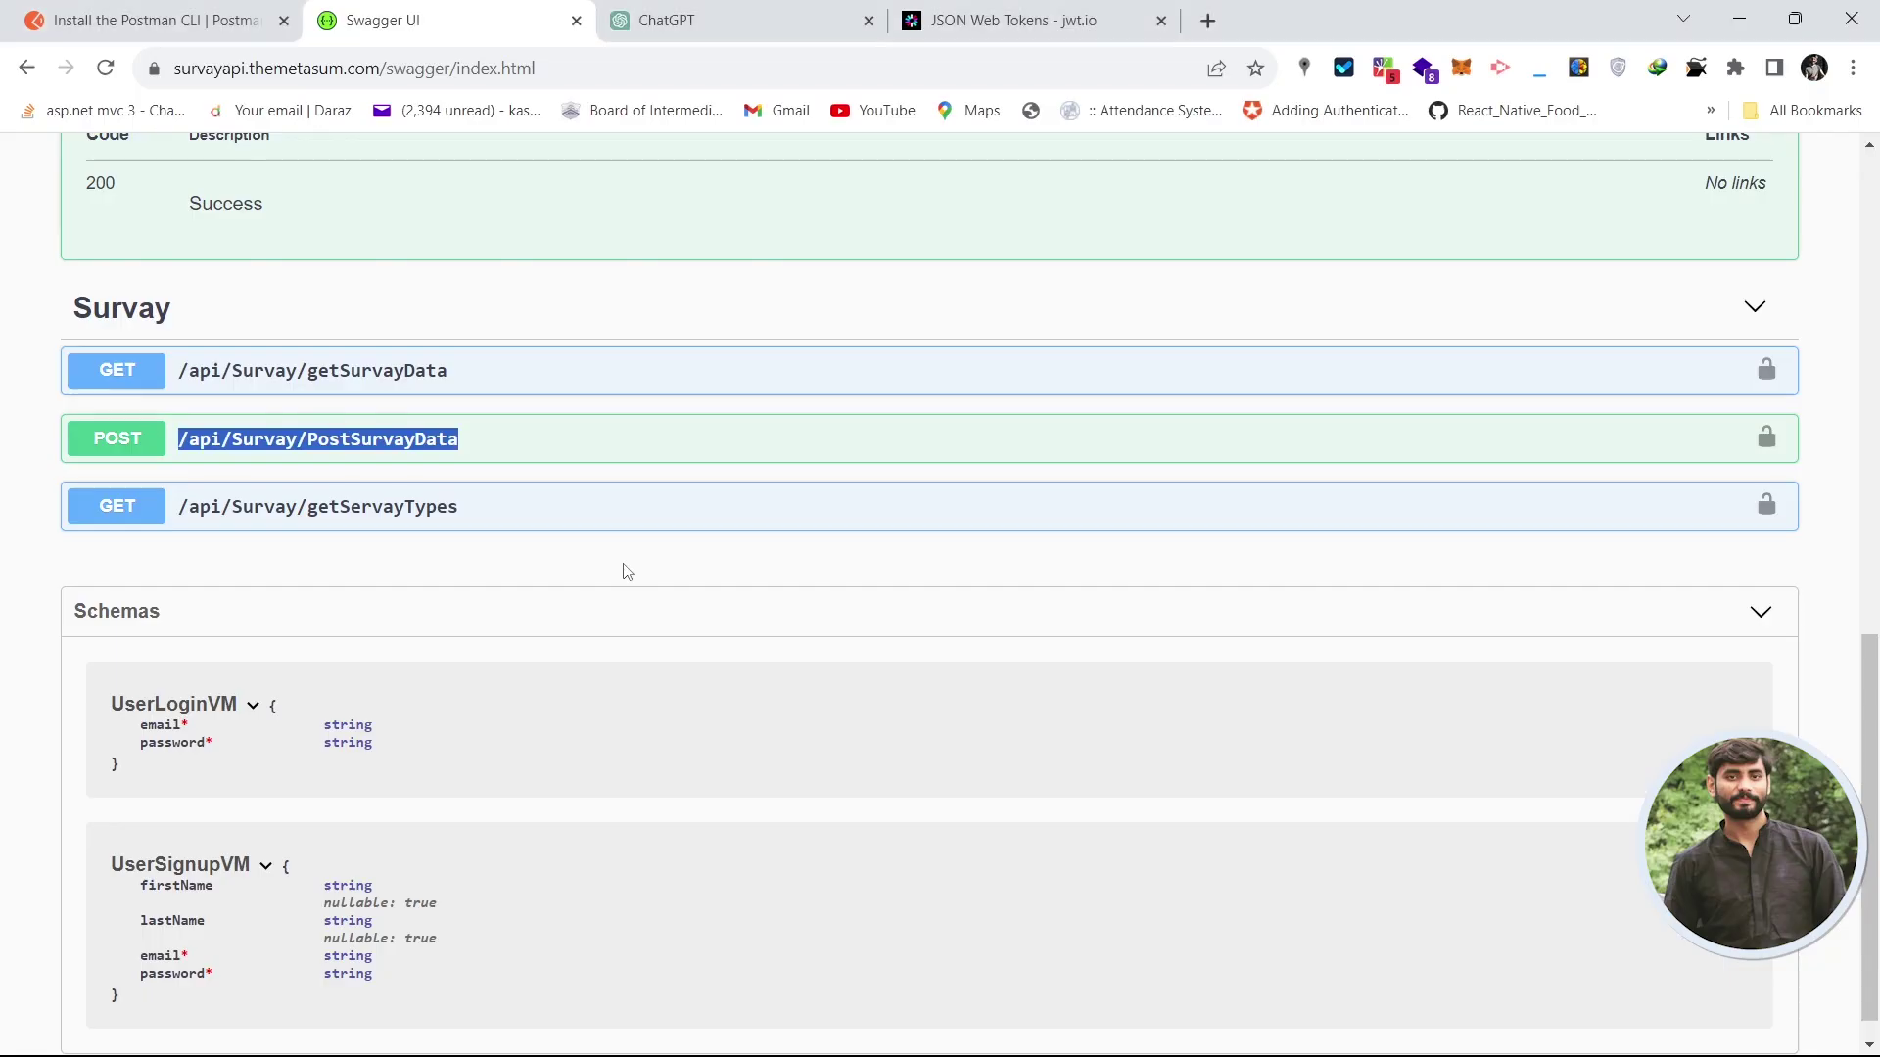
key(alt+Tab)
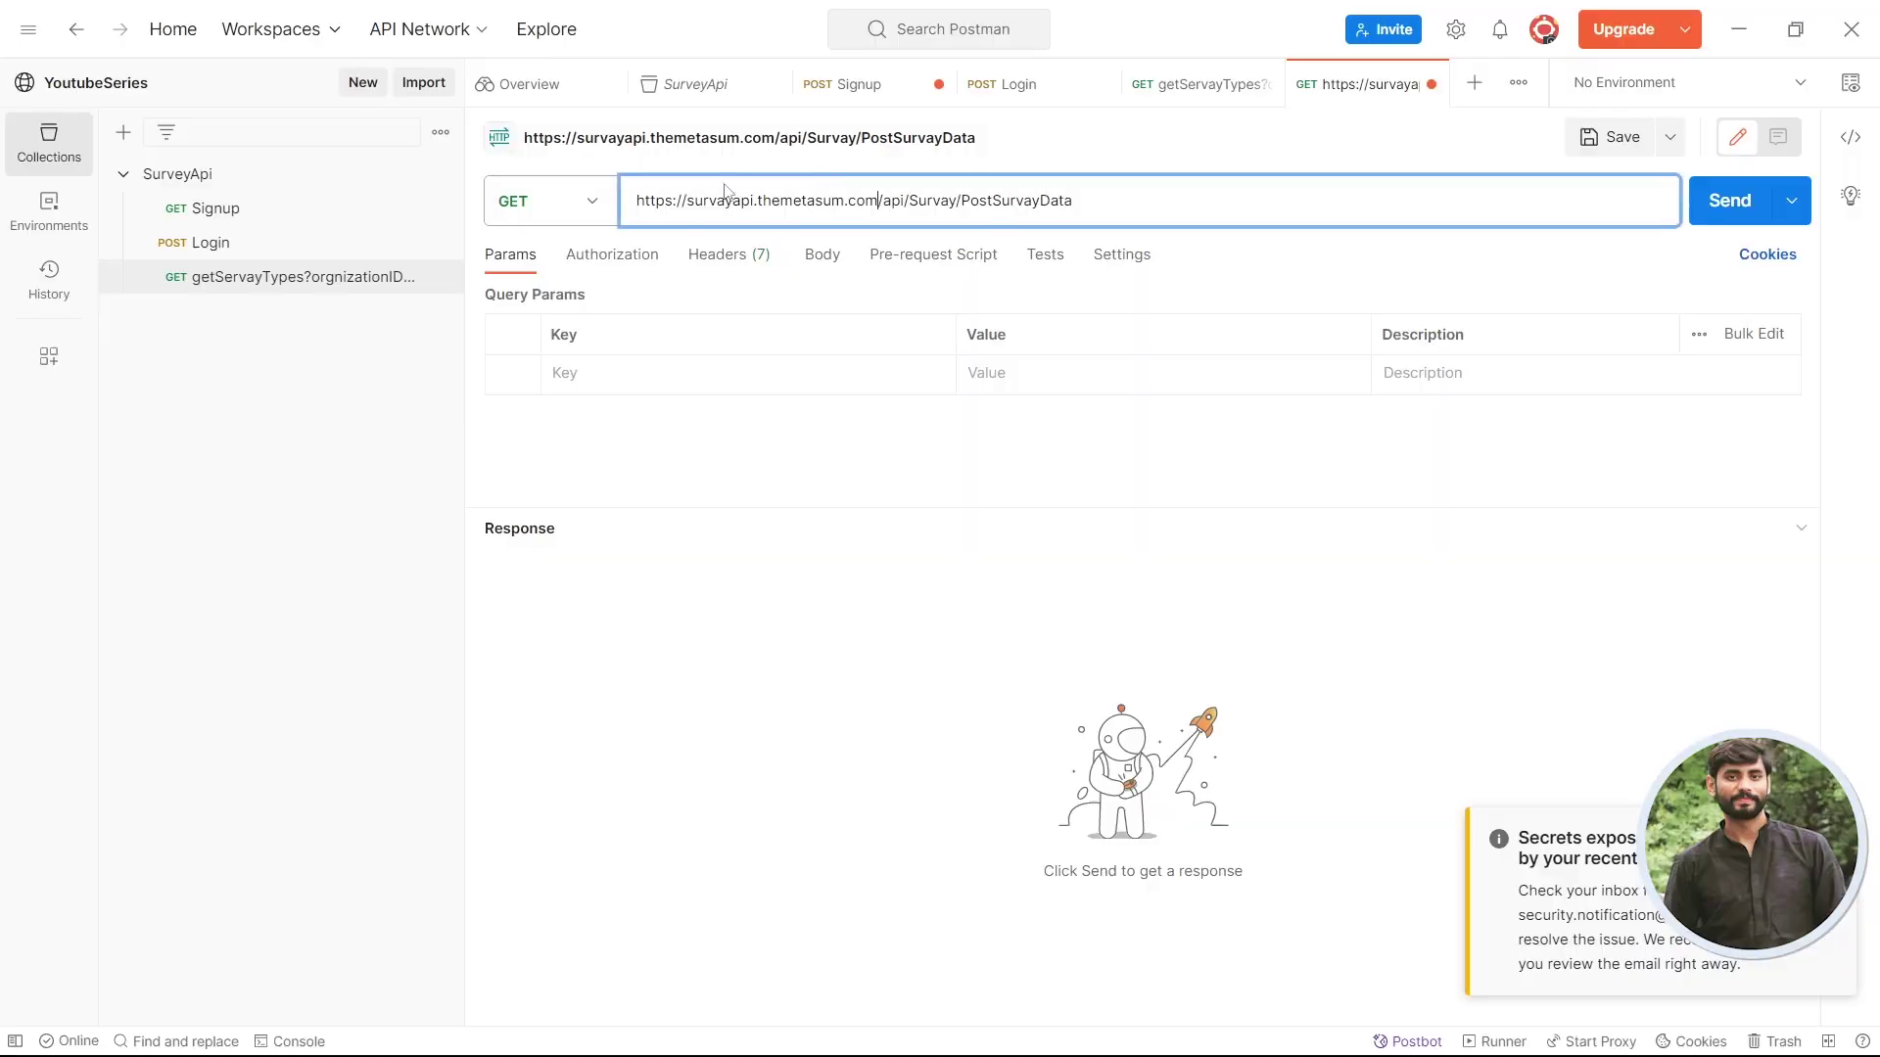
- Set the method to POST and copy the token from the Login response
click(591, 203)
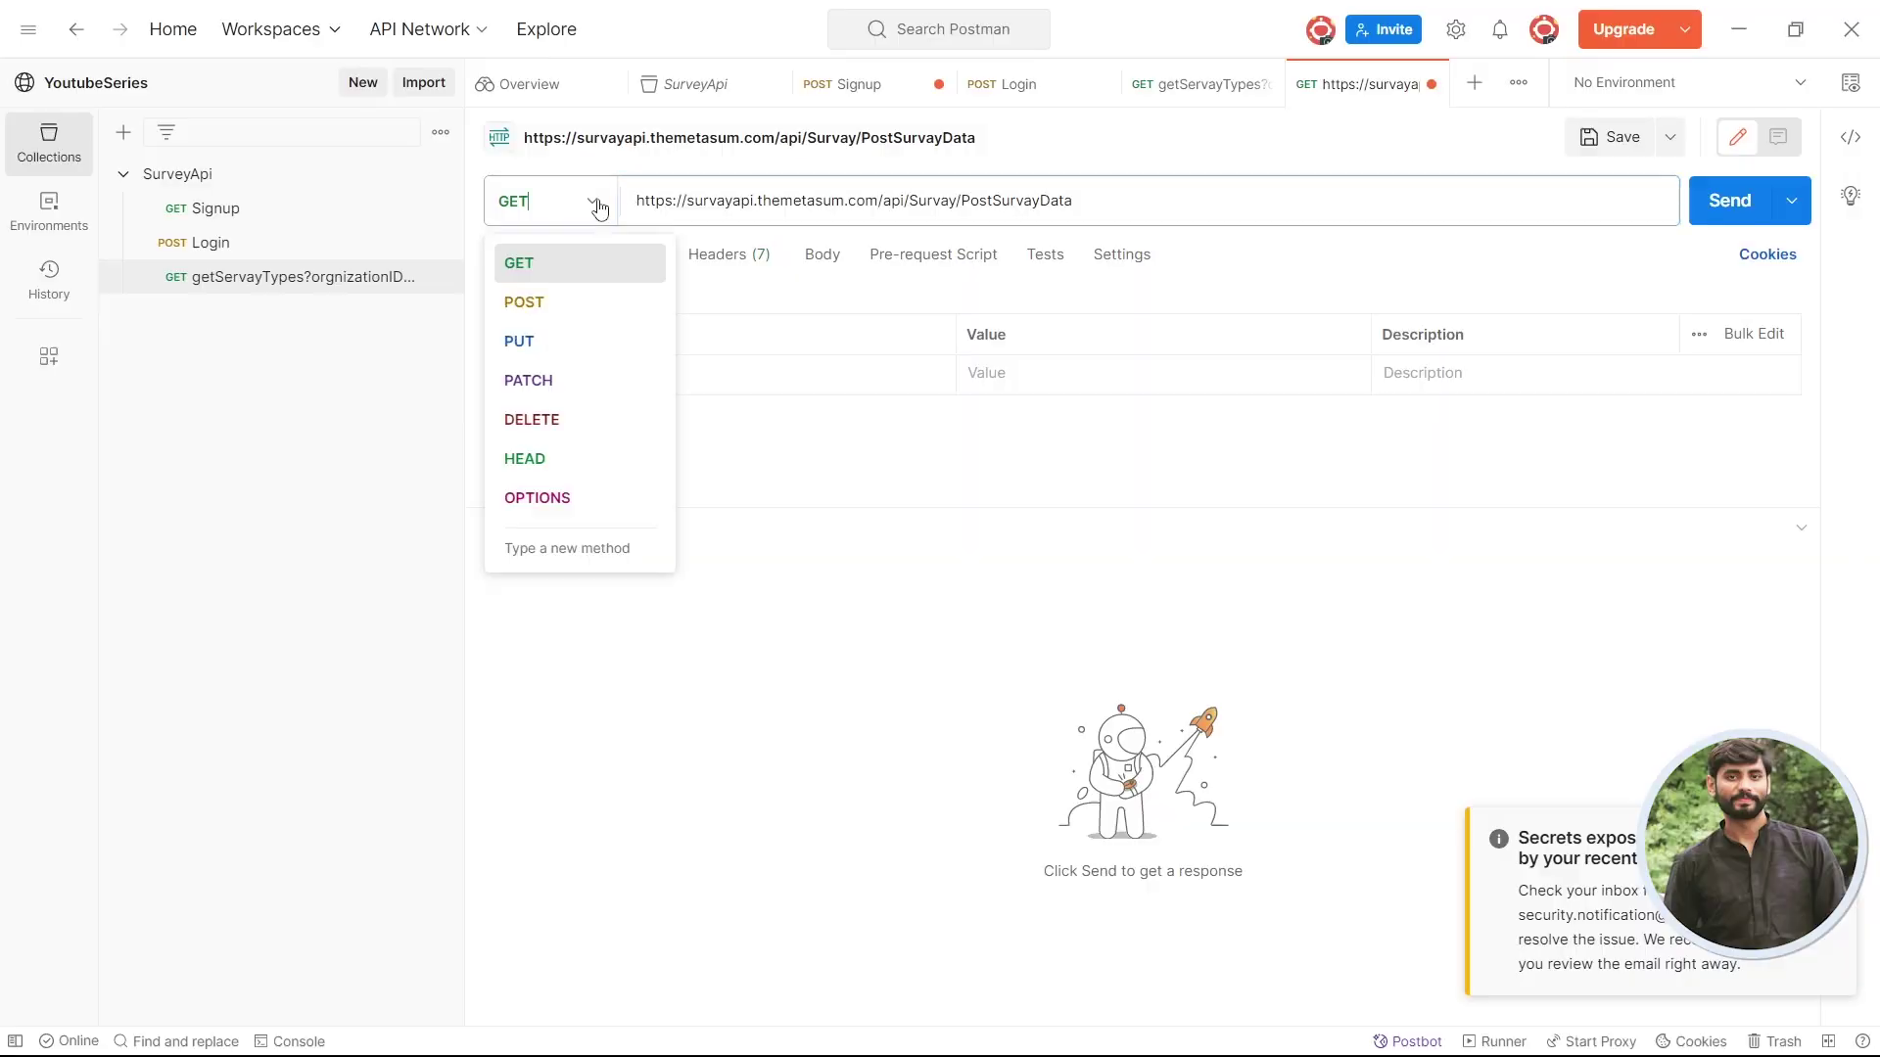
click(576, 306)
key(alt+Tab)
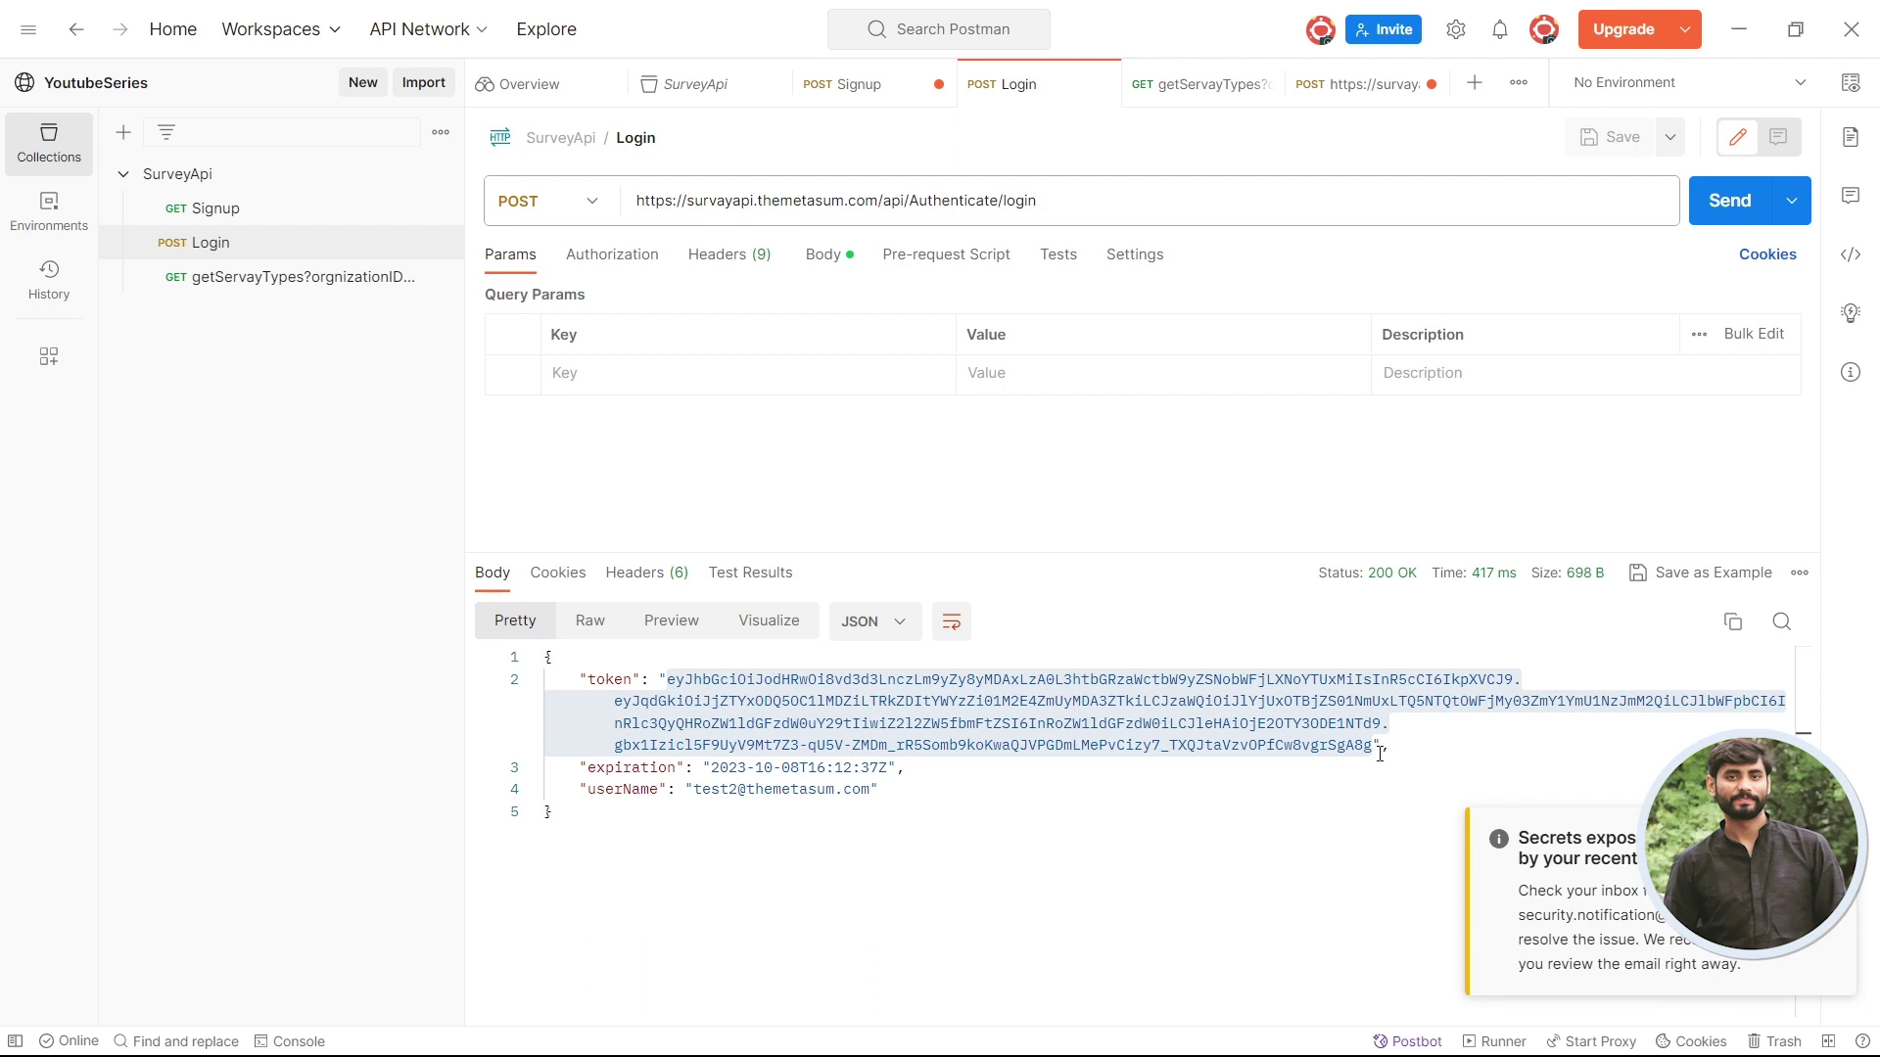
click(1380, 753)
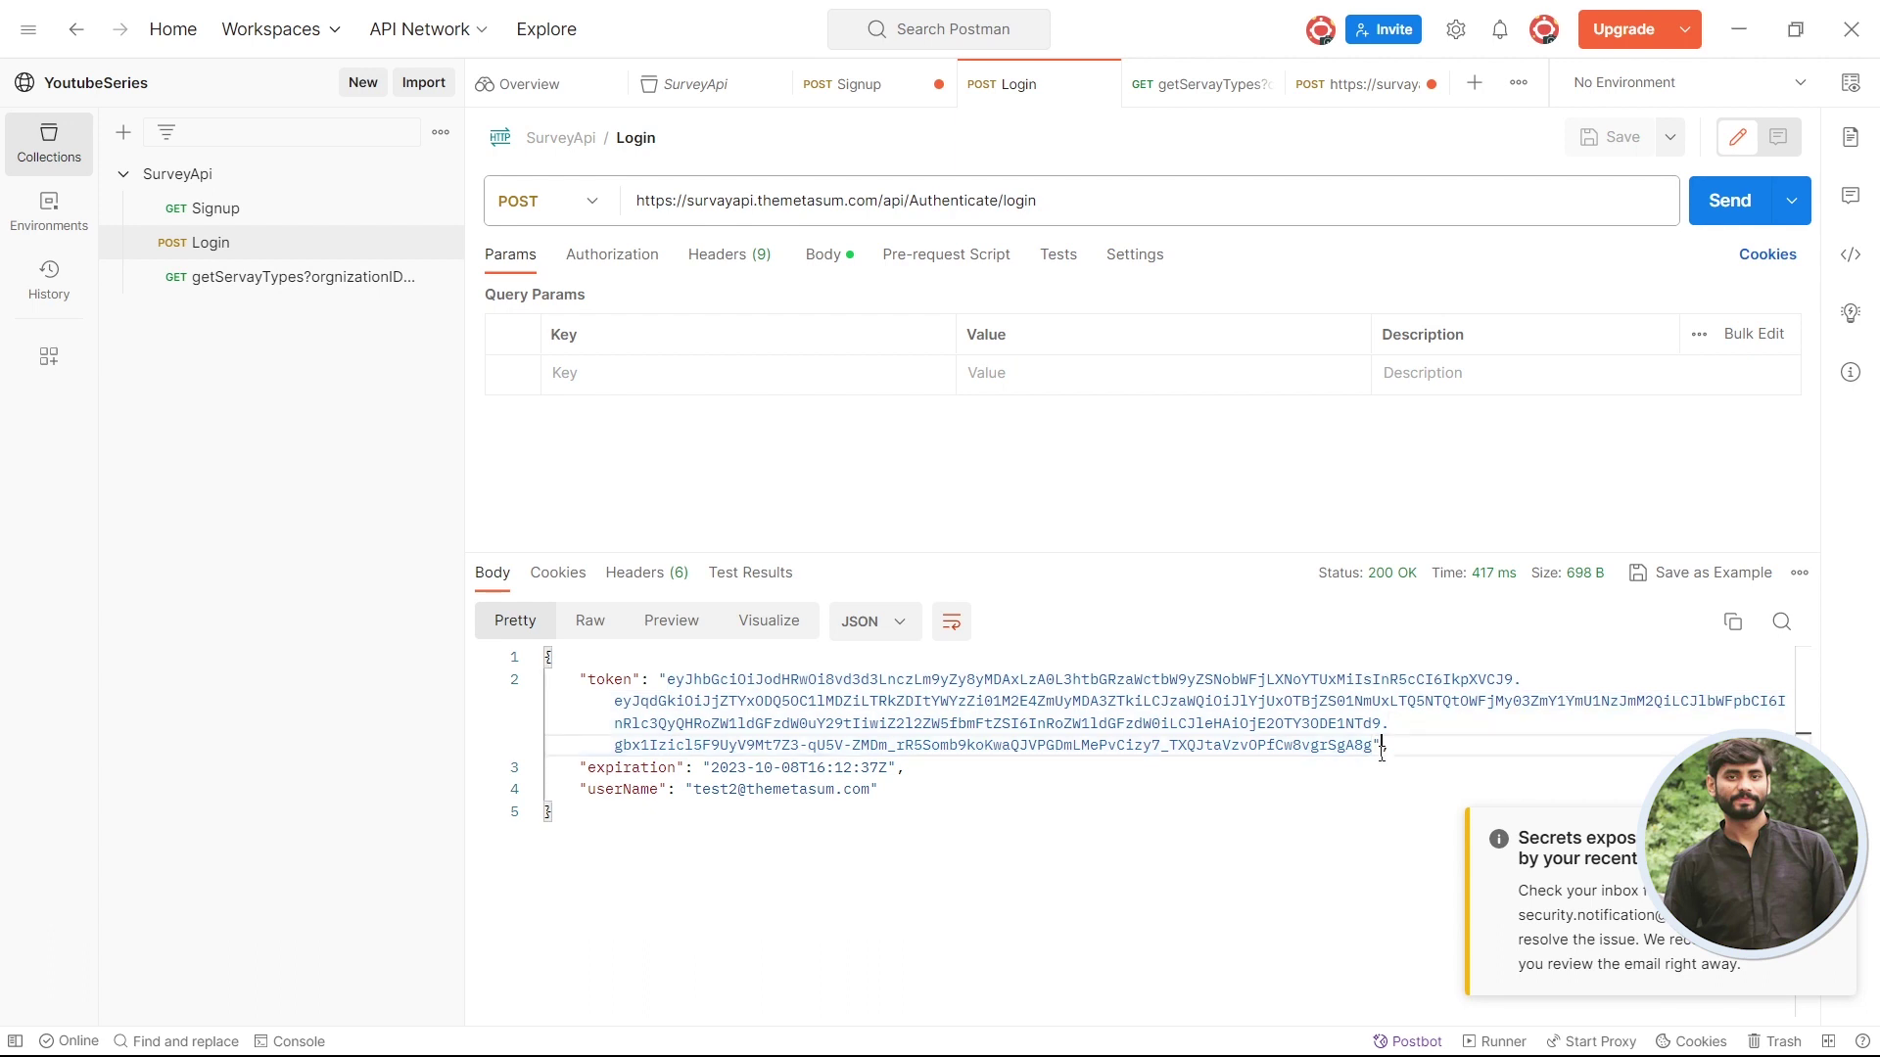
drag(1374, 749, 676, 679)
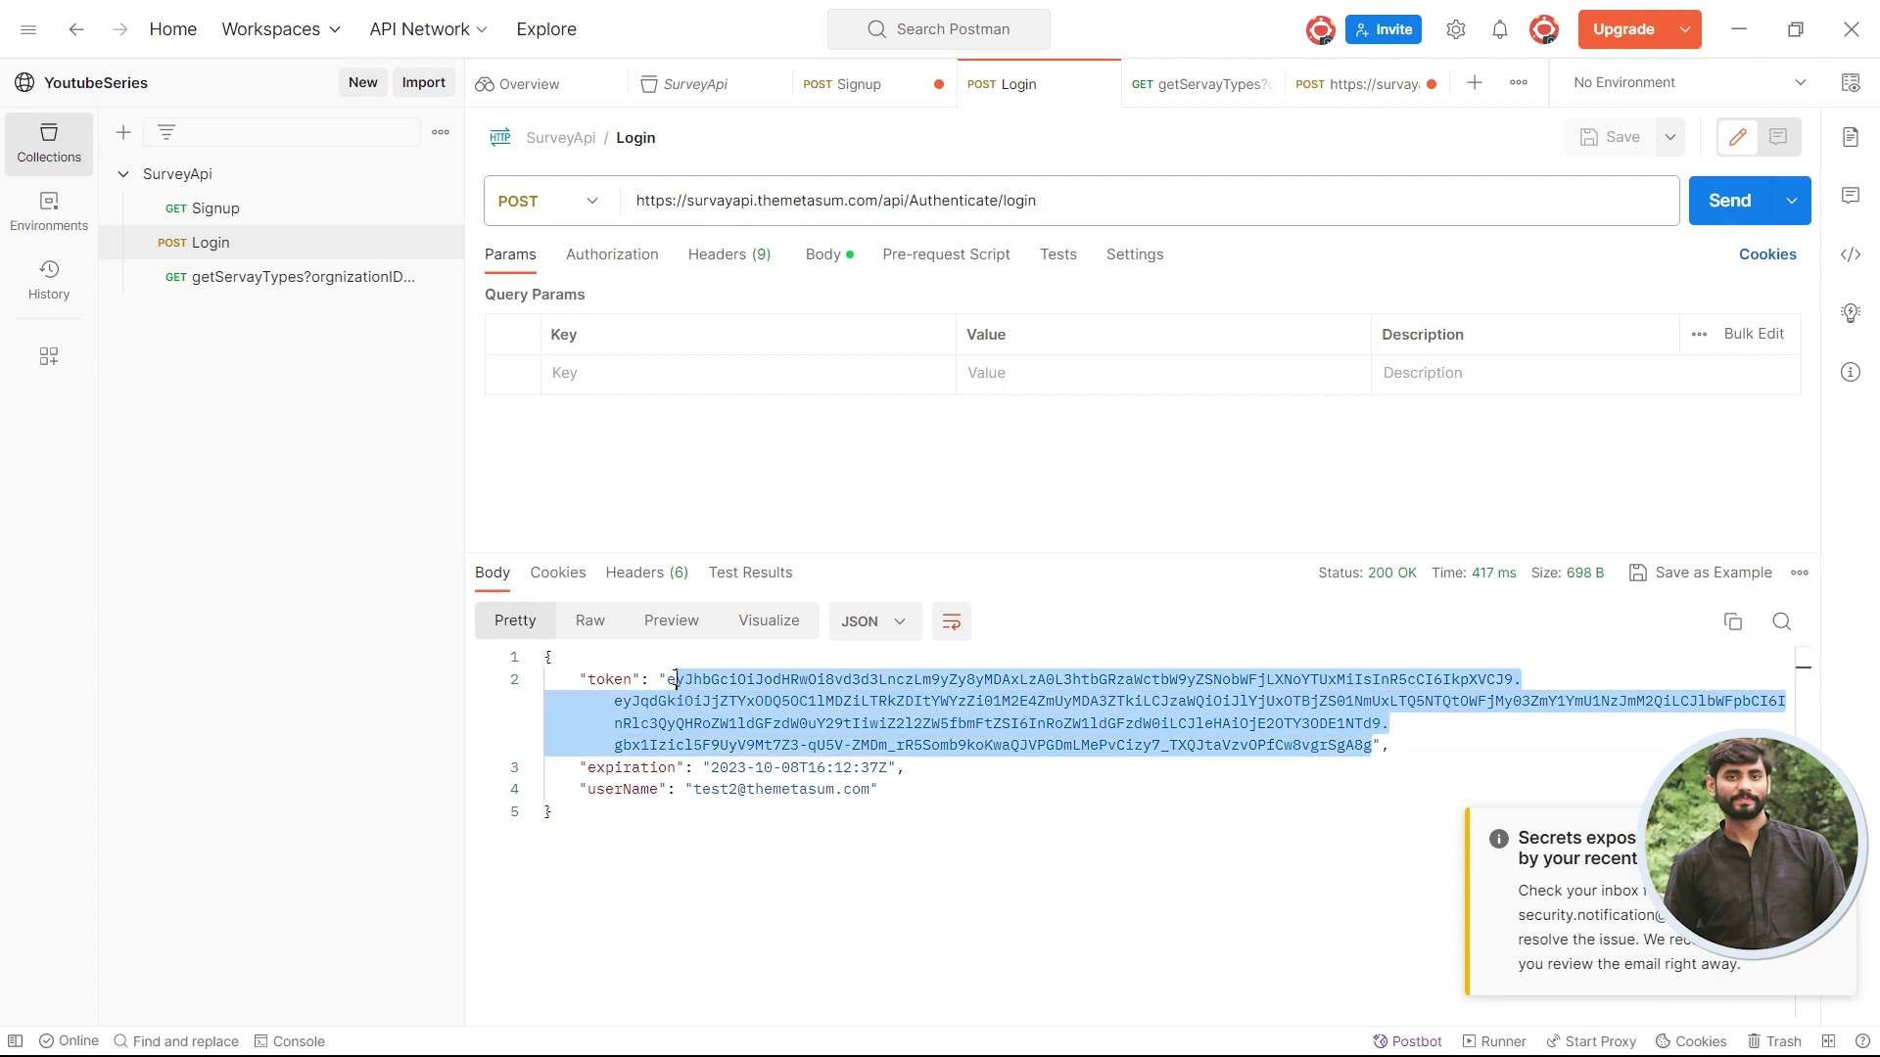
click(1334, 88)
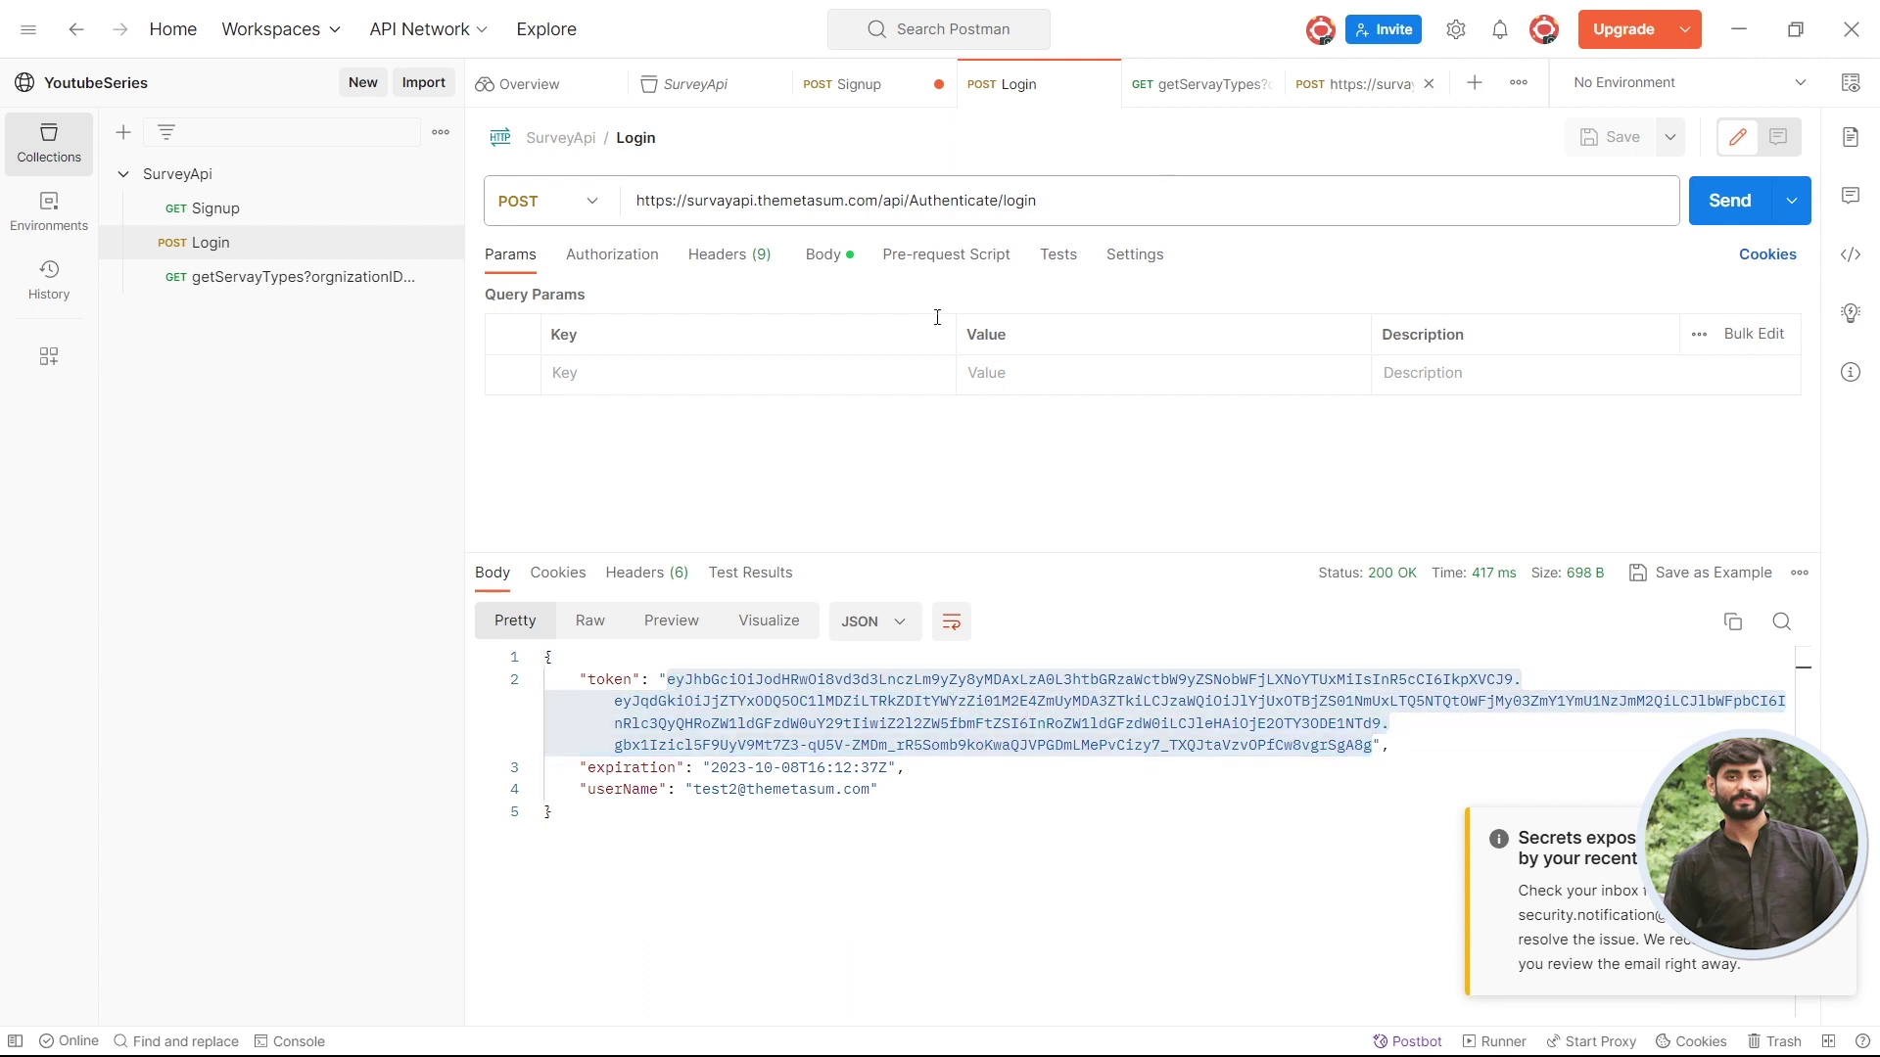
- Switch PostSurvayData's authorization to Bearer Token and paste in the copied login token
click(609, 255)
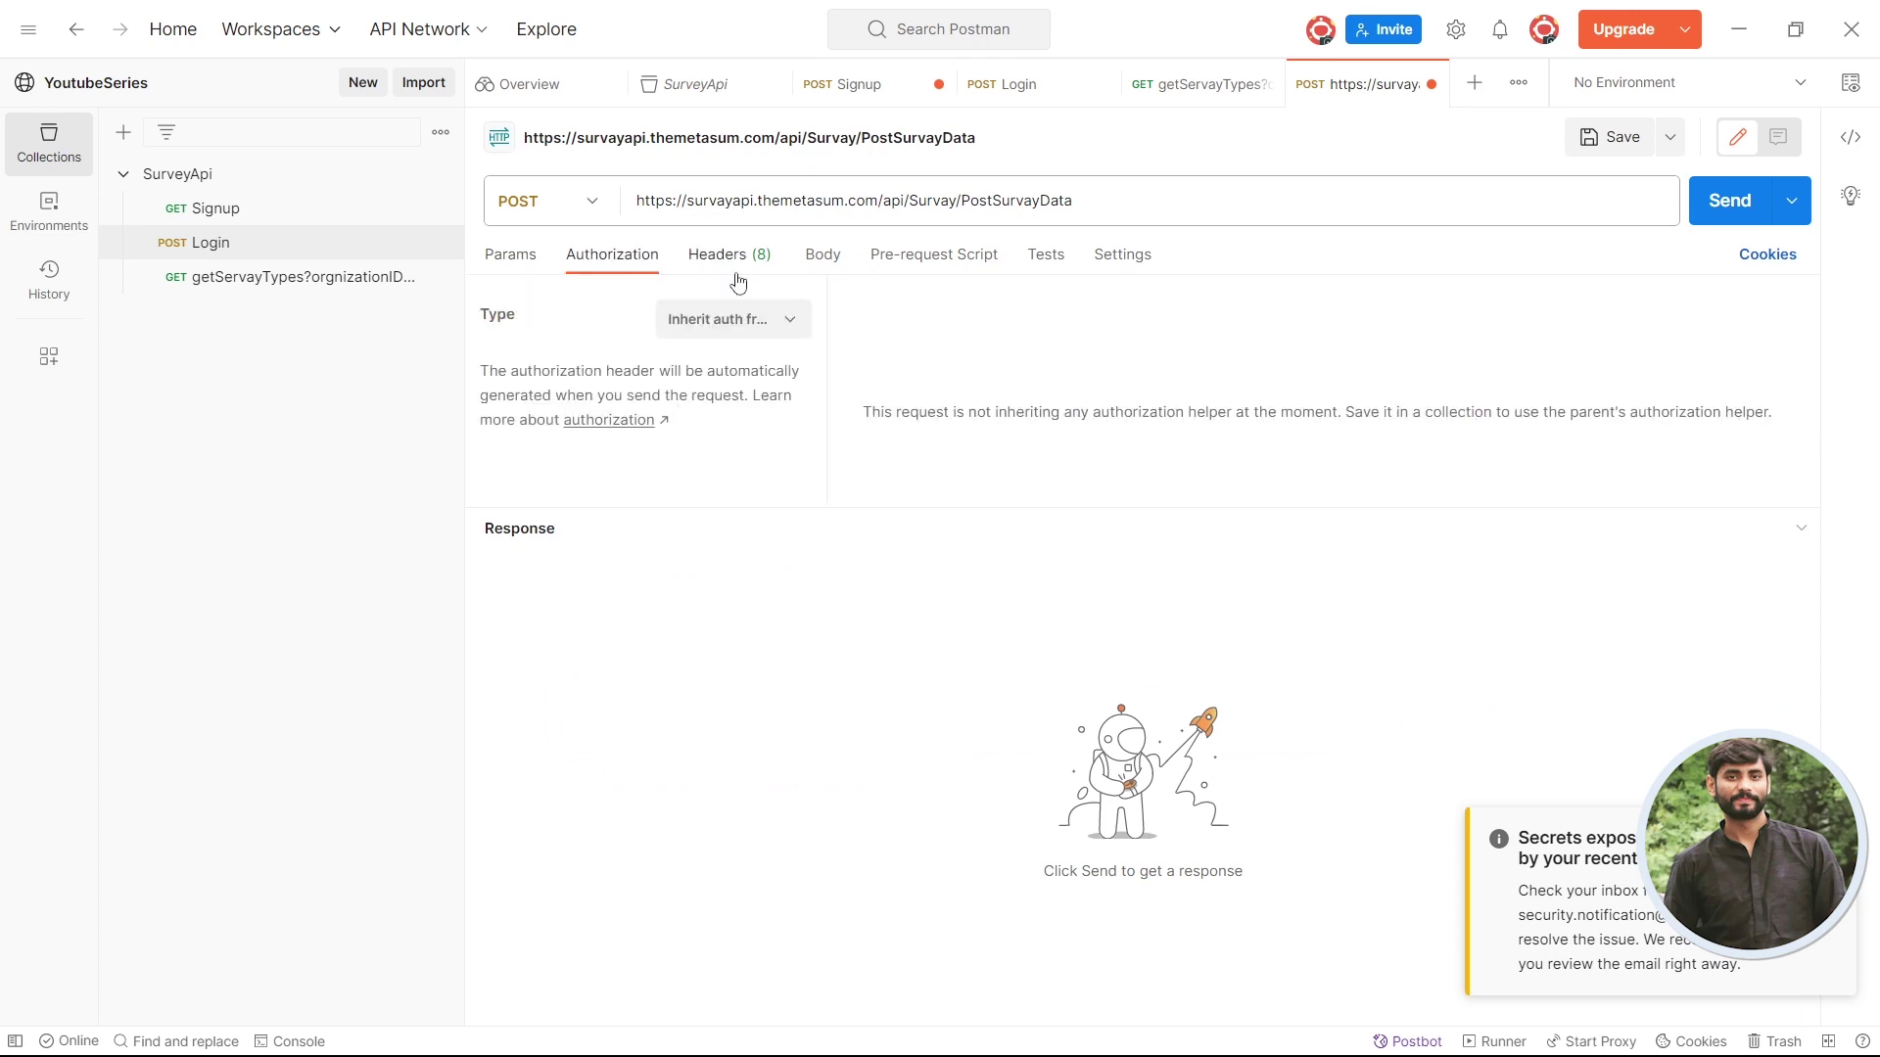
click(776, 333)
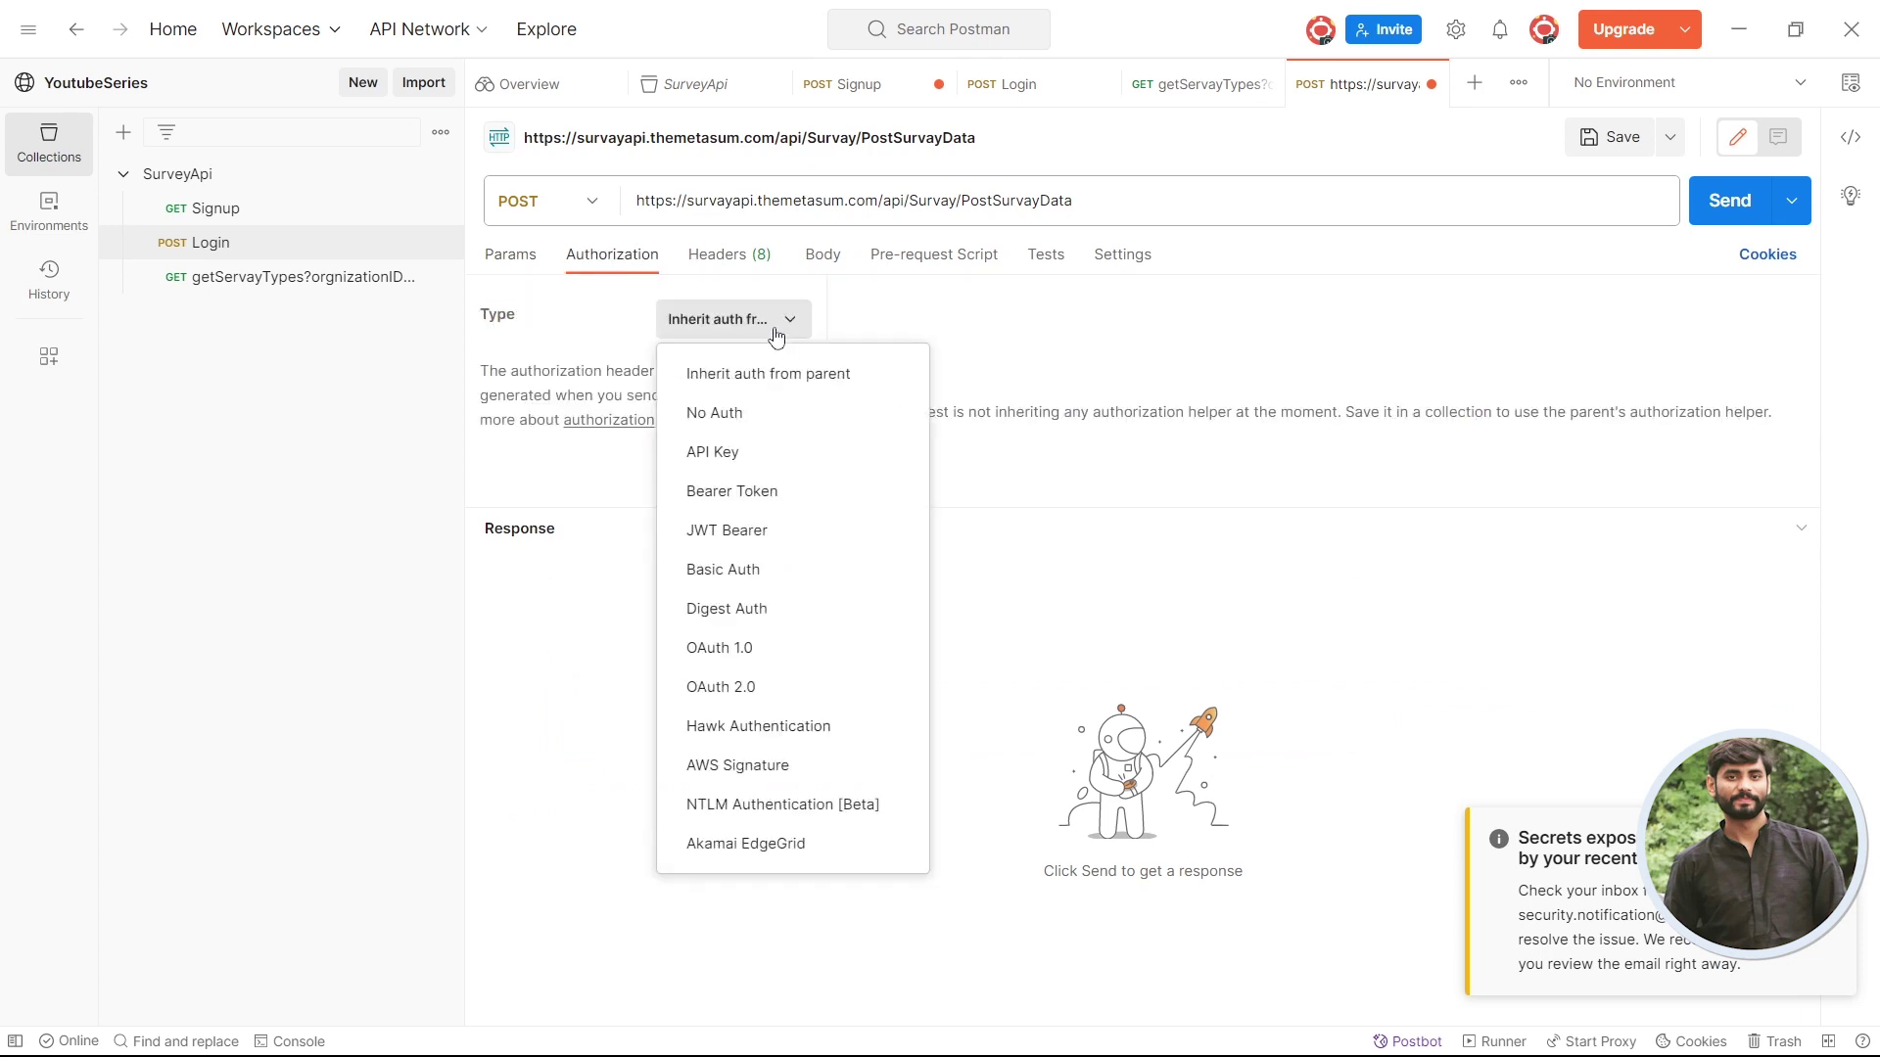
click(783, 495)
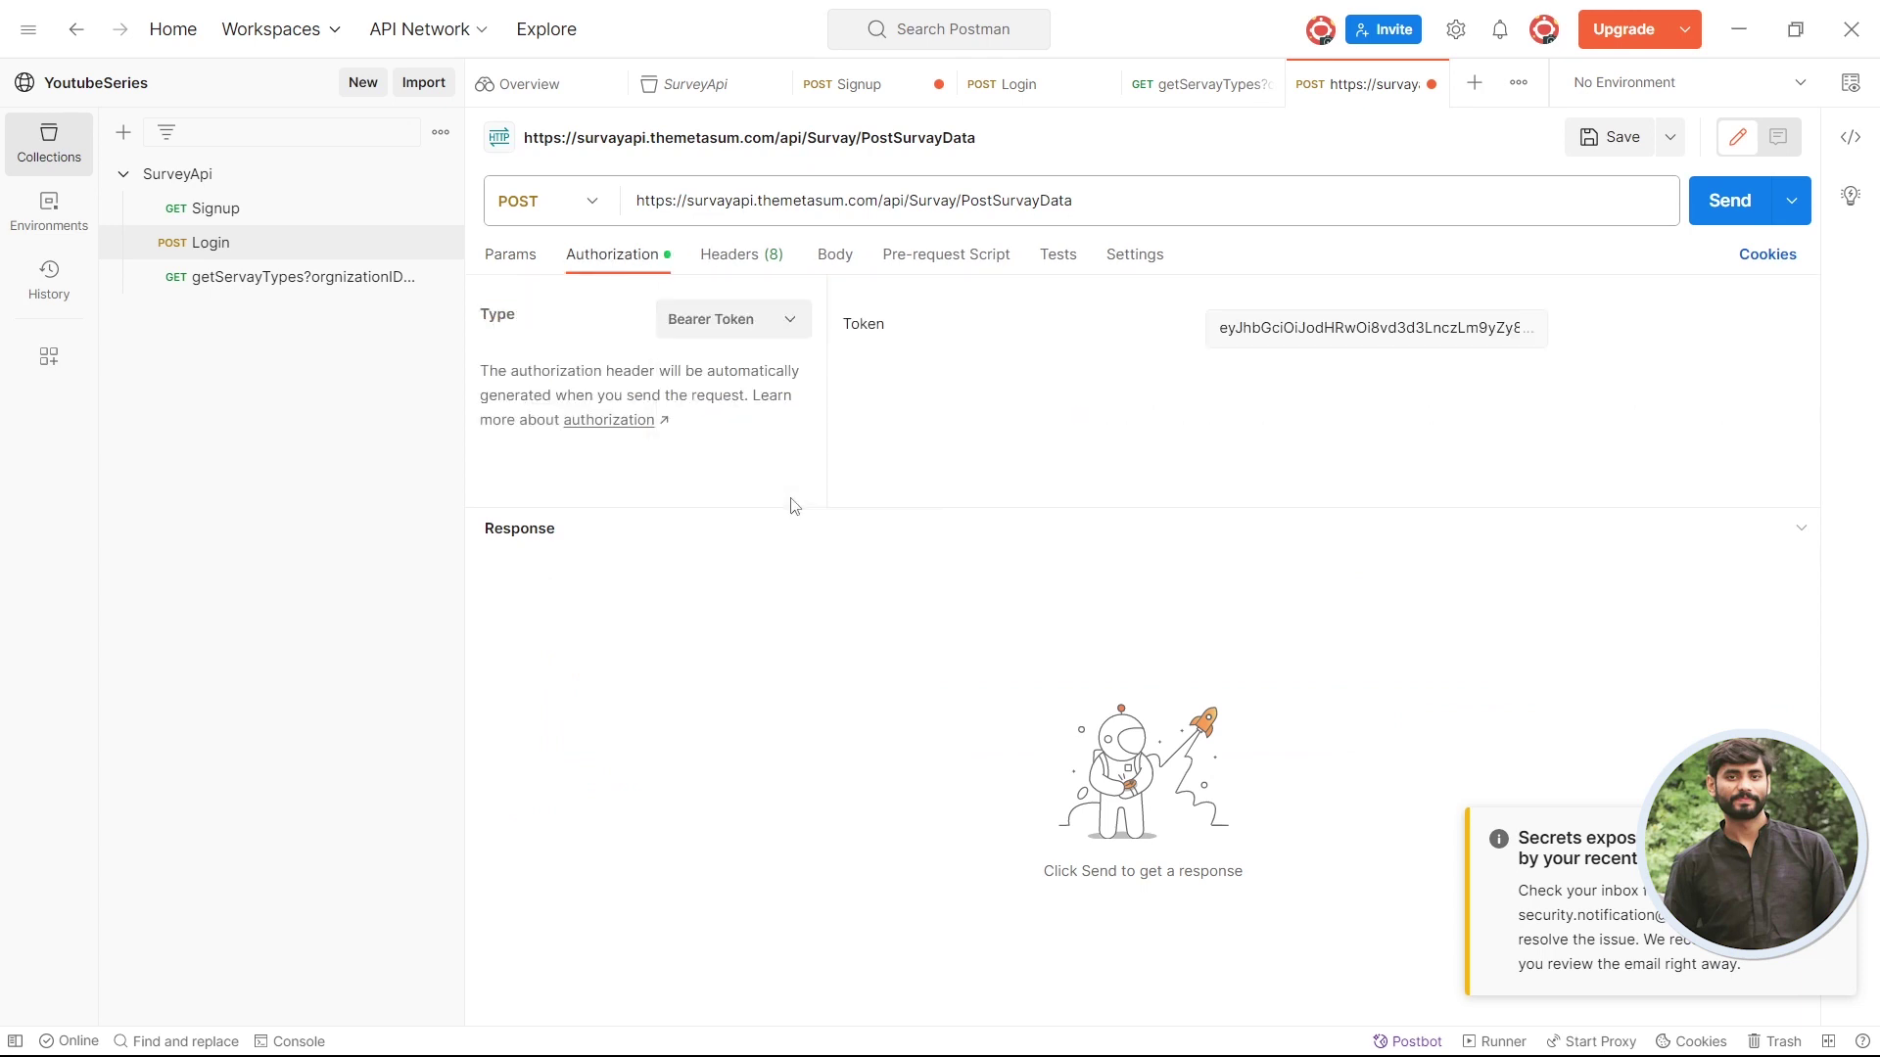
click(1361, 345)
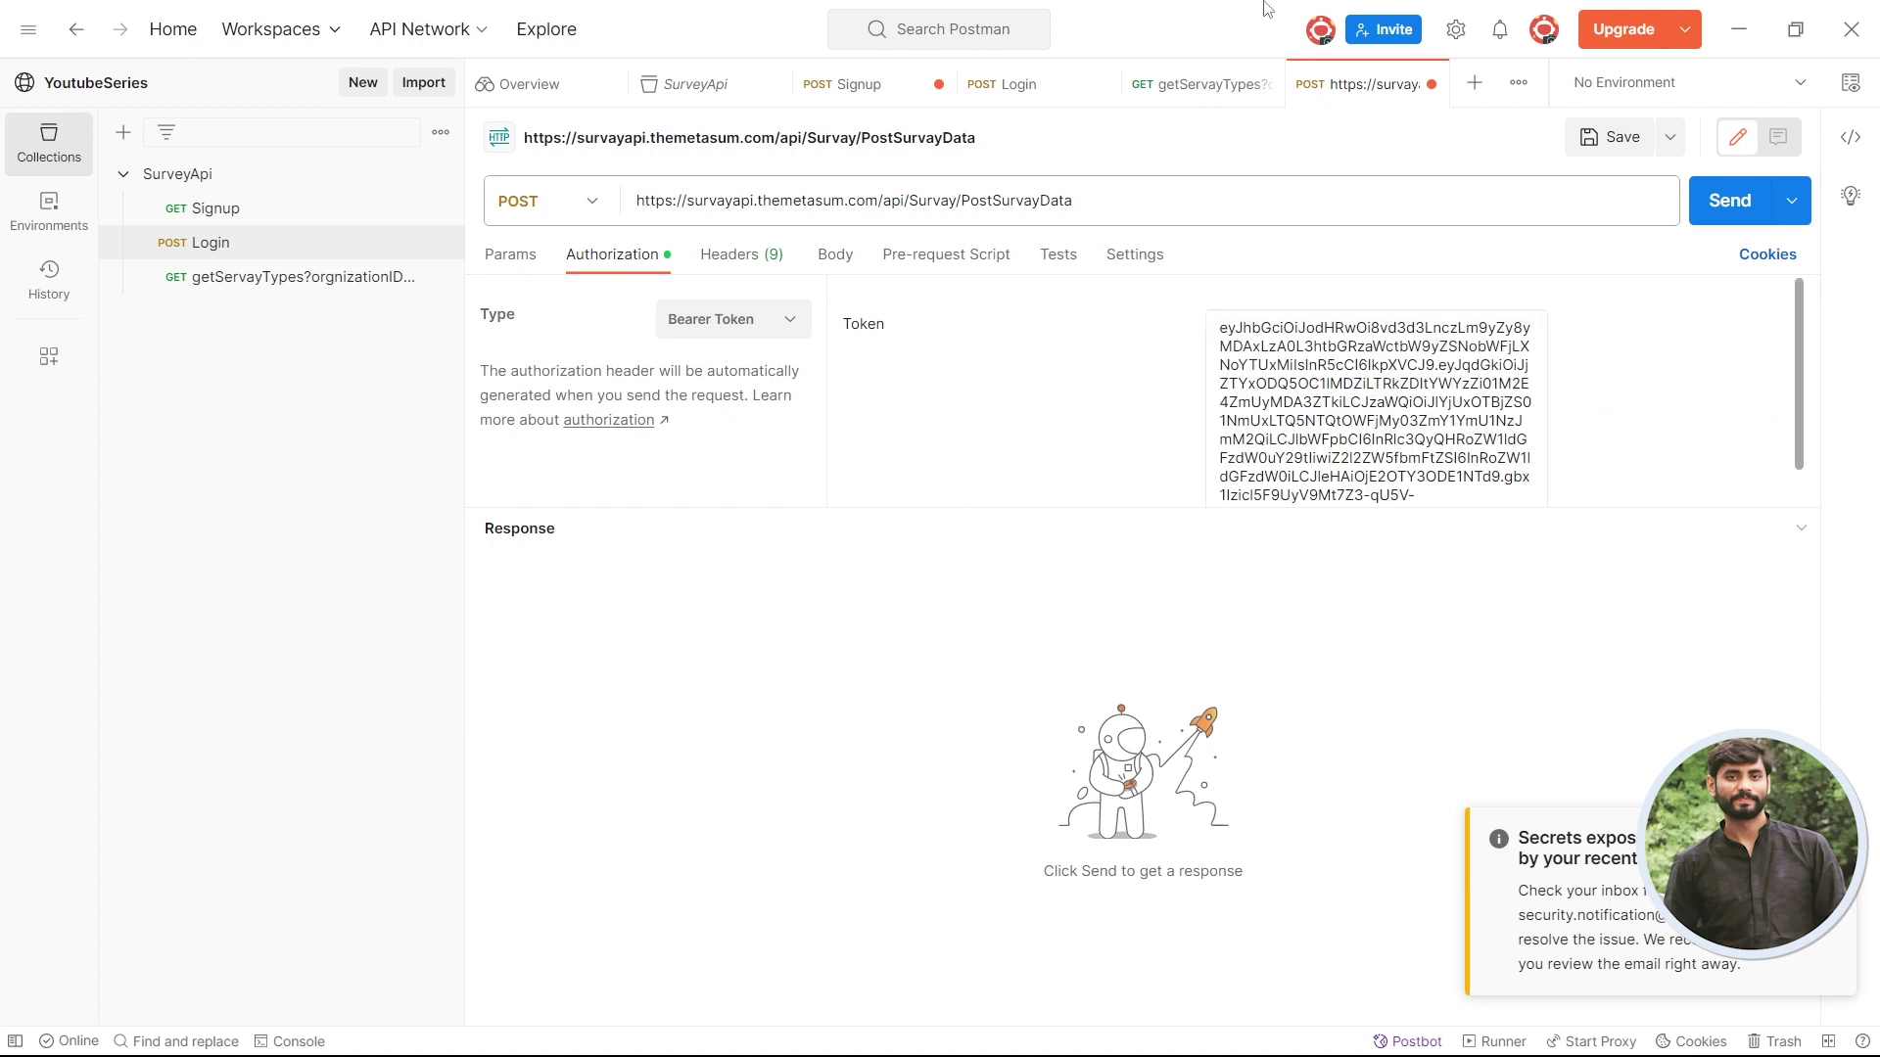
click(1202, 80)
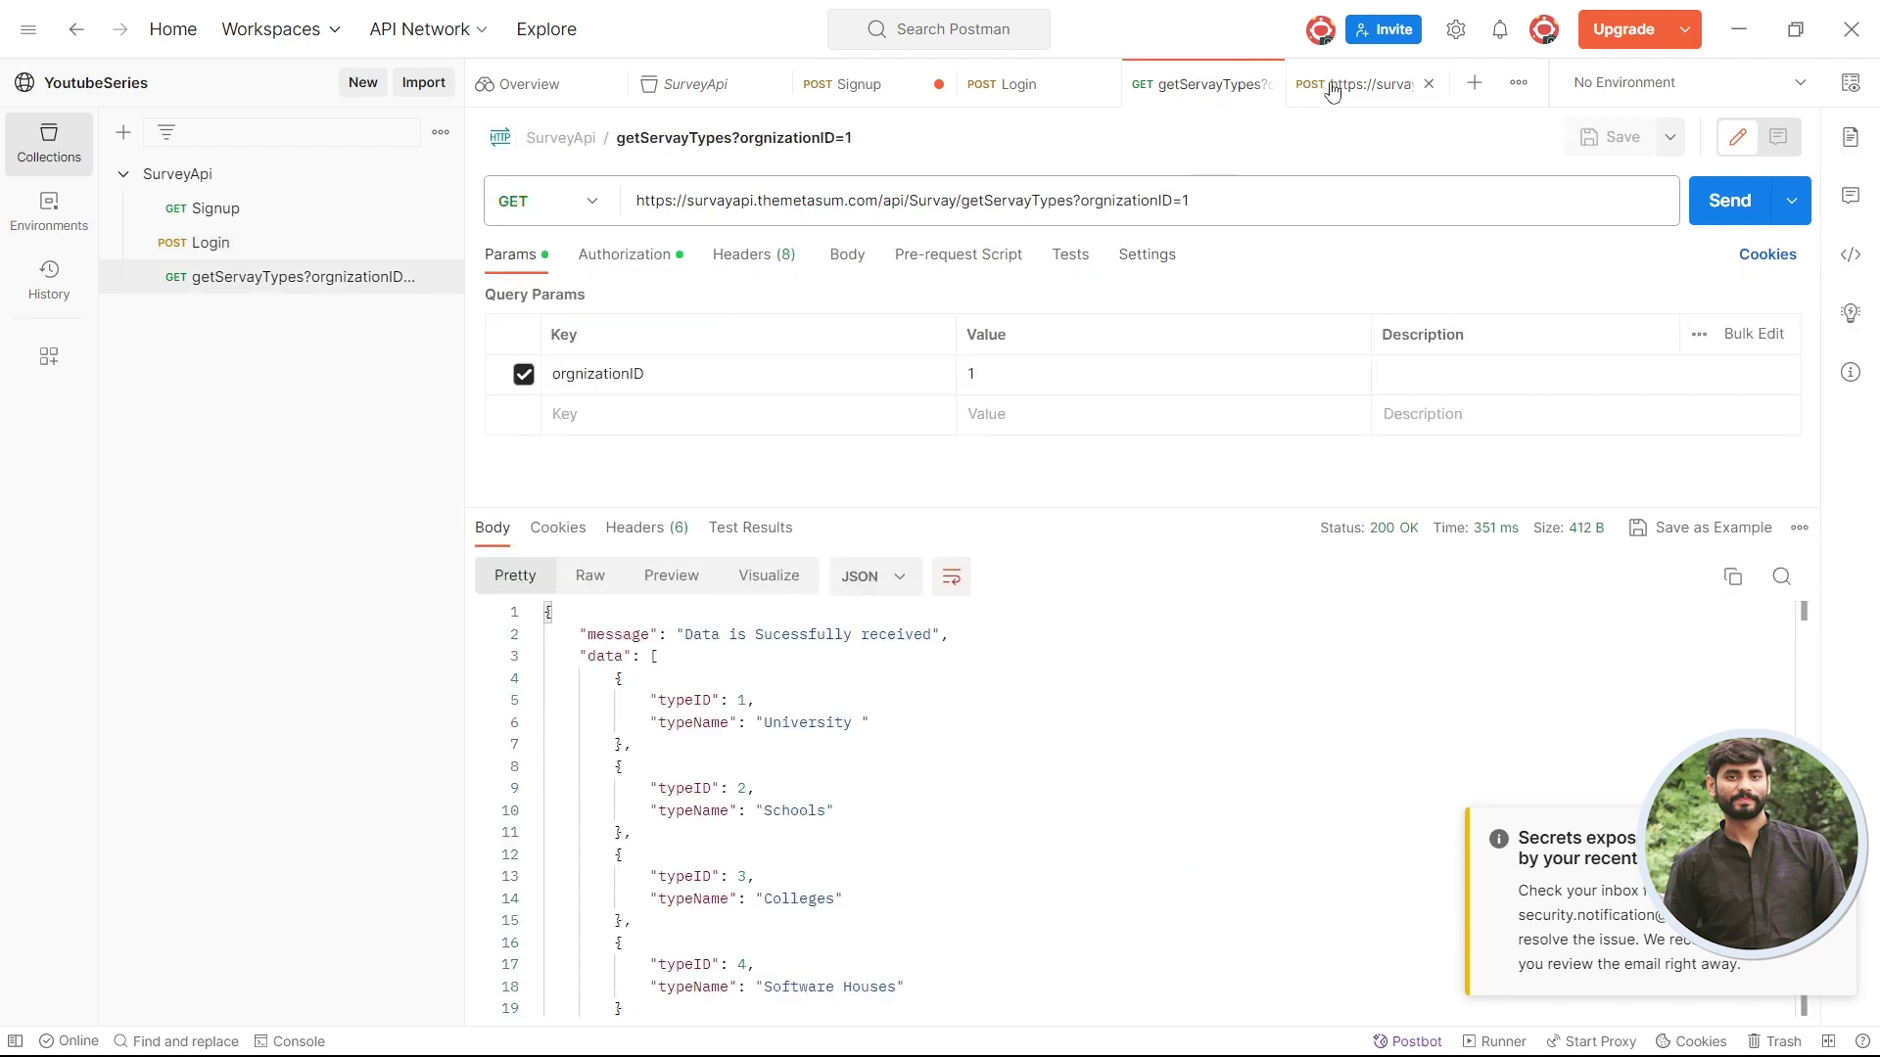
click(1333, 91)
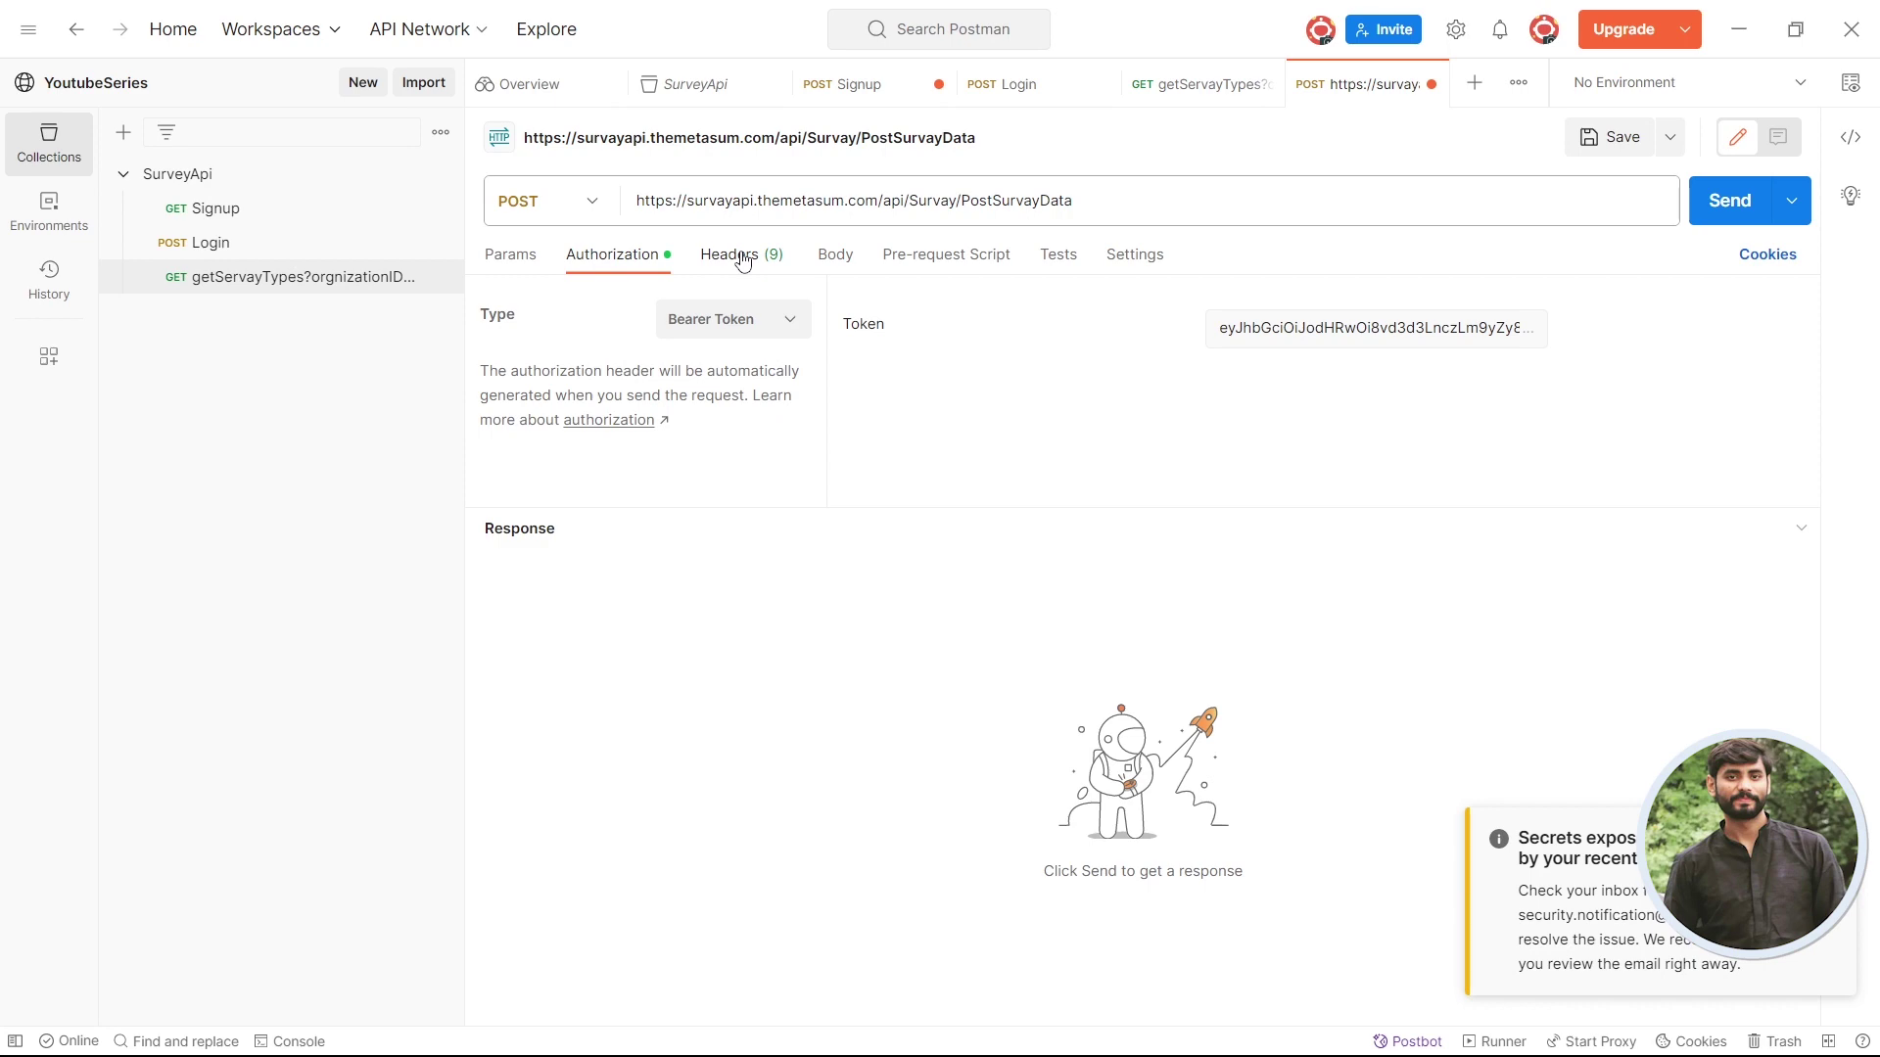
- Set the PostSurvayData body type to form-data after expanding the endpoint in Swagger
click(834, 257)
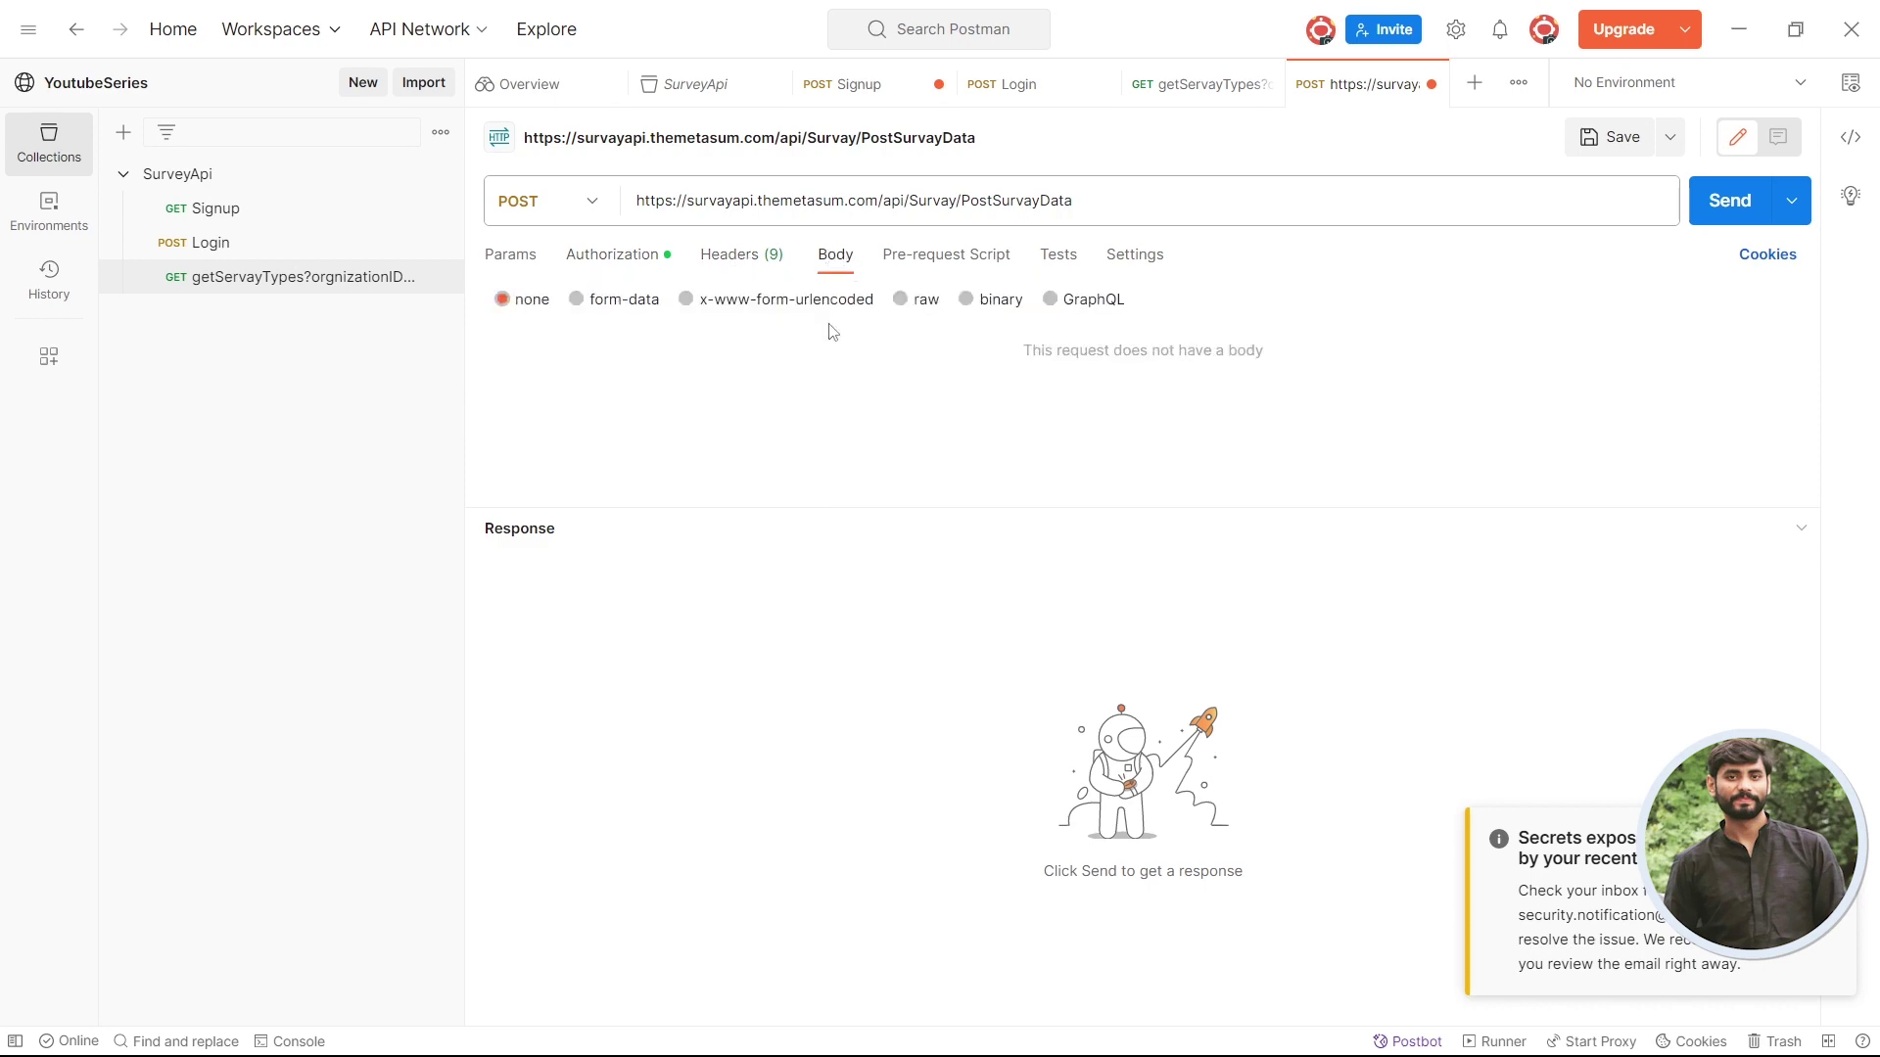
key(alt+Tab)
click(520, 447)
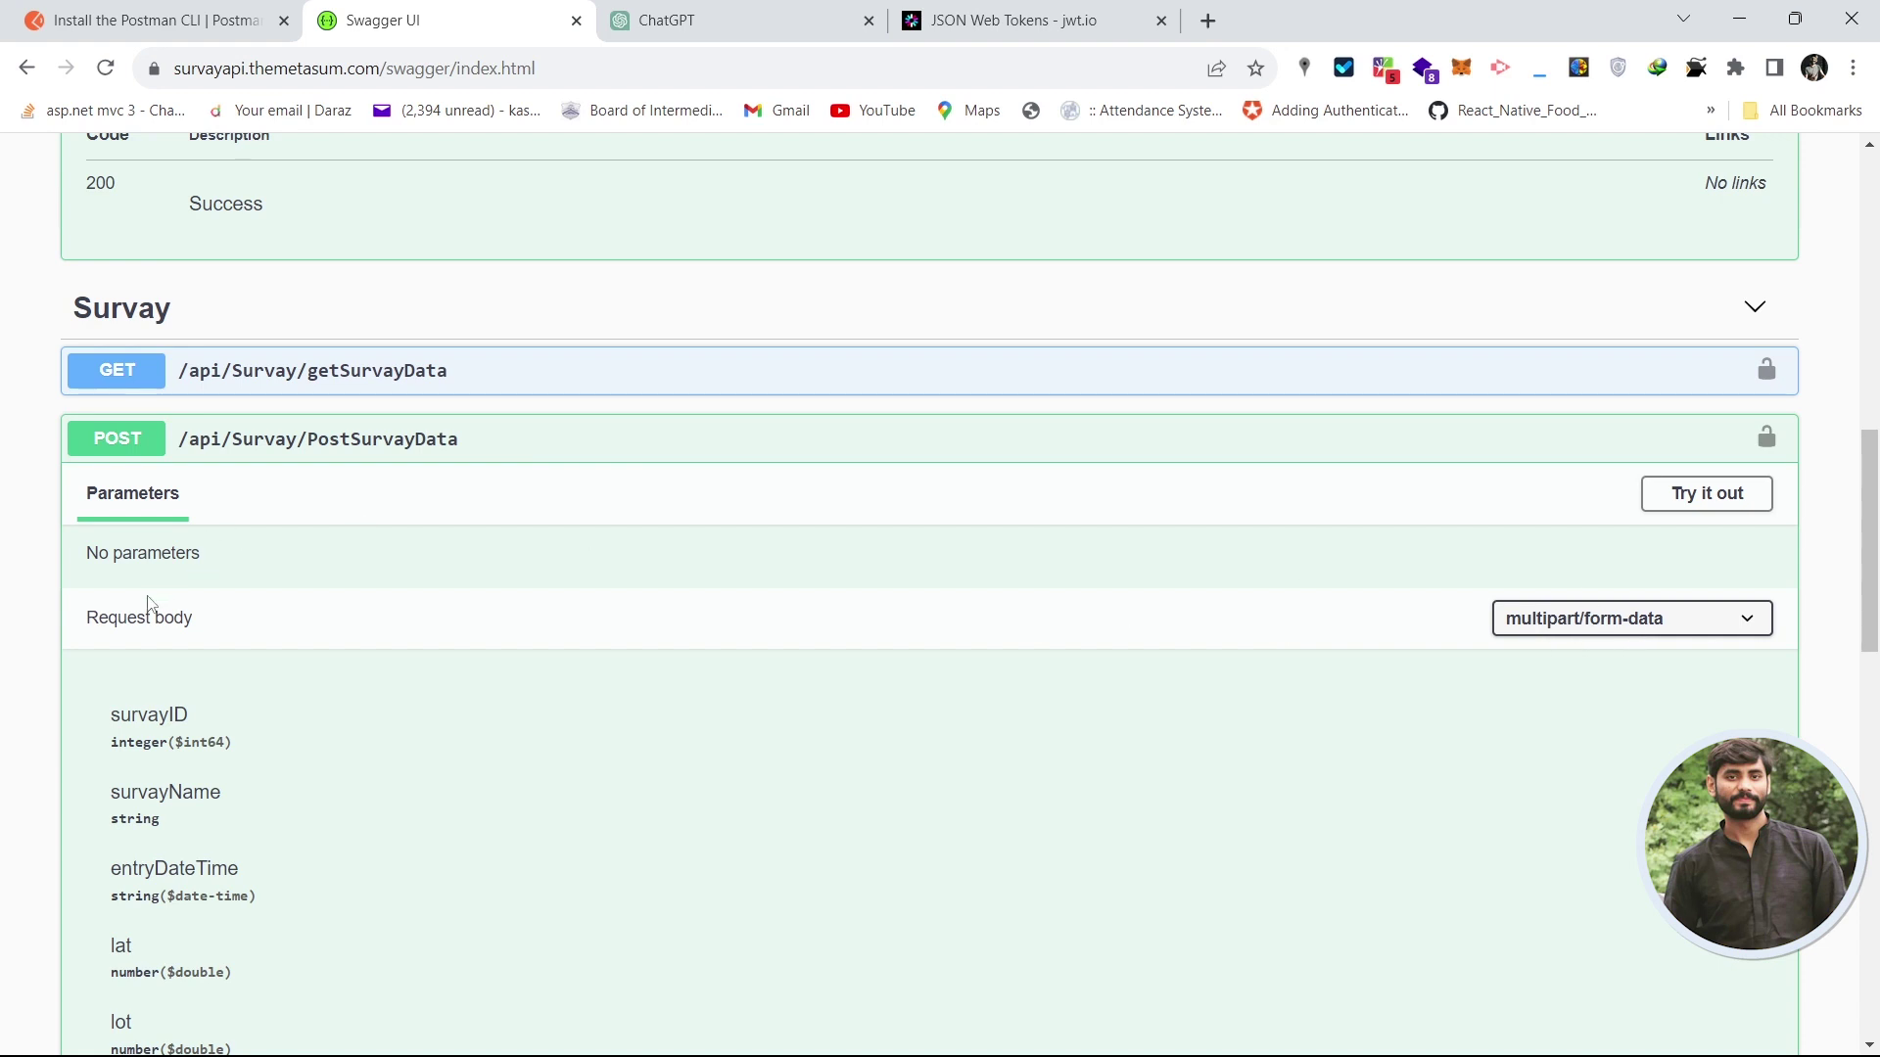
key(alt+Tab)
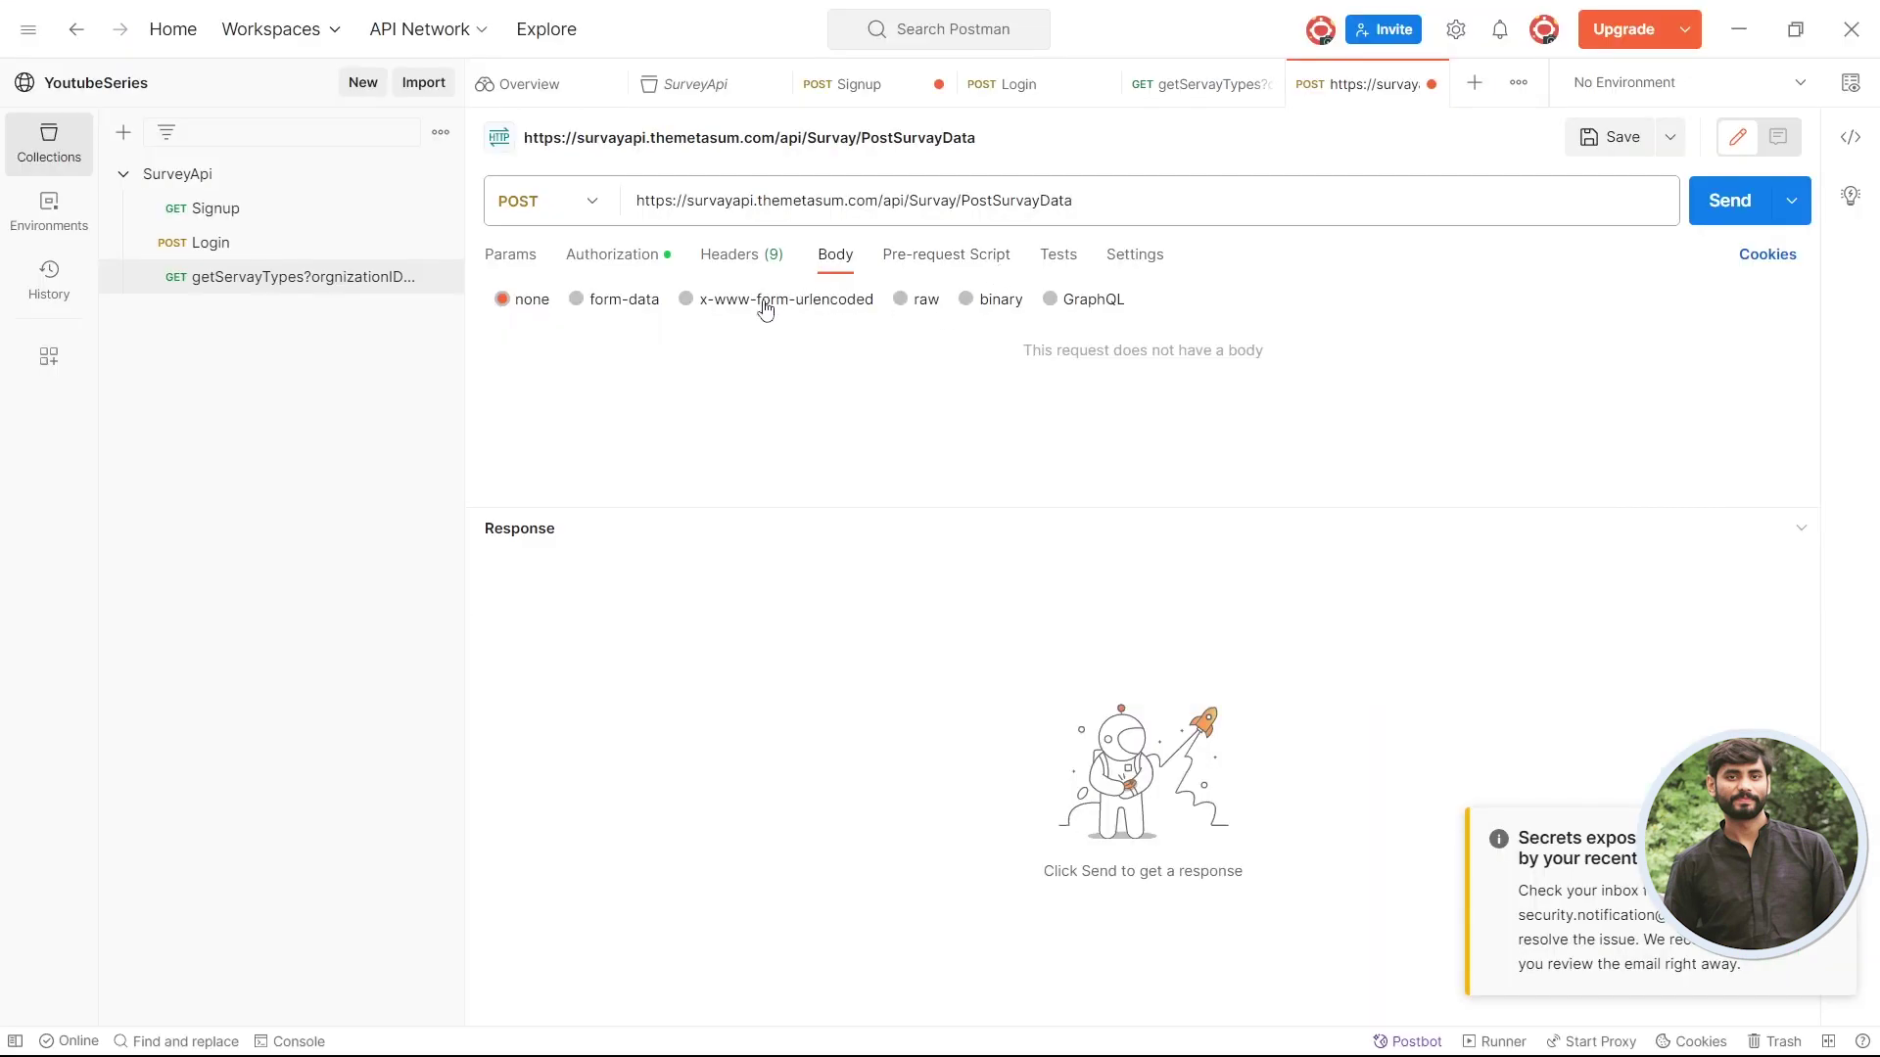
click(624, 300)
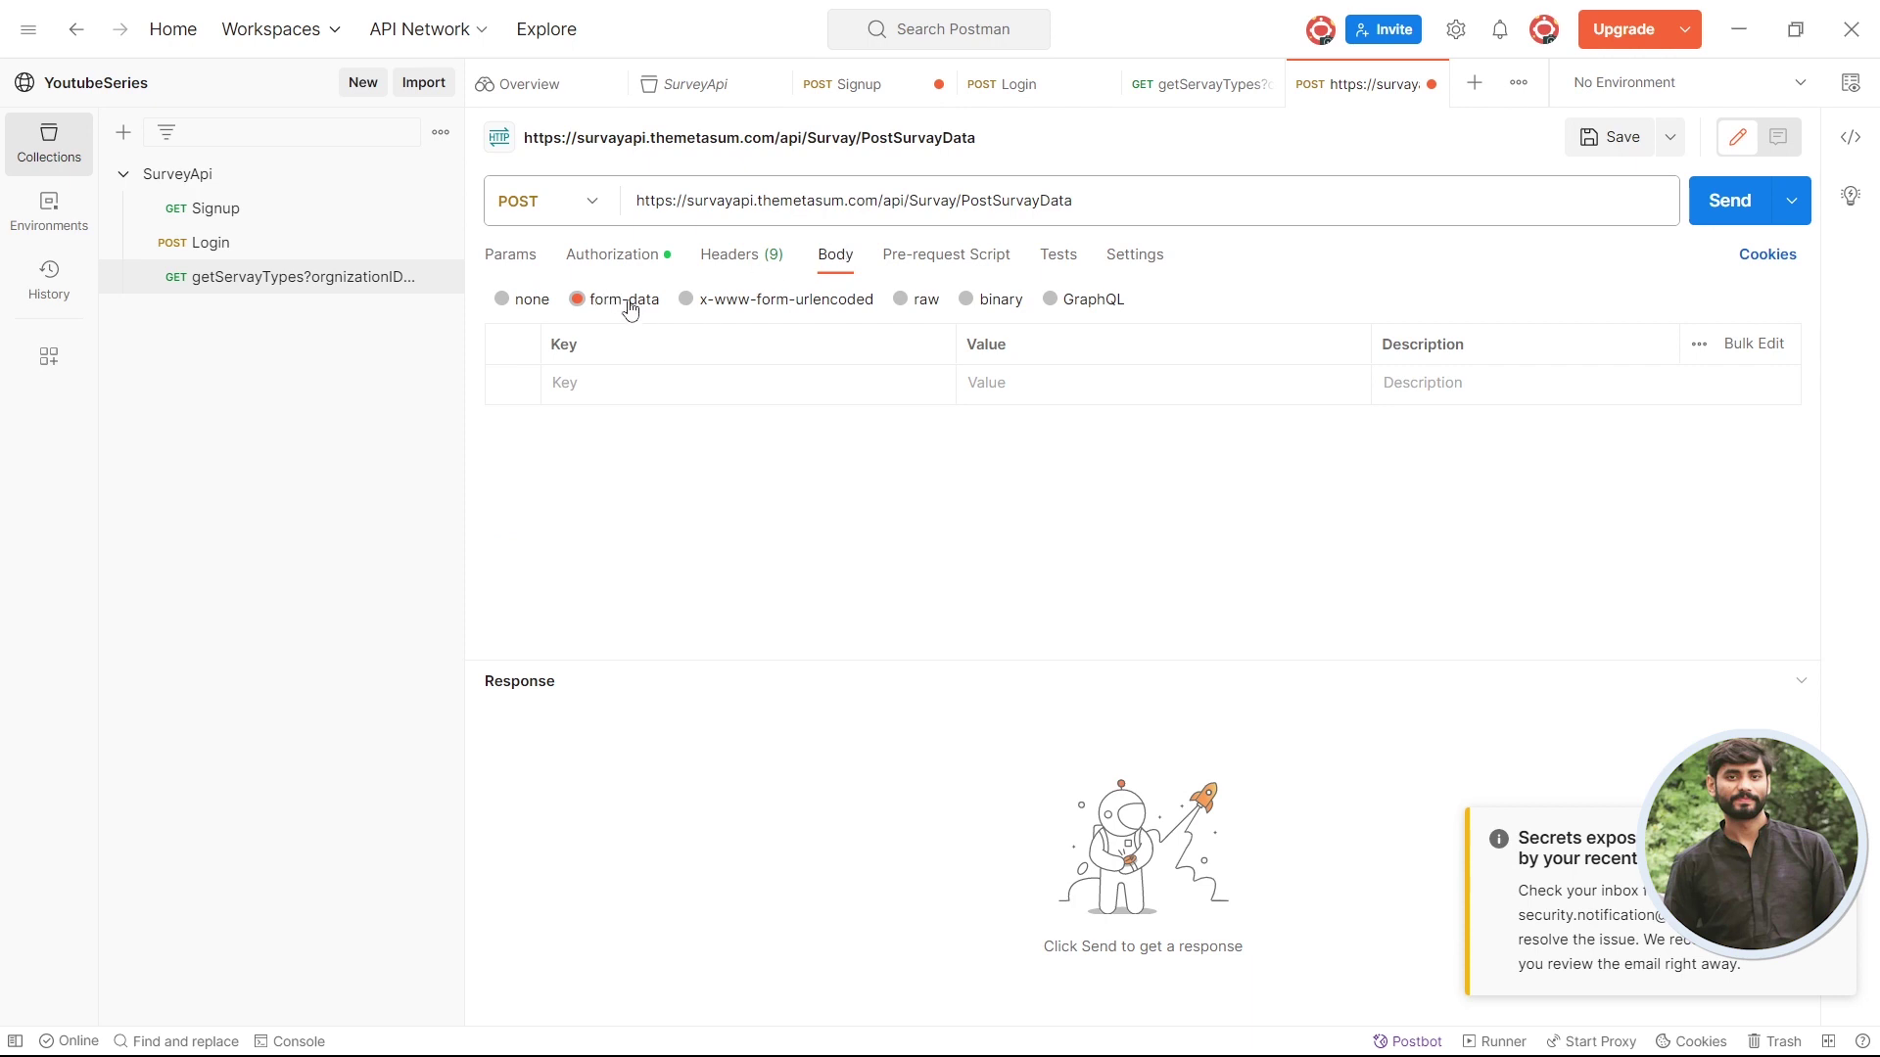
- Copy the survayID field name from Swagger into the first form-data key
click(660, 391)
click(989, 382)
key(alt+Tab)
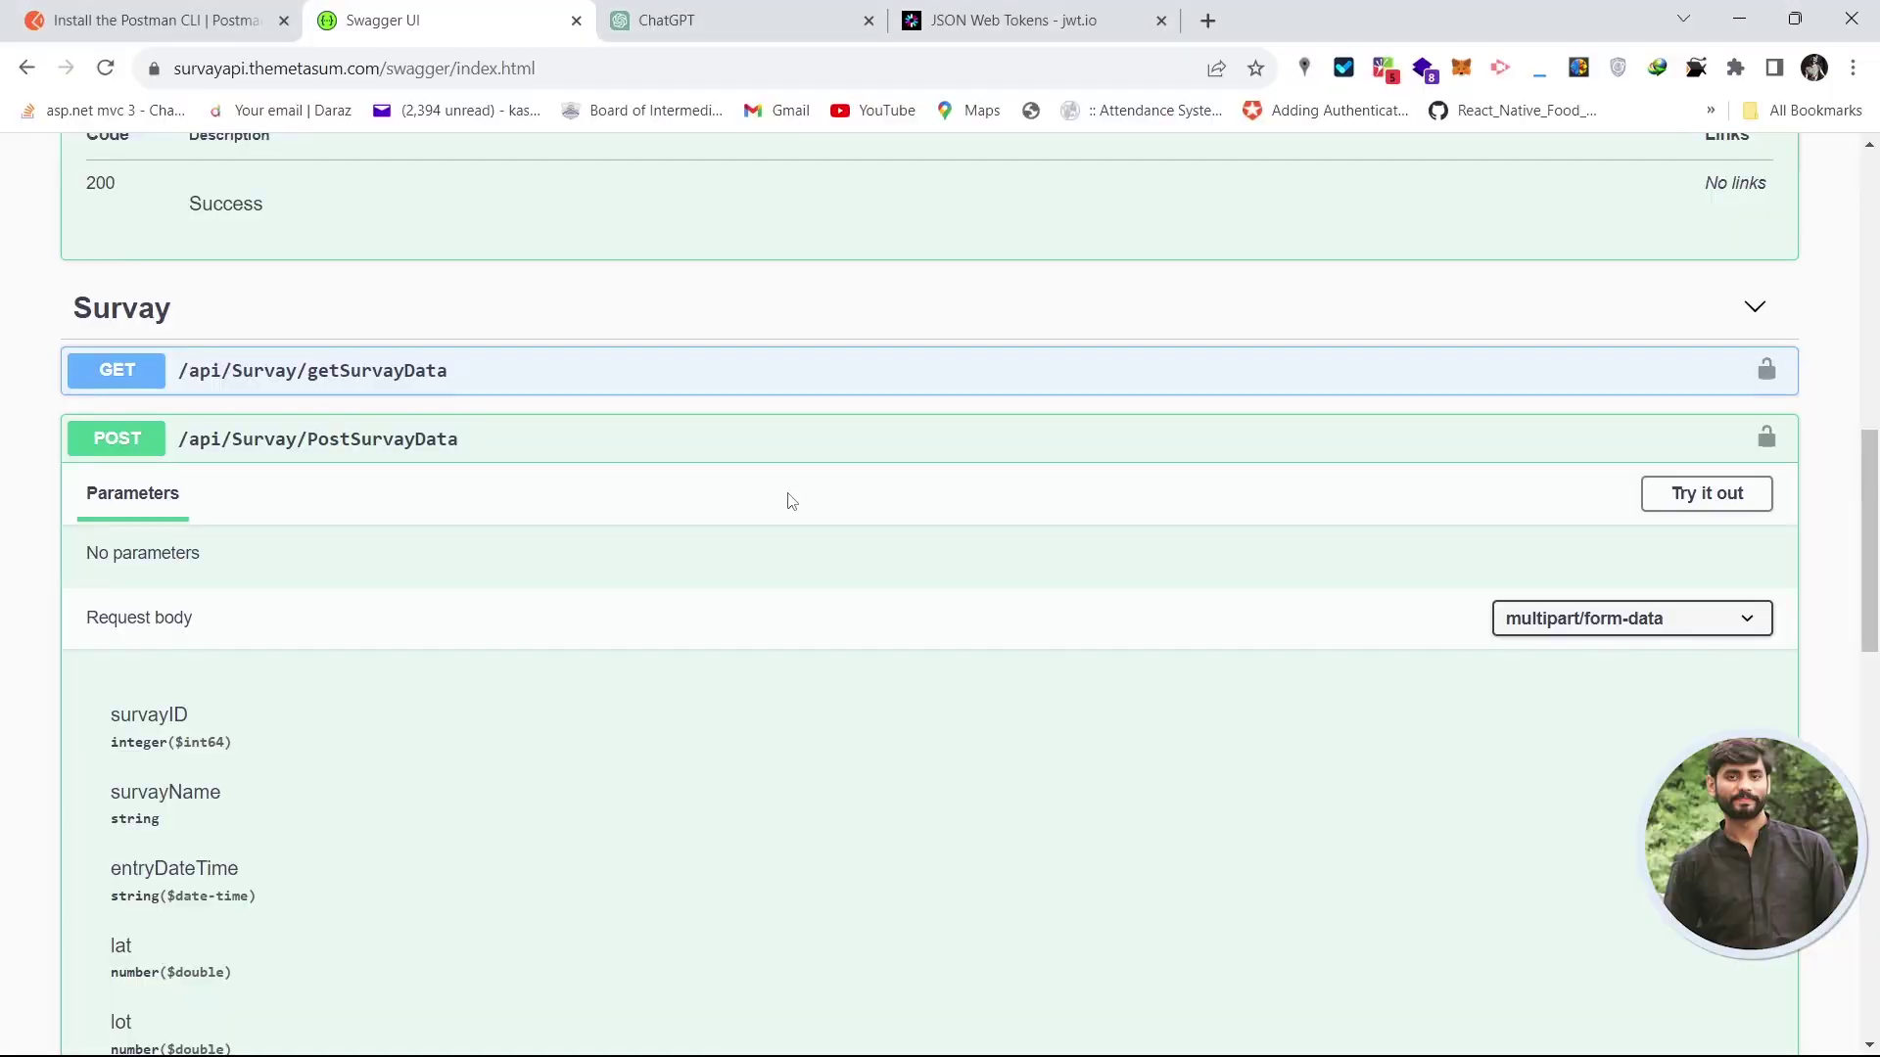
double_click(166, 713)
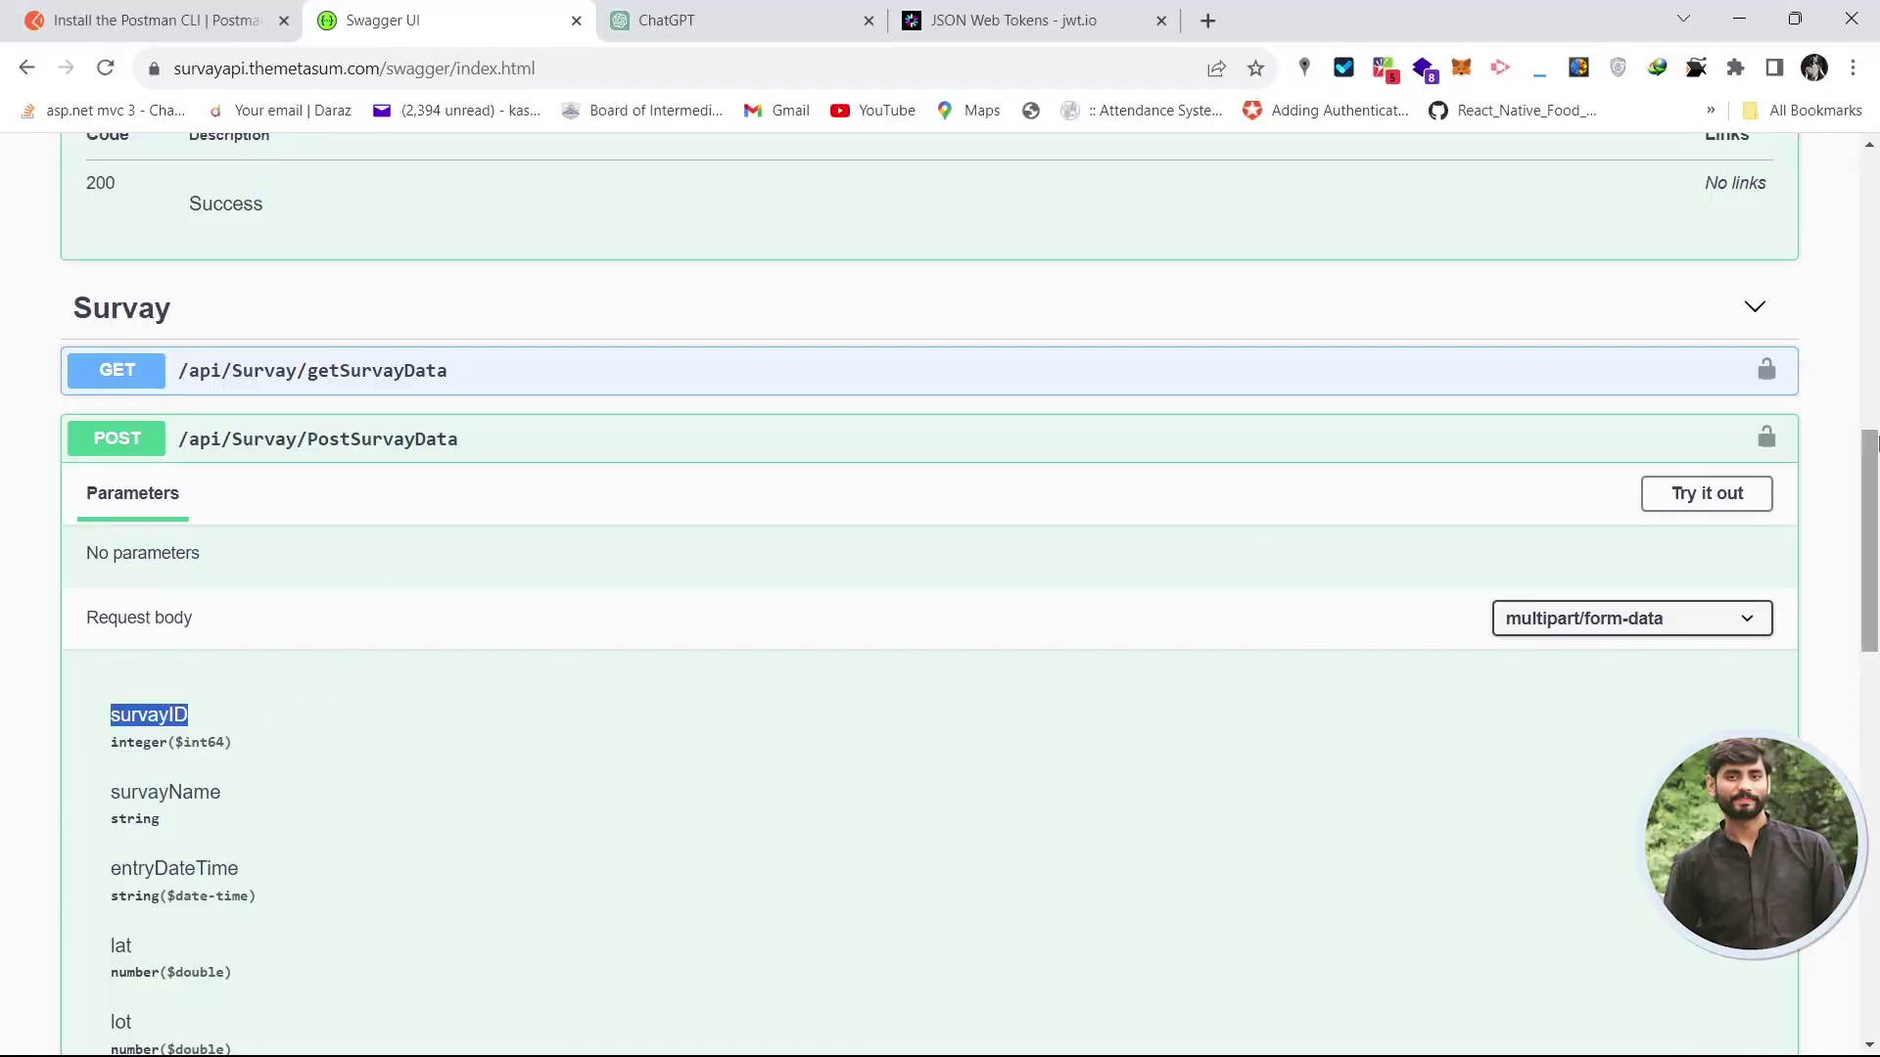
drag(1875, 488, 1875, 548)
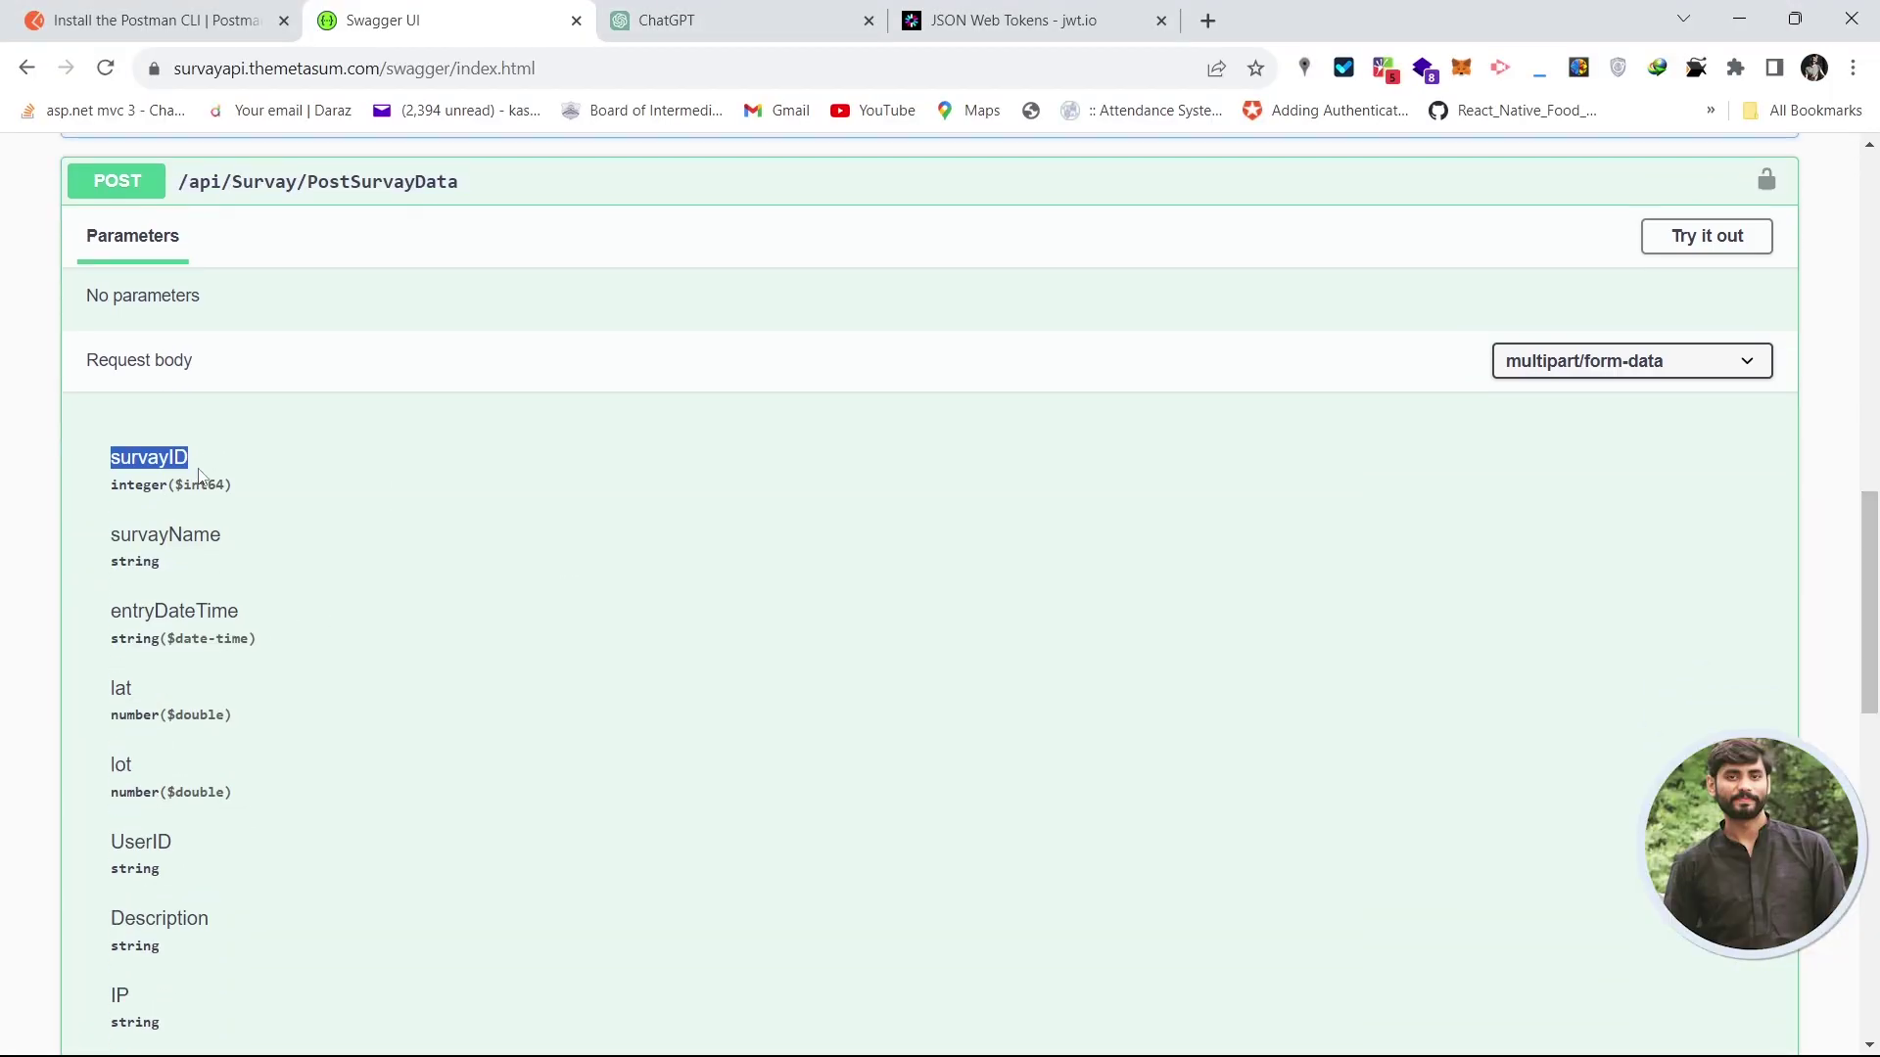
key(alt+Tab)
key(alt+Tab)
key(alt+Tab)
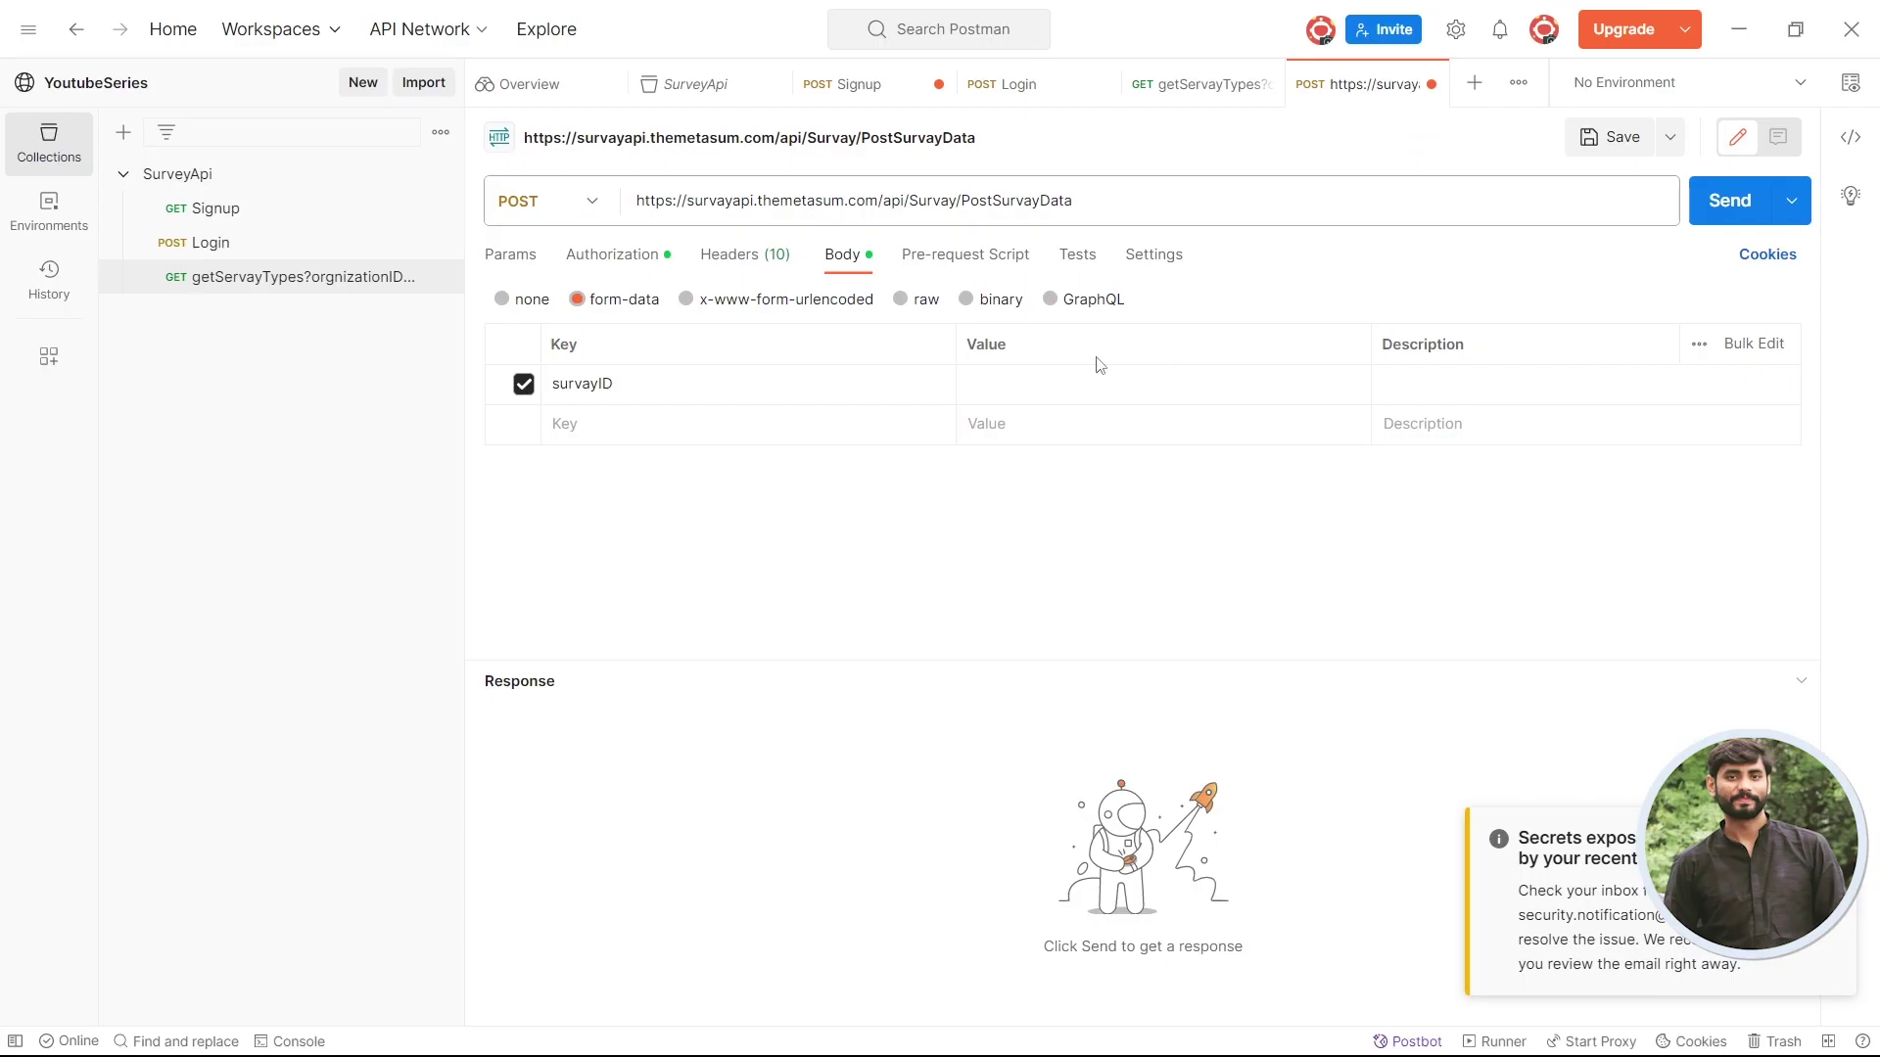
- Add a survayName key copied from Swagger with value TEST
click(1064, 382)
key(alt+Tab)
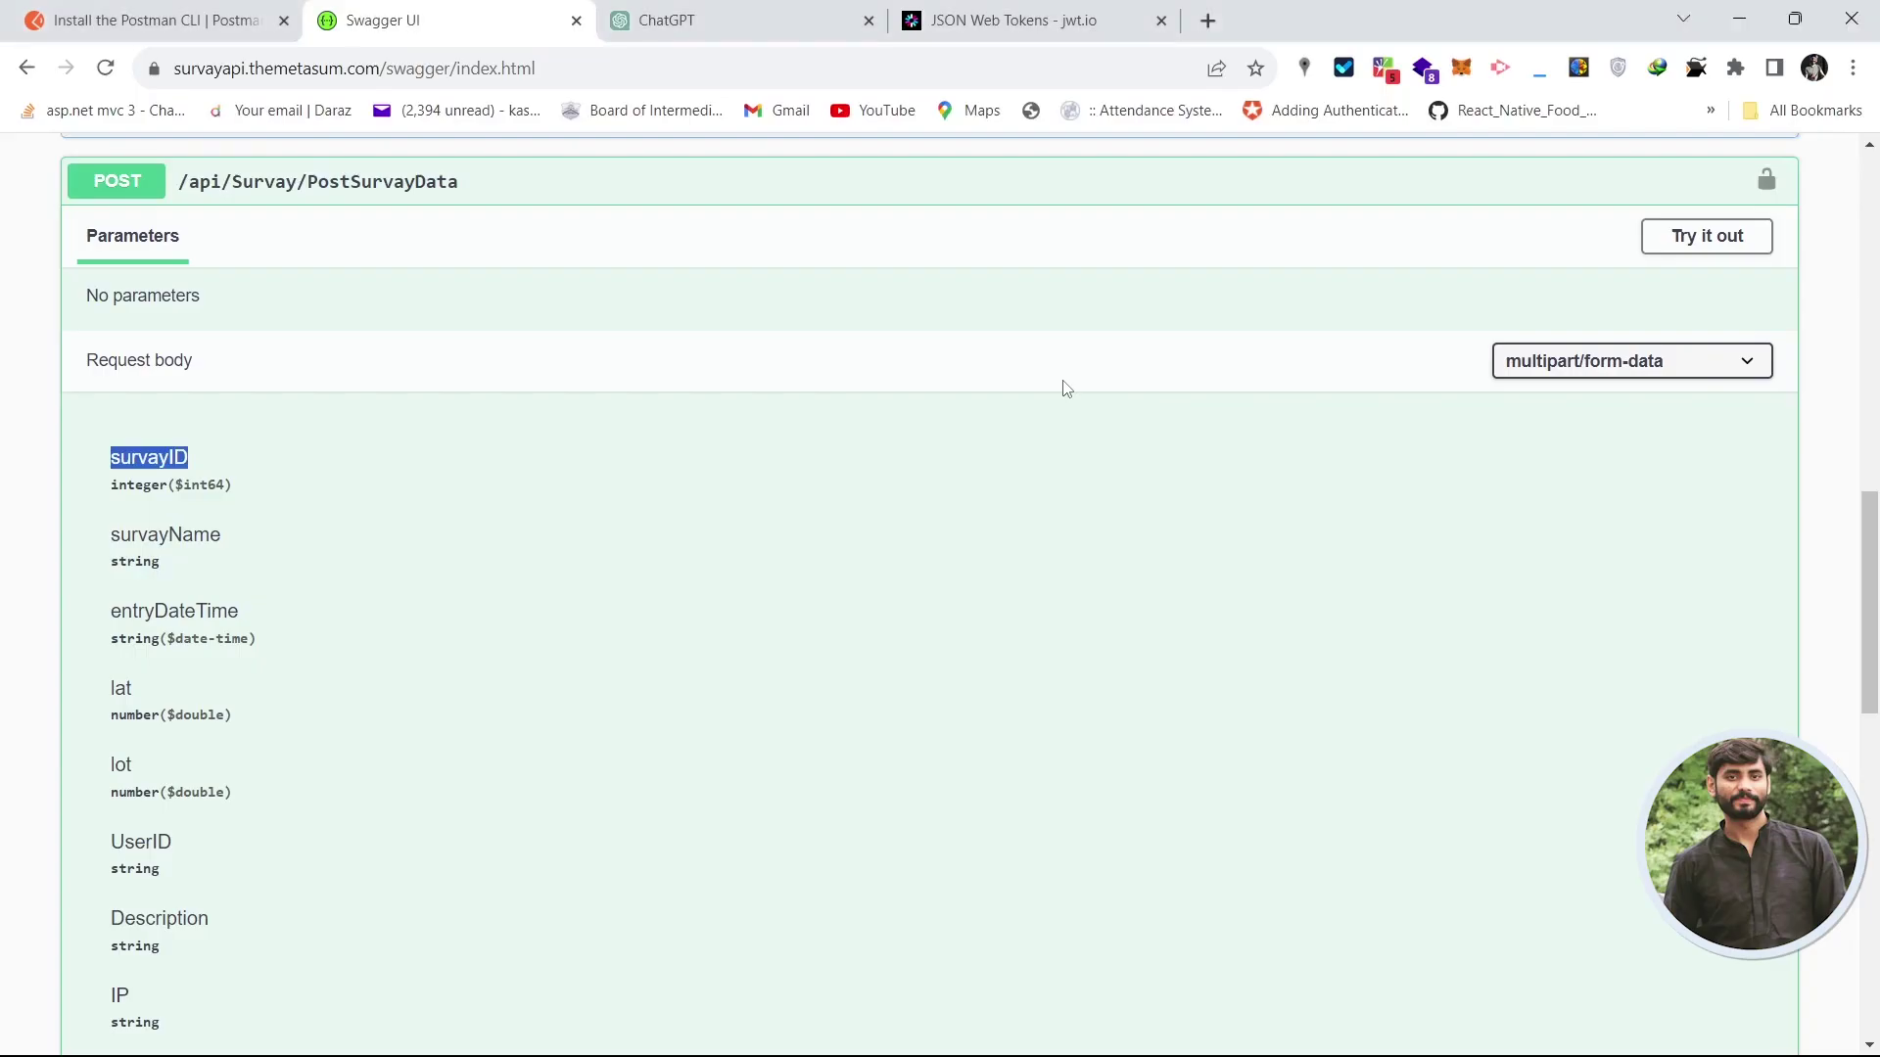
double_click(182, 533)
key(ctrl+c)
key(alt+Tab)
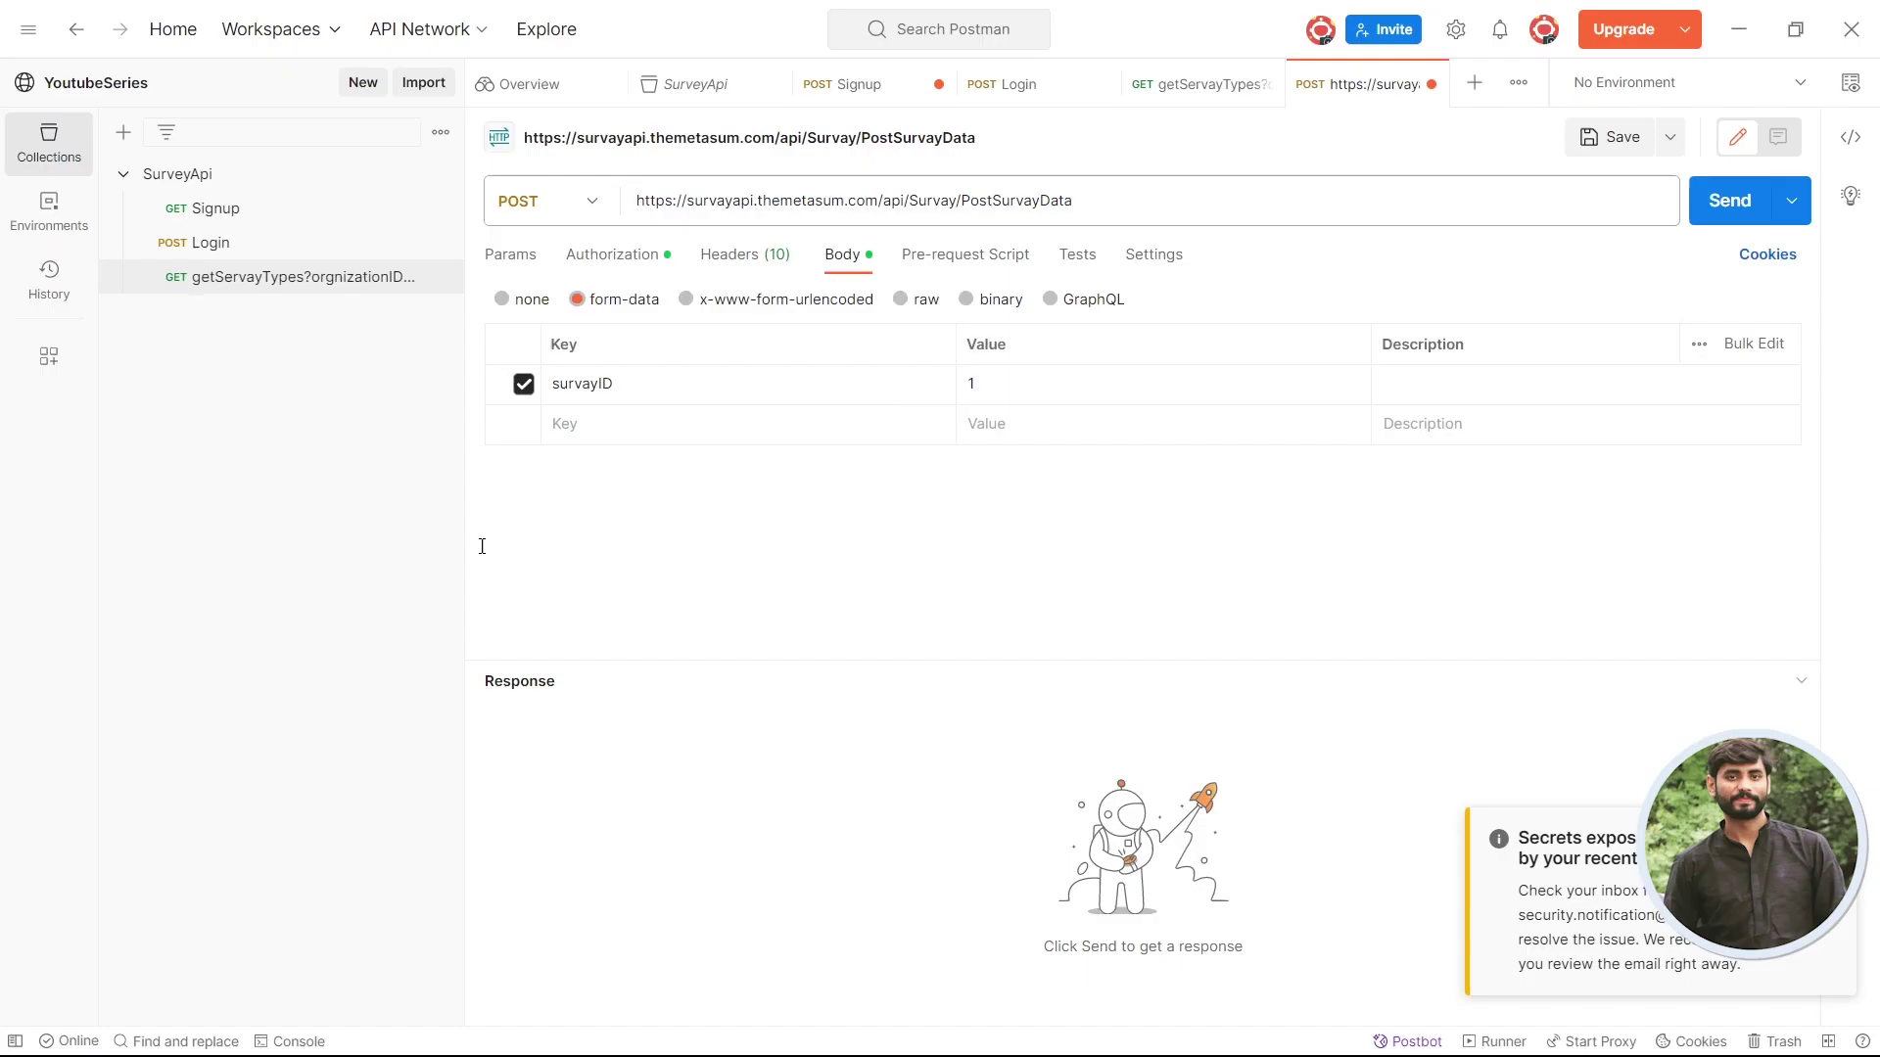
click(785, 428)
key(ctrl+v)
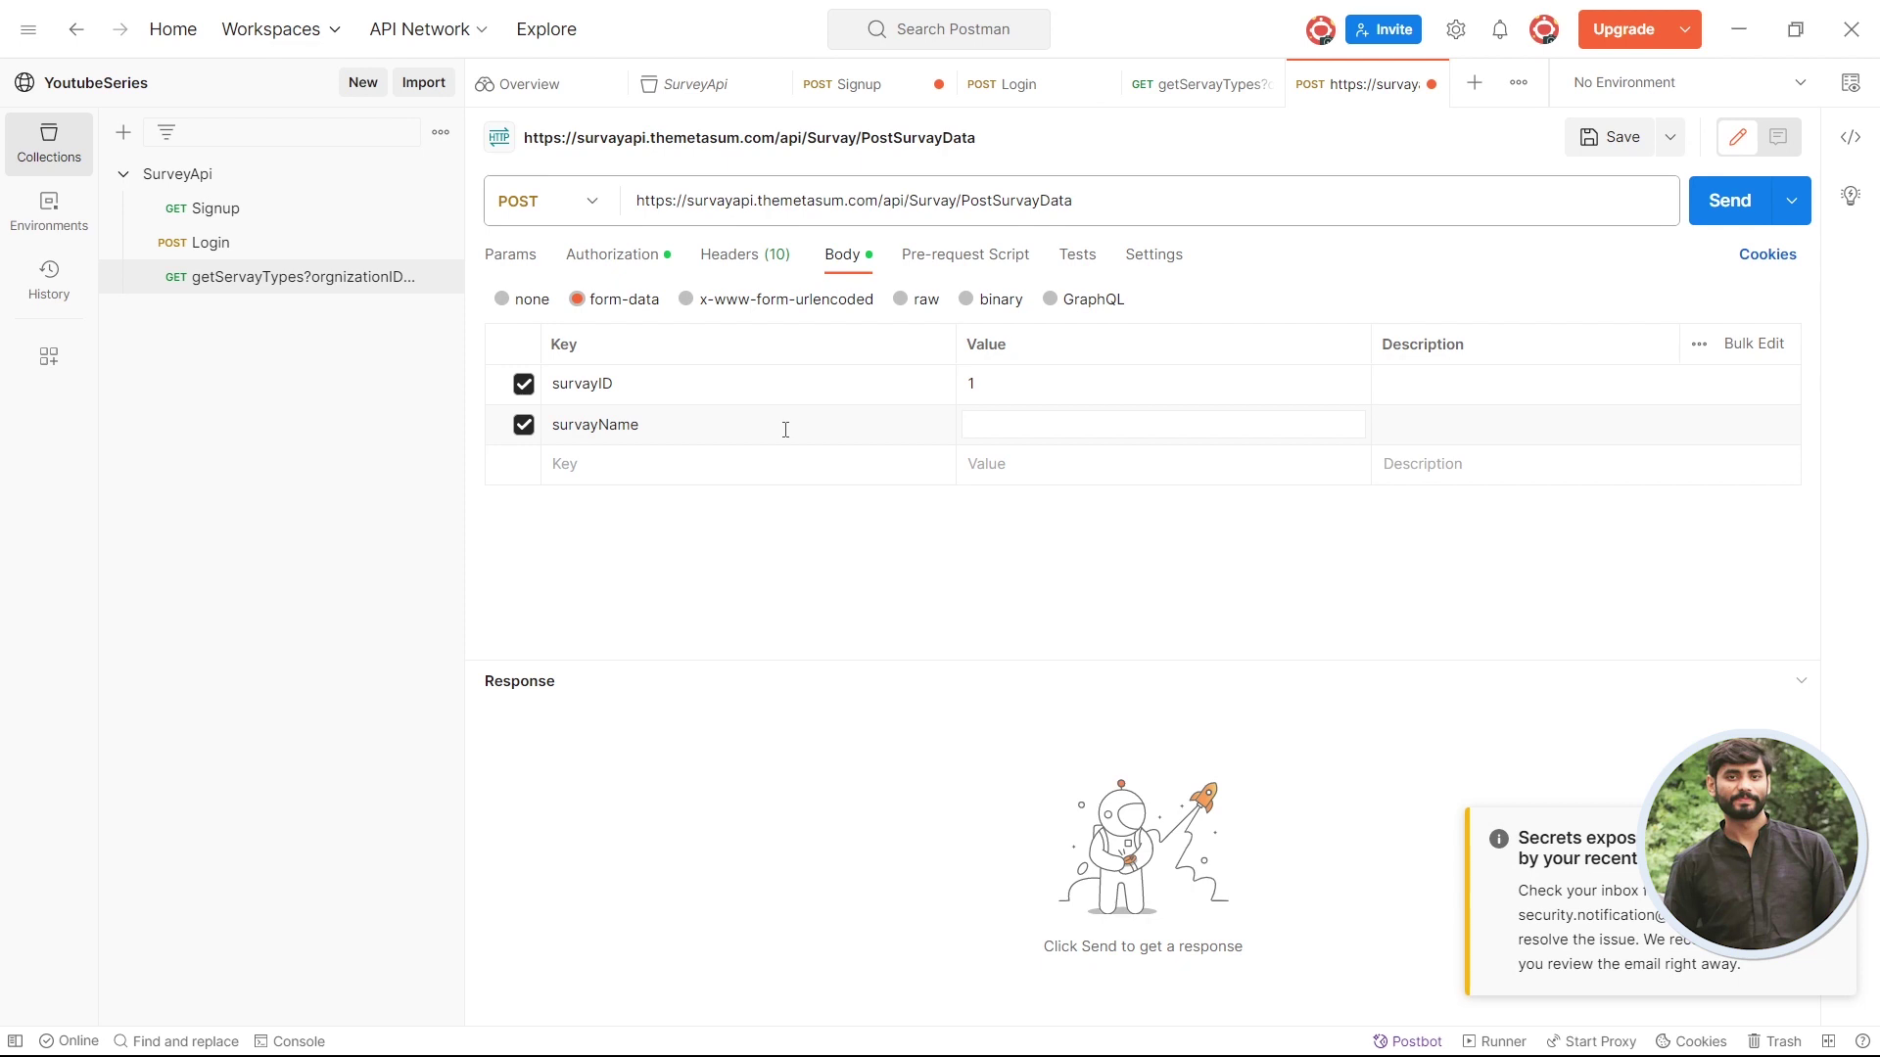
text(TEST)
- Add an entryDateTime key copied from Swagger with date value 2023-10-05
key(alt+Tab)
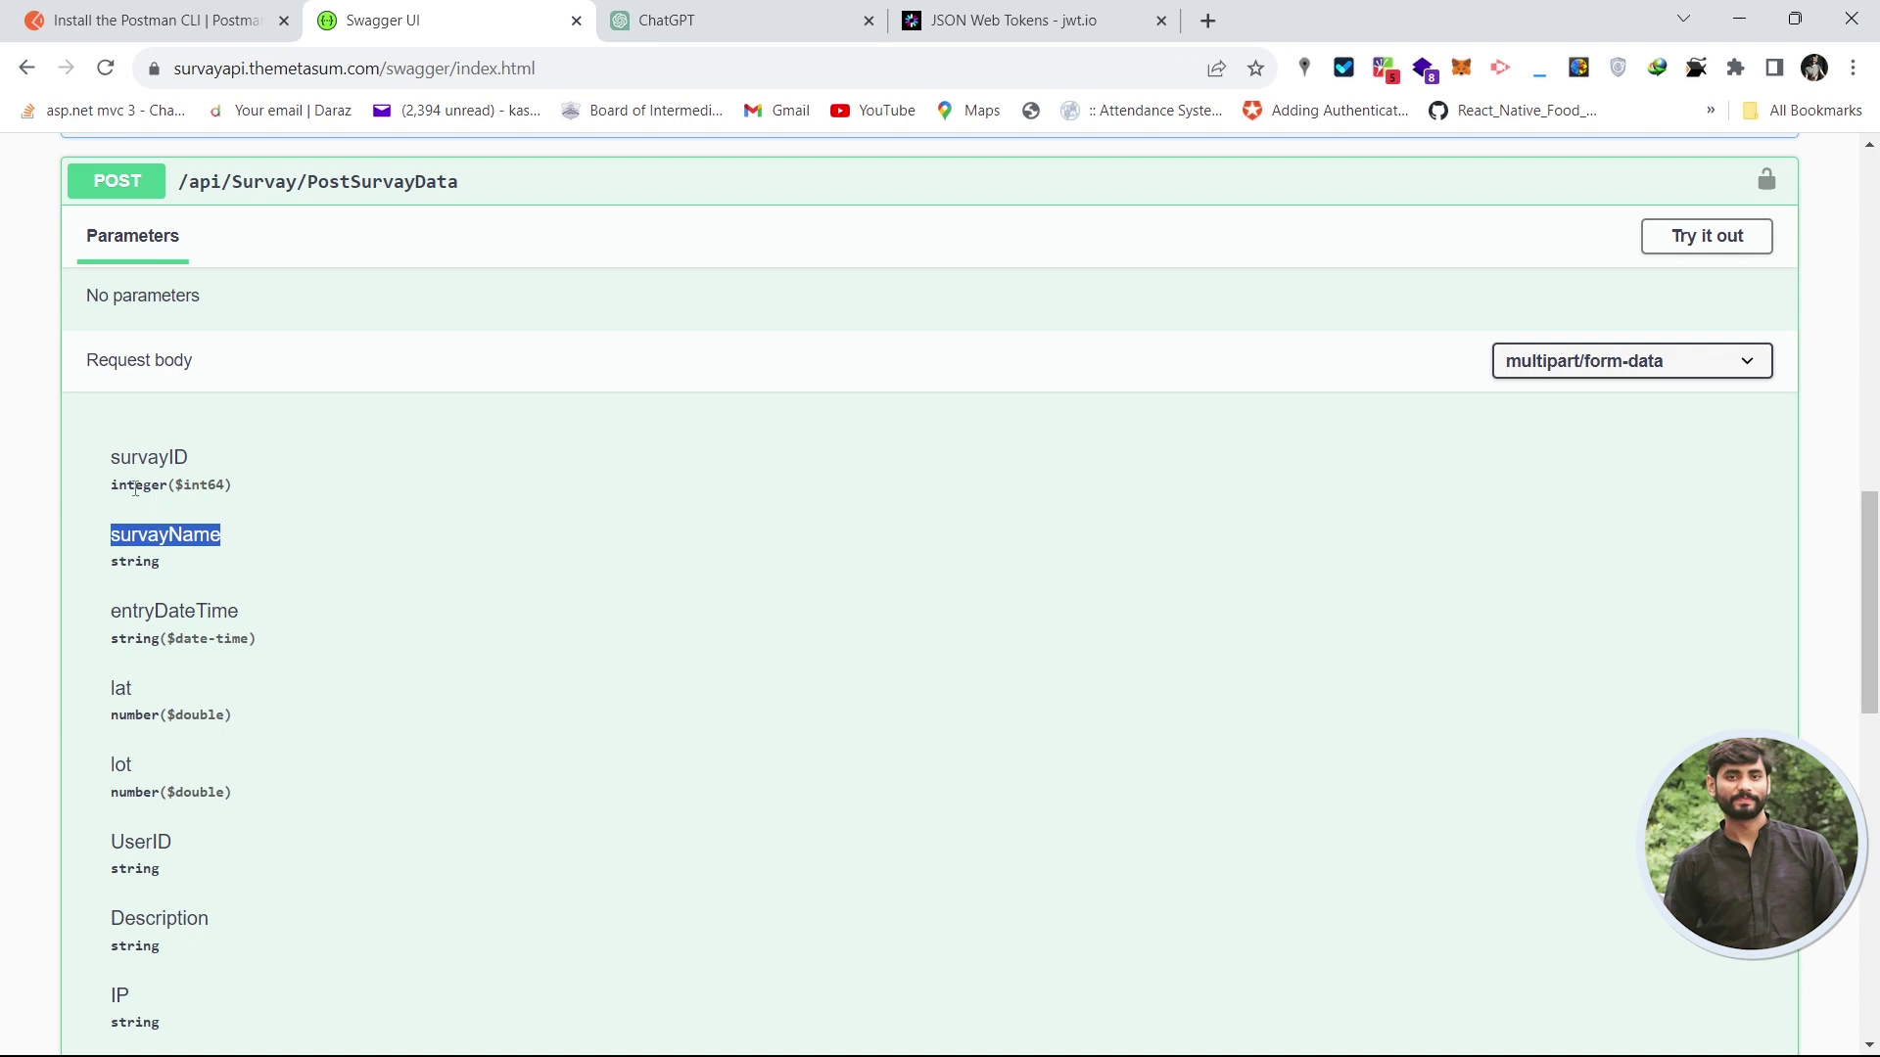
drag(127, 487, 154, 488)
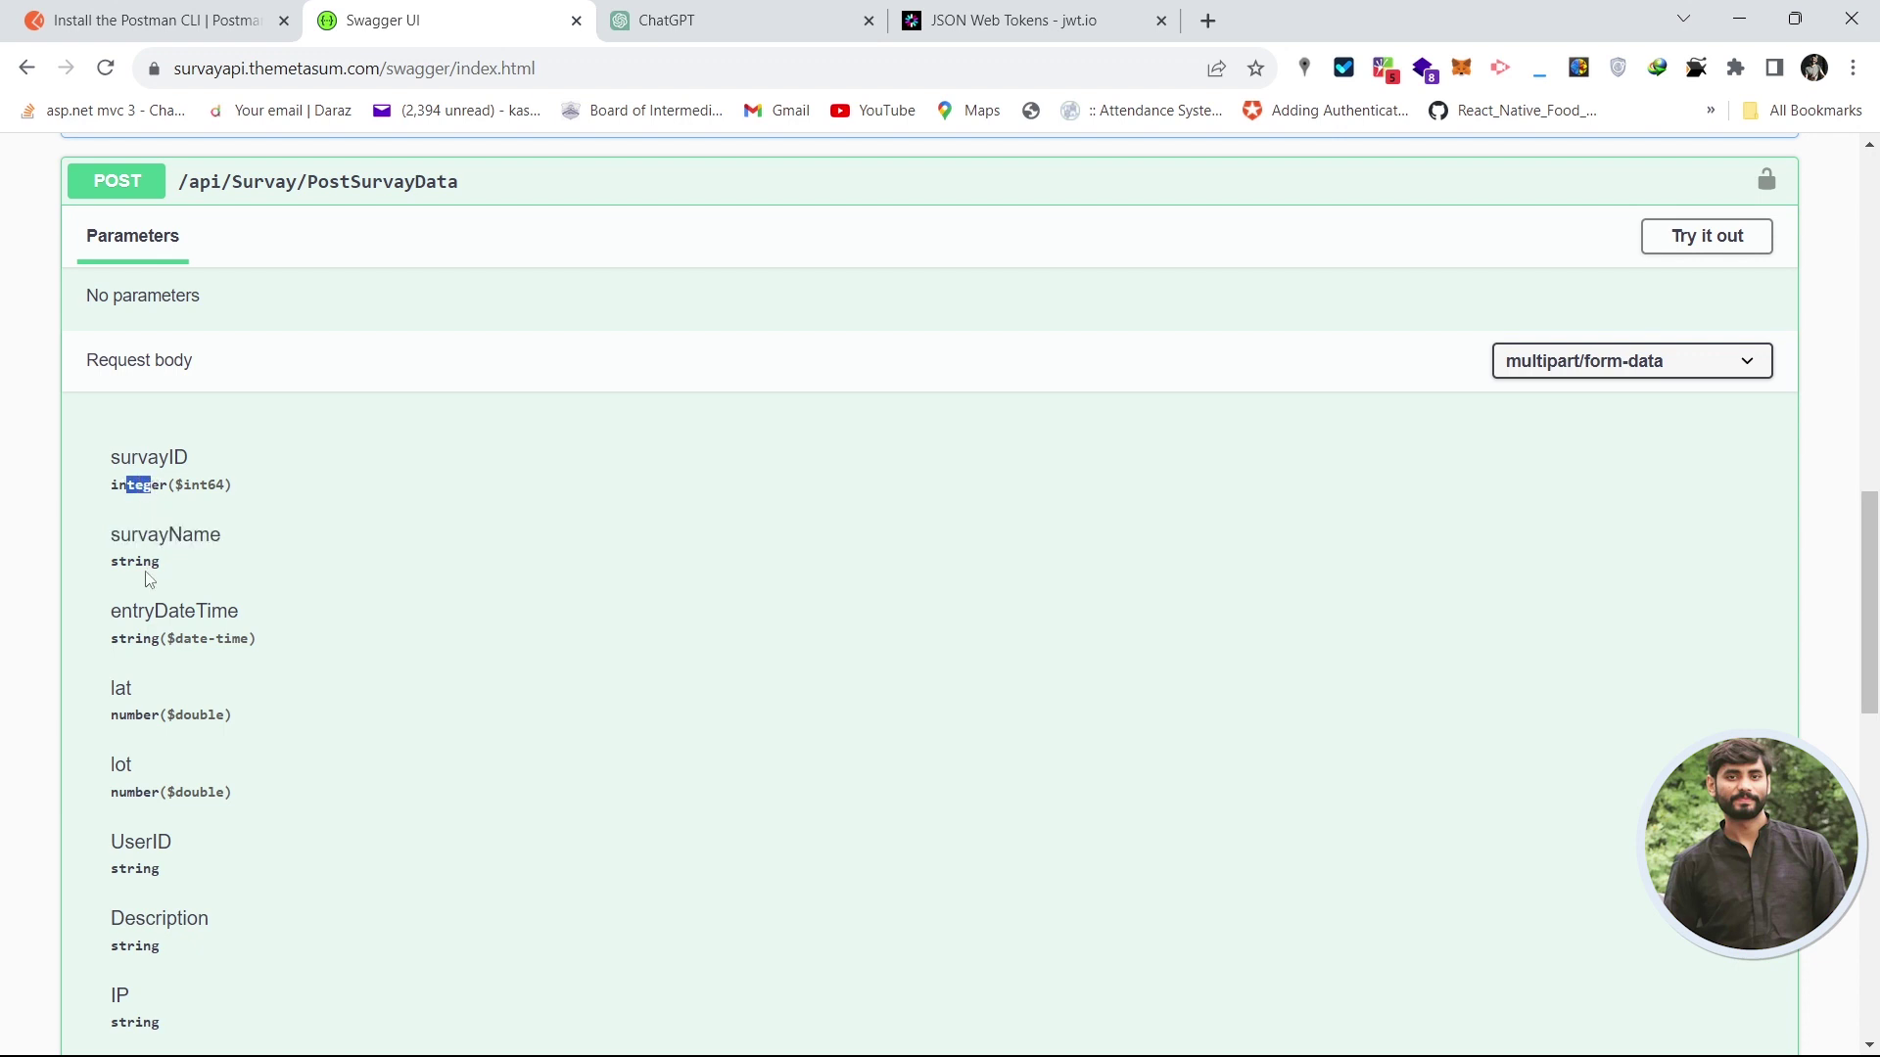
click(152, 488)
drag(115, 617, 249, 617)
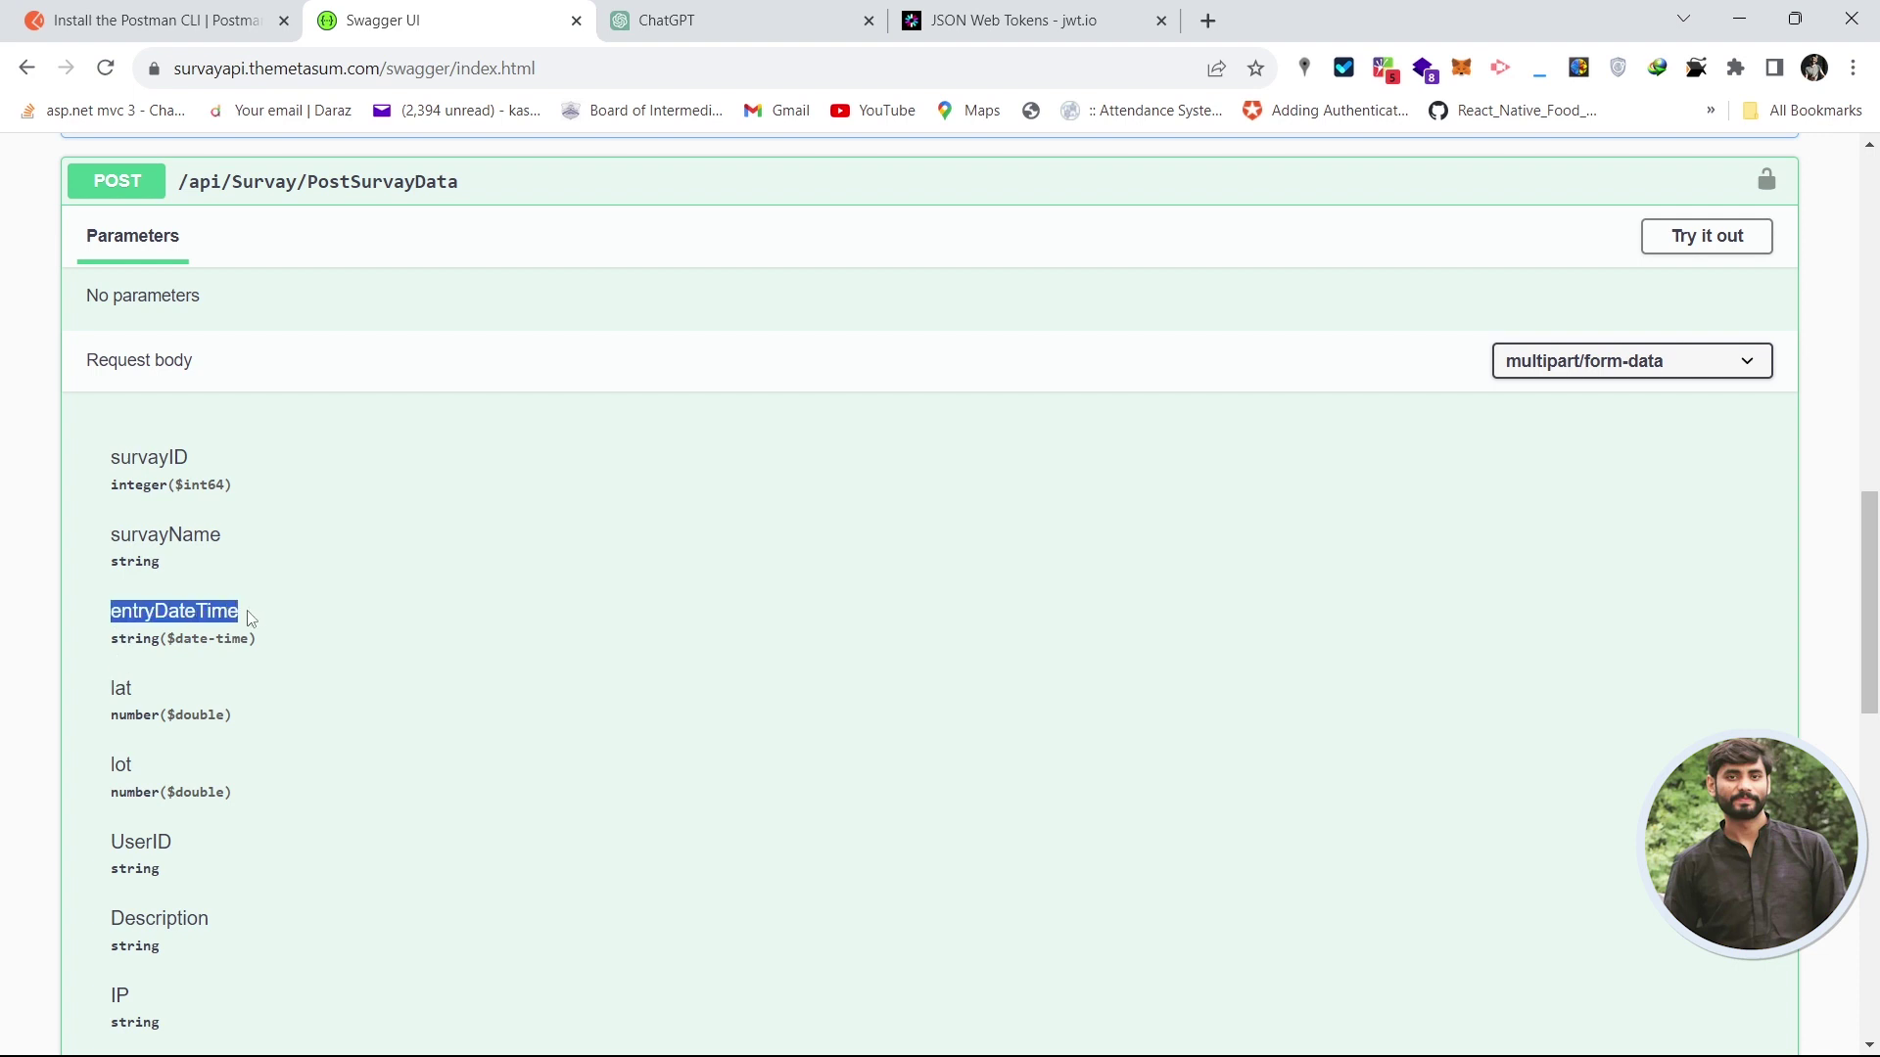
key(ctrl+c)
key(alt+Tab)
click(642, 464)
key(ctrl+v)
click(1096, 475)
text(2)
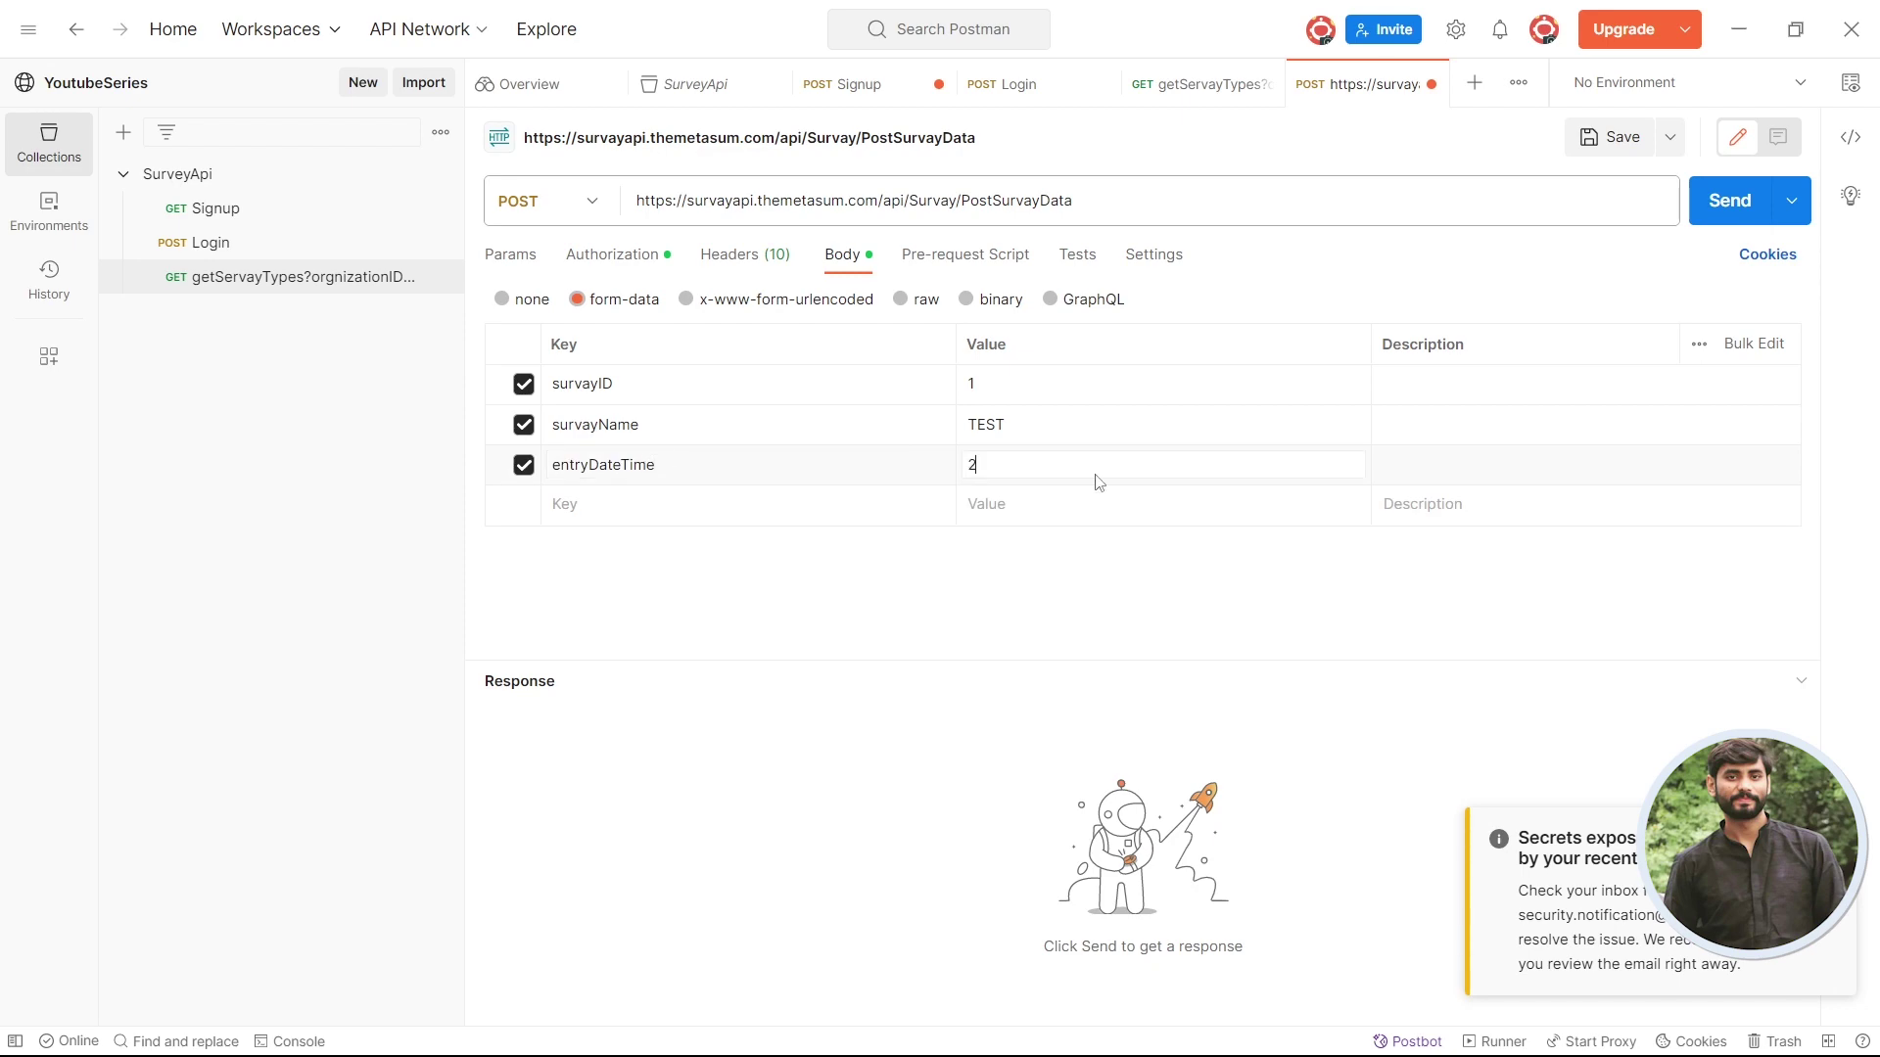
text(023-10-05)
- Add a lat key copied from Swagger with value 23.54454
key(alt+Tab)
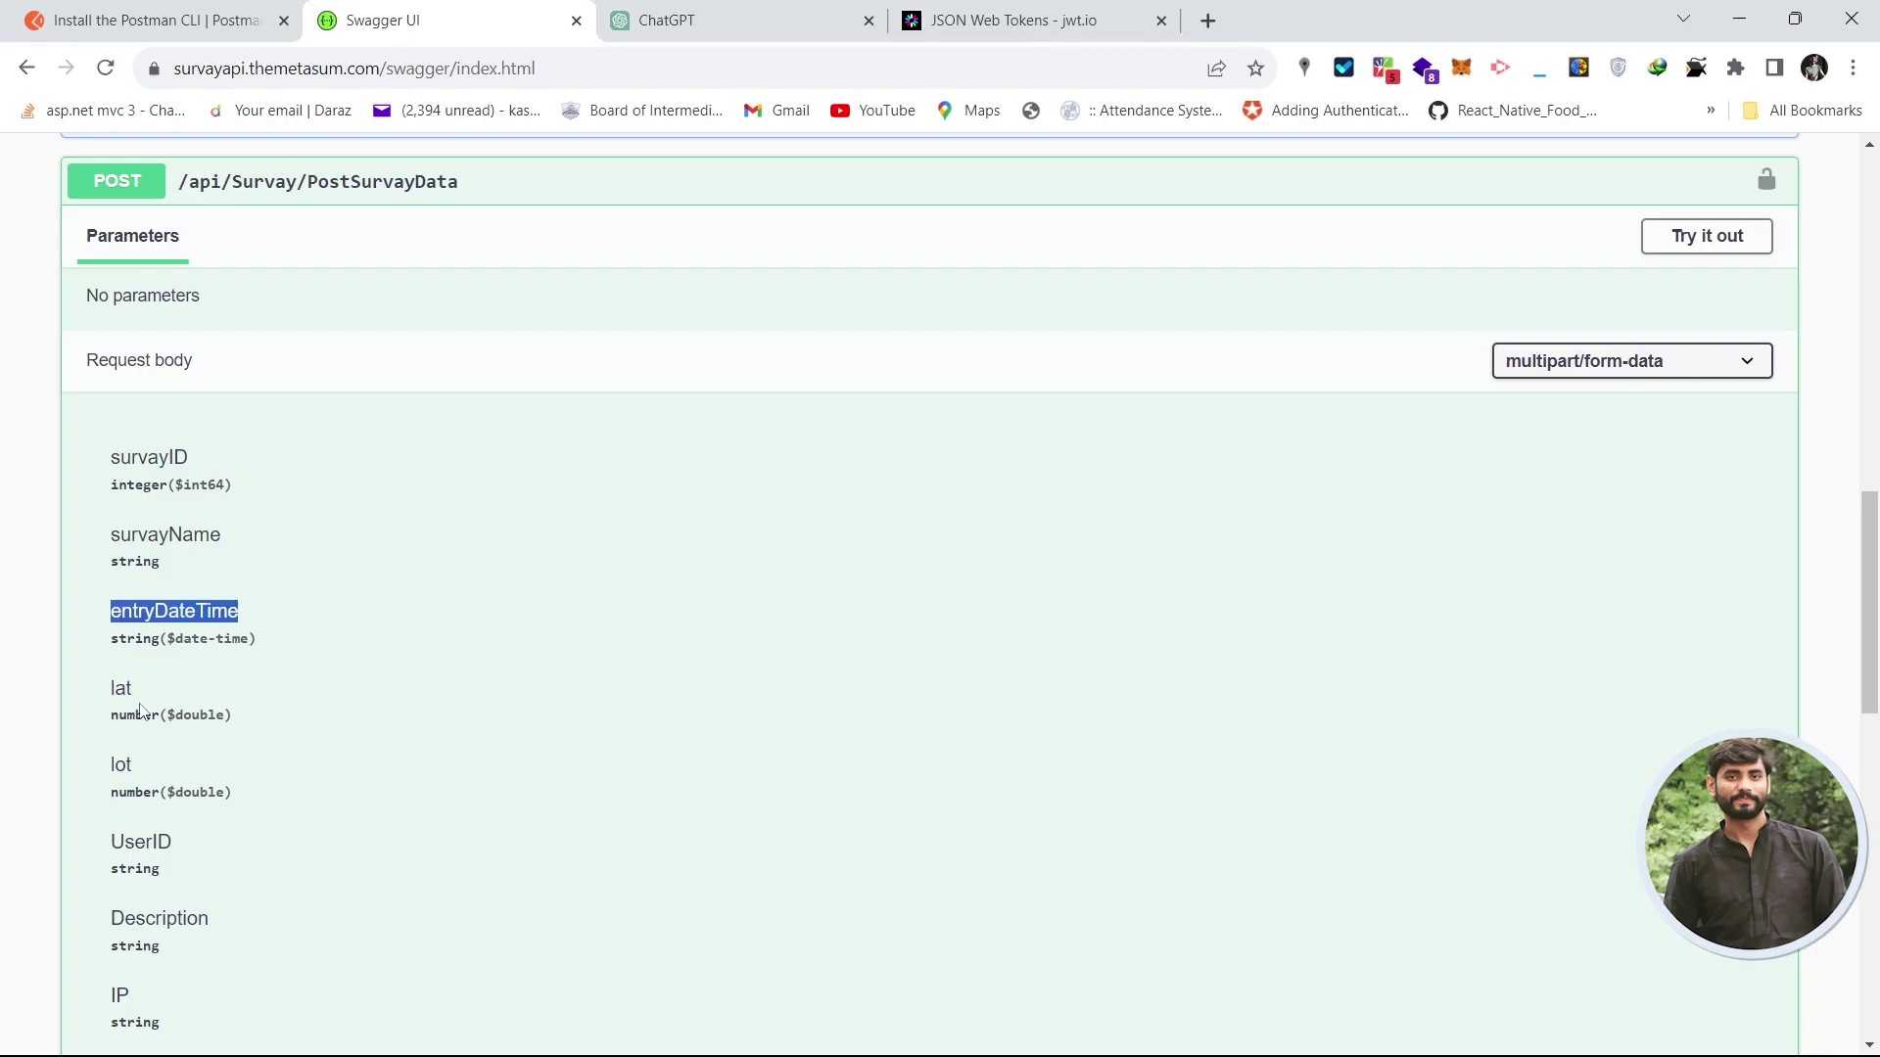
double_click(123, 689)
key(ctrl+c)
key(alt+Tab)
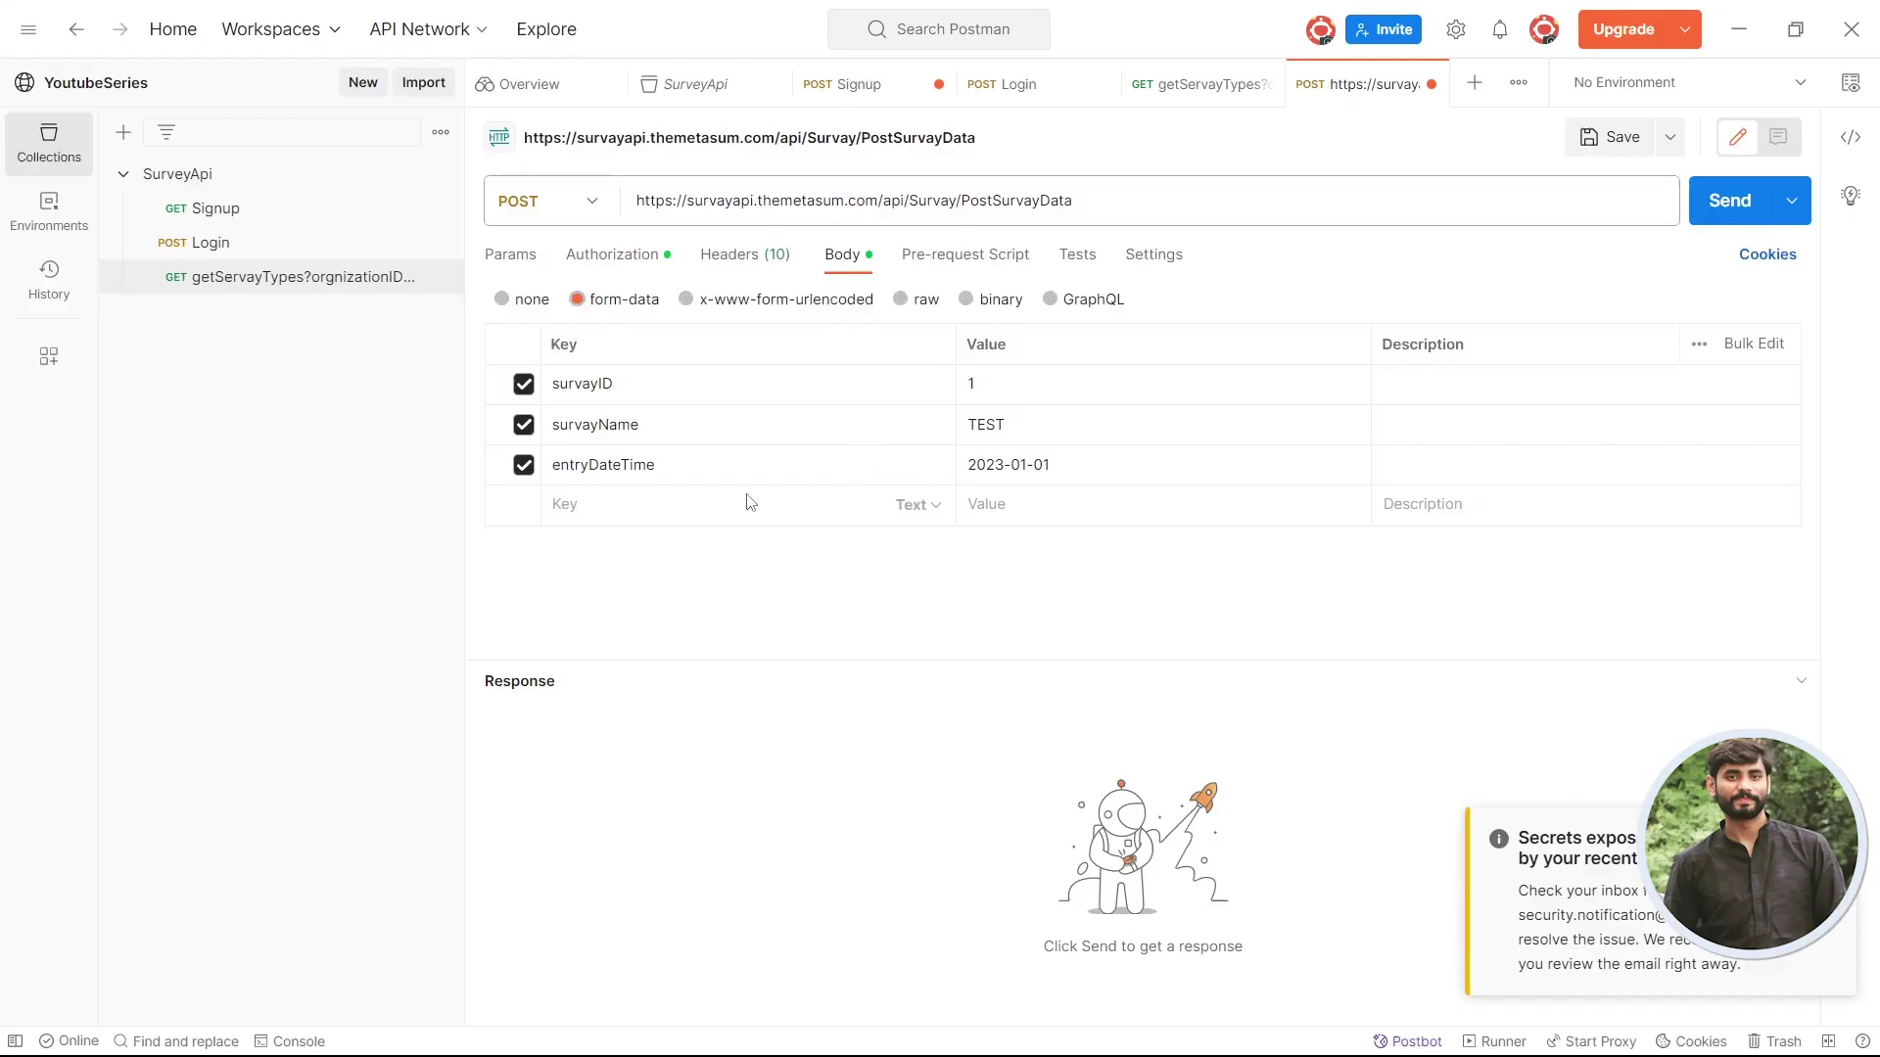
click(706, 501)
key(ctrl+v)
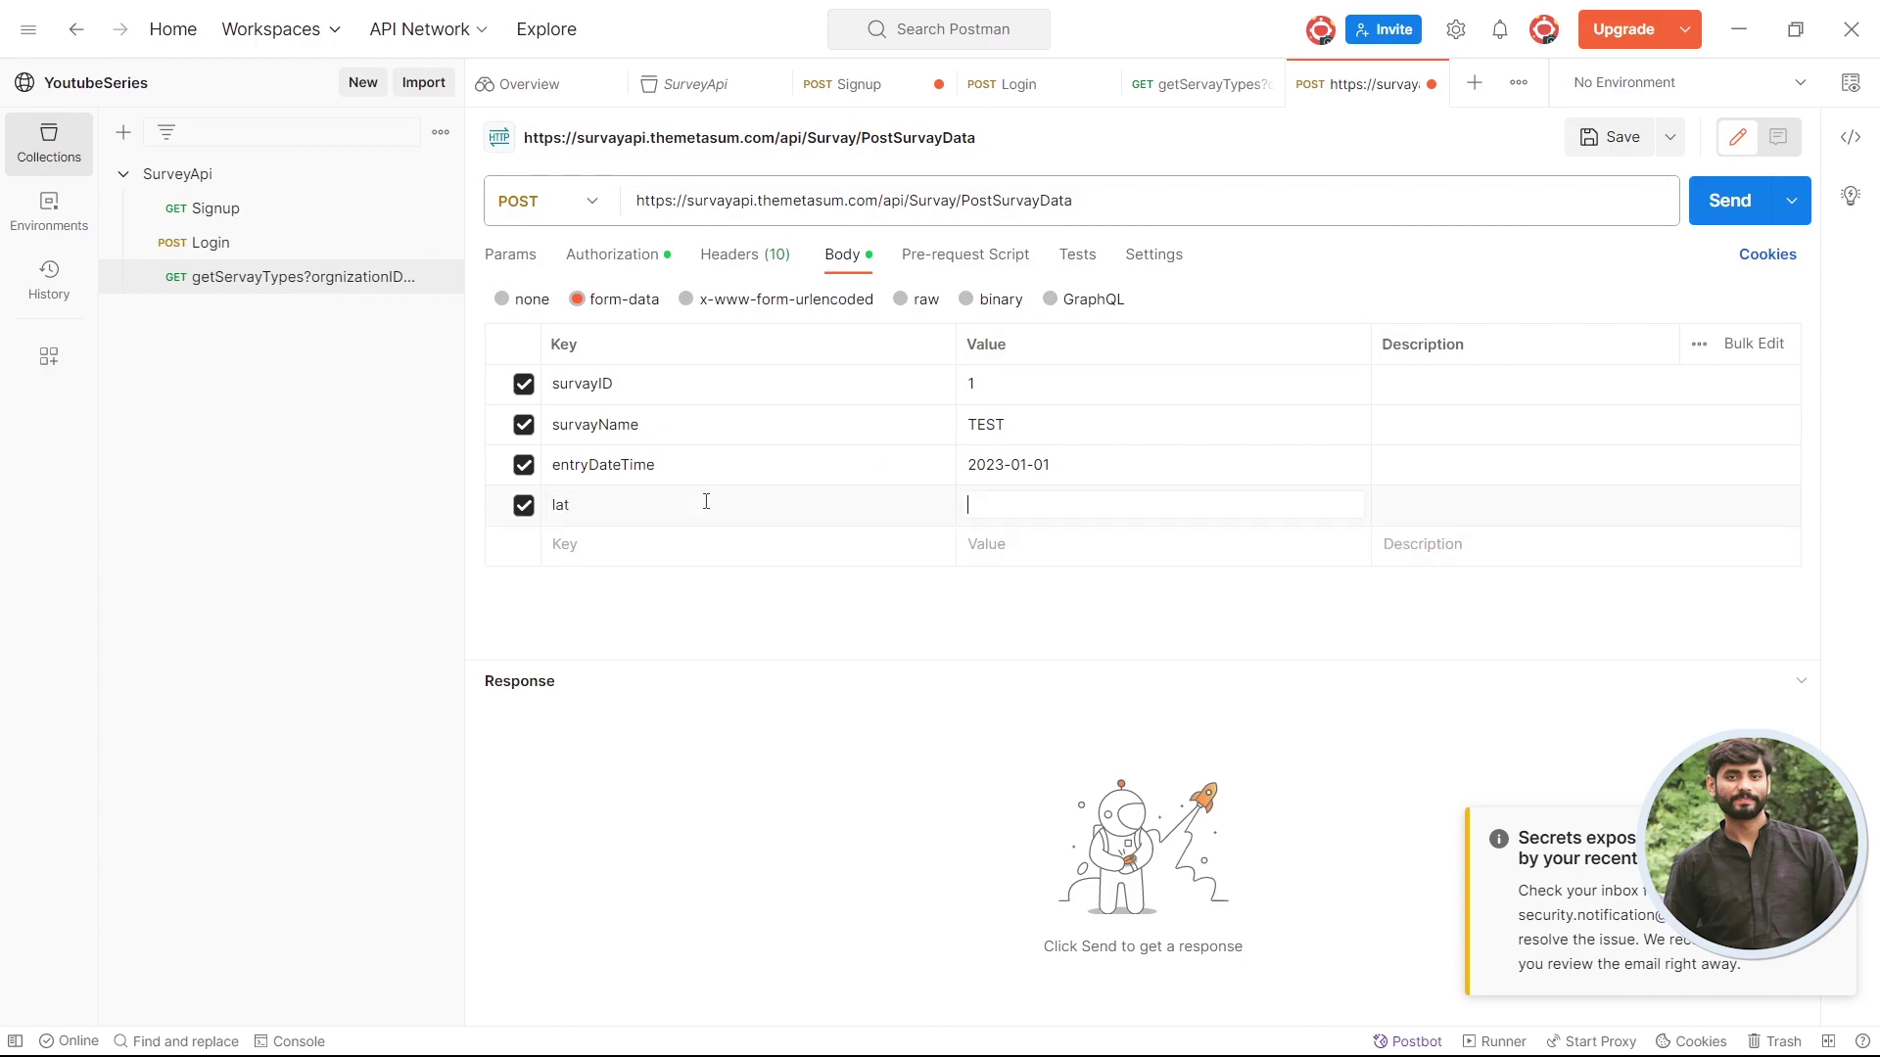
key(alt+Tab)
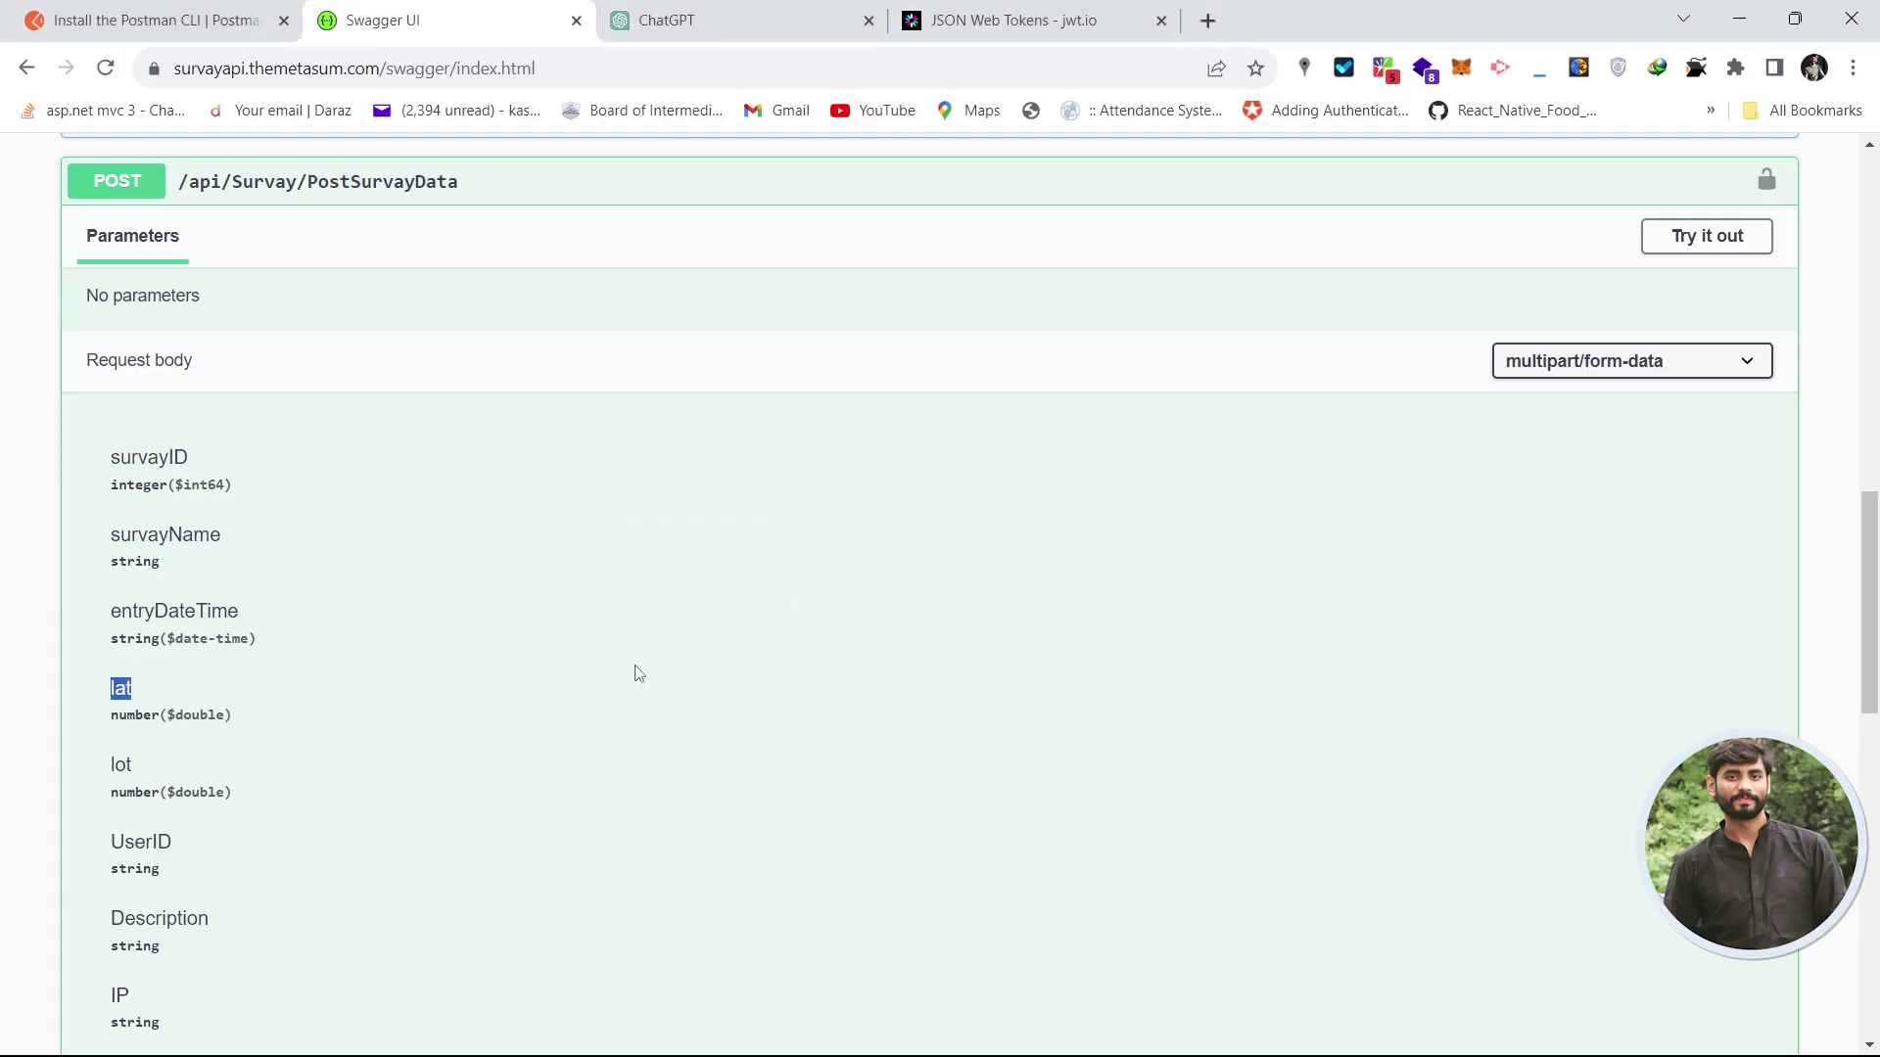
key(alt+Tab)
click(1097, 507)
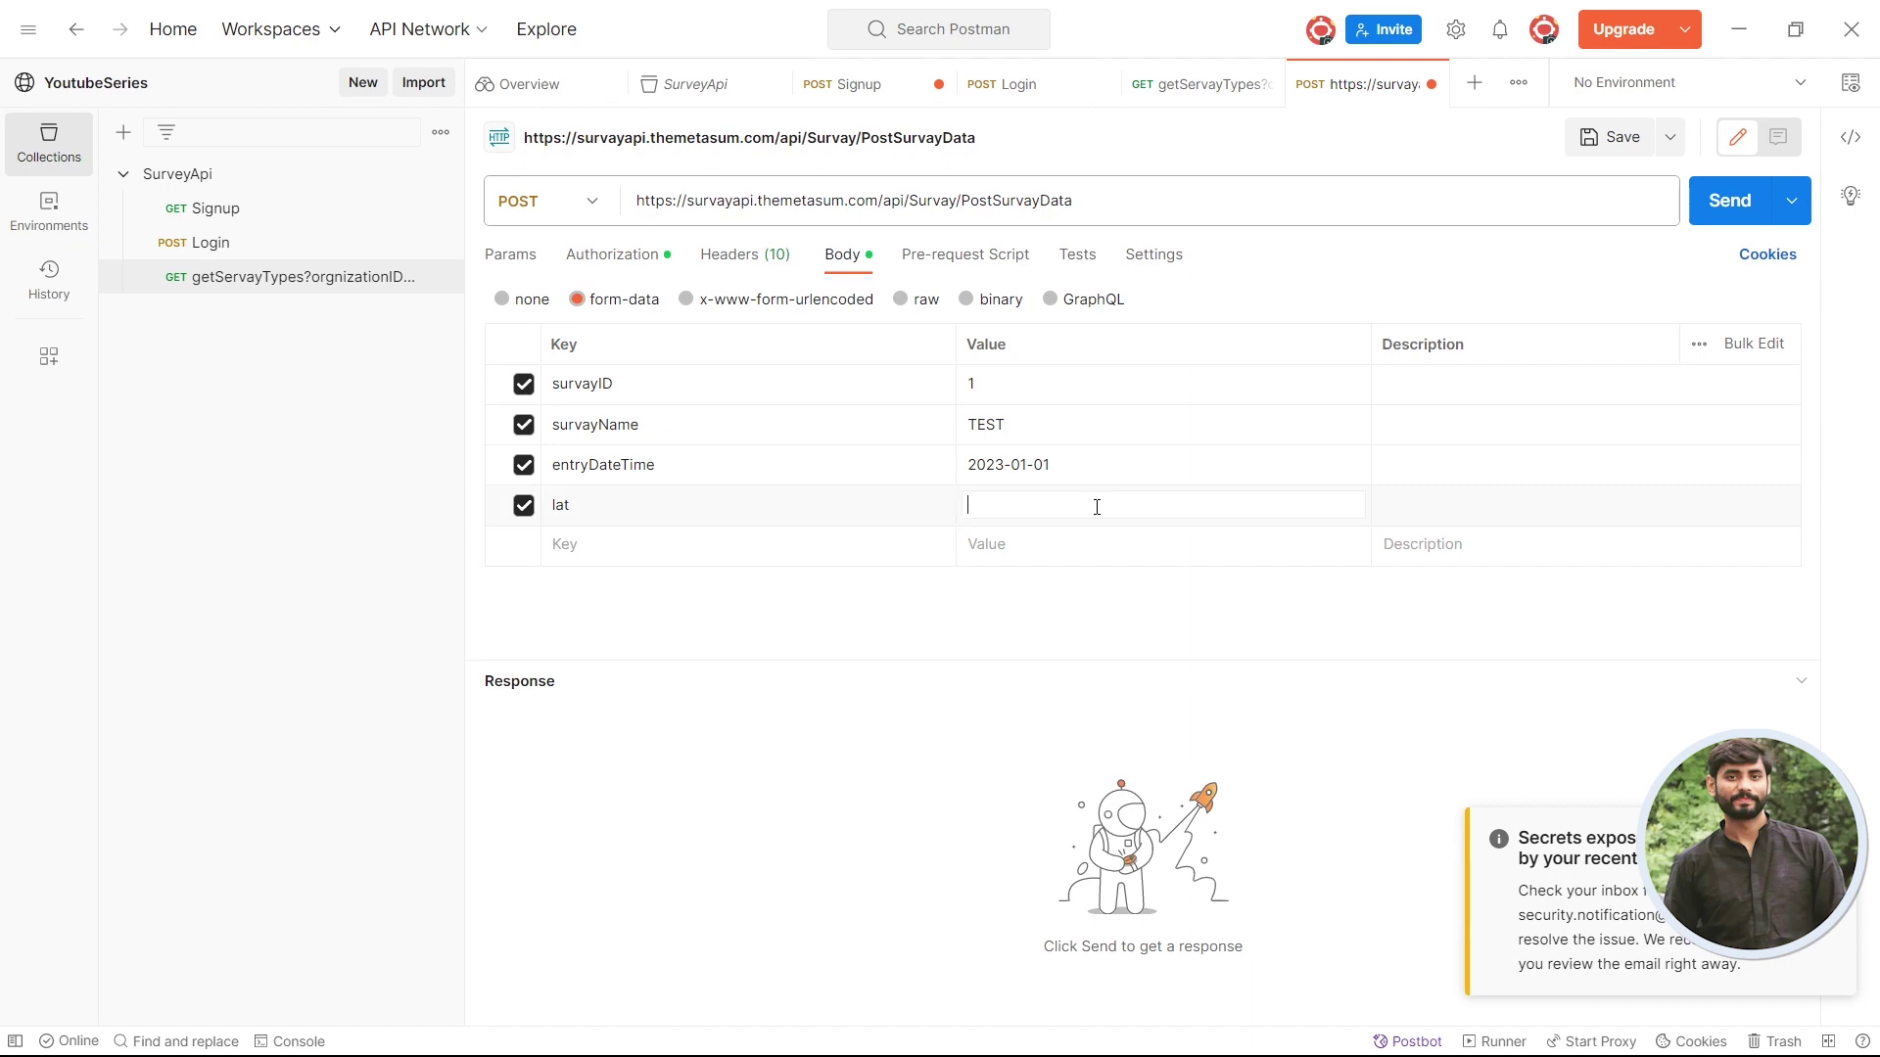
text(23.54454)
- Add a lot key reusing the 23.54454 value from lat
key(alt+Tab)
- Add a UserID key copied from Swagger with value 1
key(alt+Tab)
click(579, 543)
text(lot)
key(Tab)
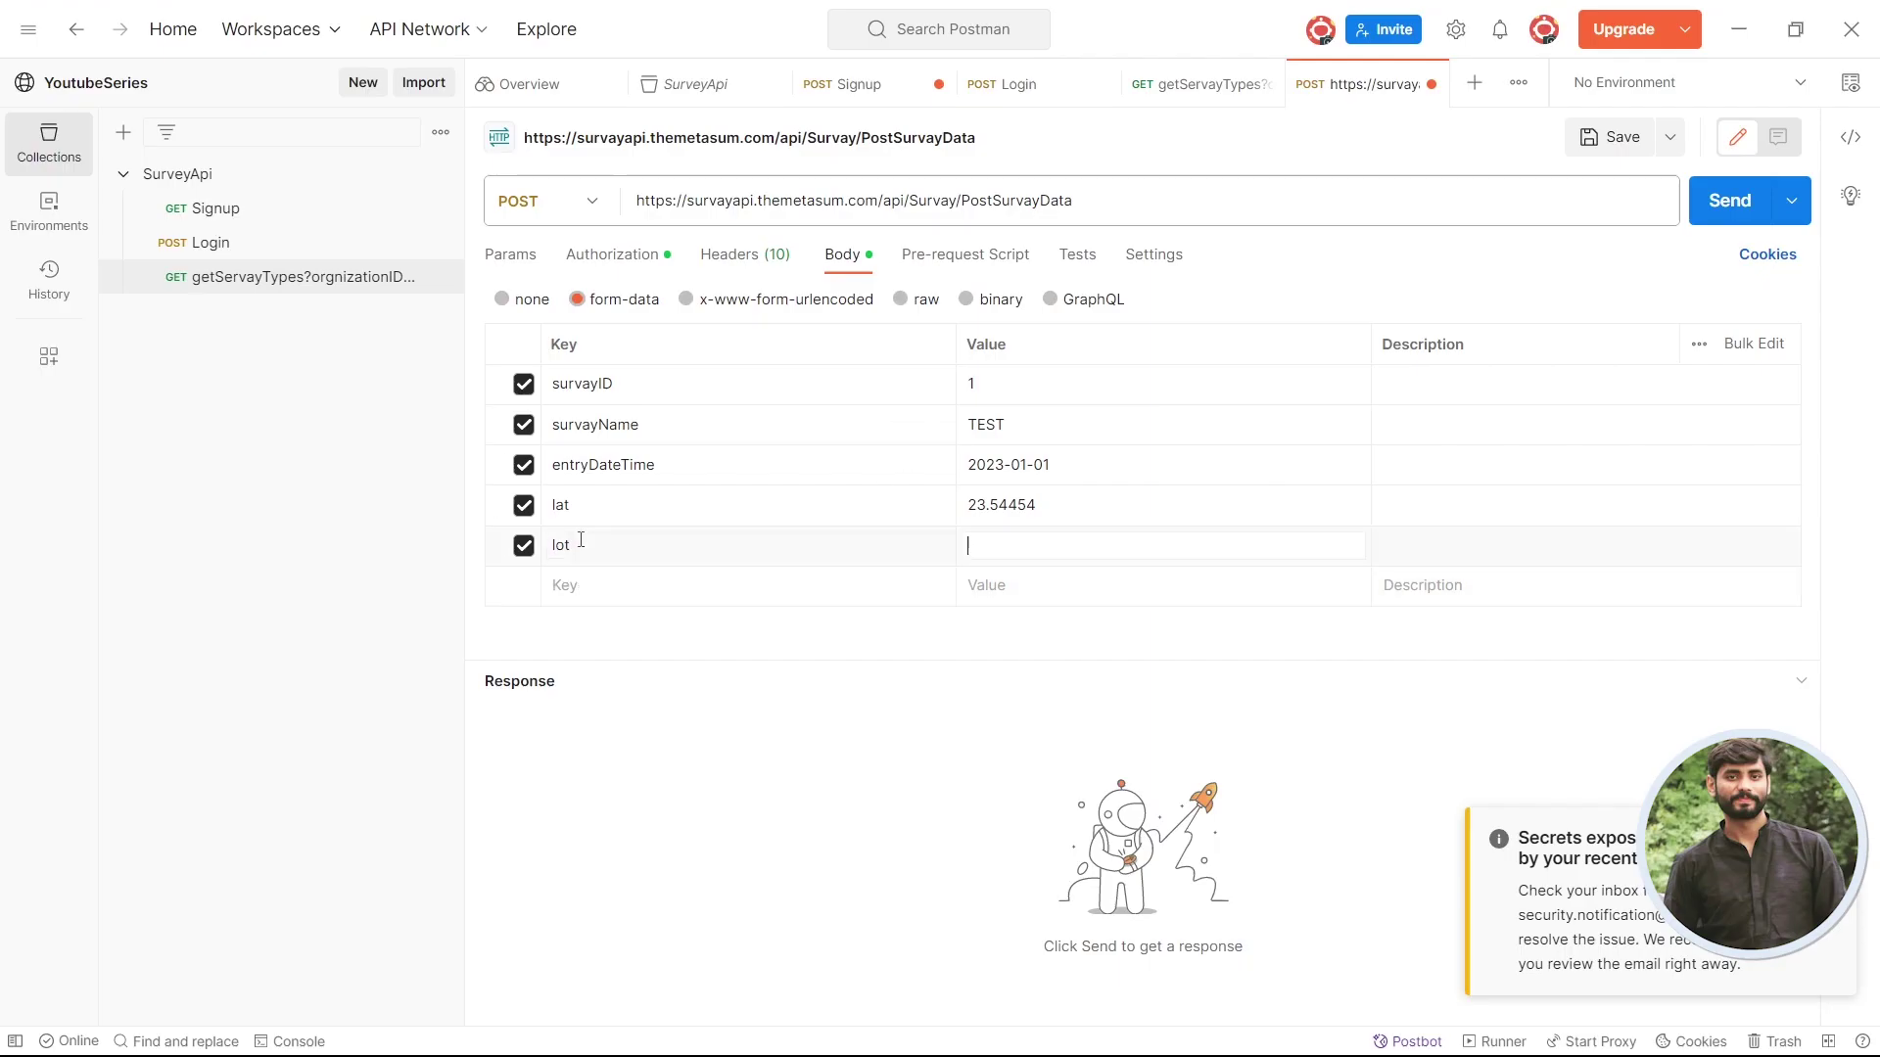
triple_click(982, 507)
key(ctrl+c)
click(982, 545)
key(ctrl+v)
key(alt+Tab)
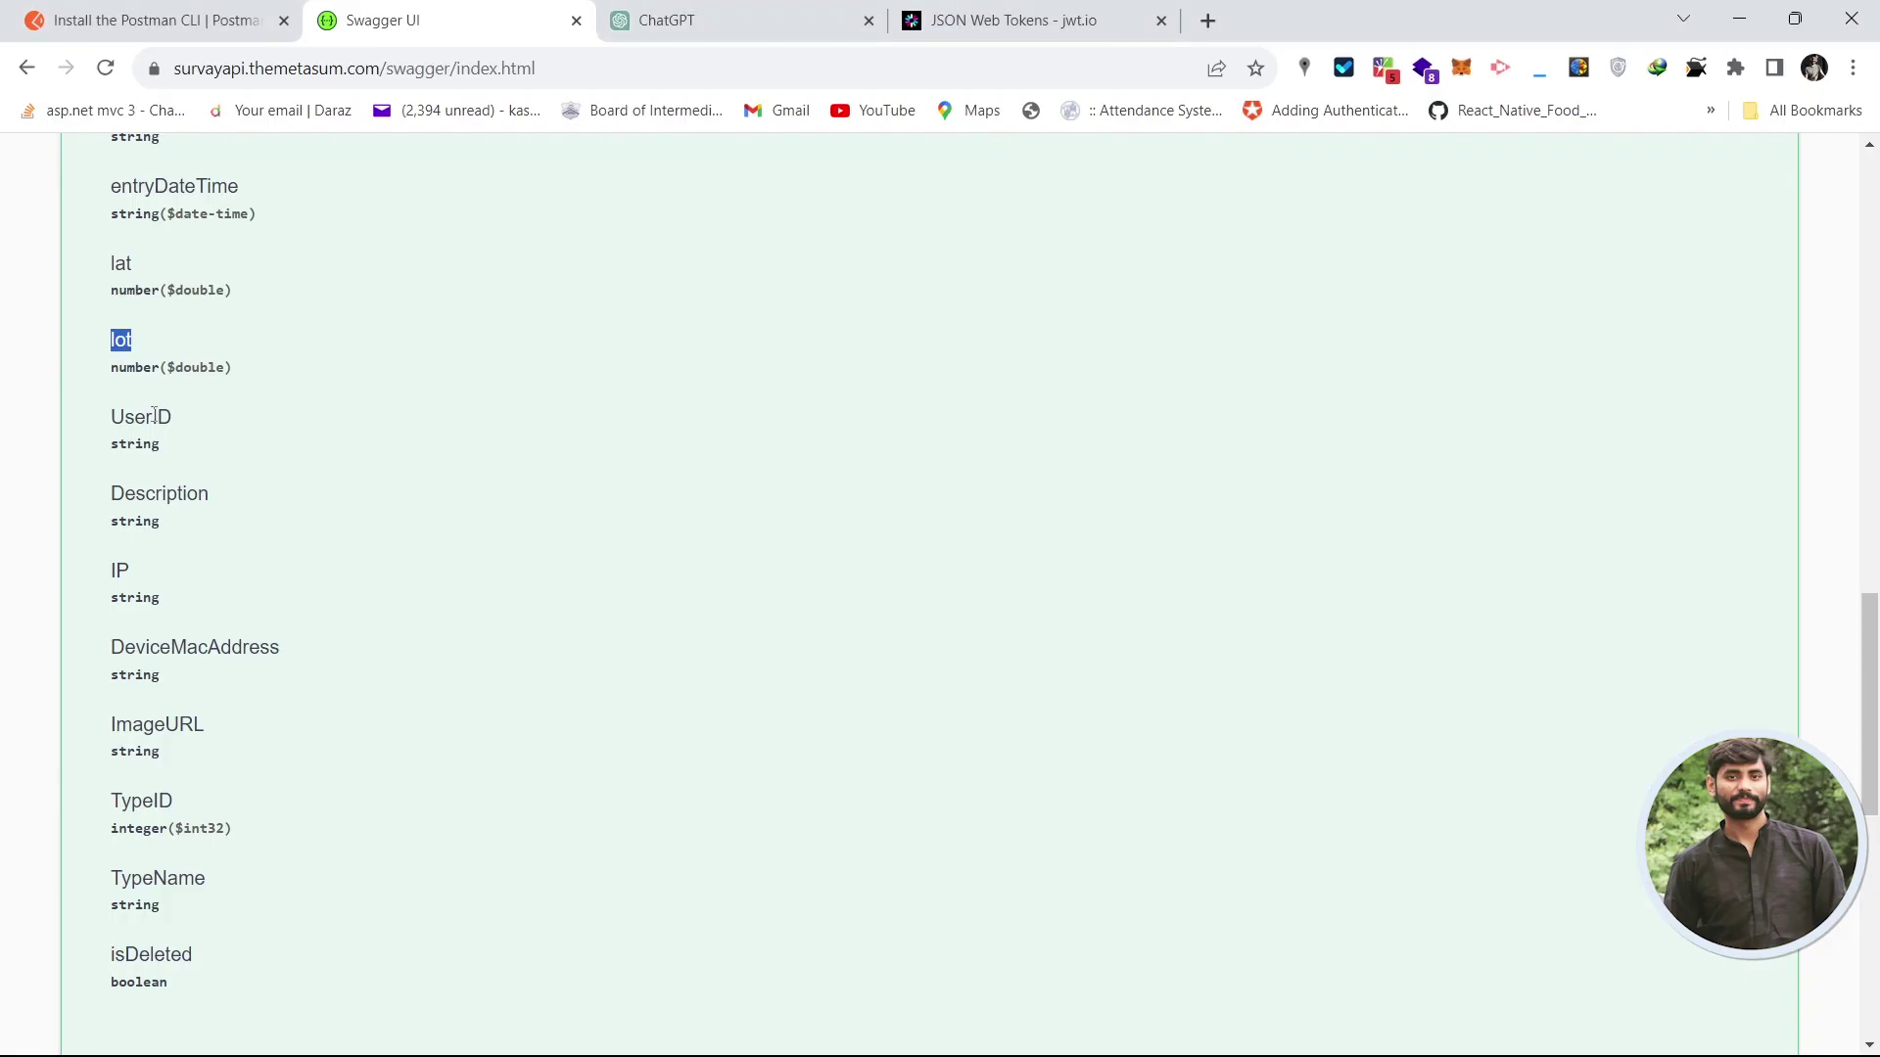
double_click(141, 417)
key(ctrl+c)
key(alt+Tab)
click(617, 585)
key(ctrl+v)
click(1023, 86)
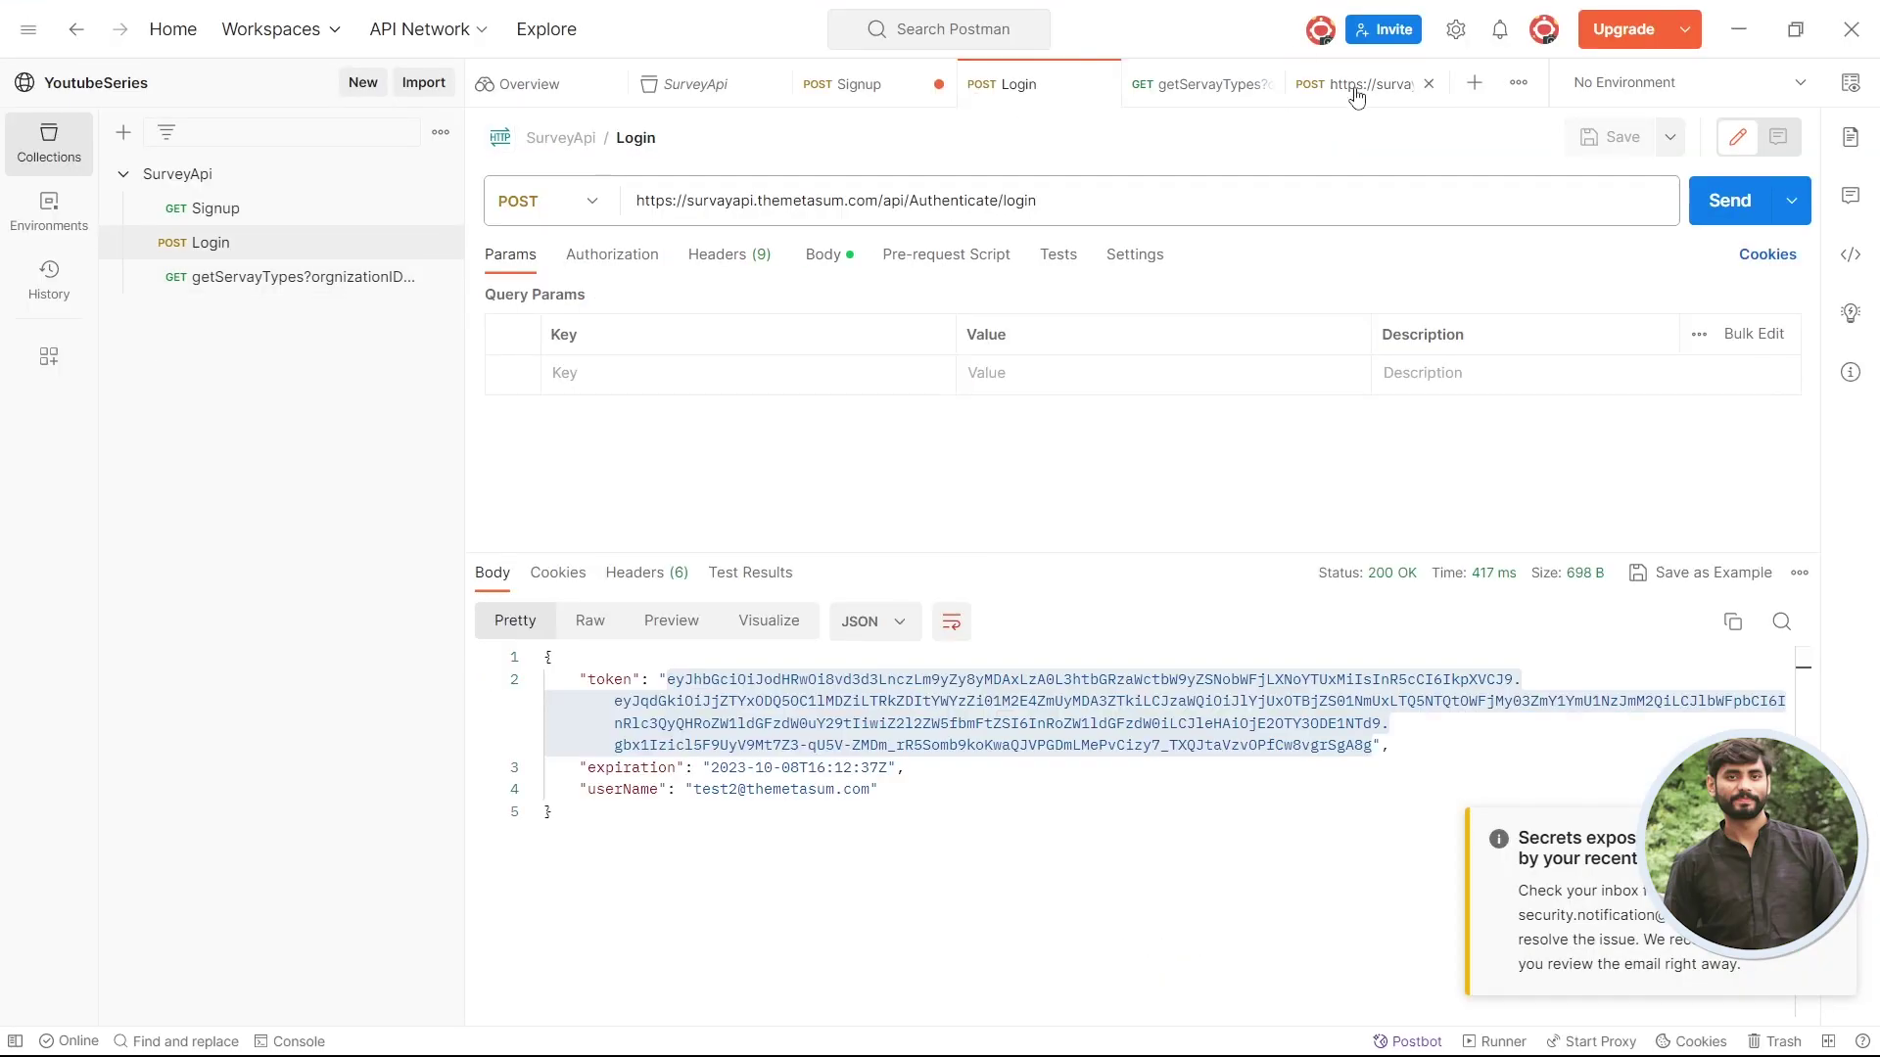
click(1361, 84)
click(1068, 587)
- Add a Description key with value test and send the request
key(alt+Tab)
scroll(999, 625, down, 1)
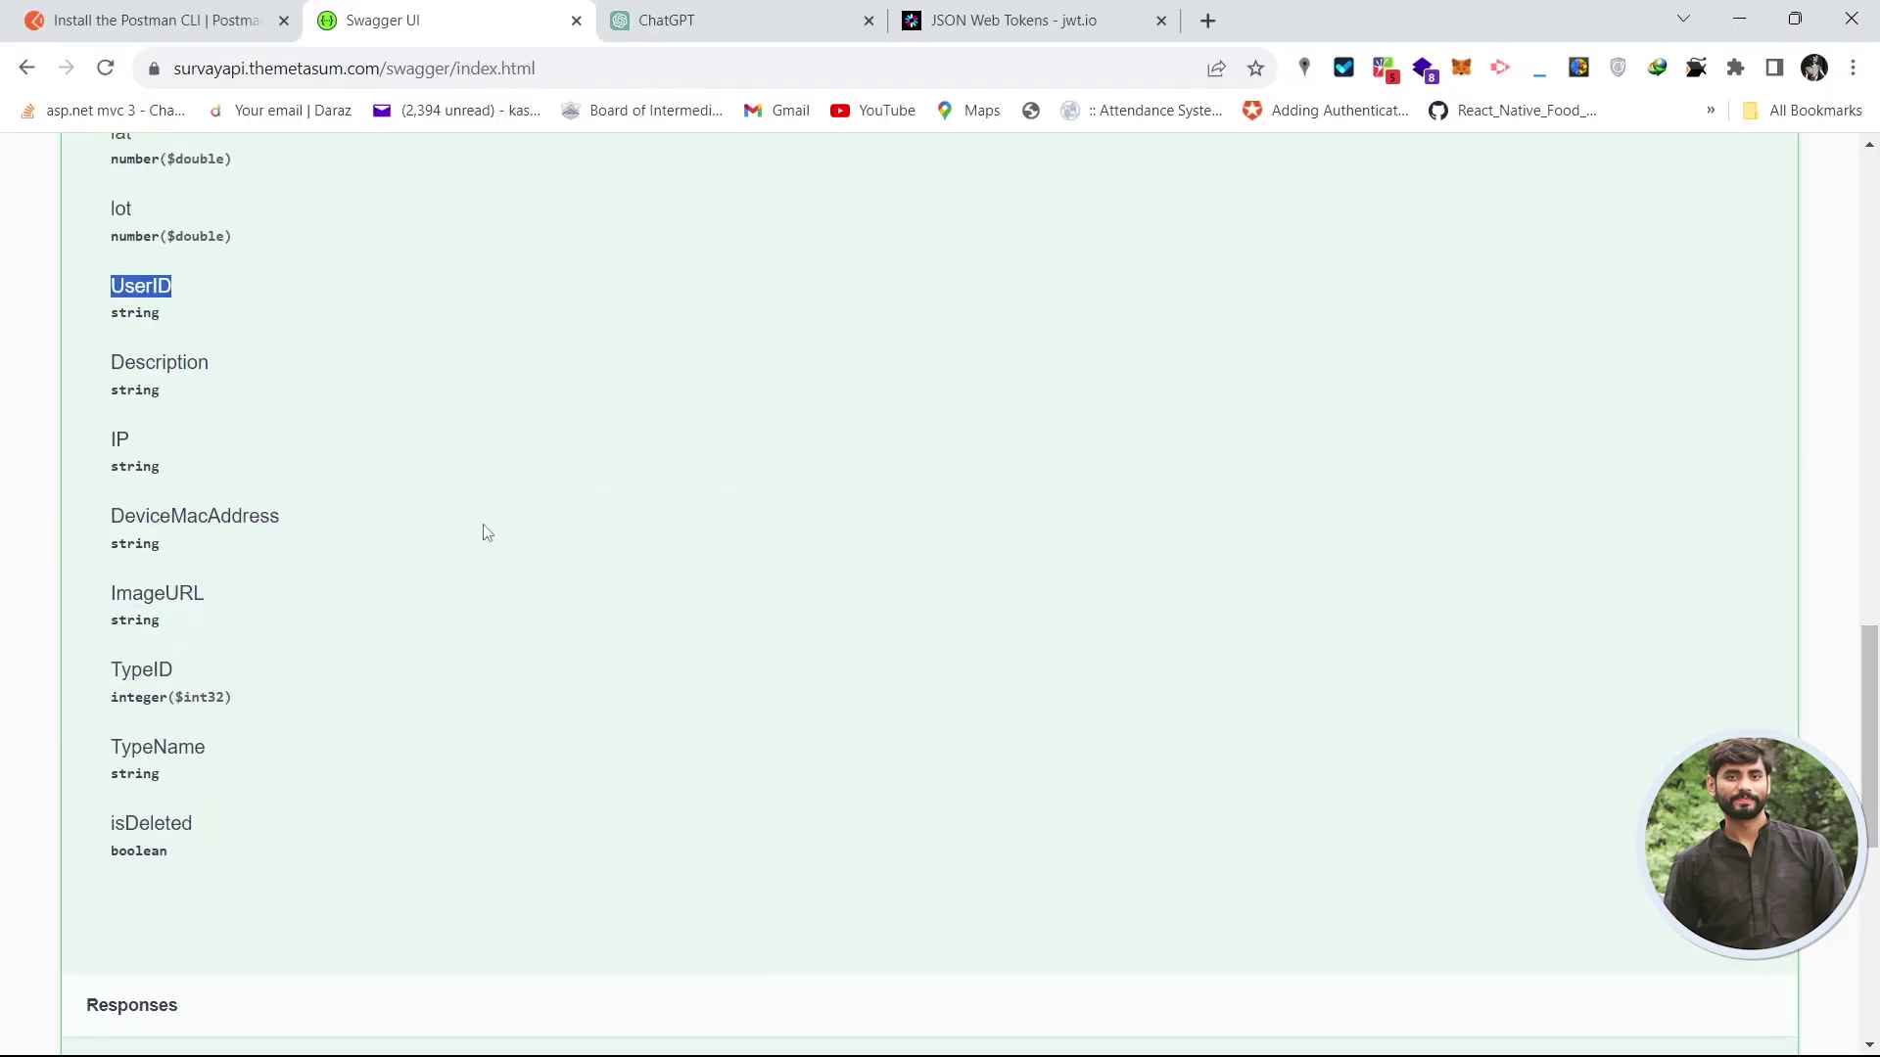
double_click(154, 360)
key(ctrl+c)
key(alt+Tab)
click(671, 622)
key(ctrl+v)
key(Tab)
text(test)
key(ctrl+Return)
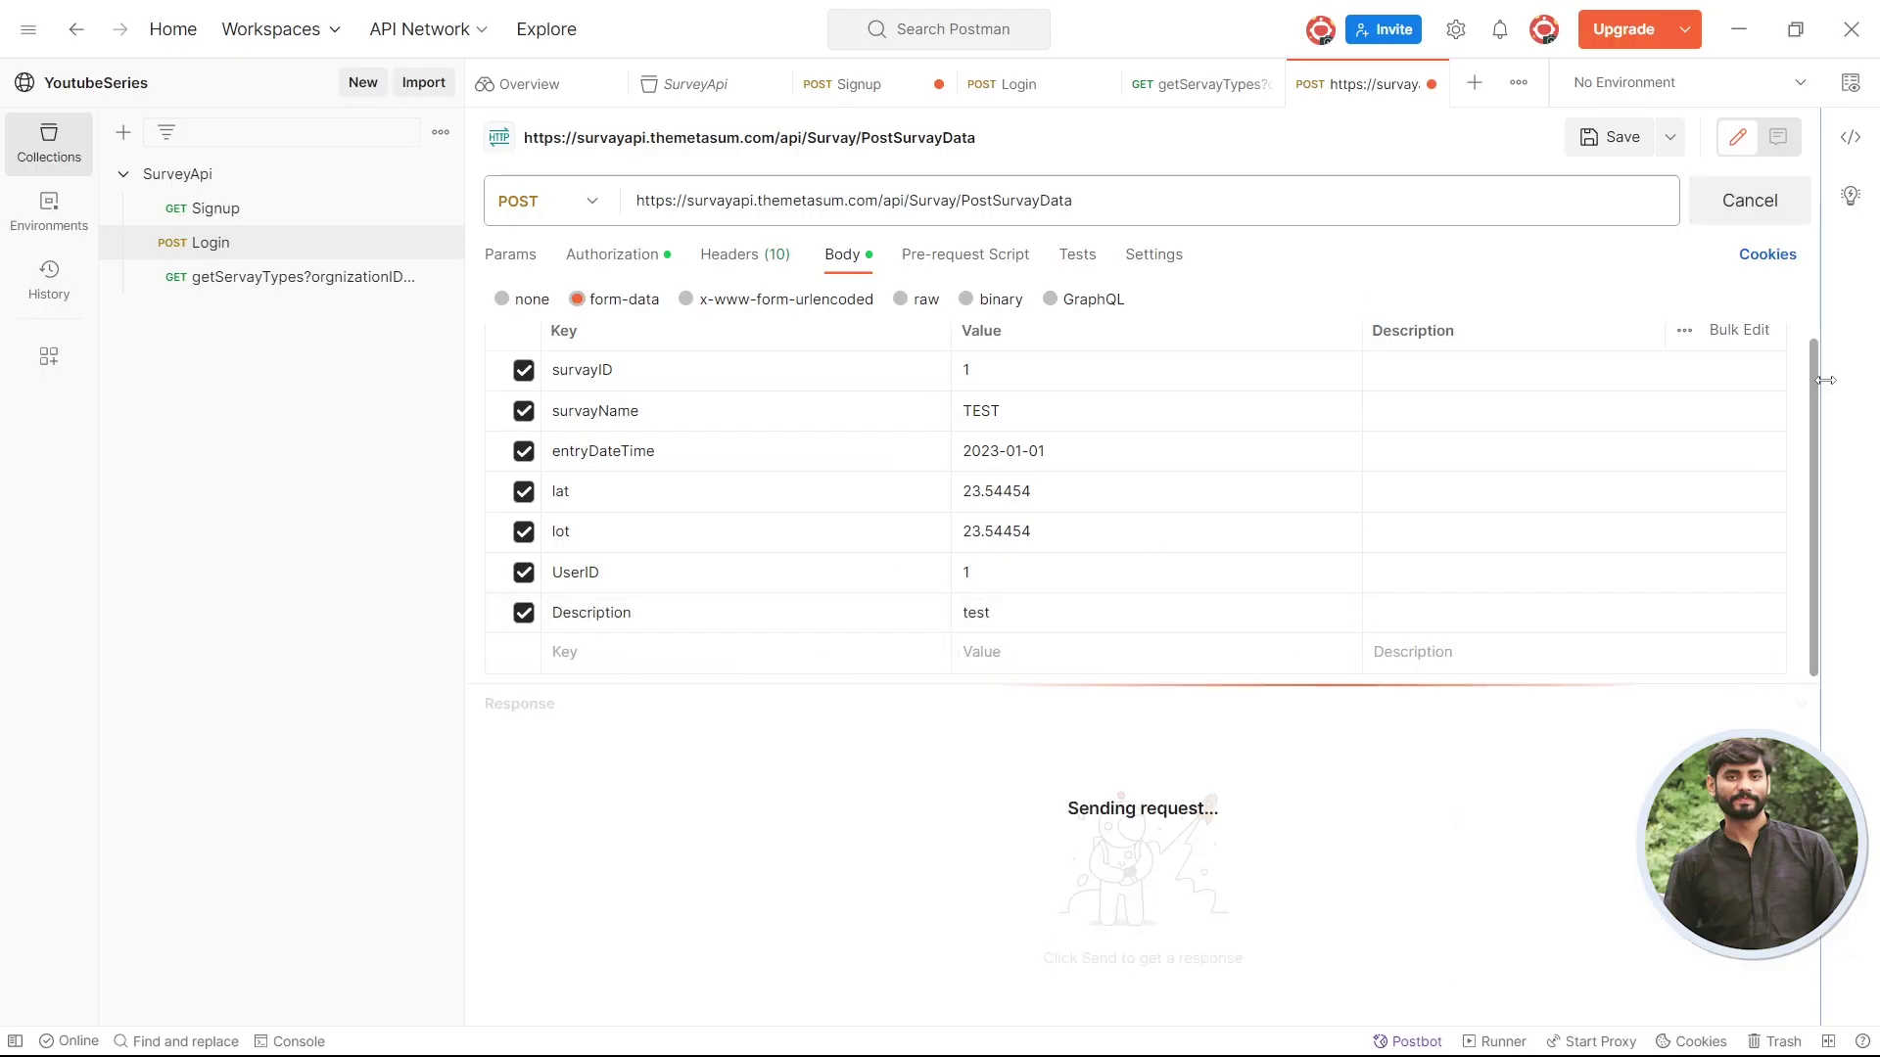
- Check the 200 OK success response, then pick out ImageURL and DeviceMacAddress in Swagger
drag(879, 645, 987, 712)
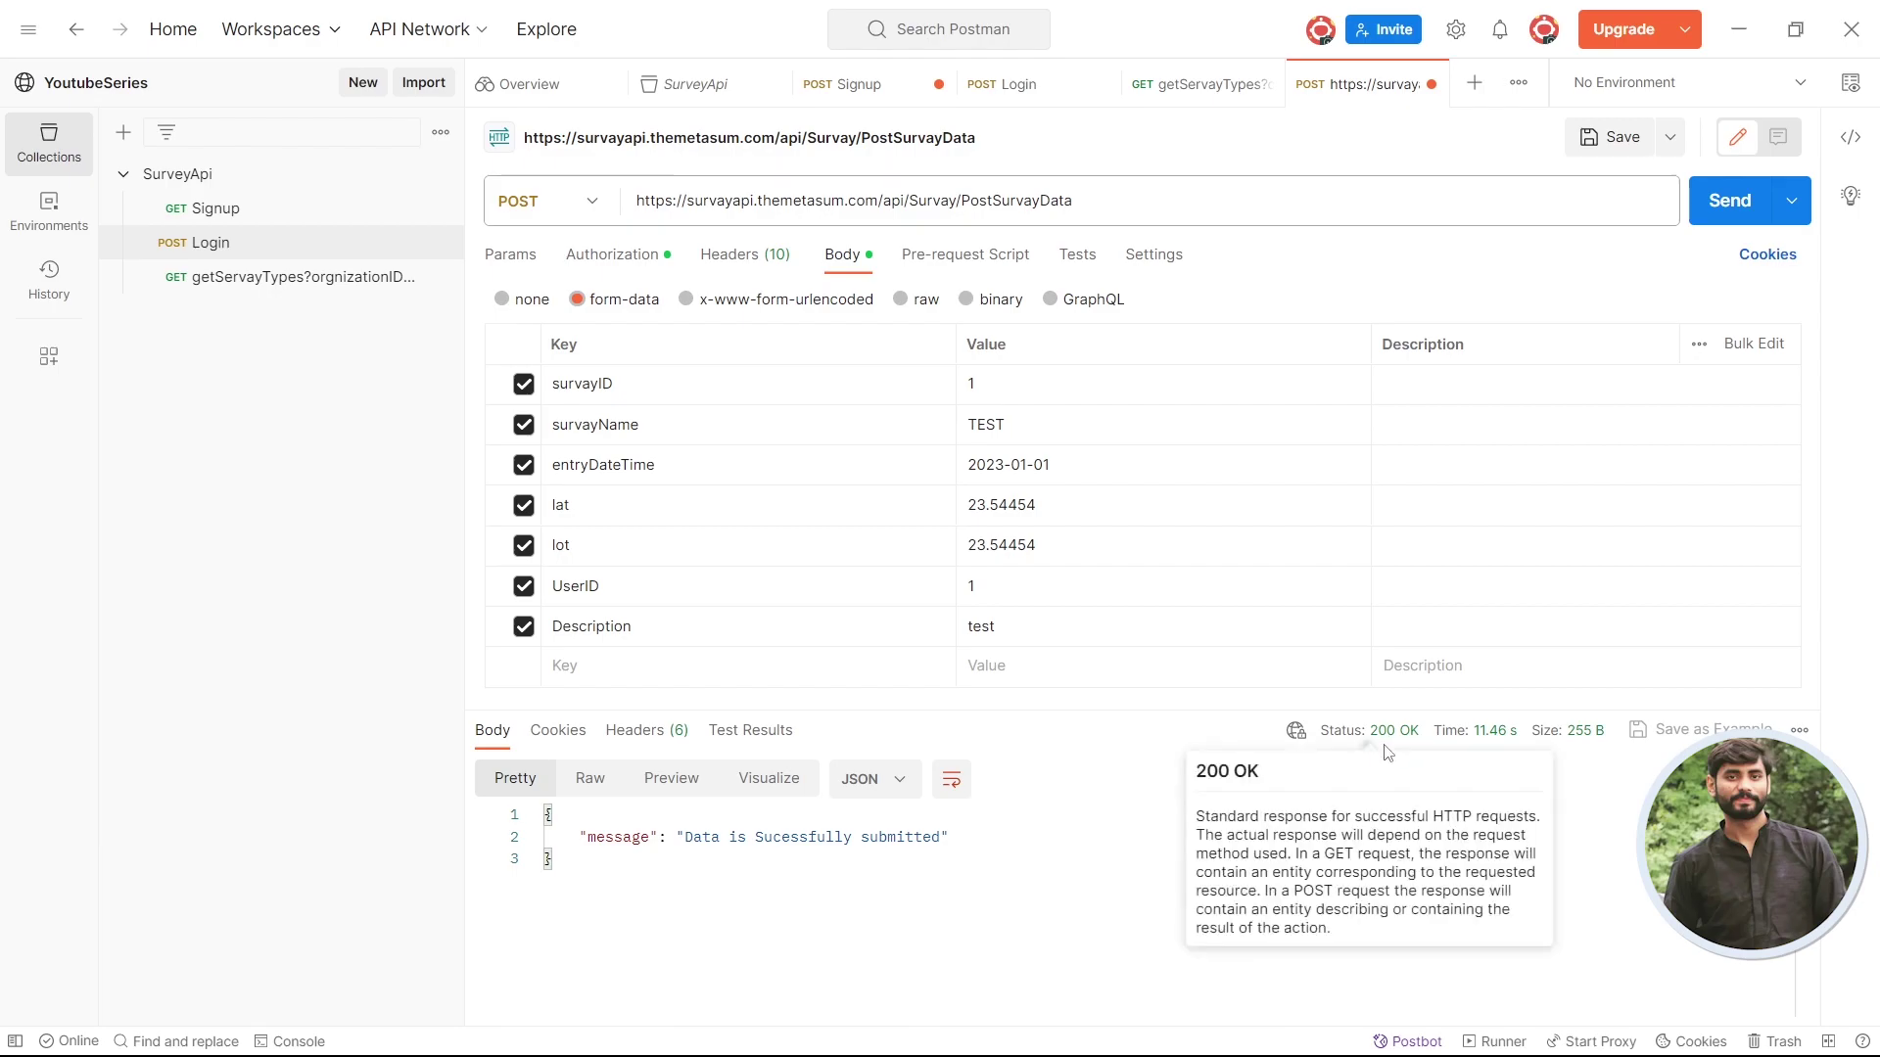
key(alt+Tab)
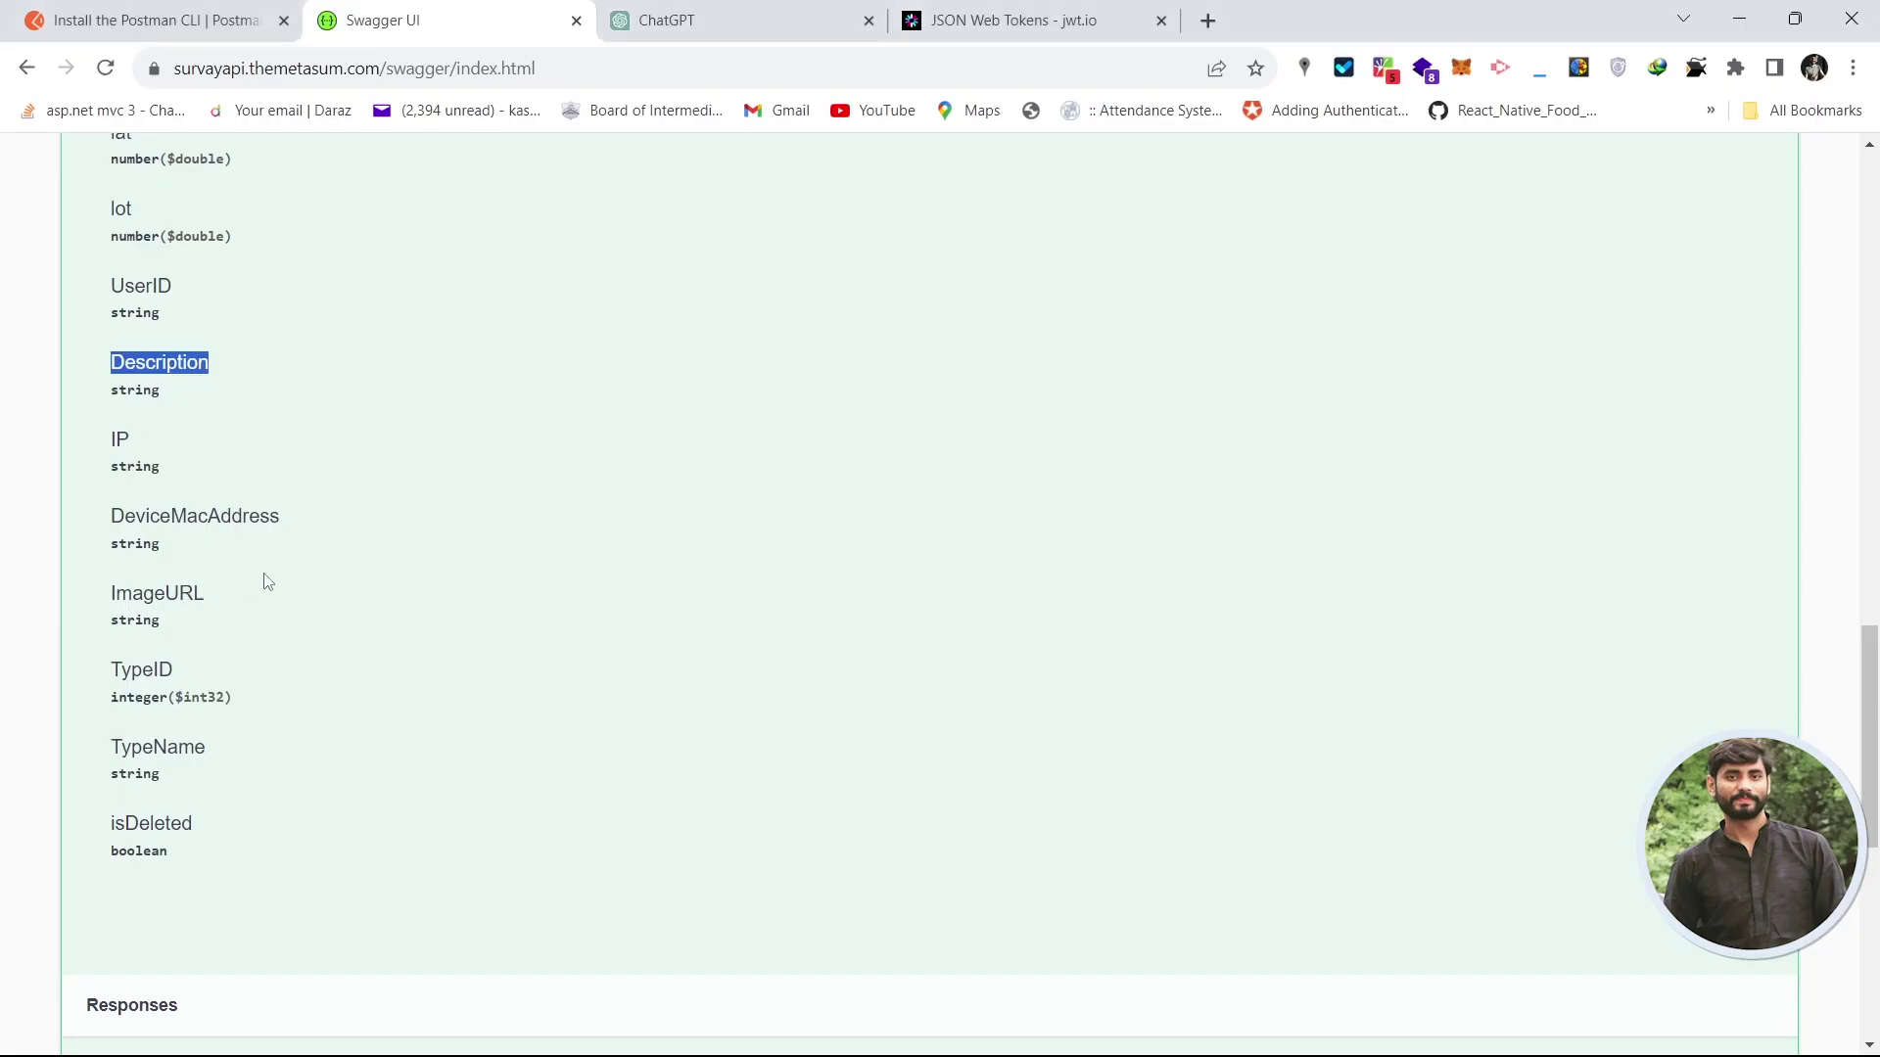
double_click(164, 593)
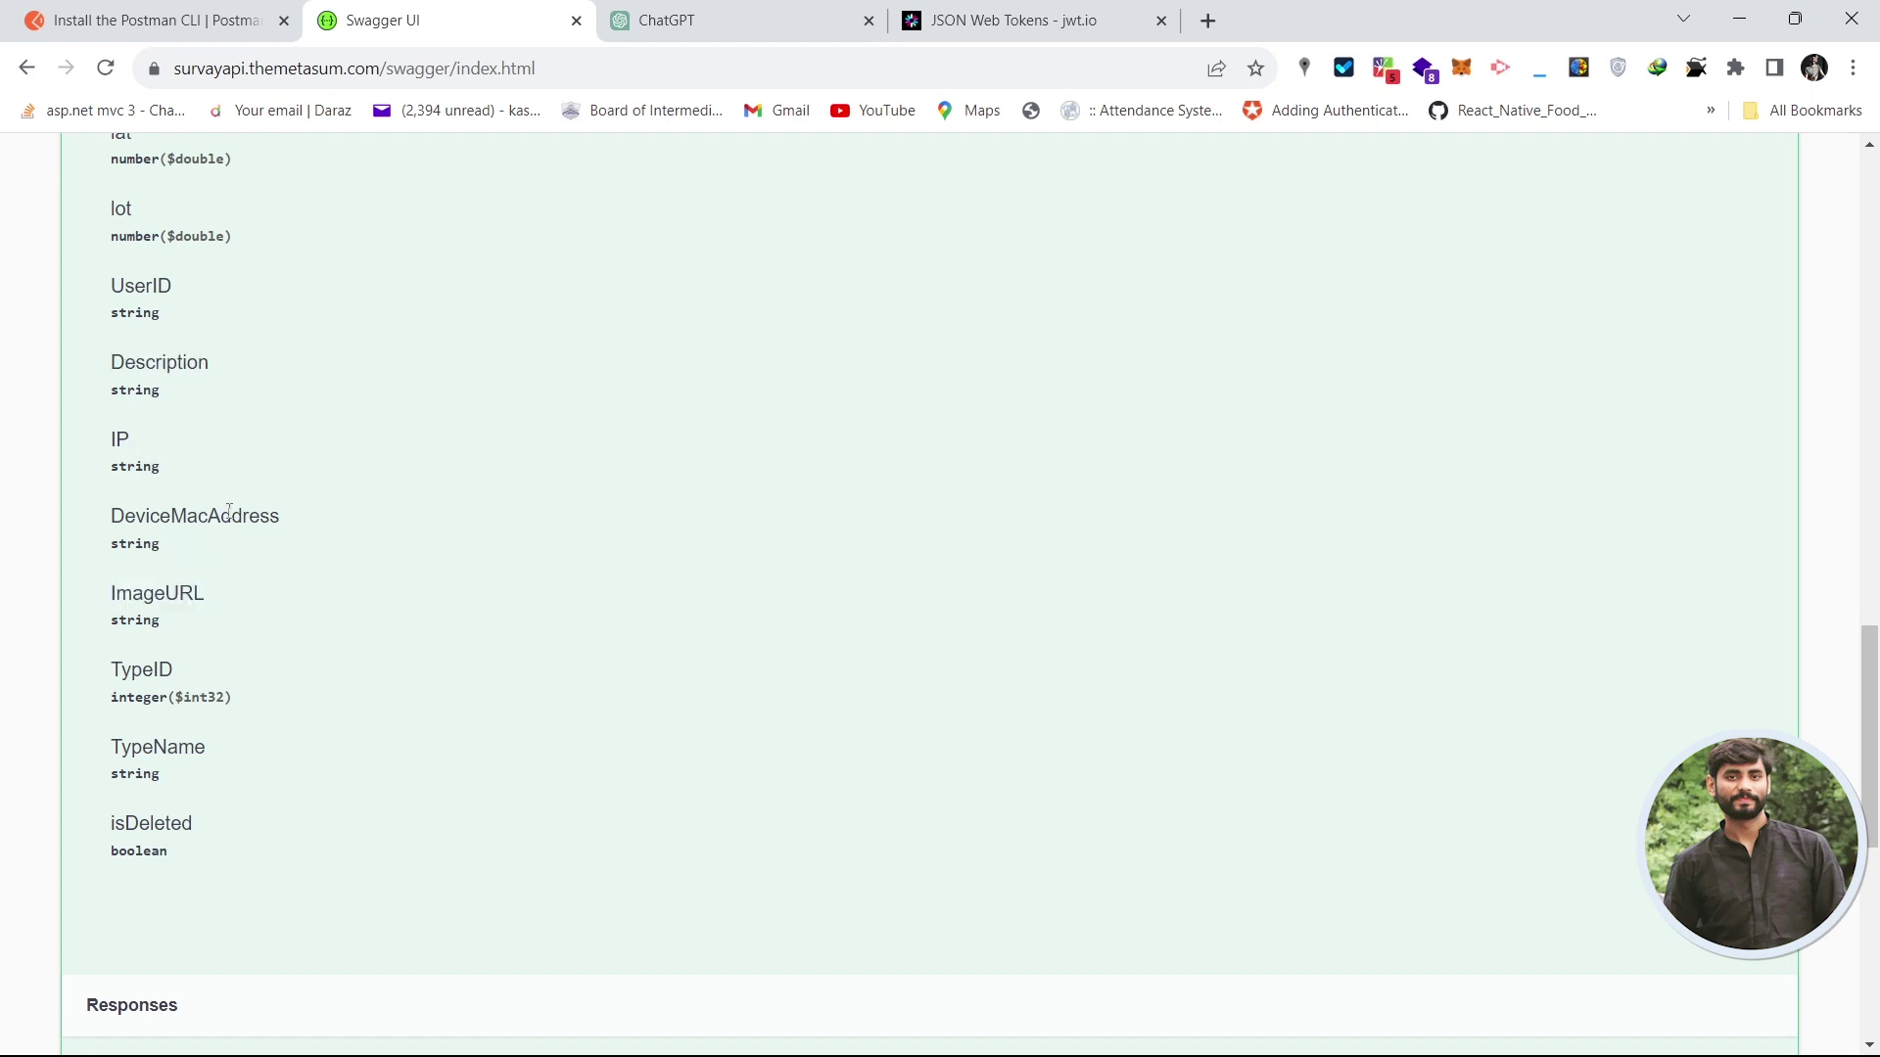
double_click(229, 511)
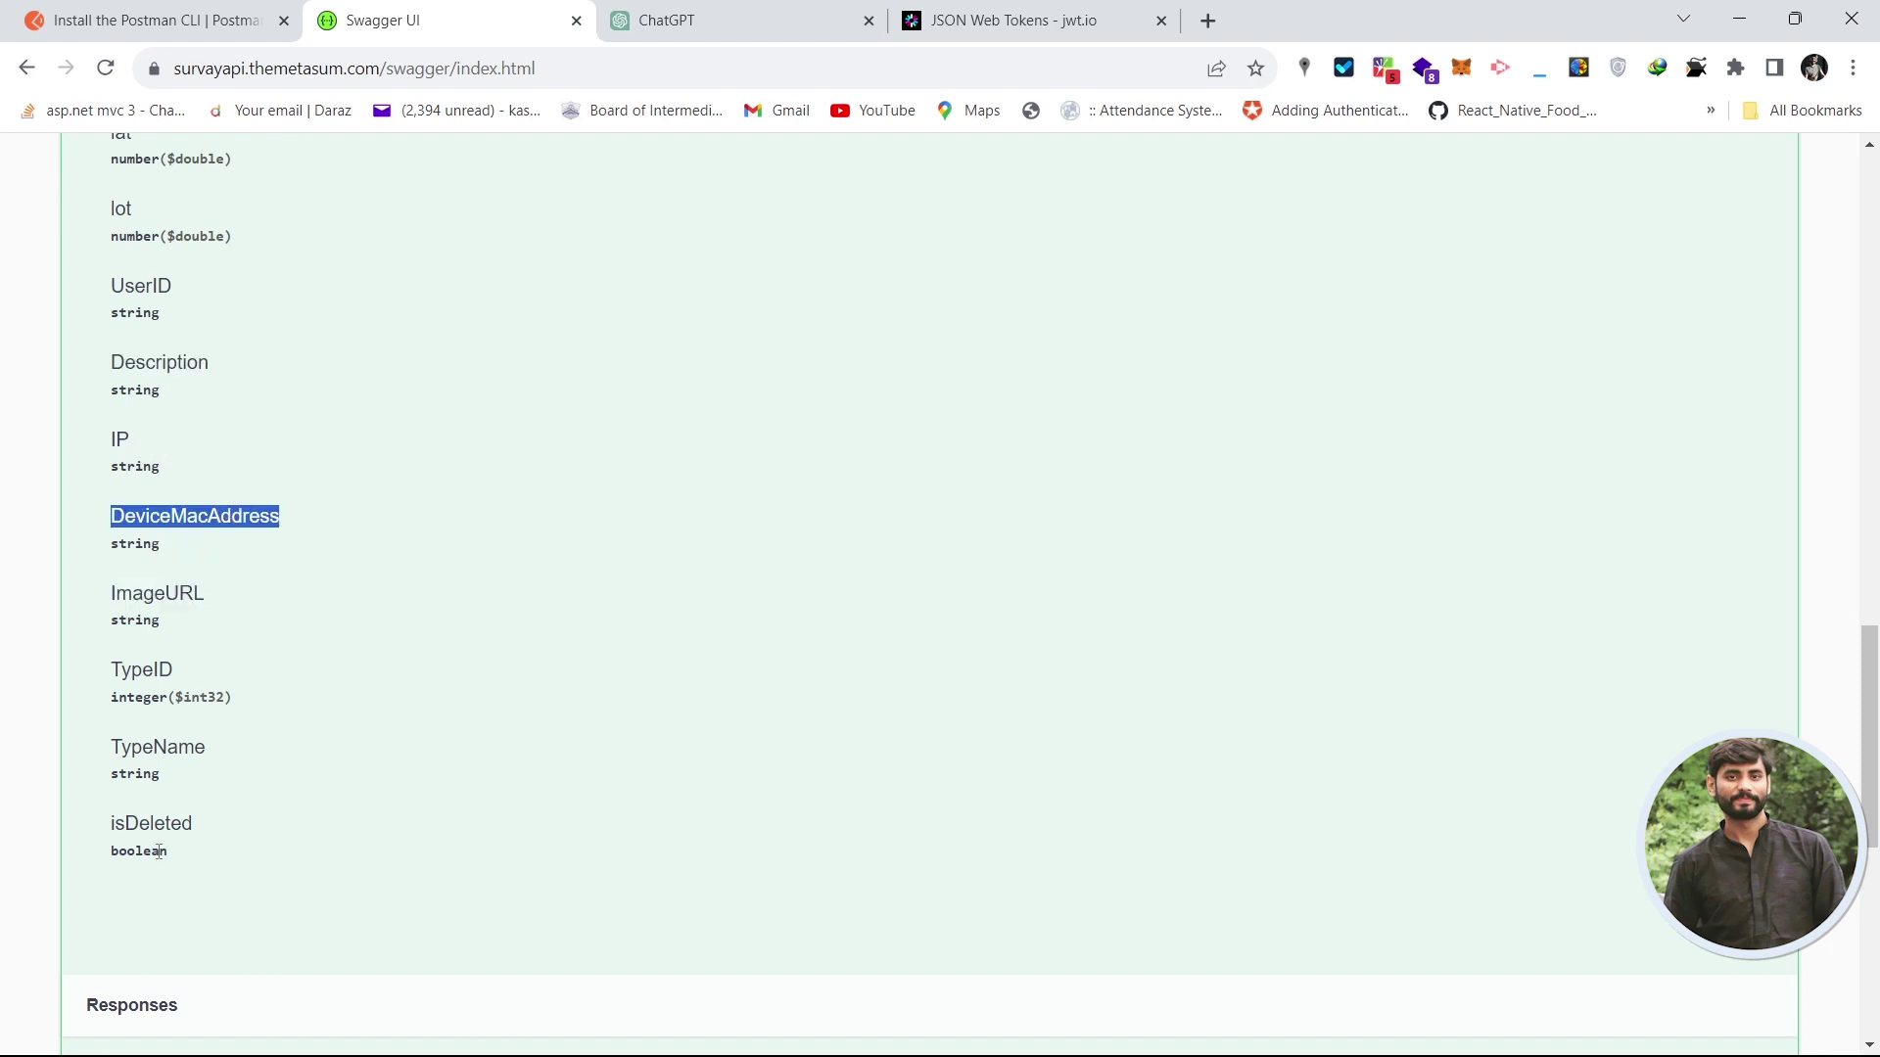
- Add a TypeID key with value 1 and resend the survey data
double_click(161, 669)
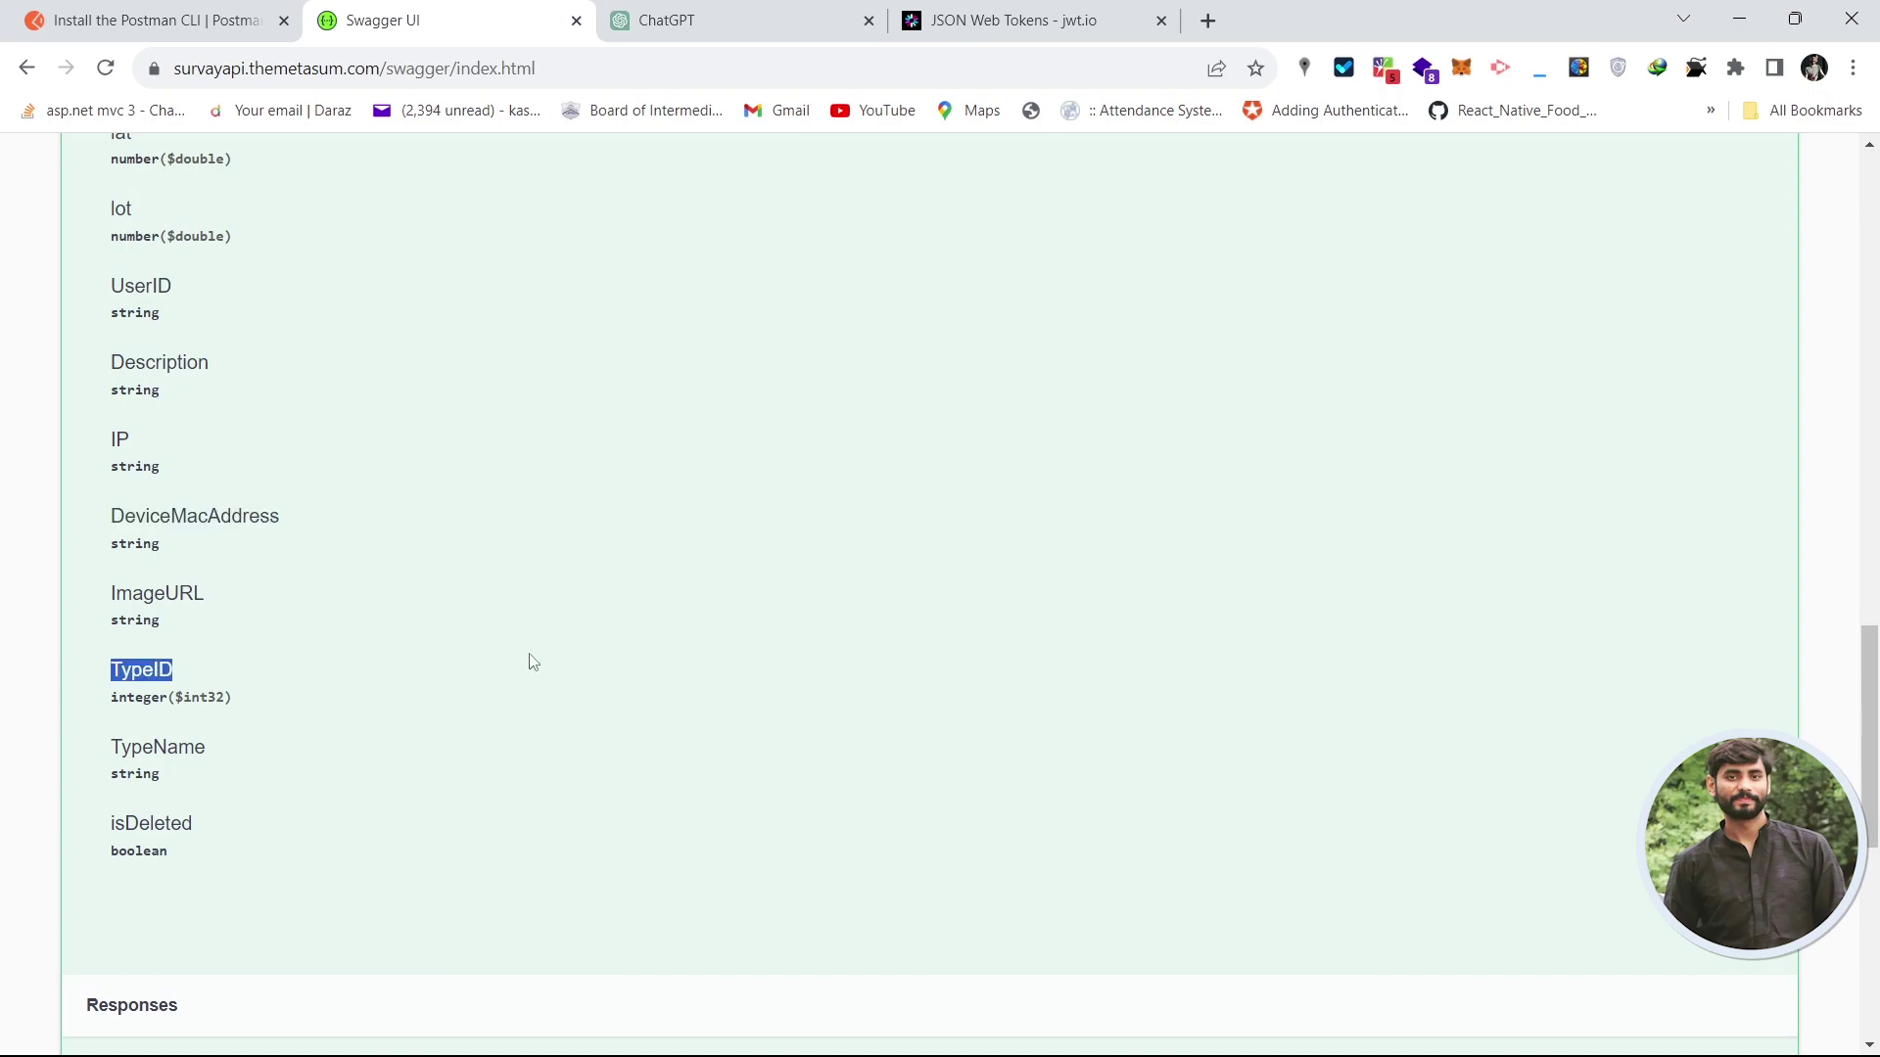
key(alt+Tab)
click(612, 667)
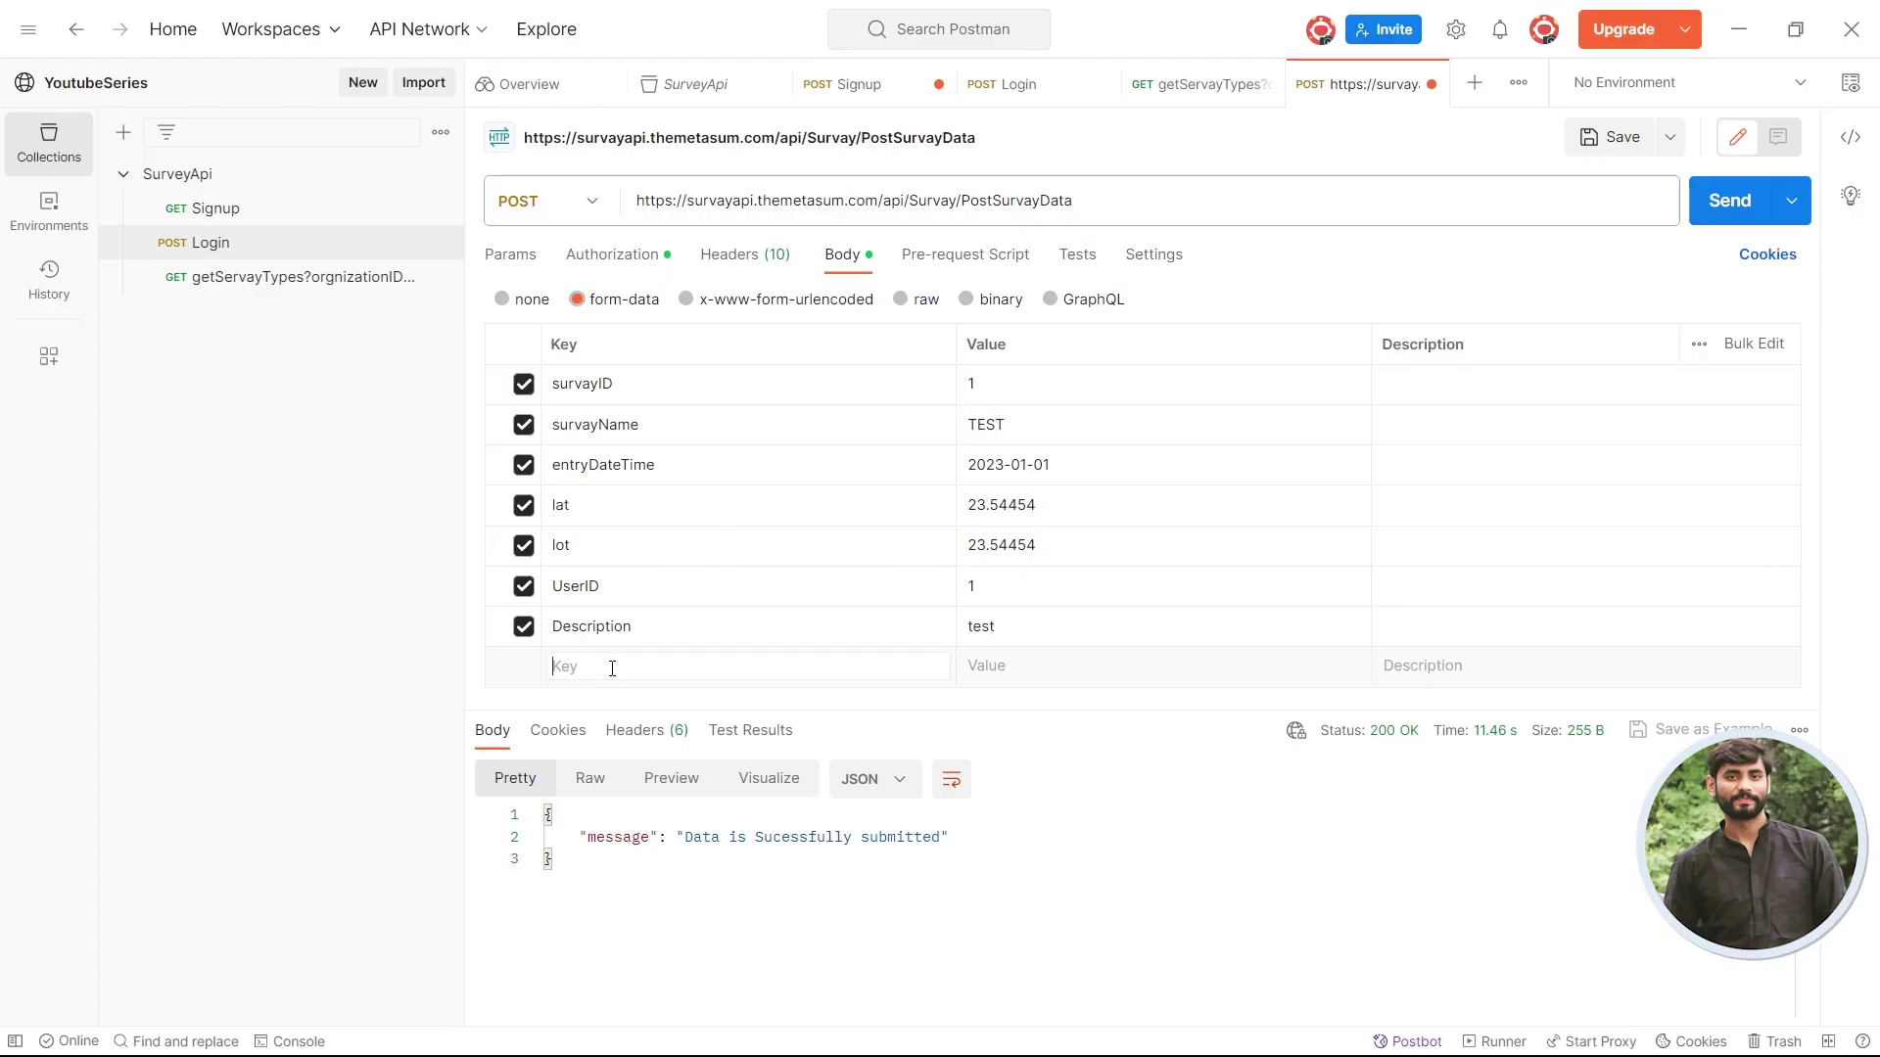
key(ctrl+v)
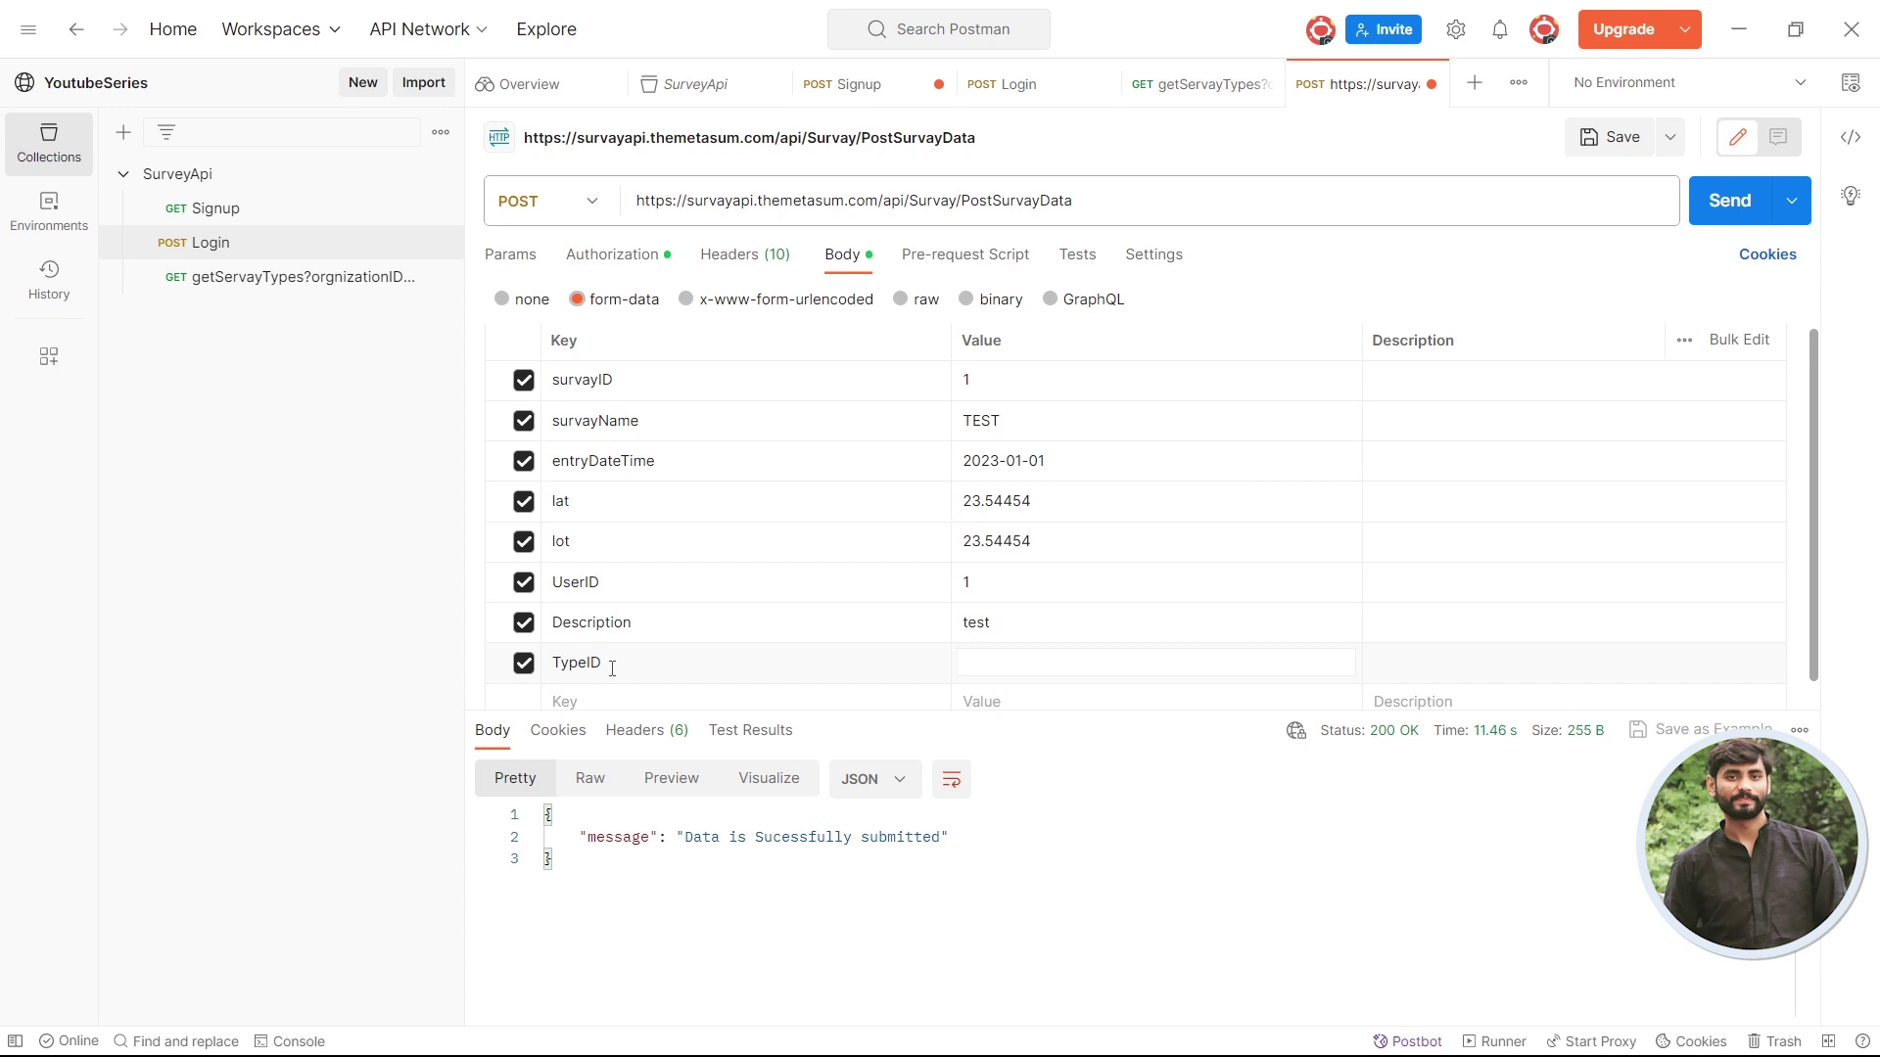
click(1729, 200)
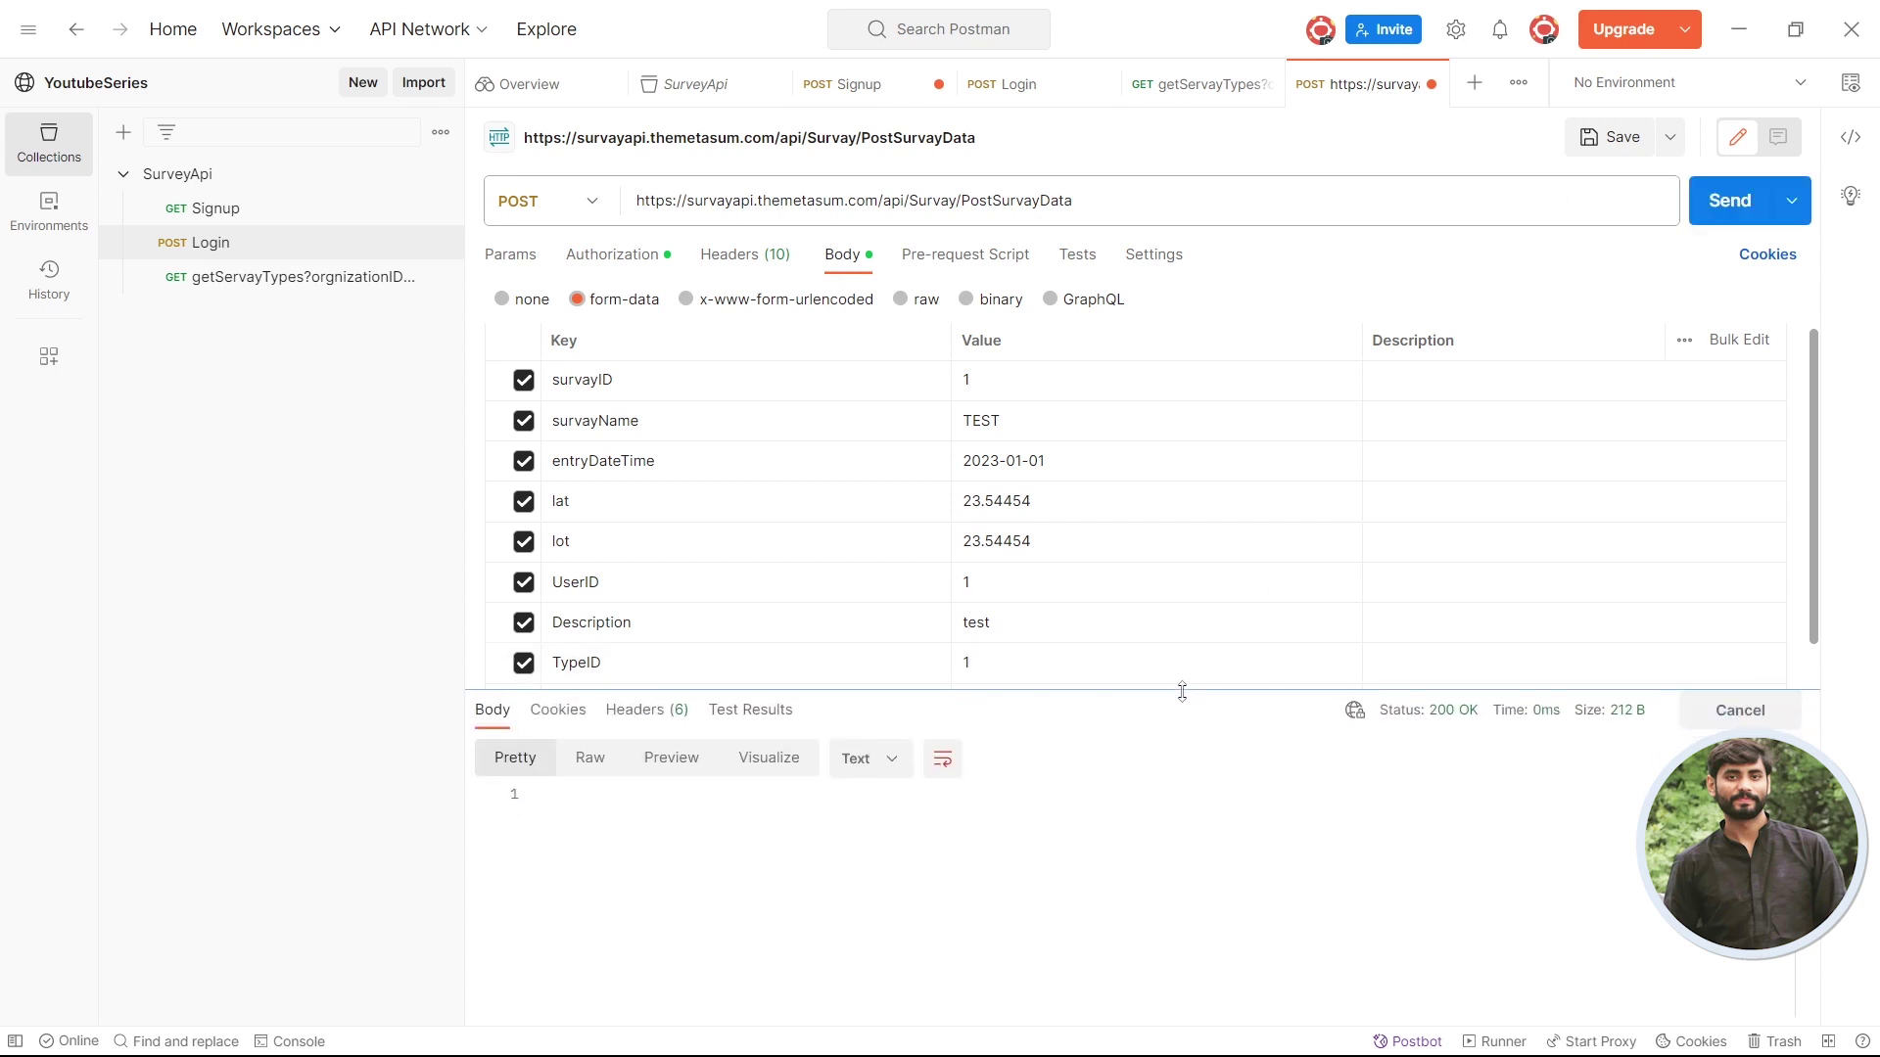
scroll(1155, 529, down, 1)
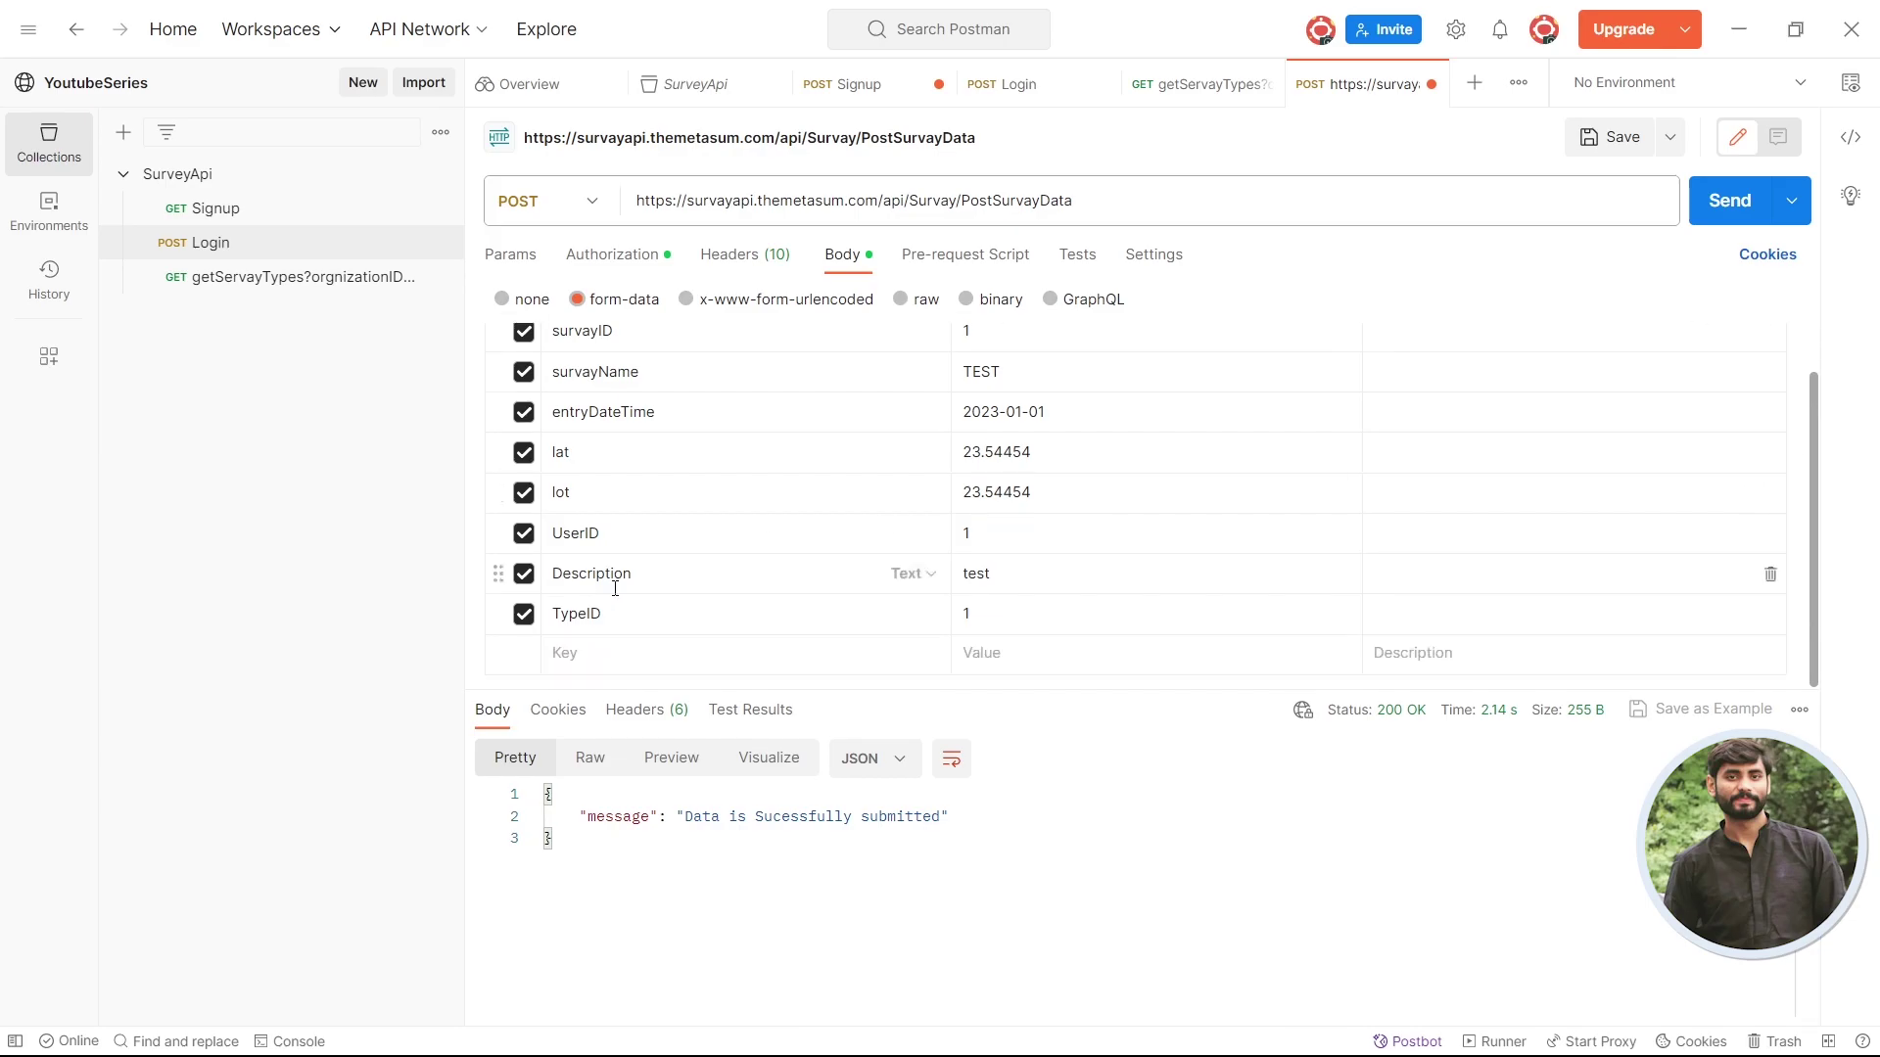
- Add an ImageURL key, leave it unchecked, and resend to get 200 OK
key(alt+Tab)
double_click(138, 597)
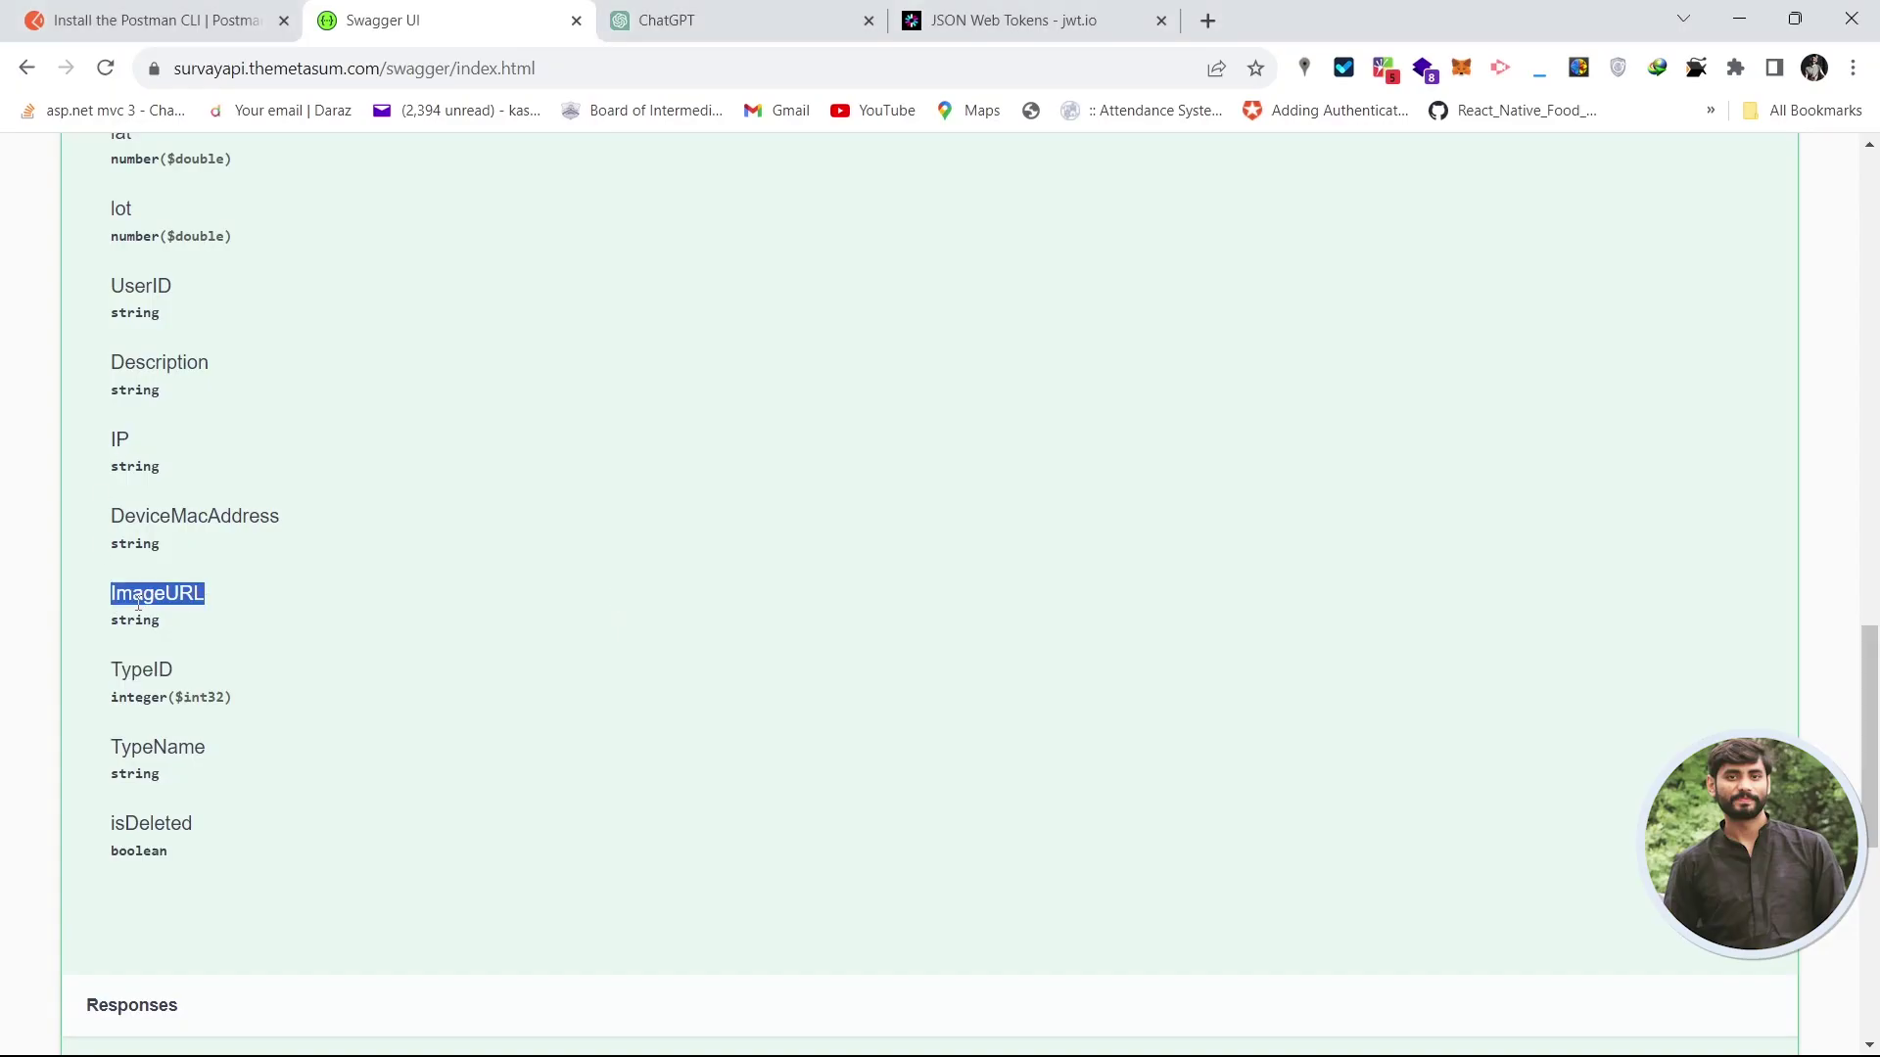
key(alt+Tab)
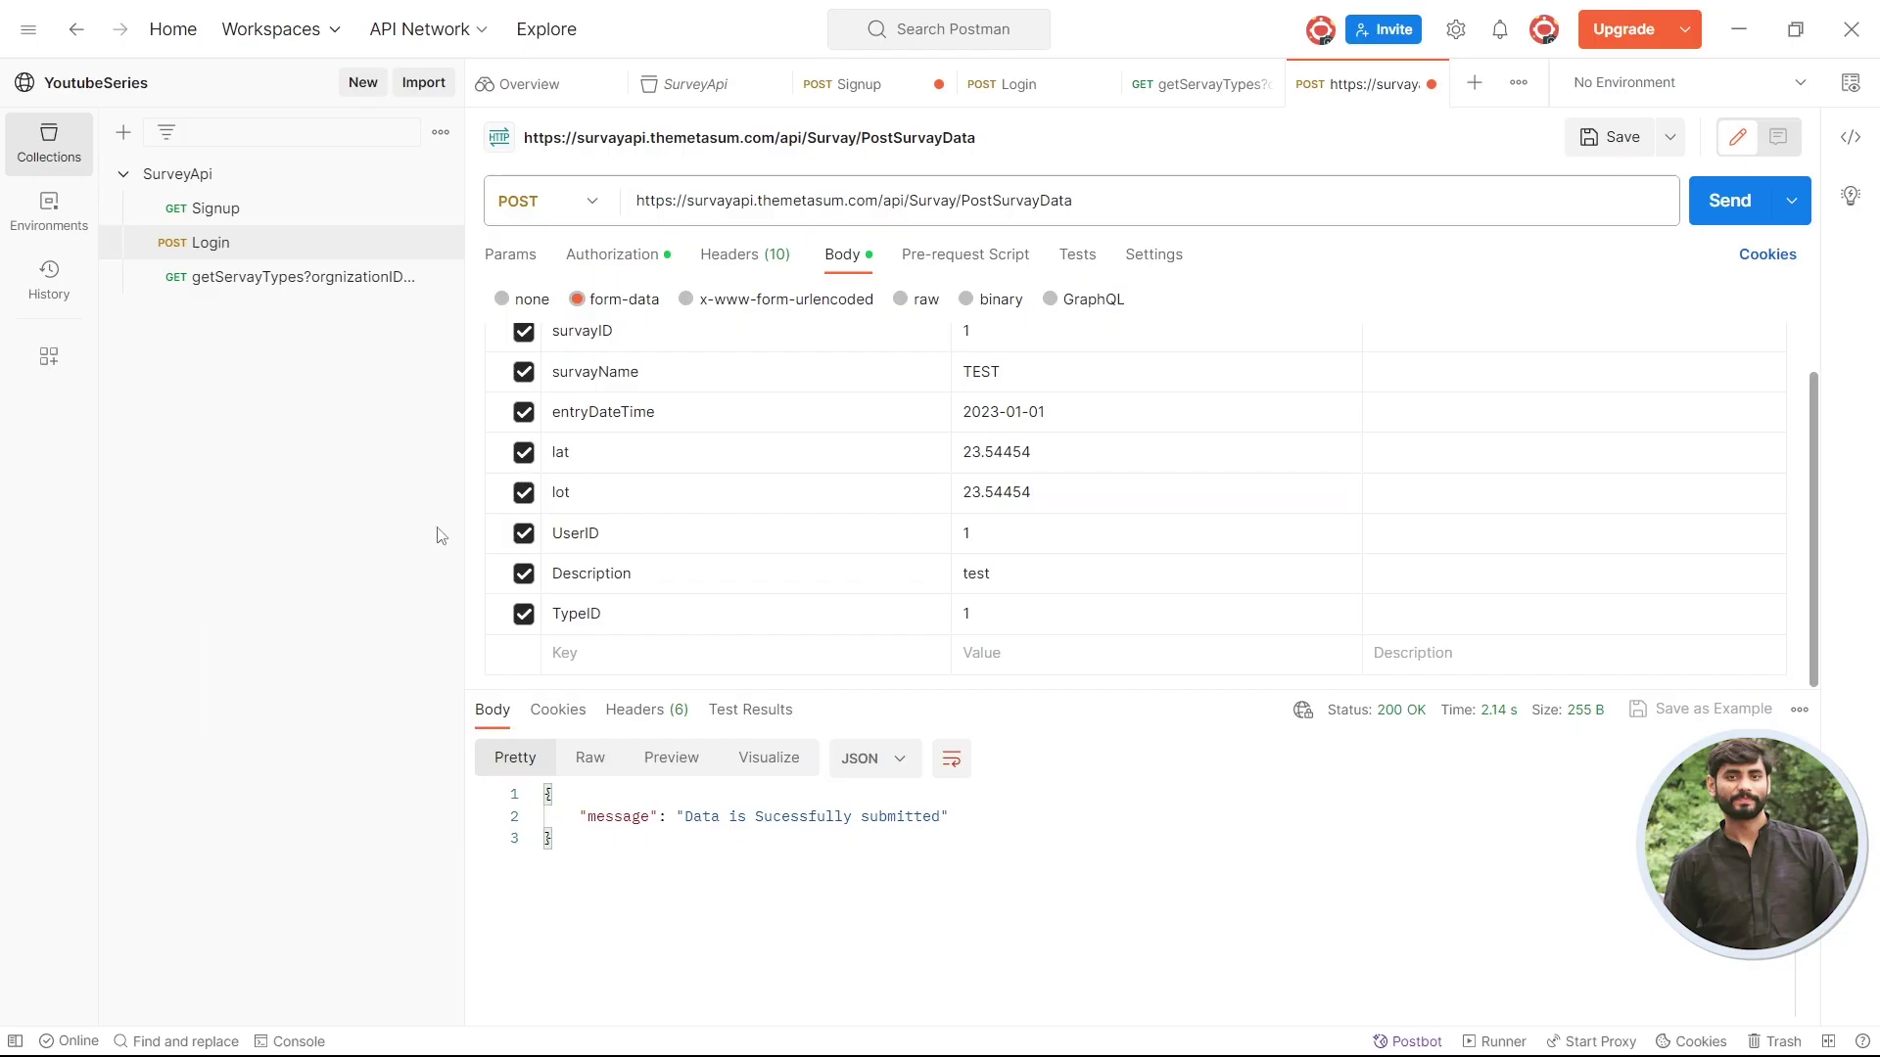
click(642, 653)
key(ctrl+v)
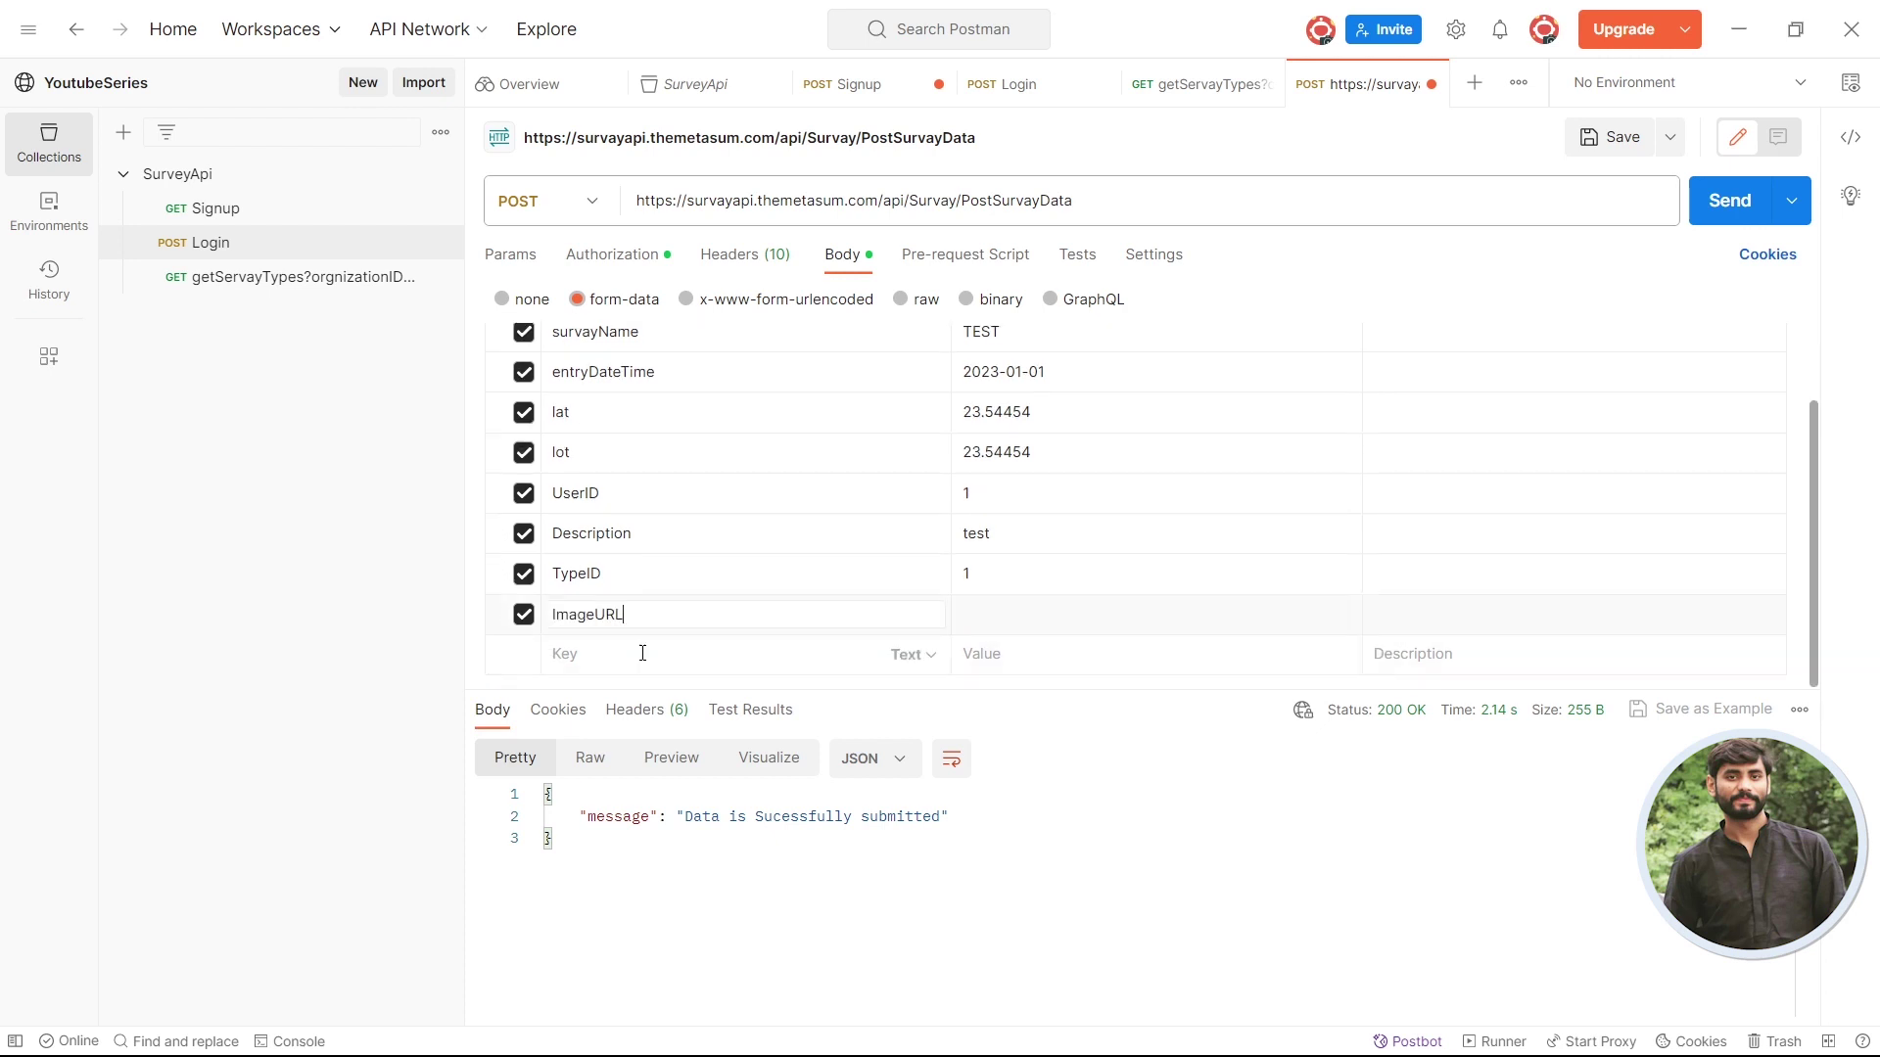
click(1044, 622)
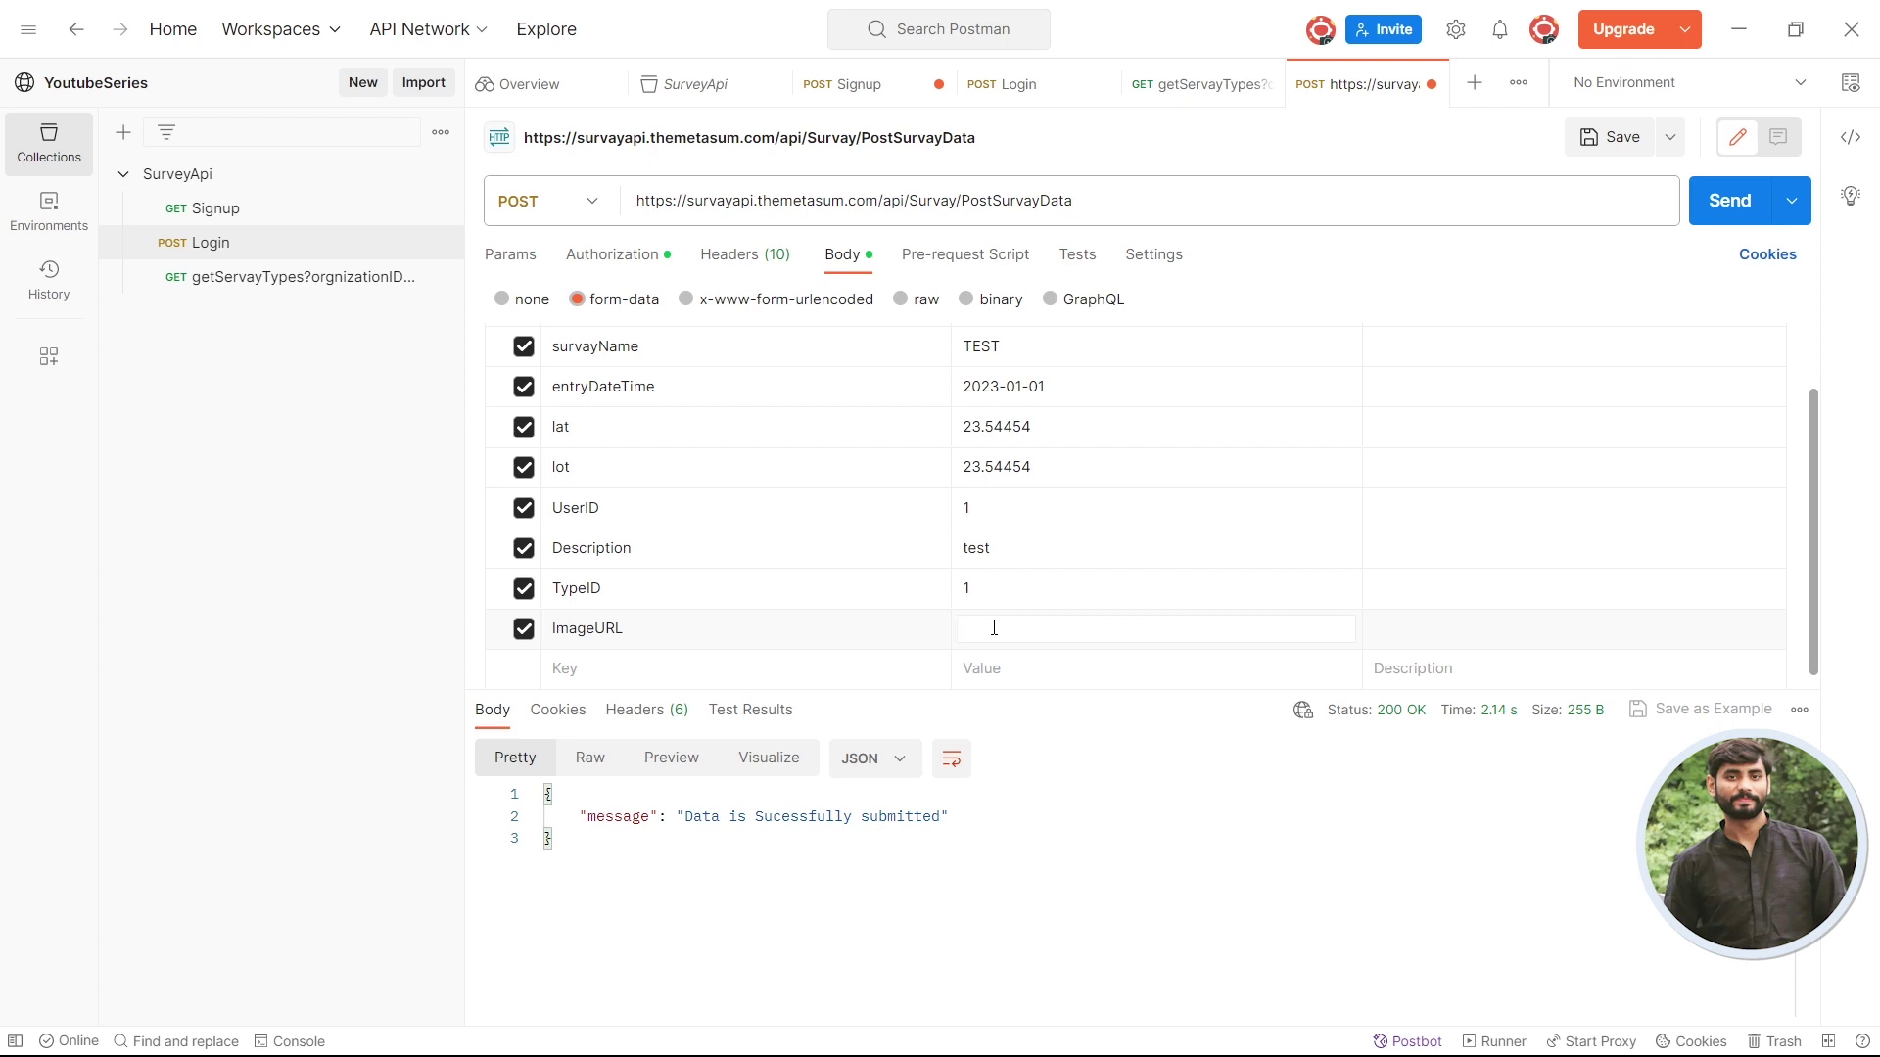
click(523, 628)
click(1723, 201)
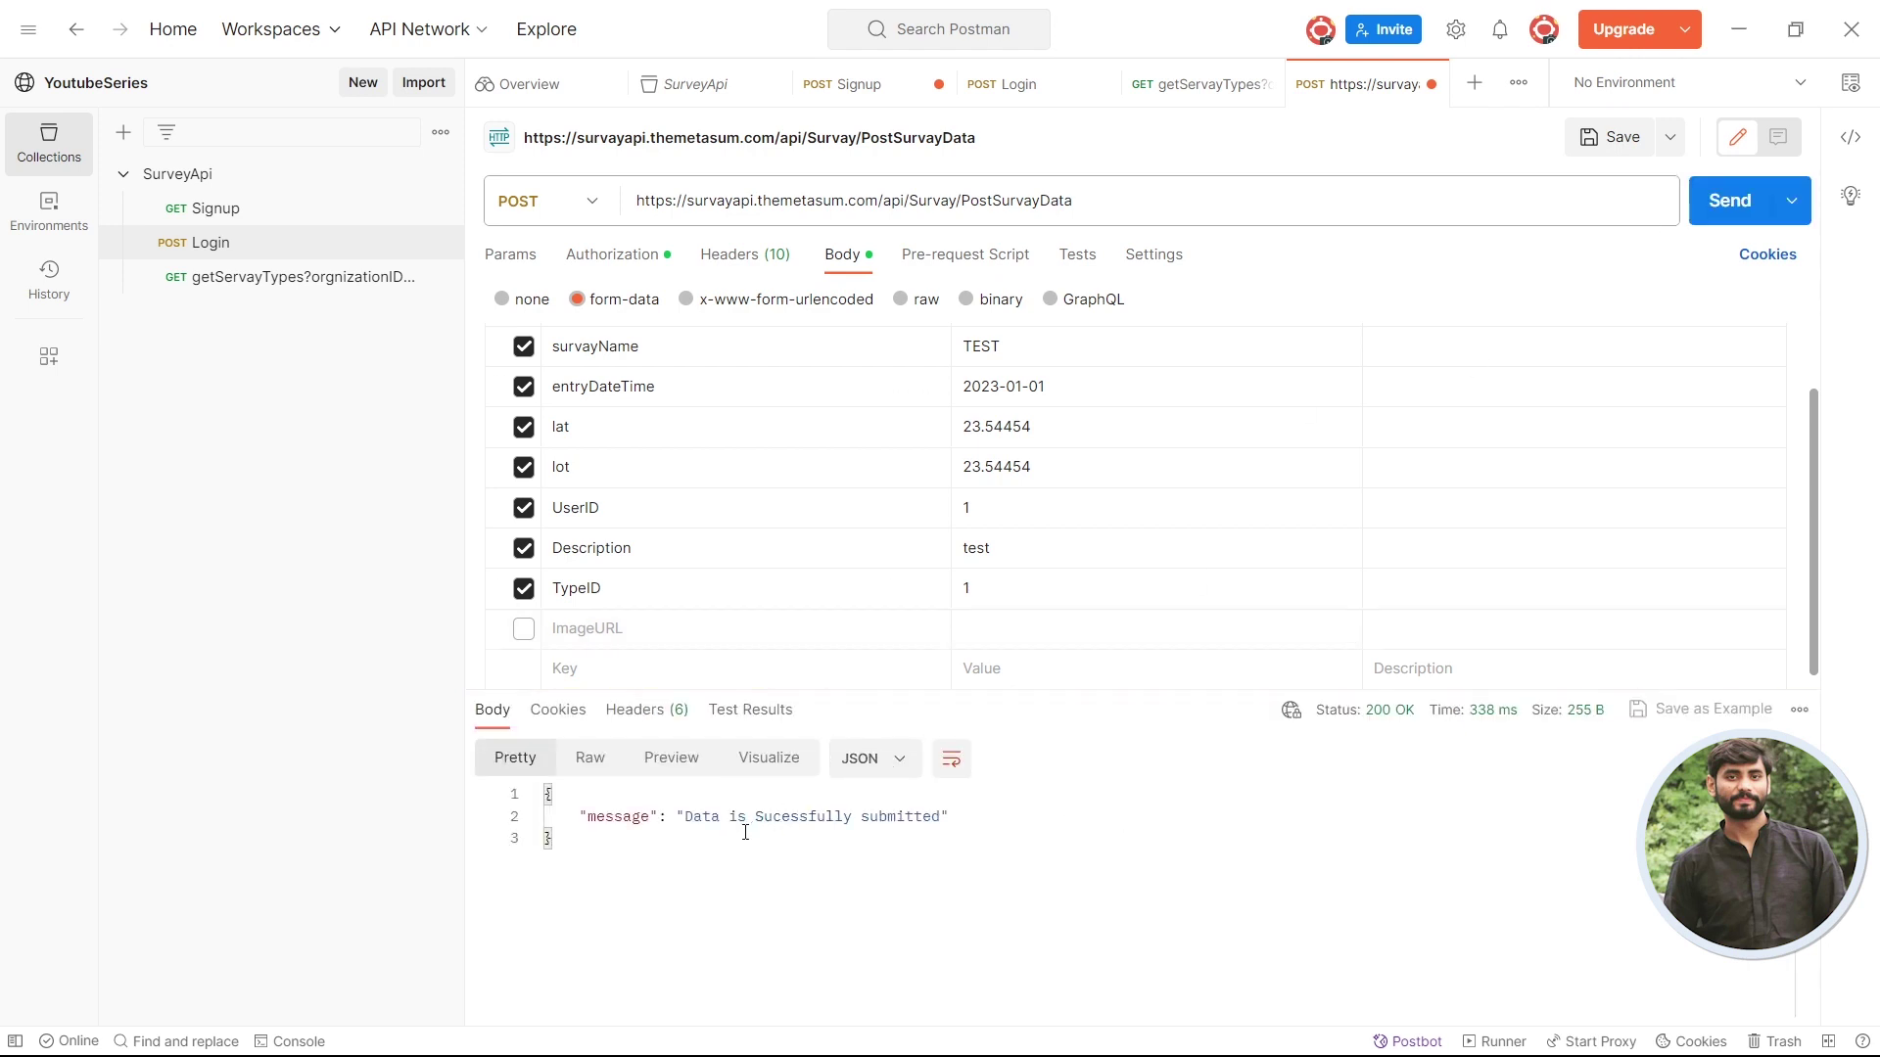
- In Swagger, collapse PostSurvayData, expand GET getSurvayData and select its endpoint path
key(alt+Tab)
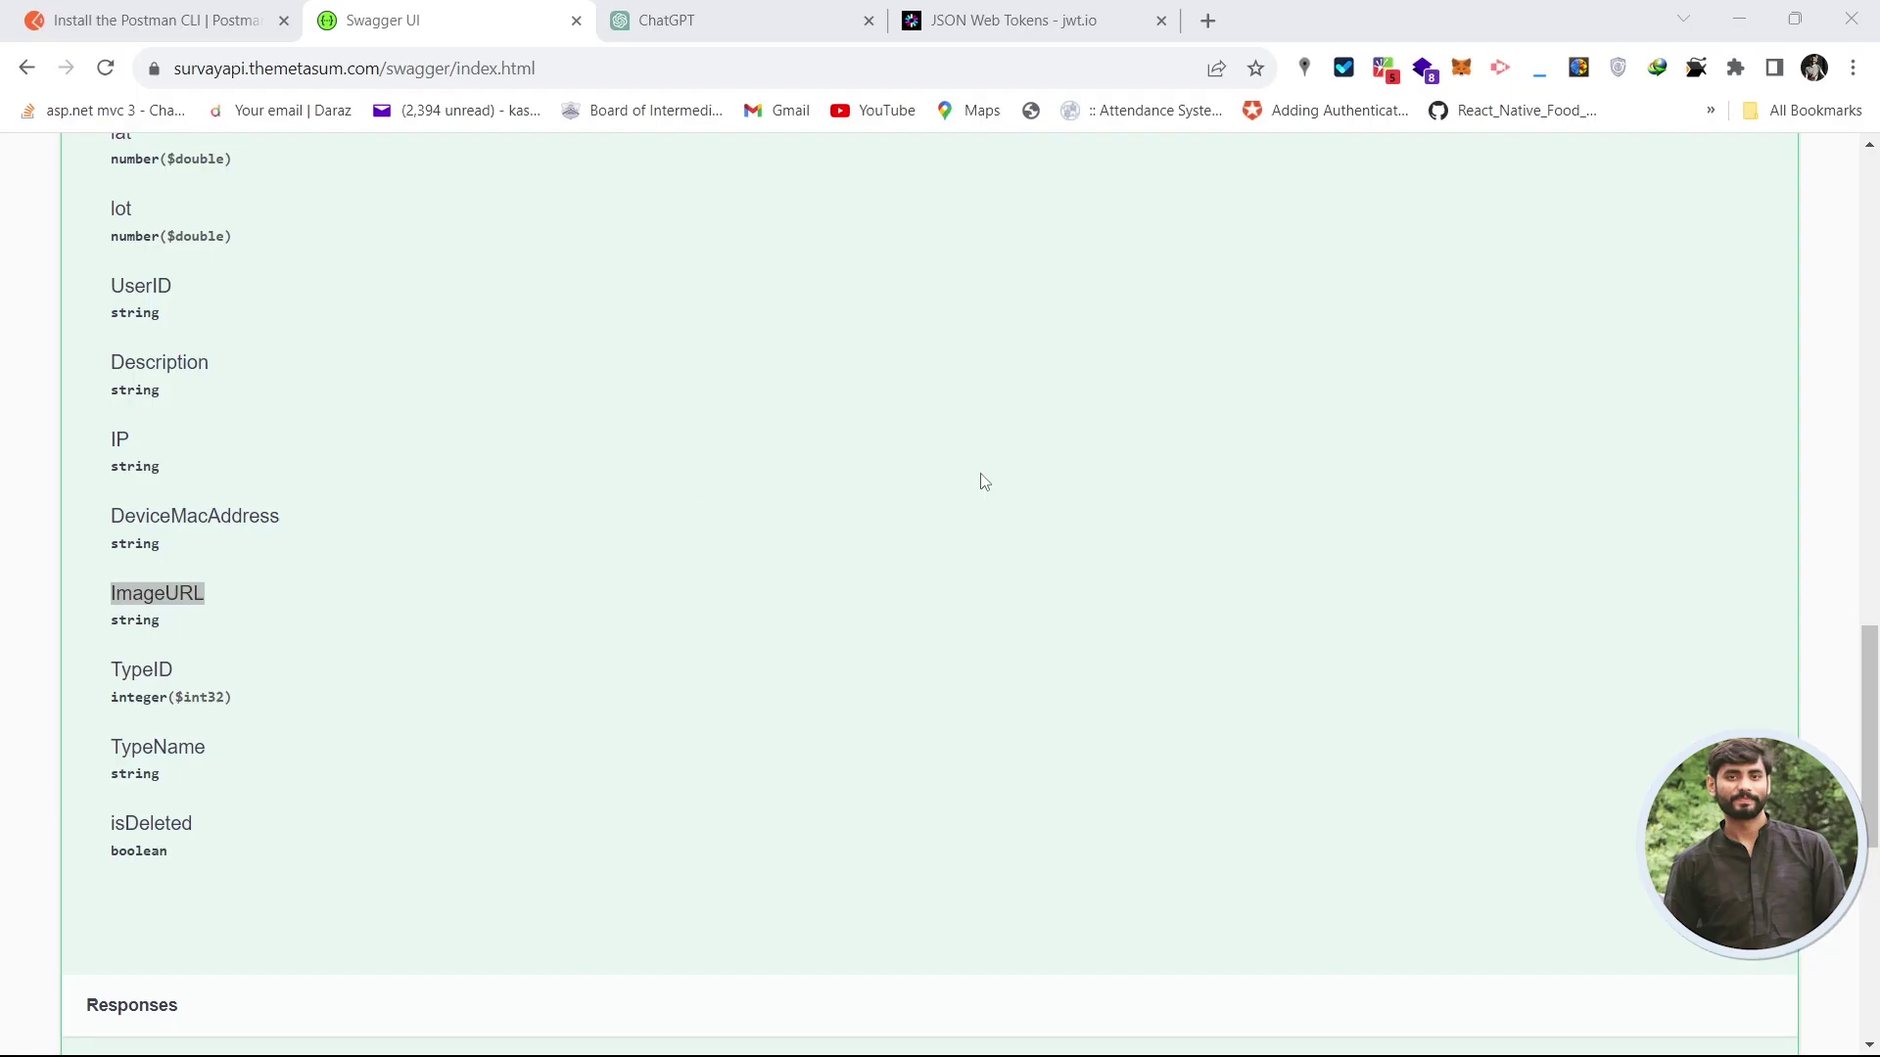
drag(1874, 675, 1875, 505)
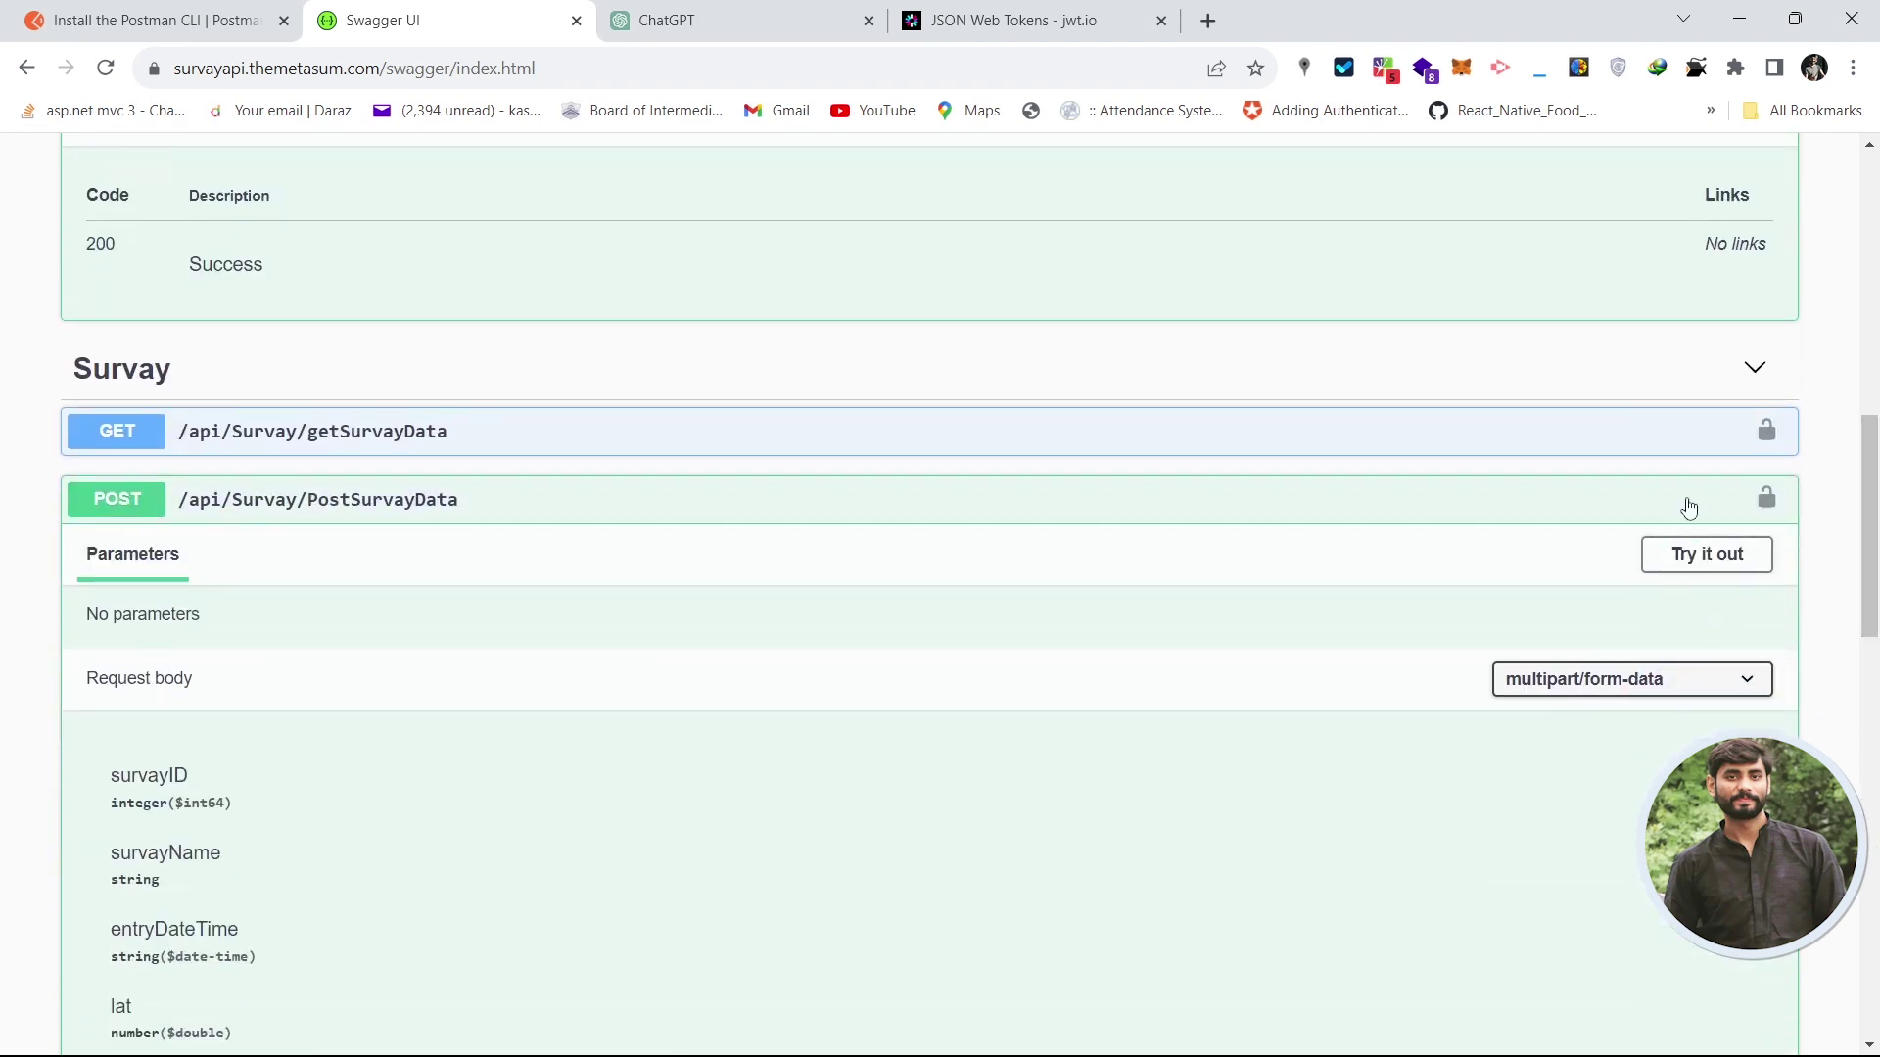
click(1569, 506)
click(1225, 451)
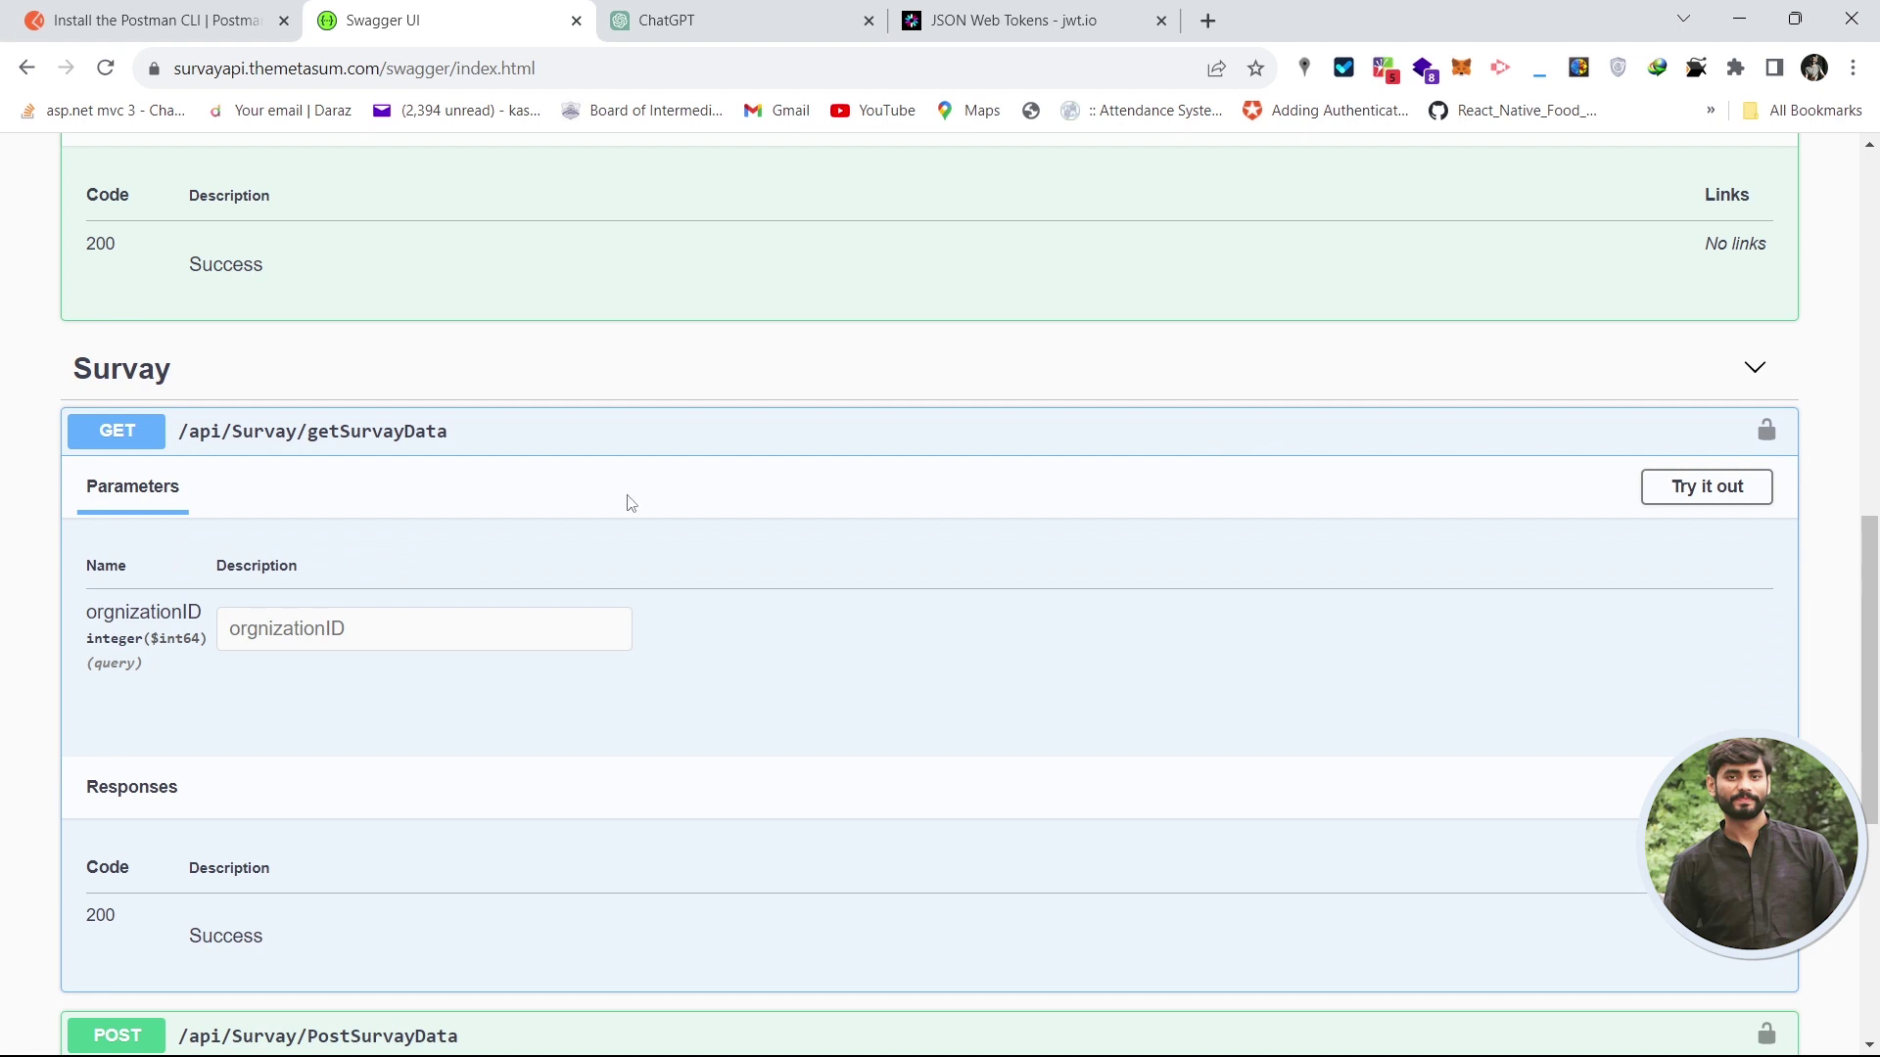
drag(473, 448, 177, 440)
key(alt+Tab)
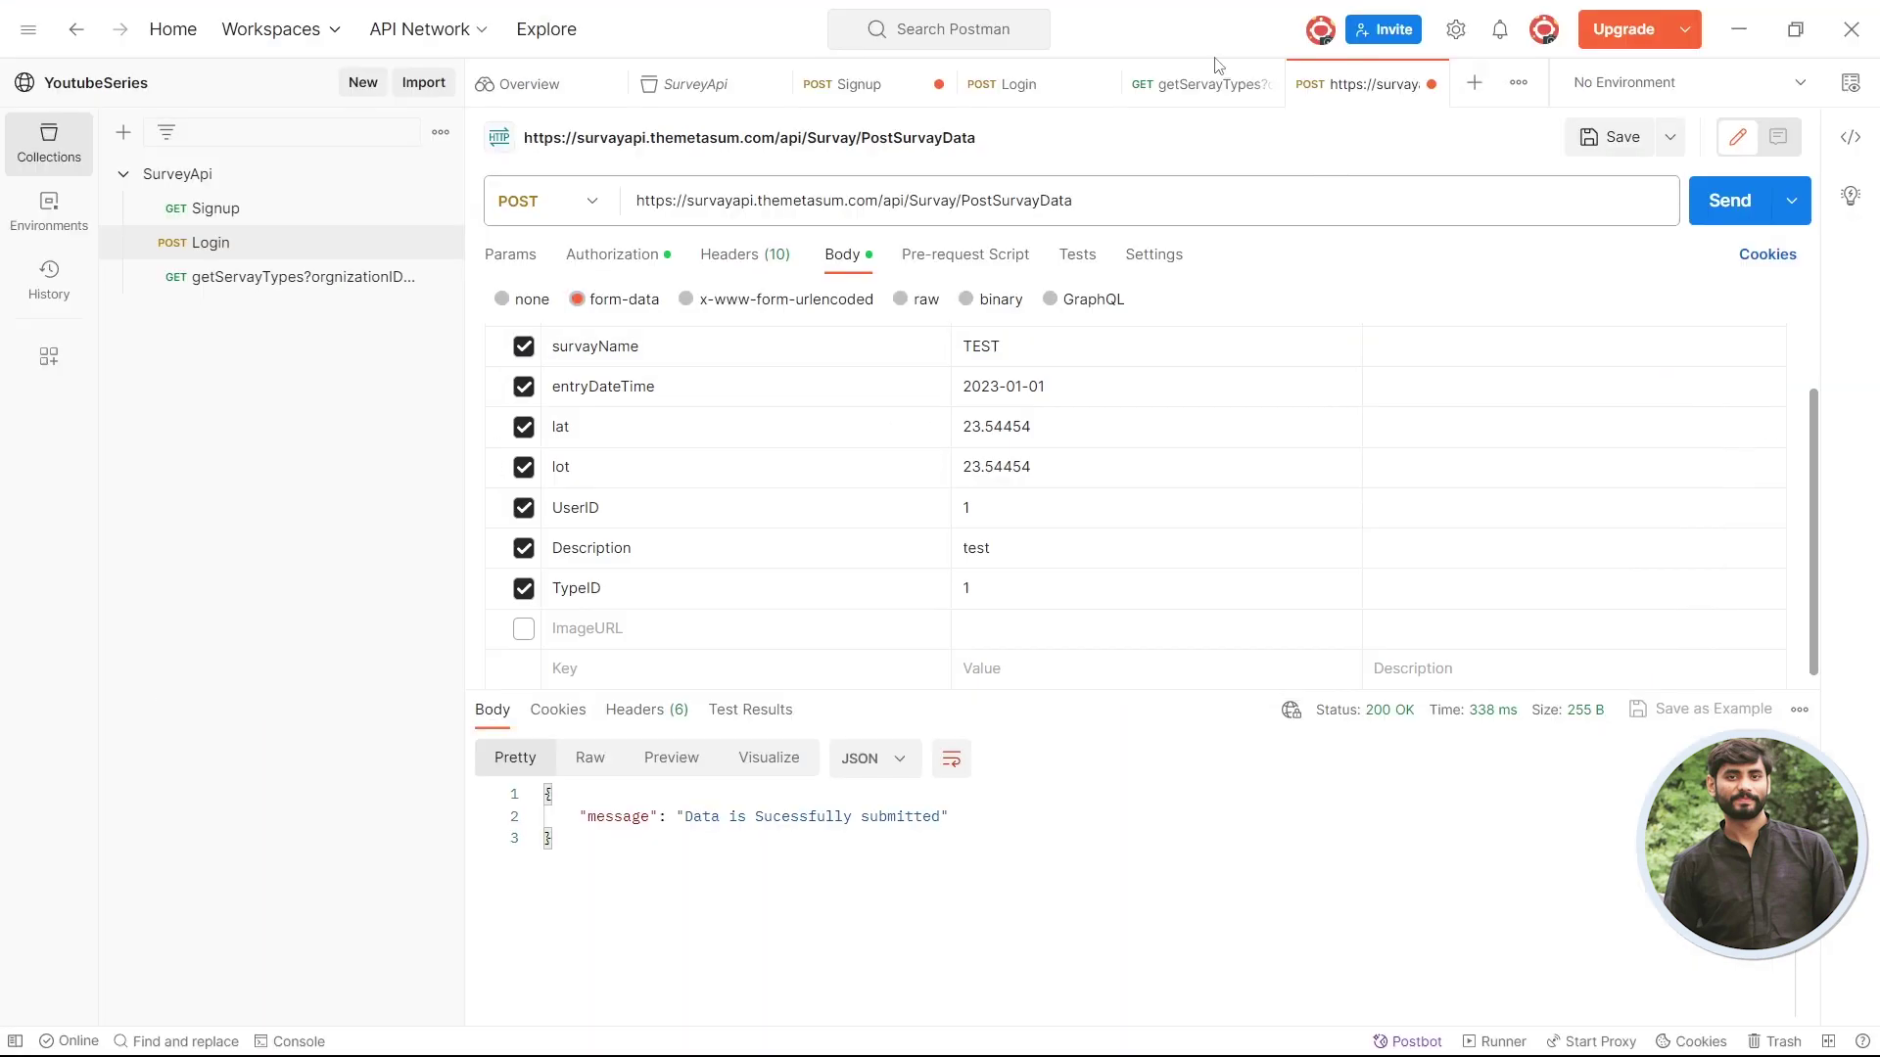
click(1472, 88)
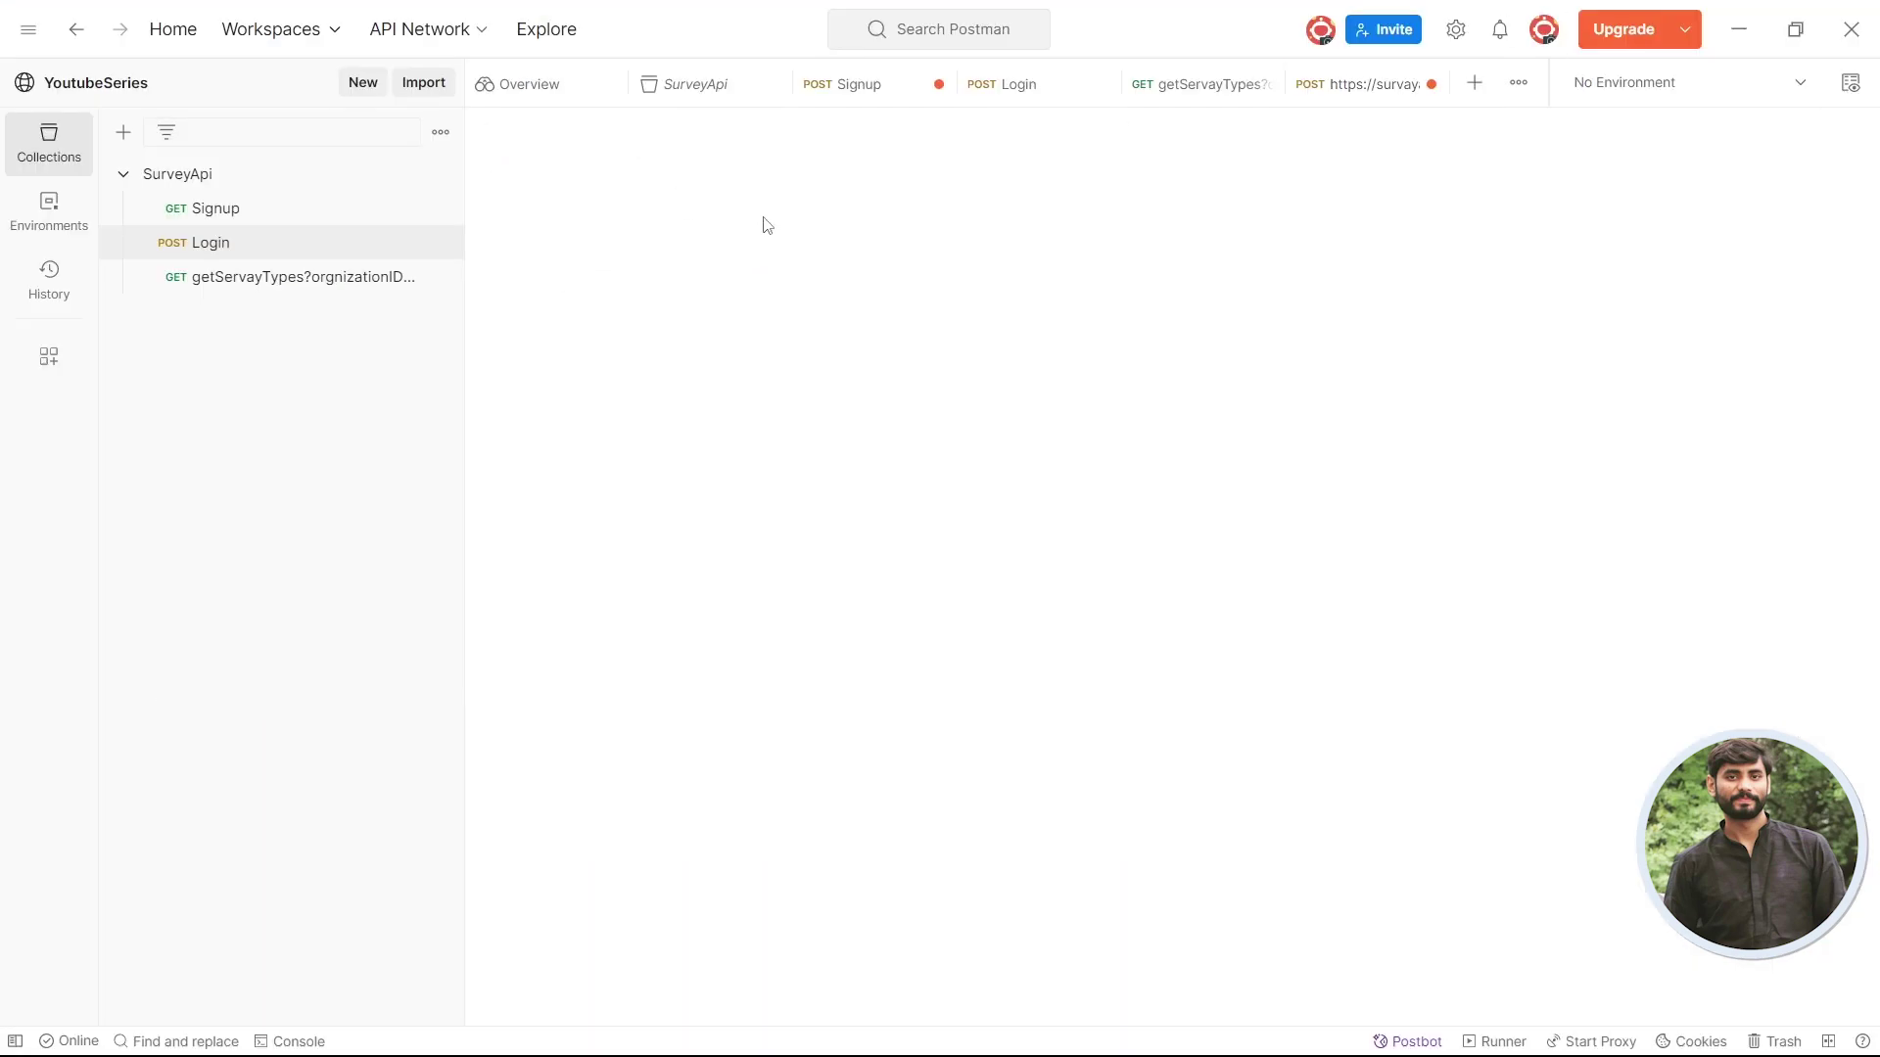
click(842, 195)
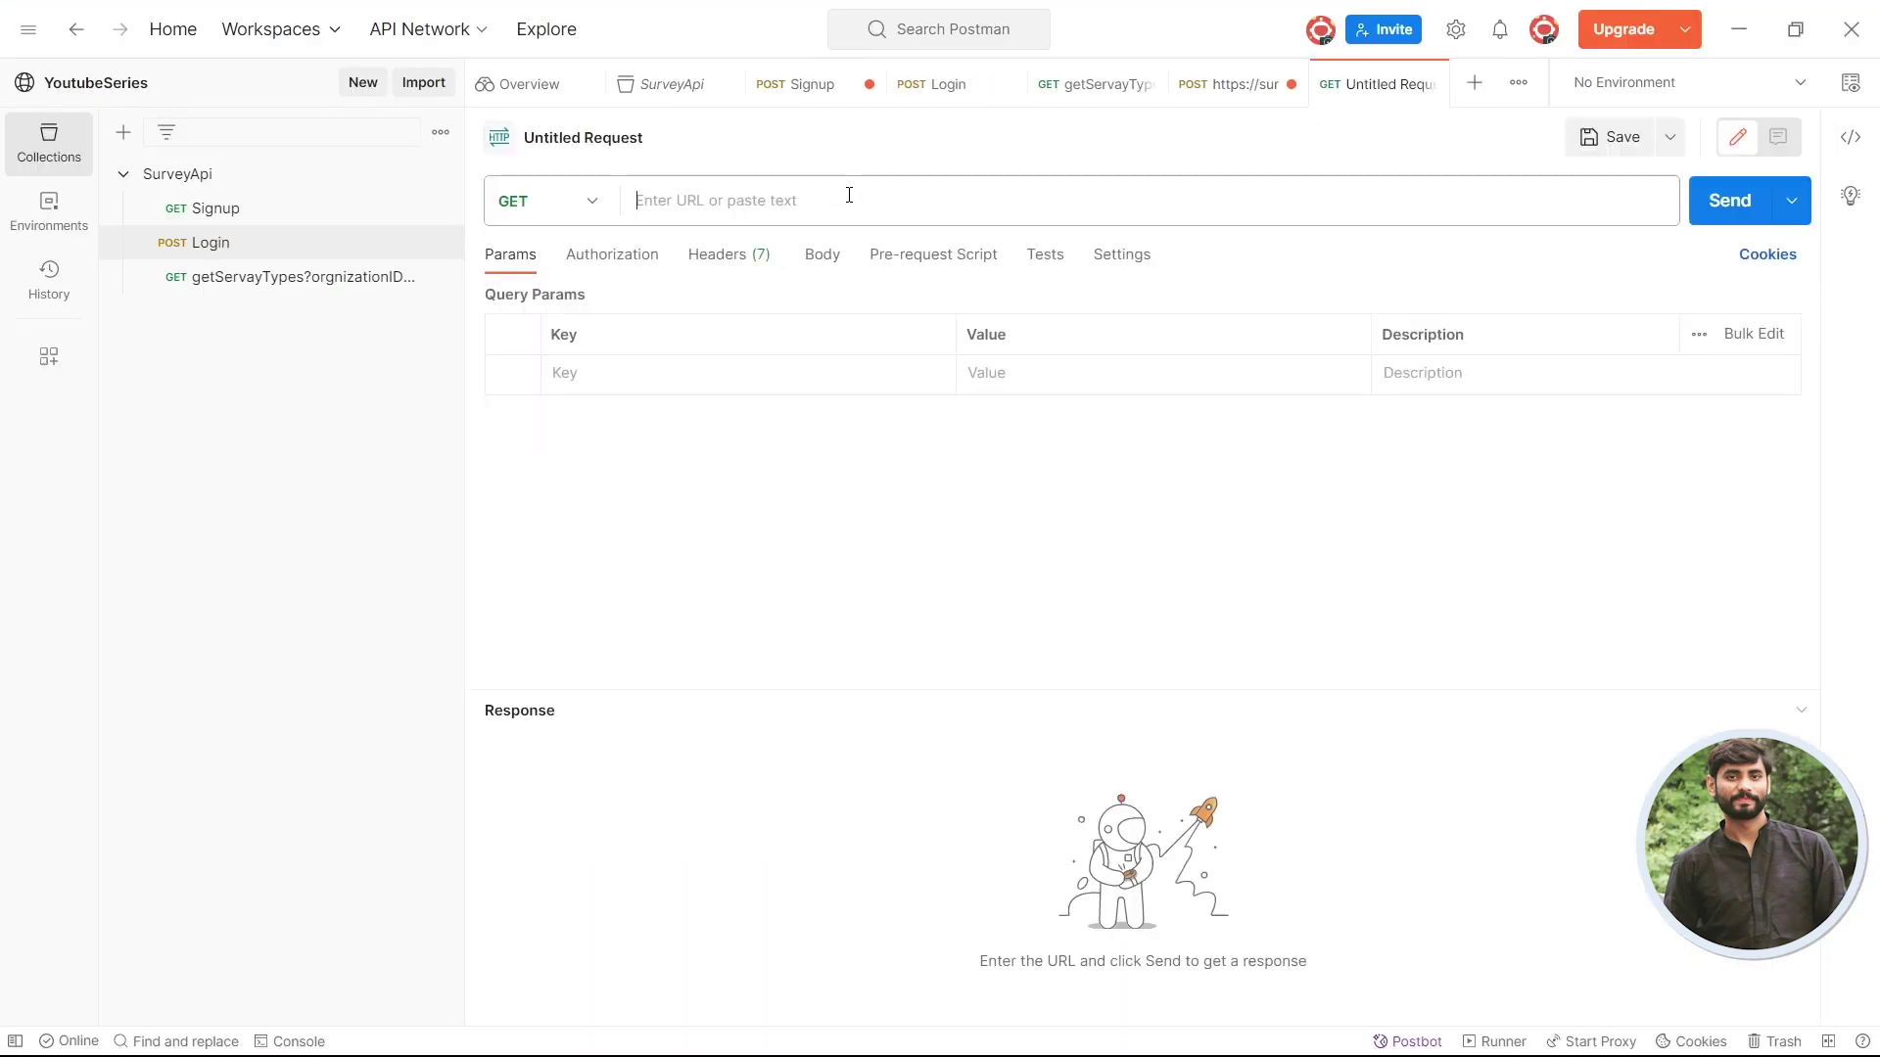
key(ctrl+v)
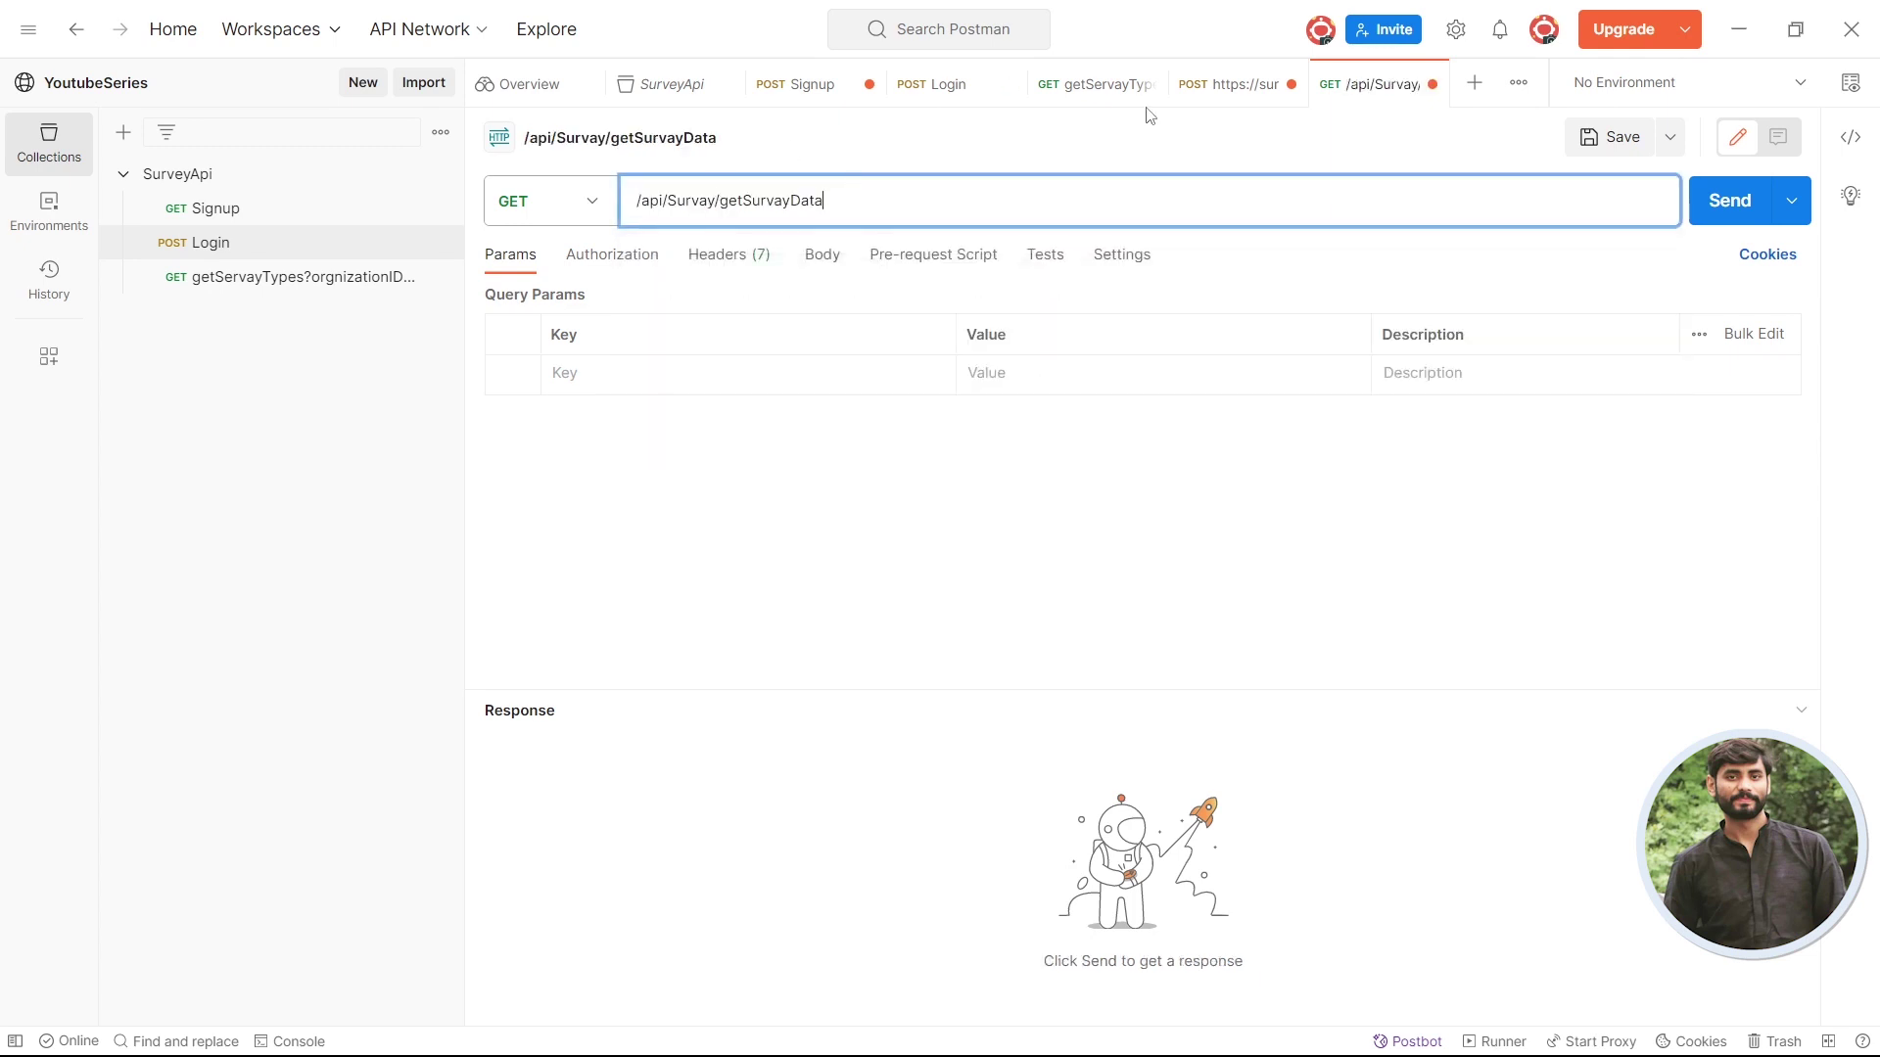
click(1226, 88)
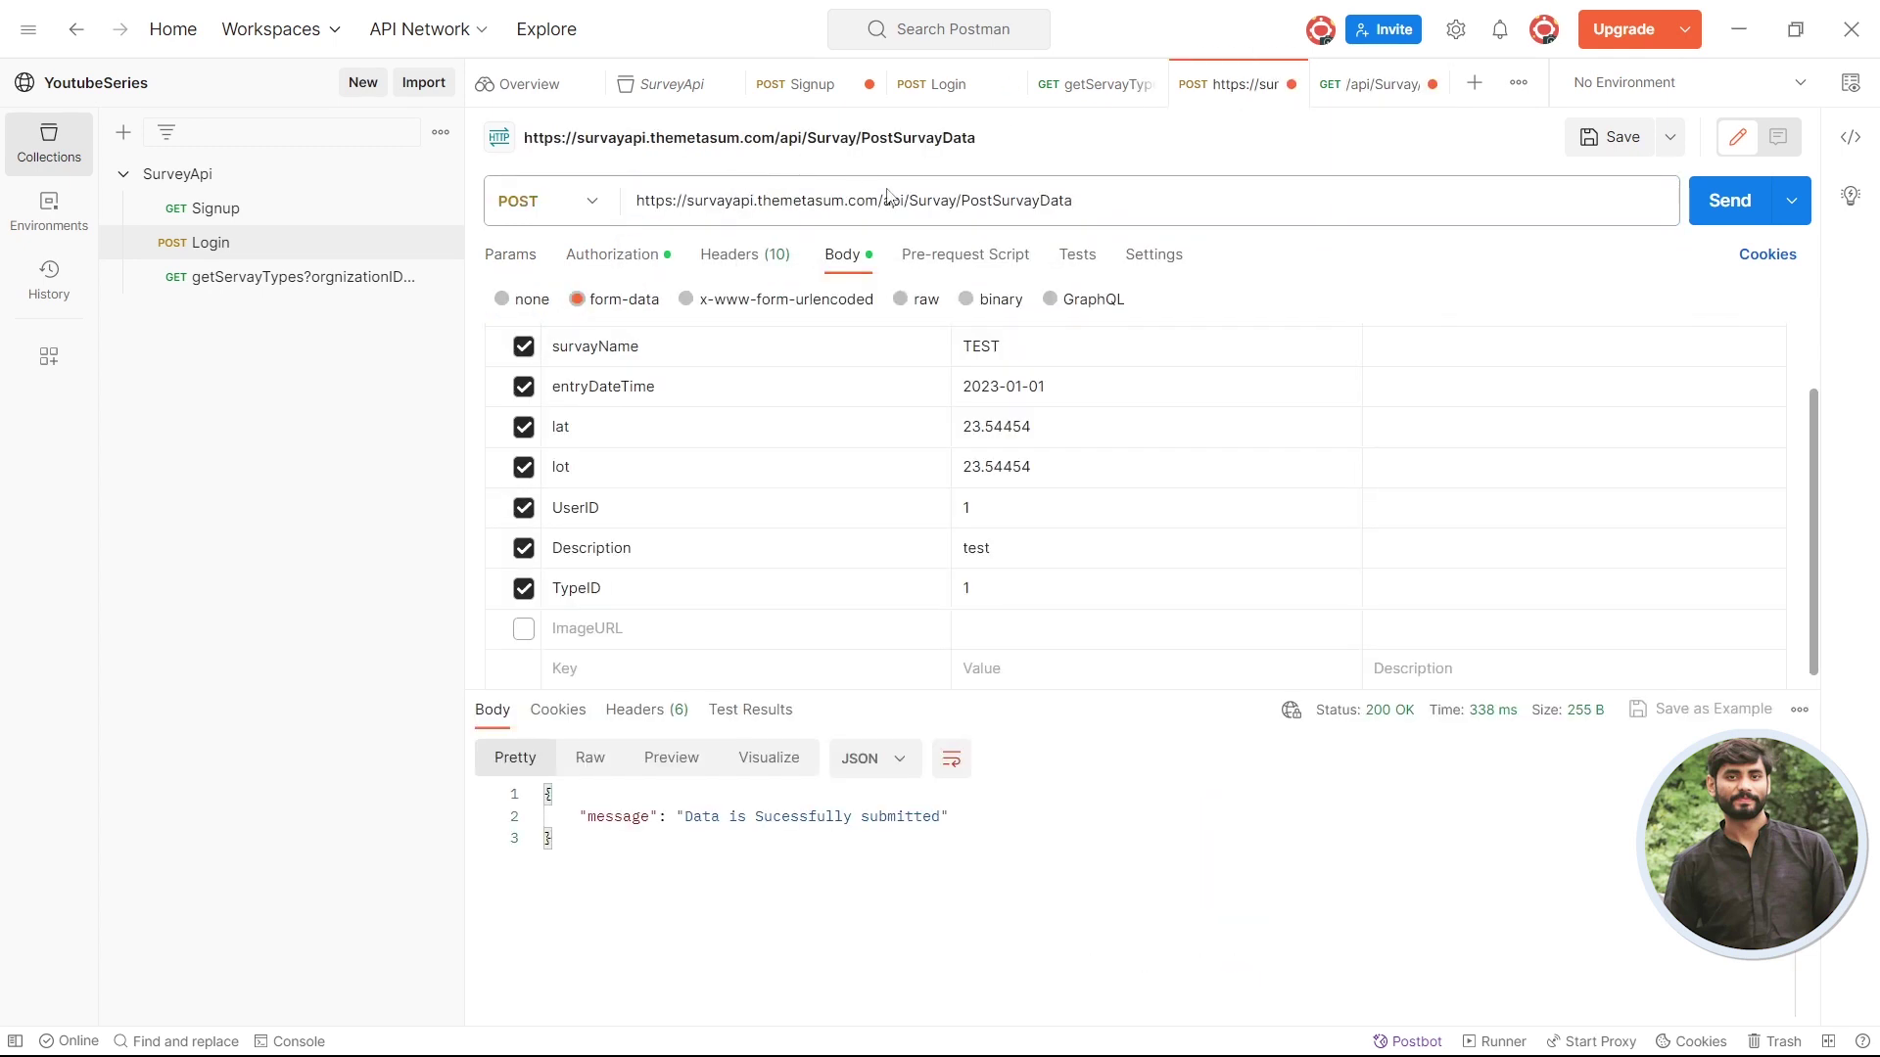
drag(878, 200, 636, 200)
key(ctrl+c)
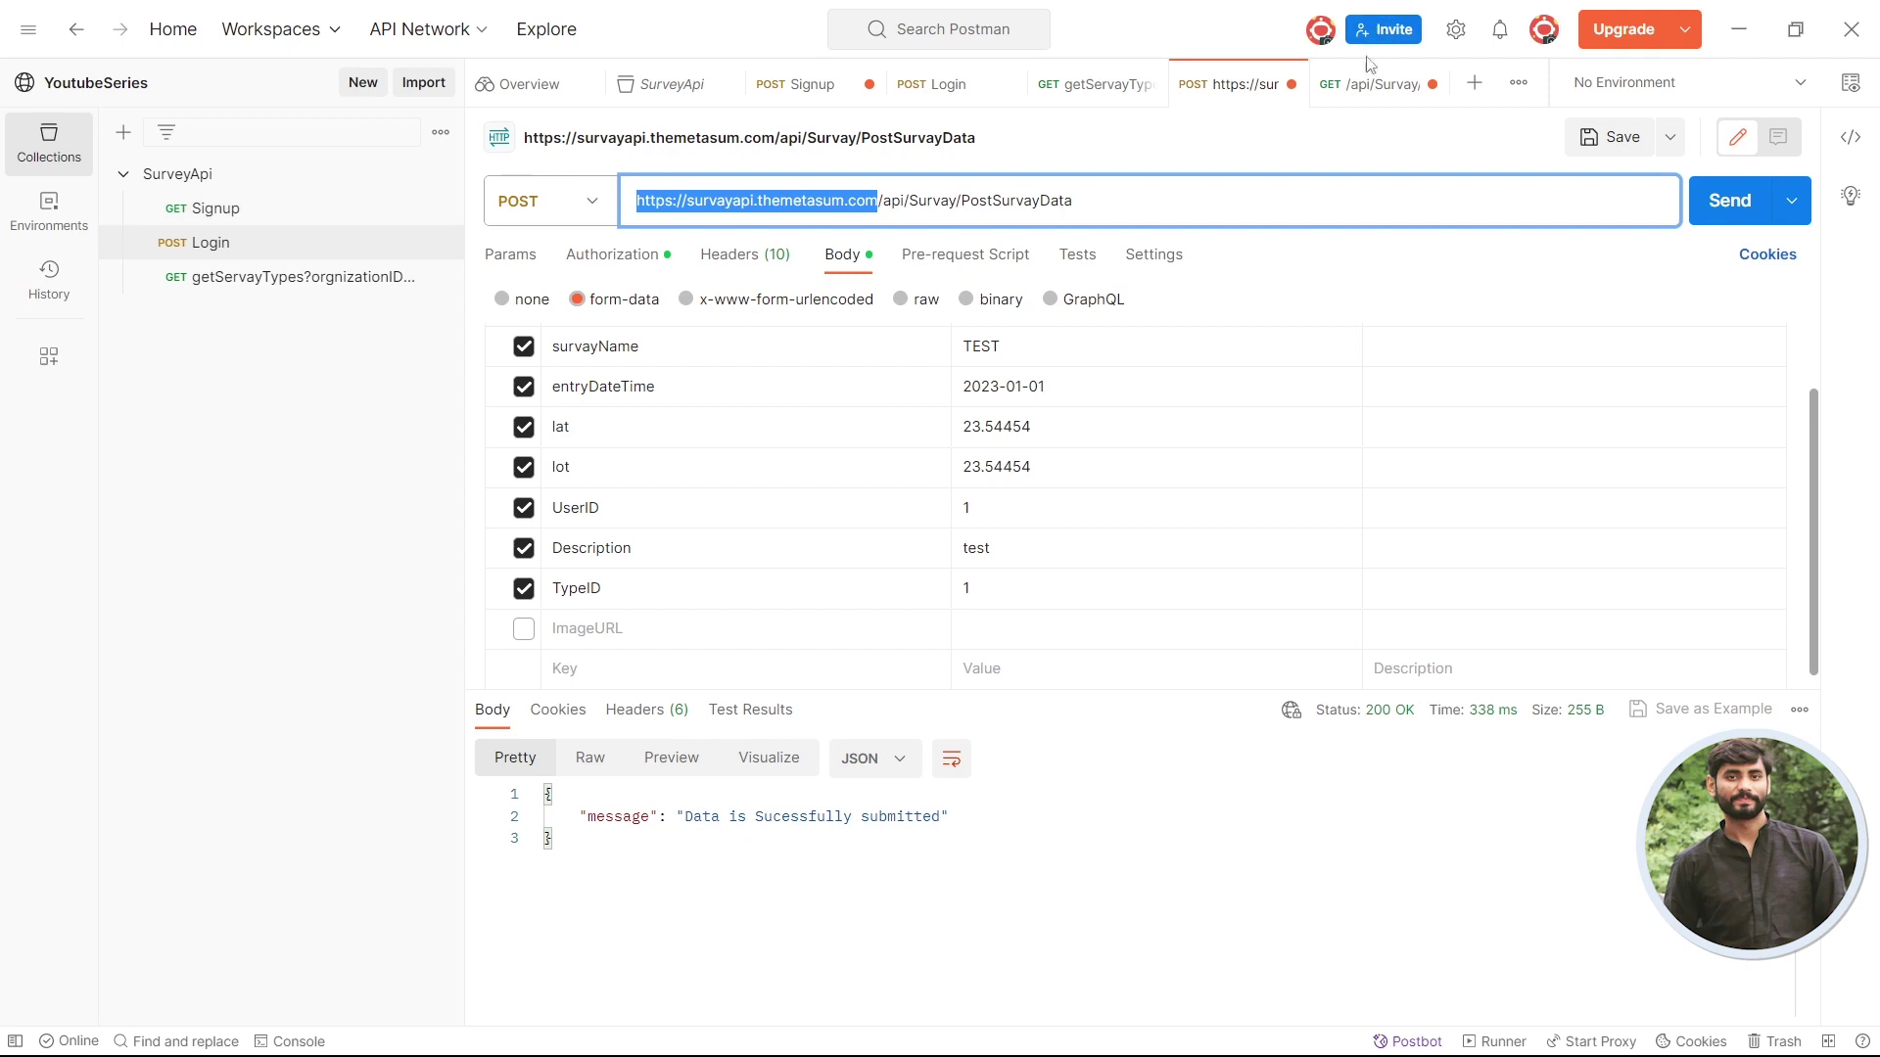
click(1361, 84)
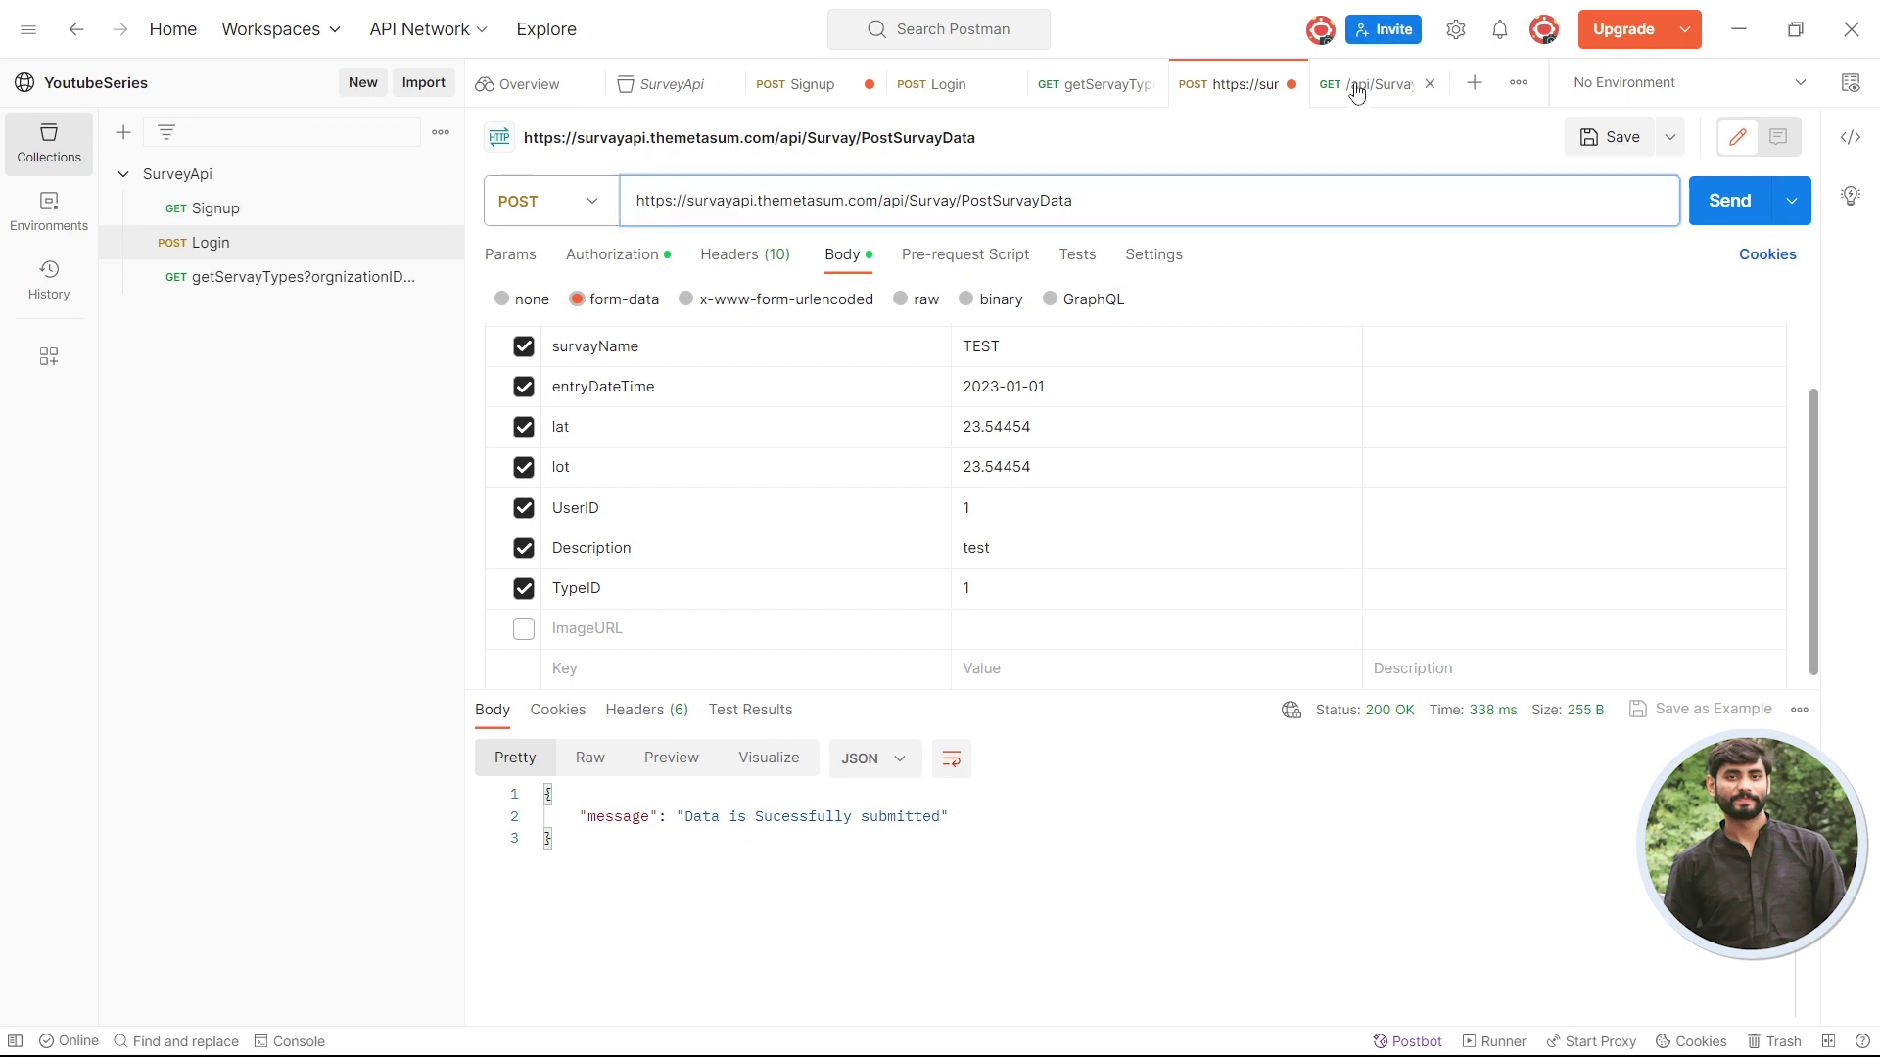
click(637, 200)
key(ctrl+v)
key(alt+Tab)
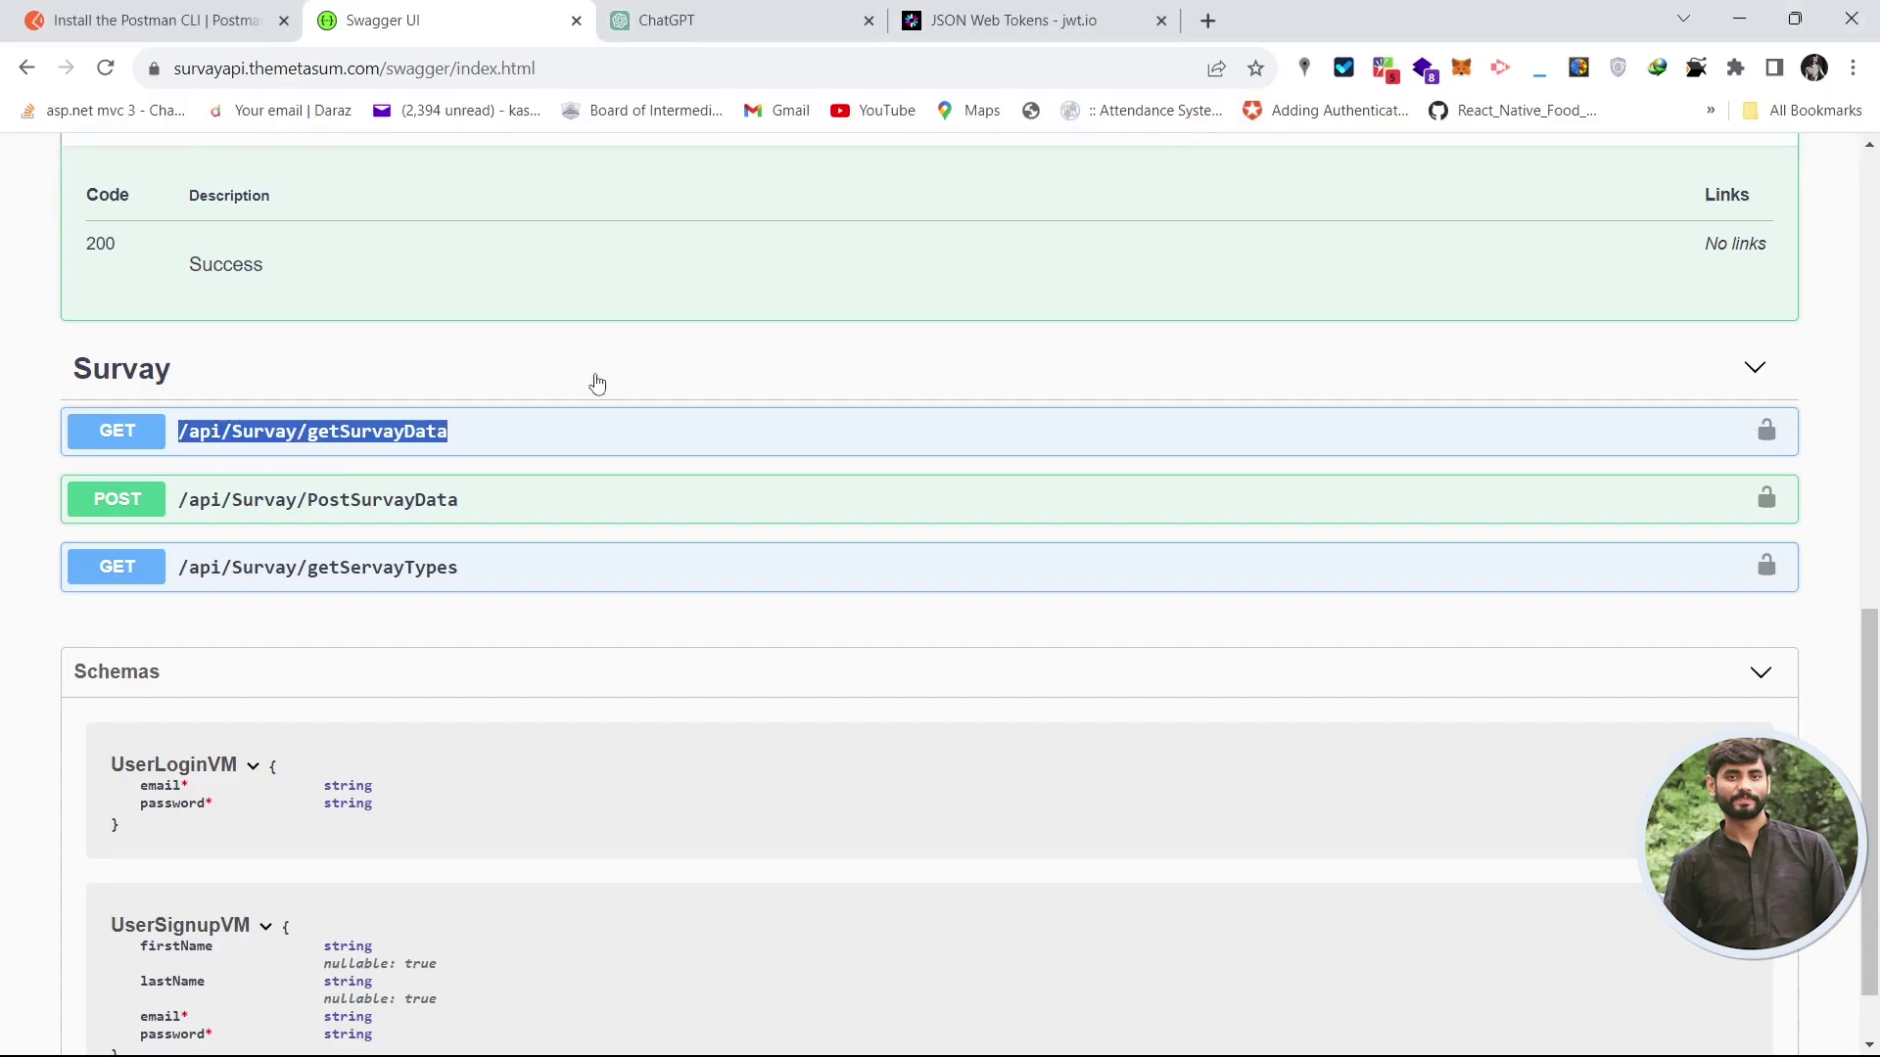
key(alt+Tab)
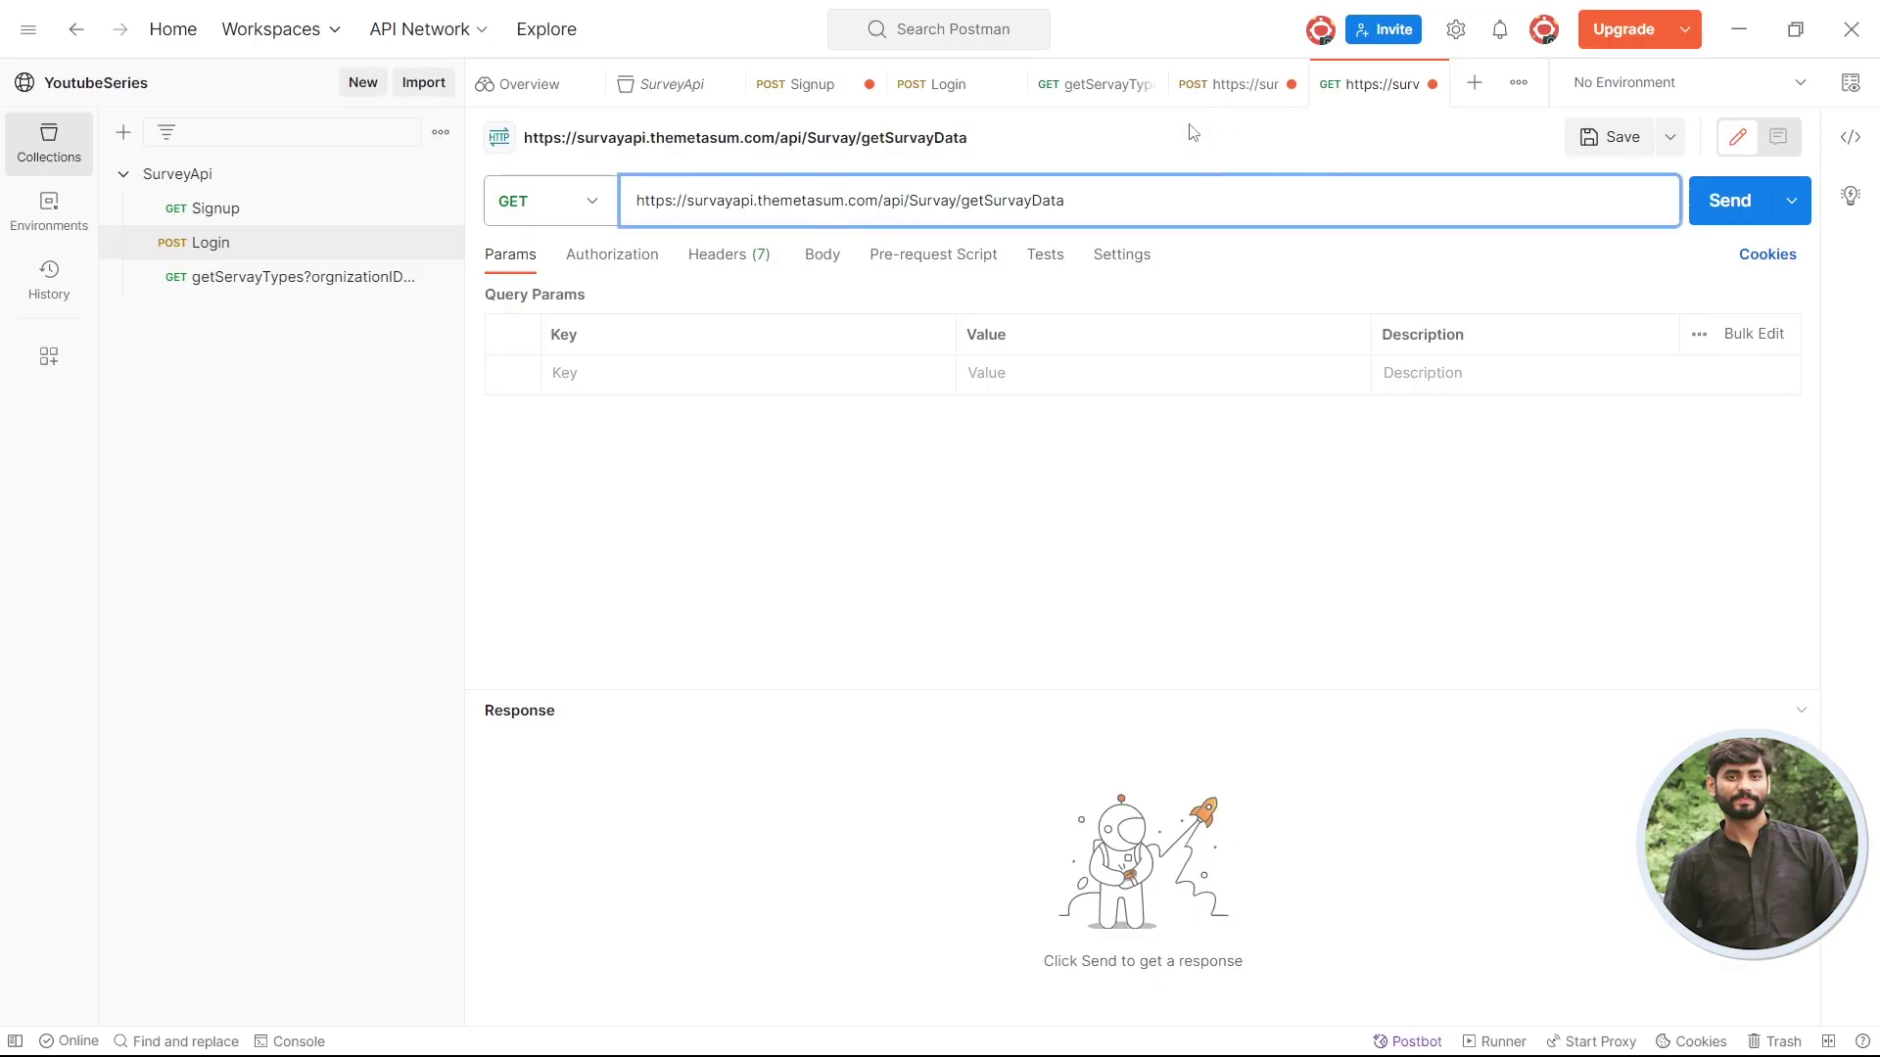
- Set its authorization to Bearer Token and send the getSurvayData request
click(621, 257)
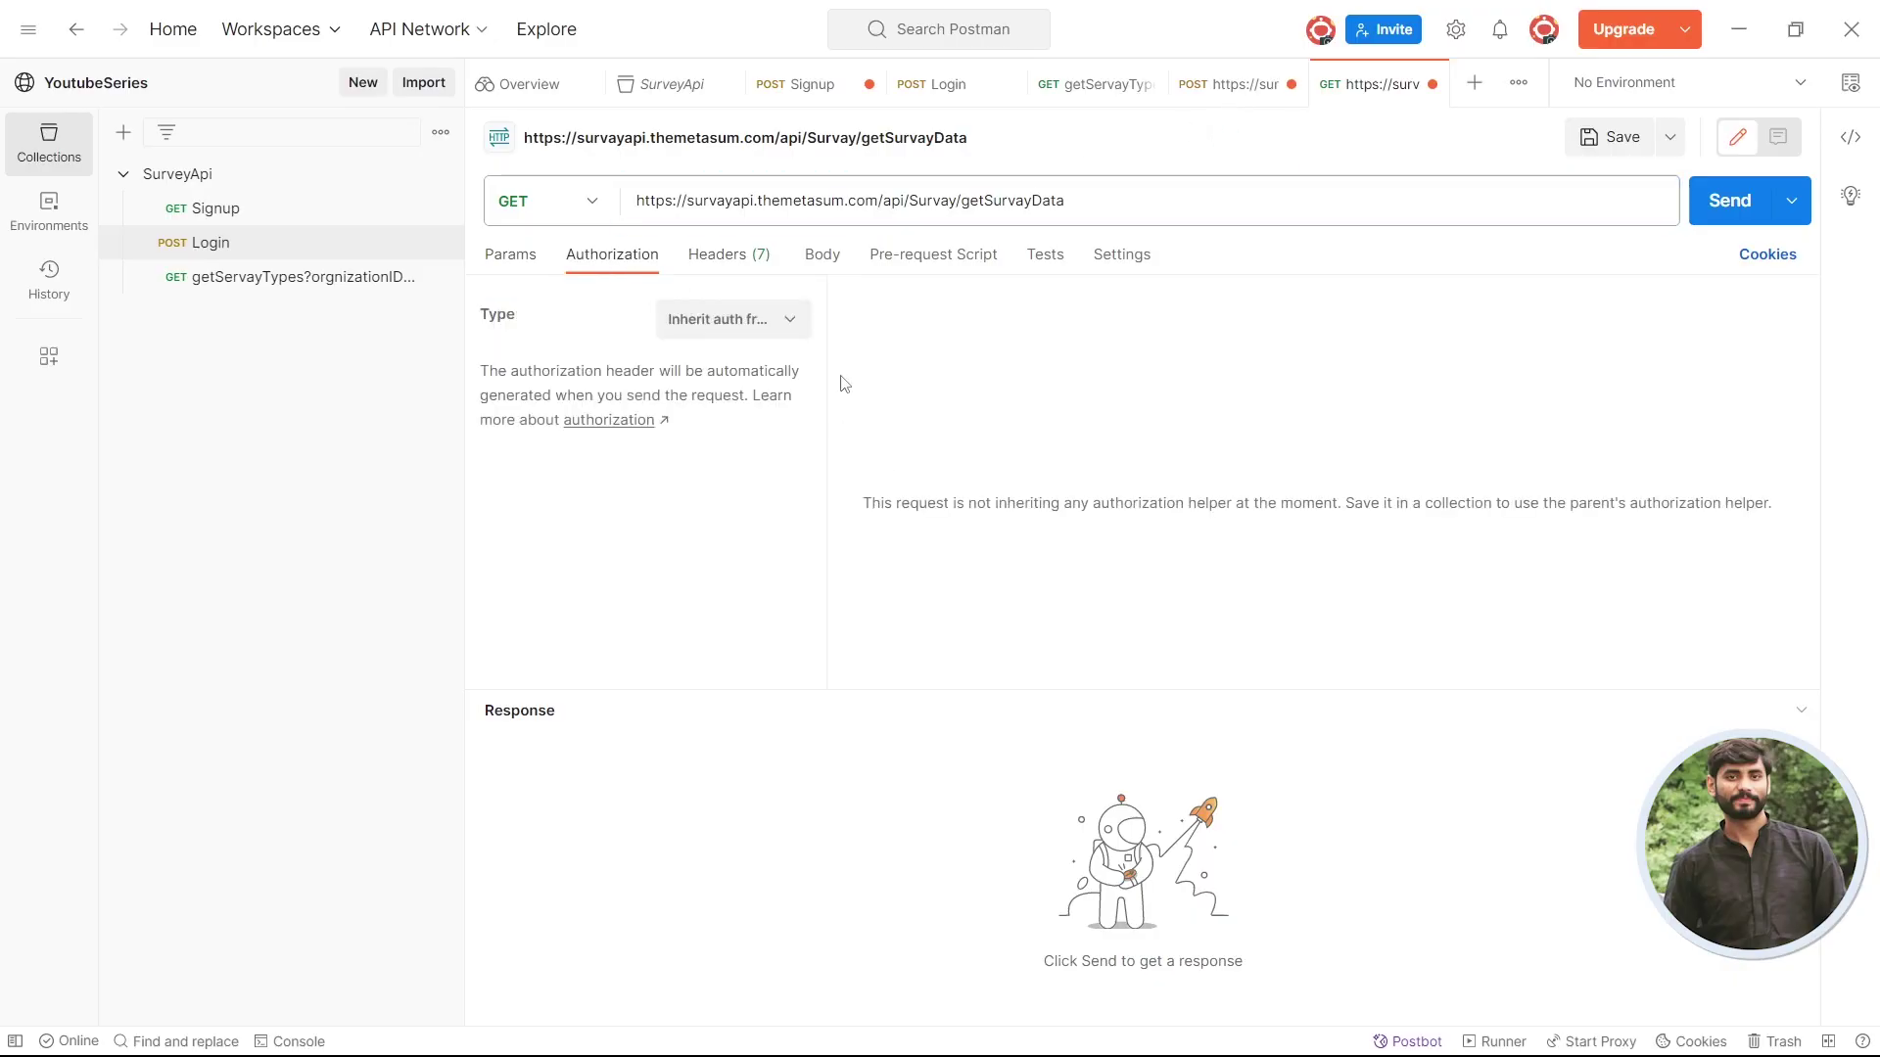
click(759, 324)
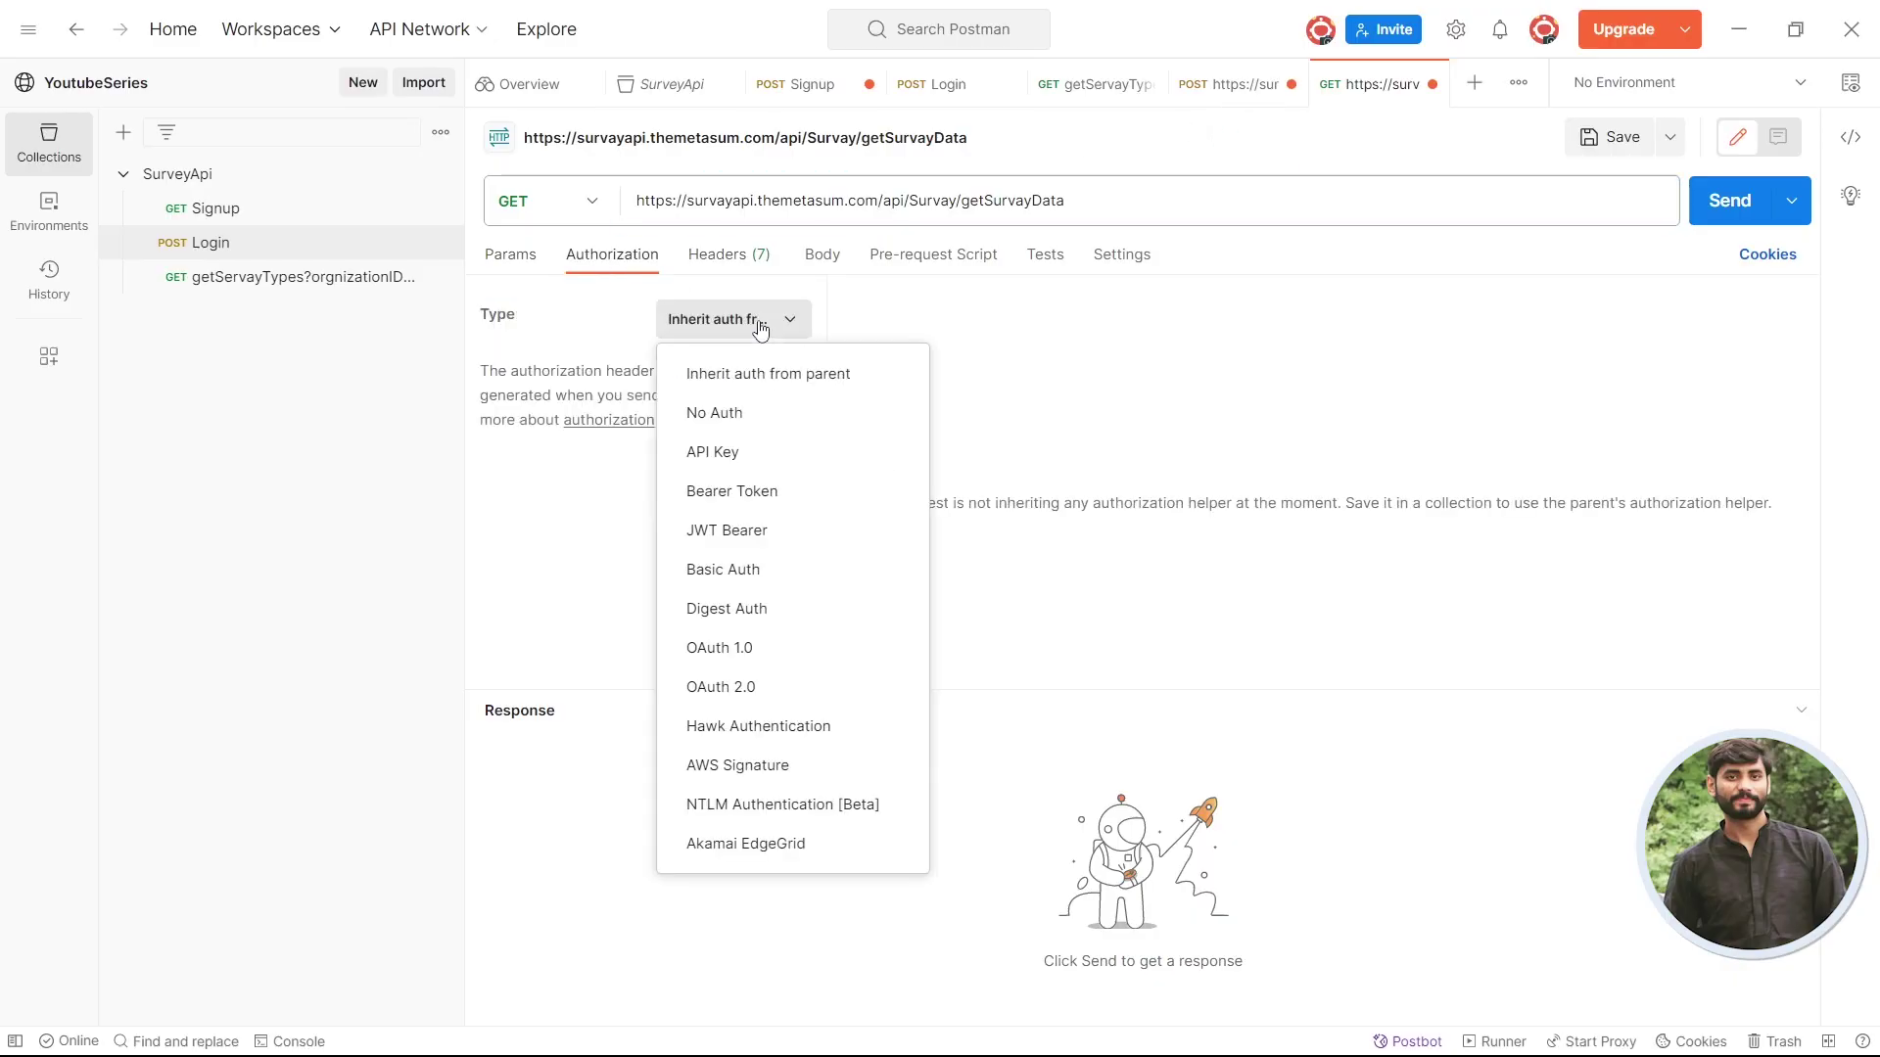
click(767, 491)
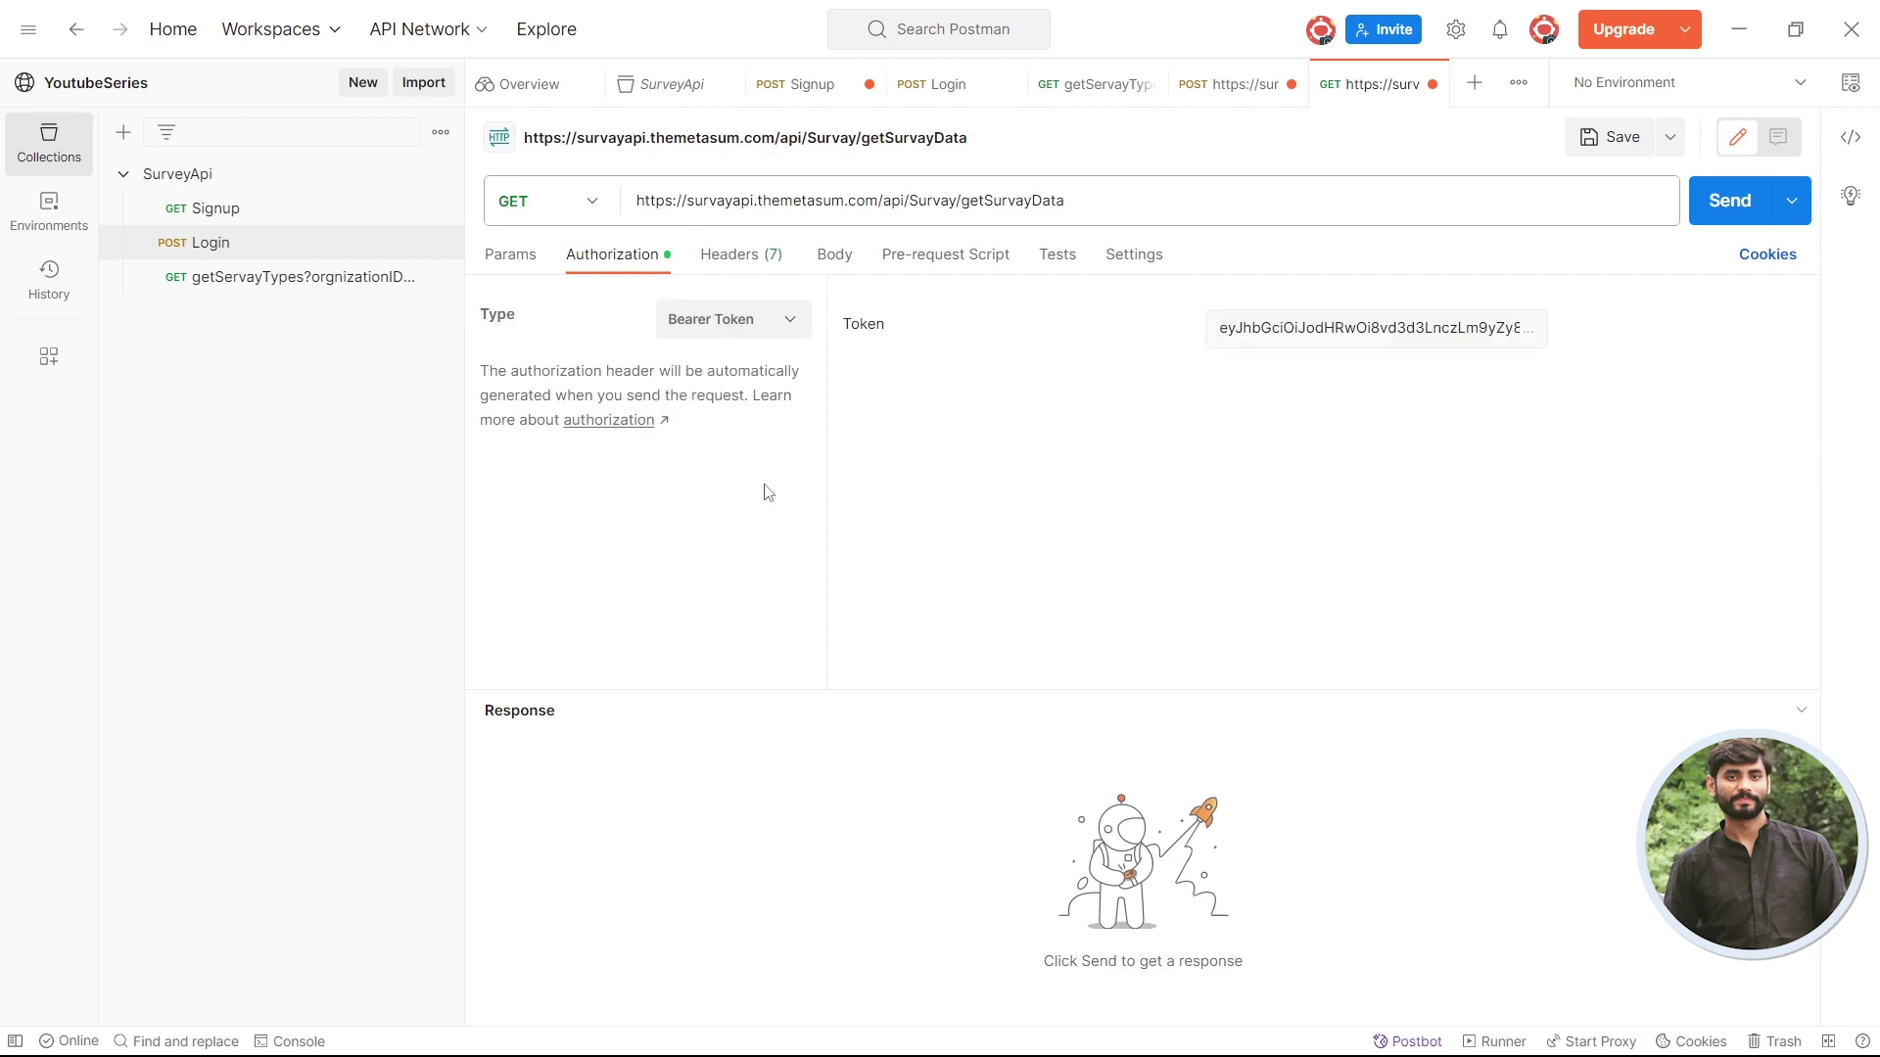
click(1723, 202)
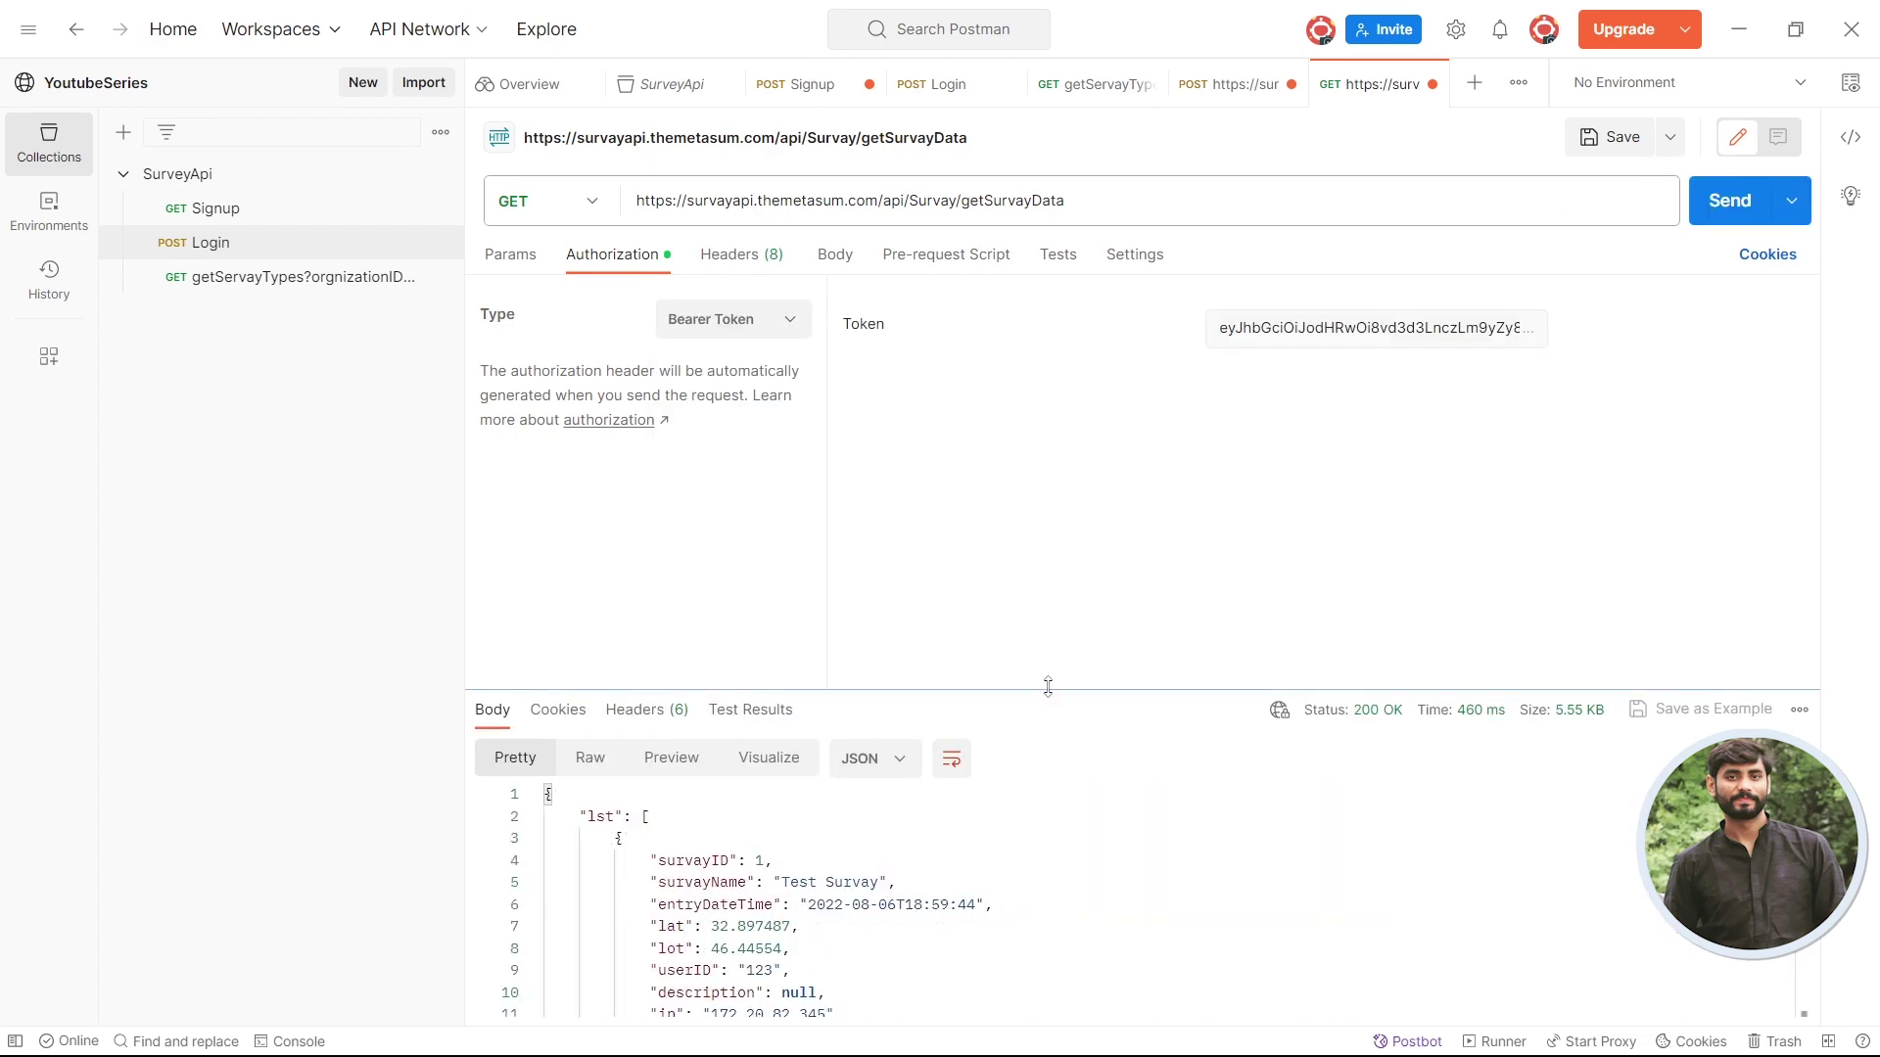
drag(1047, 683, 881, 430)
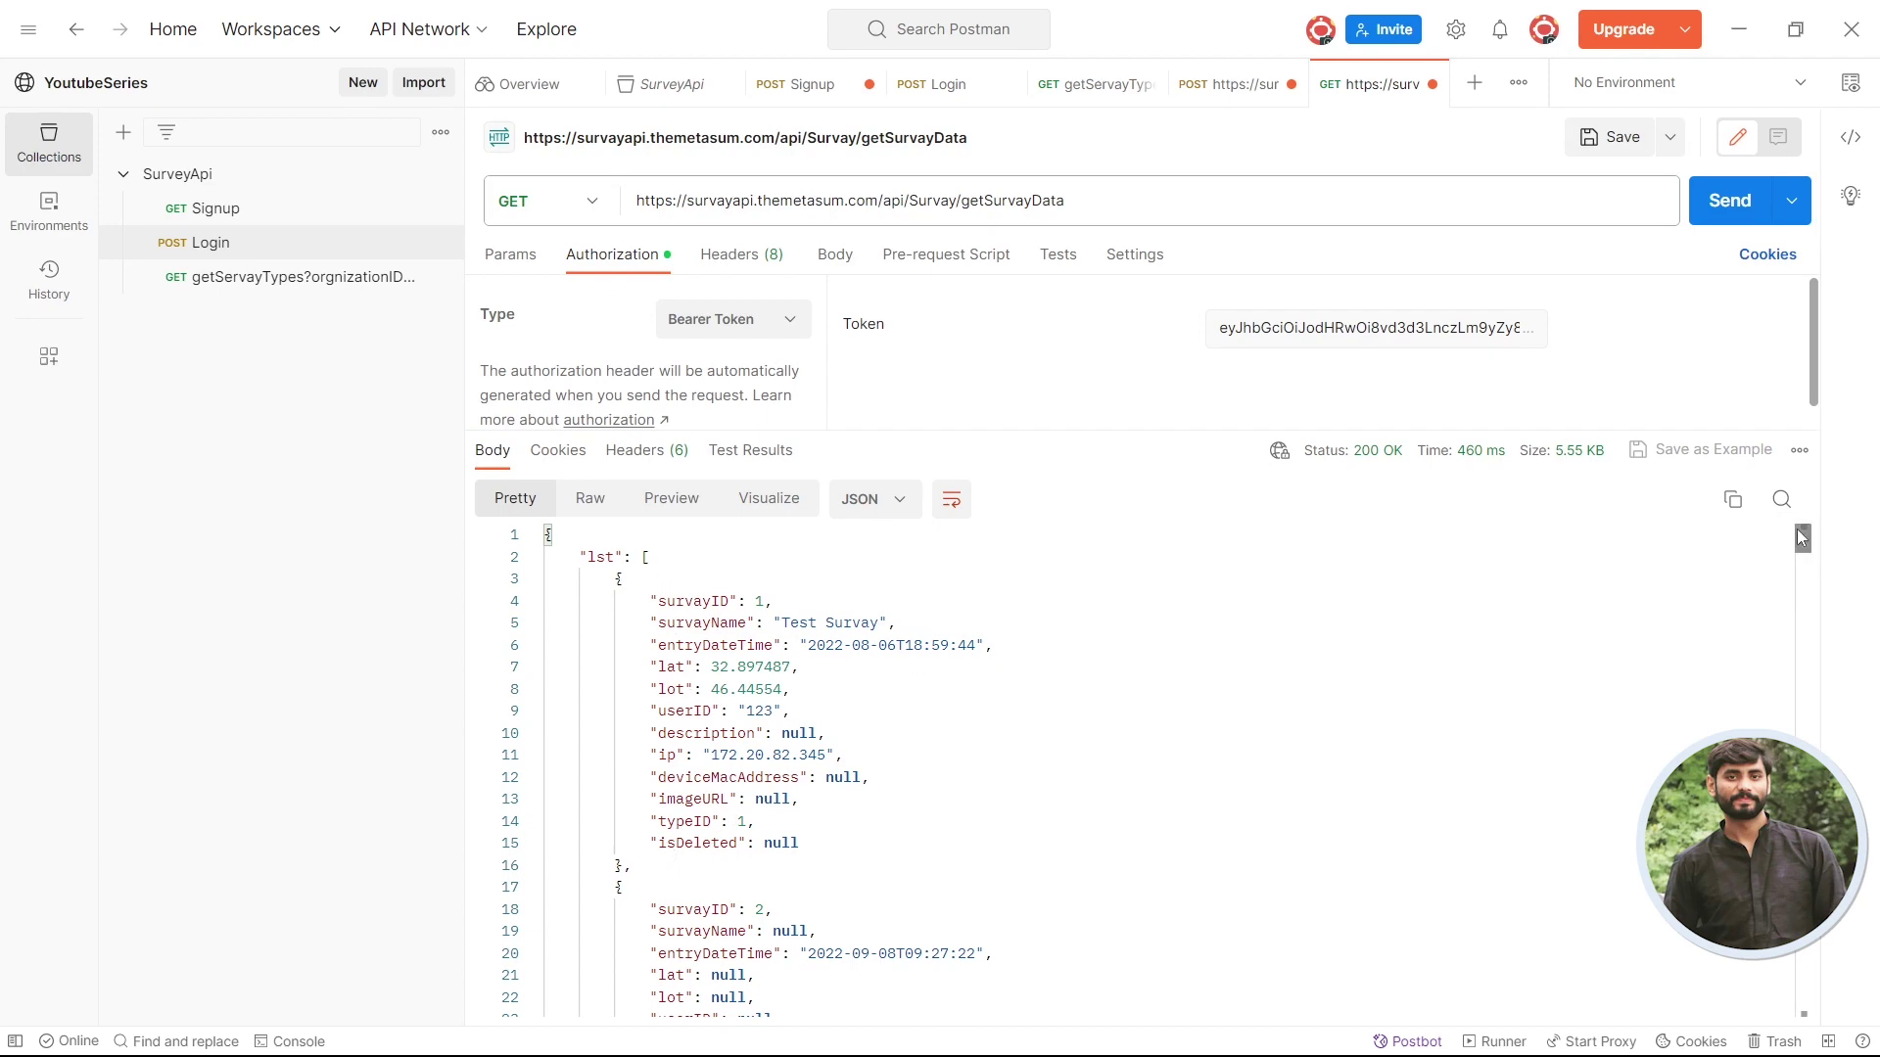
drag(1800, 537, 1774, 1048)
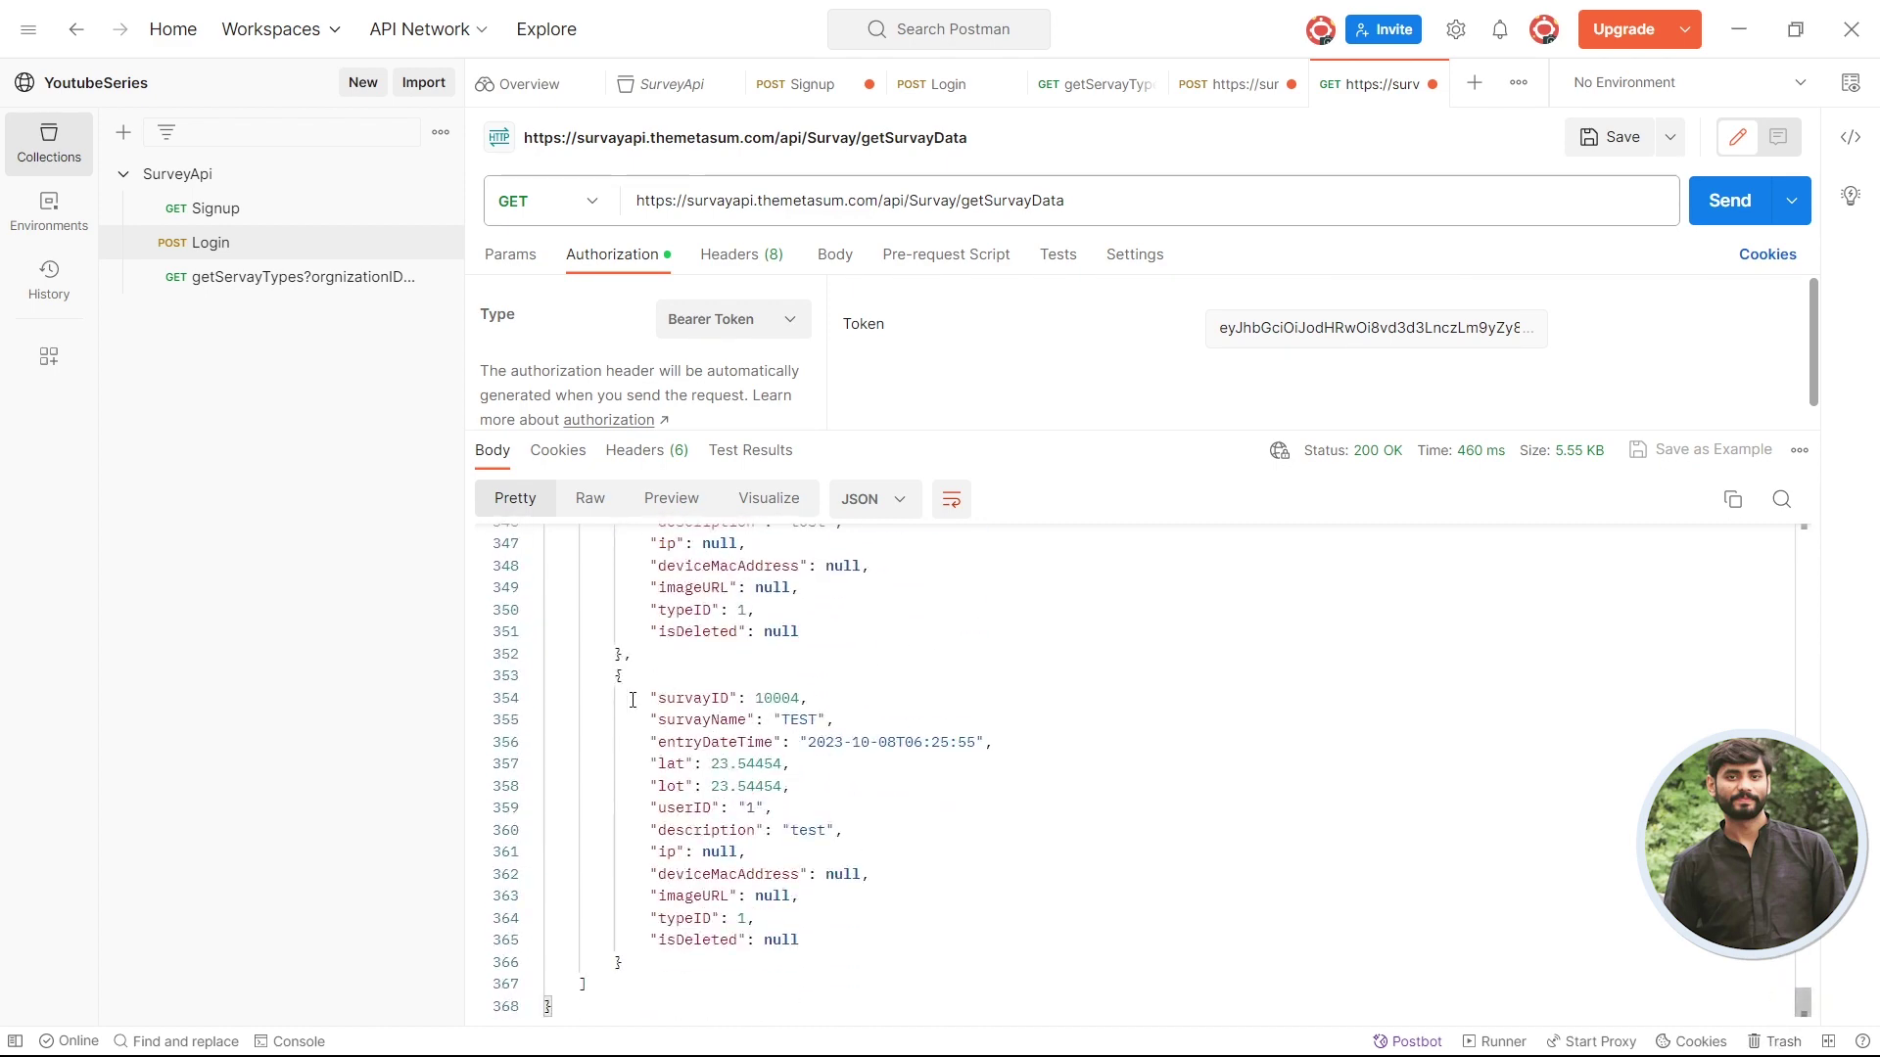
drag(611, 684, 677, 967)
click(1350, 91)
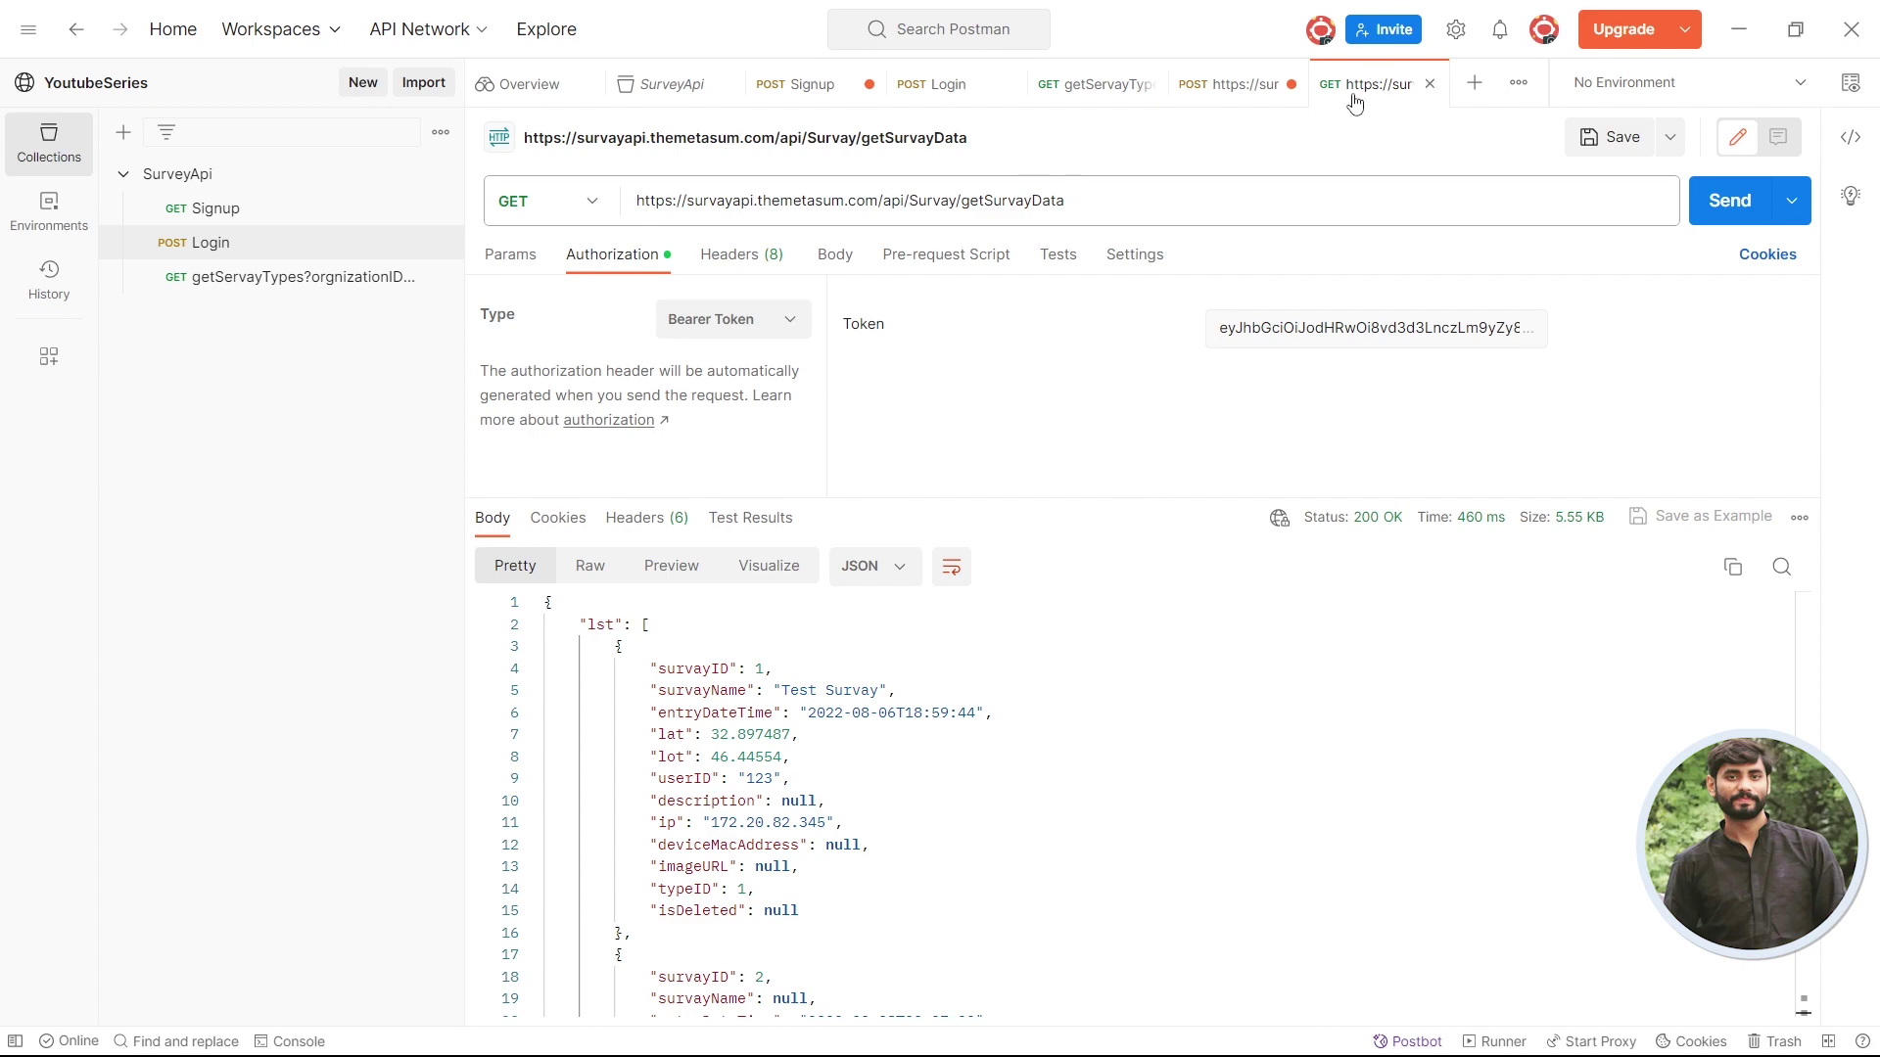
- Save the GET request as getSurvayData in the SurveyApi collection
key(ctrl+s)
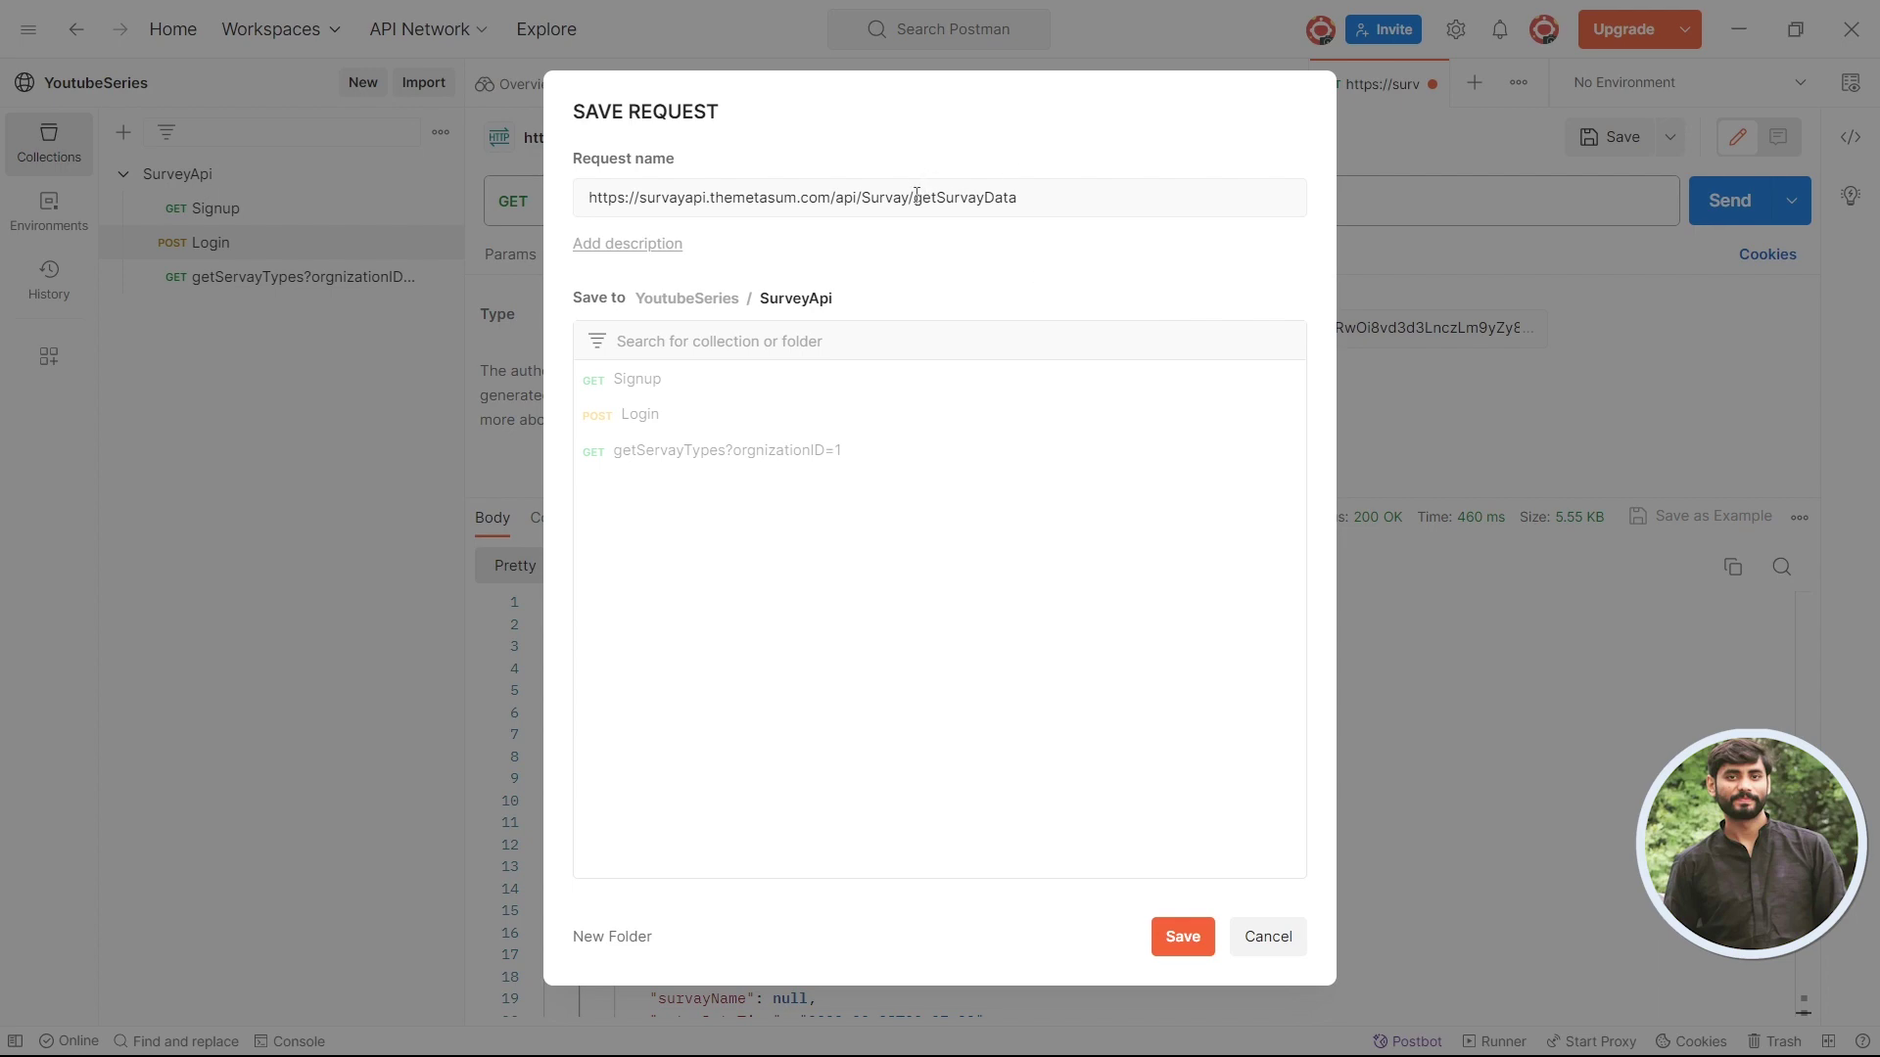
drag(916, 194, 315, 280)
key(BackSpace)
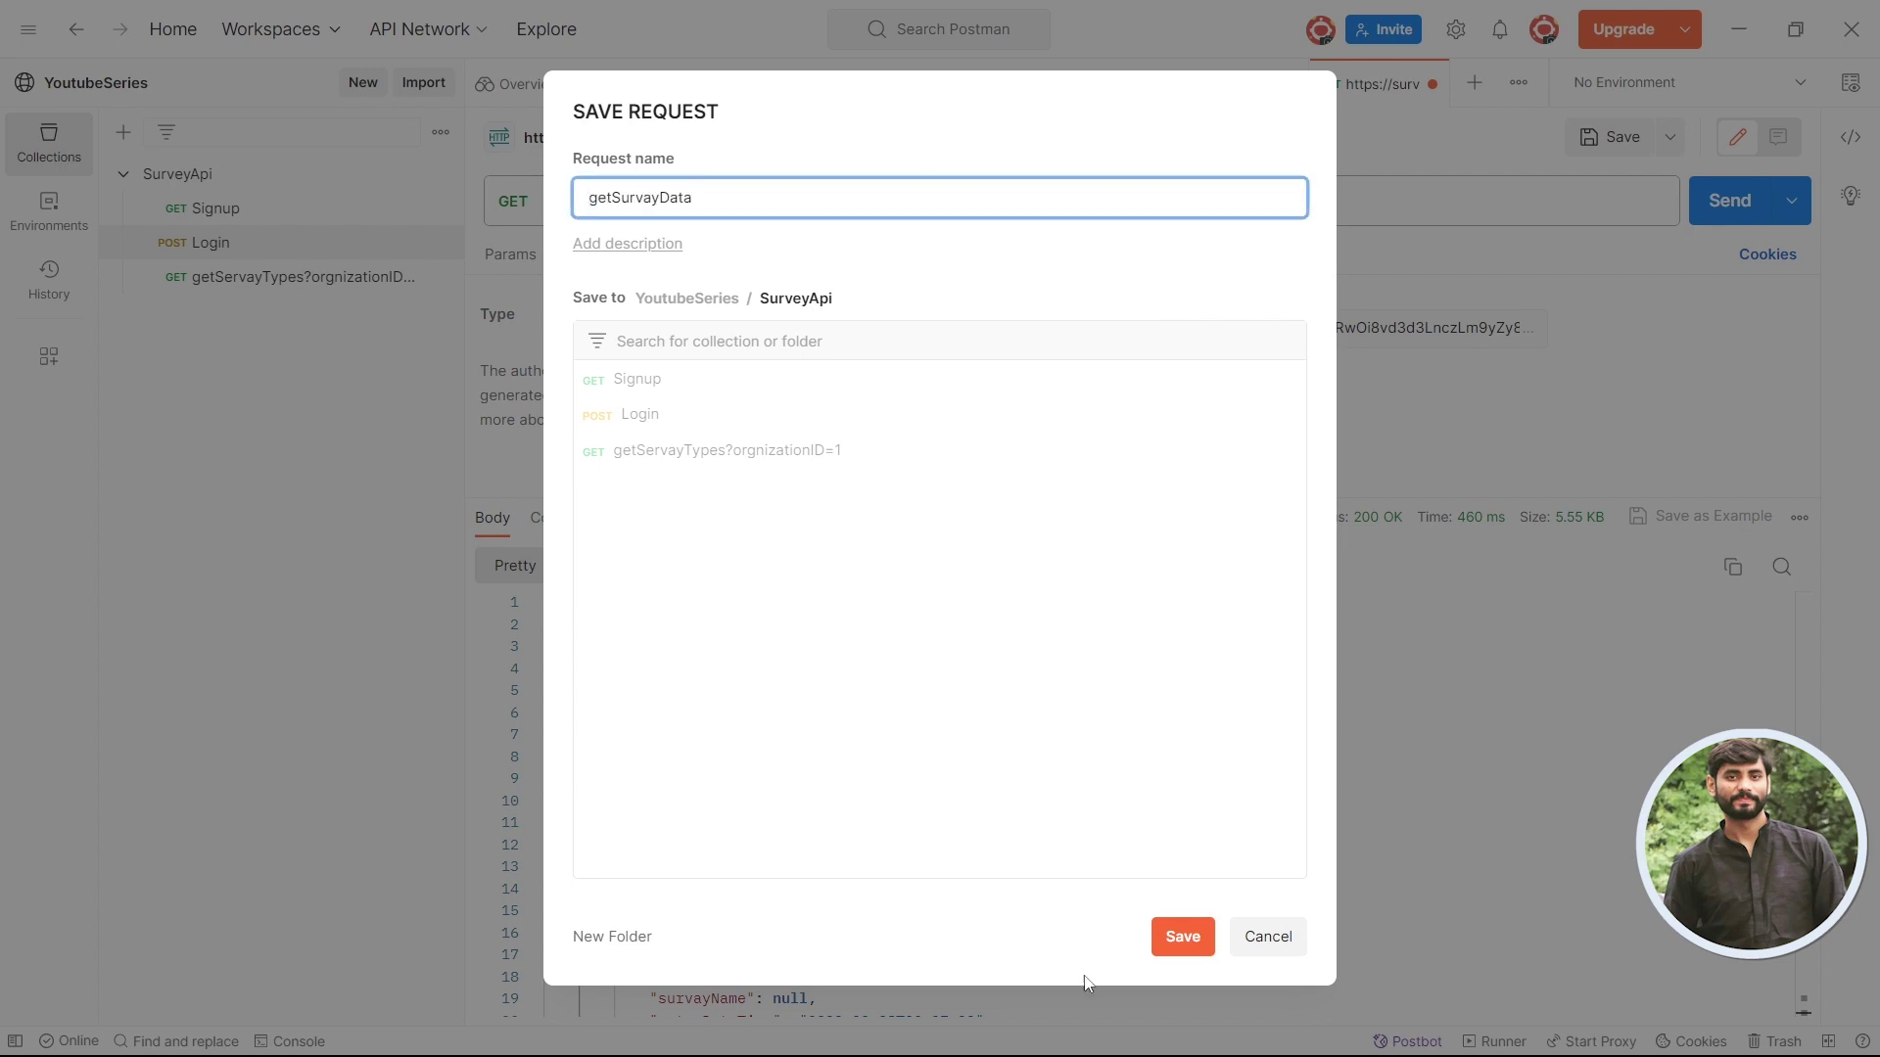
click(1174, 938)
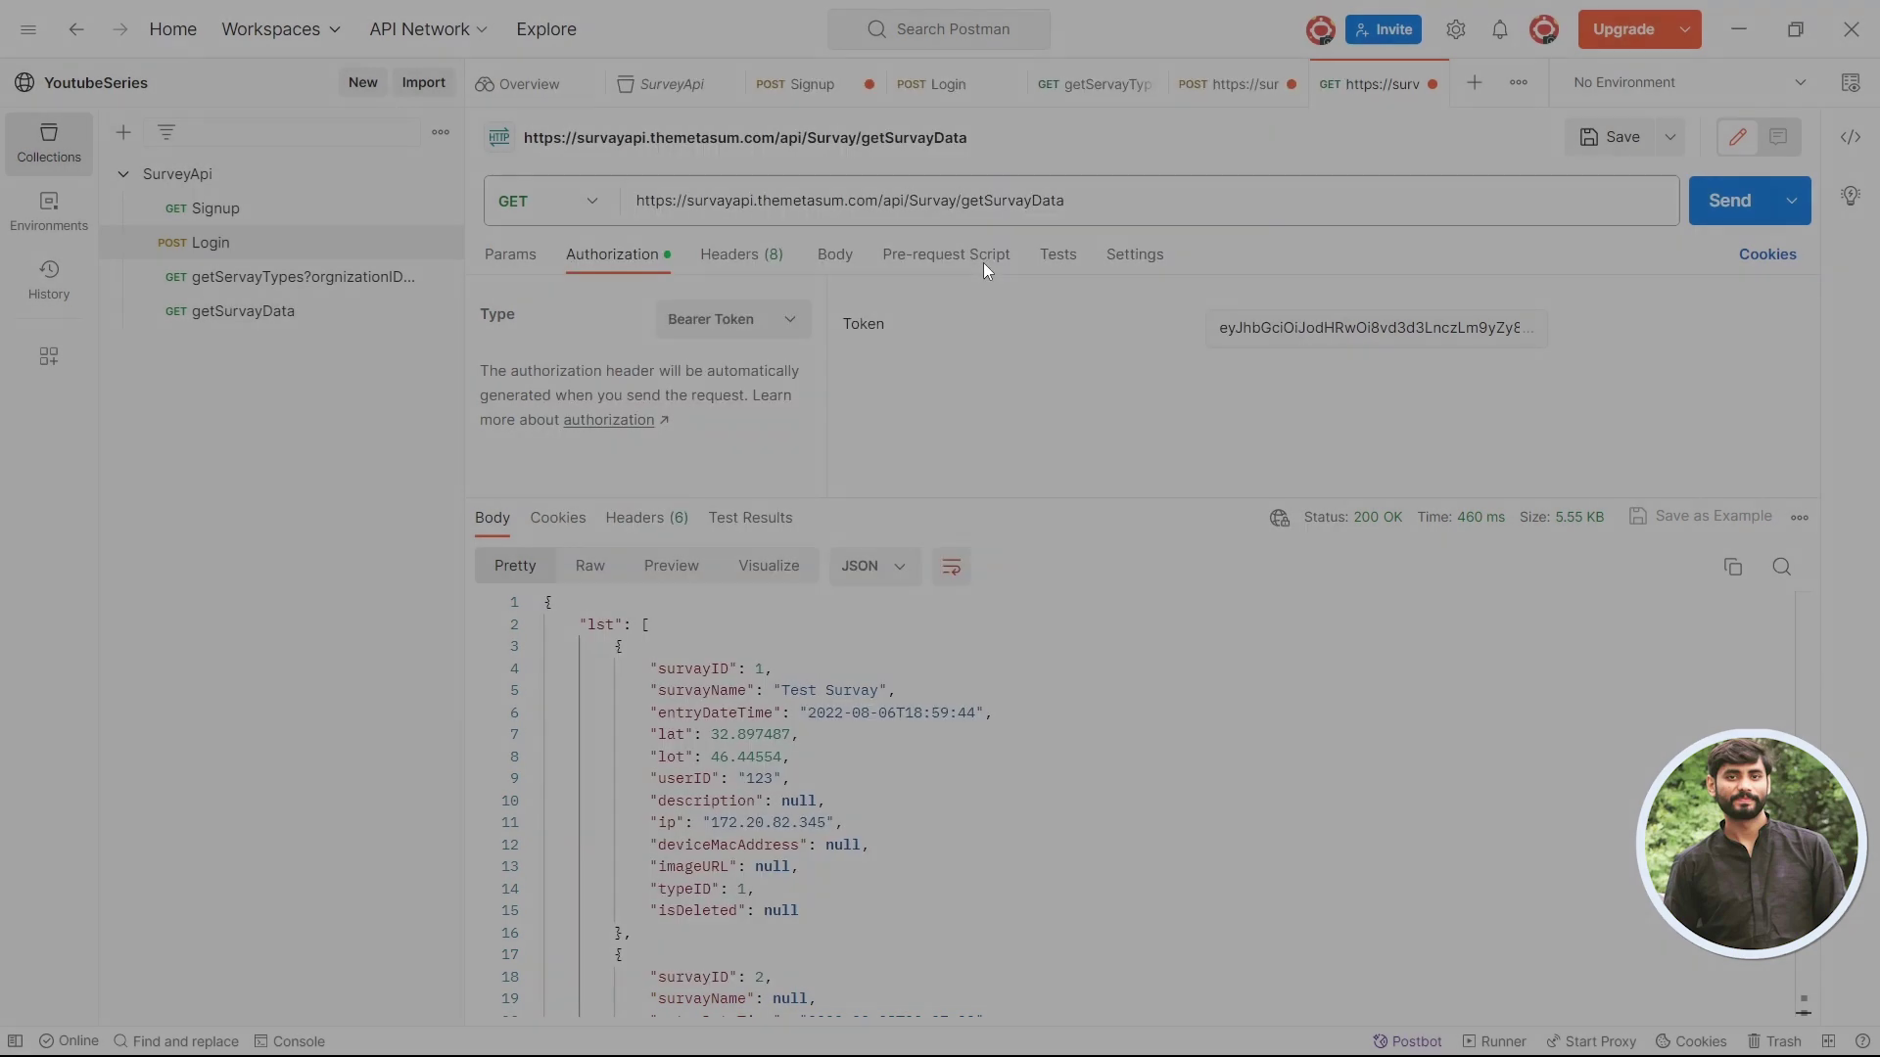
- Save the POST request as PostSurvayData in the SurveyApi collection
click(1215, 97)
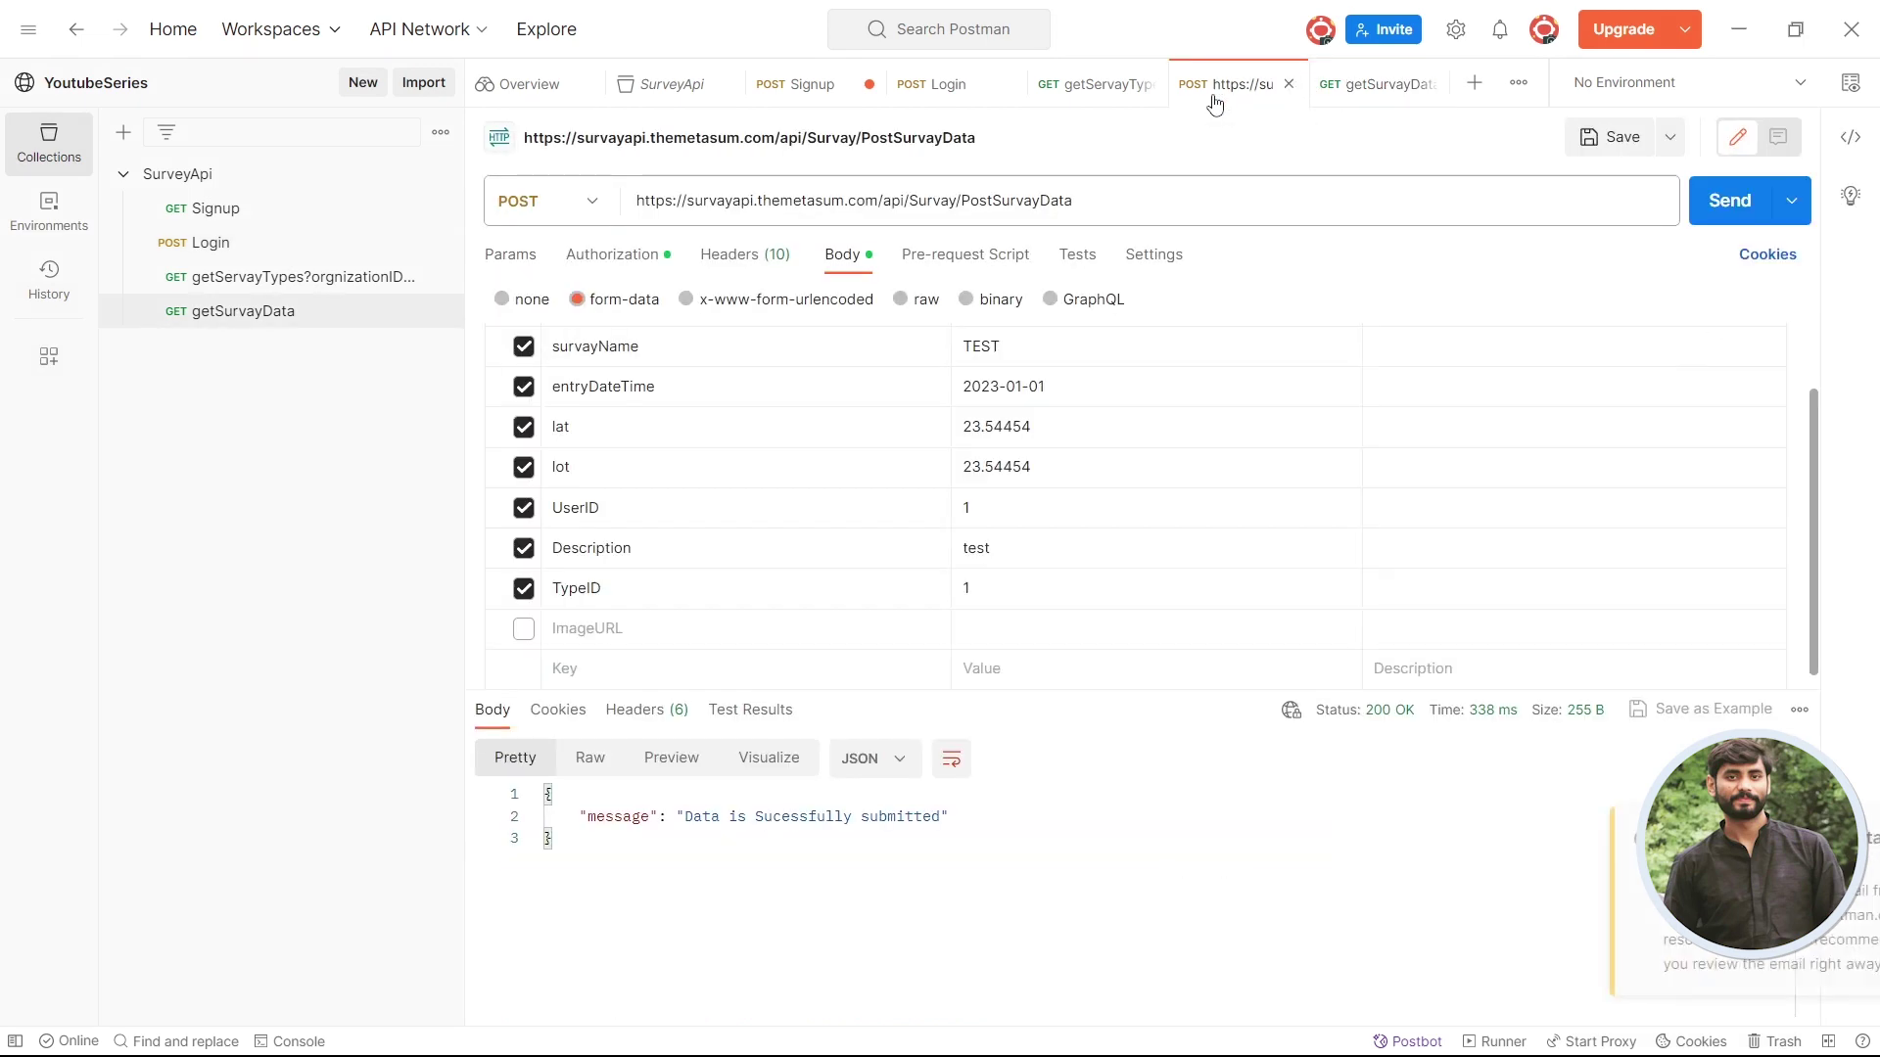
key(ctrl+s)
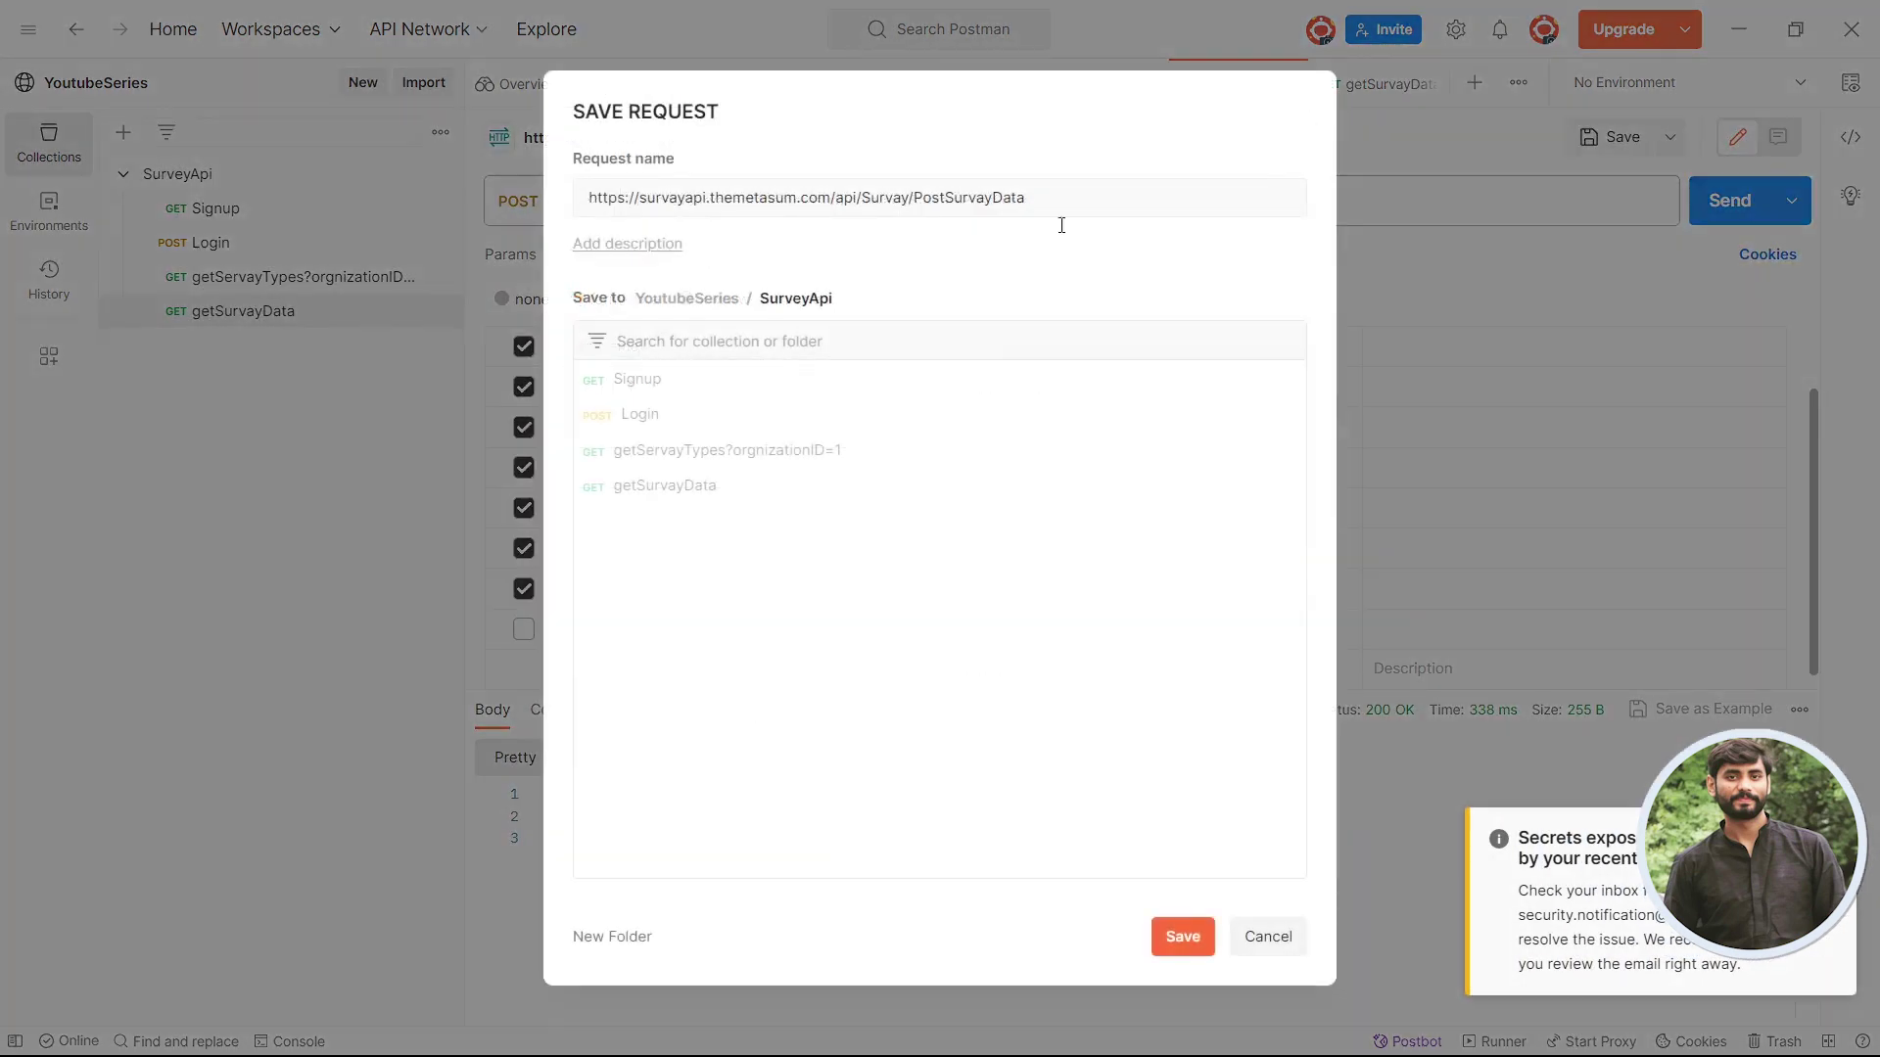
drag(915, 204, 25, 209)
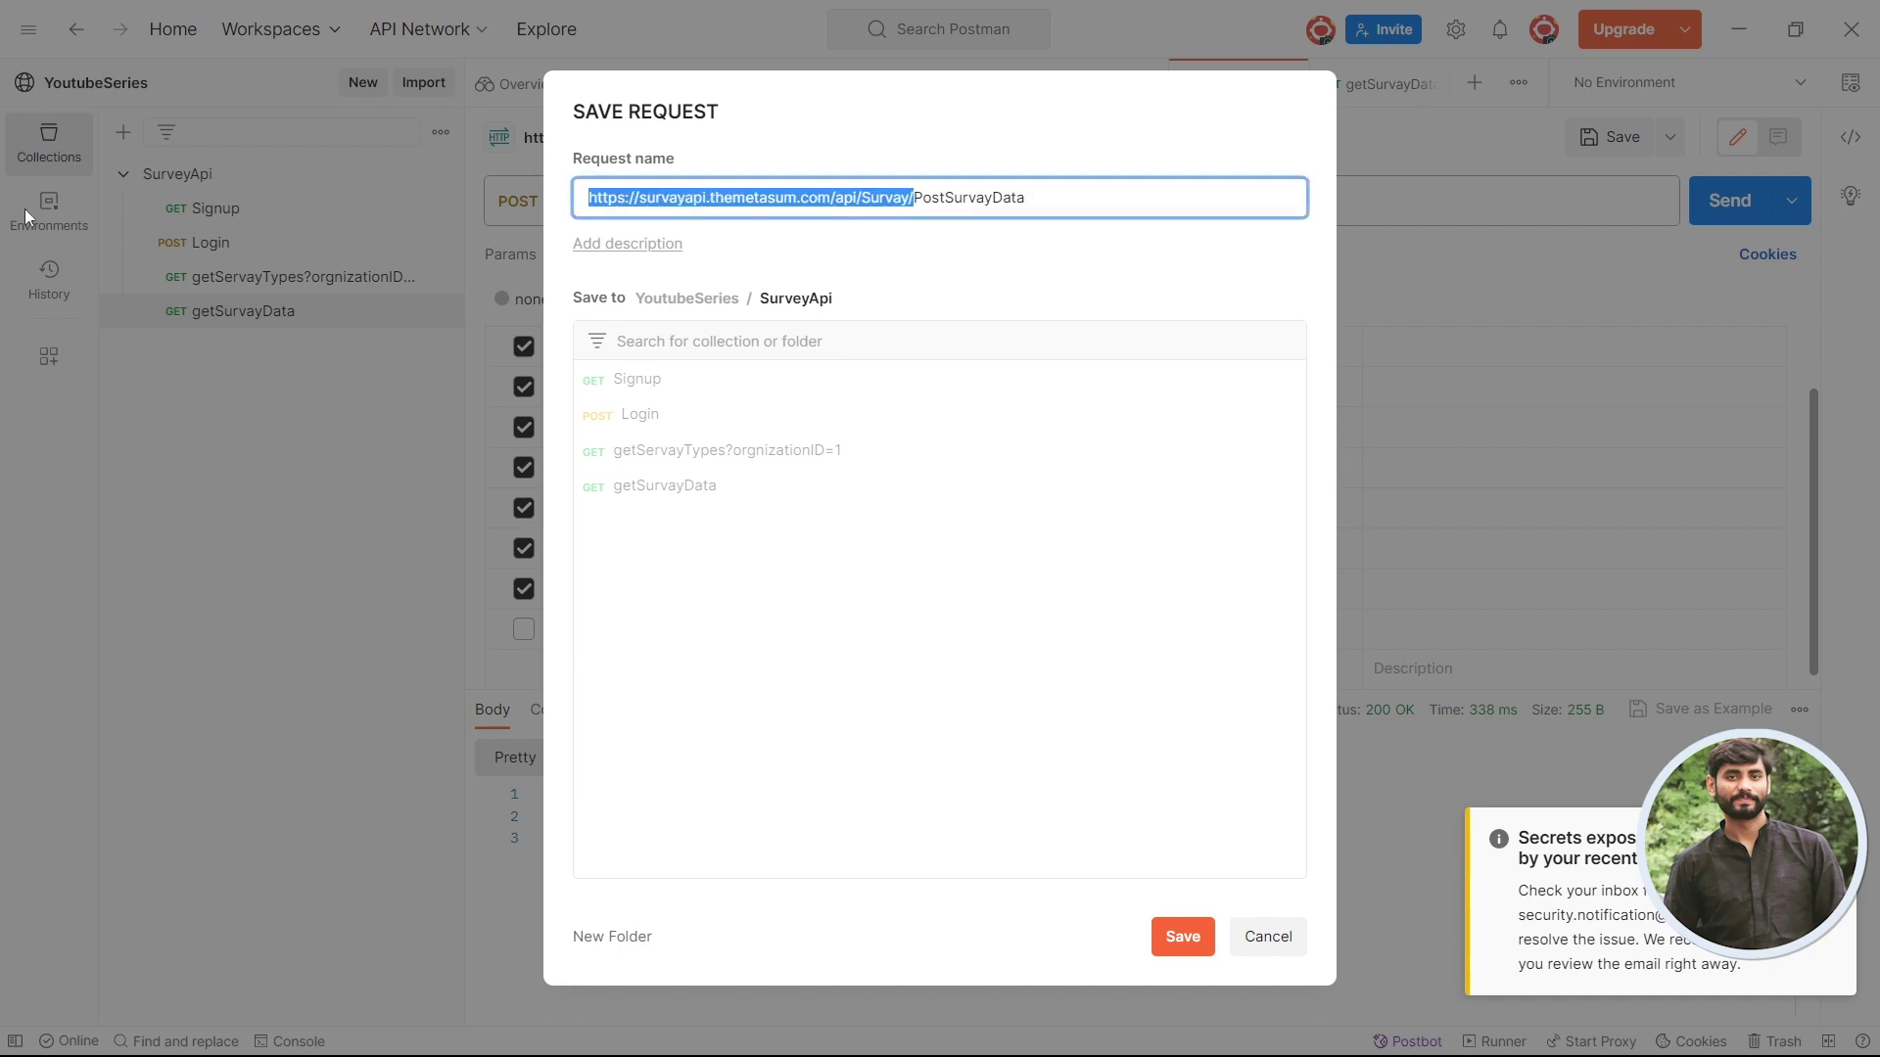
key(BackSpace)
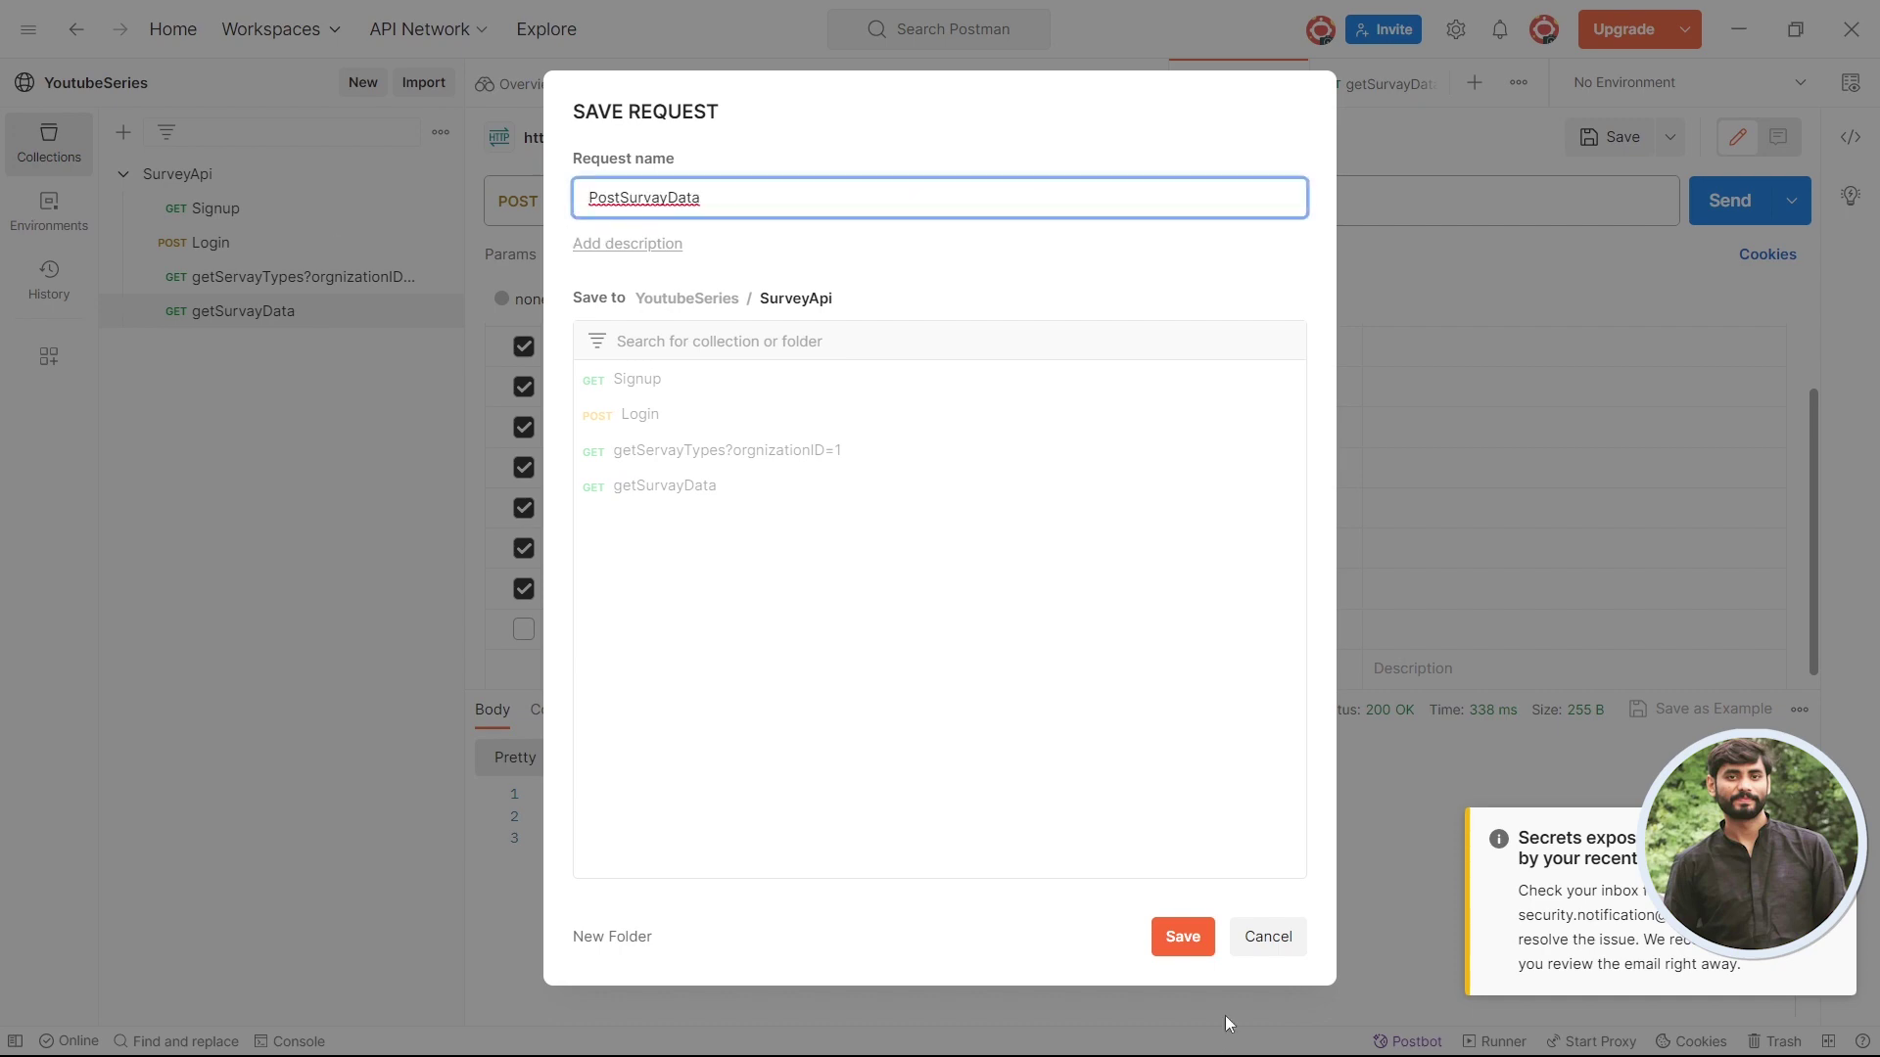
click(1185, 936)
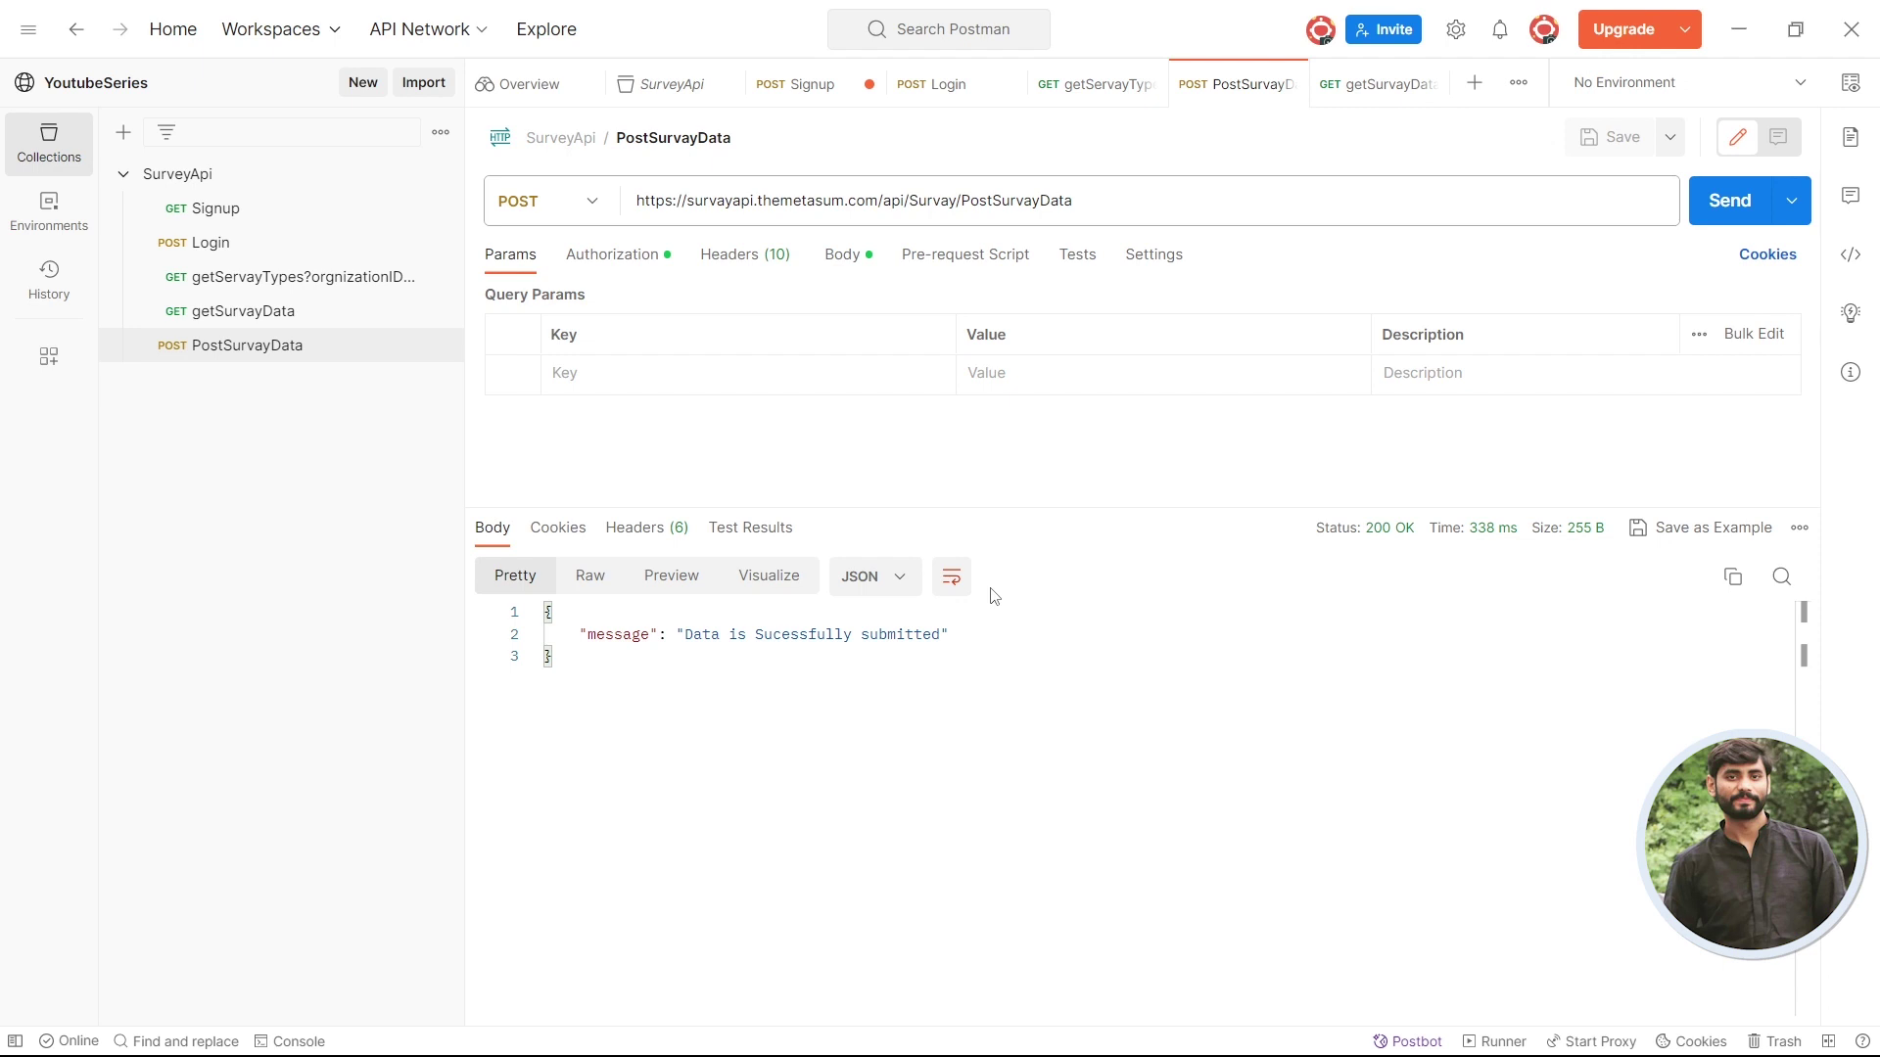
- Scroll the Swagger SurvayAPI page to the Authenticate and Register endpoints
key(alt+Tab)
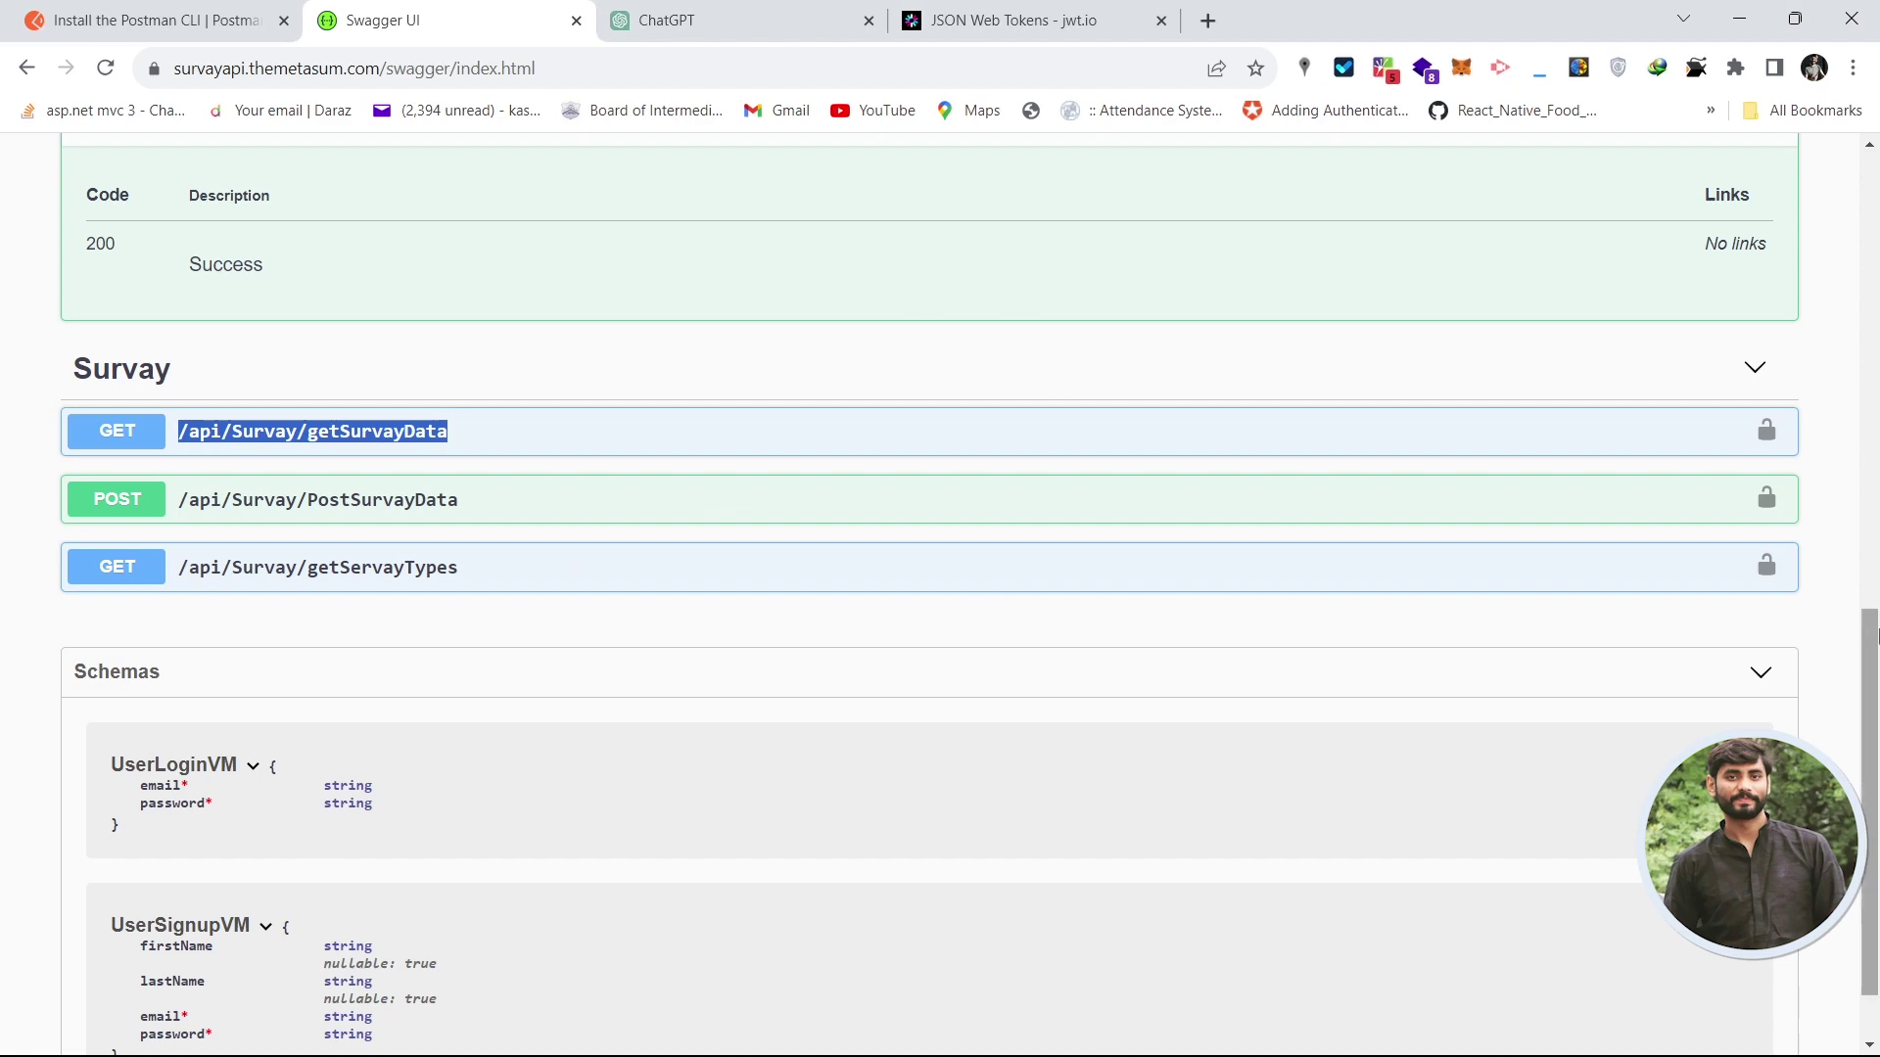
drag(1875, 634, 1870, 176)
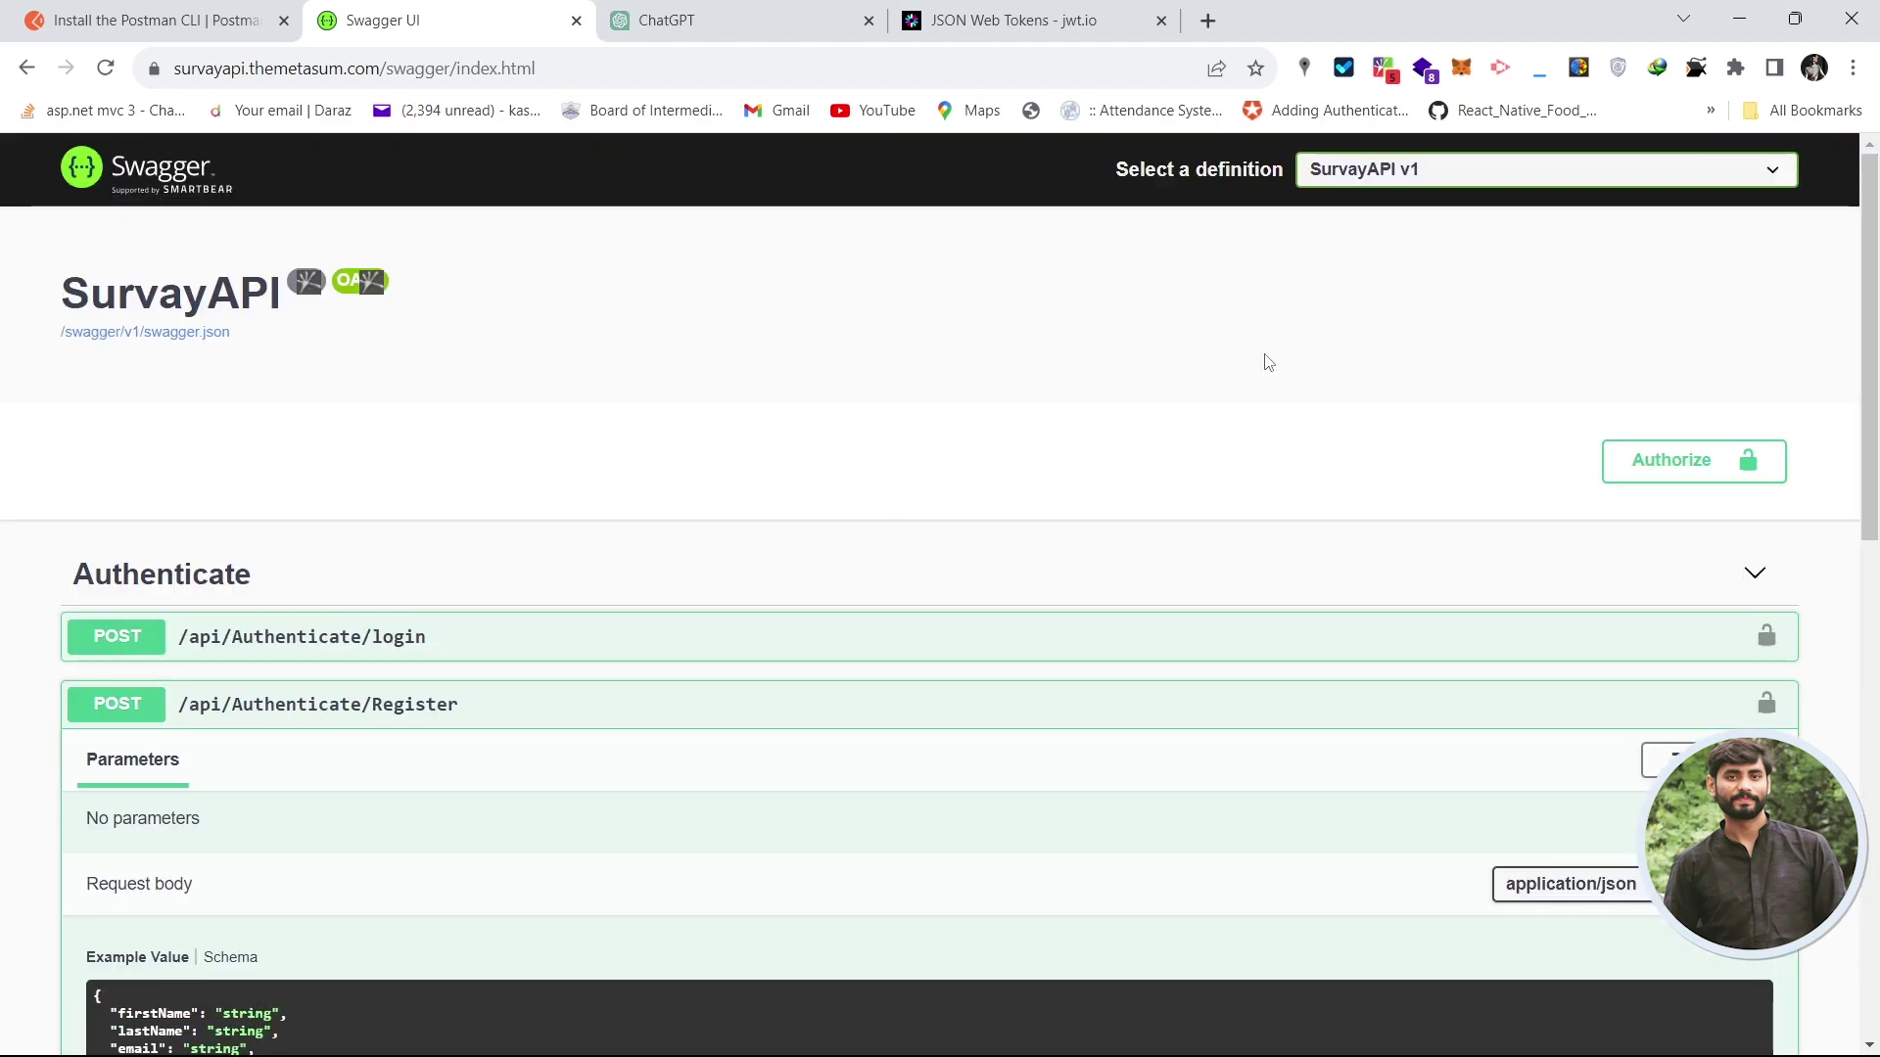
drag(1872, 253, 1836, 448)
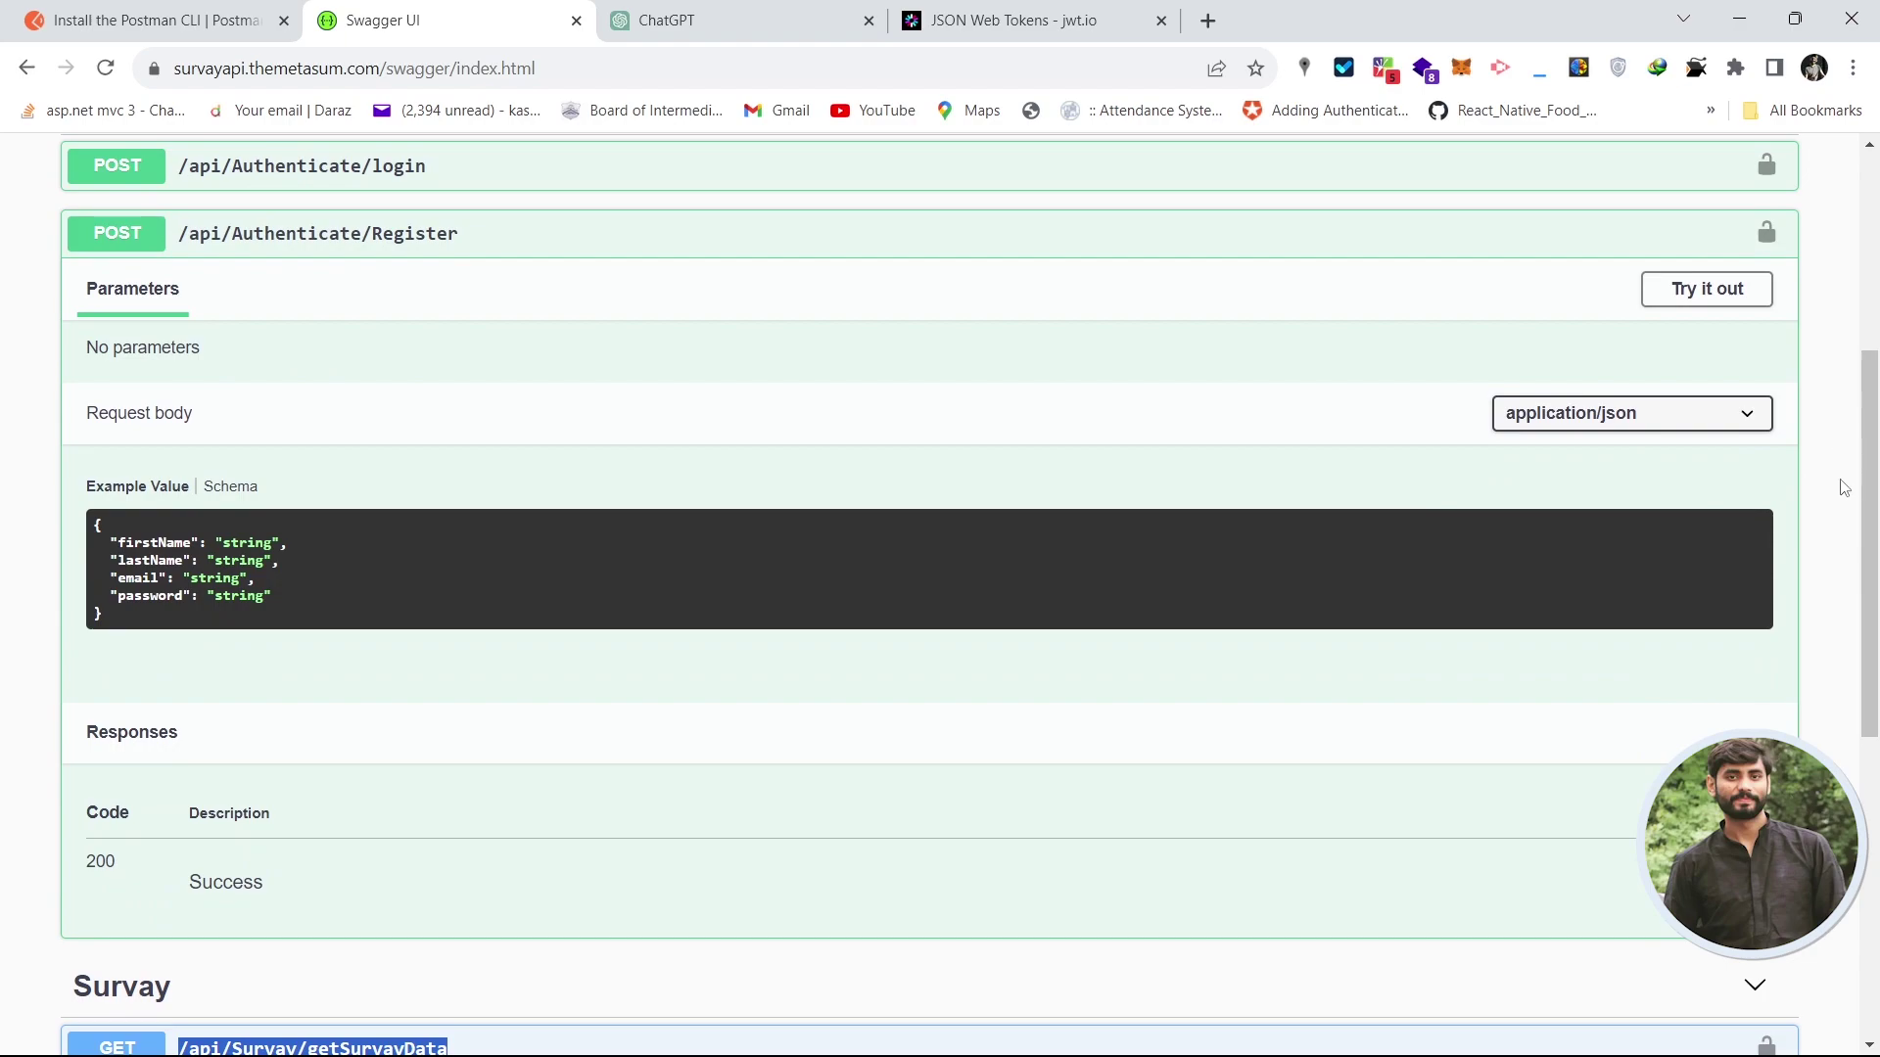